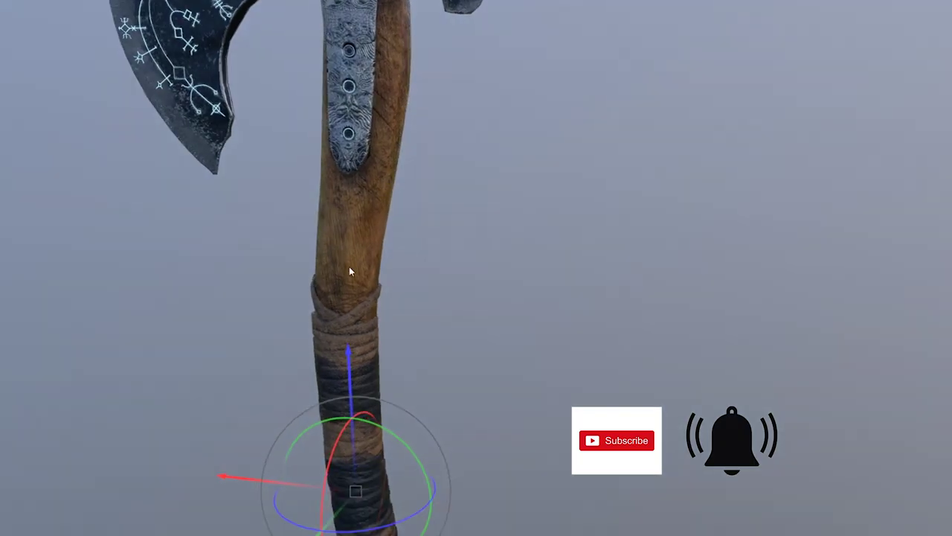
shift+middle_drag(346, 270, 418, 294)
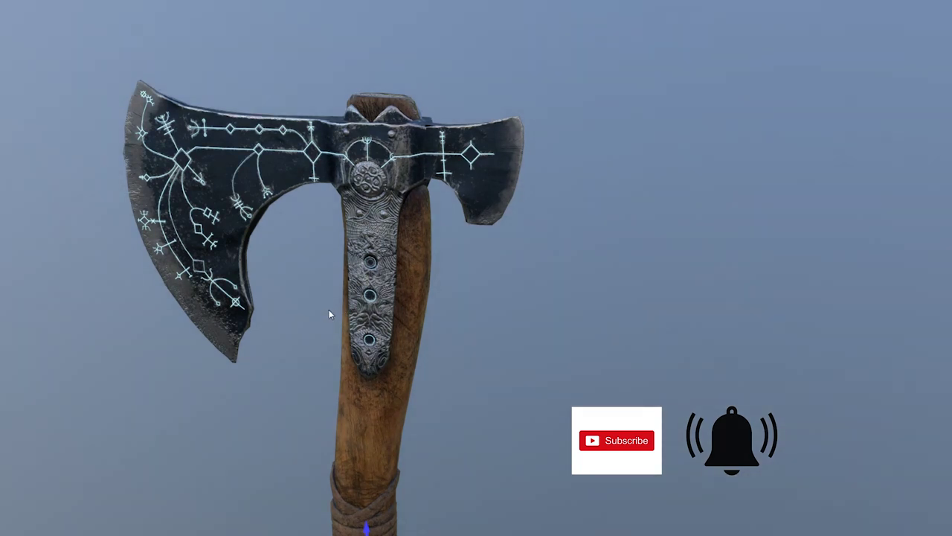
middle_drag(329, 312, 293, 305)
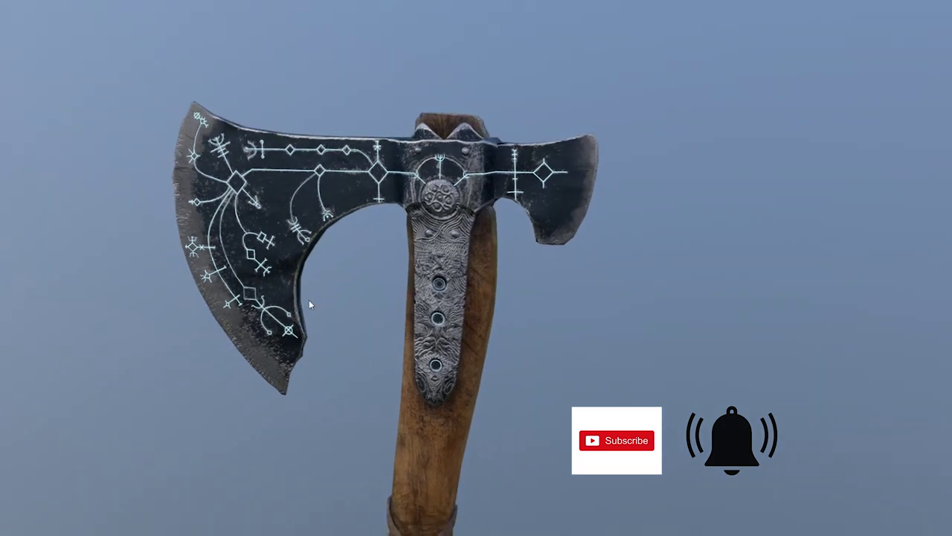
shift+middle_drag(354, 269, 327, 310)
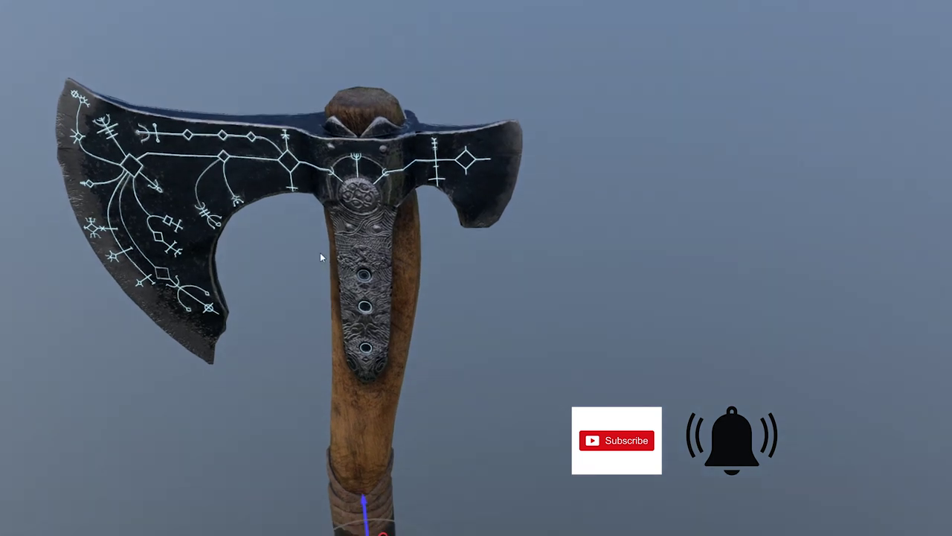
shift+middle_drag(320, 252, 373, 300)
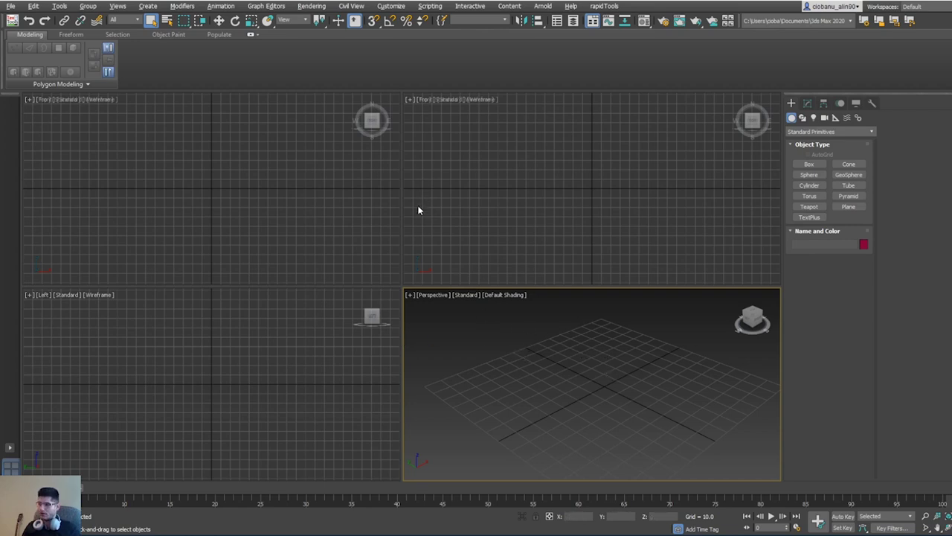
Step: Switch to the browser and save the axe reference image as God-of-war-kratos-leviathan-axe PNG in the Kratos Axe Tutorial folder
key(alt+Tab)
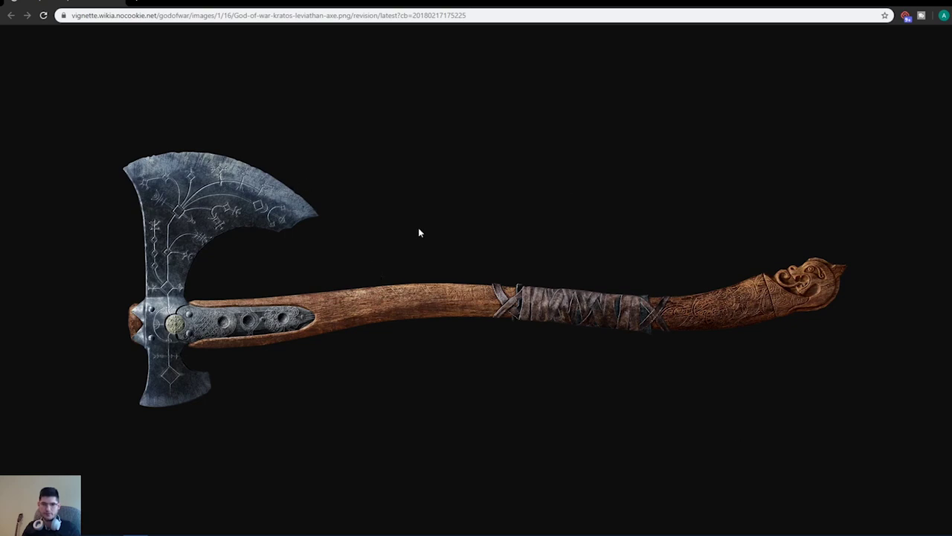
right_click(299, 168)
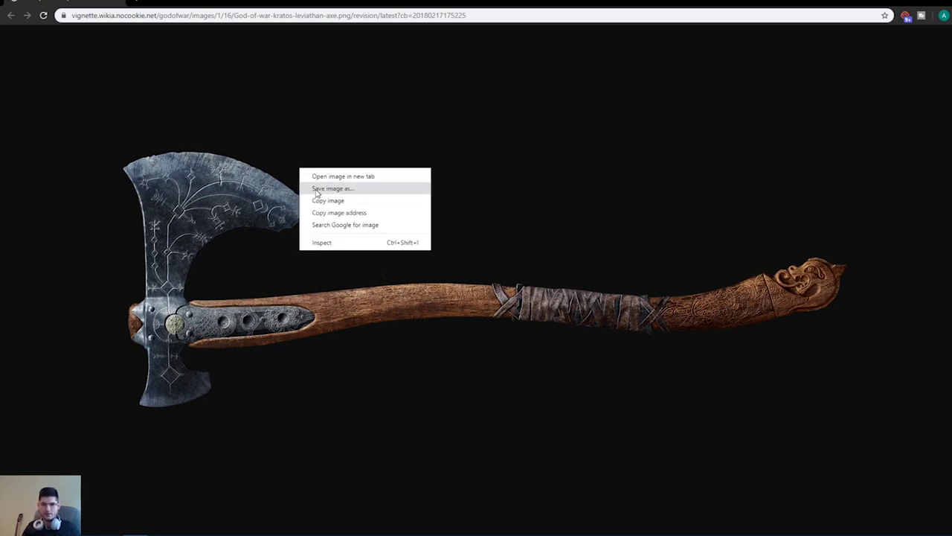
click(319, 190)
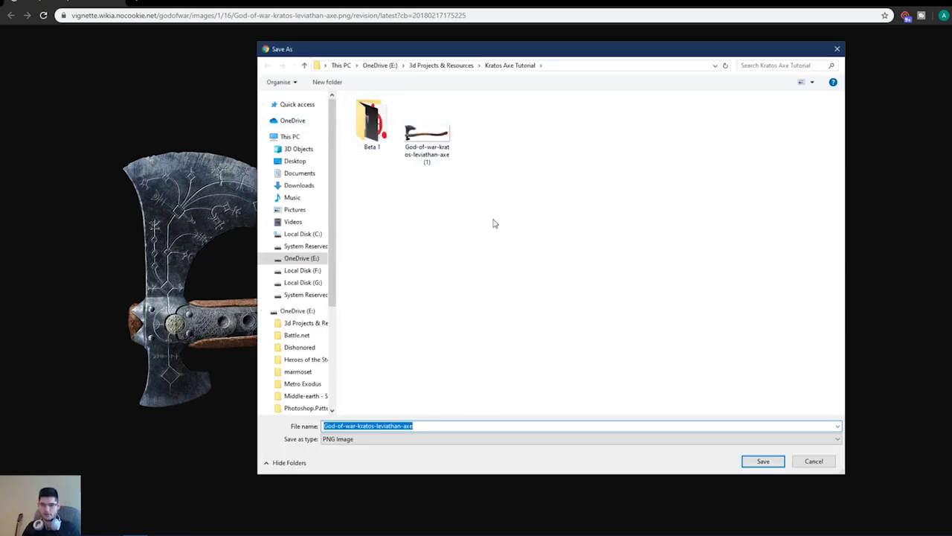
click(774, 460)
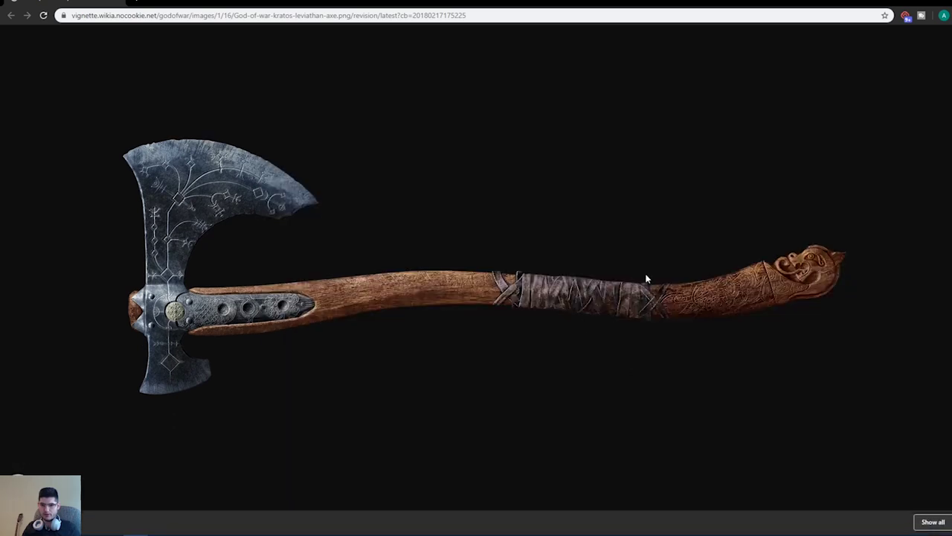
click(951, 522)
click(904, 3)
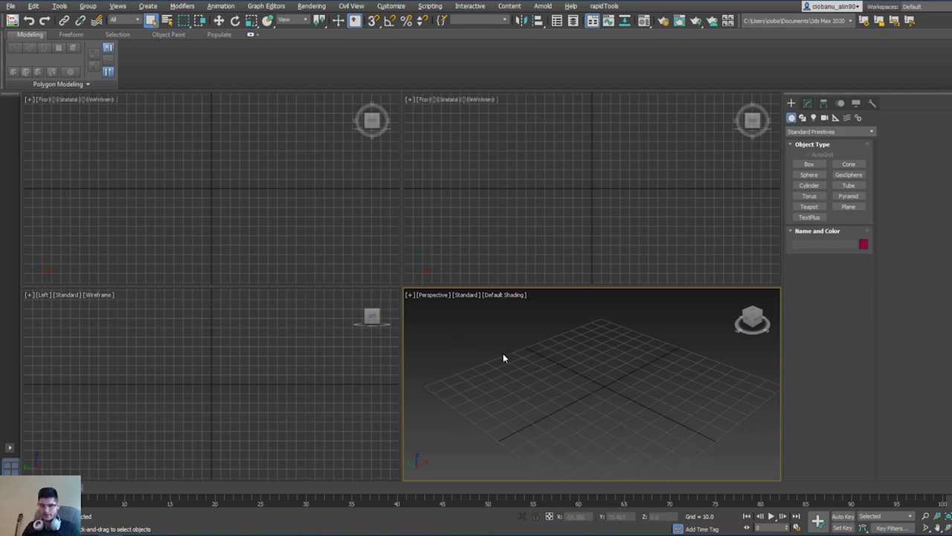
Step: Maximize the Perspective viewport and create a plane about 92 long and 31 wide across the grid center
key(alt+w)
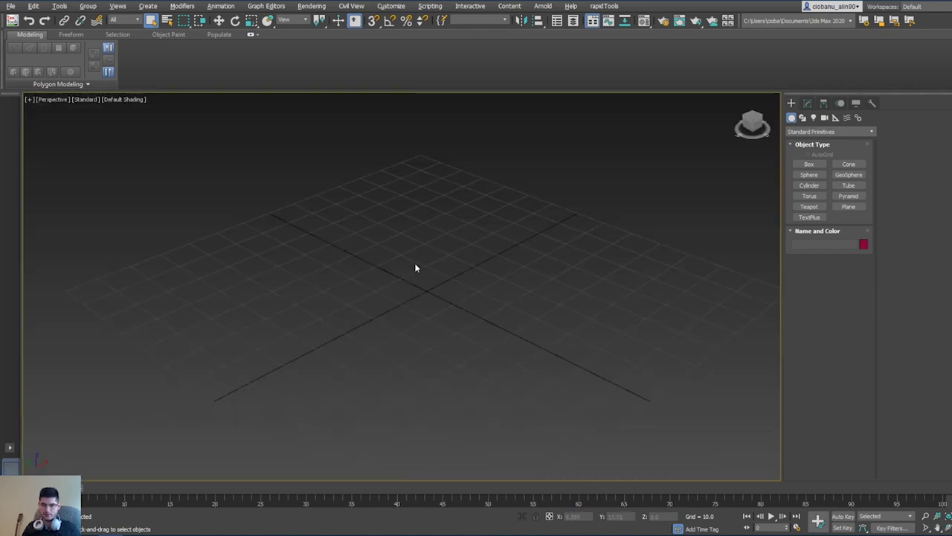
middle_drag(415, 263, 399, 274)
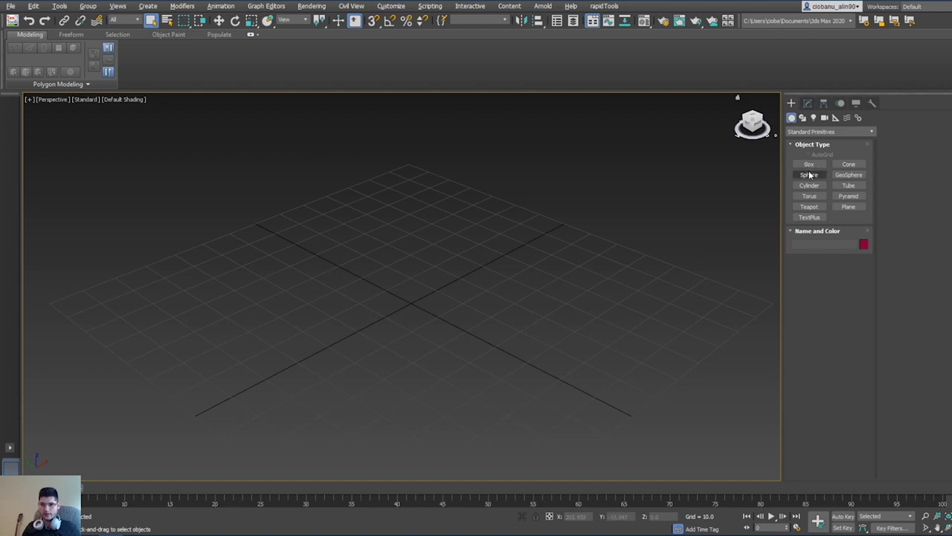
click(852, 207)
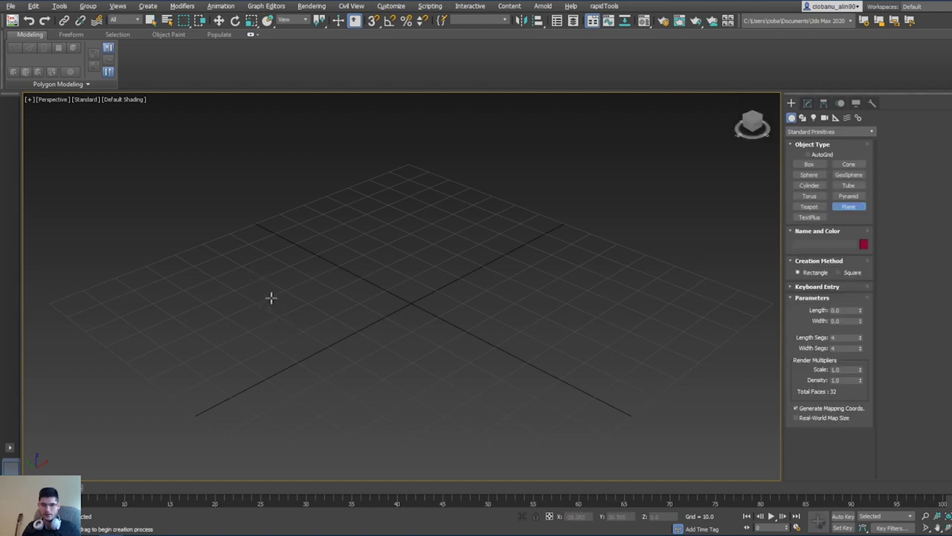
drag(281, 289, 627, 378)
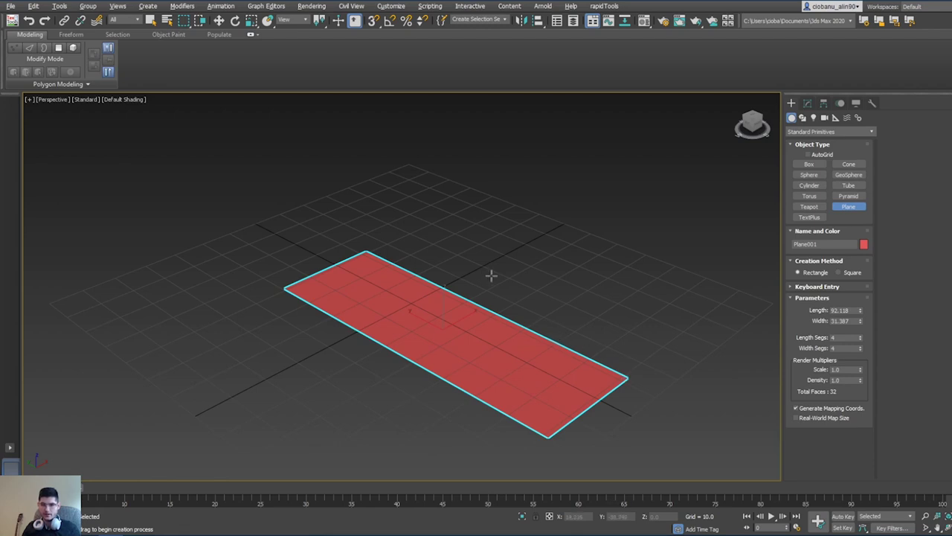
right_click(467, 272)
Step: Hide the grid in the Perspective viewport
alt+middle_drag(468, 272, 481, 289)
scroll(457, 269, up, 3)
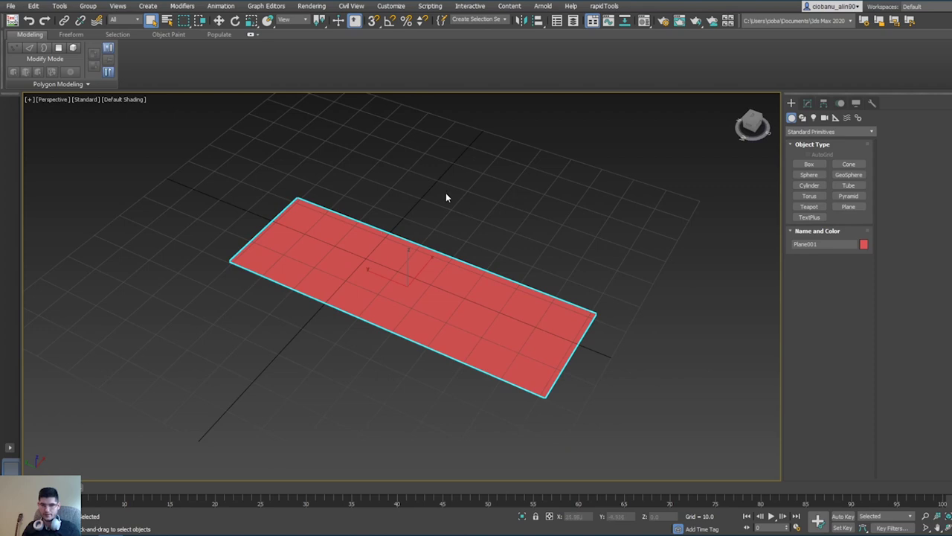
middle_drag(446, 196, 490, 224)
key(g)
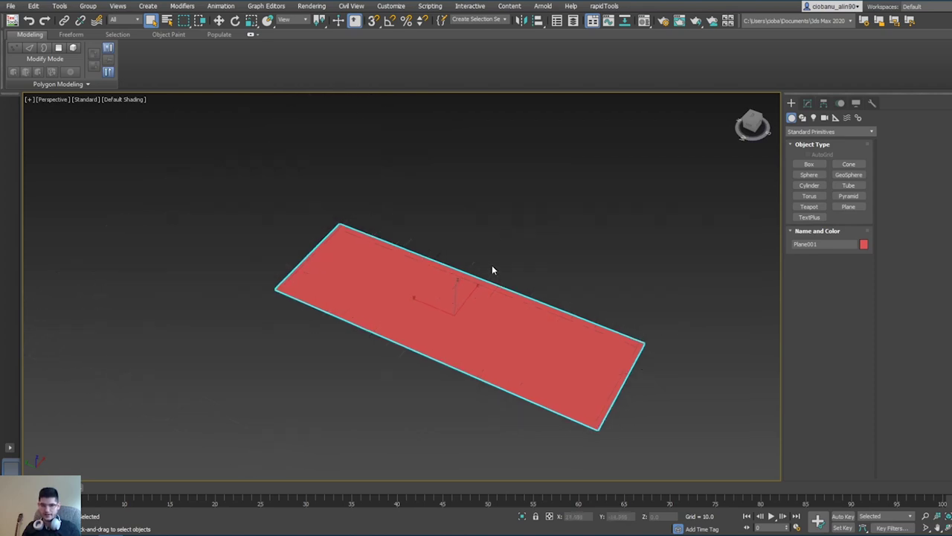
alt+middle_drag(492, 270, 525, 258)
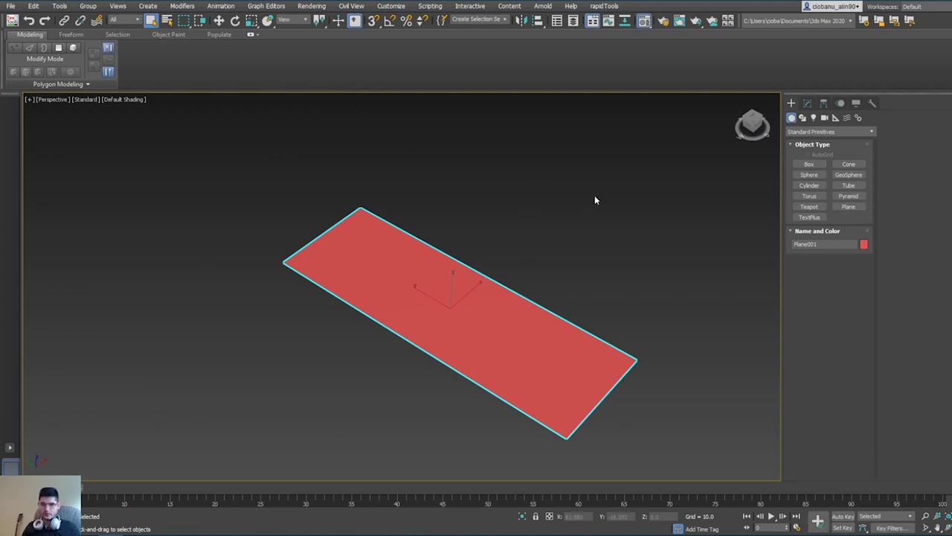
Step: Add a Bitmap map to the Diffuse channel of the 01 - Default material in the Material Editor
key(m)
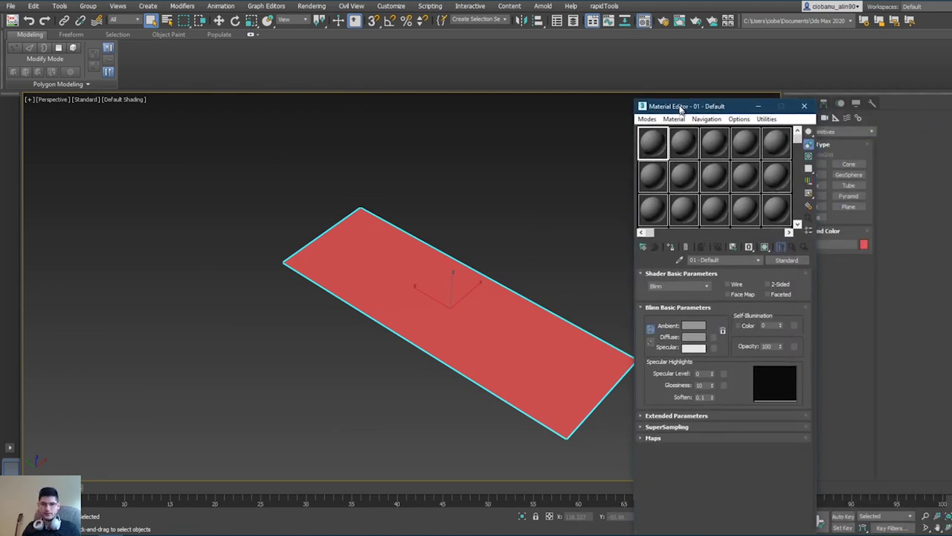
drag(682, 110, 655, 63)
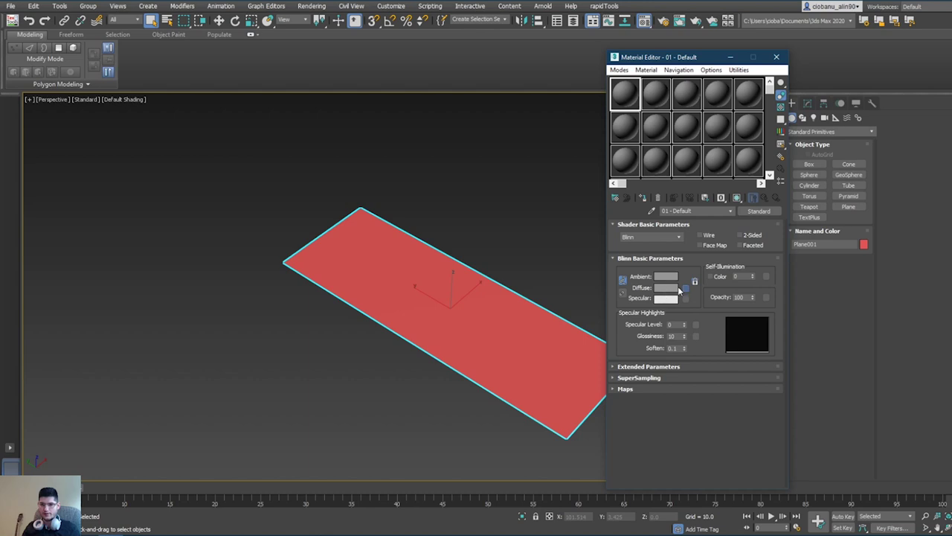
click(686, 289)
drag(951, 172, 224, 117)
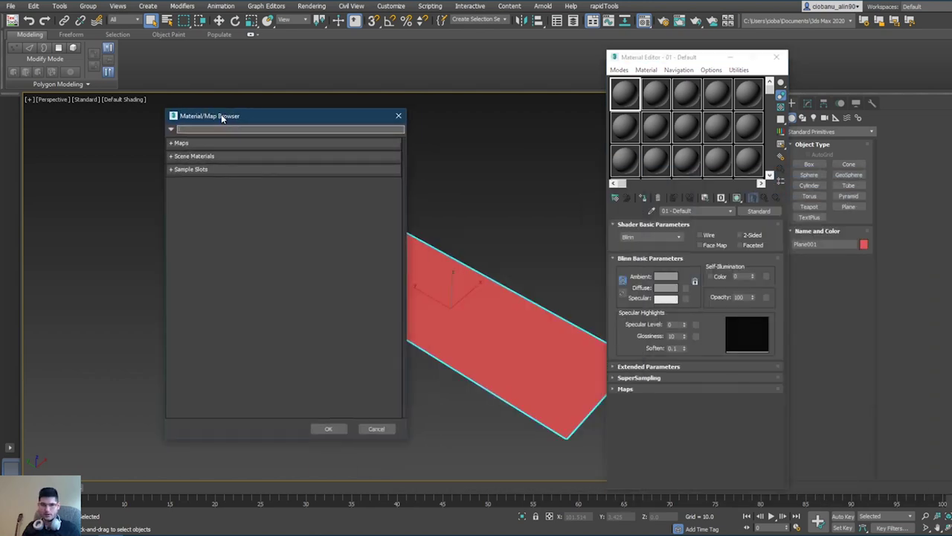
click(174, 144)
drag(237, 118, 180, 127)
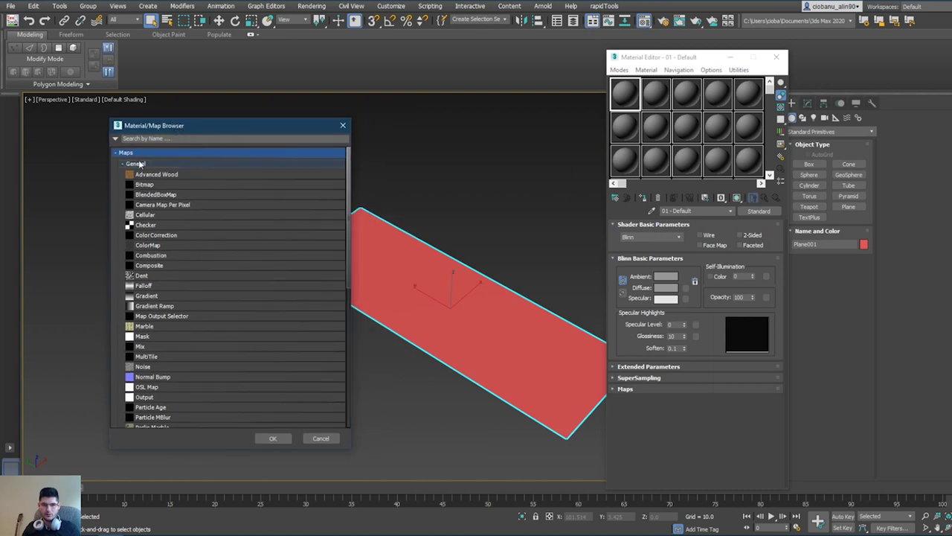
click(151, 185)
double_click(152, 185)
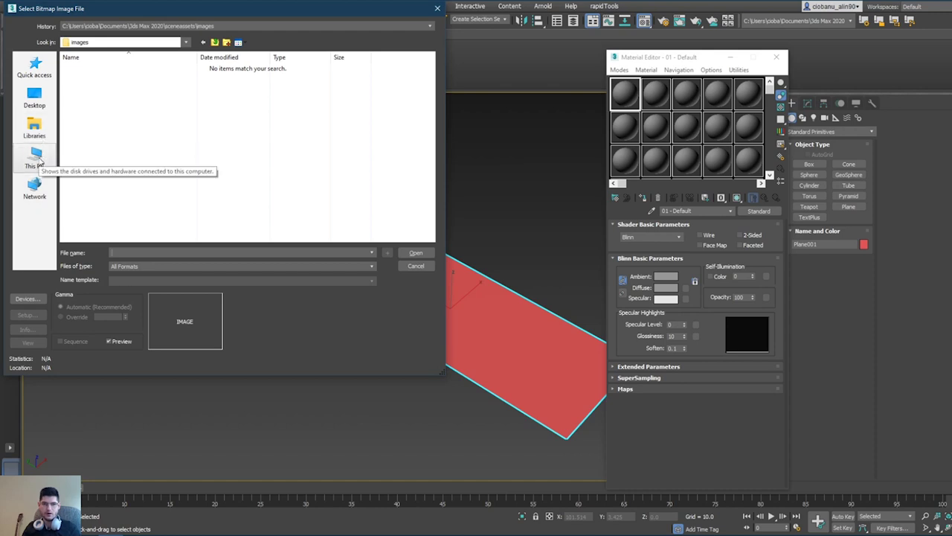
Step: Load the God-of-war-kratos-leviathan-axe image without the (1) suffix from E:, 3d Projects & Resources, Kratos Axe Tutorial as the bitmap
click(43, 132)
click(34, 158)
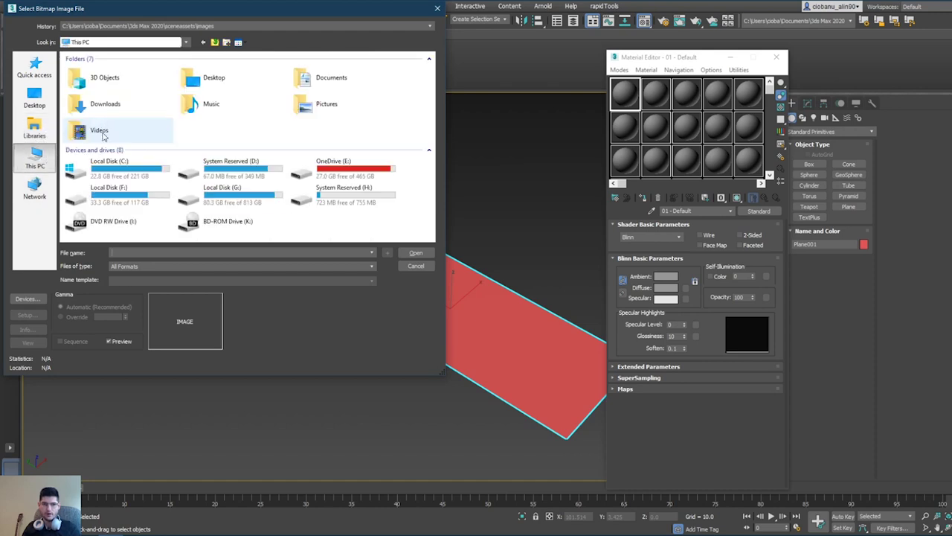
double_click(314, 172)
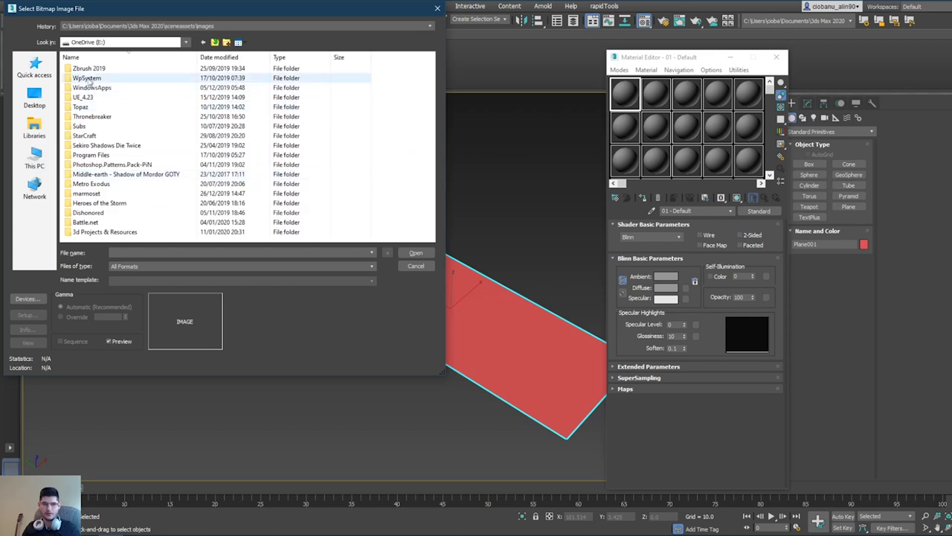
double_click(102, 231)
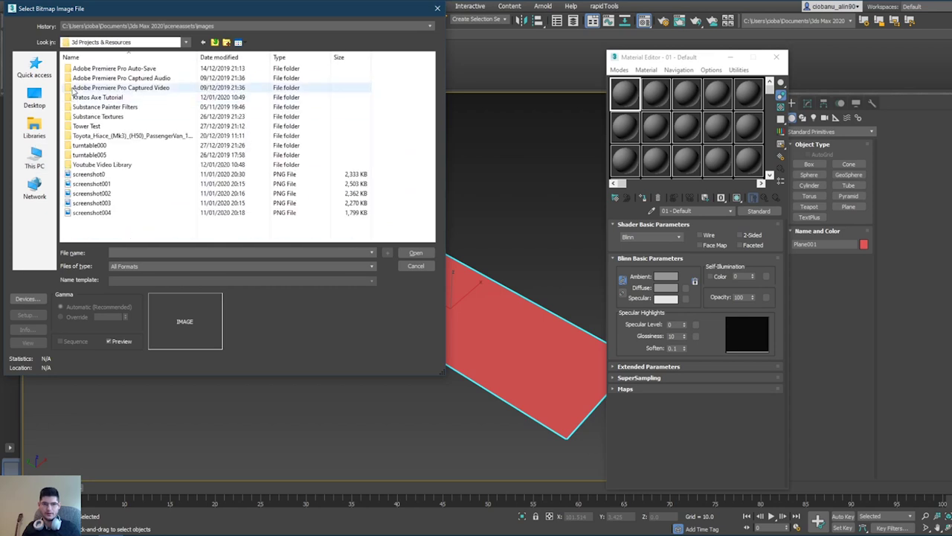
double_click(95, 107)
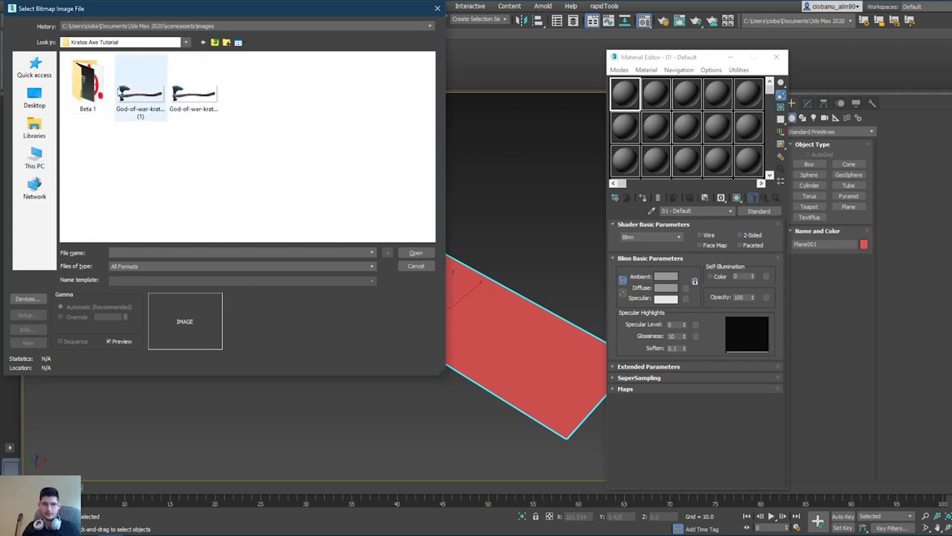
double_click(196, 100)
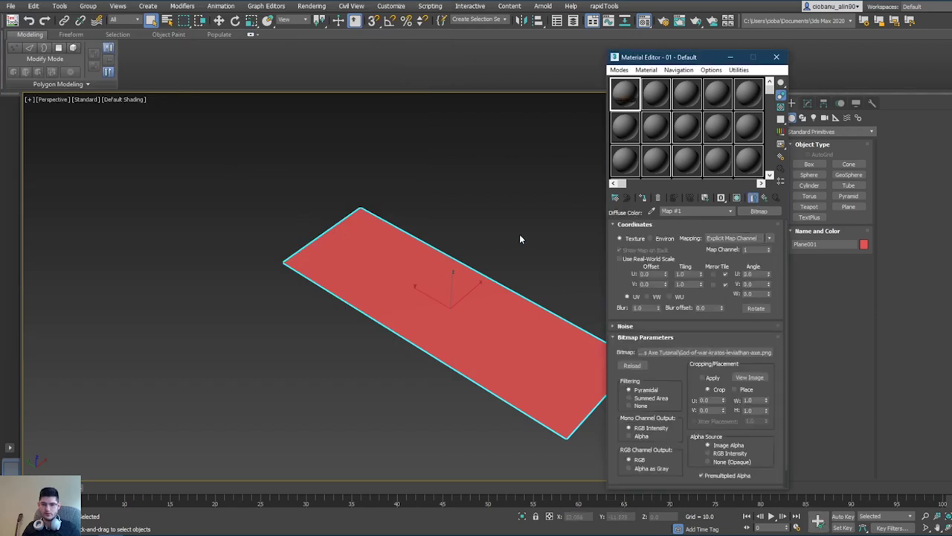
Step: Assign the axe image material to the plane and show its shaded texture in the viewport
middle_drag(519, 238, 425, 240)
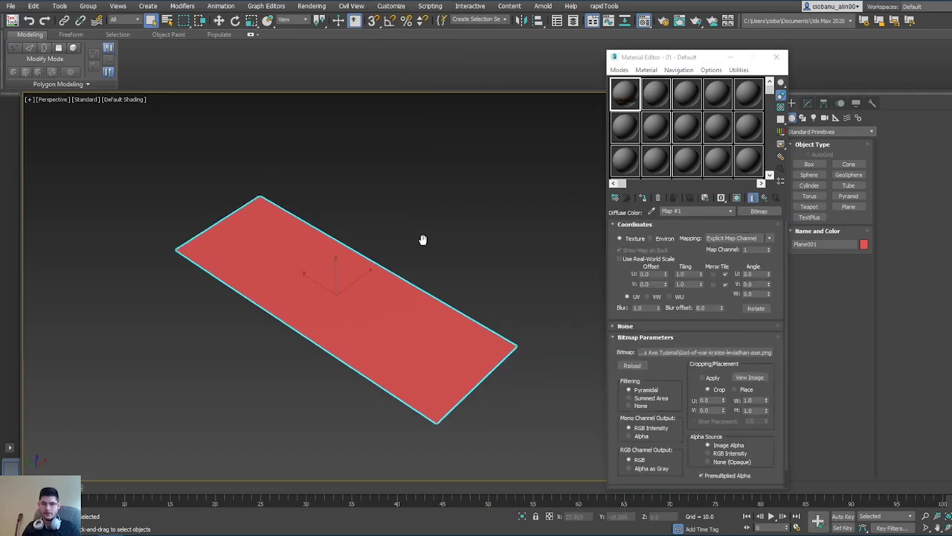
click(644, 198)
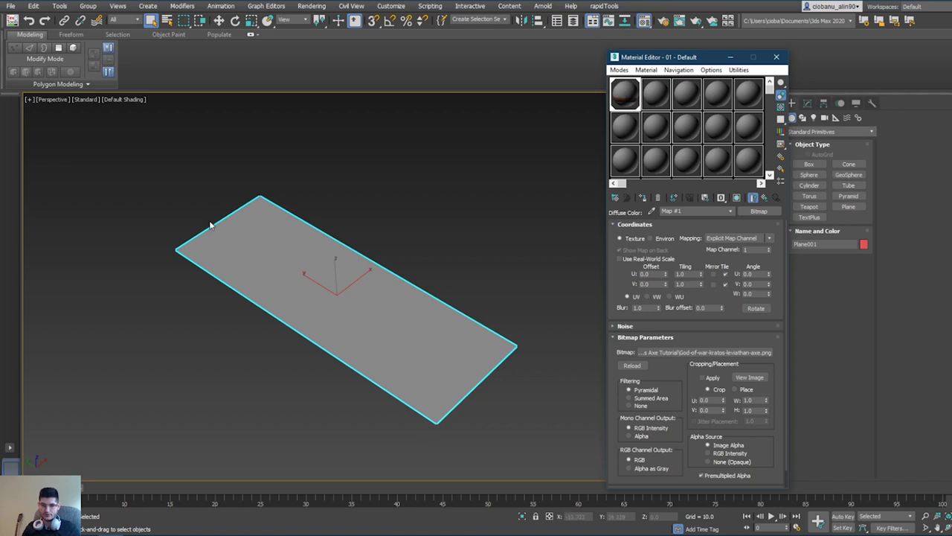
mouse_move(331, 264)
middle_down()
mouse_move(344, 228)
mouse_move(320, 257)
mouse_move(329, 270)
middle_up()
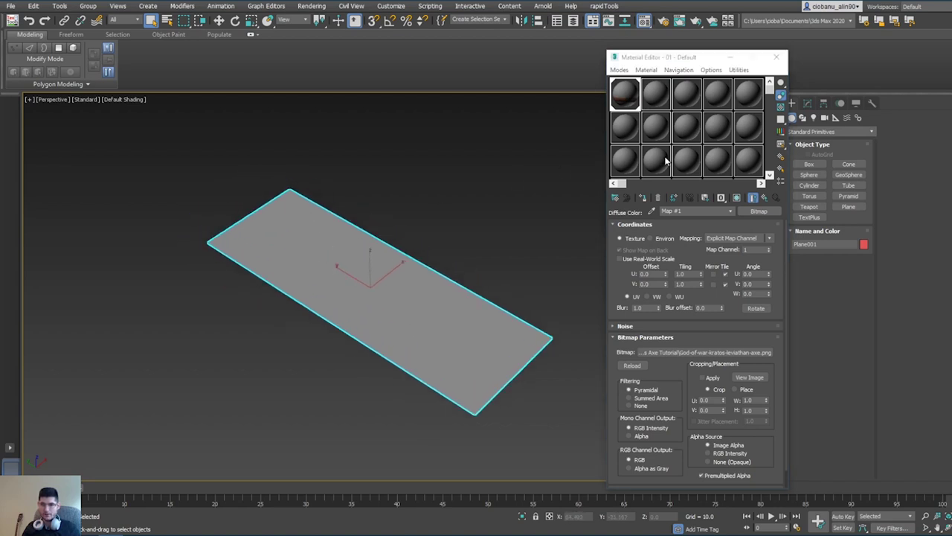
click(781, 109)
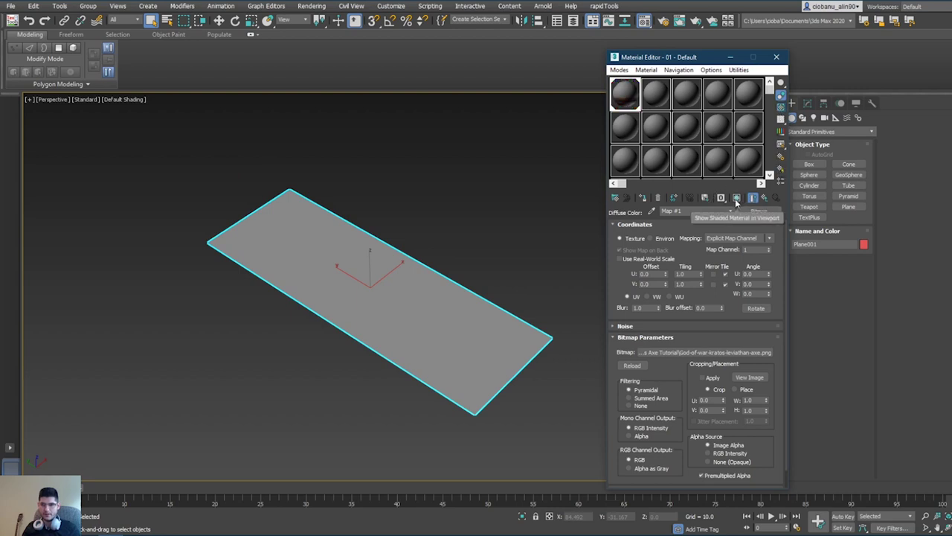
click(737, 198)
Step: Scale the plane to about 33% along Y and about 334% along X to correct the axe image's proportions
alt+middle_drag(353, 295, 370, 299)
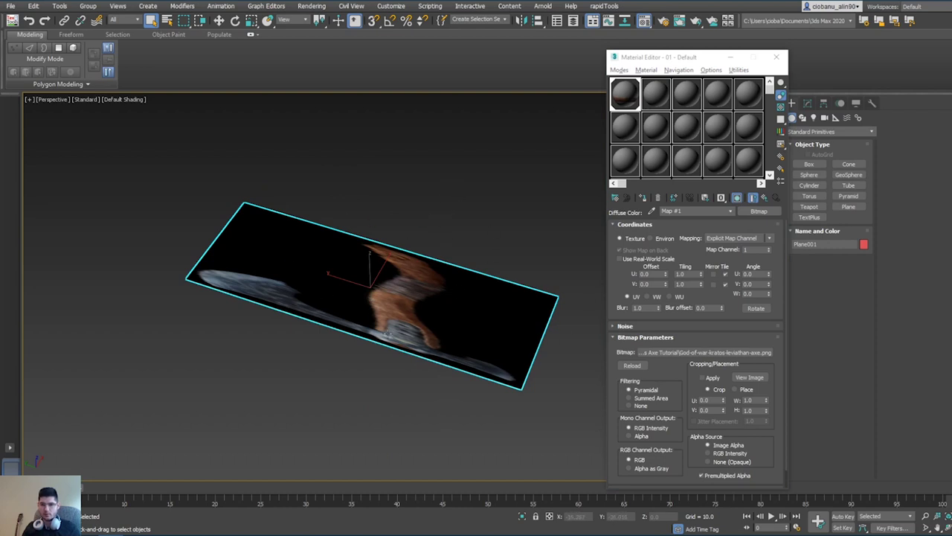
alt+middle_drag(383, 277, 314, 298)
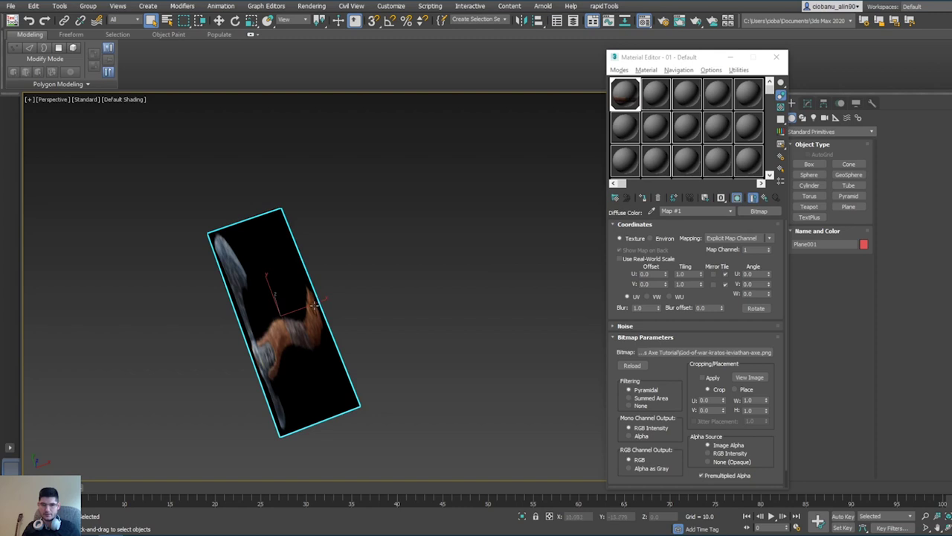
key(r)
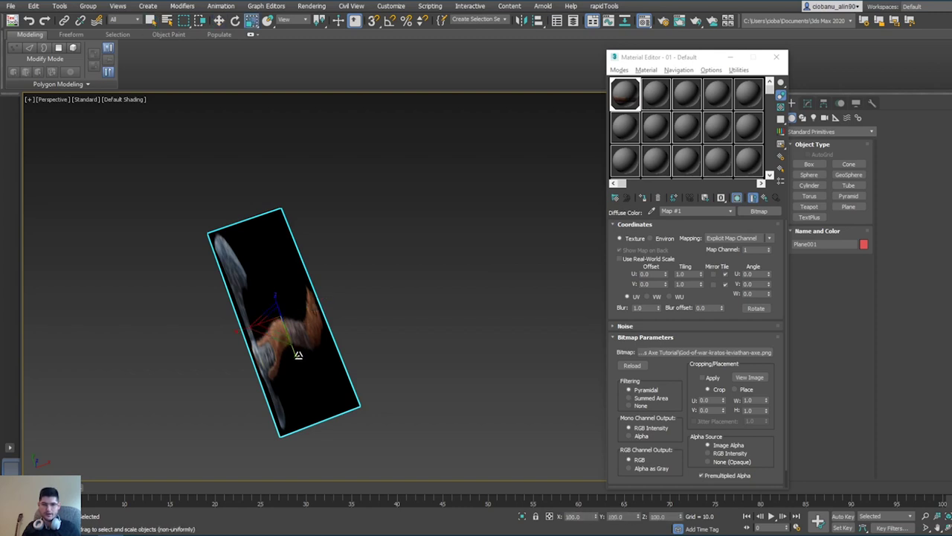
drag(298, 354, 284, 290)
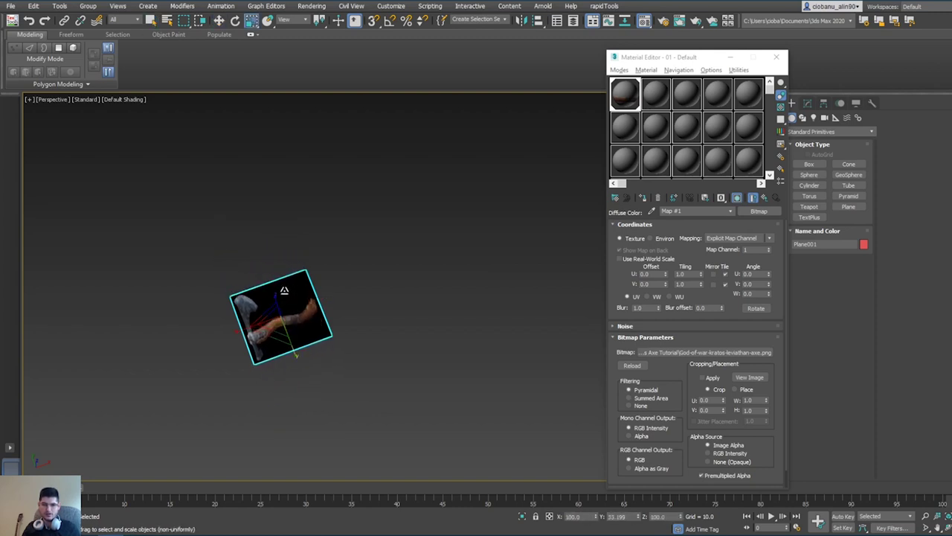
drag(242, 332, 151, 339)
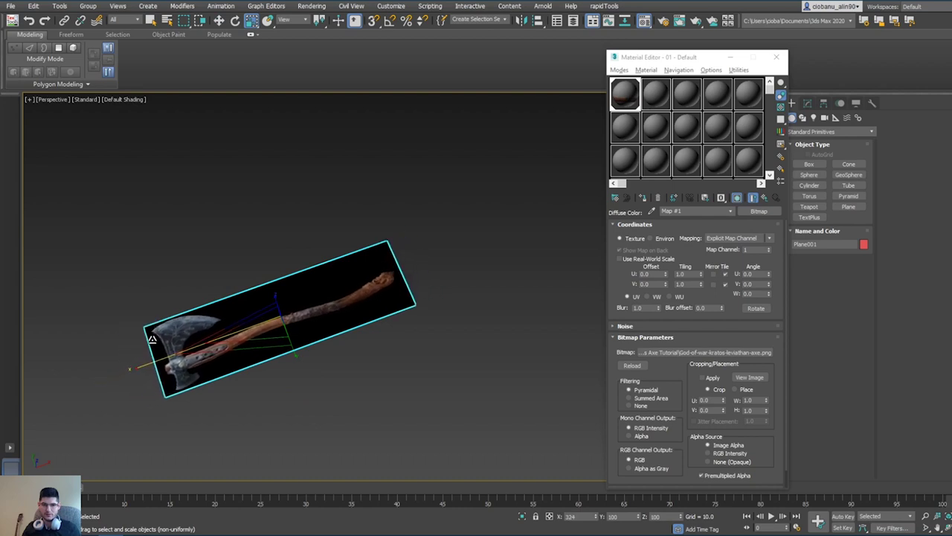
Step: Show the plane in the Top view with default shading so the axe texture is displayed
key(f)
key(z)
key(t)
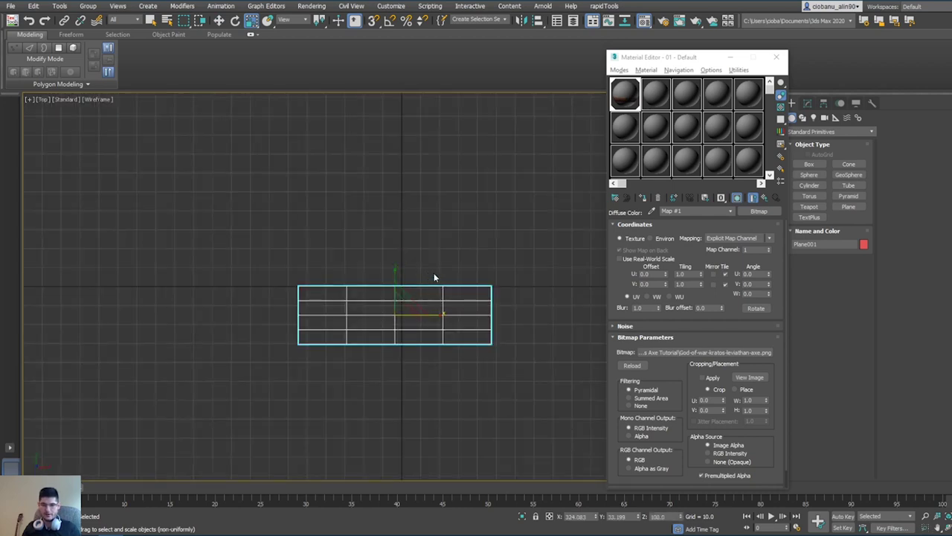
mouse_move(434, 277)
middle_down()
mouse_move(398, 298)
mouse_move(385, 270)
middle_up()
key(F3)
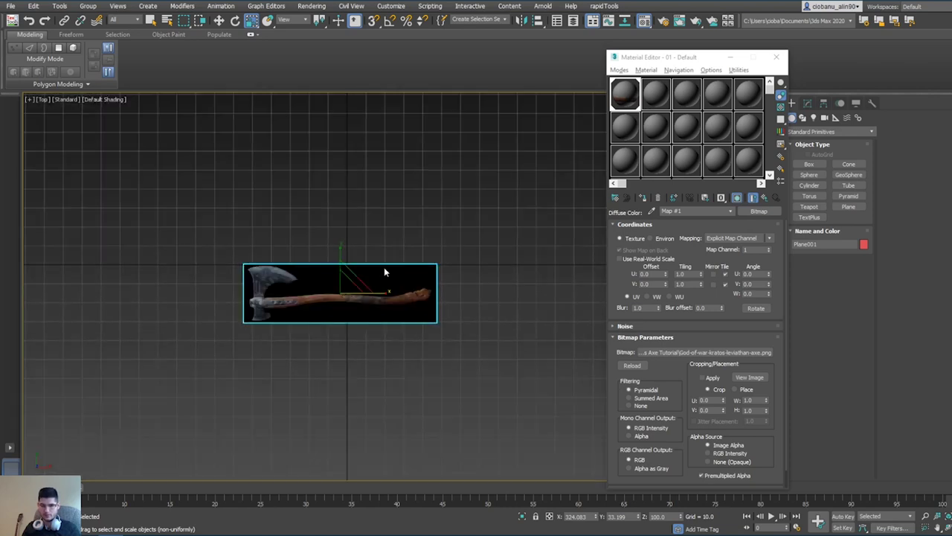
scroll(314, 314, up, 5)
middle_drag(320, 290, 268, 318)
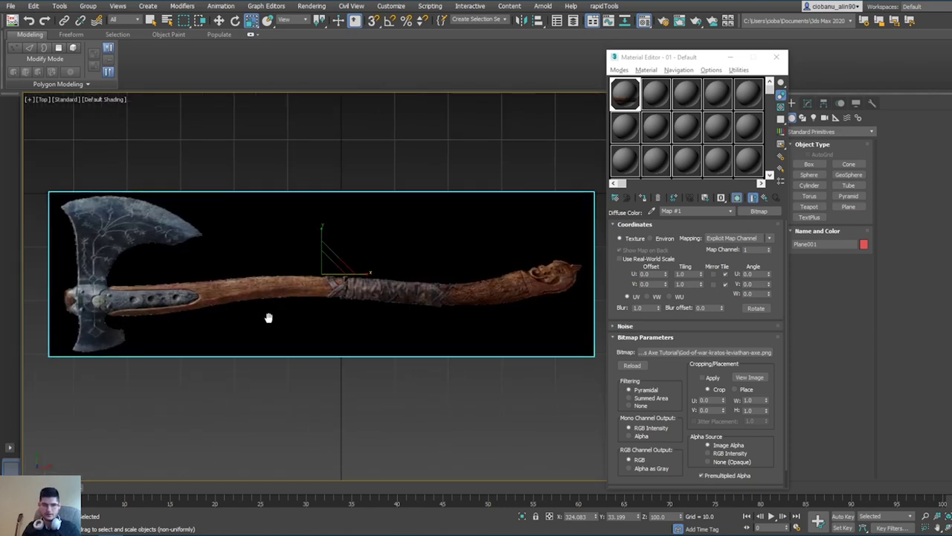
middle_drag(488, 353, 469, 359)
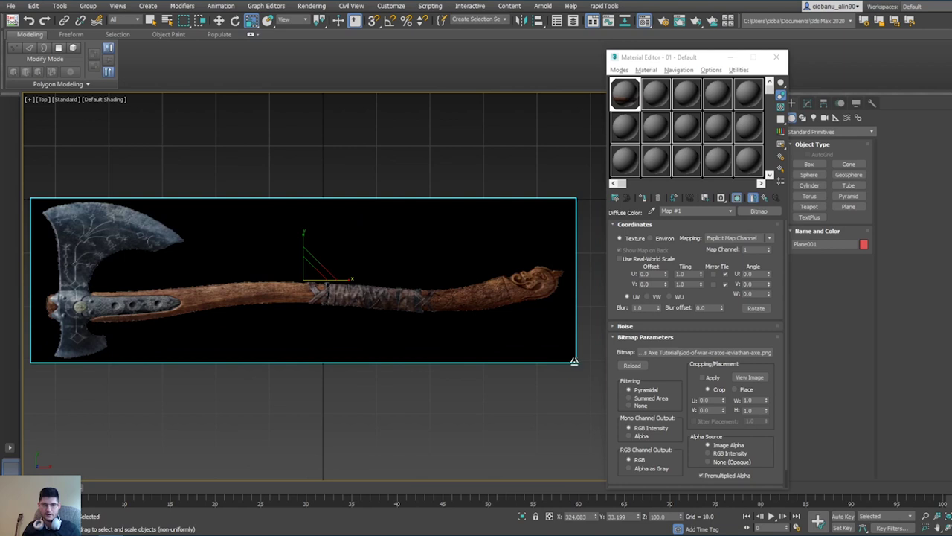
Step: Scale the reference plane to about 347% along X and about 44% along Y to make it taller
drag(574, 360, 576, 361)
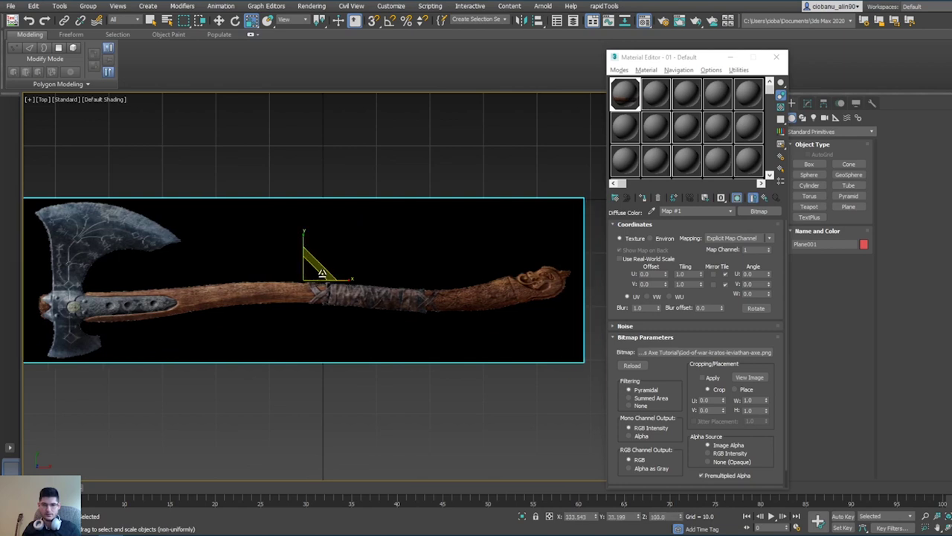
key(ctrl+e)
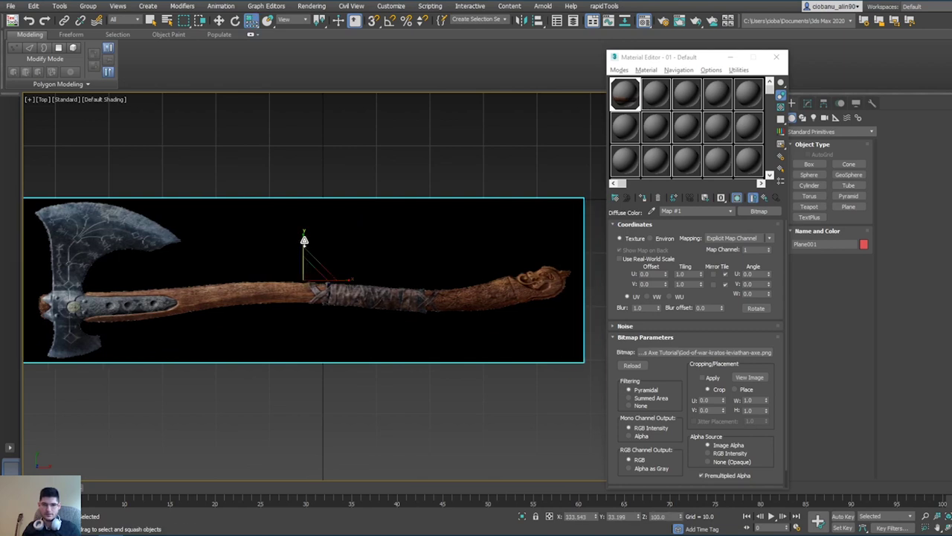
mouse_move(304, 241)
mouse_down()
mouse_move(304, 250)
mouse_move(304, 237)
mouse_up()
key(r)
key(r)
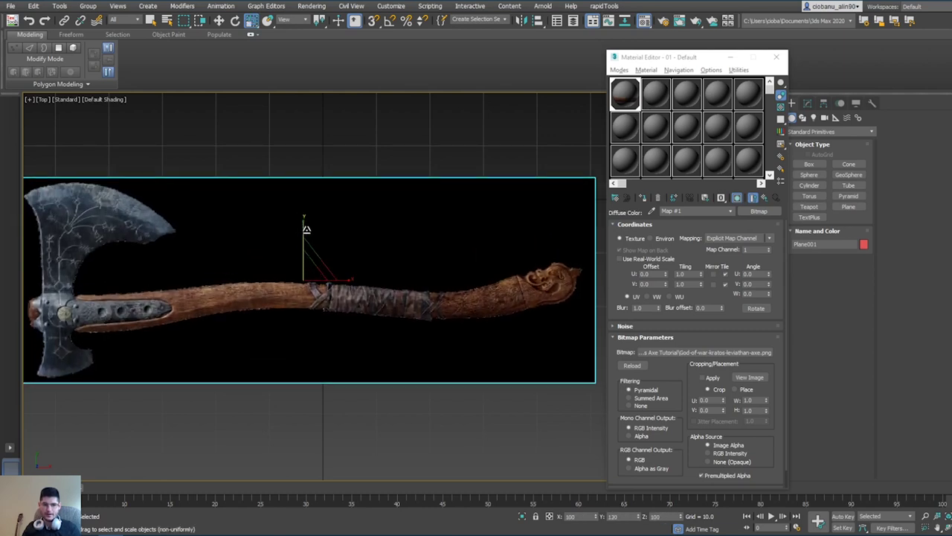
drag(306, 228, 310, 225)
middle_drag(332, 280, 316, 287)
scroll(506, 290, down, 2)
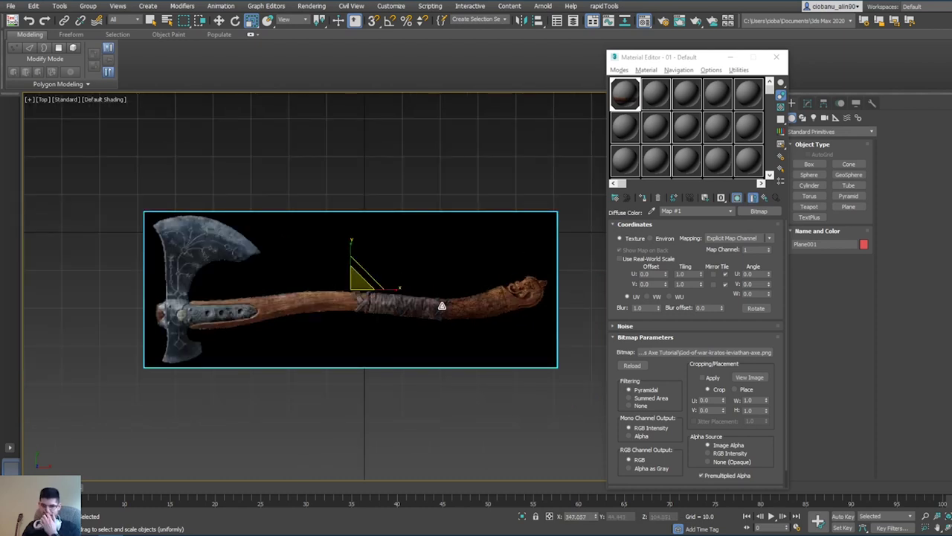
Step: Stretch the plane to about 385% along X and compare its proportions with the original axe image in the browser
middle_drag(529, 330, 479, 367)
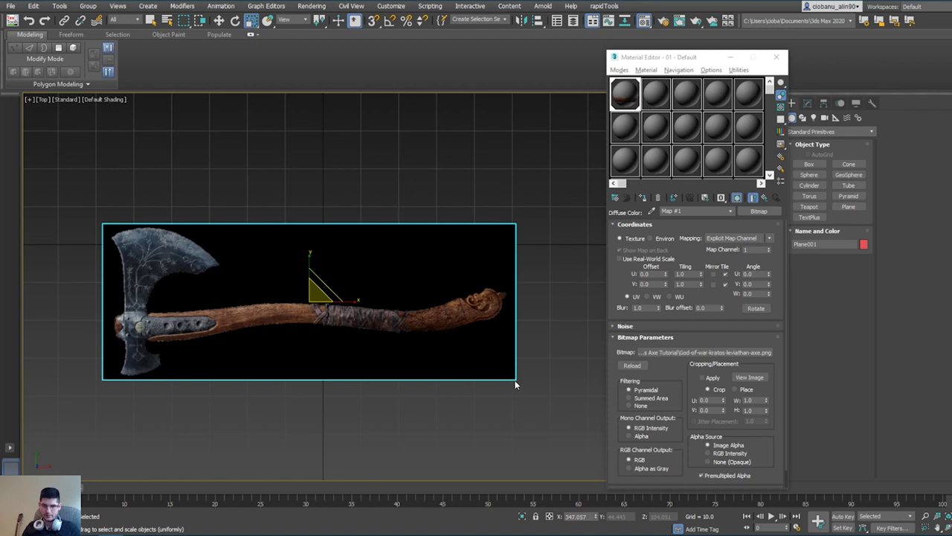
key(r)
drag(339, 301, 348, 304)
key(alt+Tab)
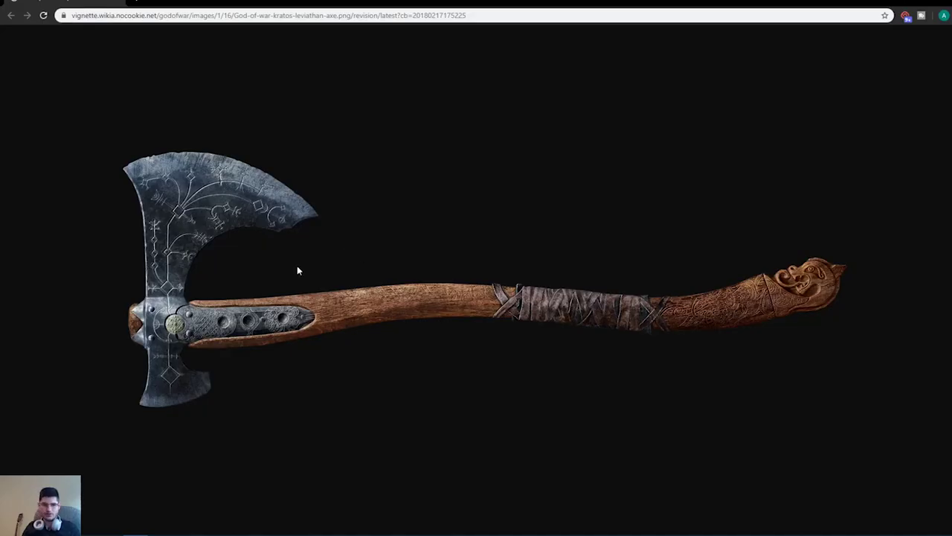
key(alt+Tab)
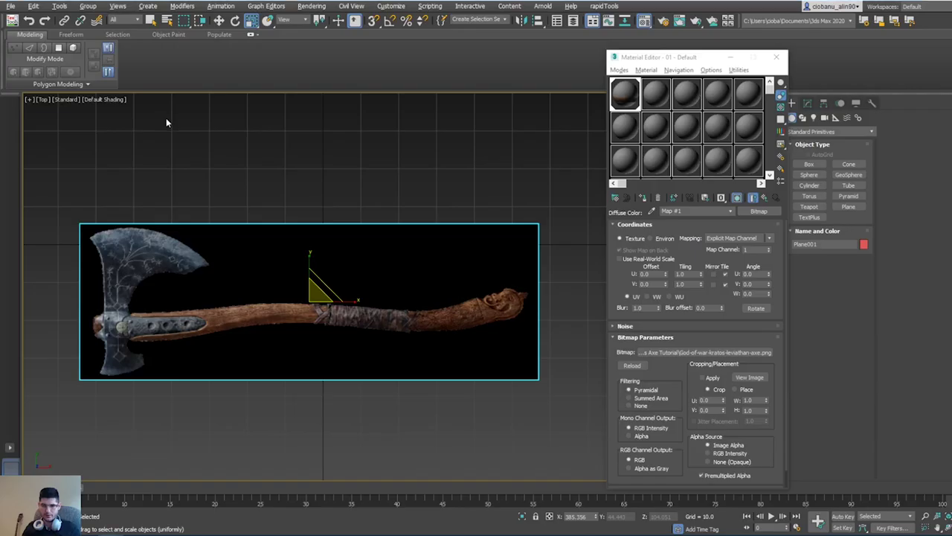
Step: Check the plane against the original axe image in the browser again and scale it by 103% along Y
key(alt+Tab)
key(alt+Tab)
key(alt+Tab)
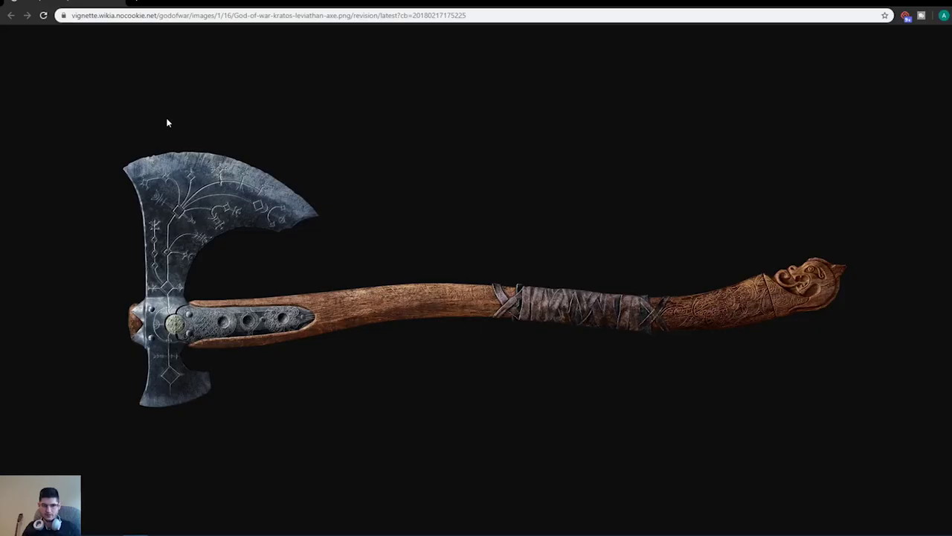
key(alt+Tab)
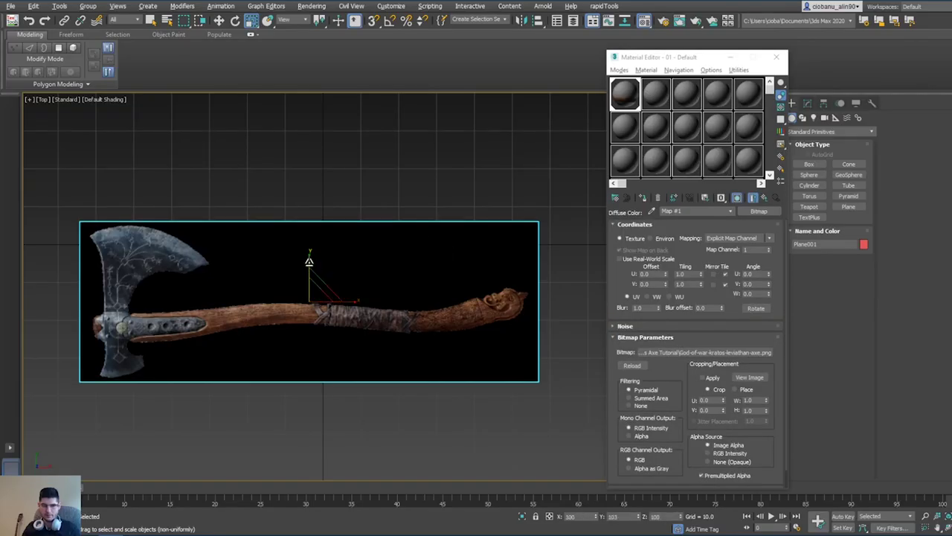
key(alt+Tab)
key(alt+Tab)
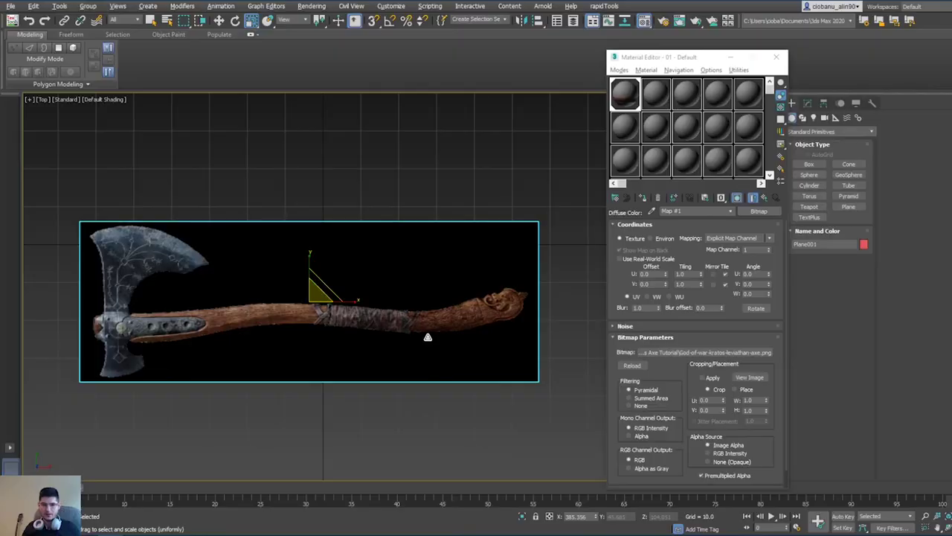
Step: In the Perspective view, enable angle snap and rotate the plane 90° about Y so it stands upright with the axe head up
middle_drag(298, 291, 356, 278)
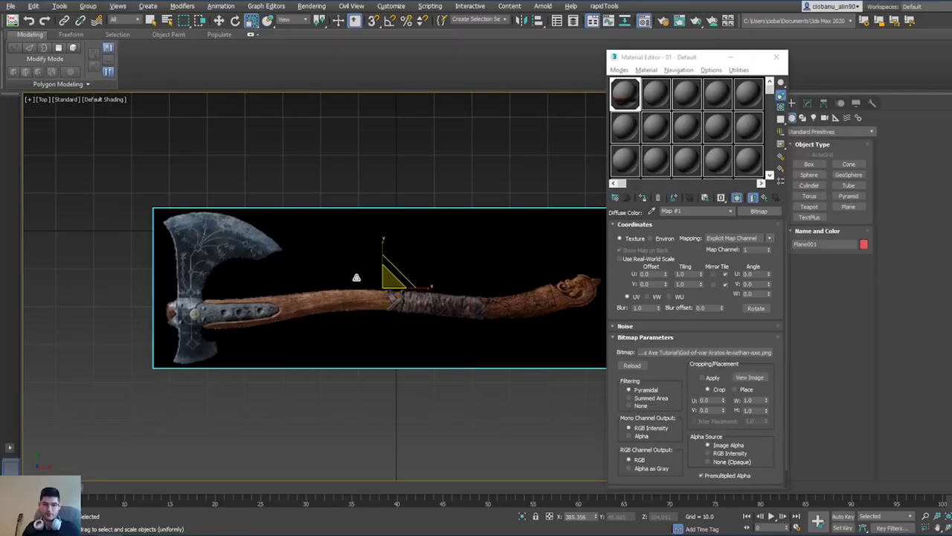
key(q)
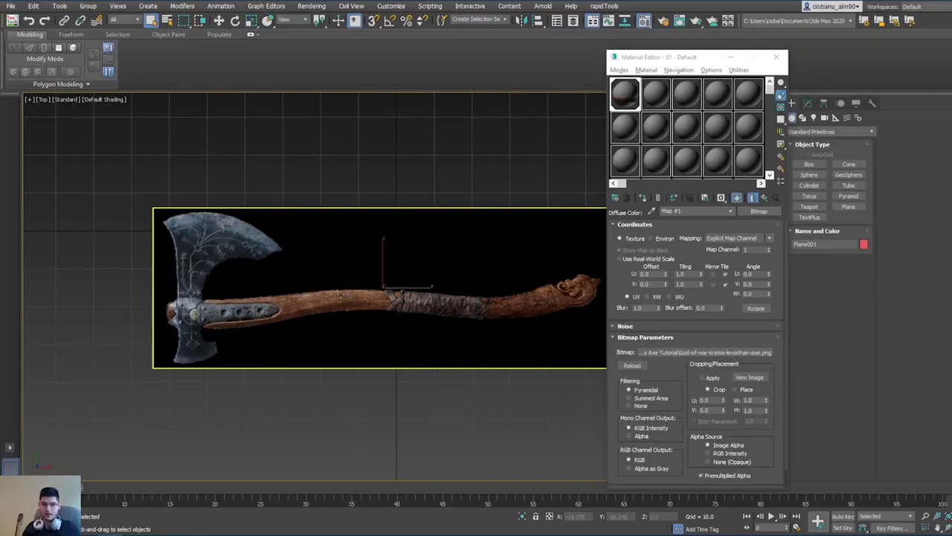
key(p)
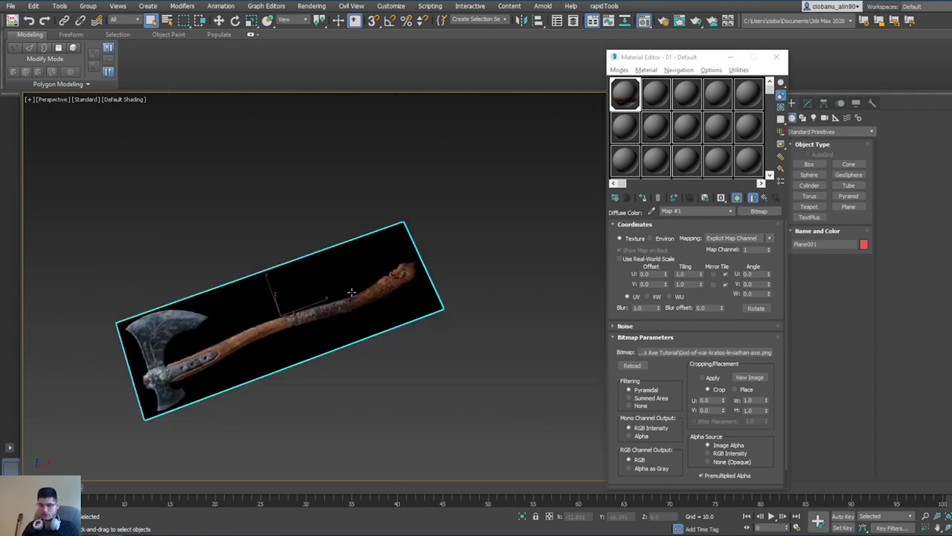
alt+middle_drag(265, 321, 485, 248)
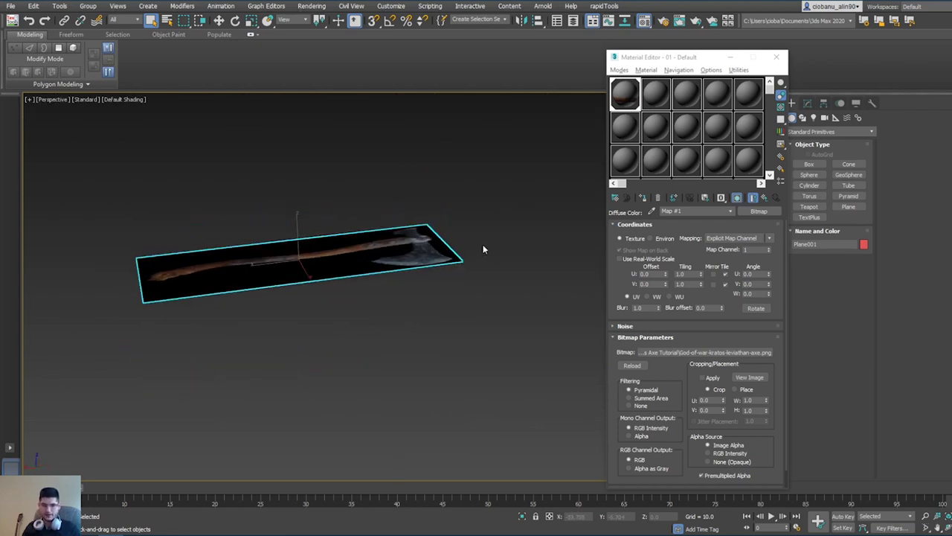
key(e)
alt+middle_drag(395, 240, 429, 270)
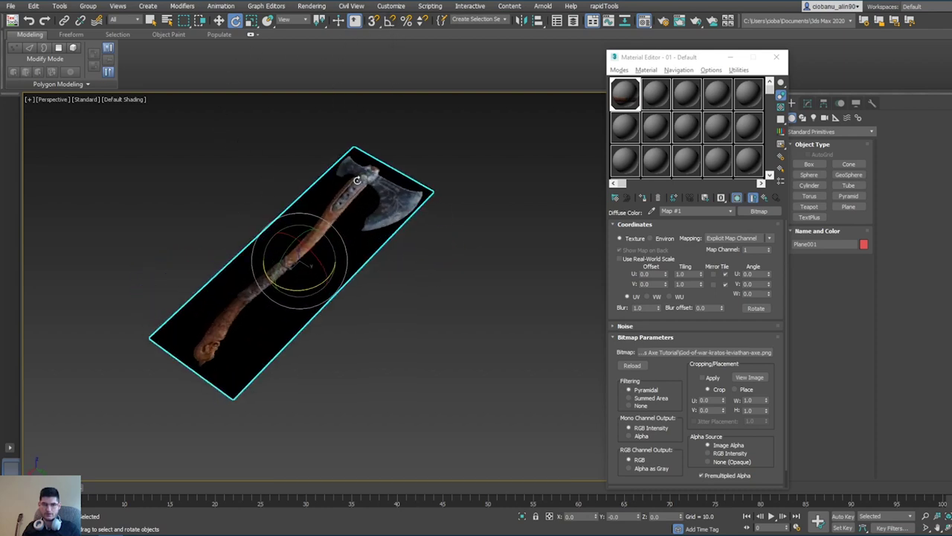
click(386, 23)
drag(344, 254, 272, 291)
Step: Enlarge the upright plane uniformly to about 2085% along X, 247% along Y and 563% along Z
alt+middle_drag(307, 271, 357, 290)
key(q)
scroll(442, 262, down, 8)
key(r)
scroll(420, 300, up, 4)
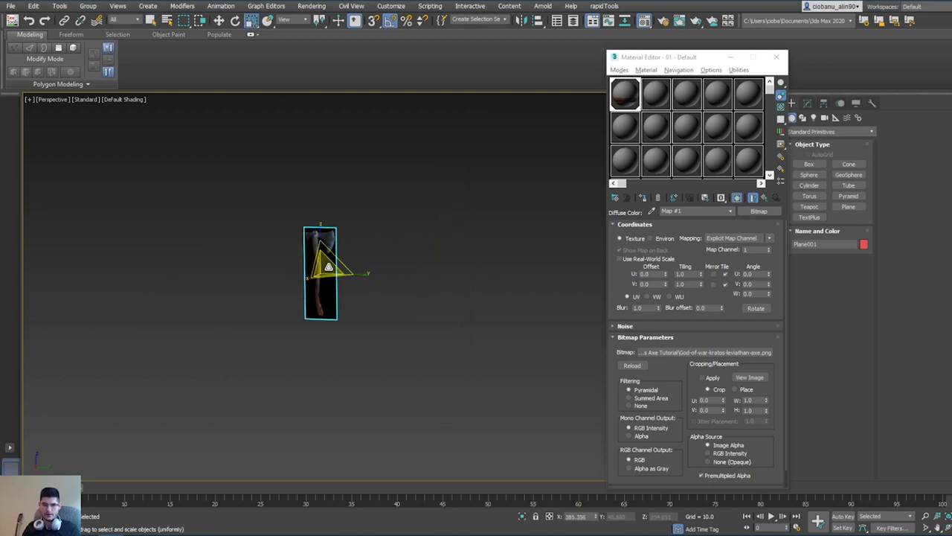
drag(328, 267, 341, 211)
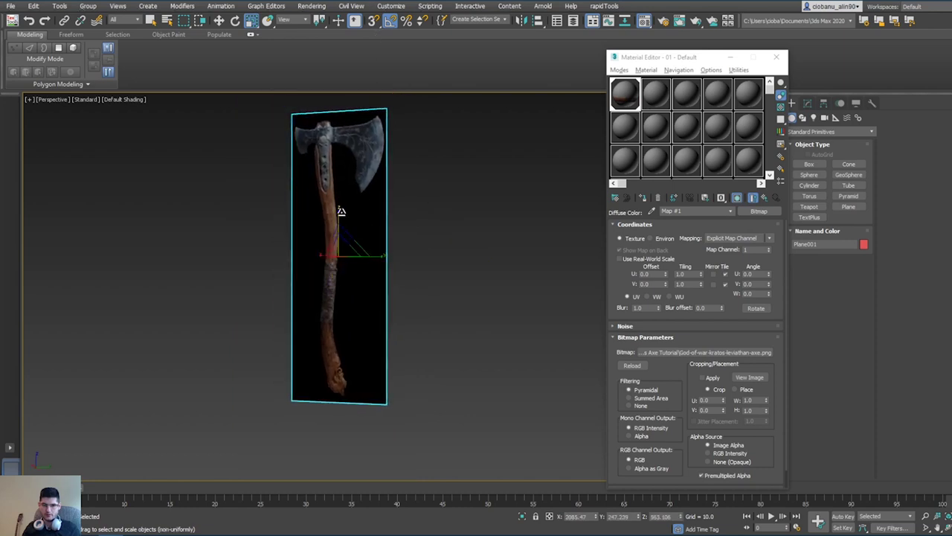
middle_drag(281, 217, 327, 251)
key(q)
Step: In the Front view with default shading, rotate the plane to 90° about X so its textured side faces the view
scroll(317, 260, up, 3)
middle_drag(458, 184, 451, 223)
scroll(446, 205, up, 3)
alt+middle_drag(408, 195, 422, 212)
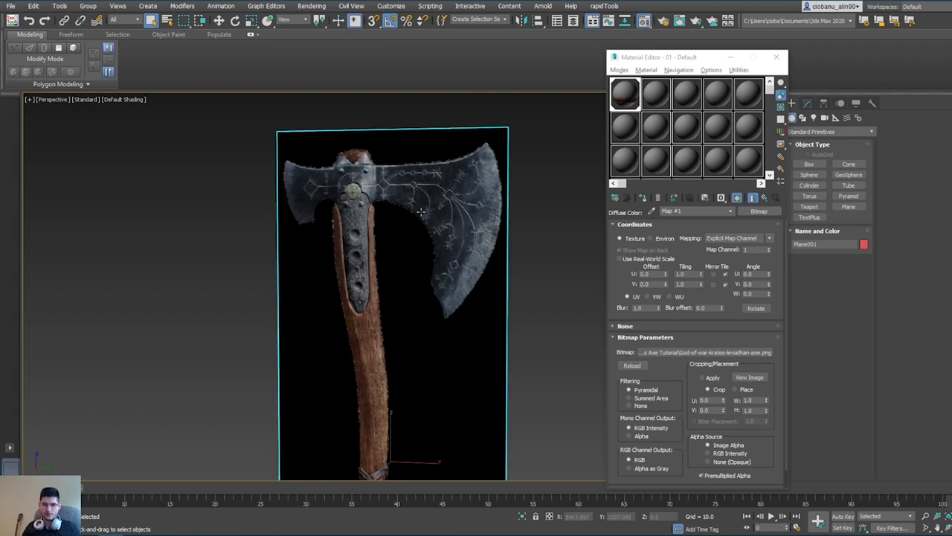
key(f)
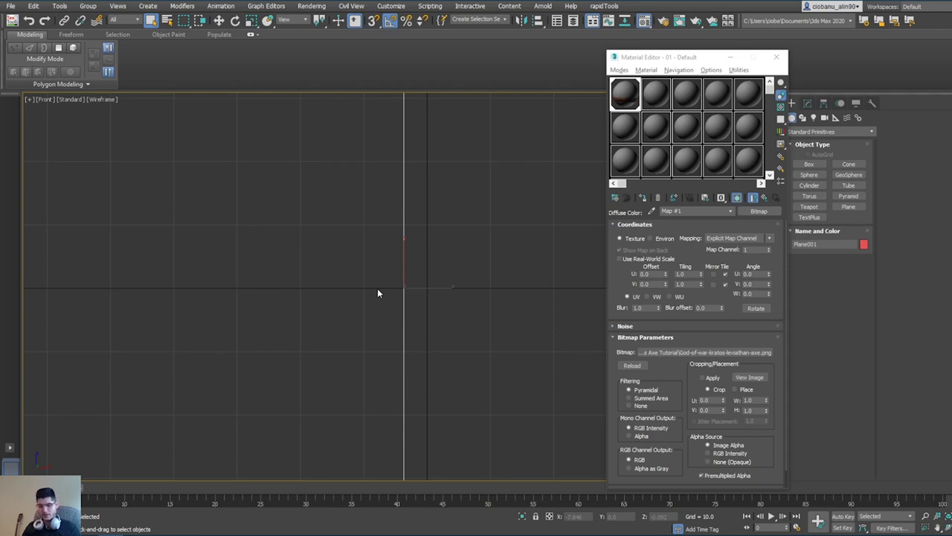
key(e)
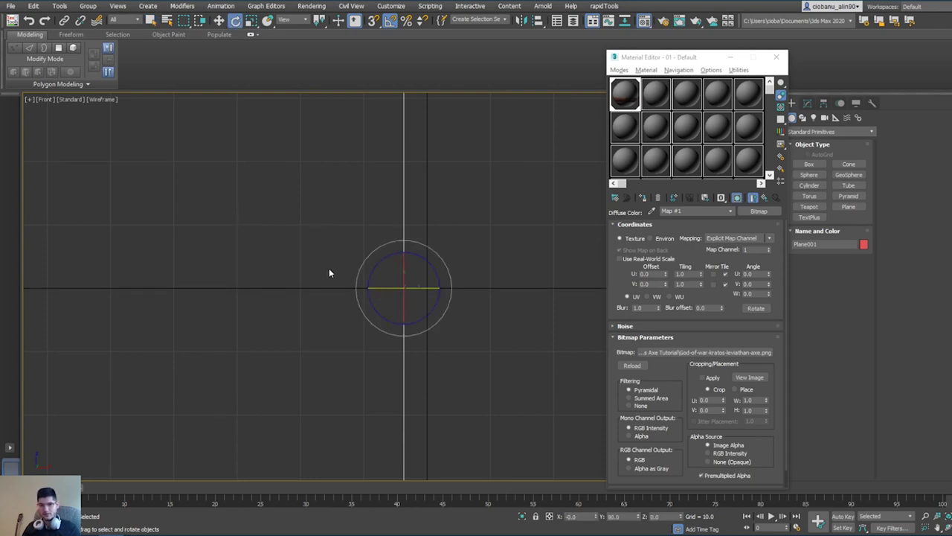
drag(374, 287, 421, 295)
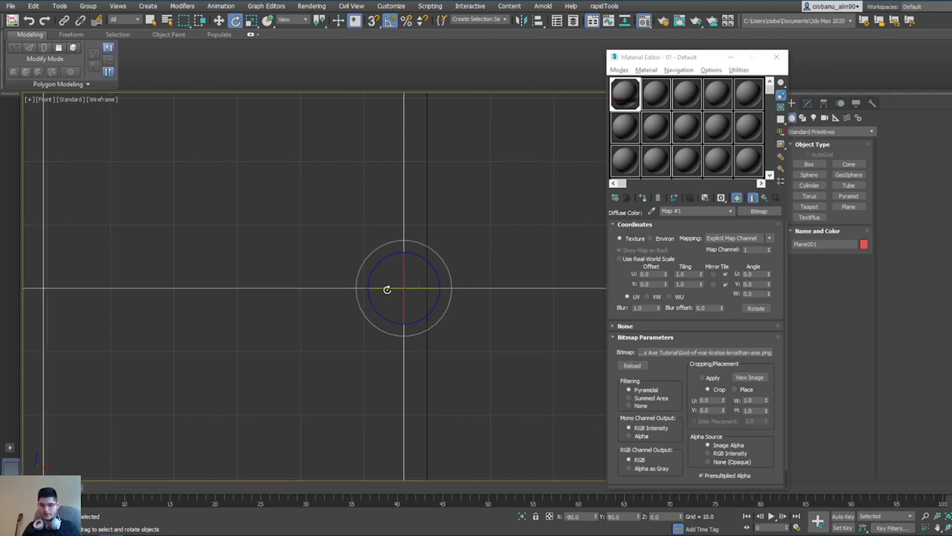
key(F3)
scroll(386, 289, down, 4)
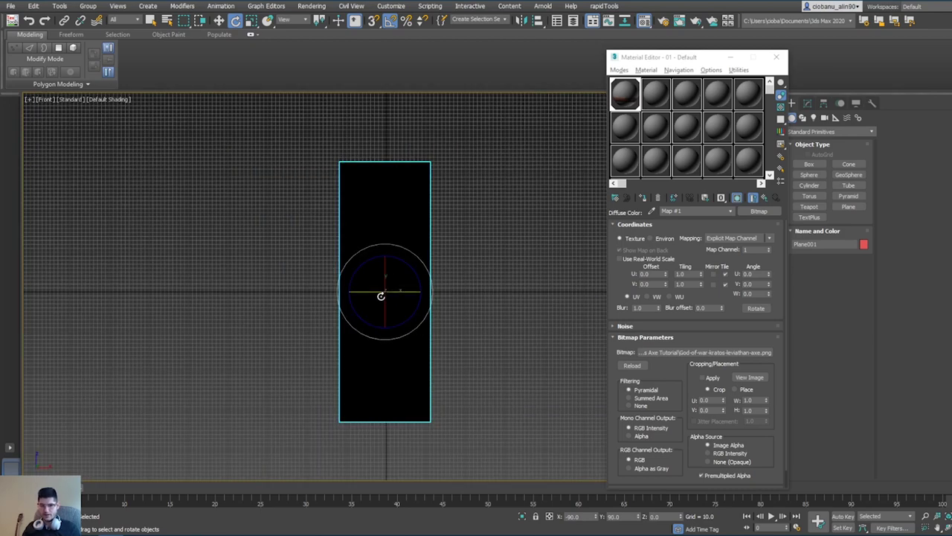
scroll(381, 296, up, 2)
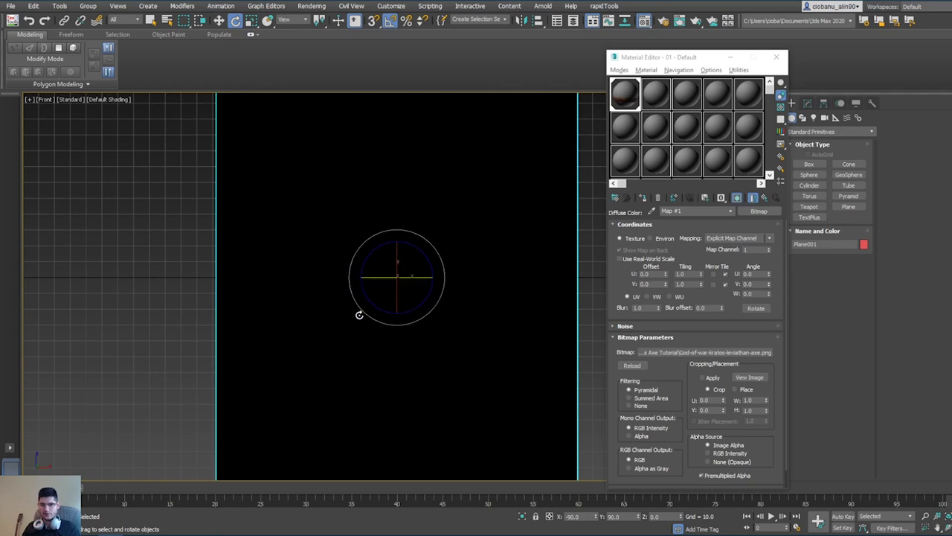
drag(381, 279, 472, 286)
scroll(494, 357, up, 5)
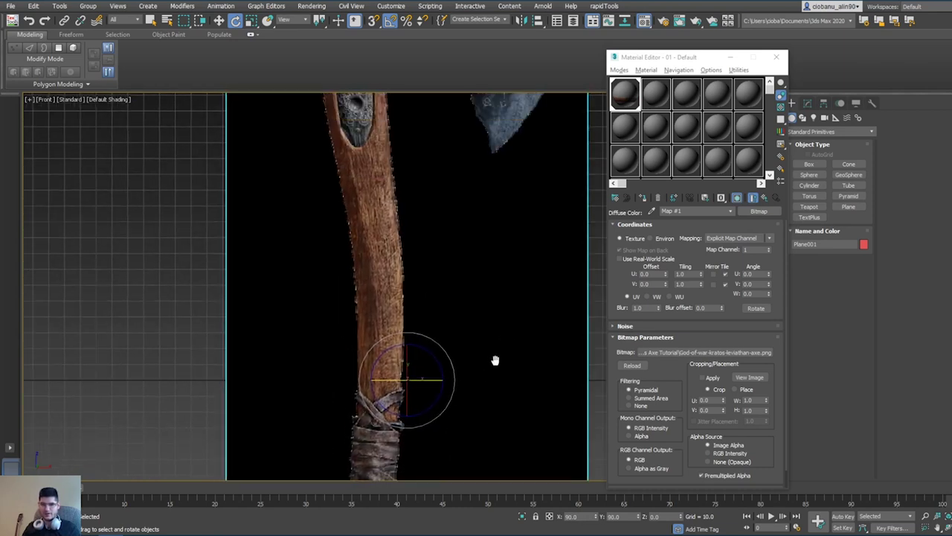
key(q)
Step: Hide the grid in the Front view
scroll(482, 294, down, 5)
middle_drag(485, 293, 363, 304)
key(g)
middle_drag(379, 257, 434, 227)
scroll(424, 303, up, 2)
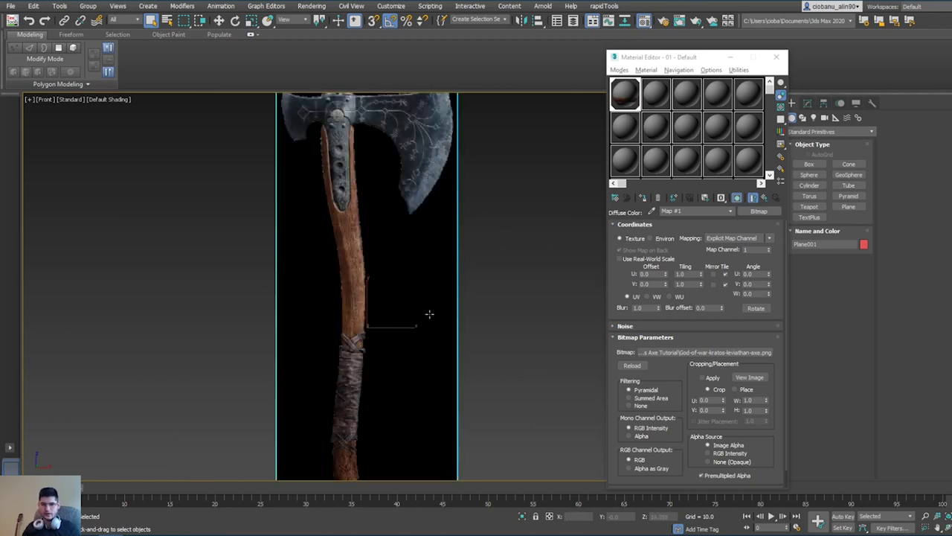
Step: Widen the plane to 114% along the Front view's X axis to correct the axe head's proportions
middle_drag(429, 327, 423, 377)
key(r)
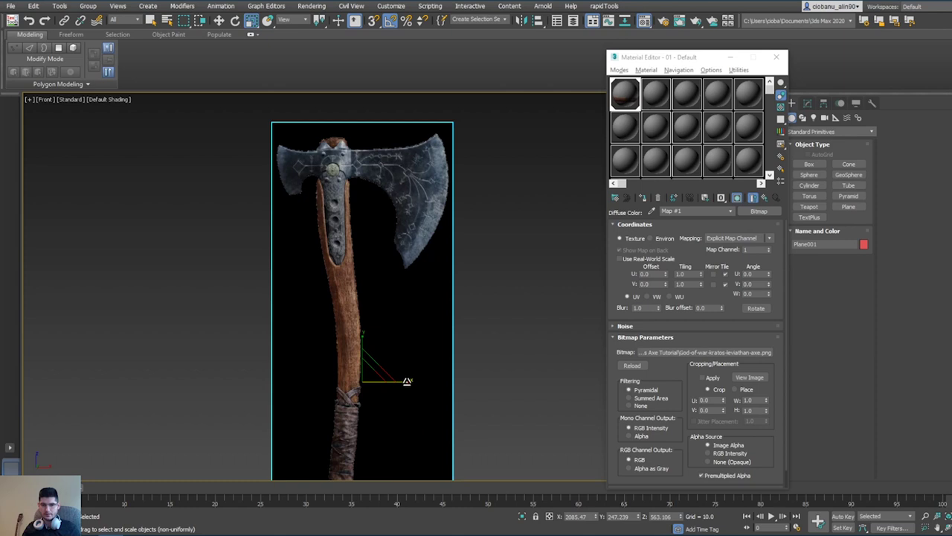
drag(407, 380, 413, 382)
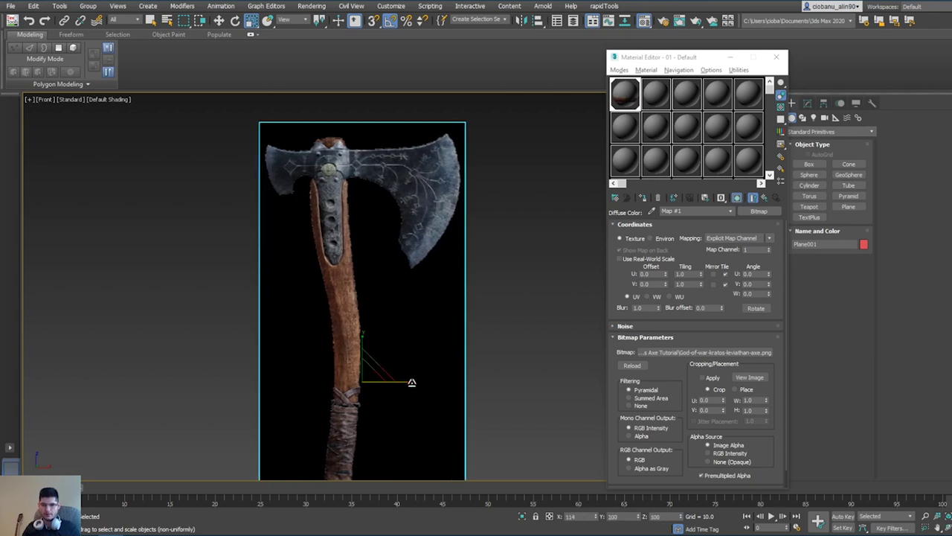
middle_drag(413, 382, 454, 185)
middle_drag(452, 245, 439, 265)
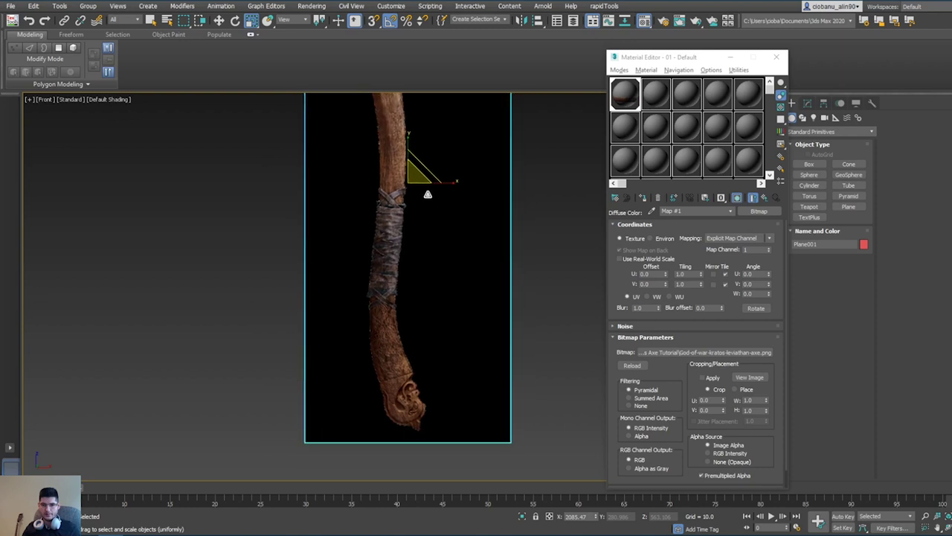
middle_drag(448, 182, 444, 305)
key(q)
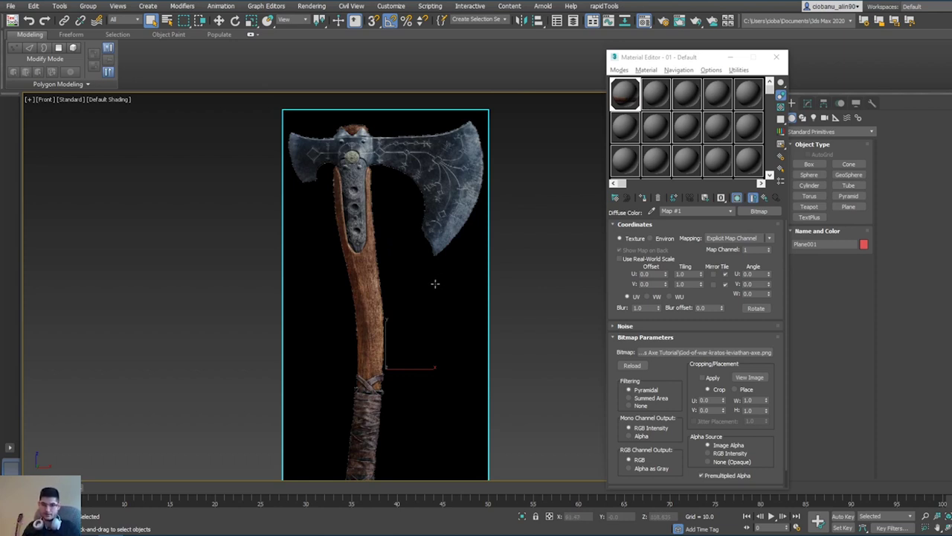
middle_drag(434, 282, 439, 294)
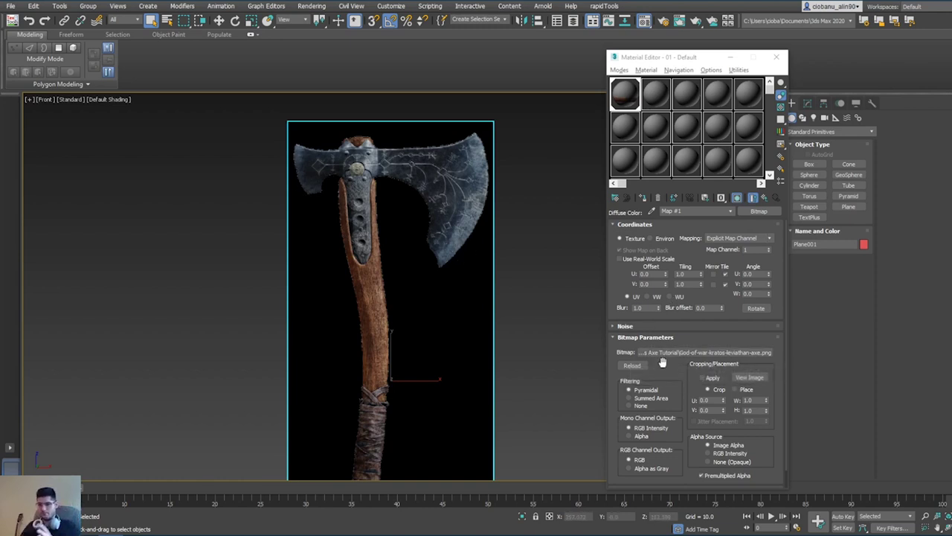
middle_drag(333, 239, 330, 275)
middle_drag(313, 214, 282, 223)
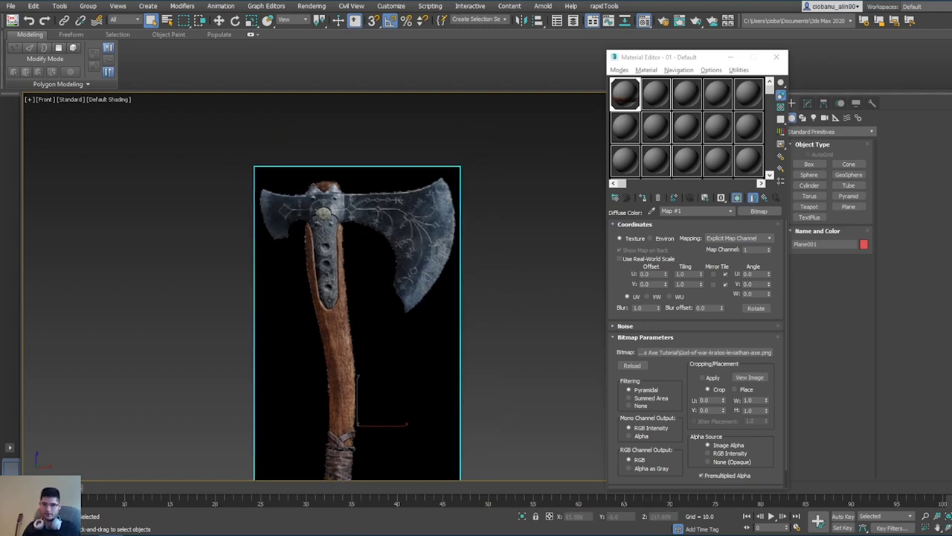
Step: Examine the axe head on the reference plane up close and as a whole in the Front view
scroll(337, 288, up, 6)
scroll(338, 288, down, 6)
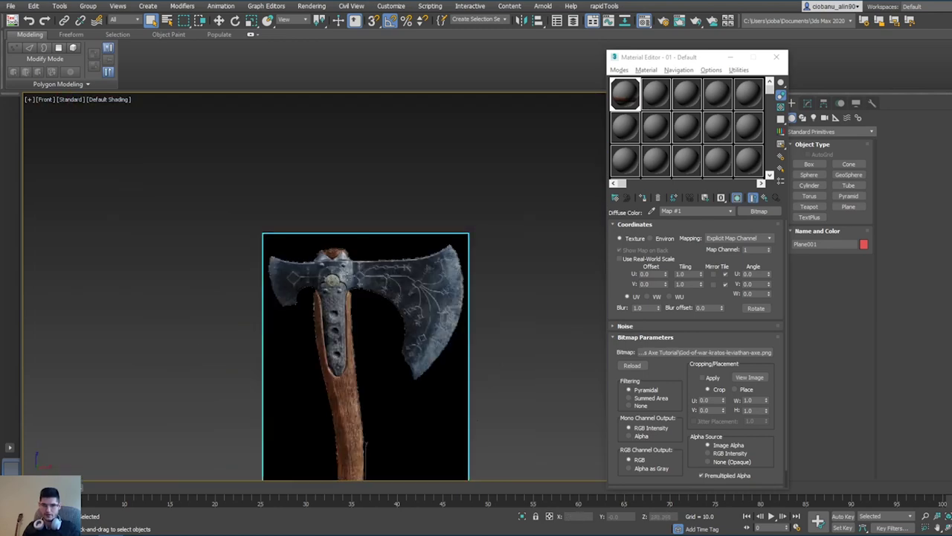
middle_drag(339, 288, 408, 359)
scroll(357, 210, up, 8)
scroll(379, 298, down, 2)
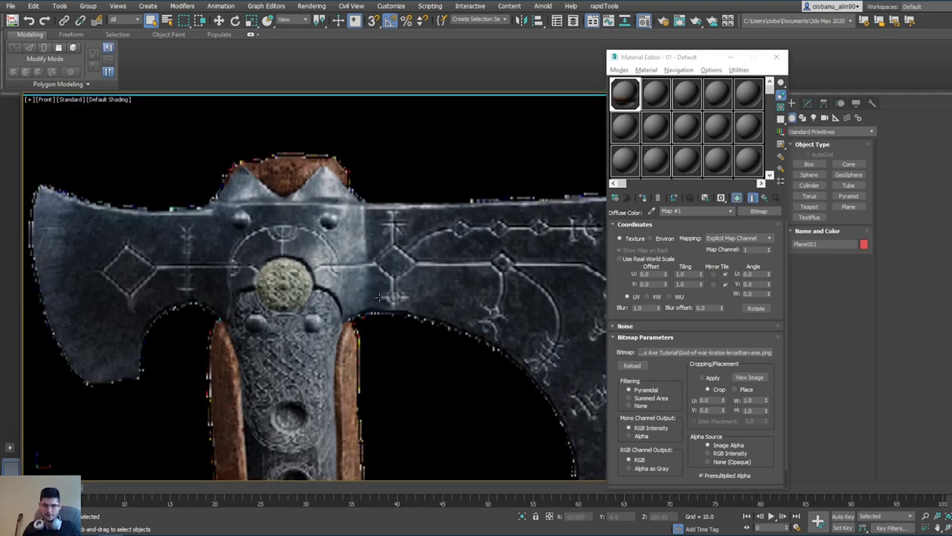
scroll(402, 274, down, 4)
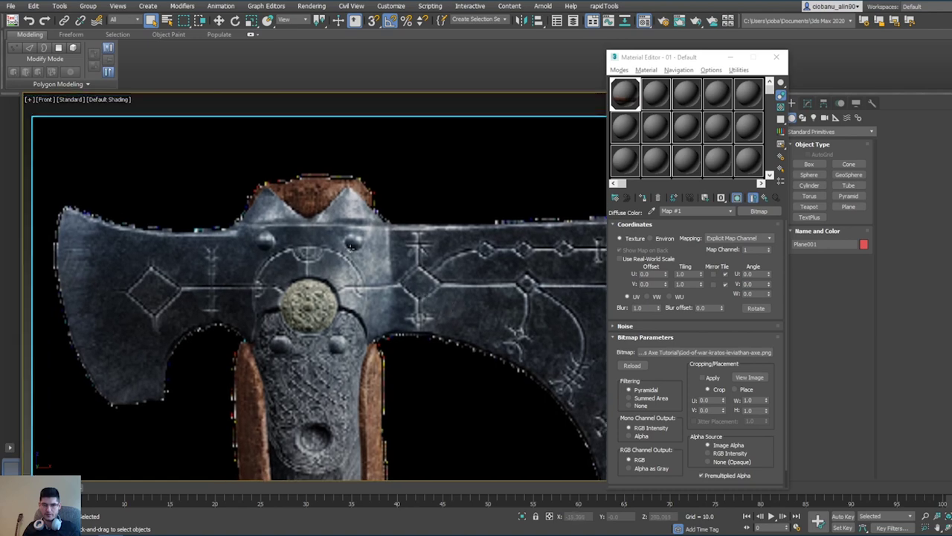
scroll(413, 316, up, 2)
scroll(417, 335, down, 1)
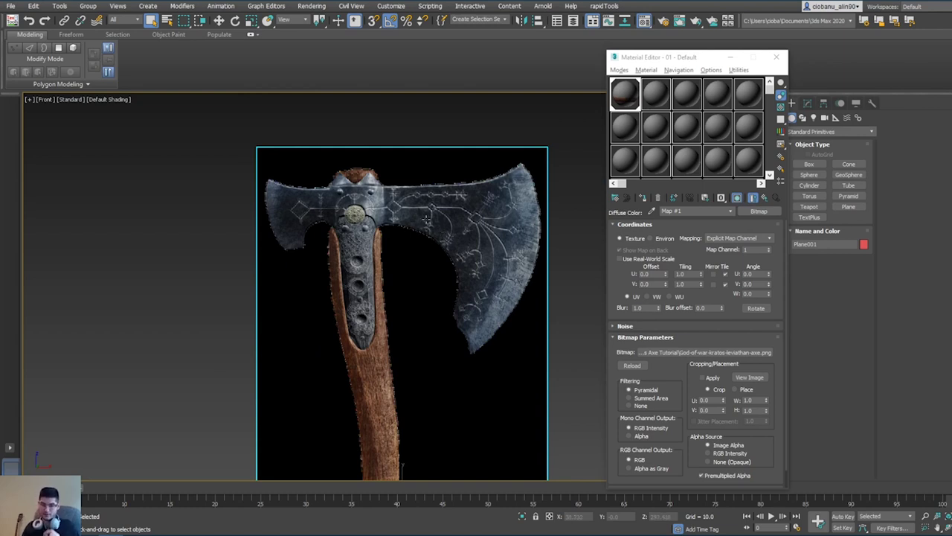
middle_drag(412, 209, 430, 224)
mouse_move(490, 241)
middle_down()
mouse_move(441, 254)
mouse_move(497, 232)
middle_up()
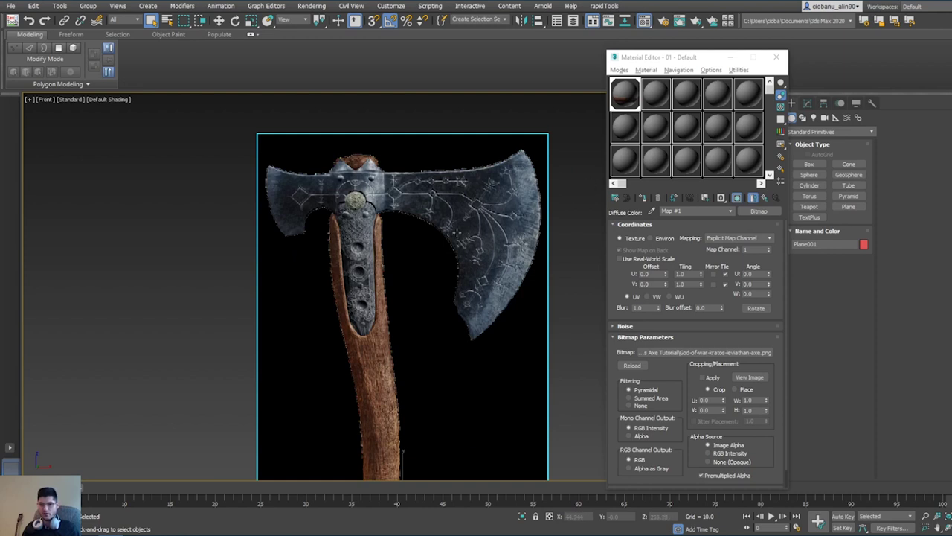
Step: In the Perspective view, move the reference plane back along the Y axis to about 73.66
key(p)
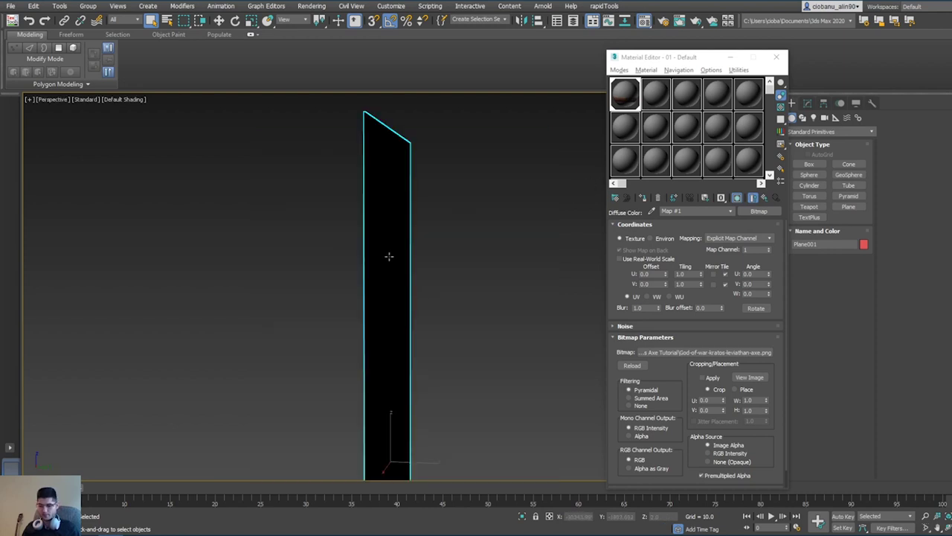
alt+middle_drag(387, 263, 463, 311)
scroll(424, 294, down, 5)
scroll(464, 314, up, 3)
key(w)
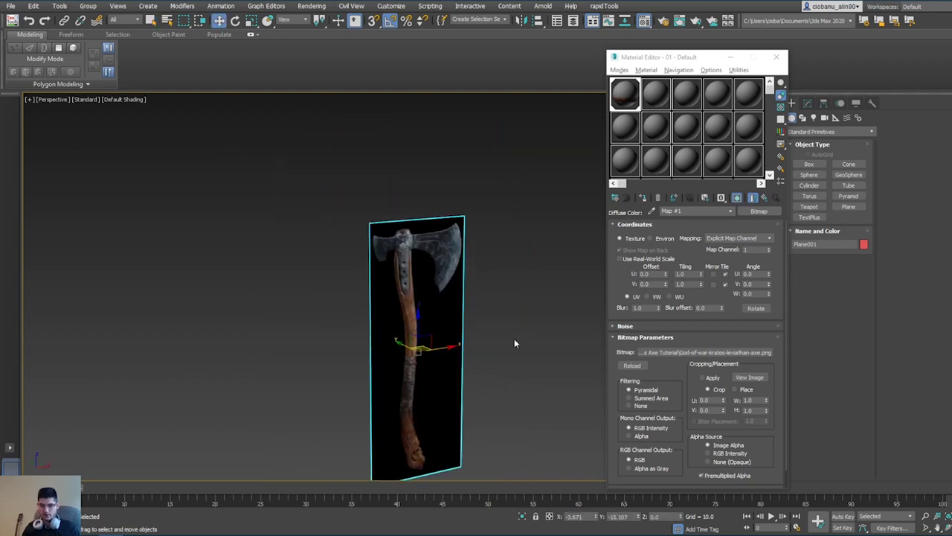
scroll(514, 339, down, 1)
alt+middle_drag(514, 339, 433, 346)
scroll(434, 347, down, 3)
scroll(442, 358, up, 9)
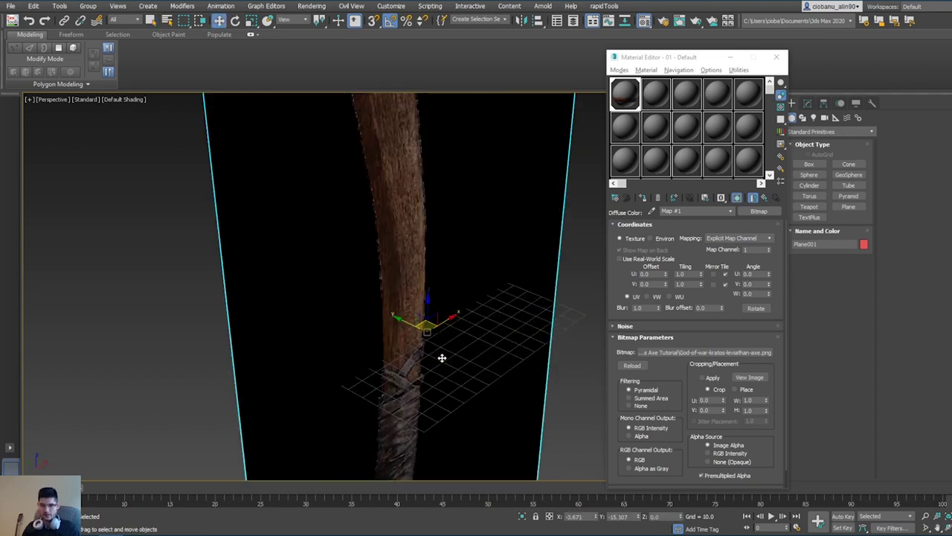
scroll(432, 335, down, 4)
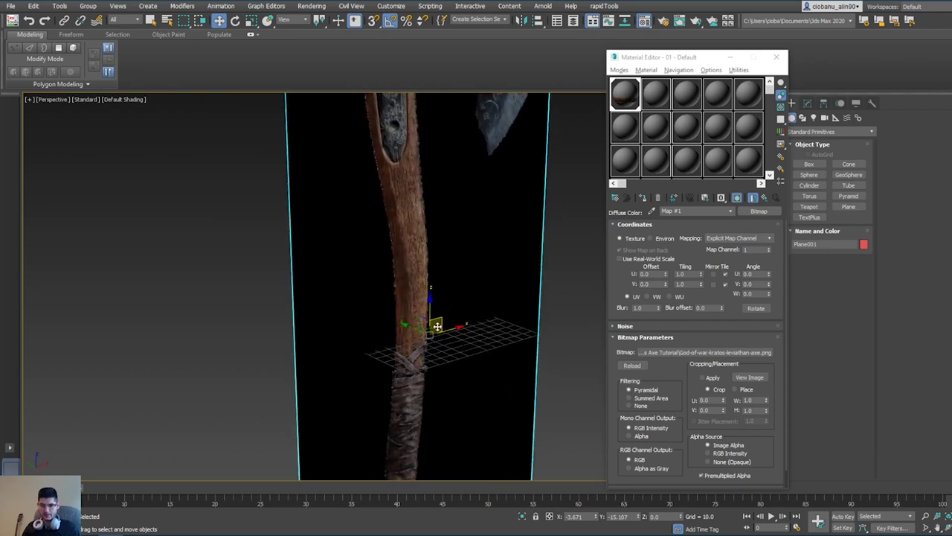
middle_drag(424, 335, 400, 281)
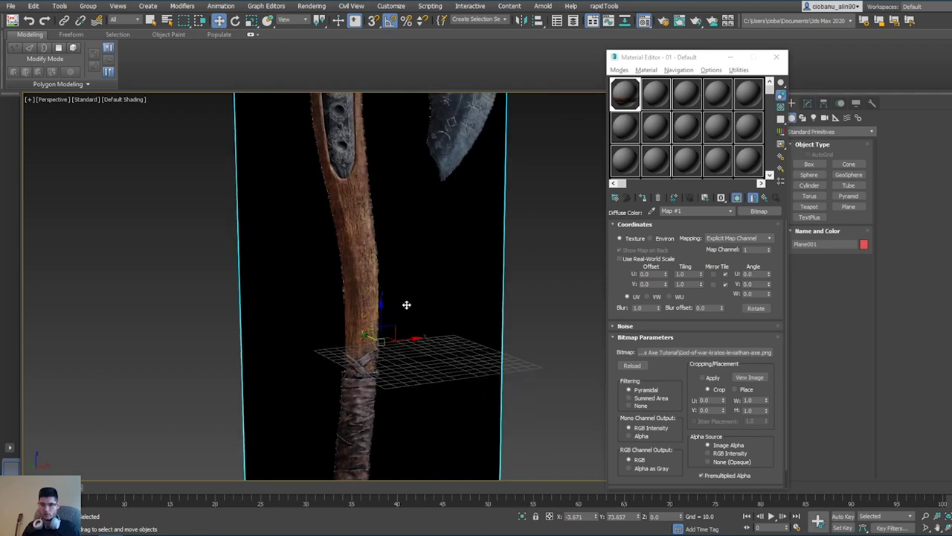
alt+middle_drag(433, 351, 457, 307)
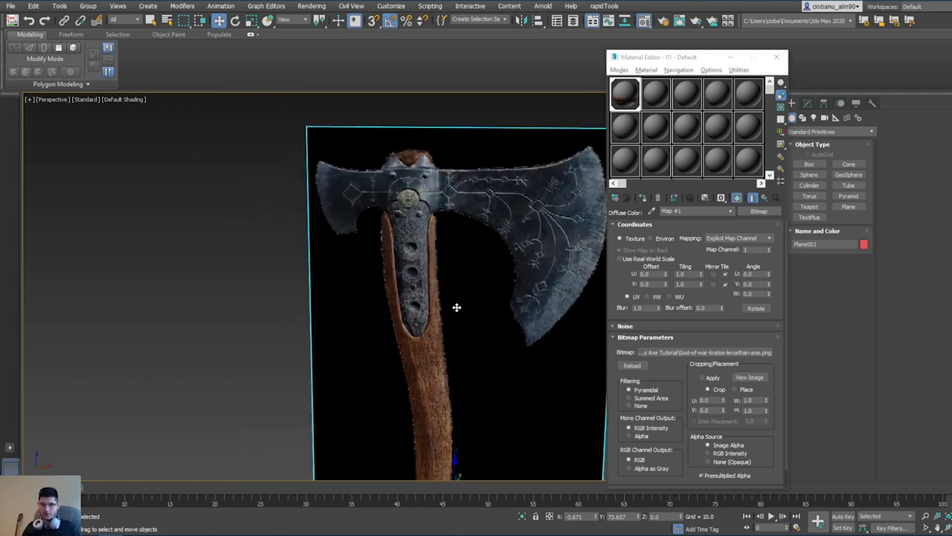
Step: Close the Material Editor and return to the Front view with the axe head in sight
click(776, 57)
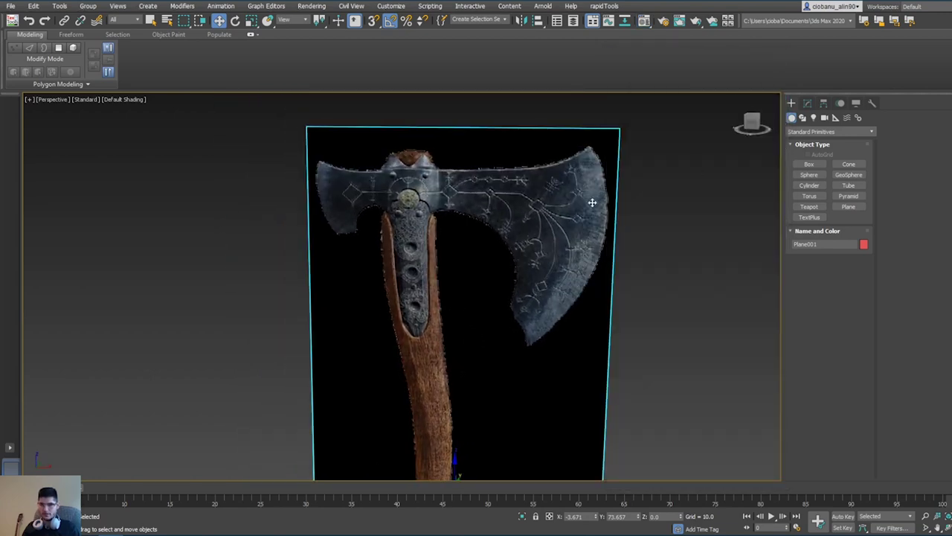
alt+middle_drag(565, 208, 561, 213)
key(f)
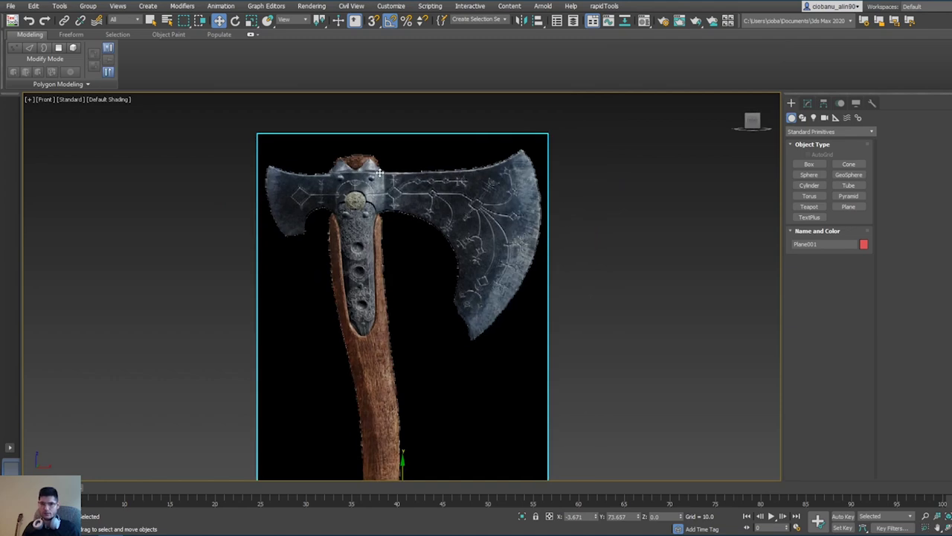
middle_drag(342, 162, 436, 195)
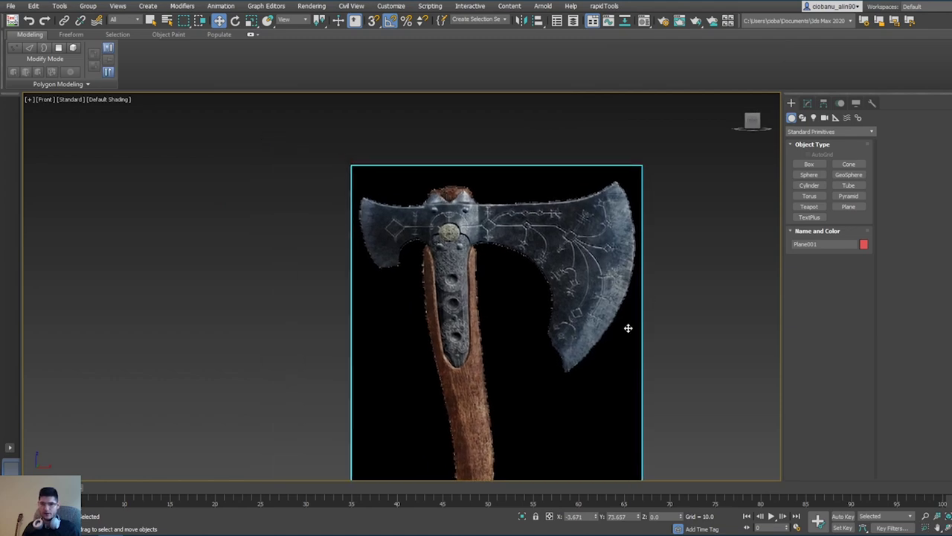
Step: Try to freeze the selected reference plane in the Front view
right_click(494, 233)
click(514, 163)
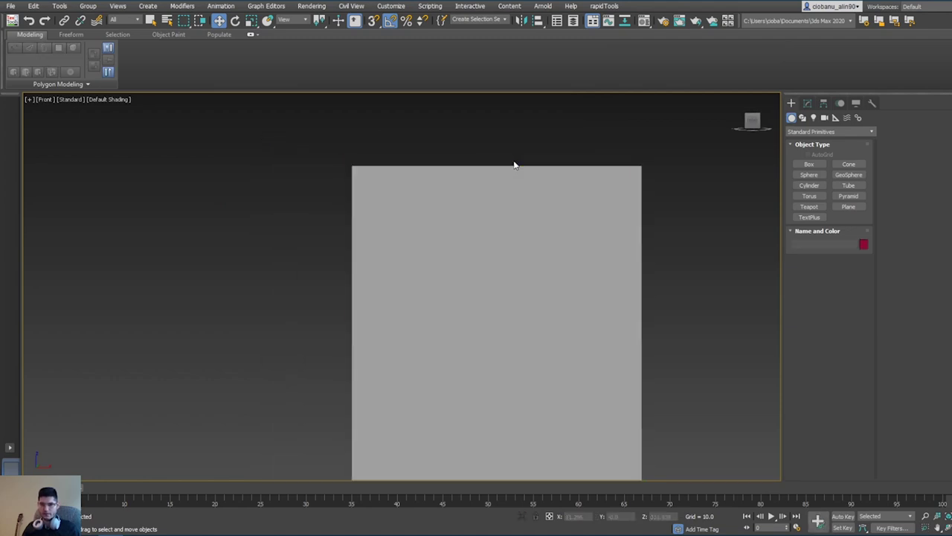
key(ctrl+z)
Step: Examine the outline of the axe head and the wooden top between its blades in the Front view
middle_drag(504, 259, 489, 261)
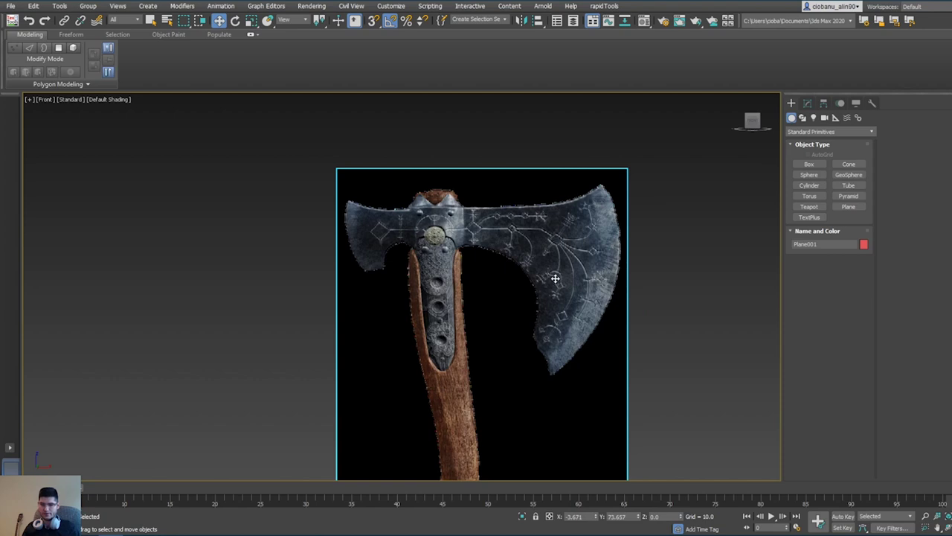
middle_drag(485, 289, 506, 274)
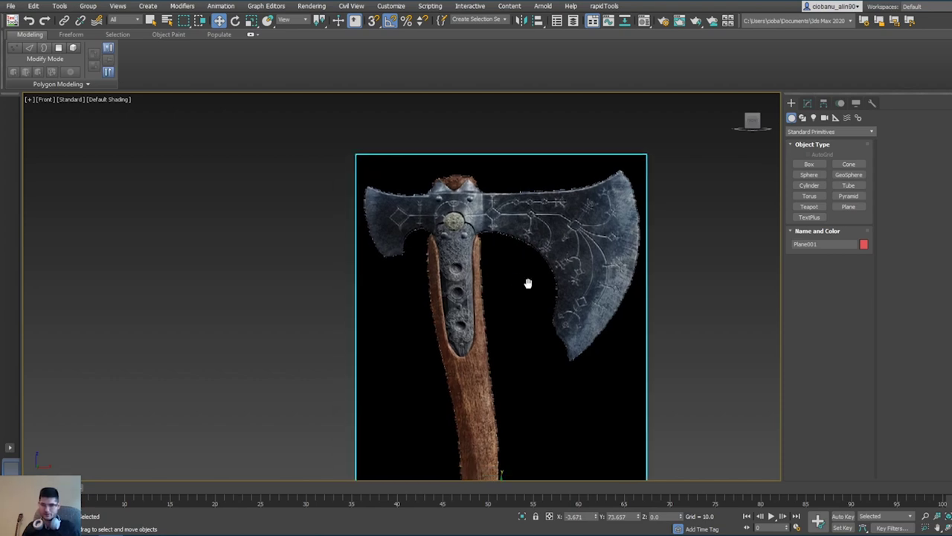
key(ctrl+z)
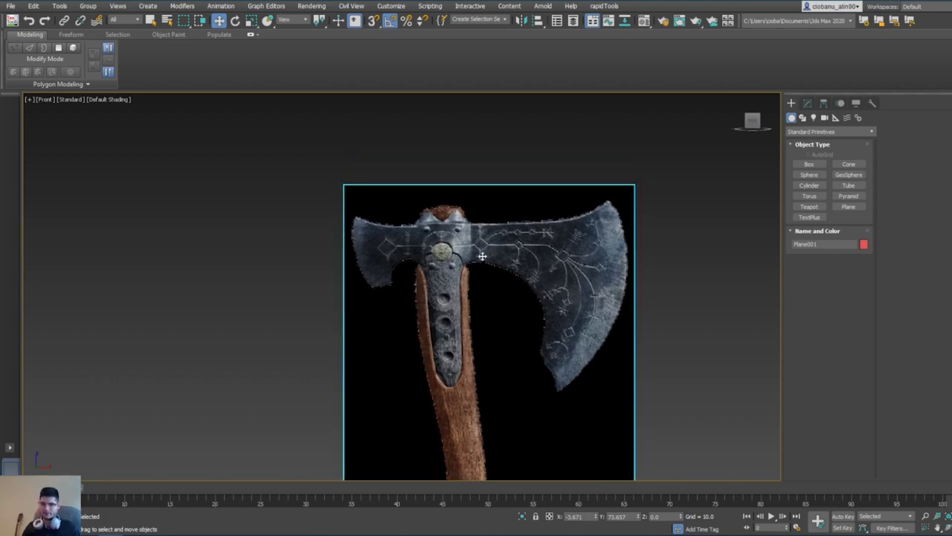
key(ctrl+z)
scroll(521, 258, up, 5)
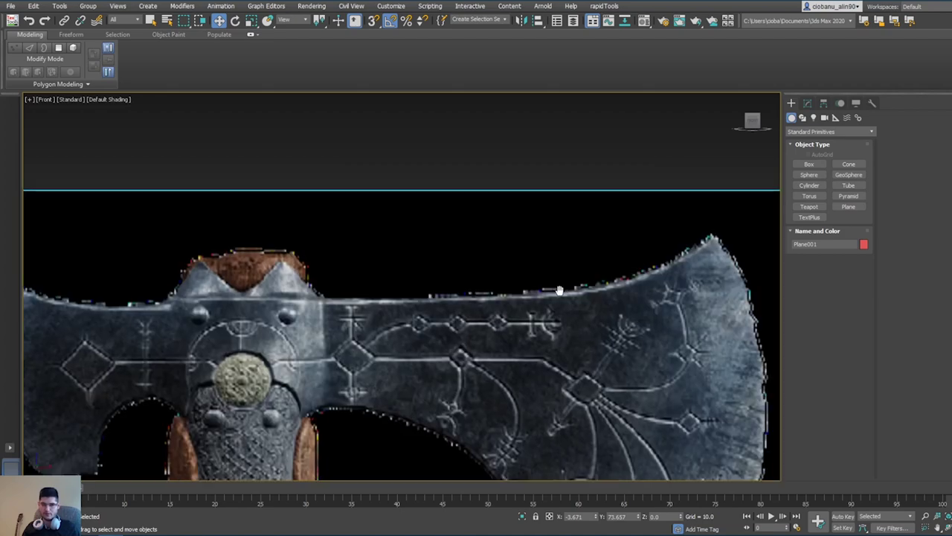
key(ctrl+z)
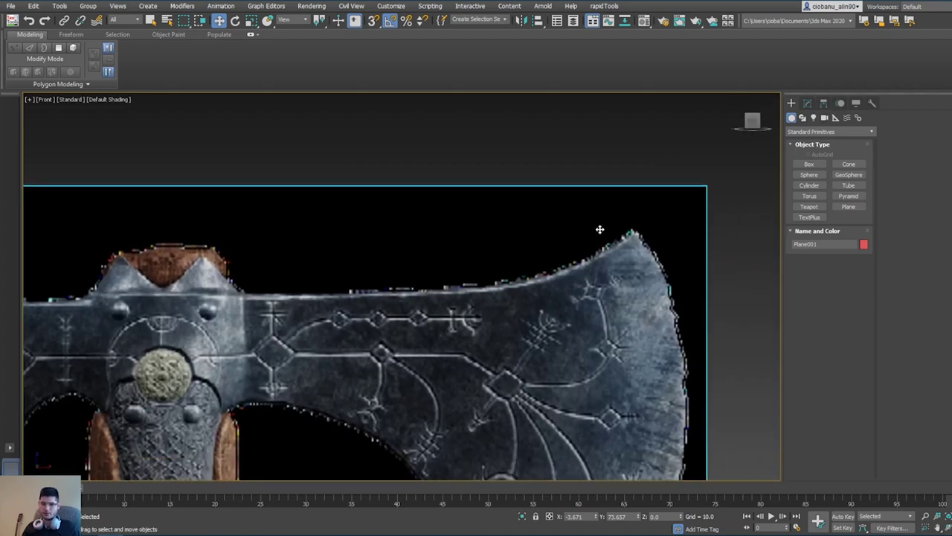
scroll(491, 344, down, 2)
middle_drag(406, 331, 538, 299)
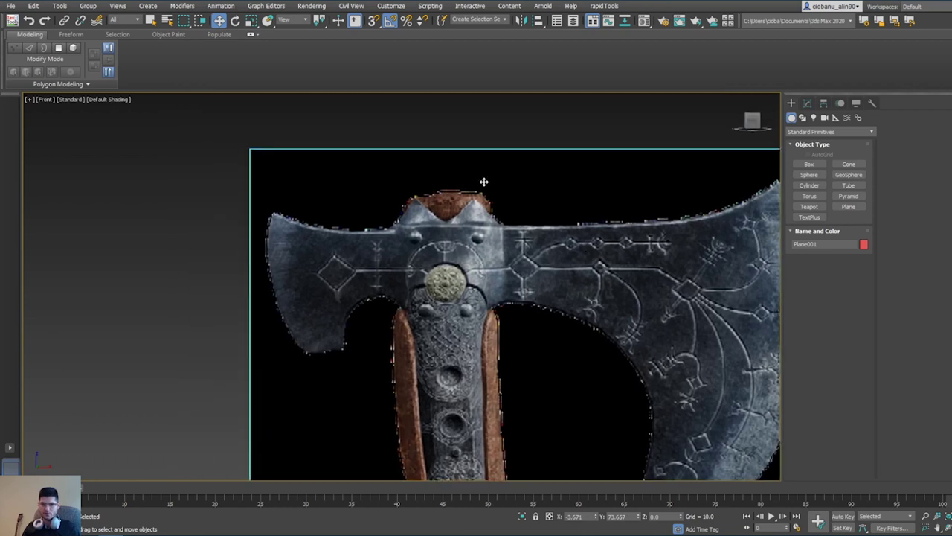
Step: Look through the Extended Primitives and Compound Objects creation categories, ending on Standard Primitives
click(811, 131)
click(815, 142)
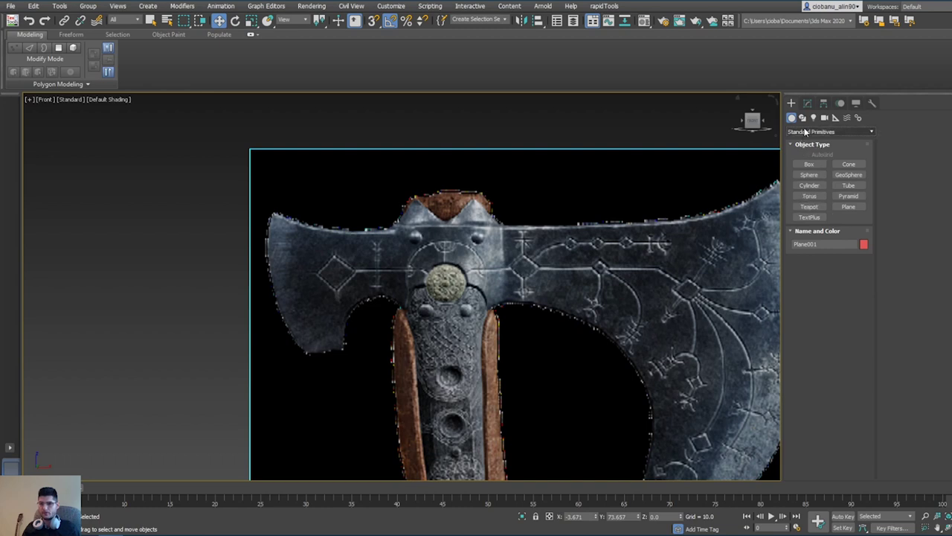
click(810, 131)
click(811, 149)
click(810, 131)
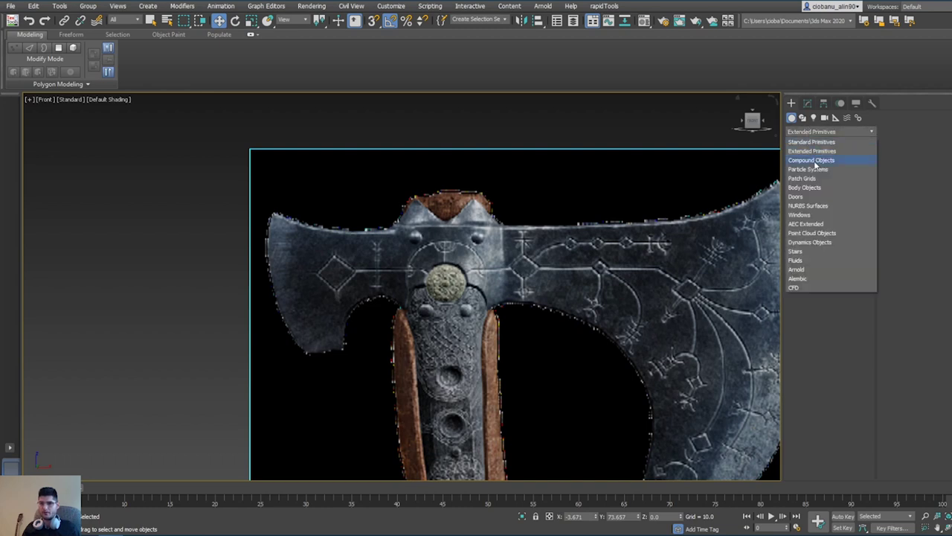
click(814, 159)
click(804, 134)
click(815, 150)
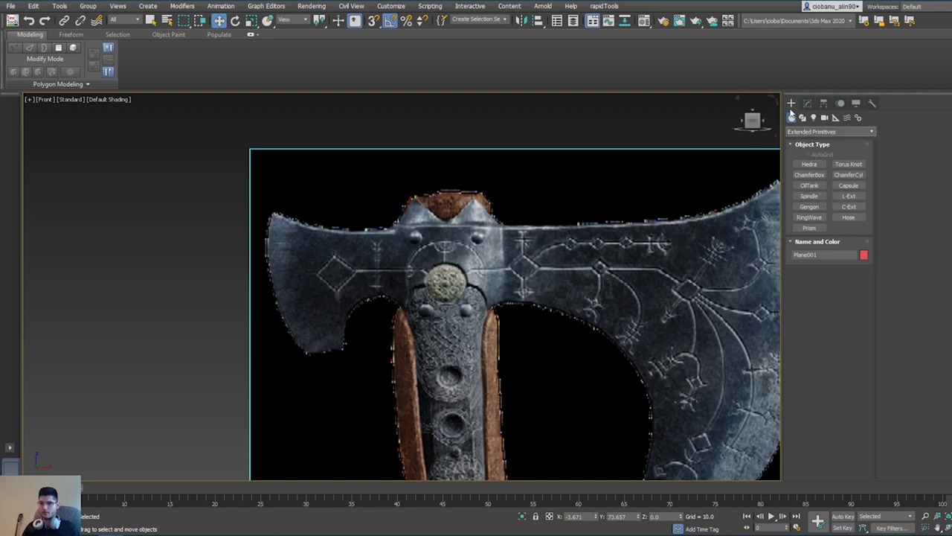
click(826, 131)
click(807, 143)
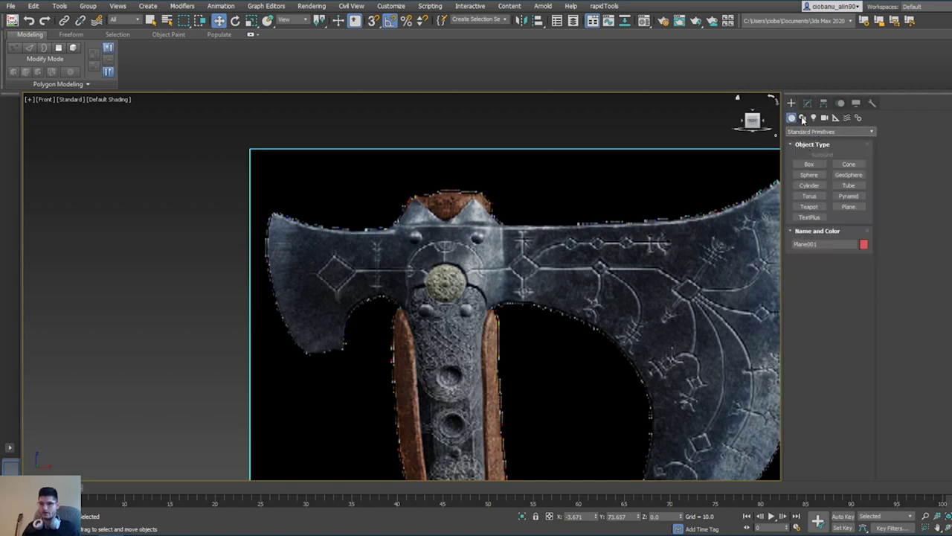
Step: Start a Line spline at the right corner of the wooden top and trace its upper edge around to the left side
click(801, 117)
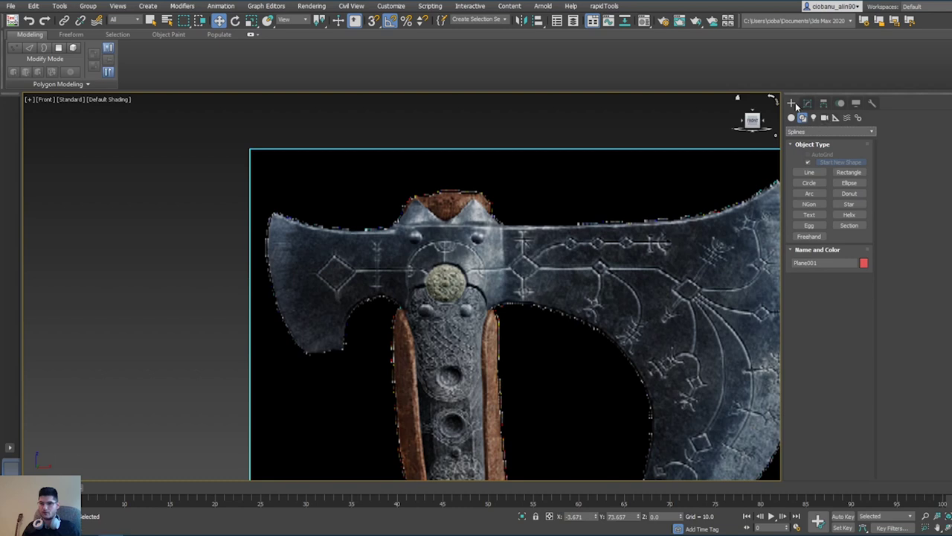
click(810, 172)
middle_drag(549, 229, 463, 252)
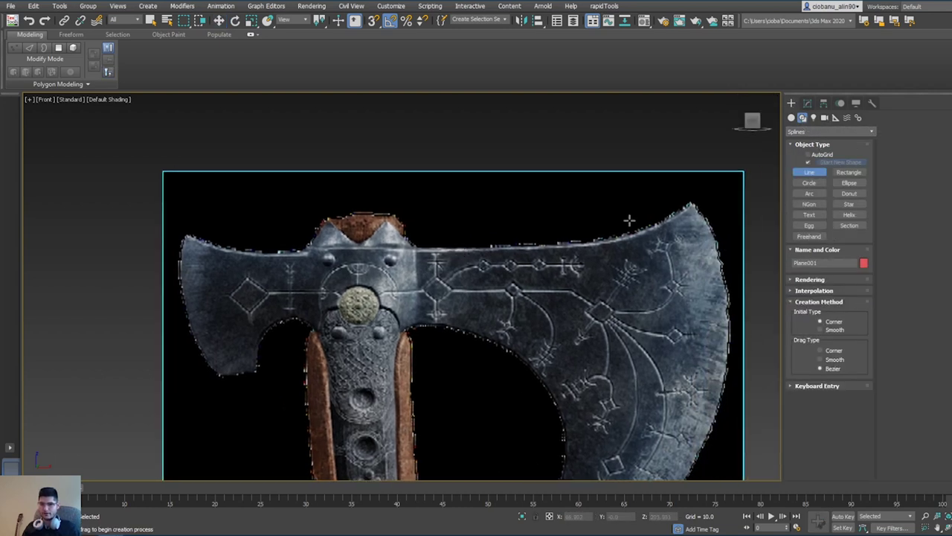
middle_drag(625, 223, 924, 189)
scroll(637, 230, up, 2)
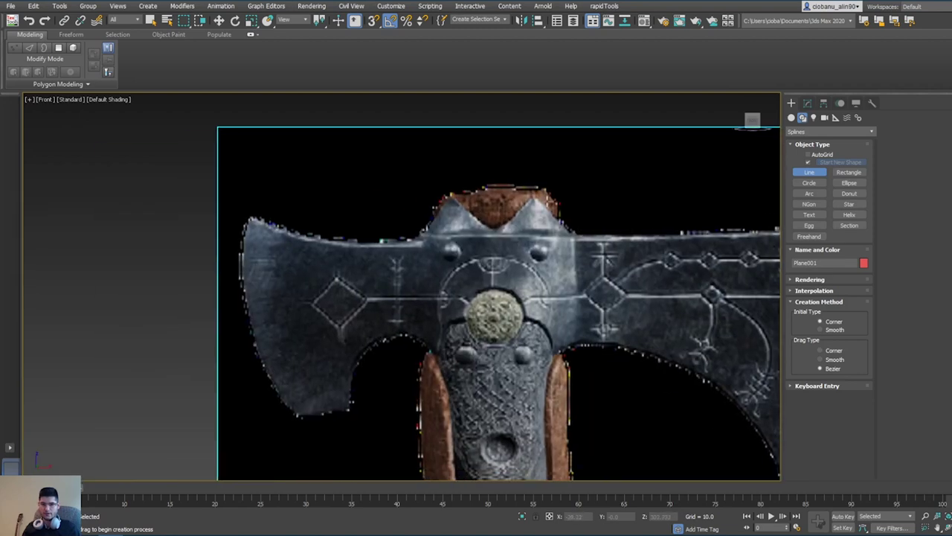
scroll(525, 199, up, 4)
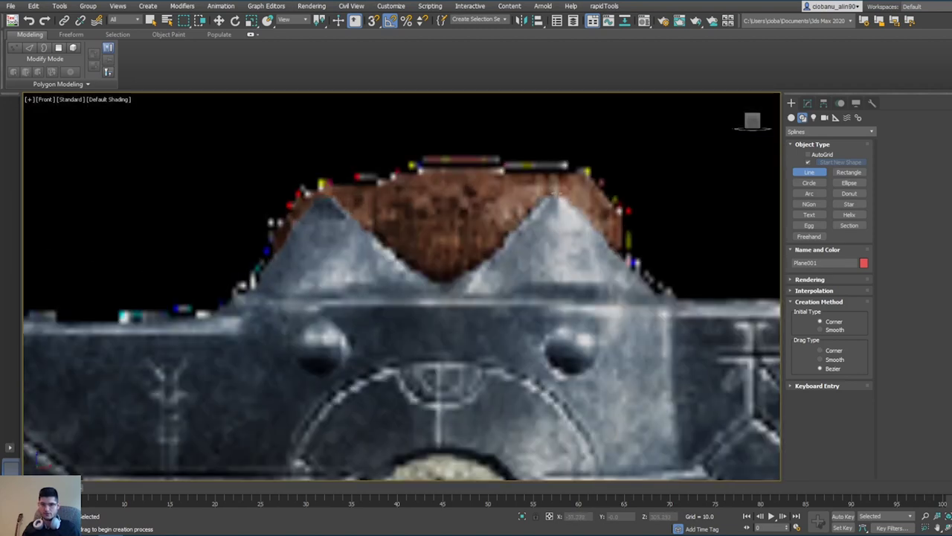
click(584, 169)
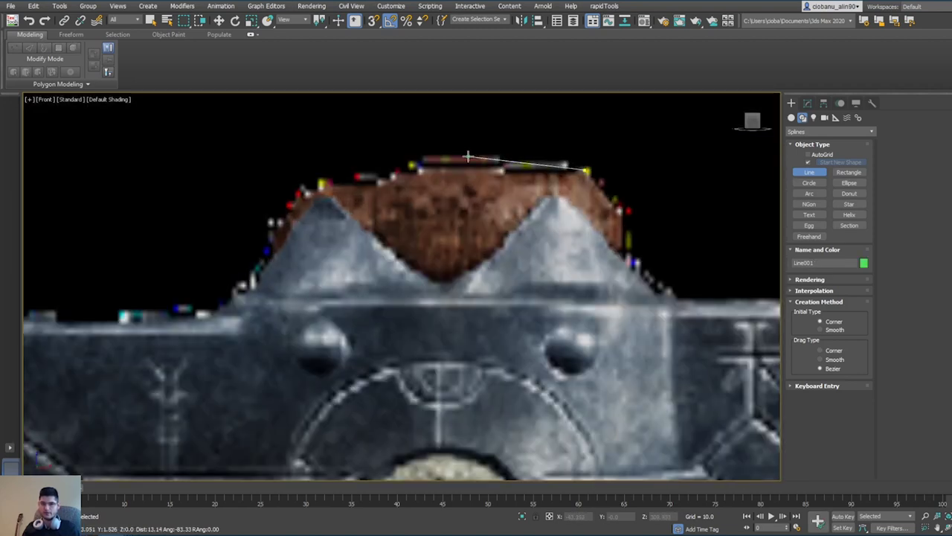
click(505, 162)
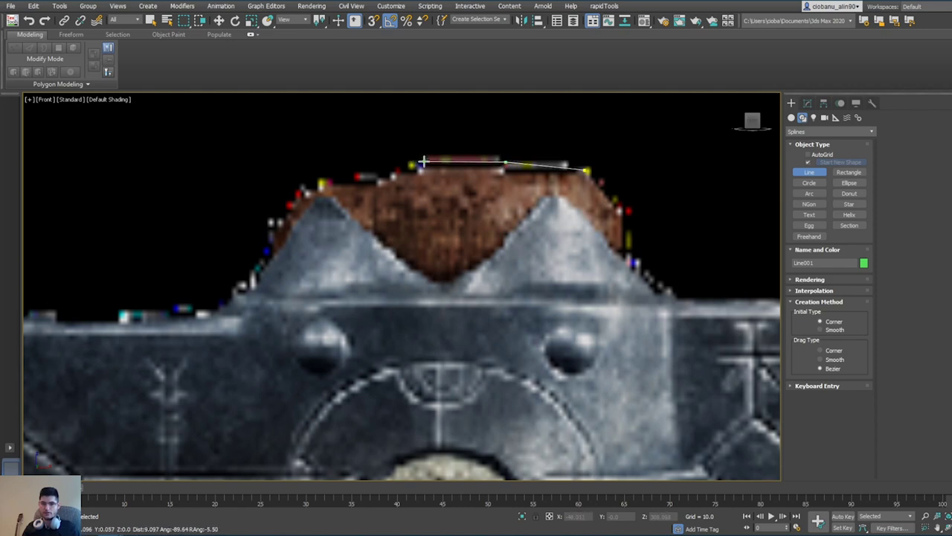
click(424, 161)
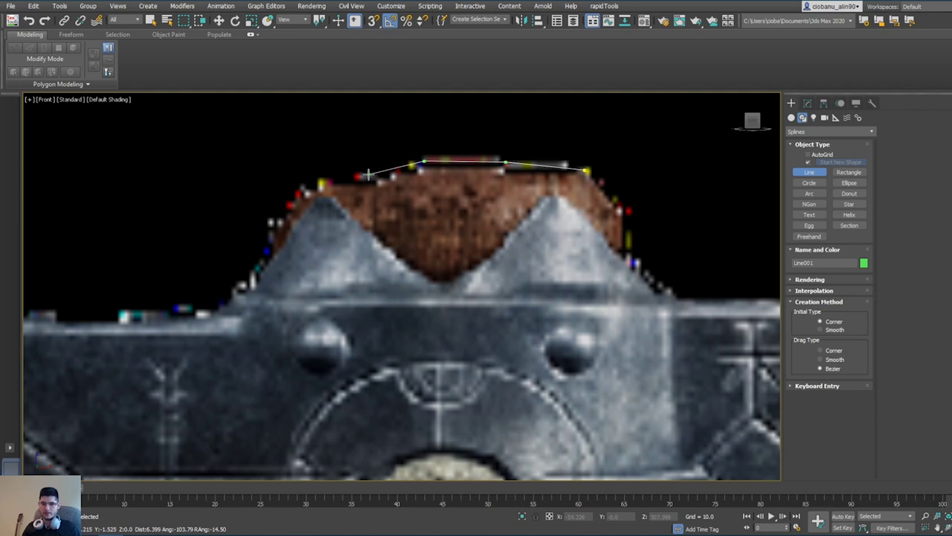
click(304, 188)
click(277, 213)
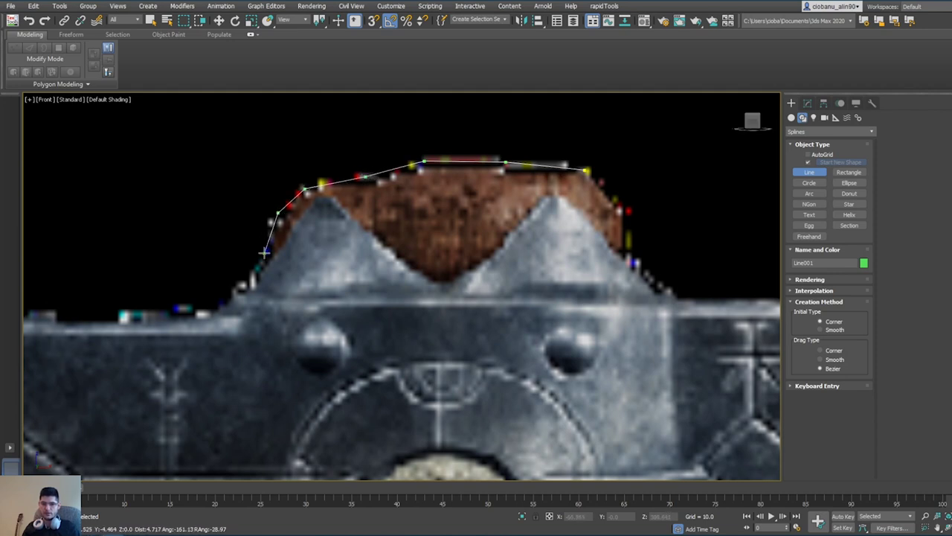
Step: Continue the spline down across the axe head, between the small blade and the central medallion, to the top of the wooden handle
scroll(264, 253, down, 3)
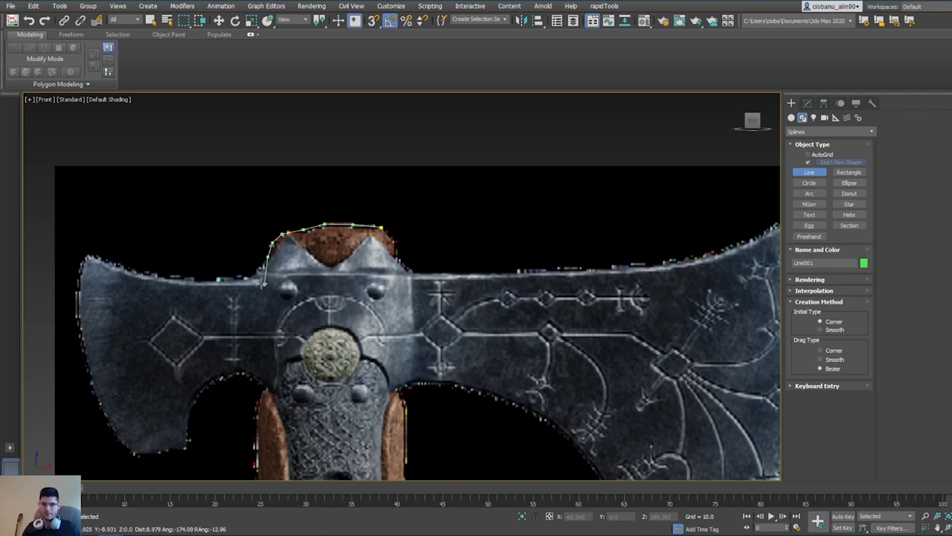
click(262, 313)
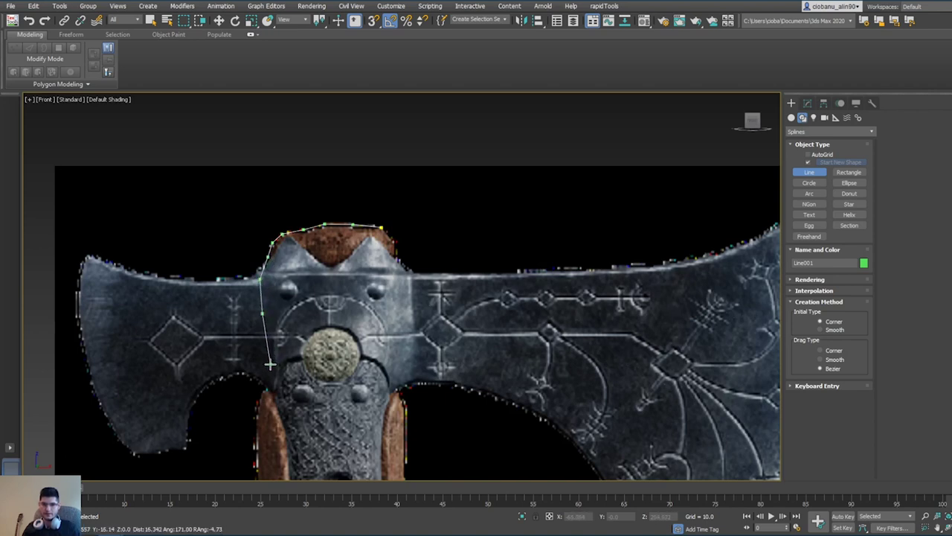
click(275, 344)
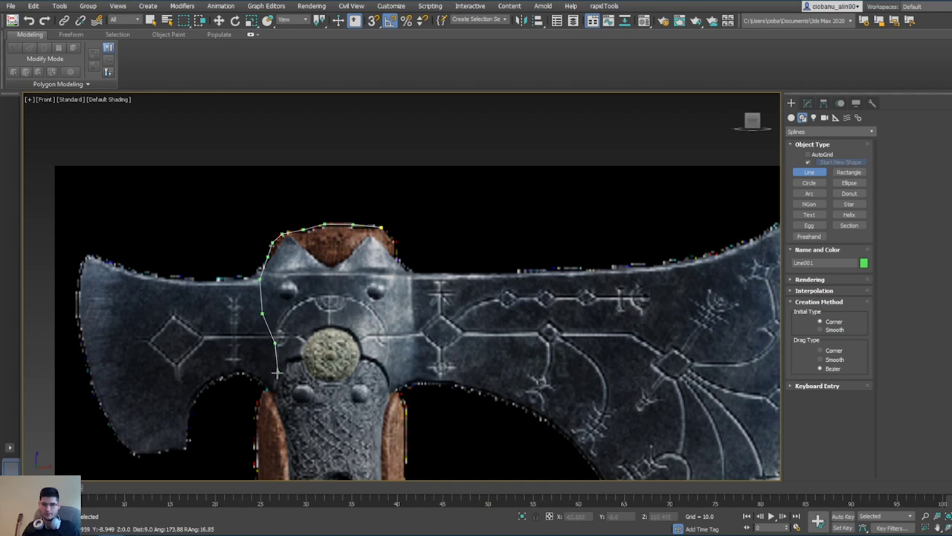
scroll(274, 385, up, 3)
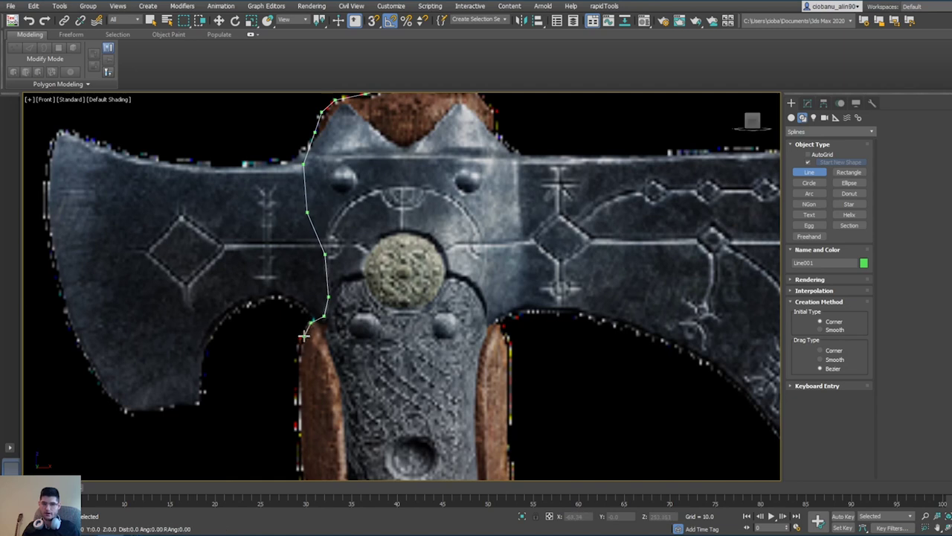
Step: Trace the left outer edge of the wooden handle alongside the engraved metal inlay
click(301, 367)
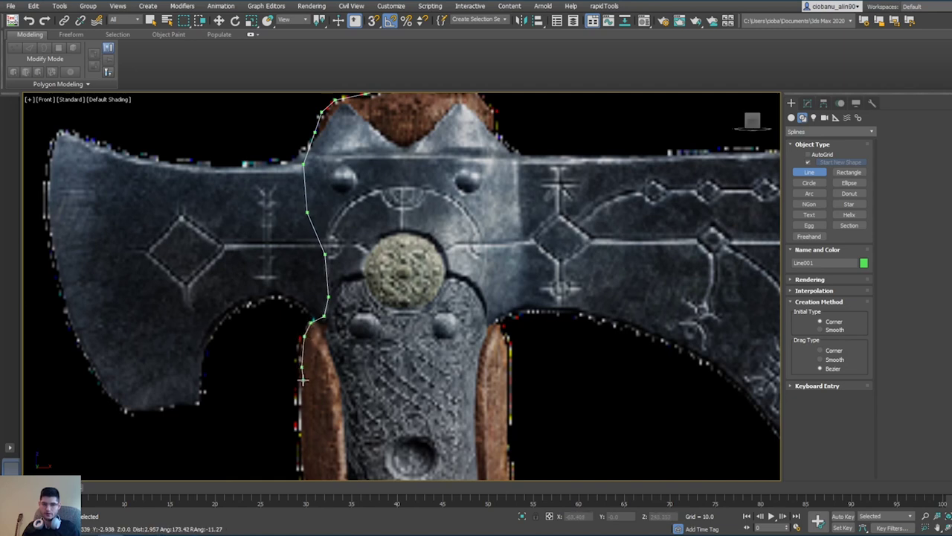
middle_drag(301, 368, 328, 249)
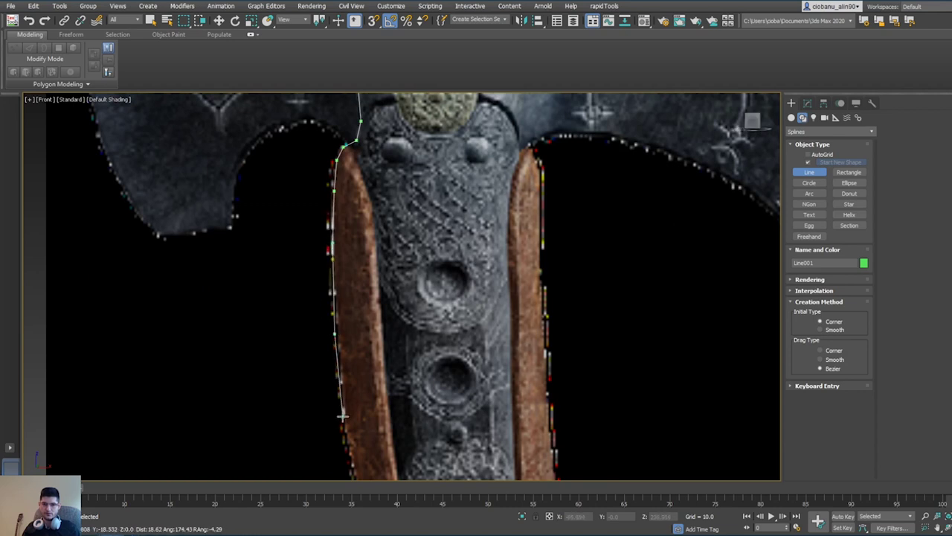
middle_drag(356, 440, 329, 234)
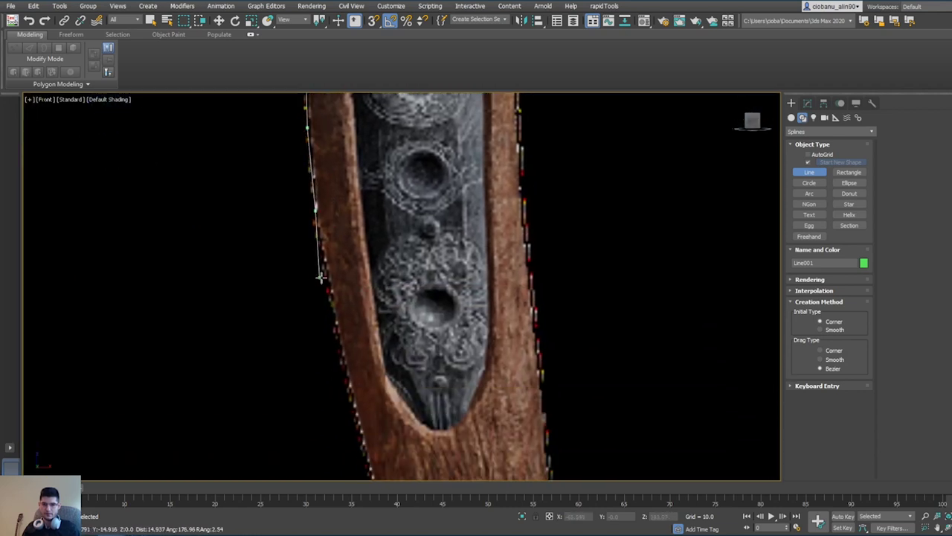
click(350, 361)
Step: Extend the spline along the left edge of the bare wooden section, adding points that follow its curve below the metal inlay
middle_drag(350, 361, 351, 191)
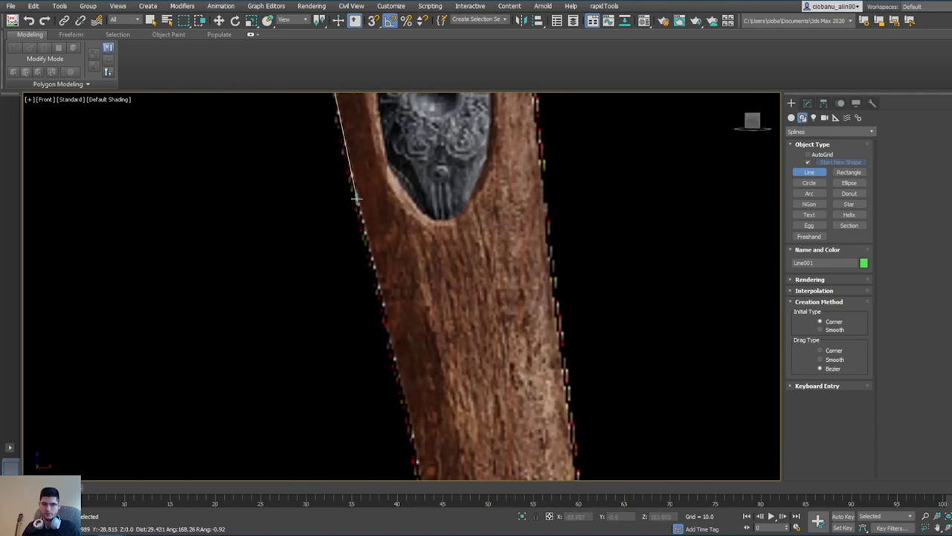
middle_drag(421, 369, 389, 278)
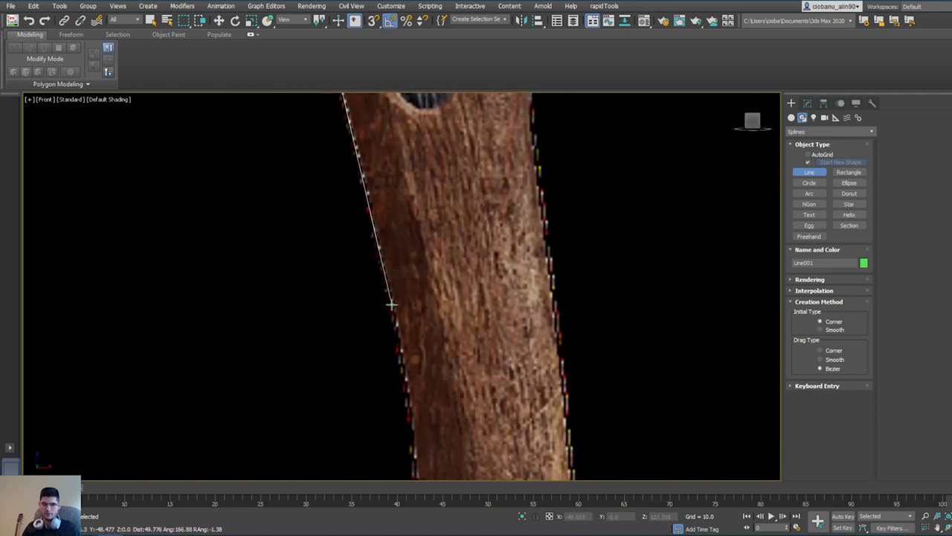
click(392, 303)
middle_drag(401, 359, 399, 288)
click(406, 328)
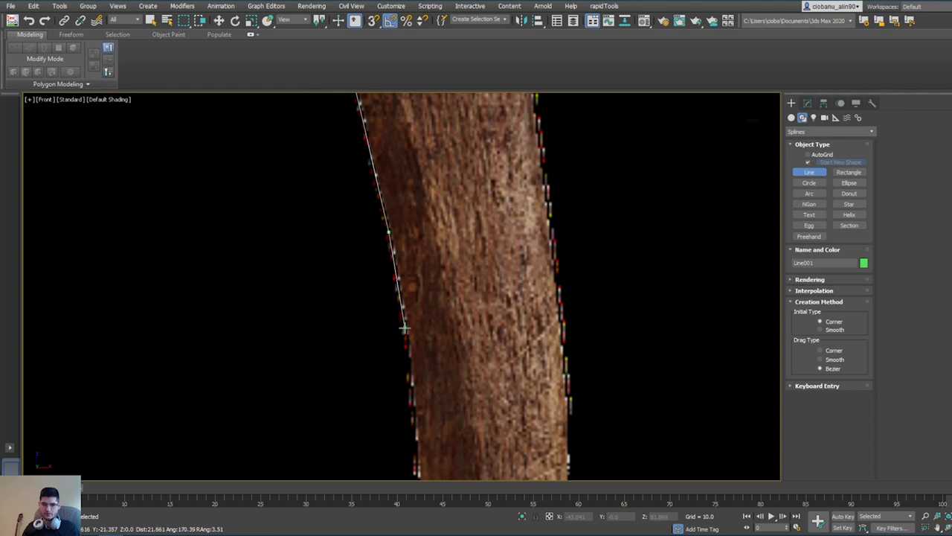
middle_drag(417, 361, 390, 265)
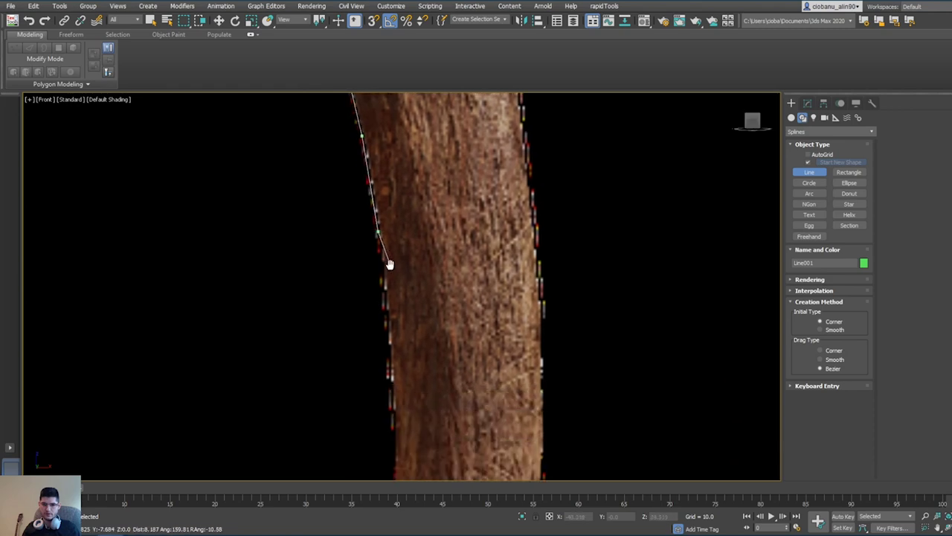
click(387, 314)
middle_drag(401, 352, 380, 271)
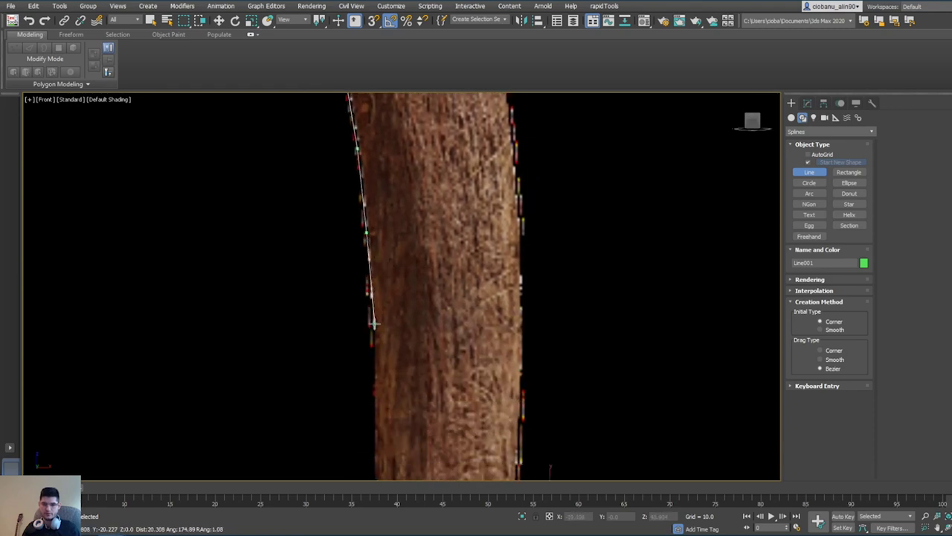
click(372, 328)
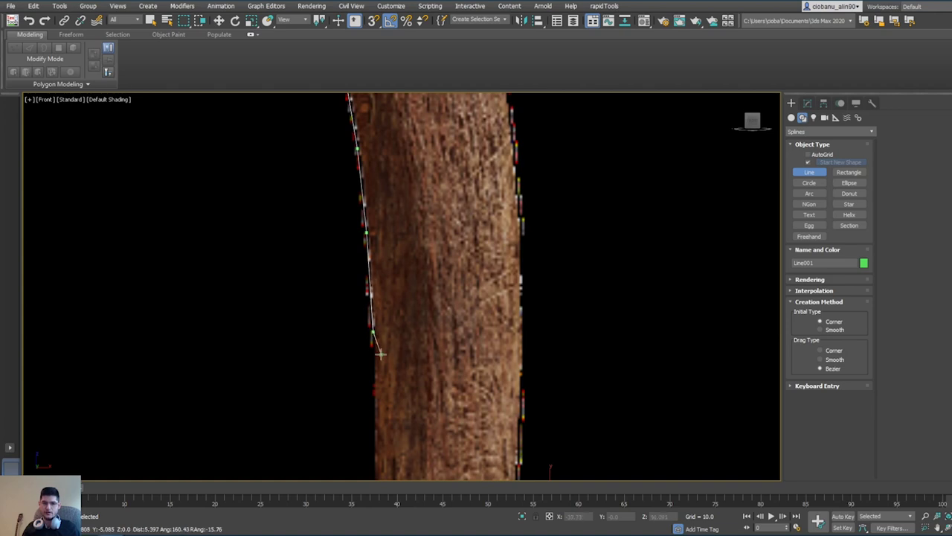
middle_drag(372, 328, 372, 192)
click(371, 286)
Step: Carry the spline down past the upper crossed straps and into the leather wrap, ignoring the protruding straps and metal collar
middle_drag(373, 405, 363, 291)
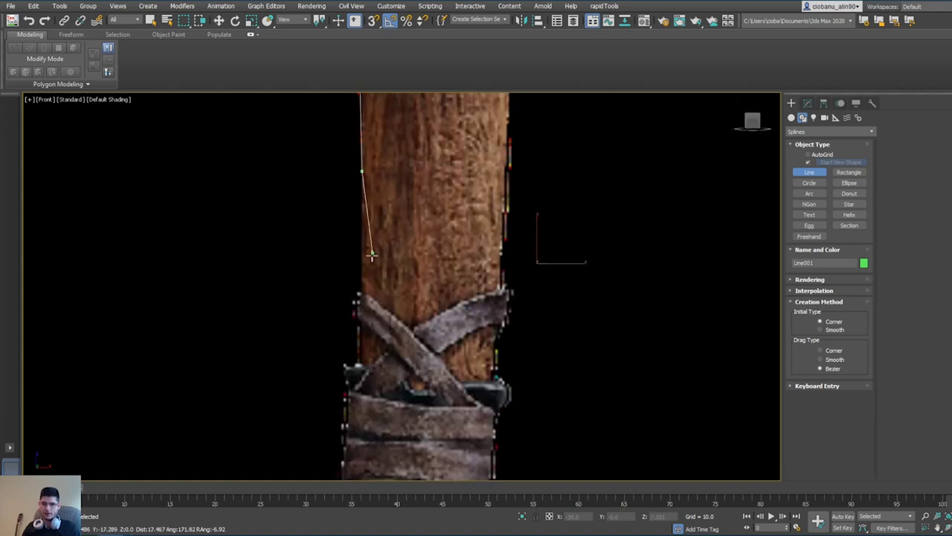
click(362, 294)
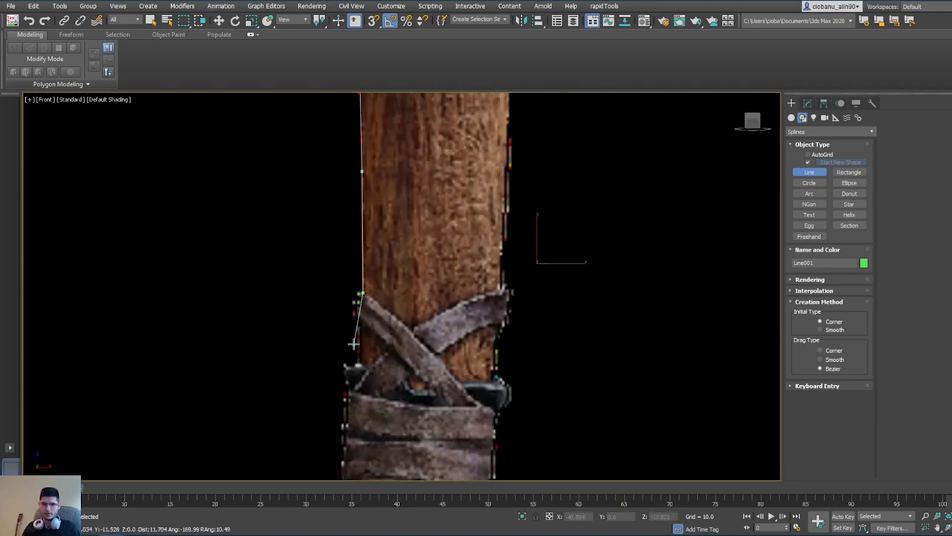
middle_drag(359, 350, 387, 291)
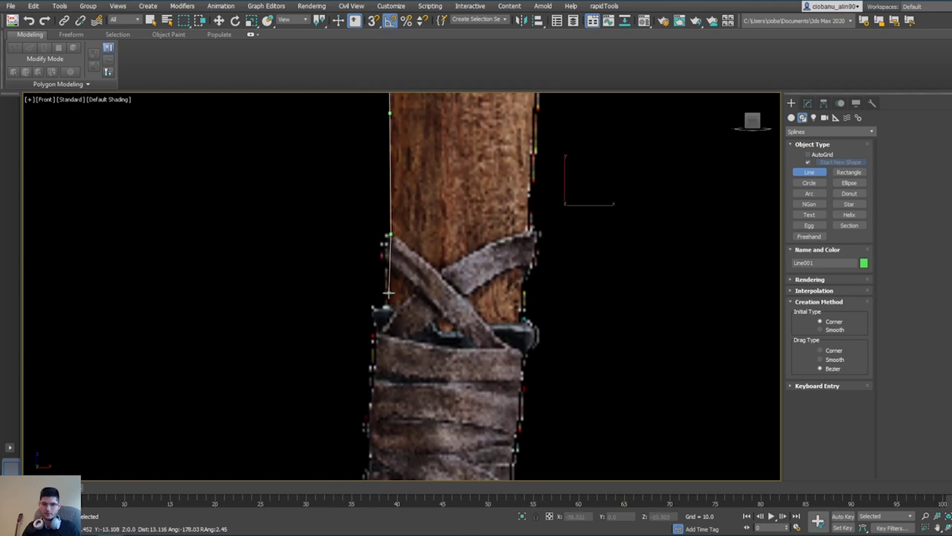
click(389, 281)
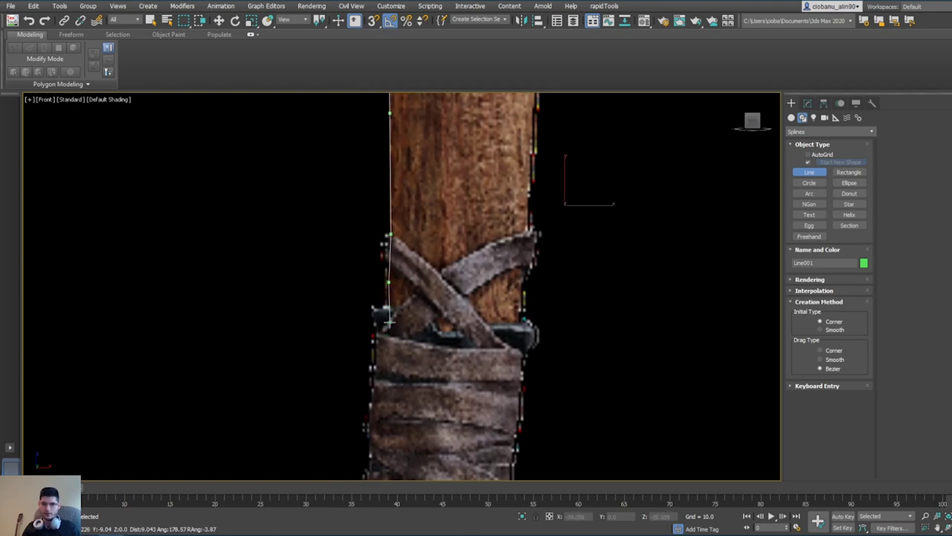
middle_drag(387, 368, 392, 284)
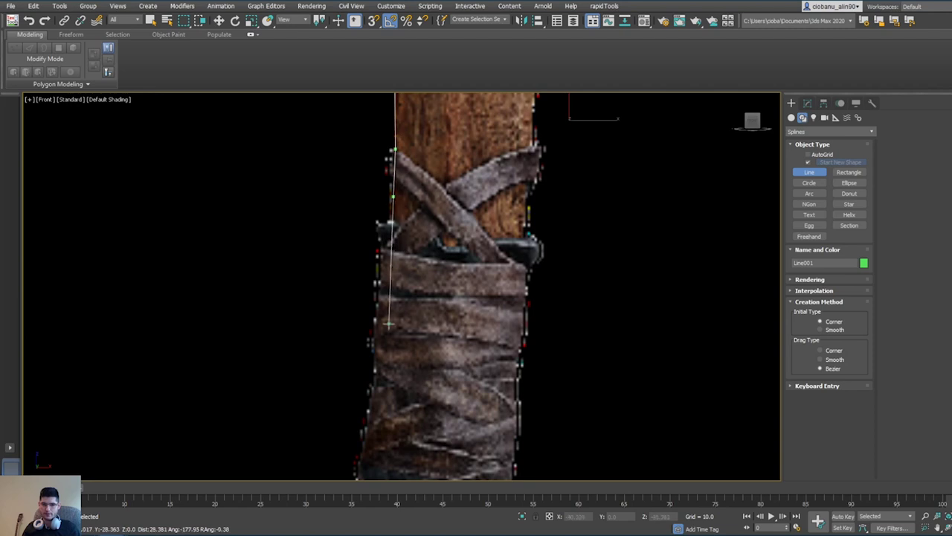
middle_drag(391, 318, 444, 313)
click(444, 338)
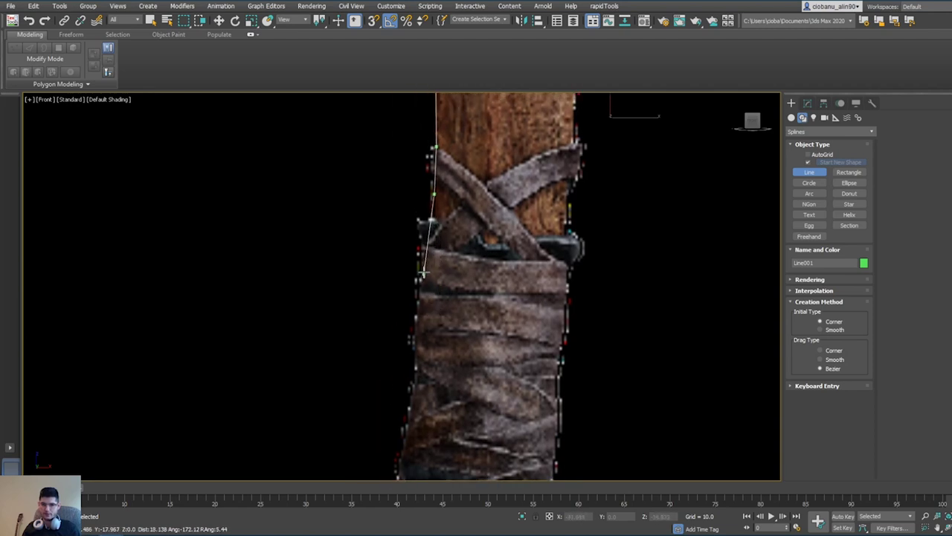
click(434, 284)
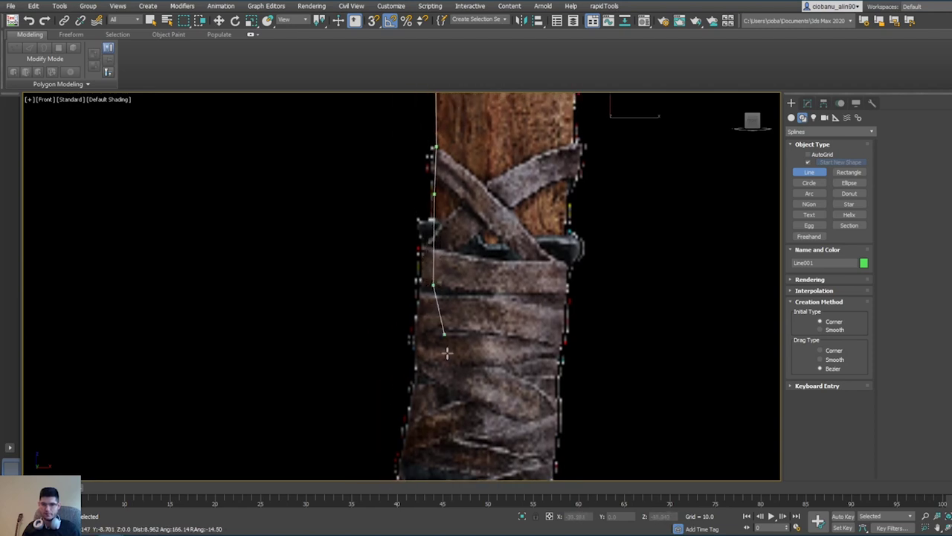
Step: Continue the spline down the leather-wrapped grip, keeping its points slightly inside the wrap's left edge
middle_drag(447, 353, 461, 216)
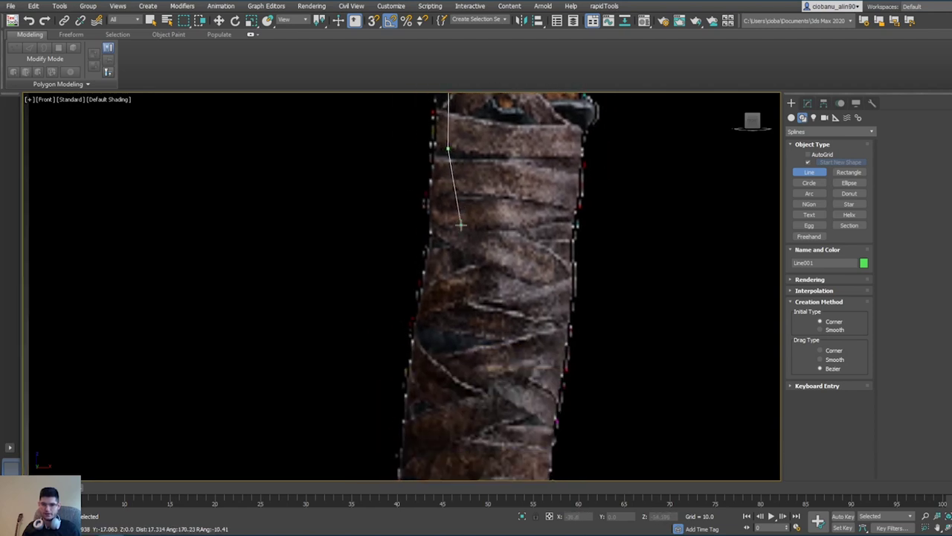
click(438, 274)
middle_drag(438, 321, 456, 162)
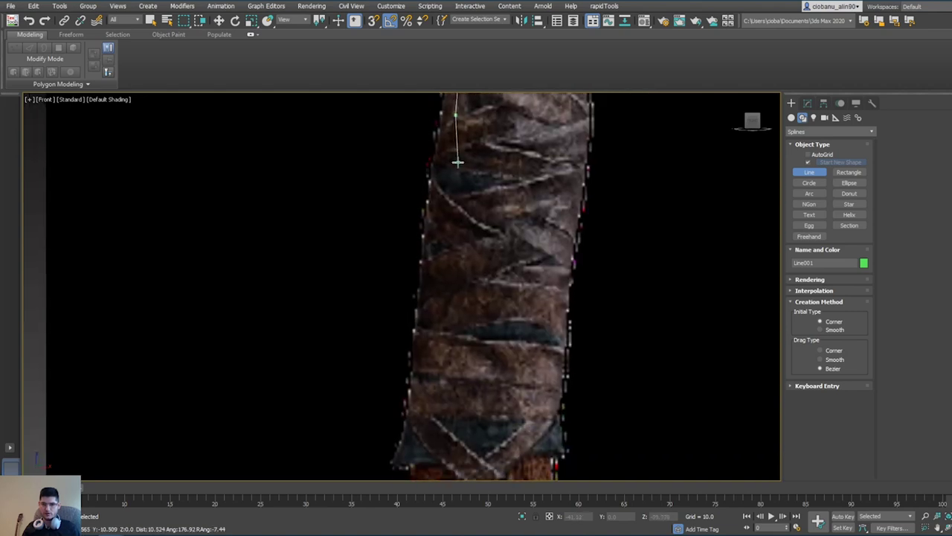
click(434, 264)
middle_drag(435, 263, 440, 178)
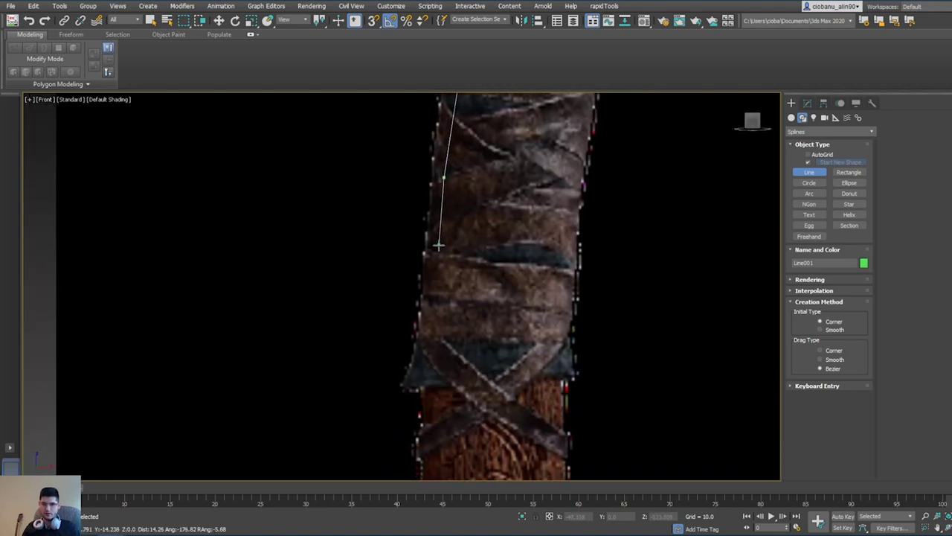
click(432, 271)
Step: Carry the spline down the left edge of the lower leather wrap, past the lower crossed straps and onto the carved wood
middle_drag(429, 336, 431, 292)
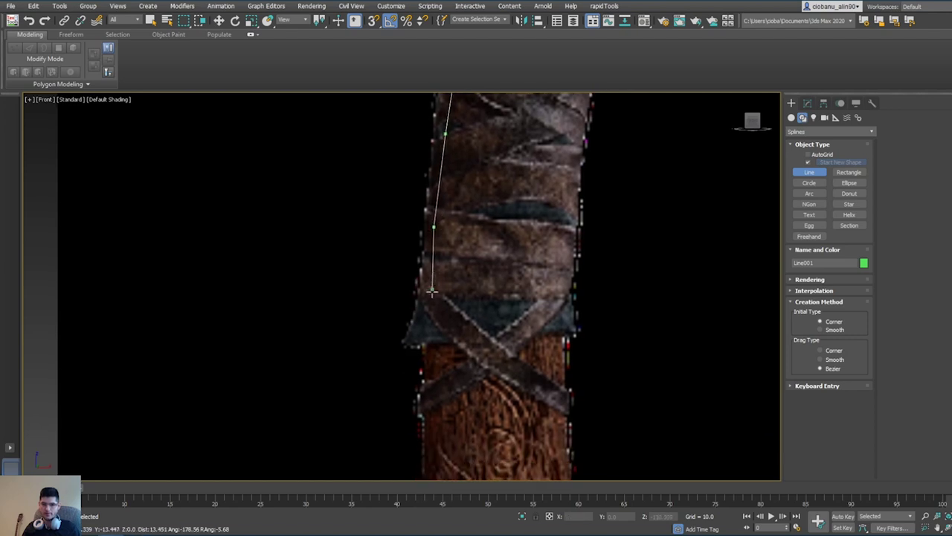
click(426, 350)
middle_drag(424, 345, 432, 234)
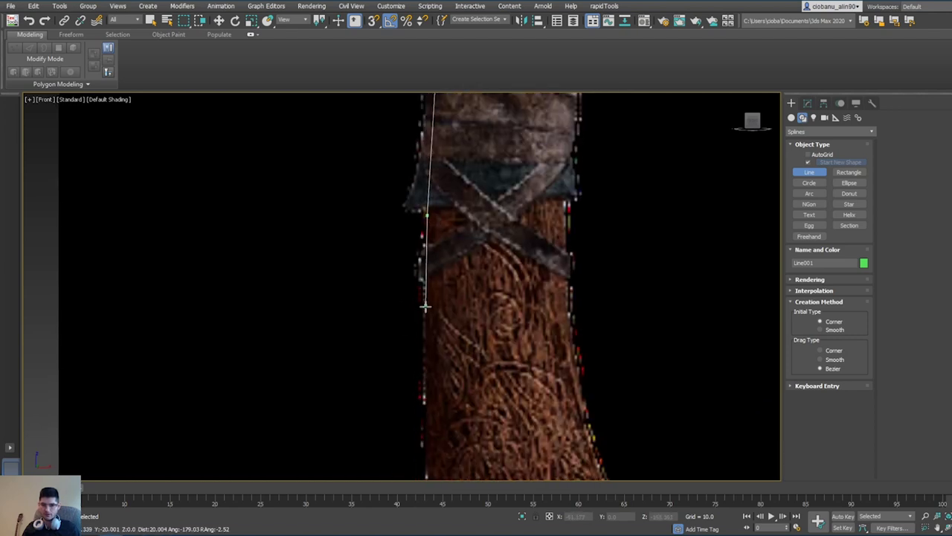
click(425, 325)
middle_drag(428, 413, 436, 209)
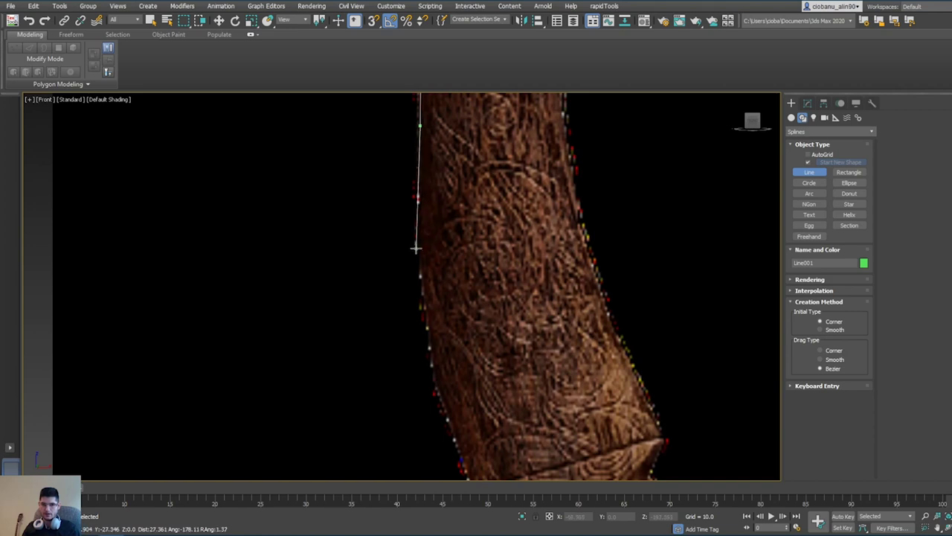
Step: Trace the left edge of the carved lower handle, adding points that follow its curve toward the diagonal groove
click(420, 215)
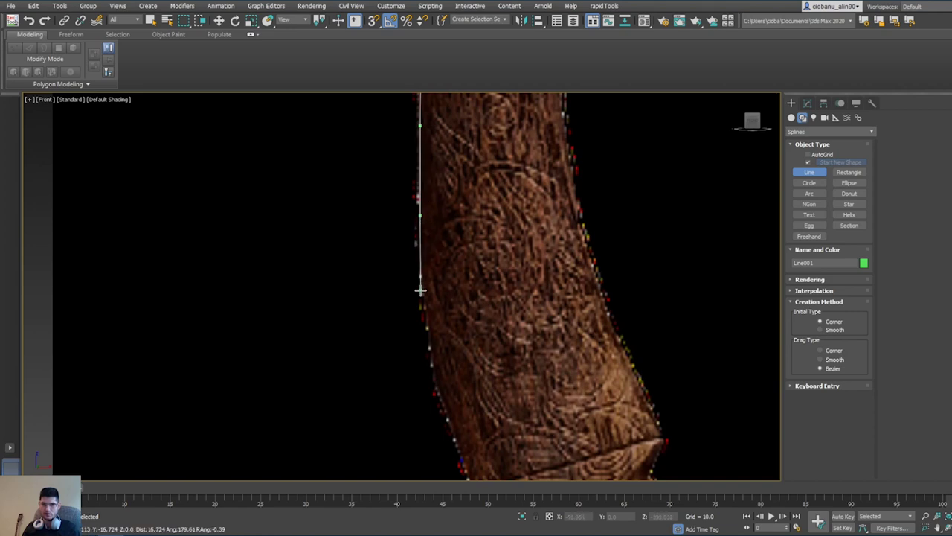
click(421, 287)
middle_drag(432, 328, 420, 283)
click(418, 301)
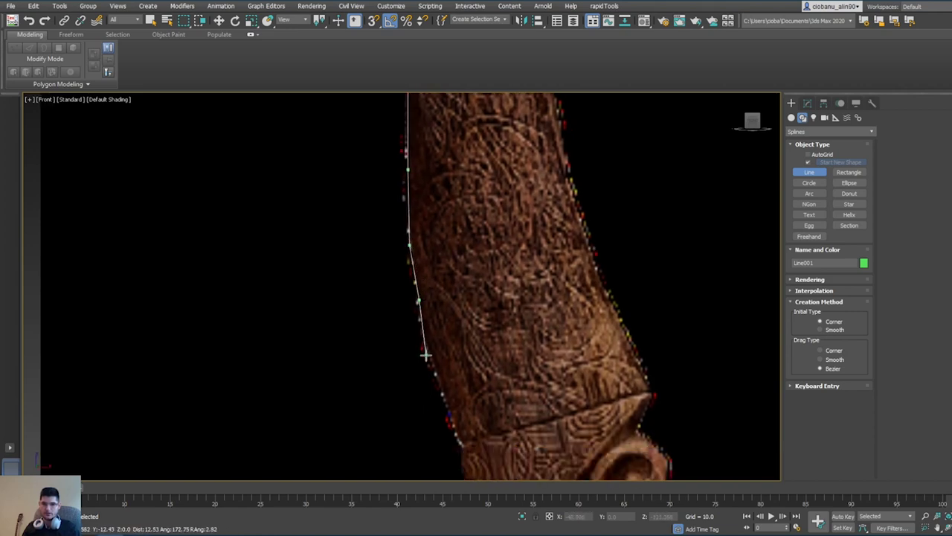
click(427, 354)
click(443, 399)
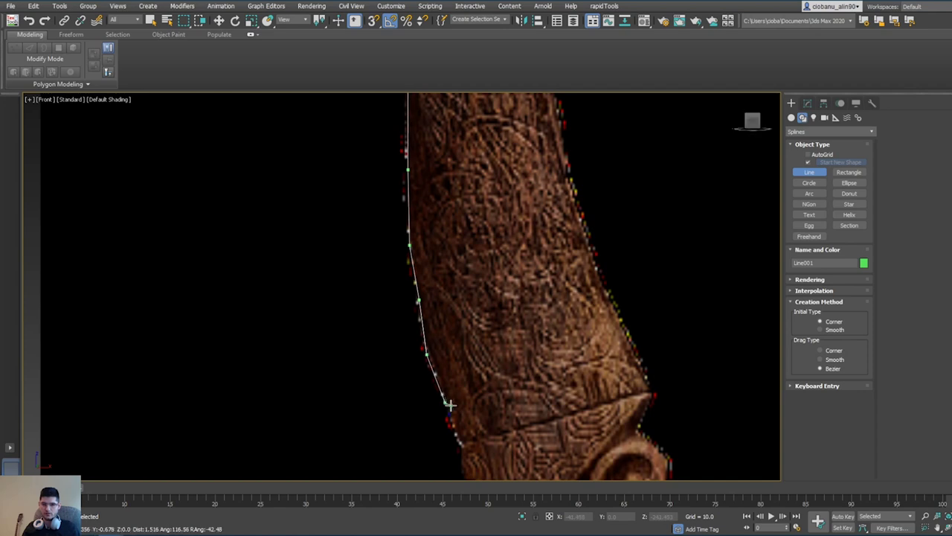
middle_drag(455, 437, 425, 282)
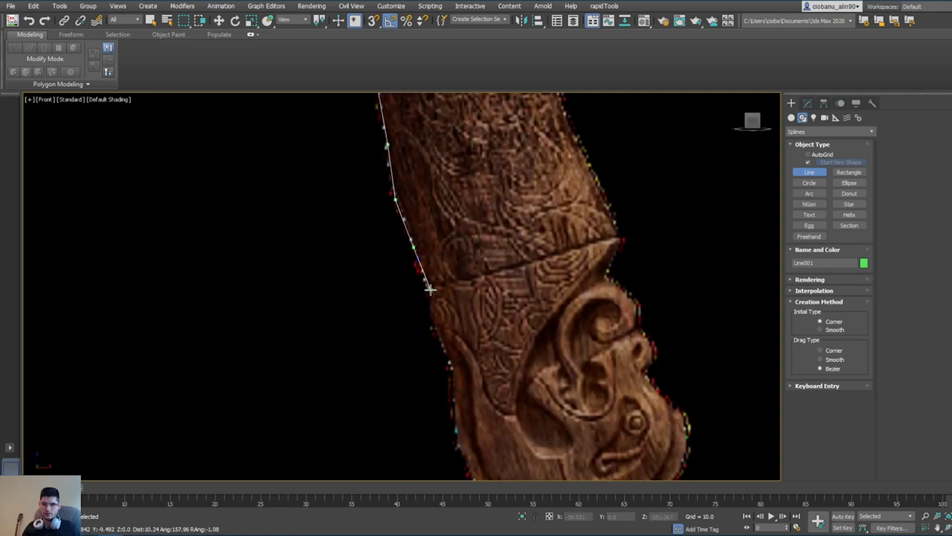
Step: Continue the spline past the diagonal groove and down the back edge of the carved animal head
click(426, 285)
middle_drag(435, 325, 433, 271)
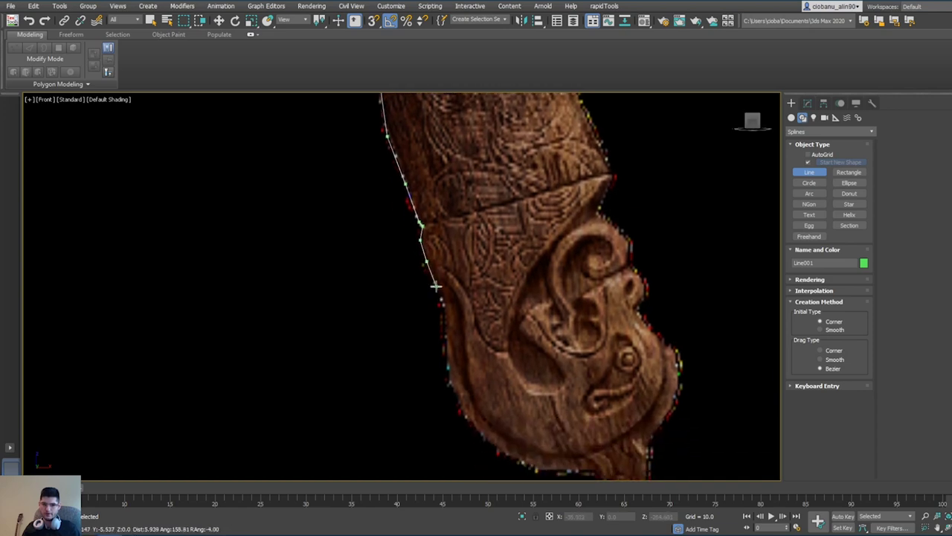
click(436, 286)
middle_drag(445, 312, 442, 291)
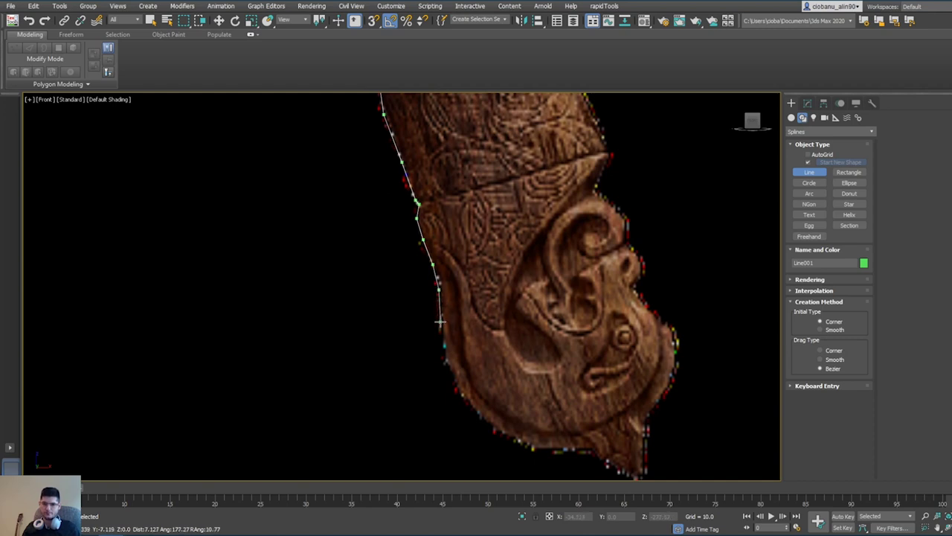
click(439, 322)
middle_drag(439, 321, 431, 284)
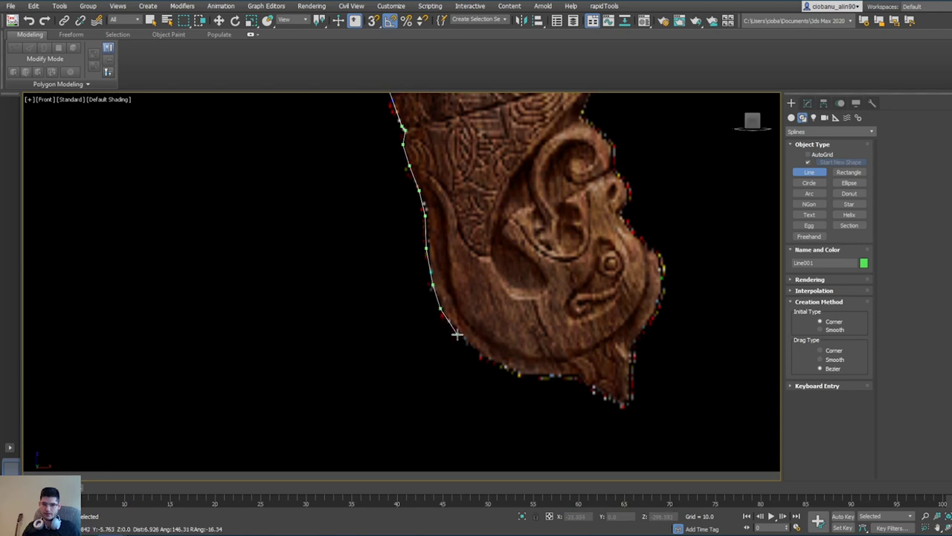
Step: Trace the rounded underside of the carved head and go around the pointed tip at its bottom
click(484, 360)
middle_drag(485, 359, 462, 322)
click(462, 321)
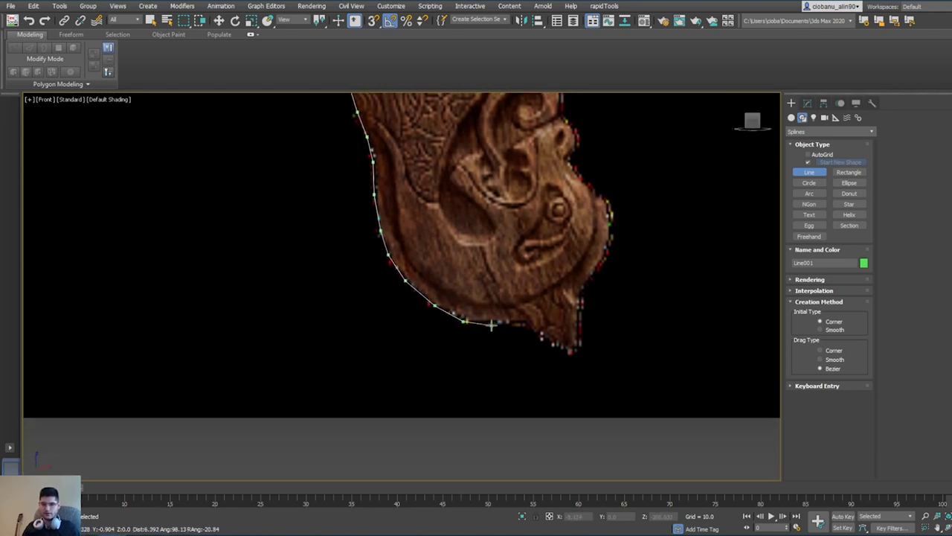
click(541, 336)
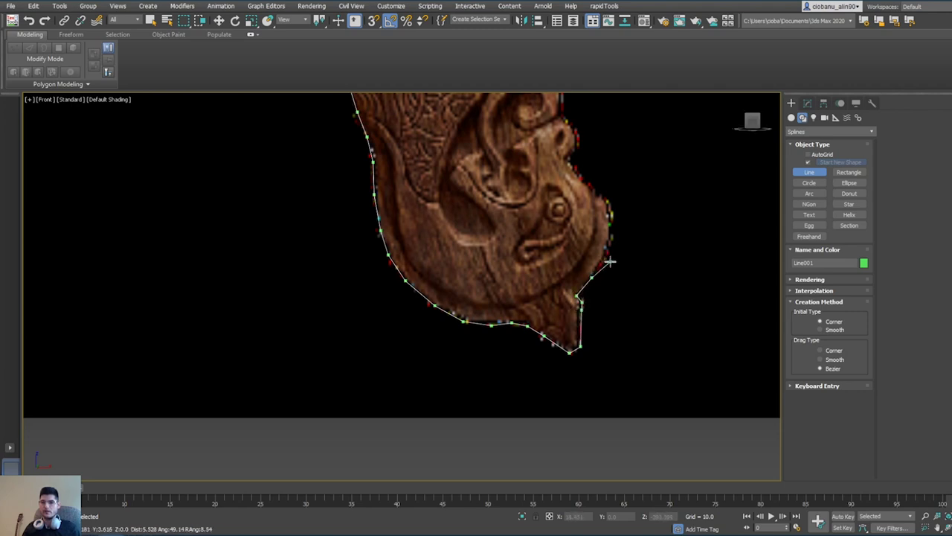
Step: Extend the spline up the right side of the carved head, around its bulge to the notch below the small knob
middle_drag(610, 261, 559, 293)
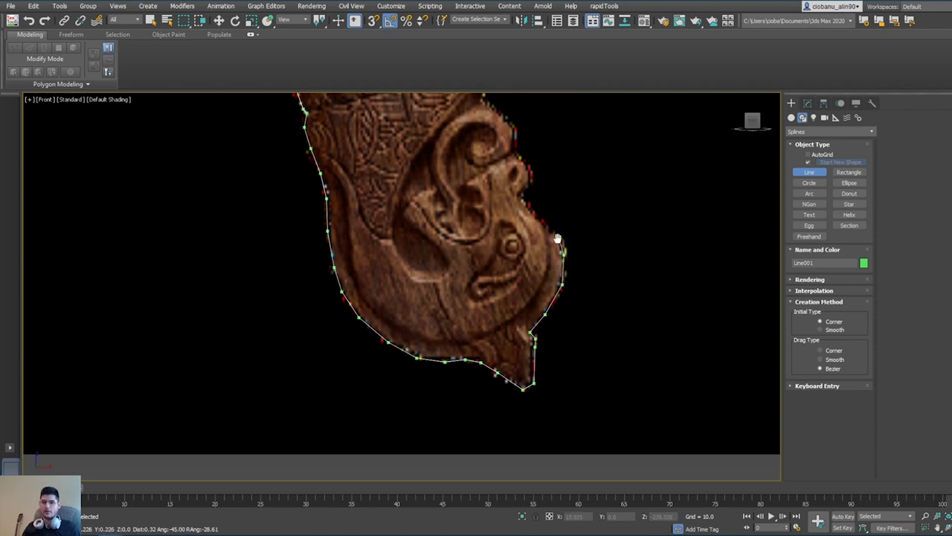
middle_drag(557, 238, 534, 299)
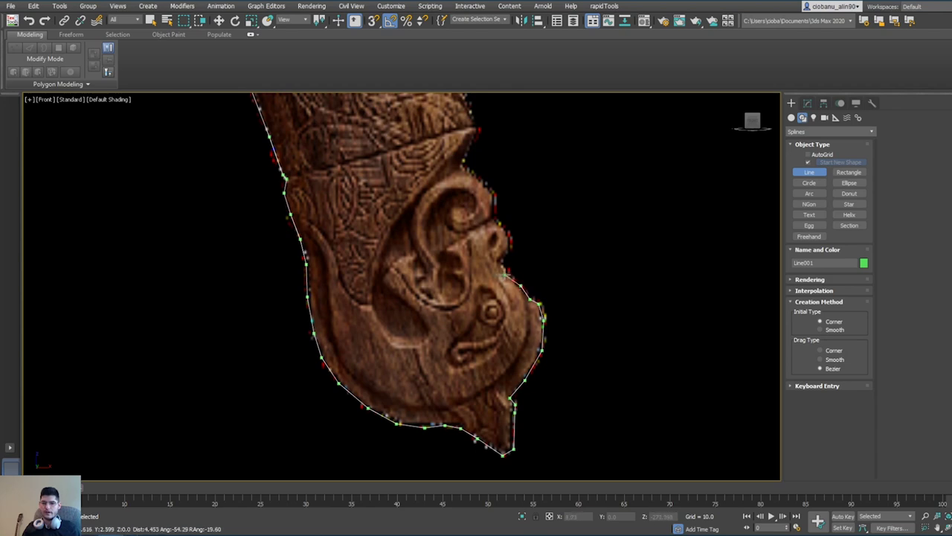
middle_drag(509, 272, 493, 314)
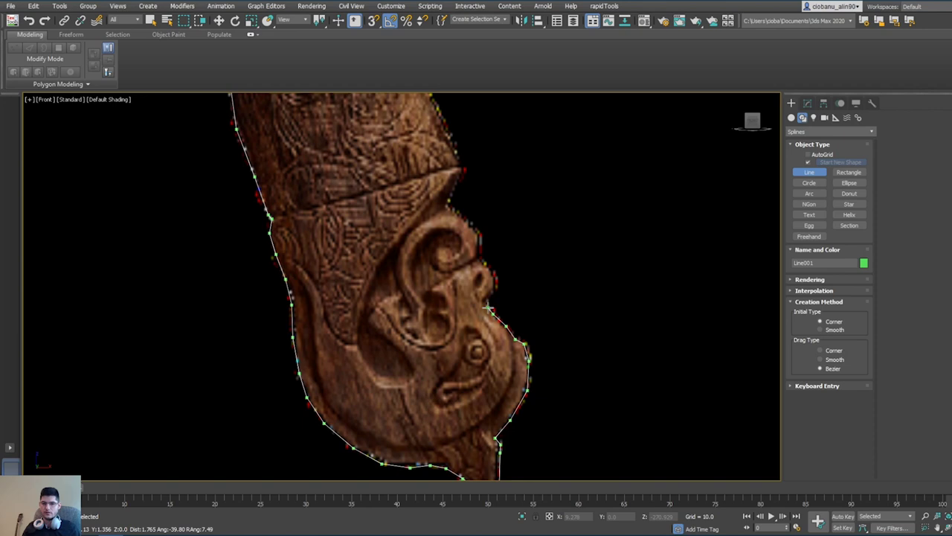
scroll(483, 303, up, 3)
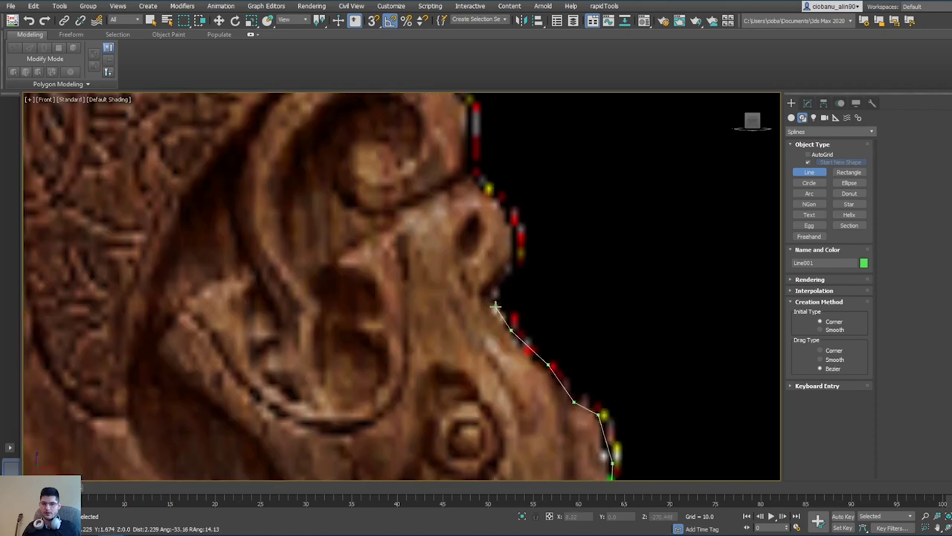
Step: Trace closely around the small knob on the carved head's right edge, ending at the crease below the spiral curl
click(494, 291)
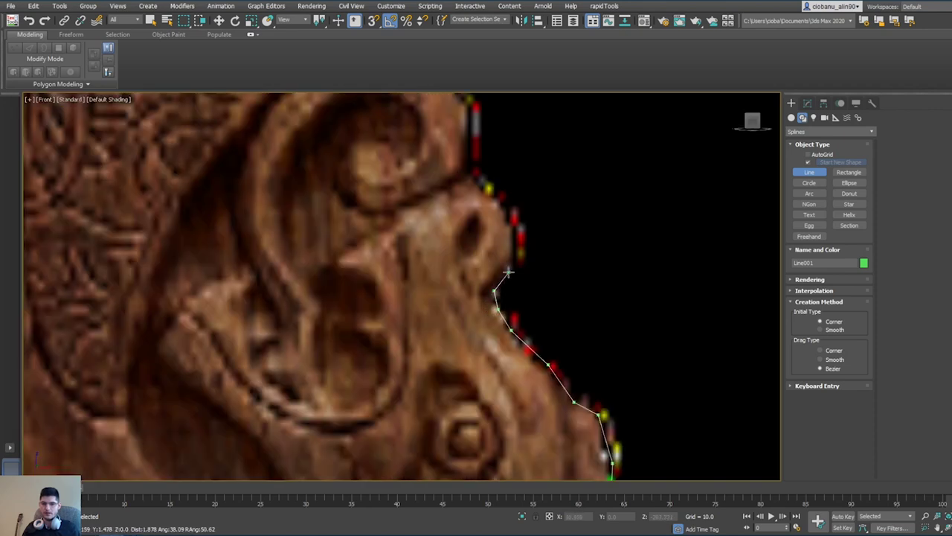
click(509, 272)
click(522, 261)
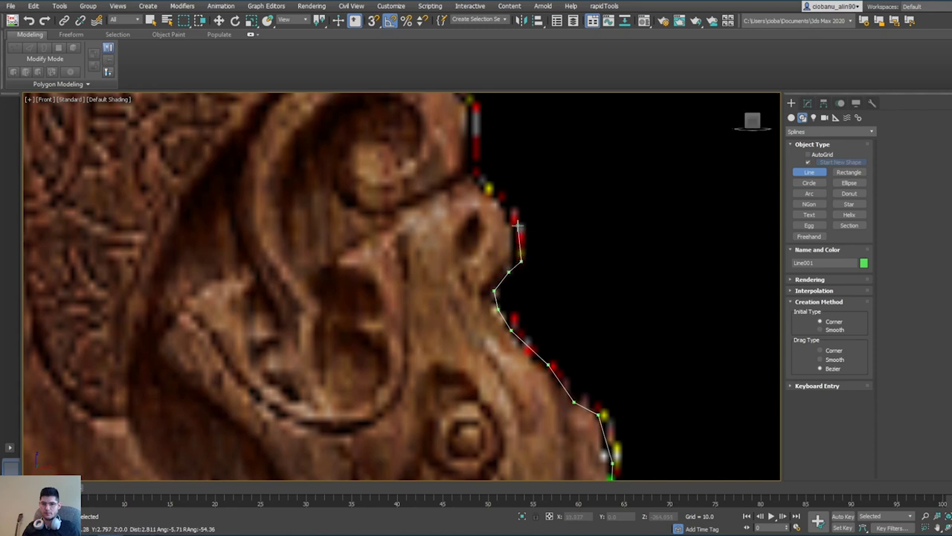
click(518, 226)
middle_drag(519, 216, 515, 299)
click(499, 283)
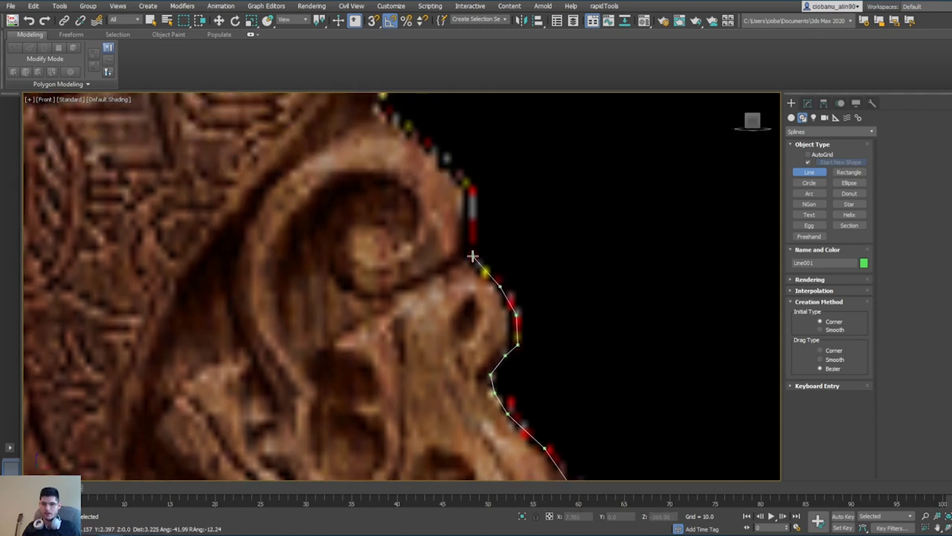
click(470, 258)
Step: Trace the outer edge of the spiral curl and continue up to the pointed corner where the diagonal groove ends
middle_drag(464, 246, 469, 334)
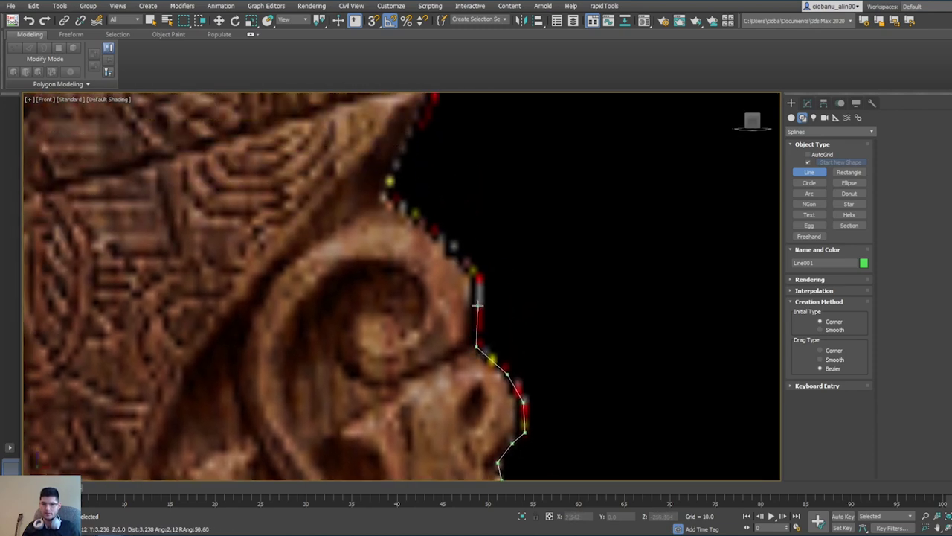
click(471, 271)
middle_drag(470, 269, 467, 334)
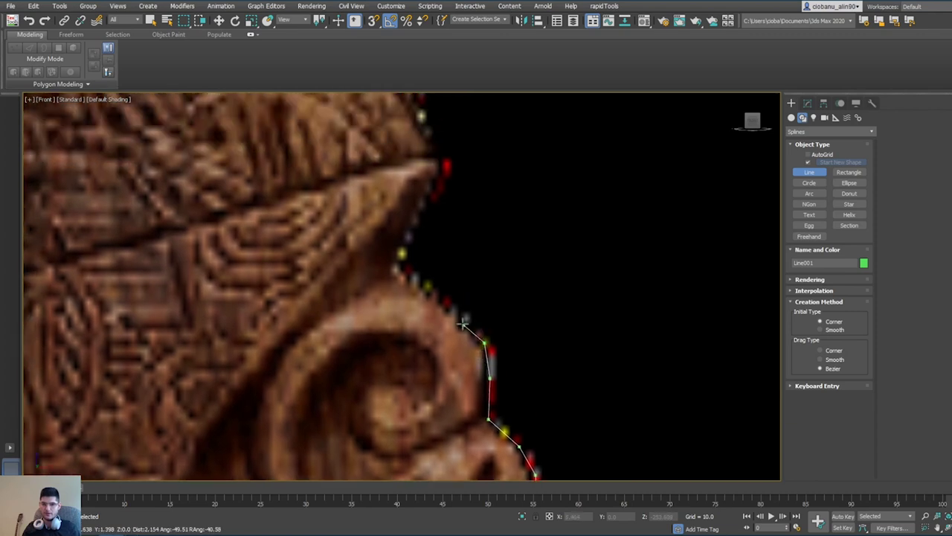
click(458, 317)
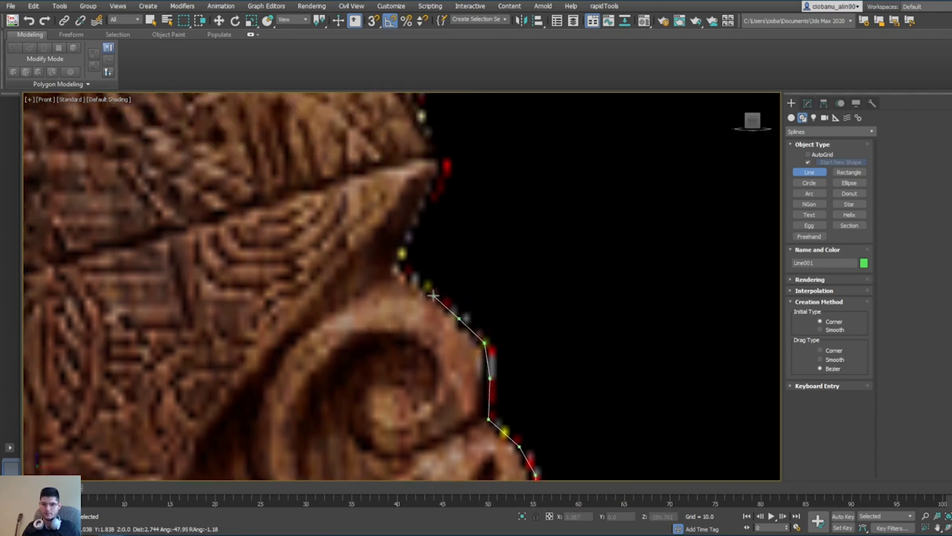
click(395, 269)
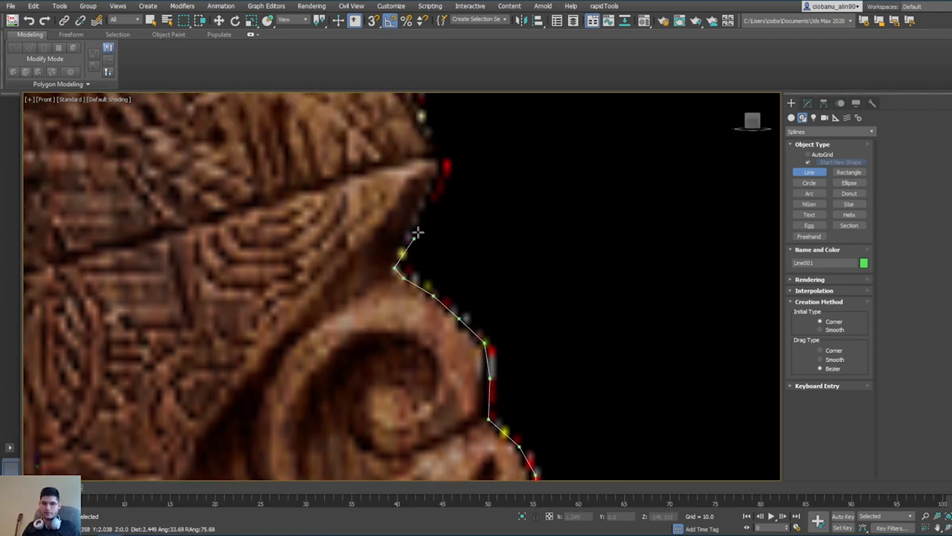
click(441, 172)
middle_drag(443, 170, 440, 334)
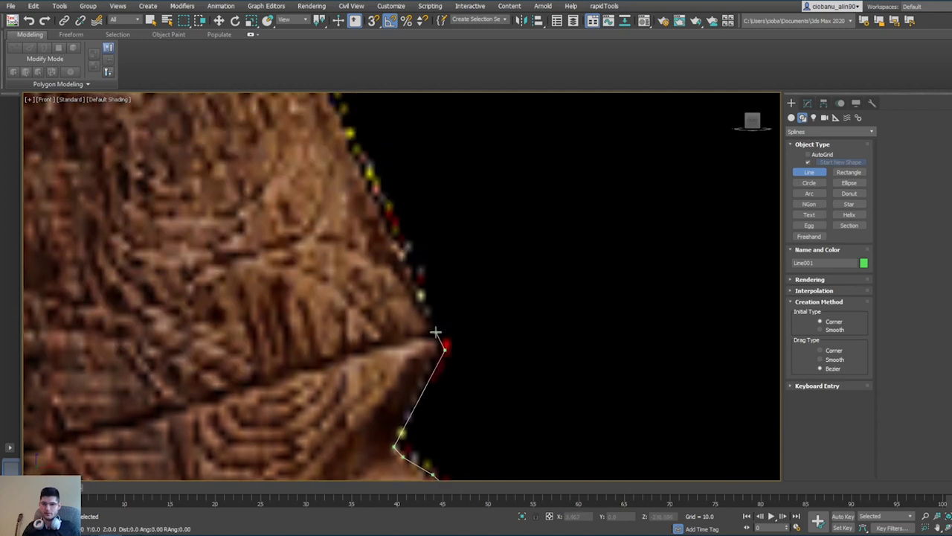
Step: Continue the spline up the curved right edge of the carved lower handle to just below the lower crossed straps
scroll(435, 333, down, 5)
scroll(406, 349, up, 5)
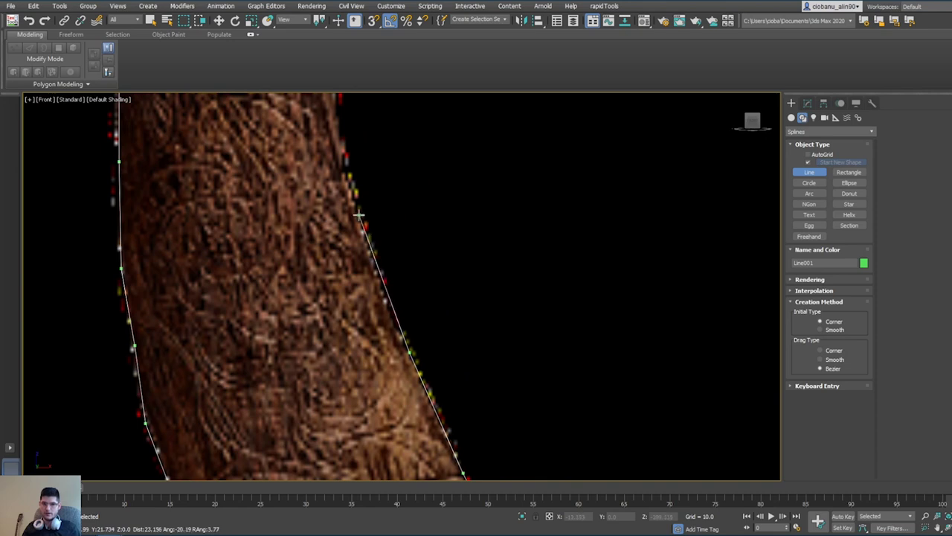
scroll(353, 218, down, 2)
click(348, 253)
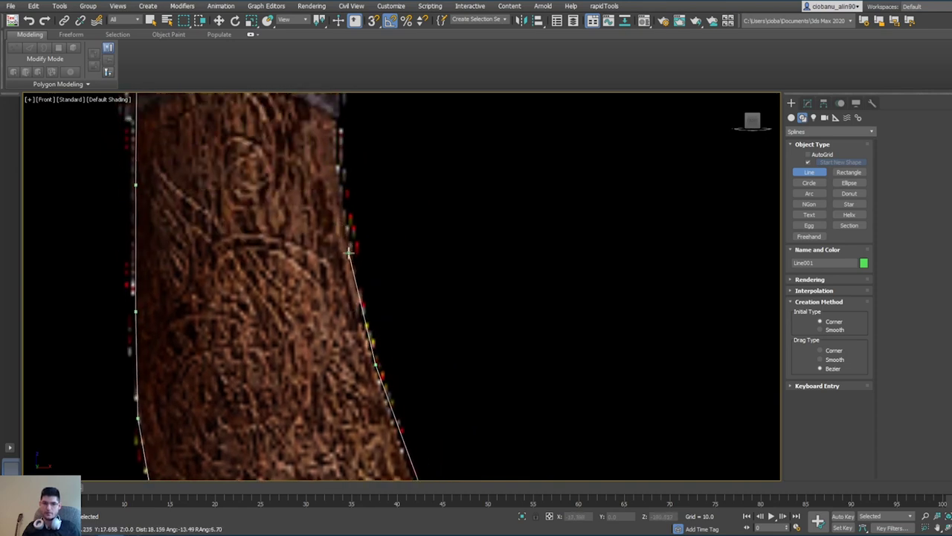
middle_drag(356, 241, 368, 337)
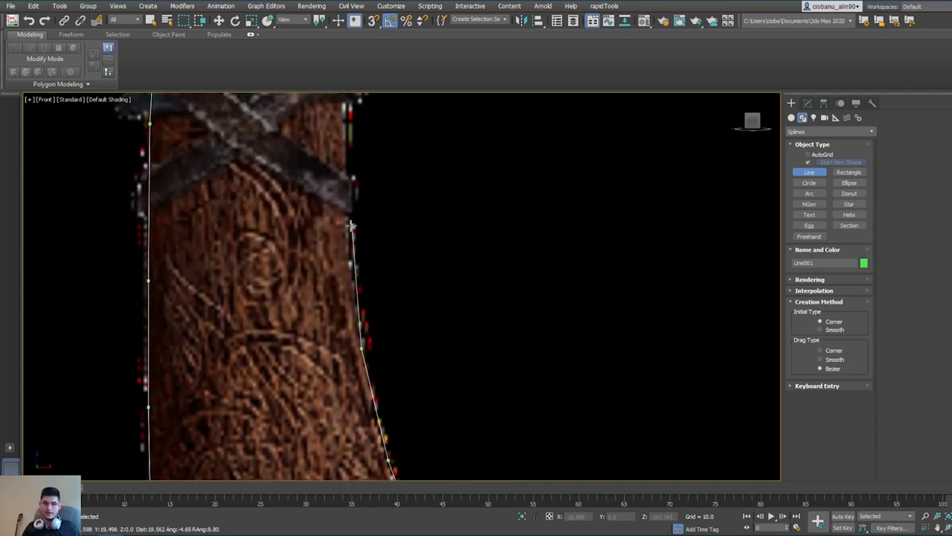
click(349, 261)
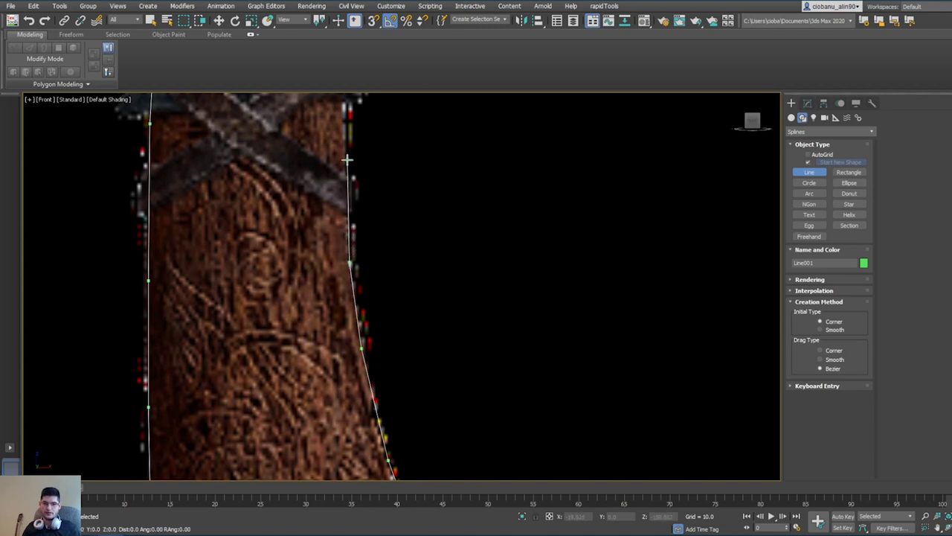
Step: Carry the spline up past the lower crossed straps and along the right edge of the leather-wrapped grip to its upper end
middle_drag(346, 159, 374, 353)
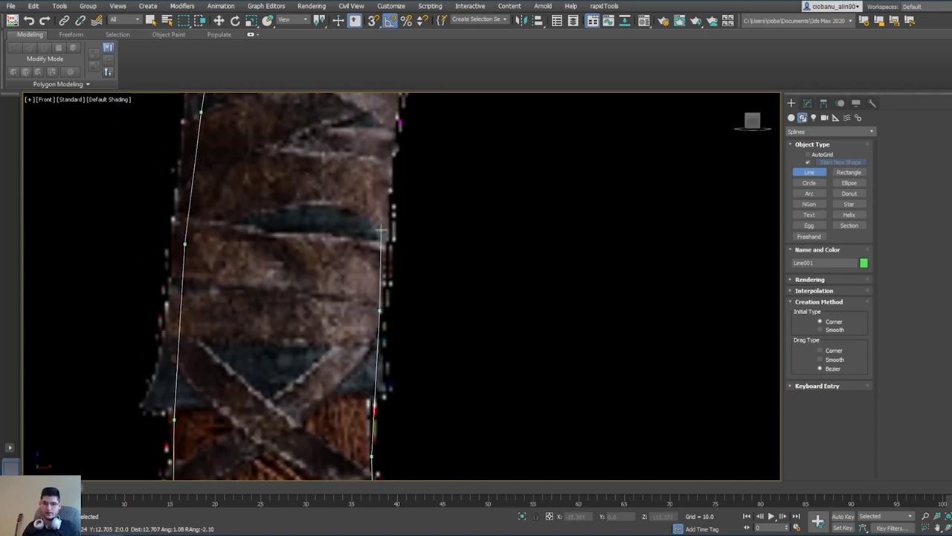
middle_drag(381, 238, 389, 335)
click(384, 322)
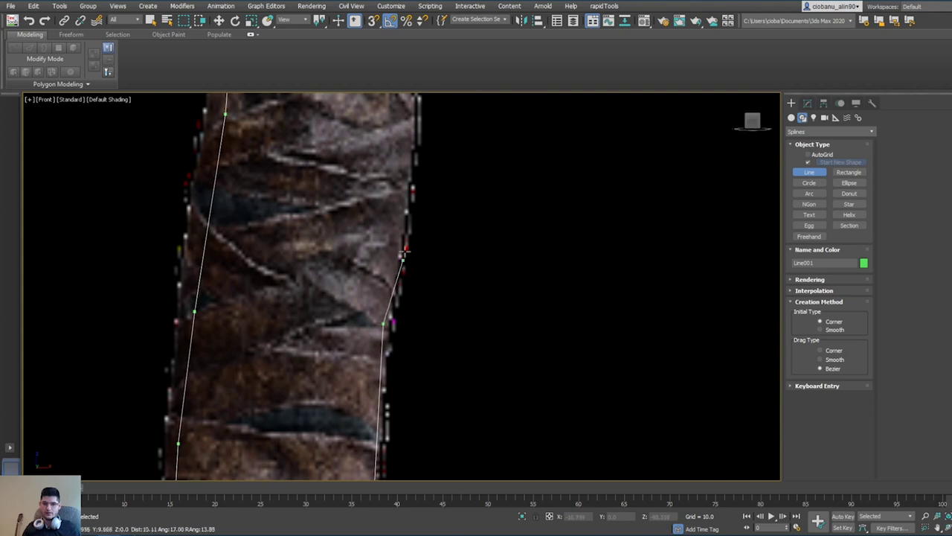
middle_drag(401, 186, 404, 327)
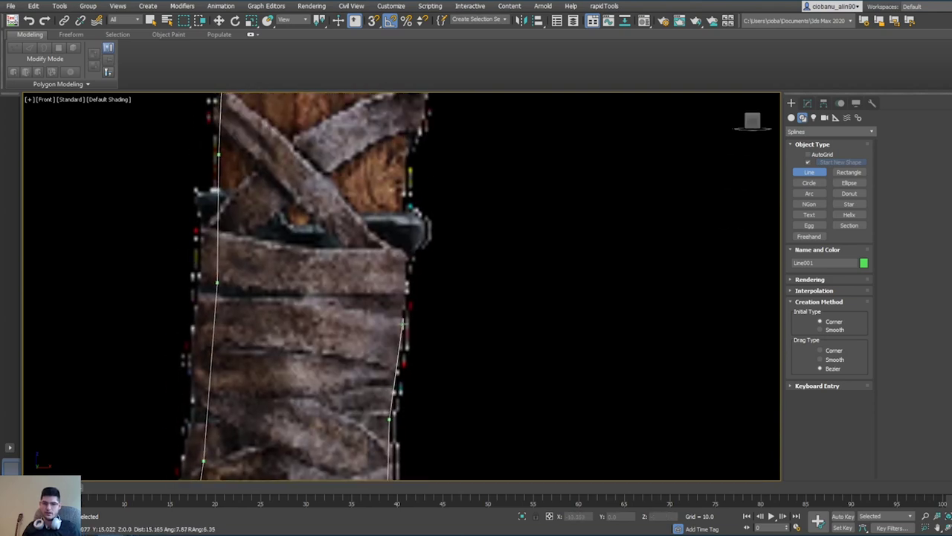
click(404, 240)
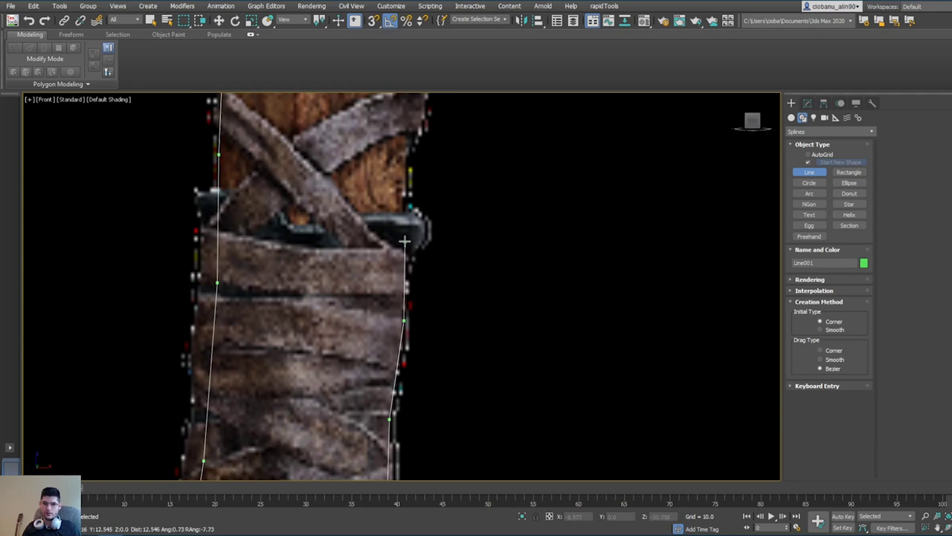
middle_drag(404, 240, 366, 407)
Step: Extend the spline past the metal collar and upper crossed straps onto the right edge of the bare wooden section
click(365, 318)
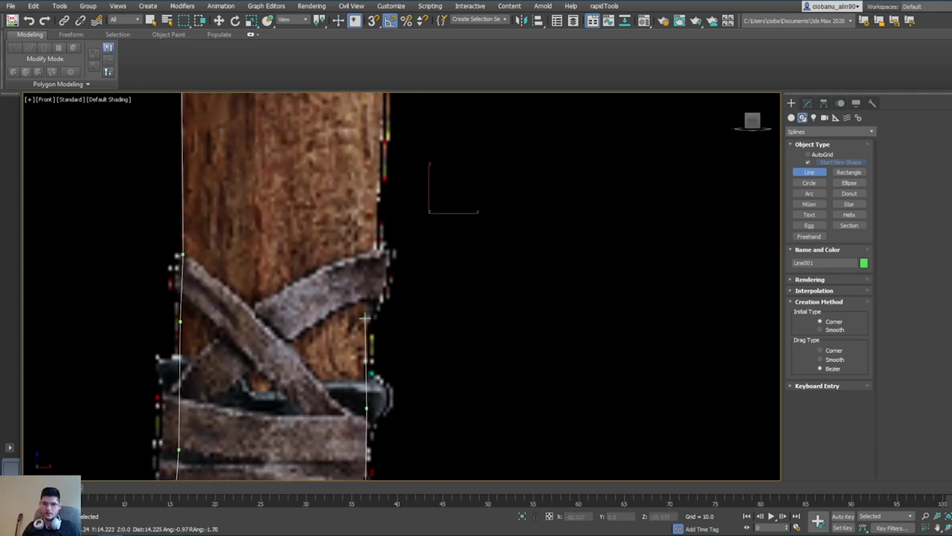
click(378, 256)
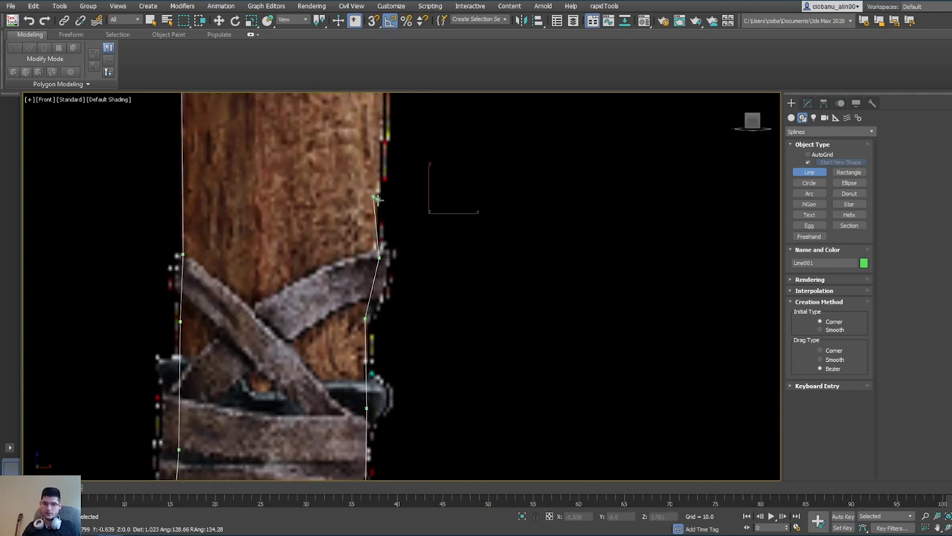
click(377, 199)
middle_drag(378, 199, 374, 351)
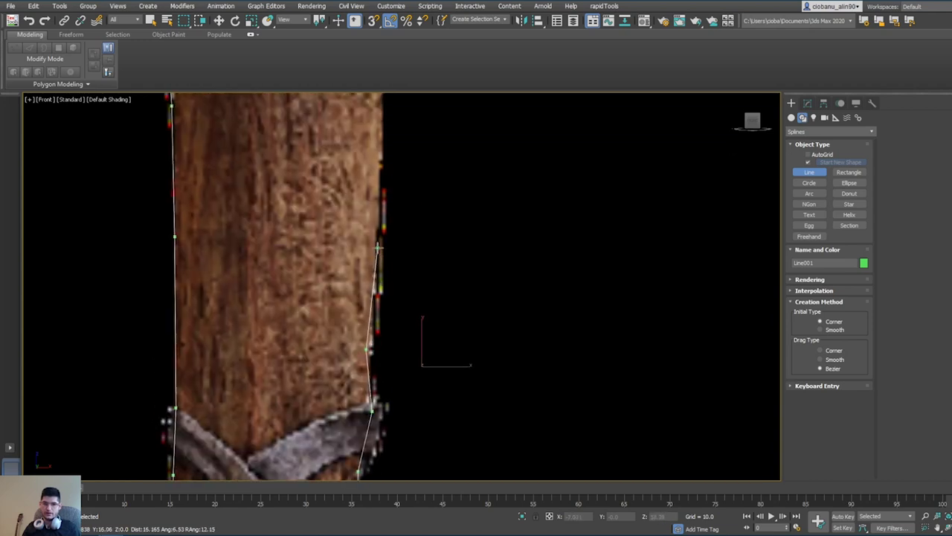
Step: Continue the Line spline up the right edge of the bare wooden section towards the lower tip of the metal inlay
click(378, 246)
scroll(378, 246, down, 3)
middle_drag(378, 183, 360, 307)
scroll(361, 305, up, 6)
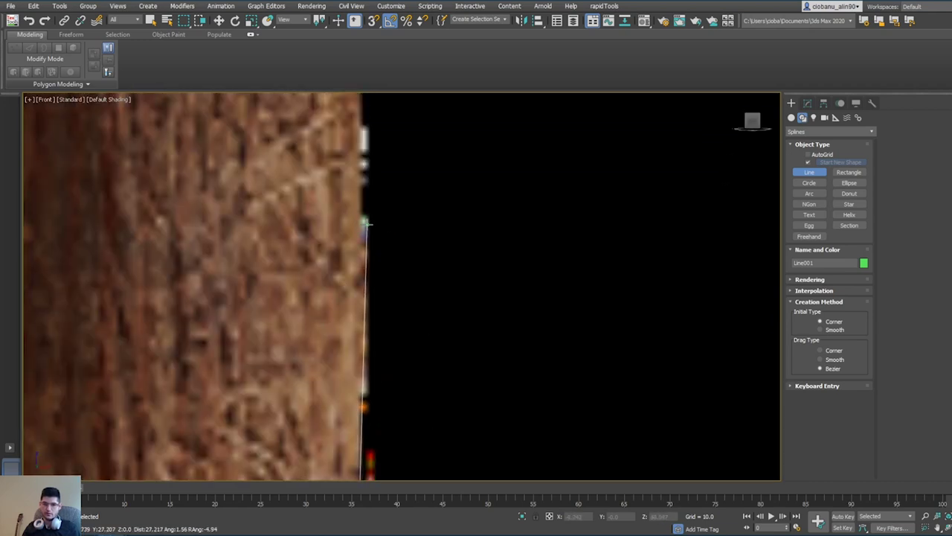
scroll(367, 223, down, 5)
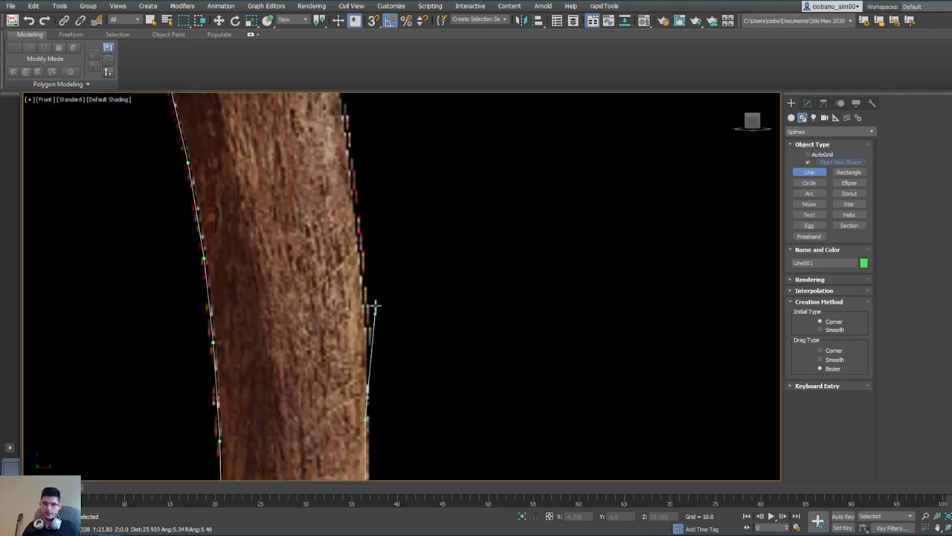
middle_drag(361, 291, 346, 342)
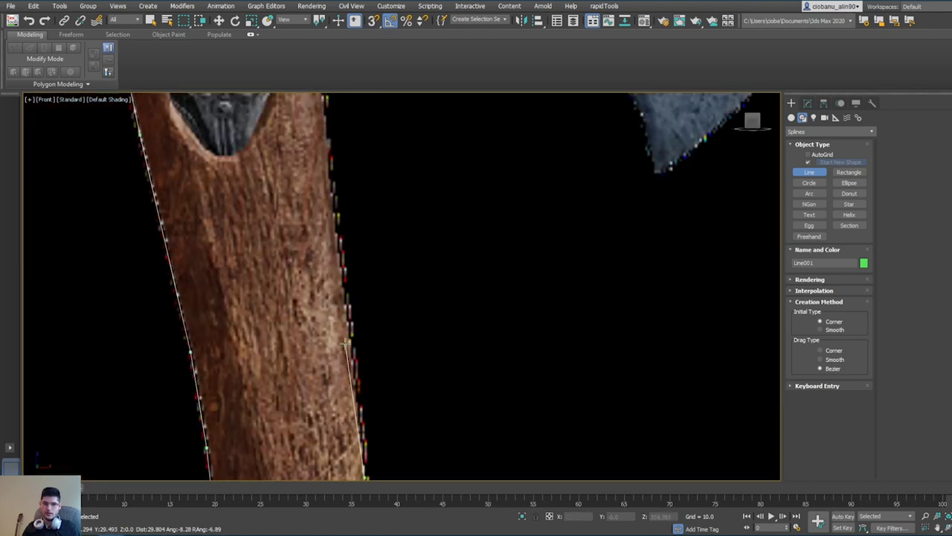
click(346, 304)
middle_drag(331, 262, 331, 375)
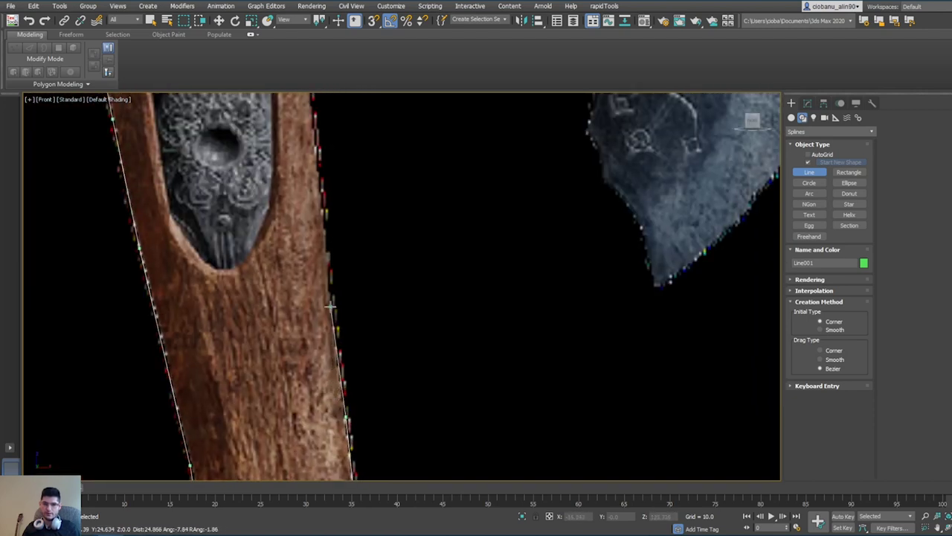
Step: Extend the spline up the outer edge of the right wooden prong beside the metal inlay to near its upper end
middle_drag(319, 240, 326, 346)
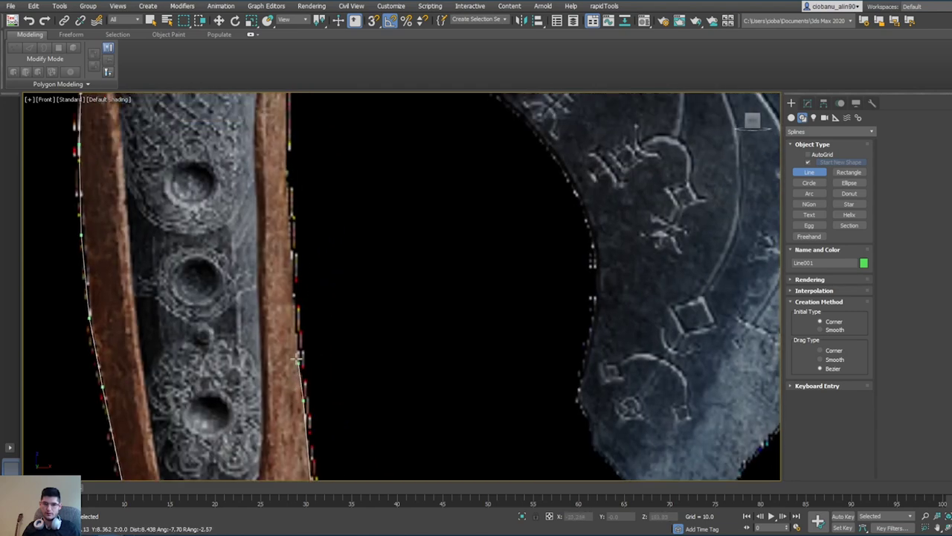
click(295, 286)
middle_drag(306, 189, 318, 289)
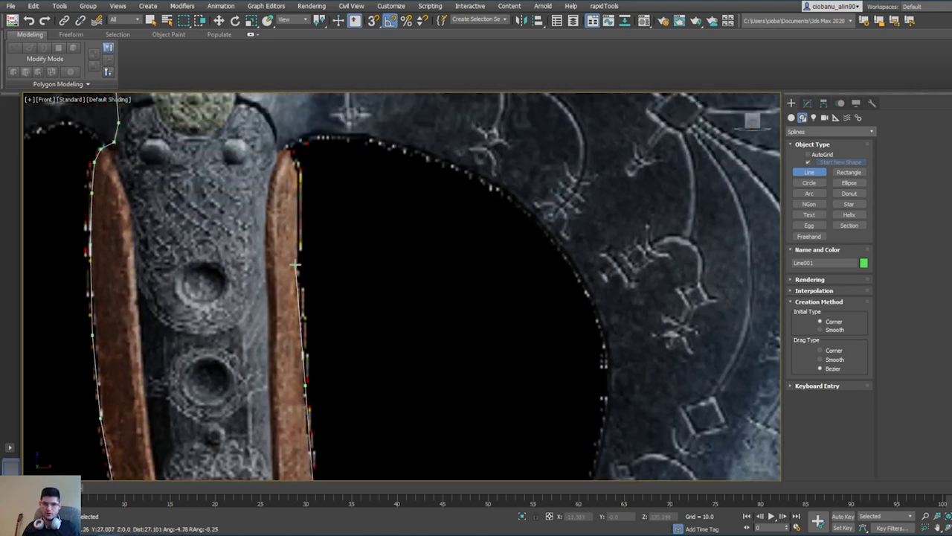
click(294, 265)
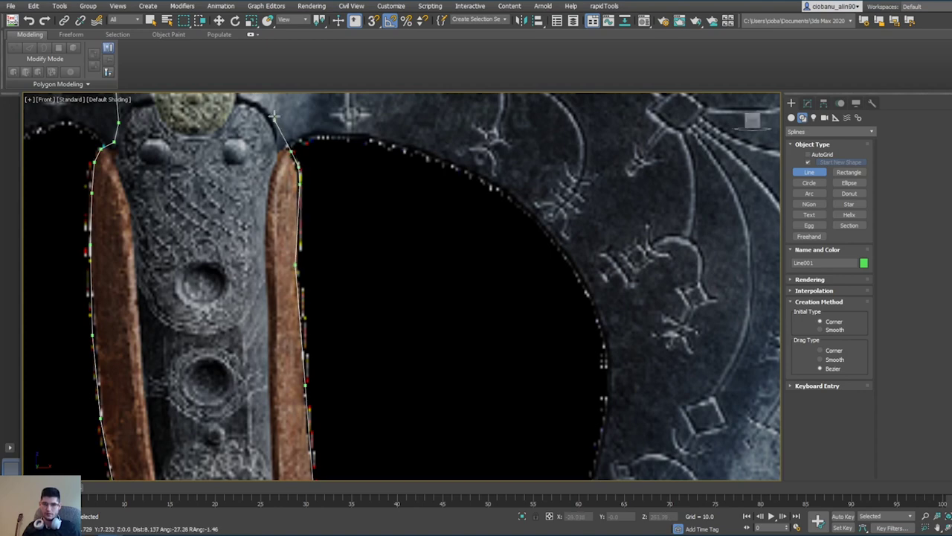
Step: Carry the spline over the axe head to its starting point on the handle's top, close it, and end line drawing
middle_drag(273, 115, 317, 342)
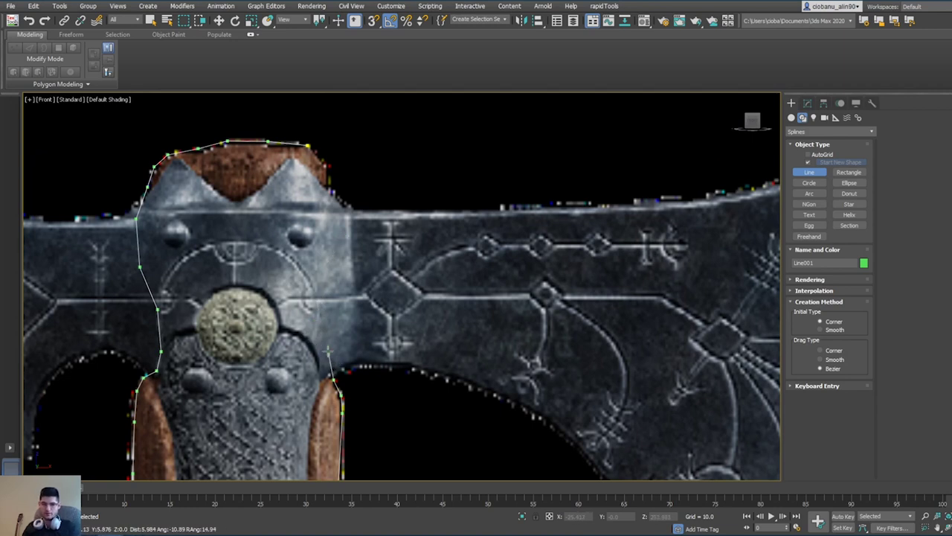
click(333, 312)
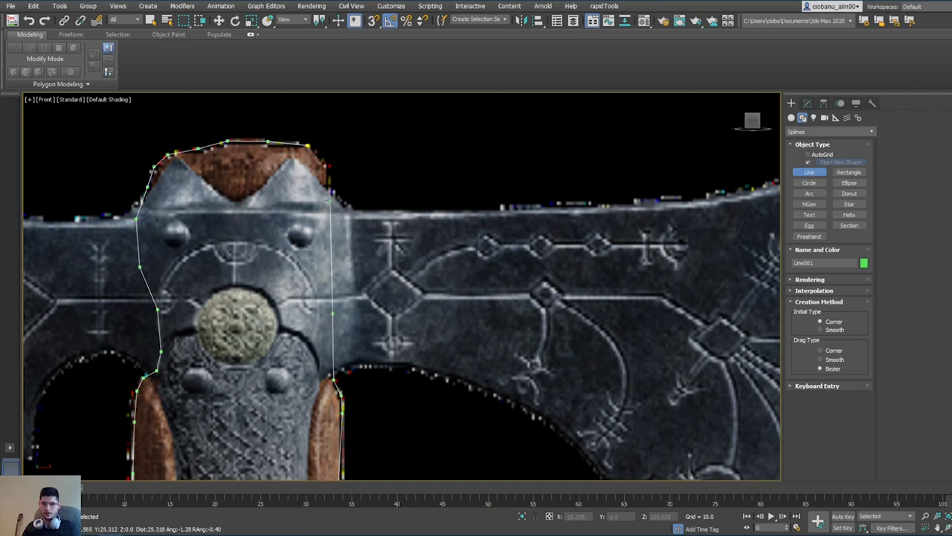
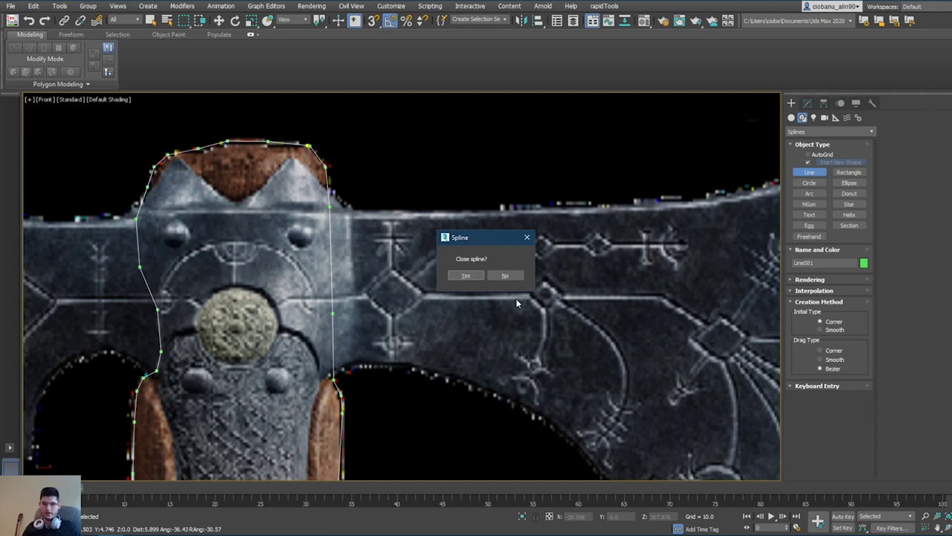
click(466, 278)
scroll(446, 282, down, 6)
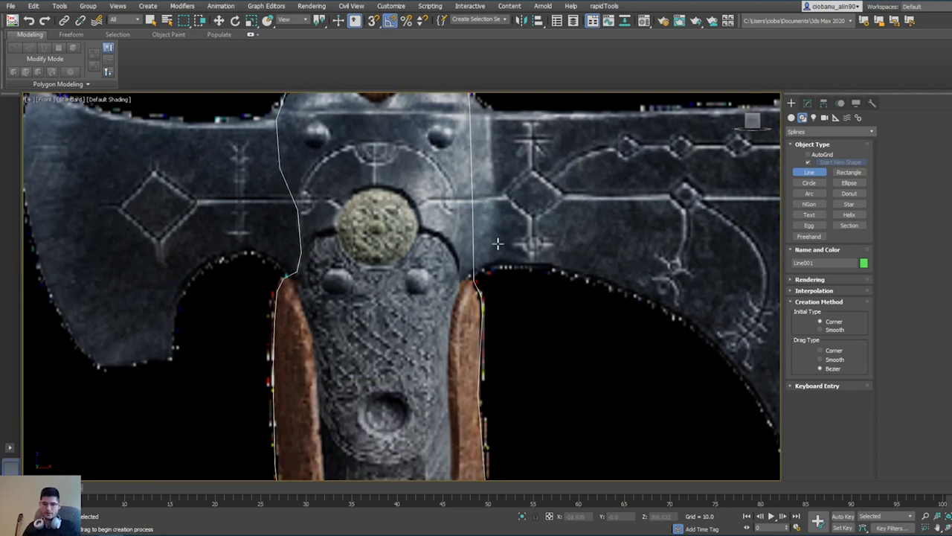
middle_drag(399, 278, 391, 212)
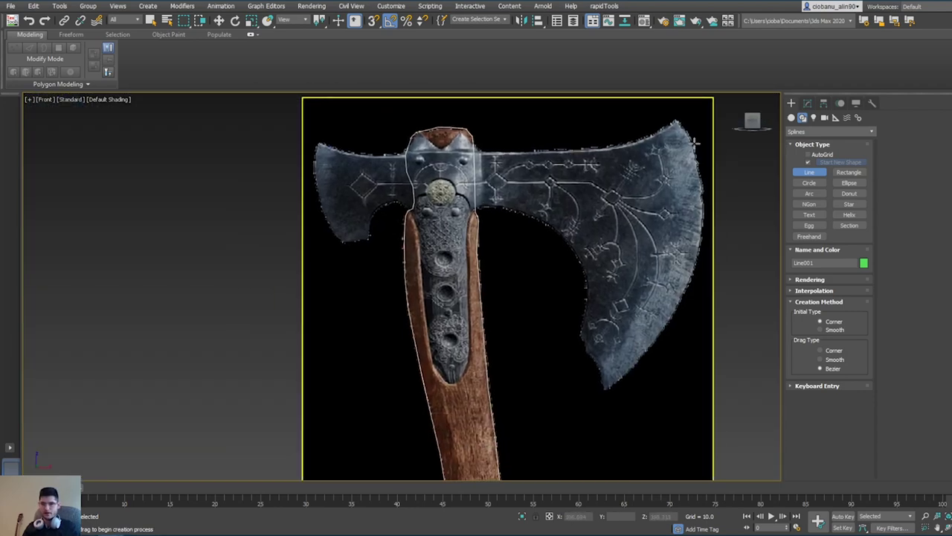
middle_drag(580, 162, 559, 206)
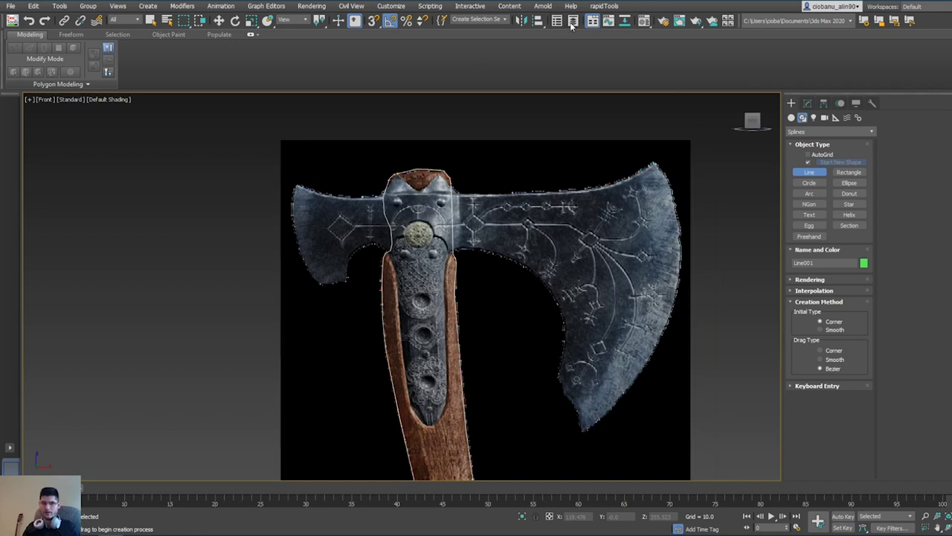
key(w)
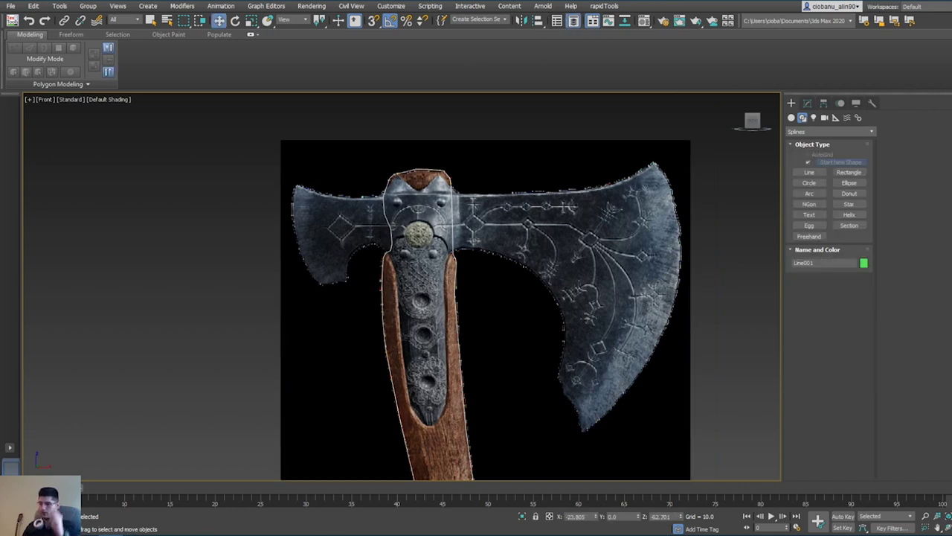
Step: Hide the Plane001 reference image and show the handle outline at an angle in the Perspective view
drag(651, 266, 679, 192)
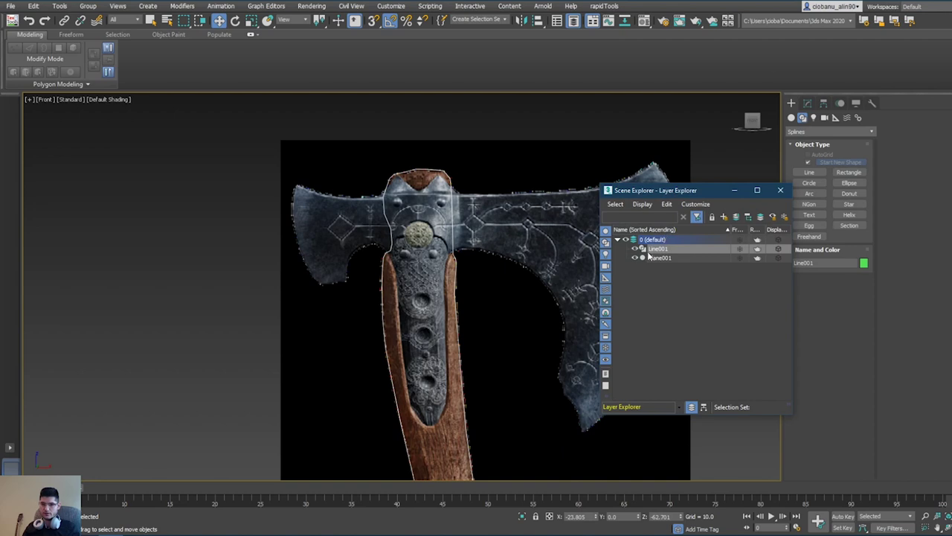
click(634, 257)
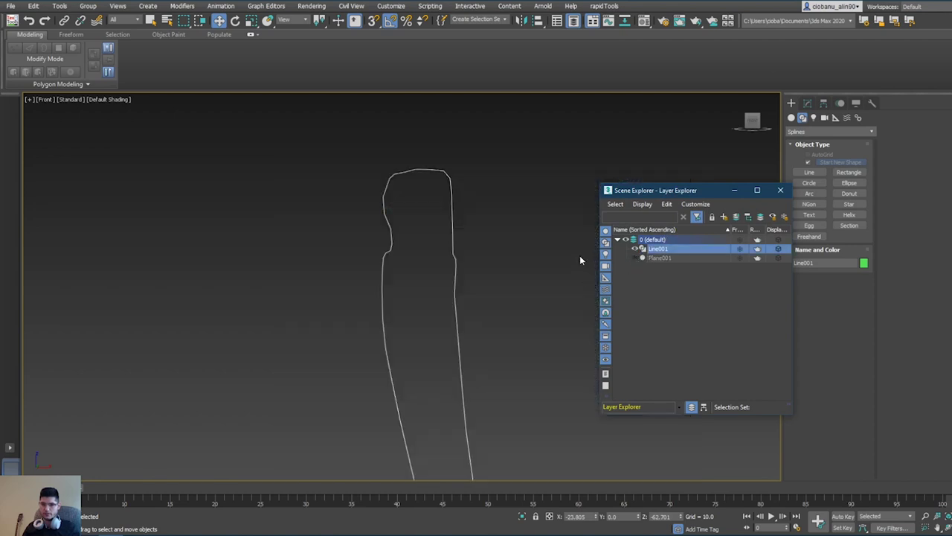
middle_drag(454, 269, 403, 296)
key(p)
scroll(373, 255, up, 3)
scroll(348, 243, down, 6)
alt+middle_drag(344, 321, 308, 311)
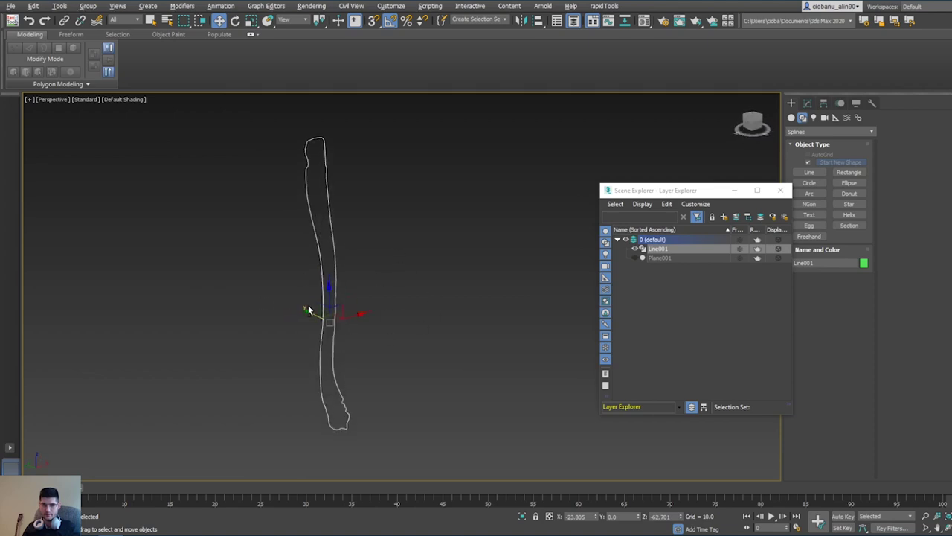
mouse_move(351, 233)
alt+middle_down()
mouse_move(425, 255)
mouse_move(353, 241)
alt+middle_up()
scroll(349, 238, up, 5)
middle_drag(298, 195, 334, 177)
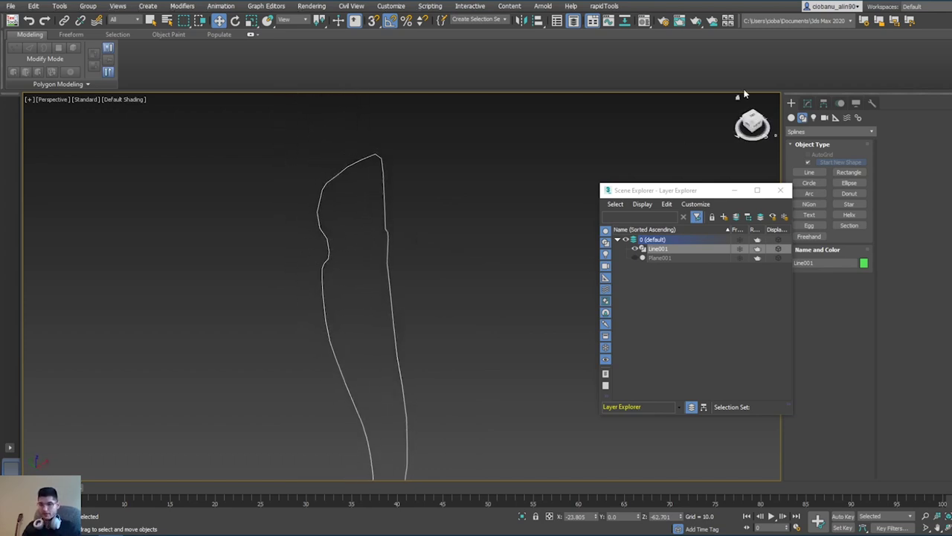
Step: Apply a Shell modifier to the closed handle outline Line001
click(812, 107)
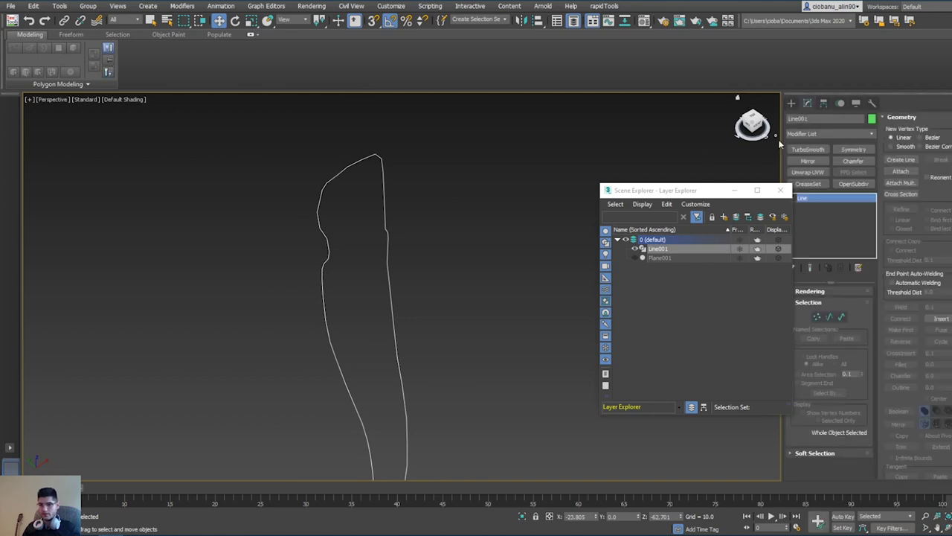
drag(701, 192, 642, 142)
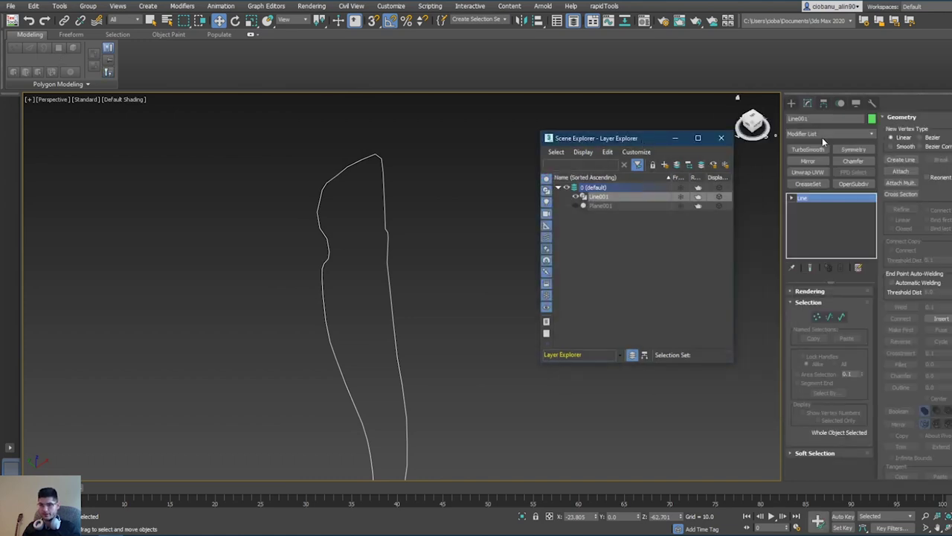
click(824, 134)
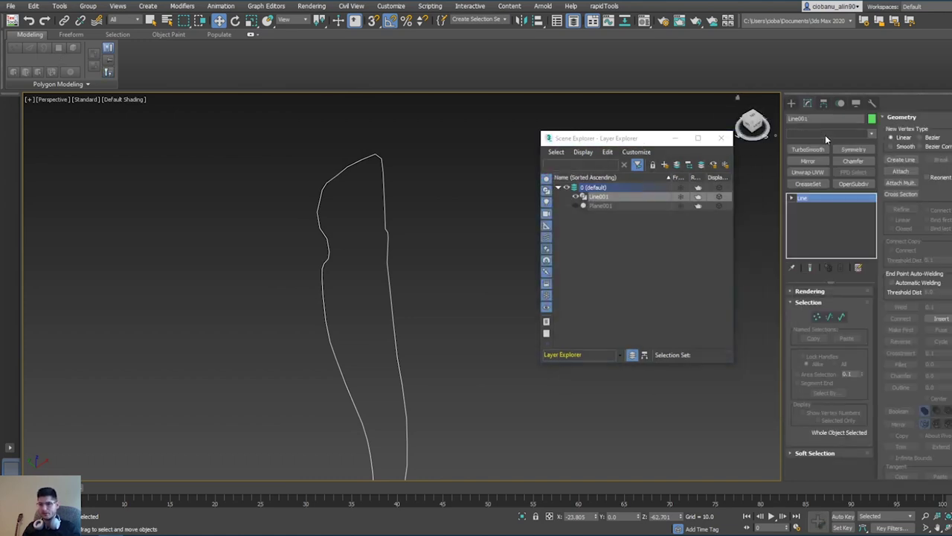
key(s)
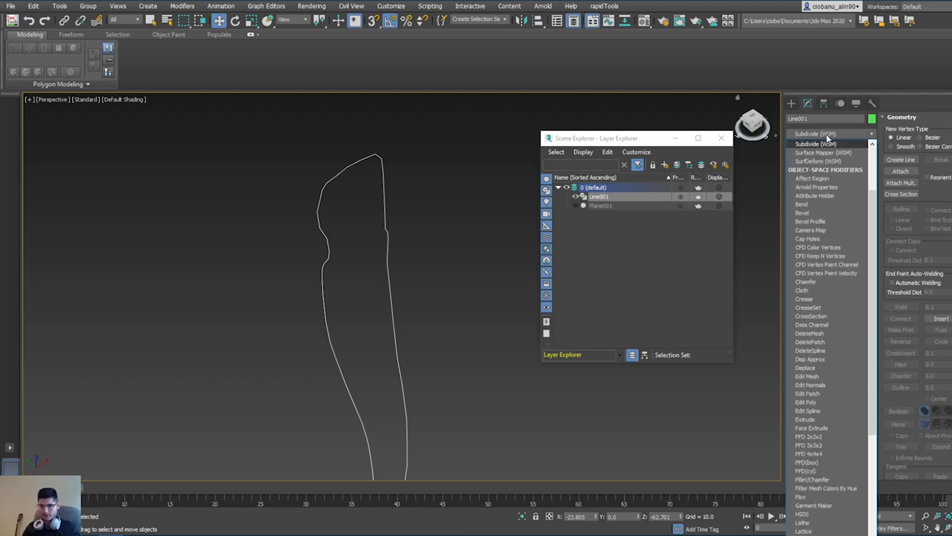
key(s)
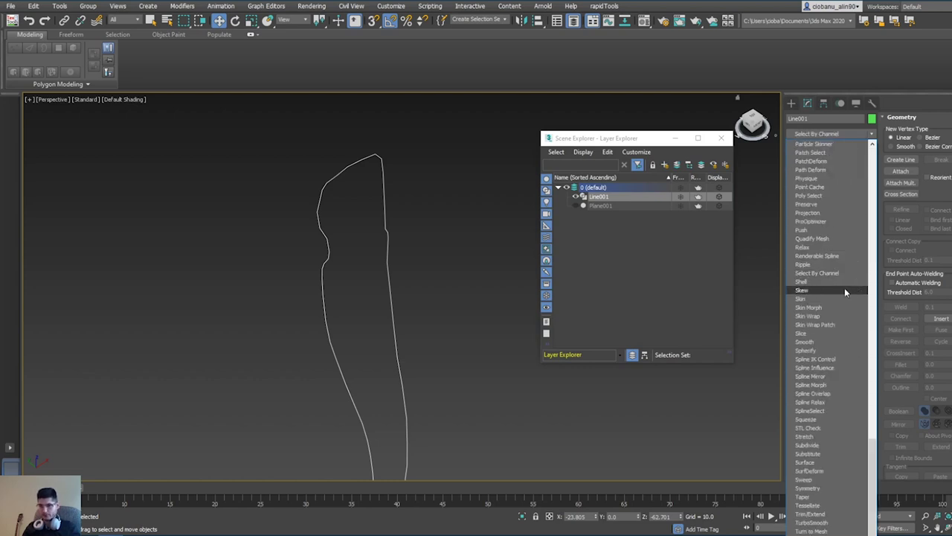
click(826, 281)
scroll(363, 220, up, 3)
scroll(425, 239, down, 3)
scroll(393, 196, up, 8)
scroll(368, 168, down, 6)
scroll(370, 186, down, 2)
middle_drag(370, 186, 427, 222)
scroll(451, 272, down, 3)
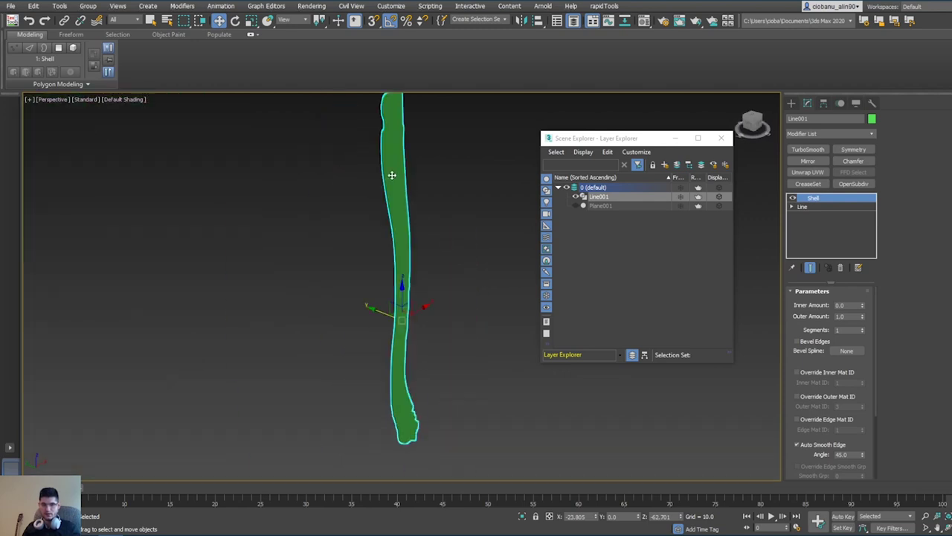
Step: Display edged faces on the shelled handle, framed around its upper end
scroll(392, 174, up, 5)
middle_drag(452, 176, 408, 360)
key(F4)
mouse_move(464, 298)
alt+middle_down()
mouse_move(464, 397)
mouse_move(477, 326)
alt+middle_up()
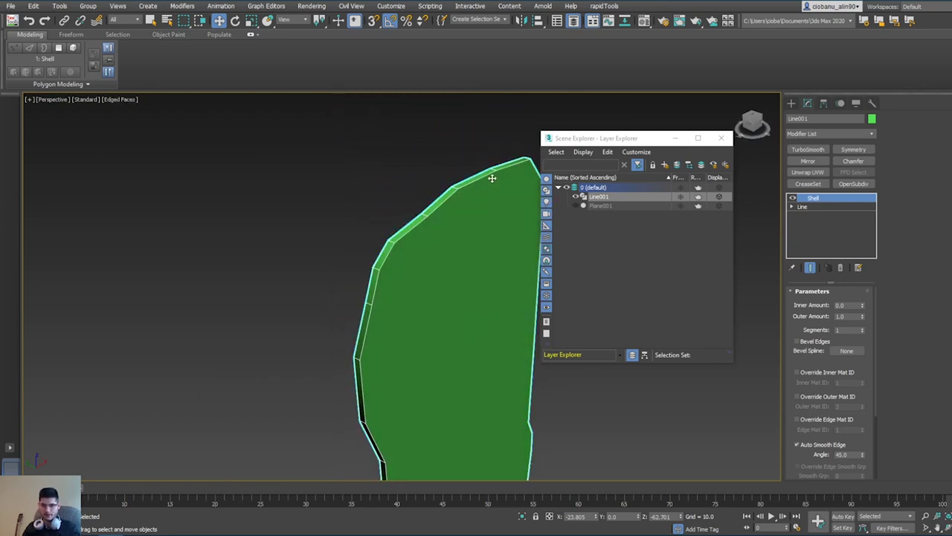
Step: Examine the thickness and edge segments around the upper end of the shelled handle from several angles
alt+middle_drag(483, 262, 441, 255)
alt+middle_drag(455, 295, 403, 278)
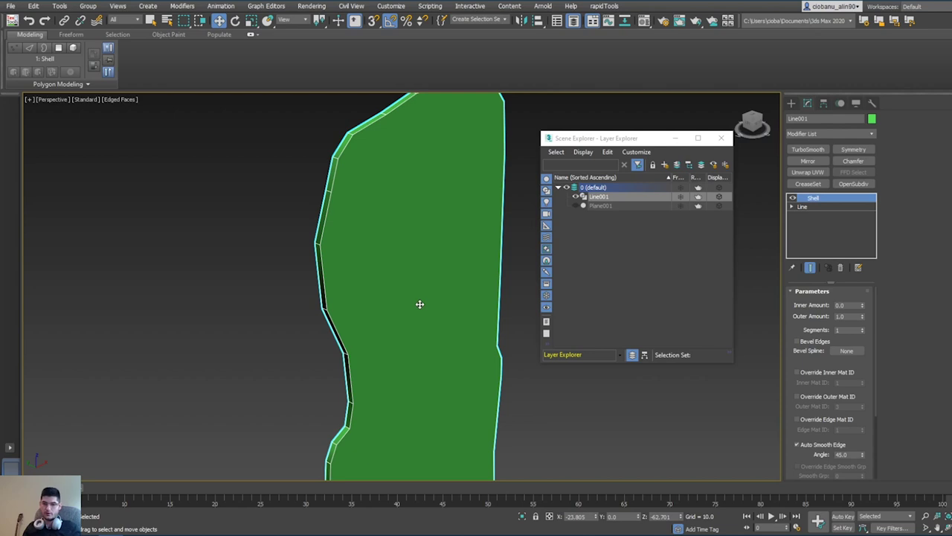
drag(420, 303, 421, 331)
middle_drag(381, 281, 401, 333)
alt+middle_drag(401, 333, 395, 291)
alt+middle_drag(342, 341, 306, 271)
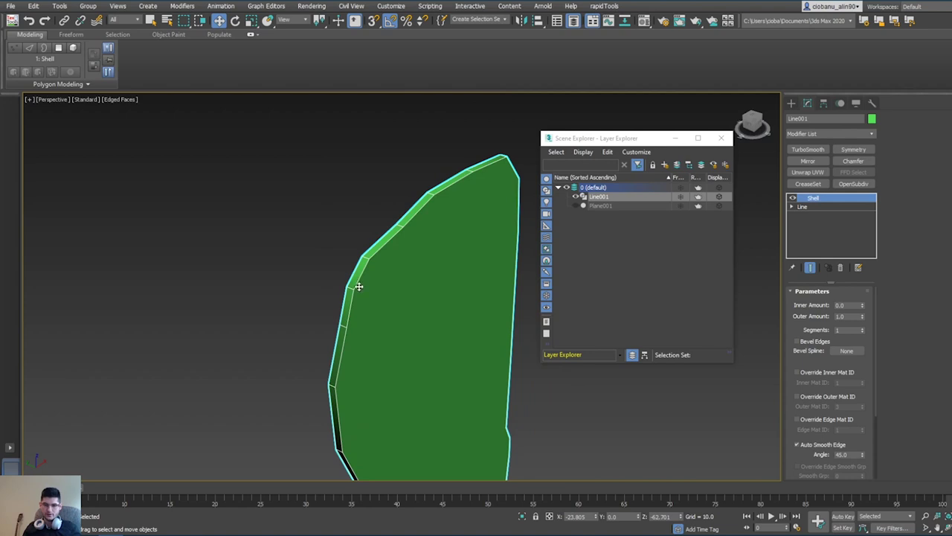
alt+middle_drag(359, 286, 367, 287)
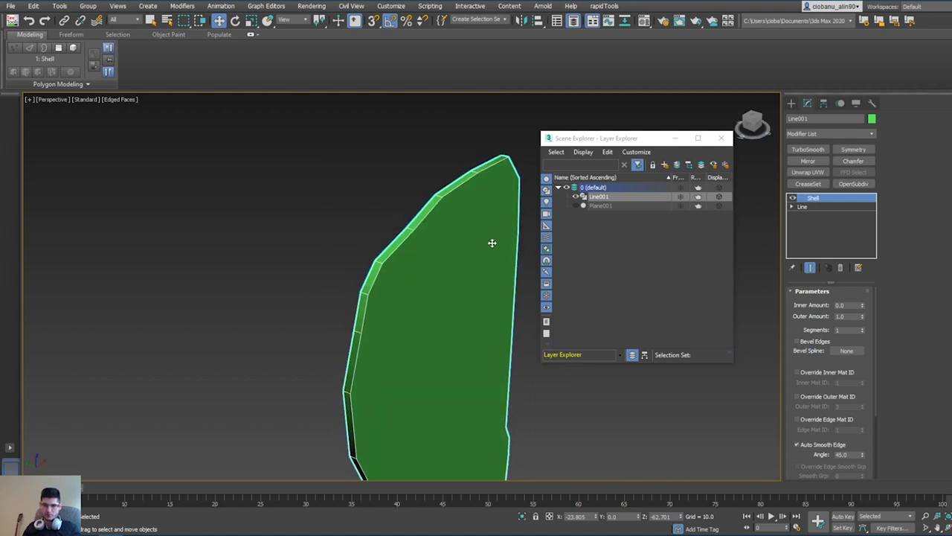
alt+middle_drag(492, 242, 370, 307)
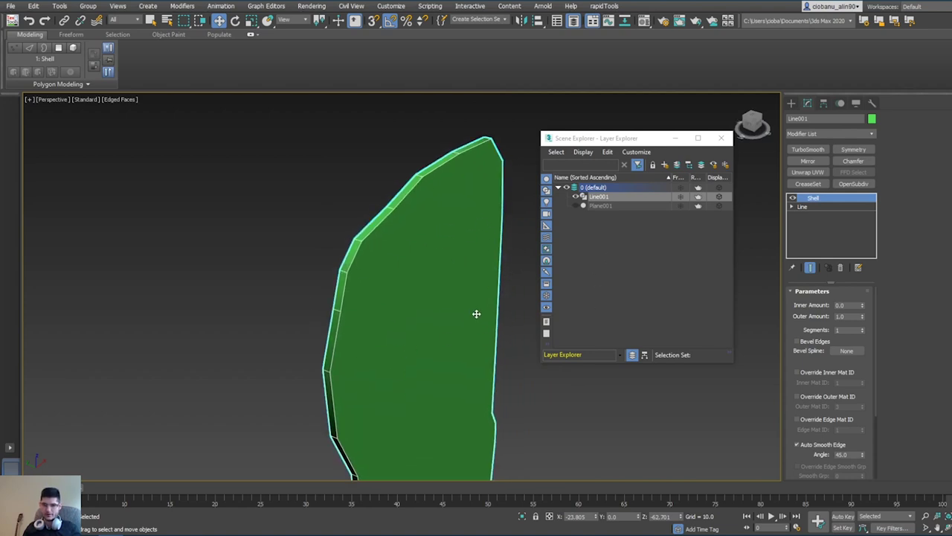
alt+middle_drag(378, 383, 347, 235)
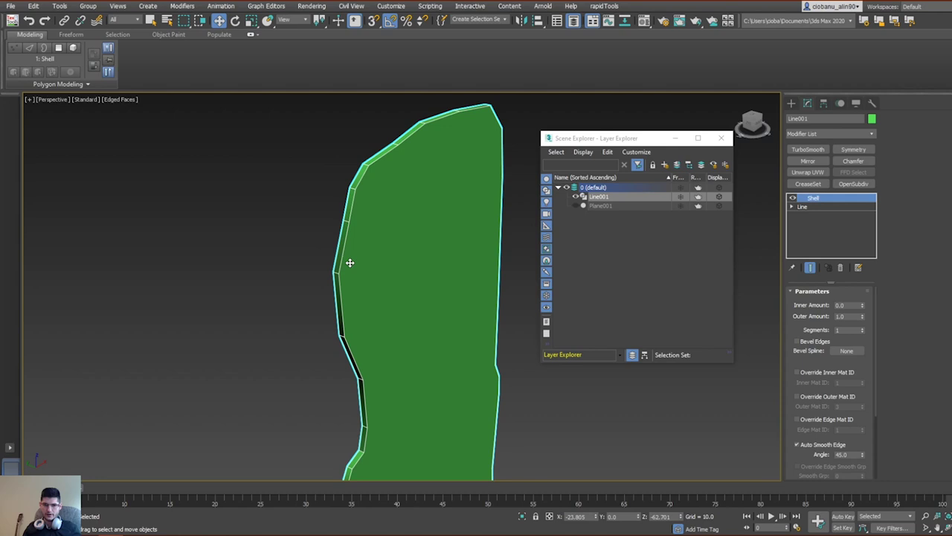
scroll(349, 262, up, 3)
alt+middle_drag(354, 267, 423, 293)
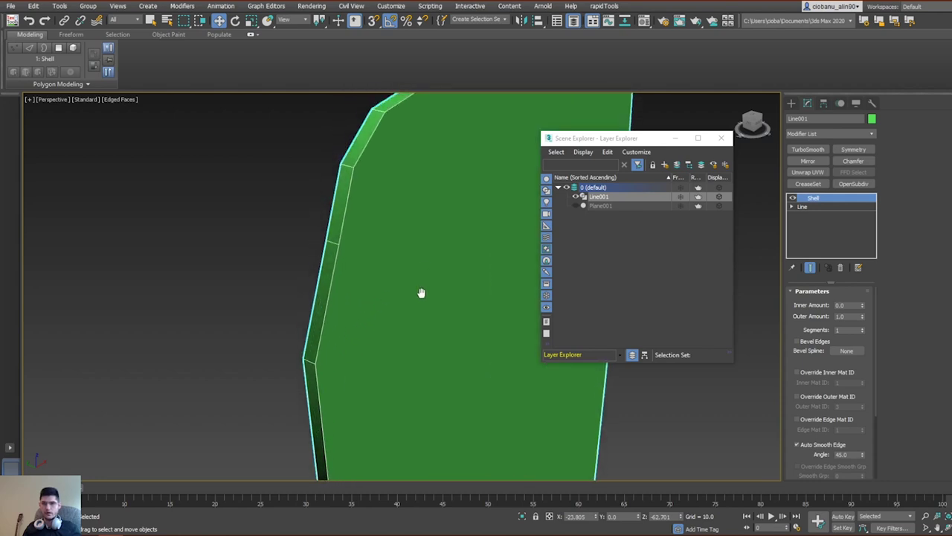
Step: Add an Edit Poly modifier above the Shell on the handle and bring its upper end back to a near-frontal view
click(811, 133)
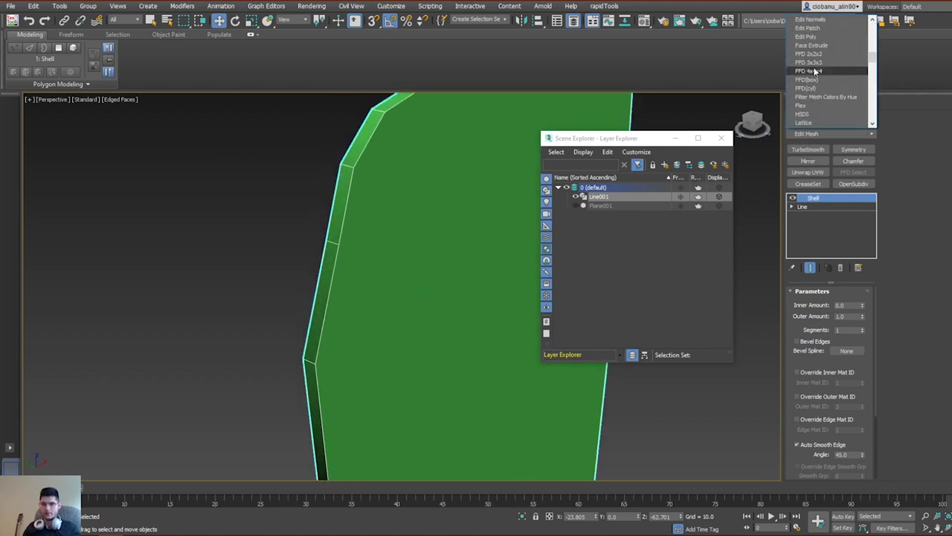
click(811, 36)
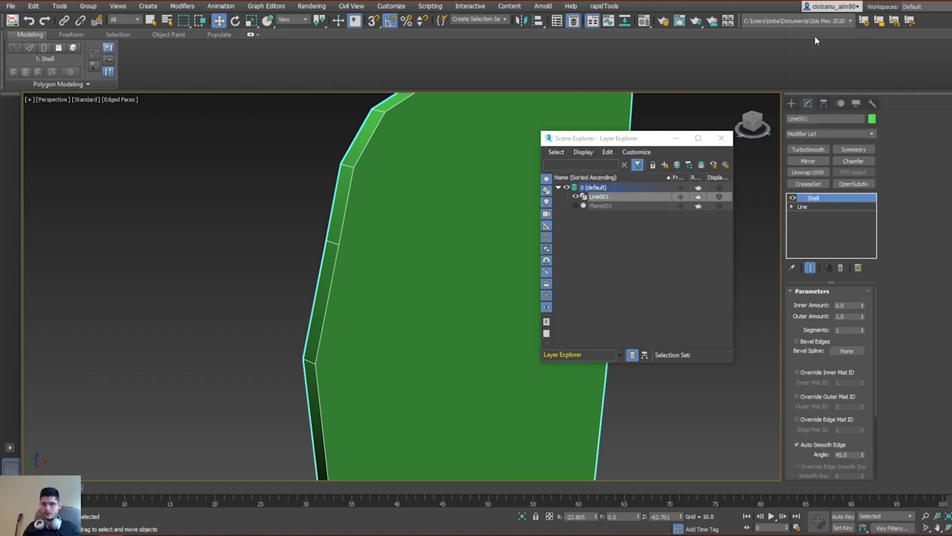
alt+middle_drag(408, 294, 675, 253)
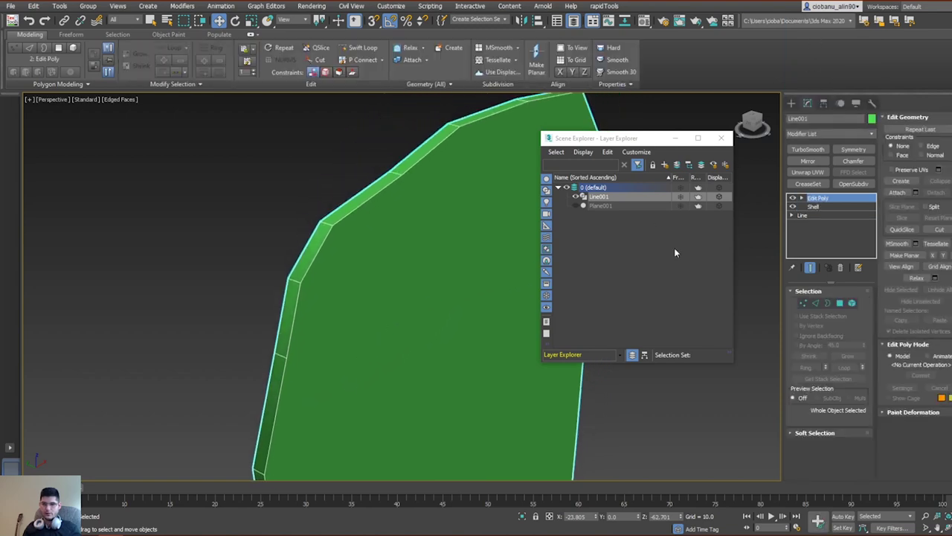
middle_drag(444, 295, 391, 281)
scroll(399, 282, down, 3)
key(shift+z)
key(shift+z)
key(shift+z)
key(shift+z)
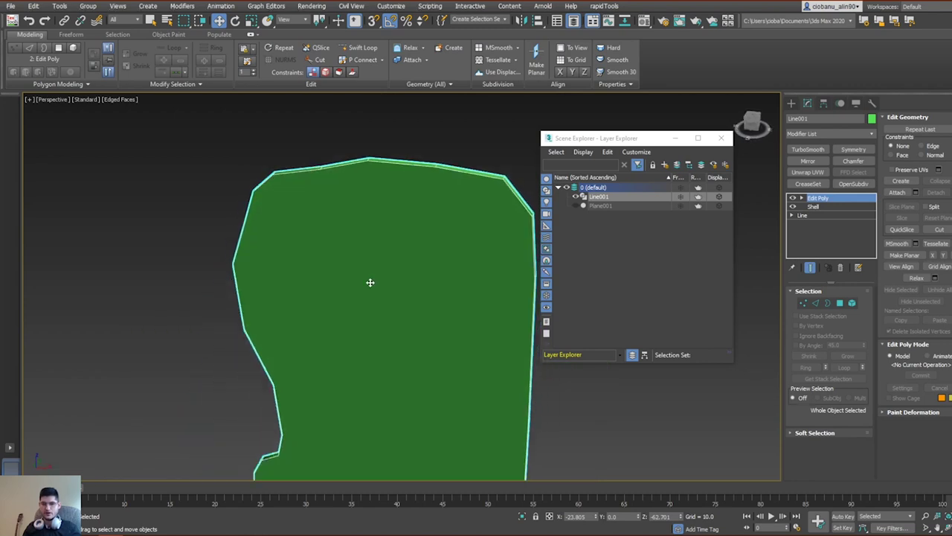
Step: Close the floating Layer Explorer and revert the last few view changes around the handle's upper end
click(721, 138)
key(shift+z)
key(shift+z)
key(shift+z)
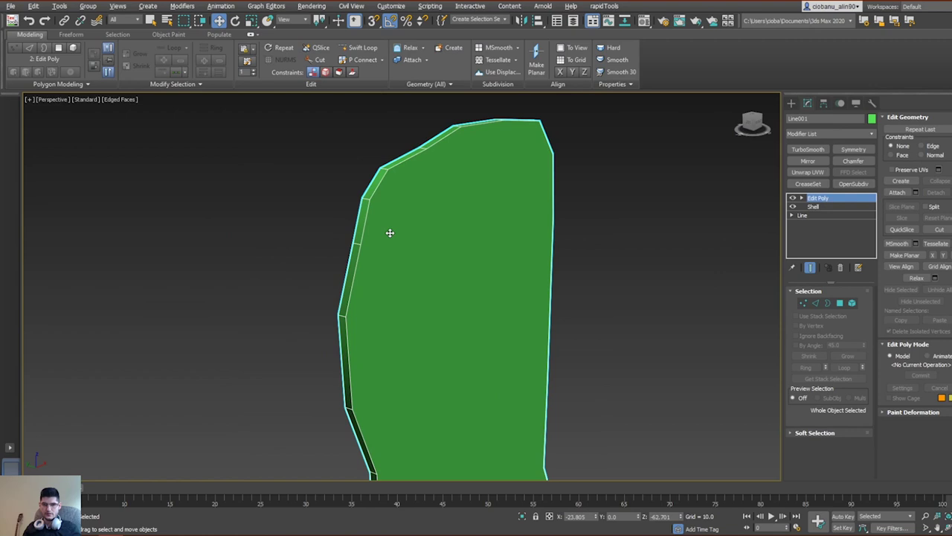
Step: At vertex level of Edit Poly, cut an edge across the handle's top from the upper-left contour vertex to the right shoulder corner
key(1)
scroll(495, 225, up, 3)
middle_drag(494, 225, 502, 334)
scroll(502, 335, down, 3)
scroll(390, 361, up, 5)
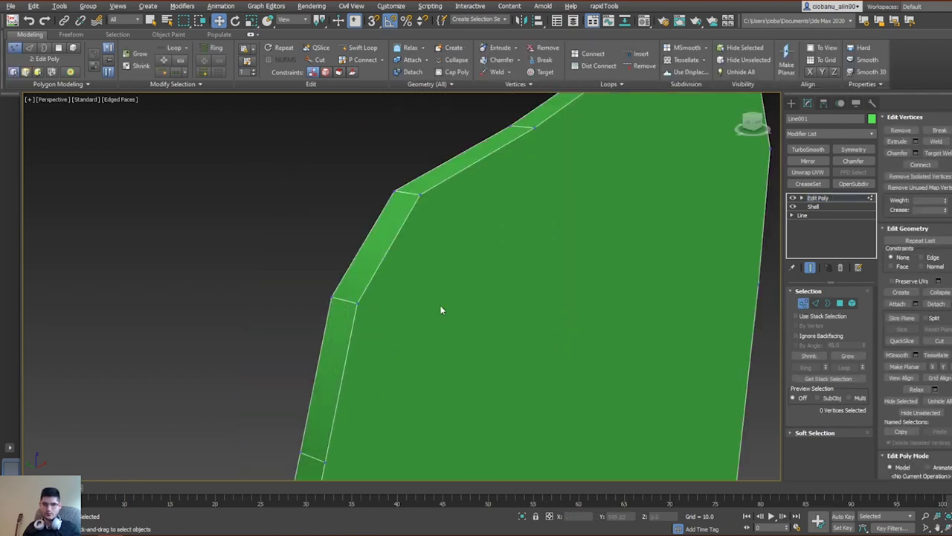
middle_drag(440, 310, 418, 322)
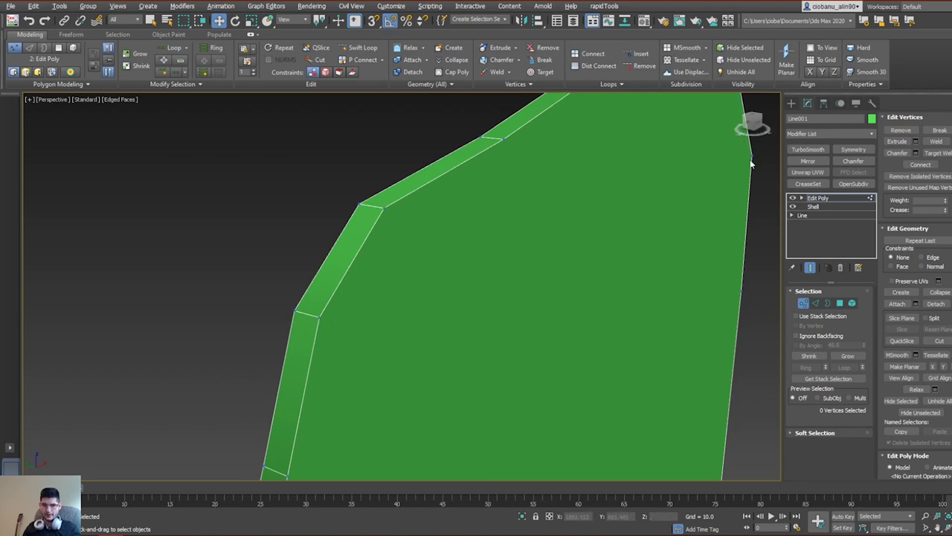
click(316, 59)
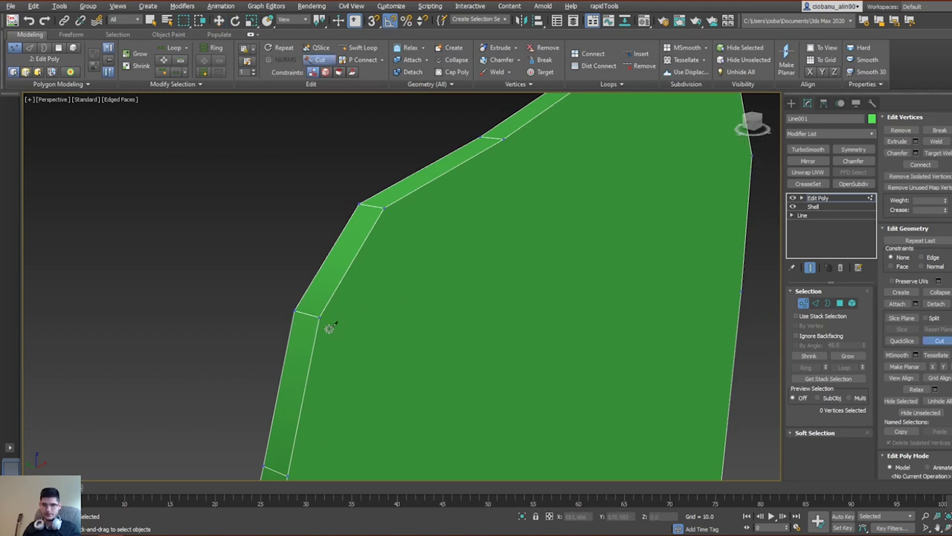
click(320, 315)
click(753, 156)
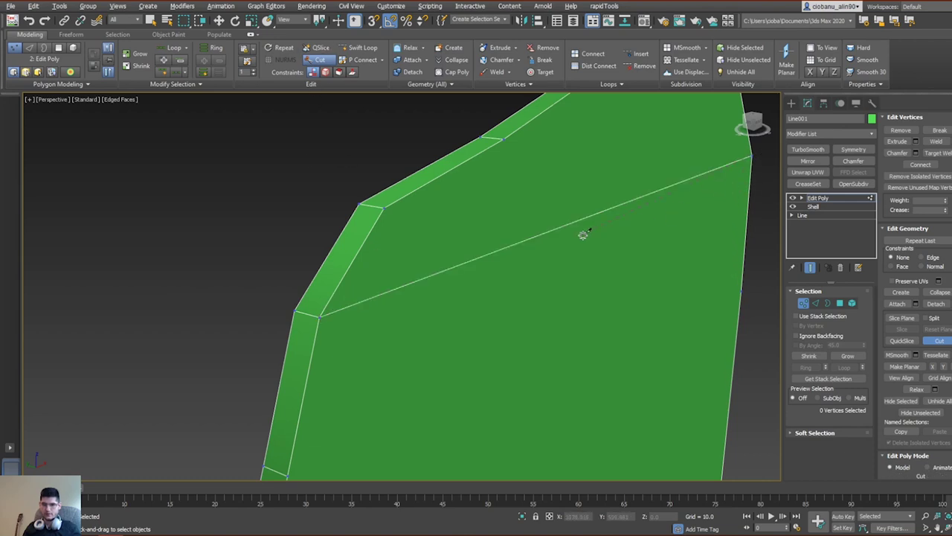
Step: Cut a second edge below the first, from the next right-side vertex to the widest left-side vertex of the head
alt+middle_drag(583, 234, 468, 426)
scroll(571, 294, up, 4)
scroll(569, 238, down, 2)
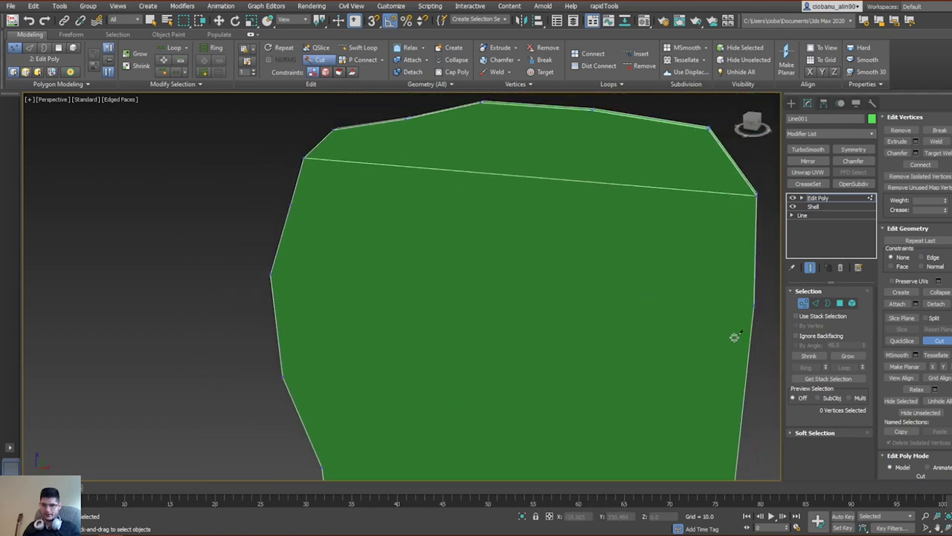
alt+middle_drag(715, 309, 710, 309)
click(753, 305)
click(297, 260)
alt+middle_drag(563, 291, 535, 290)
right_click(738, 280)
Step: In the Front view, cut a third edge from the next lower left contour vertex straight across to the right side
alt+middle_drag(671, 311, 538, 286)
scroll(758, 294, down, 5)
scroll(587, 273, up, 5)
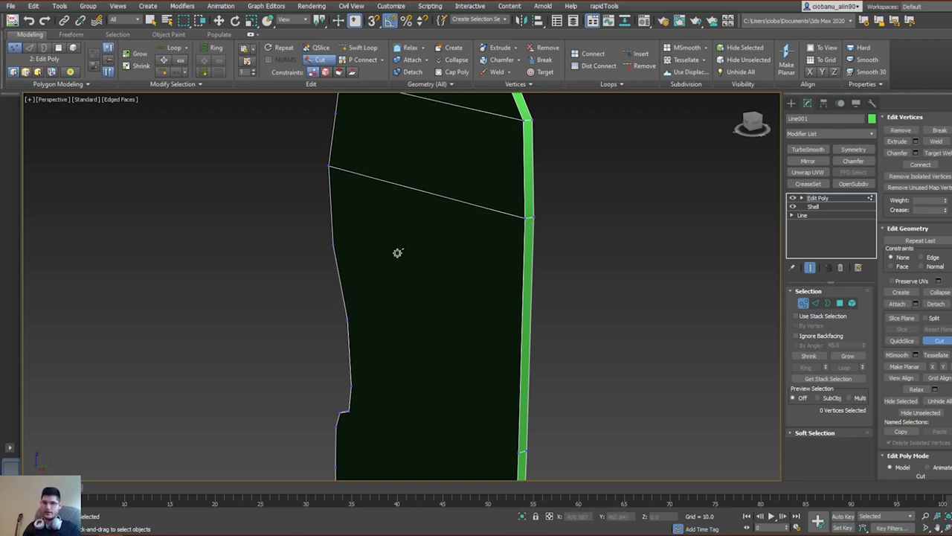
click(332, 244)
key(f)
scroll(438, 268, down, 5)
middle_drag(438, 269, 410, 170)
scroll(408, 130, up, 8)
middle_drag(357, 138, 429, 208)
scroll(417, 193, up, 4)
scroll(439, 202, up, 2)
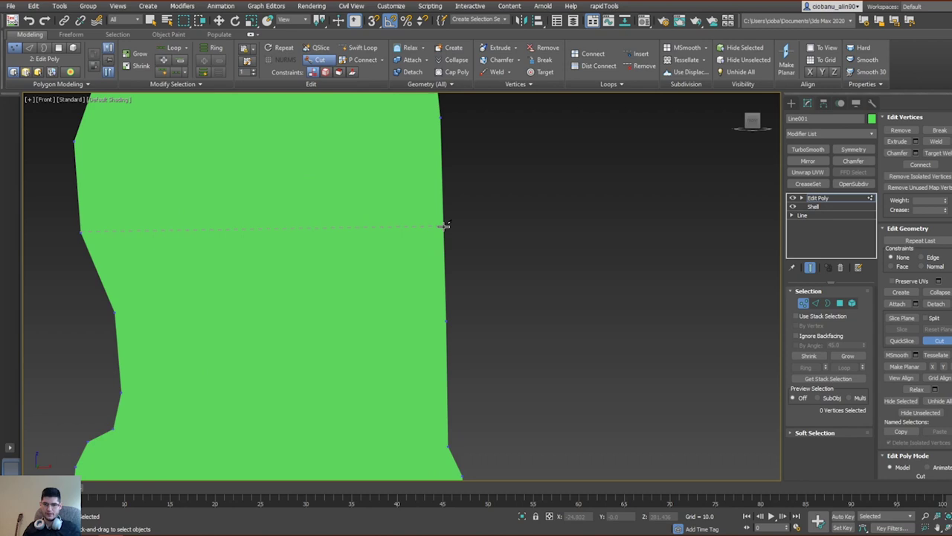
click(444, 226)
Step: Try the third cut again from vertices on both sides of the handle, and display edged faces
alt+middle_drag(346, 234, 366, 243)
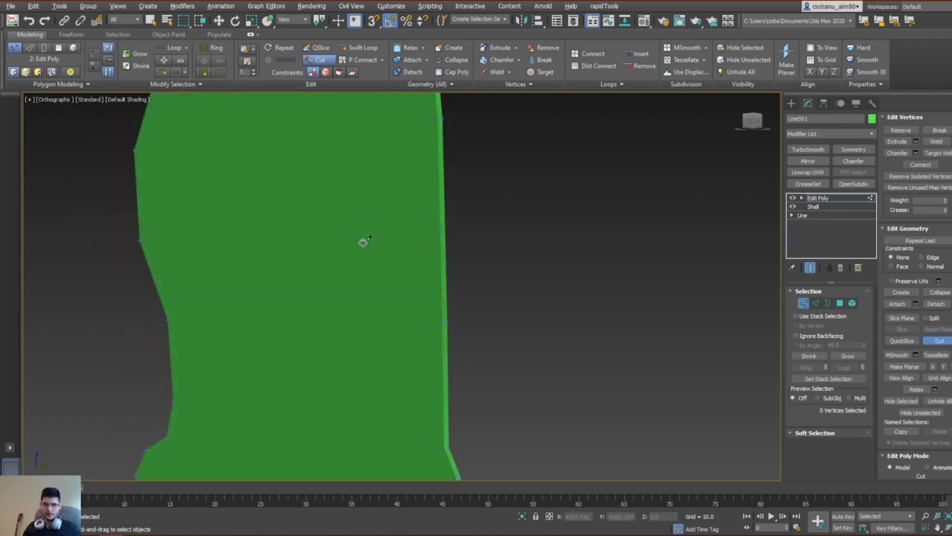
click(439, 234)
alt+middle_drag(230, 233, 388, 236)
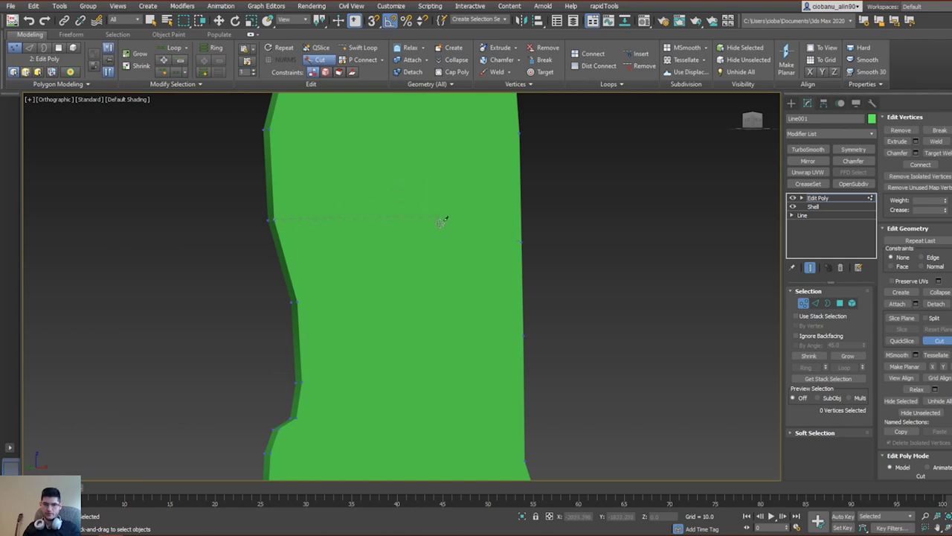
scroll(289, 184, up, 3)
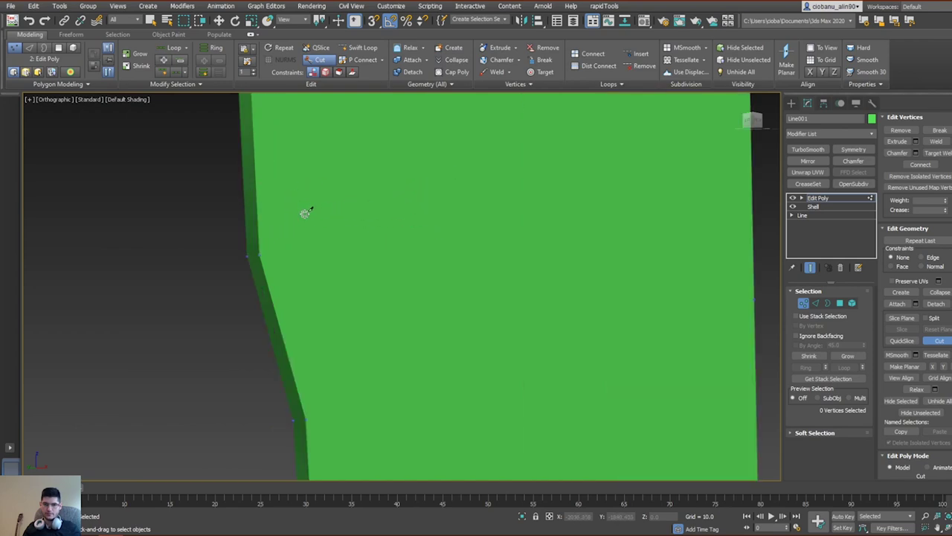
click(258, 255)
alt+middle_drag(597, 276, 516, 276)
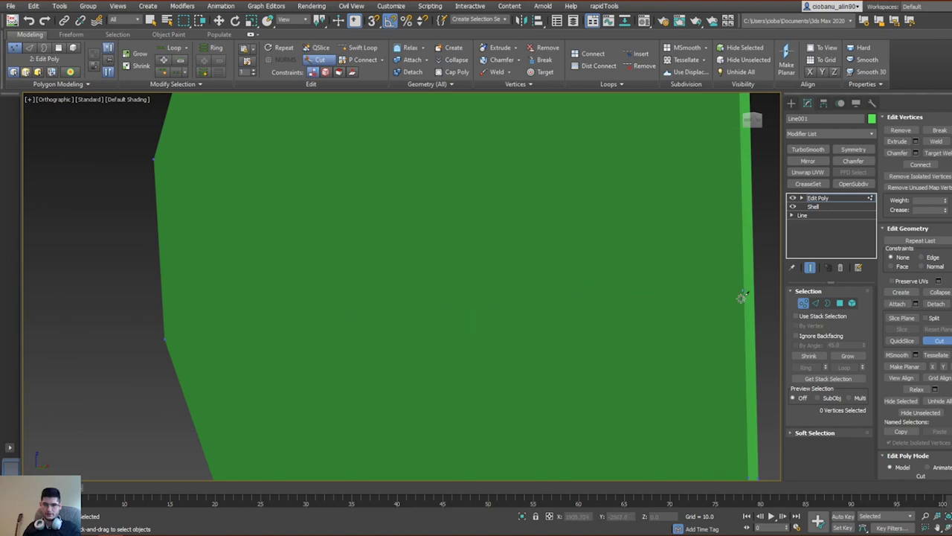
alt+middle_drag(584, 293, 459, 315)
key(F4)
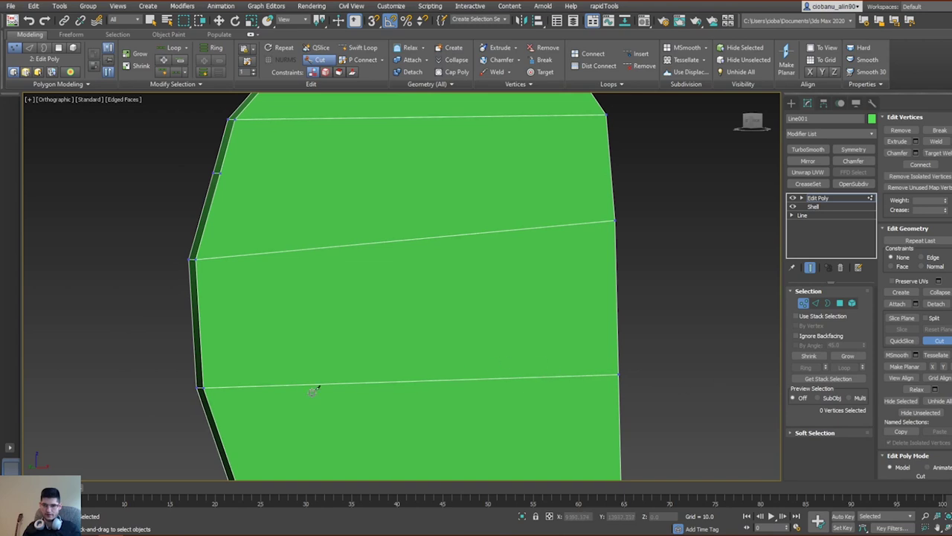
Step: Cut an edge between the first two cuts, from the uncut left contour vertex to the right side
alt+middle_drag(240, 195, 144, 253)
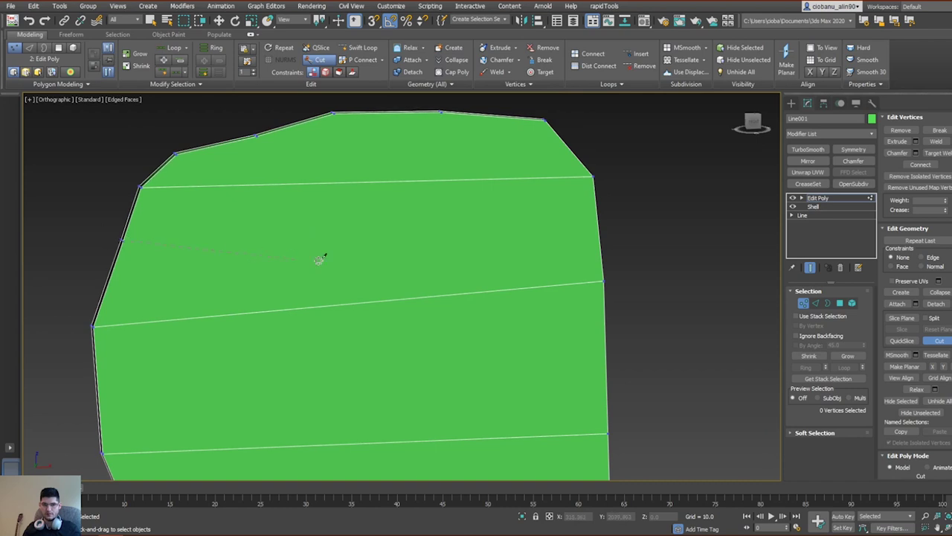
click(599, 223)
alt+middle_drag(558, 307, 489, 296)
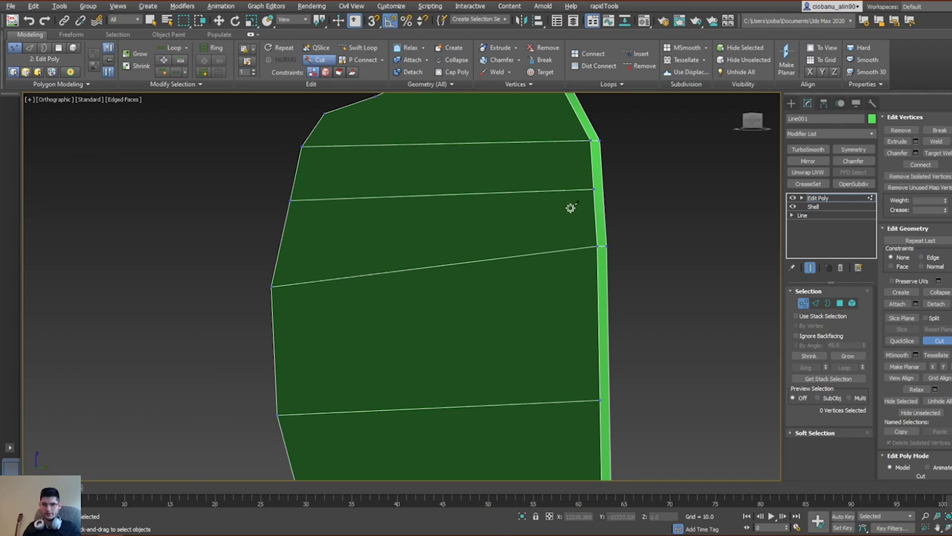
alt+middle_drag(570, 208, 583, 265)
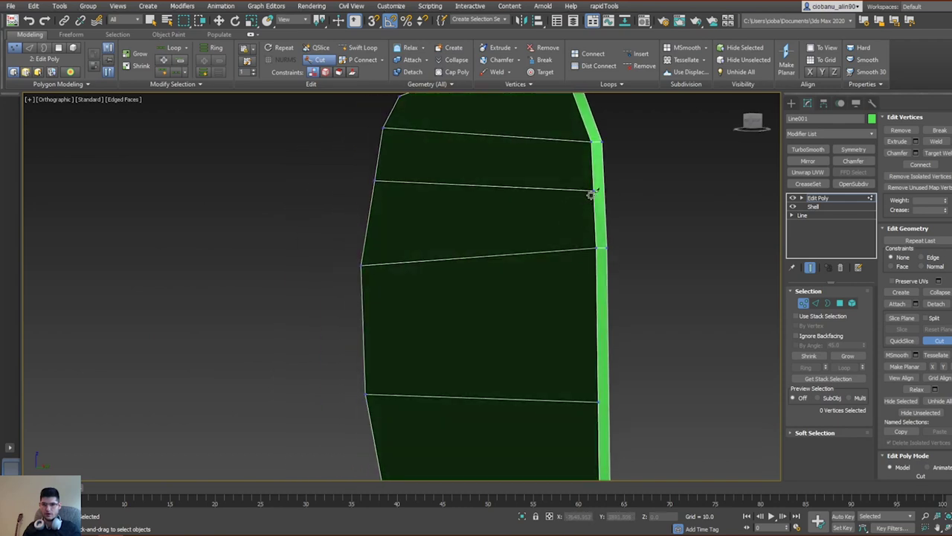
Step: Cut an edge below the head, from the left vertex where the outline narrows to the matching right-side vertex
middle_drag(487, 249, 548, 206)
middle_drag(543, 335, 545, 271)
alt+middle_drag(544, 270, 444, 245)
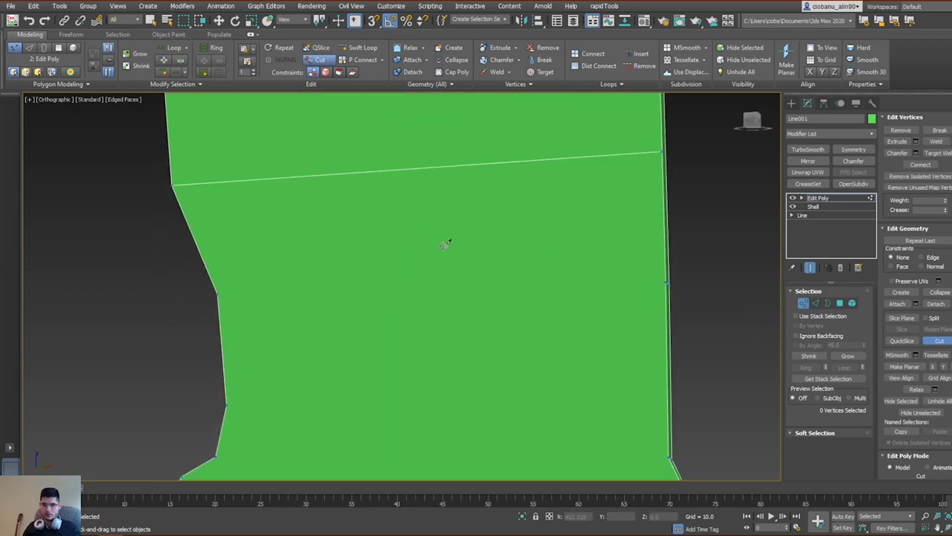
click(218, 293)
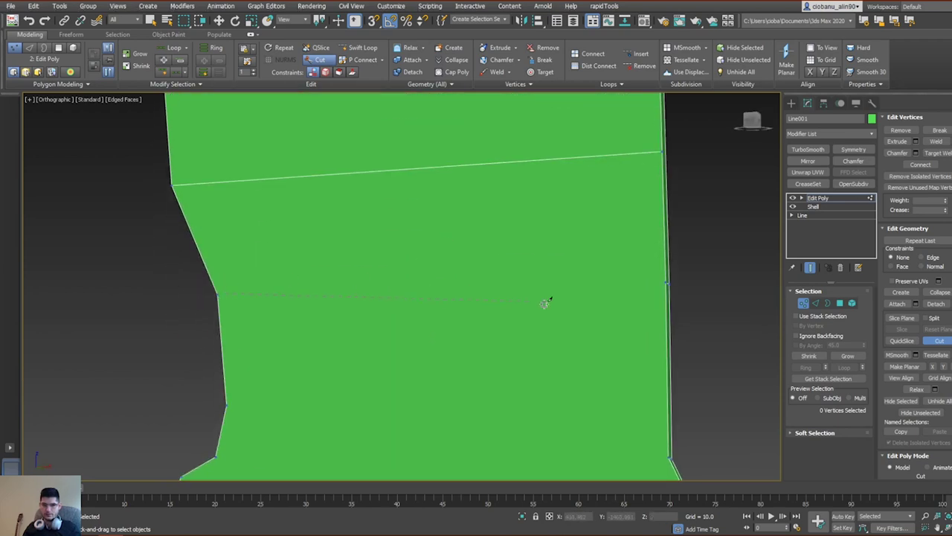
click(666, 280)
Step: Cut an edge from the right-side corner where the outline flares out to the left vertex just above the notch
alt+middle_drag(584, 345, 557, 336)
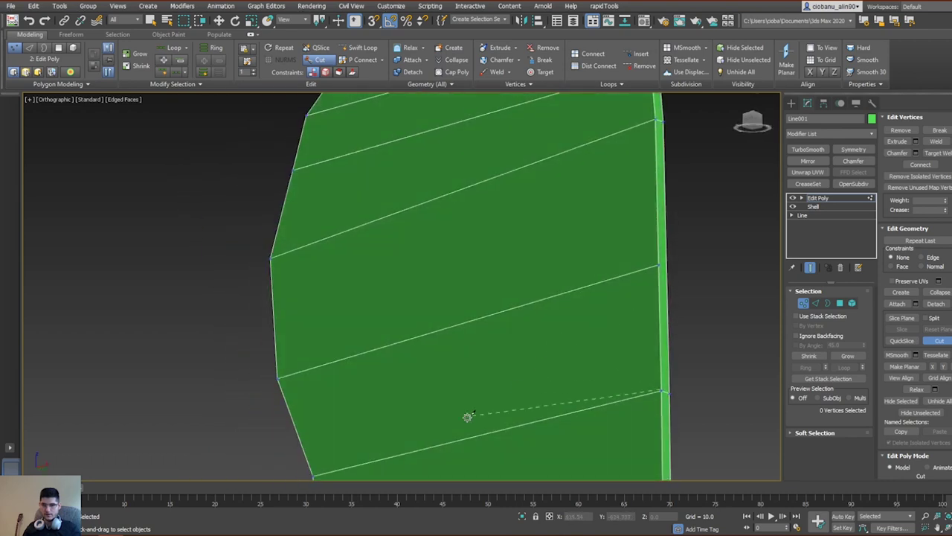
middle_drag(468, 416, 504, 285)
alt+middle_drag(520, 362, 631, 295)
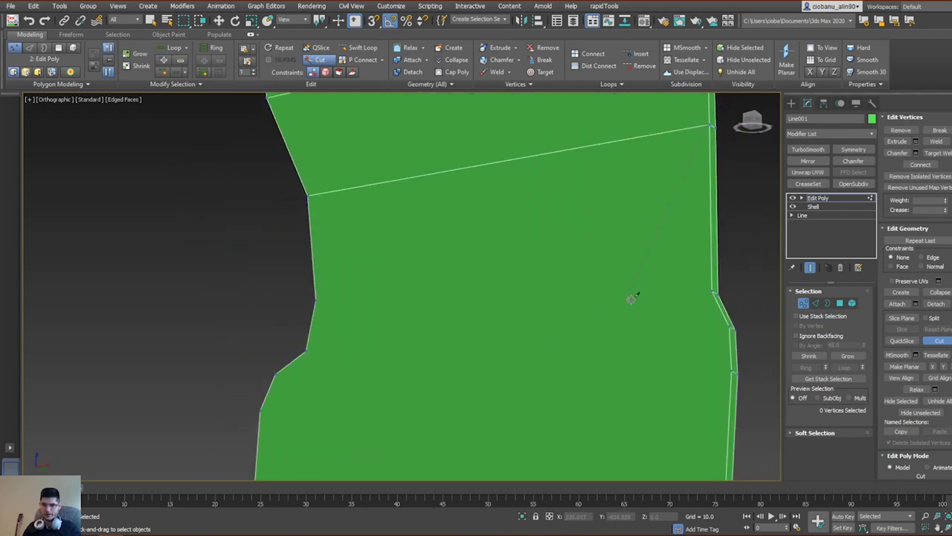
click(710, 291)
click(316, 299)
Step: Cut an edge from the left notch vertex to the lower corner of the right-side flare and inspect its end
middle_drag(344, 424, 342, 362)
click(298, 287)
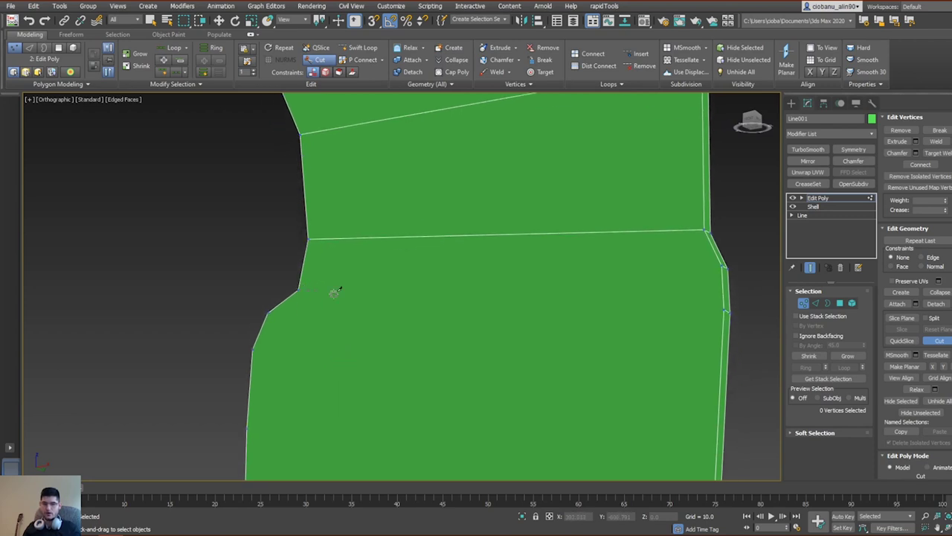
click(719, 265)
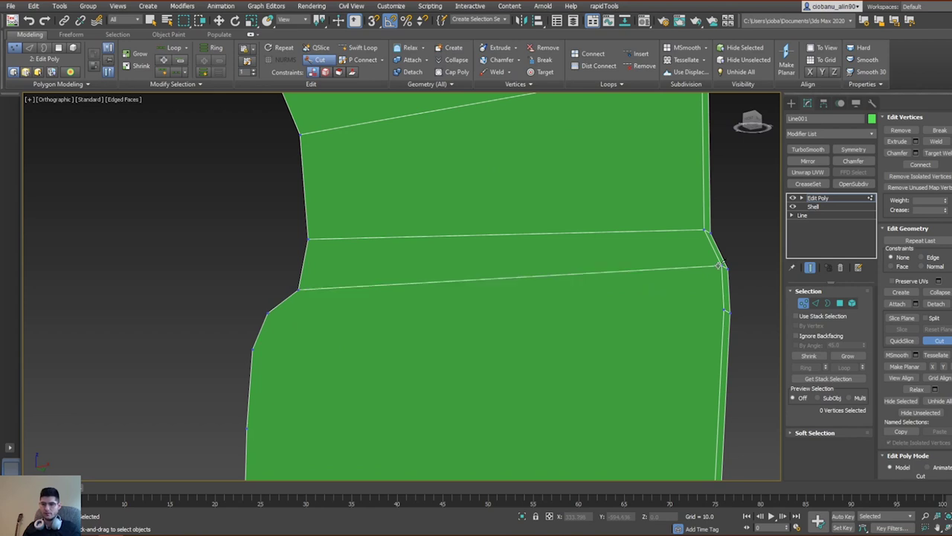
scroll(706, 266, up, 2)
alt+middle_drag(747, 280, 737, 269)
alt+middle_drag(689, 291, 610, 313)
scroll(699, 292, down, 4)
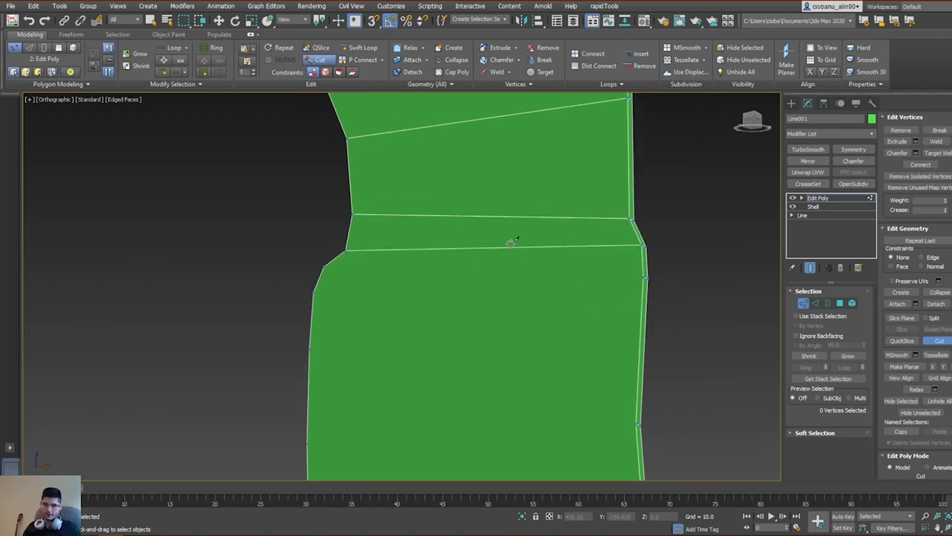
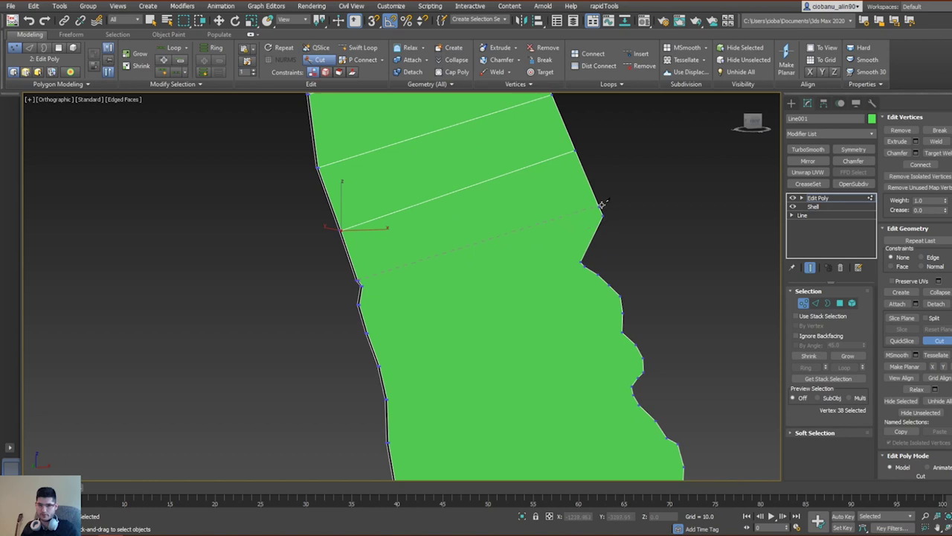
Step: Cut three edges across the grip's lower section, ending at and just above the right outer corner and at the inner corner below
click(601, 214)
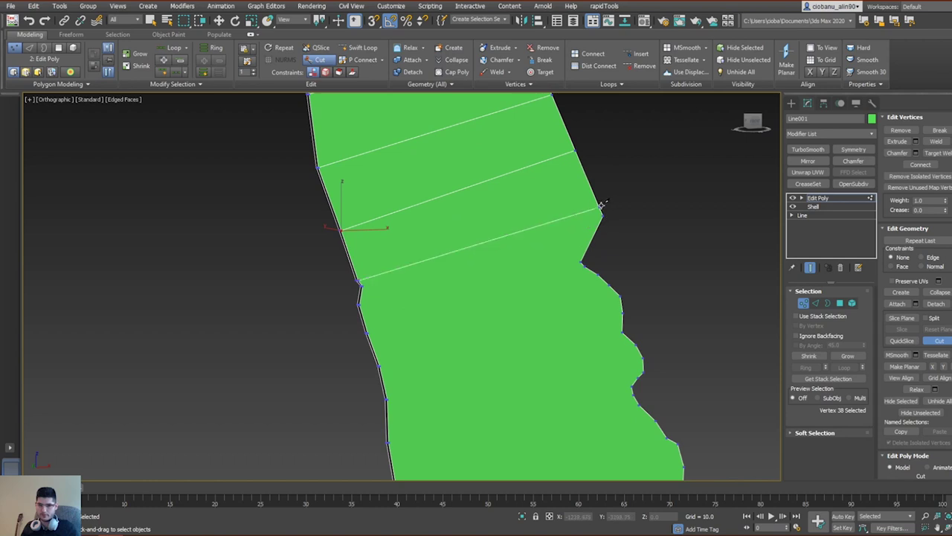
click(361, 282)
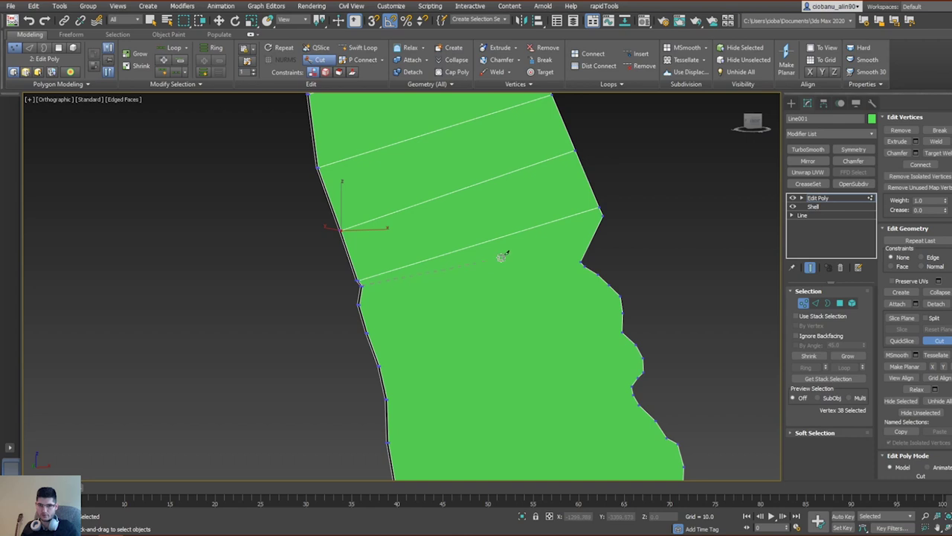
click(603, 215)
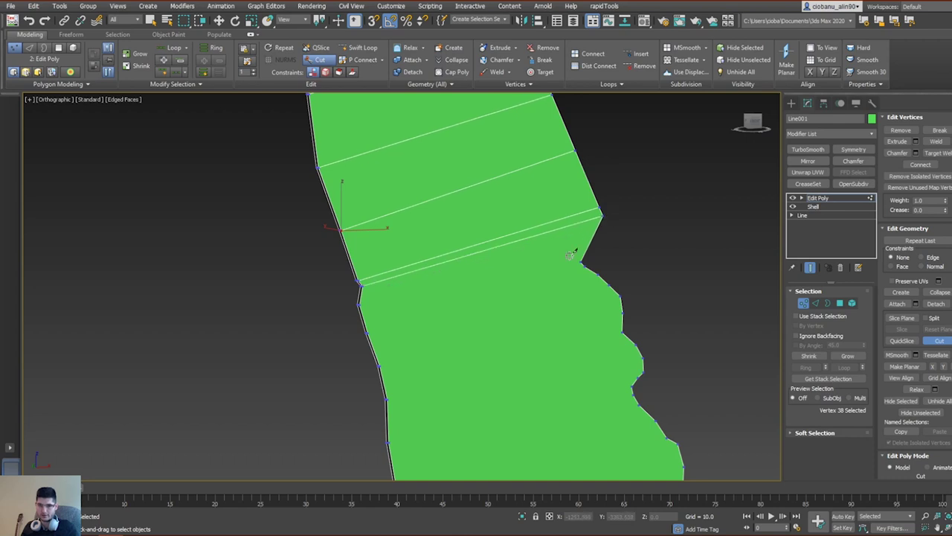
click(361, 301)
click(579, 261)
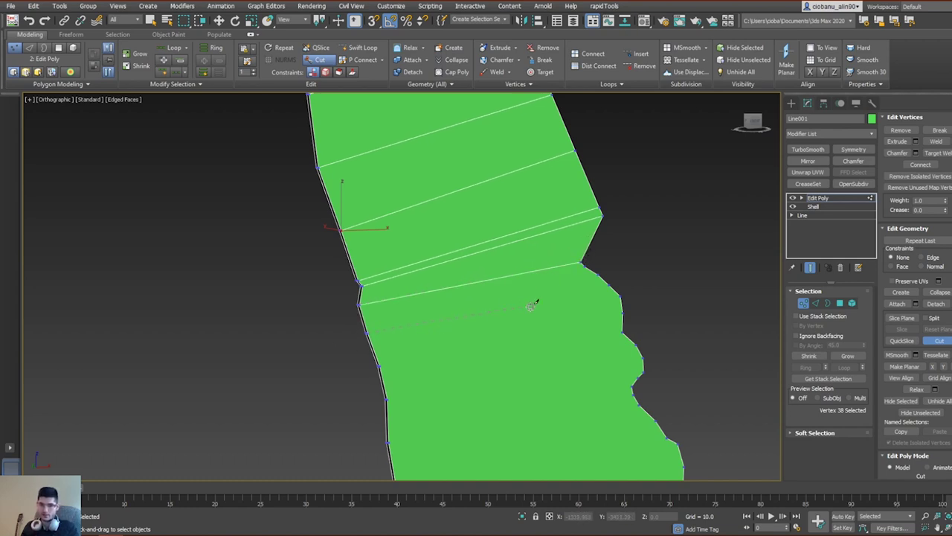
Step: Cut three fanned edges from successive left vertices to the right contour between the inner corner and the first bulge
click(583, 266)
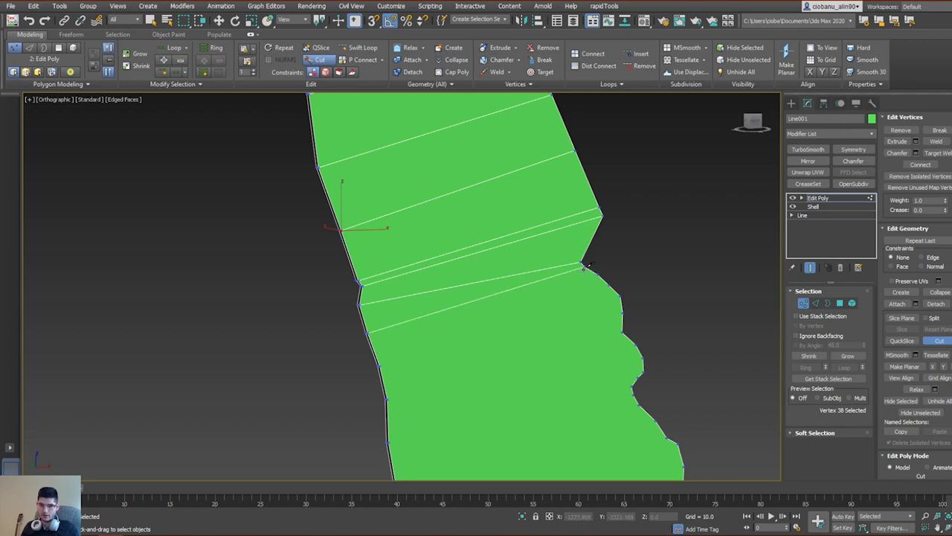
click(380, 365)
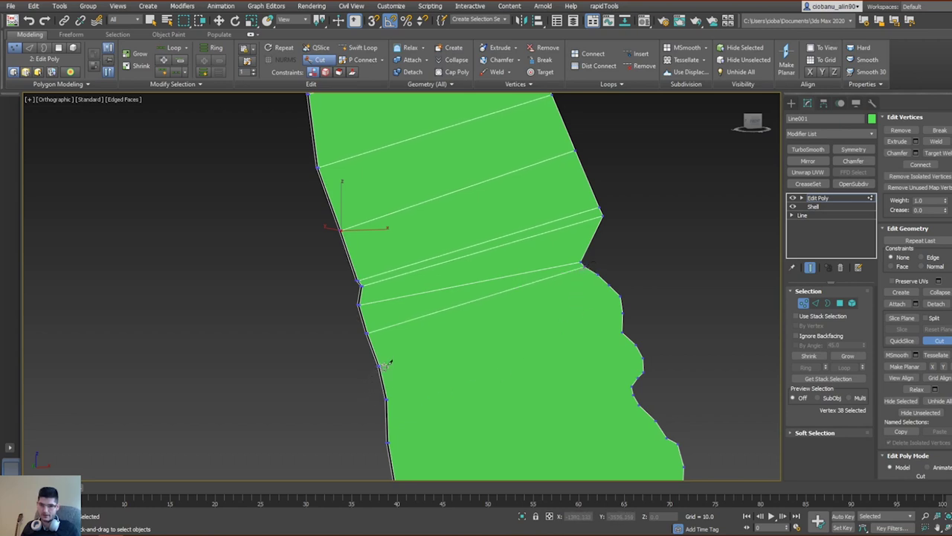
click(598, 276)
middle_drag(482, 391, 468, 334)
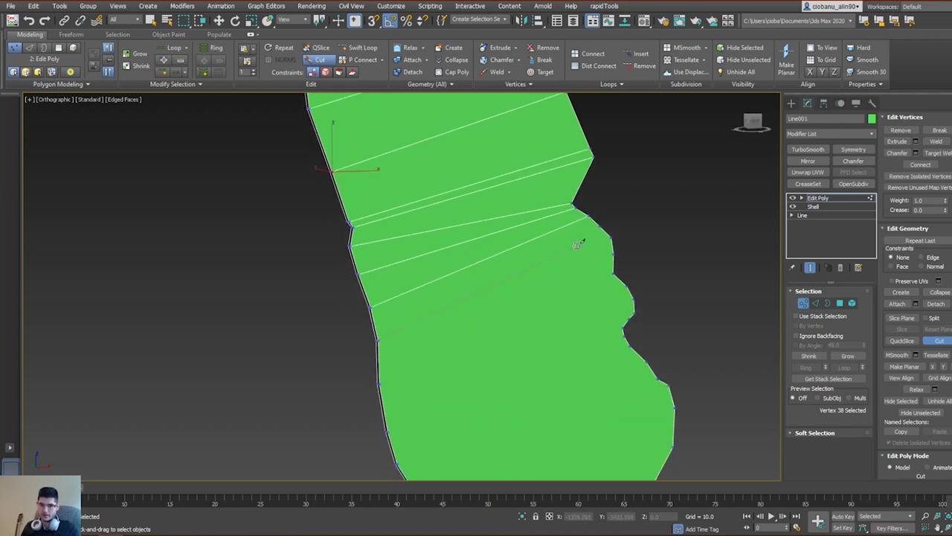
click(600, 227)
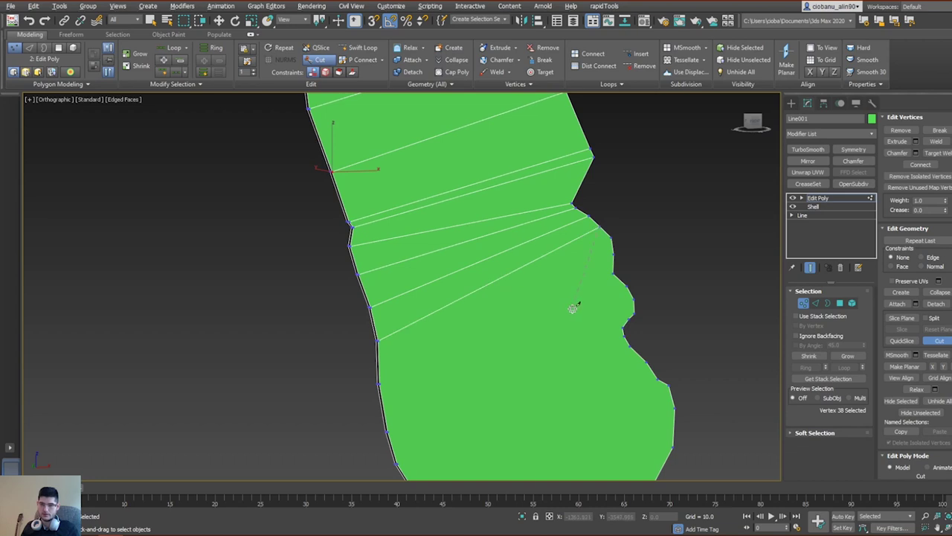
Step: Restart the Cut in a more frontal view and cut from the next lower left vertex to the first bulge's upper corner
alt+right_click(568, 305)
alt+middle_drag(394, 345, 375, 342)
right_click(661, 235)
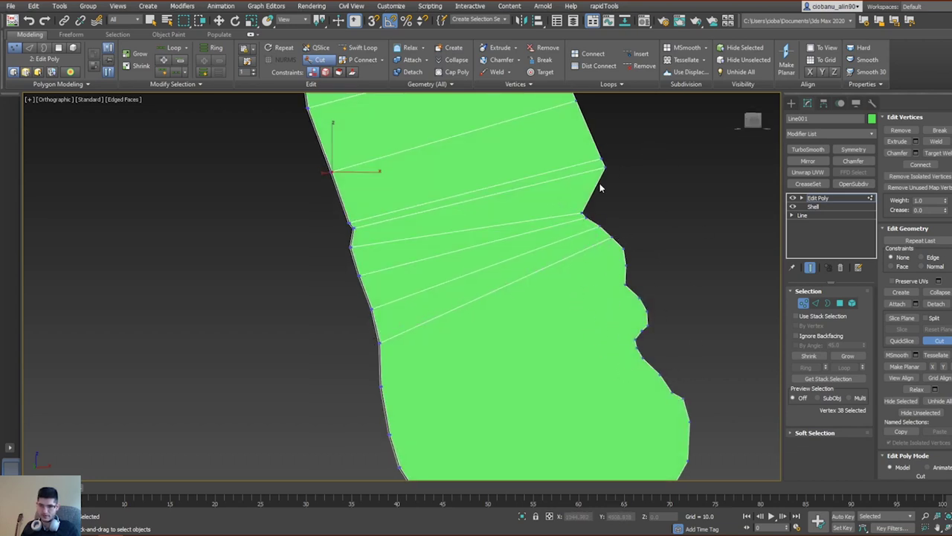
middle_drag(506, 356, 488, 272)
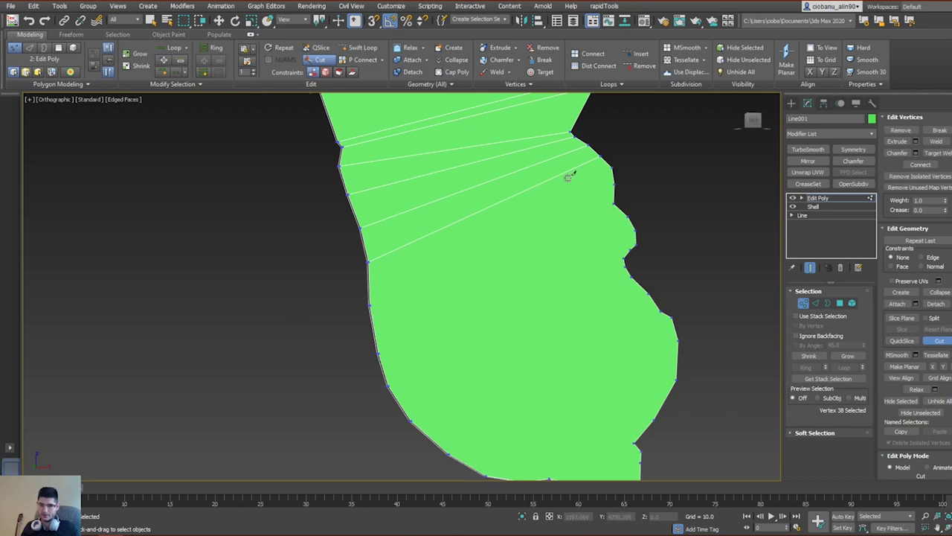
click(369, 304)
click(609, 169)
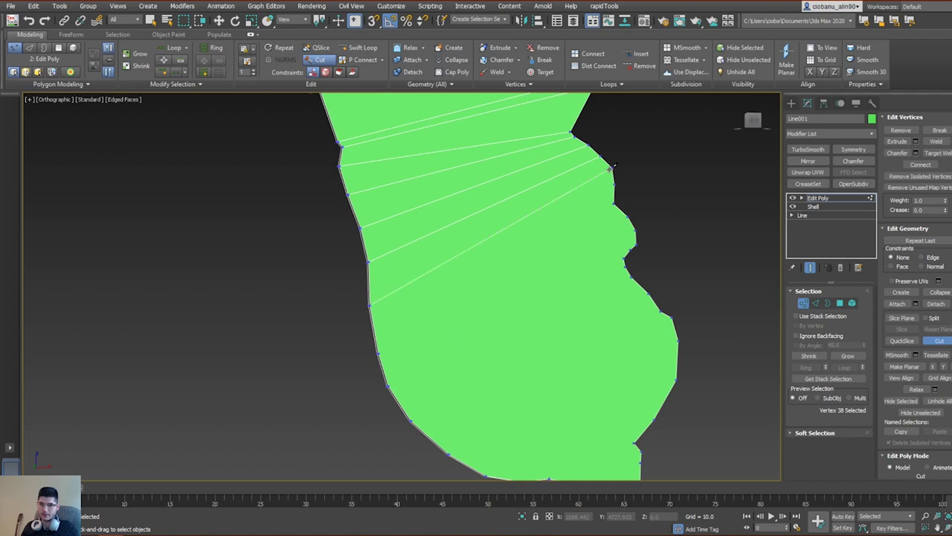
Step: Cut two edges from the left contour to the middle and lower vertices of the first bulge on the right contour
click(375, 326)
click(614, 182)
click(380, 350)
click(614, 202)
middle_drag(596, 308, 572, 283)
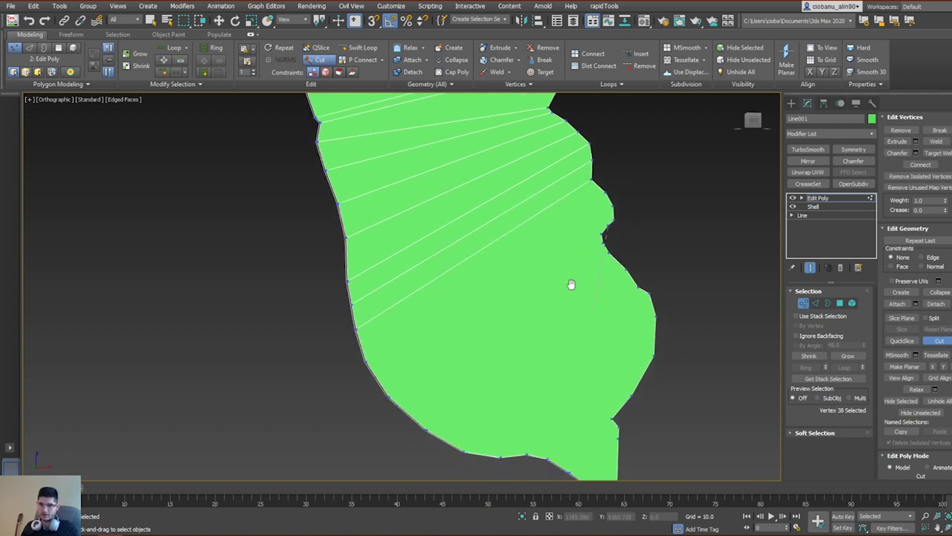
Step: Cut two edges from the next left contour points to the upper two vertices of the right contour's second bulge
click(360, 338)
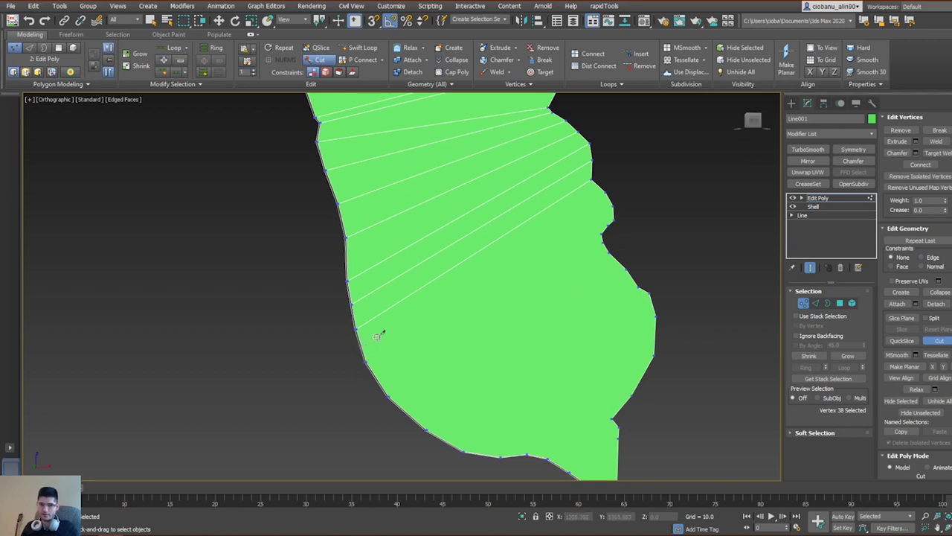
click(608, 190)
scroll(624, 210, up, 4)
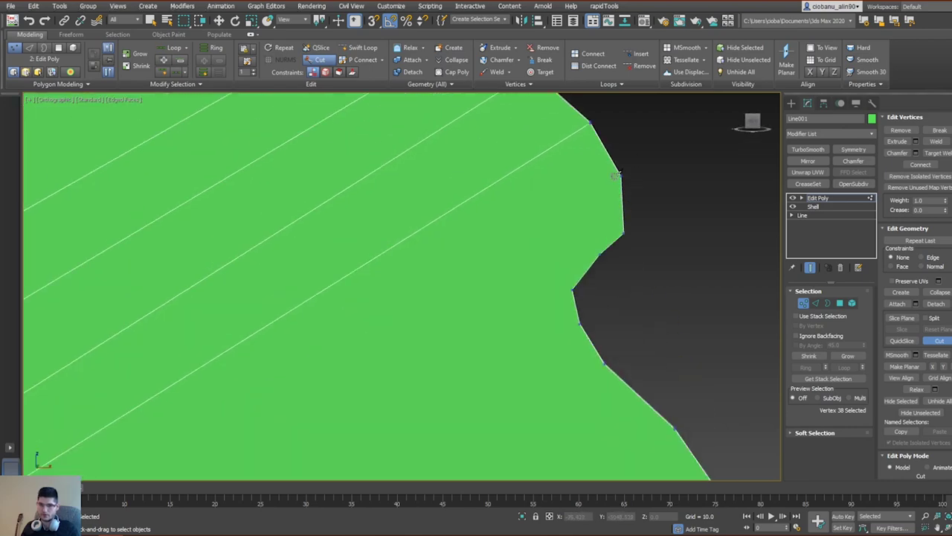
scroll(617, 223, down, 1)
alt+middle_drag(594, 233, 588, 236)
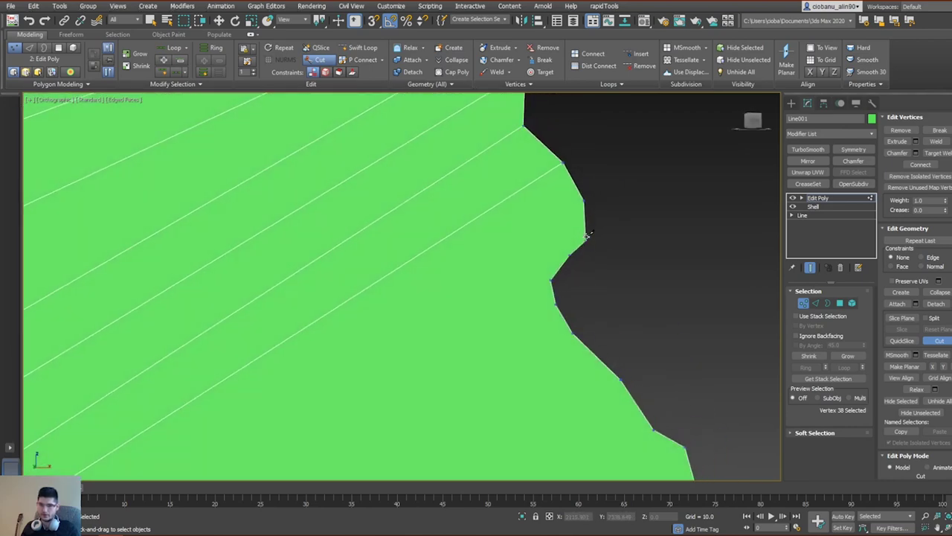
scroll(580, 250, down, 2)
middle_drag(552, 270, 632, 207)
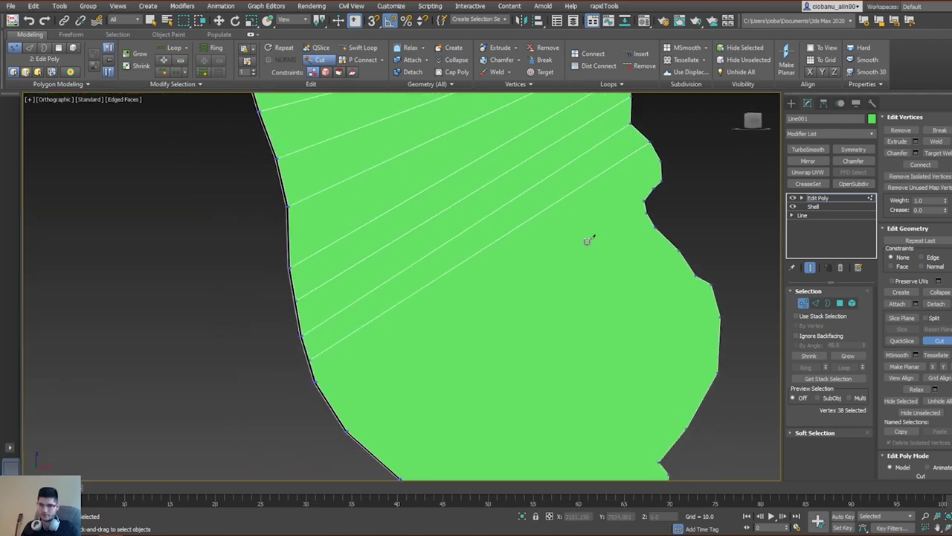
click(315, 380)
click(658, 158)
Step: Cut an edge between the inner corner below the second bulge and the next lower vertex on the left contour
middle_drag(648, 254, 618, 256)
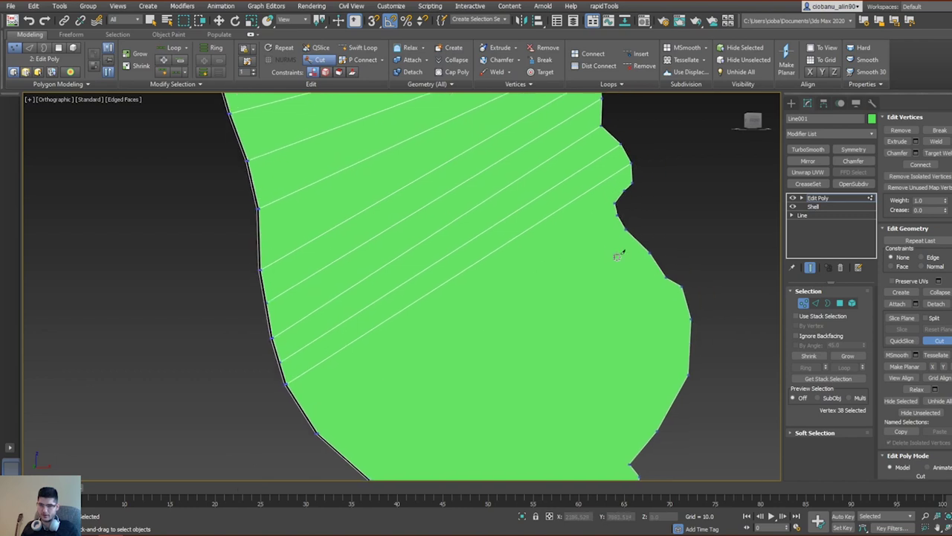
click(613, 201)
click(318, 432)
Step: In the Front view, cut an edge from partway along the next left segment to the vertex just below the right inner corner
middle_drag(620, 297, 587, 218)
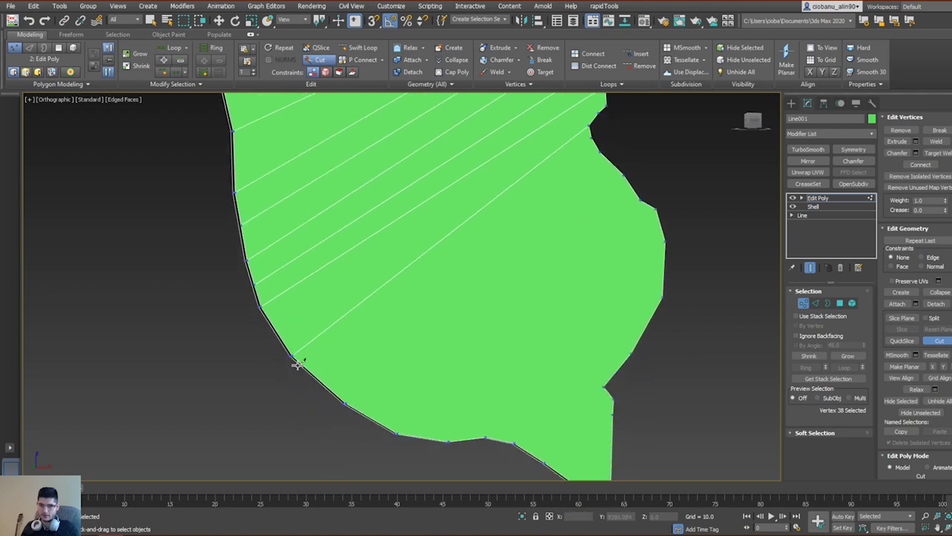
middle_drag(342, 341, 341, 362)
key(f)
key(z)
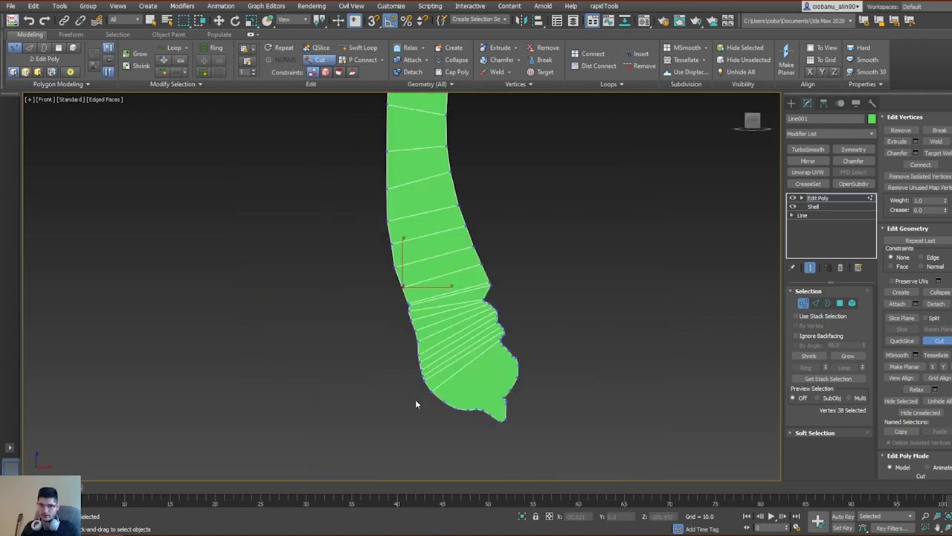
scroll(481, 381, up, 2)
scroll(479, 381, up, 3)
scroll(345, 365, up, 1)
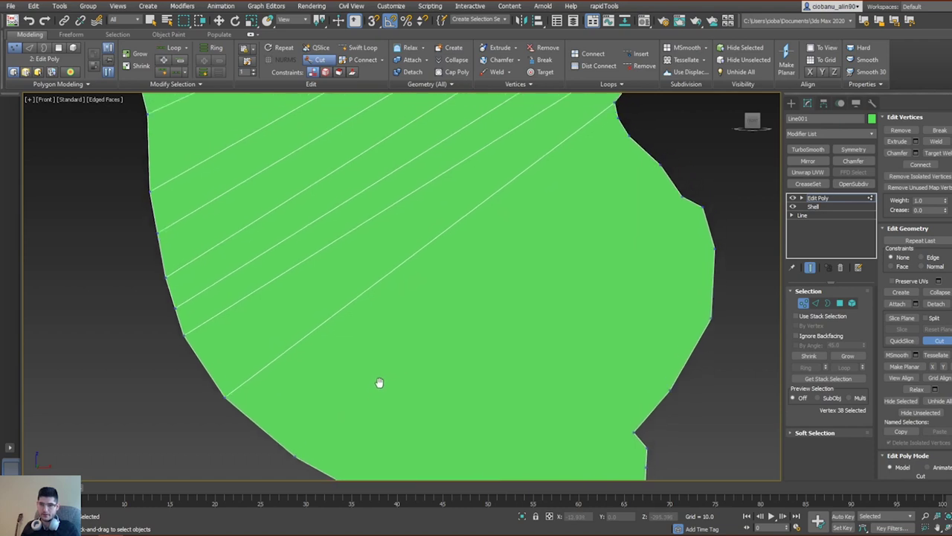
click(253, 410)
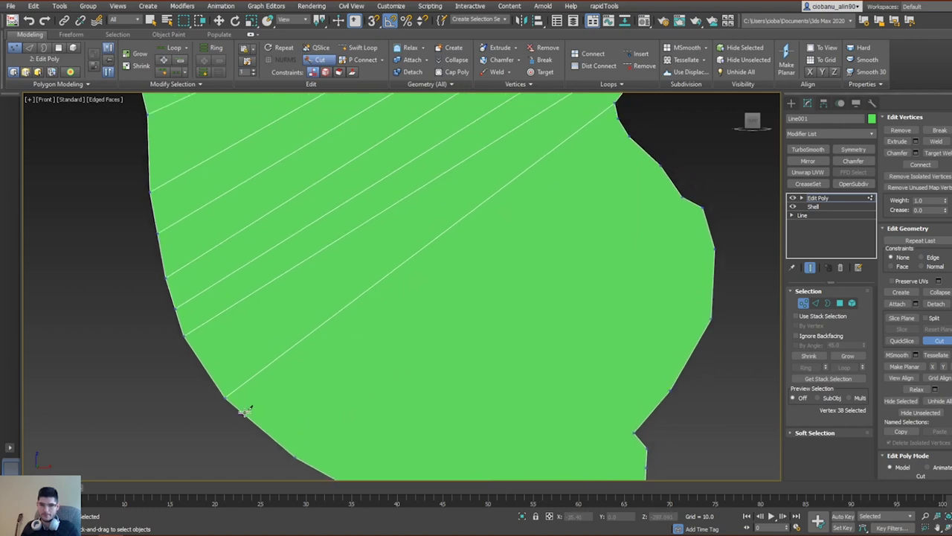
click(619, 117)
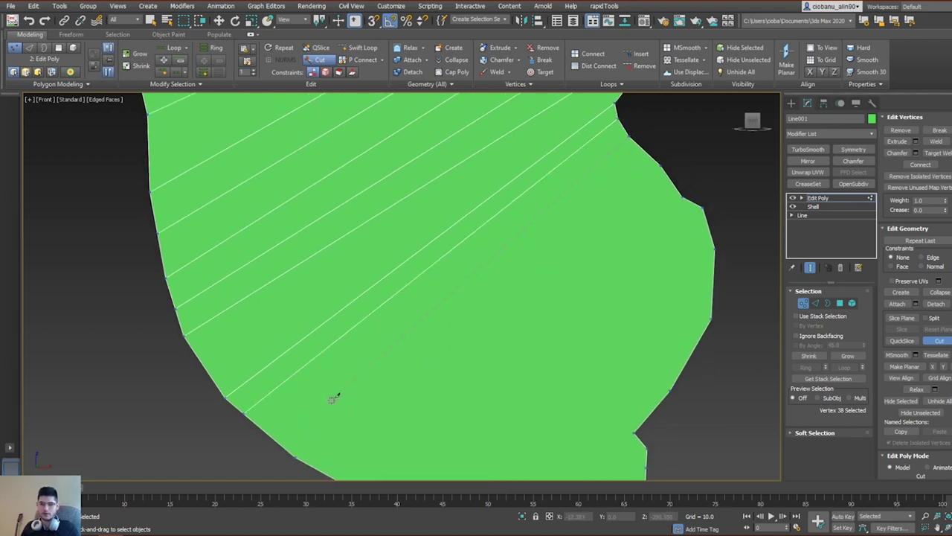
Step: Remove the contour vertex below the last cut's right end and cut an edge from the same lower-left segment to that corner
right_click(265, 429)
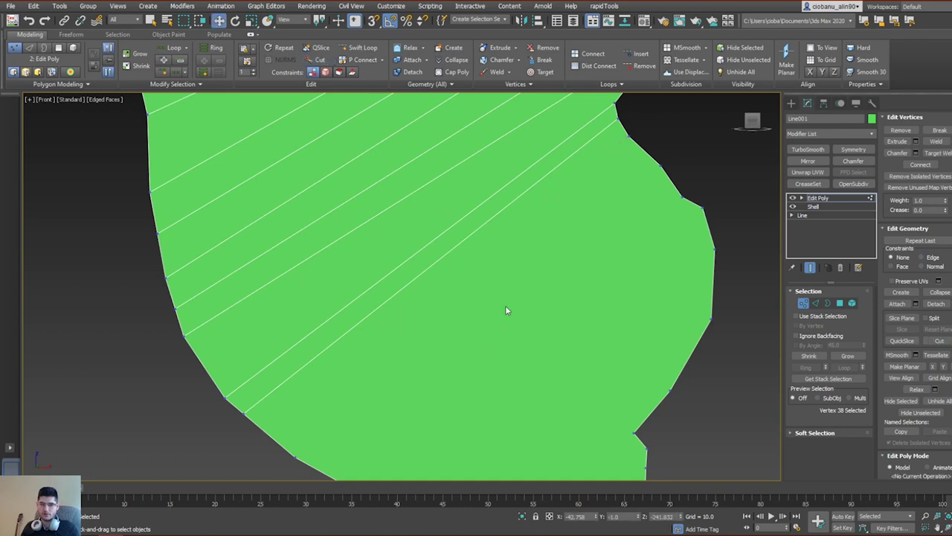
click(628, 136)
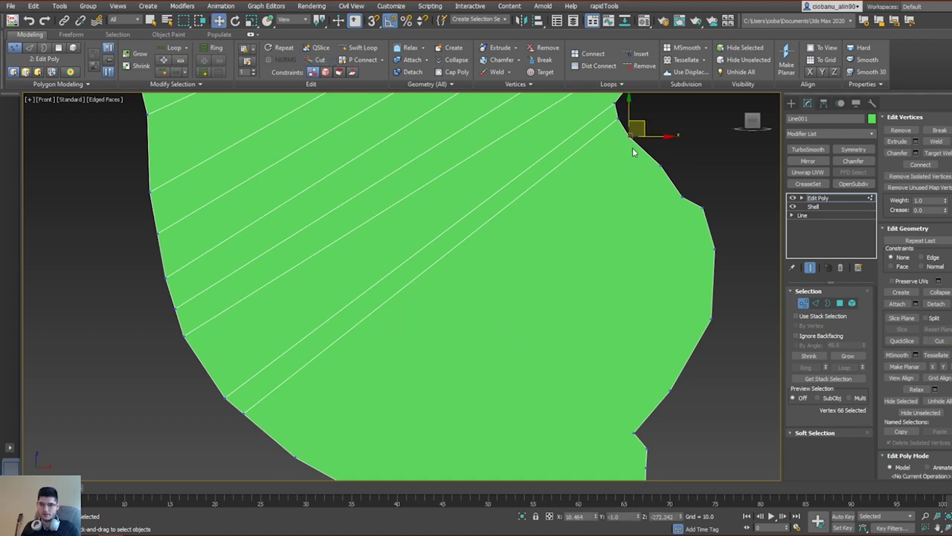
key(BackSpace)
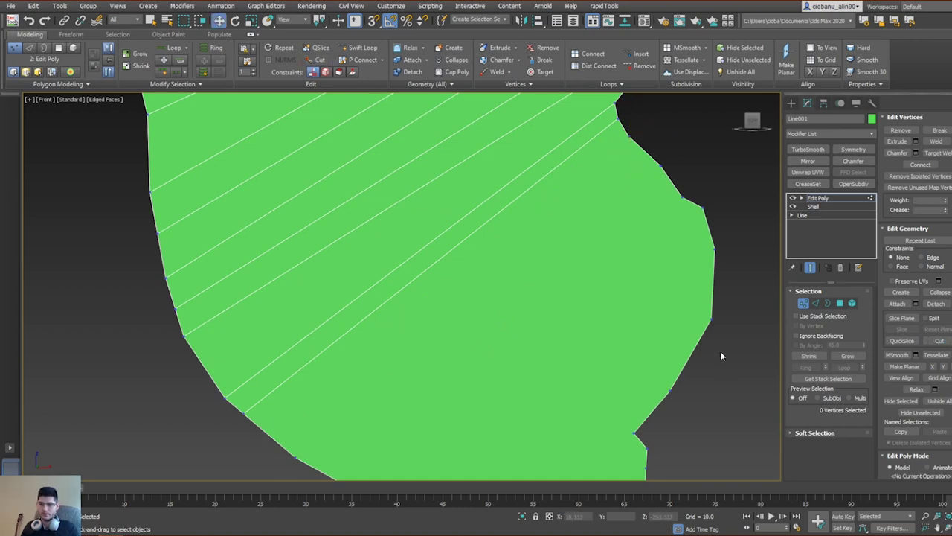
click(319, 60)
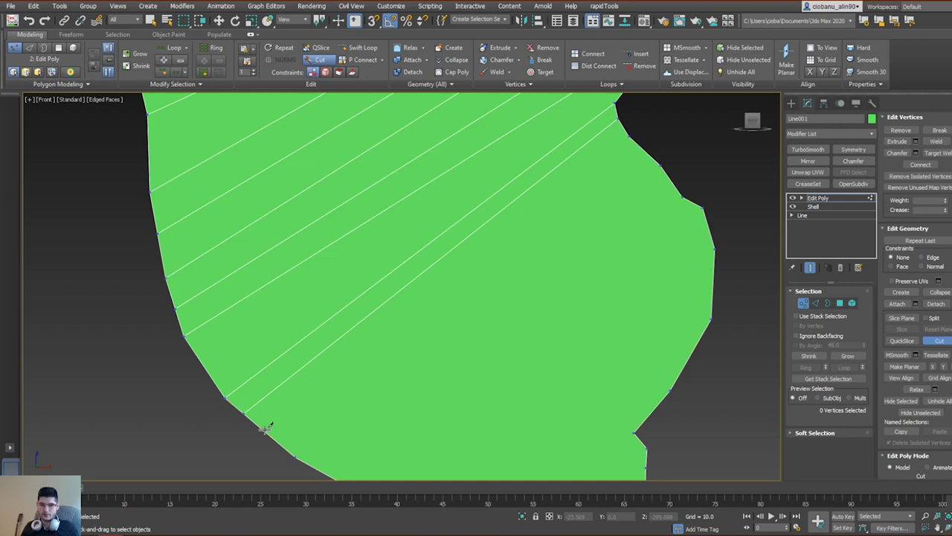
click(630, 135)
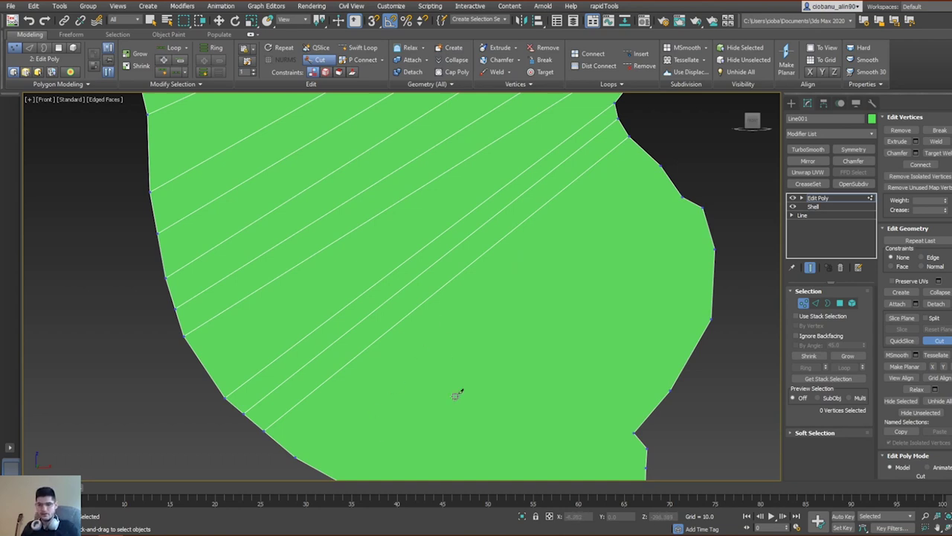
Step: Restart the Cut and cut an edge from the next lower-left vertex to the following vertex above the large bulge
middle_drag(442, 370, 432, 318)
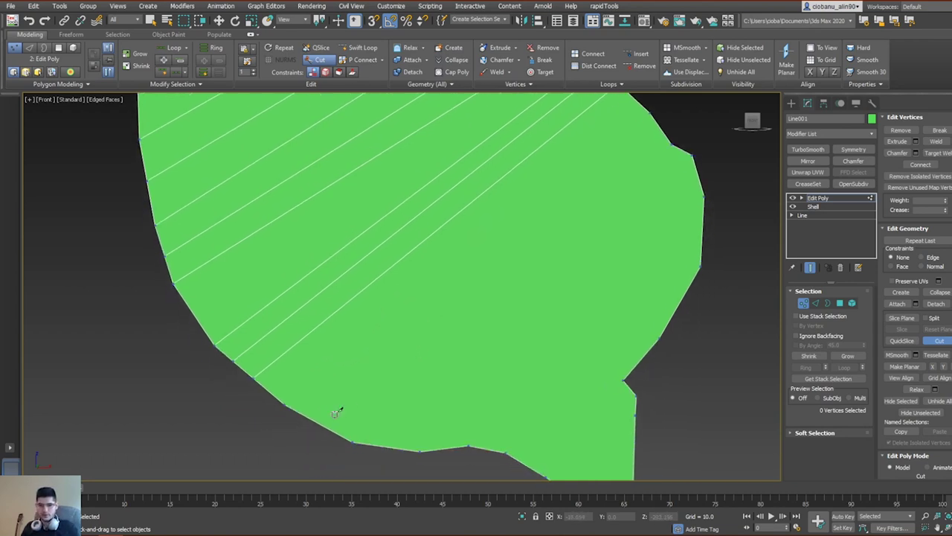
click(285, 405)
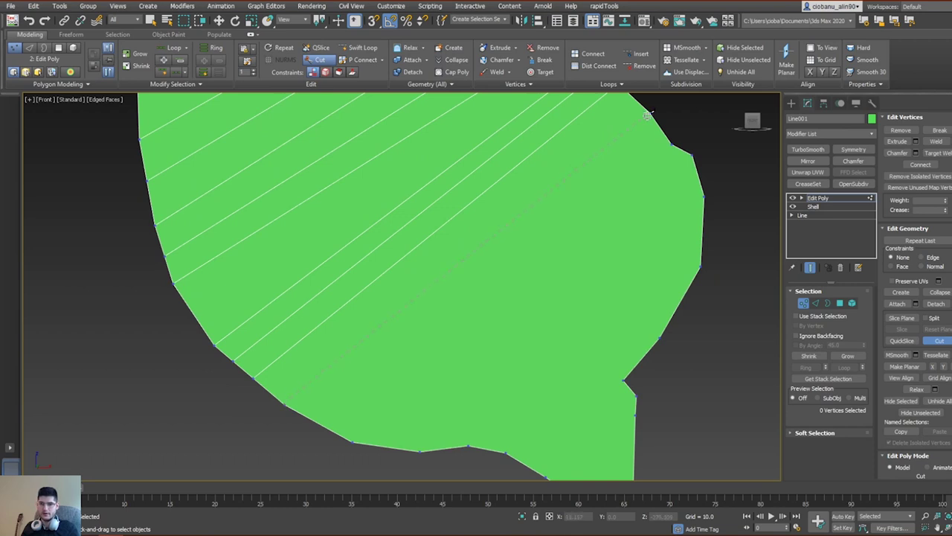
right_click(613, 223)
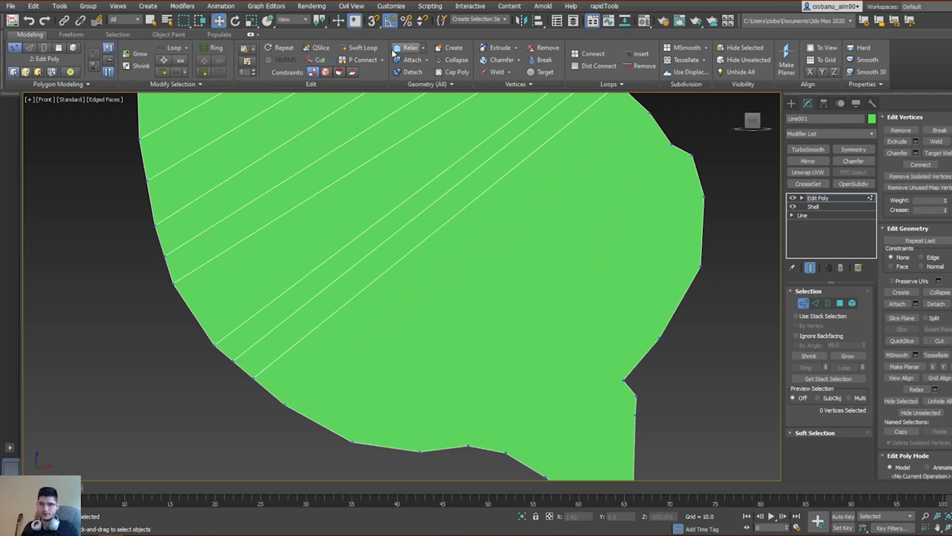
key(alt+c)
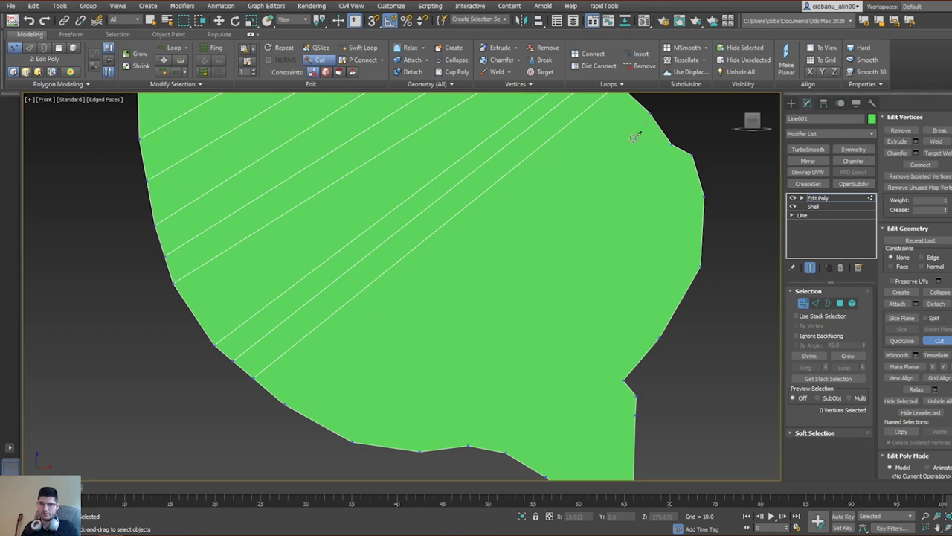
click(286, 404)
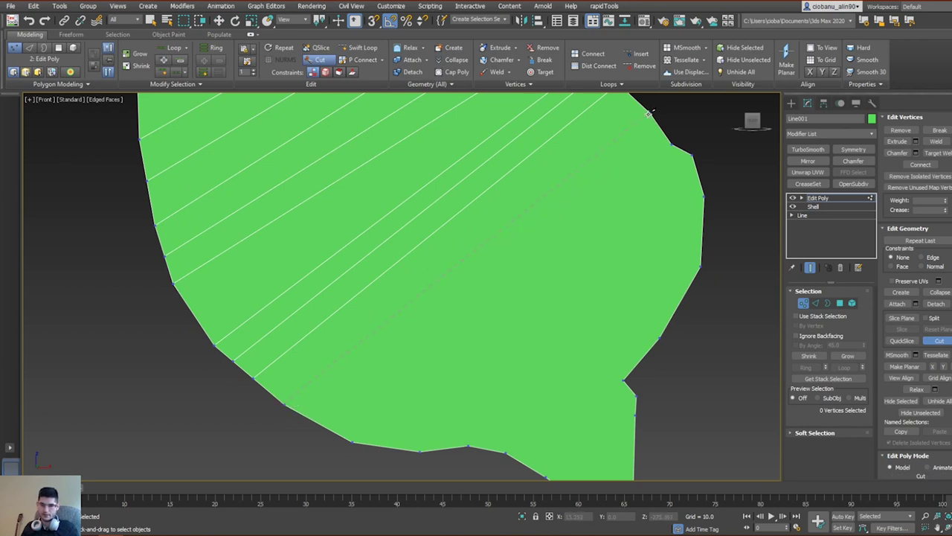
alt+middle_drag(476, 206, 466, 277)
click(279, 326)
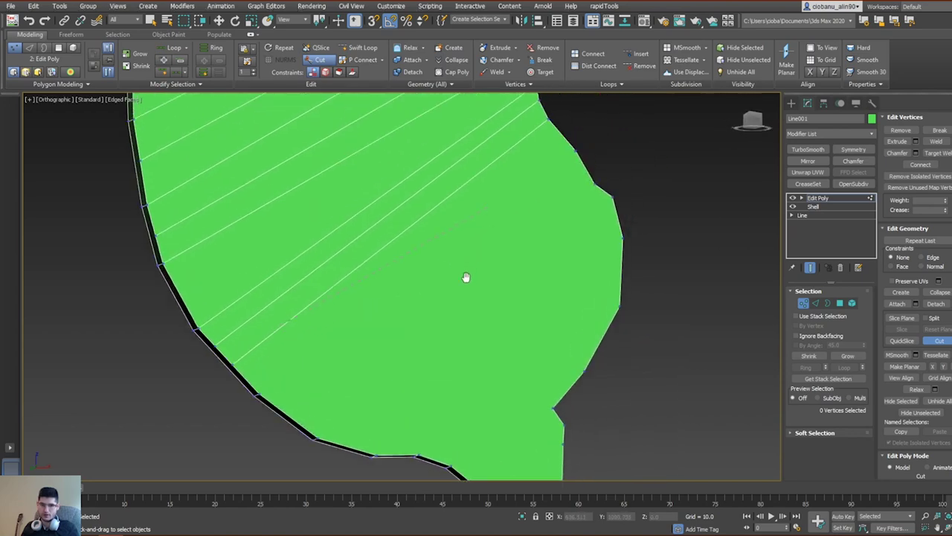
click(577, 153)
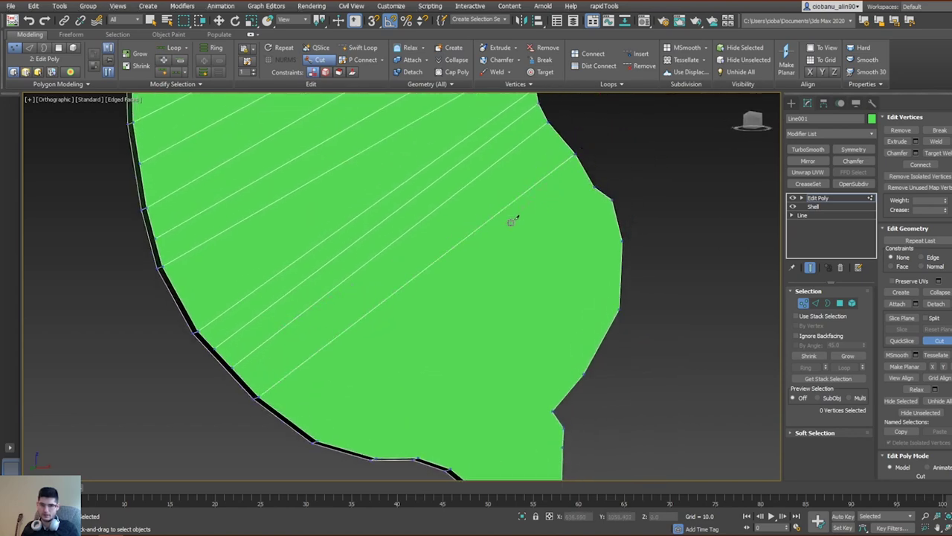
Step: Cut two edges from the next bottom-left vertices to the two upper vertices where the large right bulge begins
click(317, 439)
click(594, 189)
middle_drag(556, 288, 521, 265)
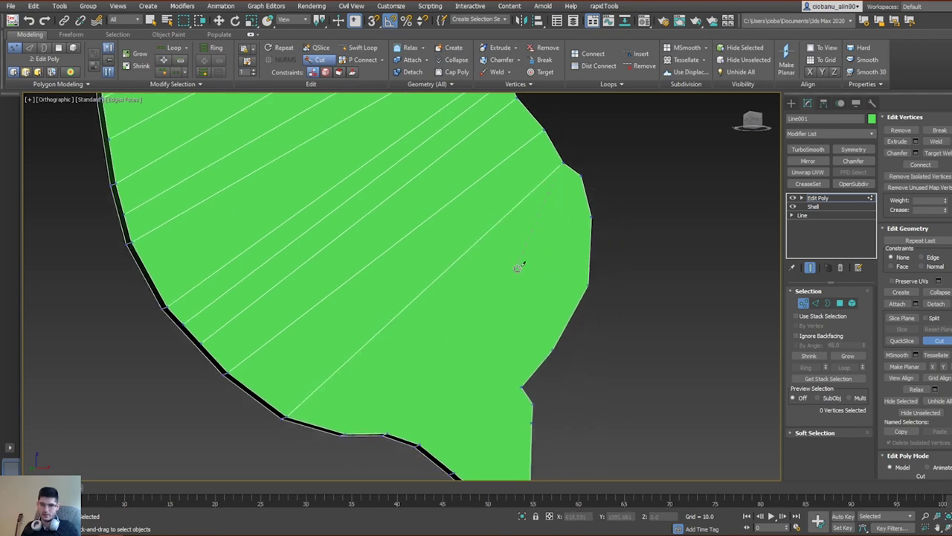
click(343, 432)
click(583, 176)
middle_drag(512, 280, 470, 242)
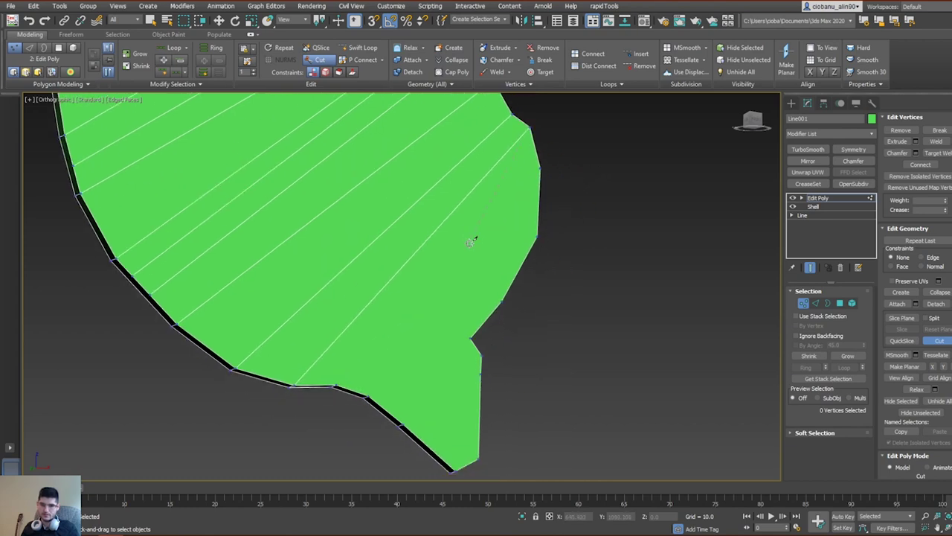
Step: Restart the Cut and cut three edges from successive bottom vertices to the large bulge's outer vertex, the inner corner and the tip's upper corner
right_click(567, 209)
click(809, 337)
click(392, 347)
click(542, 165)
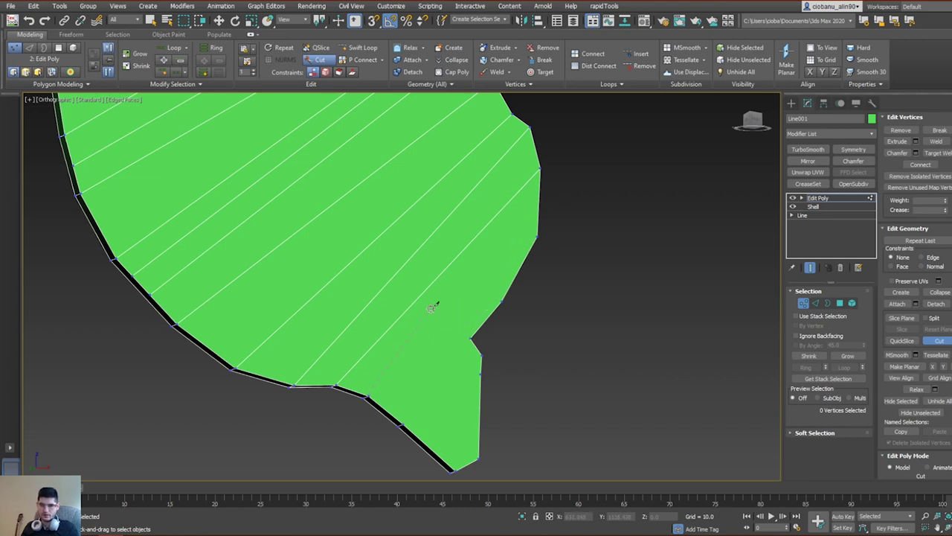
click(471, 339)
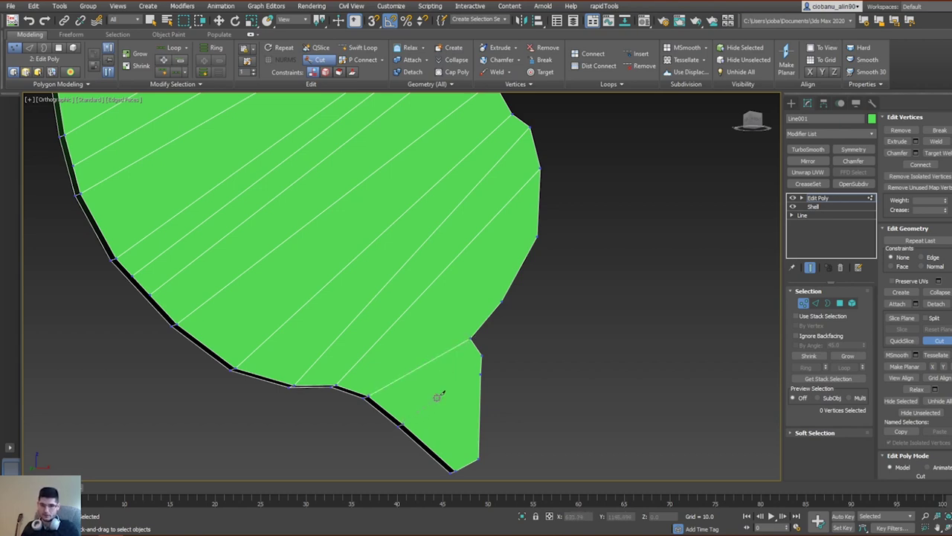
middle_drag(461, 408, 429, 383)
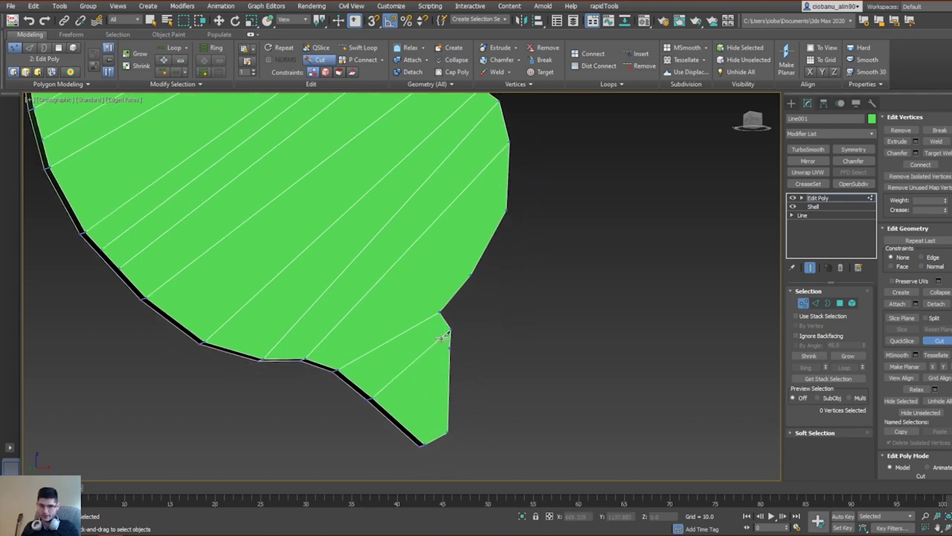
Step: Try to remove the extra vertex just below the tip's upper right corner and undo the removal
alt+middle_drag(484, 361, 427, 356)
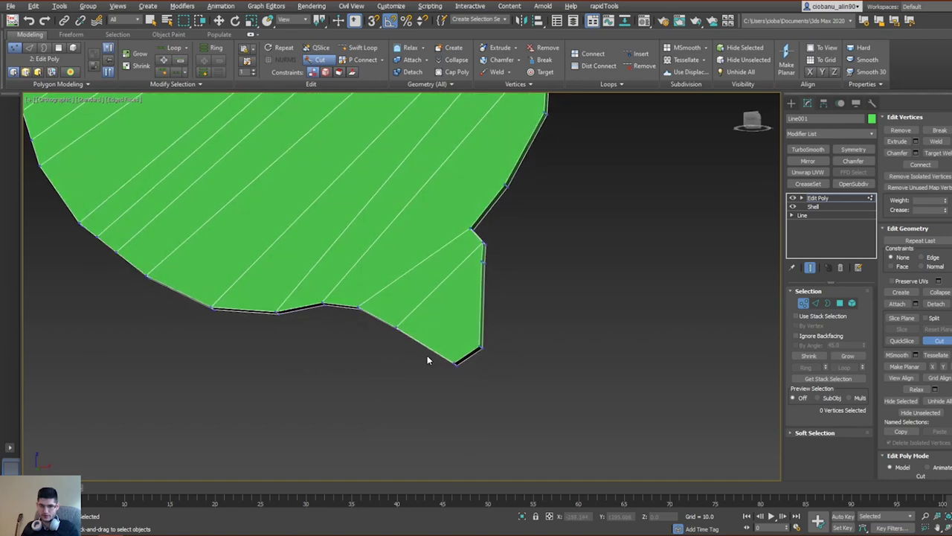
key(w)
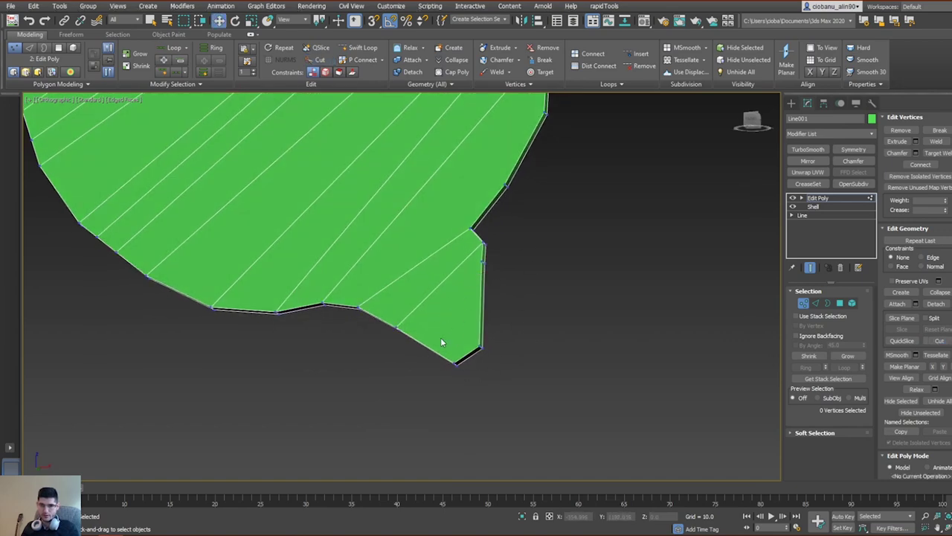
click(482, 262)
key(q)
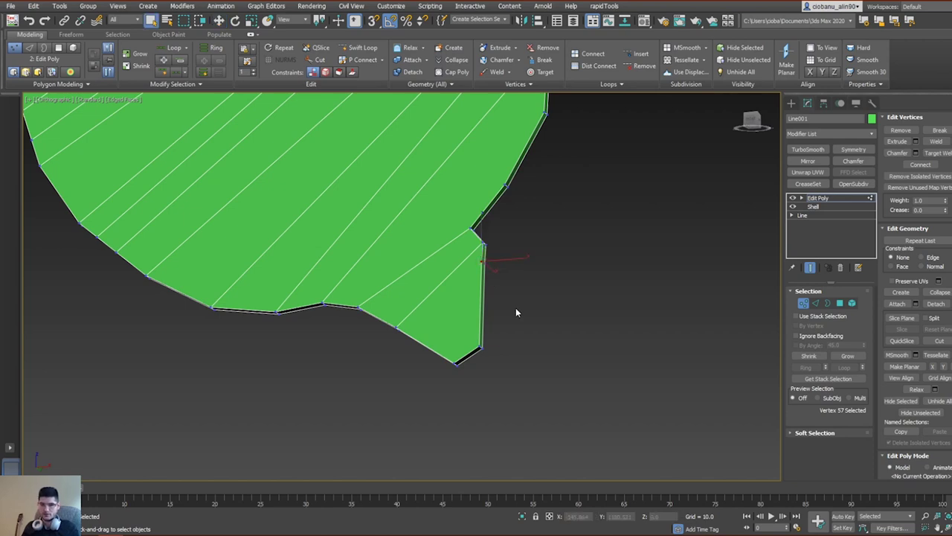
key(BackSpace)
key(ctrl+z)
key(ctrl+z)
Step: Select the short edge crossing the rim just below the tip's upper corner, undo the last change and clear the selection
click(484, 261)
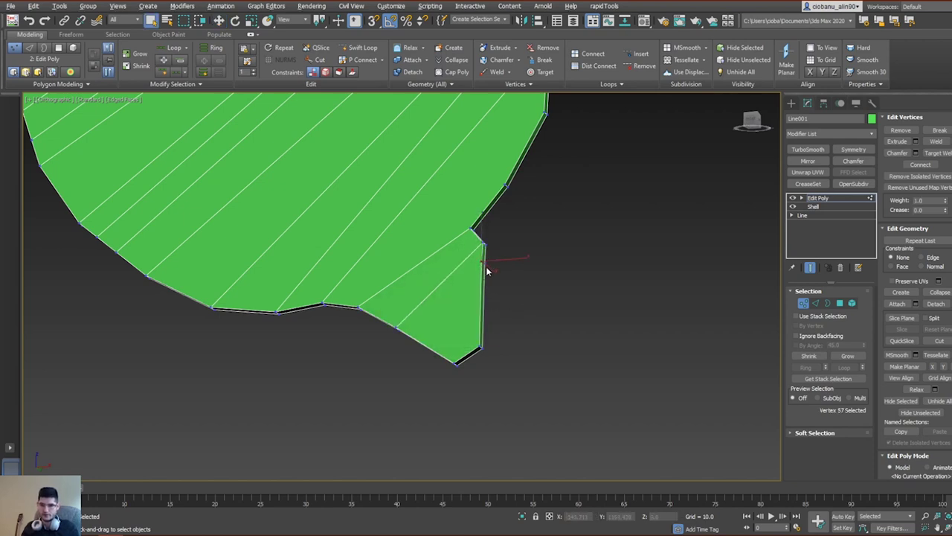
alt+middle_drag(487, 270, 478, 268)
scroll(486, 267, up, 2)
key(2)
click(486, 263)
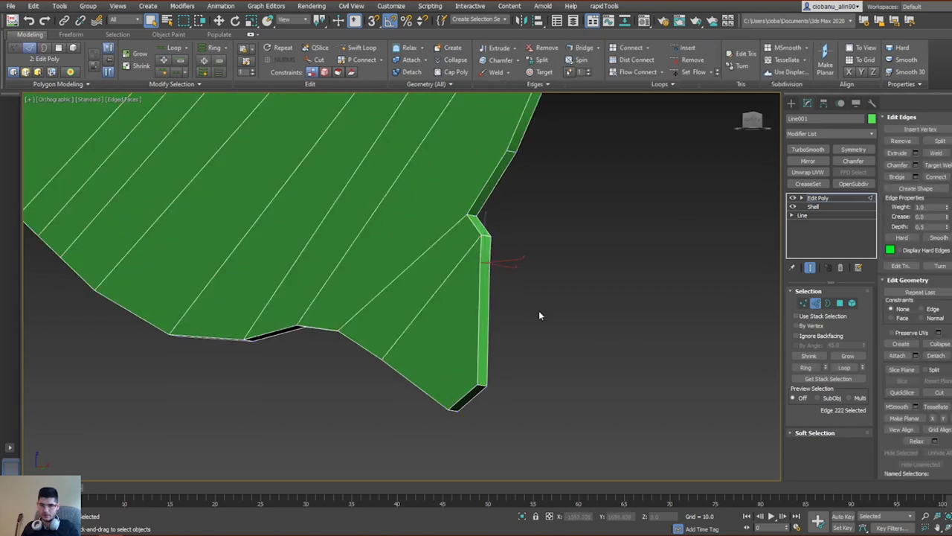
click(538, 316)
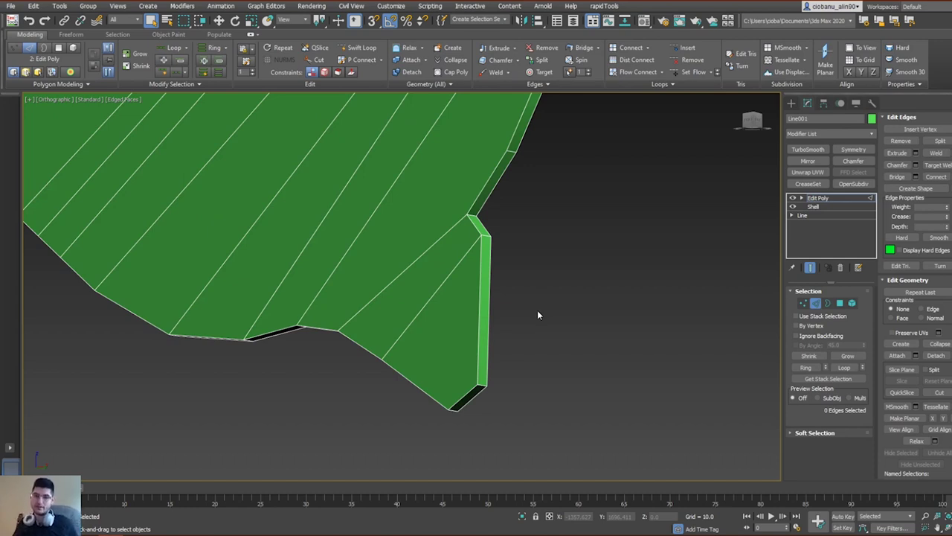
key(ctrl+z)
click(601, 304)
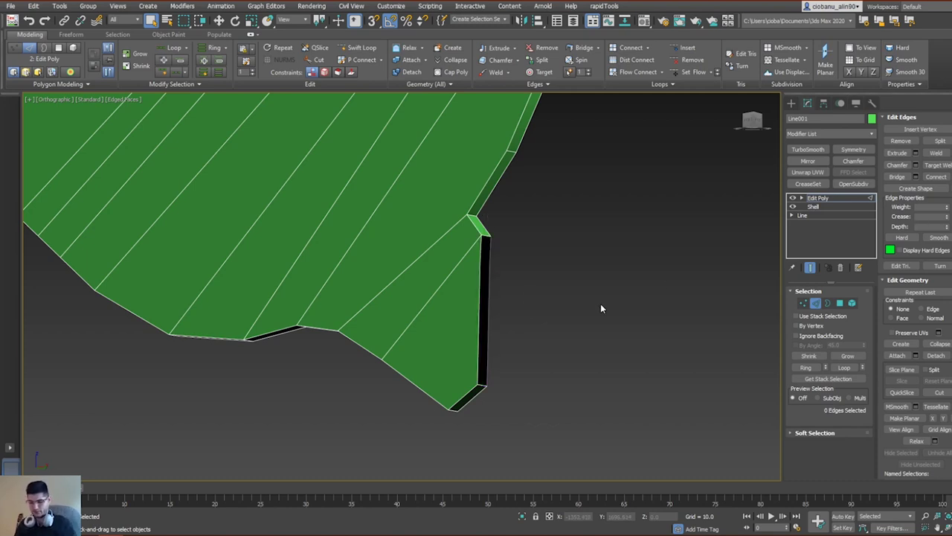
Step: Undo the last change at the tip, then try to remove the short rim edge beneath the large bulge and undo the removal
key(ctrl+z)
click(601, 305)
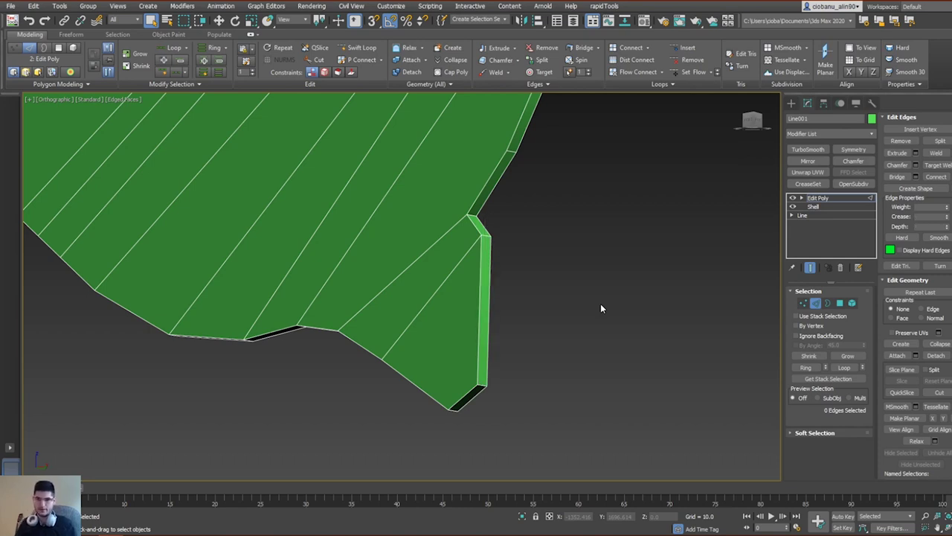
middle_drag(465, 251, 519, 291)
alt+middle_drag(518, 292, 520, 286)
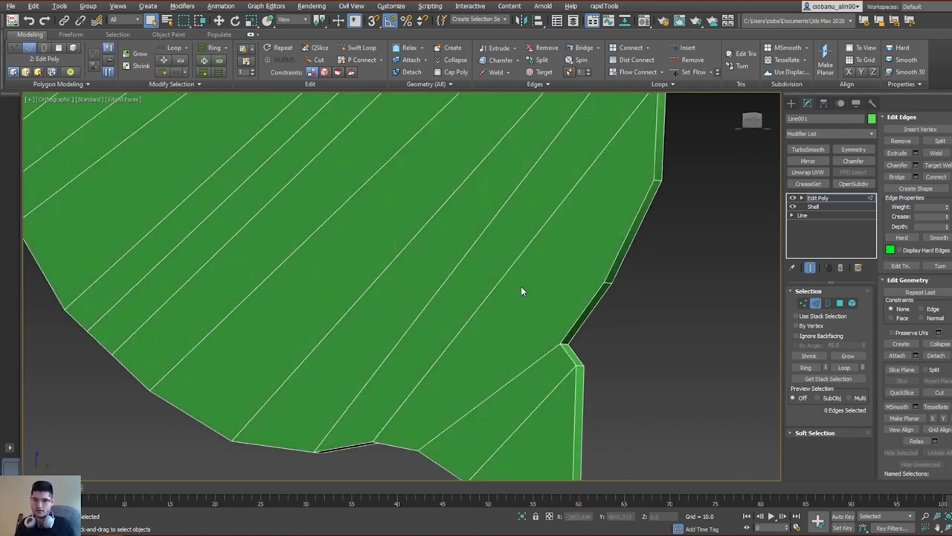
click(586, 287)
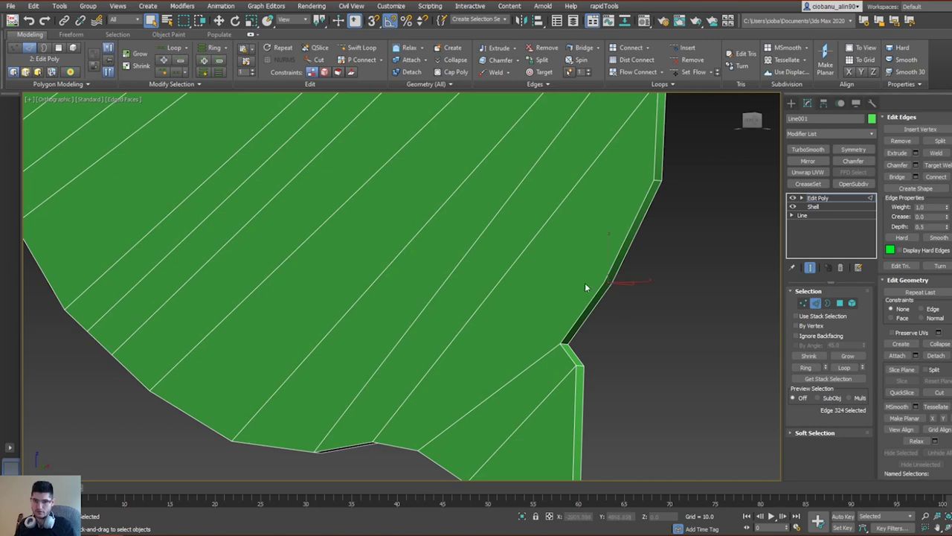
click(629, 283)
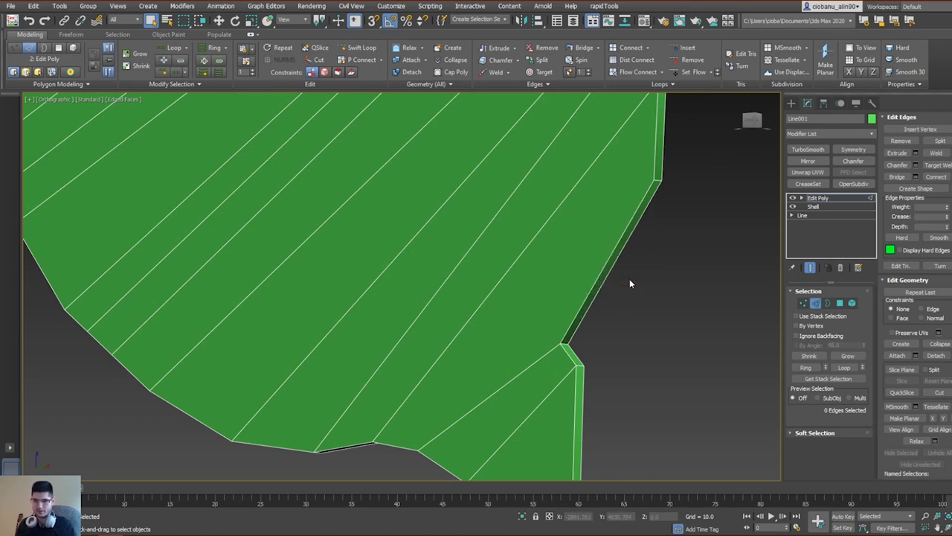
key(ctrl+z)
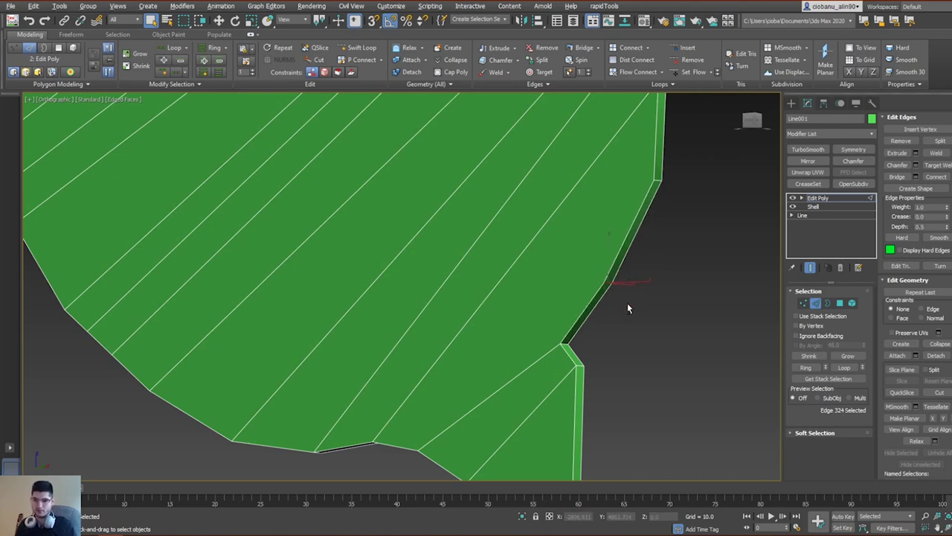
Step: At vertex level, cut two edges from the small right bulge's outer vertex to the two notch vertices beneath it
alt+middle_drag(627, 304, 657, 297)
scroll(632, 295, down, 5)
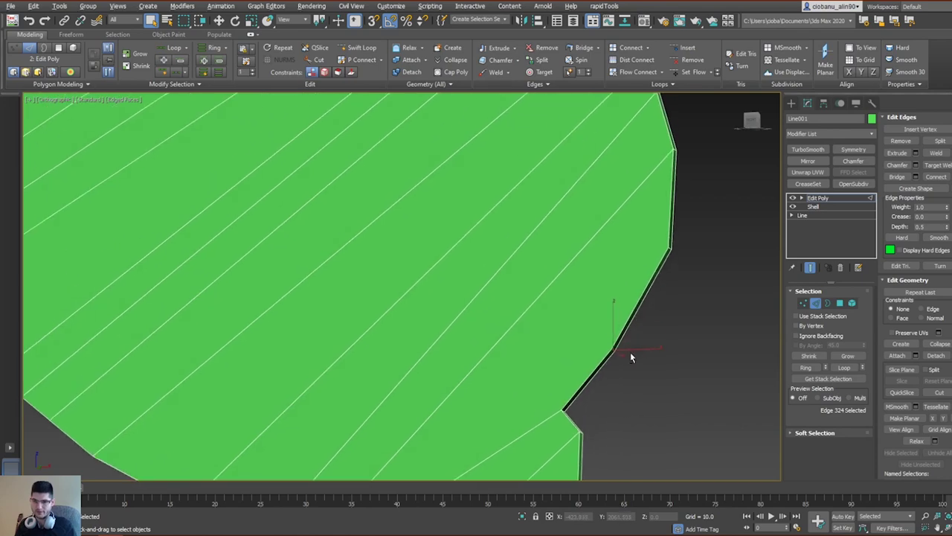
key(1)
alt+middle_drag(634, 335, 611, 334)
scroll(542, 220, up, 4)
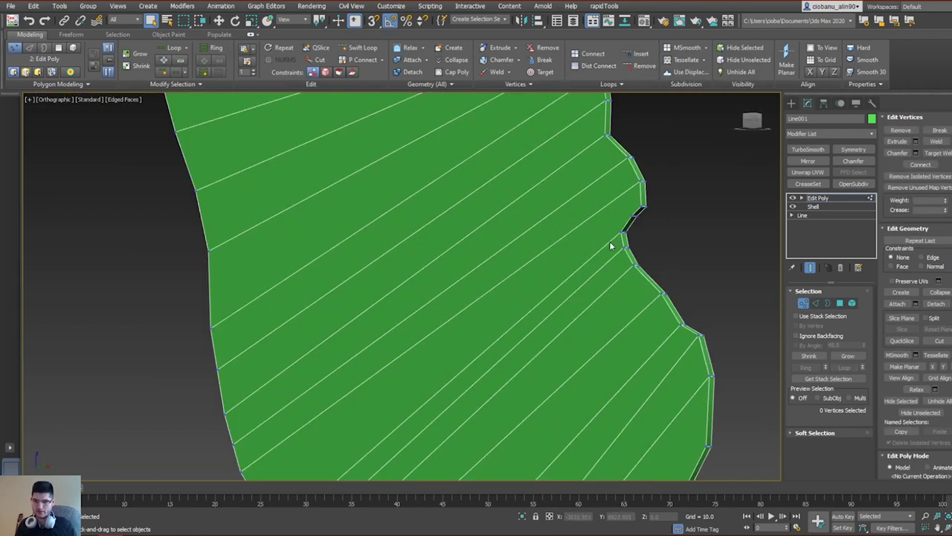
scroll(638, 228, up, 3)
scroll(643, 220, down, 5)
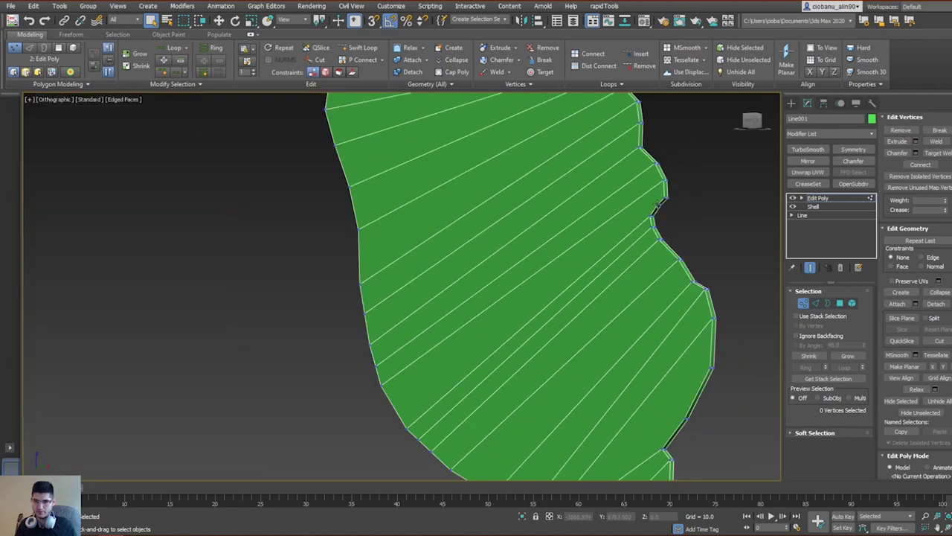
scroll(655, 212, up, 2)
scroll(658, 204, up, 3)
scroll(662, 171, down, 1)
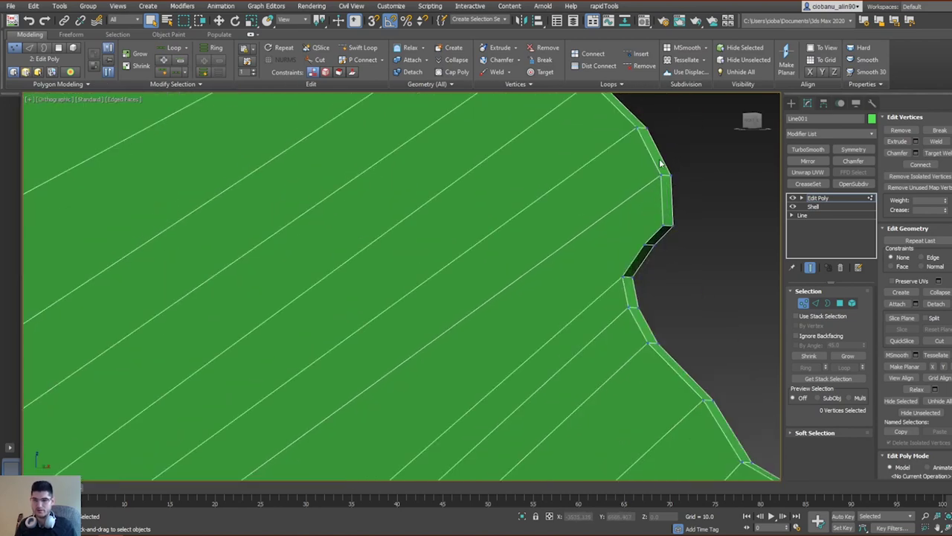
click(319, 60)
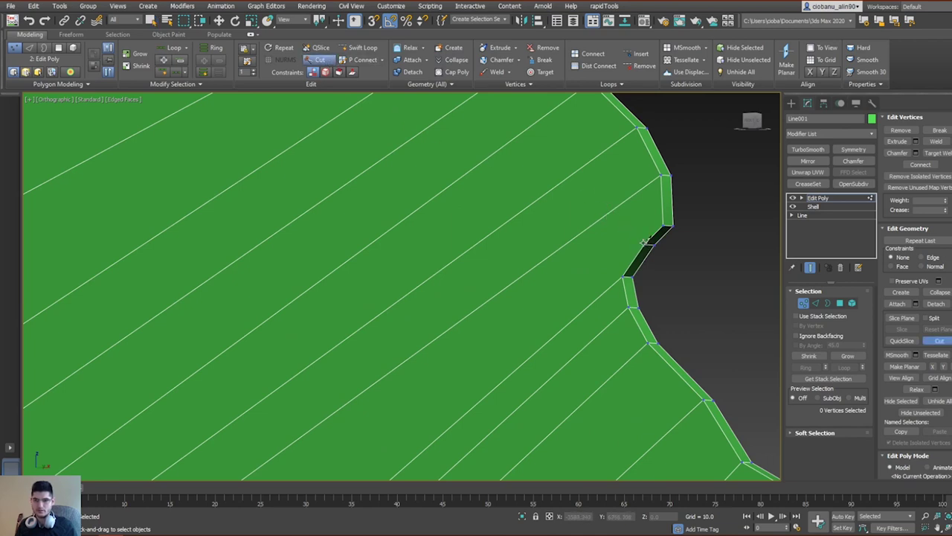
click(660, 176)
right_click(647, 186)
mouse_move(575, 281)
middle_down()
mouse_move(629, 261)
mouse_move(615, 217)
mouse_move(593, 250)
middle_up()
scroll(593, 250, down, 3)
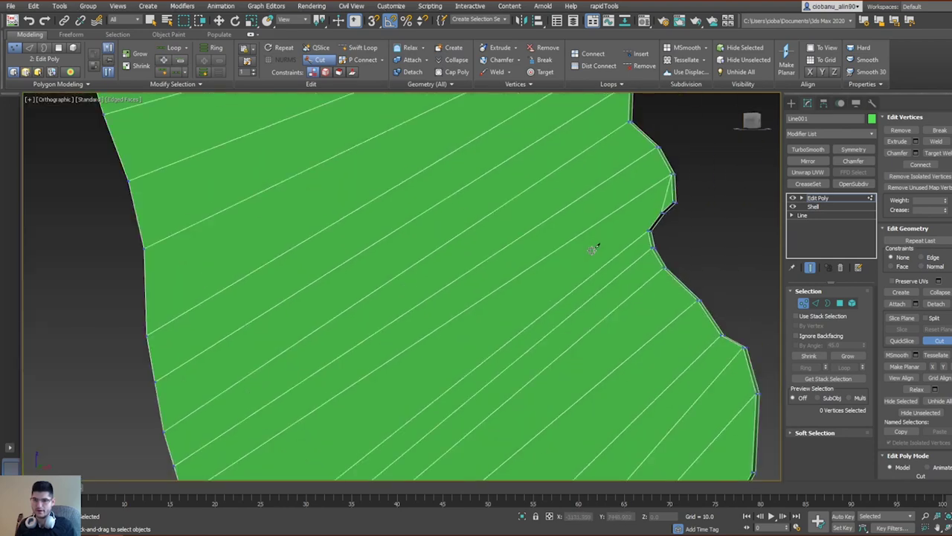
middle_drag(647, 236, 640, 211)
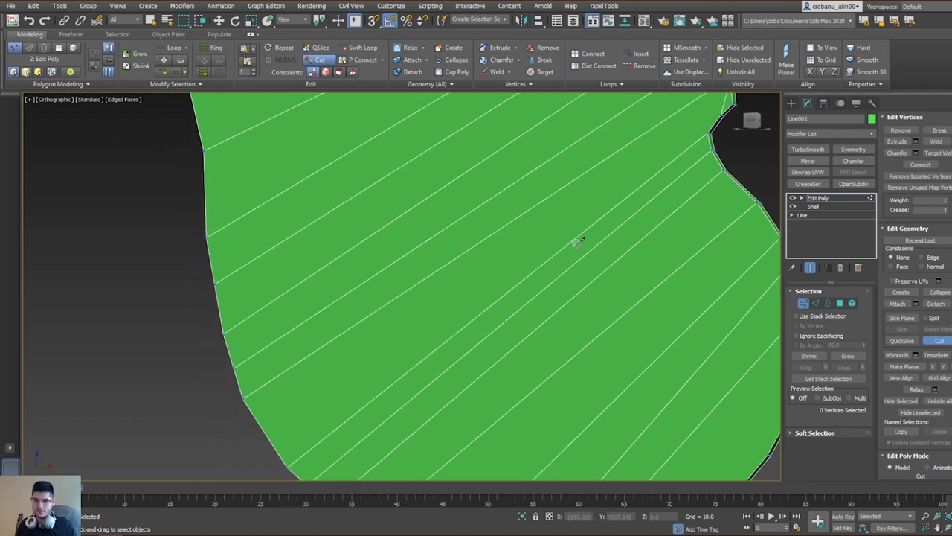
middle_drag(498, 280, 473, 323)
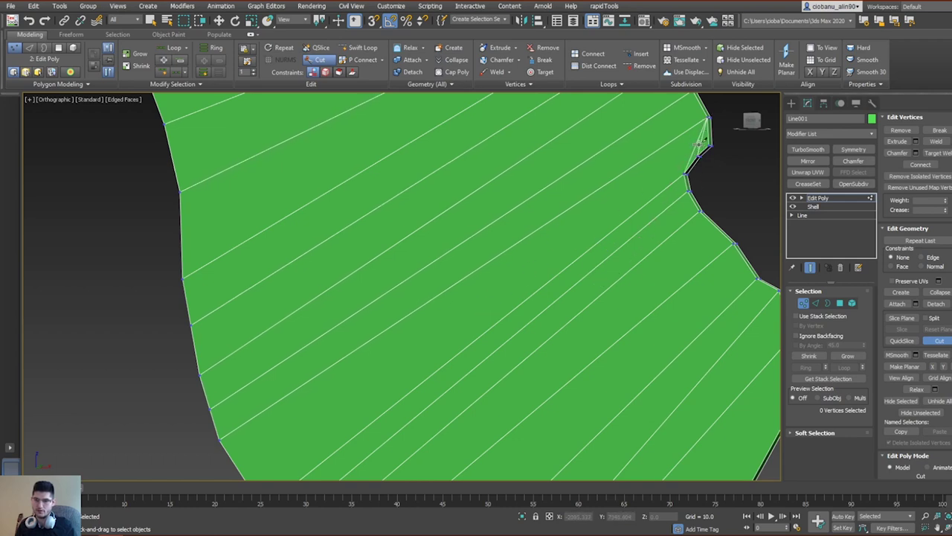
middle_drag(697, 192, 678, 223)
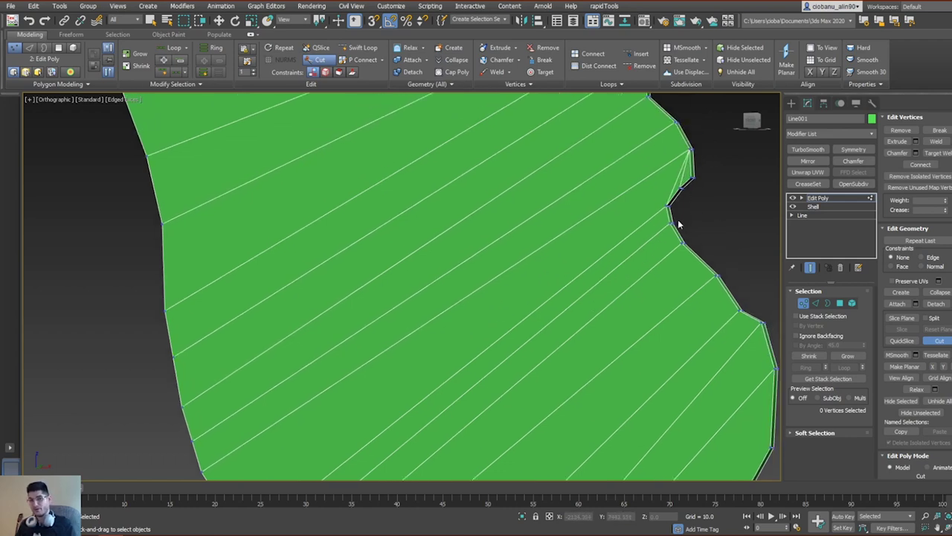
Step: Cut an edge from the large bulge's outer vertex to its lower rim vertex, and another from the tip's inner corner to the bottom vertex
middle_drag(683, 273, 665, 220)
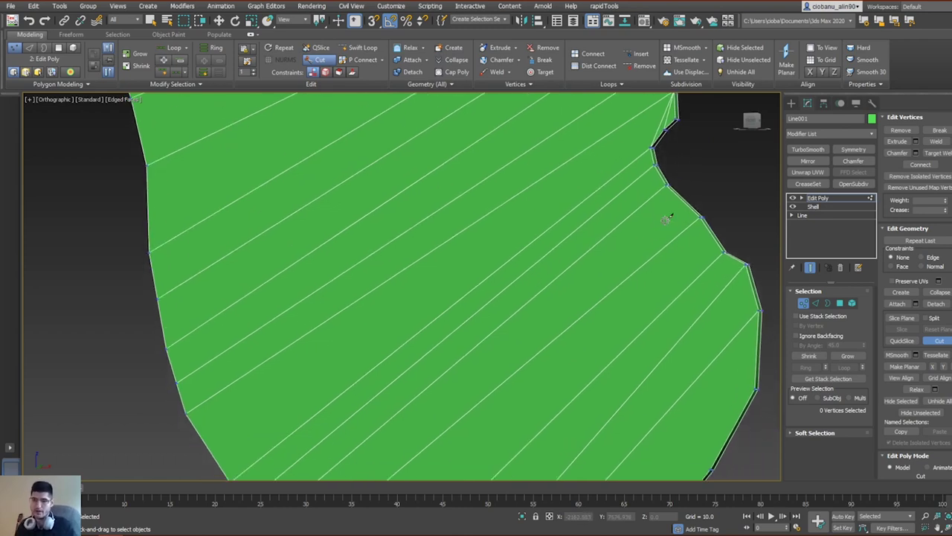
middle_drag(670, 271, 659, 216)
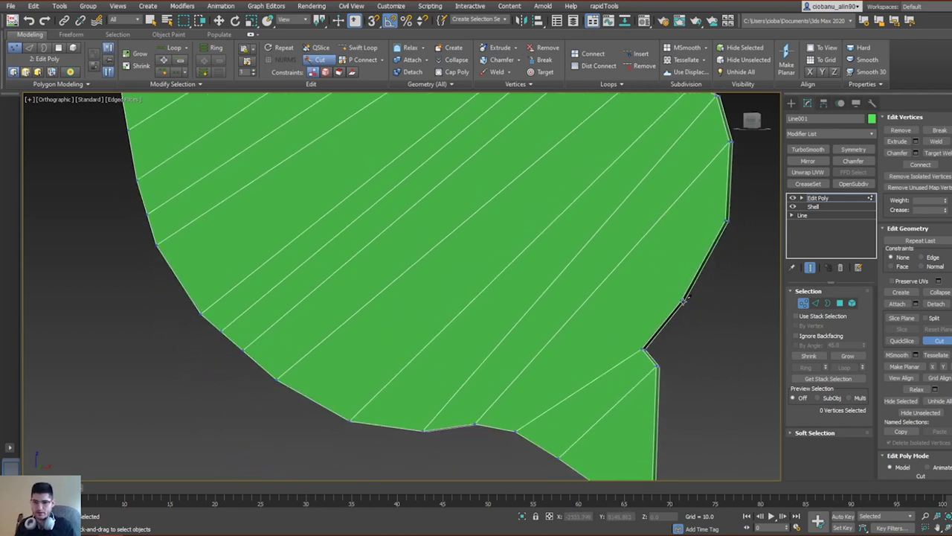
click(725, 144)
click(683, 301)
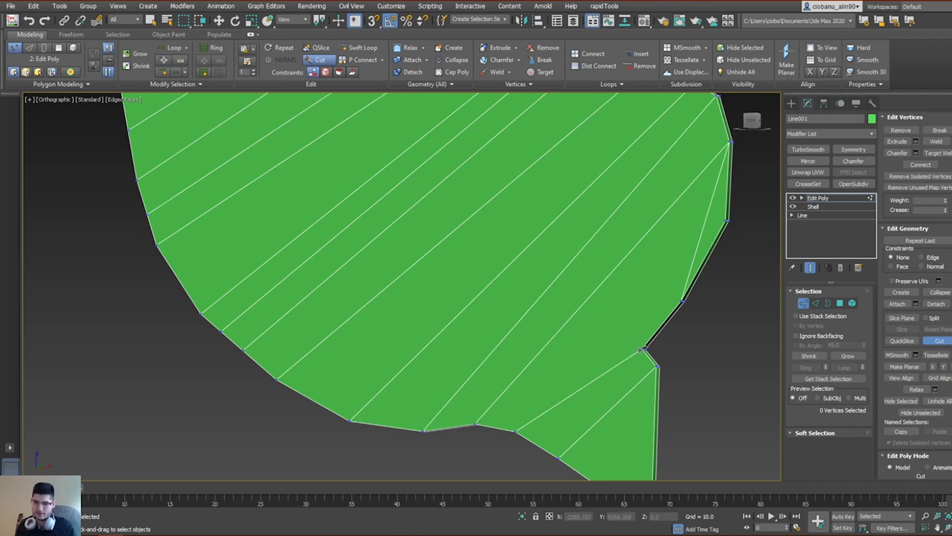
click(474, 422)
scroll(656, 300, down, 2)
scroll(644, 302, up, 2)
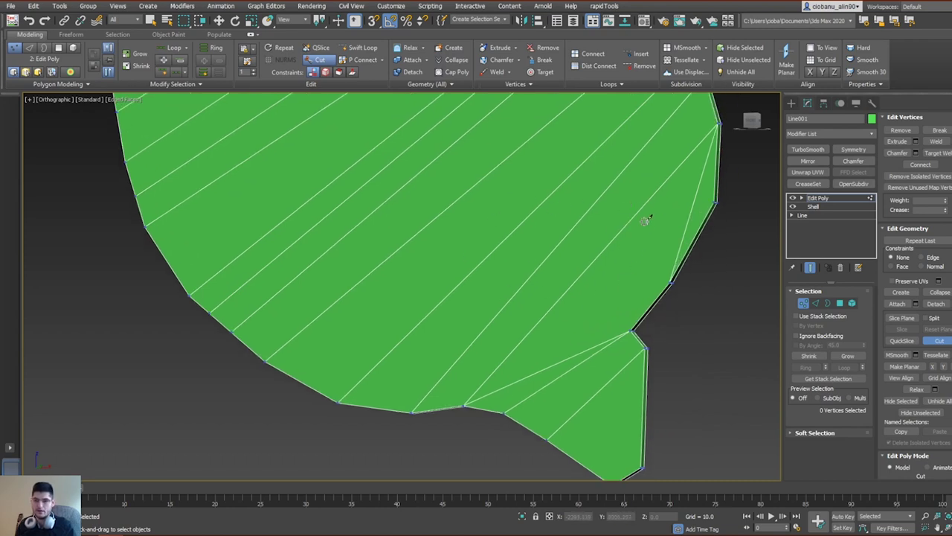
Step: Leave the Cut and examine the edge flow across the handle's lower end
scroll(530, 240, down, 2)
middle_drag(521, 245, 534, 277)
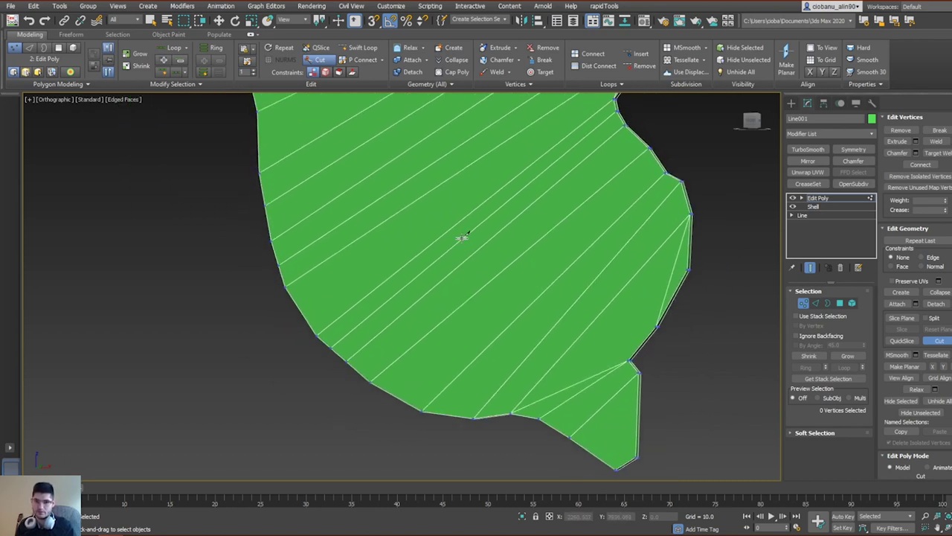
middle_drag(462, 236, 498, 305)
middle_drag(529, 192, 557, 289)
mouse_move(567, 231)
middle_down()
mouse_move(591, 295)
mouse_move(550, 230)
mouse_move(548, 196)
mouse_move(518, 179)
mouse_move(552, 249)
mouse_move(571, 254)
mouse_move(544, 252)
mouse_move(558, 246)
mouse_move(597, 279)
mouse_move(565, 305)
mouse_move(629, 278)
mouse_move(597, 213)
mouse_move(591, 350)
mouse_move(617, 369)
mouse_move(578, 347)
mouse_move(544, 238)
mouse_move(570, 226)
mouse_move(606, 229)
middle_up()
scroll(563, 191, down, 5)
scroll(578, 244, up, 2)
right_click(577, 244)
scroll(575, 244, up, 2)
alt+middle_drag(657, 197, 576, 269)
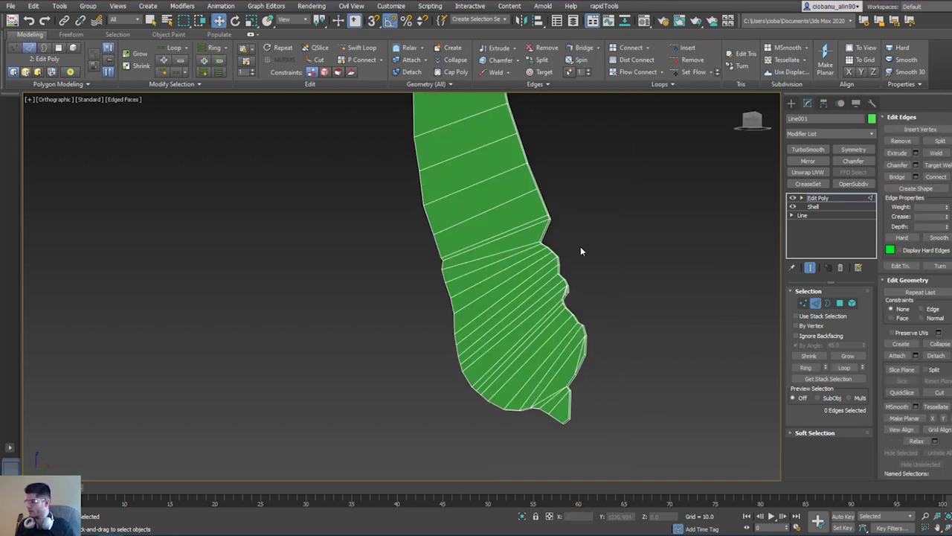
Step: Near the handle's upper end, cut an edge from the unconnected vertex below the left notch across to the opposite side, between two existing vertices
middle_drag(513, 206, 513, 349)
middle_drag(506, 189, 450, 57)
alt+middle_drag(476, 223, 588, 316)
key(1)
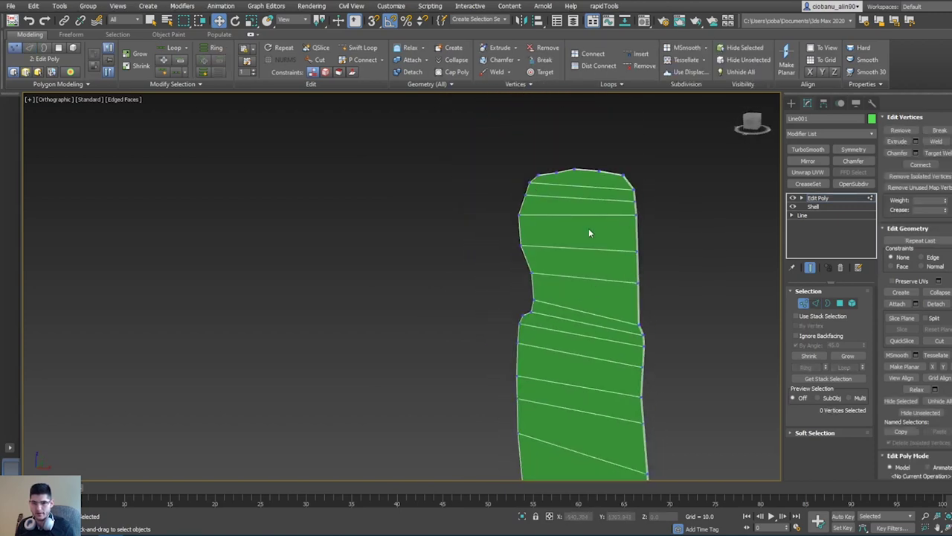
scroll(569, 324, up, 8)
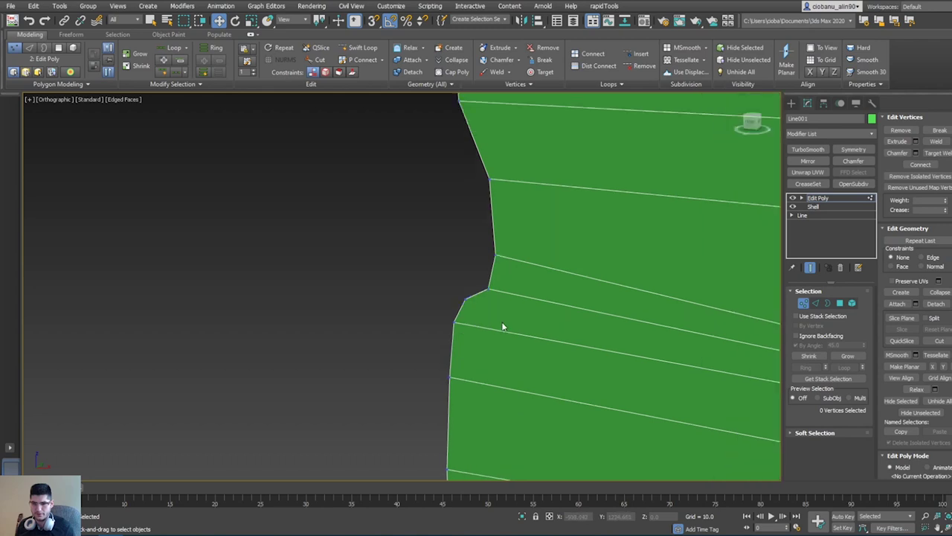
middle_drag(519, 339, 210, 298)
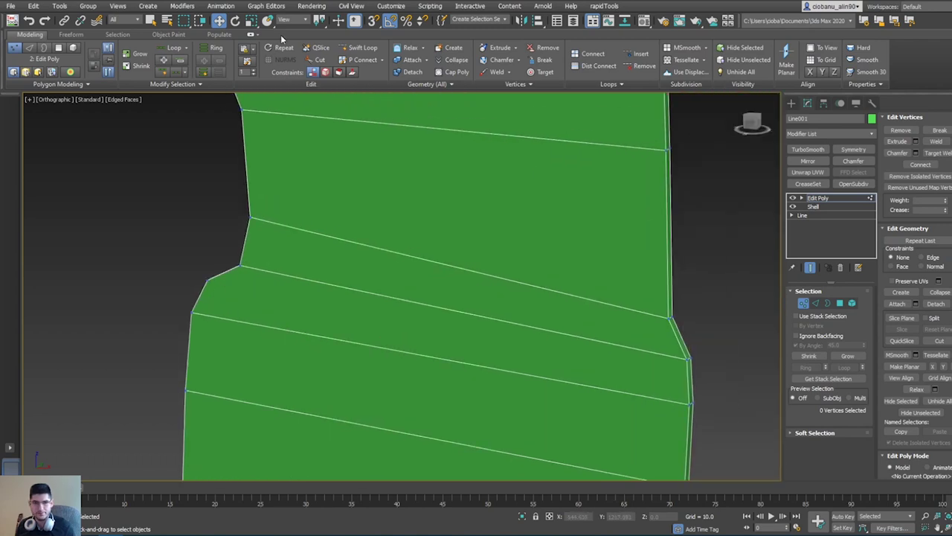
click(320, 60)
click(208, 279)
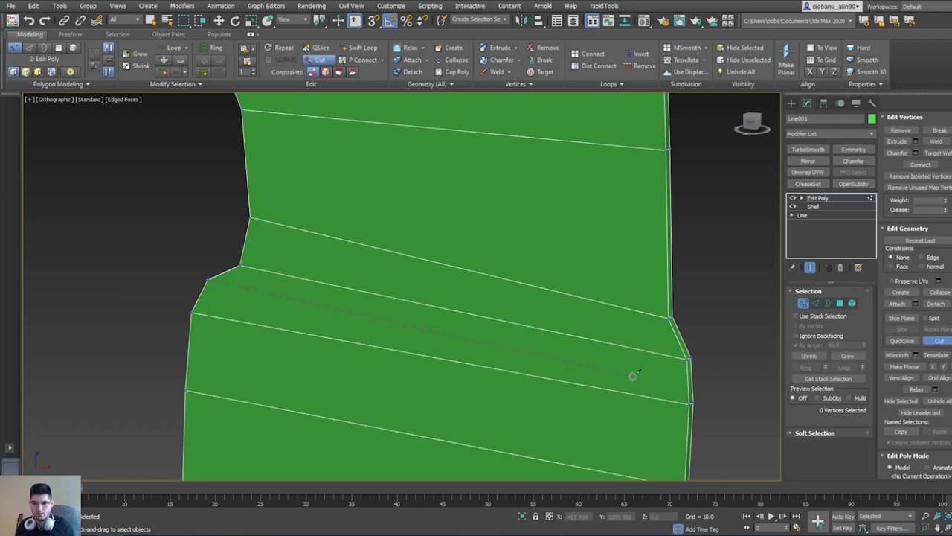
click(687, 380)
right_click(688, 380)
Step: On the handle's top end, cut from the peak and its left neighbour to one point on the upper cross edge, continuing to the left side vertex below
middle_drag(438, 210, 446, 356)
middle_drag(455, 221, 492, 370)
middle_drag(479, 271, 482, 369)
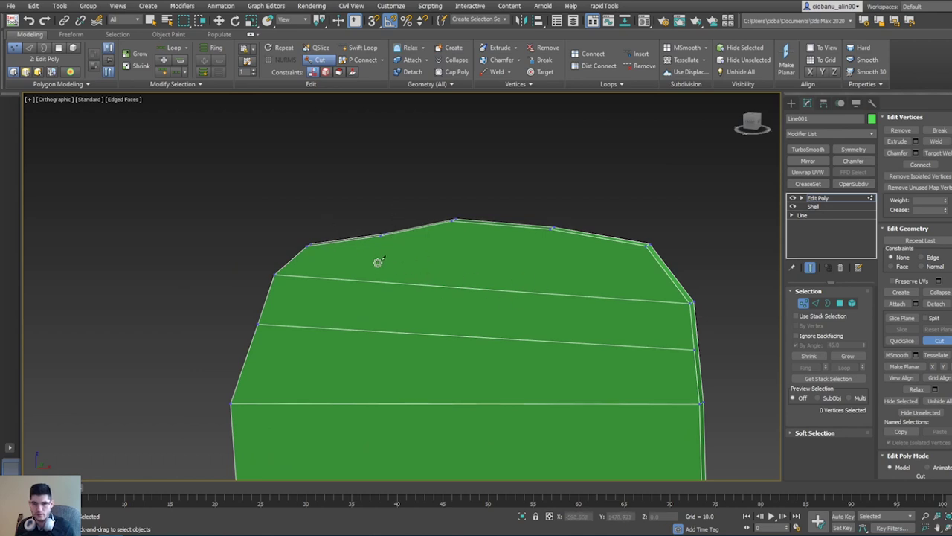
middle_drag(385, 268, 397, 268)
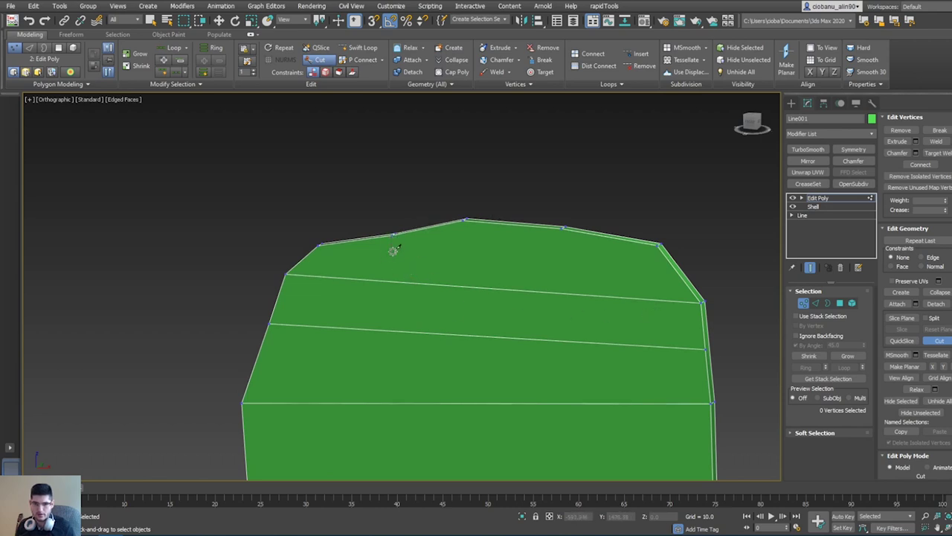
click(379, 280)
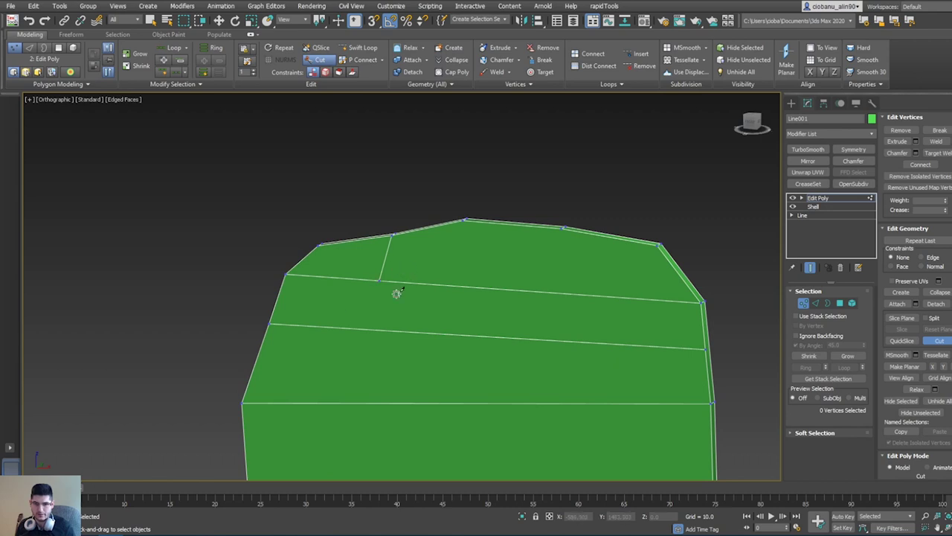
click(271, 321)
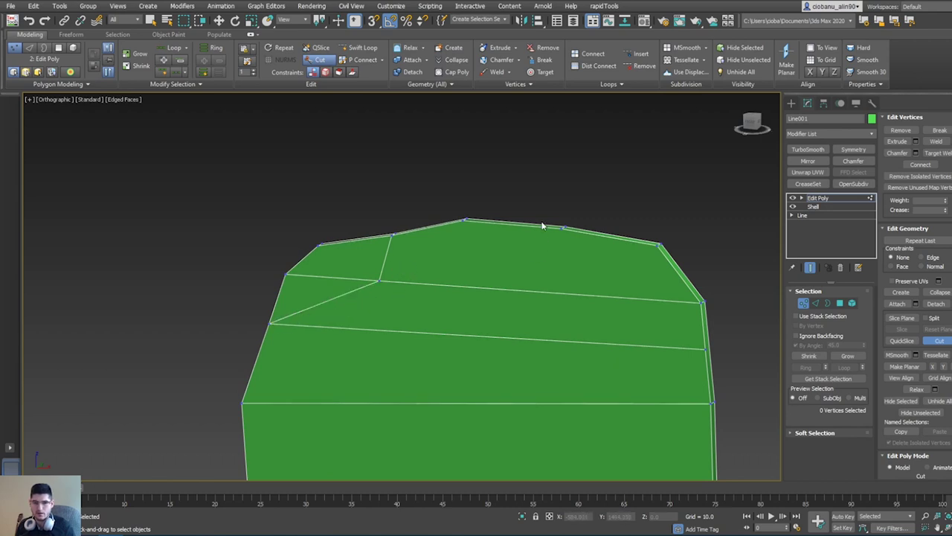
click(463, 220)
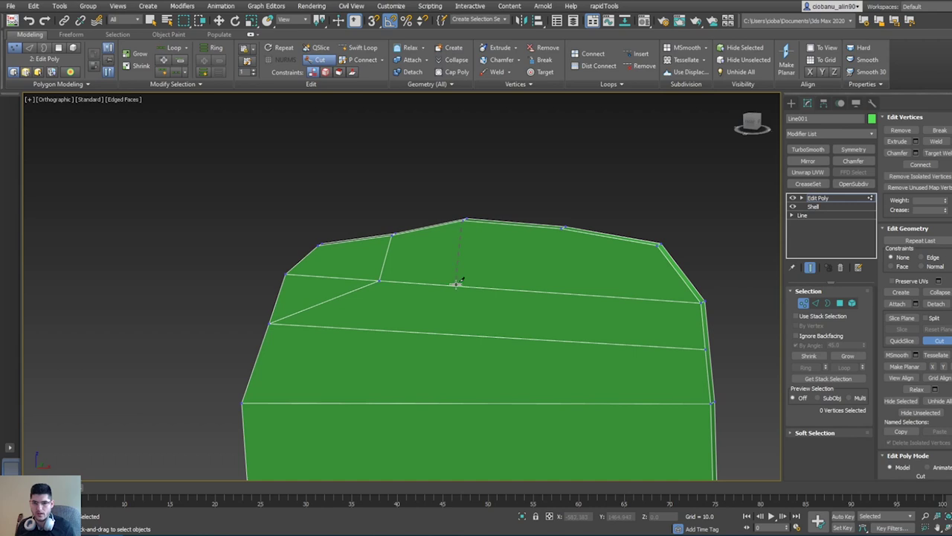
click(380, 279)
Step: Cut from the top rim vertex right of the peak through the upper cross edge to the right side vertex below
click(563, 228)
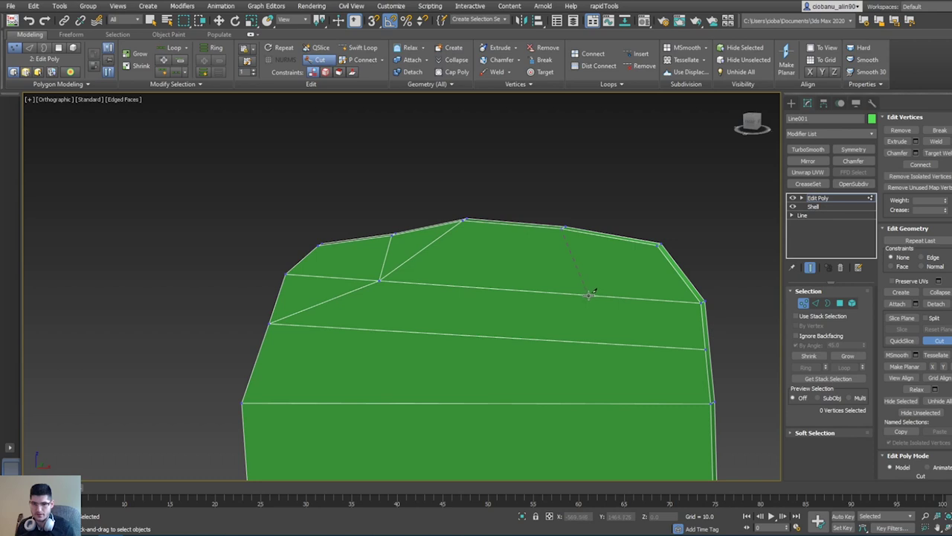
click(588, 295)
click(708, 345)
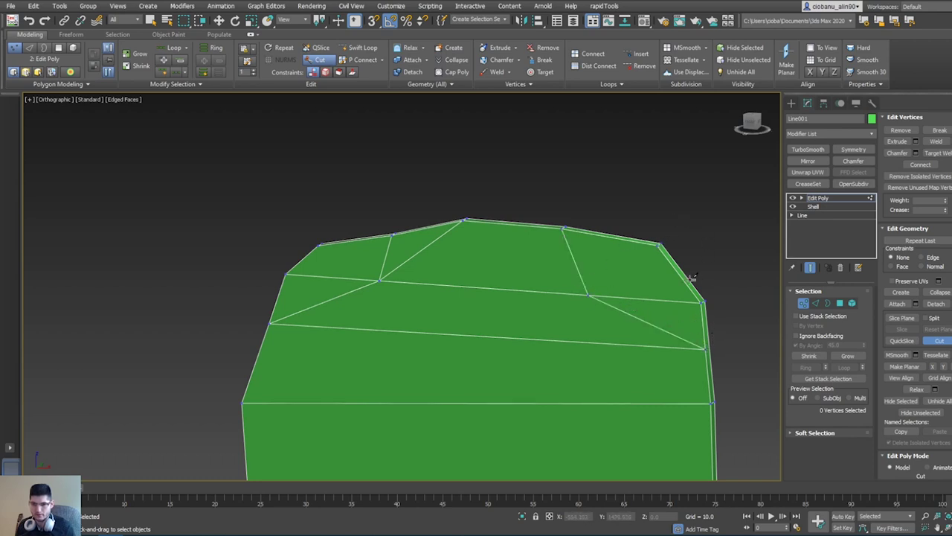
Step: Examine the new cuts on the top end and the edge flow down the handle, leaving the Cut
scroll(538, 292, down, 2)
middle_drag(538, 291, 596, 276)
scroll(597, 276, up, 2)
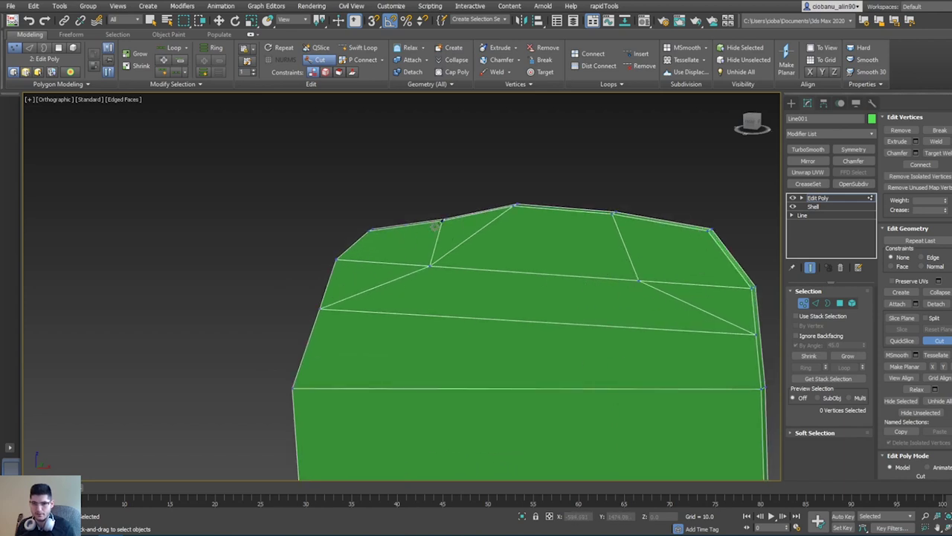
middle_drag(581, 362, 503, 243)
scroll(568, 323, down, 5)
middle_drag(588, 372, 557, 276)
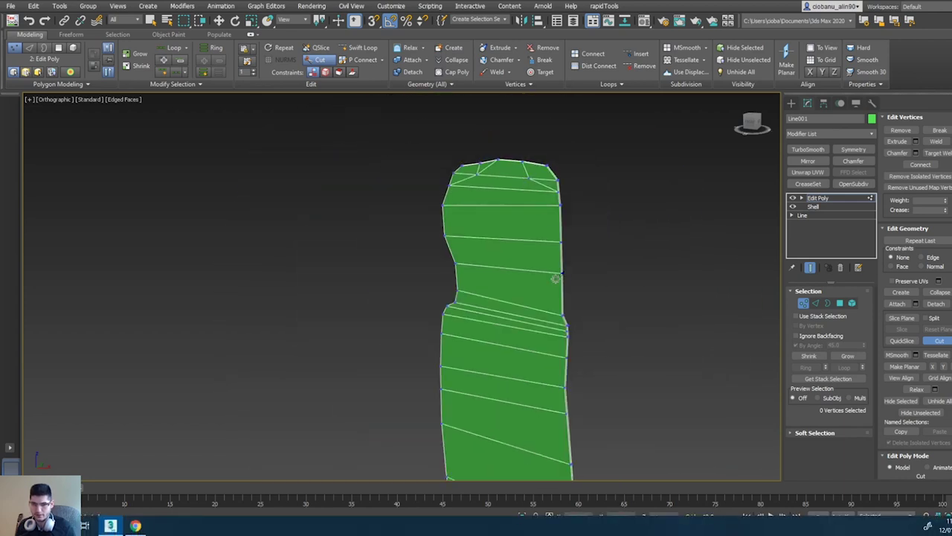
middle_drag(569, 356, 517, 173)
scroll(517, 172, down, 8)
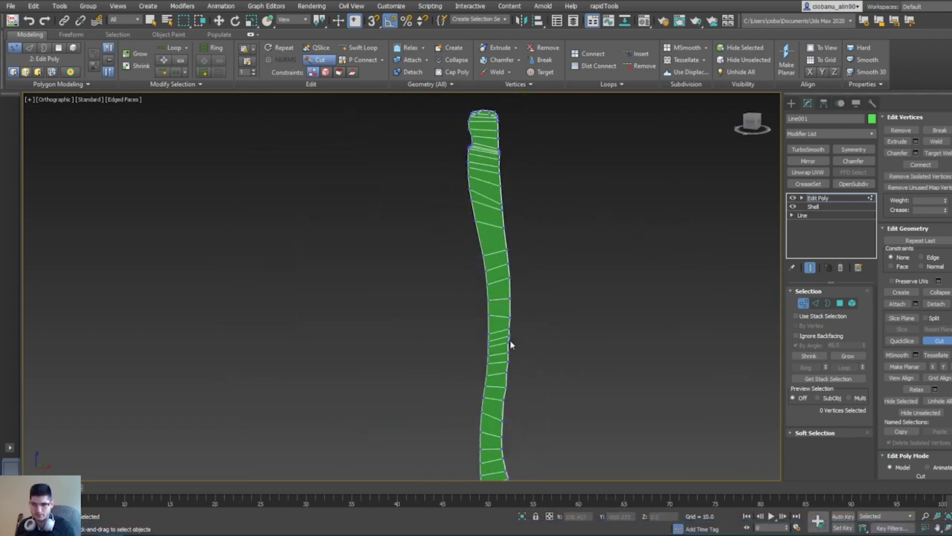
middle_drag(511, 340, 515, 417)
scroll(507, 306, up, 5)
middle_drag(542, 258, 562, 408)
right_click(584, 273)
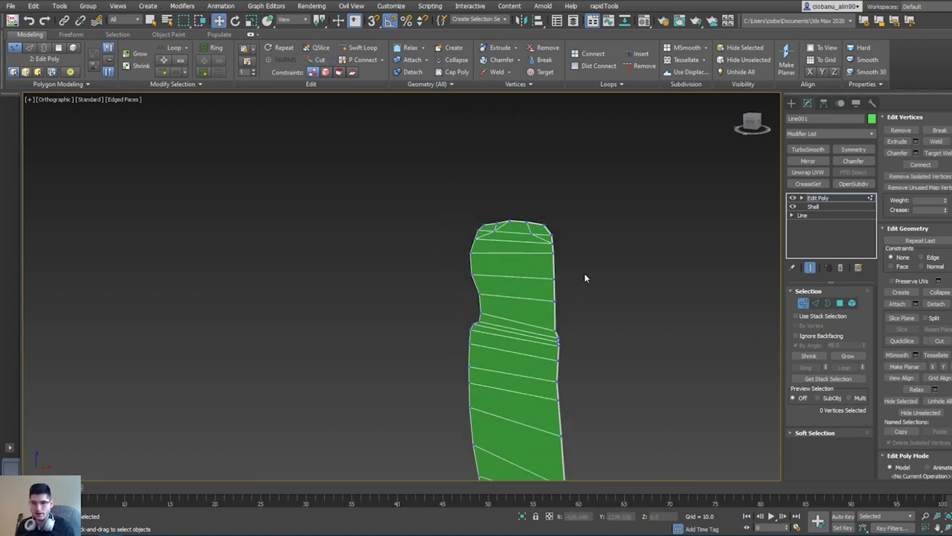
Step: Select the handle's front-face polygons by a 45° angle, invert the selection, and delete the rim and back polygons
middle_drag(570, 280, 565, 175)
middle_drag(601, 367, 553, 205)
mouse_move(576, 328)
alt+middle_down()
mouse_move(562, 325)
mouse_move(563, 202)
mouse_move(574, 255)
mouse_move(544, 233)
mouse_move(549, 265)
alt+middle_up()
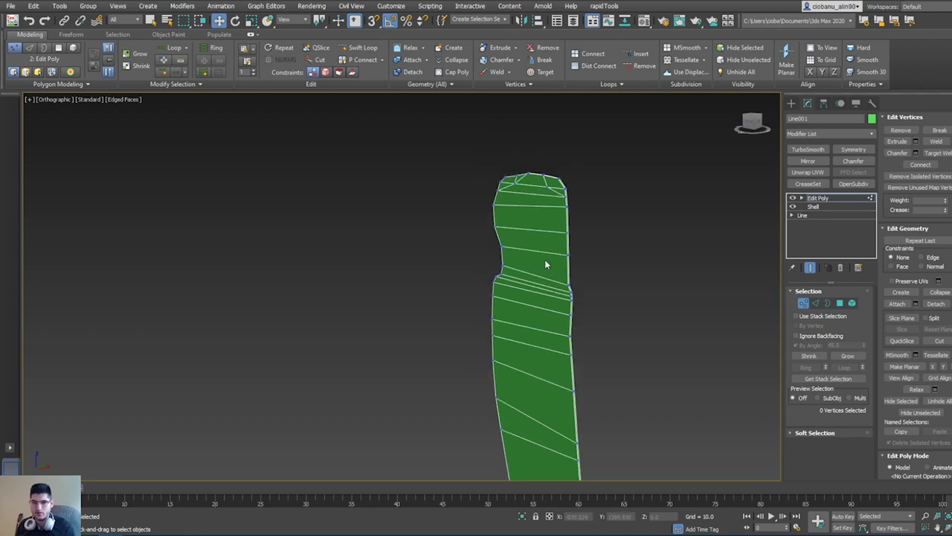
scroll(544, 264, up, 4)
scroll(544, 264, down, 3)
key(4)
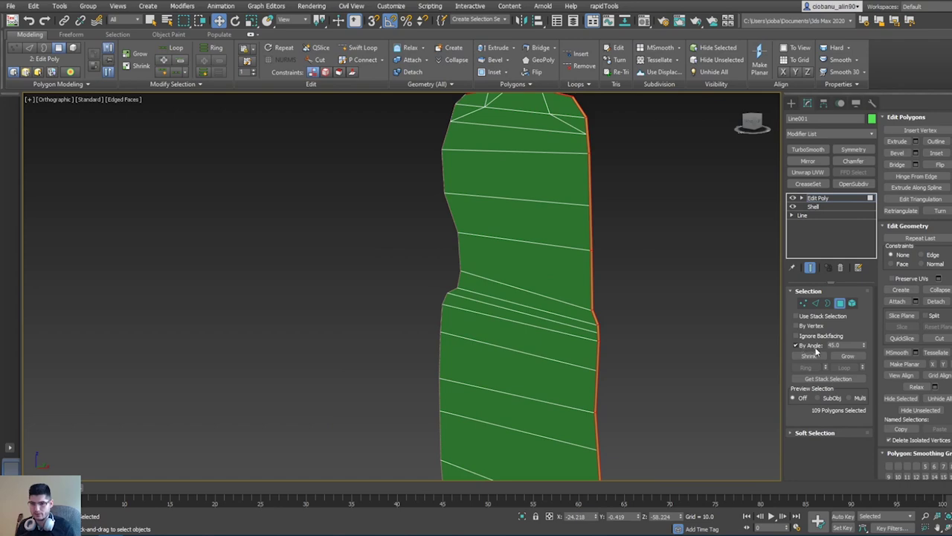
click(494, 195)
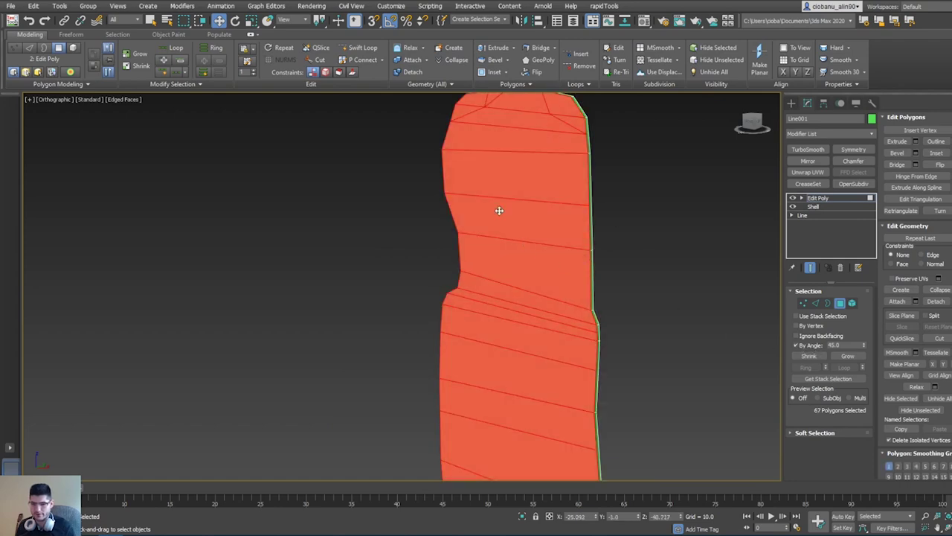
alt+middle_drag(577, 246, 617, 262)
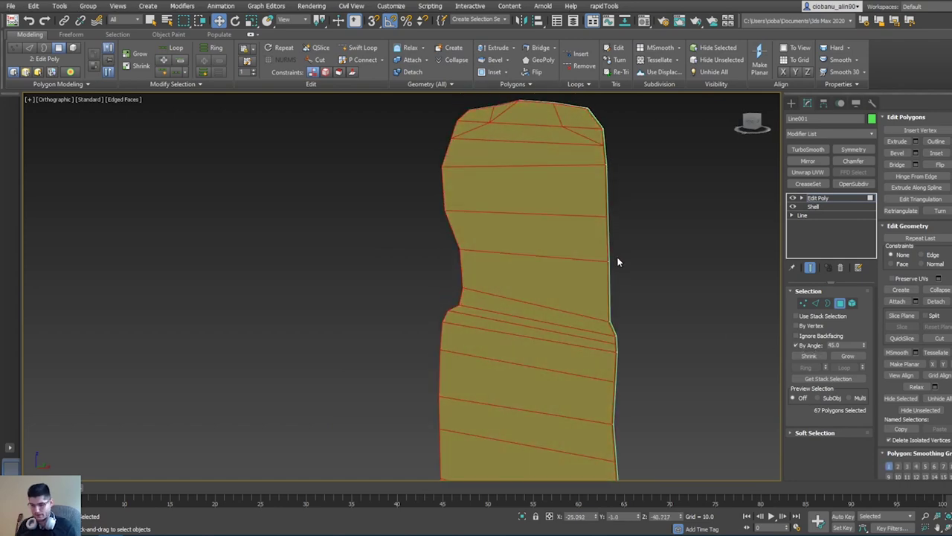
click(618, 262)
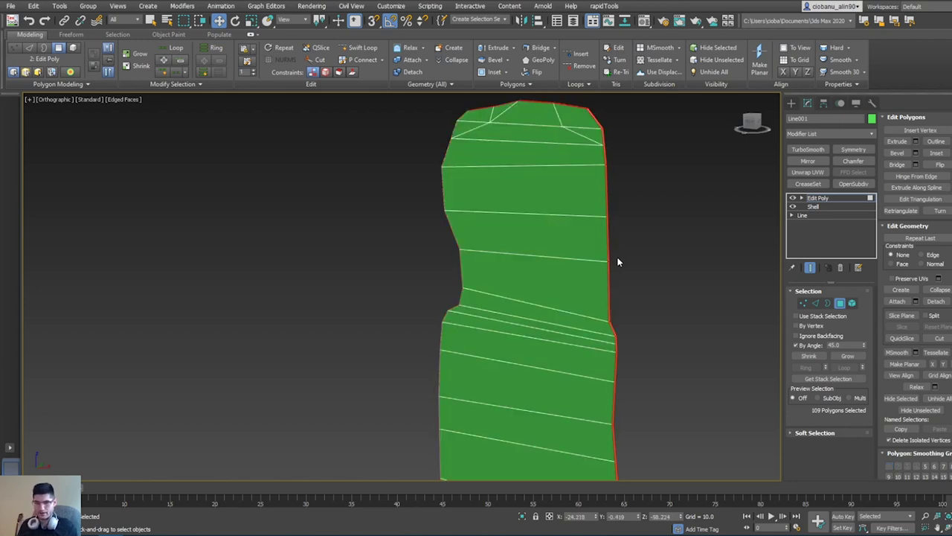
alt+middle_drag(617, 262, 515, 306)
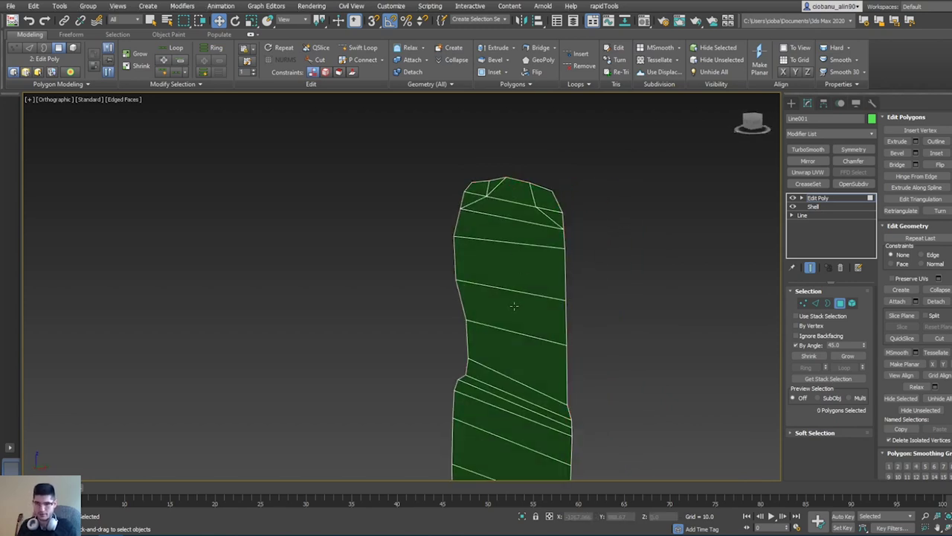
alt+middle_drag(511, 304, 564, 277)
key(4)
Step: Constrain vertex movement to edges and slide the right vertex of the first slanted cross edge below the notch upward
middle_drag(564, 277, 532, 91)
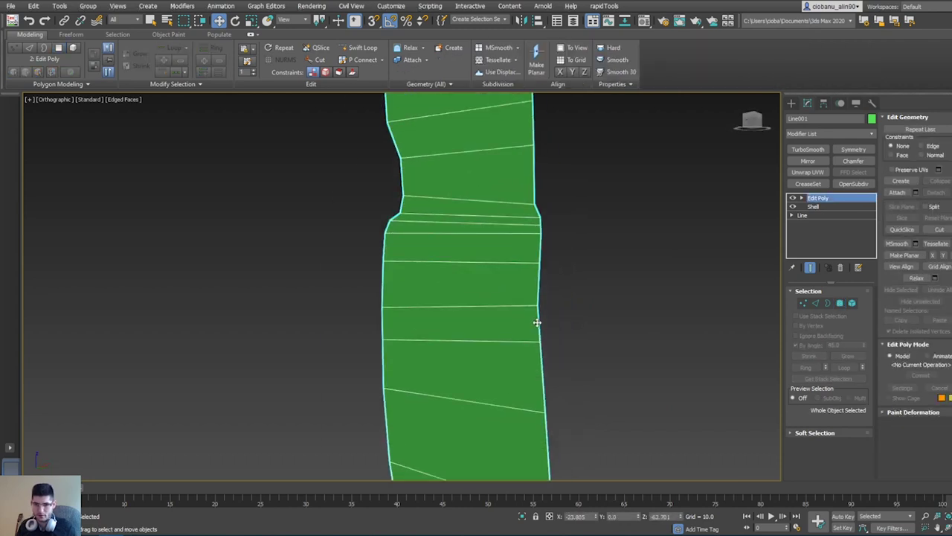
scroll(517, 232, down, 5)
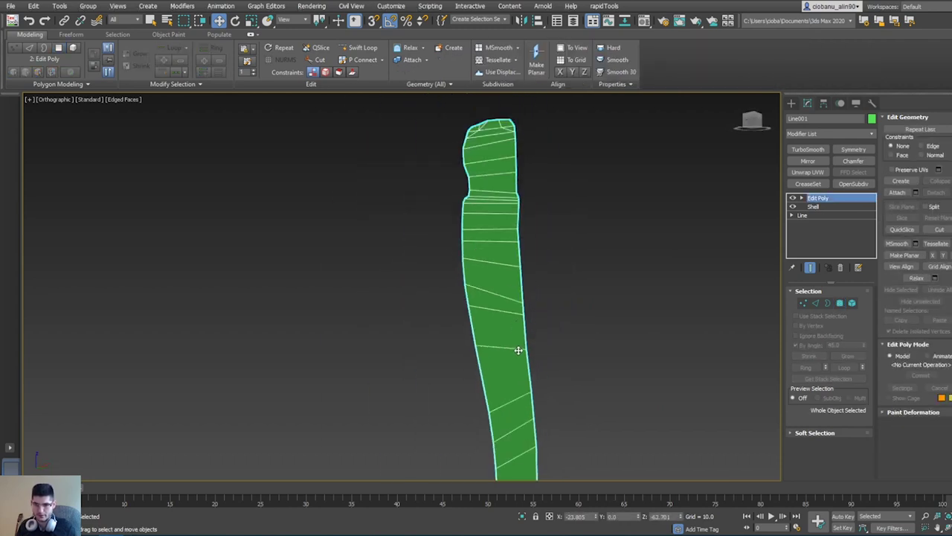
alt+middle_drag(536, 278, 512, 257)
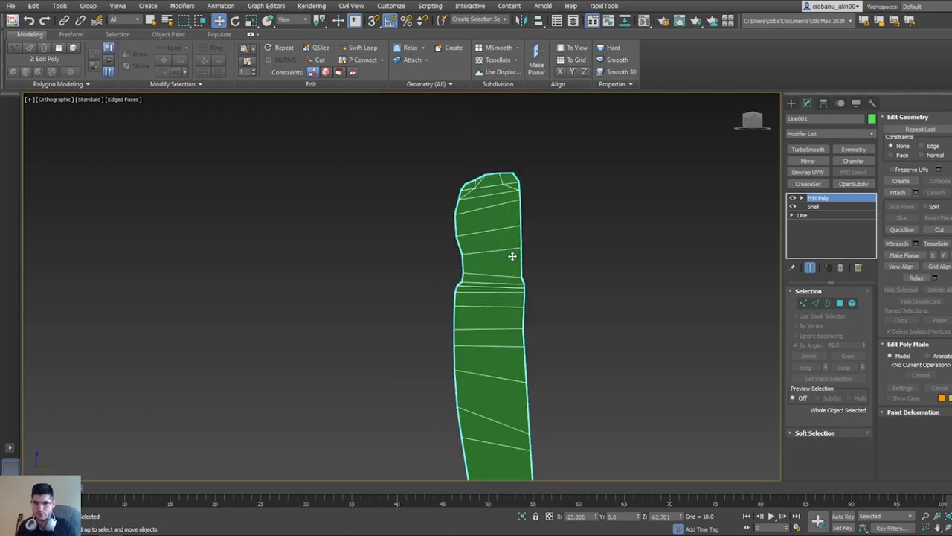
scroll(512, 257, up, 5)
scroll(547, 245, down, 3)
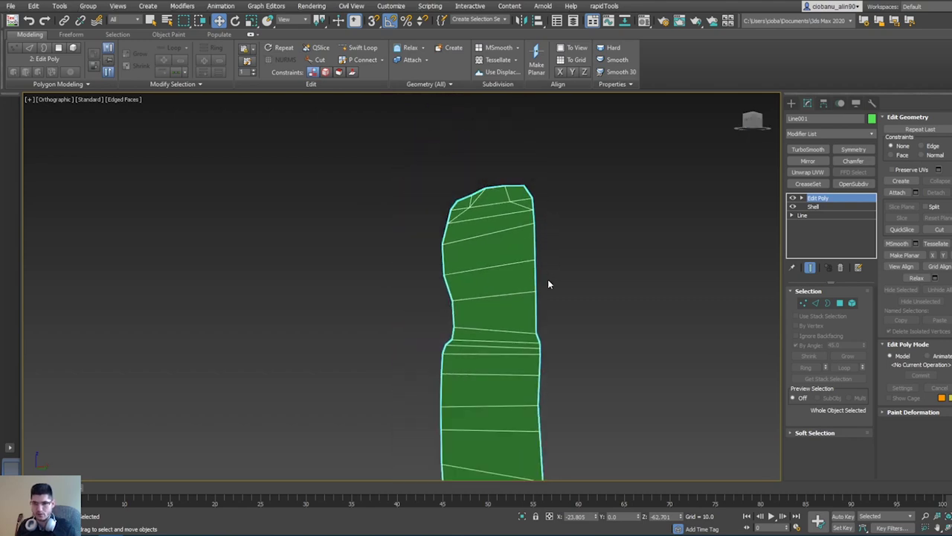
scroll(525, 251, up, 6)
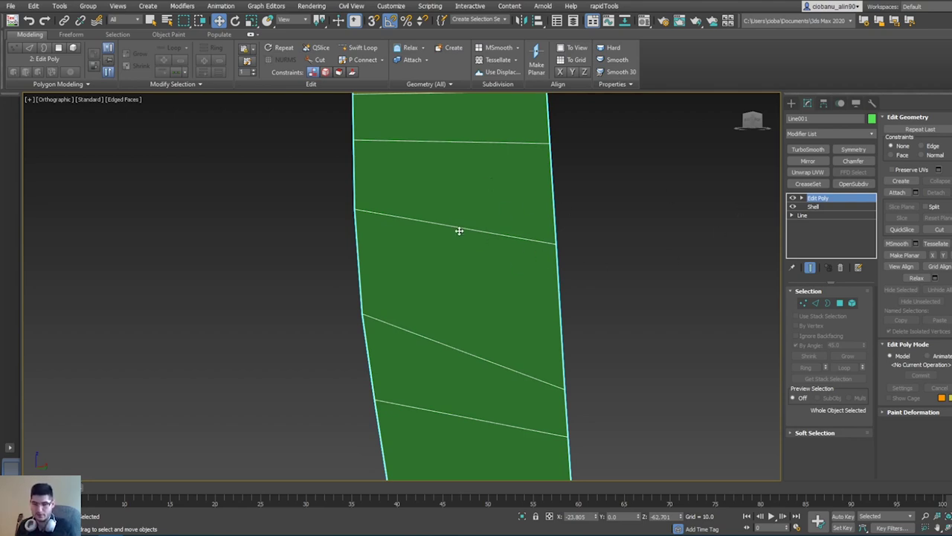
middle_drag(504, 269, 513, 291)
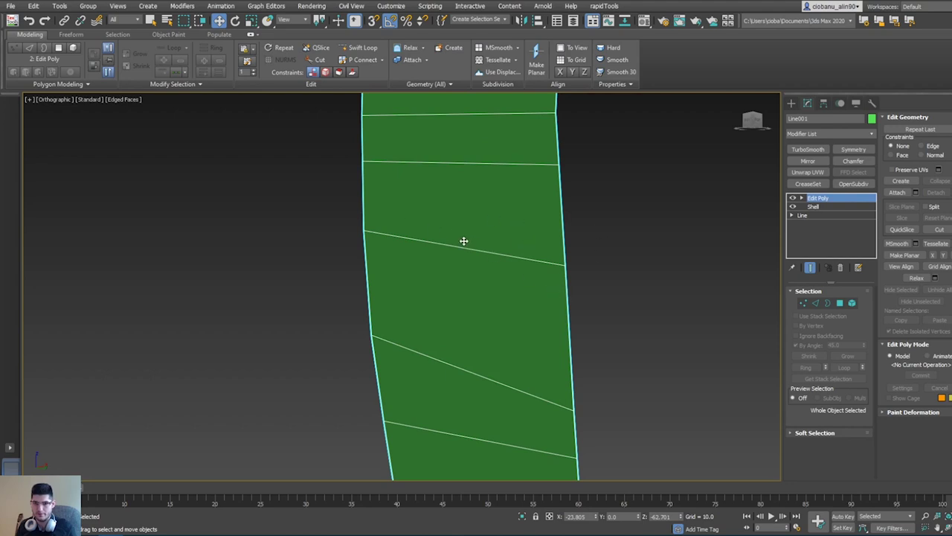
key(1)
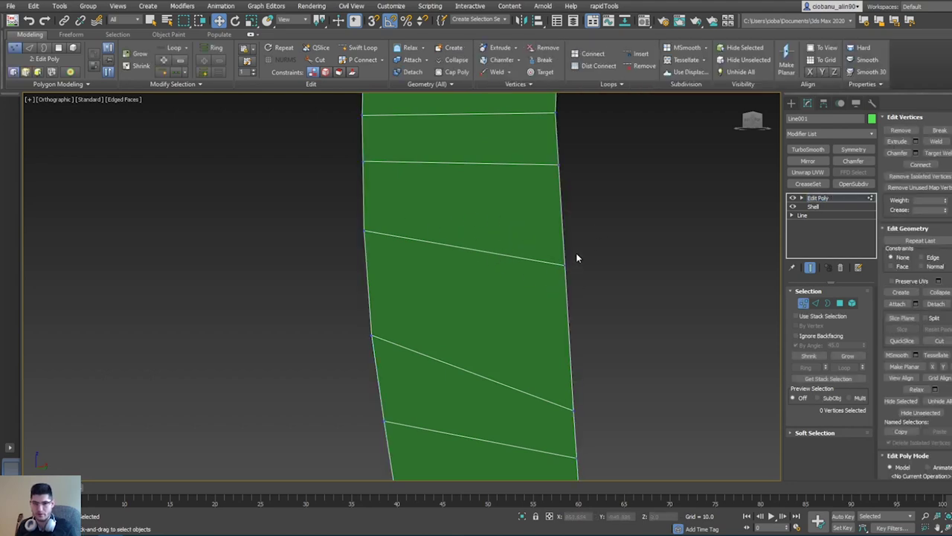
click(565, 264)
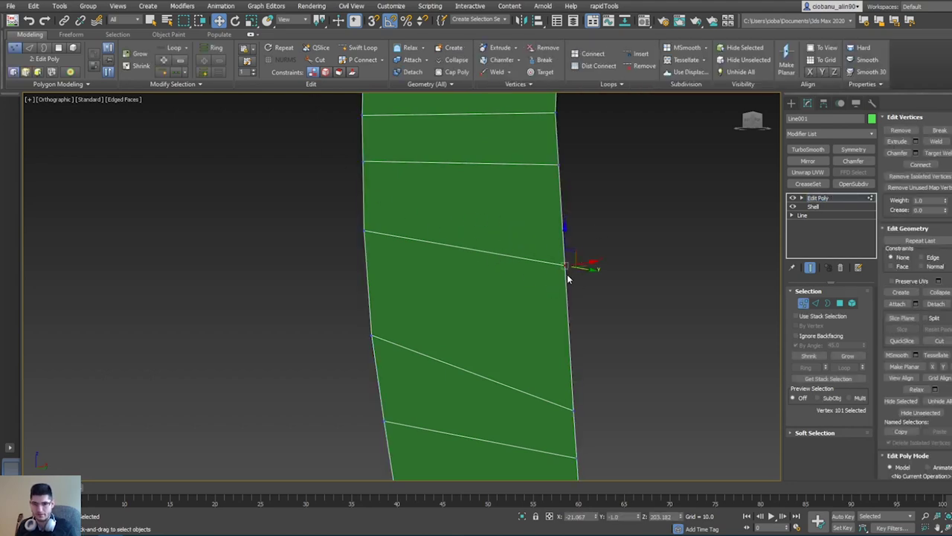
click(325, 73)
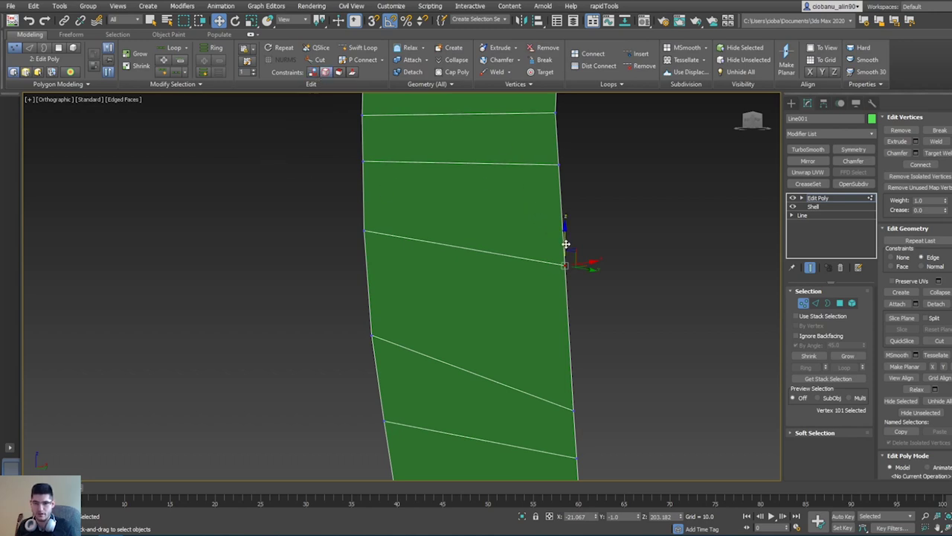
drag(564, 241, 567, 227)
Step: Slide the right-side vertices of the next two downward-slanting cross edges up along the handle's outline to level them
click(572, 409)
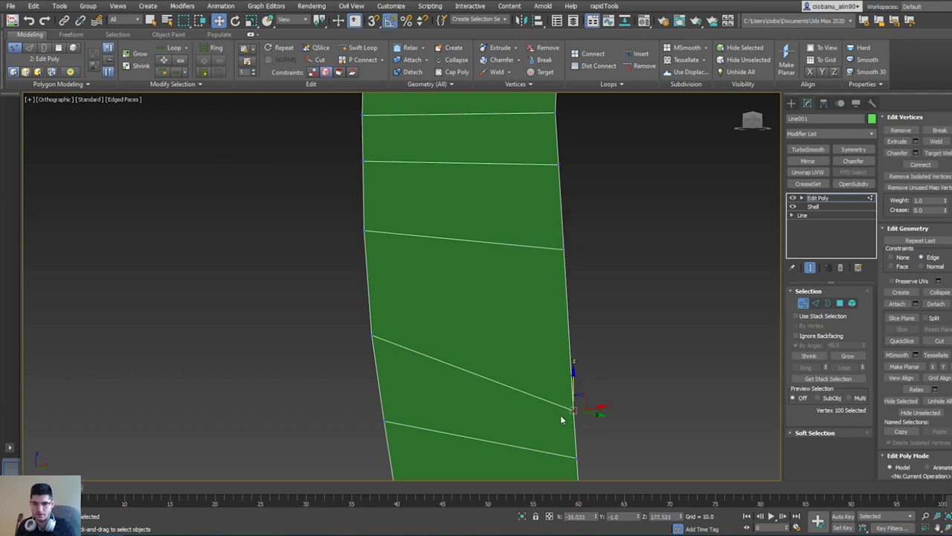
drag(572, 378, 578, 324)
middle_drag(595, 363, 598, 216)
drag(616, 273, 568, 356)
drag(580, 284, 582, 267)
middle_drag(576, 337, 561, 177)
middle_drag(624, 419, 584, 218)
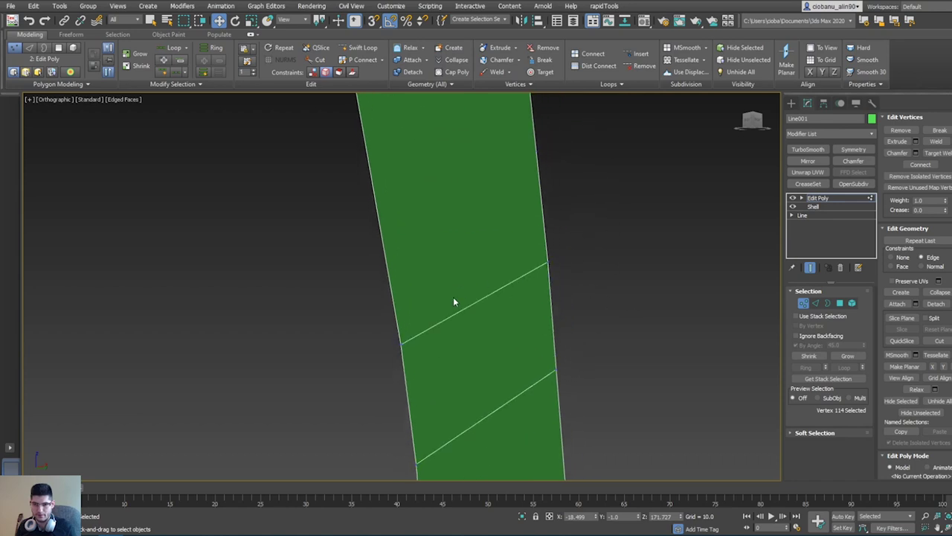
Step: Slide the right-side vertices of the first two upward-slanting cross edges in the handle's middle down along the outline
drag(555, 276, 541, 279)
drag(548, 245, 556, 276)
middle_drag(595, 356, 584, 278)
drag(563, 279, 534, 299)
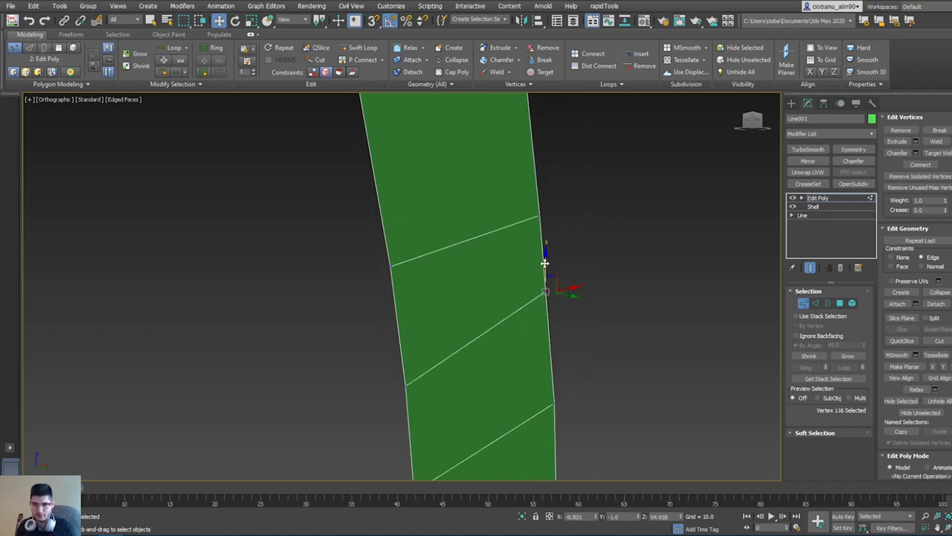
drag(544, 264, 550, 305)
Step: Slide the following two right-side vertices down along the outline so their slanted cross edges run flatter
middle_drag(566, 382, 563, 260)
drag(563, 262, 591, 258)
drag(587, 277, 592, 303)
middle_drag(591, 319, 579, 190)
middle_drag(585, 343, 580, 264)
drag(569, 217, 509, 278)
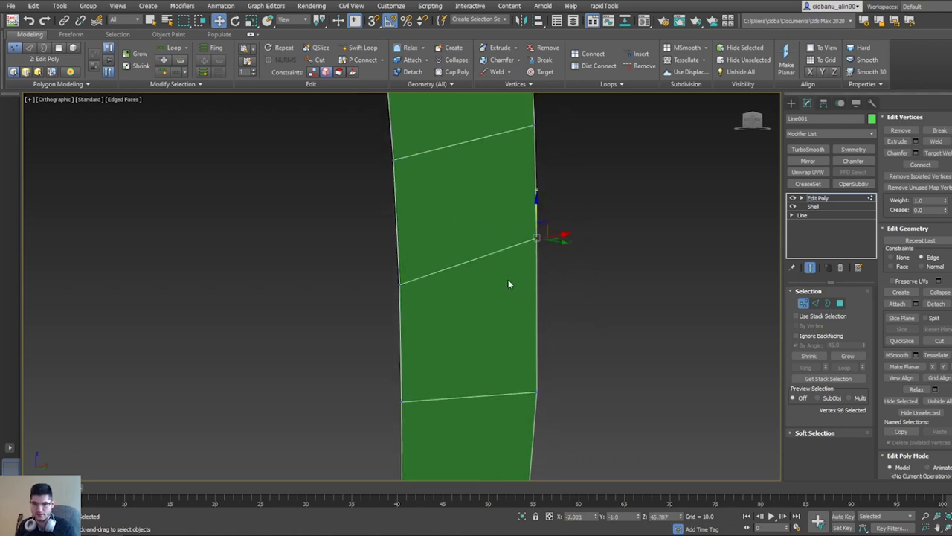
drag(535, 207, 537, 237)
Step: On the handle's lower middle, slide the left vertices of two adjacent slanted cross edges up along the outline
middle_drag(534, 303, 543, 178)
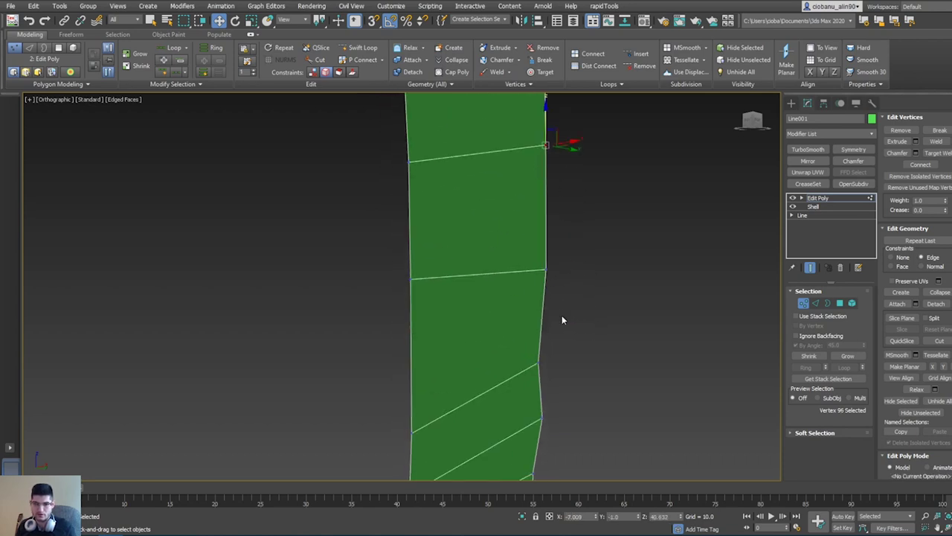
middle_drag(562, 316, 564, 235)
middle_drag(571, 271, 688, 136)
middle_drag(655, 337, 488, 298)
click(416, 316)
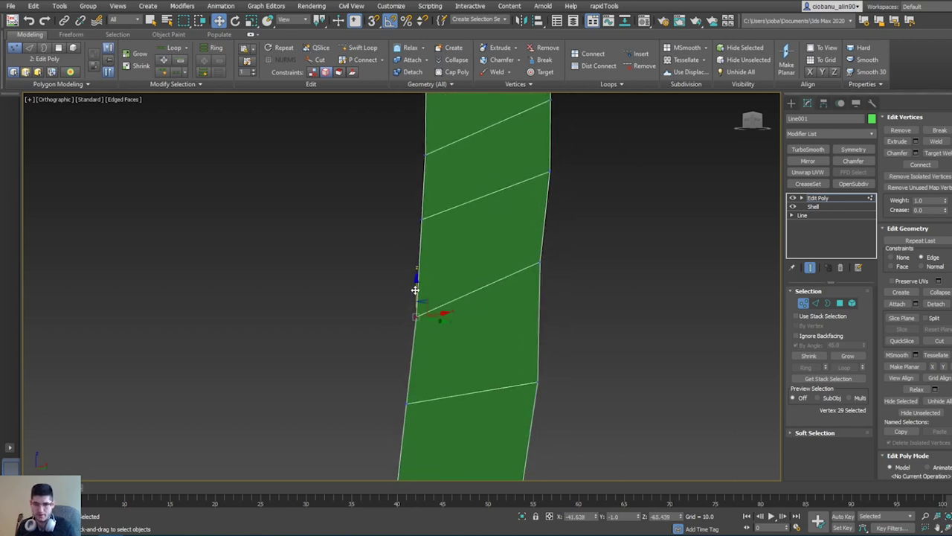
drag(415, 289, 422, 257)
click(423, 216)
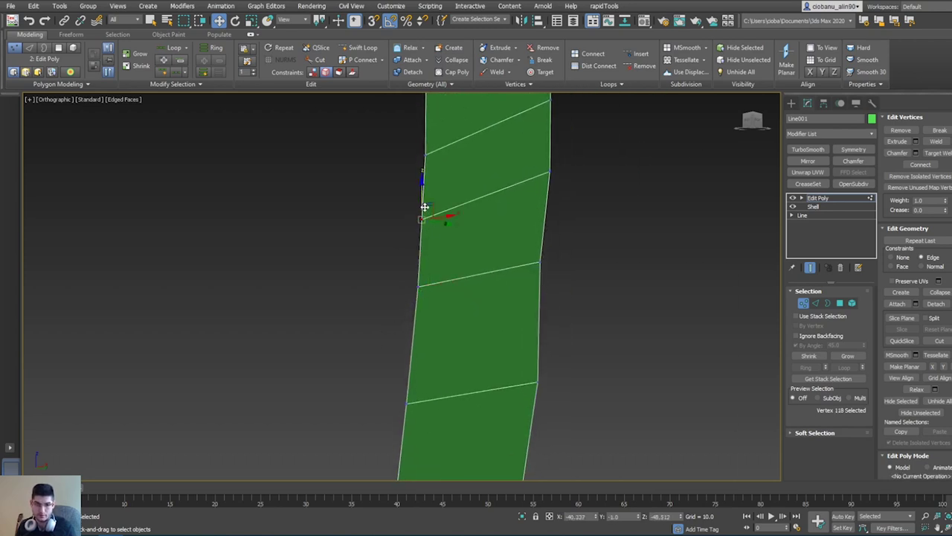
drag(424, 202, 425, 183)
Step: Slide the left vertex of the next slanted cross edge above up along the outline, leaving vertex editing
middle_drag(425, 180, 443, 229)
scroll(443, 229, down, 2)
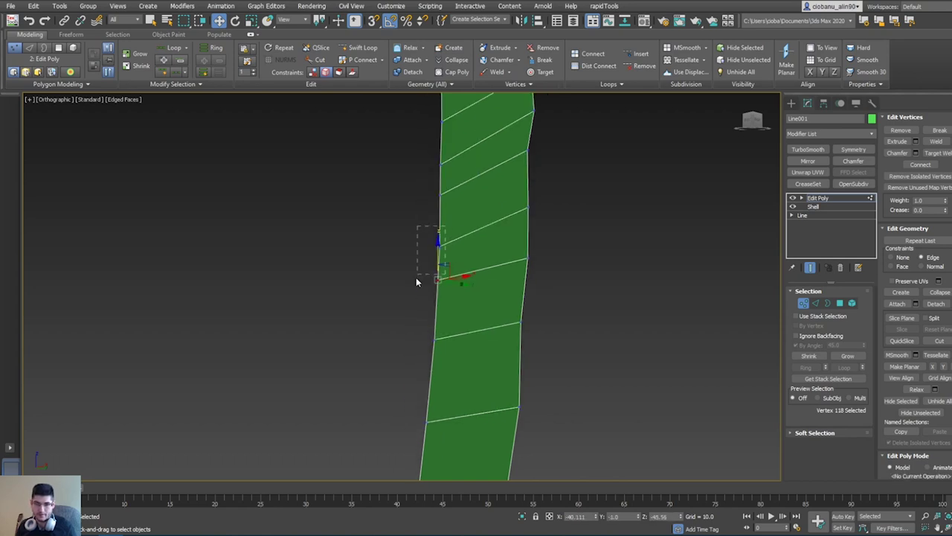
drag(415, 278, 415, 284)
click(464, 218)
drag(465, 213, 441, 214)
middle_drag(444, 203, 456, 245)
middle_drag(480, 301, 472, 171)
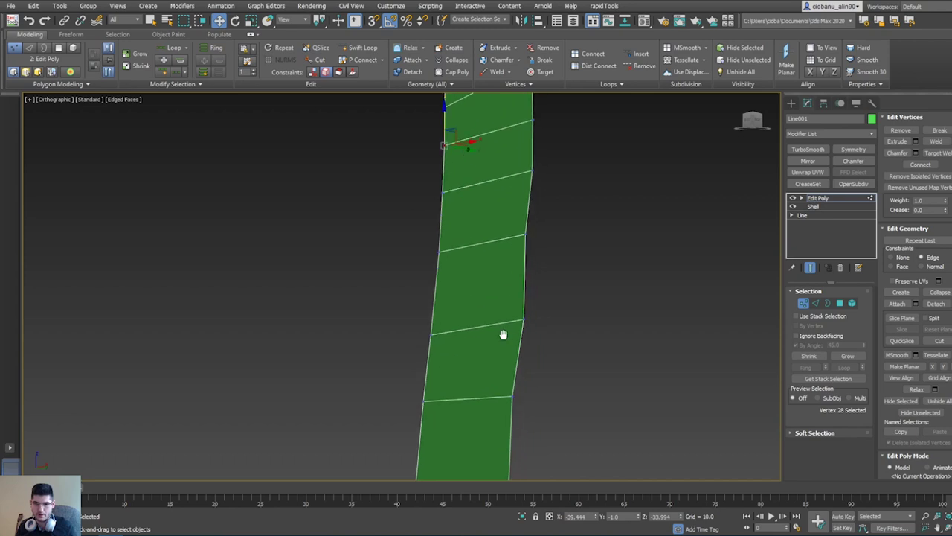
middle_drag(502, 335, 511, 246)
middle_drag(523, 291, 532, 431)
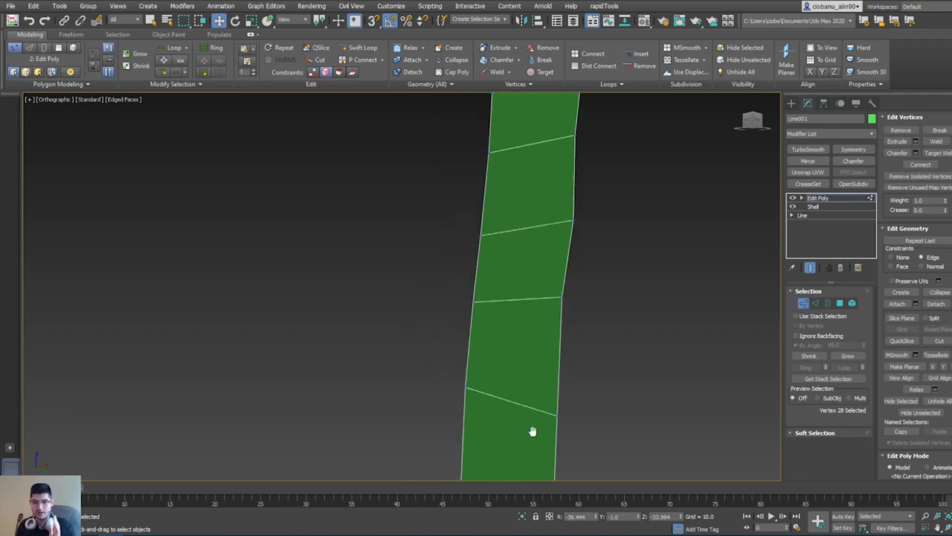
scroll(531, 431, down, 3)
key(1)
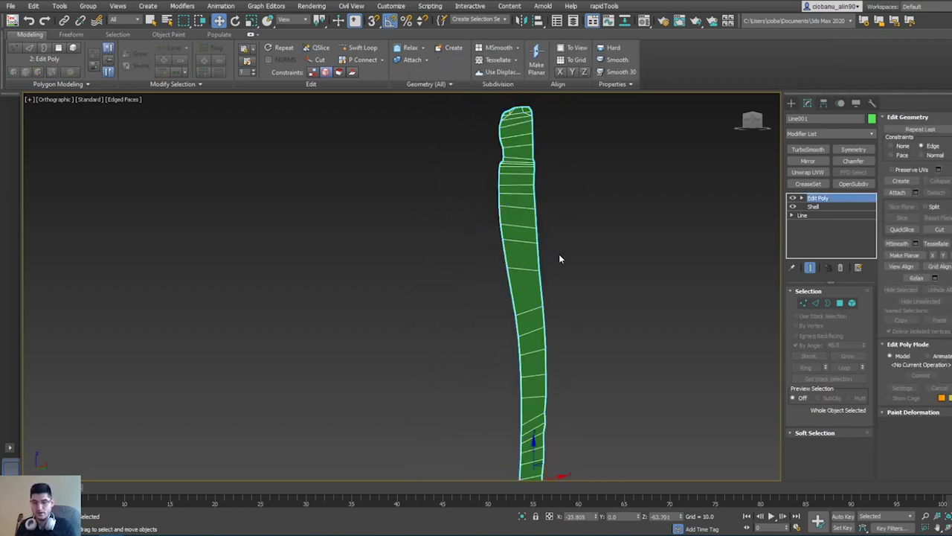
Step: Select the edge loops along both sides of the handle and examine where the right-side loop ends
alt+middle_drag(559, 254, 555, 190)
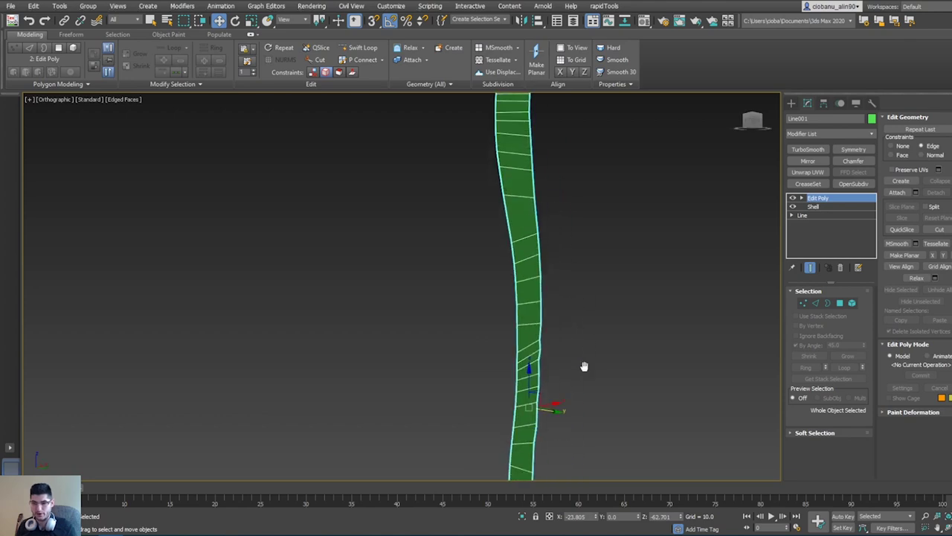
middle_drag(585, 365, 614, 357)
alt+middle_drag(601, 311, 631, 310)
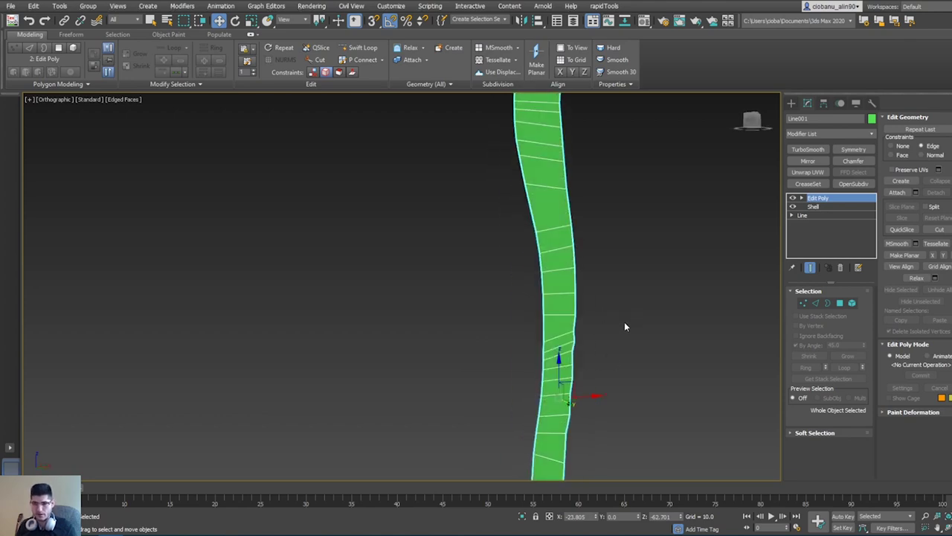
key(2)
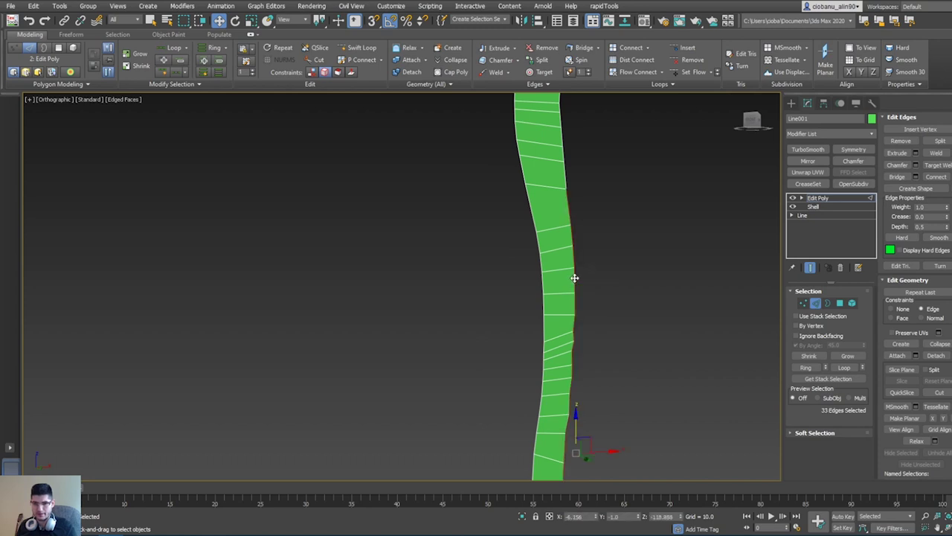
double_click(543, 287)
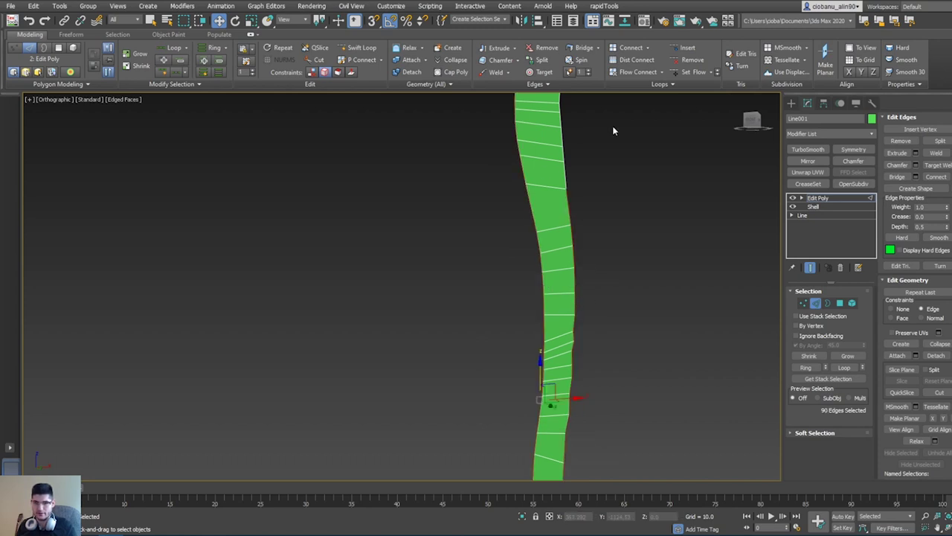
scroll(563, 224, up, 5)
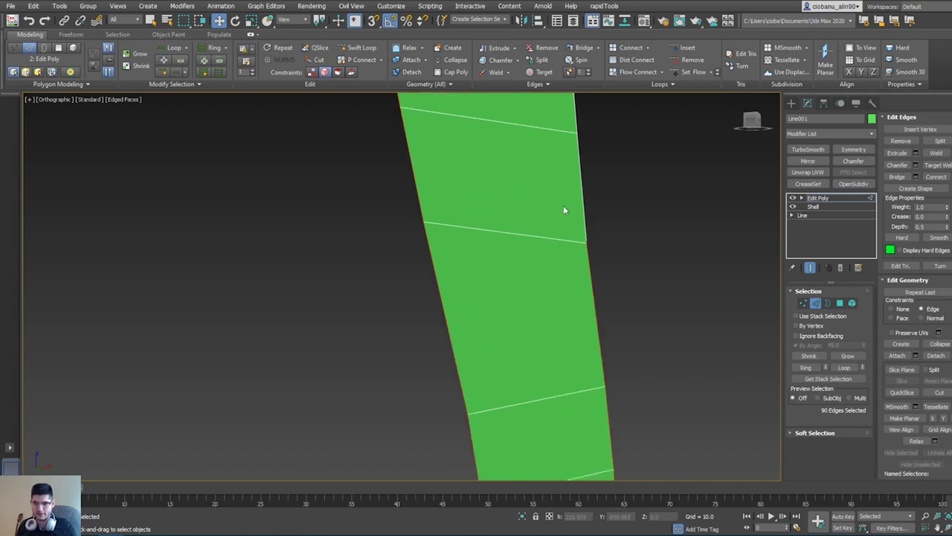
scroll(611, 303, up, 2)
scroll(560, 275, up, 3)
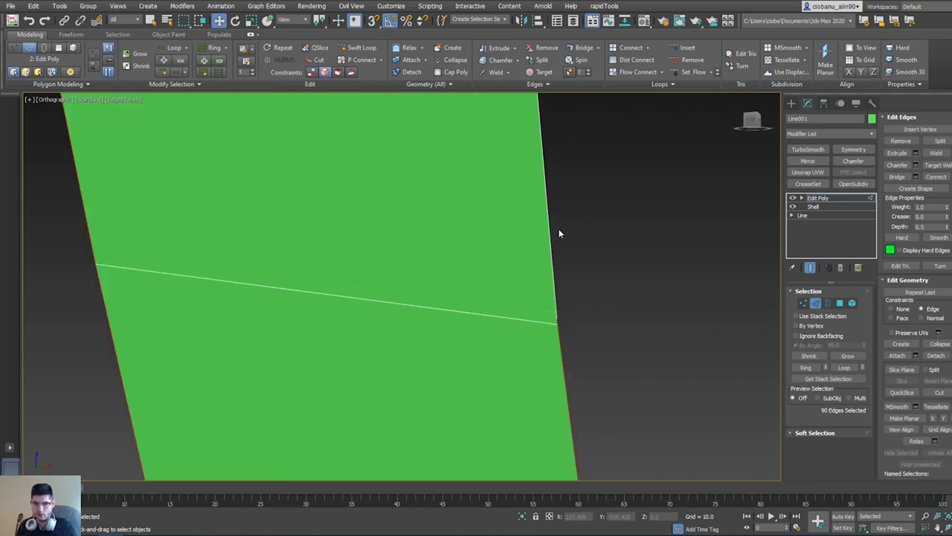
Step: Target Weld the two nearly coincident vertices on the handle's right outline where the edge loop breaks
key(1)
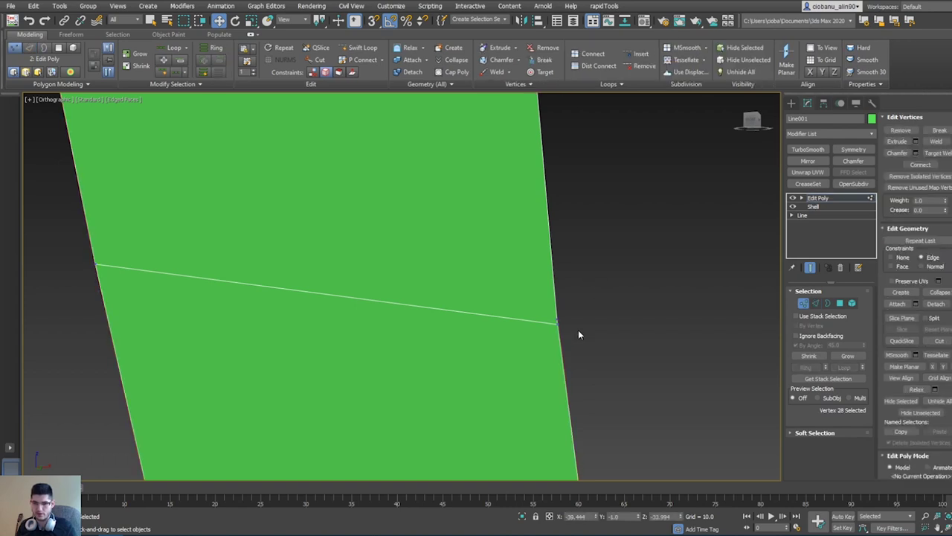
scroll(558, 326, up, 3)
drag(593, 271, 525, 349)
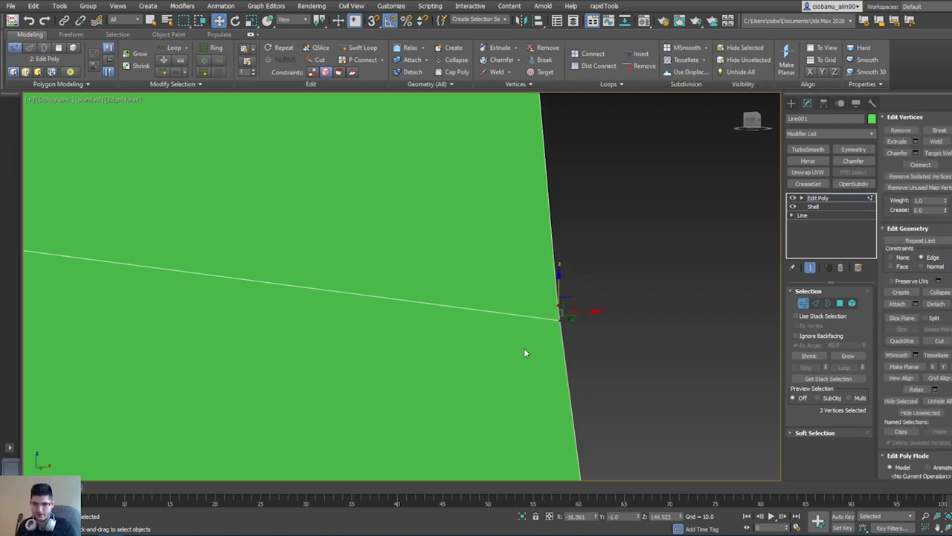
click(583, 267)
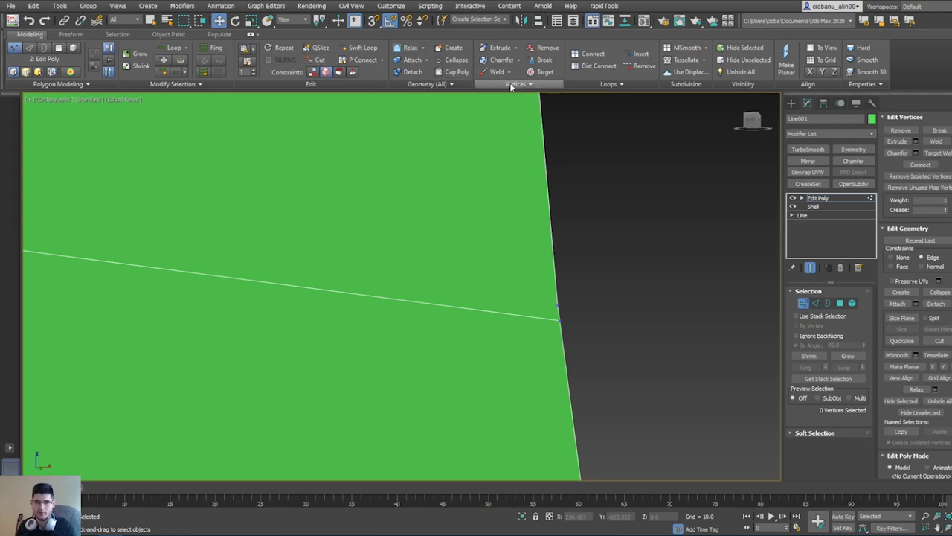
click(538, 73)
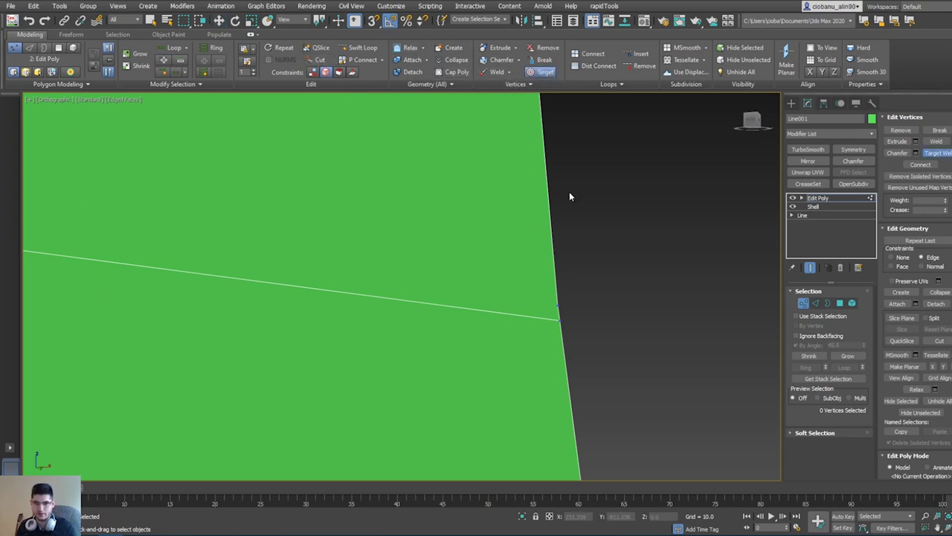
click(561, 319)
scroll(619, 284, down, 2)
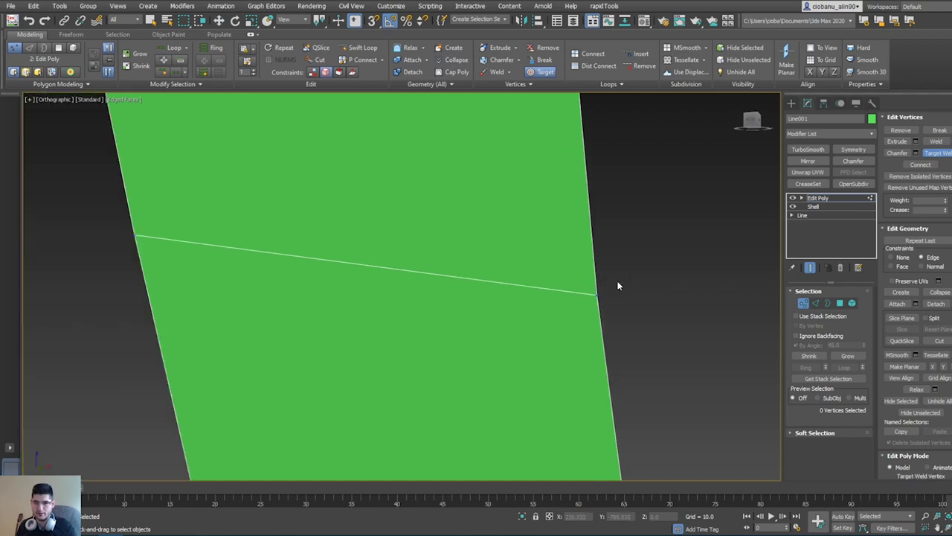
Step: Select the edge loop running along the handle's right side, past the cross edge with the welded vertex
key(2)
scroll(617, 284, down, 3)
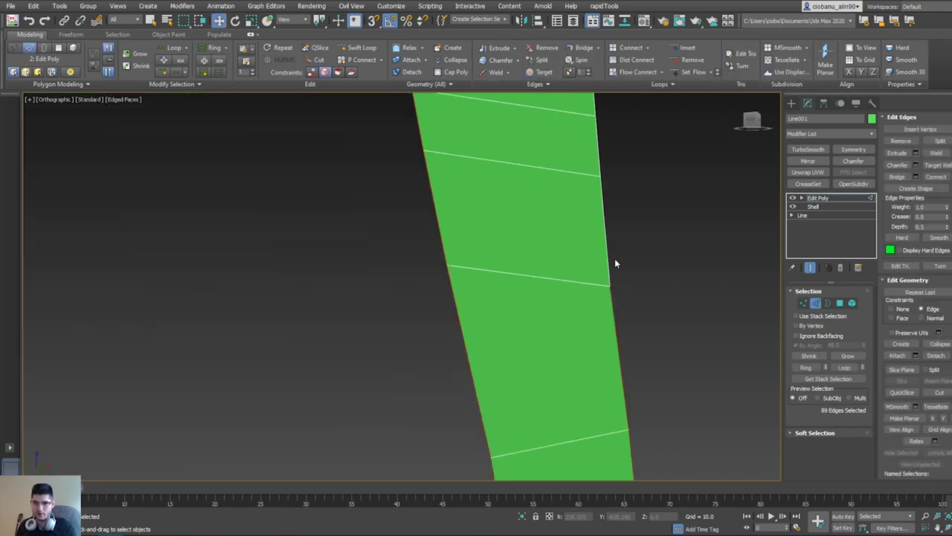
double_click(608, 258)
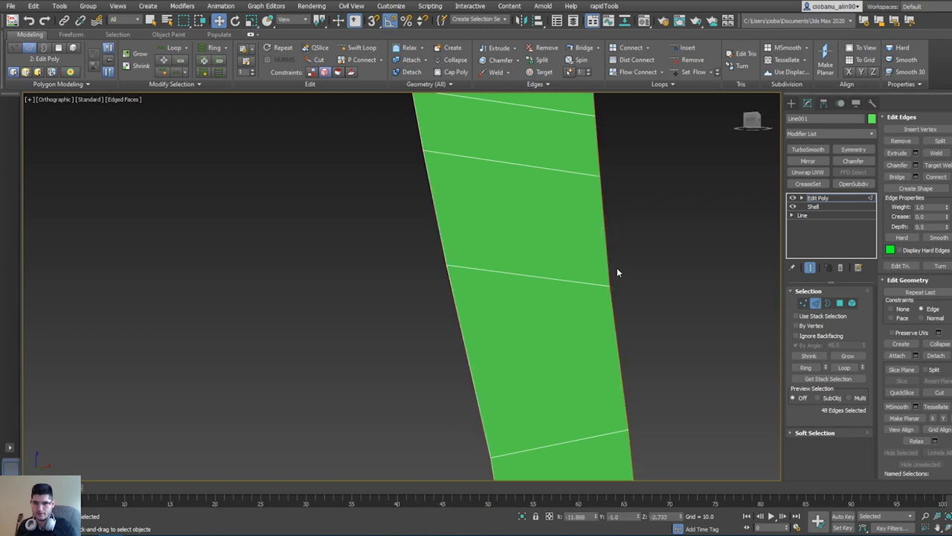
Step: Add the edge loop along the strip's other long side to the edge selection
scroll(617, 270, down, 3)
ctrl+double_click(568, 300)
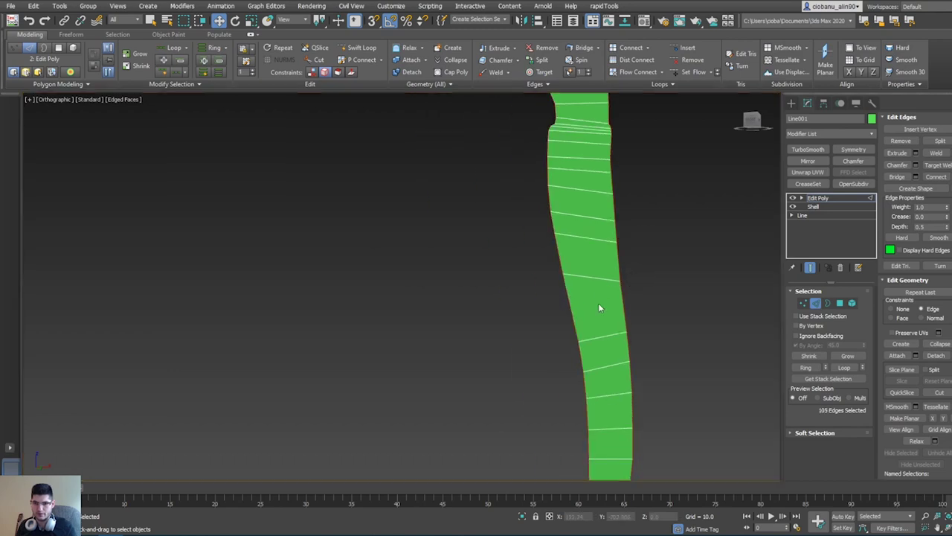
middle_drag(599, 312, 545, 162)
middle_drag(644, 206, 630, 276)
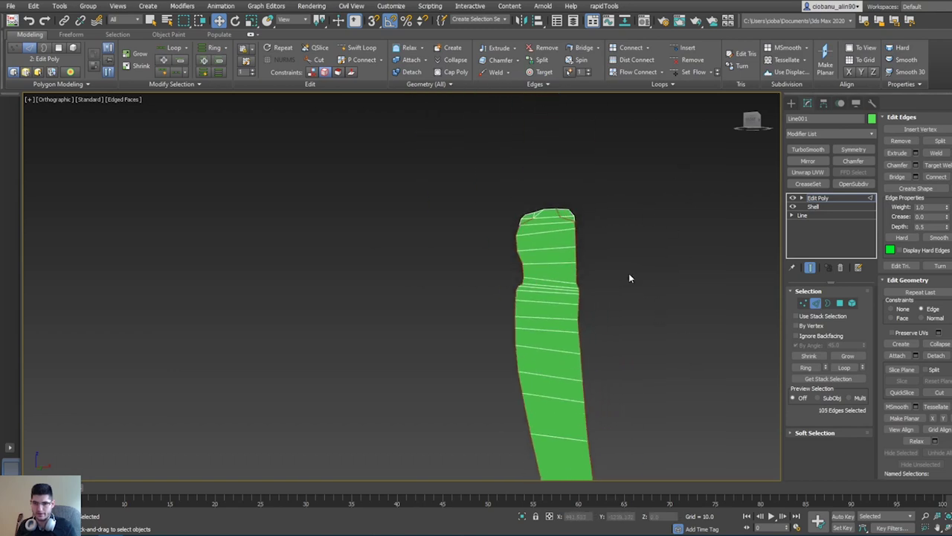
Step: Remove the three interior diagonal edges near the strip's upper end from the selection
scroll(572, 204, up, 4)
scroll(572, 204, up, 2)
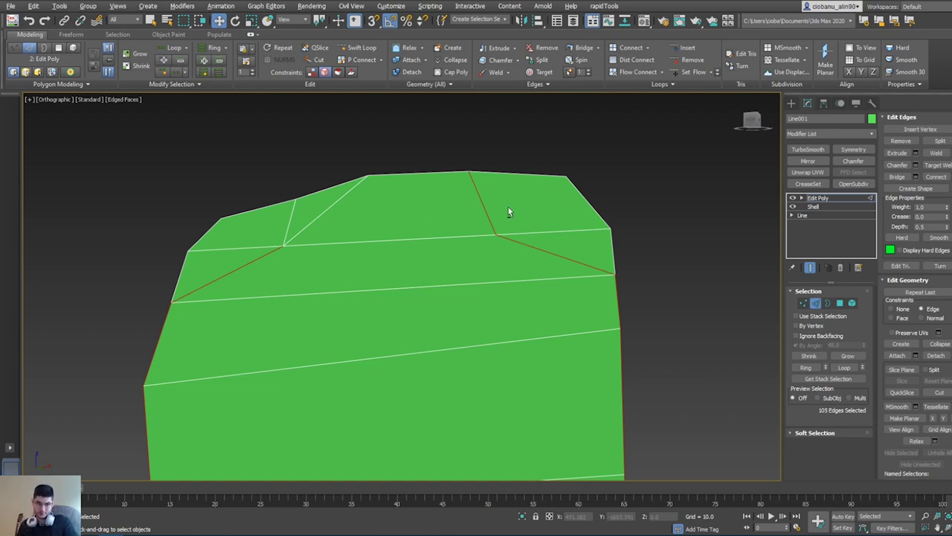
alt+click(486, 213)
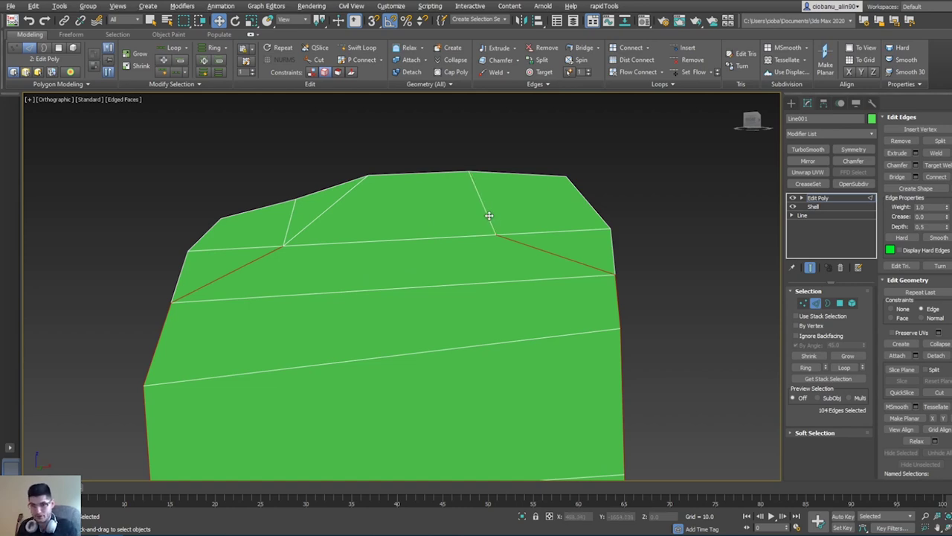
alt+click(548, 251)
alt+click(257, 259)
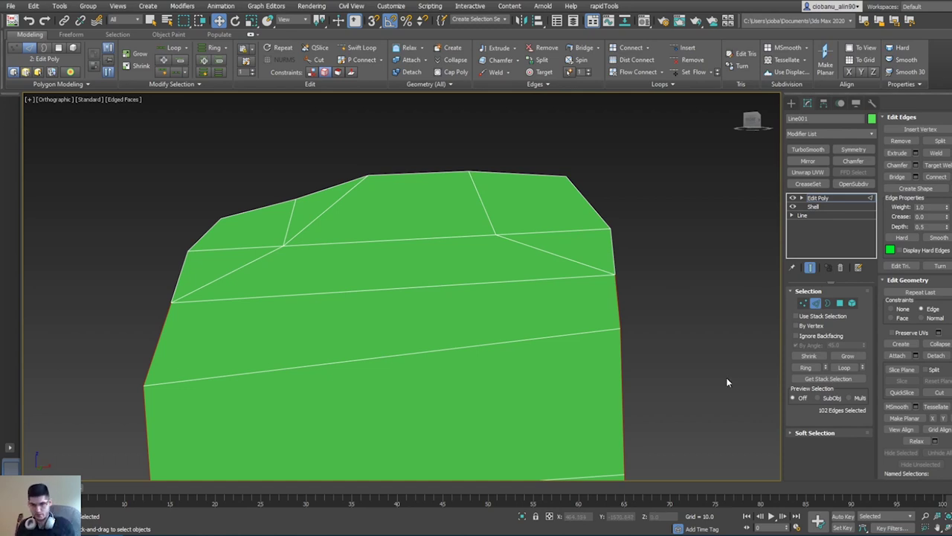
Step: Add the outer boundary edges around the strip's upper end to the selection, leaving the interior edges out
ctrl+click(613, 244)
ctrl+double_click(579, 188)
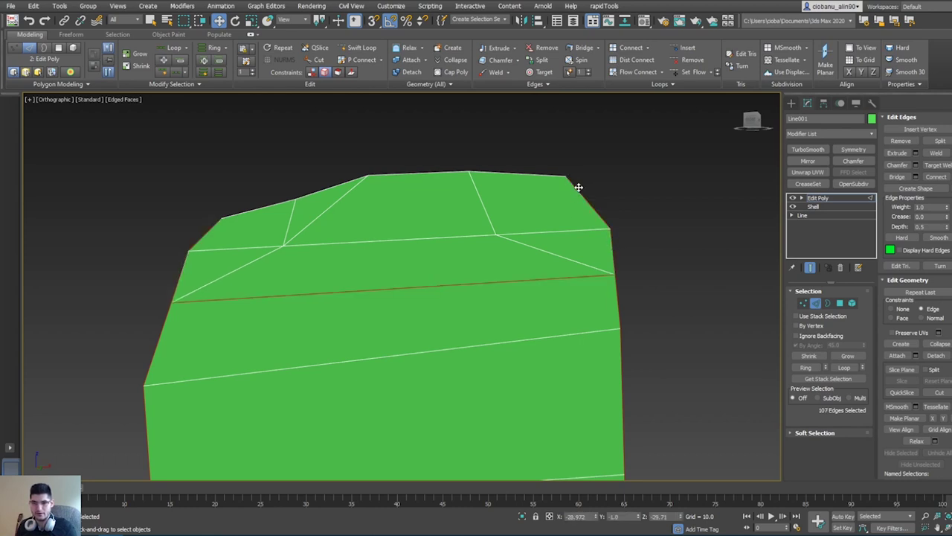
key(ctrl+z)
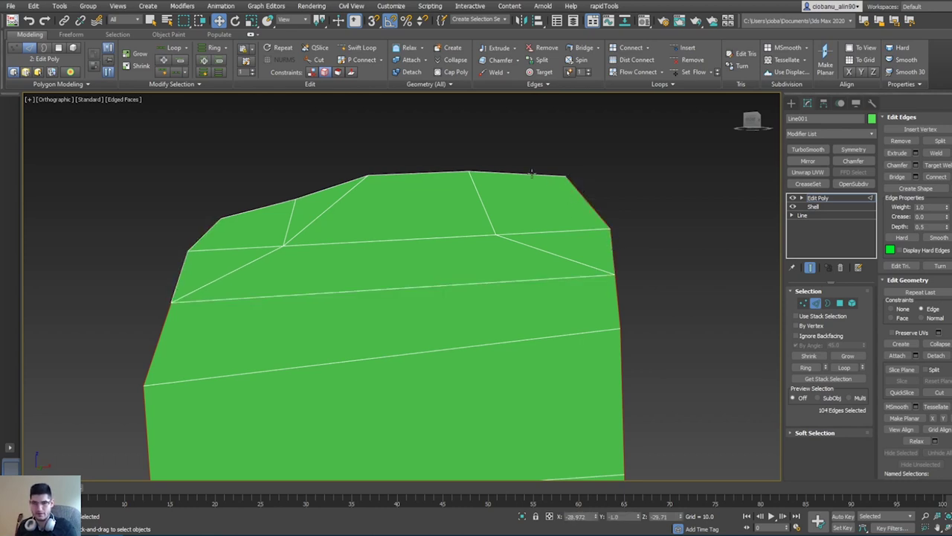
ctrl+click(506, 173)
ctrl+click(431, 173)
ctrl+click(331, 186)
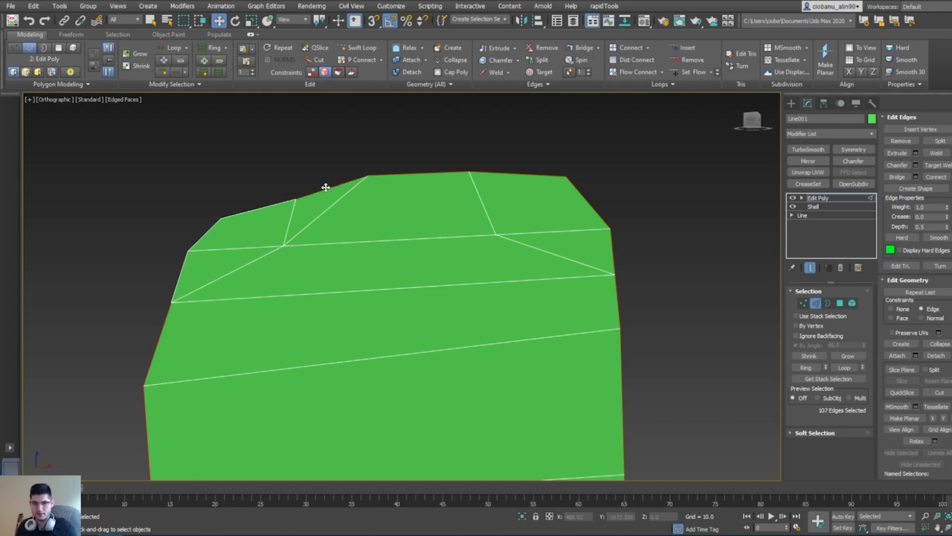
ctrl+click(266, 207)
ctrl+click(213, 226)
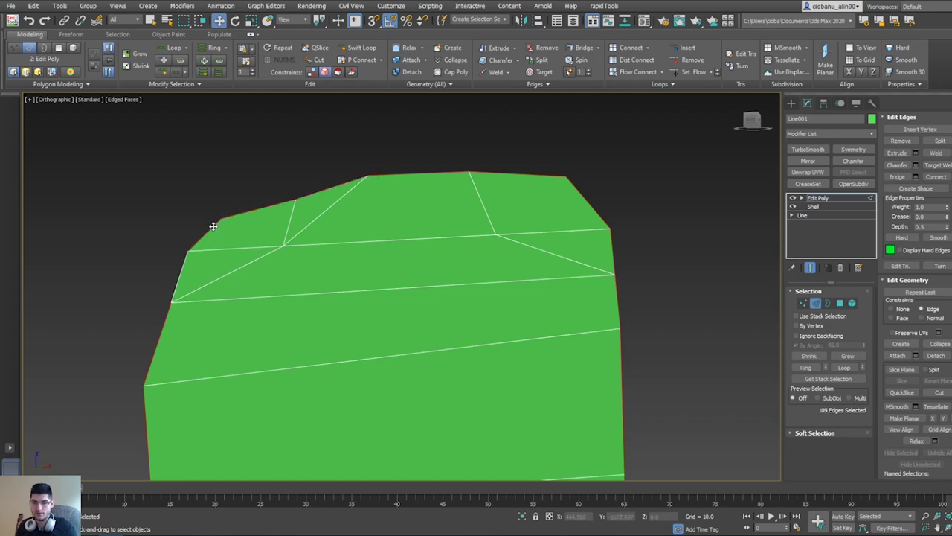
ctrl+click(185, 262)
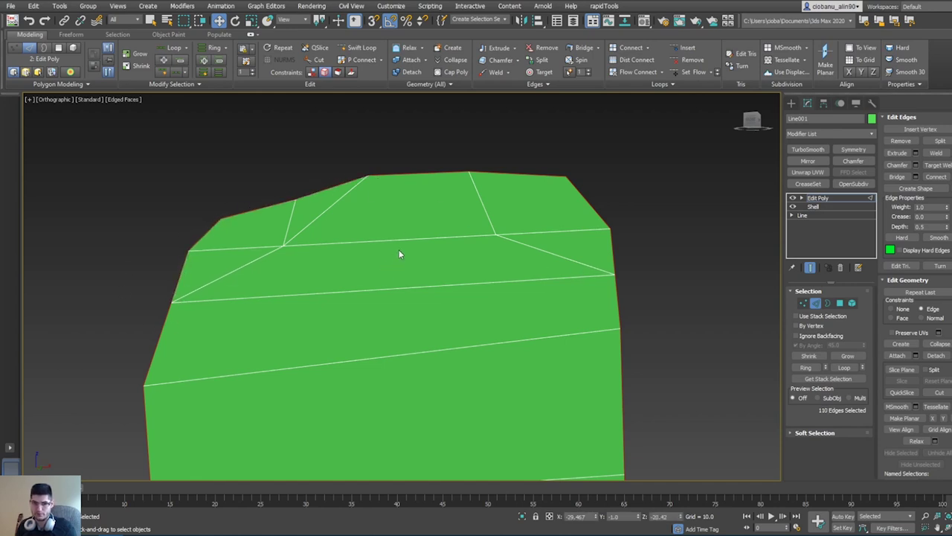
Step: Add the boundary edges along the notched side of the strip's lower end to the selection
alt+middle_drag(399, 249, 531, 142)
scroll(529, 325, up, 4)
middle_drag(529, 325, 538, 255)
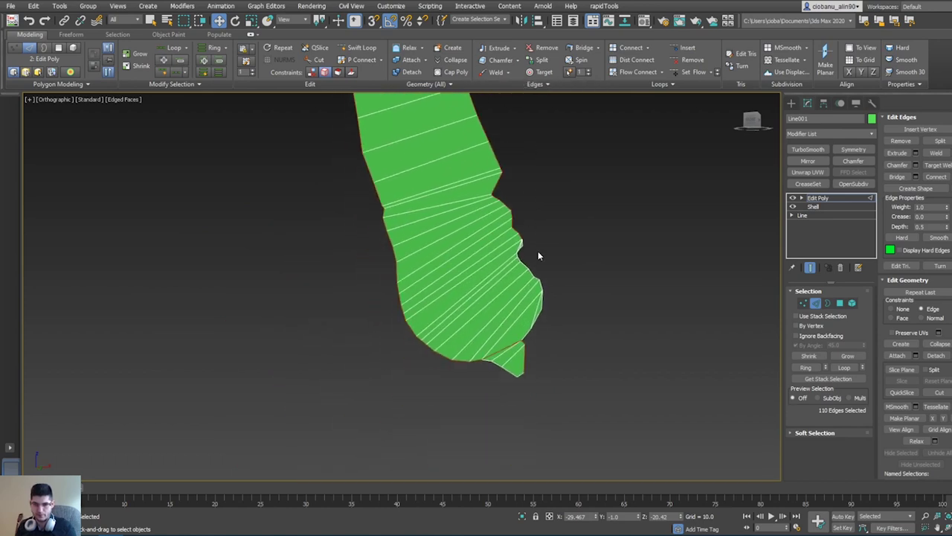
scroll(525, 251, up, 8)
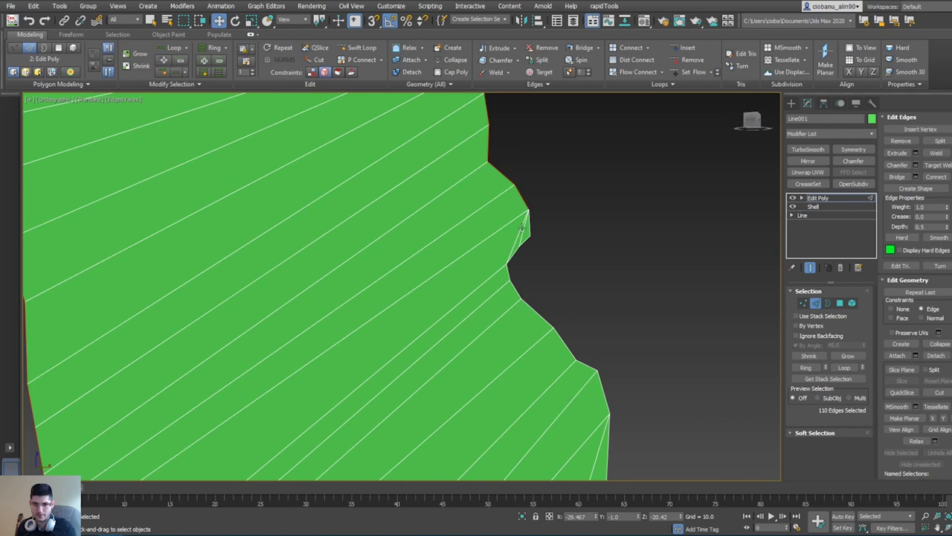
ctrl+click(529, 224)
ctrl+double_click(540, 313)
Step: Deselect the interior diagonal edges at the small notch and at the lower bulge of the strip
middle_drag(573, 320, 579, 145)
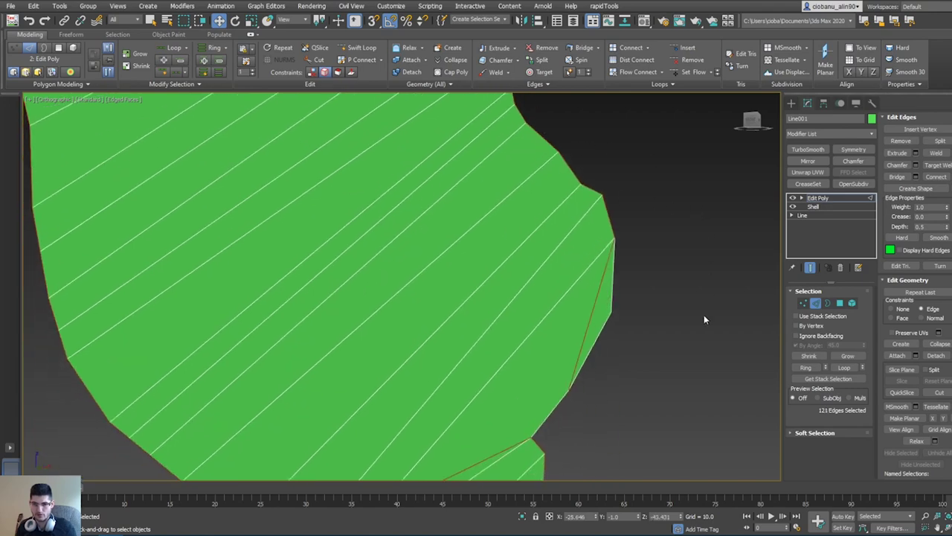
middle_drag(623, 225, 622, 298)
middle_drag(607, 370, 578, 505)
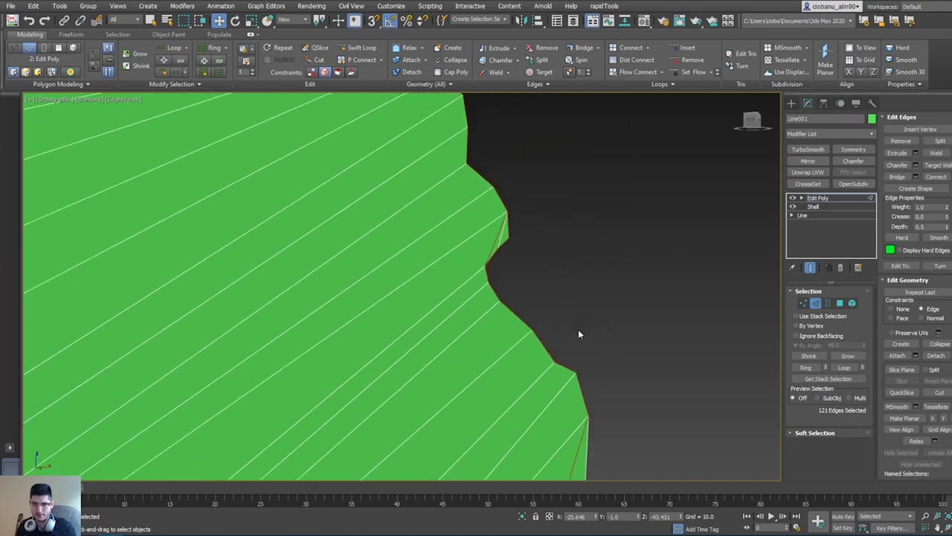
alt+click(493, 240)
middle_drag(539, 389, 541, 290)
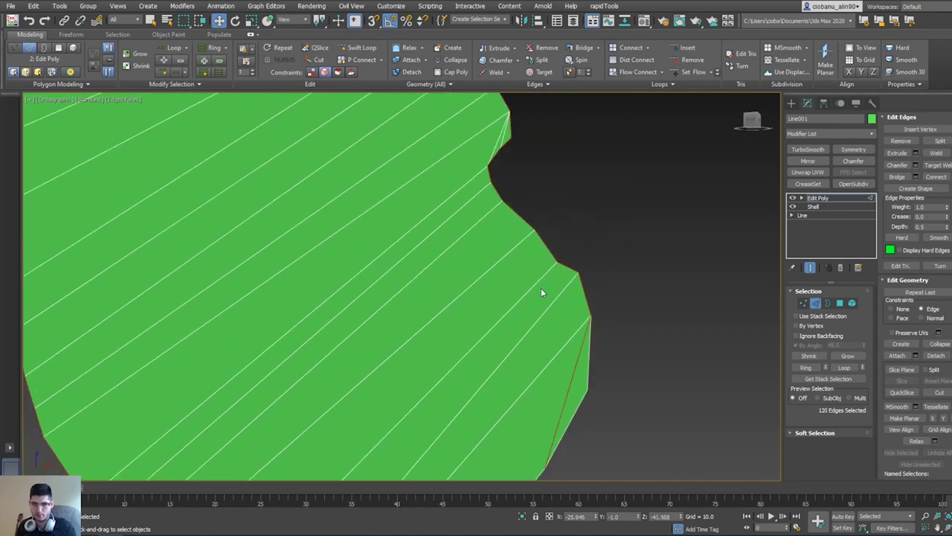
alt+click(577, 370)
Step: Add the remaining outline edges around the lower bulge and tip to the selection, and deselect the diagonal across the tip
alt+middle_drag(577, 371, 601, 255)
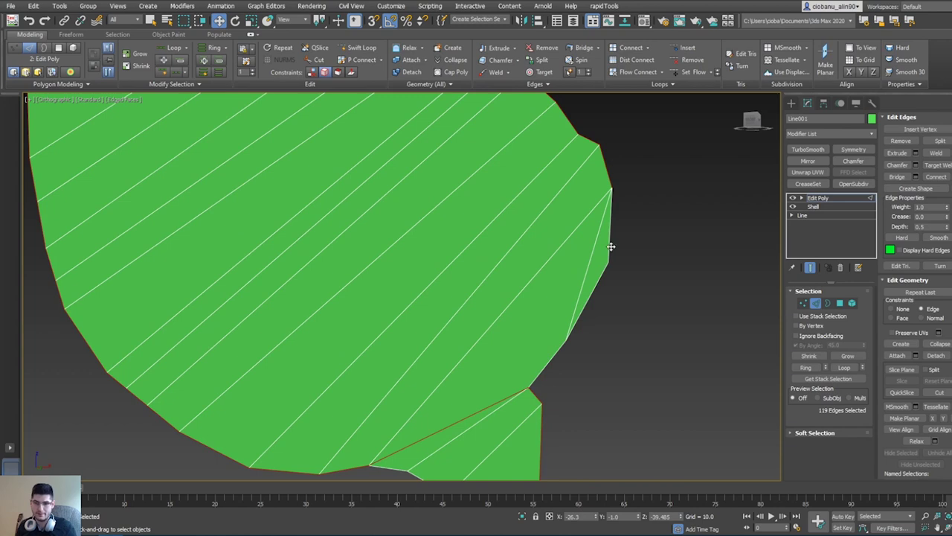
ctrl+double_click(611, 246)
alt+click(557, 250)
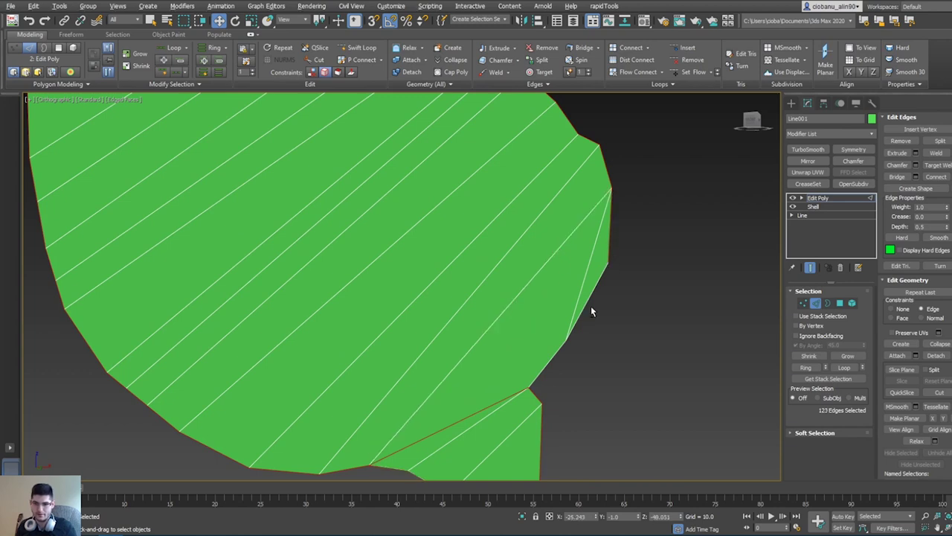
ctrl+click(541, 371)
scroll(542, 396, down, 2)
middle_drag(542, 396, 569, 288)
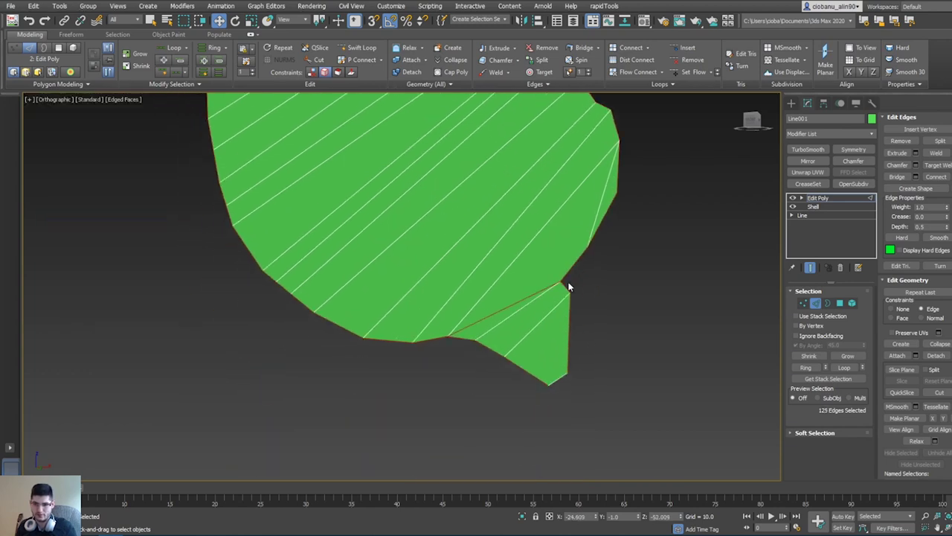
alt+click(506, 310)
Step: Examine the strip's selected outline edges from the front, from the side and in perspective
mouse_move(508, 265)
alt+middle_down()
mouse_move(508, 257)
mouse_move(506, 274)
mouse_move(501, 269)
alt+middle_up()
key(p)
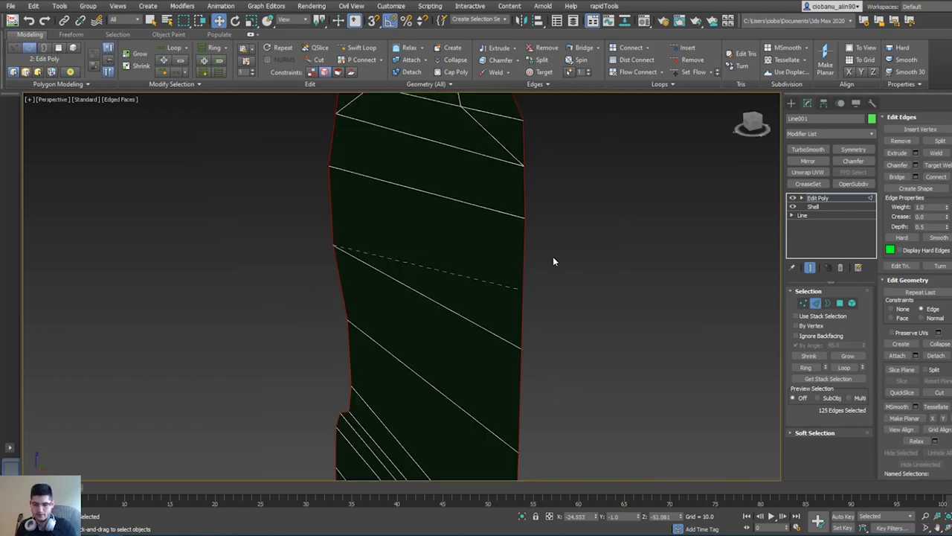
key(f)
key(z)
middle_drag(476, 450, 530, 305)
scroll(530, 305, up, 4)
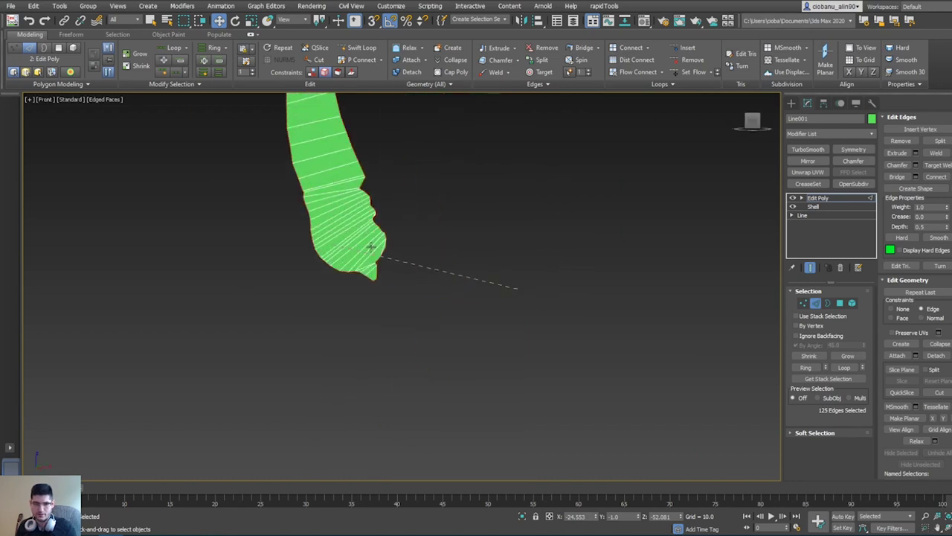
scroll(431, 278, up, 2)
scroll(372, 261, up, 2)
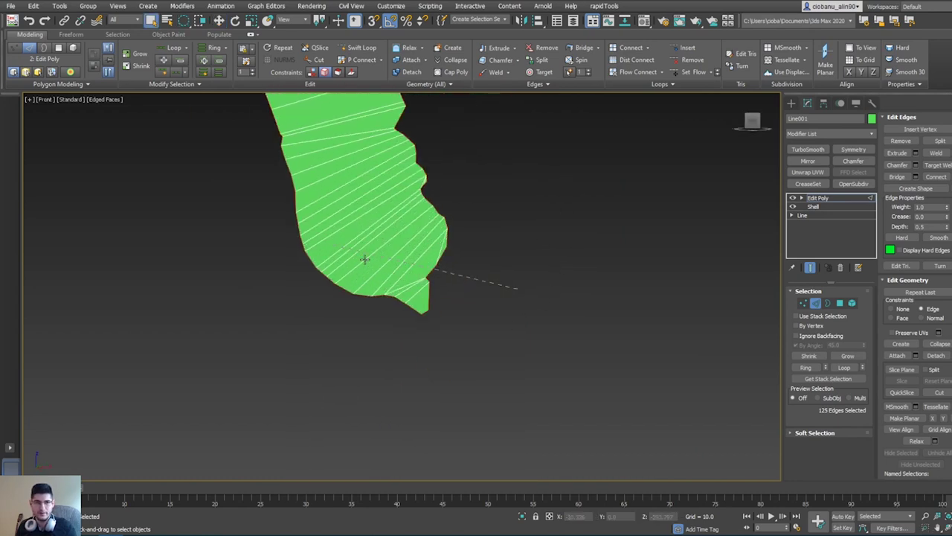
alt+middle_drag(365, 260, 377, 287)
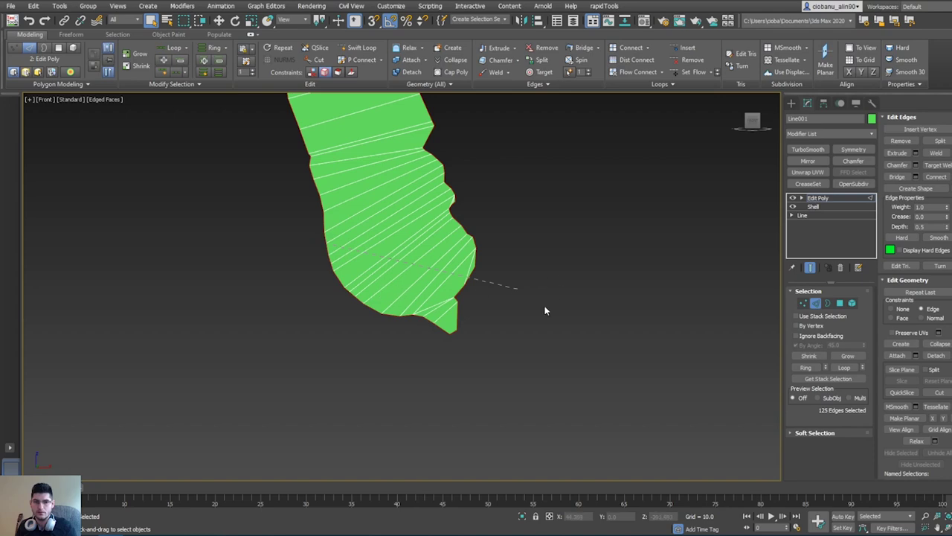
alt+middle_drag(422, 244, 378, 296)
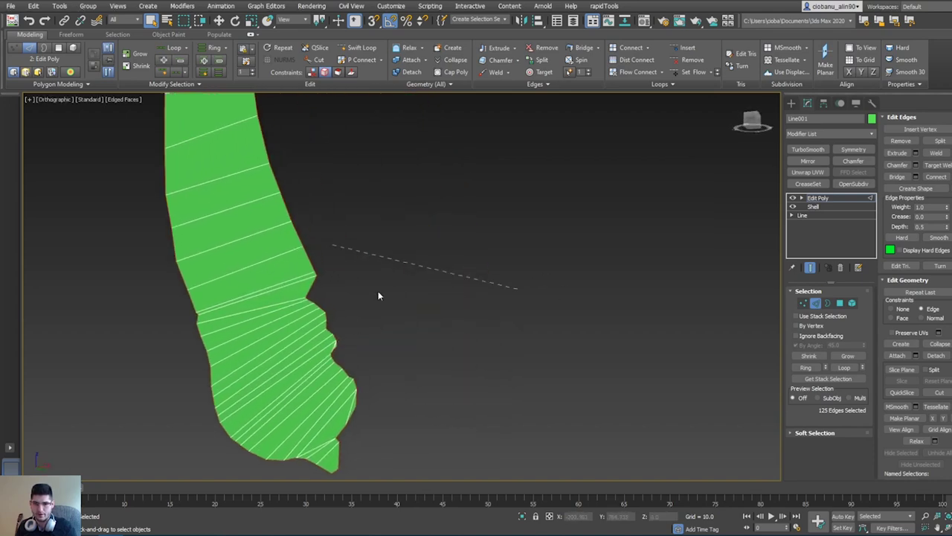
alt+middle_drag(454, 276, 475, 215)
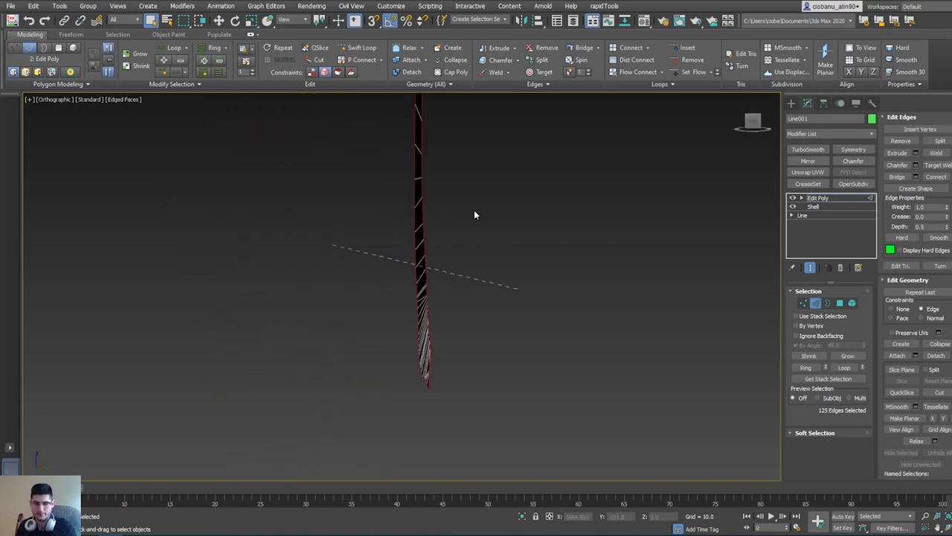
key(f)
key(z)
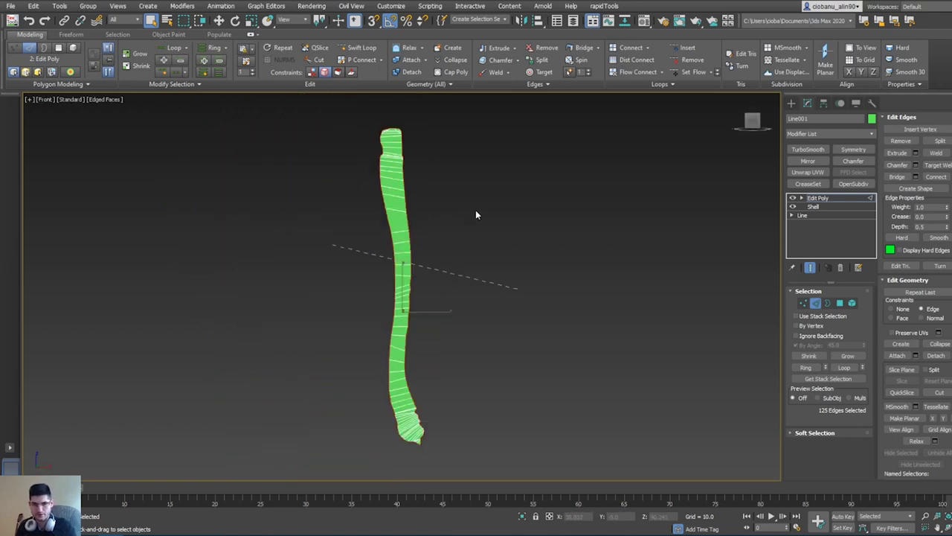
key(r)
key(t)
key(z)
key(f)
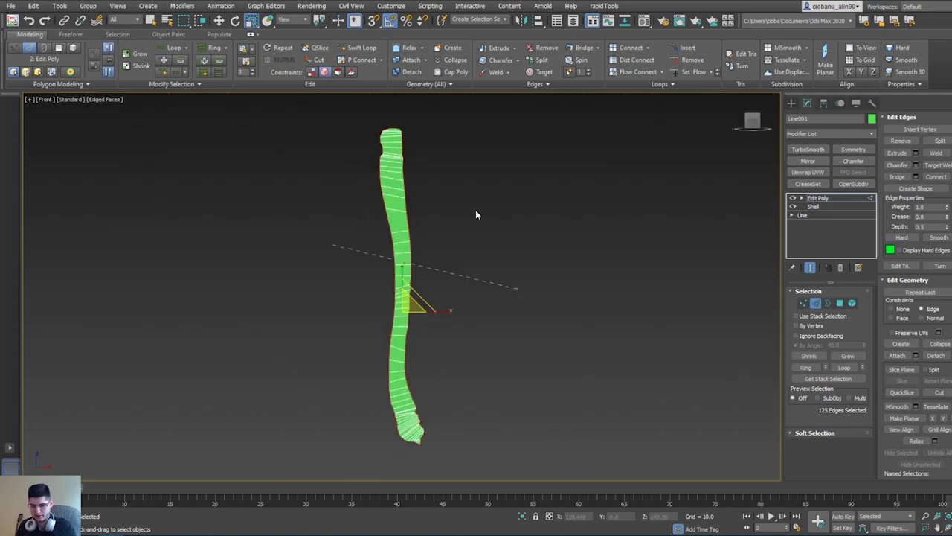
alt+middle_drag(475, 215, 425, 198)
key(p)
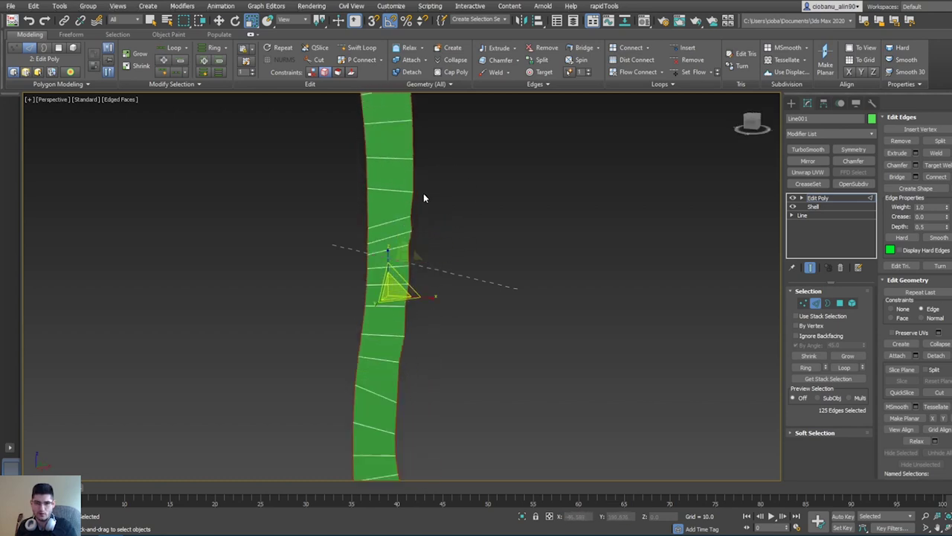
alt+middle_drag(492, 262, 479, 223)
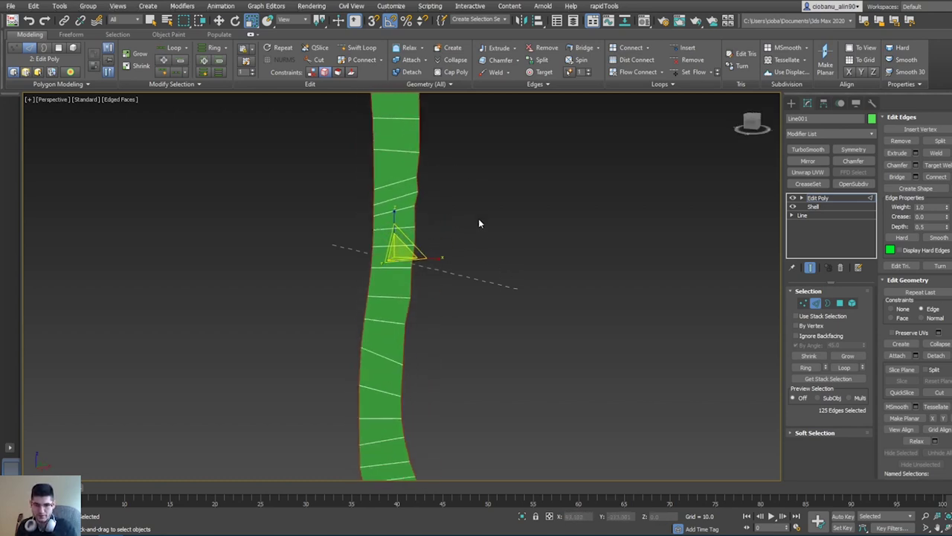
Step: Try to move the selected outline edges along the Y axis with the edge constraint active, and undo the move
key(w)
alt+middle_drag(510, 261, 456, 274)
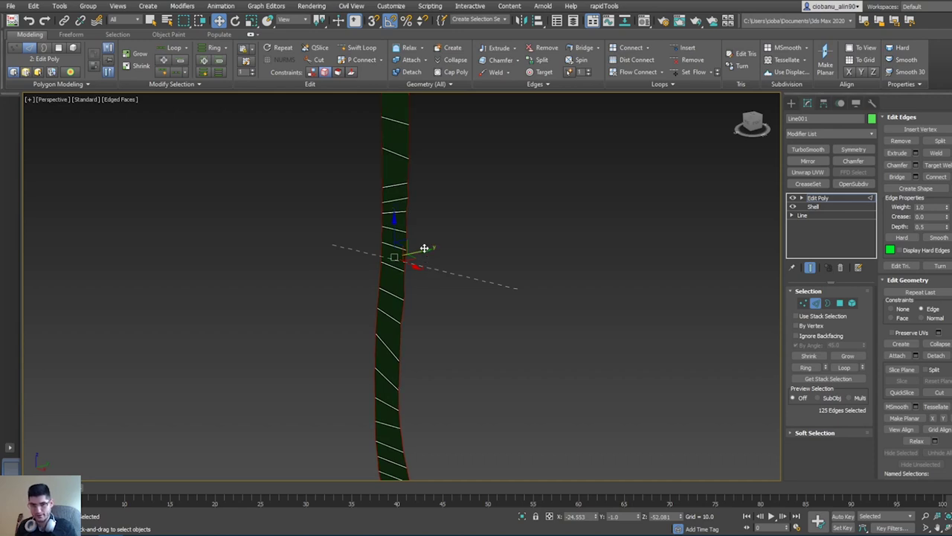
drag(425, 248, 441, 244)
scroll(441, 245, up, 3)
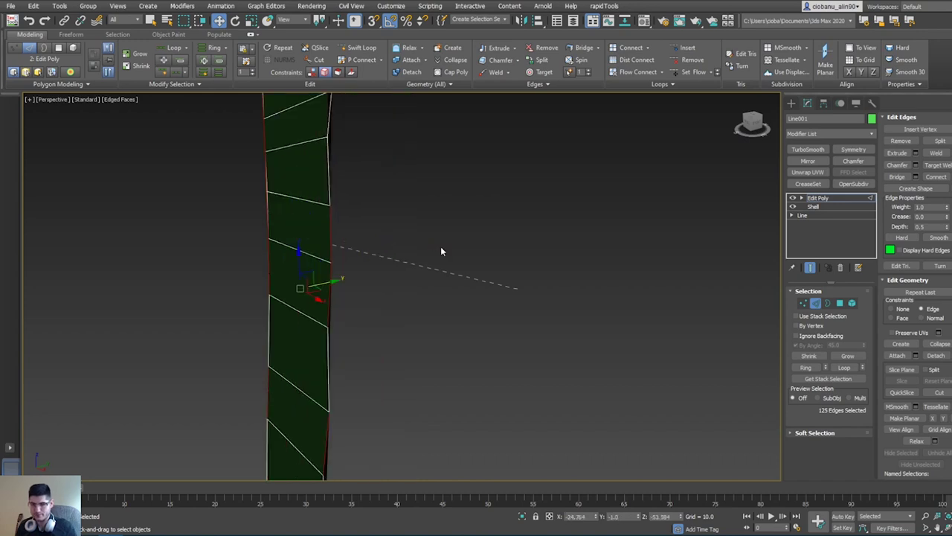
alt+middle_drag(387, 260, 433, 225)
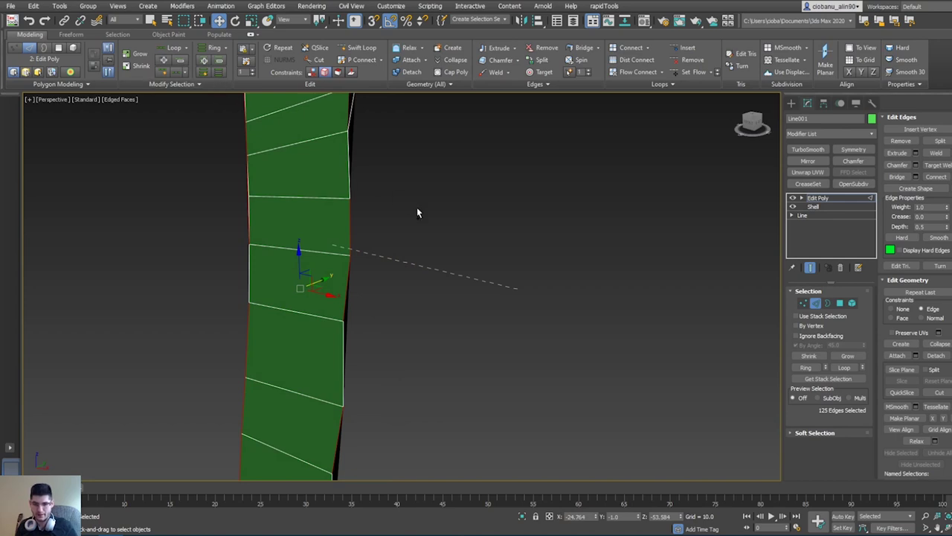
key(ctrl+z)
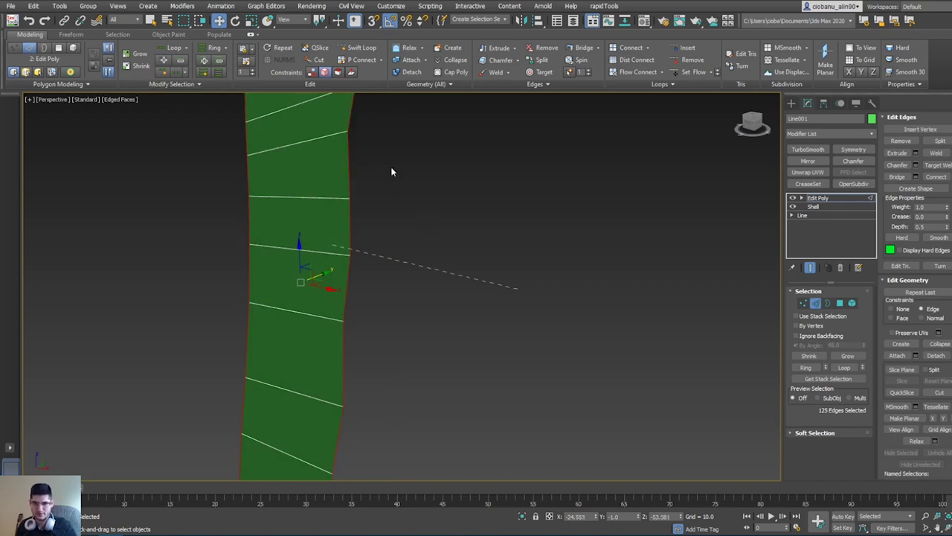
Step: Turn off the edge constraint and extend new faces from the selected outline edges about 2.3 units along the Y axis
click(313, 73)
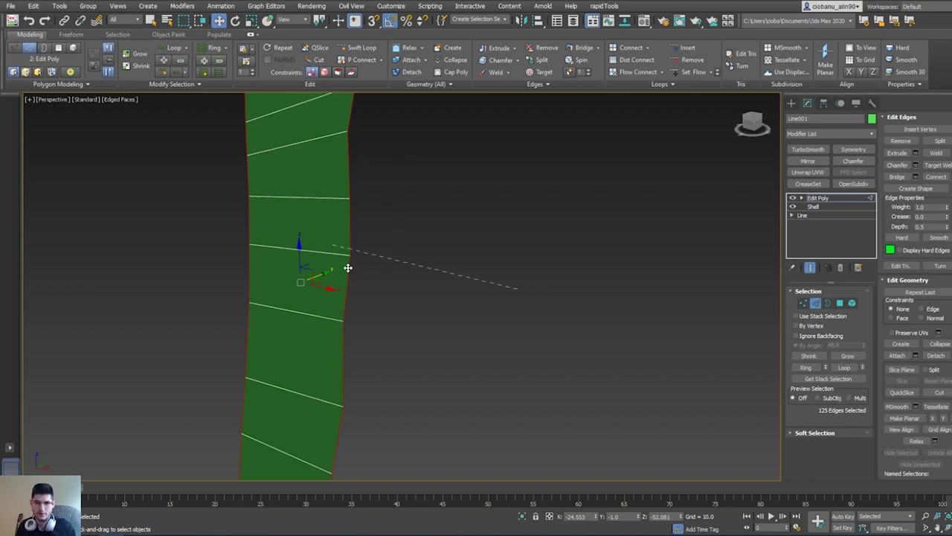
alt+middle_drag(382, 271, 373, 274)
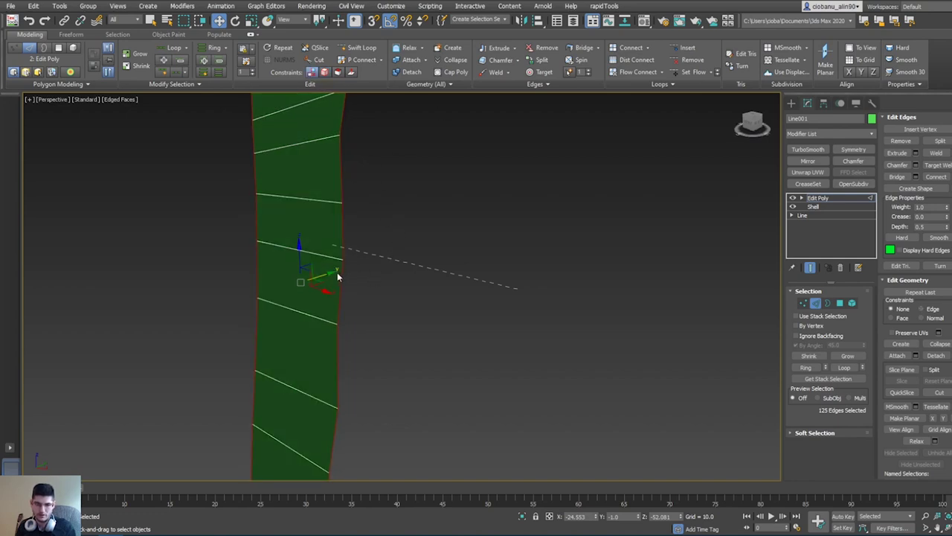
shift+drag(331, 273, 339, 290)
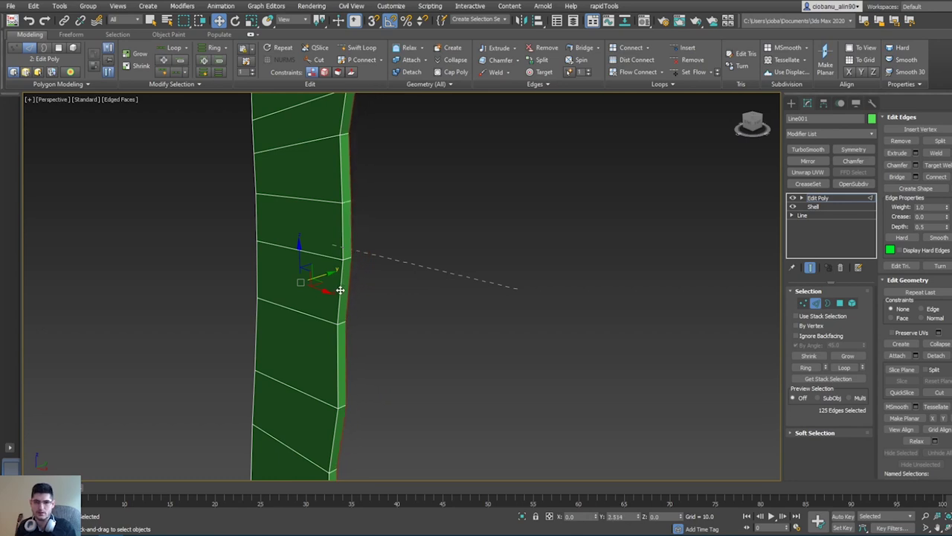
Step: Leave edge editing, add a Symmetry modifier to the Line001 mesh and set its mirror axis to Z
mouse_move(327, 283)
alt+middle_down()
mouse_move(478, 261)
mouse_move(461, 264)
mouse_move(429, 219)
mouse_move(459, 211)
mouse_move(482, 232)
mouse_move(462, 252)
mouse_move(402, 246)
mouse_move(484, 237)
alt+middle_up()
scroll(411, 250, up, 5)
key(2)
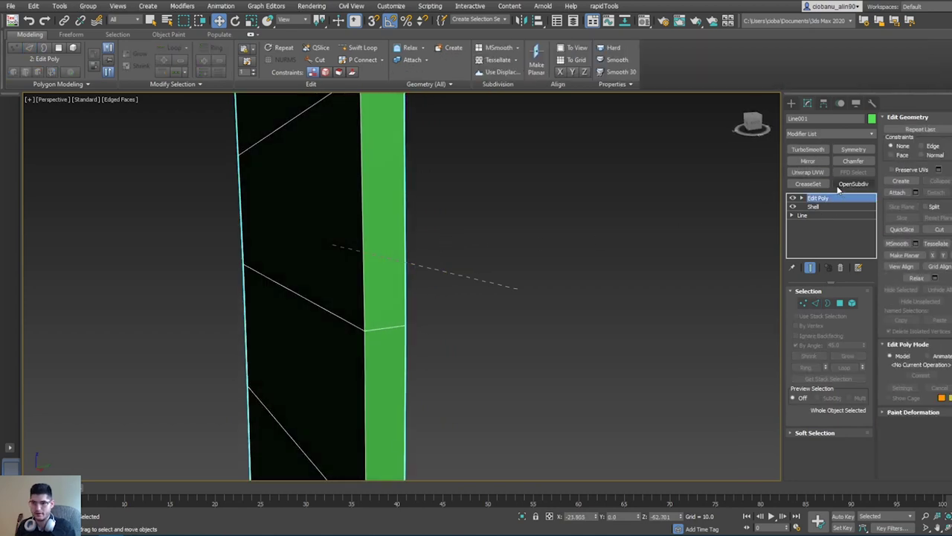
click(849, 151)
key(z)
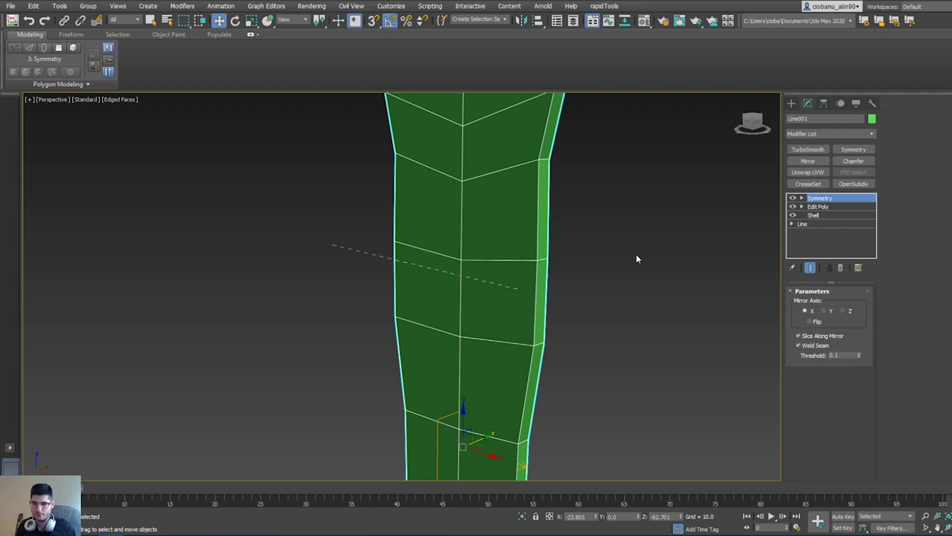
click(827, 313)
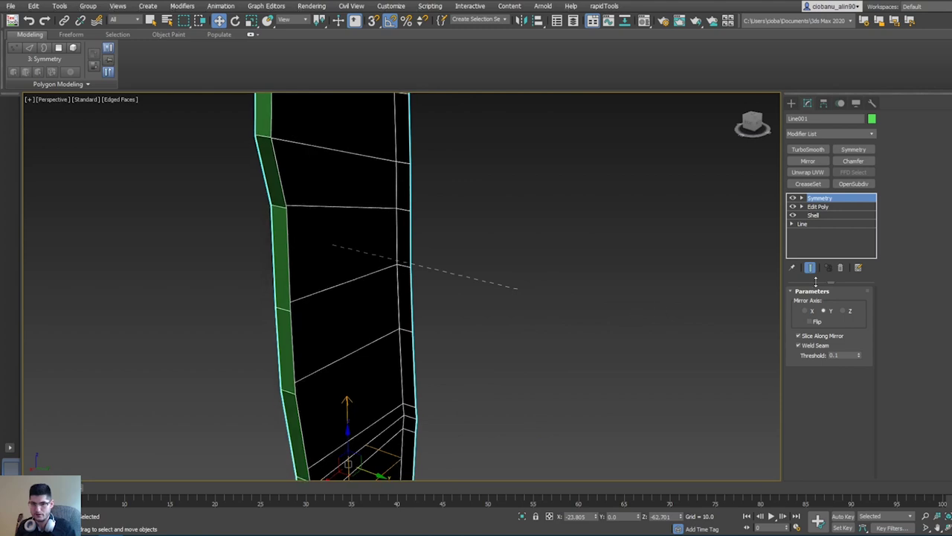
click(848, 313)
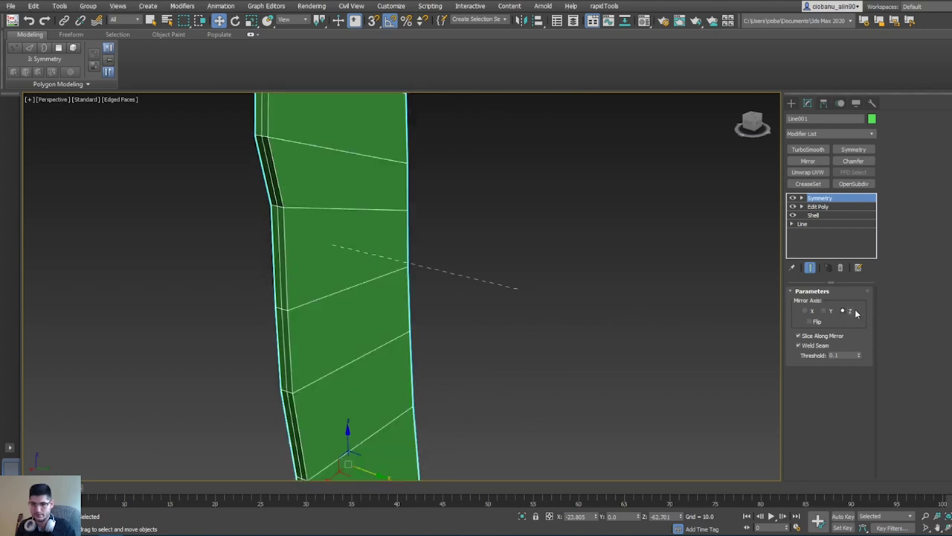
alt+middle_drag(587, 297, 581, 217)
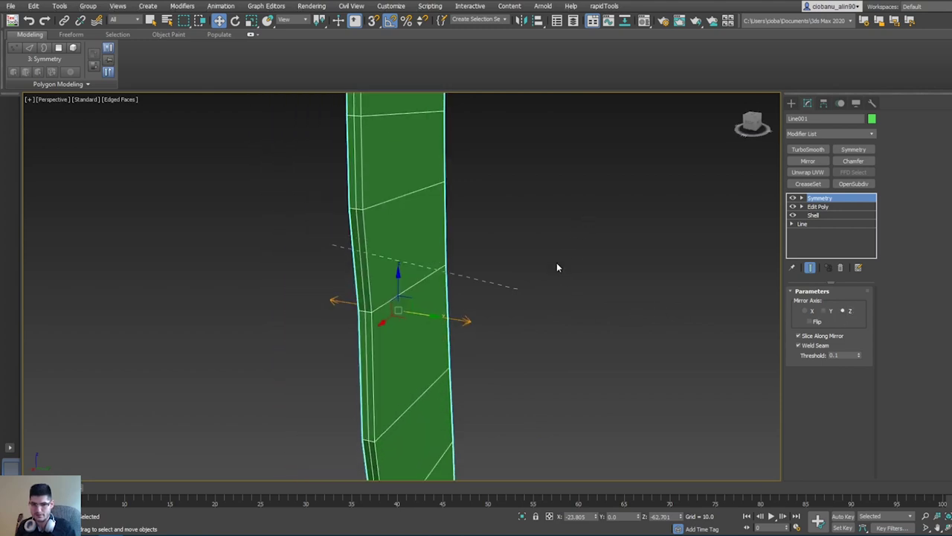
alt+middle_drag(556, 264, 566, 266)
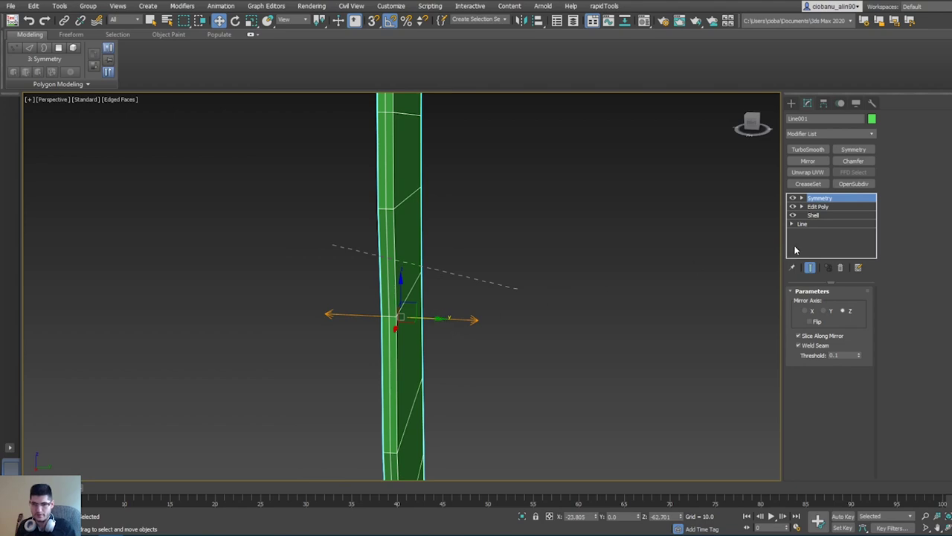
Step: Shift the Symmetry modifier's mirror plane slightly along the Y axis, and return to the modifier's top level
click(802, 199)
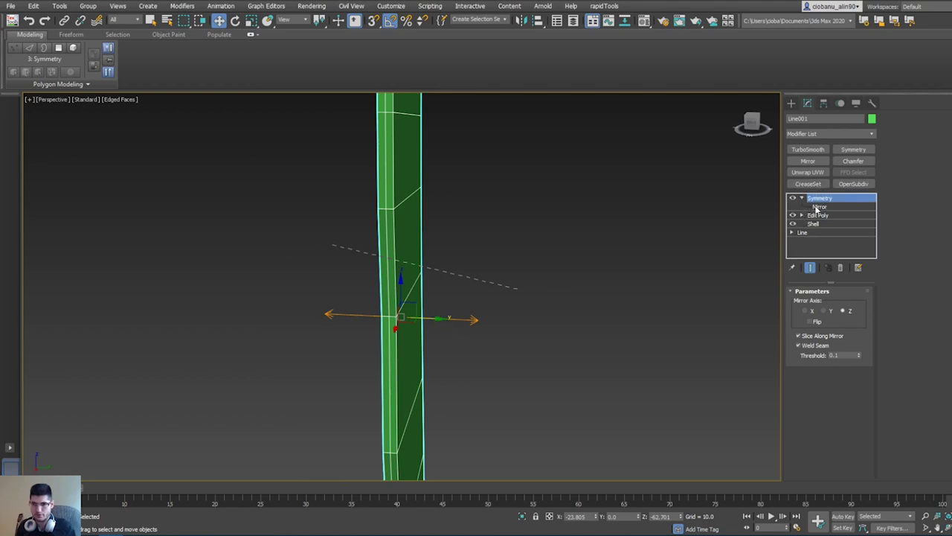
click(818, 206)
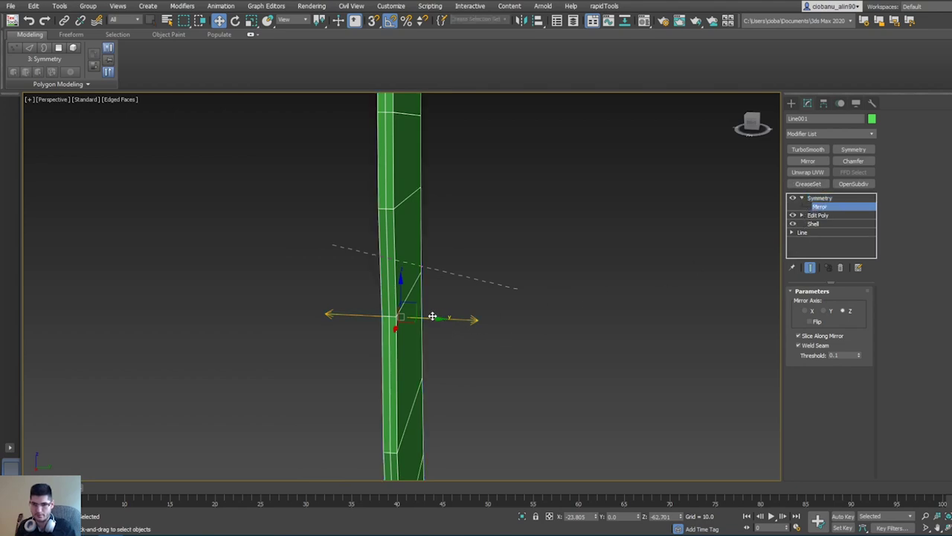
mouse_move(432, 316)
mouse_down()
mouse_move(543, 325)
mouse_move(430, 320)
mouse_up()
middle_drag(628, 245, 587, 266)
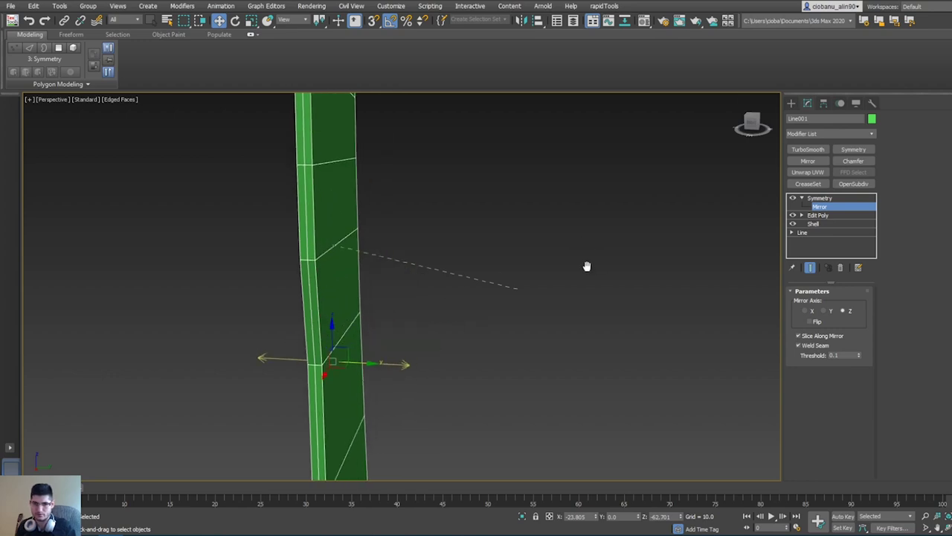
click(818, 199)
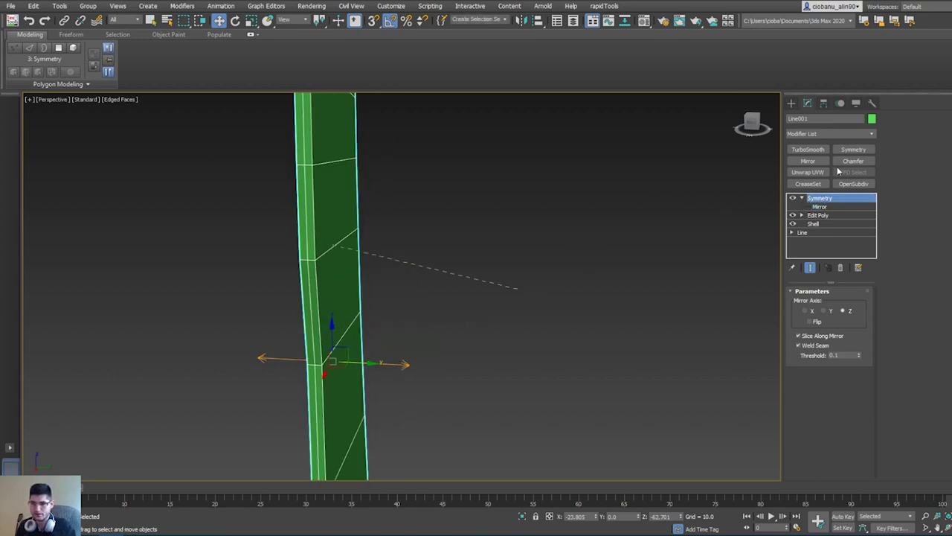
Step: Add an Edit Poly modifier above the Symmetry modifier and reselect the Line001 mesh
click(830, 135)
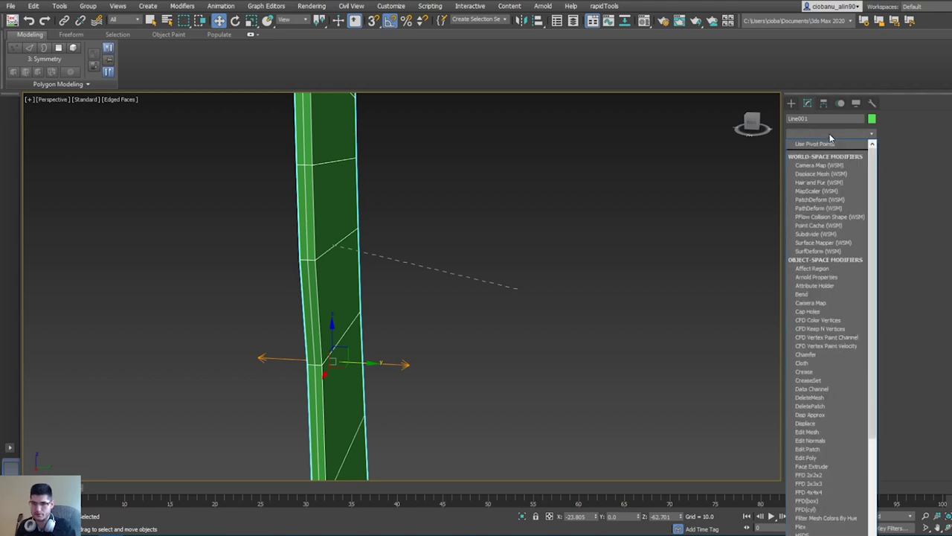
key(e)
click(806, 169)
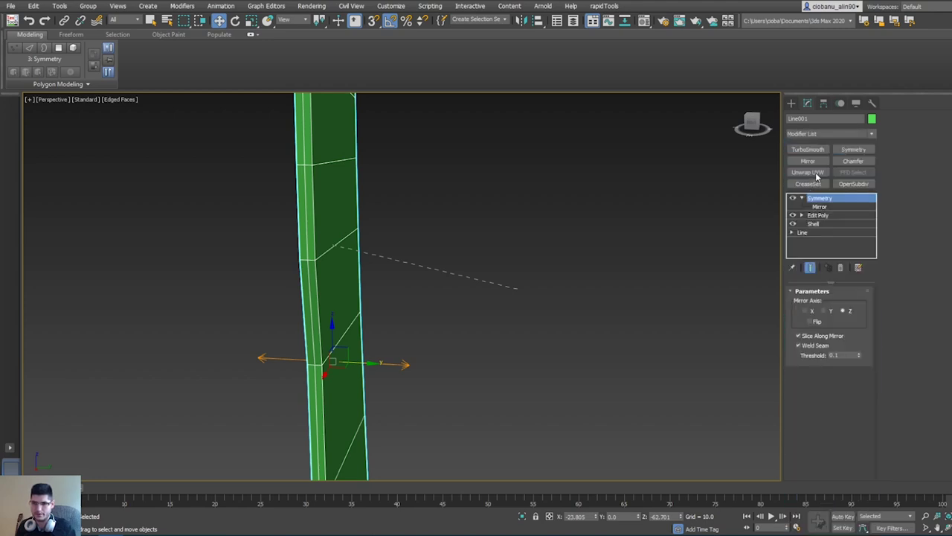
alt+middle_drag(457, 244, 502, 268)
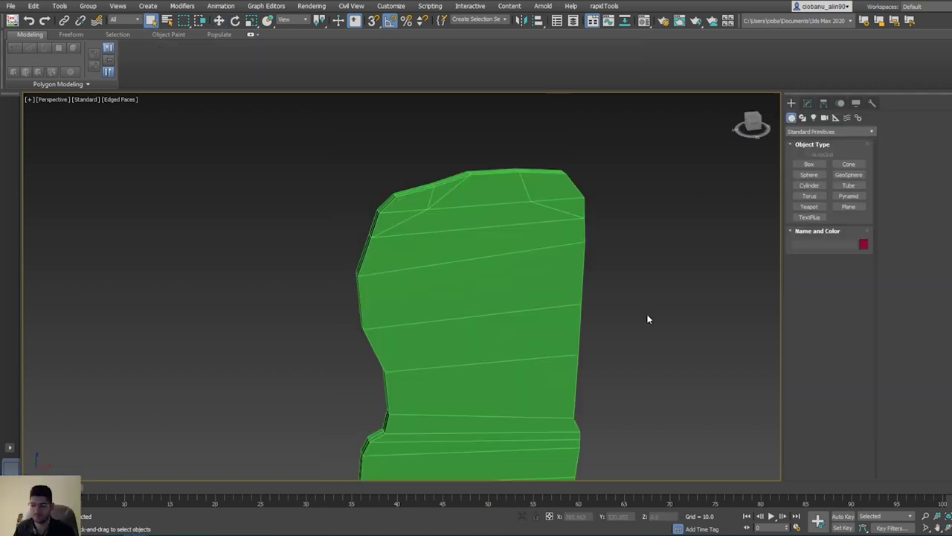
click(541, 270)
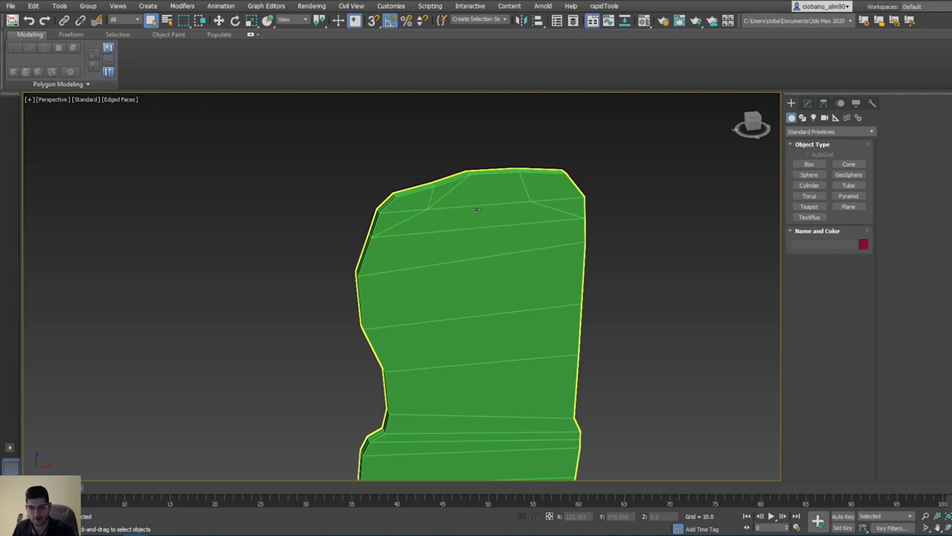
middle_drag(390, 212, 468, 224)
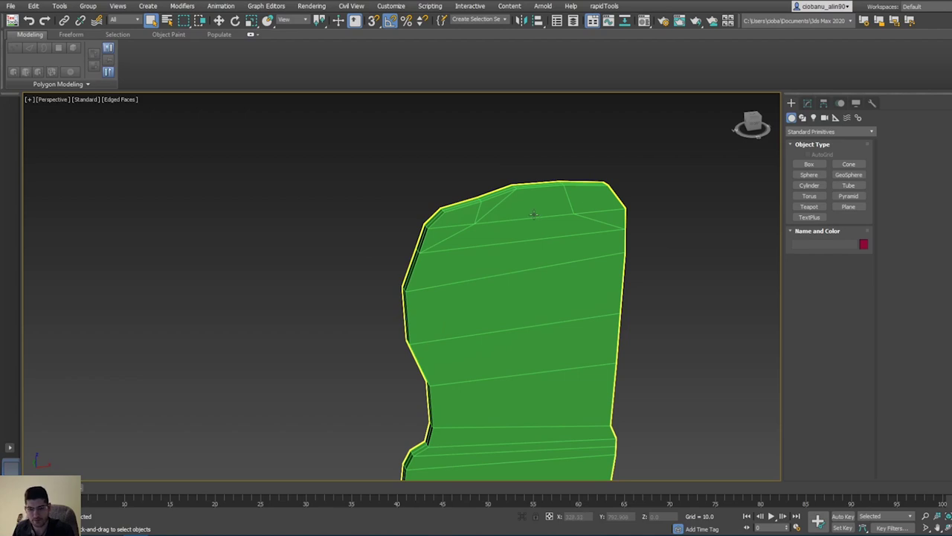
key(1)
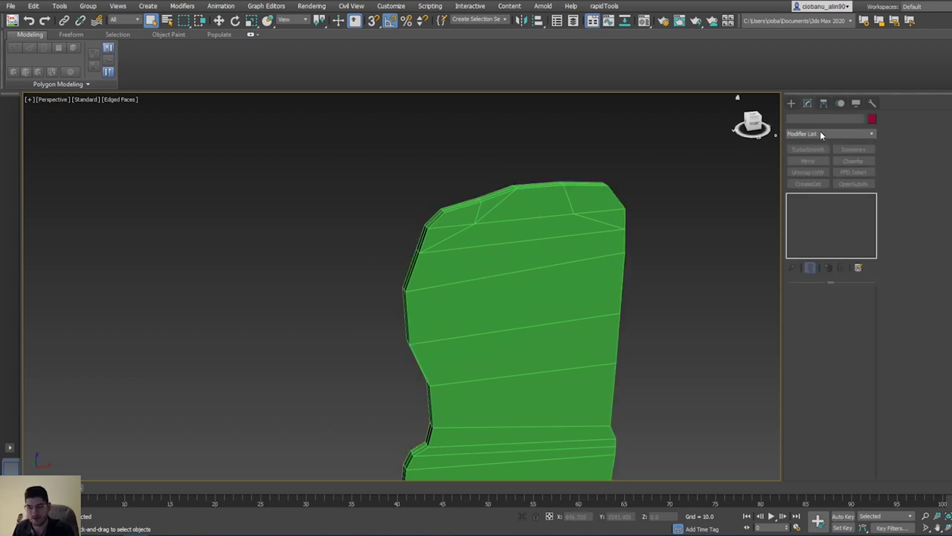
click(548, 242)
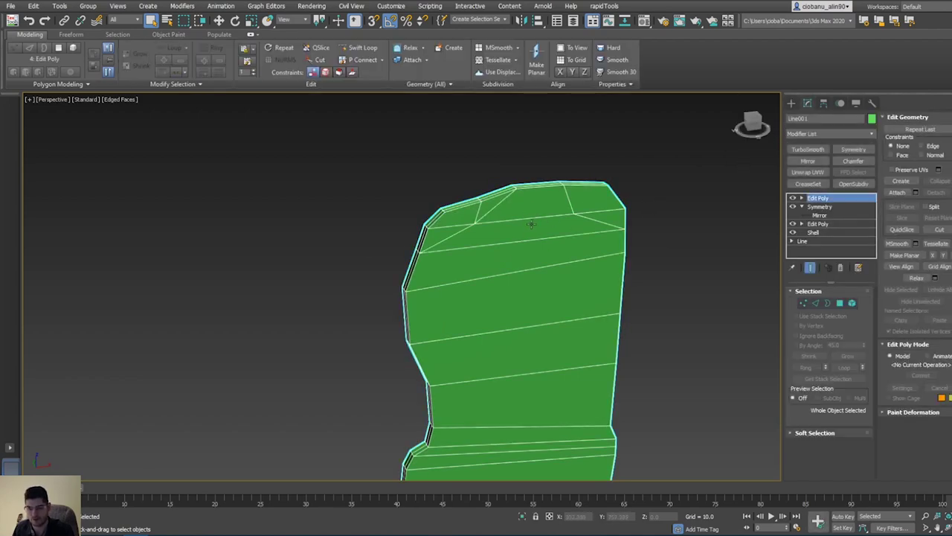
Step: Remove the three short diagonal edge loops near the mesh's upper end, together with their vertices
middle_drag(531, 222, 541, 234)
key(2)
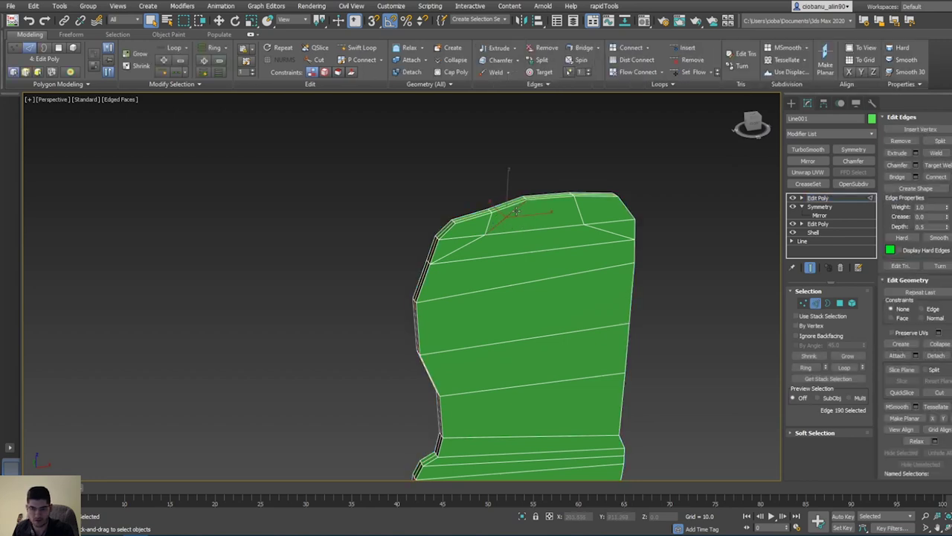
double_click(507, 217)
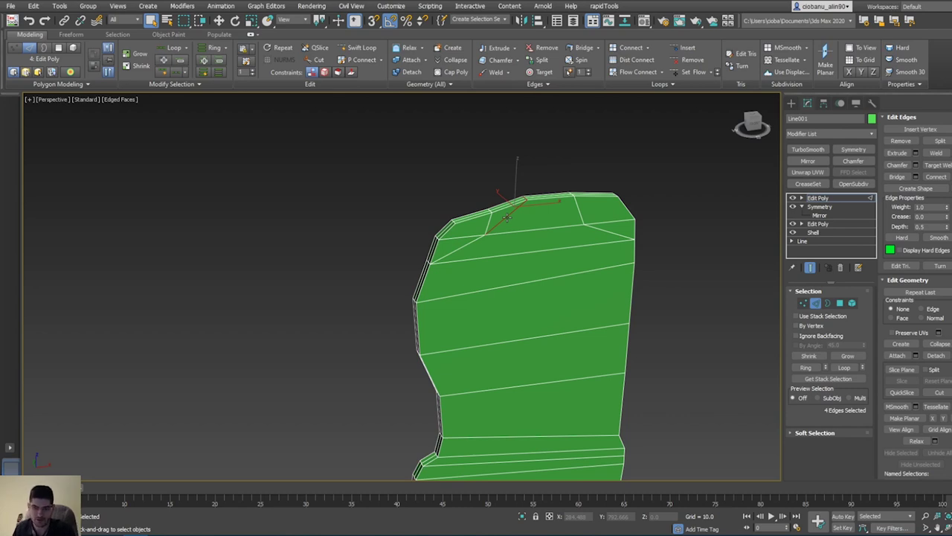
key(ctrl+BackSpace)
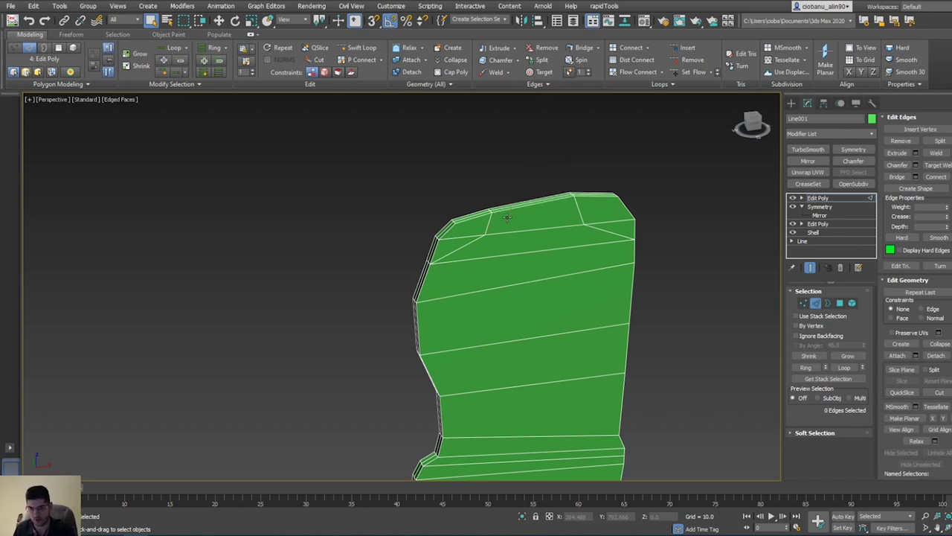
double_click(488, 221)
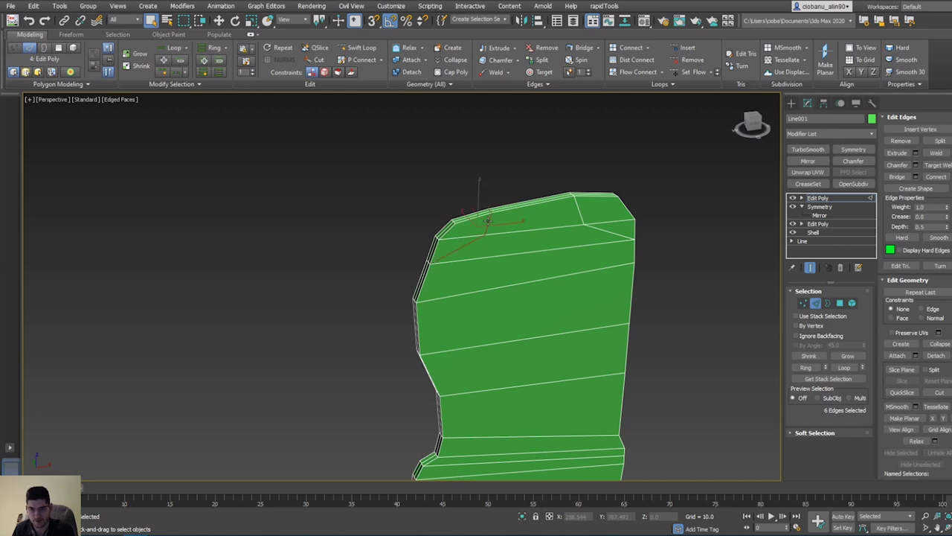
key(ctrl+BackSpace)
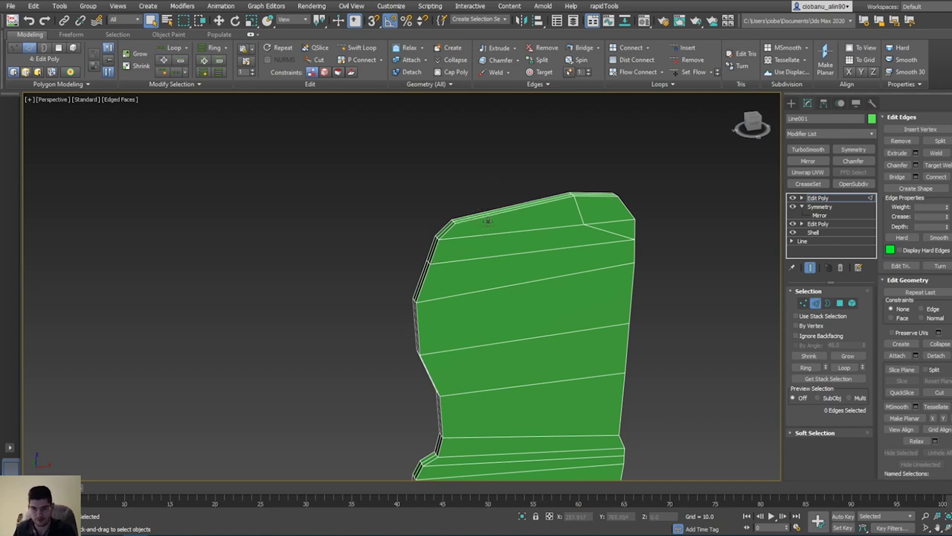
double_click(575, 205)
key(ctrl+BackSpace)
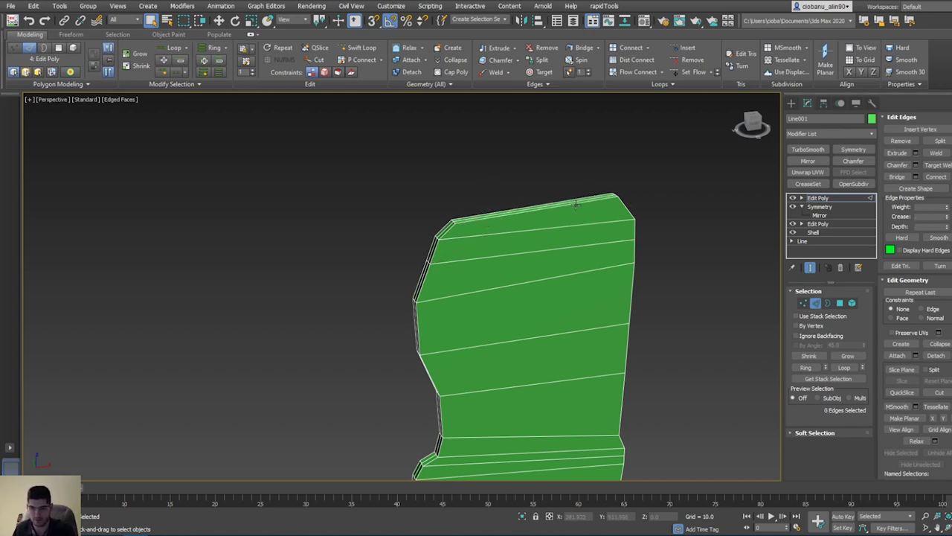
Step: Insert two lengthwise edge loops with Swift Loop, one near each long side of the mesh
alt+middle_drag(575, 206, 461, 213)
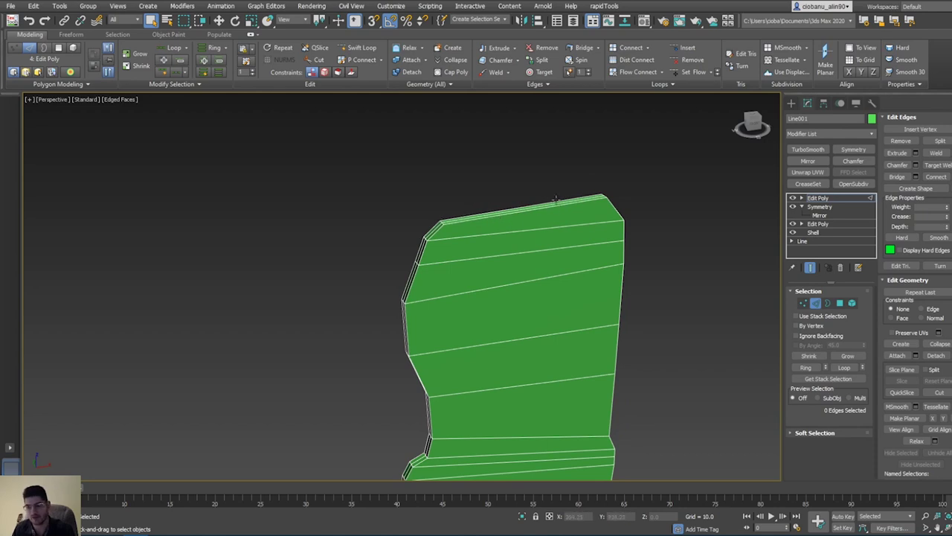
alt+middle_drag(518, 193, 470, 179)
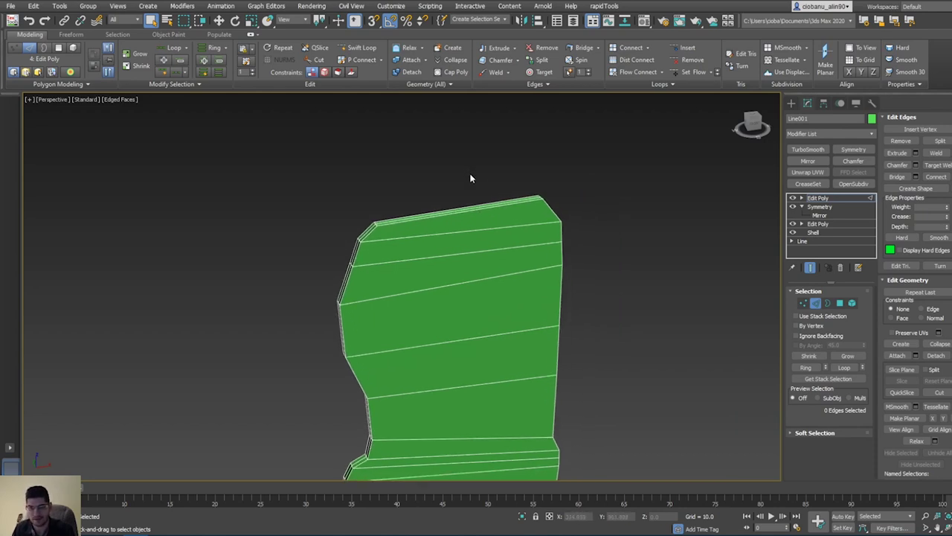
click(360, 48)
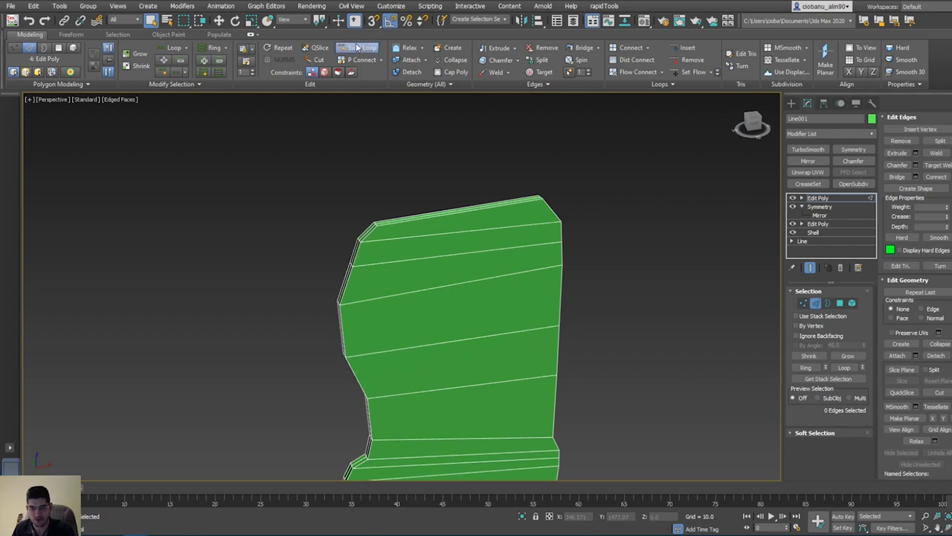
click(422, 217)
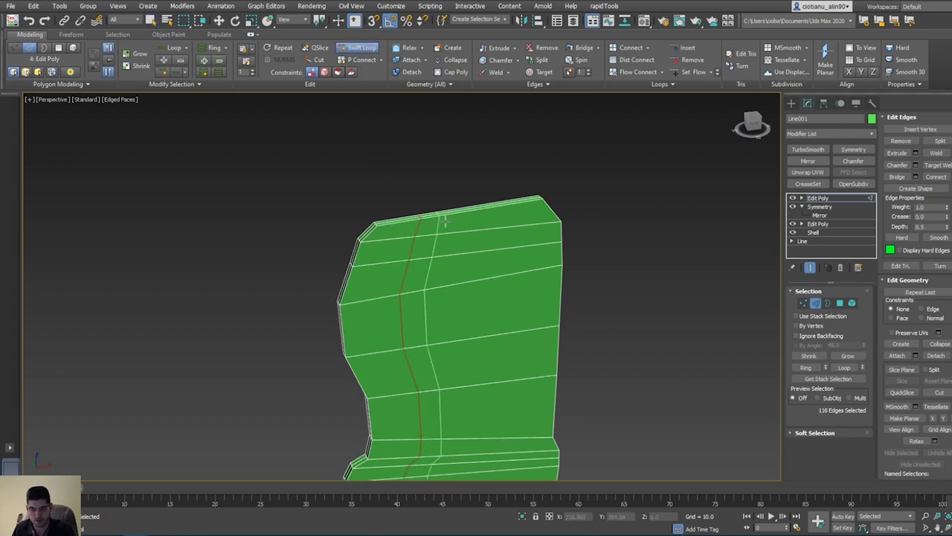
click(499, 213)
key(w)
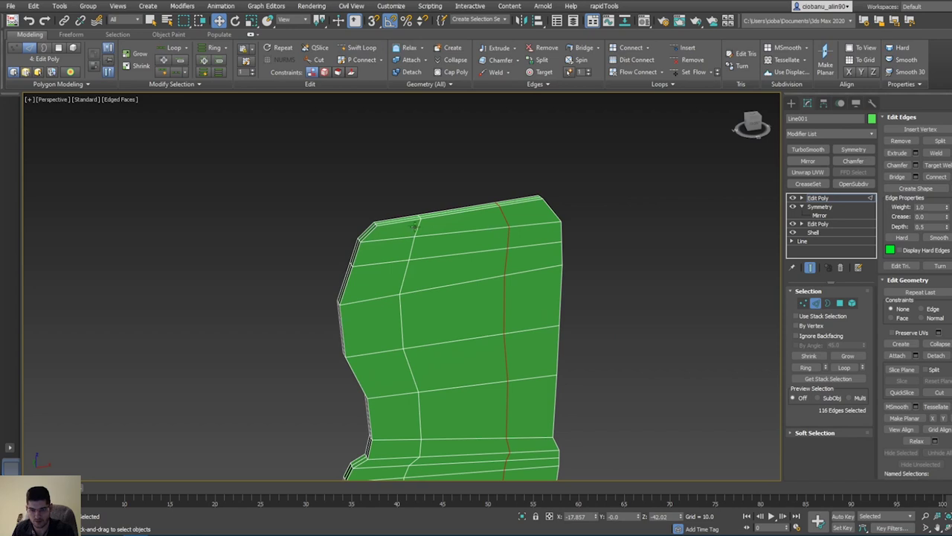
middle_drag(415, 226, 418, 212)
scroll(440, 258, down, 3)
alt+middle_drag(423, 261, 459, 293)
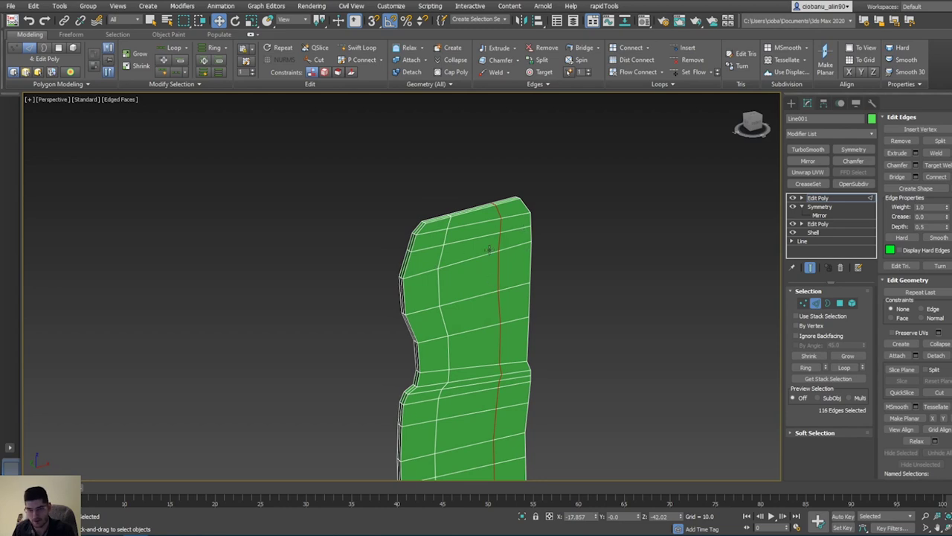
Step: Leave edge editing and add a TurboSmooth modifier with 1 iteration to the mesh
key(2)
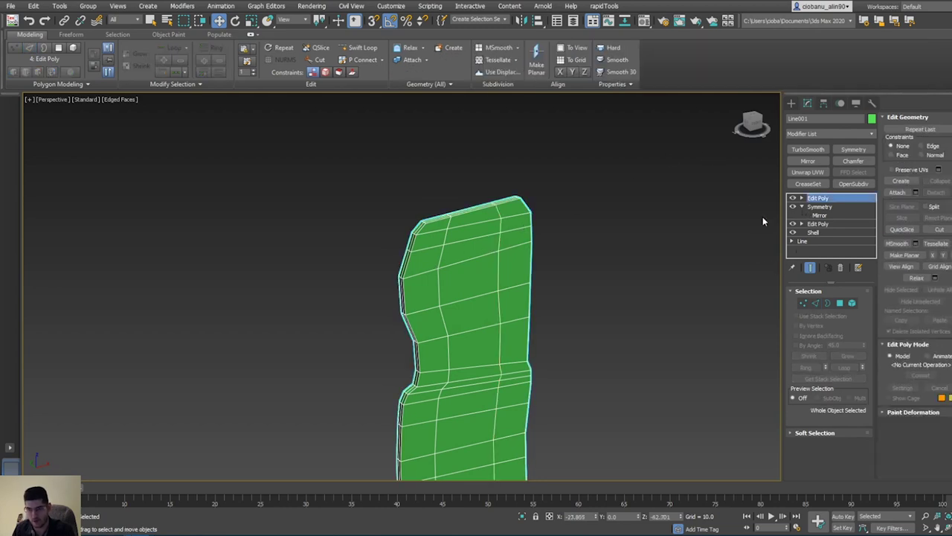
click(807, 149)
mouse_move(582, 229)
alt+middle_down()
mouse_move(622, 219)
mouse_move(576, 225)
alt+middle_up()
alt+middle_drag(500, 213, 659, 231)
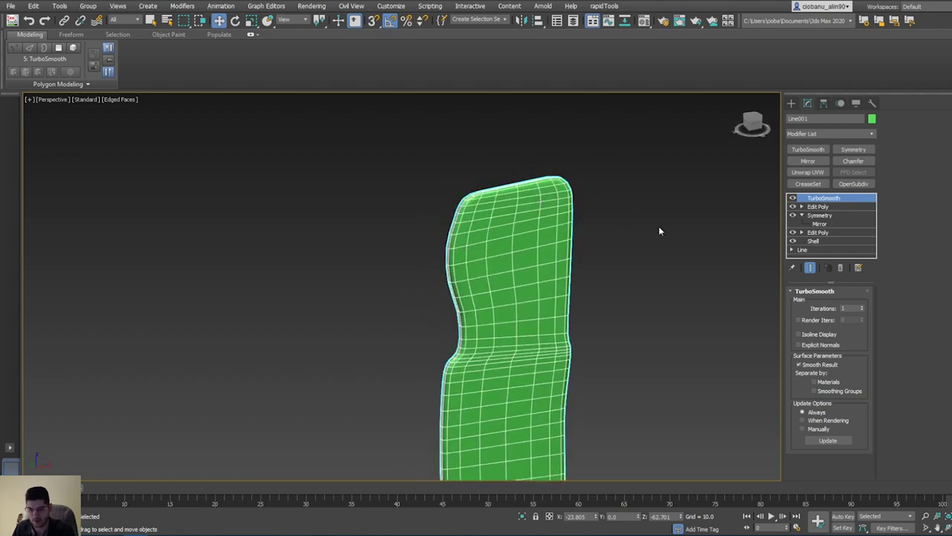
Step: Return to the Edit Poly modifier below TurboSmooth and turn off the display of the end result
click(816, 207)
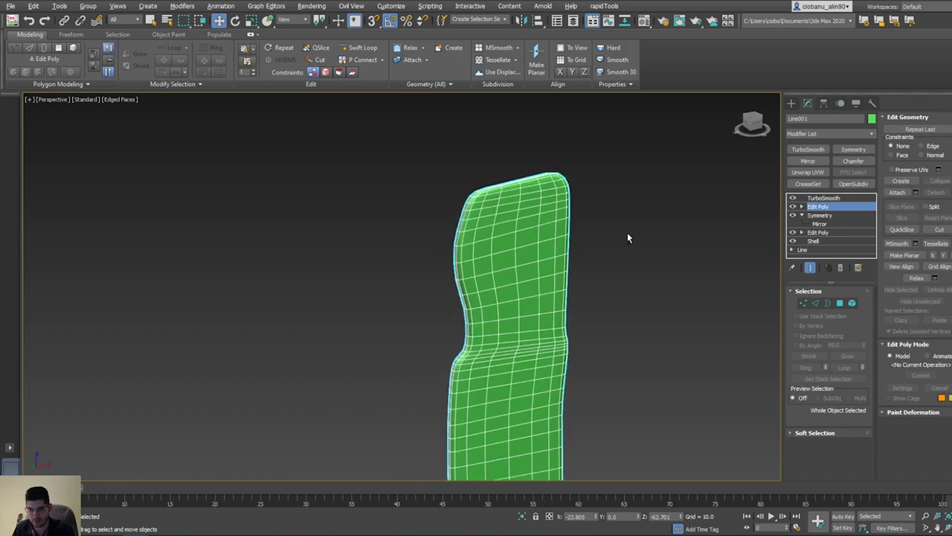
middle_drag(627, 232, 565, 254)
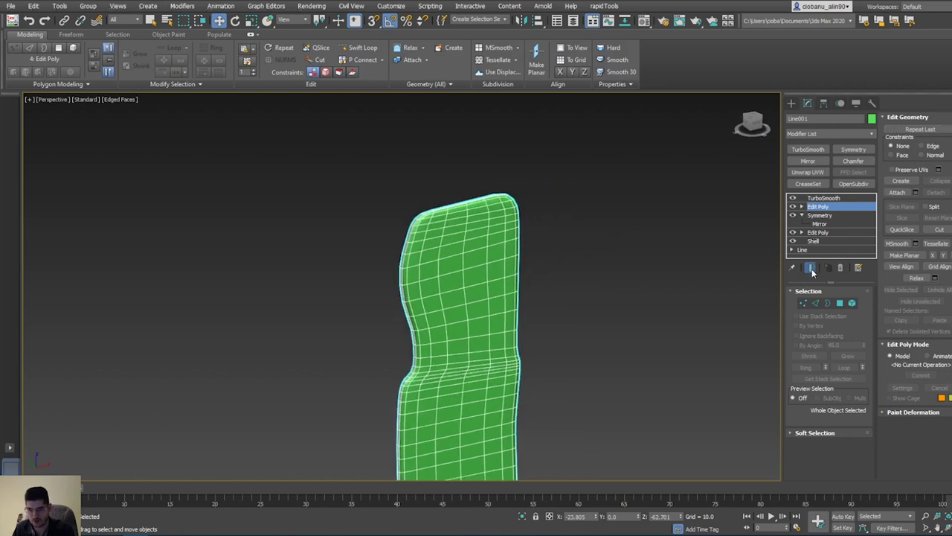
click(811, 269)
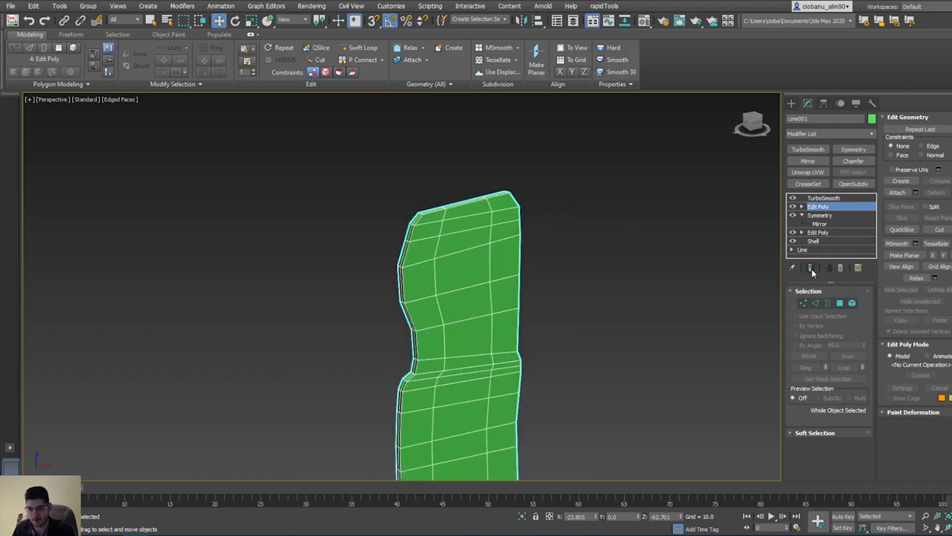
alt+middle_drag(451, 245, 486, 206)
middle_drag(473, 242, 478, 255)
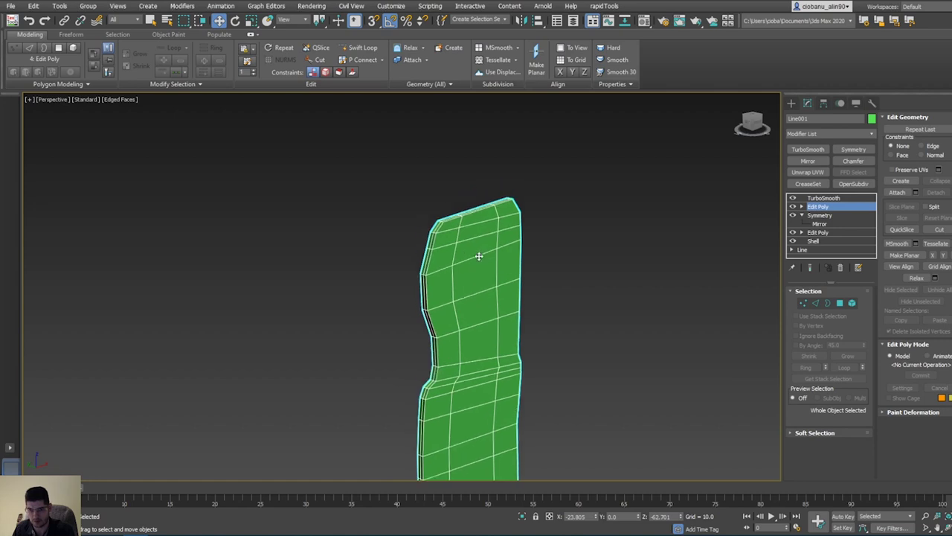
Step: Return to edge editing and select both lengthwise edge loops running along the mesh's flat sides
key(2)
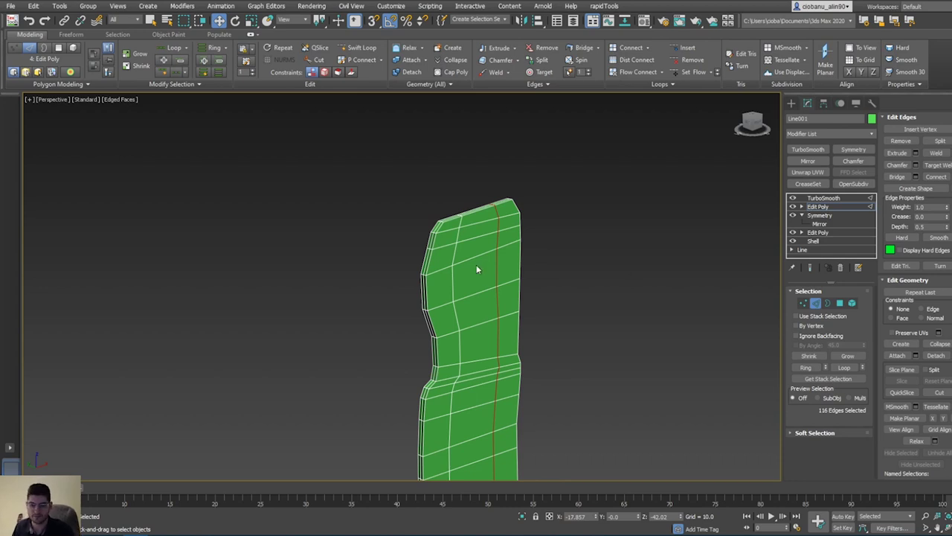
ctrl+double_click(454, 278)
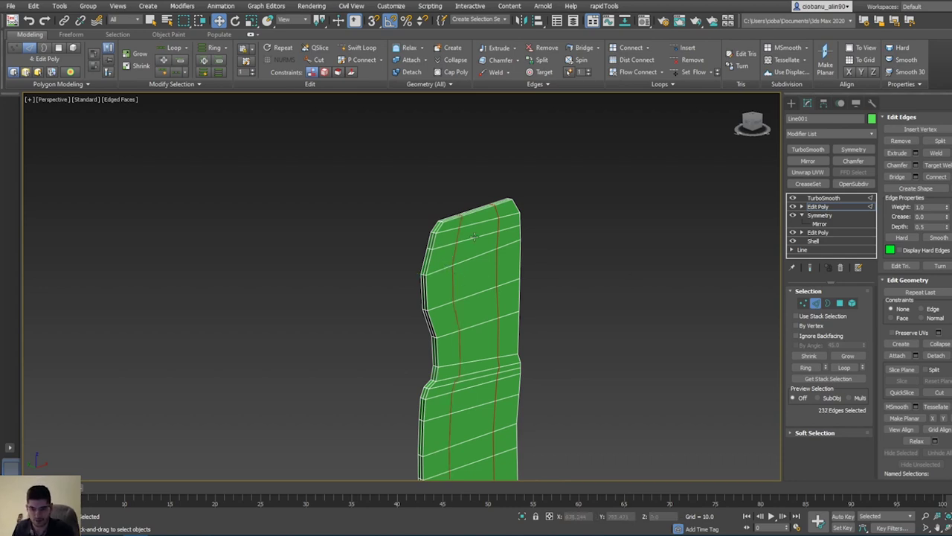
alt+middle_drag(475, 237, 498, 244)
scroll(512, 288, up, 5)
scroll(495, 296, down, 5)
alt+middle_drag(496, 298, 510, 400)
Step: Scale the two selected lengthwise edge loops outward along the Y axis
key(r)
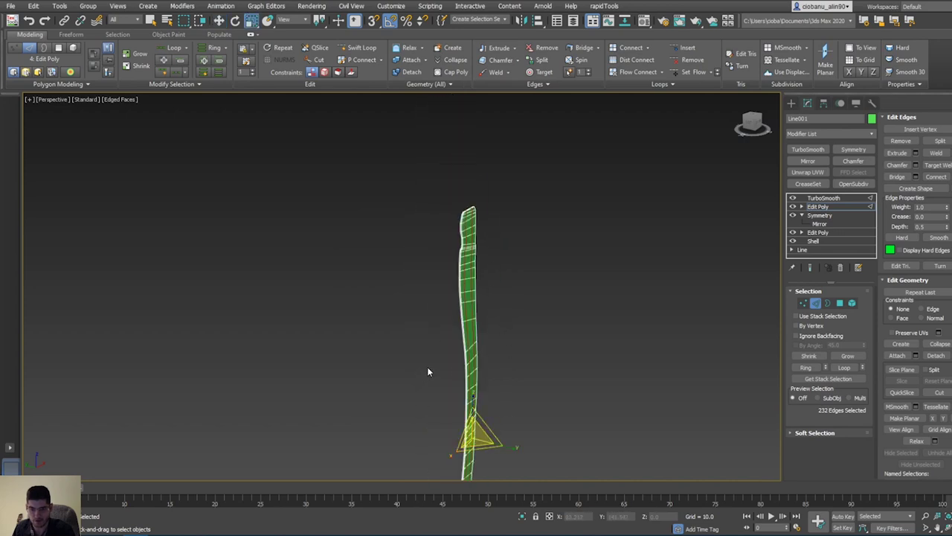
middle_drag(379, 210, 349, 206)
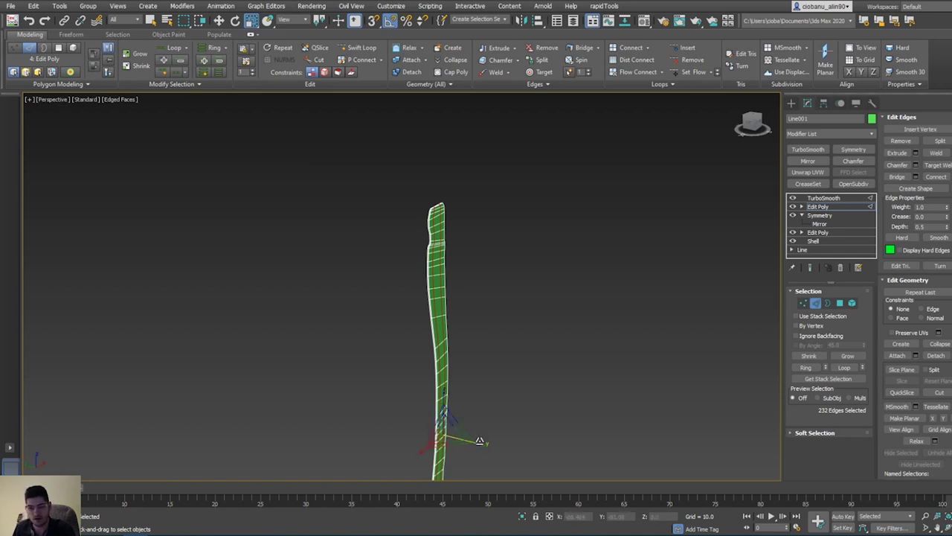
scroll(426, 282, up, 5)
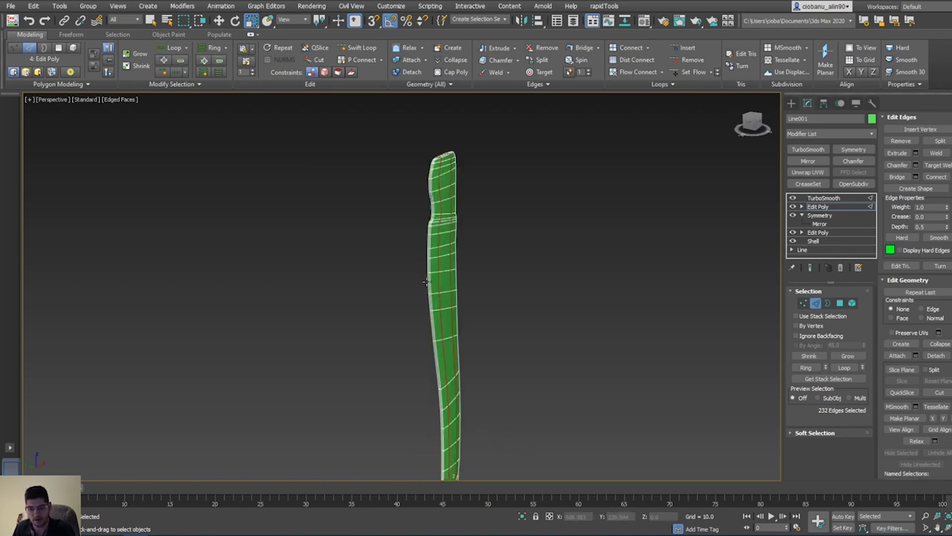
alt+middle_drag(425, 282, 464, 331)
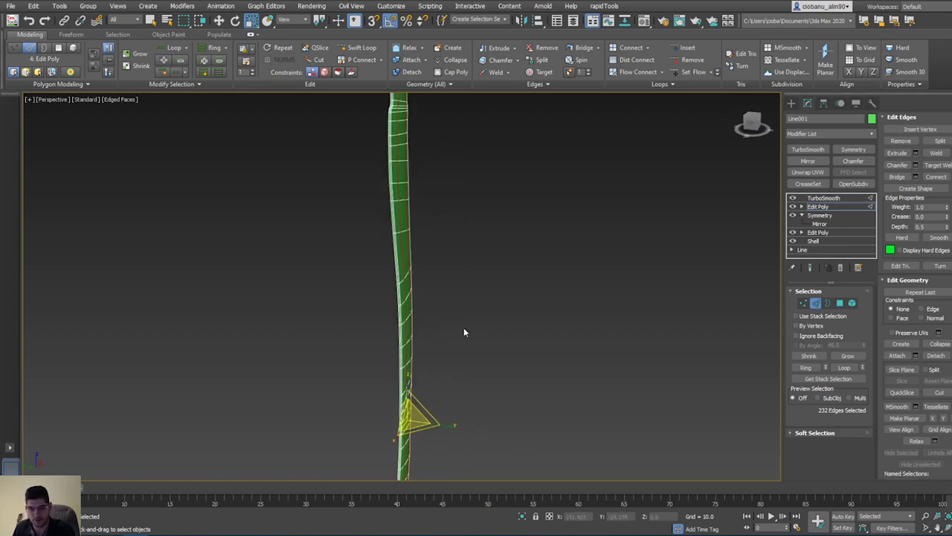
drag(453, 426, 566, 435)
mouse_move(484, 349)
alt+middle_down()
mouse_move(463, 351)
mouse_move(497, 357)
alt+middle_up()
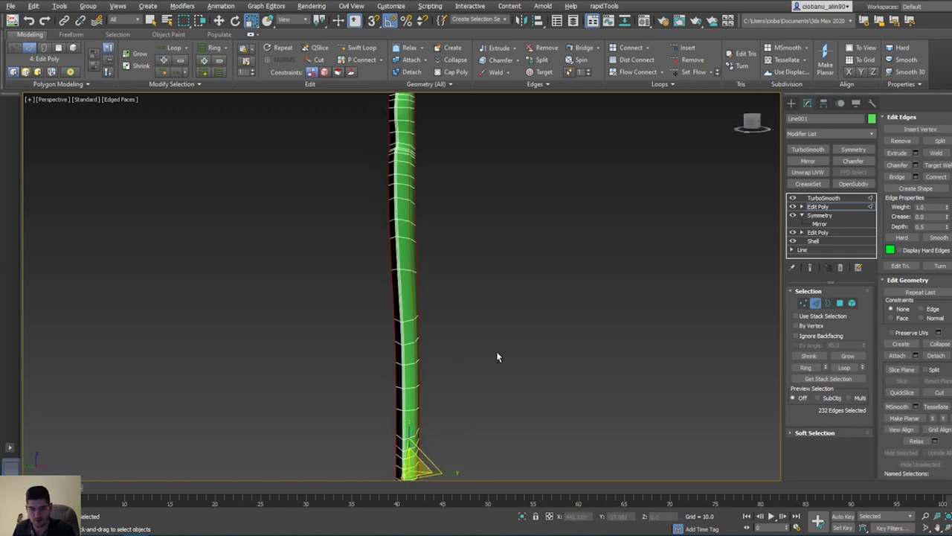
alt+middle_drag(459, 471, 444, 456)
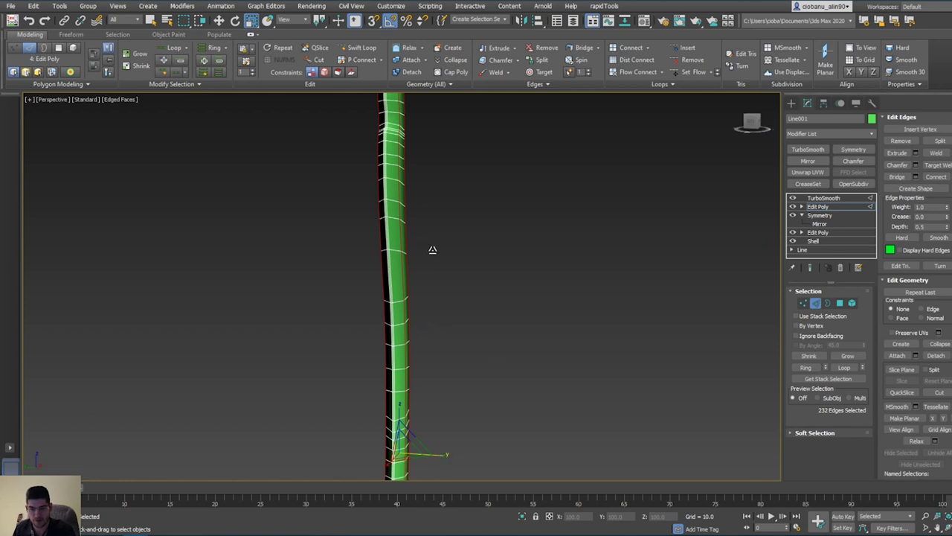
middle_drag(461, 175, 465, 251)
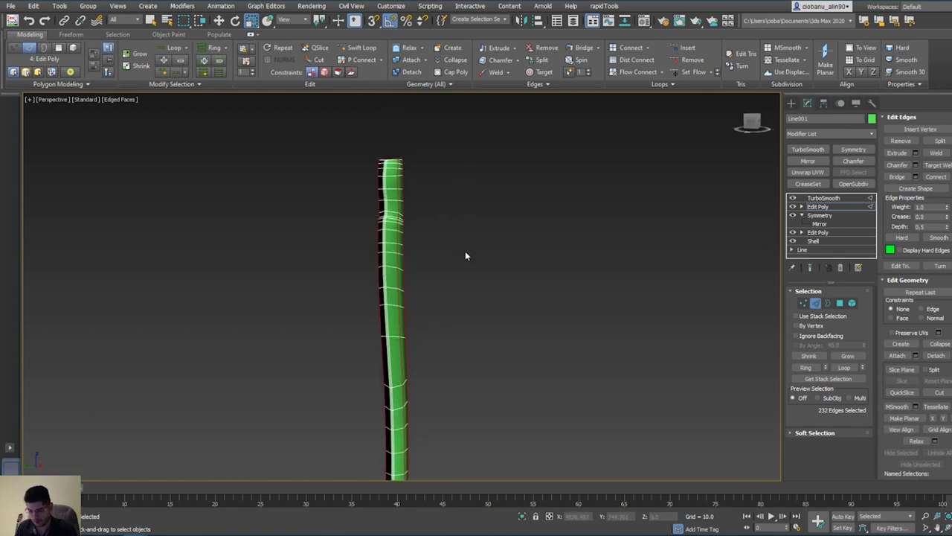
key(ctrl+i)
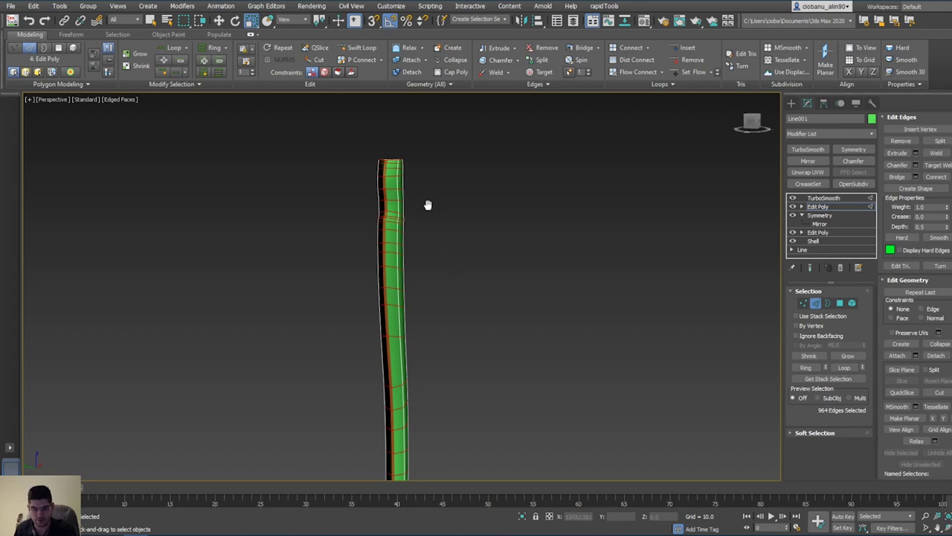
middle_drag(427, 204, 418, 146)
scroll(423, 283, down, 2)
mouse_move(440, 415)
alt+middle_down()
mouse_move(473, 420)
mouse_move(449, 323)
mouse_move(370, 320)
mouse_move(419, 319)
mouse_move(465, 355)
mouse_move(439, 357)
mouse_move(363, 223)
mouse_move(384, 249)
mouse_move(422, 228)
mouse_move(389, 251)
mouse_move(484, 232)
mouse_move(462, 245)
mouse_move(421, 228)
mouse_move(493, 213)
mouse_move(442, 203)
mouse_move(461, 208)
mouse_move(438, 228)
mouse_move(374, 189)
alt+middle_up()
Step: Leave edge editing and inspect the TurboSmooth result at the mesh's upper end with edged faces hidden
key(2)
click(808, 199)
key(F4)
alt+middle_drag(455, 236, 382, 212)
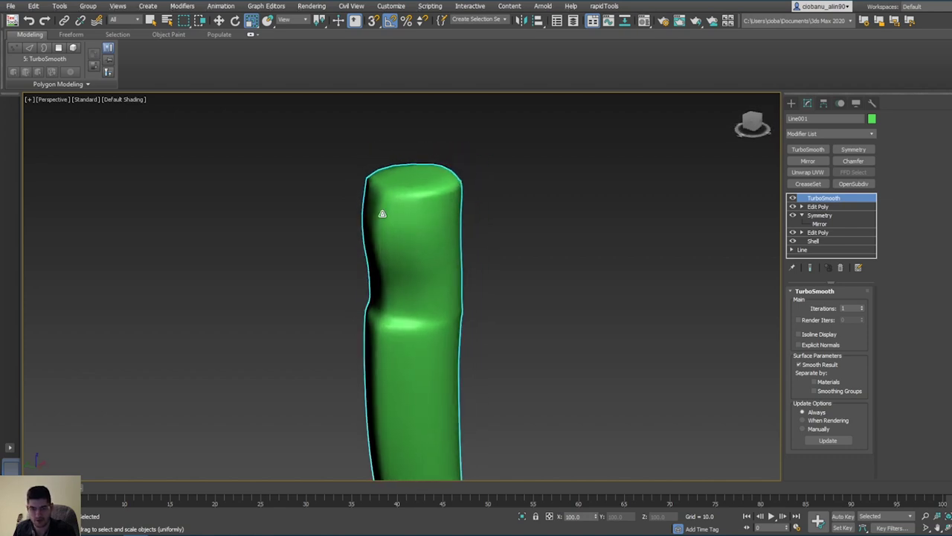
mouse_move(417, 181)
alt+middle_down()
mouse_move(387, 191)
mouse_move(431, 196)
mouse_move(434, 186)
alt+middle_up()
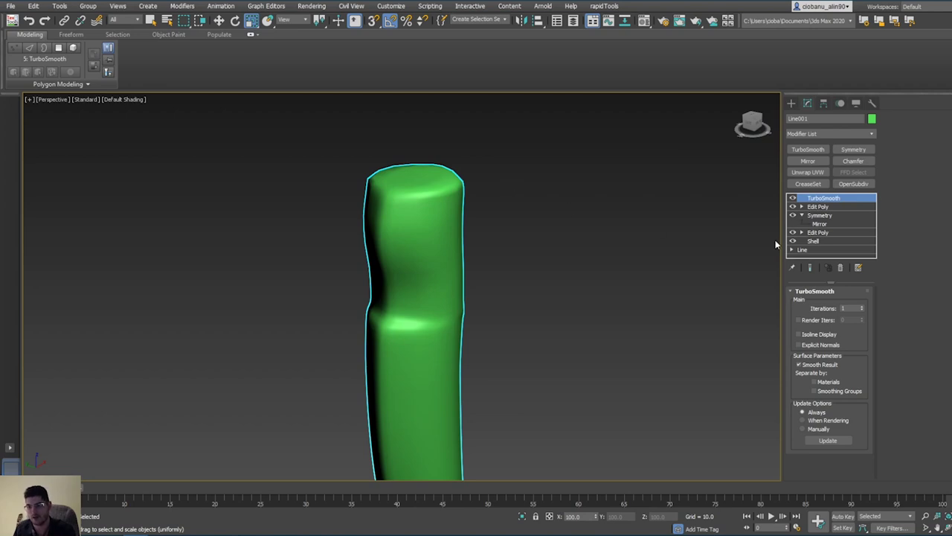
Step: Remove the TurboSmooth modifier, and undo that together with the earlier scaling
click(839, 266)
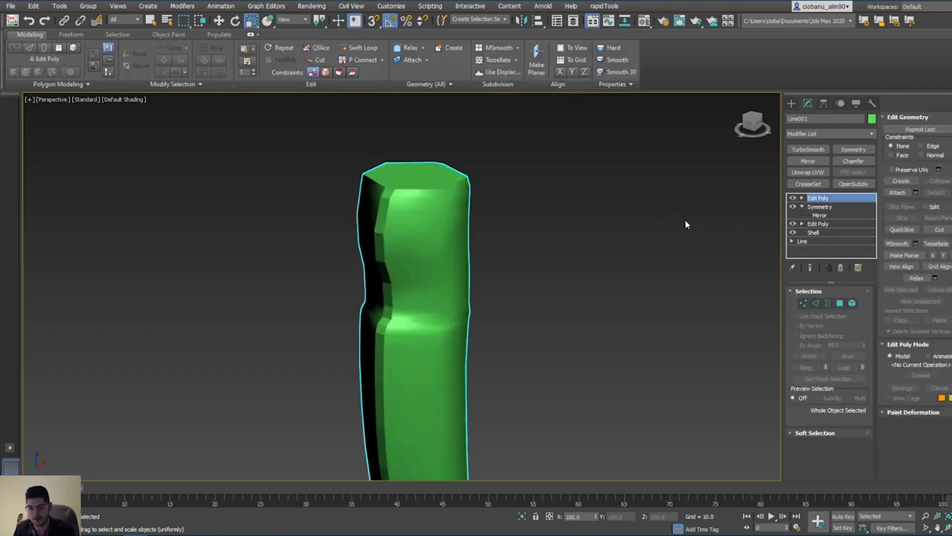
key(ctrl+z)
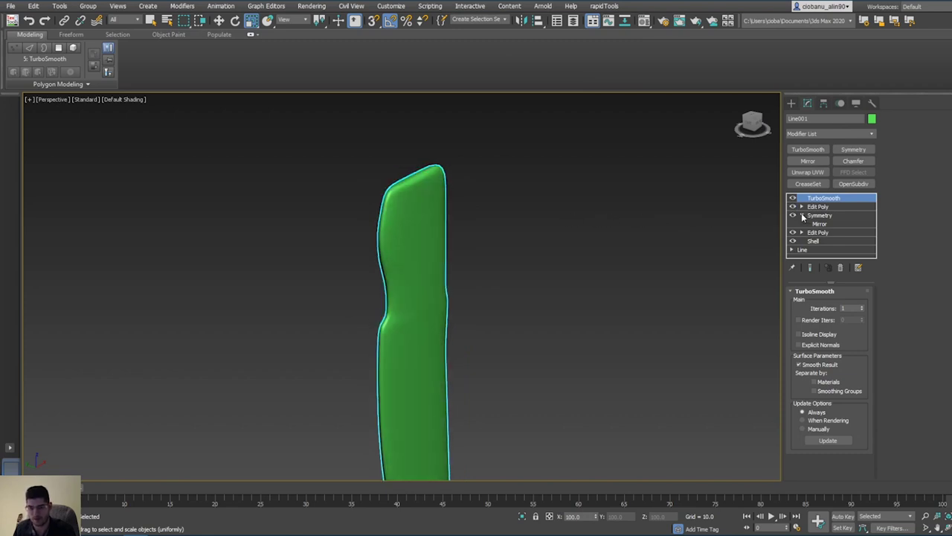
Step: Return to the Edit Poly modifier below TurboSmooth, show edged faces and thicken the whole mesh by scaling it along the Y axis
click(817, 207)
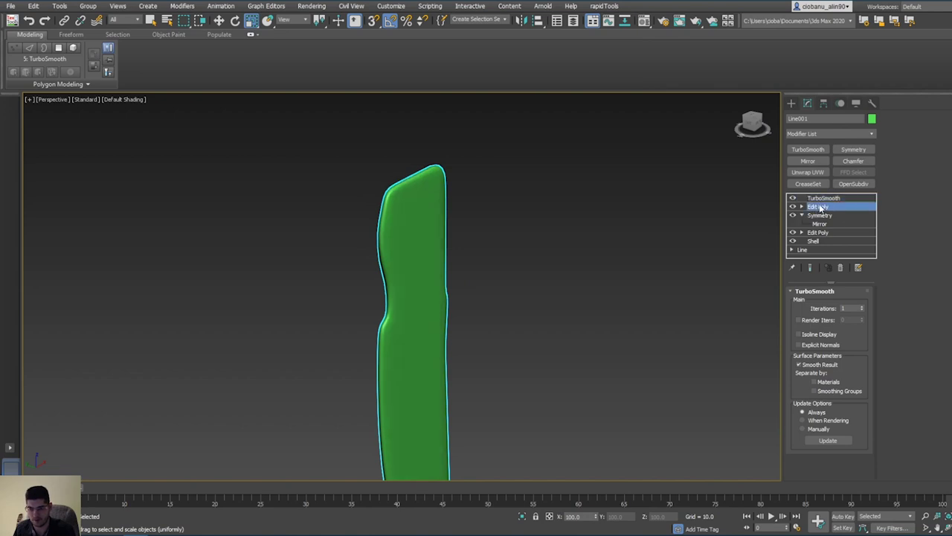
alt+middle_drag(756, 230, 489, 465)
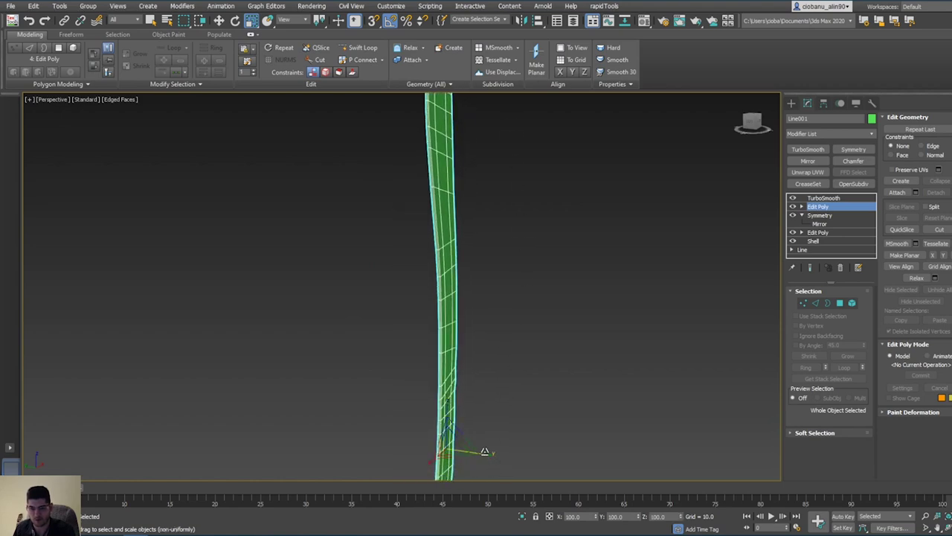
drag(484, 450, 790, 452)
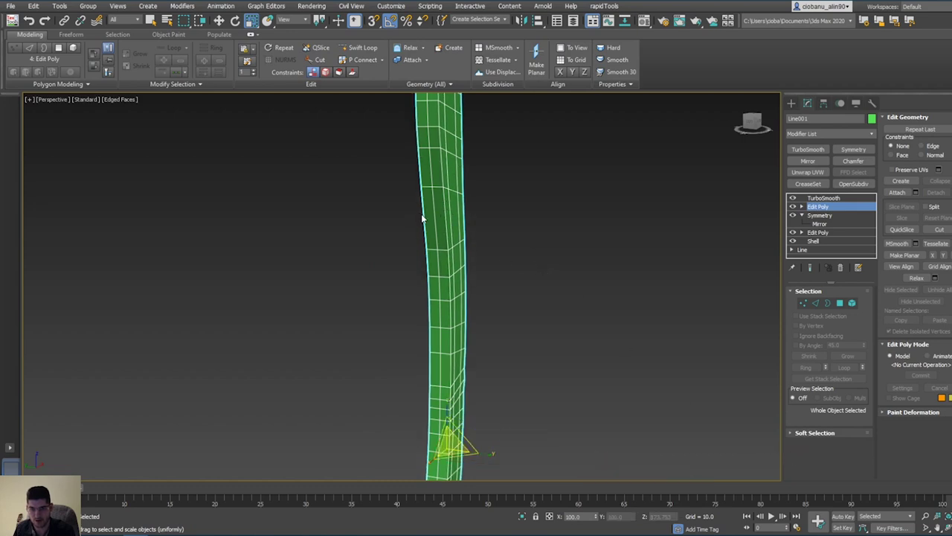
alt+middle_drag(484, 451, 477, 297)
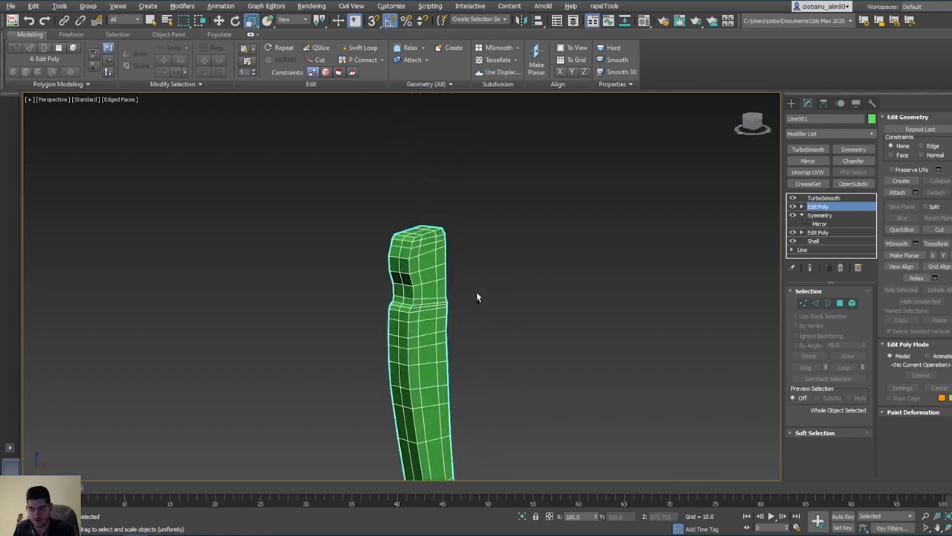
Step: Scale the two lengthwise edge loops on the flat sides outward along the Y axis to round the cross-section
key(2)
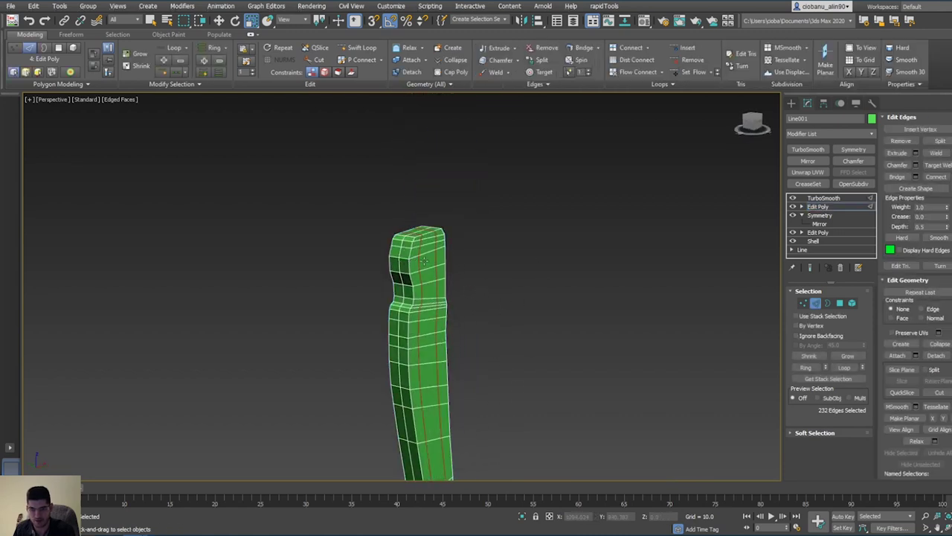
alt+middle_drag(439, 330, 484, 255)
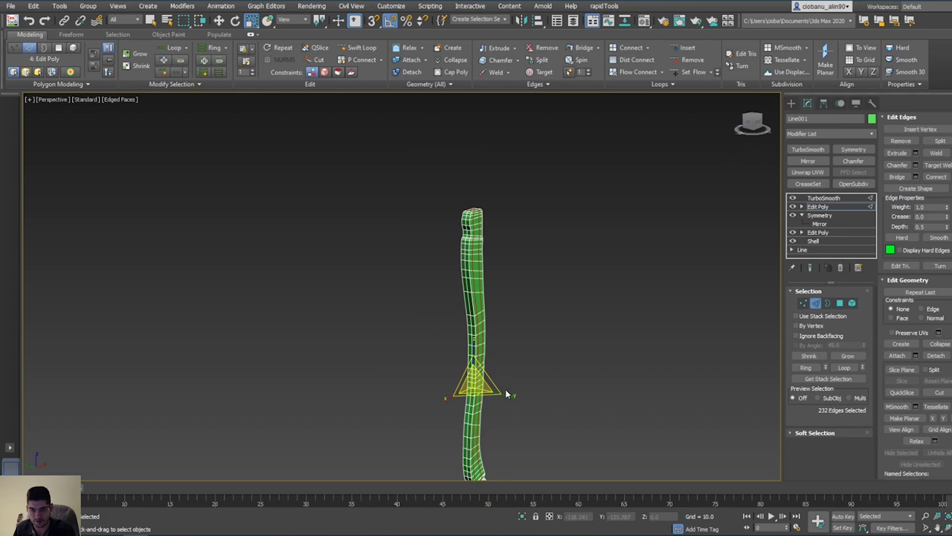
key(r)
drag(506, 392, 533, 402)
alt+middle_drag(514, 376, 559, 279)
Step: Leave edge editing and inspect the TurboSmooth result from above with edged faces hidden
click(811, 206)
click(819, 198)
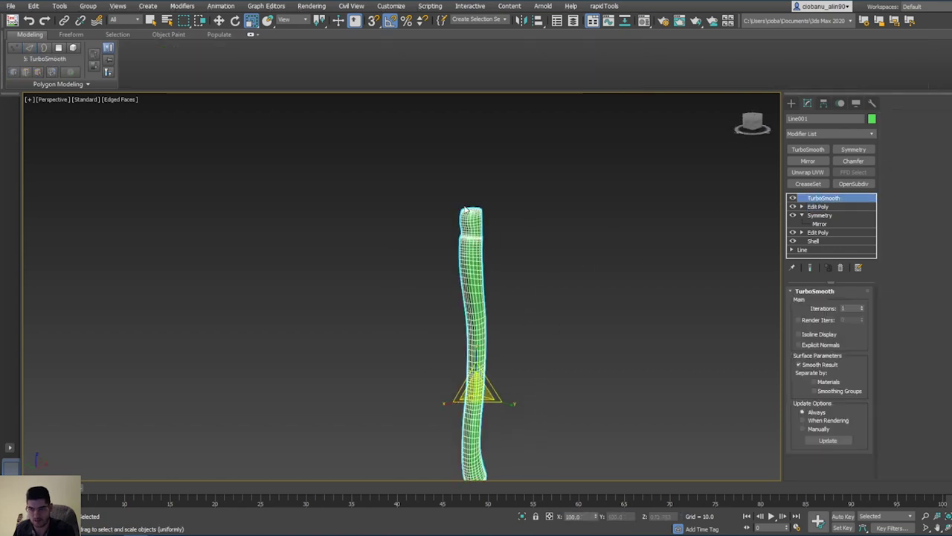
key(F4)
mouse_move(463, 210)
alt+middle_down()
mouse_move(516, 260)
mouse_move(563, 354)
mouse_move(508, 214)
alt+middle_up()
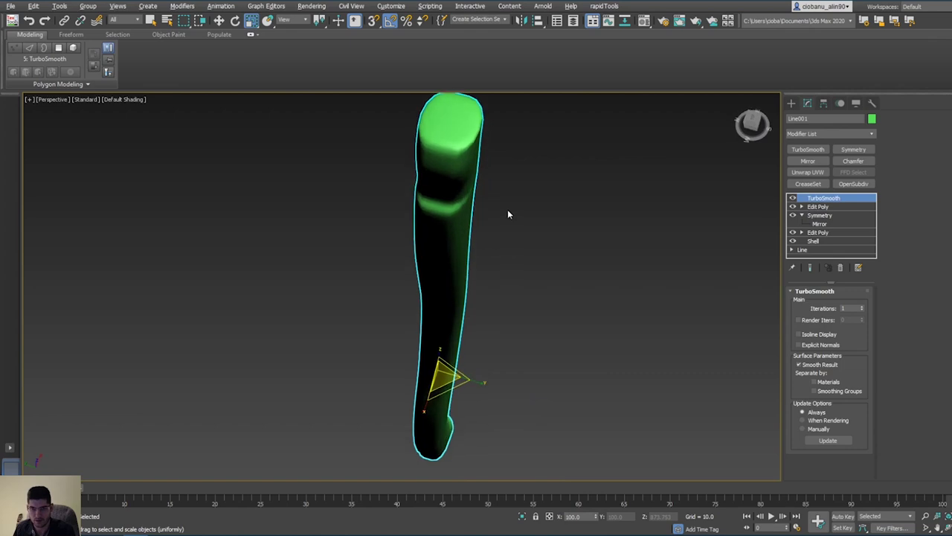
Step: Return to the Edit Poly edges and scale the two lengthwise loops further outward along Y to about 129%
click(819, 206)
key(2)
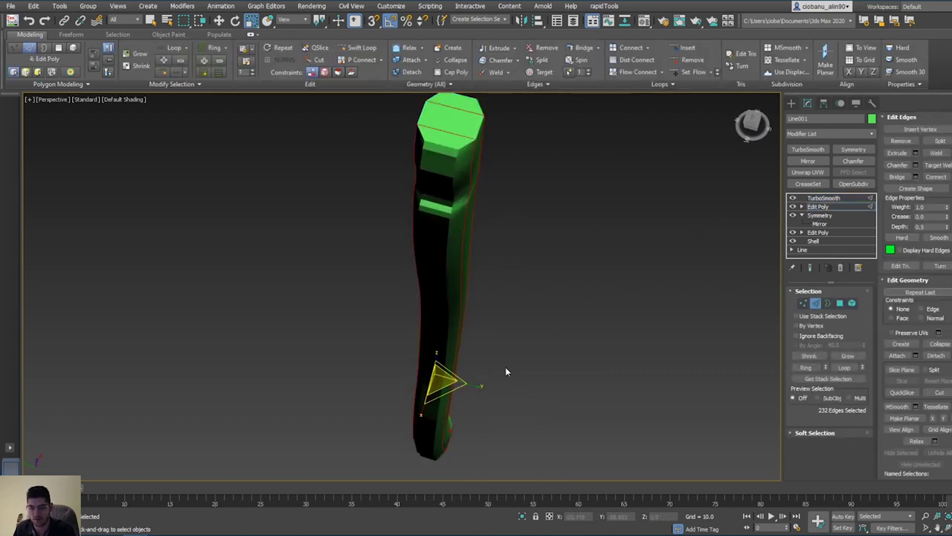
drag(475, 385, 487, 388)
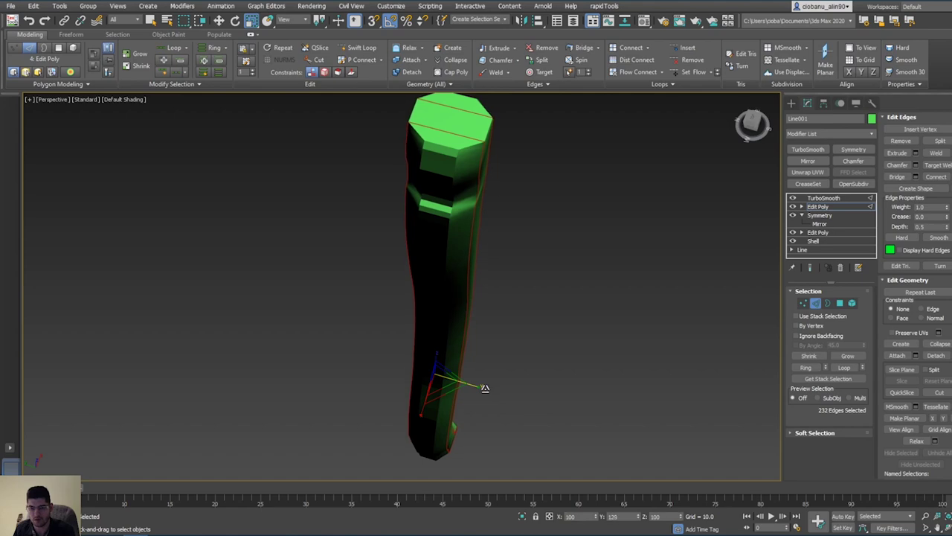
click(818, 207)
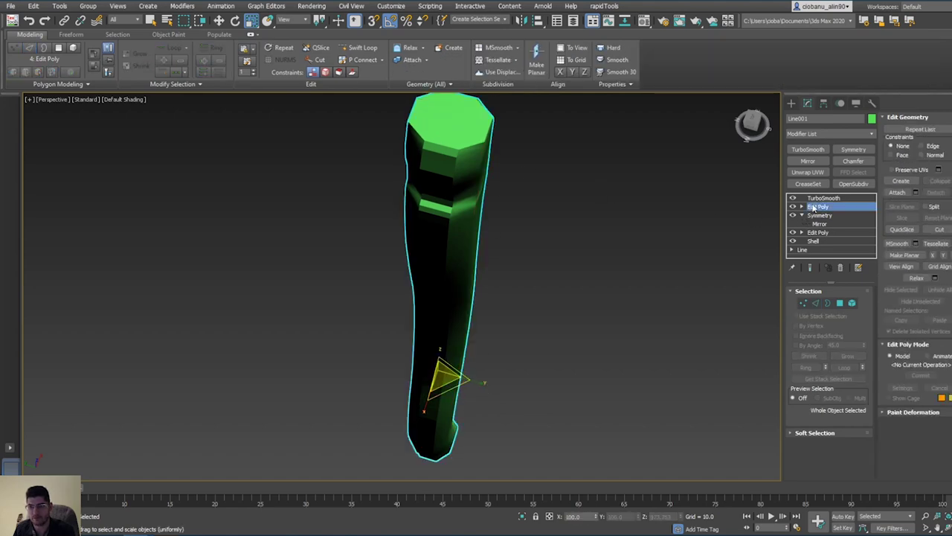
Step: Return to the TurboSmooth modifier and set its iterations to 3
click(822, 198)
mouse_move(532, 200)
alt+middle_down()
mouse_move(510, 176)
mouse_move(529, 232)
mouse_move(514, 216)
alt+middle_up()
key(F4)
key(q)
alt+middle_drag(529, 178, 460, 315)
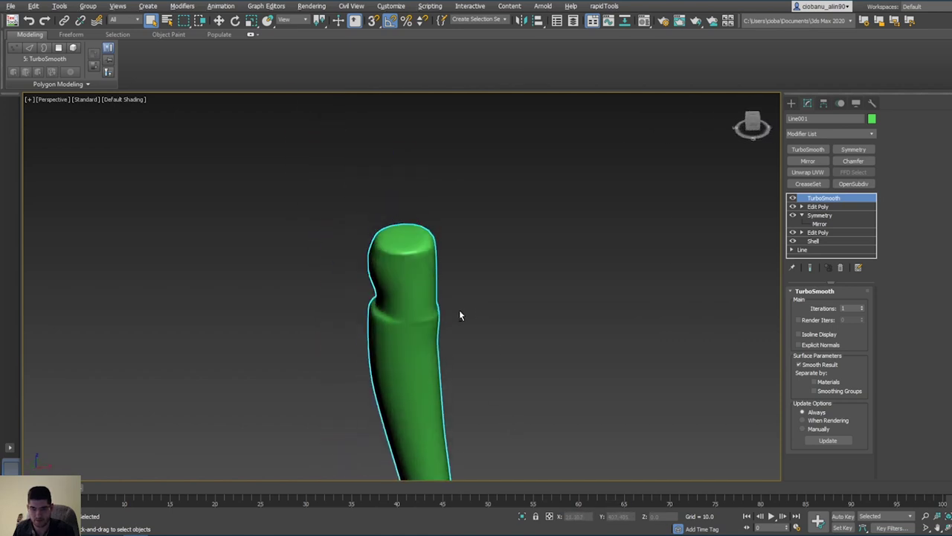
click(862, 306)
alt+middle_drag(633, 302, 584, 292)
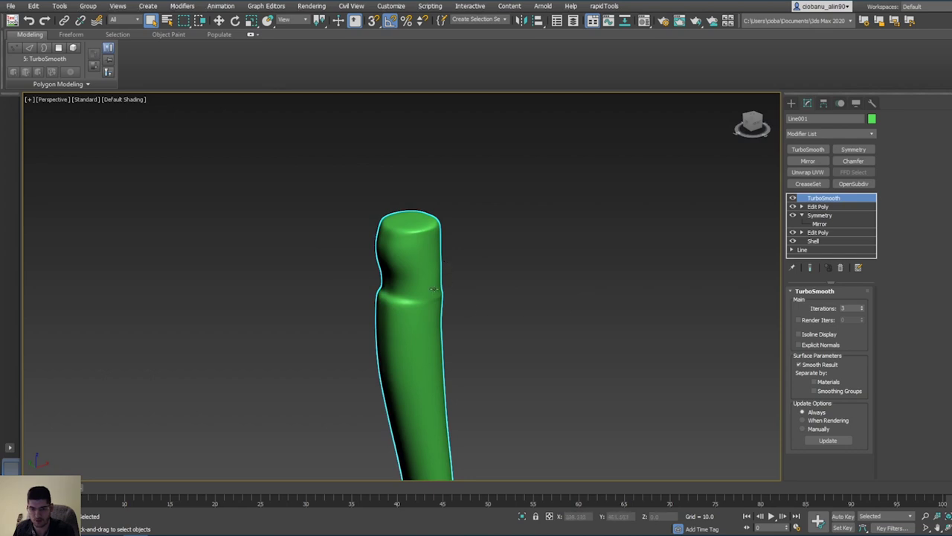
Step: Return to the Edit Poly modifier with edged faces shown and examine the ridge below the mesh's upper end
scroll(434, 289, up, 2)
key(F4)
click(819, 206)
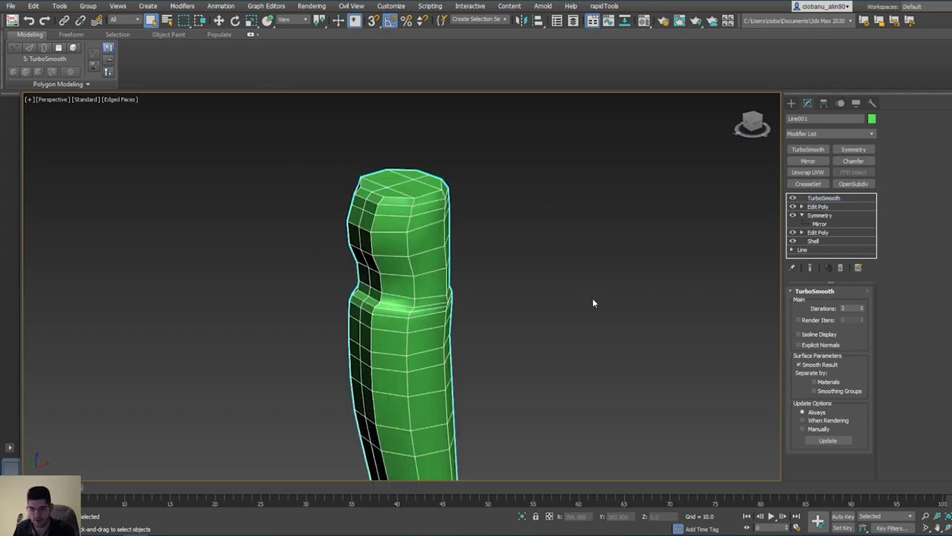
scroll(468, 325, up, 2)
scroll(428, 257, up, 8)
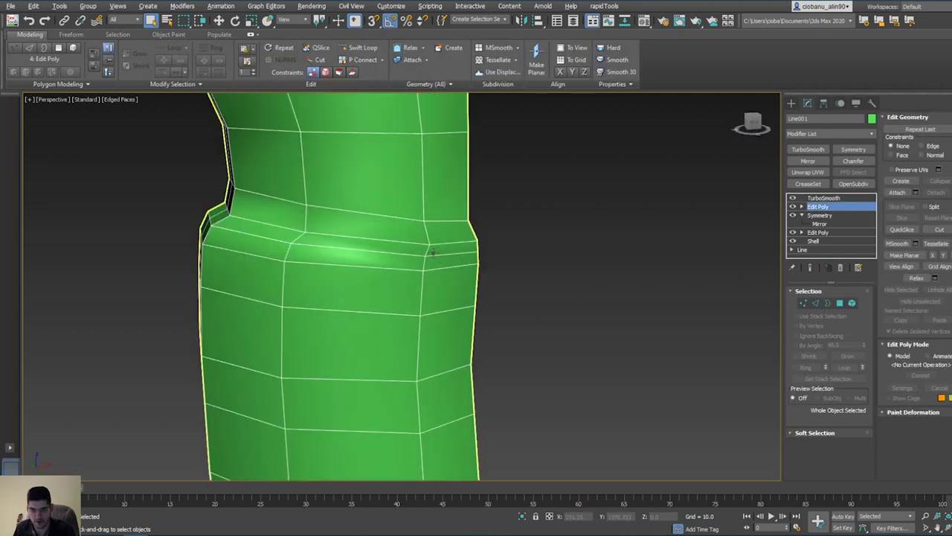
scroll(438, 257, down, 4)
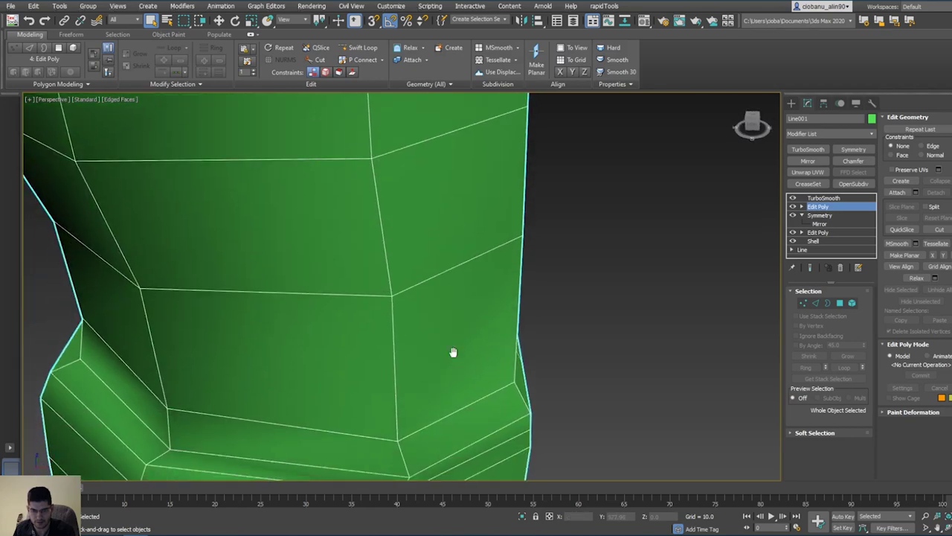
Step: Select the two opposite vertices on the ridge below the upper end and scale them slightly along the Y axis
key(1)
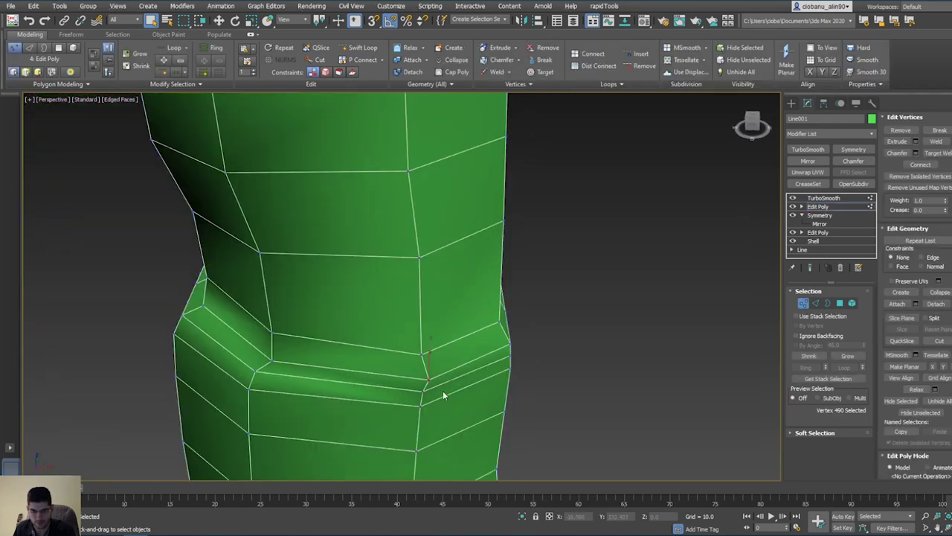
alt+middle_drag(443, 391, 383, 348)
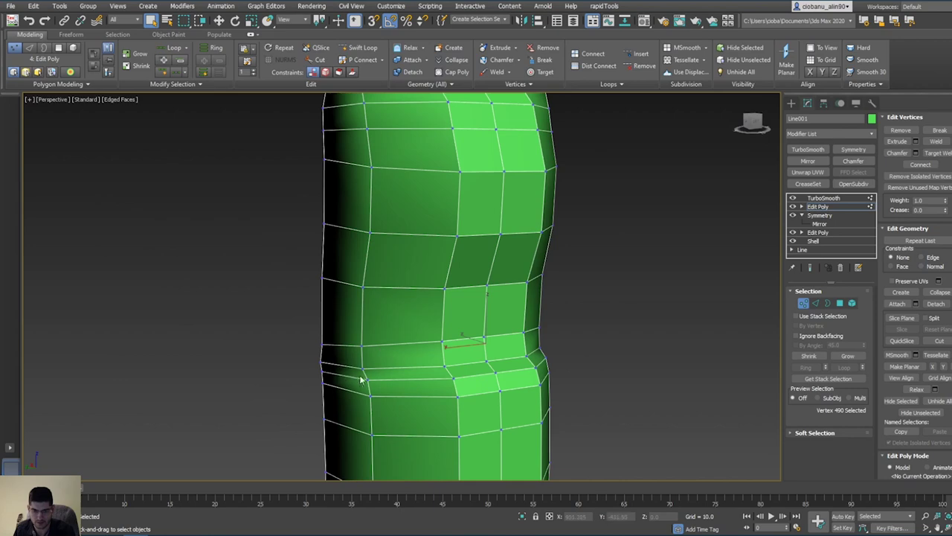
ctrl+click(367, 378)
alt+middle_drag(416, 377, 312, 366)
key(r)
alt+middle_drag(409, 363, 451, 380)
drag(462, 362, 463, 362)
alt+middle_drag(462, 361, 484, 361)
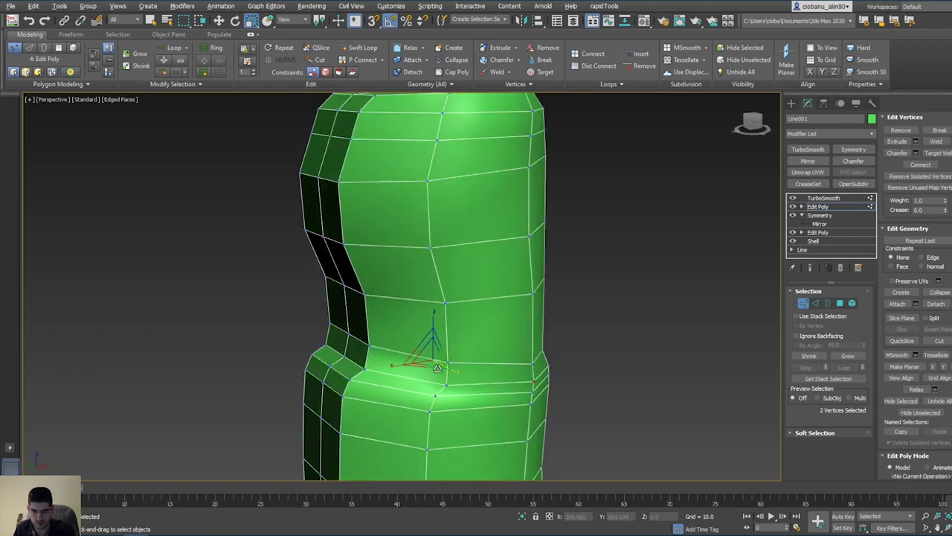
Step: Leave vertex editing and inspect the TurboSmooth result around the ridge with edged faces hidden
click(818, 206)
click(823, 198)
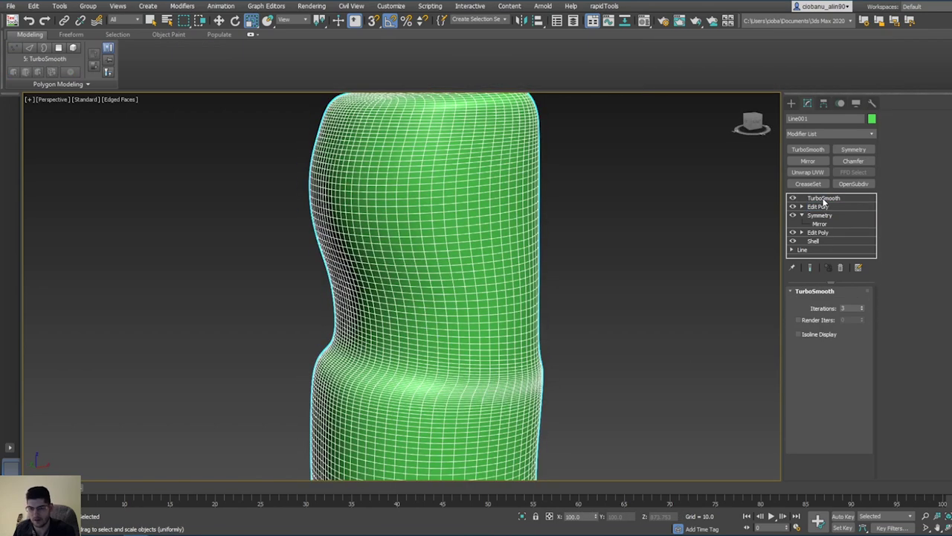
key(F4)
alt+middle_drag(659, 260, 524, 268)
scroll(524, 268, down, 5)
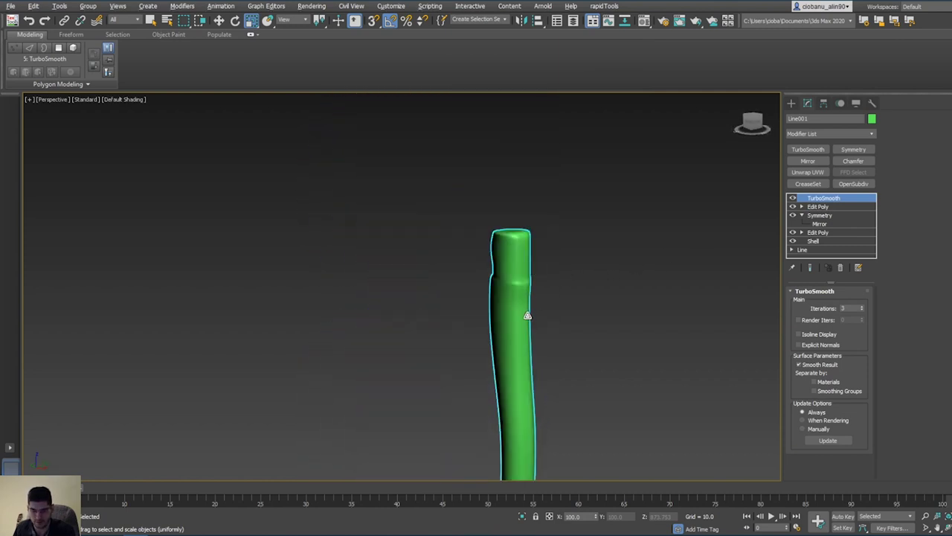
Step: Inspect the TurboSmooth result along the handle, from the knob at its lower end to the ridge near its upper end
alt+middle_drag(585, 299, 655, 250)
key(q)
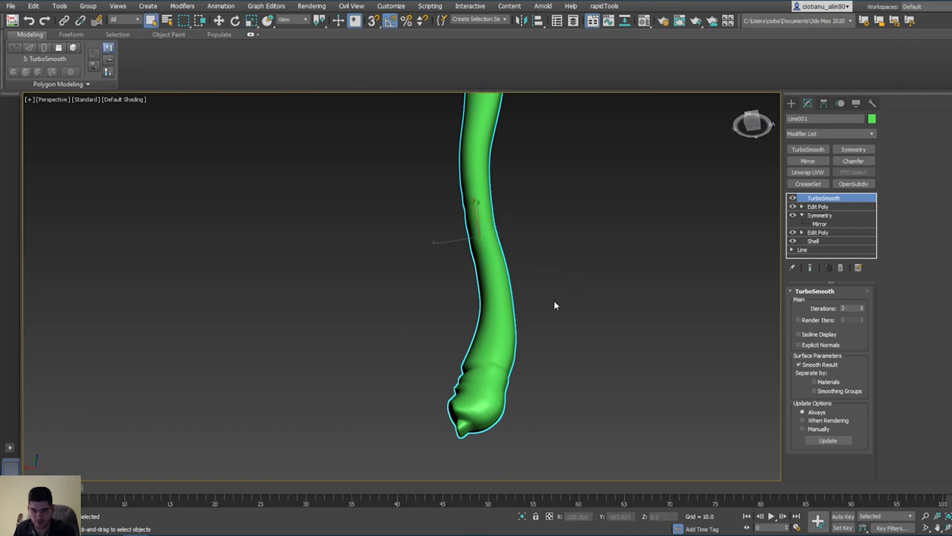
alt+middle_drag(555, 304, 492, 327)
scroll(427, 368, up, 3)
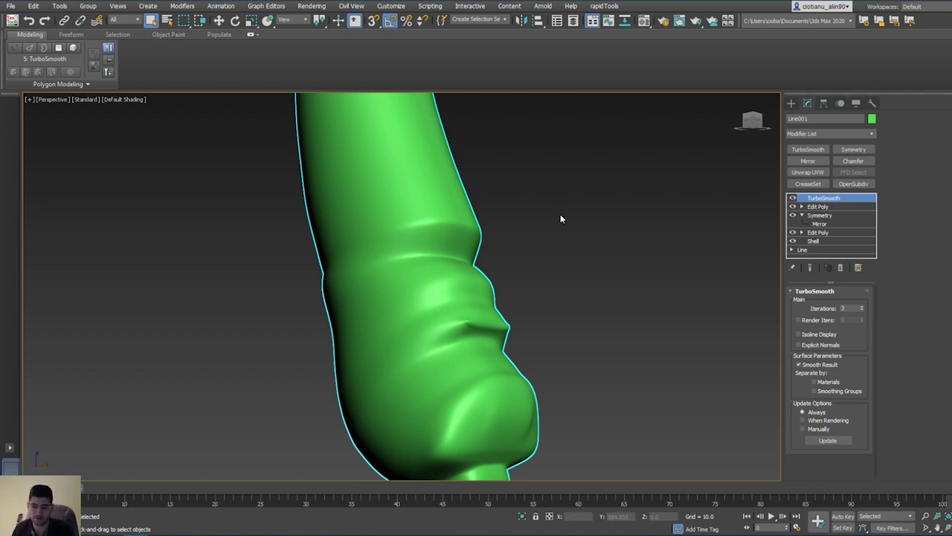
middle_drag(560, 216, 610, 461)
middle_drag(601, 387, 505, 93)
middle_drag(466, 303, 481, 364)
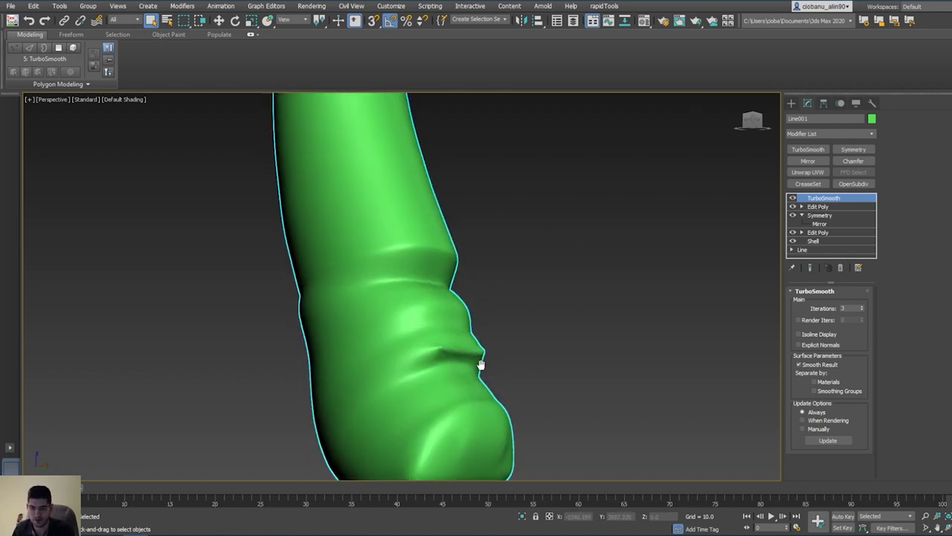
scroll(481, 365, down, 5)
middle_drag(489, 242, 531, 340)
middle_drag(537, 222, 607, 333)
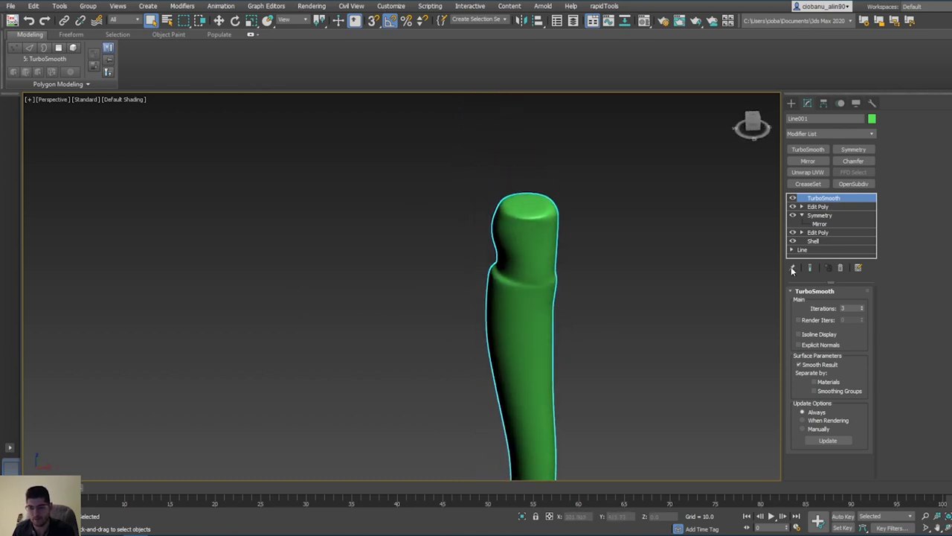
middle_drag(679, 230, 660, 260)
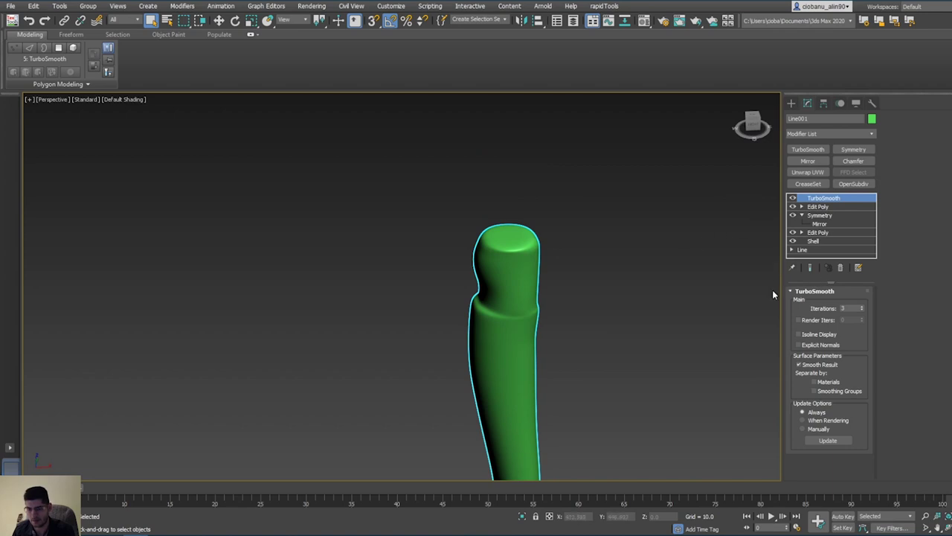
alt+middle_drag(772, 290, 630, 276)
Step: In the front view, show the Plane001 axe reference image and hide the Line001 handle mesh
key(f)
scroll(576, 362, down, 4)
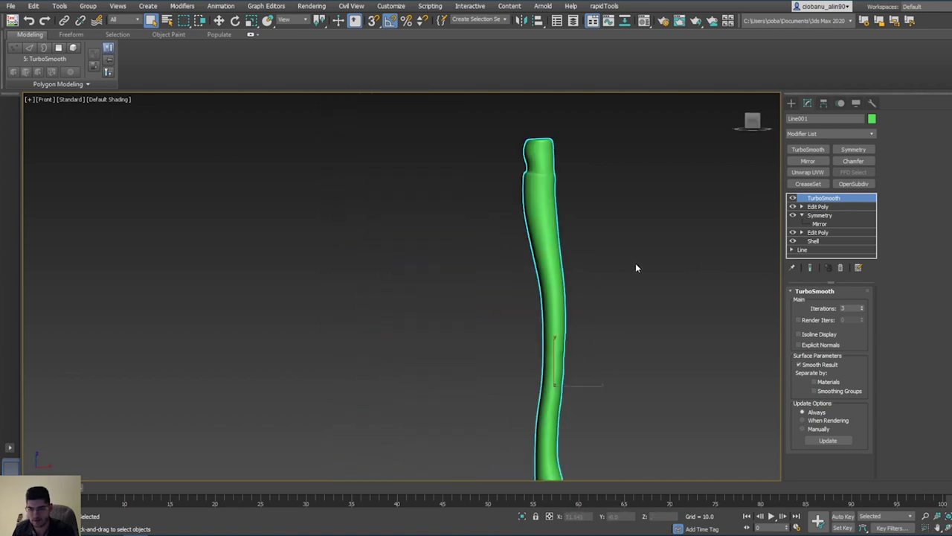
click(574, 26)
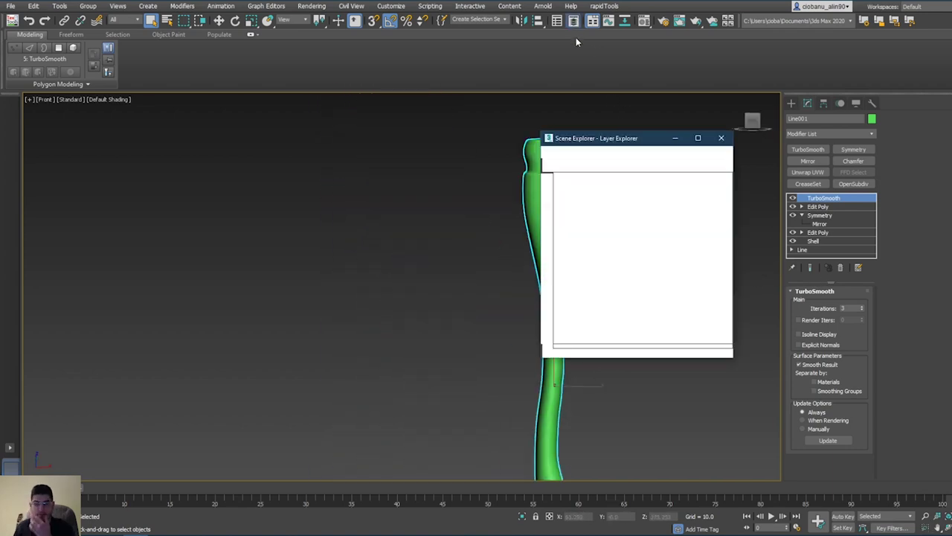
click(574, 206)
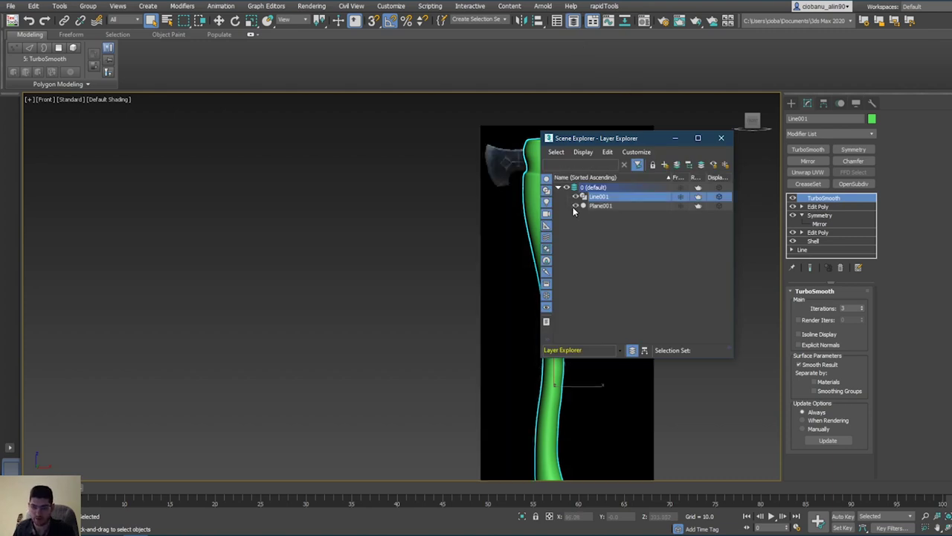
middle_drag(573, 207, 262, 214)
scroll(369, 175, up, 3)
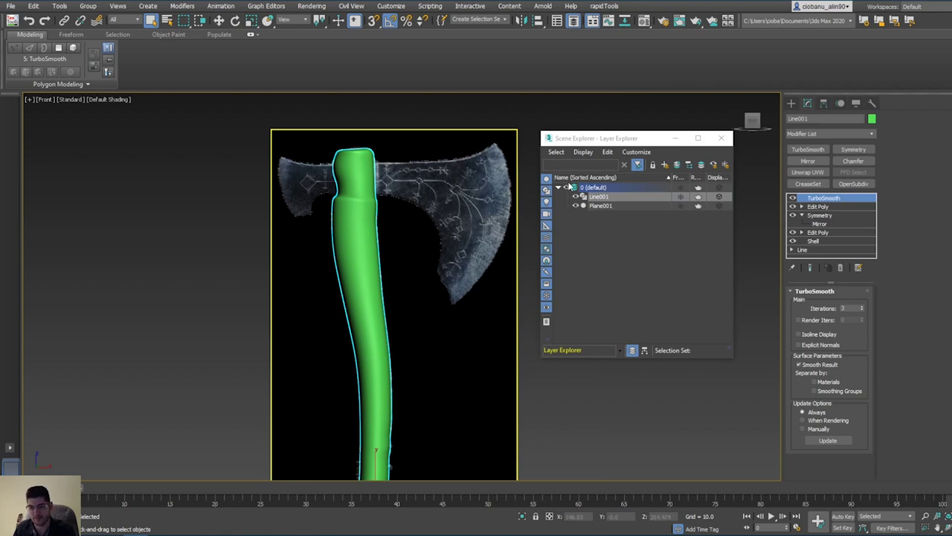
middle_drag(447, 238, 450, 256)
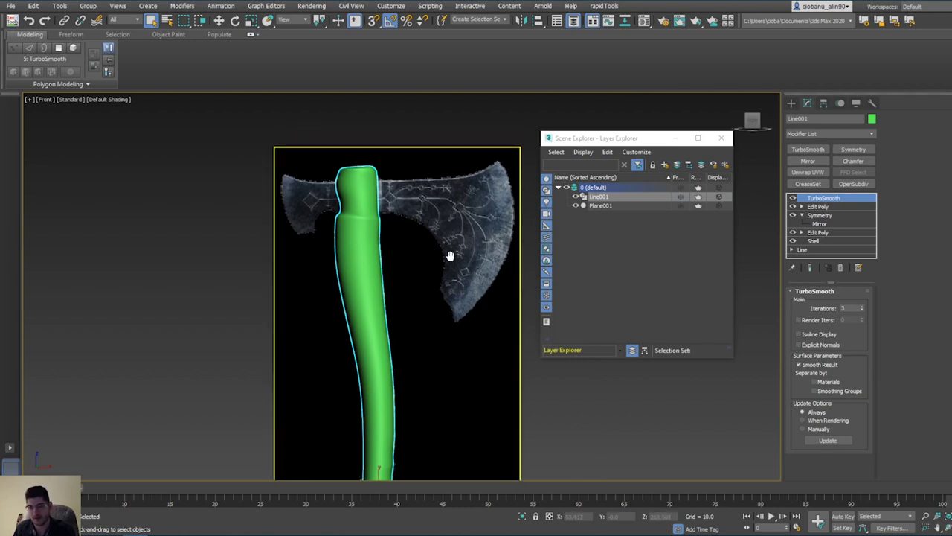
click(575, 197)
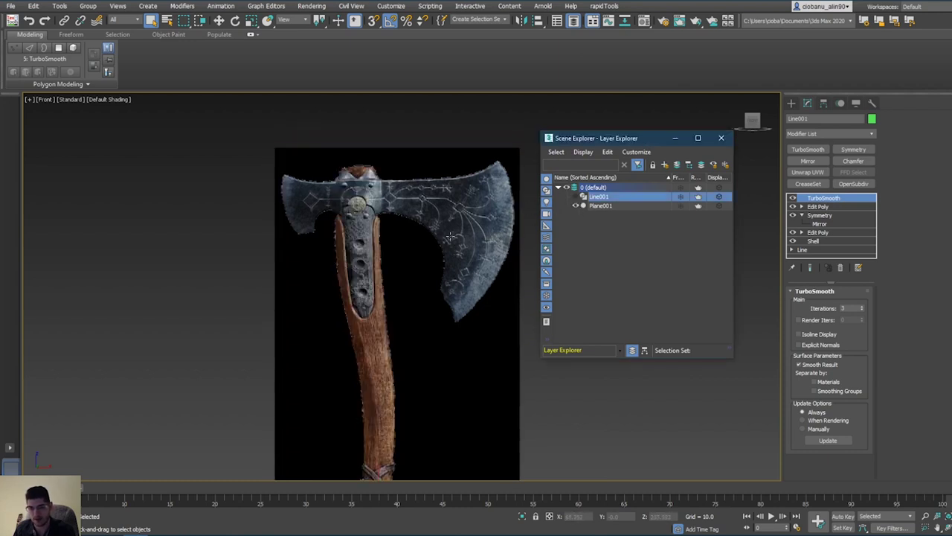
middle_drag(366, 205, 340, 230)
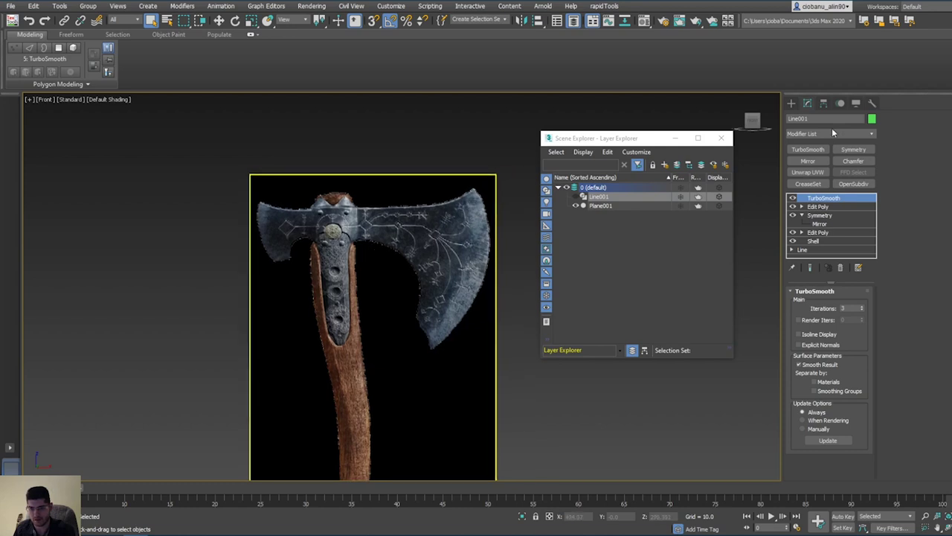
Step: Switch object creation to spline shapes and close the Layer Explorer
click(792, 103)
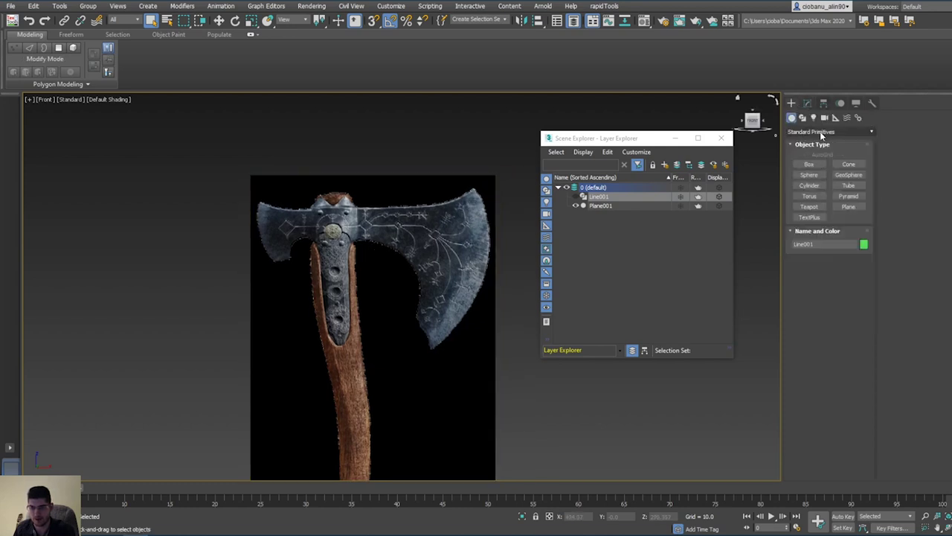
click(819, 131)
click(815, 137)
click(803, 119)
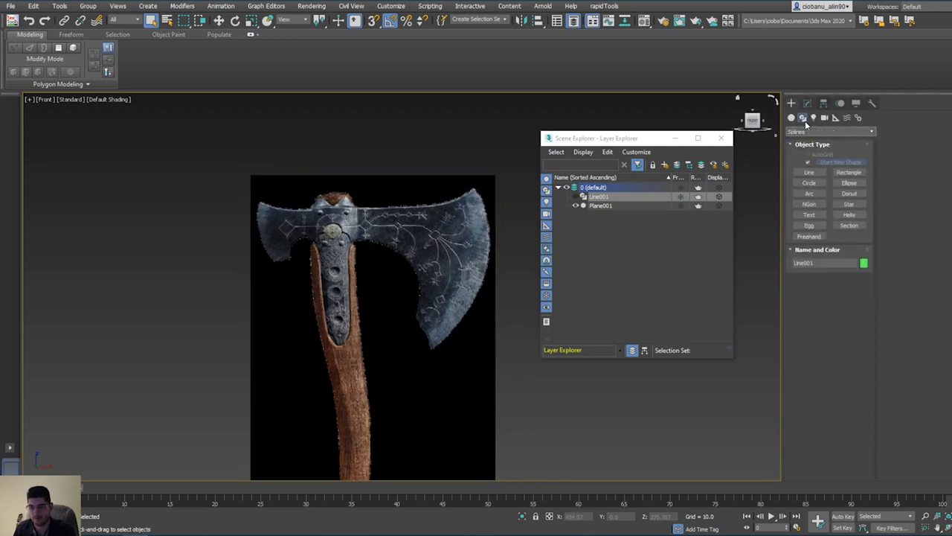
middle_drag(397, 259, 387, 262)
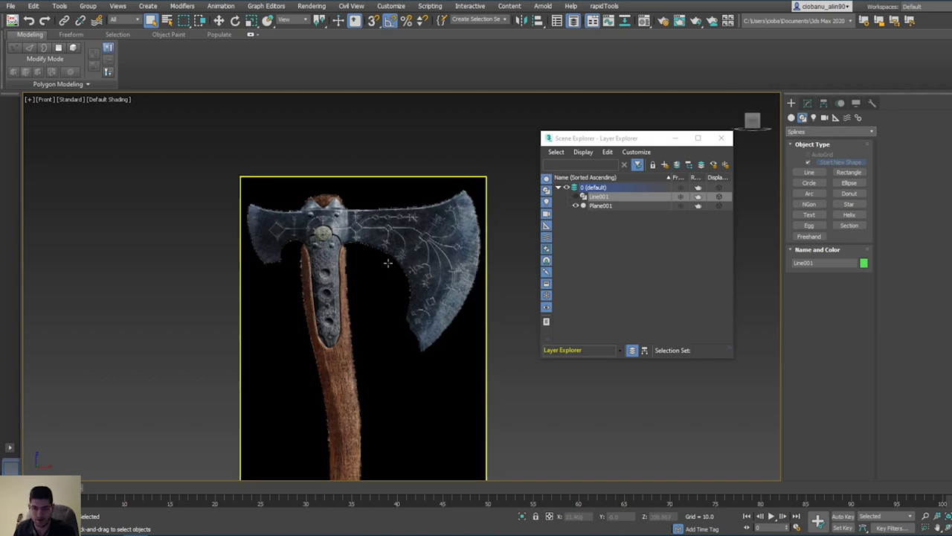
scroll(387, 262, up, 3)
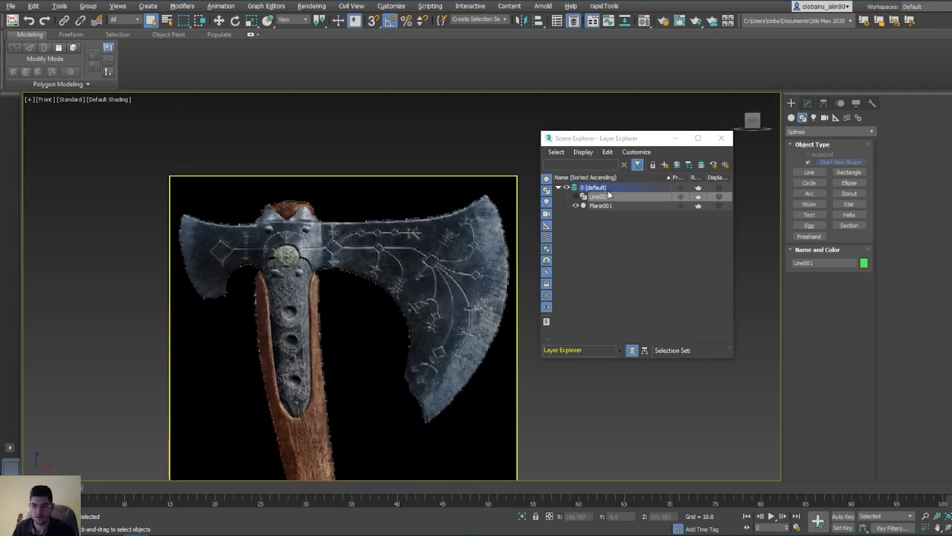
click(721, 138)
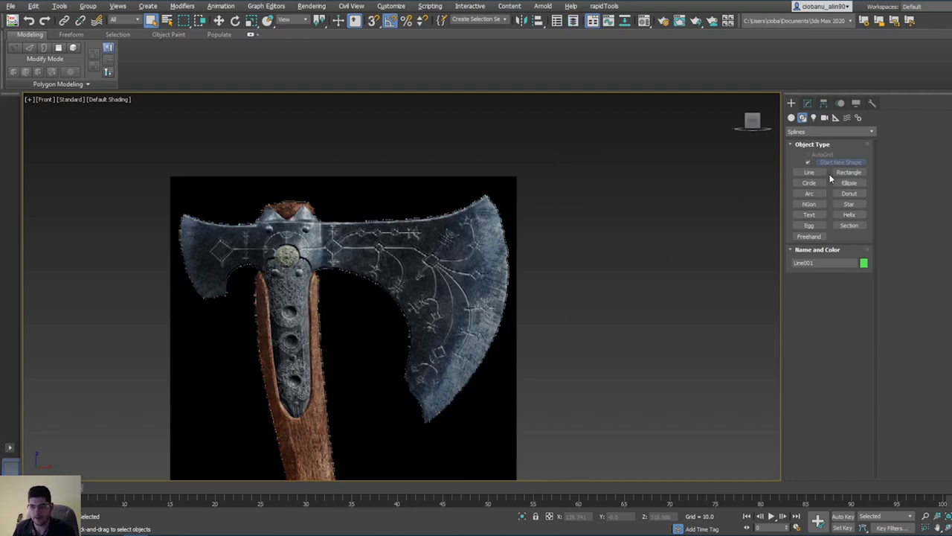
Step: Start a Line spline at the small blade's upper outer corner and trace its top edge to the handle socket
click(808, 172)
scroll(257, 231, up, 3)
middle_drag(270, 212, 488, 232)
scroll(455, 240, up, 5)
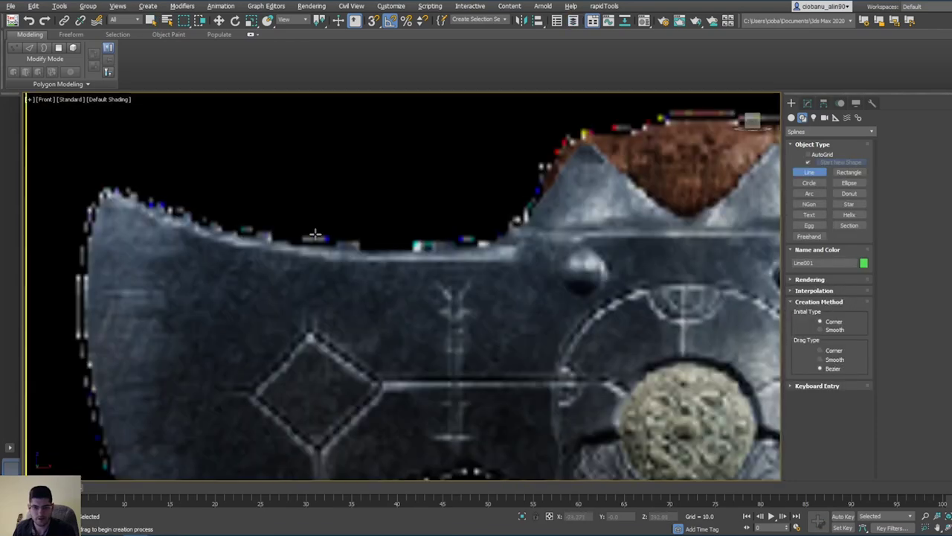
click(99, 193)
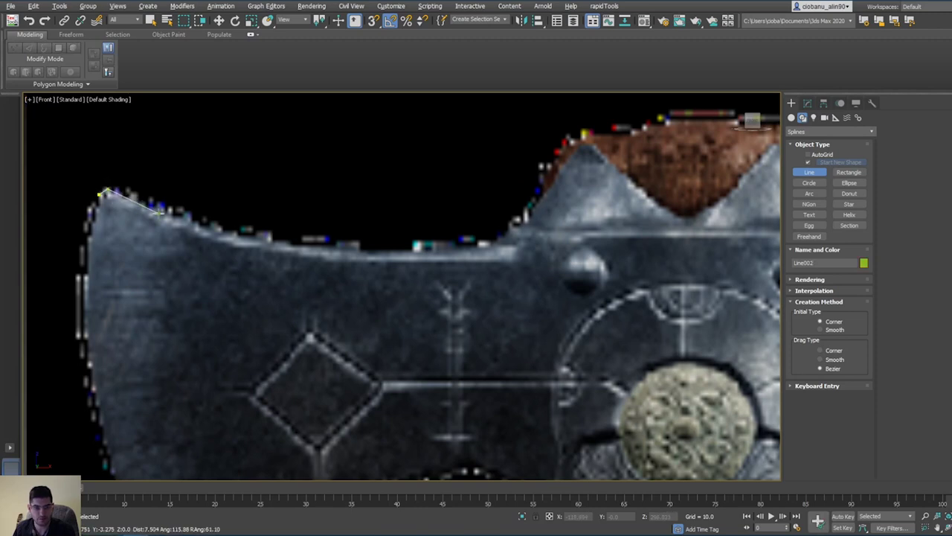
click(162, 214)
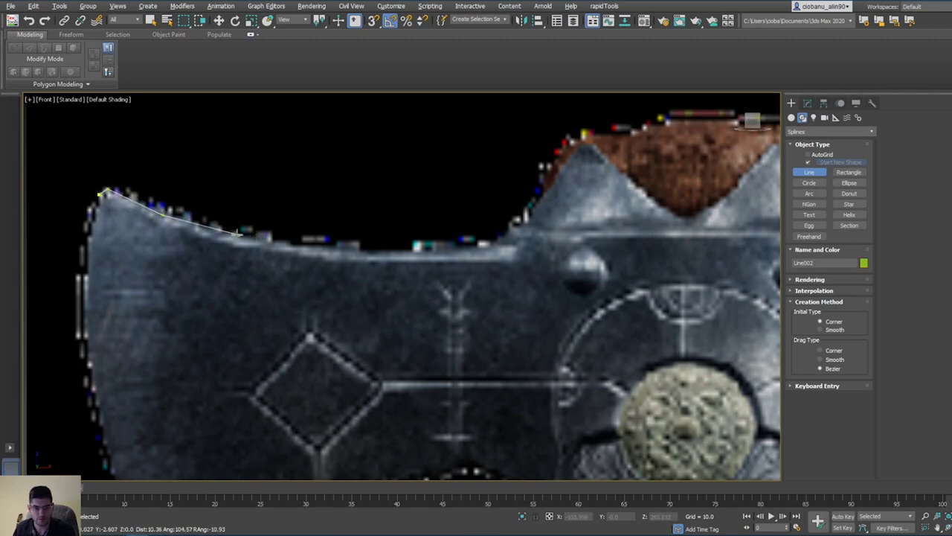
middle_drag(371, 258, 316, 256)
click(353, 249)
middle_drag(428, 251, 316, 270)
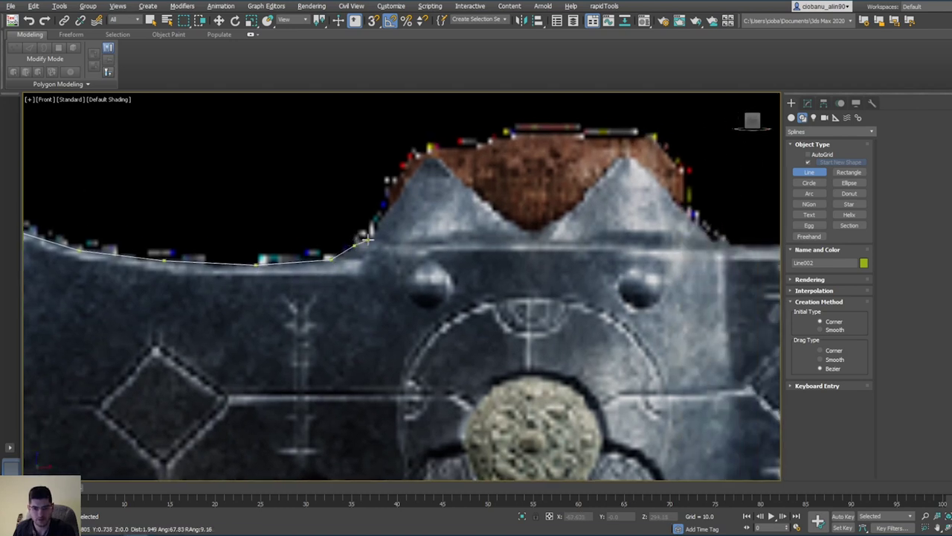
middle_drag(367, 238, 339, 248)
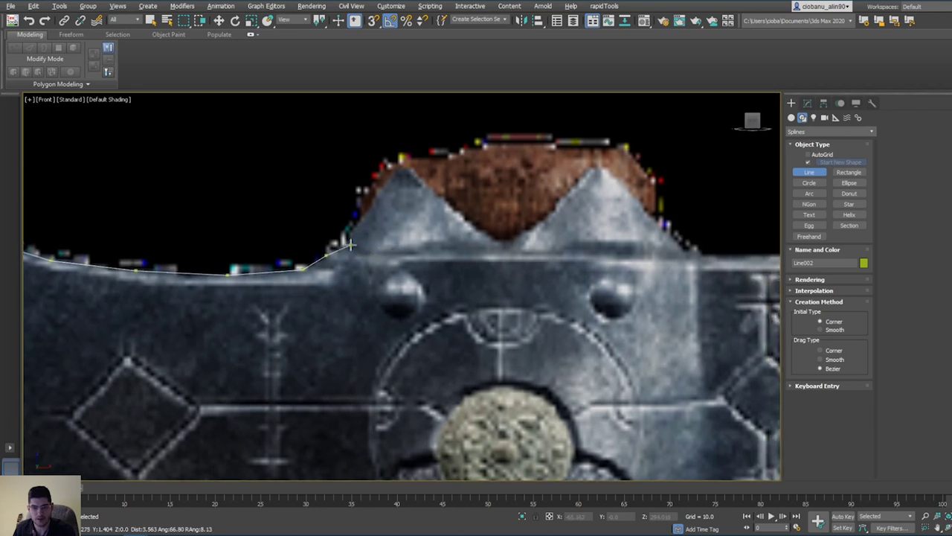
Step: Continue the line with one straight horizontal segment across the base of the two spikes to the socket's far side
middle_drag(419, 248, 364, 254)
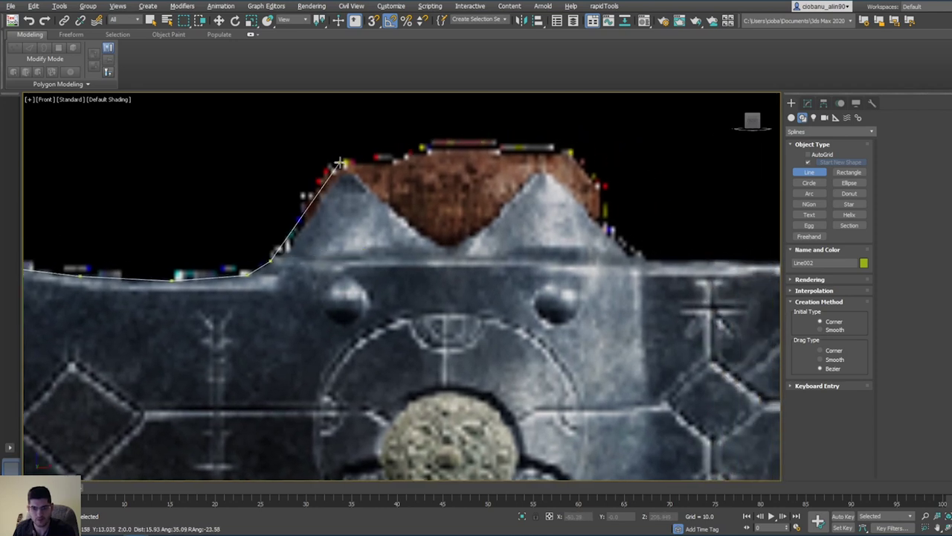
middle_drag(553, 248, 527, 255)
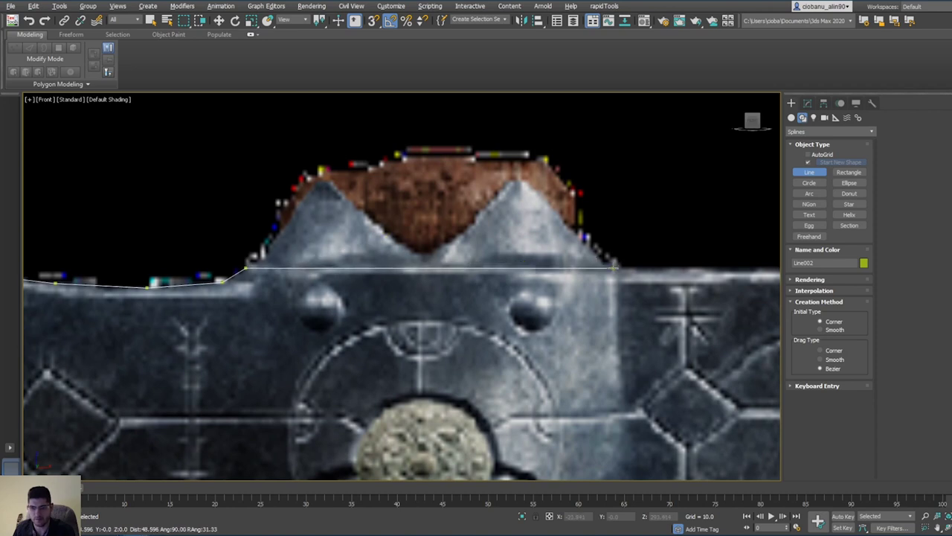
click(617, 267)
middle_drag(617, 268, 411, 273)
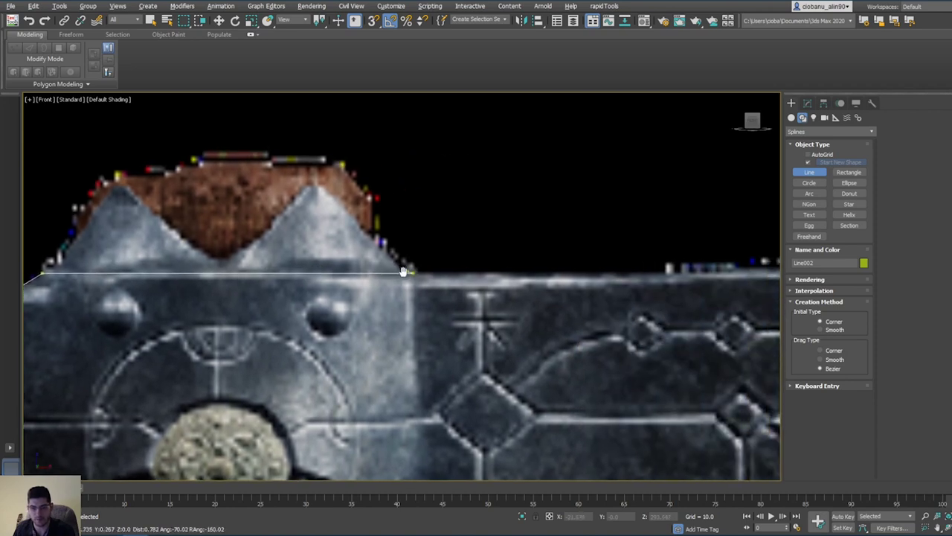
Step: Trace the large blade's curved upper edge from the socket to the blade's upper tip with closely spaced points
middle_drag(473, 274, 376, 274)
middle_drag(593, 269, 405, 278)
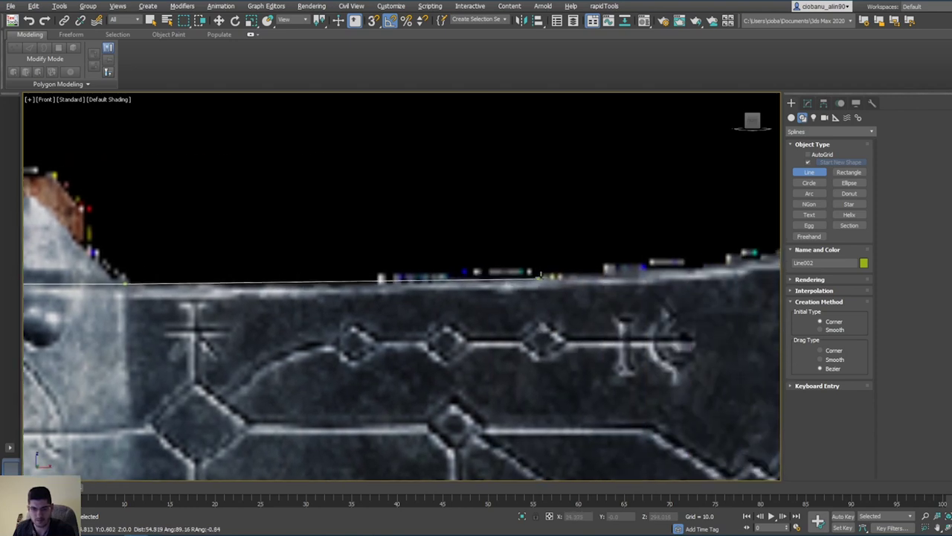
middle_drag(573, 272, 182, 301)
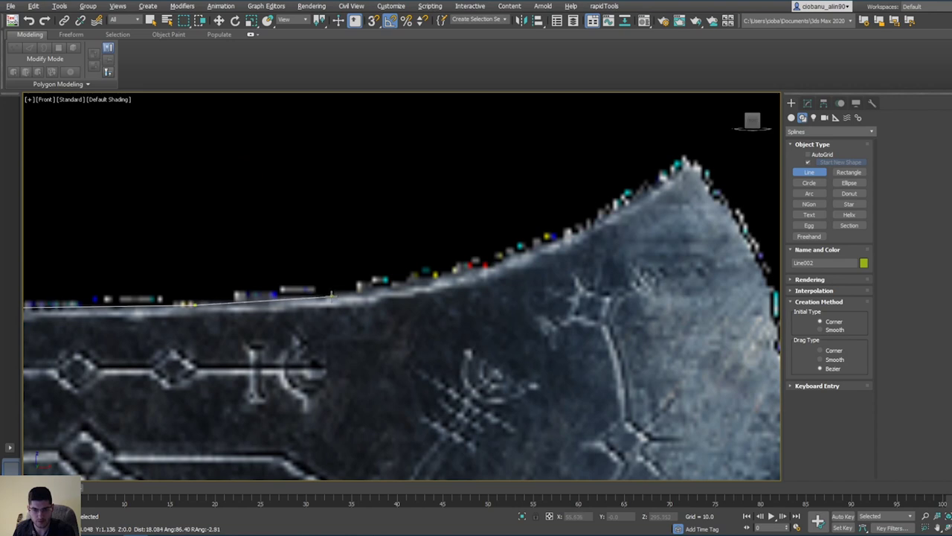
middle_drag(389, 287, 247, 324)
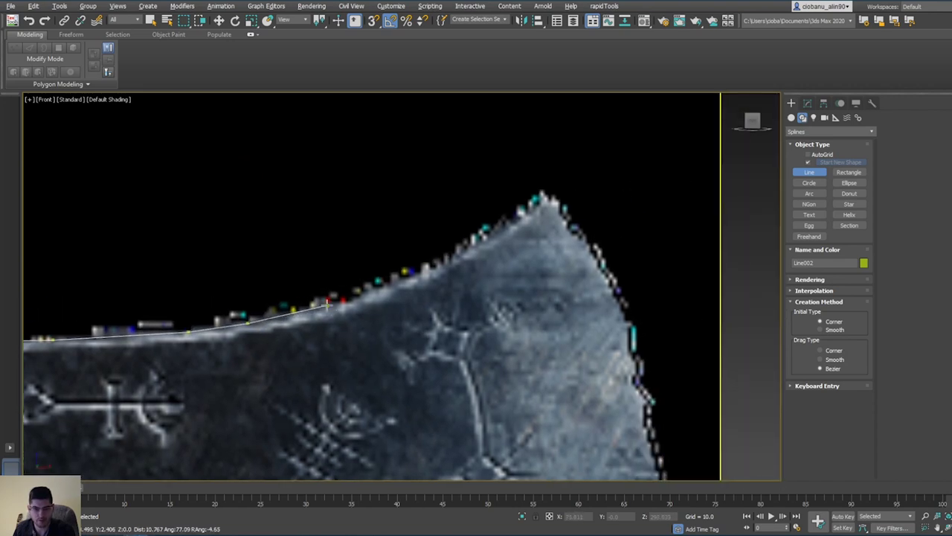
click(327, 303)
click(403, 277)
middle_drag(402, 277, 340, 325)
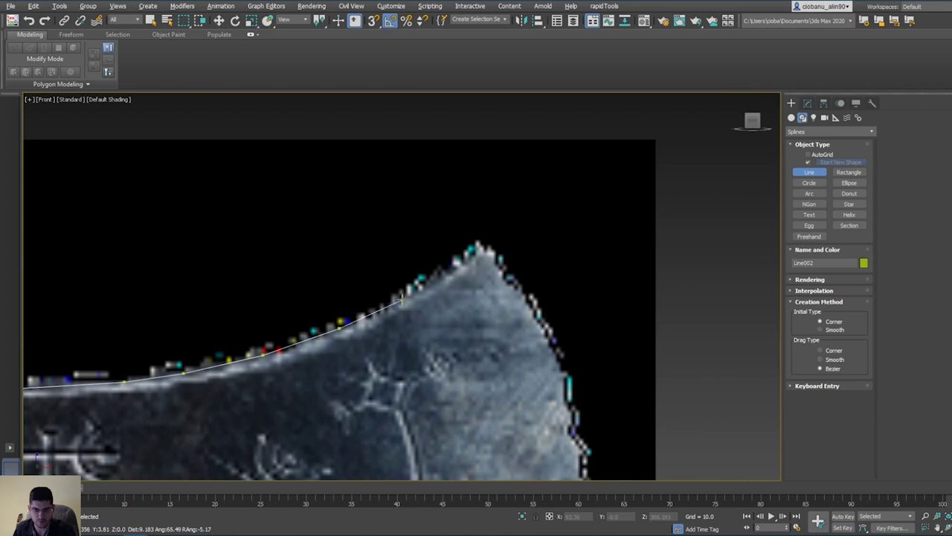
click(401, 299)
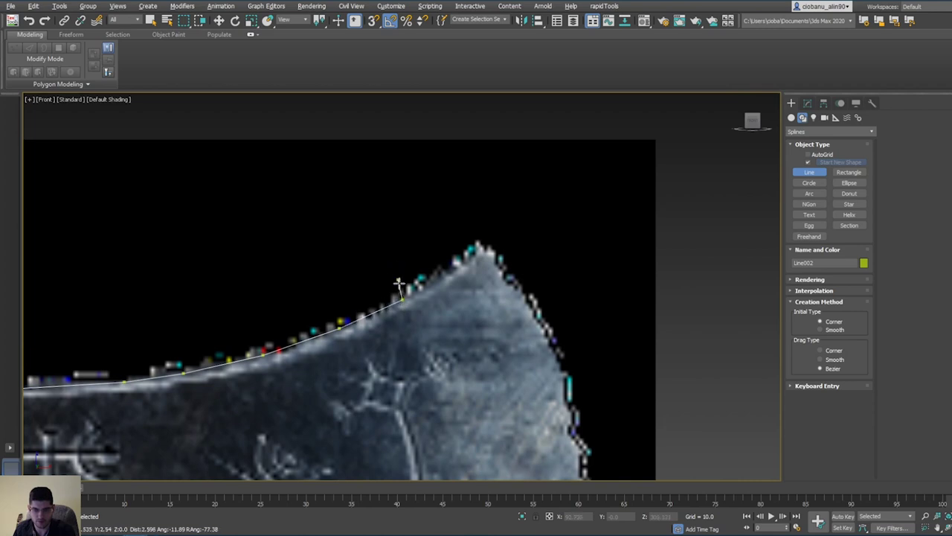
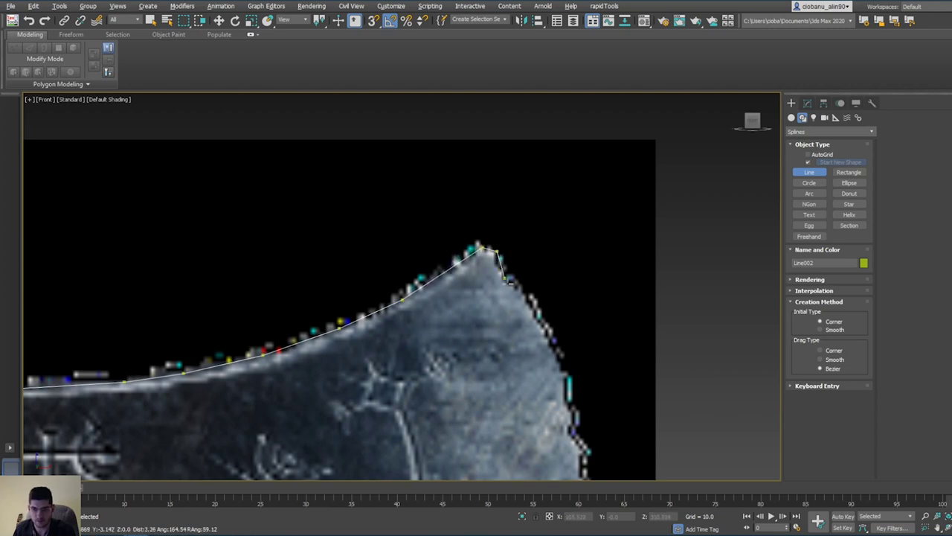
Step: Continue the line down the upper half of the large blade's convex cutting edge with closely spaced points
middle_drag(508, 281, 455, 281)
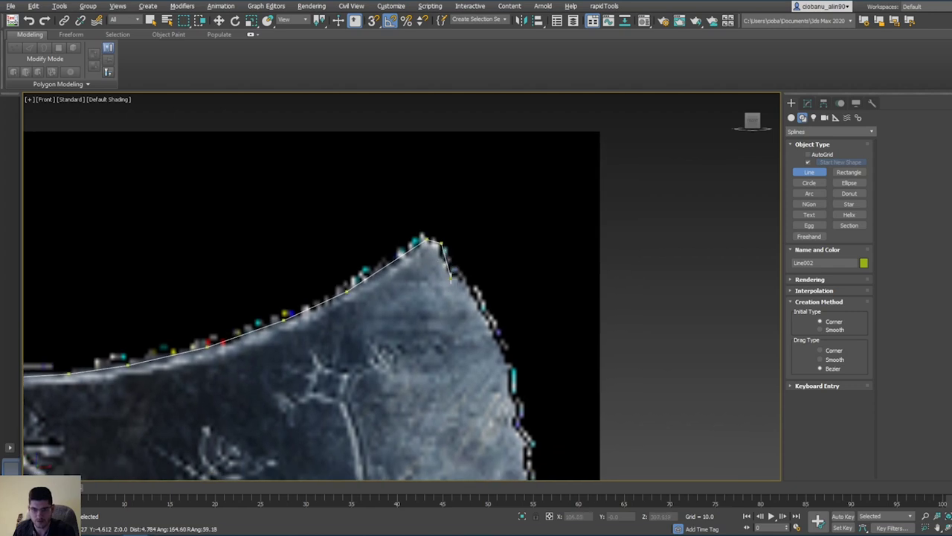
click(491, 325)
scroll(498, 344, down, 2)
middle_drag(497, 343, 462, 216)
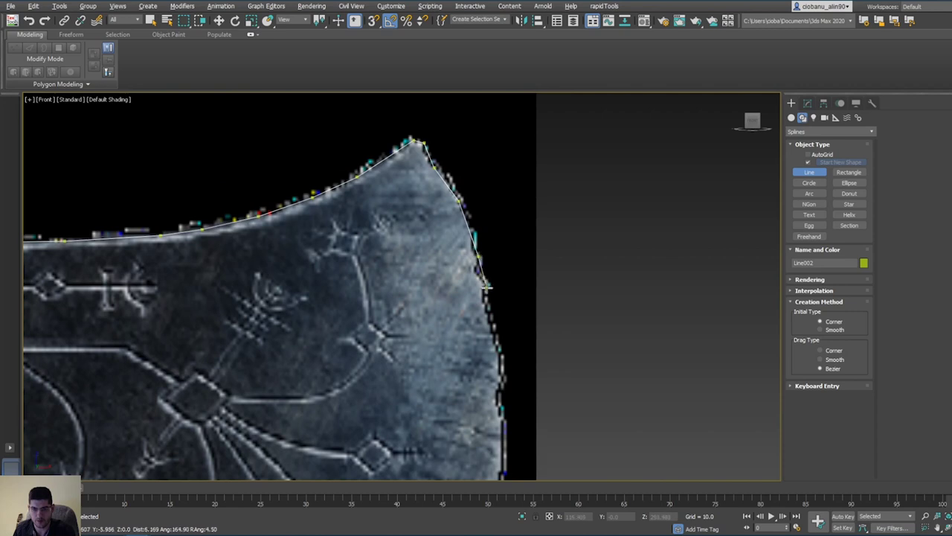
middle_drag(490, 330, 476, 286)
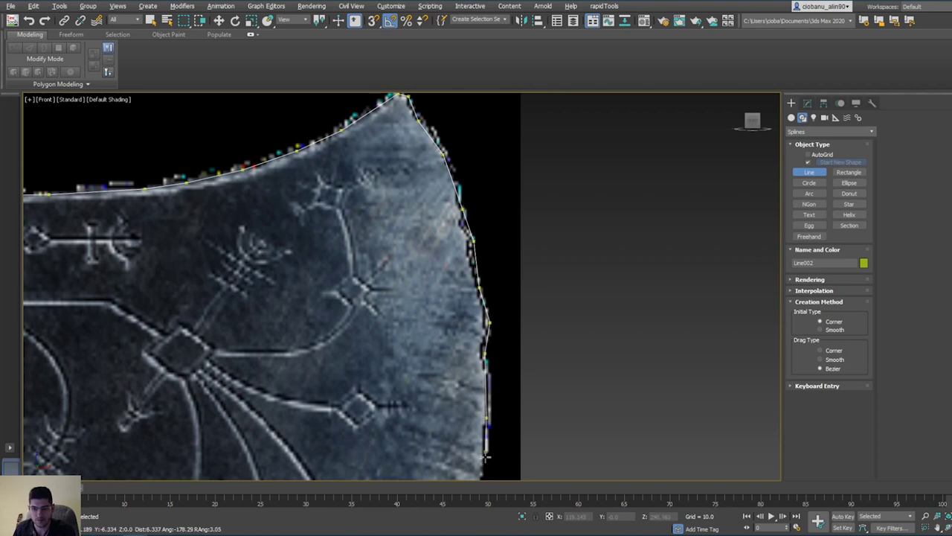
middle_drag(485, 456, 480, 260)
click(479, 258)
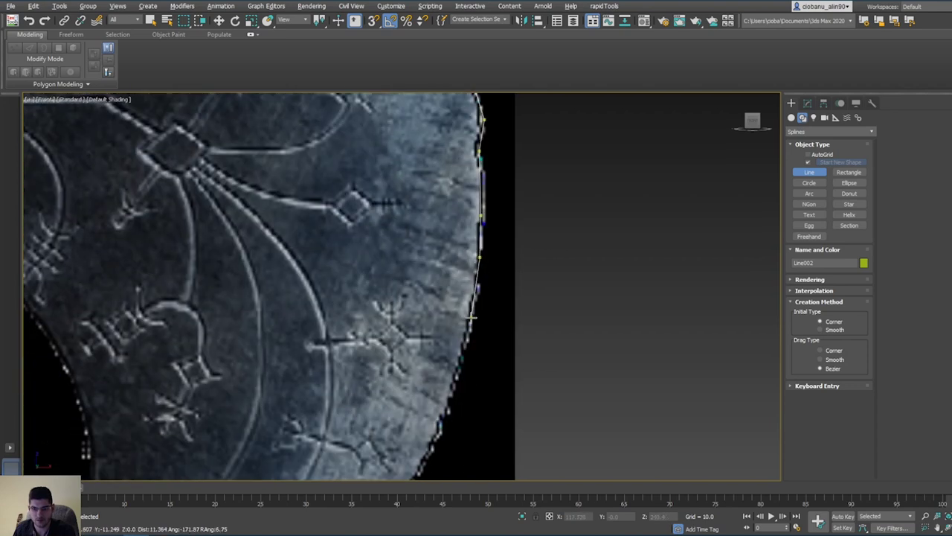
Step: Trace the lower half of the large blade's cutting edge down toward its lower tip
middle_drag(471, 321, 550, 235)
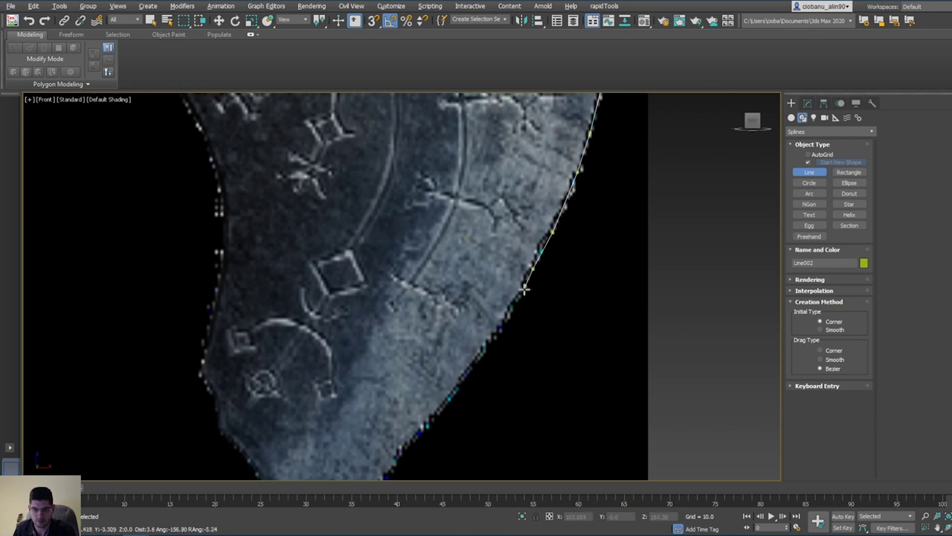
click(481, 352)
middle_drag(428, 367, 550, 297)
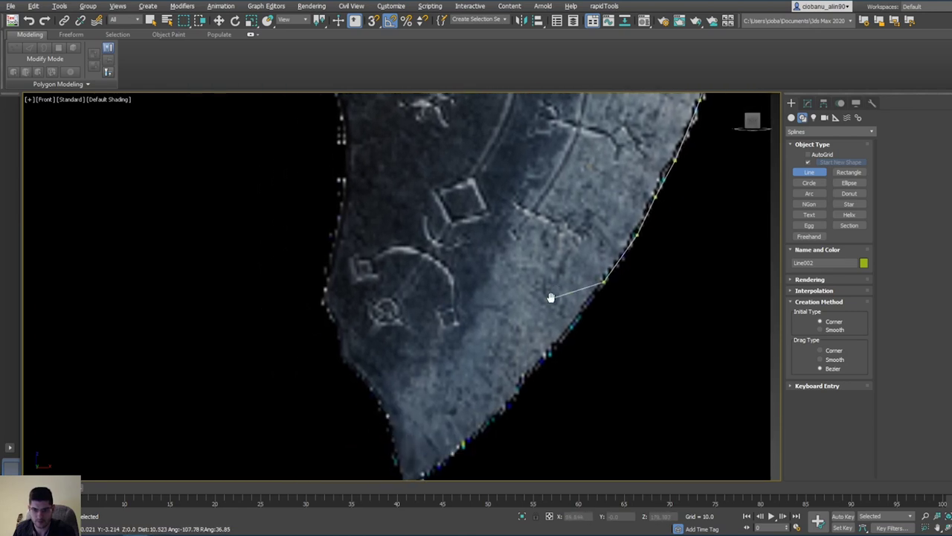
click(562, 342)
middle_drag(525, 357, 585, 282)
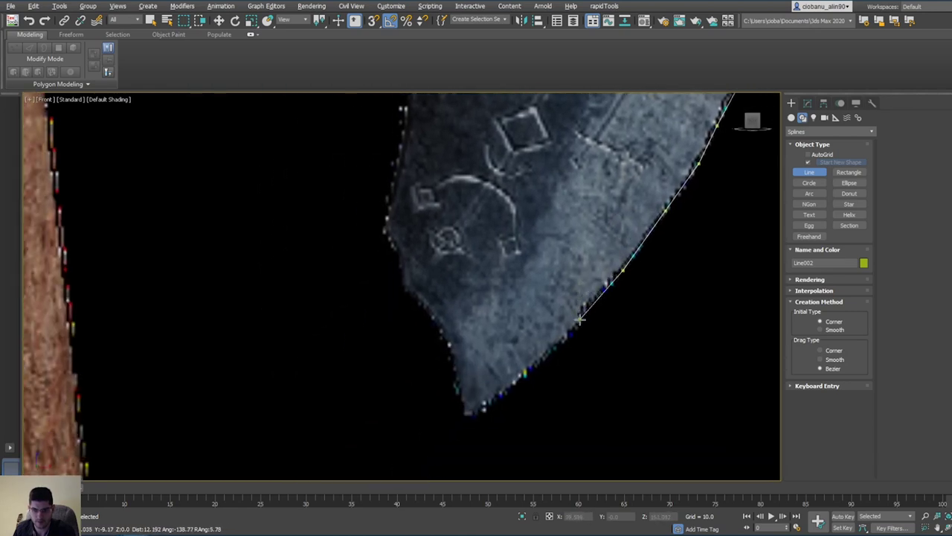
click(579, 318)
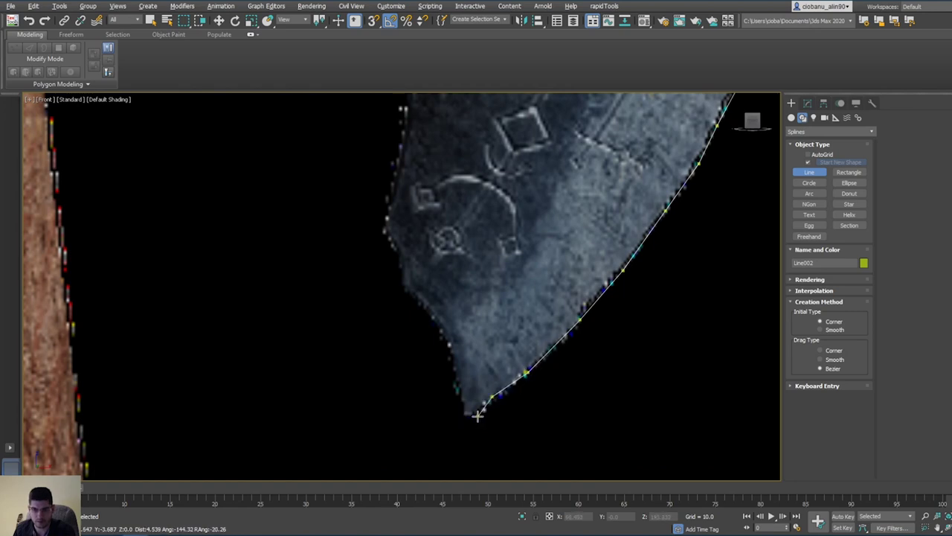
Step: Remove the last misplaced point and continue the line around the large blade's narrow lower tip
key(BackSpace)
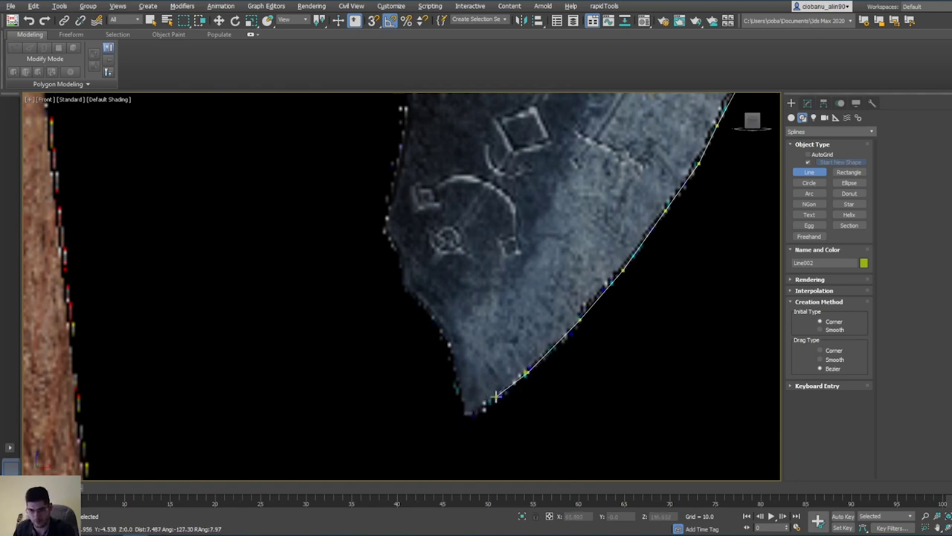
click(496, 397)
click(478, 413)
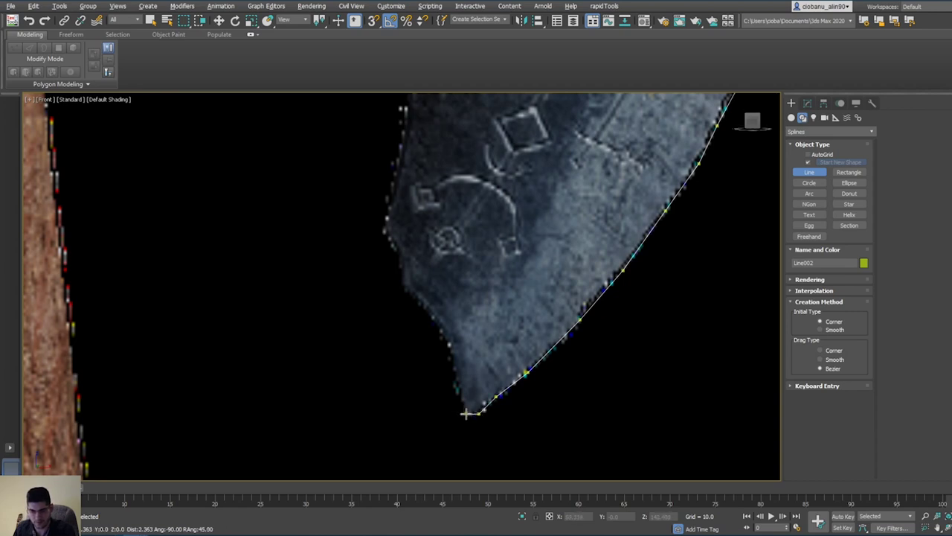
click(459, 386)
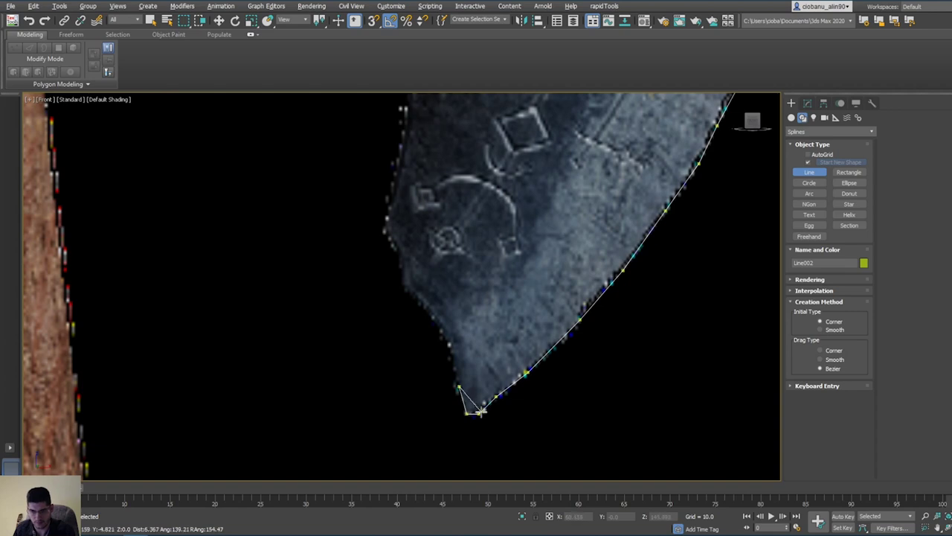
Step: Trace the short back edge of the large blade from the lower tip up to its protruding inner corner
click(450, 343)
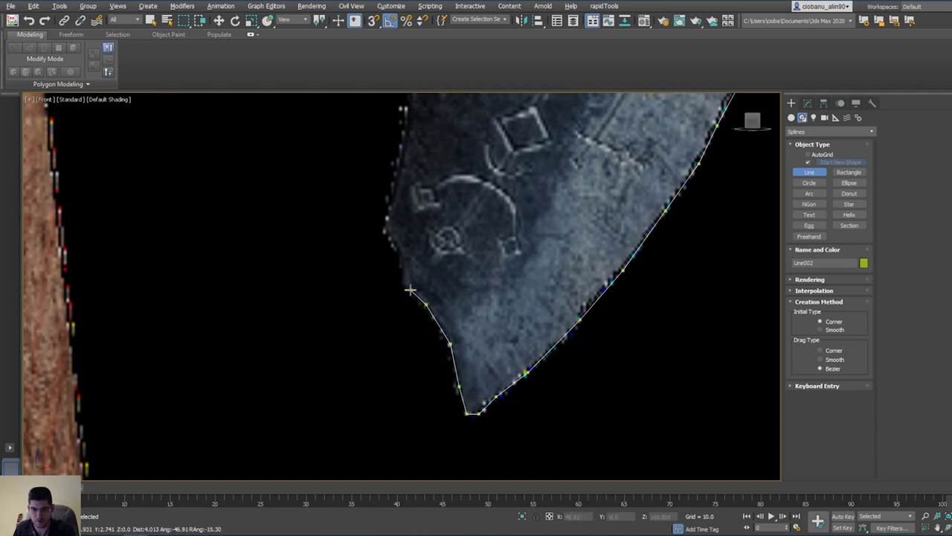
click(405, 285)
middle_drag(414, 245, 428, 402)
click(416, 293)
click(395, 258)
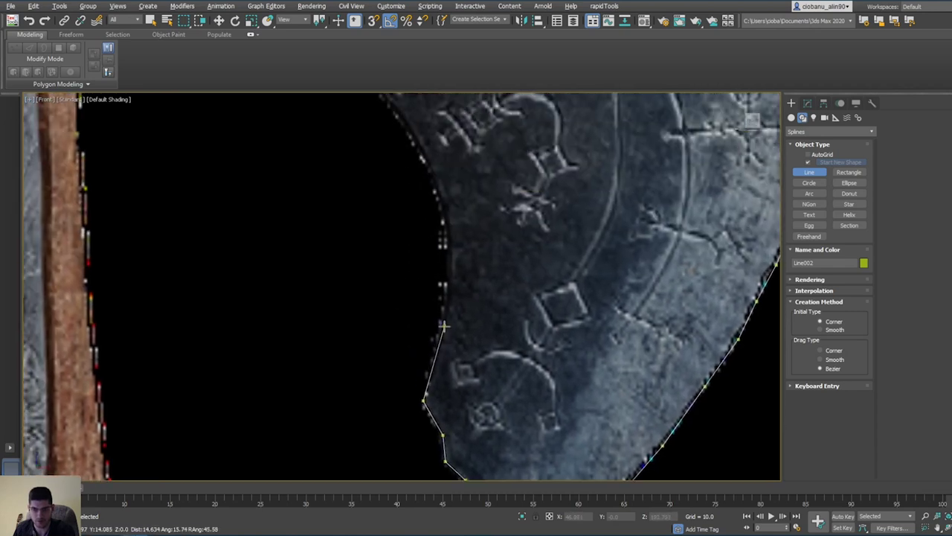
Step: Trace the large blade's concave inner edge upward from the protruding corner along the curve
click(438, 354)
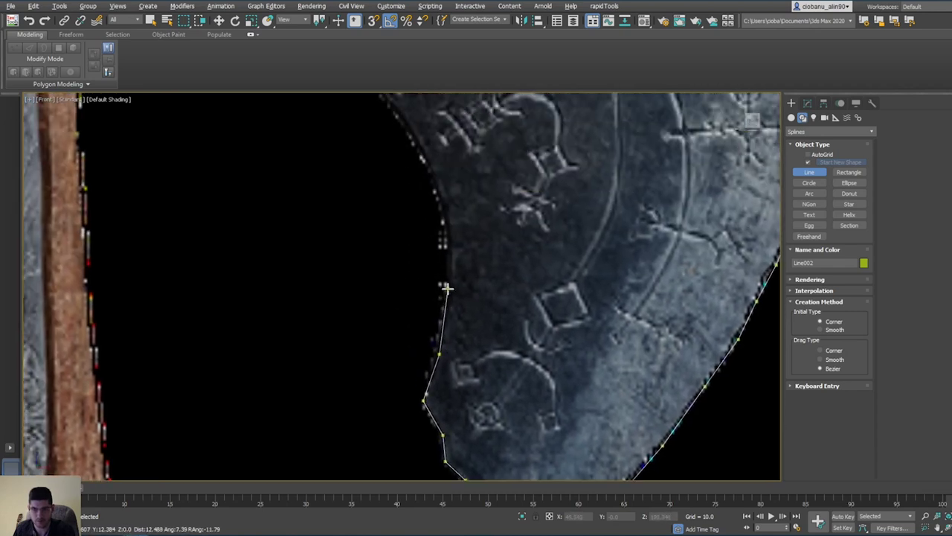
middle_drag(439, 282, 482, 313)
click(480, 312)
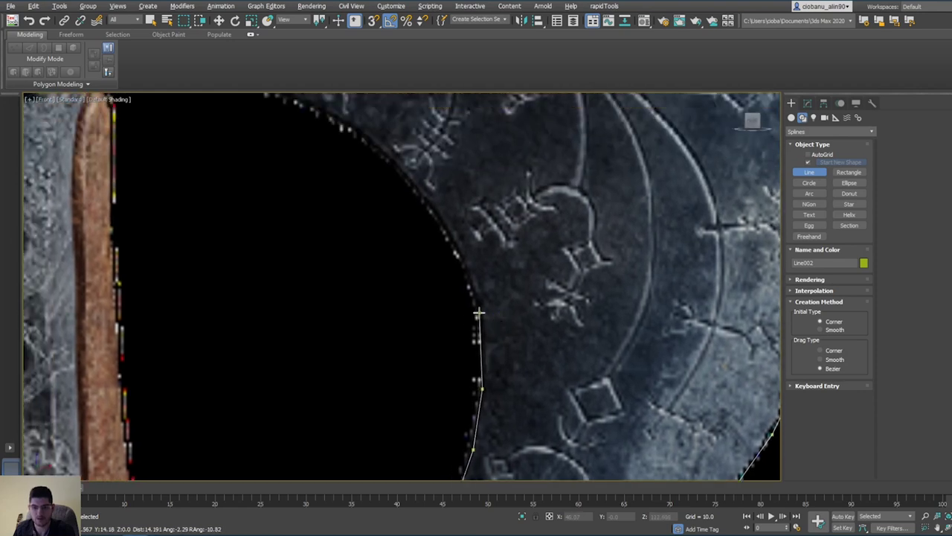
middle_drag(455, 278, 487, 343)
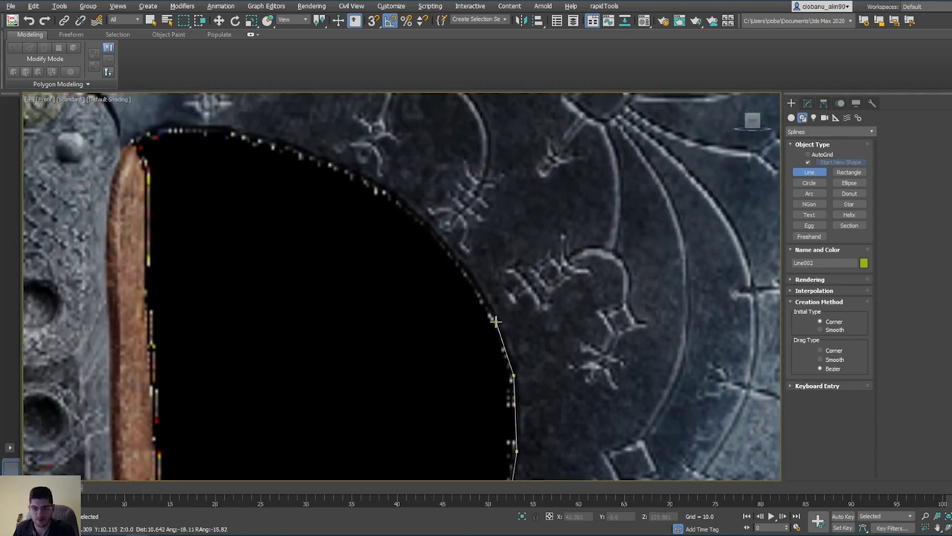
middle_drag(473, 295, 505, 313)
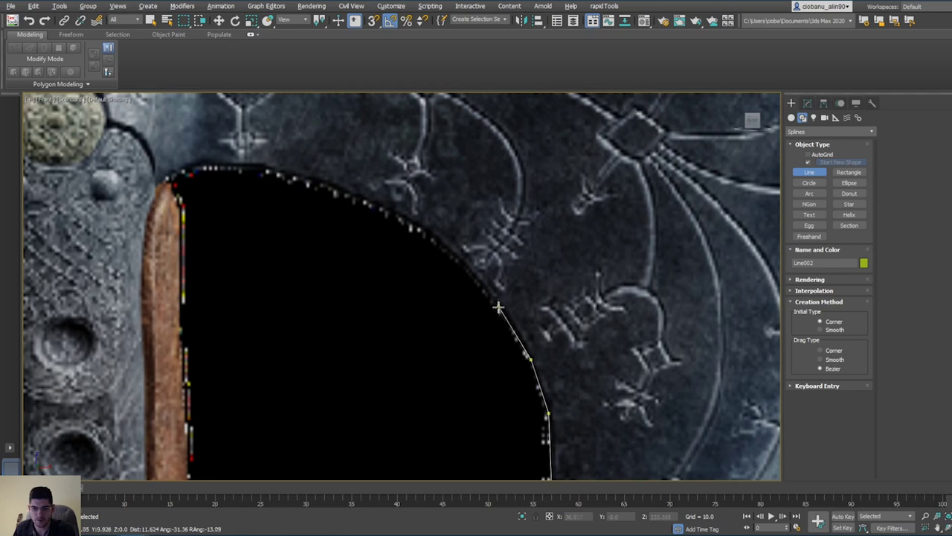
click(501, 309)
click(462, 258)
Step: Continue the line along the top of the inner arch to where the blade meets the handle socket
middle_drag(462, 258, 544, 335)
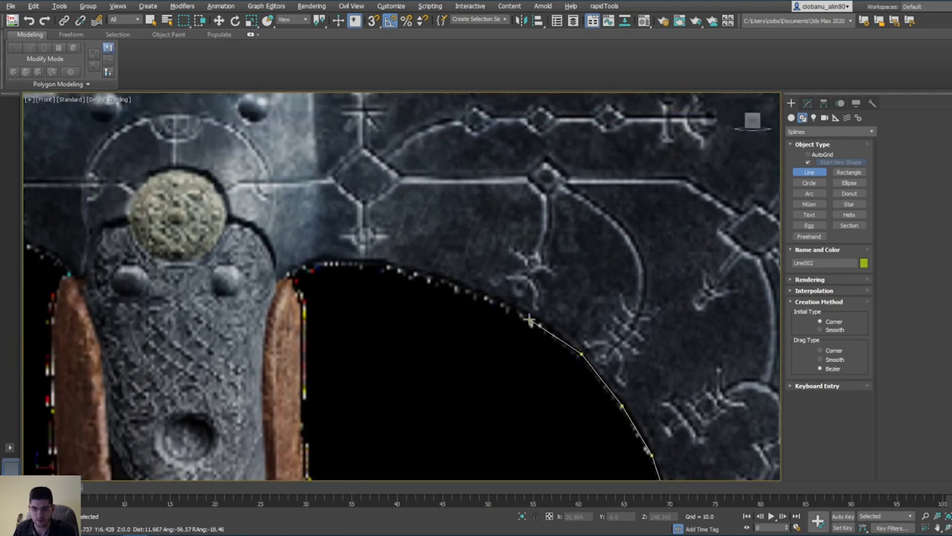
click(530, 320)
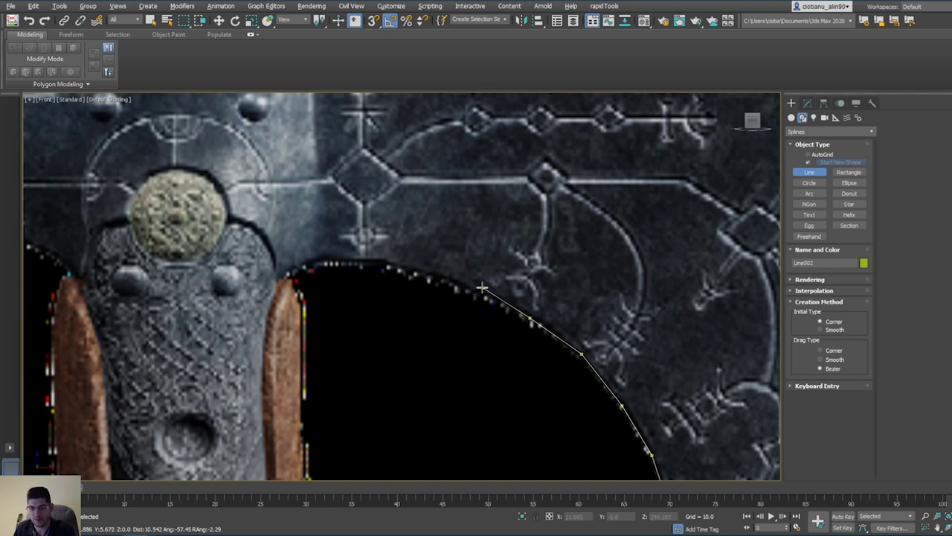
click(469, 288)
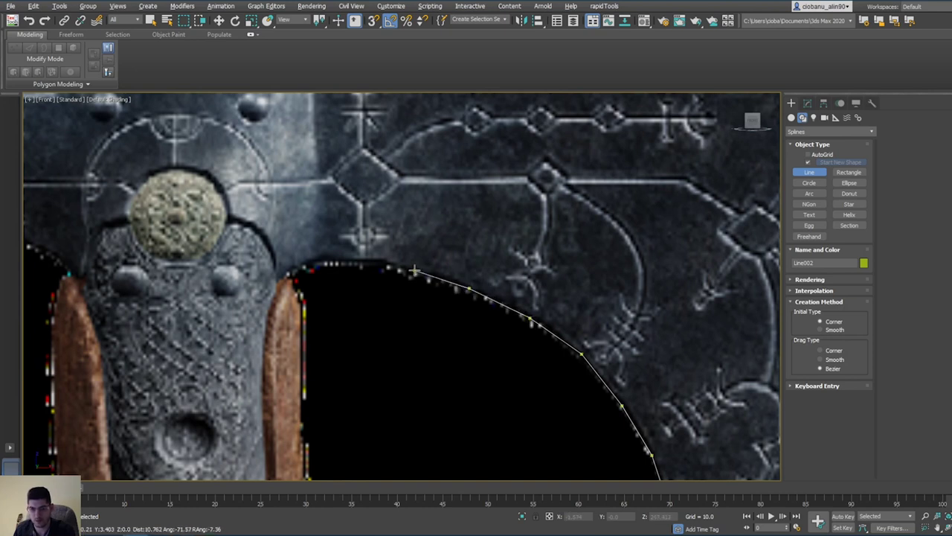
click(411, 269)
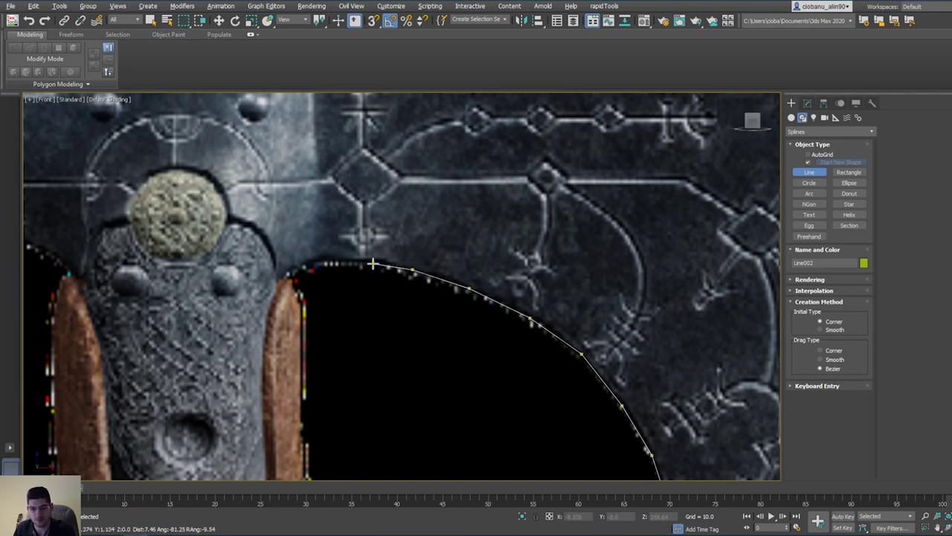
click(322, 264)
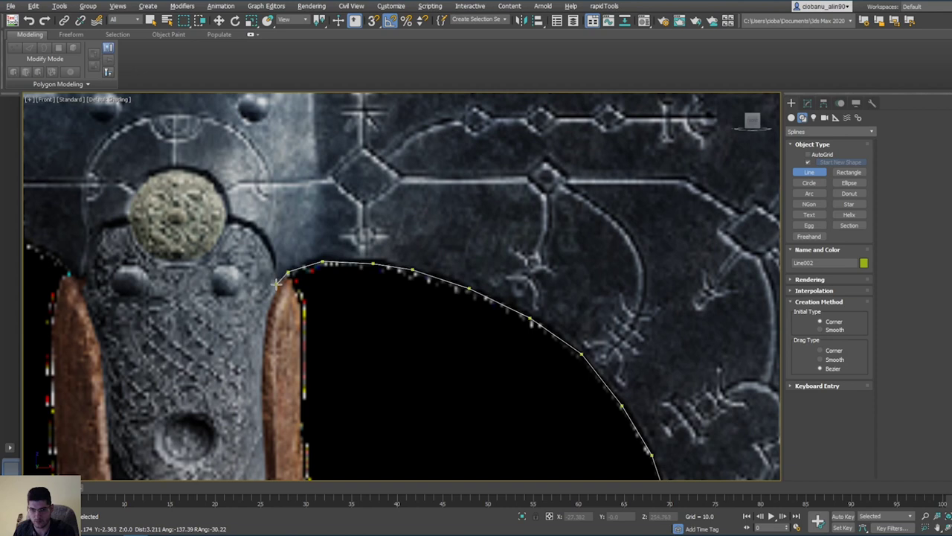
Step: Trace from the socket down the upper part of the engraved metal strip, along its border with the wood facing the large blade
middle_drag(270, 314, 409, 277)
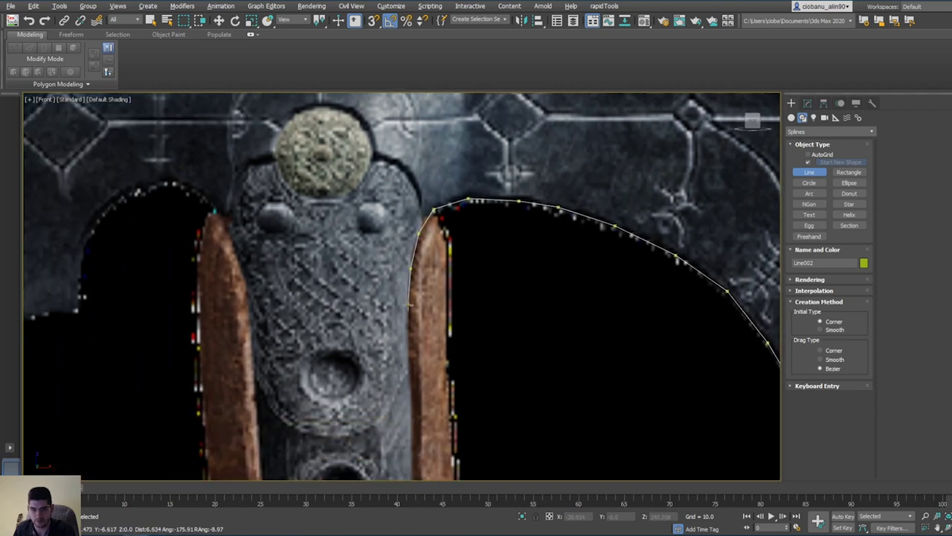
click(409, 317)
middle_drag(411, 343, 426, 185)
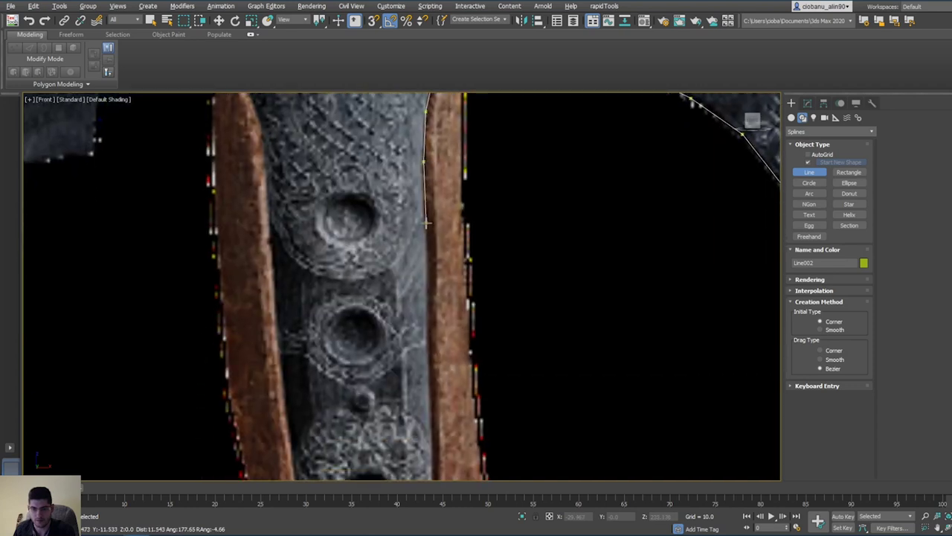
click(427, 223)
middle_drag(427, 287, 430, 227)
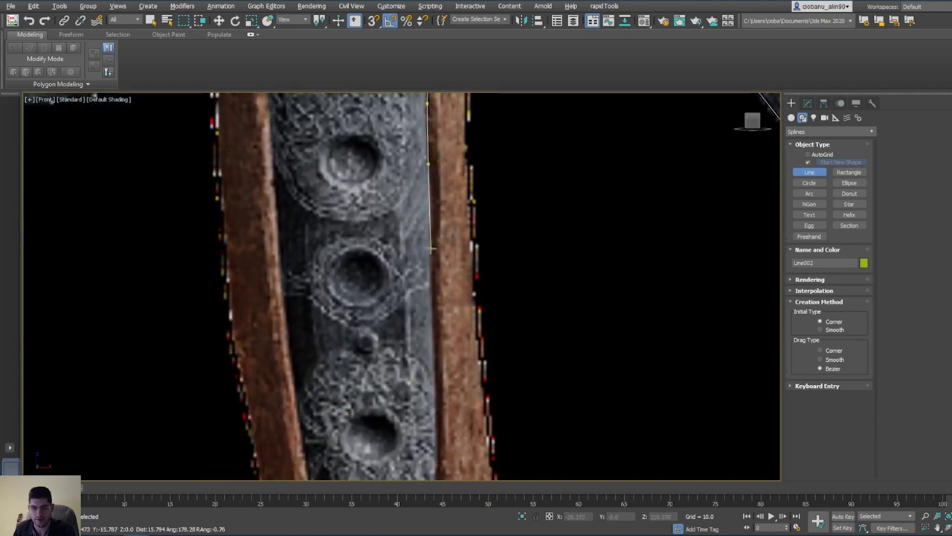
click(431, 247)
middle_drag(431, 286, 434, 199)
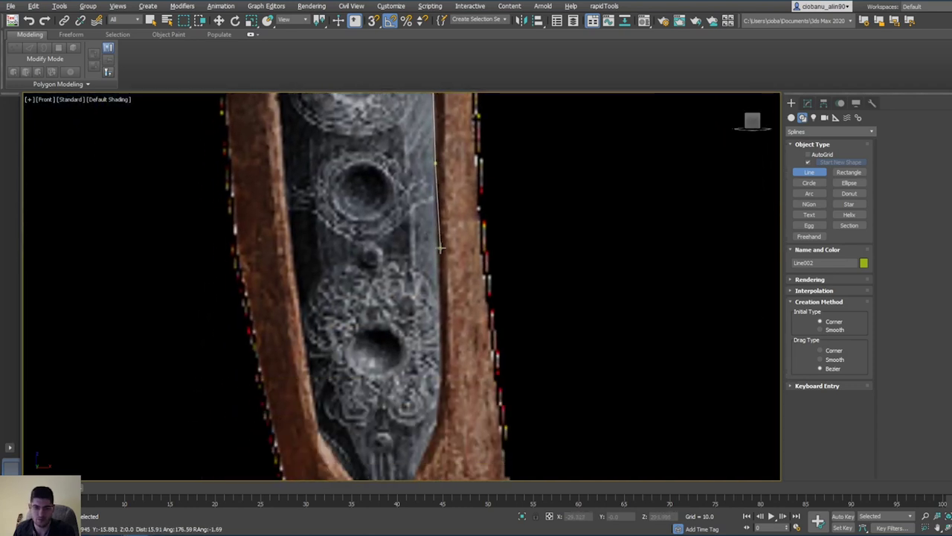
Step: Continue the line down the same side of the metal strip to where it begins to taper
scroll(443, 245, up, 3)
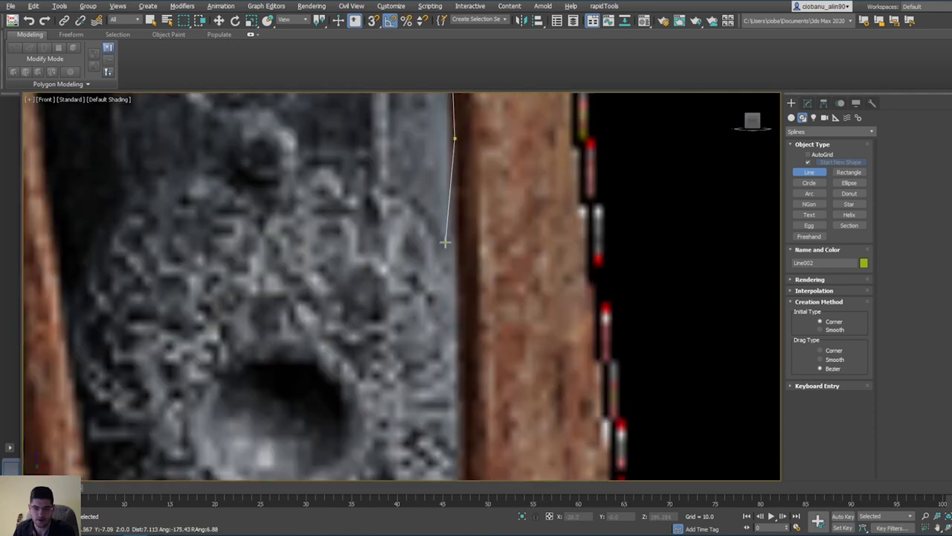
scroll(444, 242, down, 2)
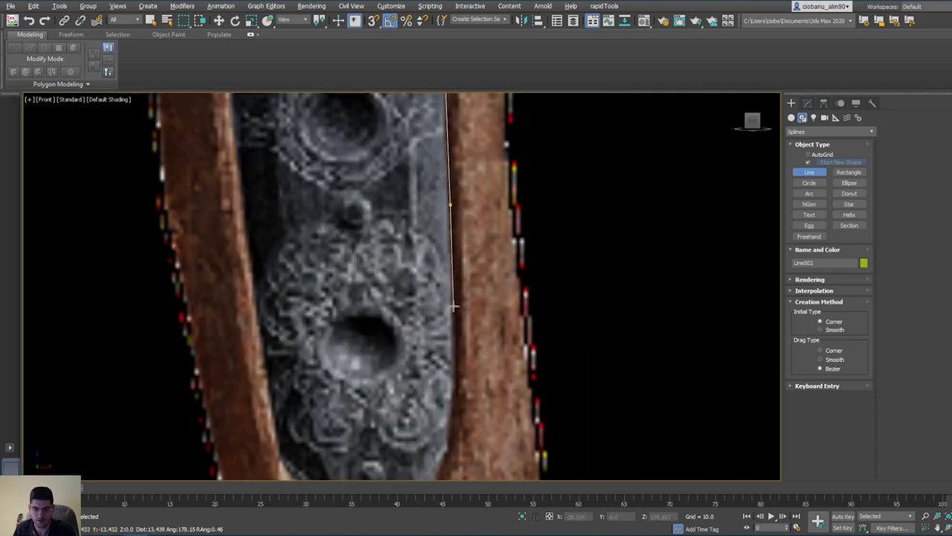
click(454, 305)
scroll(456, 325, down, 2)
middle_drag(457, 325, 473, 196)
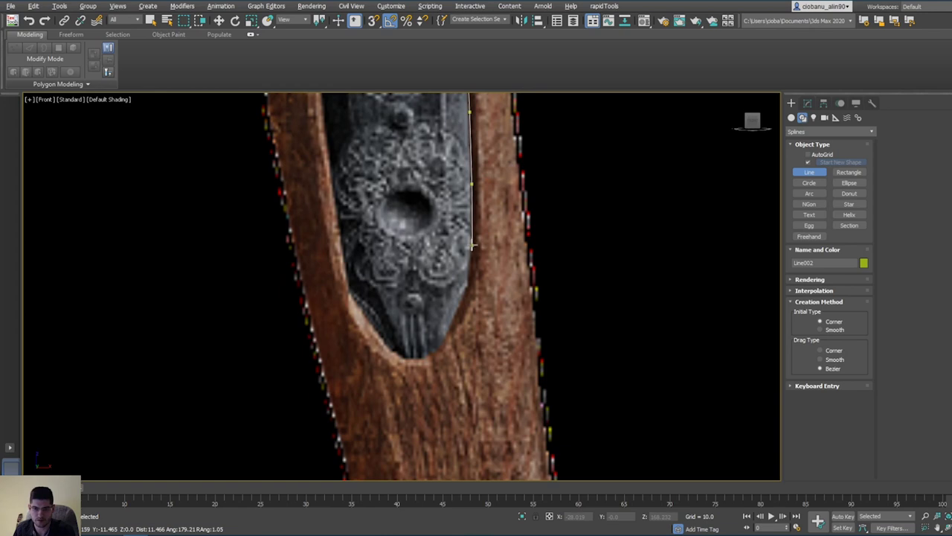
click(472, 246)
Step: Trace the metal strip's tapered side and around its rounded lower end
click(467, 287)
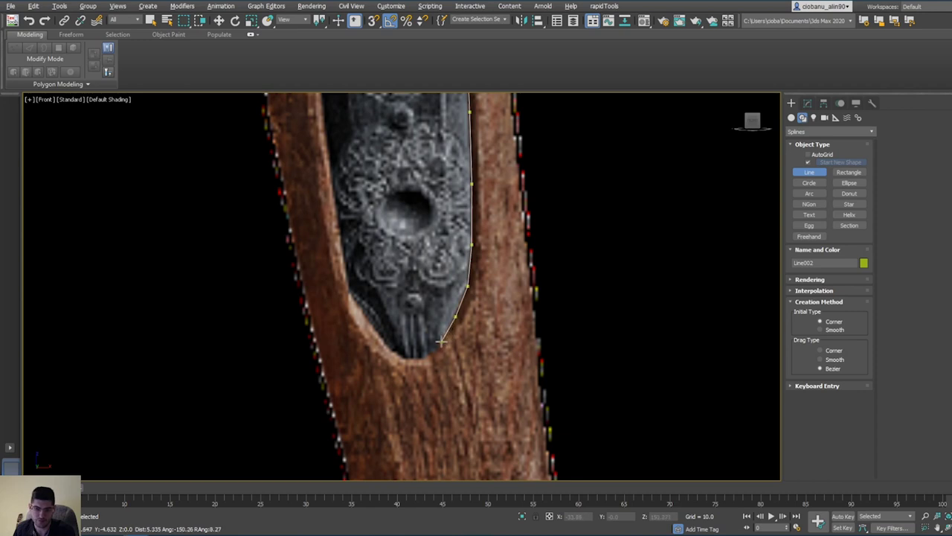
click(442, 340)
middle_drag(424, 351, 466, 354)
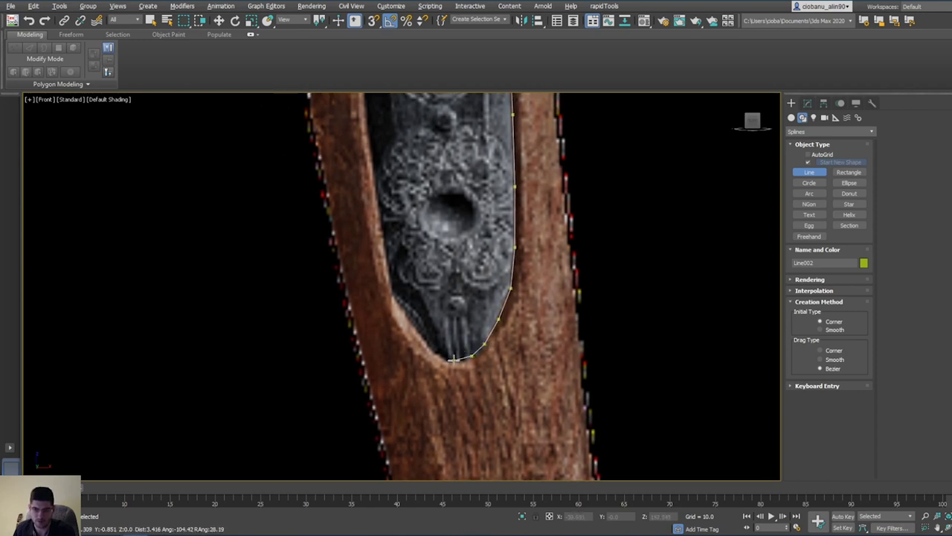
click(451, 357)
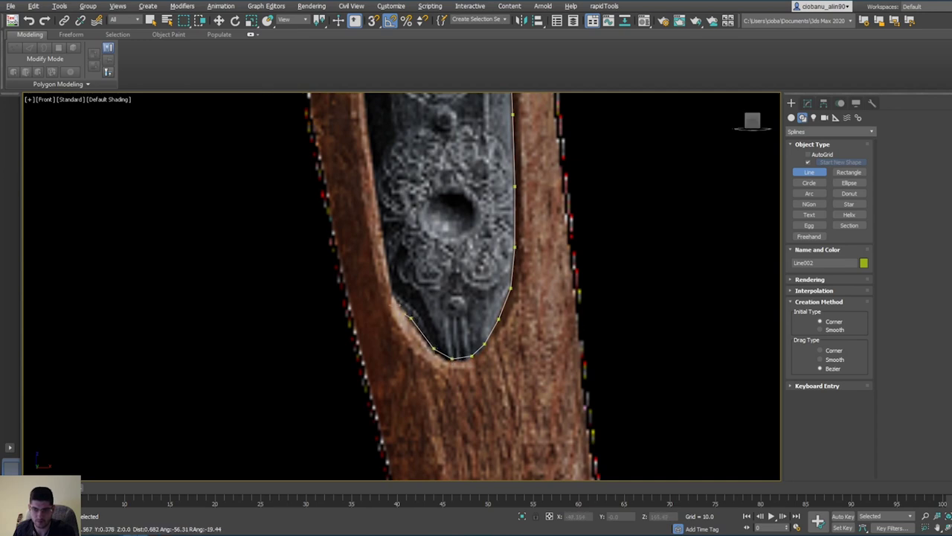
Step: Continue the line up the lower part of the metal strip, along its border with the wood facing the small blade
scroll(385, 290, up, 2)
middle_drag(386, 290, 405, 305)
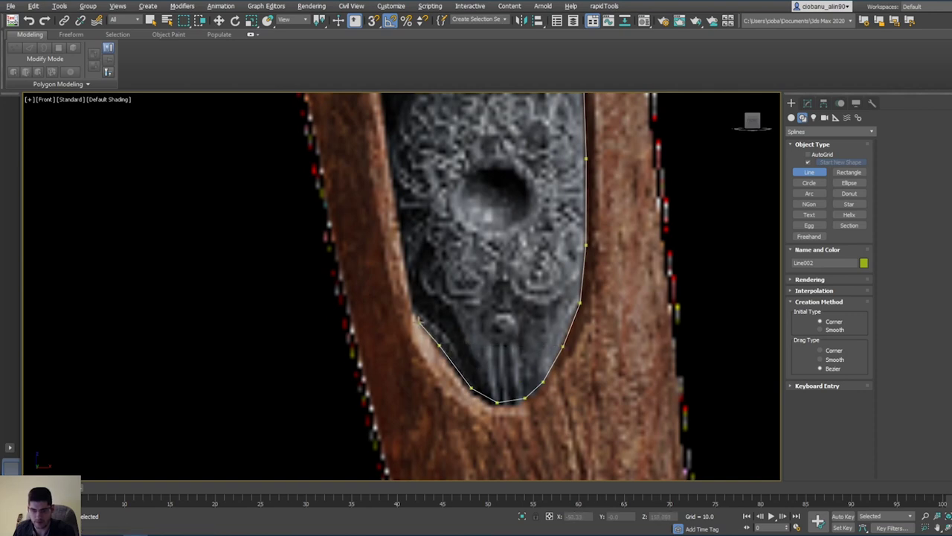
middle_drag(399, 271, 438, 359)
click(428, 306)
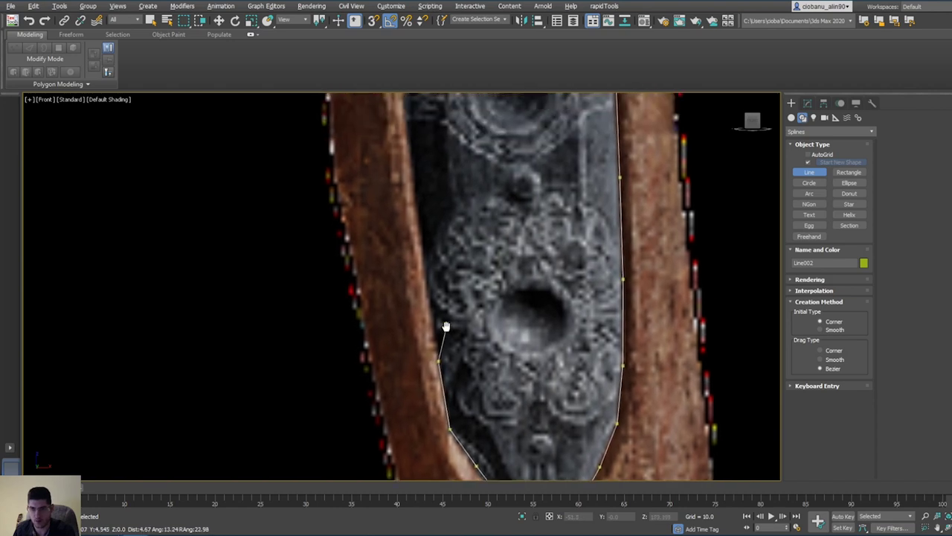
click(424, 273)
scroll(426, 258, down, 3)
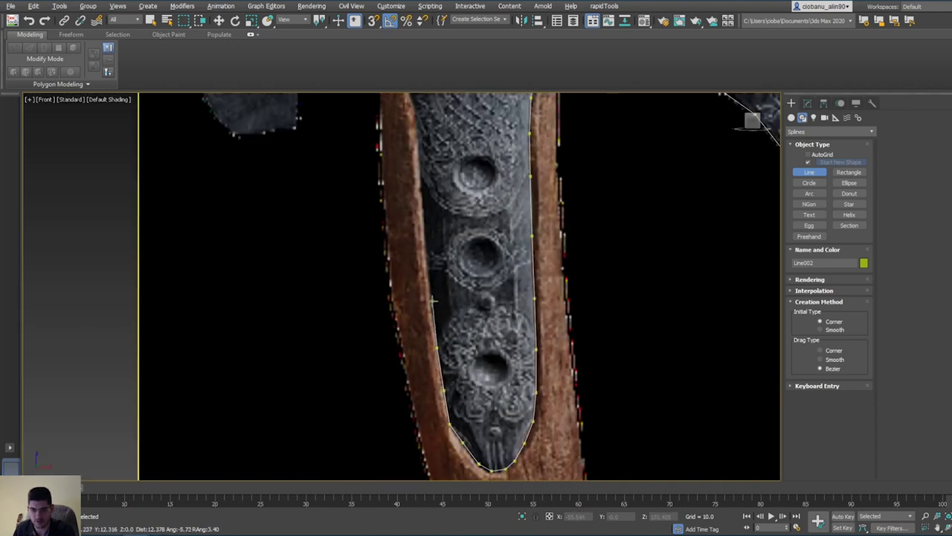
Step: Trace the upper part of the same metal strip side up to where the wood meets the small blade
click(425, 232)
middle_drag(425, 232, 440, 270)
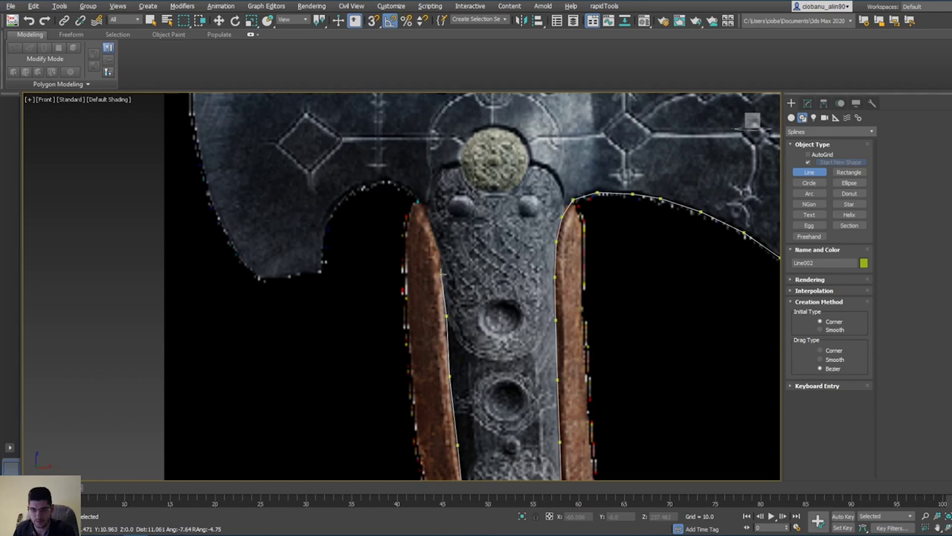
scroll(442, 271, up, 4)
scroll(441, 228, down, 5)
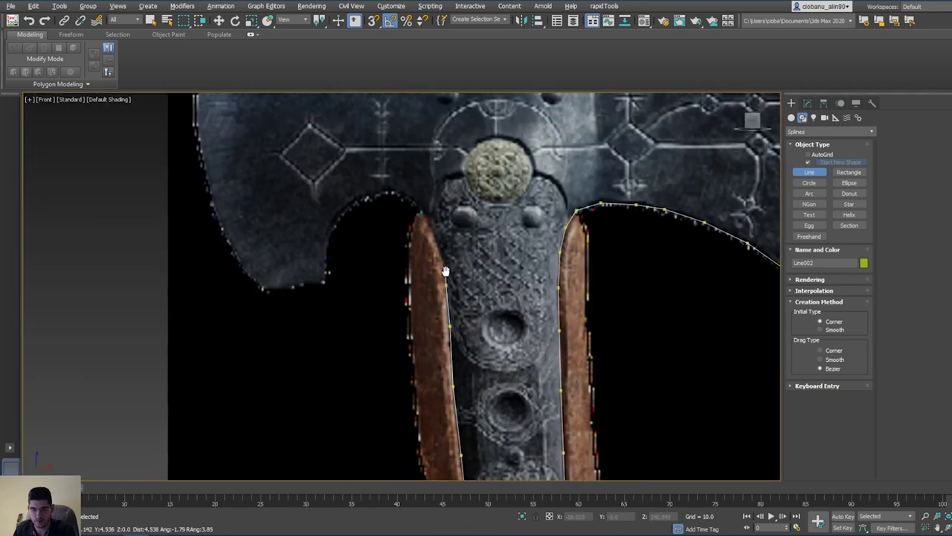
scroll(455, 267, up, 2)
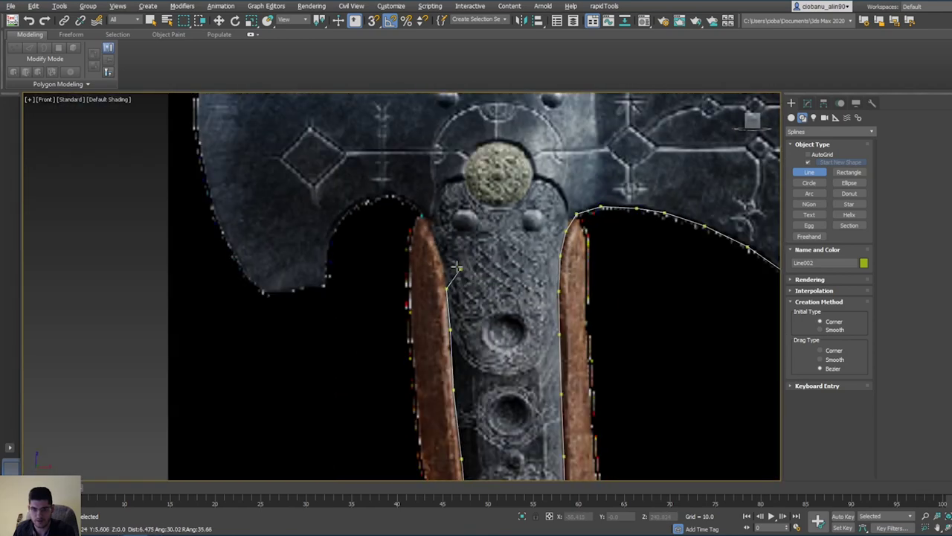
click(424, 214)
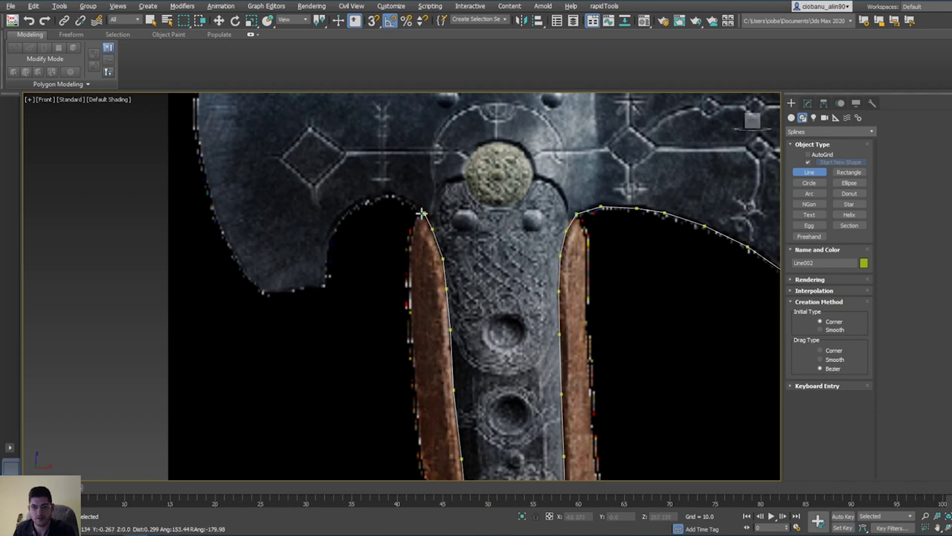
Step: Trace the arch under the small blade and down to the blade's inner lower corner
click(370, 198)
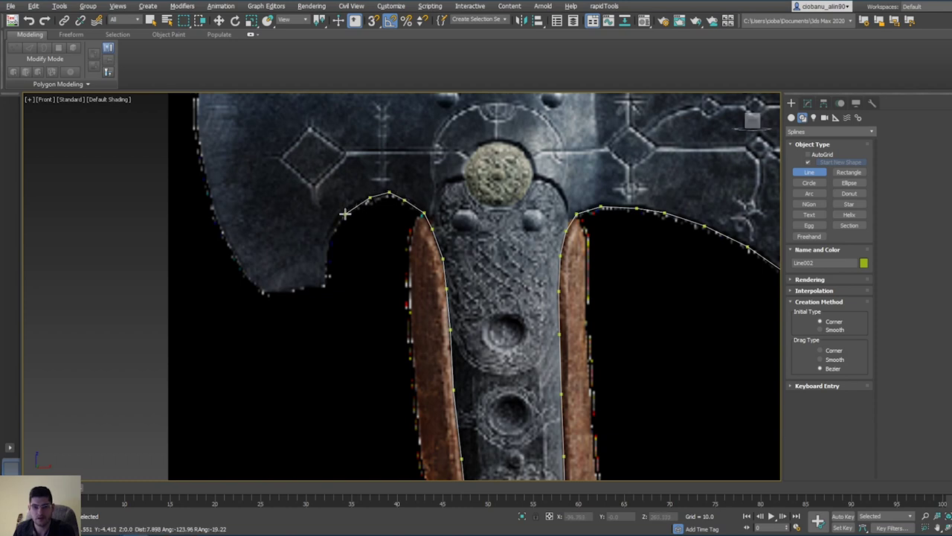
click(335, 232)
scroll(338, 253, up, 4)
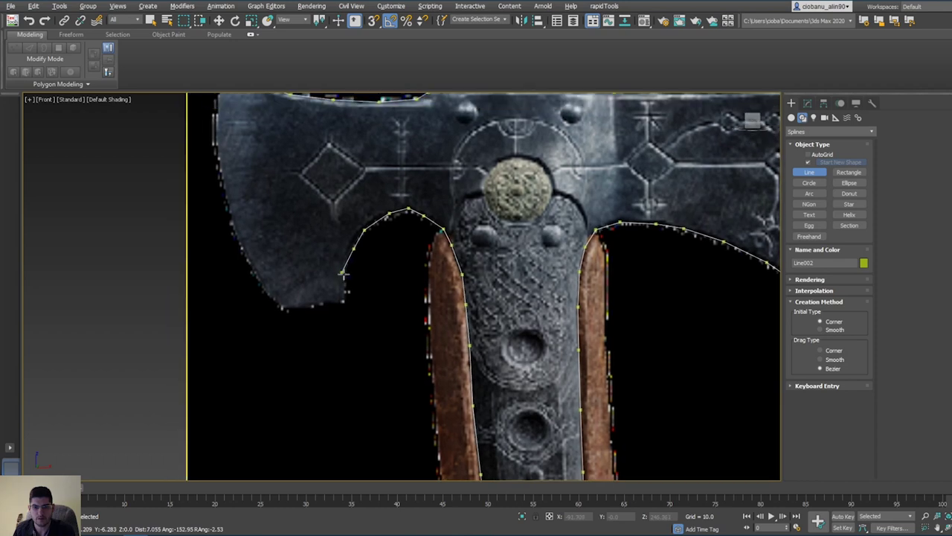
click(343, 254)
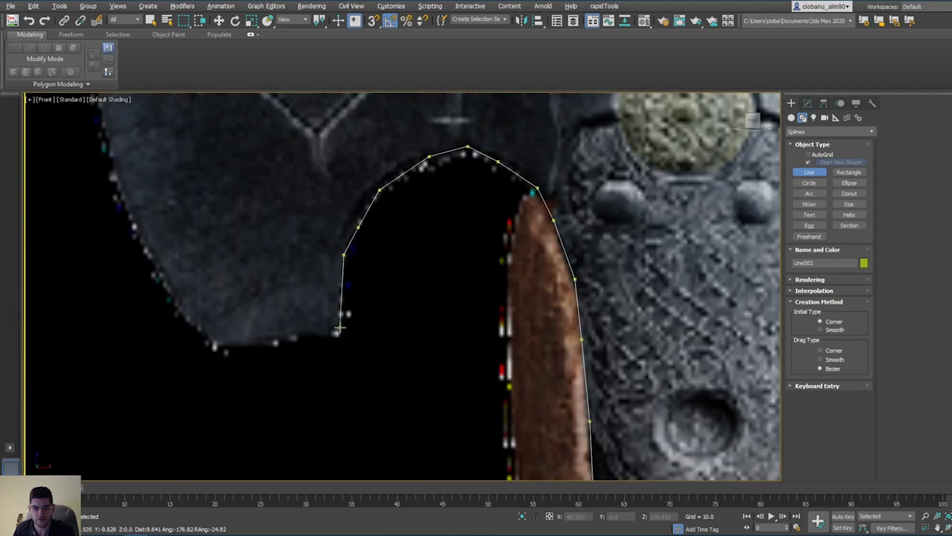
click(336, 333)
Step: Continue the line along the small blade's bottom edge and around its lower tip onto the cutting edge
middle_drag(357, 293, 395, 327)
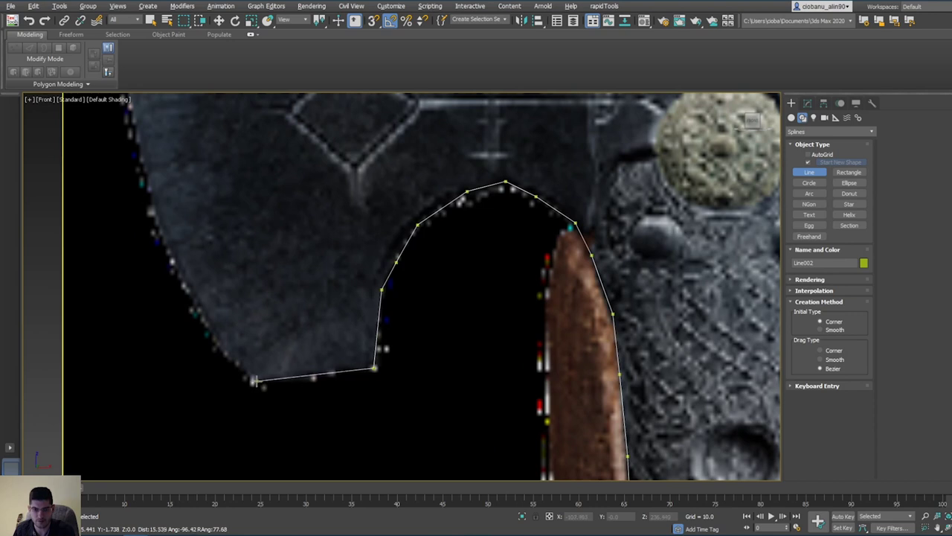
click(253, 381)
middle_drag(253, 381, 331, 421)
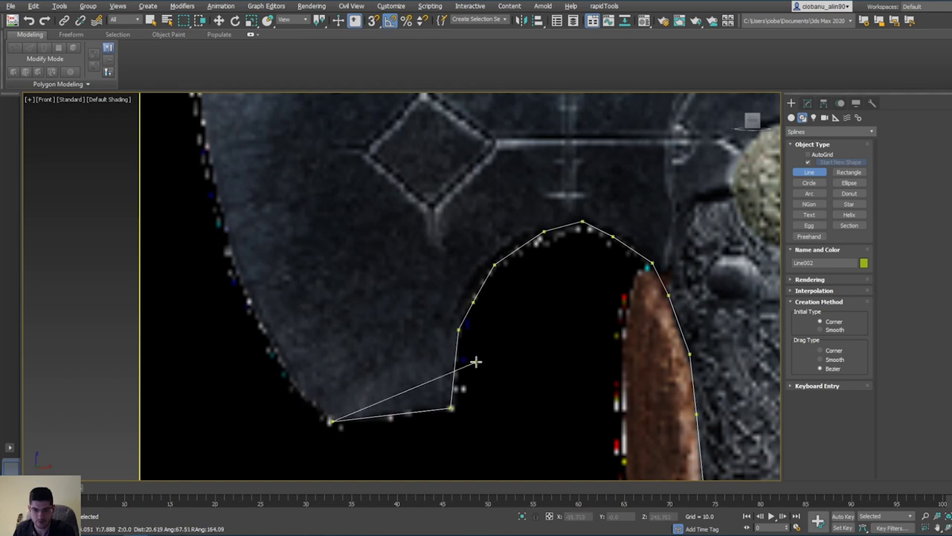
click(294, 383)
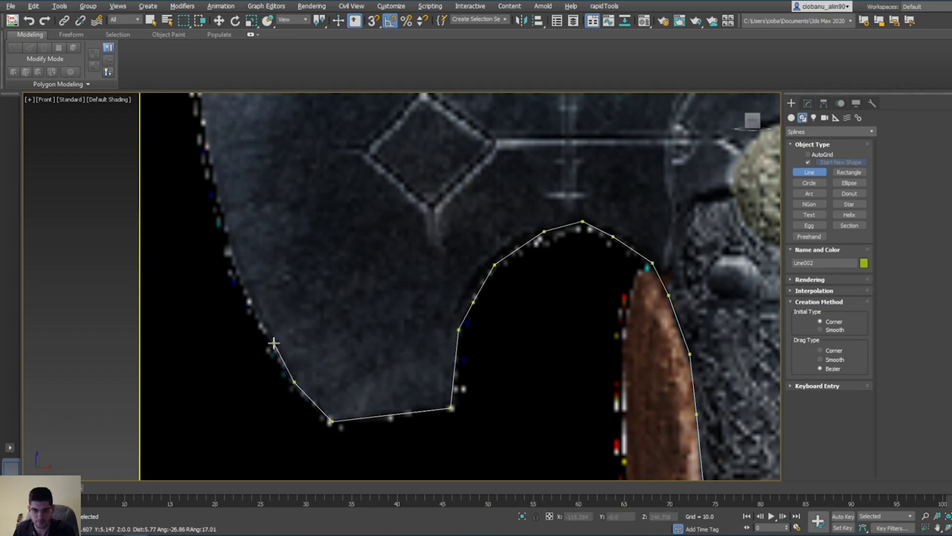
Step: Trace the small blade's curved cutting edge upward to just below its upper tip
middle_drag(273, 342, 360, 388)
click(336, 343)
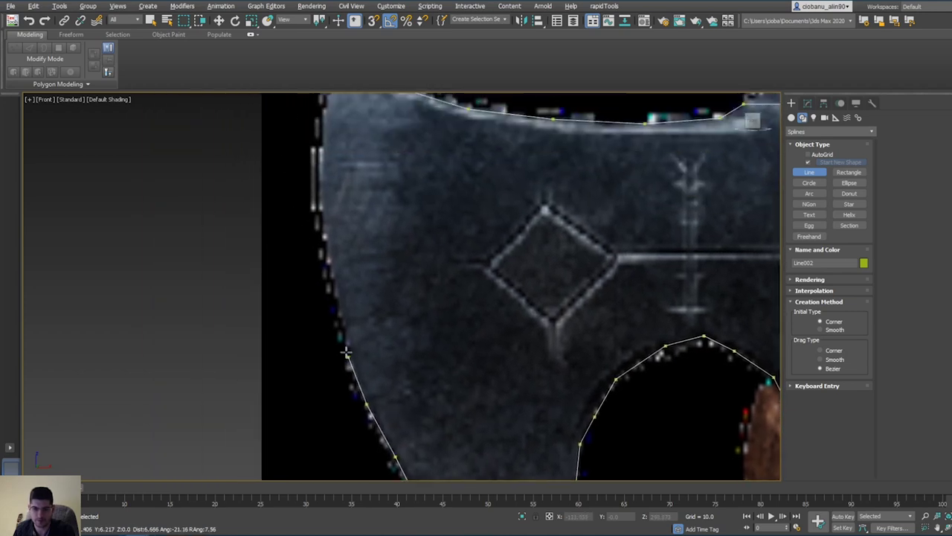
click(343, 332)
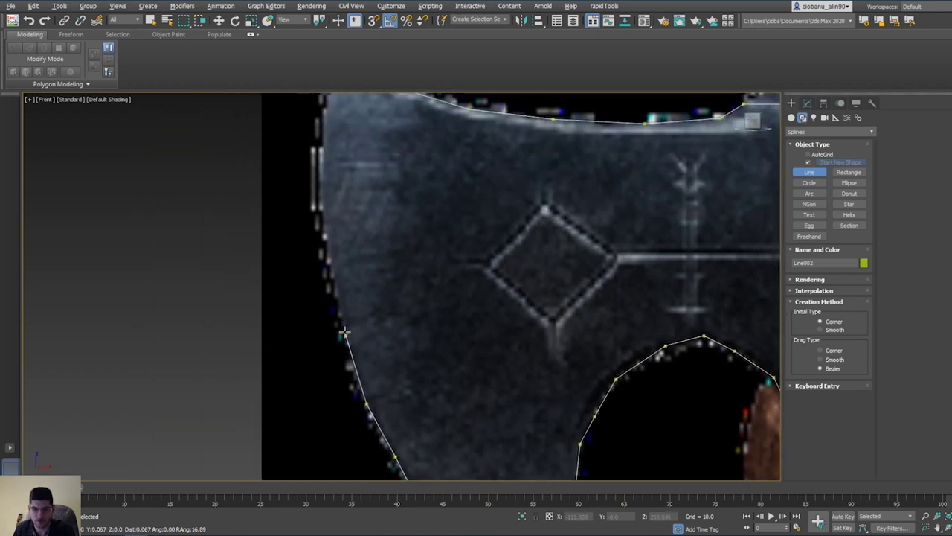
click(328, 256)
middle_drag(330, 241, 352, 322)
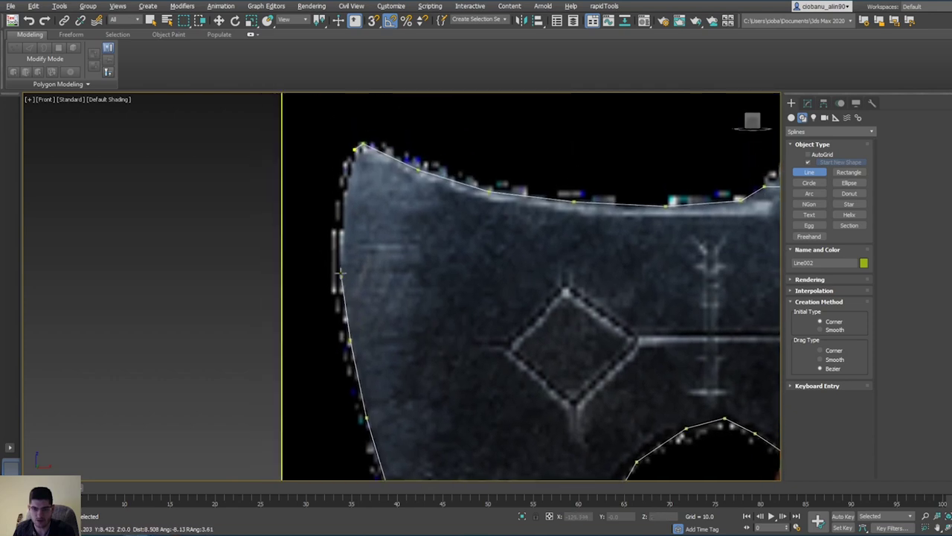
click(340, 268)
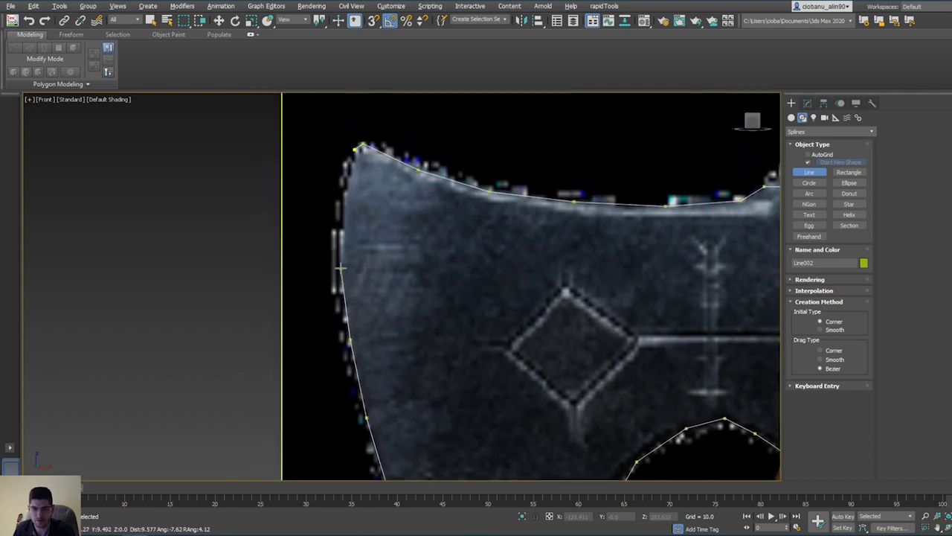
click(342, 206)
middle_drag(342, 206, 359, 270)
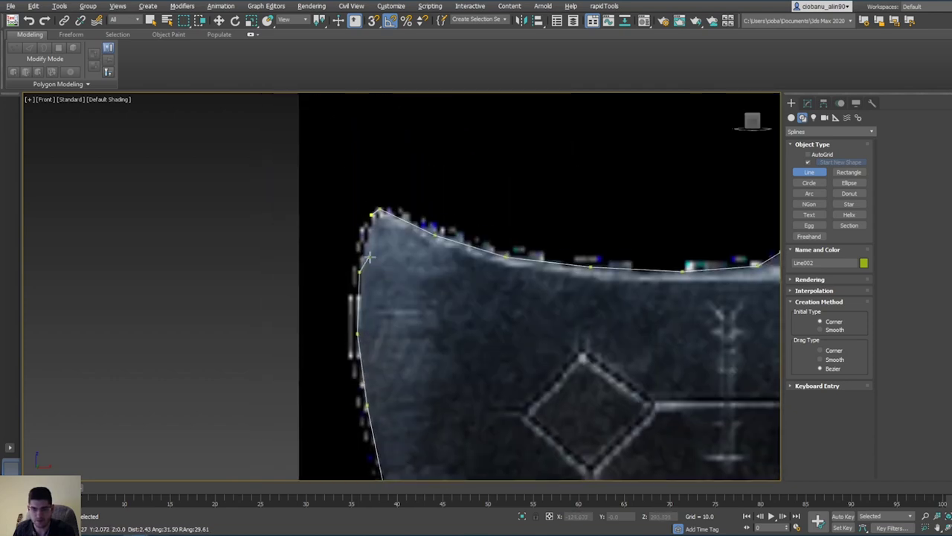
Step: Join the line to its starting vertex at the small blade's upper tip and close the spline
click(371, 214)
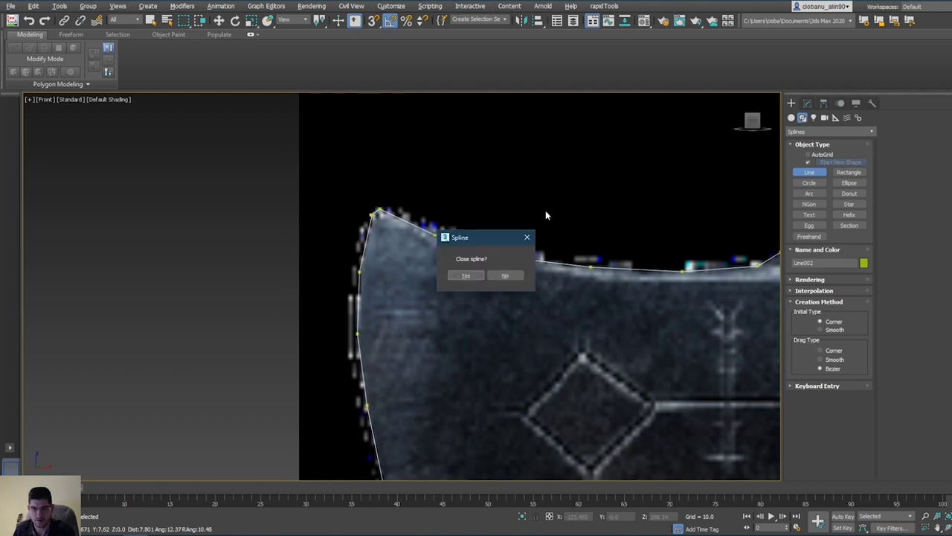
click(470, 278)
scroll(478, 297, down, 4)
middle_drag(479, 297, 338, 208)
scroll(372, 228, down, 4)
middle_drag(469, 266, 384, 243)
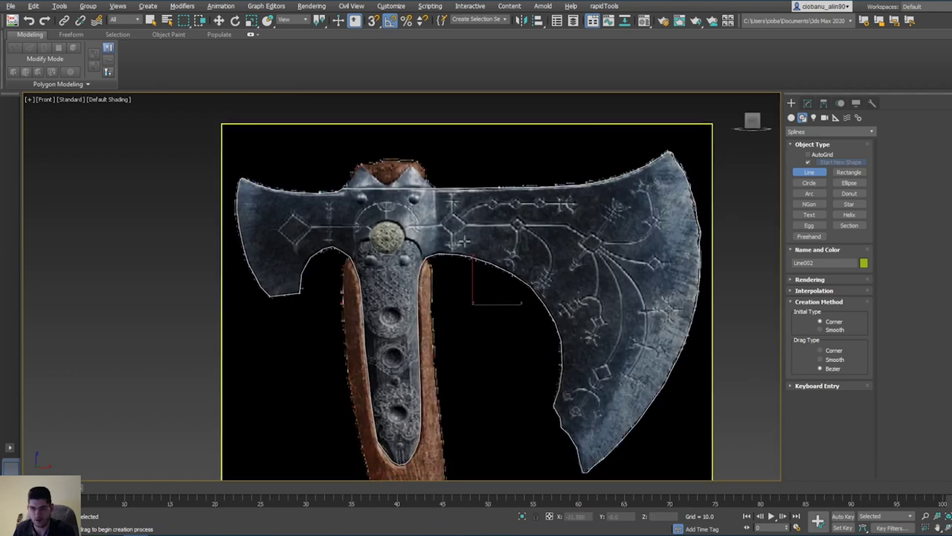
Step: Open the Layer Explorer and hide the reference image plane, Plane001, leaving the axe head outline
click(573, 20)
click(575, 214)
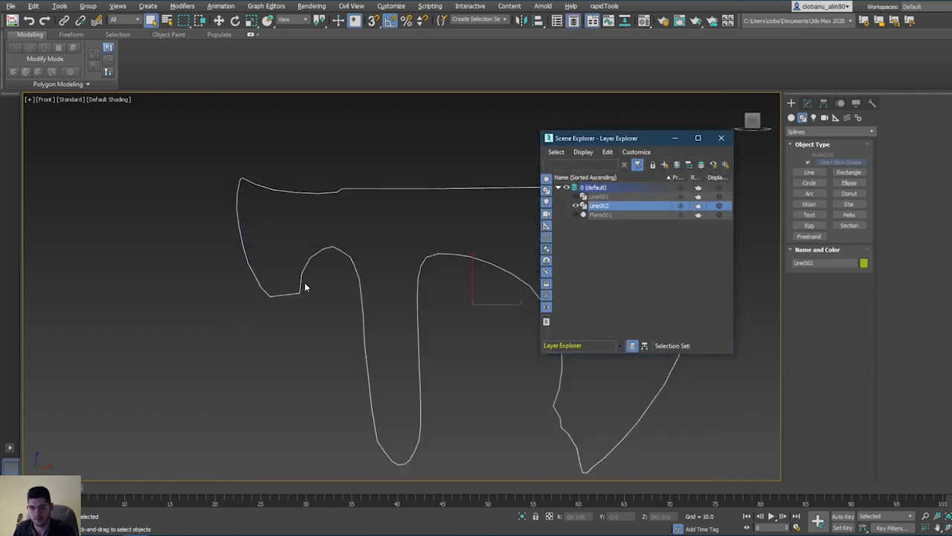
scroll(329, 273, up, 2)
middle_drag(329, 272, 315, 258)
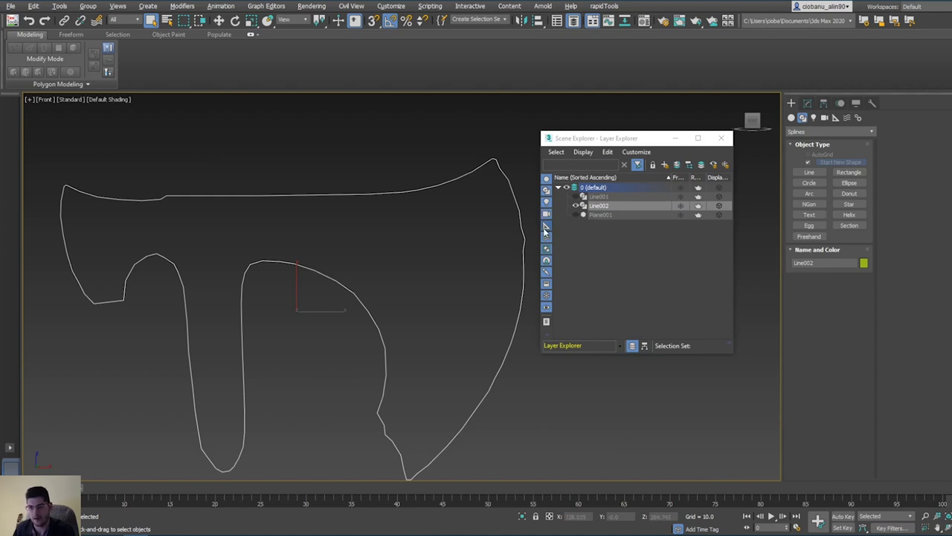
Step: Apply a Shell modifier to the closed axe head outline, Line002, to give it thickness
click(809, 103)
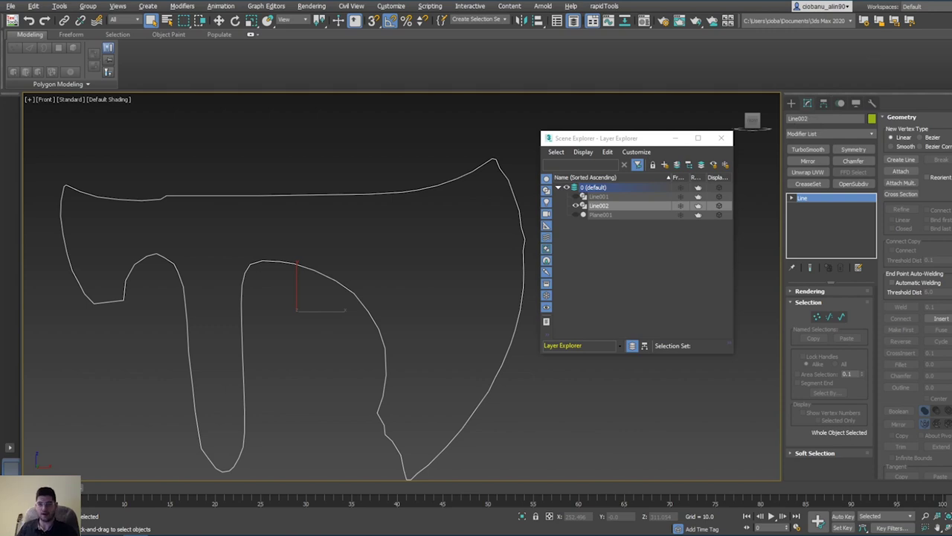
click(807, 135)
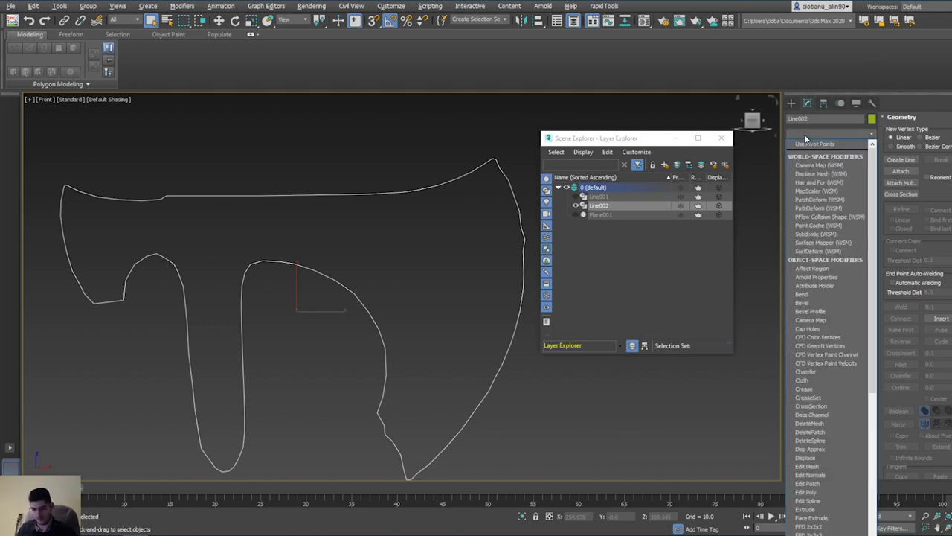
text(s)
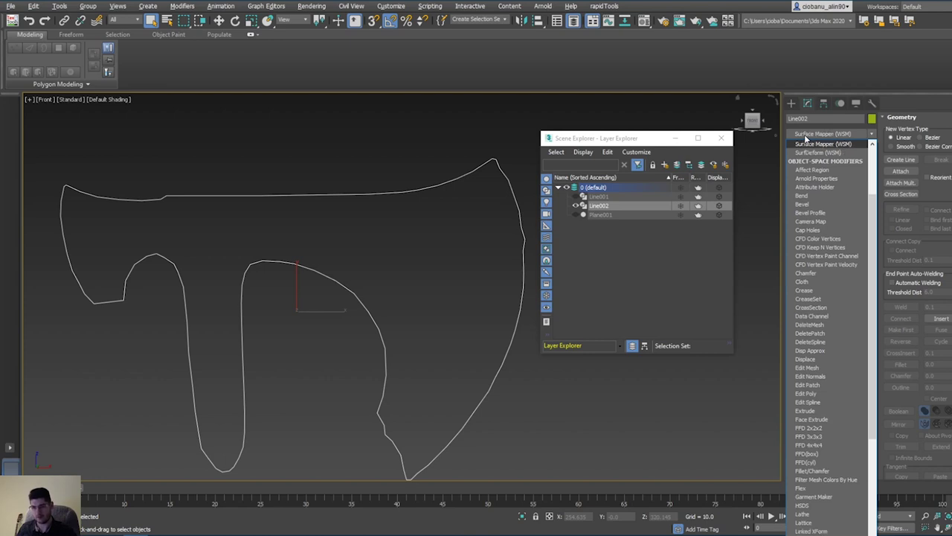
text(elect By Channel)
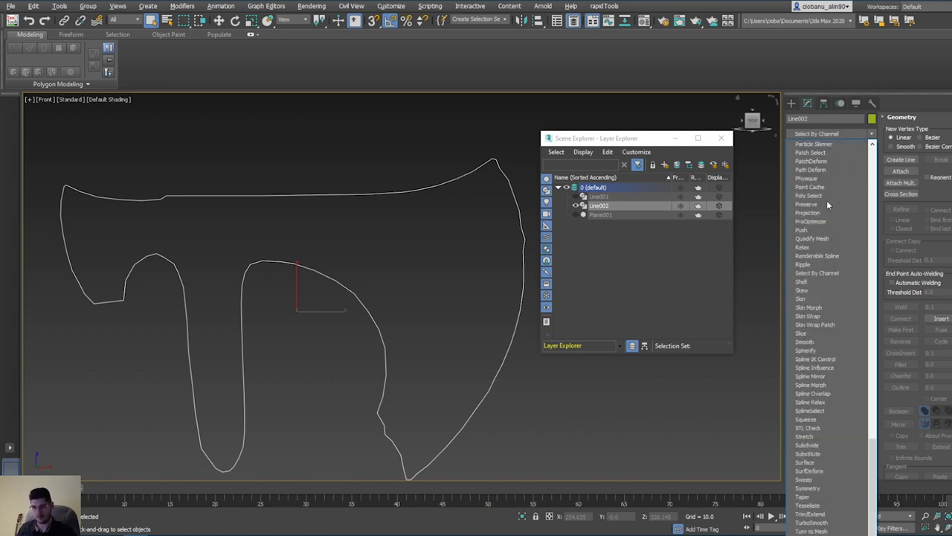
click(814, 282)
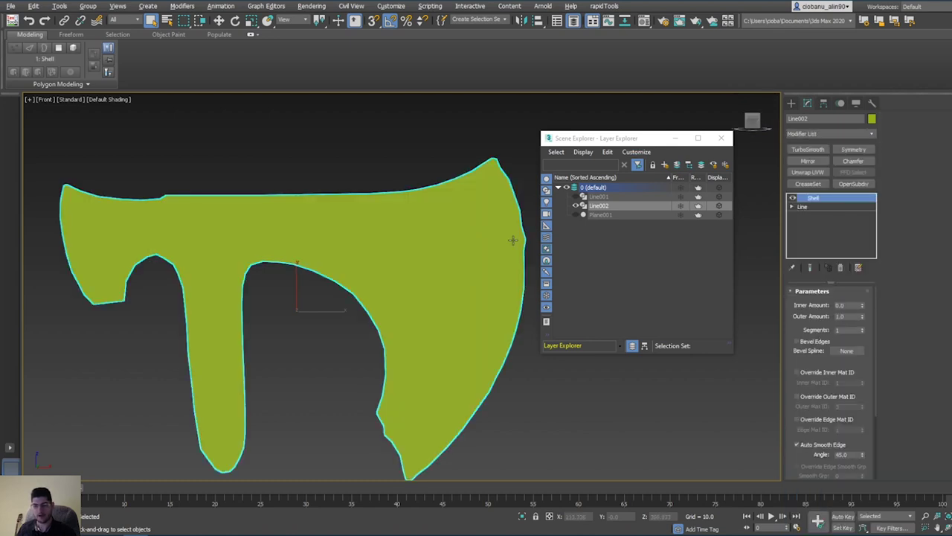
alt+middle_drag(468, 215, 289, 255)
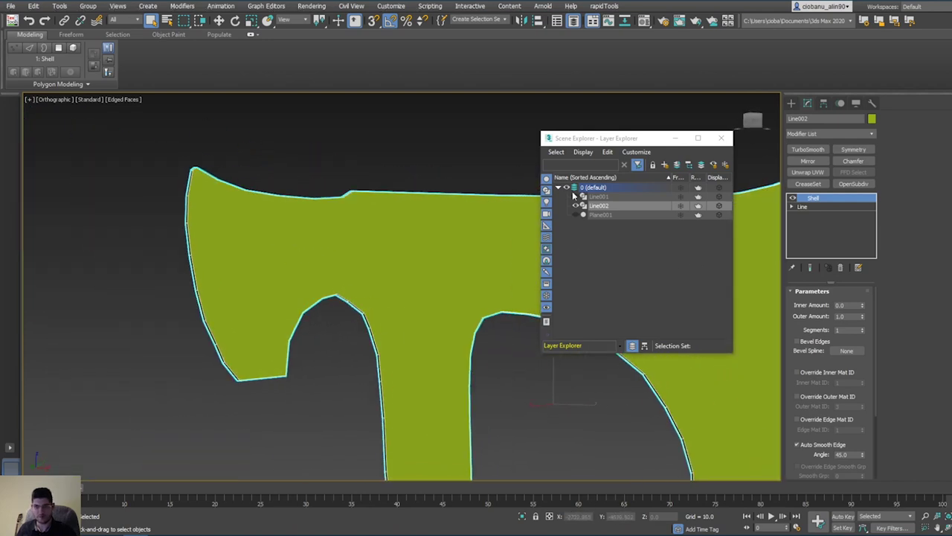
Step: Add an Edit Poly modifier above the Shell on the axe head
click(802, 133)
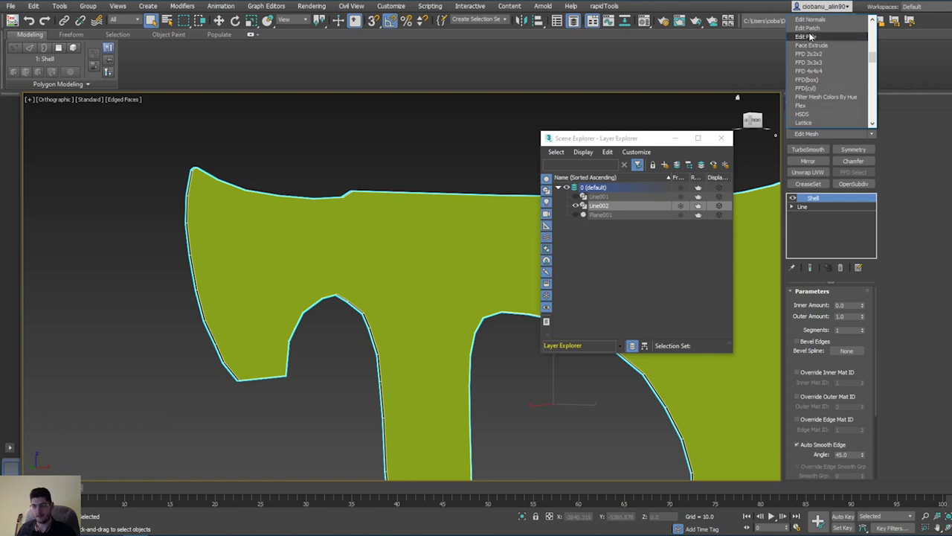
click(810, 37)
alt+middle_drag(257, 238, 264, 268)
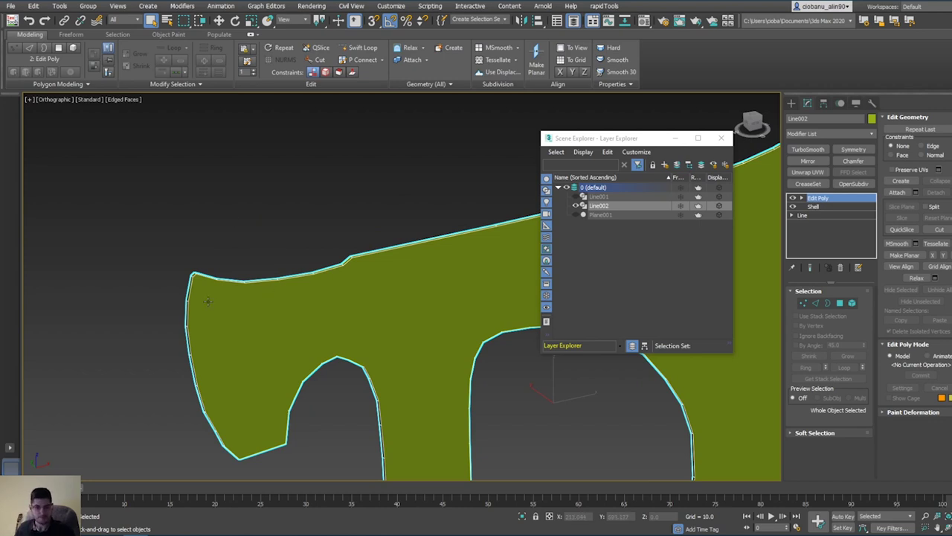
Step: Try to cut two diagonal edges across the small blade's upper corner, joining outer-edge vertices to top-edge vertices
scroll(211, 287, up, 5)
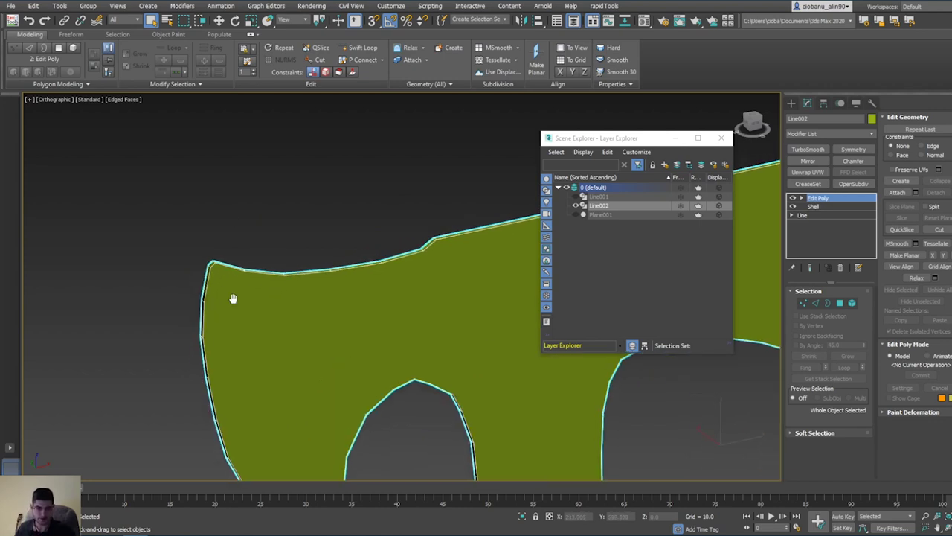
mouse_move(188, 297)
middle_down()
mouse_move(215, 300)
mouse_move(202, 305)
middle_up()
key(1)
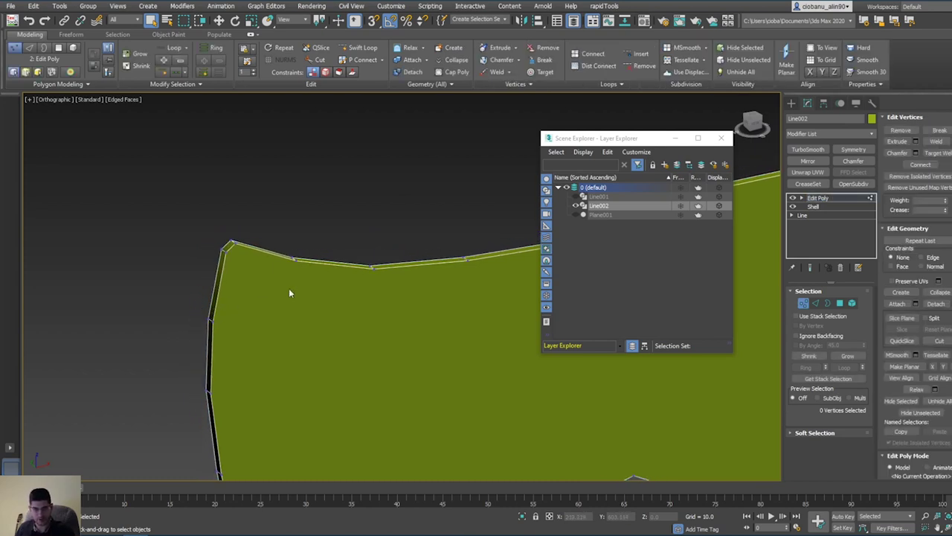
click(317, 60)
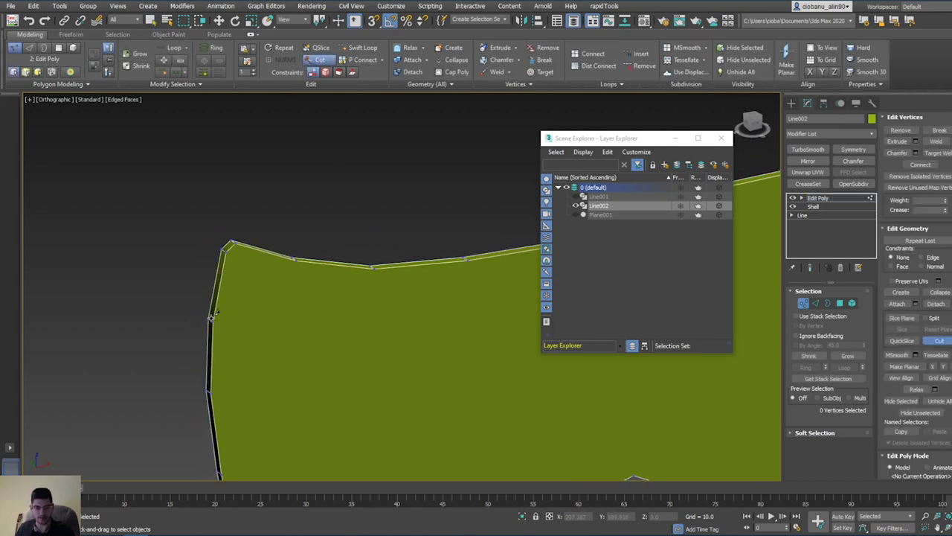
click(295, 261)
middle_drag(281, 353, 309, 327)
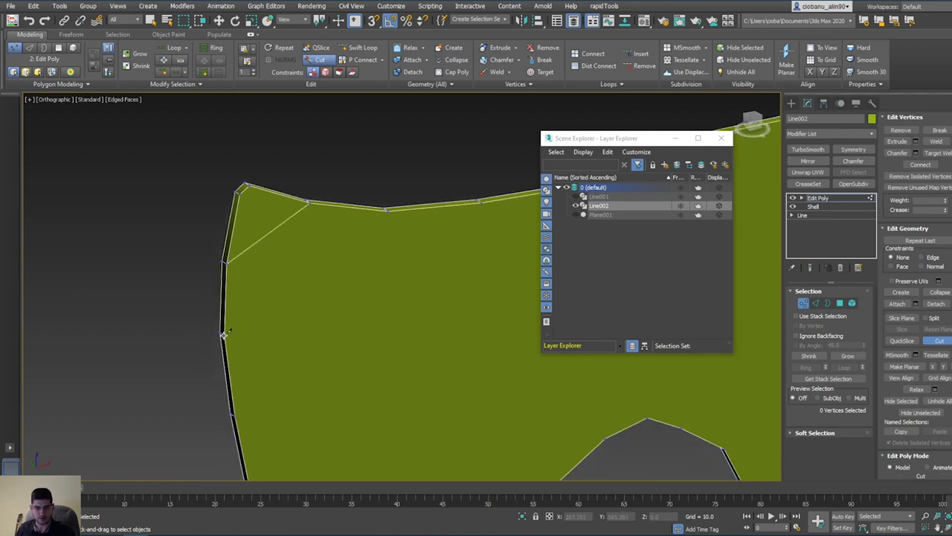
middle_drag(247, 349, 252, 282)
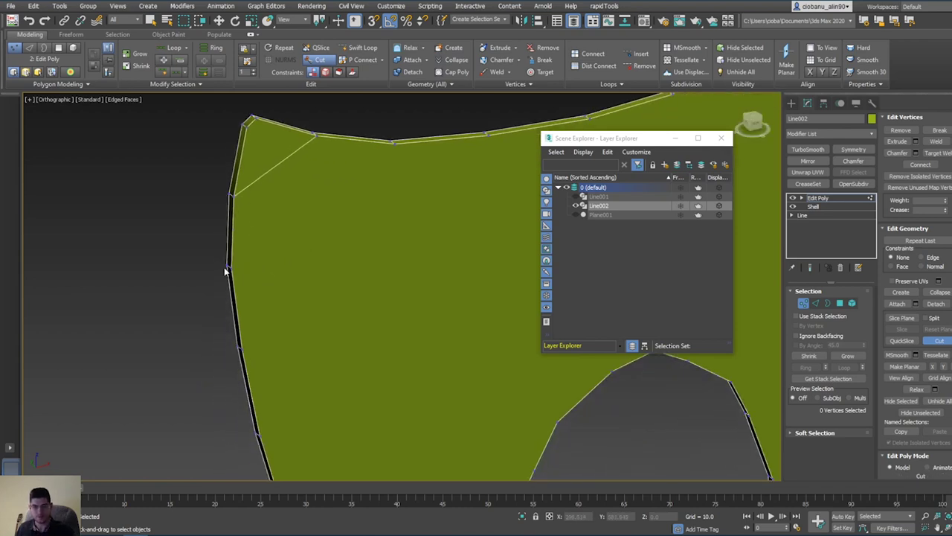
click(393, 143)
middle_drag(375, 227, 341, 349)
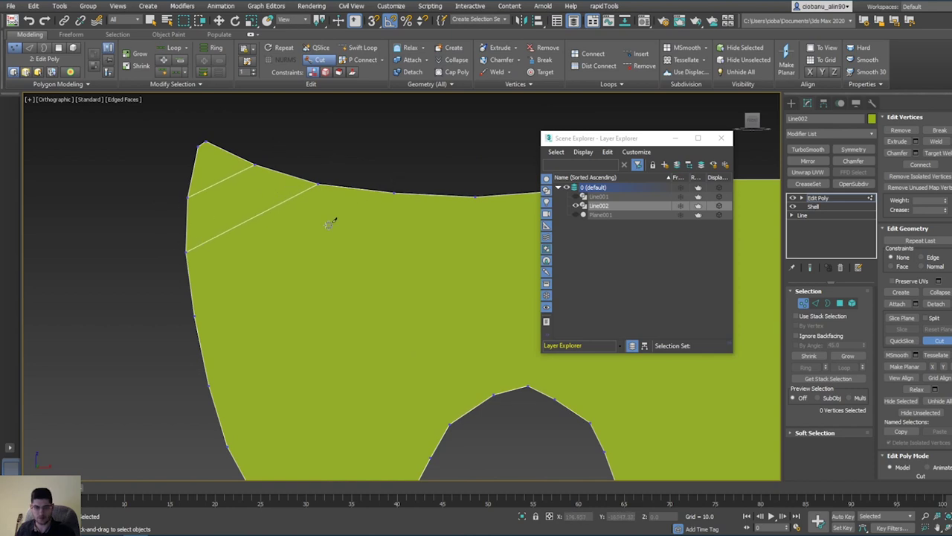
scroll(353, 263, up, 3)
scroll(365, 191, down, 3)
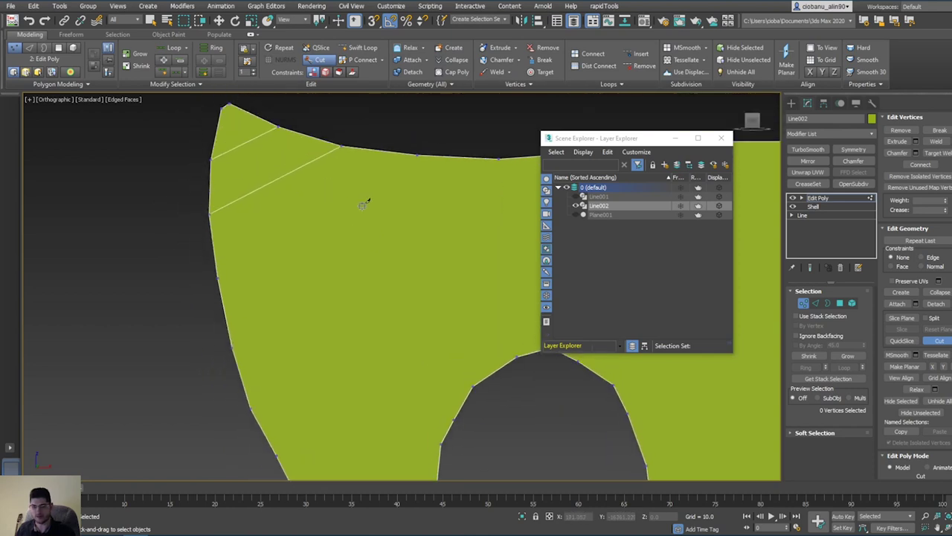
middle_drag(364, 202, 327, 232)
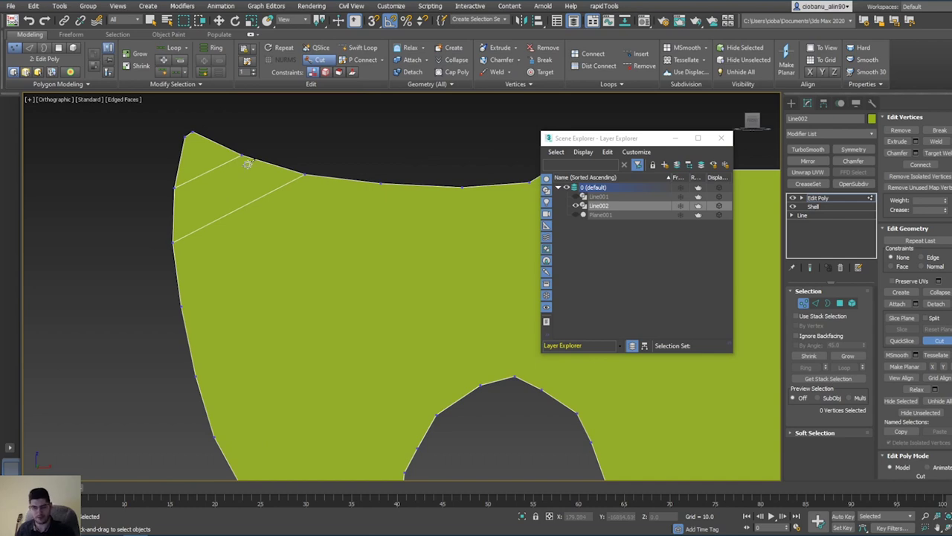
key(ctrl+z)
Step: Try to cut a lengthwise edge line from the small blade's outer edge, following the head's top outline just below it
middle_drag(228, 210, 217, 208)
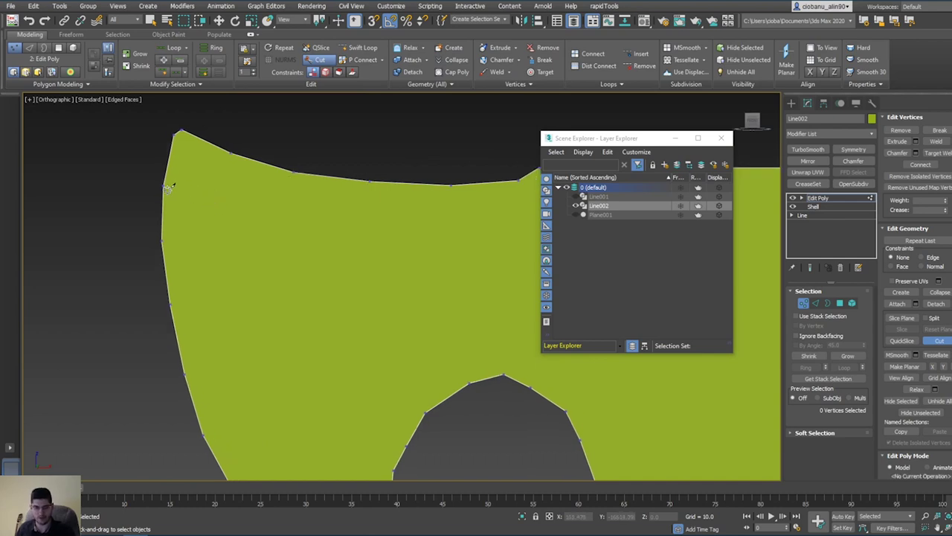
click(164, 186)
click(227, 200)
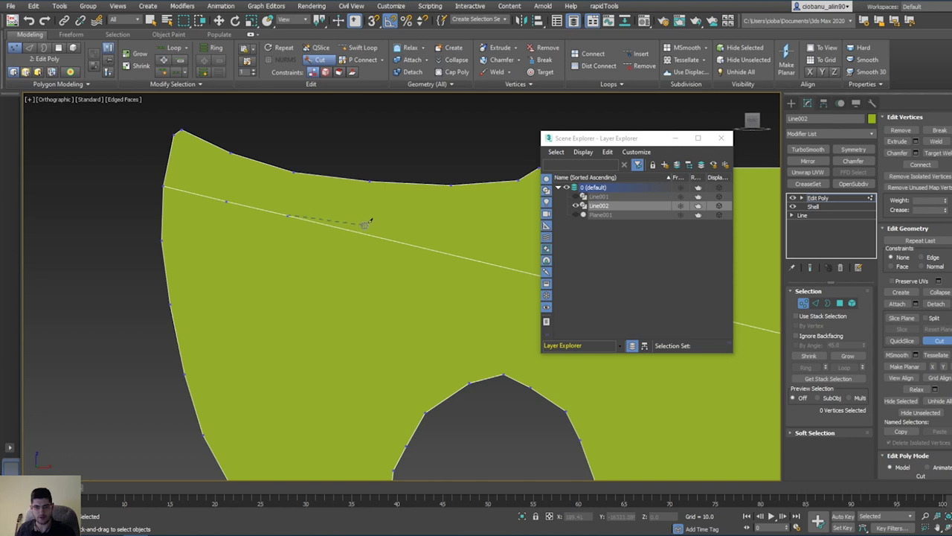
click(367, 227)
middle_drag(472, 241, 416, 244)
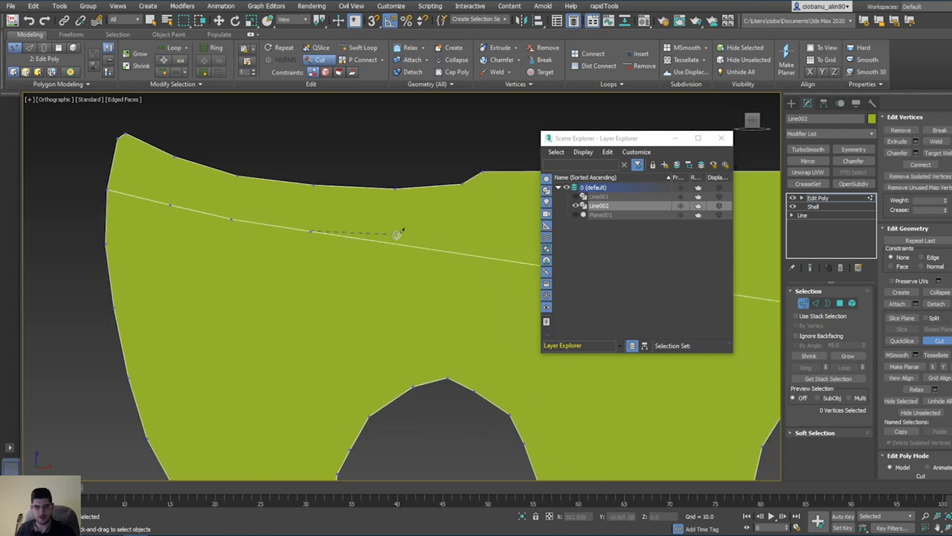
click(397, 235)
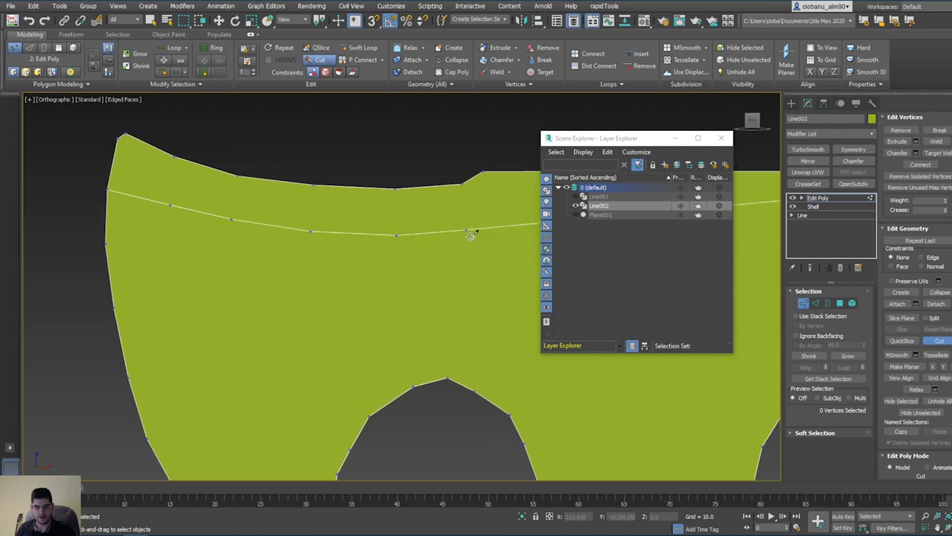
middle_drag(485, 263, 314, 254)
scroll(314, 254, down, 2)
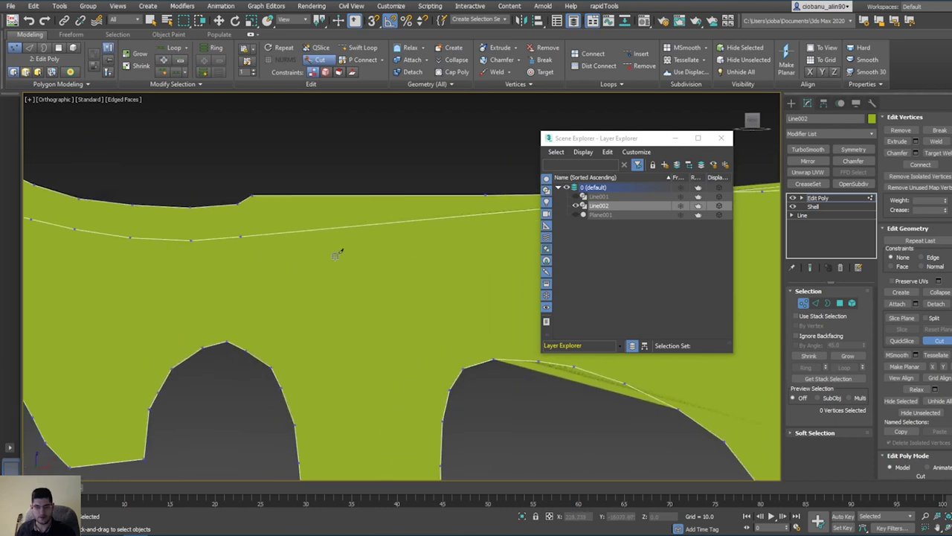
Step: Try to remove the long edge running from the end of the lengthwise cut, and undo the removal
key(2)
right_click(333, 238)
click(329, 229)
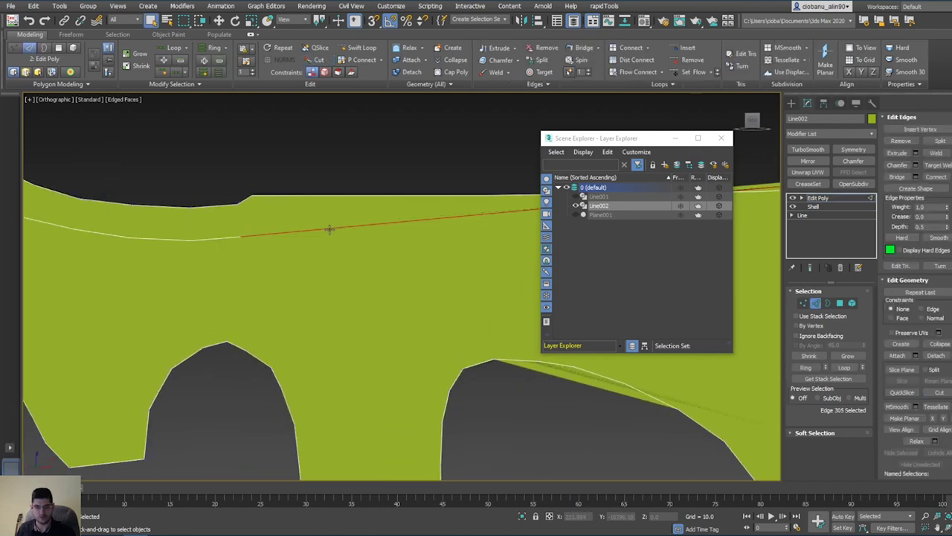
key(BackSpace)
key(ctrl+z)
middle_drag(328, 245, 79, 255)
middle_drag(240, 278, 100, 320)
scroll(152, 317, down, 2)
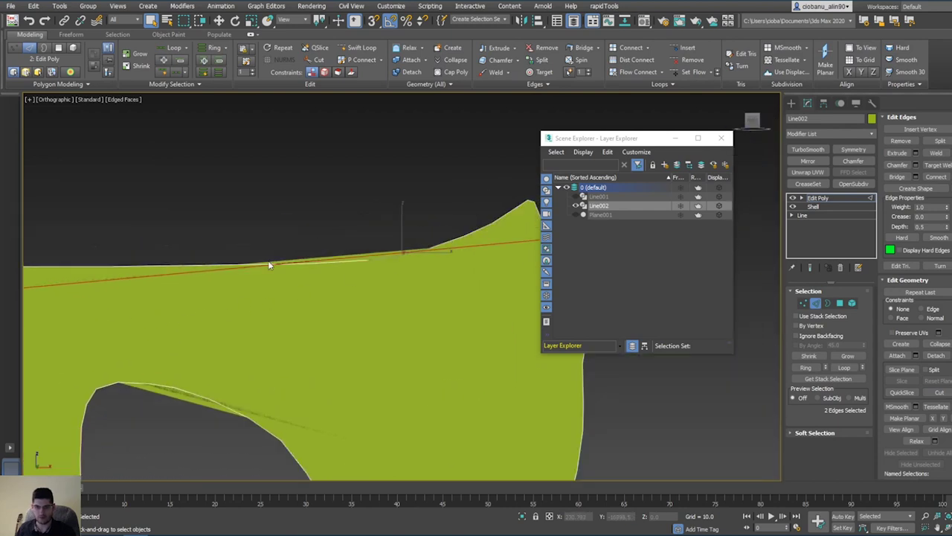
alt+middle_drag(272, 266, 423, 307)
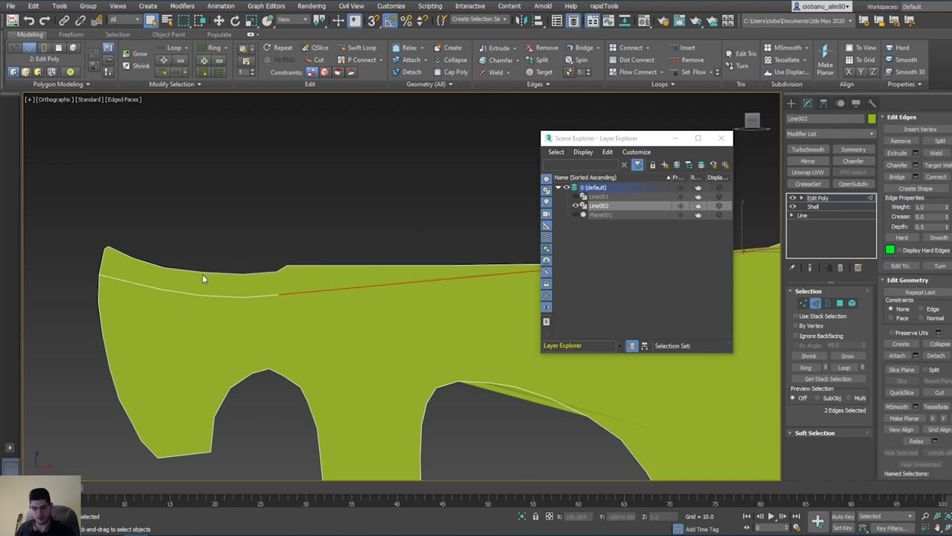
Step: Return to vertex level and undo the lengthwise cuts beneath the axe head's top outline
key(1)
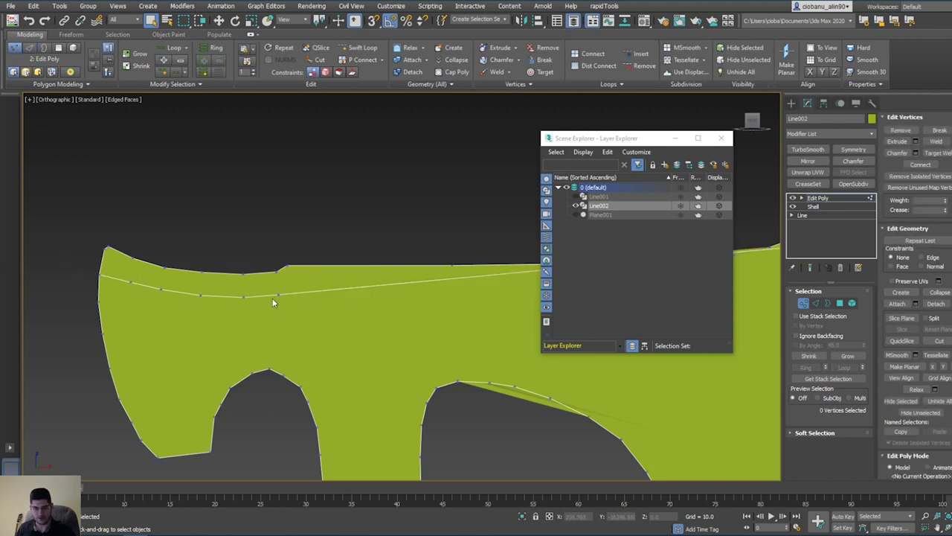
alt+middle_drag(272, 300, 301, 285)
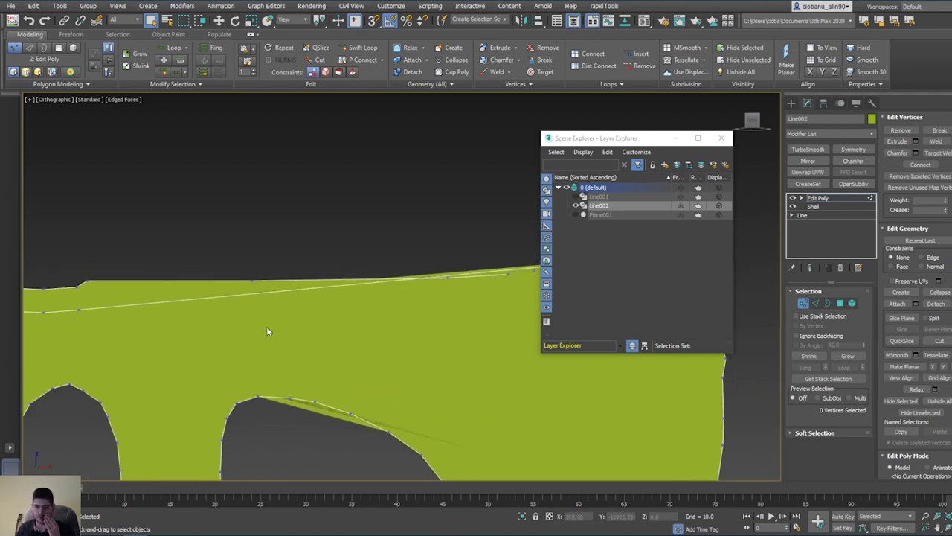
alt+middle_drag(267, 328, 340, 343)
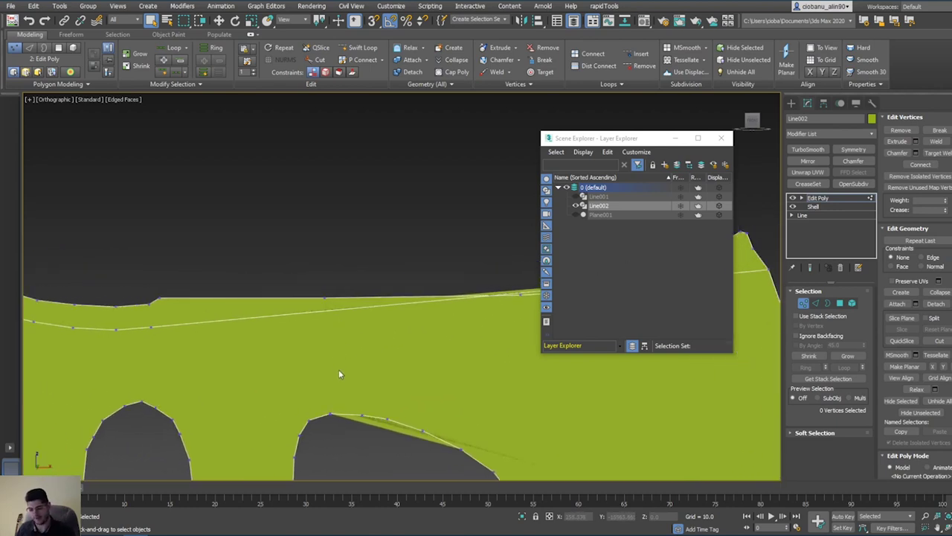
key(alt+c)
alt+middle_drag(234, 366, 186, 257)
right_click(408, 385)
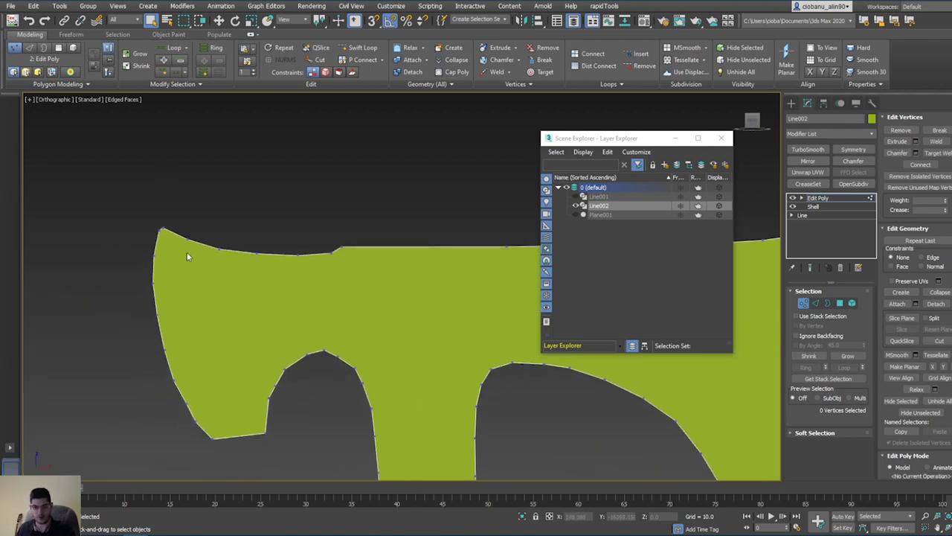
Step: Cut a curved edge line down the small blade from its top outline through three interior points to its bottom edge
middle_drag(207, 154, 244, 152)
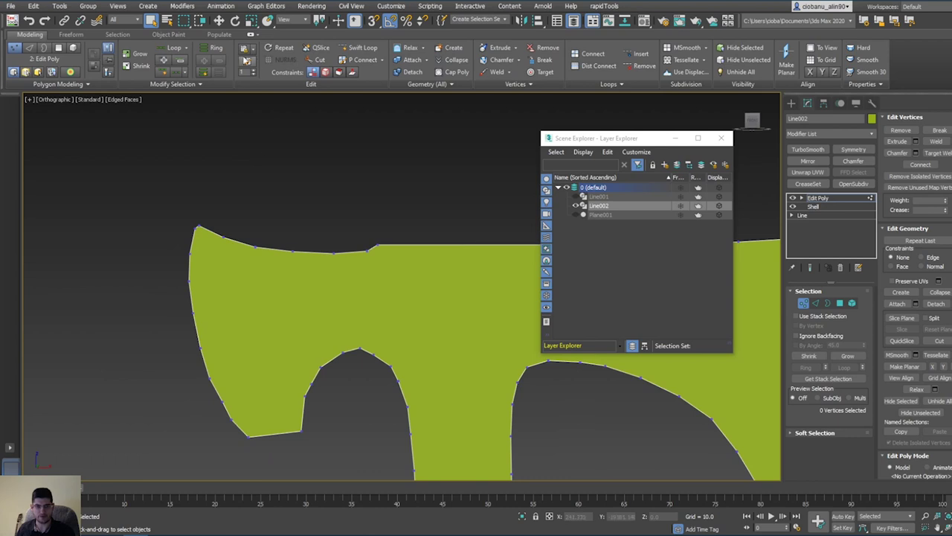
click(316, 62)
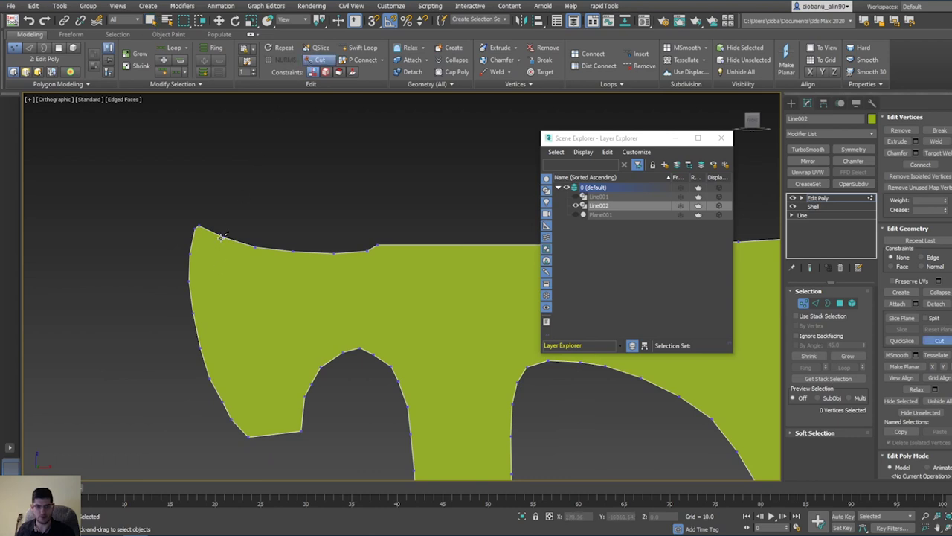
click(222, 238)
middle_drag(246, 370, 231, 345)
scroll(239, 357, up, 2)
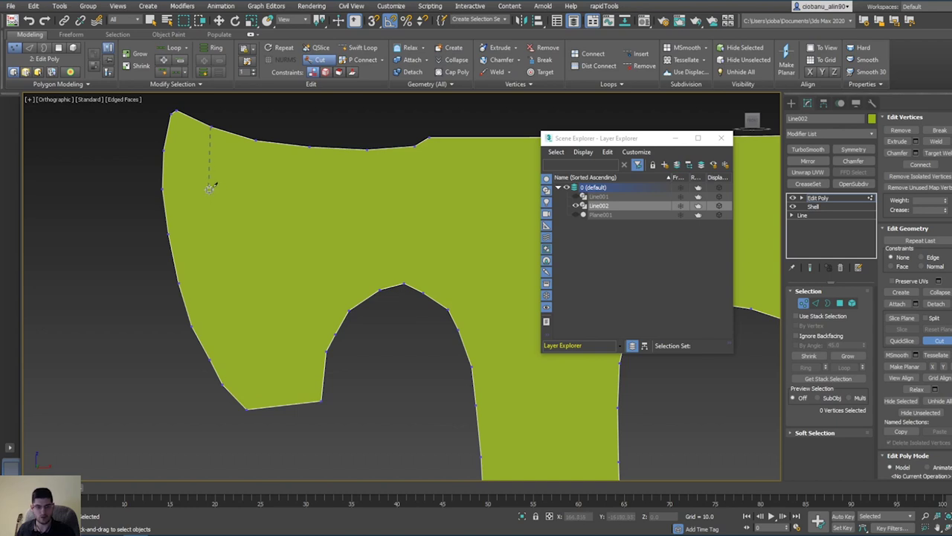
click(210, 188)
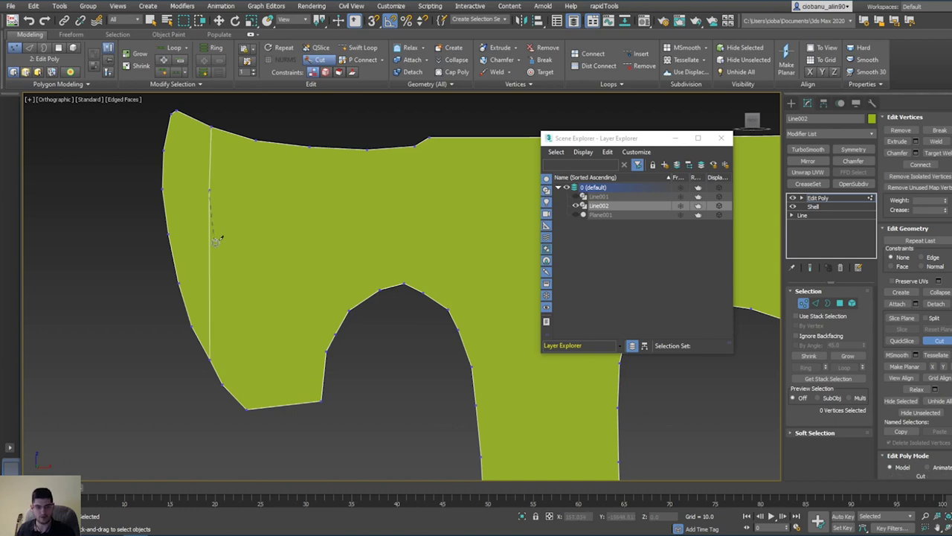
click(225, 280)
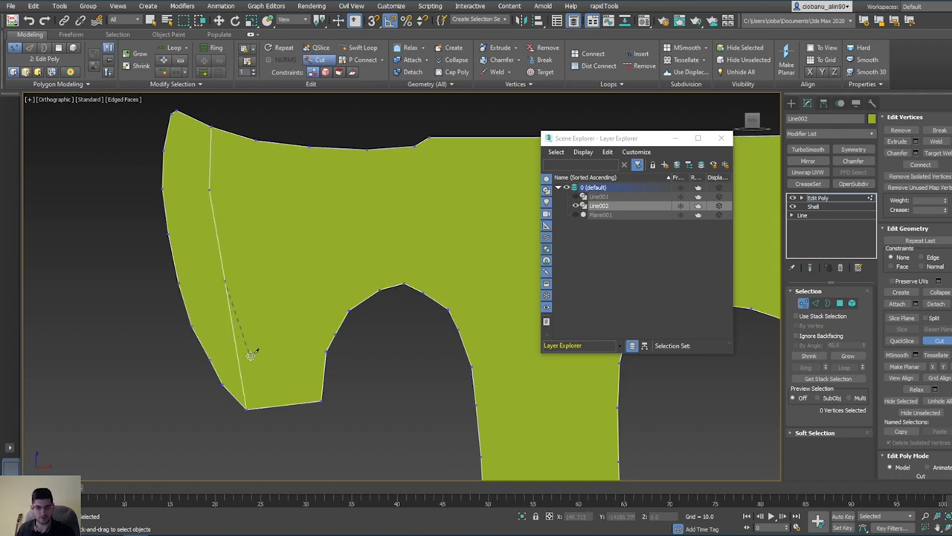
click(250, 355)
click(277, 404)
Step: Cut four crosswise edges from the small blade's upper and middle outer-edge vertices to the inner cut line
click(208, 190)
click(169, 235)
click(216, 234)
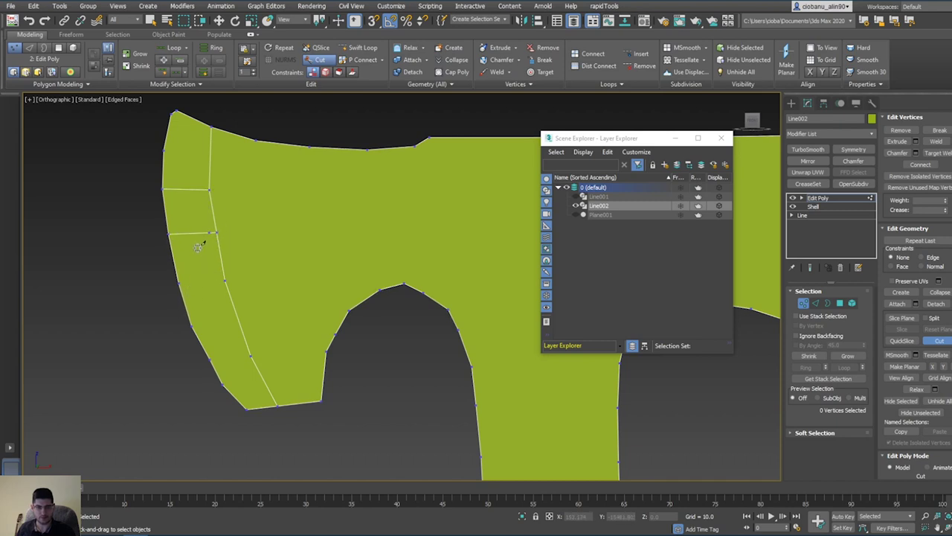
scroll(199, 247, up, 3)
click(172, 296)
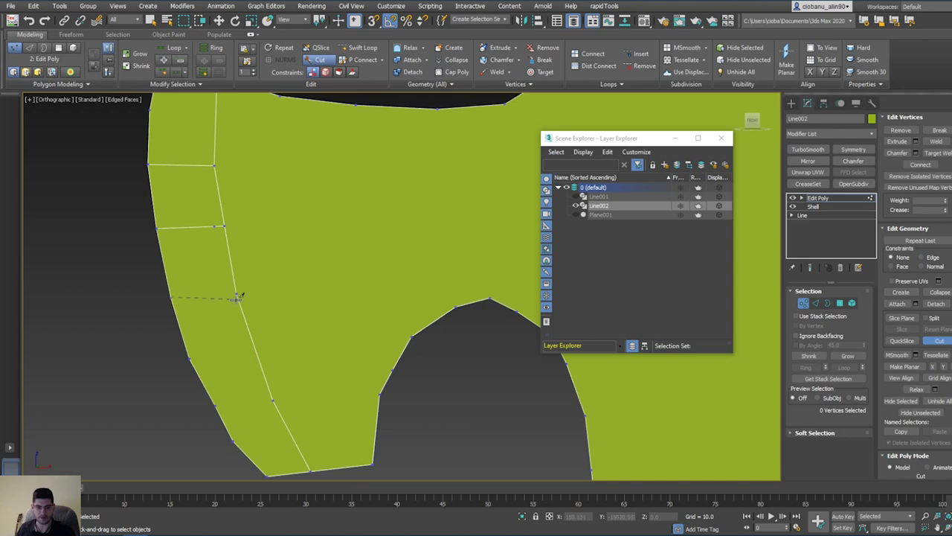
click(236, 293)
click(254, 345)
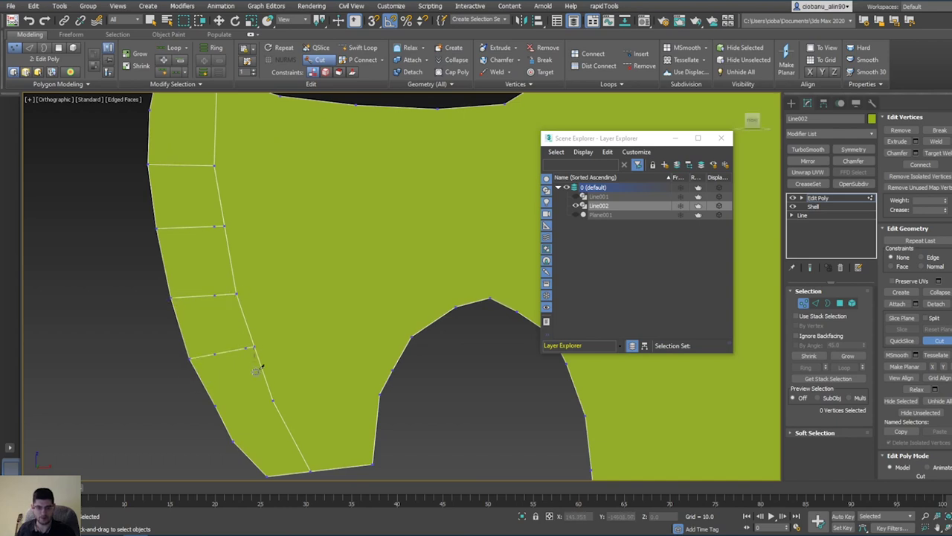
Step: Cut two crosswise edges from the outer-edge vertices near the small blade's lower end to the inner cut line
middle_drag(235, 403, 214, 383)
click(197, 385)
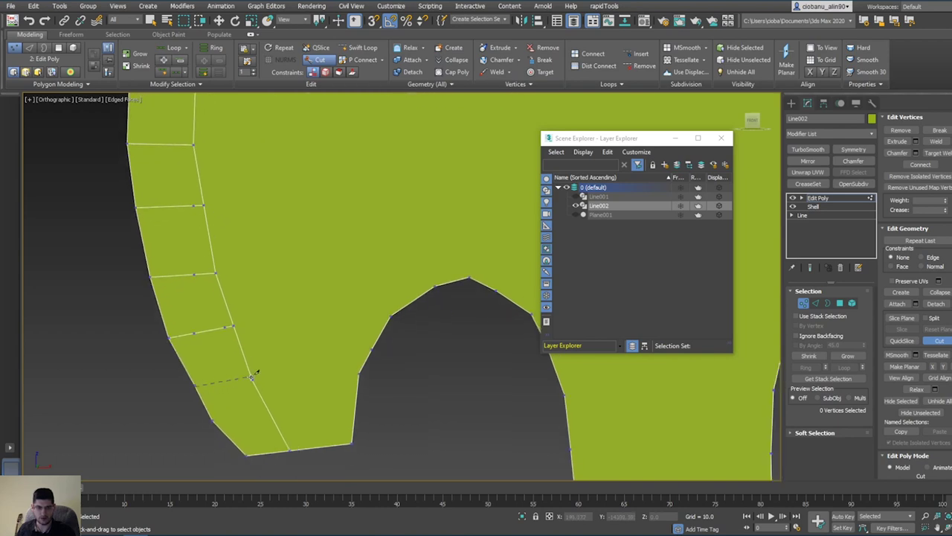
click(251, 380)
click(213, 420)
click(267, 408)
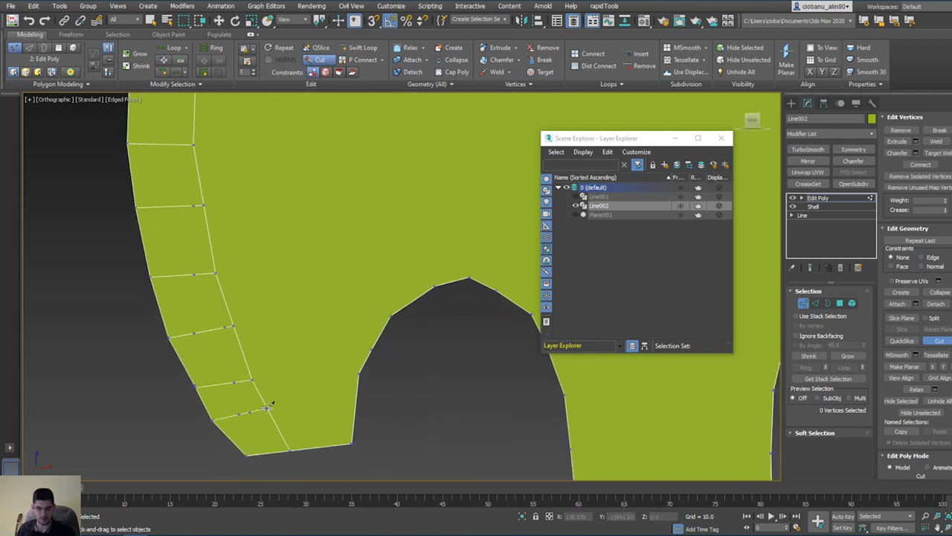
Step: Extend the two lowest crosswise cuts from the inner line to the neighbouring arch's outline vertices and end the cutting
click(358, 374)
right_click(333, 414)
click(253, 379)
click(372, 348)
middle_drag(292, 352, 292, 361)
right_click(258, 357)
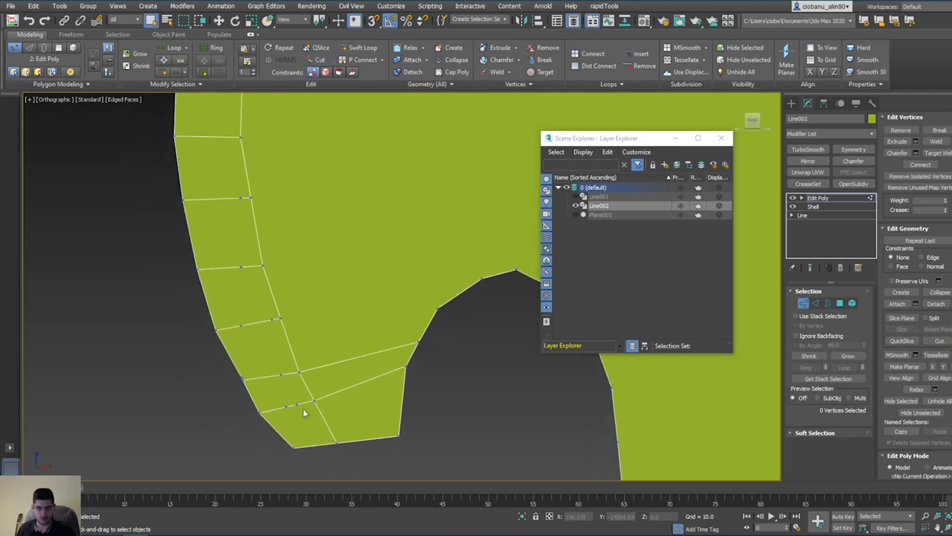
Step: Remove the seven stray vertices lying midway along the small blade's crosswise edges
drag(282, 400, 301, 411)
ctrl+click(282, 373)
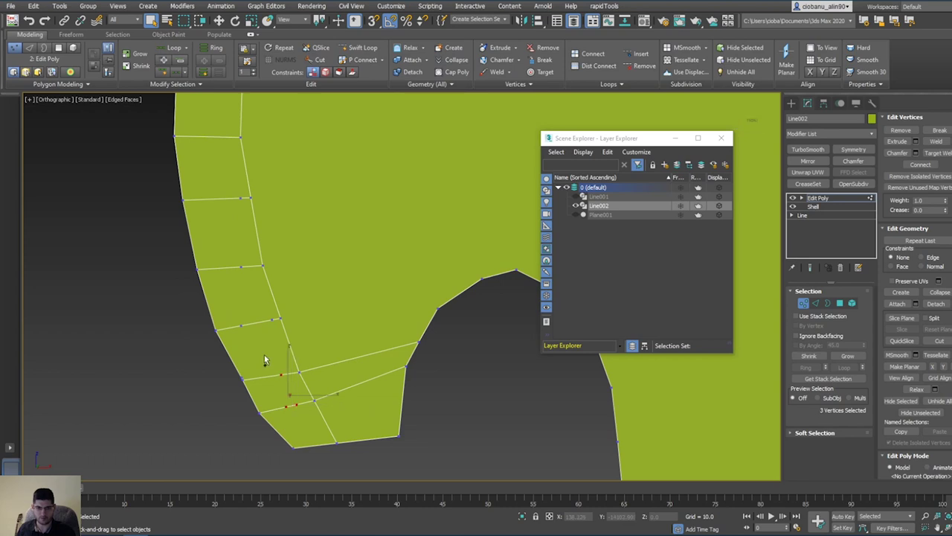
ctrl+click(241, 324)
ctrl+click(275, 318)
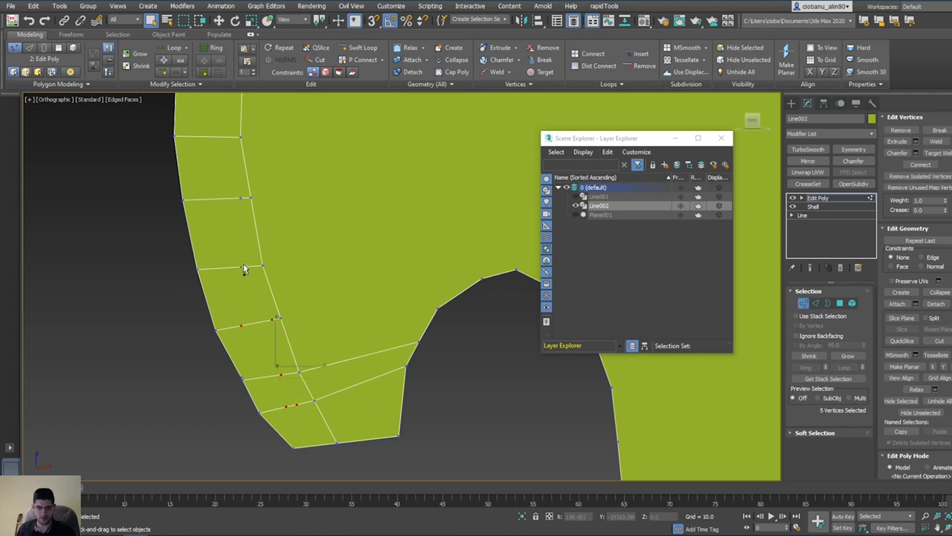
ctrl+click(242, 266)
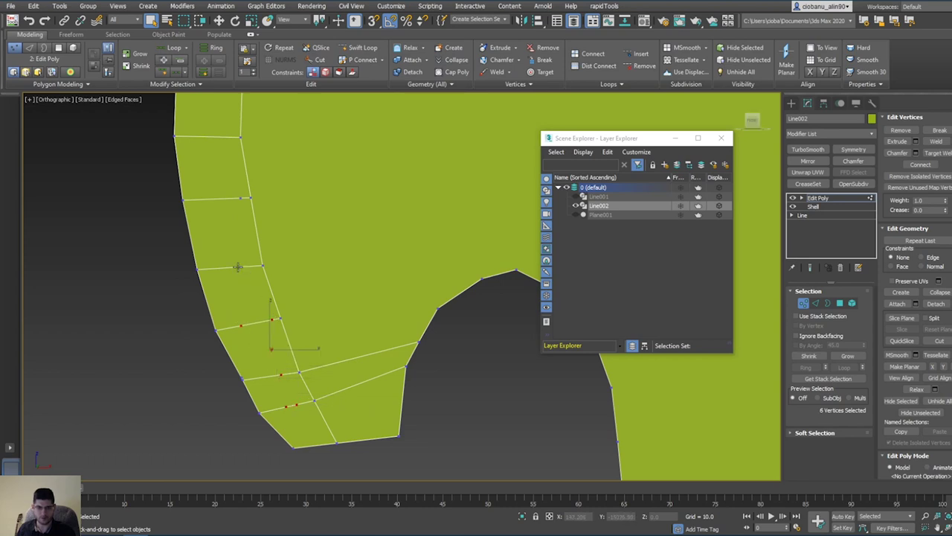
ctrl+click(241, 198)
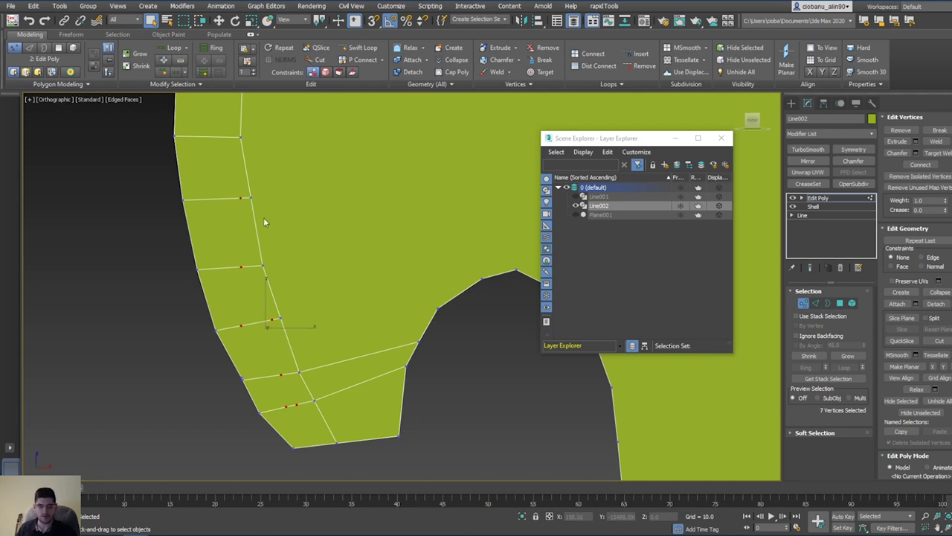
click(263, 217)
Step: Cut a crosswise edge from the uppermost side vertex of the small blade's outer edge to the inner cut line
middle_drag(283, 275, 288, 364)
middle_drag(323, 334, 307, 302)
middle_drag(411, 271, 417, 308)
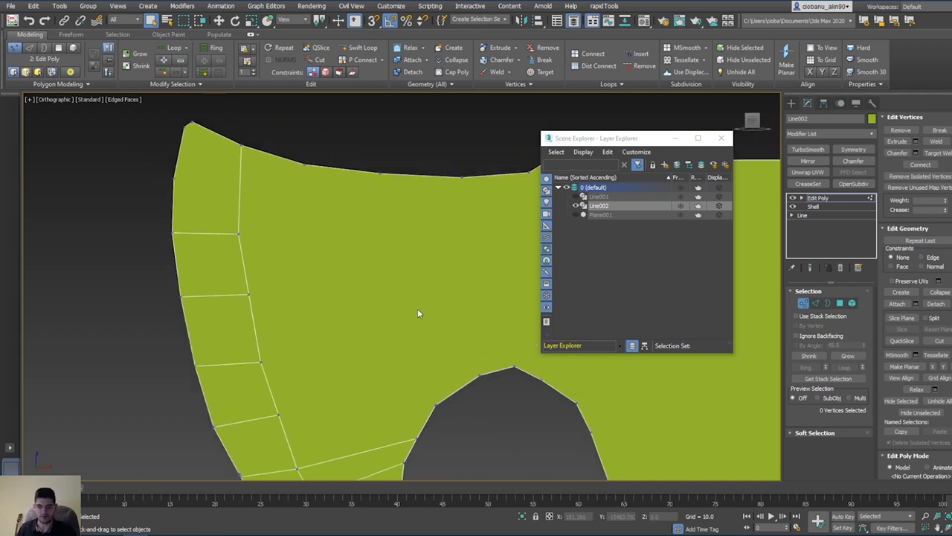
click(316, 59)
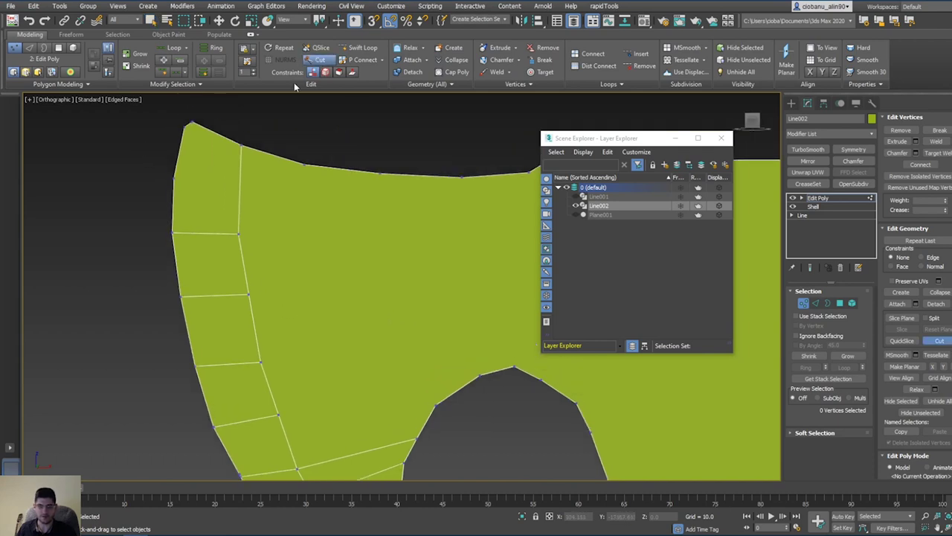
click(174, 179)
click(240, 186)
Step: Extend the next two crosswise cuts above from the inner line to the neighbouring arch's outline vertices and end the cutting
middle_drag(421, 306, 357, 237)
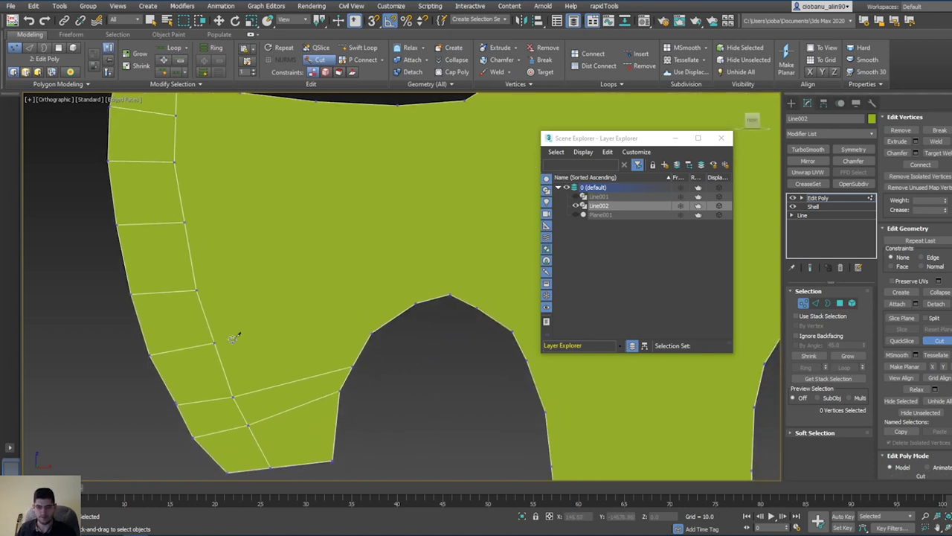
click(214, 342)
click(370, 334)
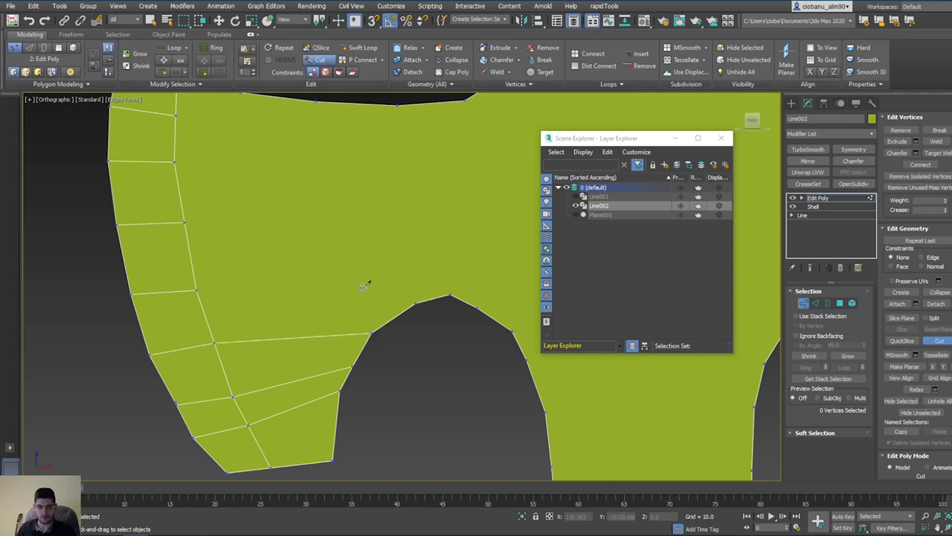
click(196, 289)
click(415, 303)
right_click(340, 201)
middle_drag(338, 199, 259, 224)
scroll(298, 238, down, 6)
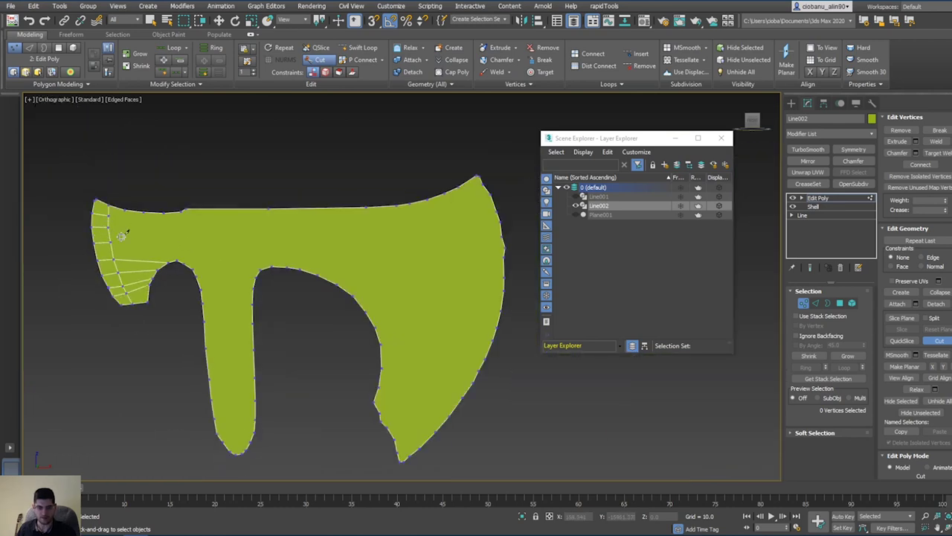
scroll(121, 236, up, 5)
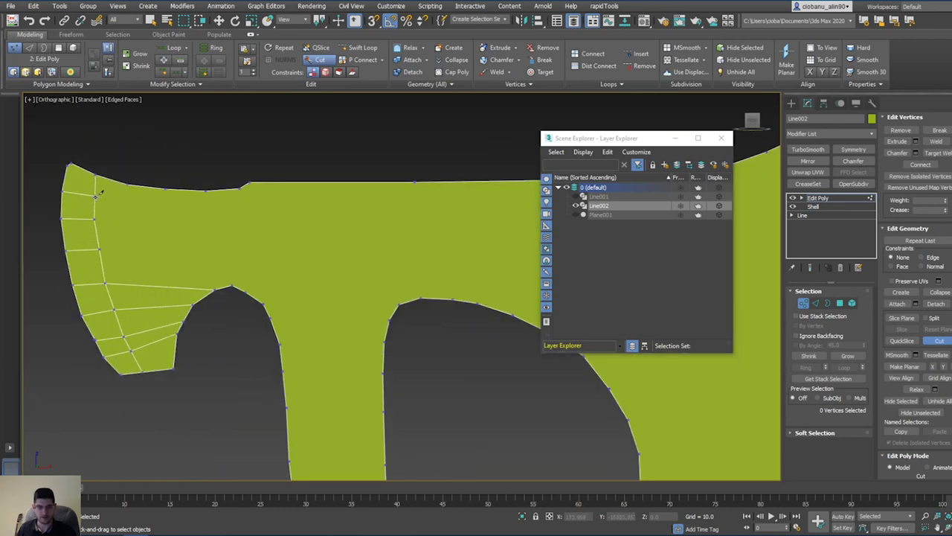
click(98, 198)
middle_drag(524, 228, 119, 275)
scroll(425, 228, down, 5)
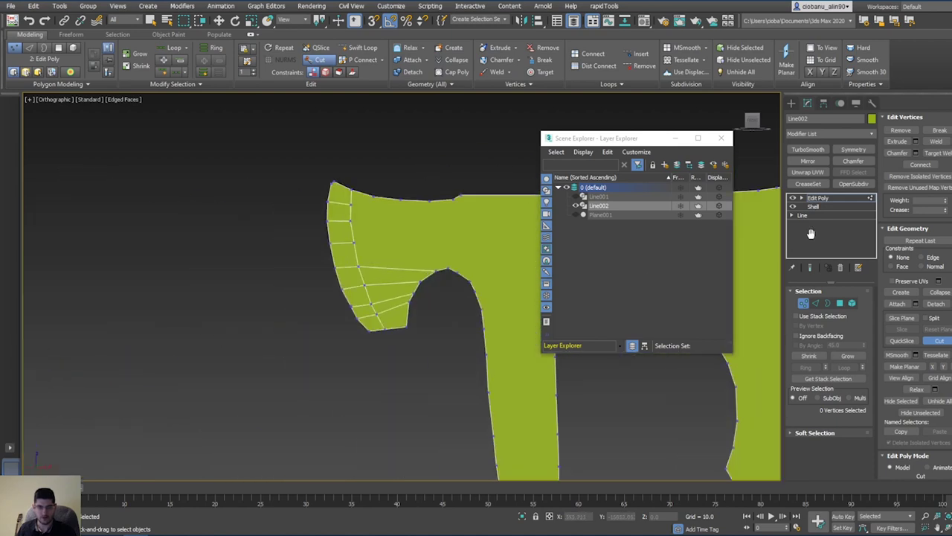
Step: Cut a second lengthwise line from the next top outline vertex down across the four extended crosswise edges to the small blade's bottom edge
scroll(436, 266, up, 3)
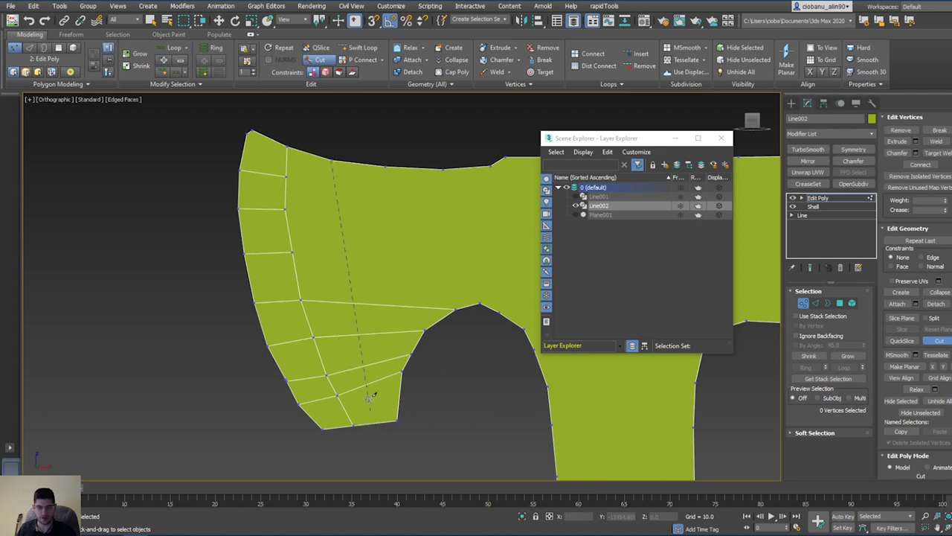
click(334, 212)
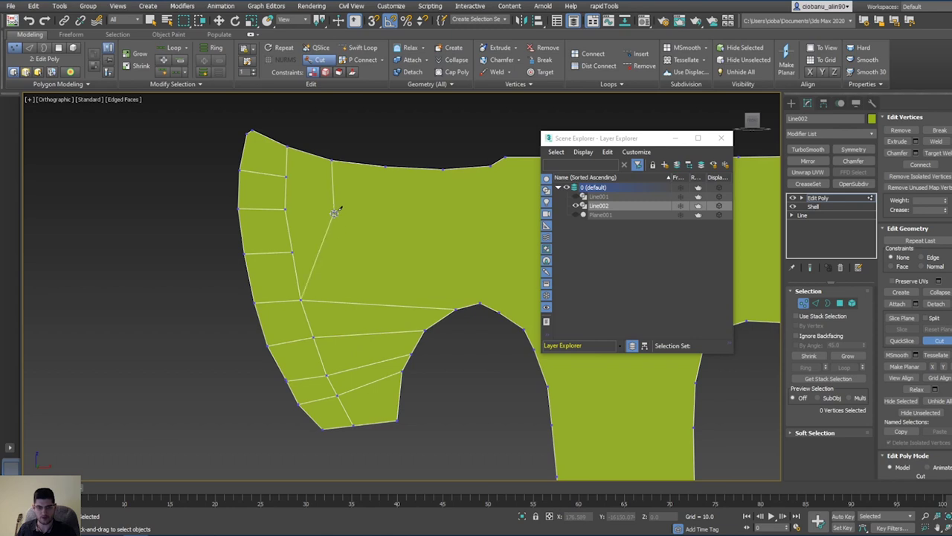
click(341, 262)
click(350, 301)
click(361, 333)
click(370, 363)
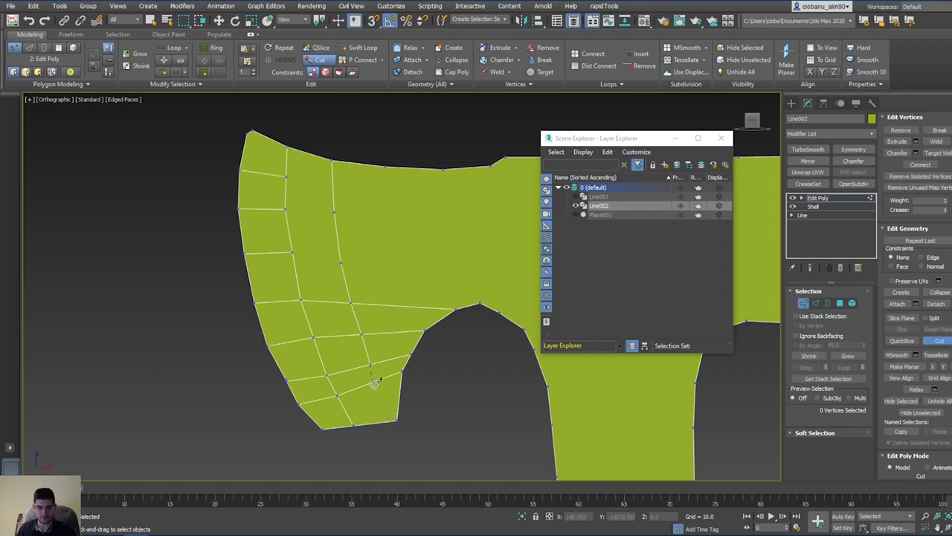
click(374, 383)
click(385, 423)
middle_drag(390, 288, 336, 304)
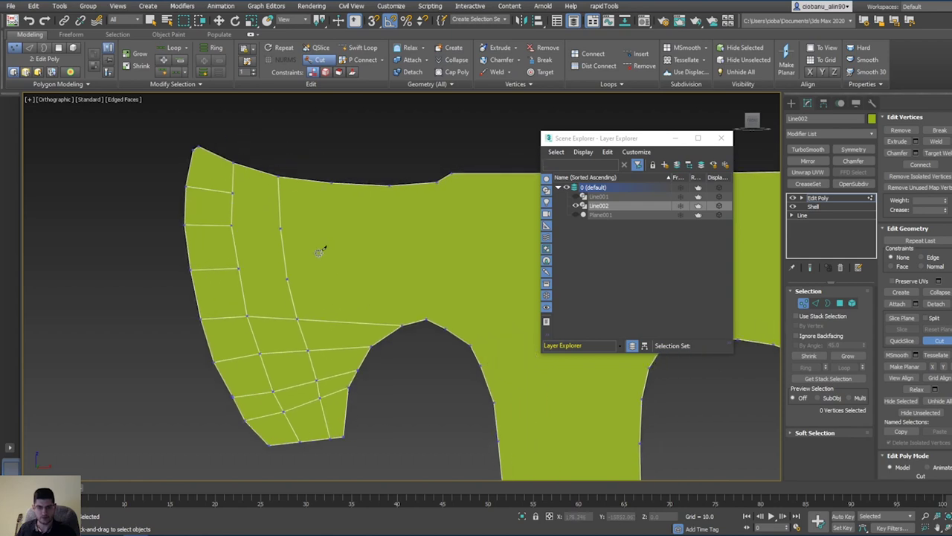
right_click(344, 303)
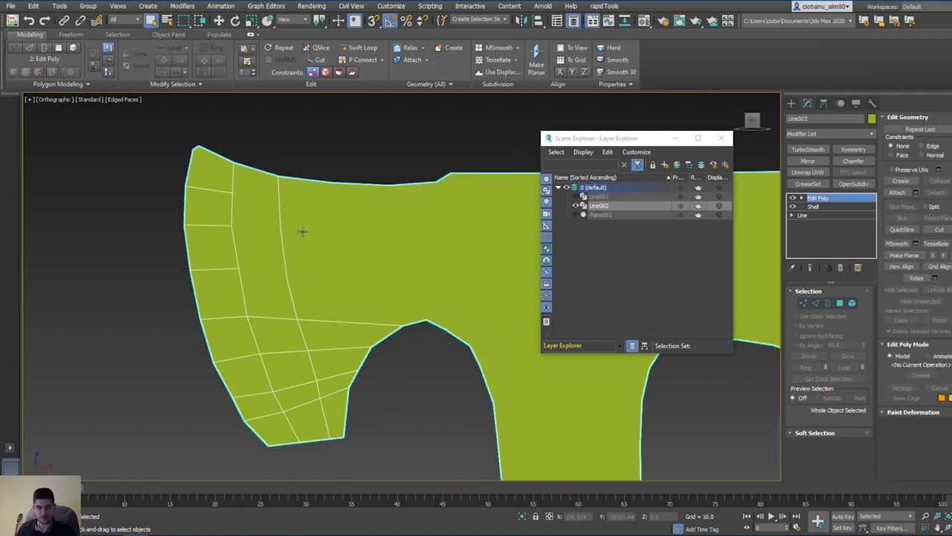
Step: Switch the movement constraint to Edge and slide the second line's two upper interior vertices slightly upward
drag(265, 316, 264, 315)
key(w)
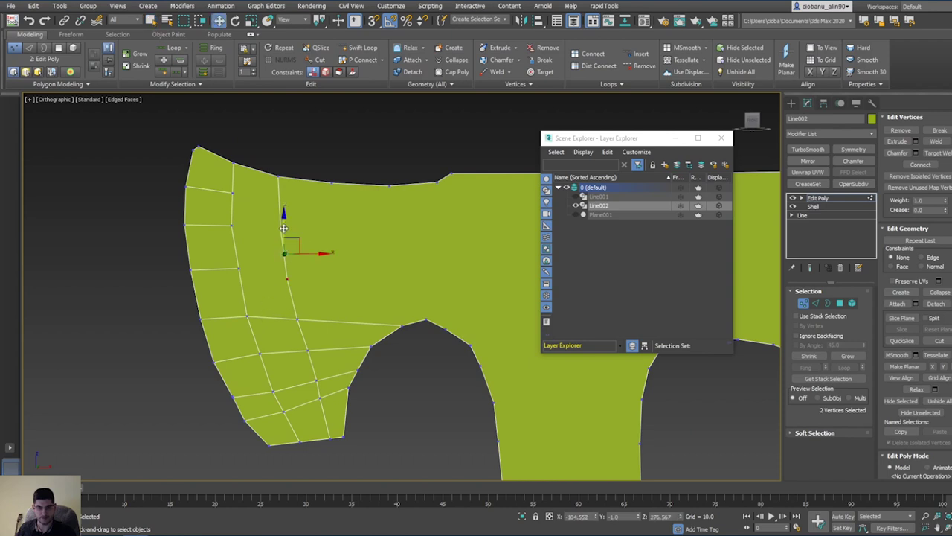
key(shift+x)
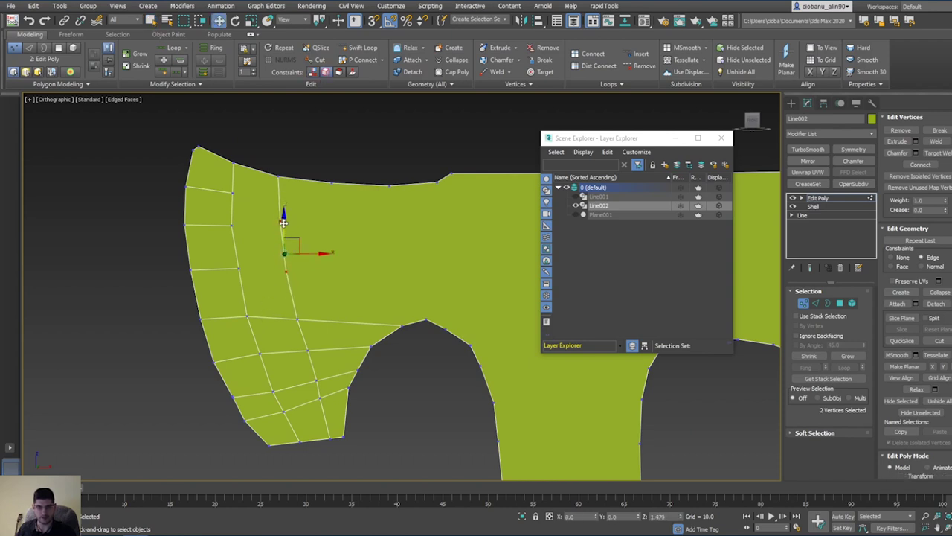
drag(282, 221, 315, 287)
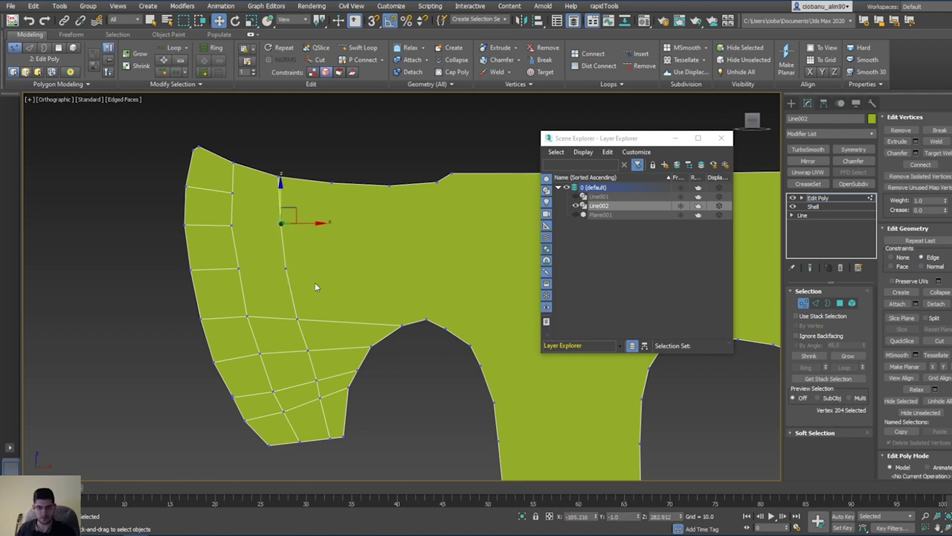
Step: Slide the second line's four lower vertices along their edges to even out its curve down to the blade's bottom
click(316, 379)
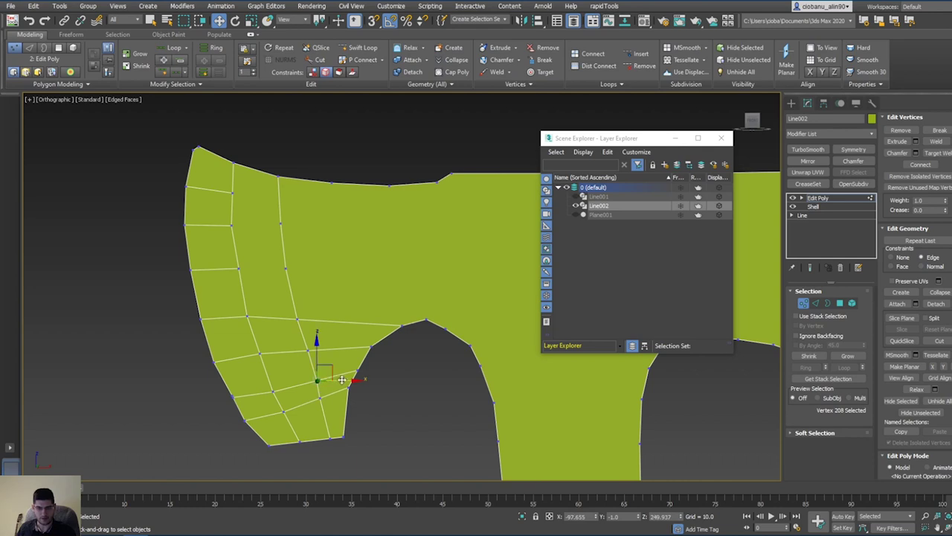
drag(337, 379, 316, 359)
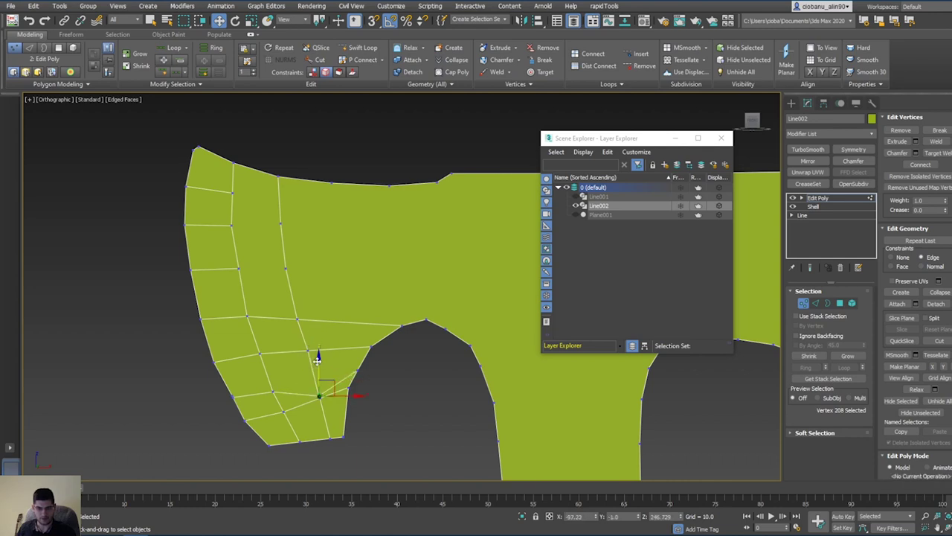
click(308, 350)
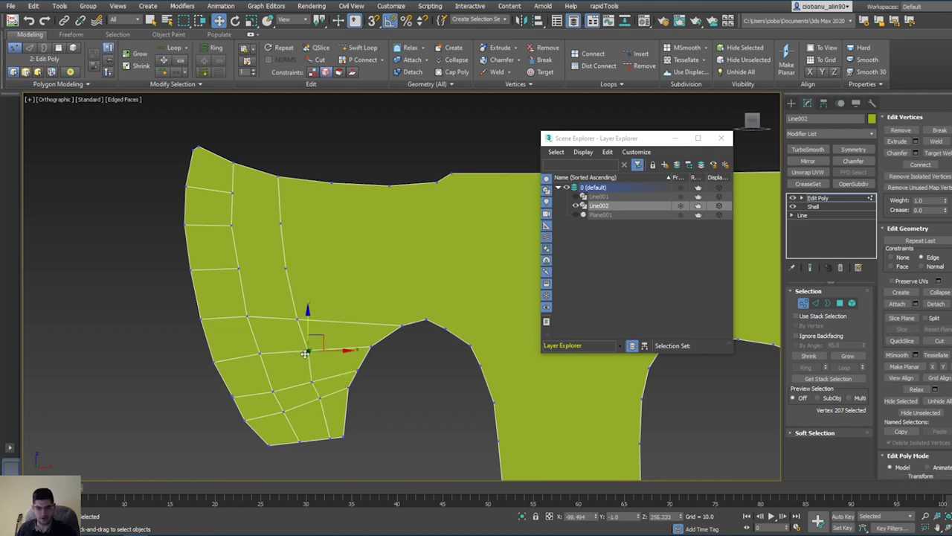
click(322, 319)
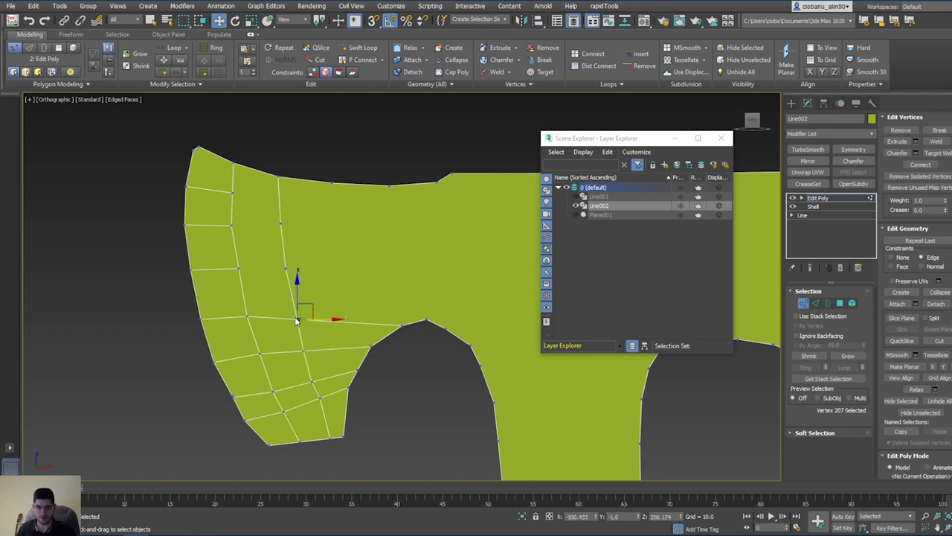
middle_drag(380, 368, 363, 350)
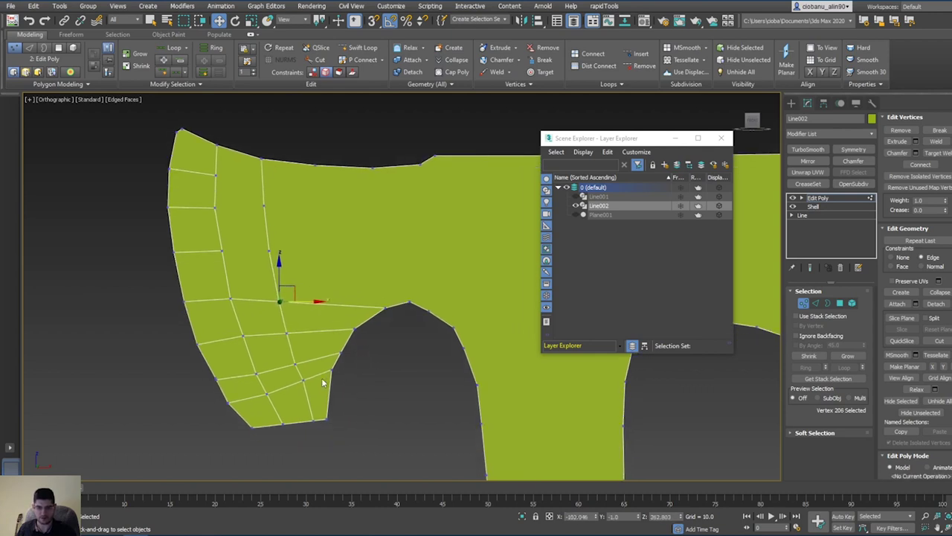
click(304, 382)
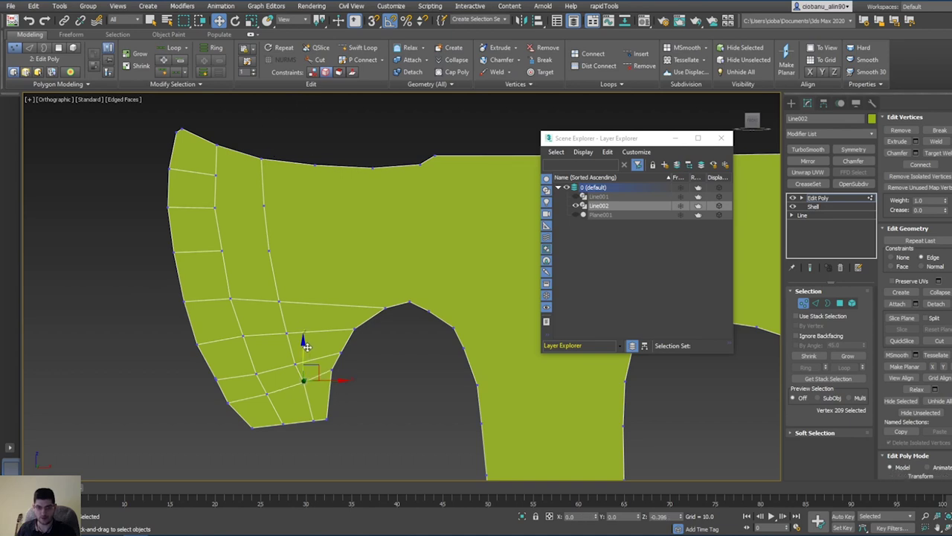
drag(304, 340, 304, 344)
middle_drag(331, 370, 311, 357)
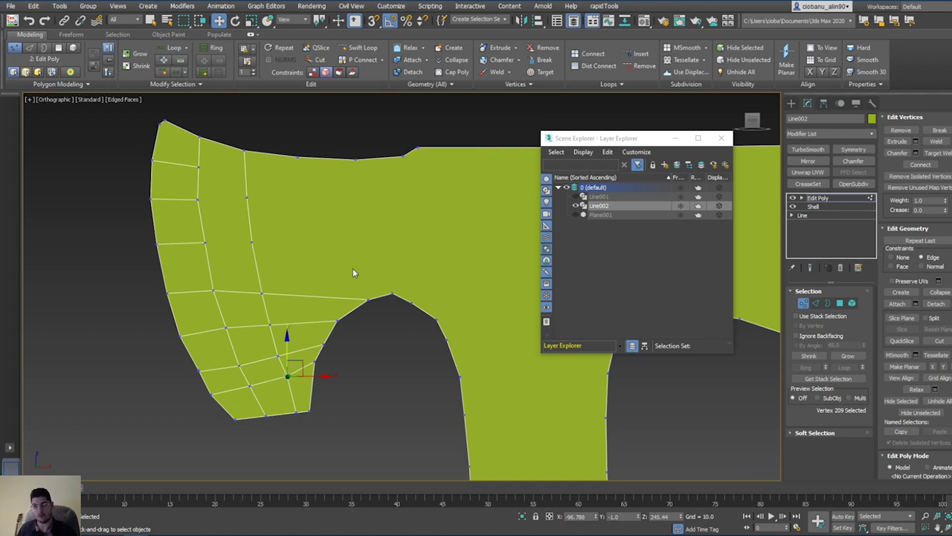
Step: Cut three edges from the next top outline vertices beyond the second line to successive vertices around the arch's peak
middle_drag(354, 272, 320, 268)
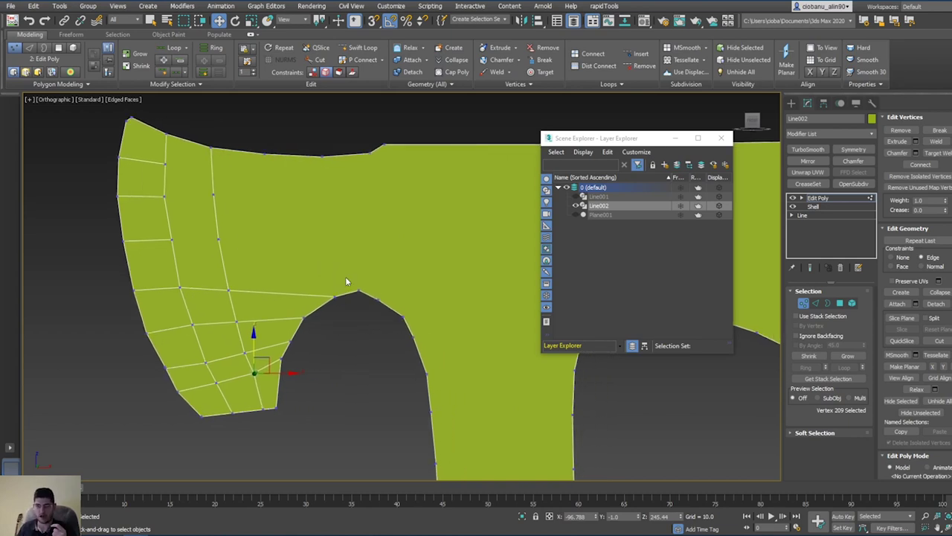
middle_drag(350, 287, 344, 327)
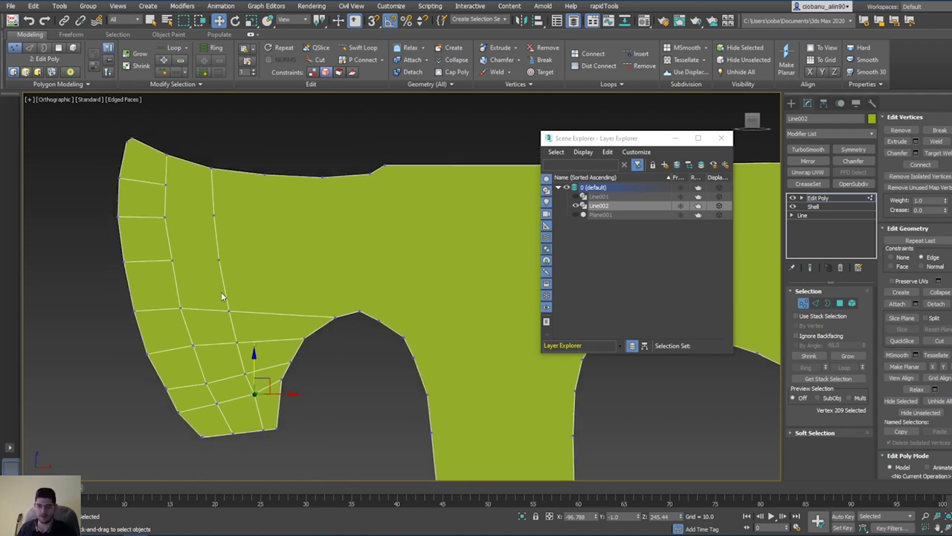
middle_drag(208, 266, 281, 267)
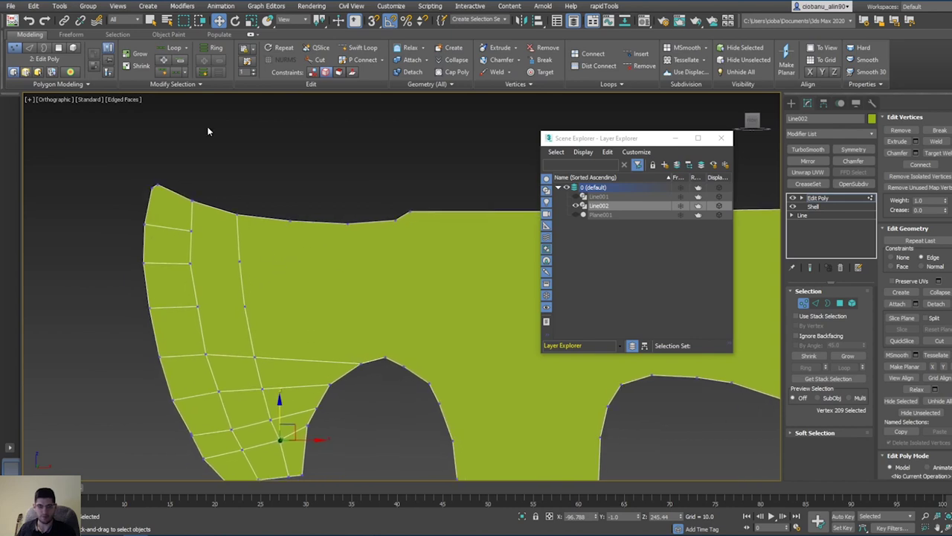
click(316, 60)
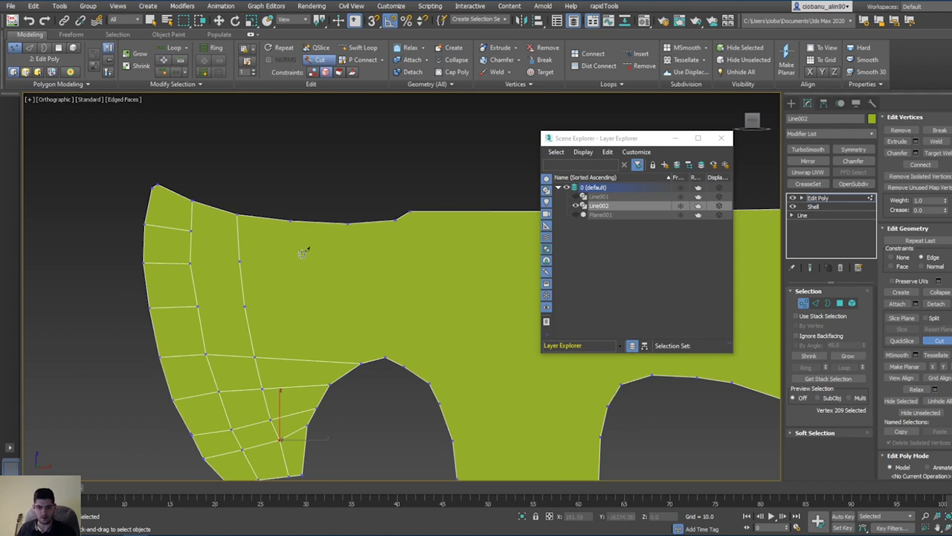
click(292, 221)
click(362, 364)
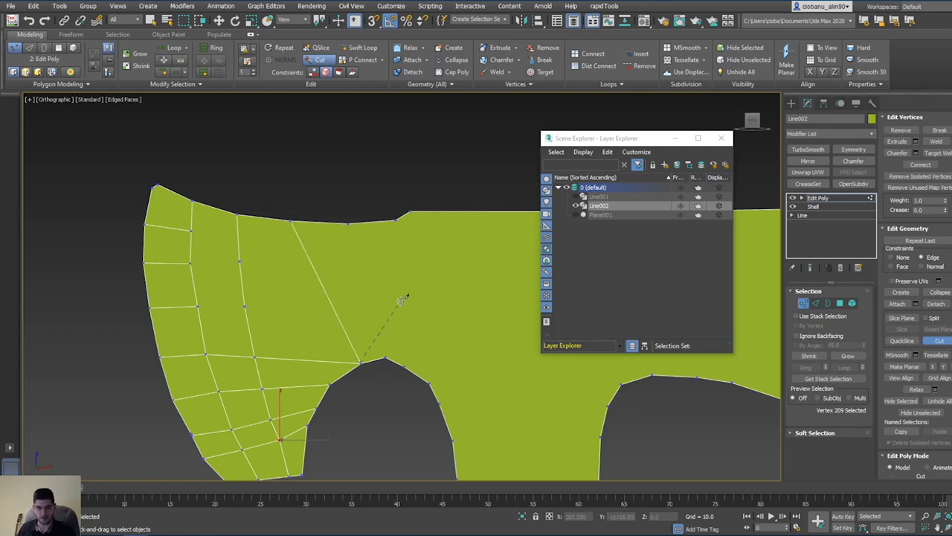
click(348, 224)
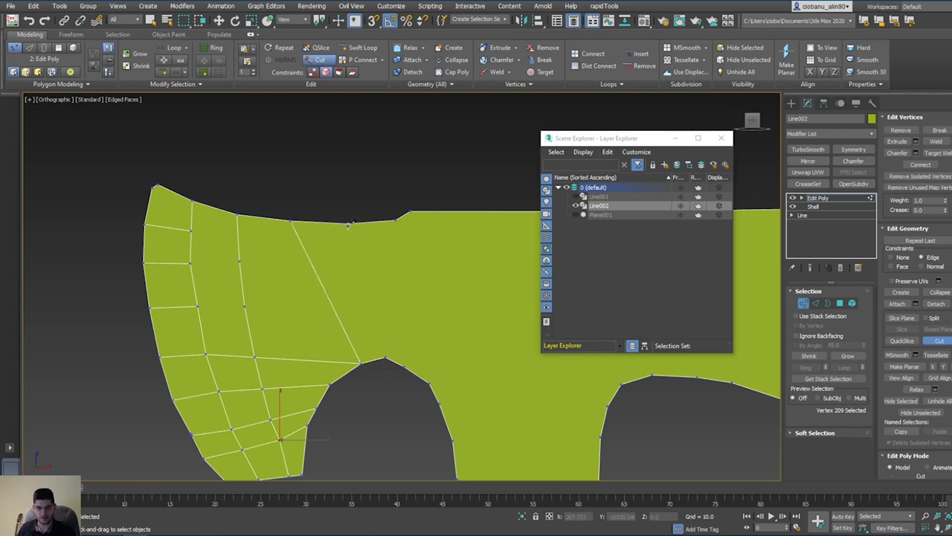
click(386, 359)
click(402, 364)
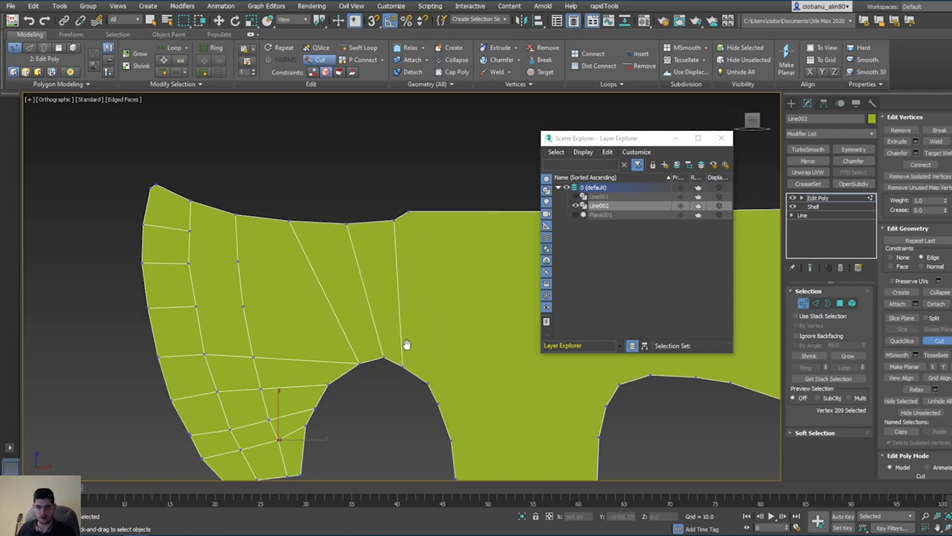
Step: Cut a fourth edge from the corner where the straight top edge begins to the next vertex on the arch's handle side
middle_drag(406, 342, 298, 230)
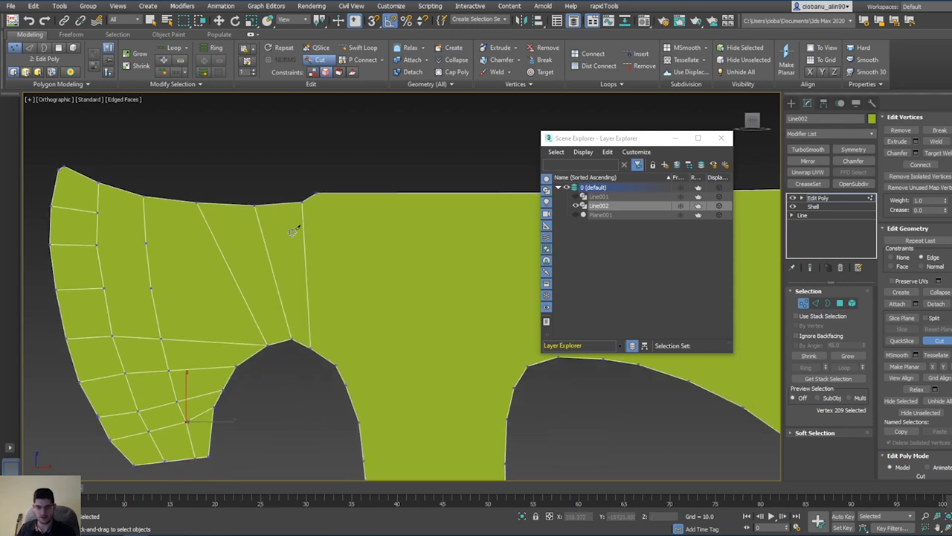
click(338, 365)
middle_drag(180, 292, 142, 333)
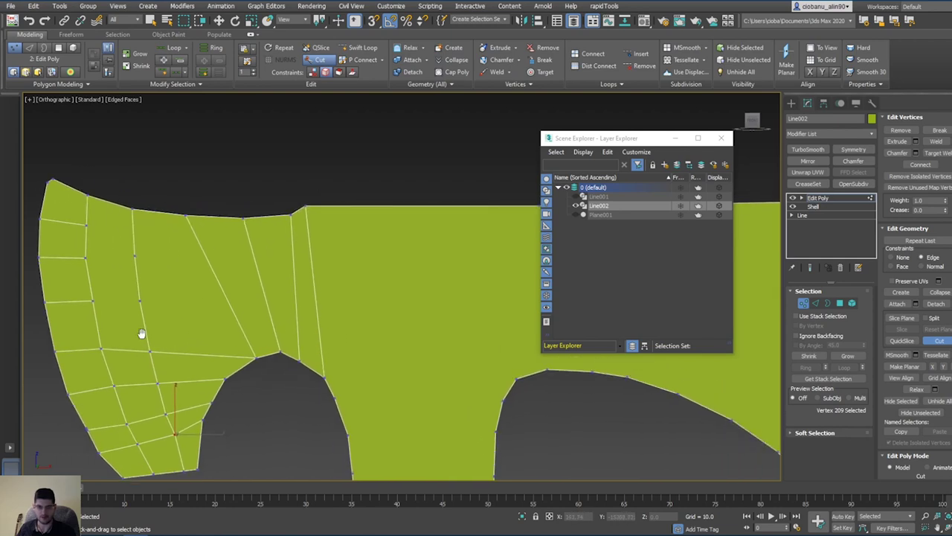
Step: Cut three horizontal edge rows from the small blade's first interior line across the second line to the neck's last vertical edge
click(92, 300)
click(140, 301)
click(318, 299)
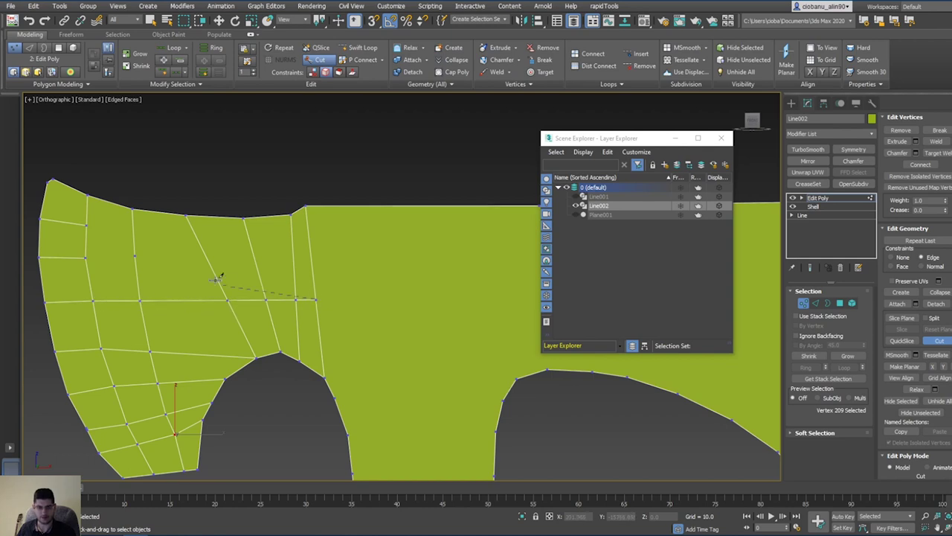
click(86, 257)
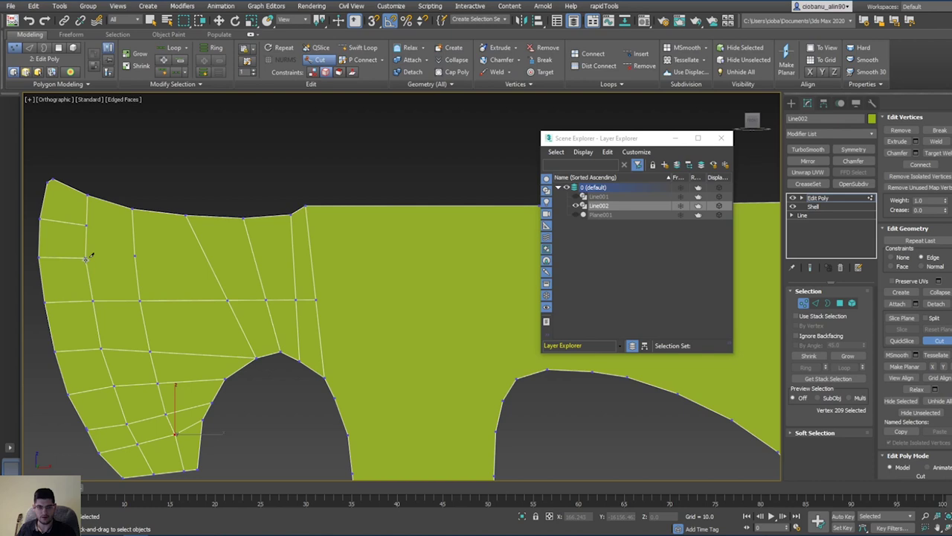
click(135, 256)
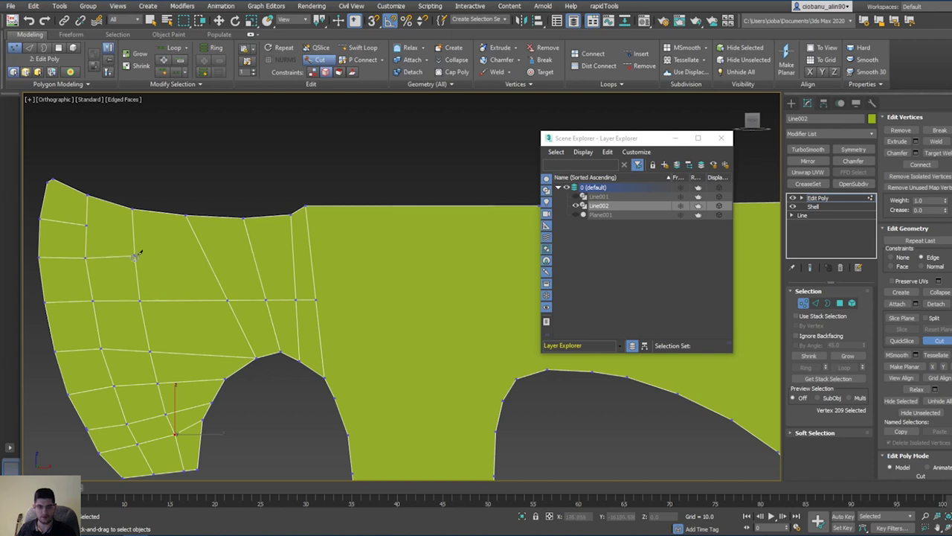
click(311, 254)
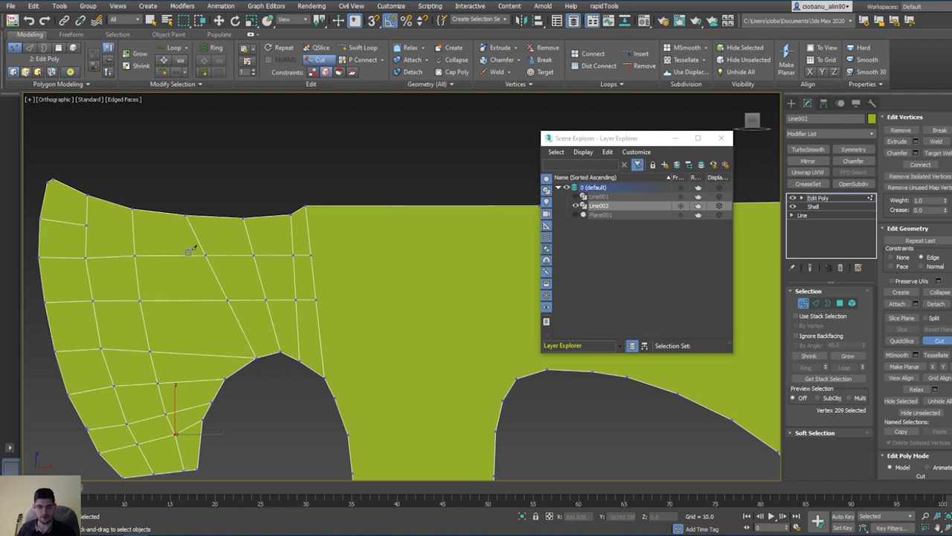
click(87, 223)
click(310, 229)
Step: Cut two horizontal edges across the top of the handle section, joining matching corner vertices of the two arches
middle_drag(323, 285, 274, 299)
scroll(356, 301, down, 2)
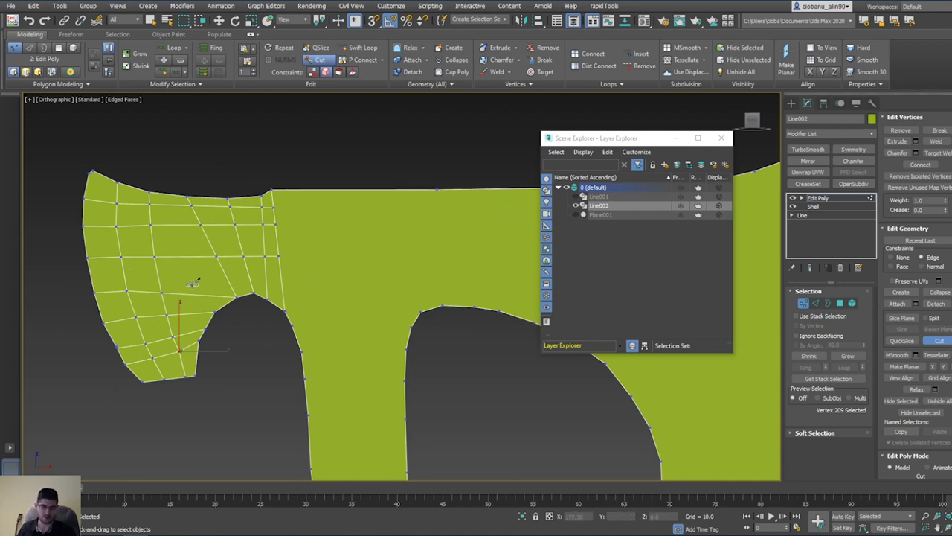
scroll(267, 287, up, 3)
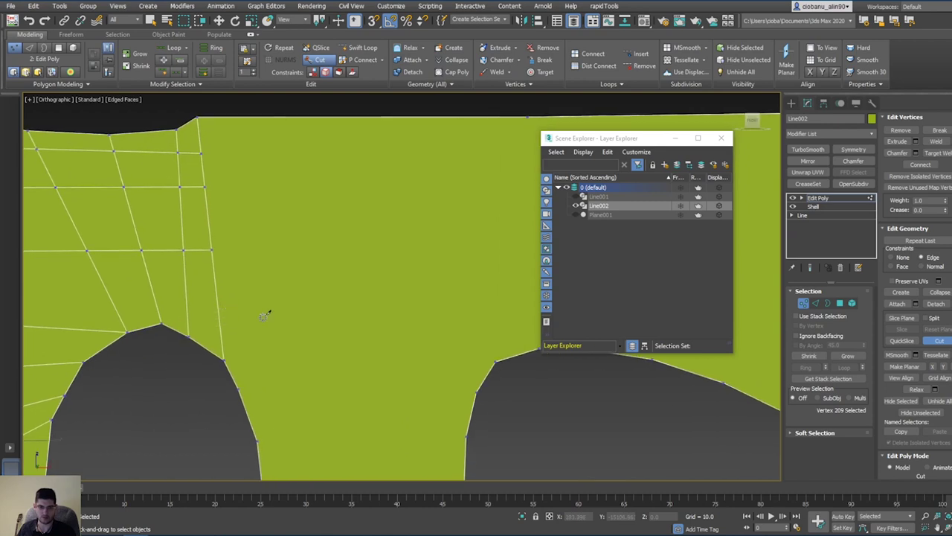
scroll(298, 336, down, 2)
scroll(260, 340, up, 4)
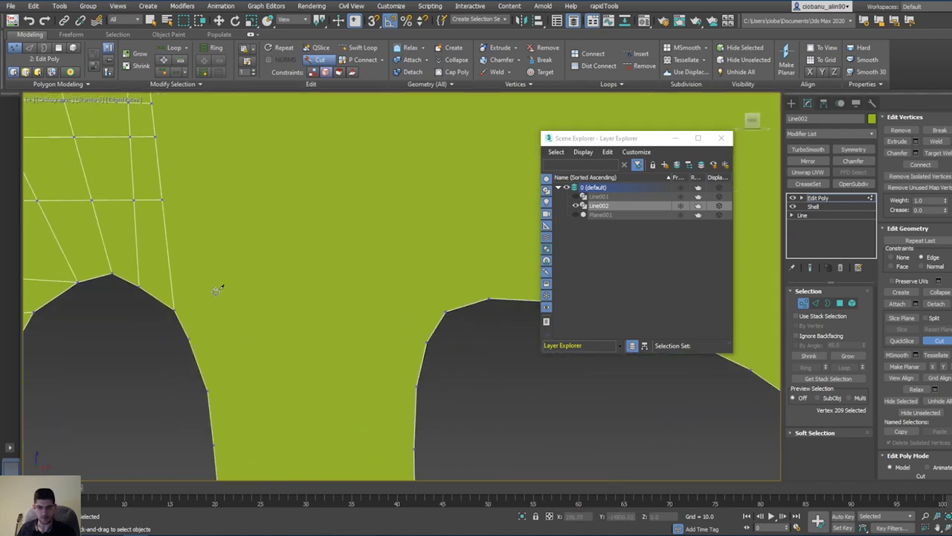
click(444, 311)
middle_drag(291, 351, 299, 308)
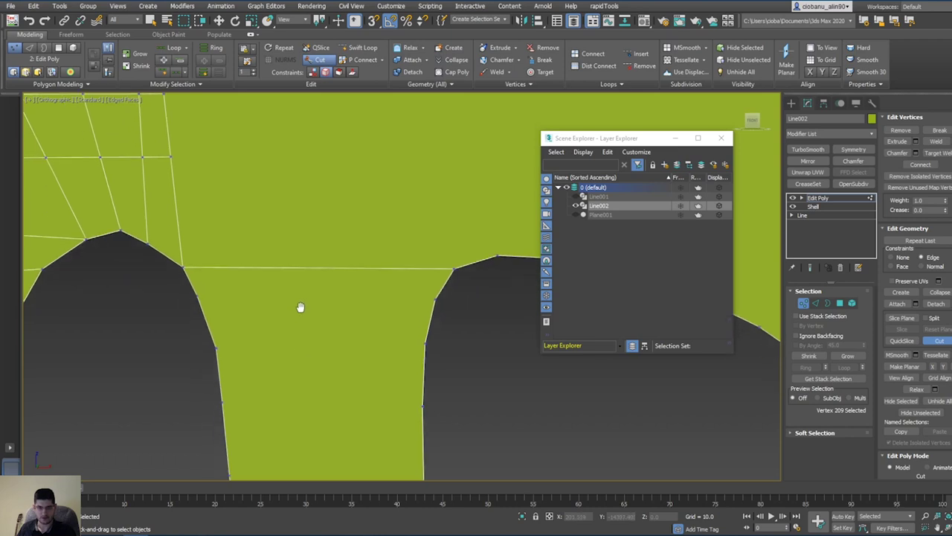
click(198, 295)
click(435, 298)
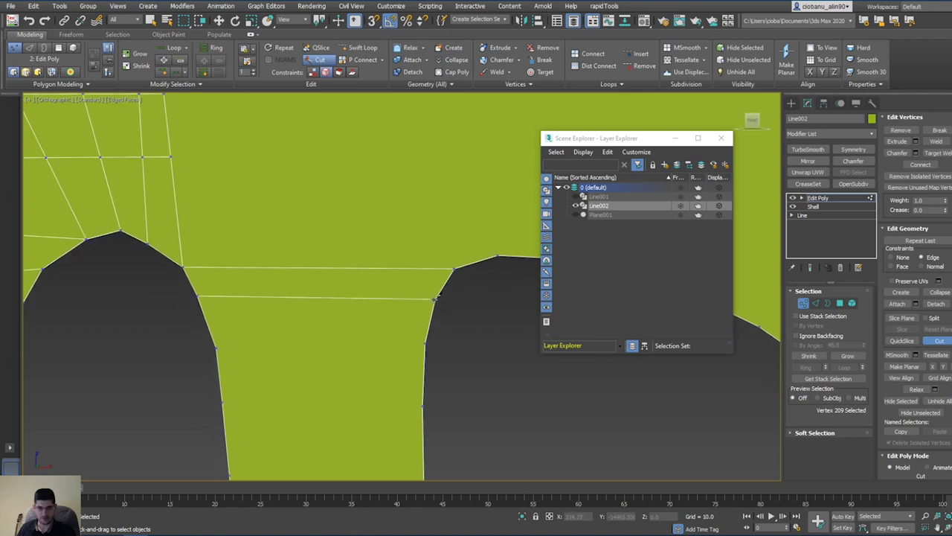
Step: Cut three slanted edges across the large blade's lower end, from the vertices around its inner notch to the outer curve
scroll(296, 355, down, 5)
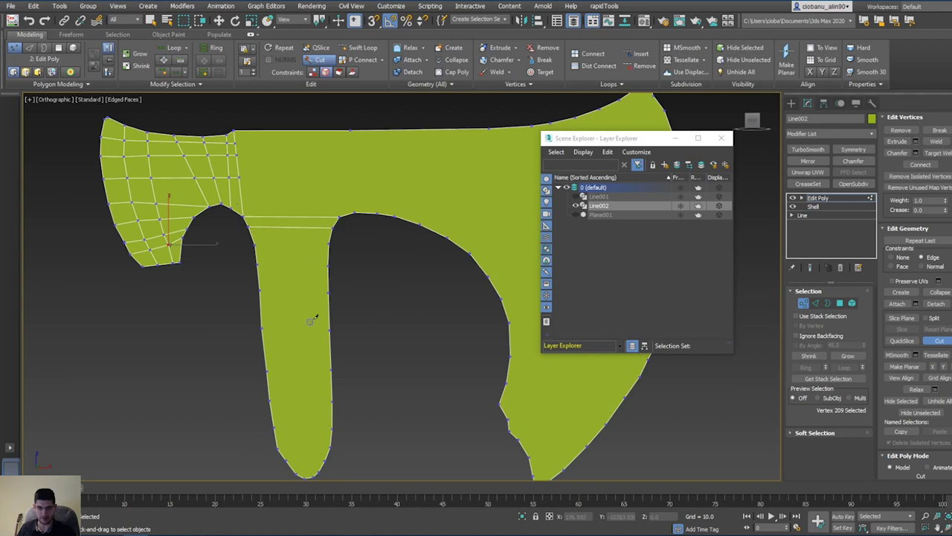
middle_drag(348, 254, 279, 287)
scroll(282, 238, up, 2)
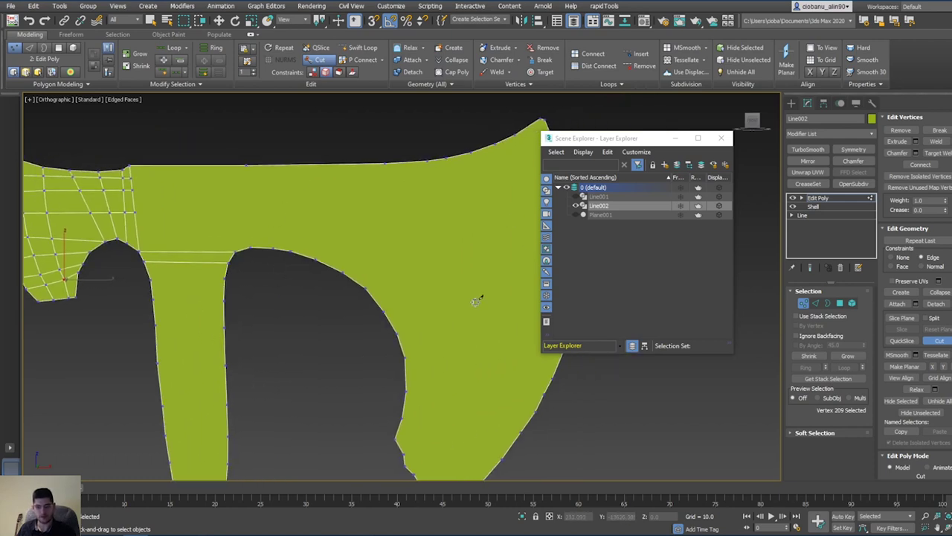
scroll(446, 275, up, 3)
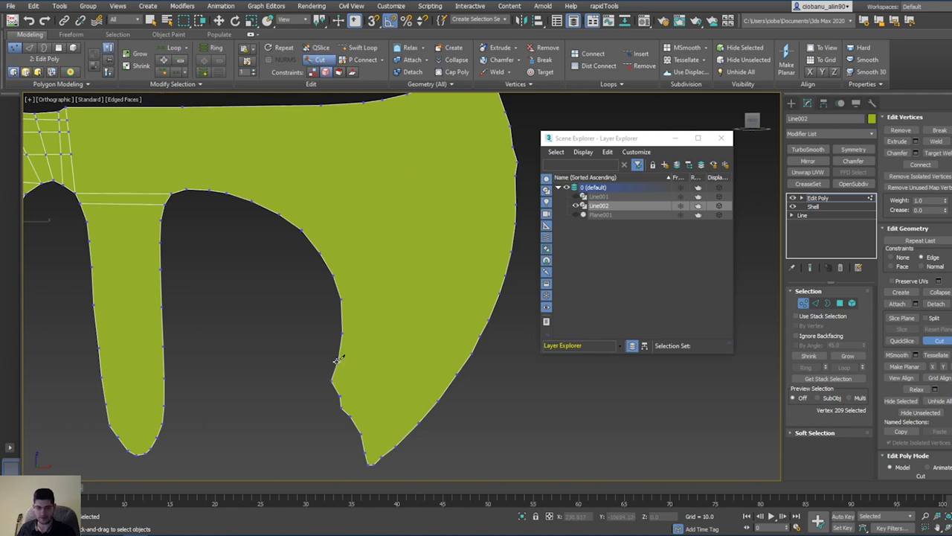
click(336, 360)
click(439, 399)
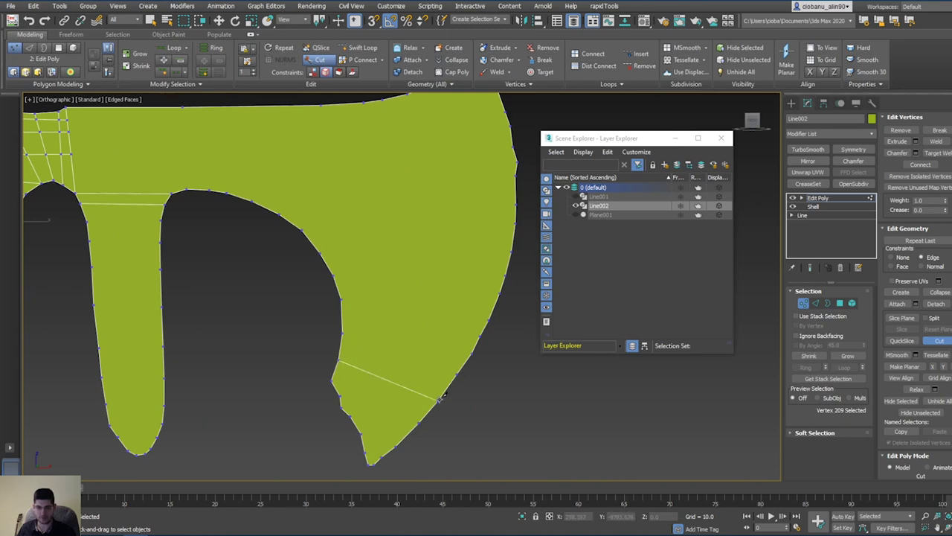
click(333, 383)
click(419, 421)
click(342, 402)
click(410, 434)
Step: Cut three more slanted edges across the large blade's pointed tip, from its lower inner vertices to the outer curve
scroll(415, 449, down, 3)
scroll(382, 350, up, 5)
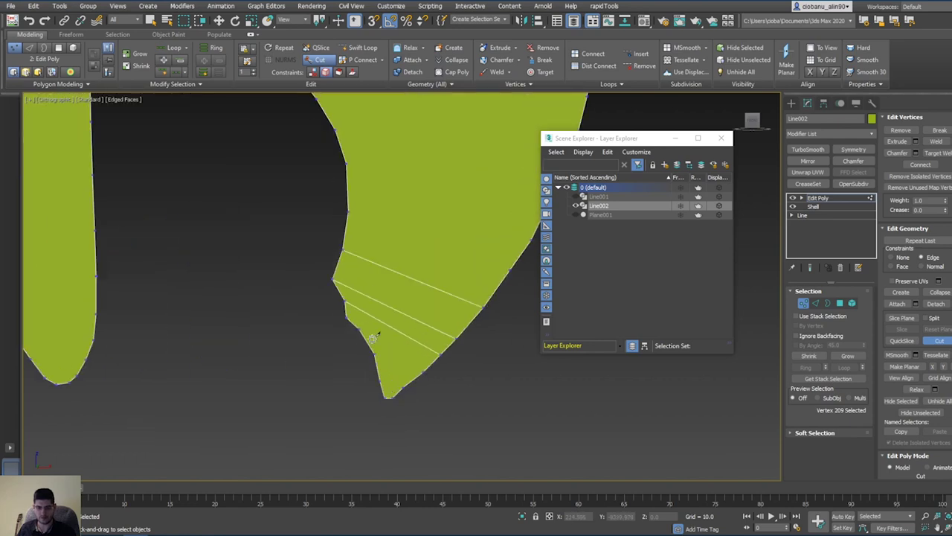
scroll(405, 364, up, 3)
middle_drag(405, 364, 361, 347)
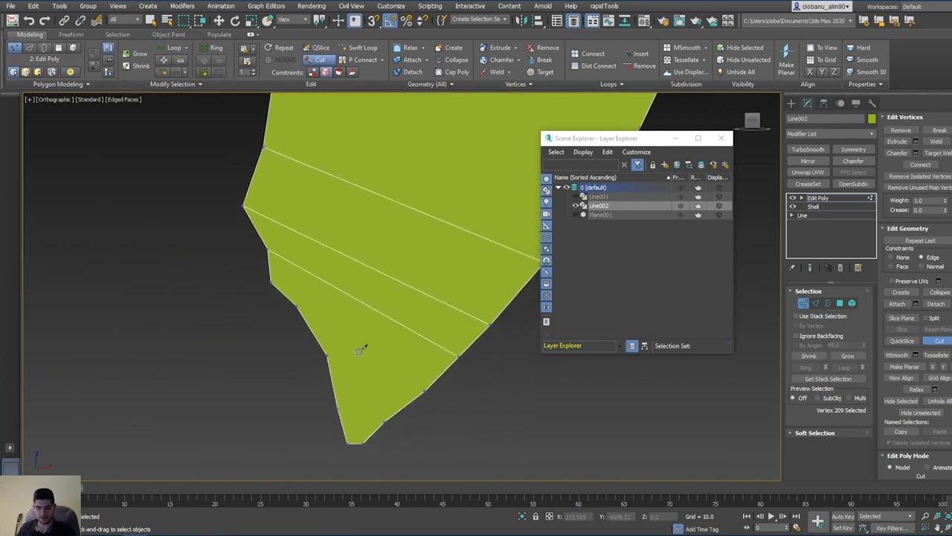
click(328, 355)
click(424, 391)
middle_drag(385, 270, 317, 307)
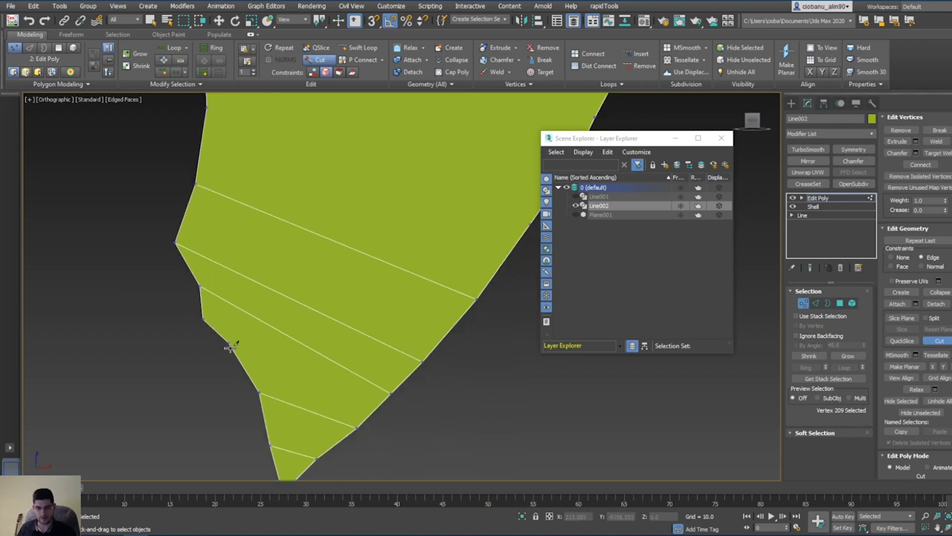
click(371, 402)
Step: Cut an edge from the remaining inner vertex beneath the large blade's notch to the outer curve, between the neighbouring cuts
scroll(374, 330, down, 2)
scroll(337, 325, up, 2)
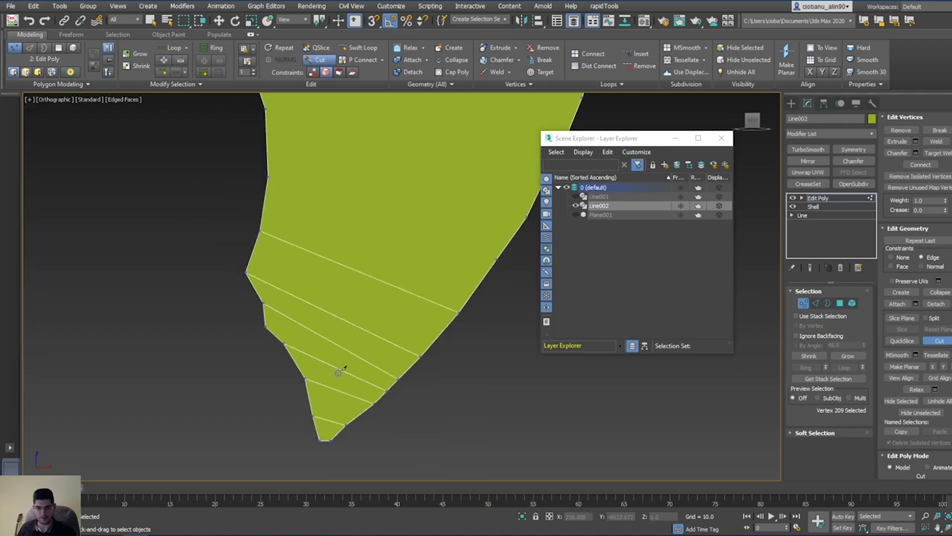
scroll(277, 332, down, 2)
scroll(285, 353, up, 2)
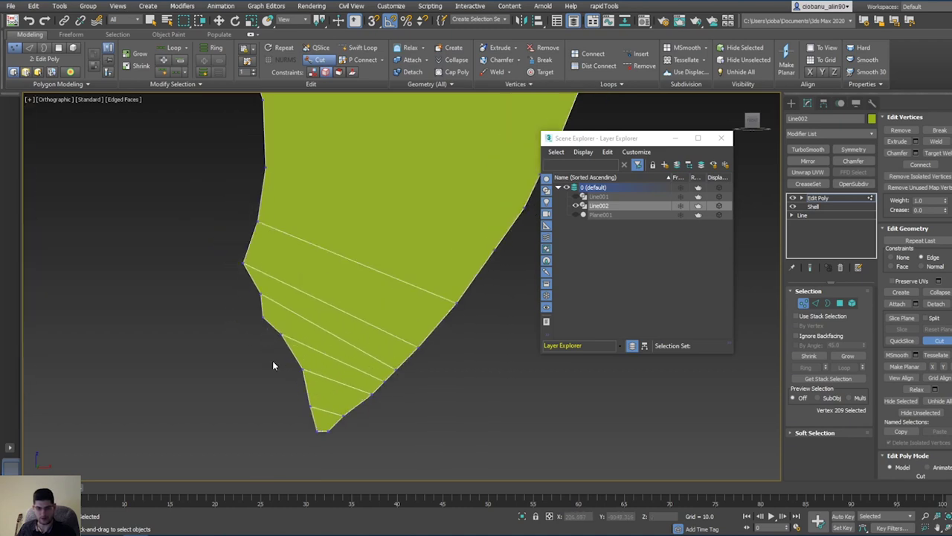
scroll(269, 356, up, 6)
scroll(371, 264, down, 4)
middle_drag(372, 265, 210, 279)
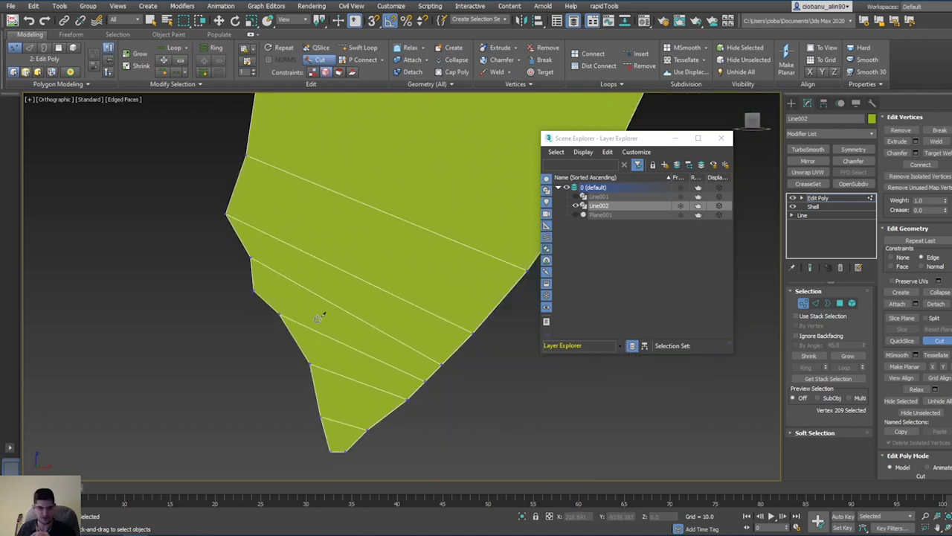
middle_drag(316, 315, 310, 358)
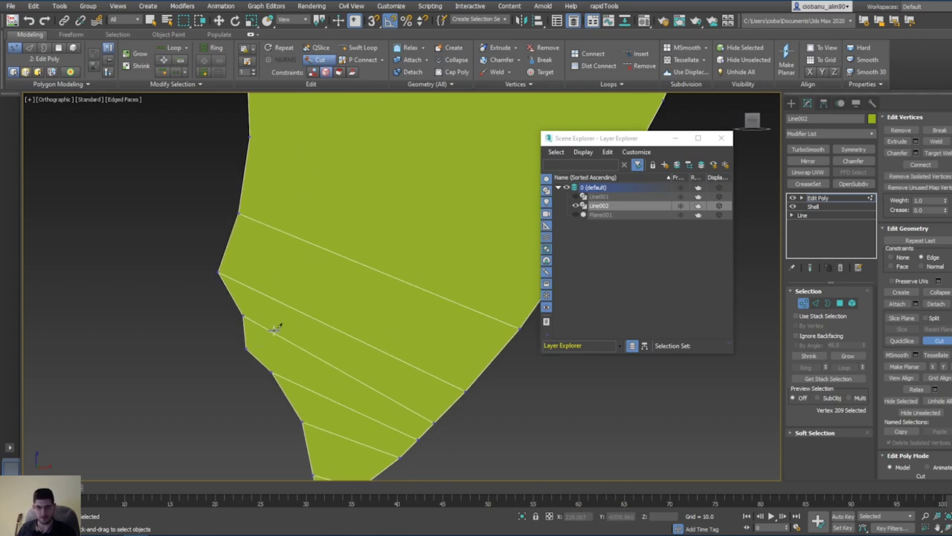
middle_drag(301, 311, 298, 352)
scroll(298, 353, down, 4)
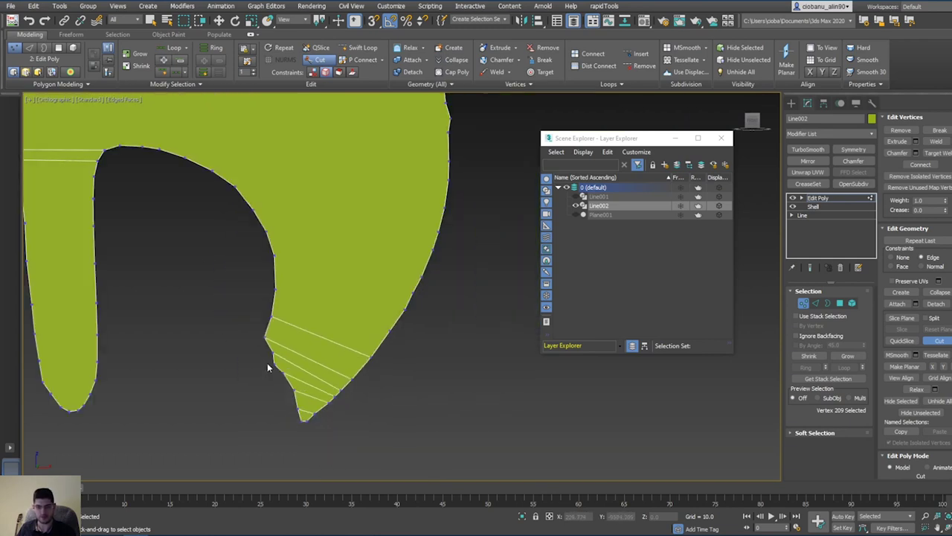
middle_drag(361, 195, 372, 179)
scroll(294, 343, up, 3)
scroll(279, 361, up, 4)
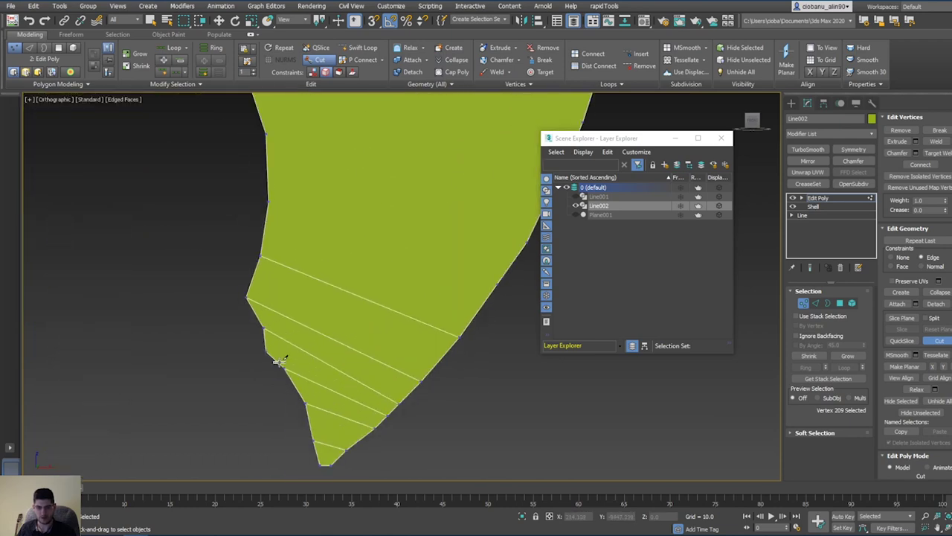
click(393, 410)
right_click(392, 407)
Step: Cut two edges between the straight top edge and the first two vertices of the large arch on its handle side
scroll(313, 226, up, 2)
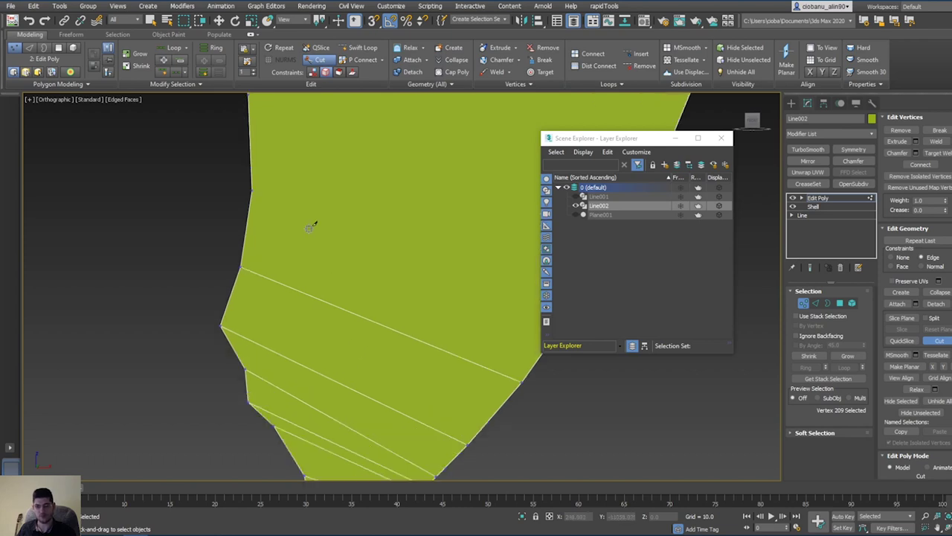
scroll(311, 225, down, 4)
middle_drag(295, 214, 395, 357)
middle_drag(297, 245, 296, 287)
scroll(296, 287, up, 2)
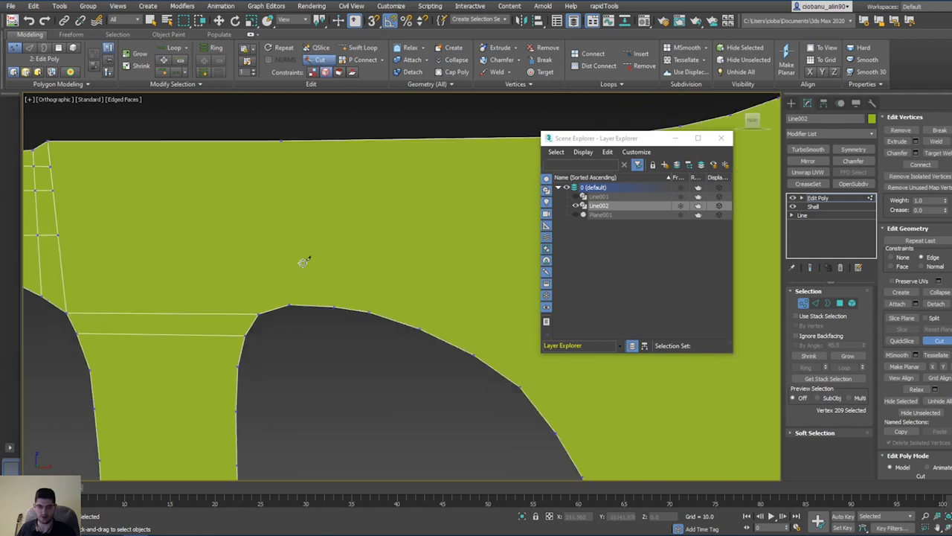
click(280, 142)
click(260, 313)
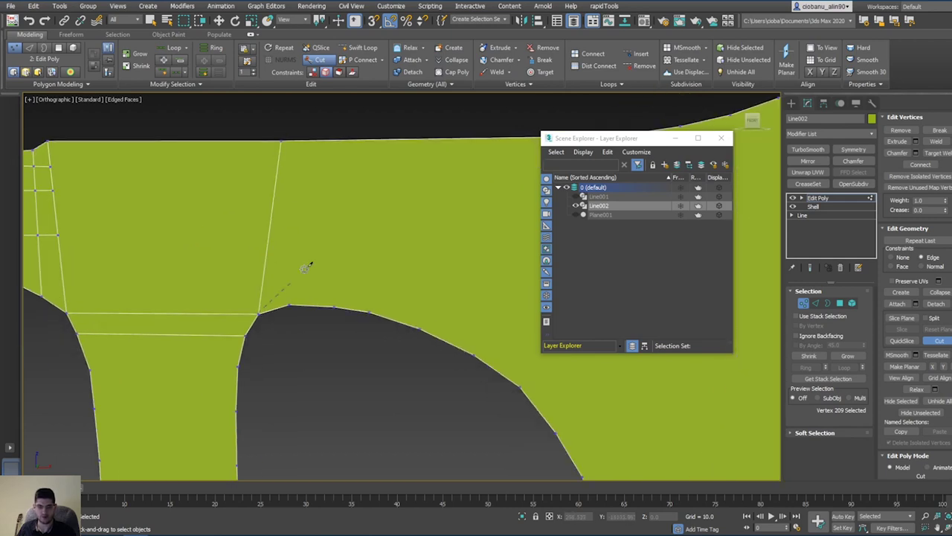
click(290, 304)
click(305, 140)
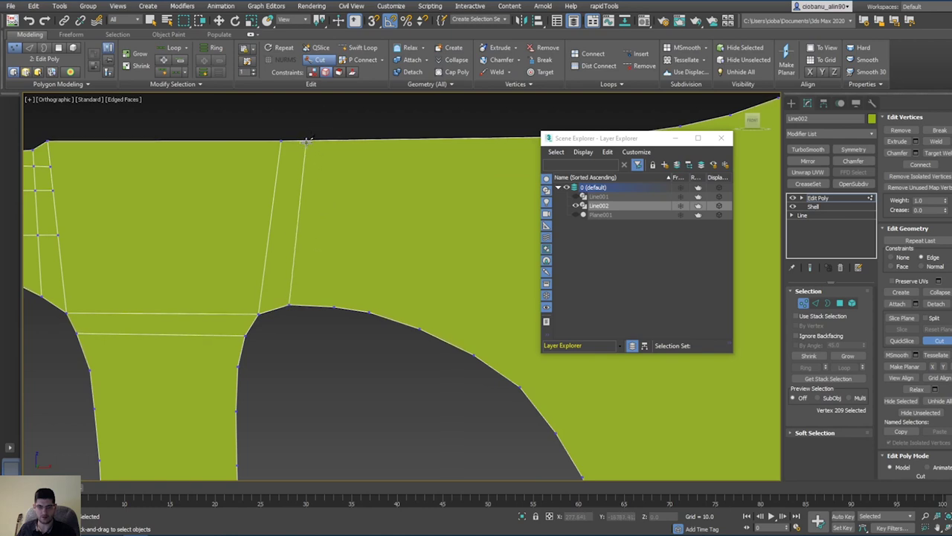
Step: Cut three edges from the next three vertices along the large arch up to the straight top edge
click(333, 306)
click(341, 140)
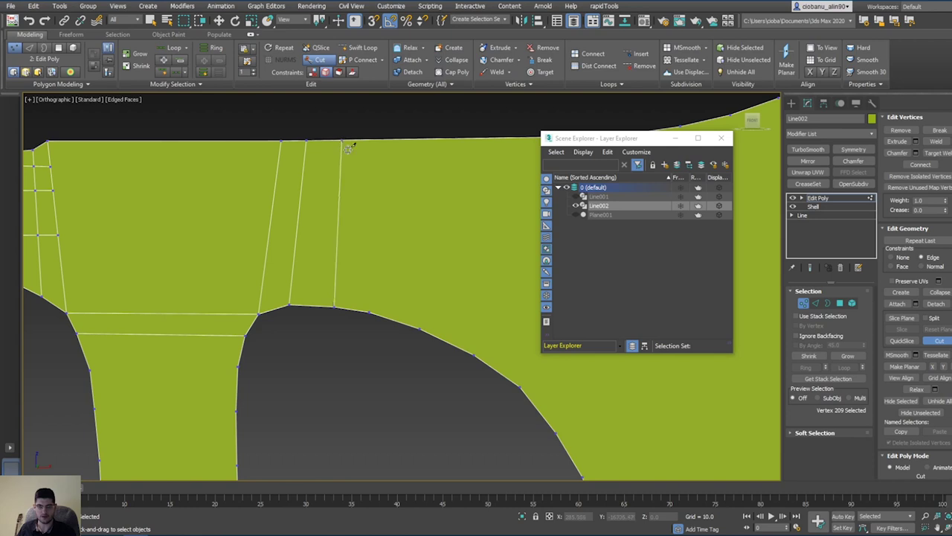
click(367, 311)
click(372, 140)
middle_drag(439, 271, 354, 289)
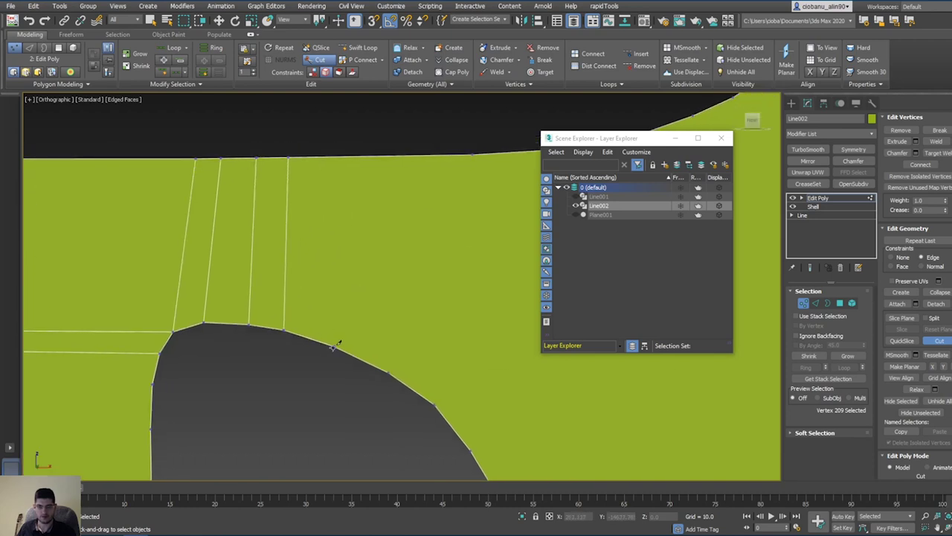
click(334, 345)
click(354, 157)
right_click(432, 288)
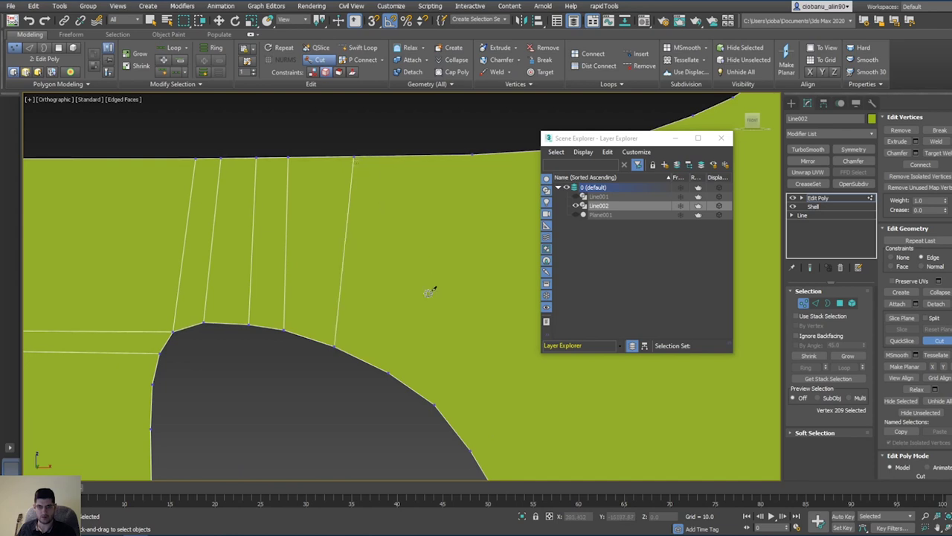
Step: Cut an edge from the next large-arch vertex to the existing top outline vertex where the edge starts curving toward the blade
middle_drag(432, 287, 346, 280)
click(304, 365)
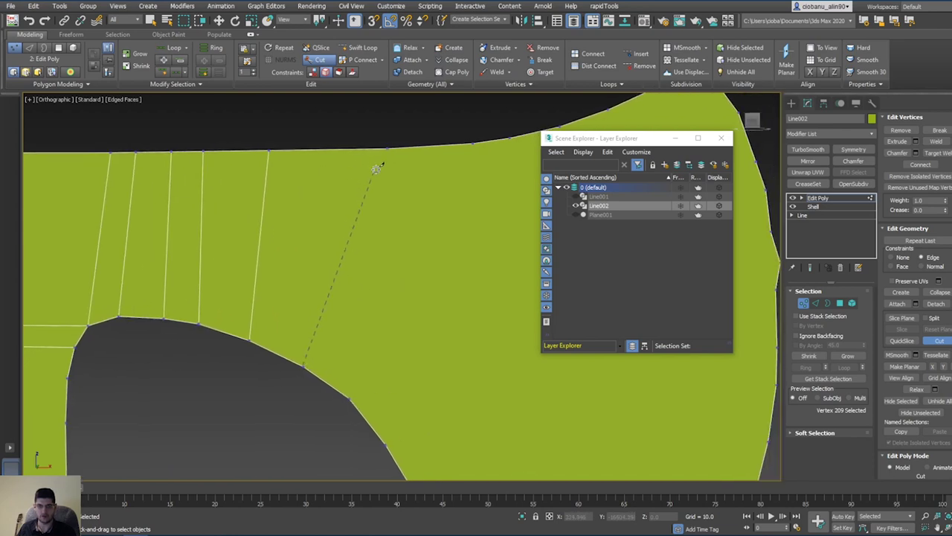
click(386, 148)
right_click(438, 143)
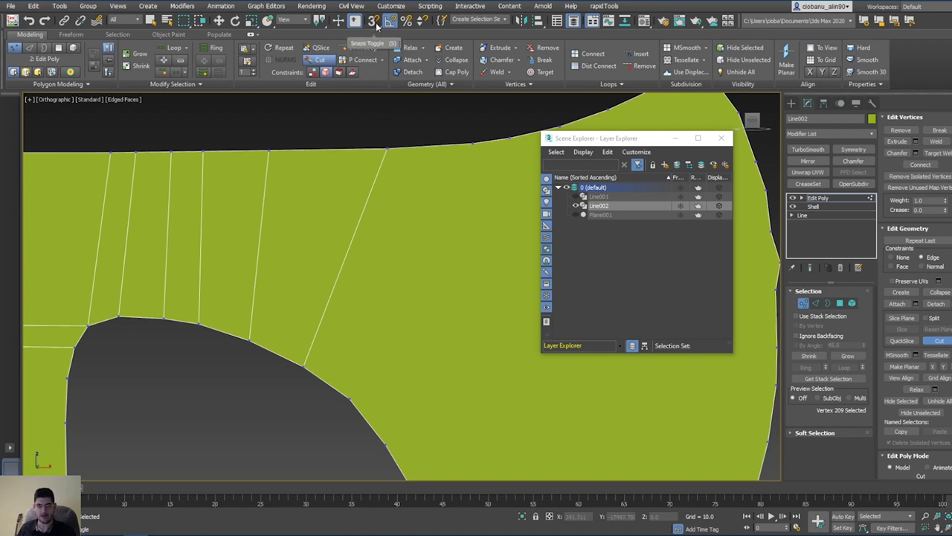
Step: Turn on snapping with Vertex enabled and cut an edge from the next large-arch vertex to the next top outline vertex
right_click(378, 24)
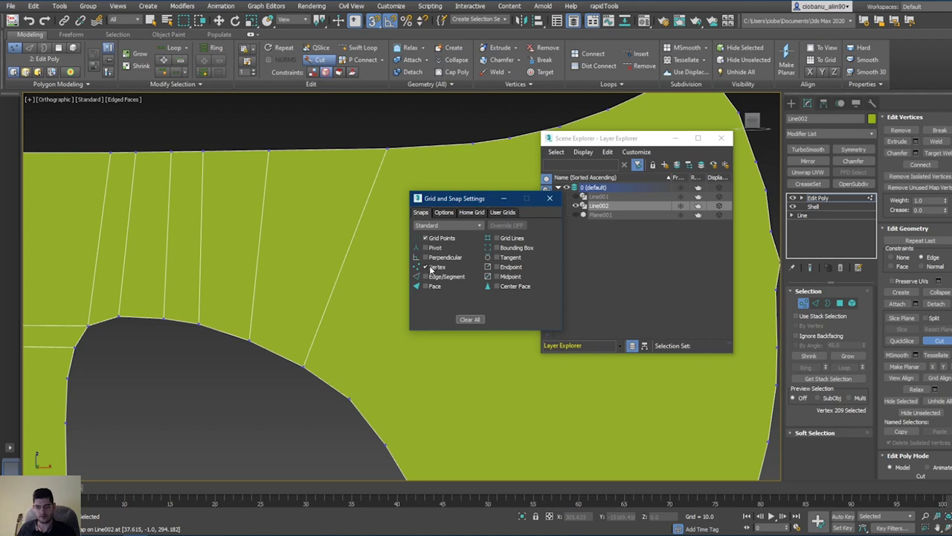
click(548, 201)
scroll(439, 323, up, 2)
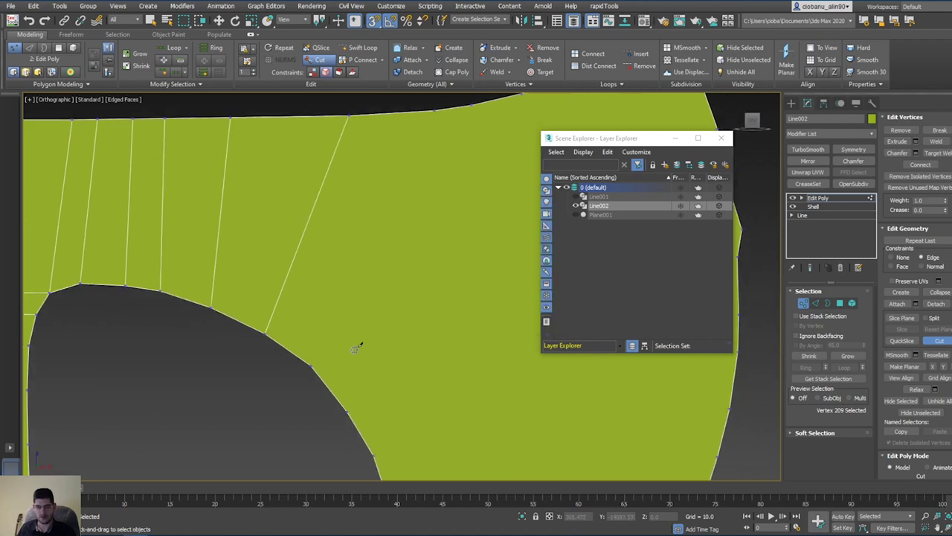
click(311, 365)
click(436, 110)
right_click(436, 112)
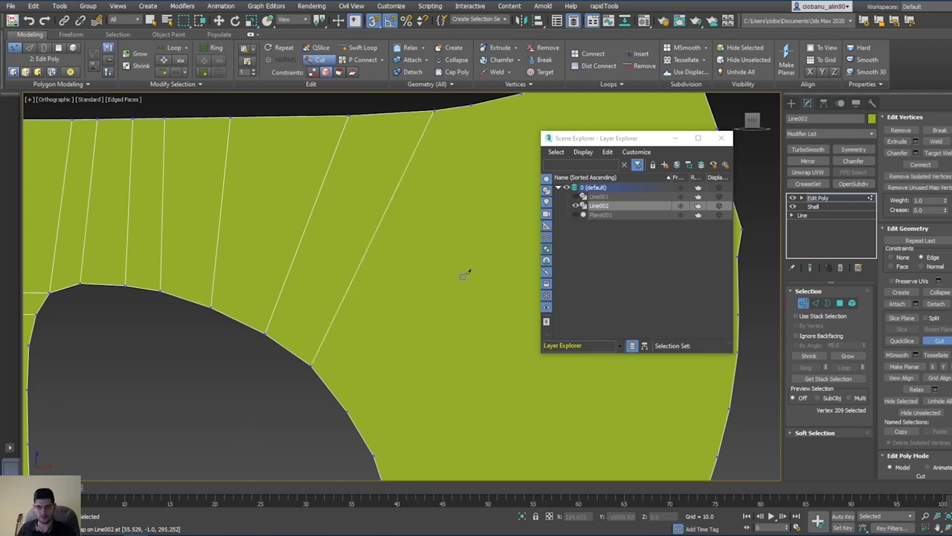
middle_drag(464, 275, 410, 274)
click(299, 408)
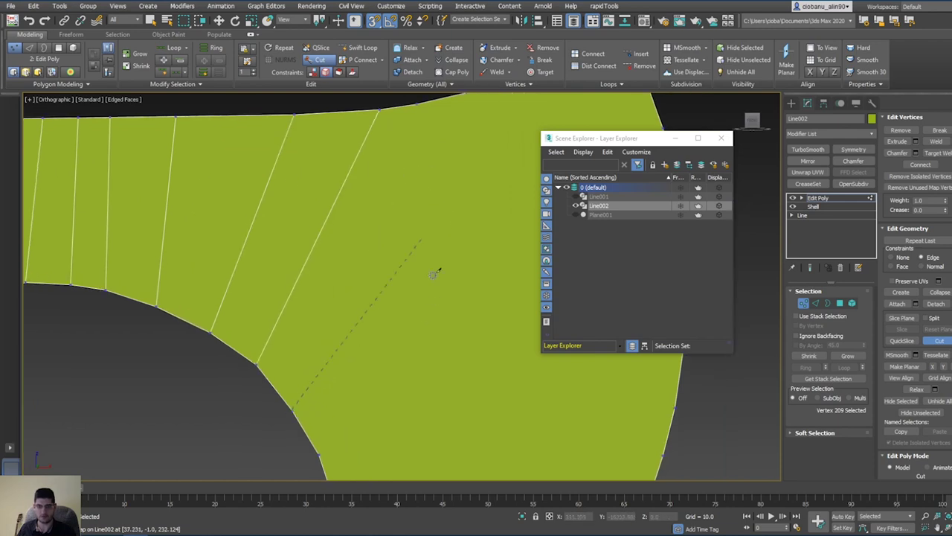
scroll(424, 373, down, 3)
middle_drag(363, 308, 323, 257)
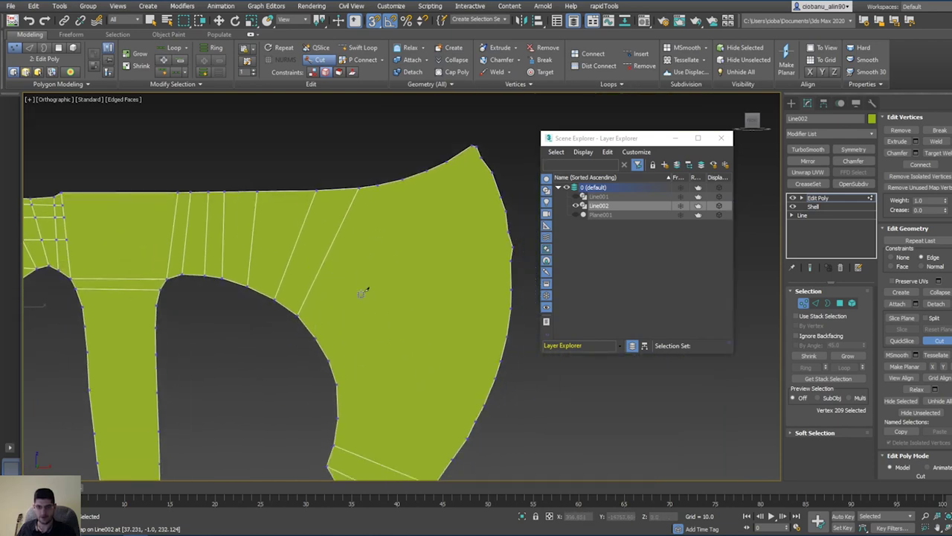
middle_drag(386, 351, 355, 335)
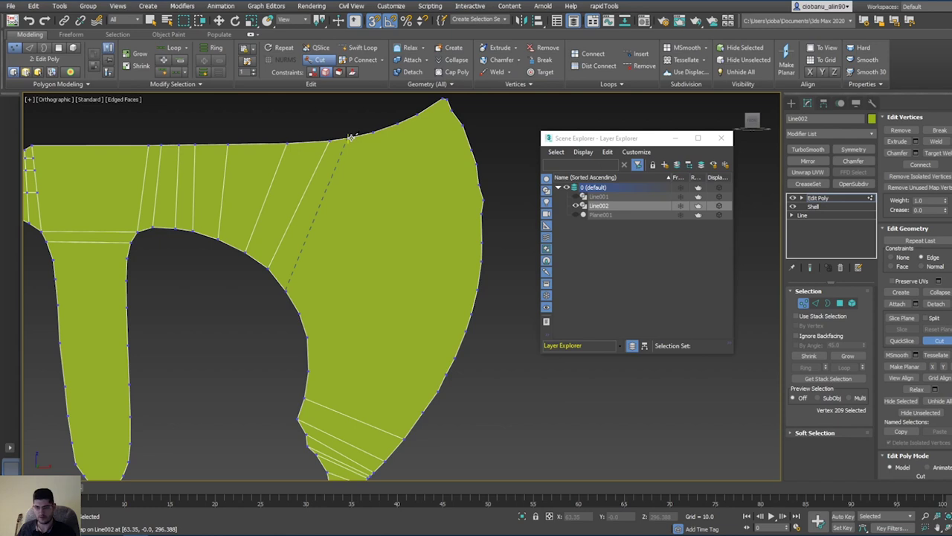
right_click(489, 271)
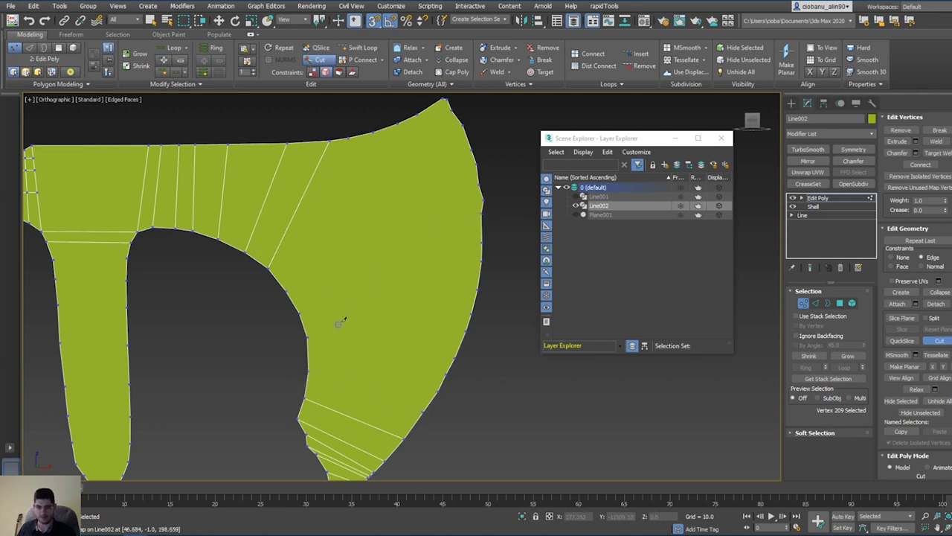
Step: Cut four edges between consecutive vertices on the large arch's blade side and the facing vertices on the lower cutting edge
click(422, 411)
click(308, 370)
click(309, 338)
click(439, 389)
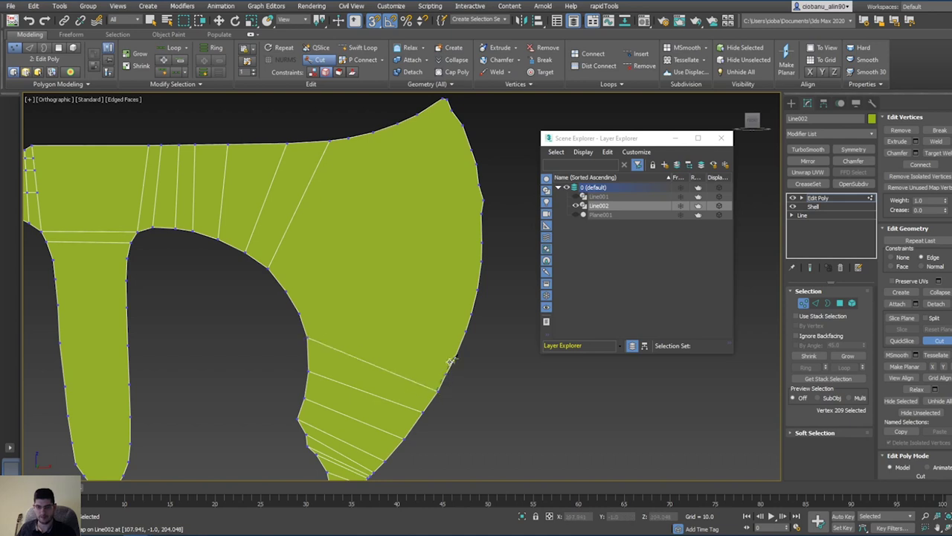
click(301, 313)
click(445, 372)
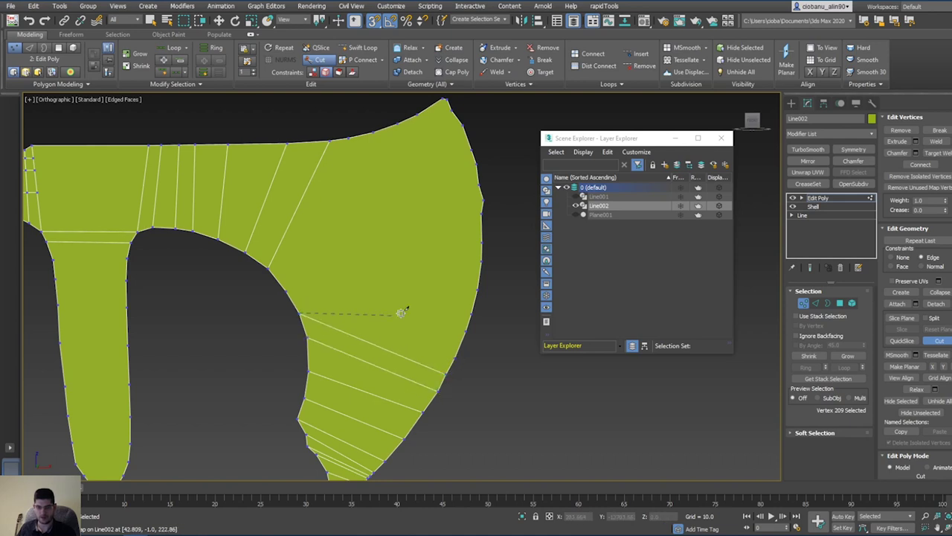
click(452, 351)
click(292, 289)
Step: Cut an edge from the arch vertex where the uppermost of these cuts ends to the next free top outline vertex
middle_drag(473, 236, 395, 289)
click(274, 289)
click(325, 152)
click(320, 152)
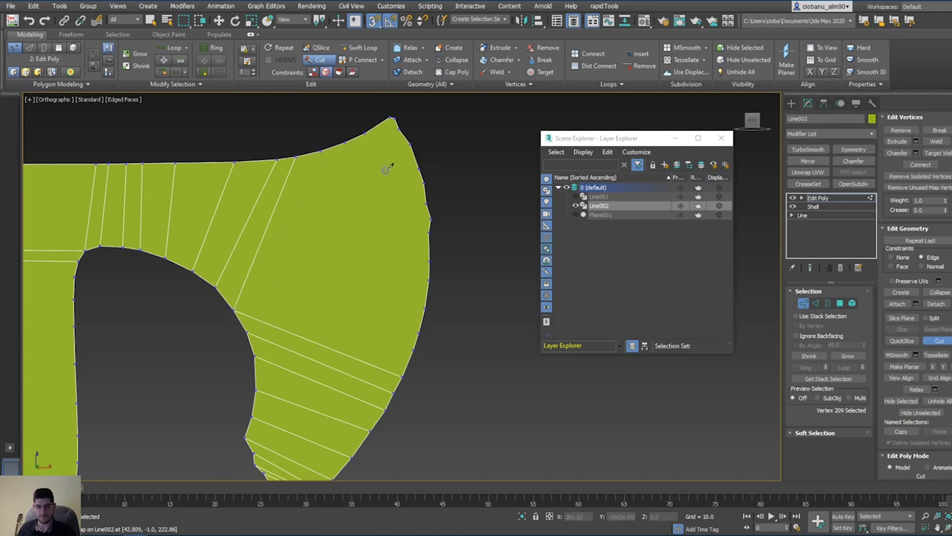
Step: Cut two edges across the large blade's upper tip, joining top outline vertices to the facing cutting-edge vertices
middle_drag(385, 170, 371, 248)
scroll(370, 248, up, 2)
click(342, 197)
click(389, 192)
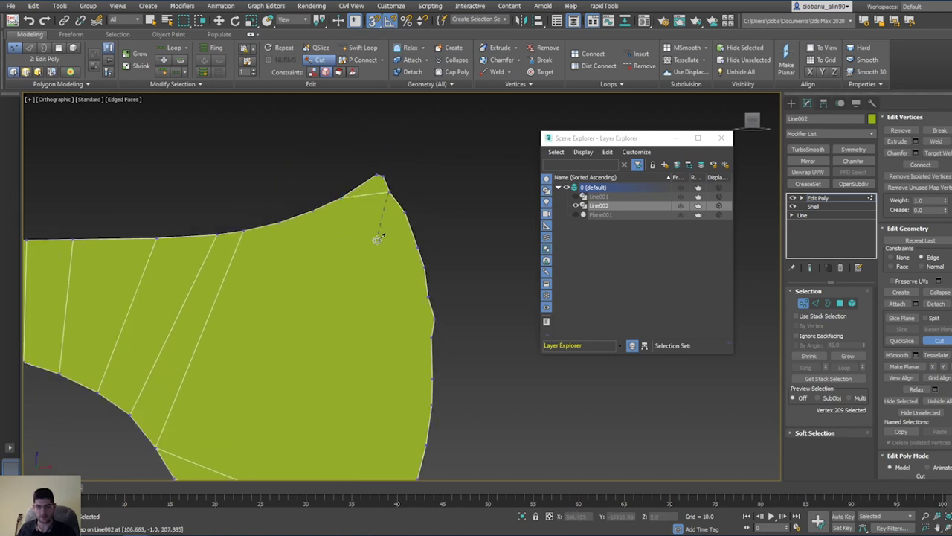
right_click(378, 240)
click(313, 212)
right_click(367, 246)
click(313, 210)
click(406, 212)
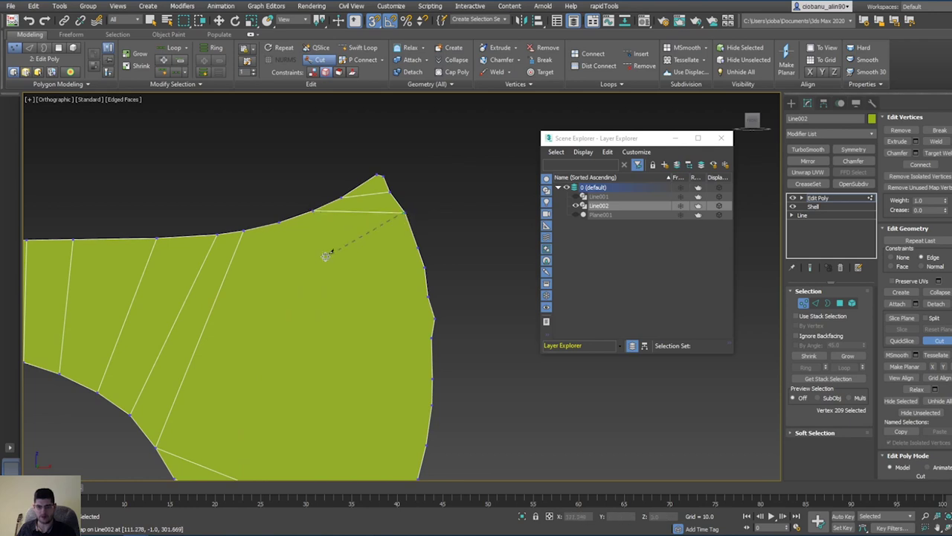
right_click(326, 256)
Step: Cut two more edges below the tip, from the next two top outline vertices to the next cutting-edge vertices
click(280, 223)
click(416, 247)
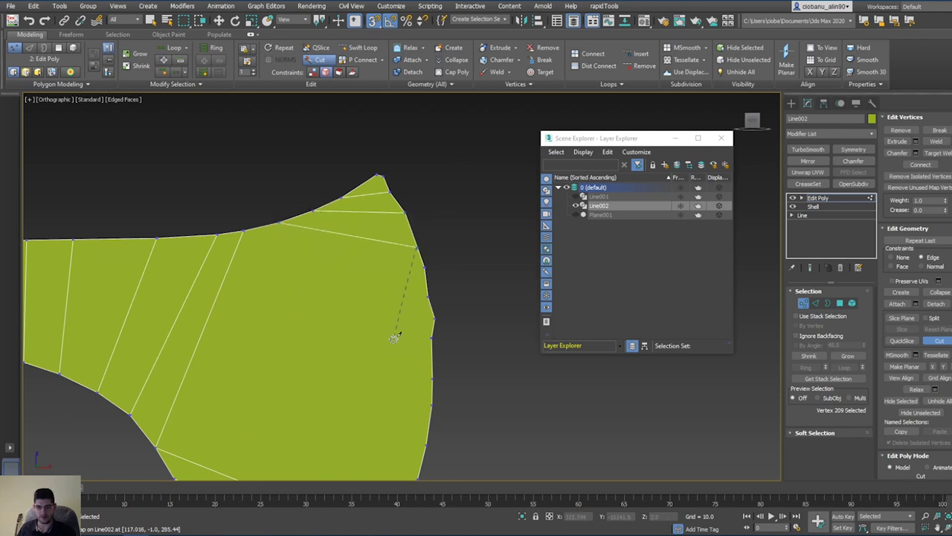
right_click(372, 332)
middle_drag(370, 332, 294, 186)
click(249, 133)
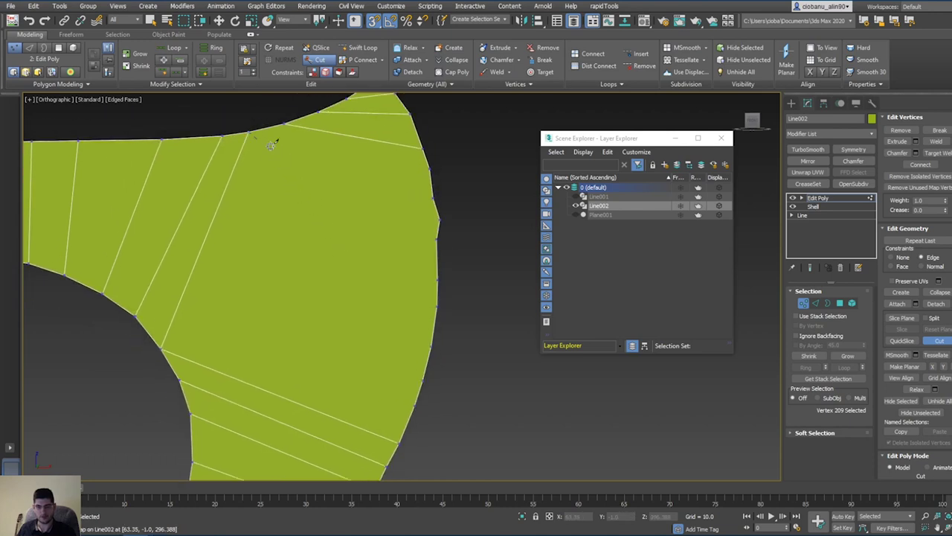
click(432, 169)
right_click(433, 172)
Step: Cut three long edges from the small blade's grid vertices beside the neck across the head to consecutive vertices on the large cutting edge
middle_drag(247, 200, 358, 243)
scroll(358, 243, down, 2)
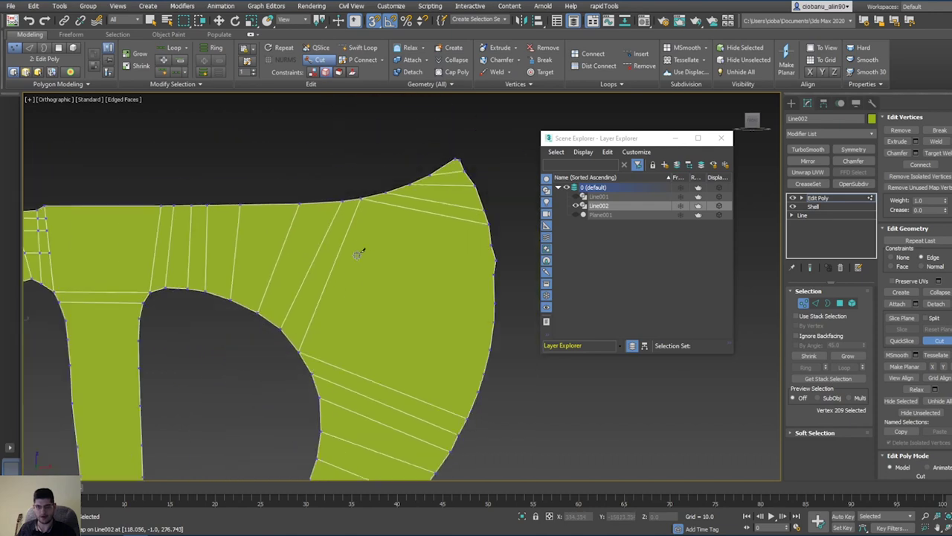
click(43, 217)
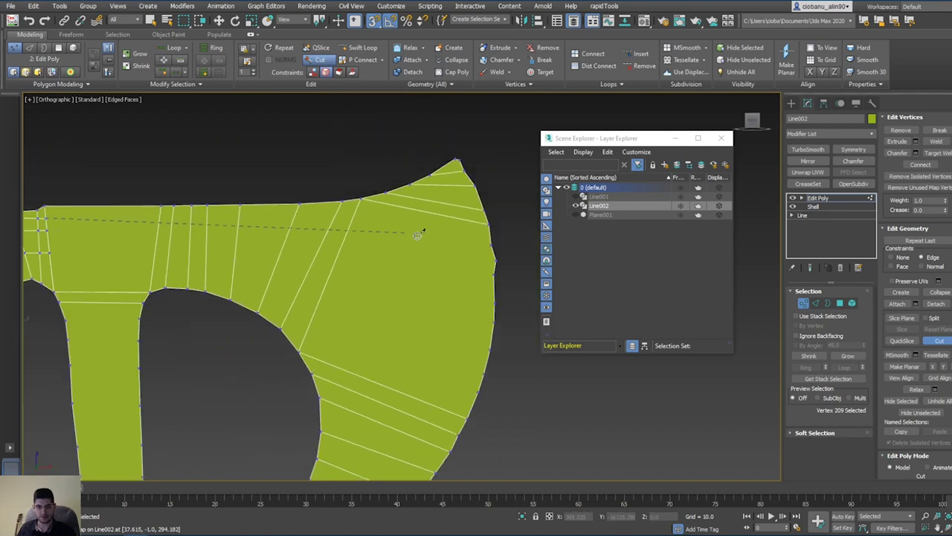
click(491, 245)
right_click(491, 245)
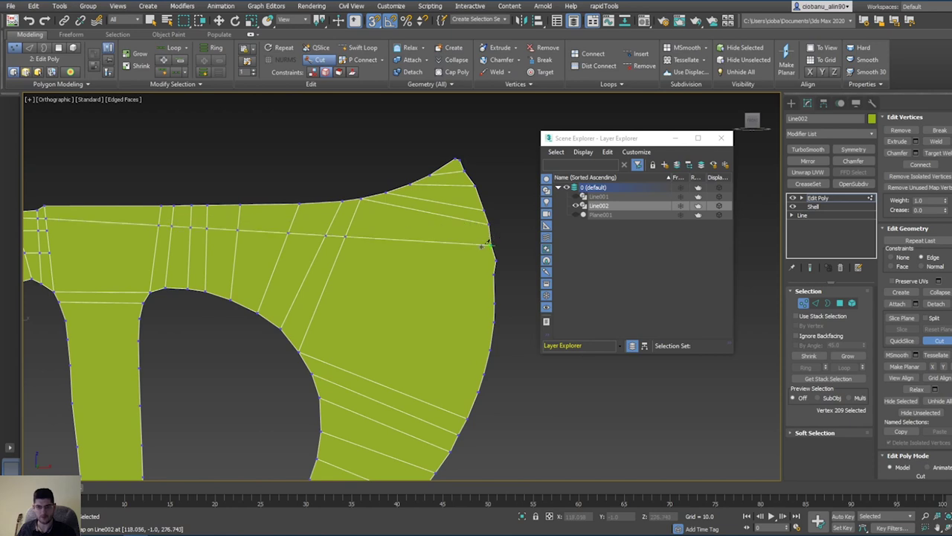
click(48, 230)
click(494, 262)
right_click(494, 261)
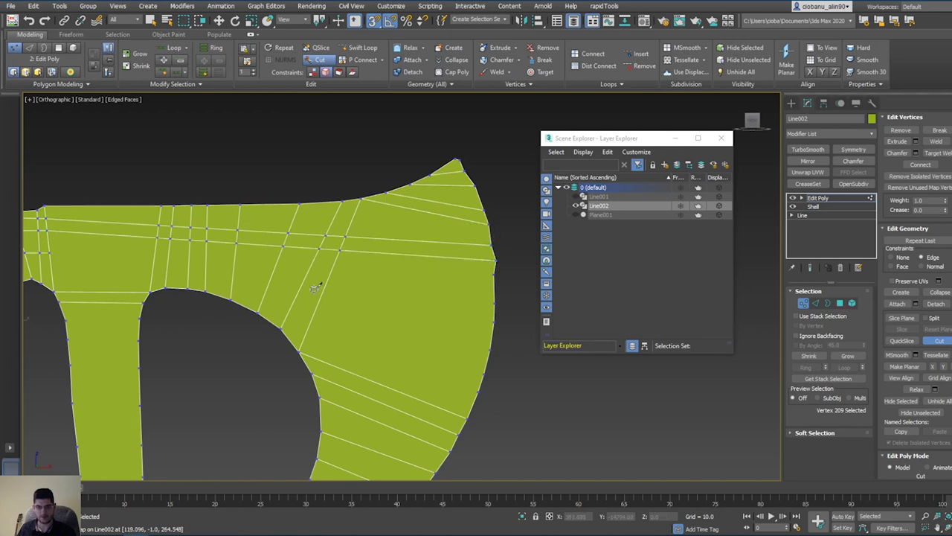
click(50, 253)
click(494, 274)
right_click(494, 274)
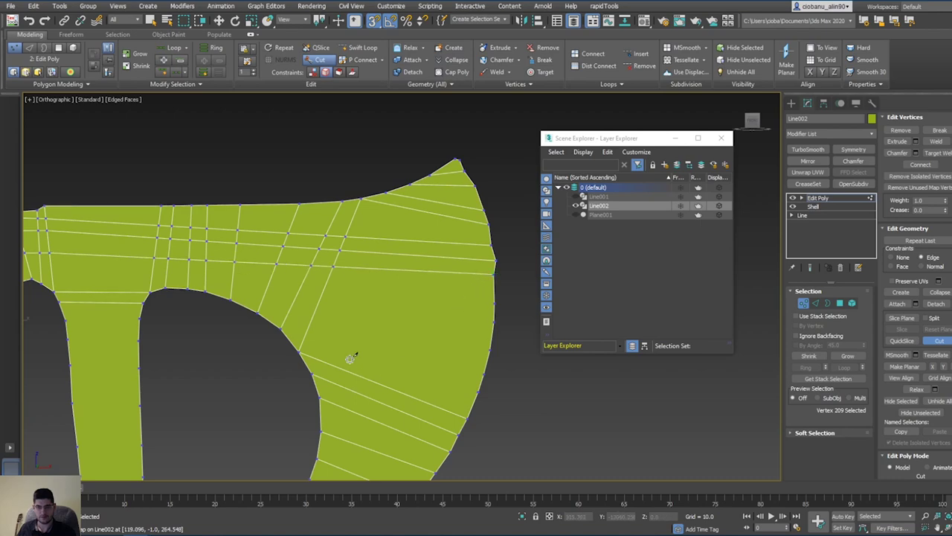
Step: Try cutting an edge from the cutting-edge vertex below the long cuts to the arch vertex where the two sets of cuts meet
middle_drag(352, 358, 356, 333)
middle_drag(346, 267, 436, 290)
middle_drag(331, 301, 372, 306)
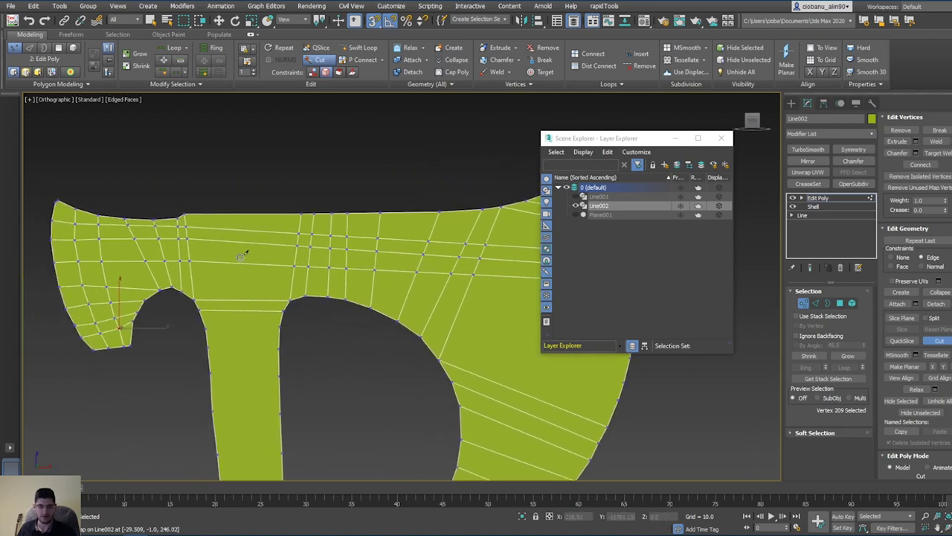
middle_drag(212, 289, 135, 276)
middle_drag(257, 300, 225, 300)
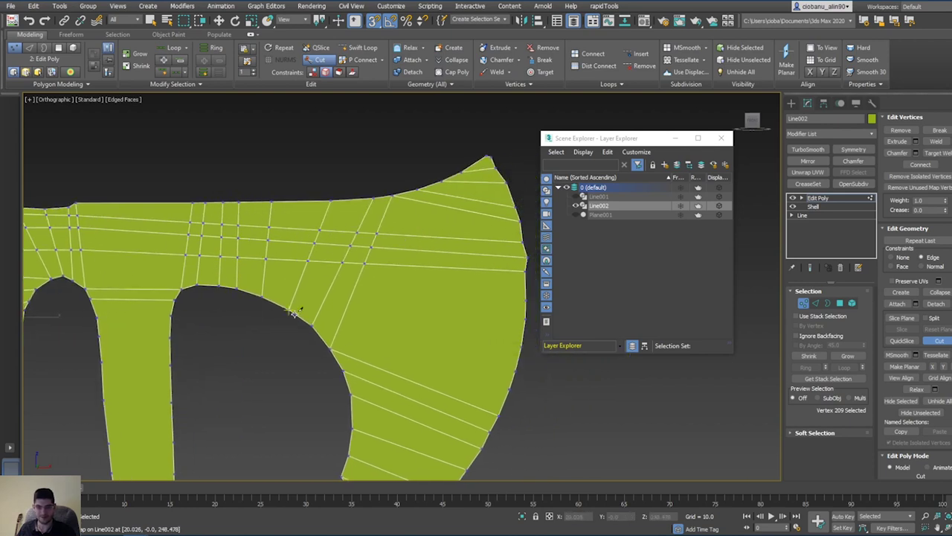
scroll(389, 305, up, 2)
middle_drag(397, 306, 271, 270)
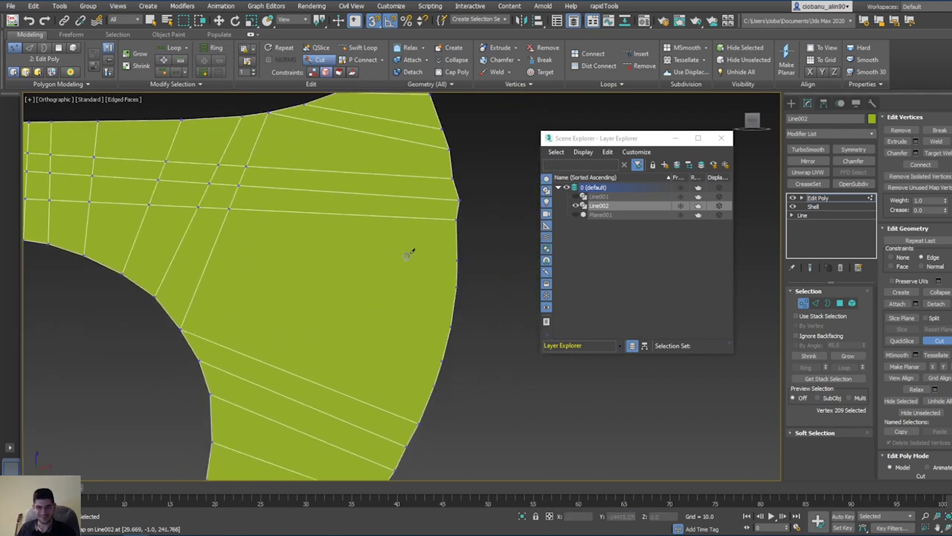
click(456, 261)
click(457, 262)
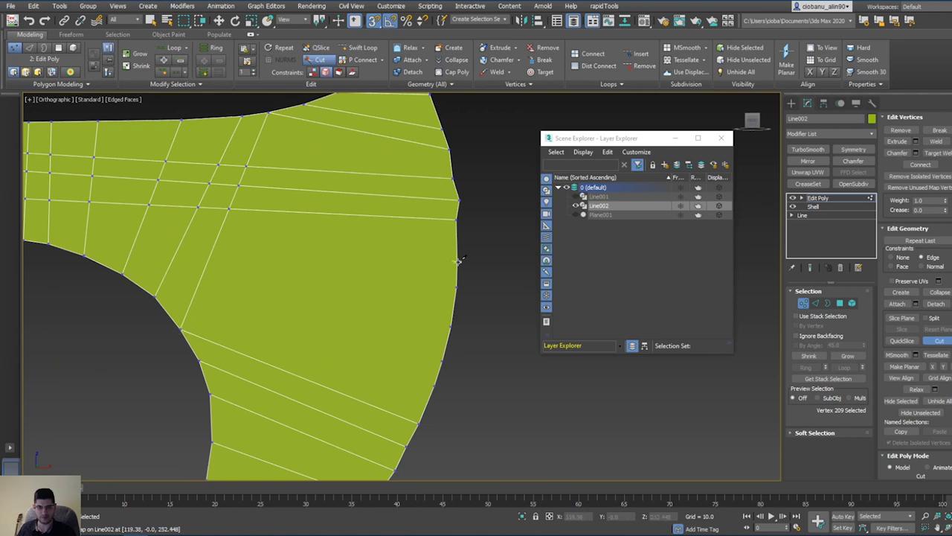
click(181, 328)
middle_drag(313, 299, 332, 296)
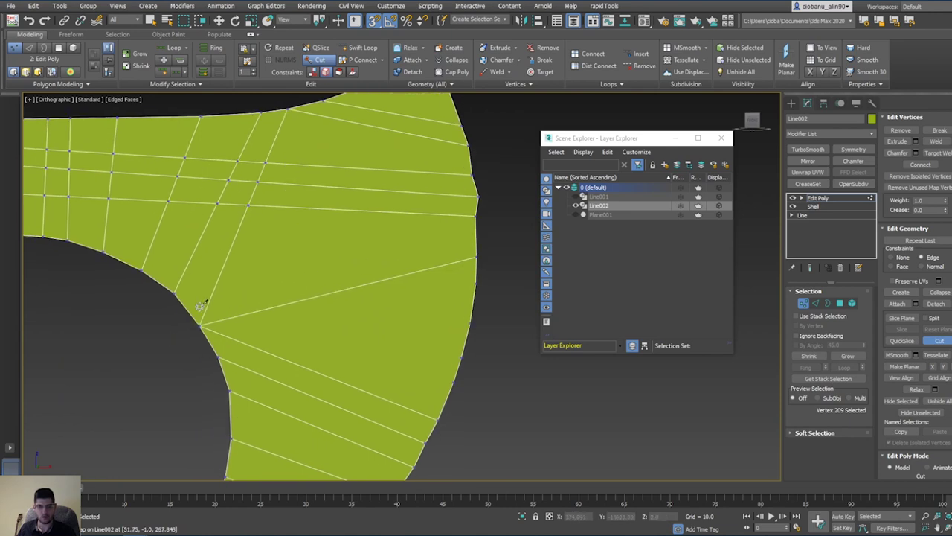
Step: Try a second cut from the next lower cutting-edge vertex to the same arch vertex
middle_drag(269, 291, 293, 327)
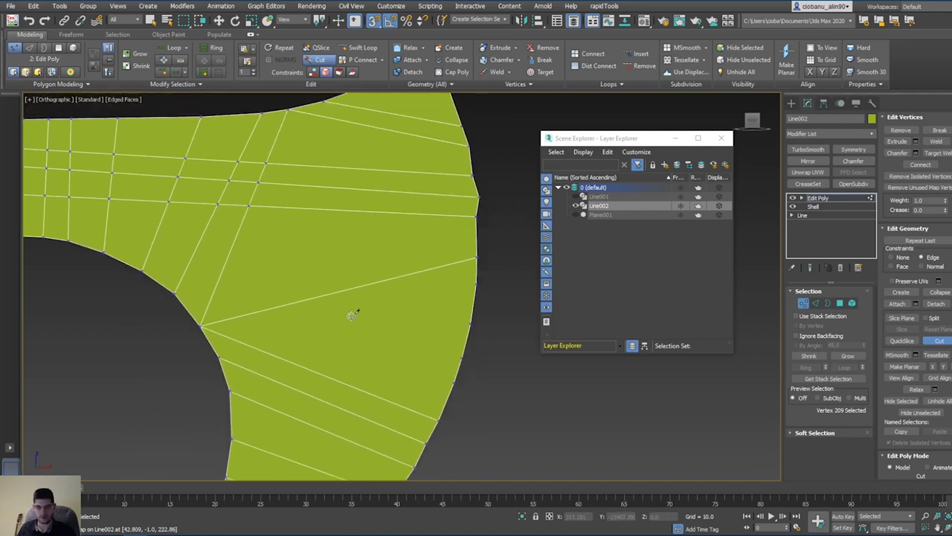
middle_drag(353, 314, 335, 294)
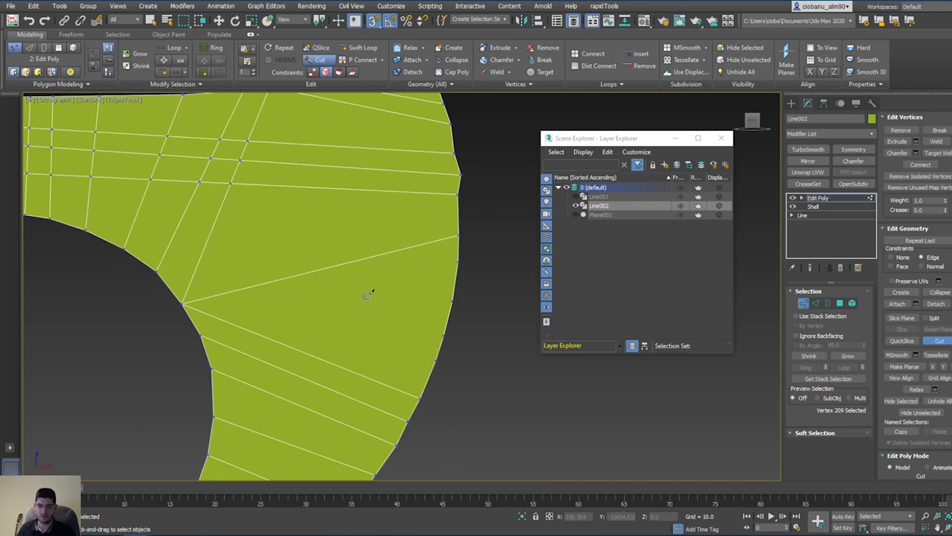
scroll(352, 340, down, 5)
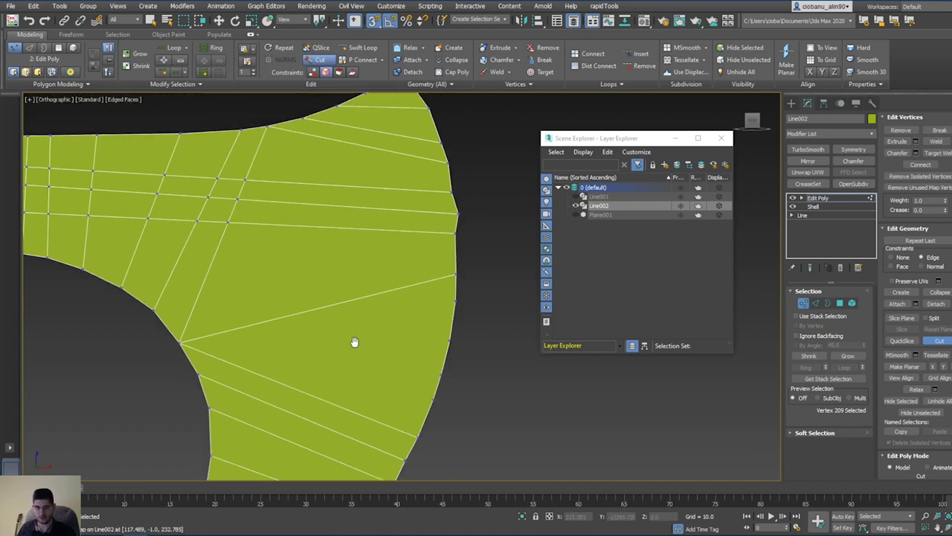
scroll(335, 305, up, 3)
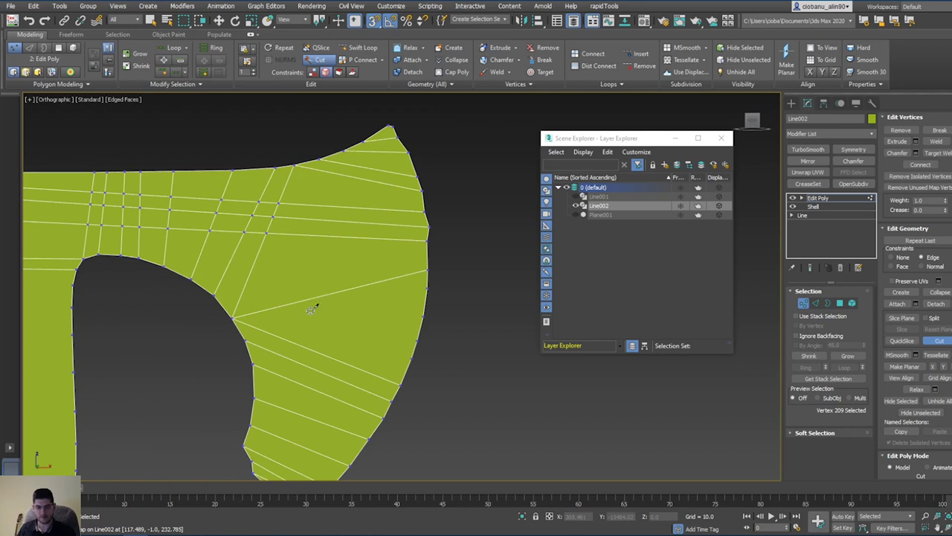
click(427, 289)
click(234, 318)
Step: Remove the diagonal edge running from the arch vertex to the large blade's cutting edge
key(w)
key(2)
key(ctrl+a)
click(348, 294)
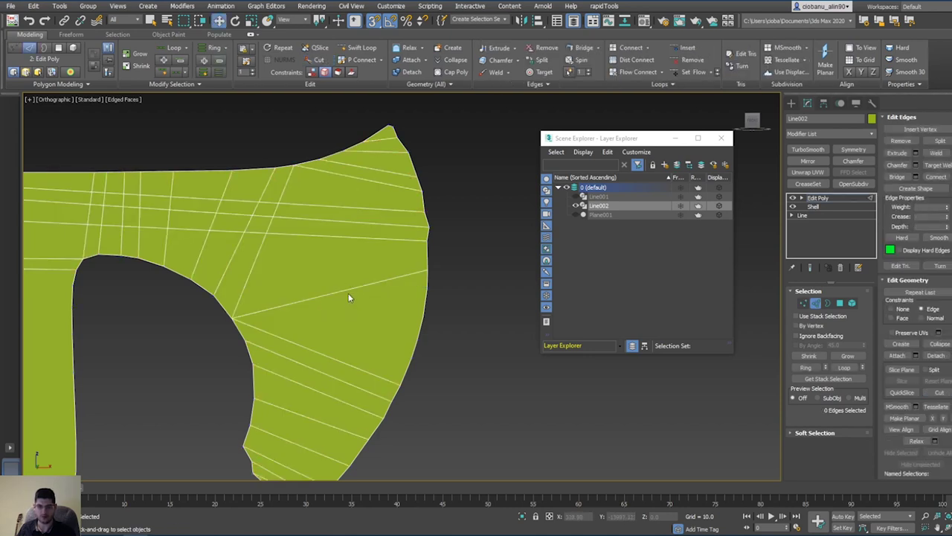
click(349, 291)
key(BackSpace)
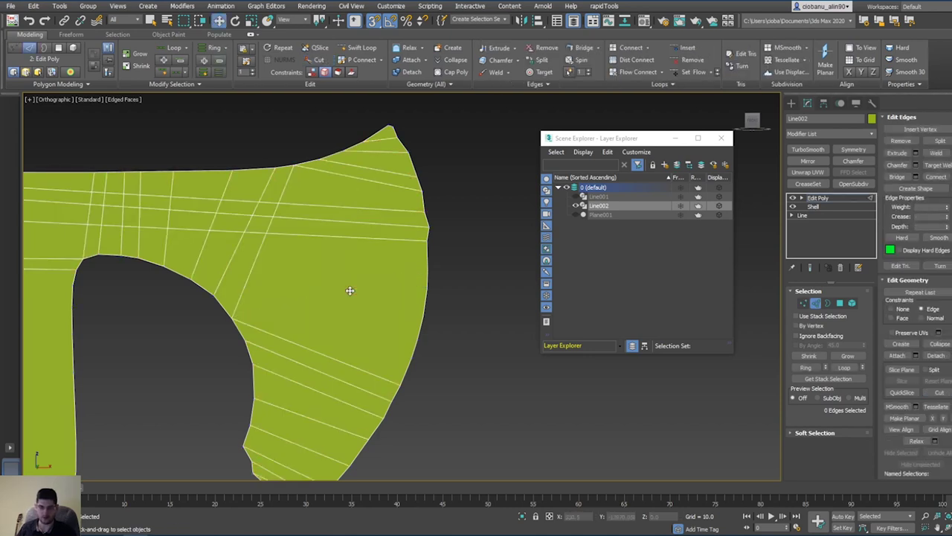
Step: Cut edges from the two cutting-edge vertices below the long cuts to the grid intersection at the lowest long edge's last crossing
key(1)
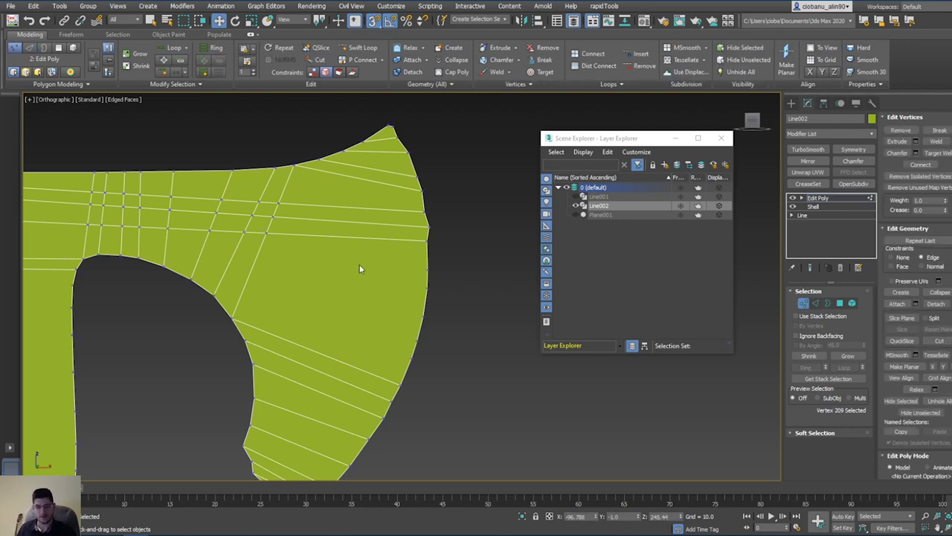
middle_drag(371, 271, 387, 278)
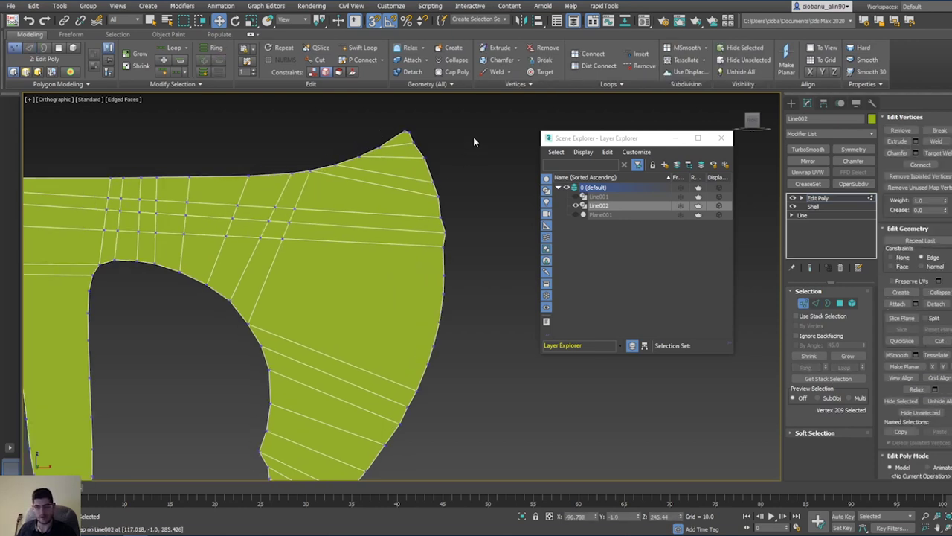
click(316, 60)
scroll(417, 245, up, 1)
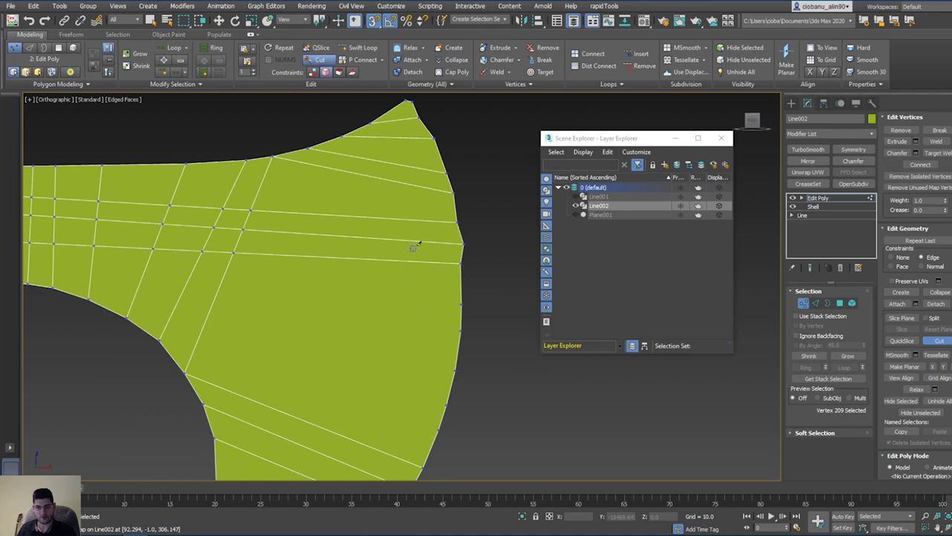
click(462, 305)
click(231, 253)
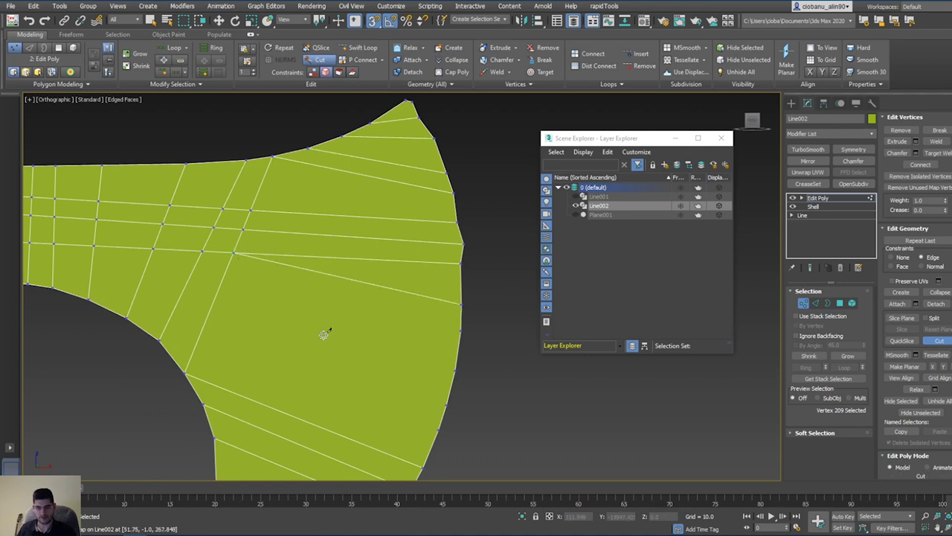
middle_drag(325, 331, 381, 278)
click(447, 234)
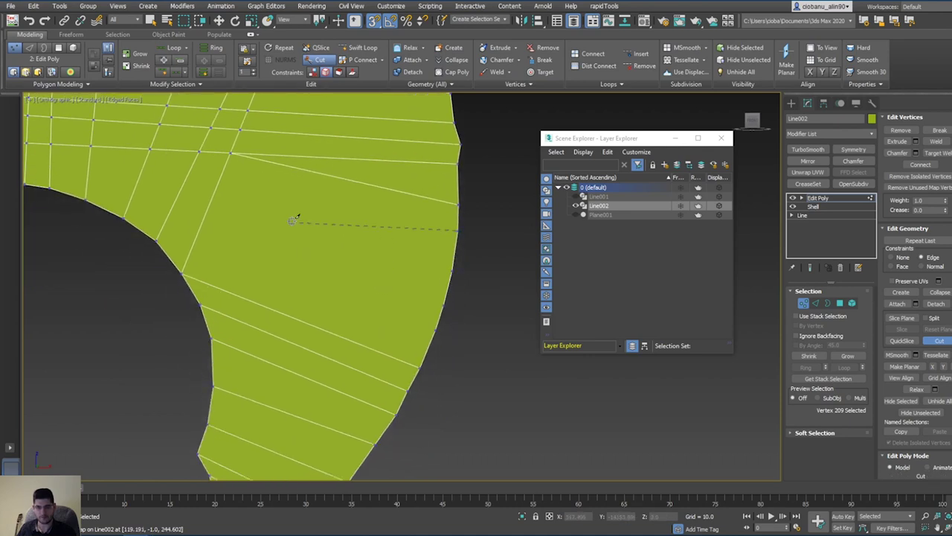
click(232, 154)
Step: Cut edges from the next three lower cutting-edge vertices to the arch vertex where the two sets of cuts meet
click(451, 271)
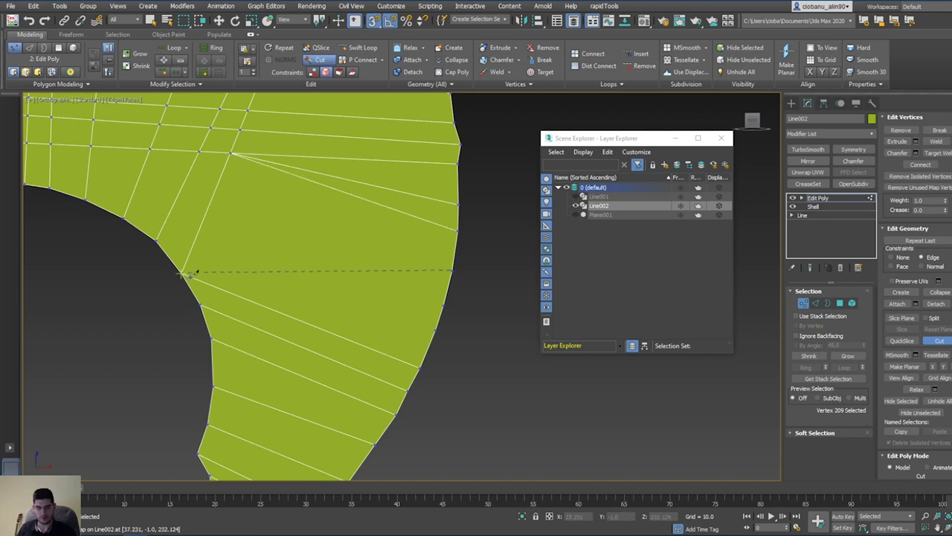
click(181, 272)
click(444, 302)
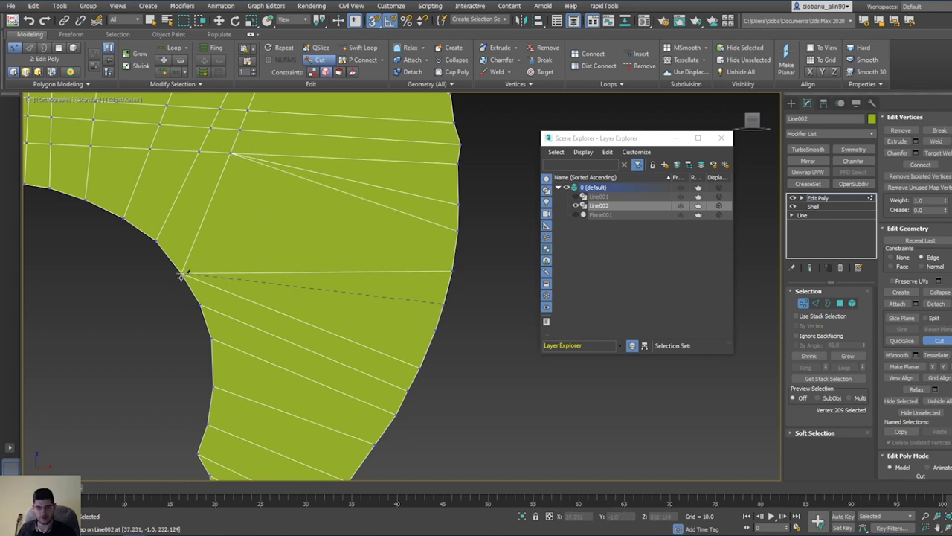
click(181, 273)
click(431, 331)
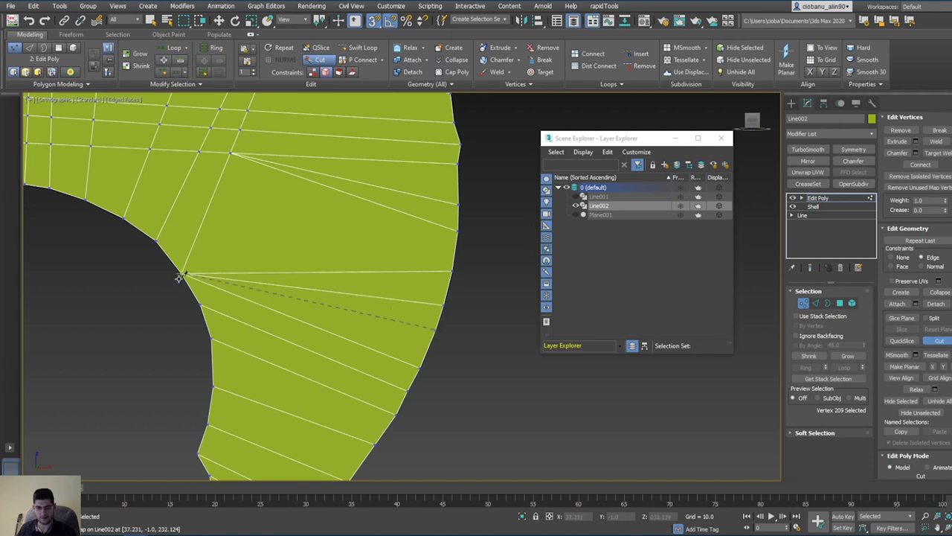
click(182, 274)
click(431, 321)
click(181, 274)
Step: Unhide the reference image plane Plane001 behind the axe head
scroll(314, 222, down, 2)
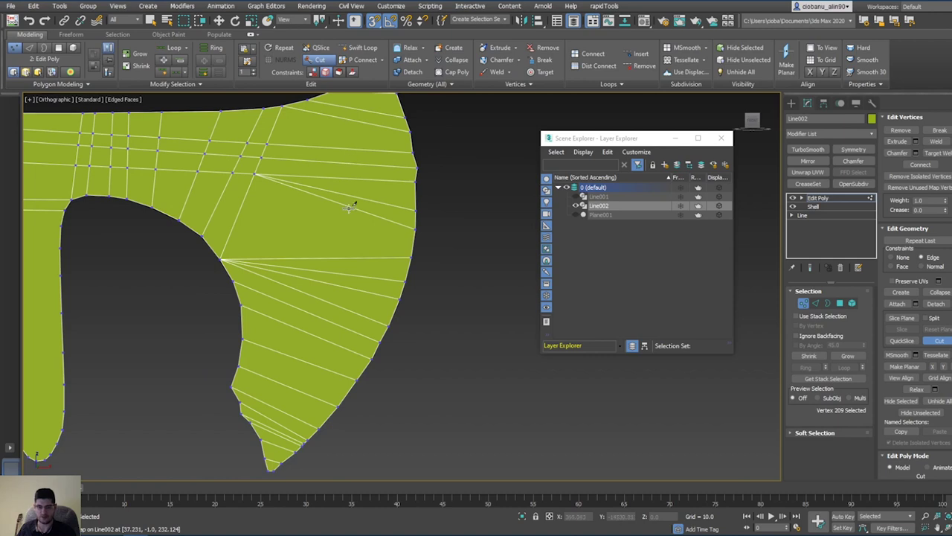
middle_drag(355, 134, 357, 171)
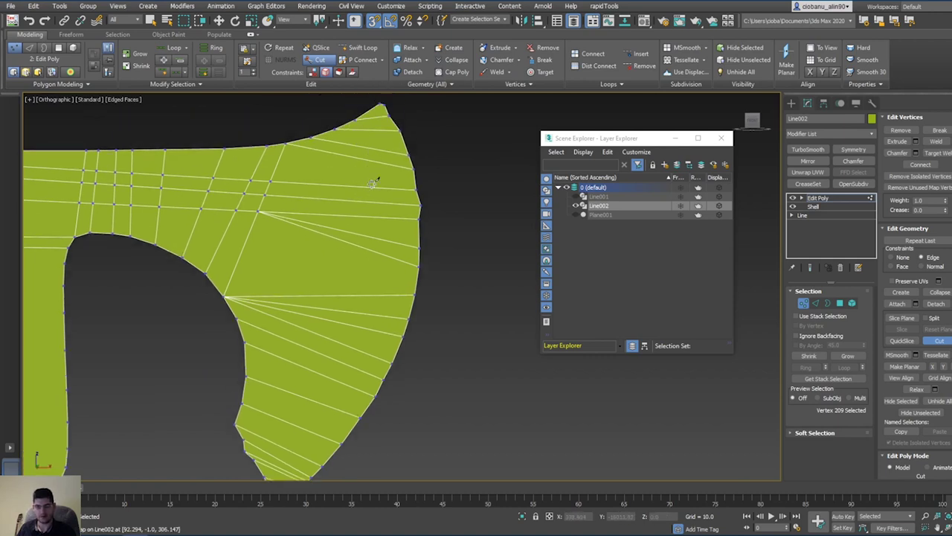
middle_drag(411, 209, 452, 259)
click(574, 215)
middle_drag(295, 230, 300, 254)
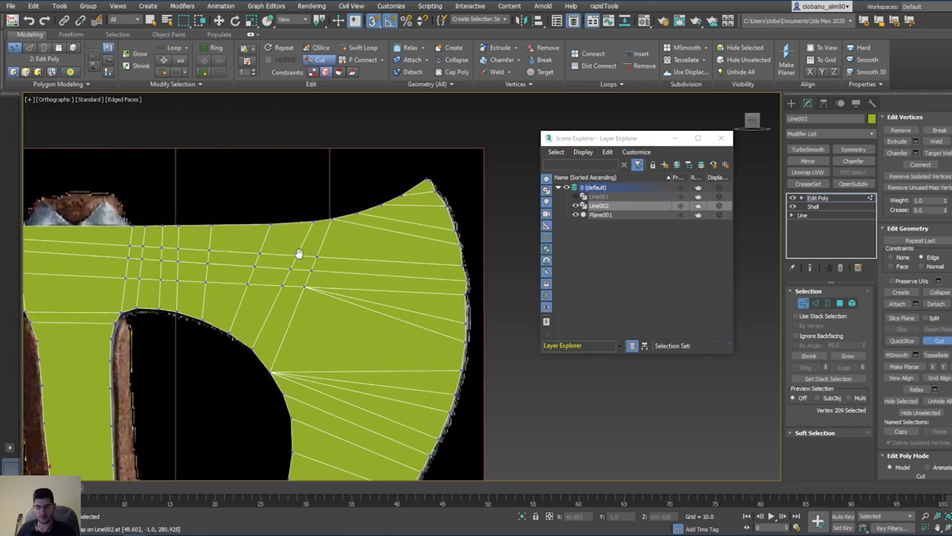
Step: Hide Line002 temporarily to examine the large blade's shape and engravings on the reference image, and unhide it again
click(575, 206)
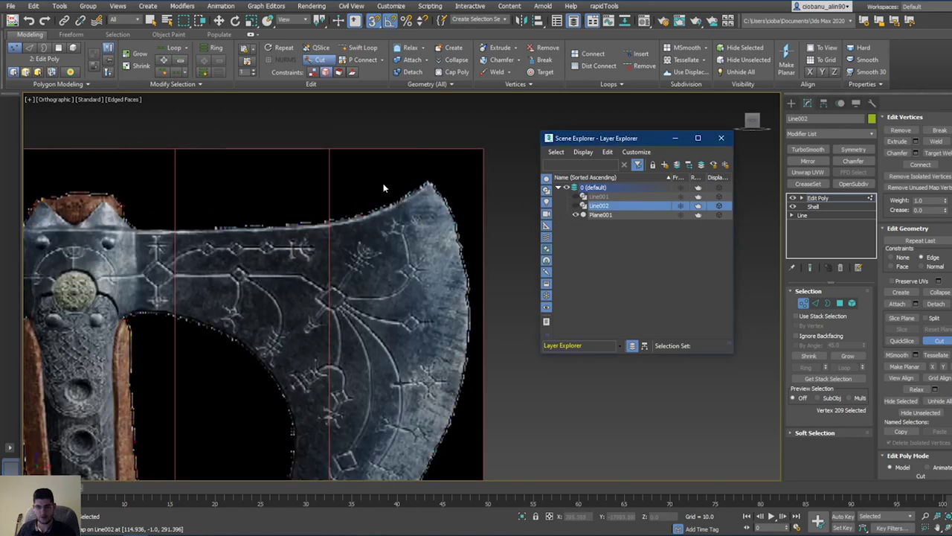
scroll(402, 201, down, 4)
scroll(413, 279, up, 4)
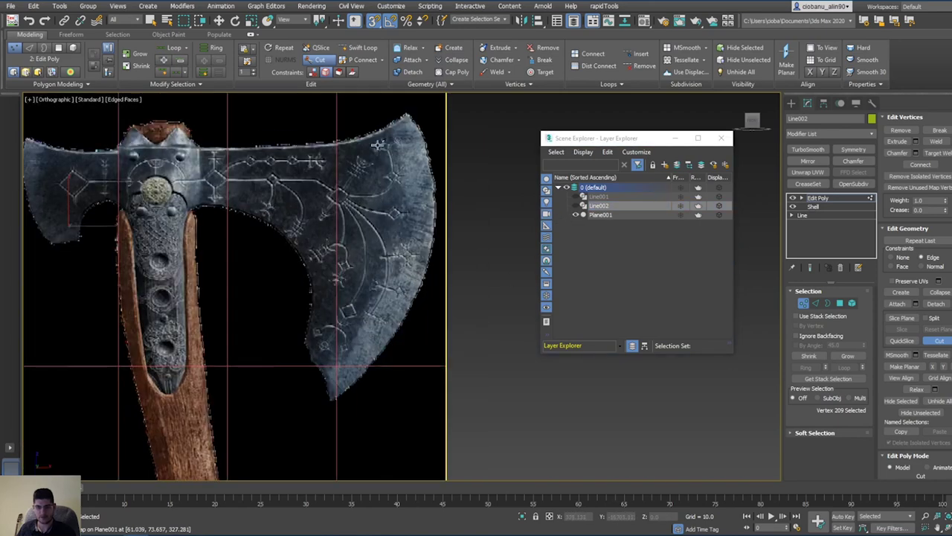
click(575, 205)
scroll(365, 145, up, 4)
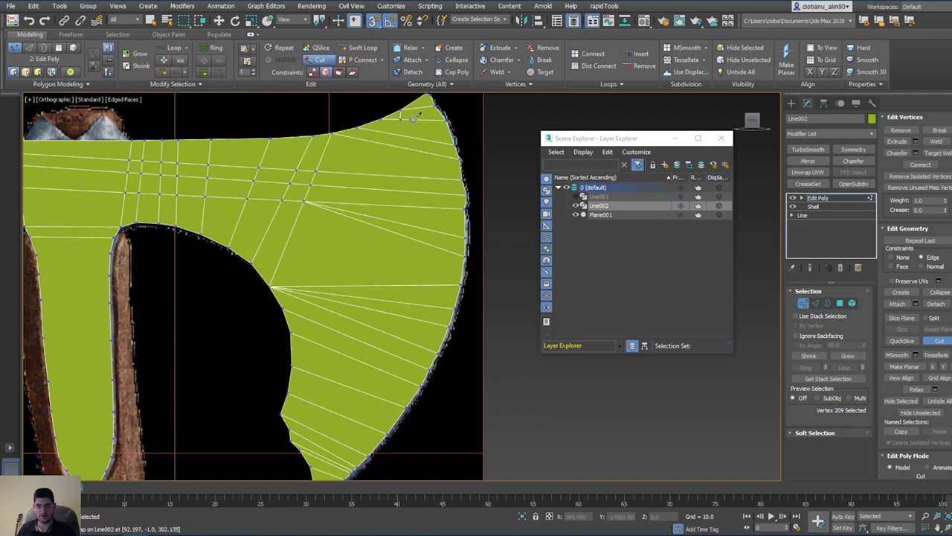
scroll(409, 165, up, 2)
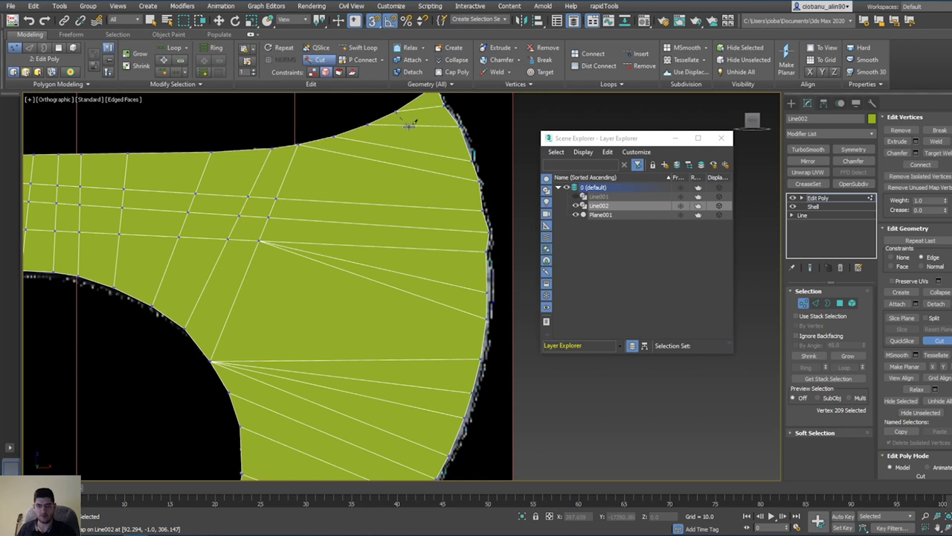
Step: With snapping off, cut a new edge line down the upper half of the large blade, following its curved cutting edge
key(s)
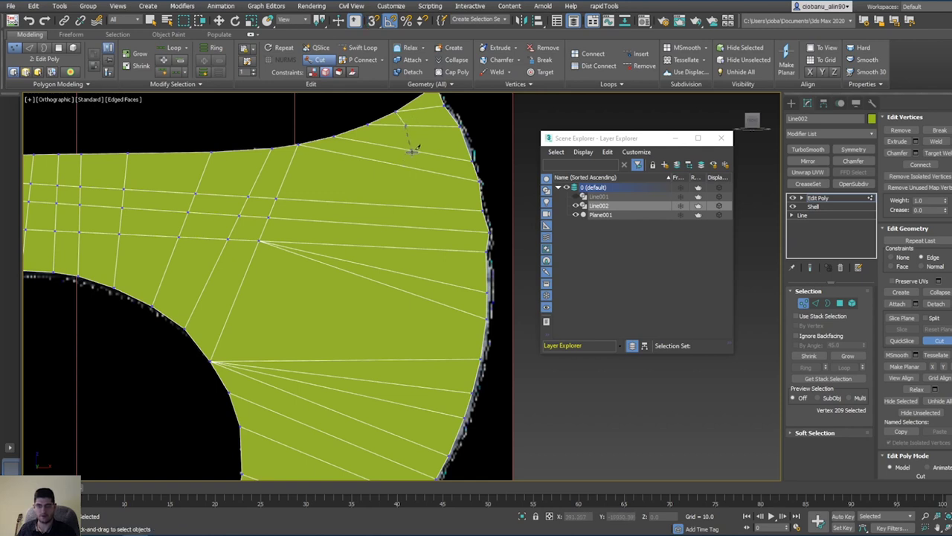
click(414, 152)
click(413, 170)
click(422, 207)
click(424, 228)
click(427, 249)
middle_drag(420, 287, 424, 231)
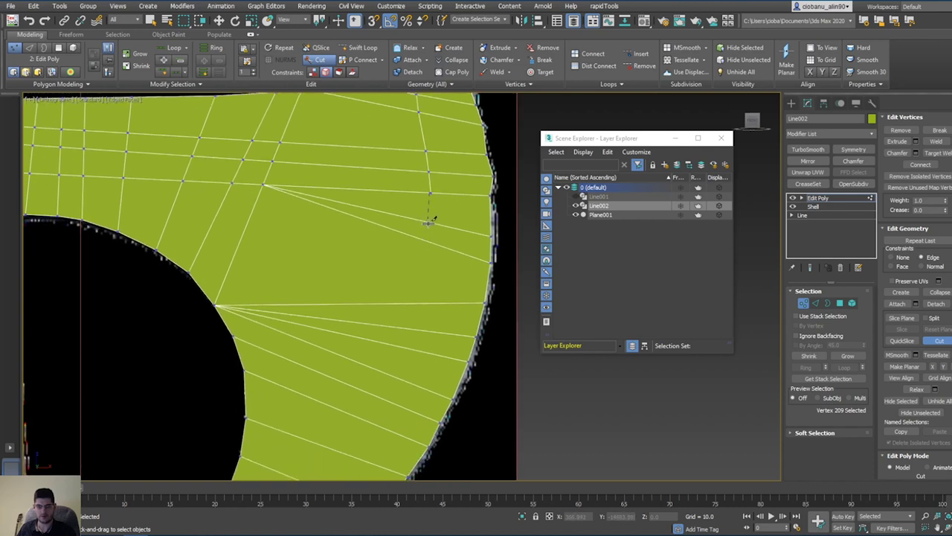
click(428, 223)
middle_drag(416, 285, 421, 231)
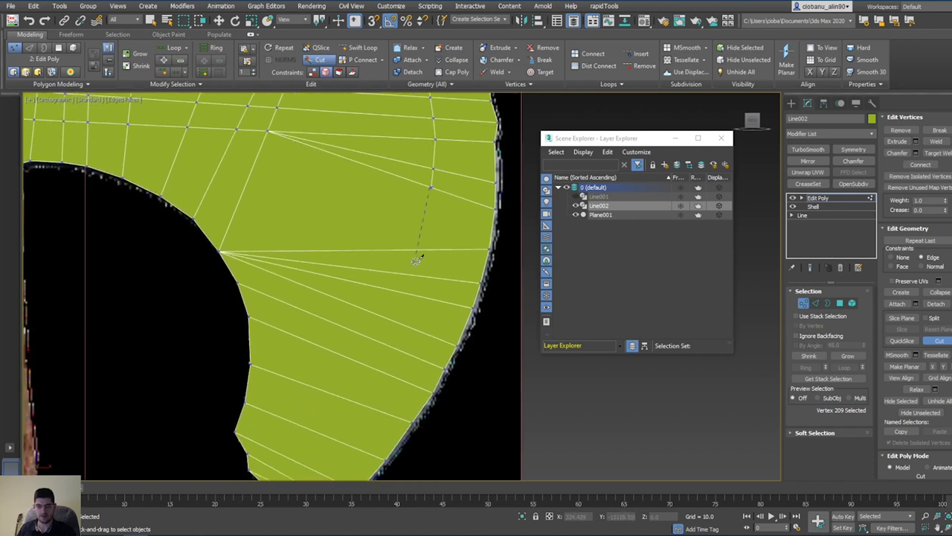
click(421, 250)
click(417, 274)
Step: Continue the cut across the remaining cross edges of the large blade's lower half, ending just above the pointed lower tip
scroll(446, 244, down, 4)
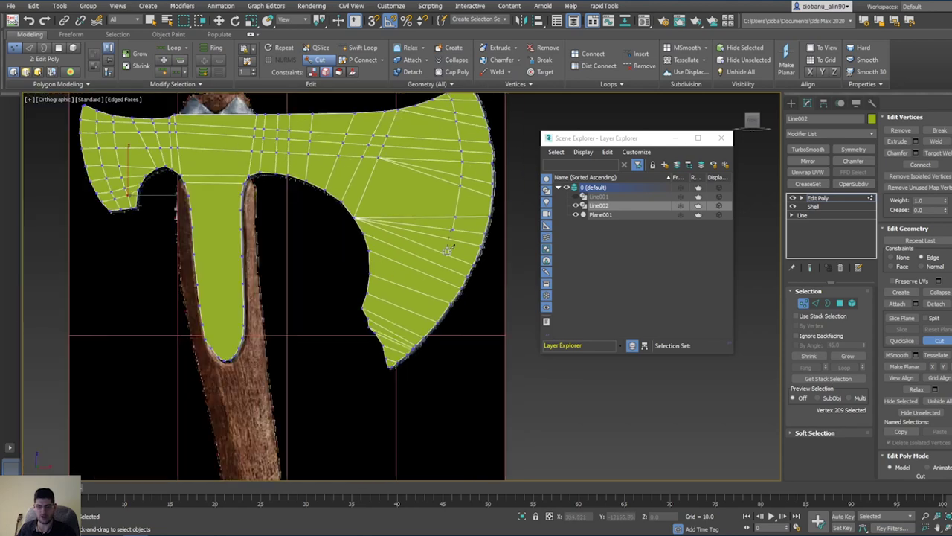
scroll(449, 249, up, 5)
scroll(454, 223, down, 1)
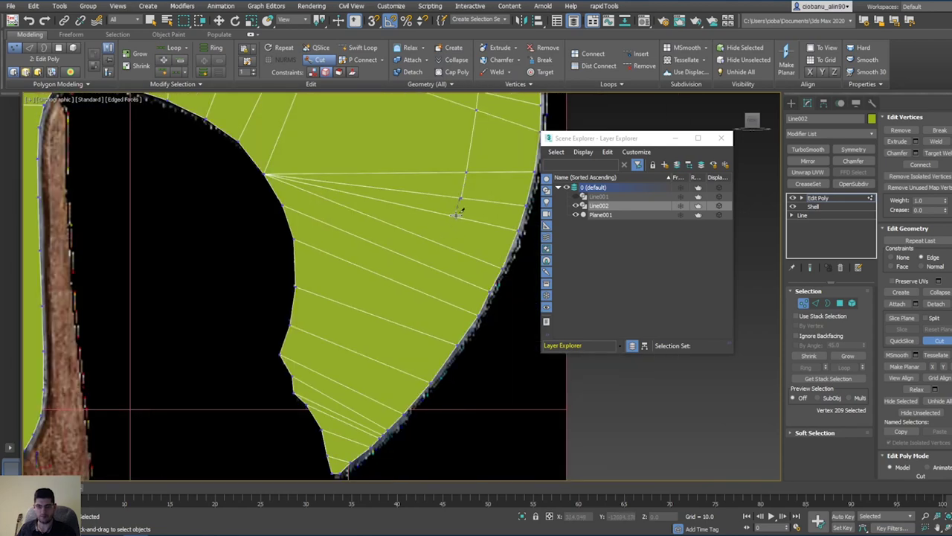
click(455, 216)
click(449, 247)
click(428, 296)
middle_drag(415, 316, 444, 260)
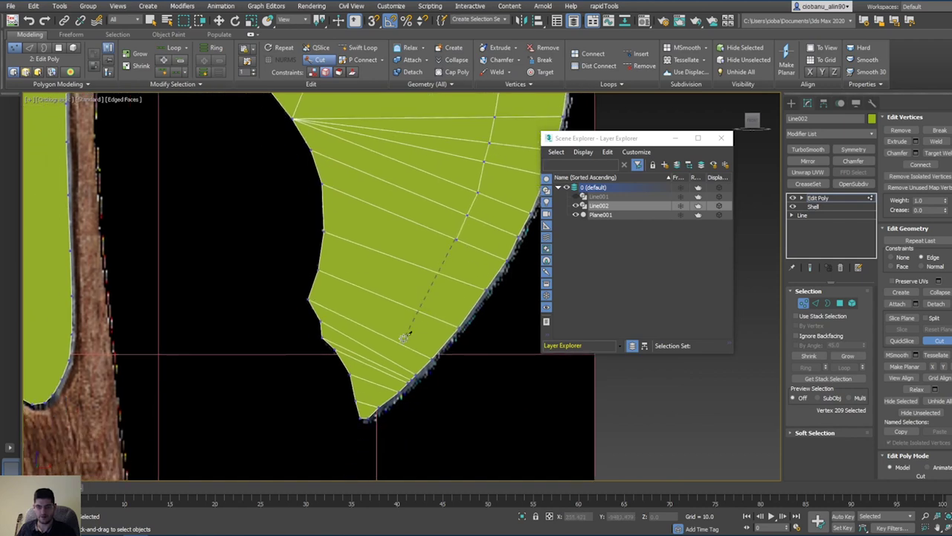
click(438, 274)
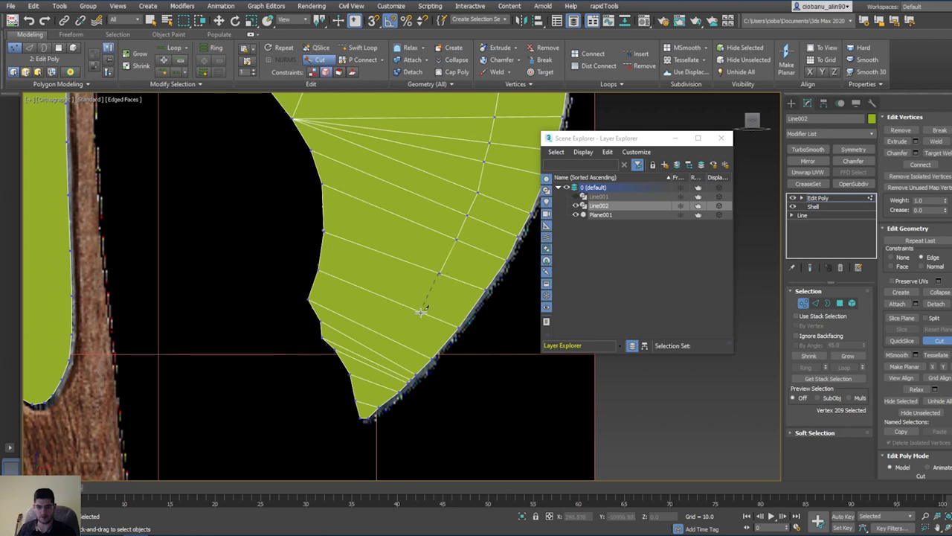
click(419, 311)
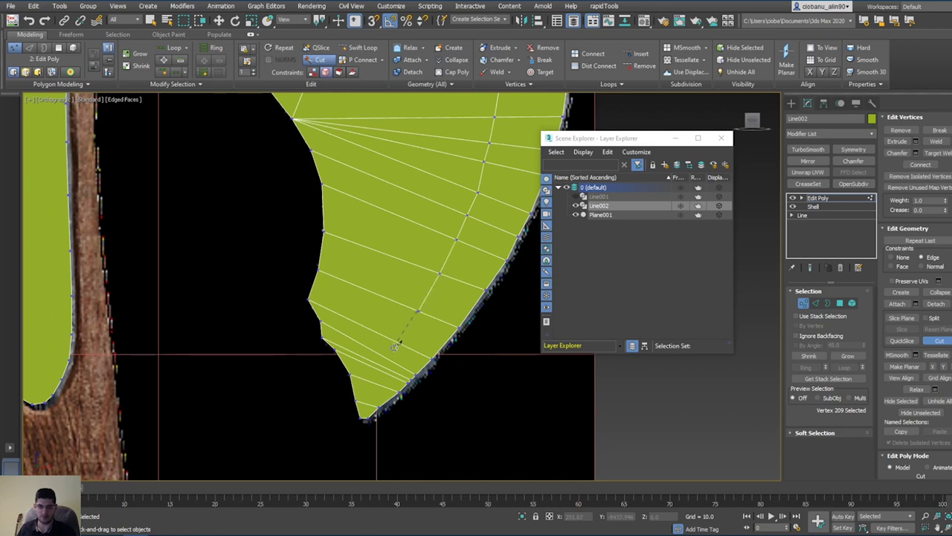
click(395, 341)
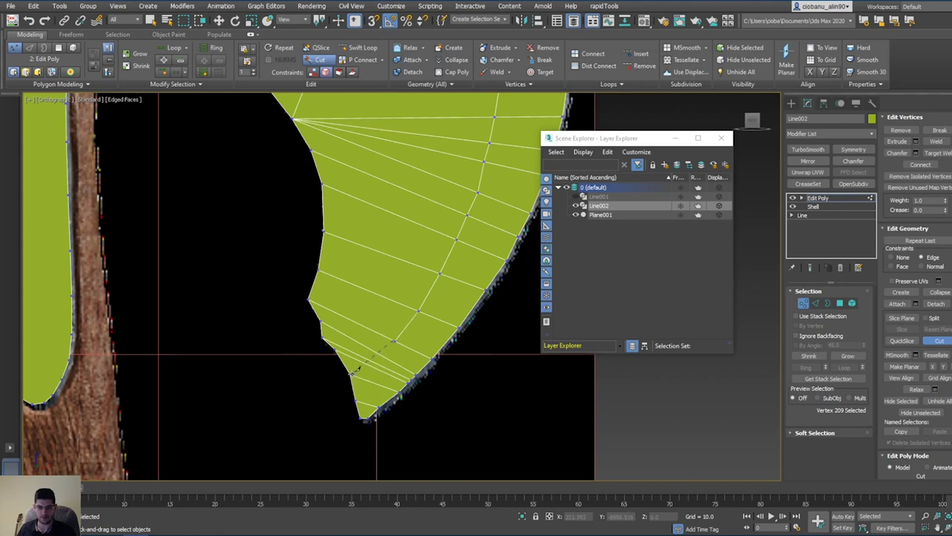
scroll(459, 313, down, 2)
scroll(463, 223, down, 4)
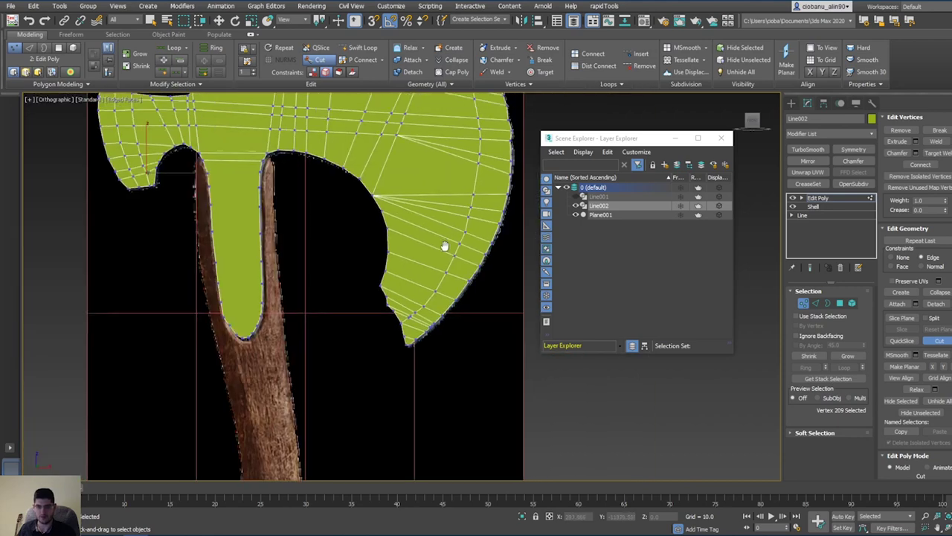
middle_drag(382, 220, 398, 249)
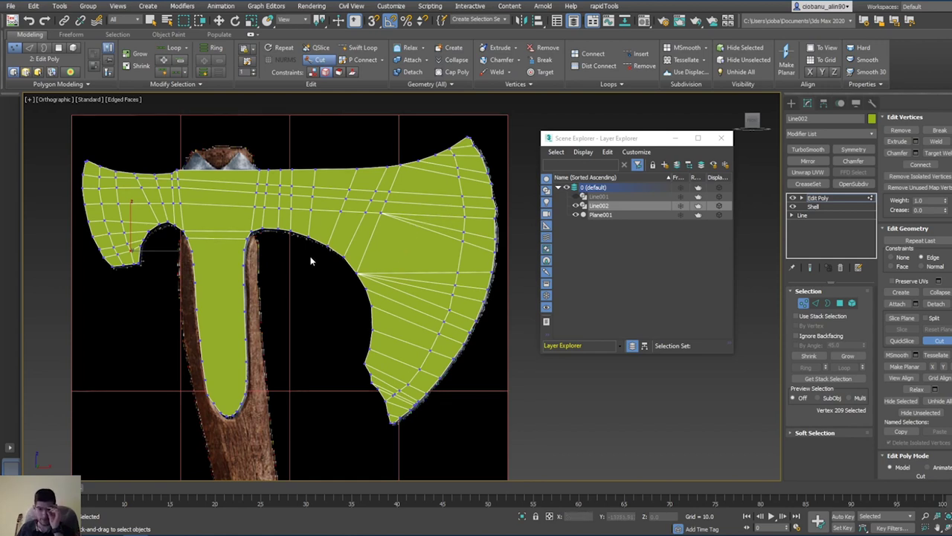
Step: Leave the Cut tool and vertex editing, and hide the reference image plane Plane001
scroll(313, 262, up, 3)
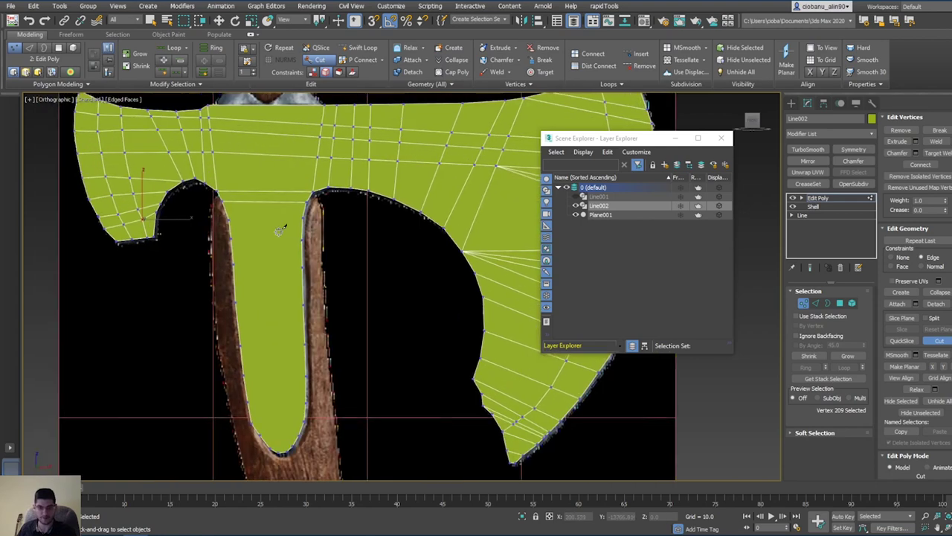
scroll(195, 225, up, 2)
middle_drag(258, 224, 350, 232)
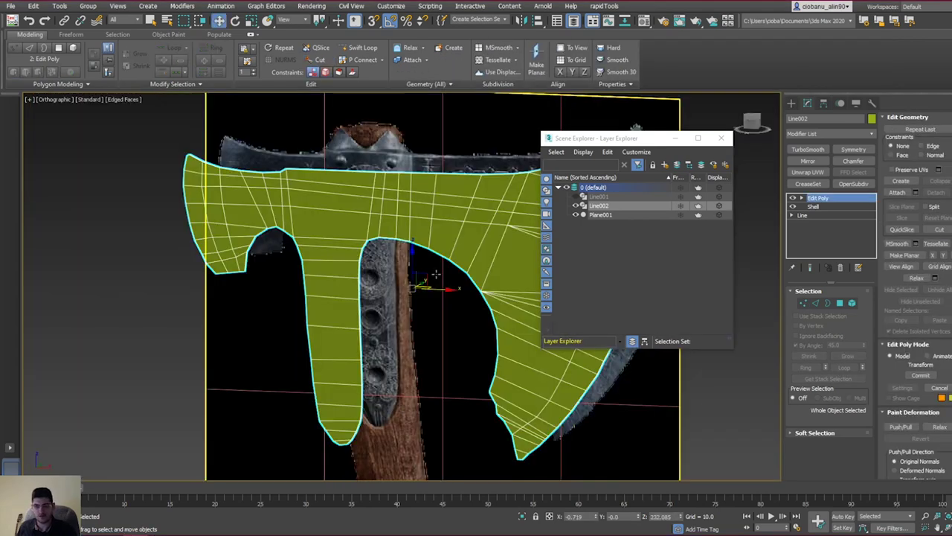
middle_drag(344, 216, 300, 220)
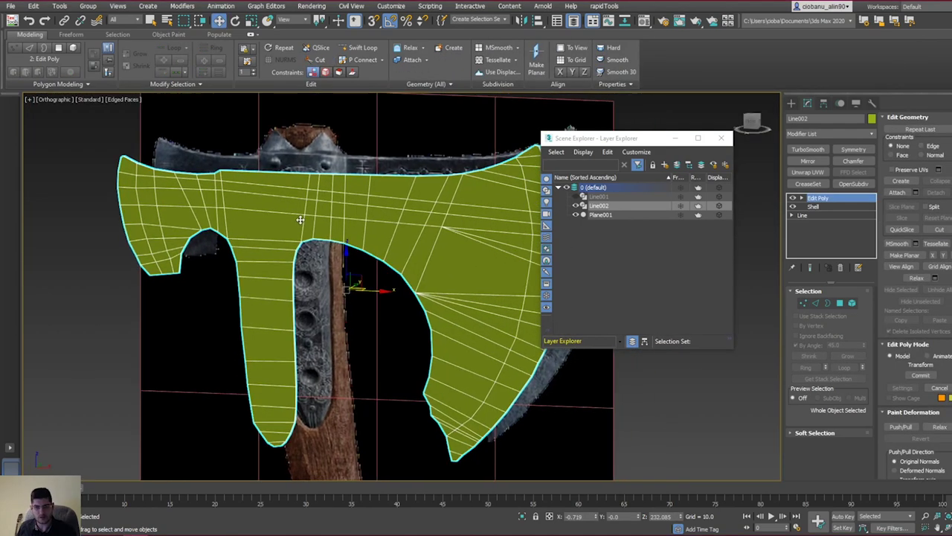
click(579, 215)
alt+middle_drag(432, 254, 363, 239)
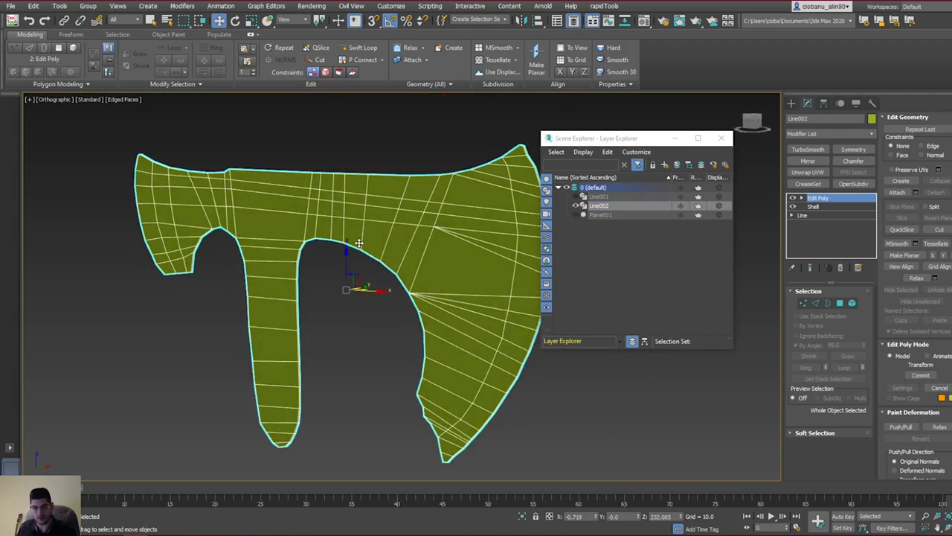
alt+middle_drag(323, 214, 377, 225)
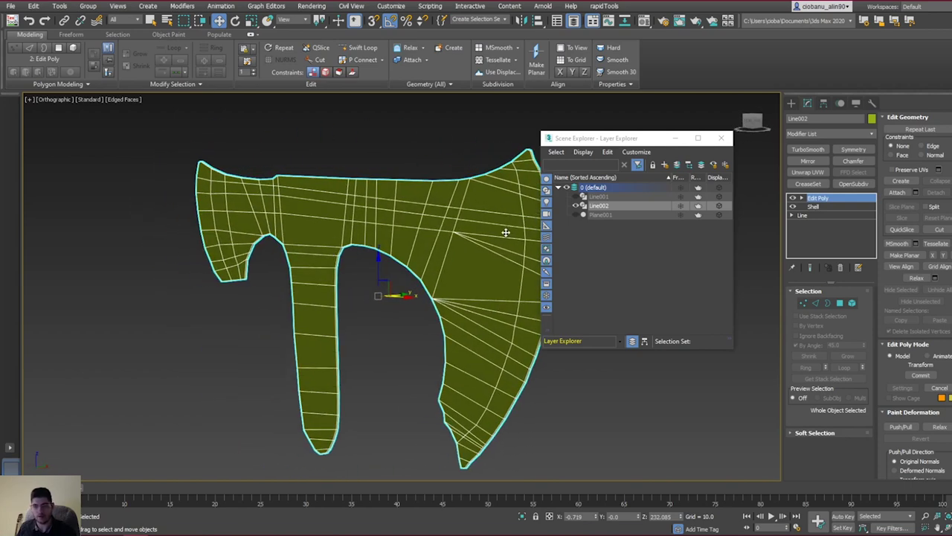
key(4)
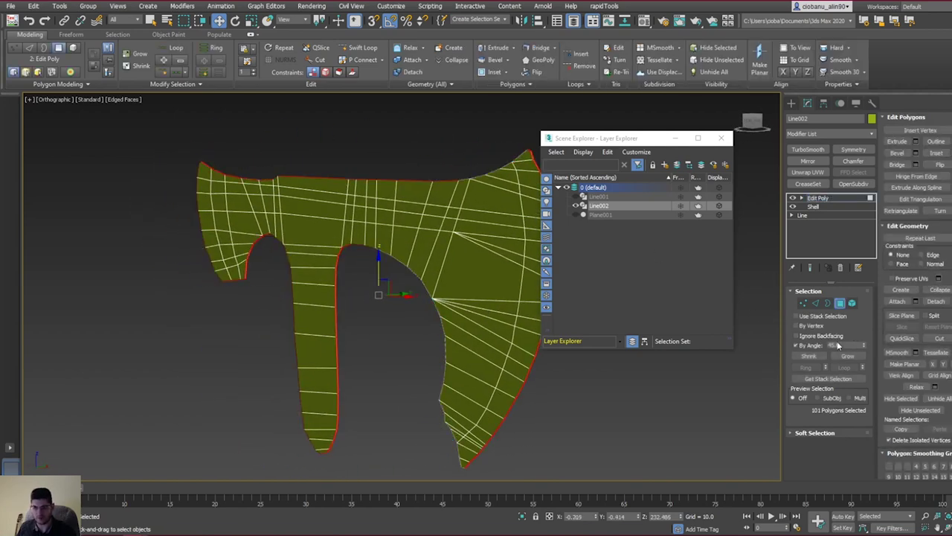
click(816, 346)
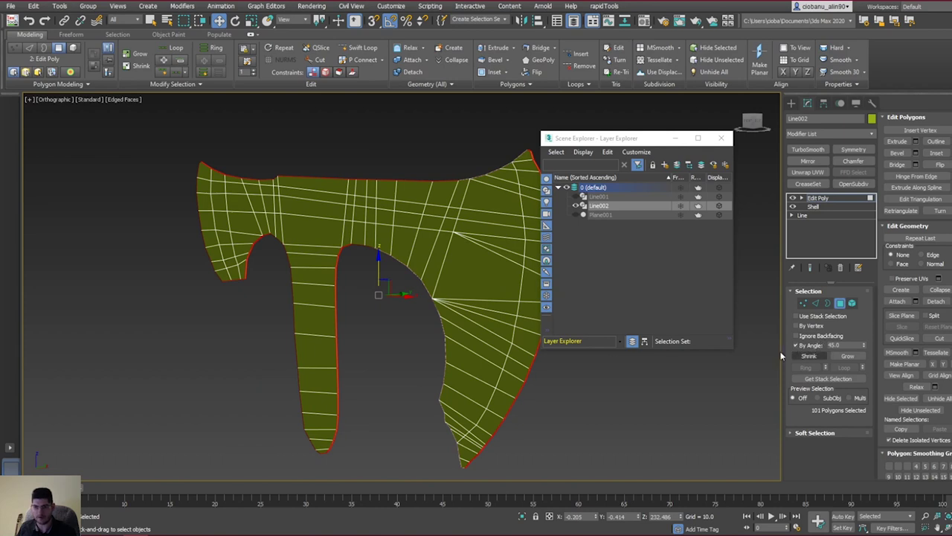
click(332, 216)
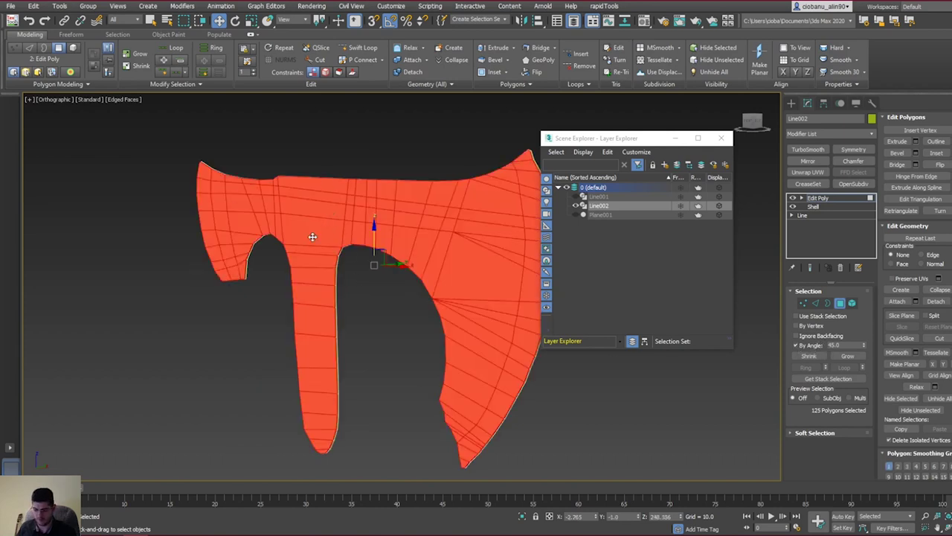
key(ctrl+z)
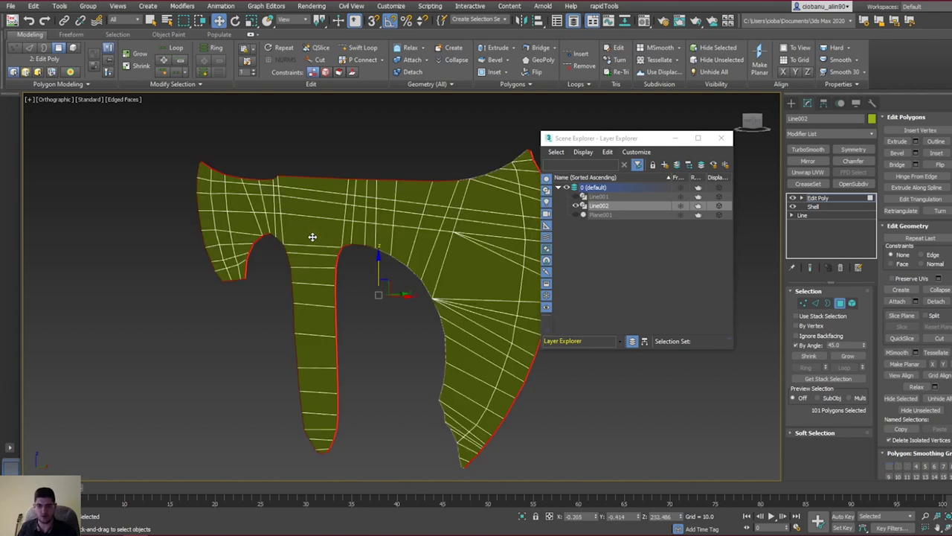
alt+middle_drag(337, 339, 381, 319)
click(300, 332)
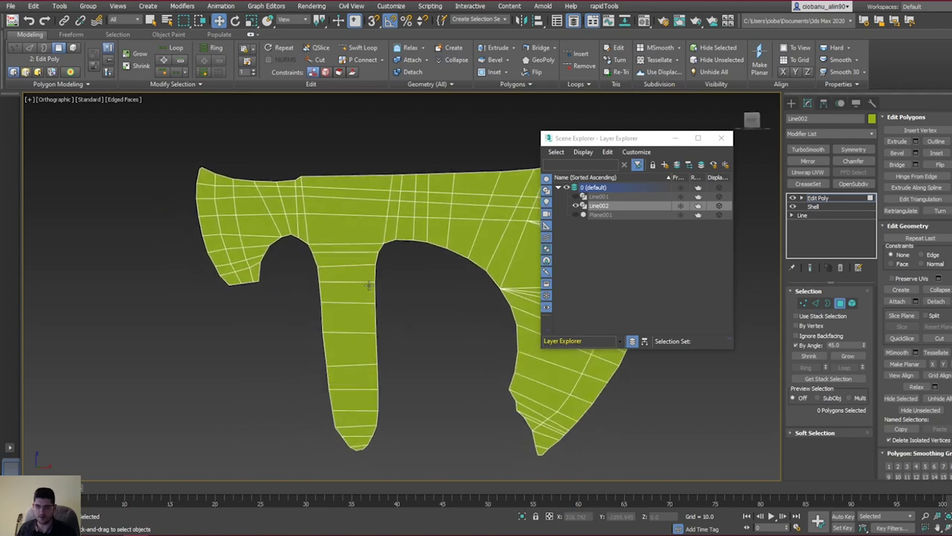
mouse_move(359, 260)
alt+middle_down()
mouse_move(363, 290)
mouse_move(382, 304)
mouse_move(360, 327)
alt+middle_up()
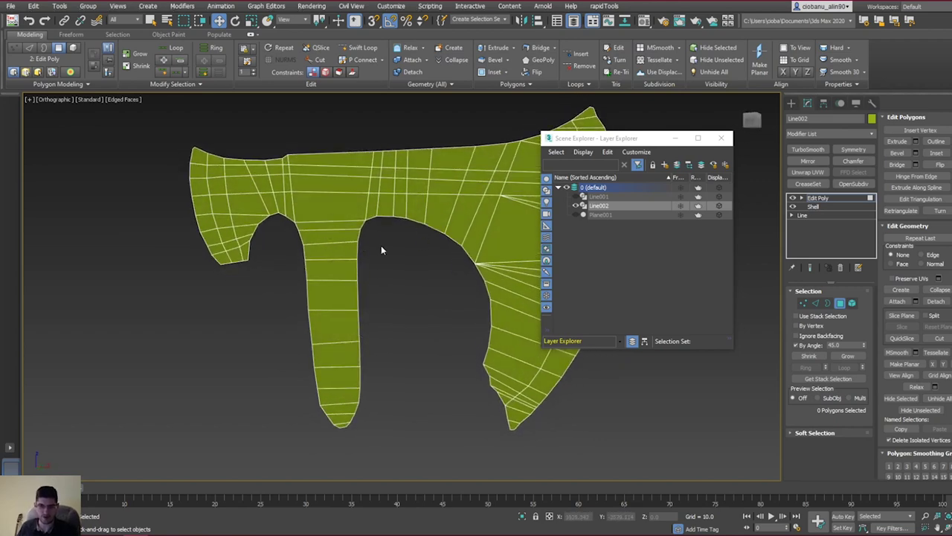
key(4)
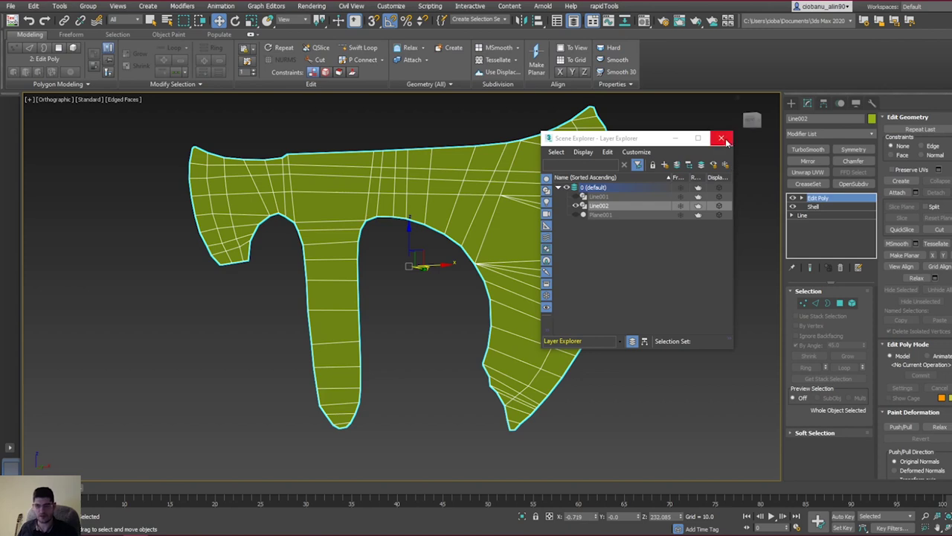
Step: Close the Scene Explorer and find the nGons in the axe head mesh with rapidMeshCleanUp
click(721, 137)
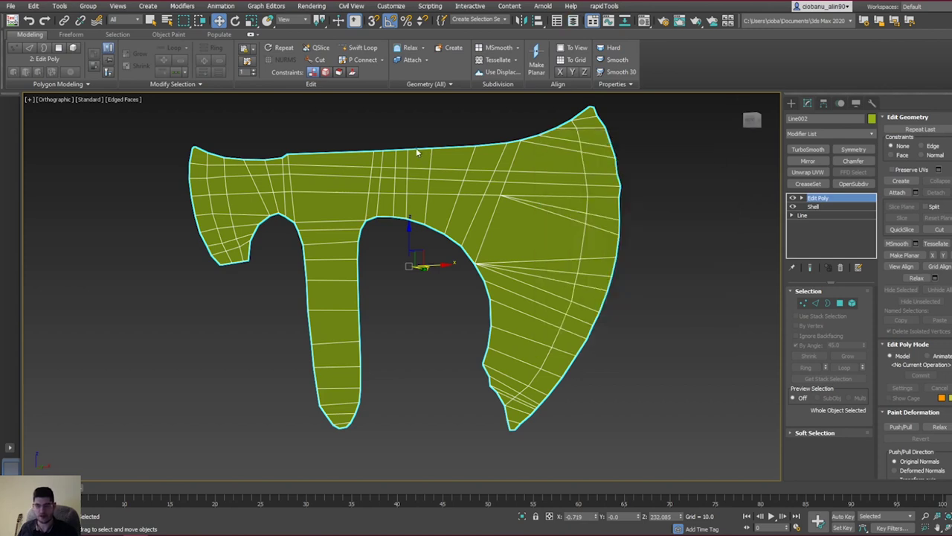
click(604, 6)
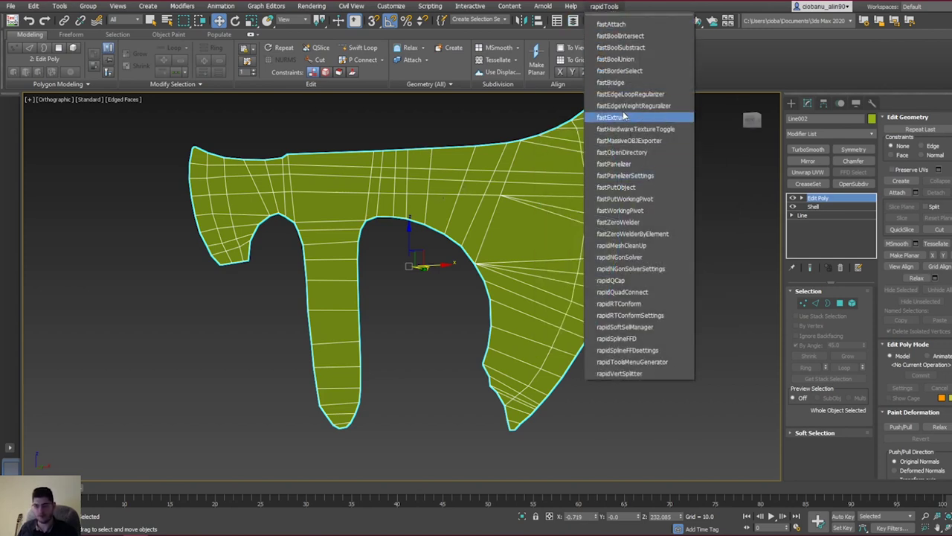
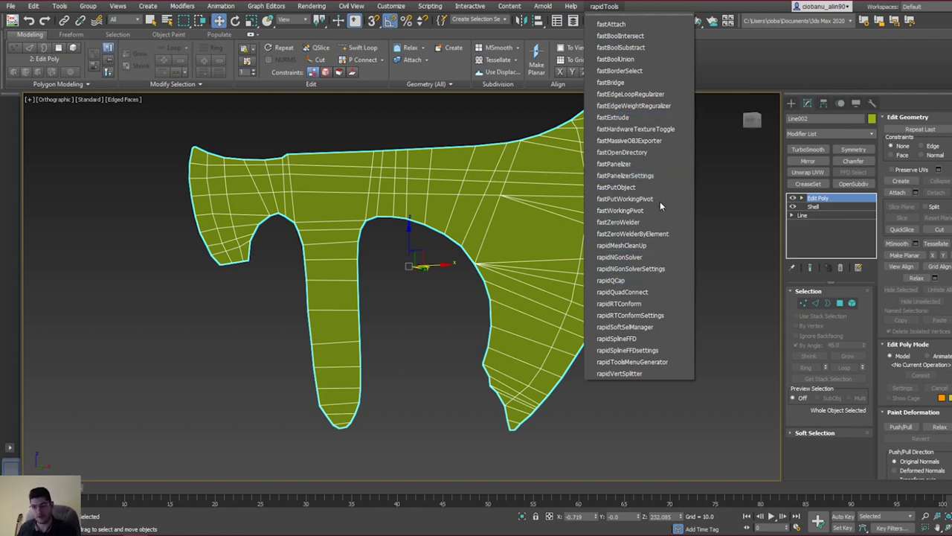
click(612, 246)
drag(499, 153, 664, 166)
click(633, 323)
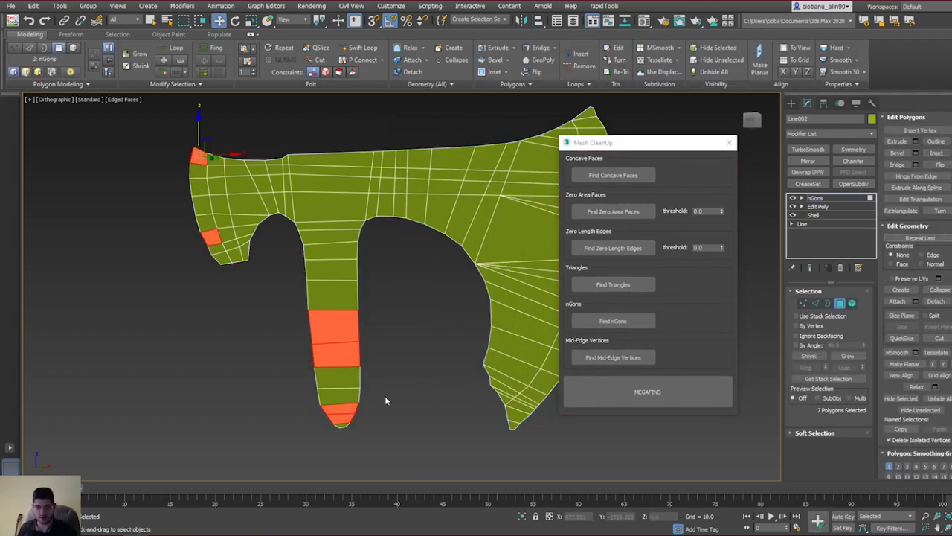
middle_drag(386, 307, 220, 292)
middle_drag(430, 173, 488, 215)
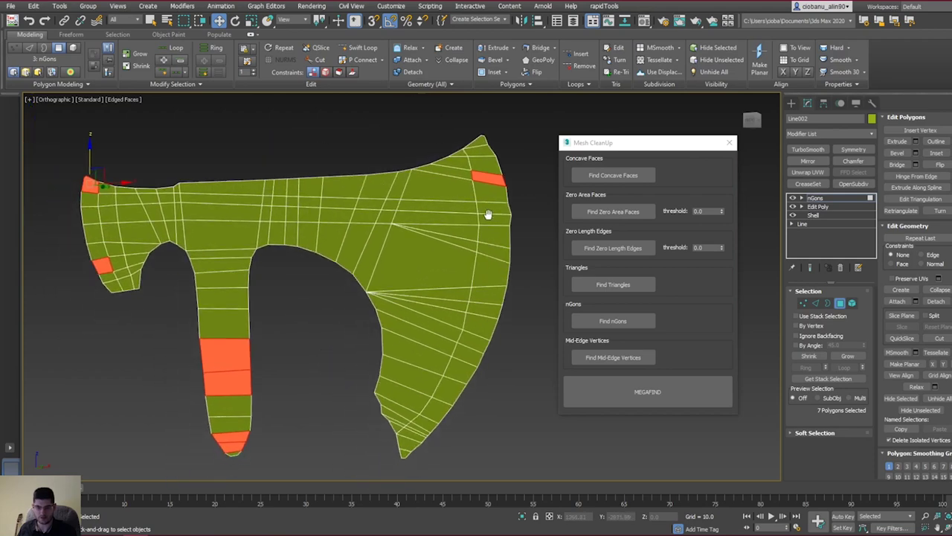
middle_drag(256, 274, 293, 267)
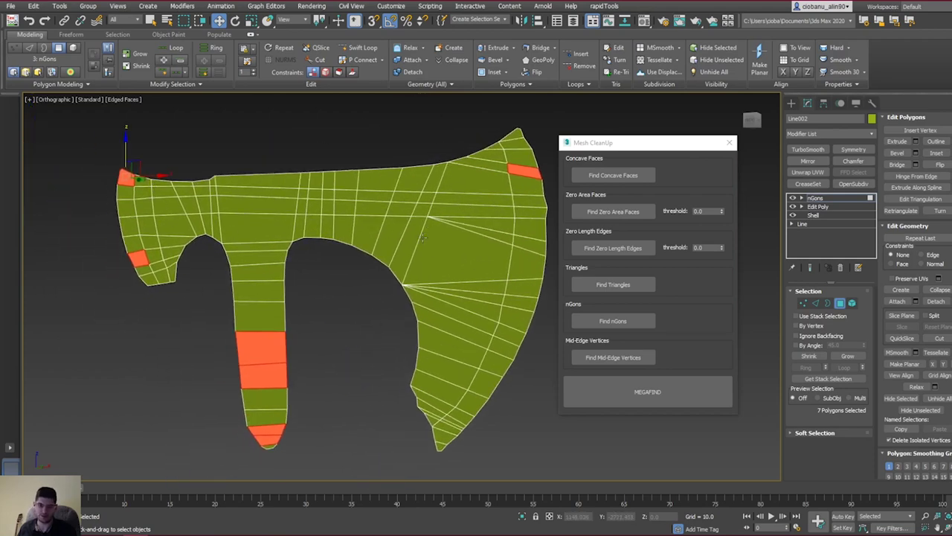
Step: Target-weld the two close corner vertices at the small blade's upper tip to turn that nGon into a quad
scroll(170, 174, up, 10)
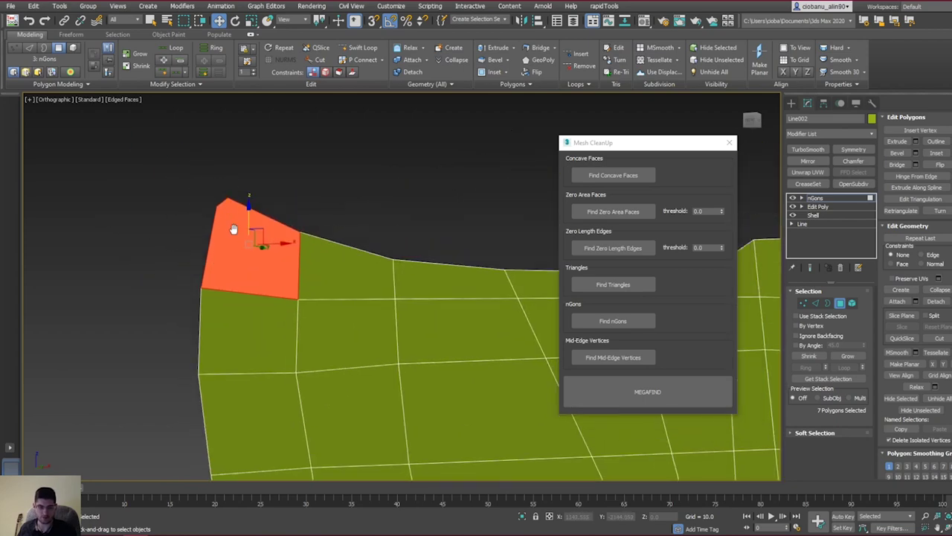
middle_drag(252, 249, 764, 244)
key(1)
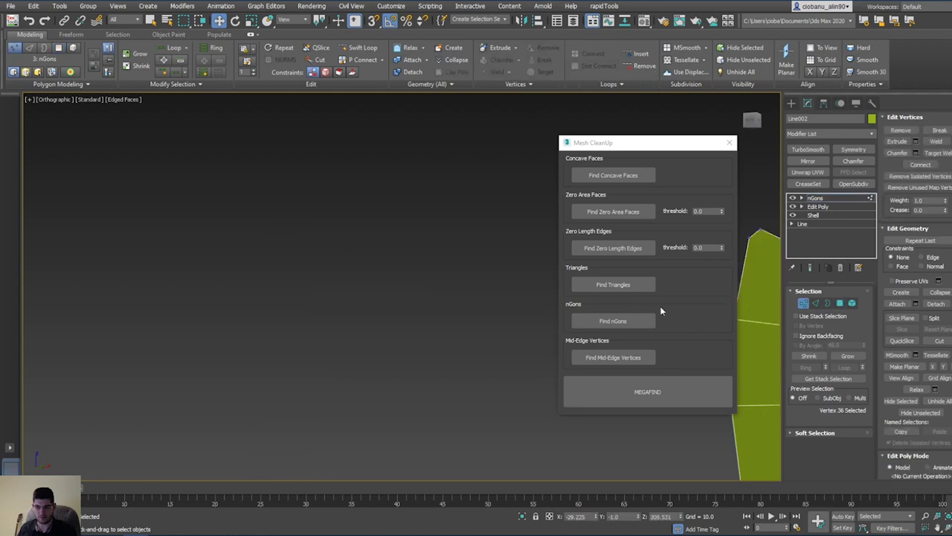
middle_drag(660, 311, 308, 287)
scroll(401, 268, up, 4)
middle_drag(402, 267, 292, 251)
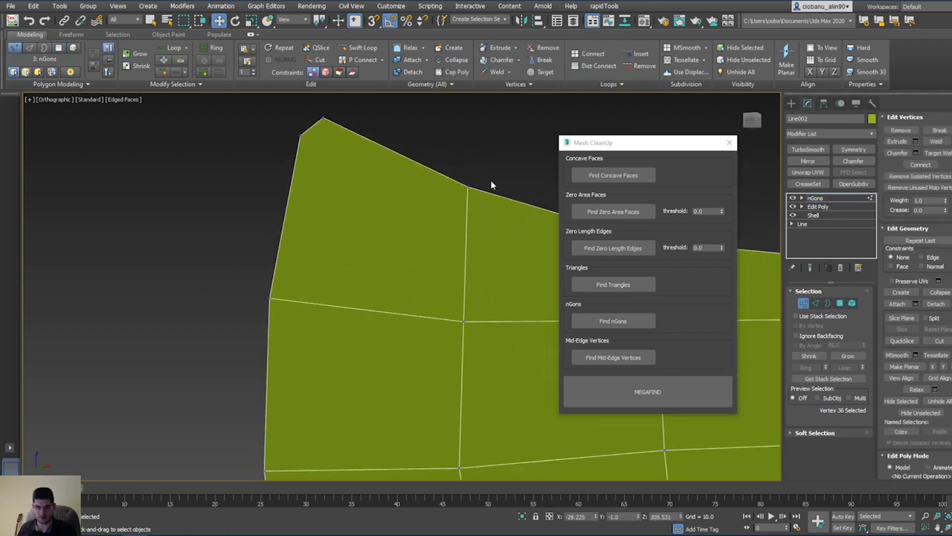
middle_drag(352, 180, 313, 214)
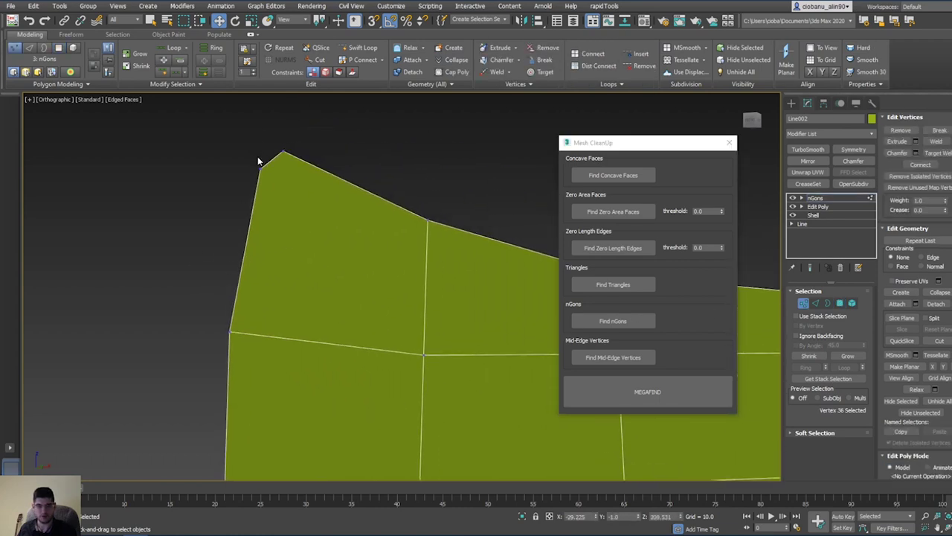
middle_drag(432, 223, 394, 223)
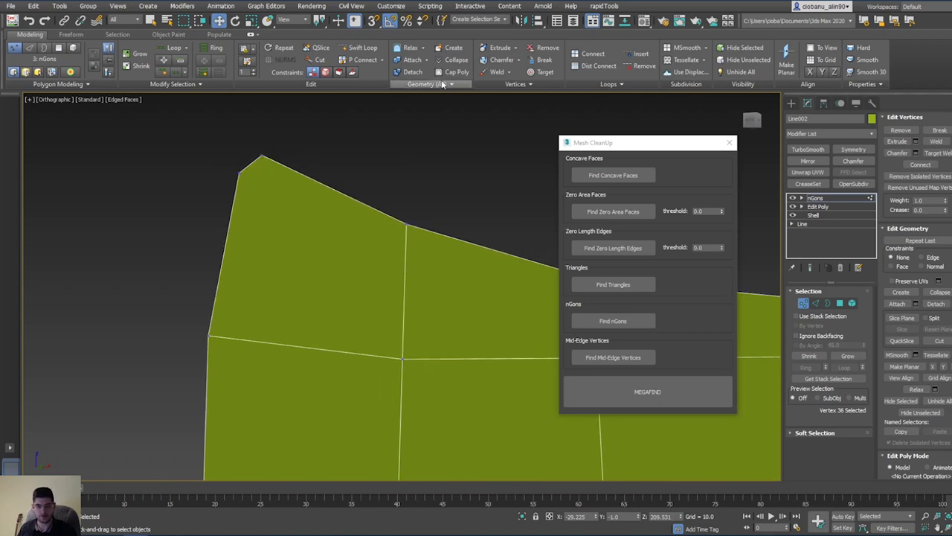
click(529, 72)
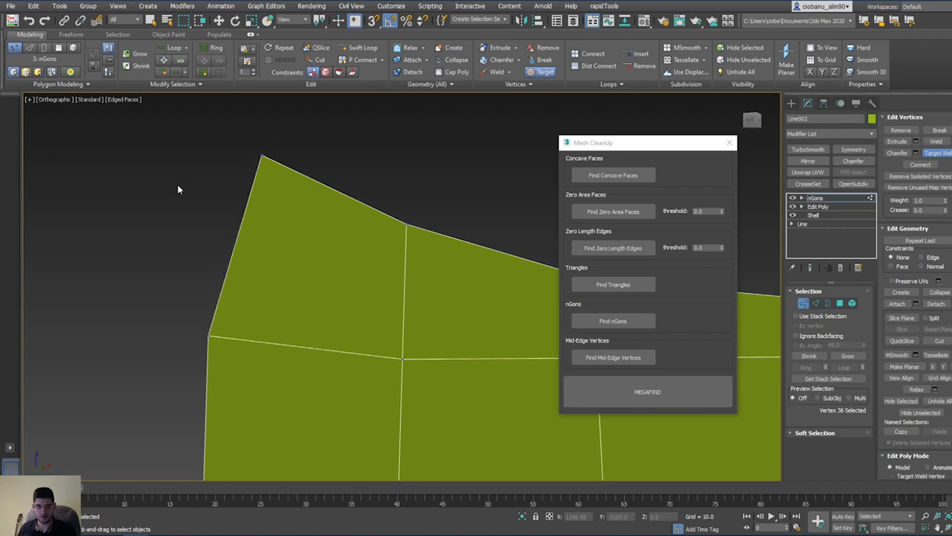
Step: Undo the weld at the small blade's upper tip and target-weld the peak vertex onto the adjacent outer-edge vertex instead
key(w)
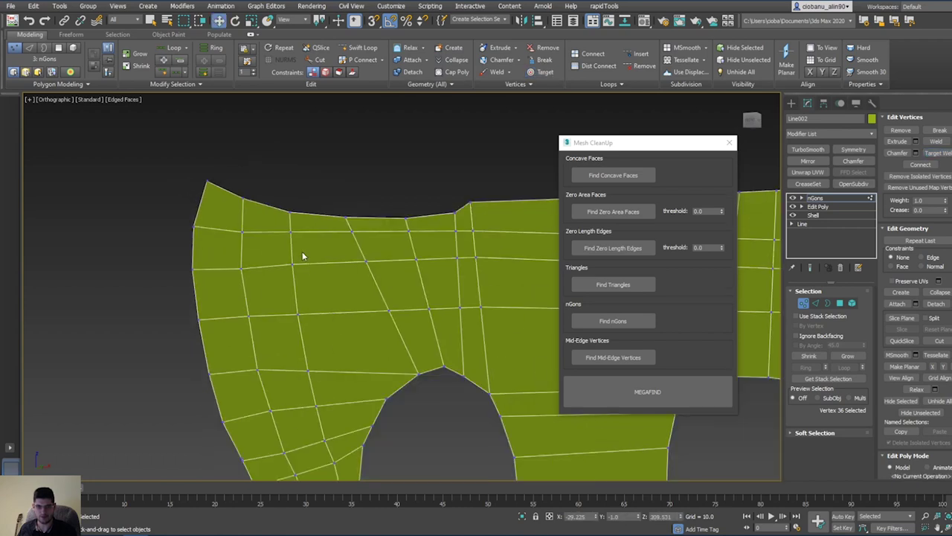
scroll(302, 252, down, 2)
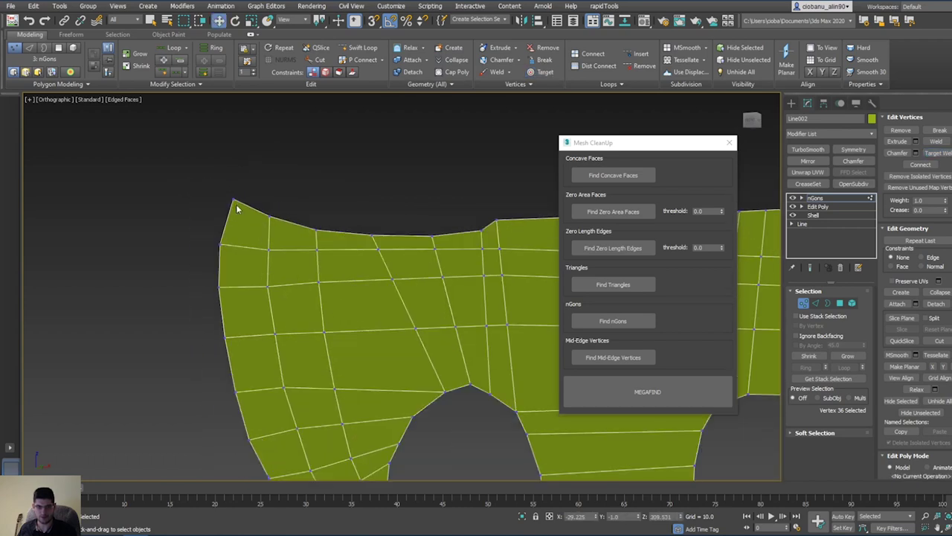
scroll(234, 204, up, 4)
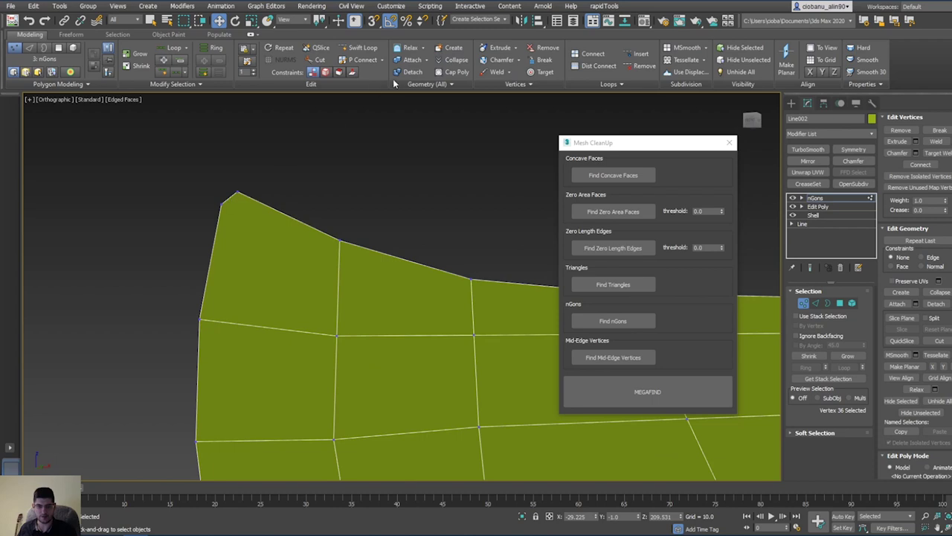
click(542, 72)
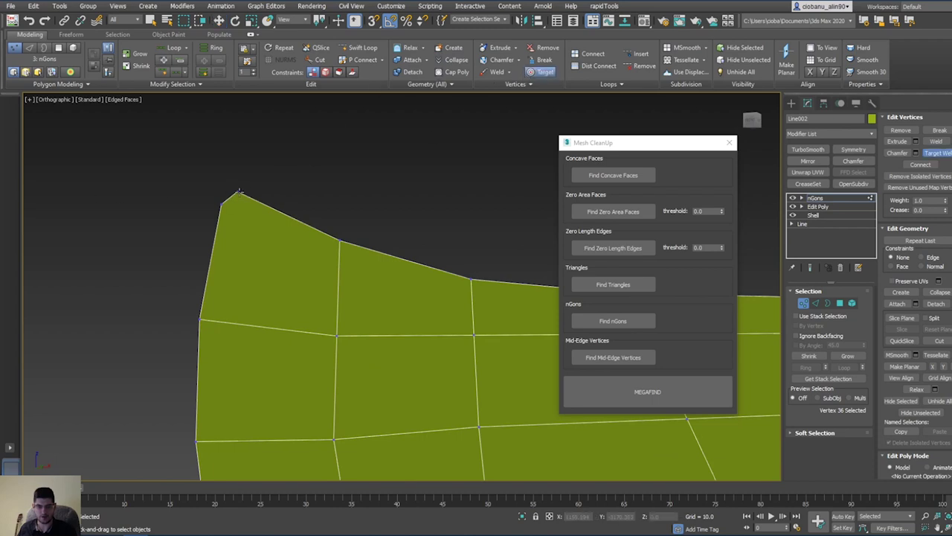
click(221, 204)
scroll(239, 221, down, 4)
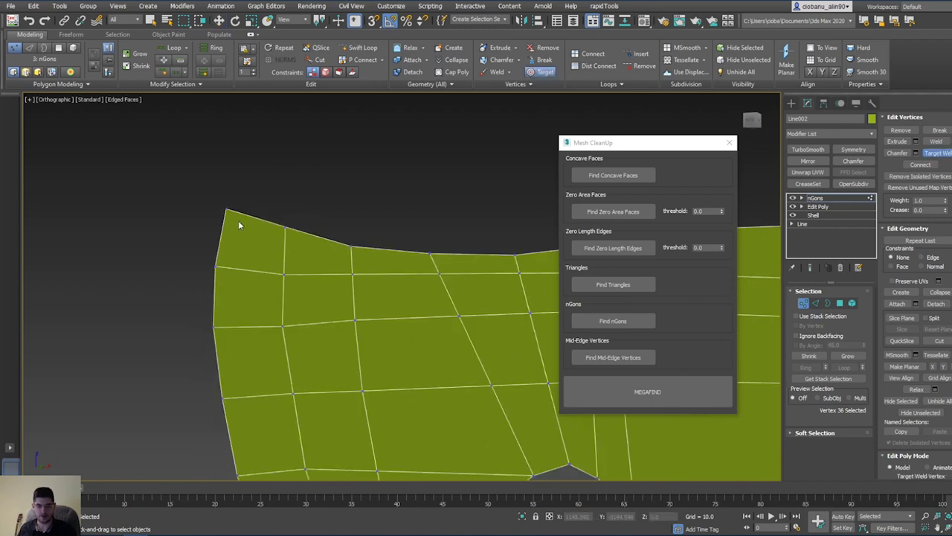
middle_drag(238, 221, 272, 270)
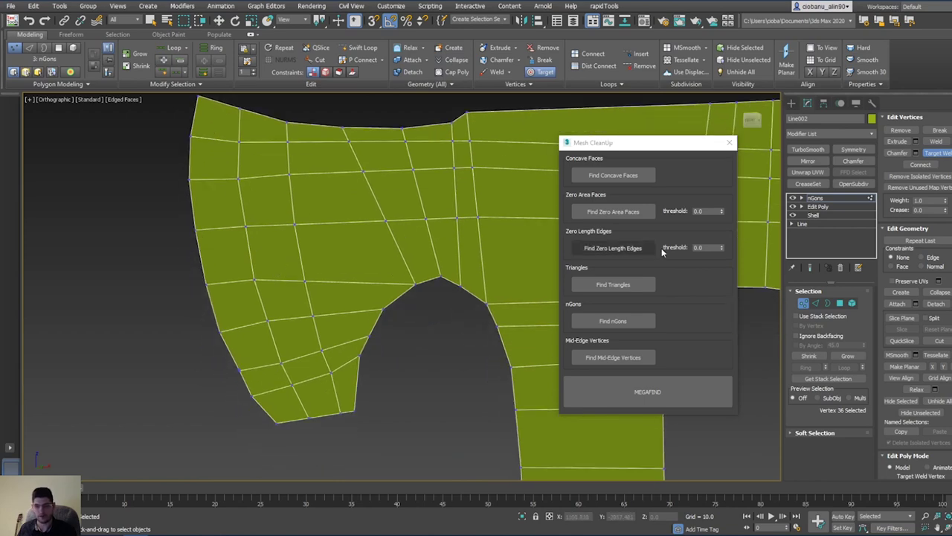
Step: Target-weld the two nearly overlapping vertices on the small blade's outer edge at the lower corner of the selected nGon
key(4)
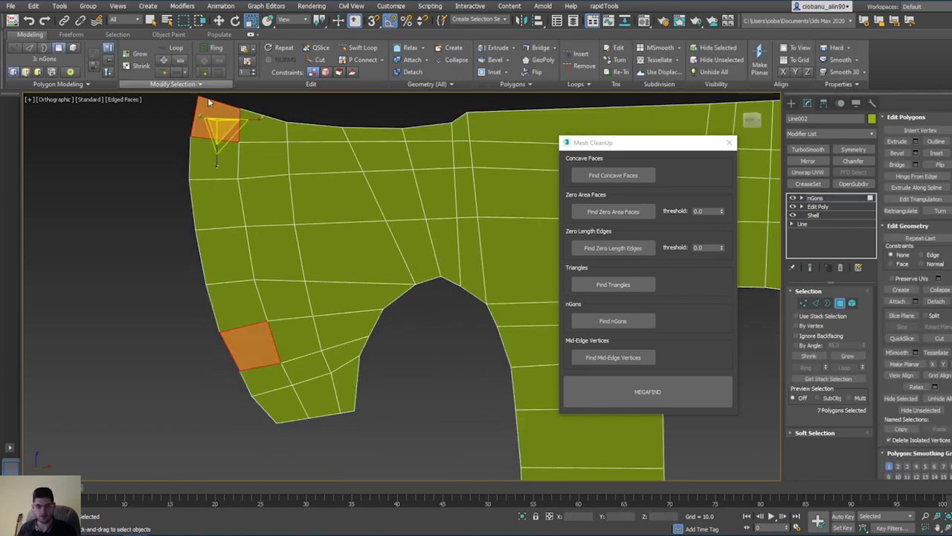
scroll(349, 283, up, 6)
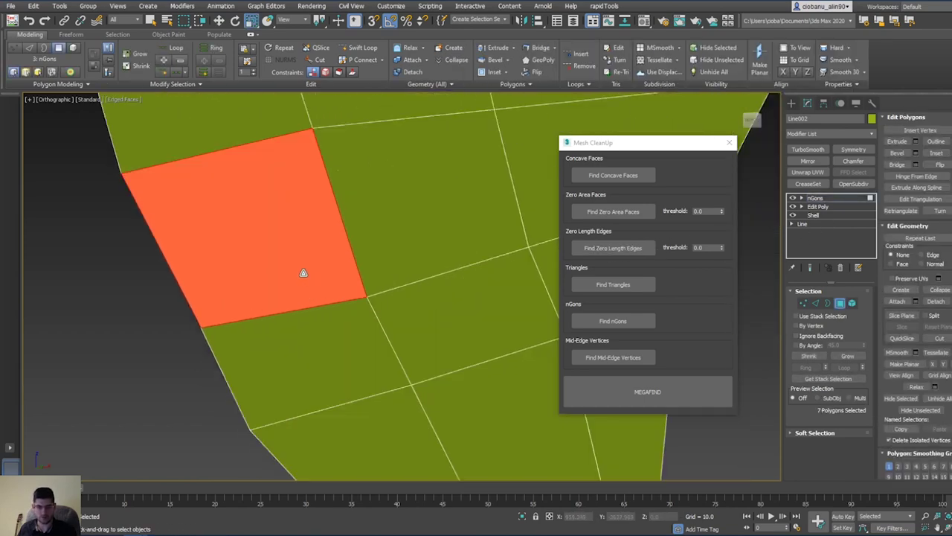
key(1)
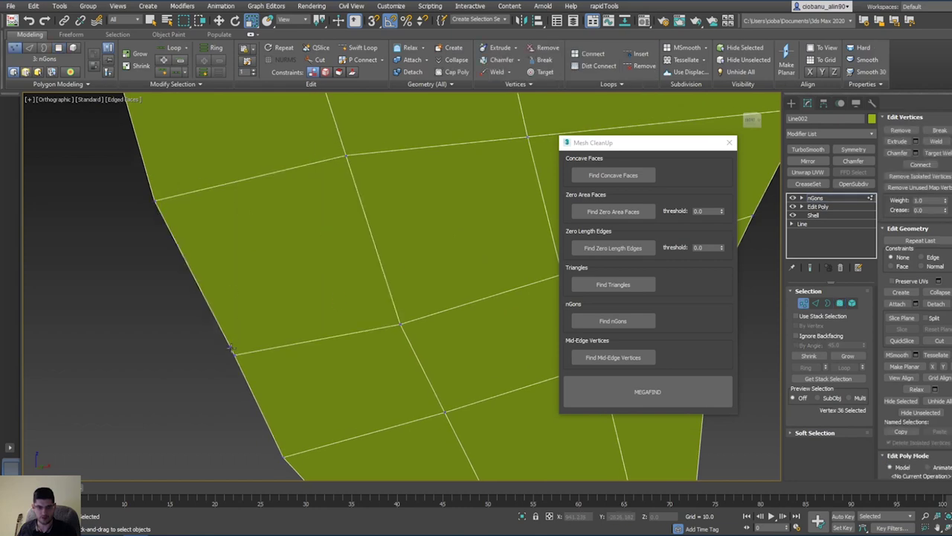
key(ctrl+w)
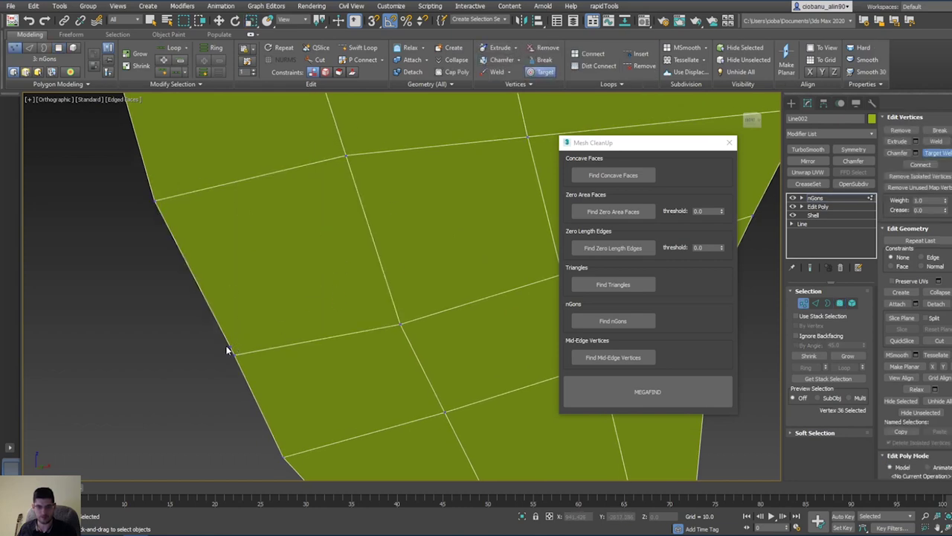
click(230, 347)
click(237, 353)
scroll(255, 320, down, 5)
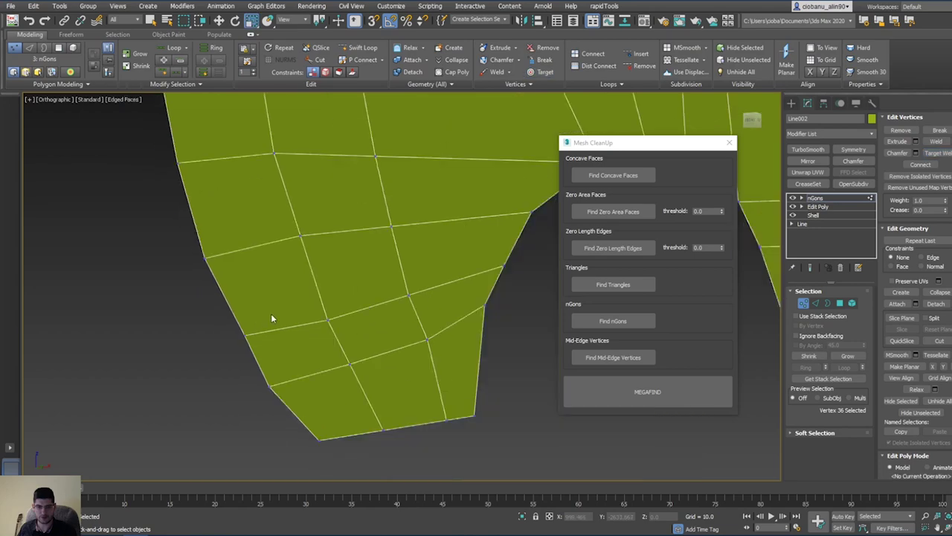
Step: Pull apart the overlapping vertices at the lower outer corner of the large blade's upper nGon and target-weld them into one
key(4)
scroll(405, 305, down, 3)
middle_drag(406, 304, 218, 401)
scroll(453, 188, up, 8)
middle_drag(399, 245, 523, 219)
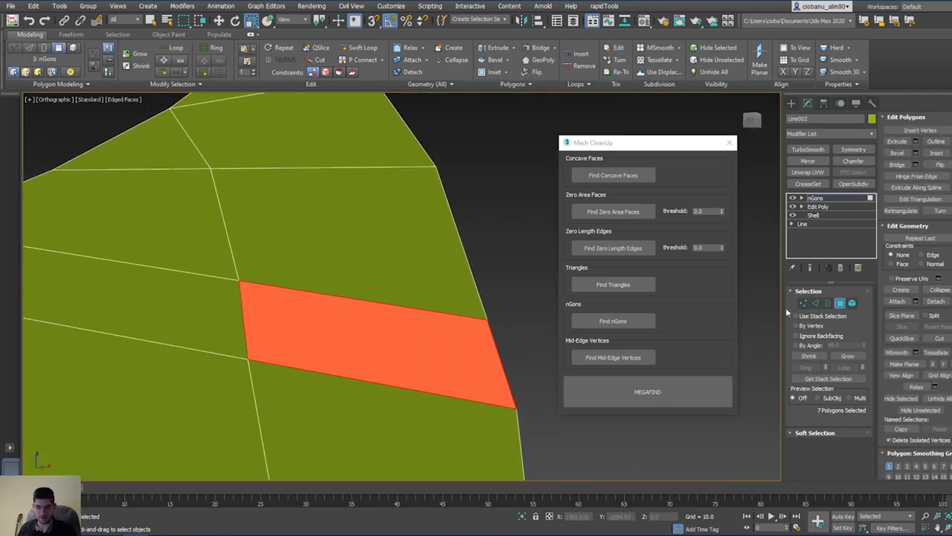
click(802, 303)
middle_drag(464, 298, 461, 248)
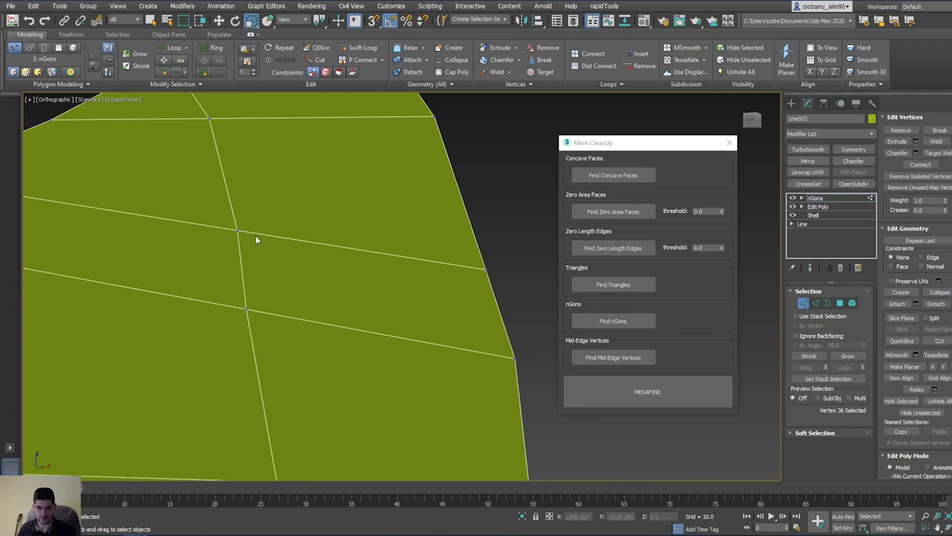
drag(480, 285, 480, 283)
key(w)
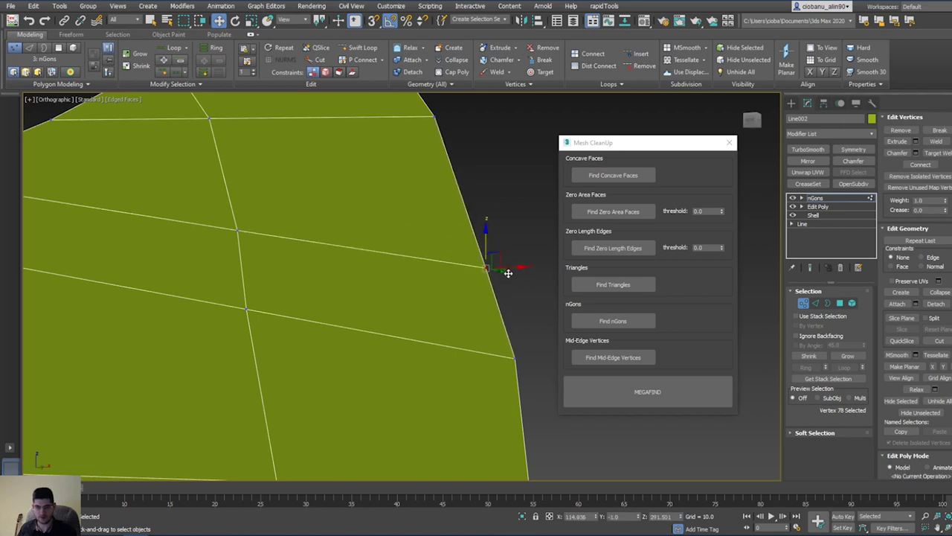
click(516, 359)
drag(517, 335, 522, 295)
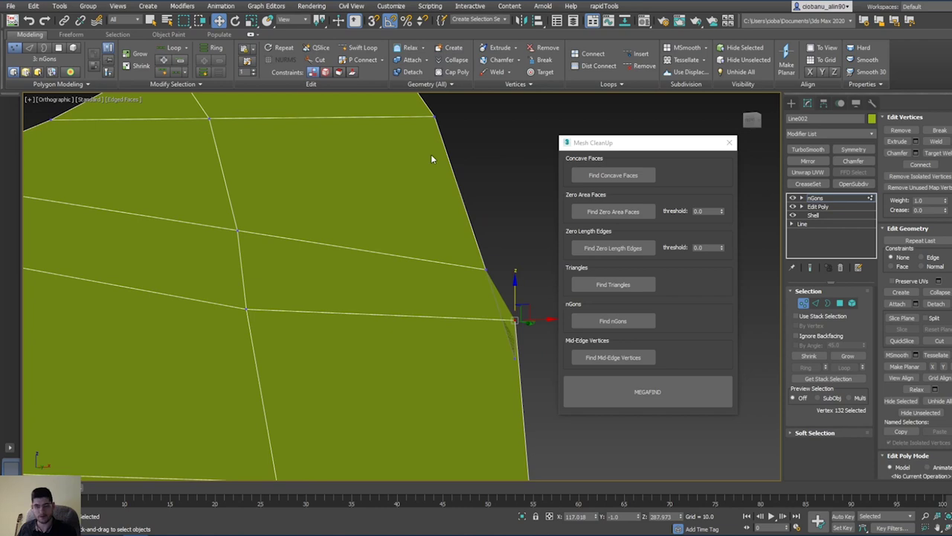
click(535, 72)
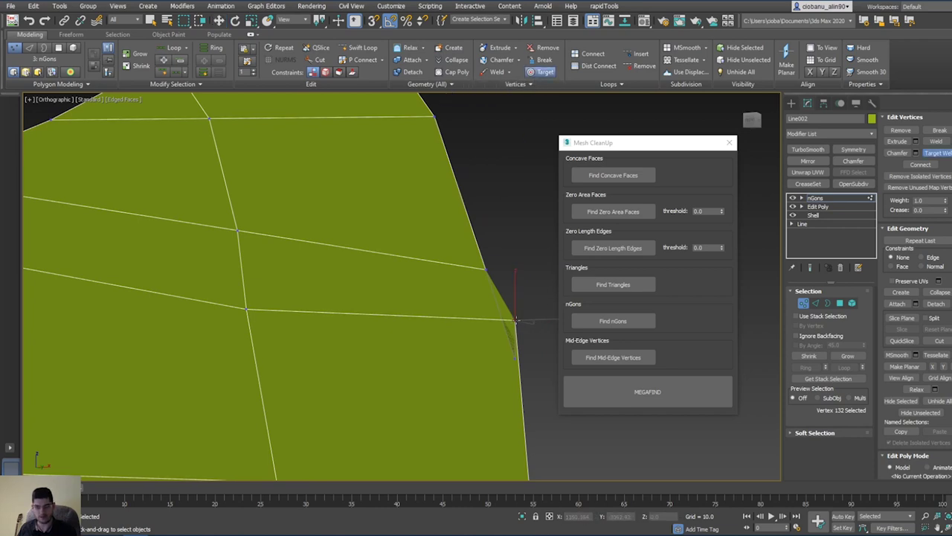
click(513, 356)
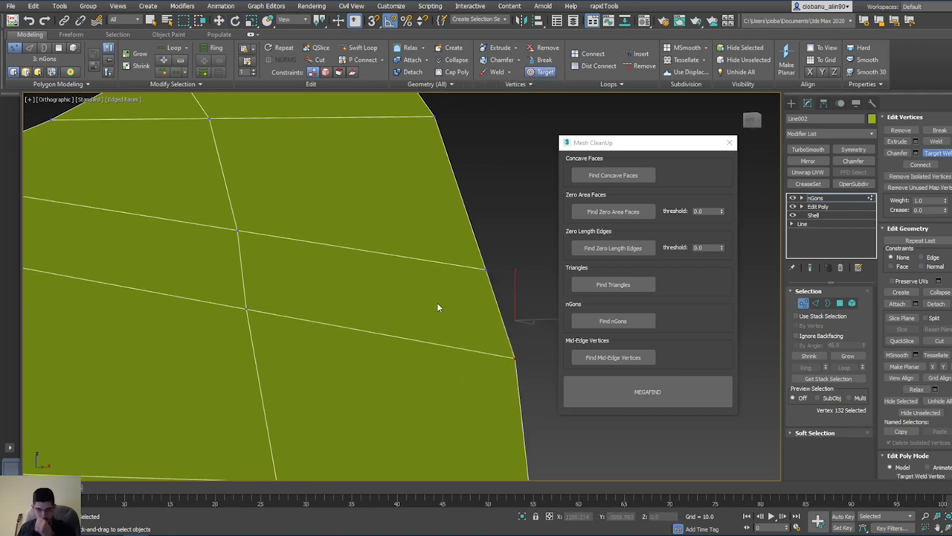
scroll(436, 302, down, 2)
key(w)
Step: Separate the overlapping vertices between the handle's two upper nGons on the small-blade side and target-weld the moved one onto its duplicate
key(4)
scroll(436, 303, down, 4)
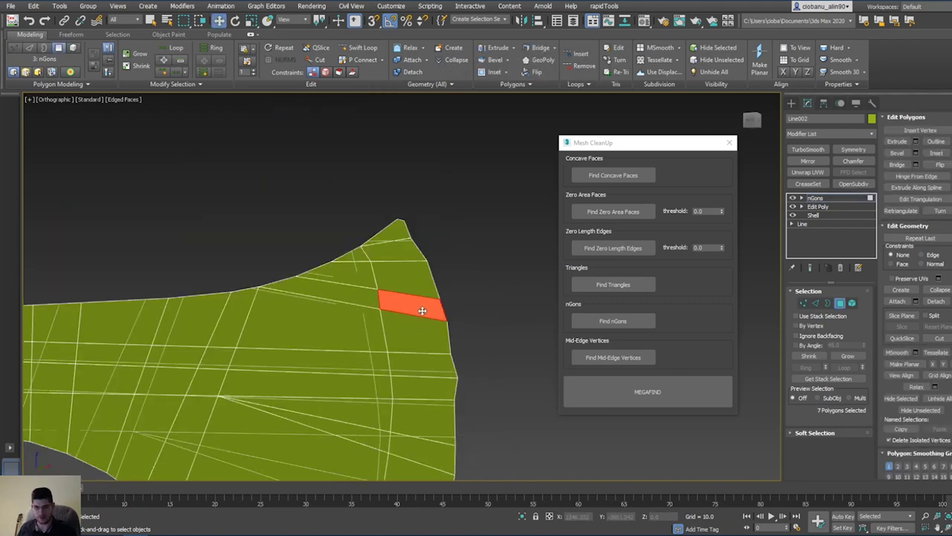
middle_drag(421, 310, 505, 128)
middle_drag(147, 411, 387, 332)
scroll(387, 329, up, 4)
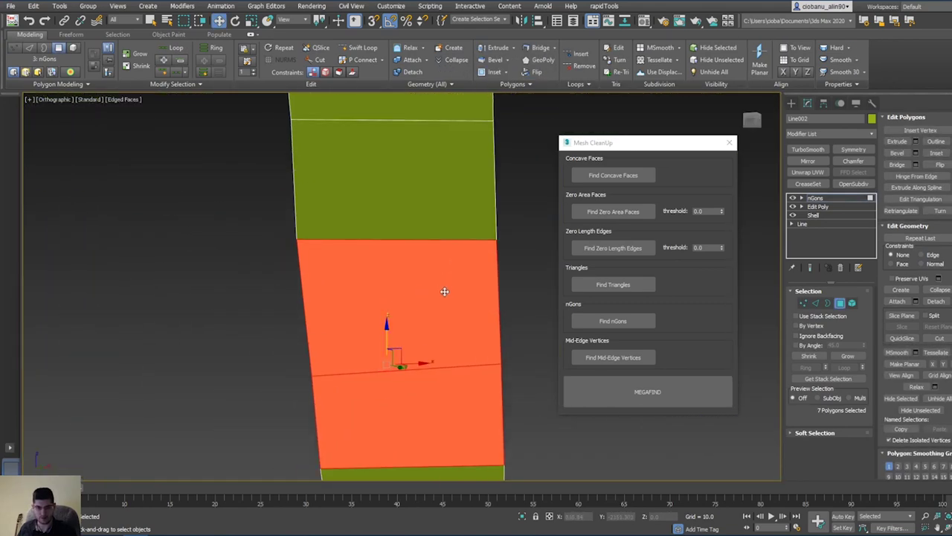
middle_drag(442, 300, 462, 237)
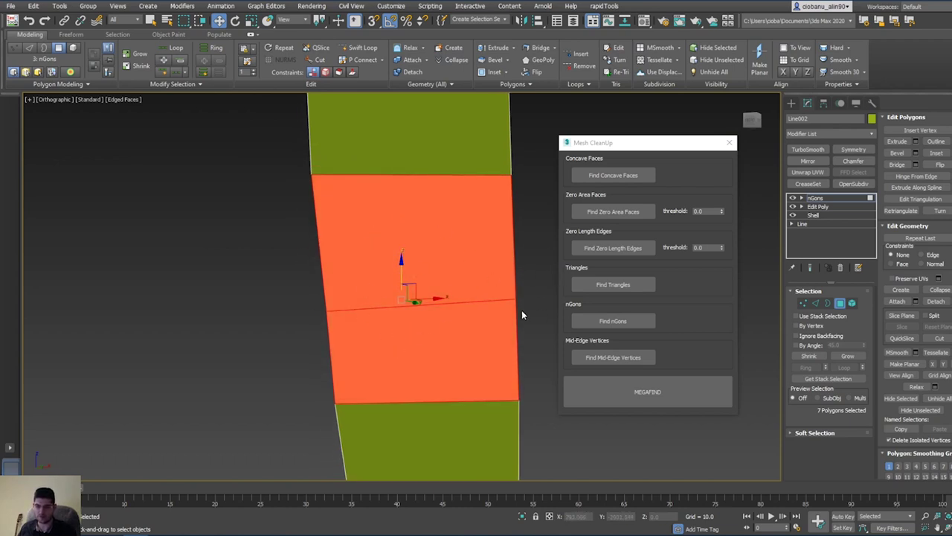
key(1)
drag(524, 289, 318, 321)
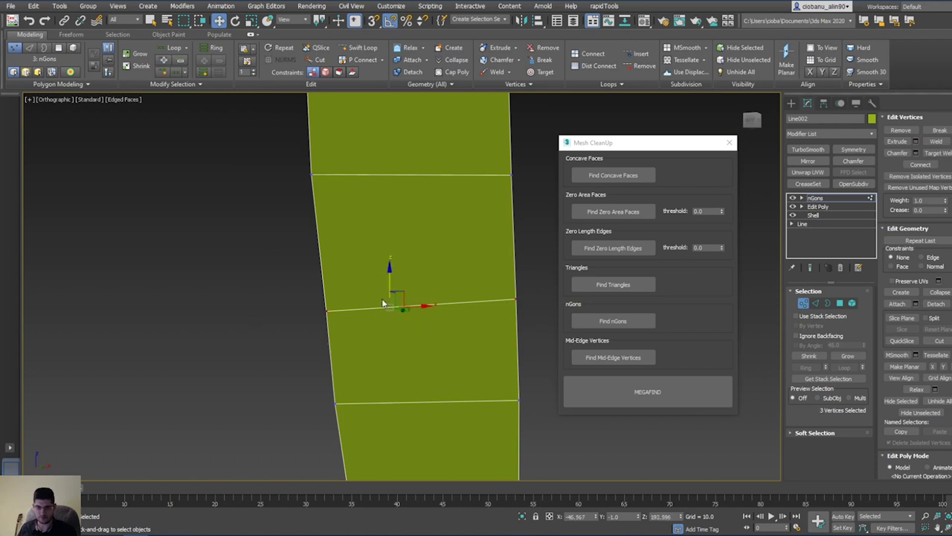
click(324, 311)
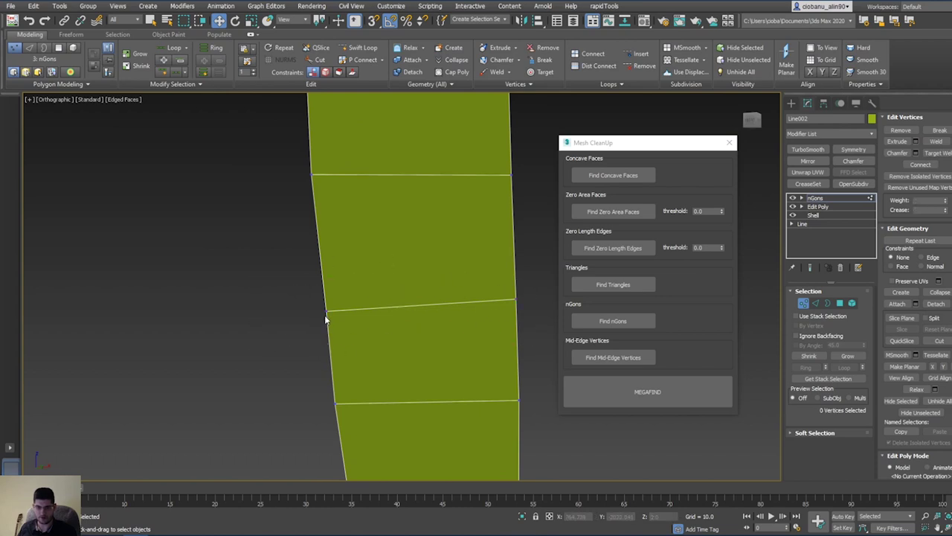
drag(325, 292, 325, 256)
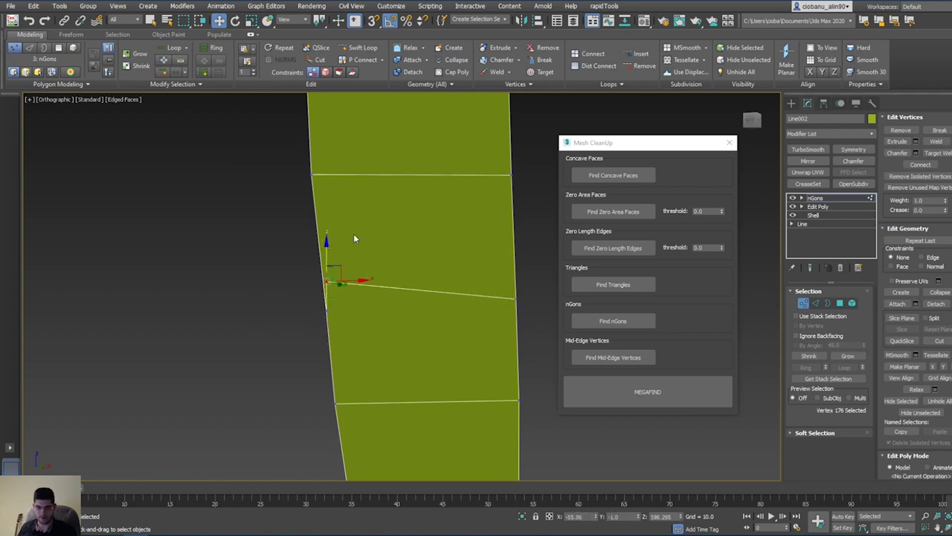
click(540, 71)
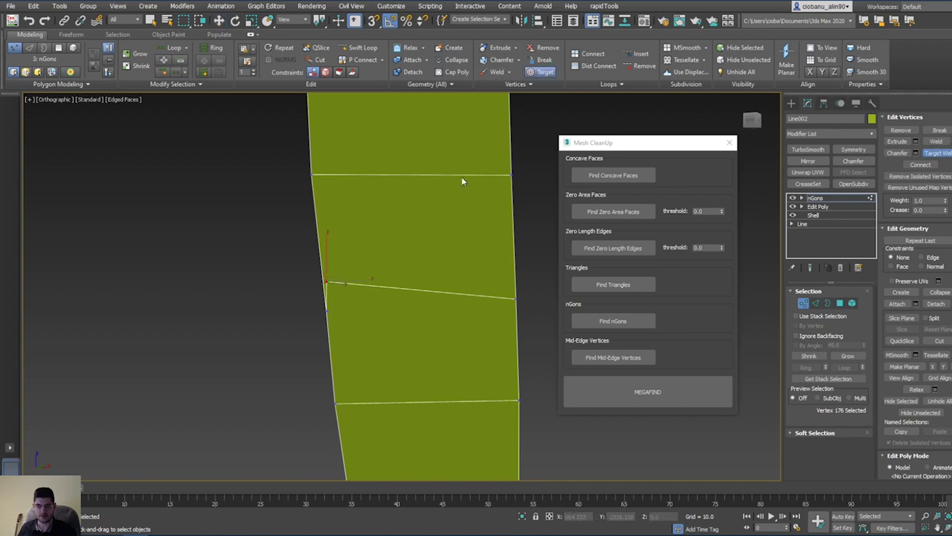
click(325, 311)
Step: Separate the overlapping vertices between the two nGons near the handle's lower tip and target-weld the moved one onto its duplicate
scroll(322, 340, down, 4)
scroll(404, 361, up, 4)
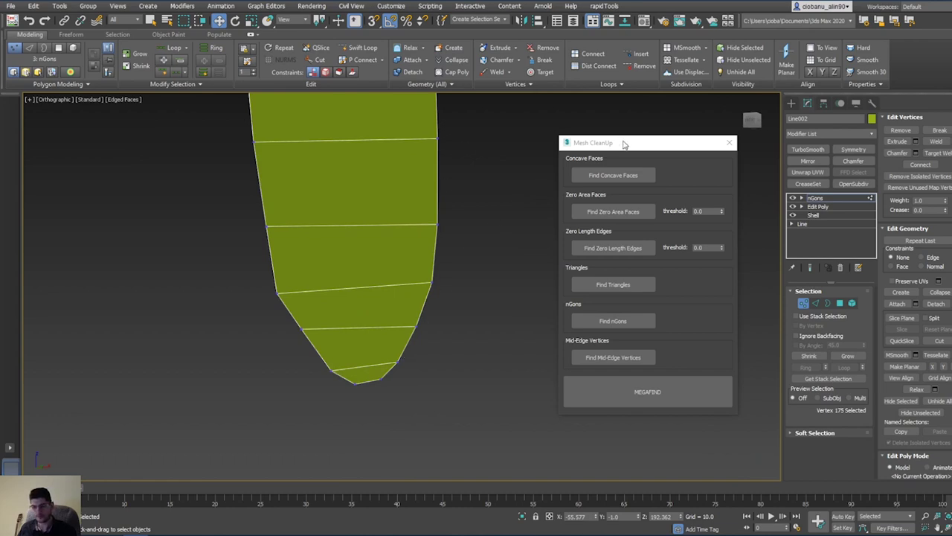
key(4)
scroll(353, 328, down, 2)
scroll(342, 329, up, 4)
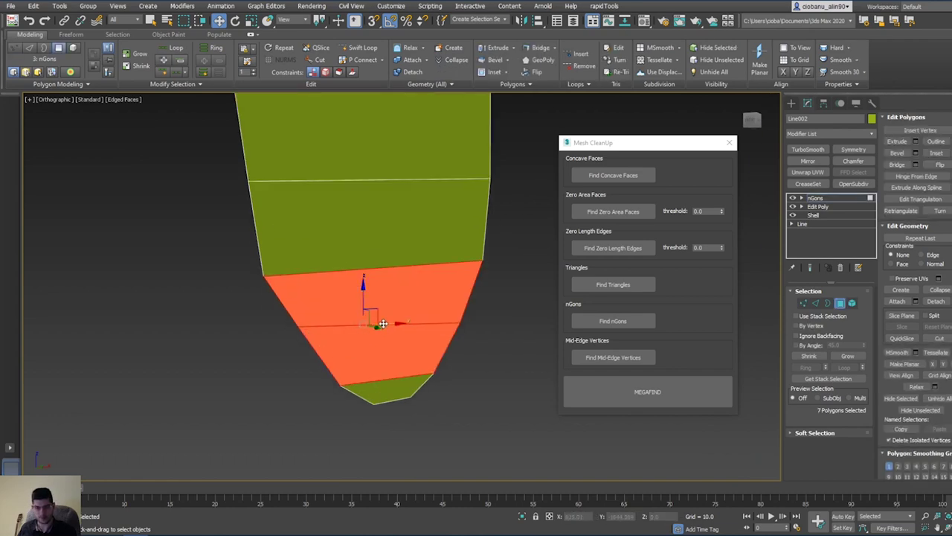
key(1)
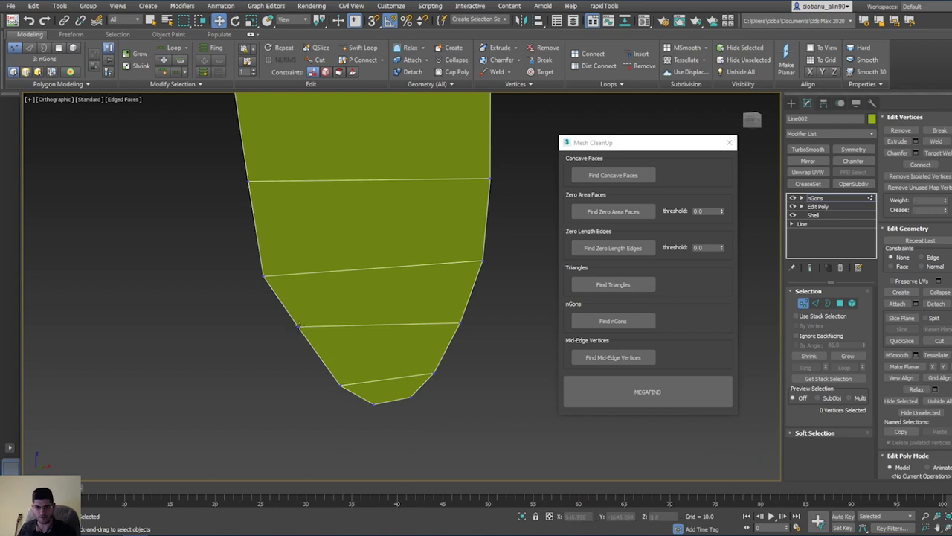
click(296, 326)
drag(296, 296, 298, 281)
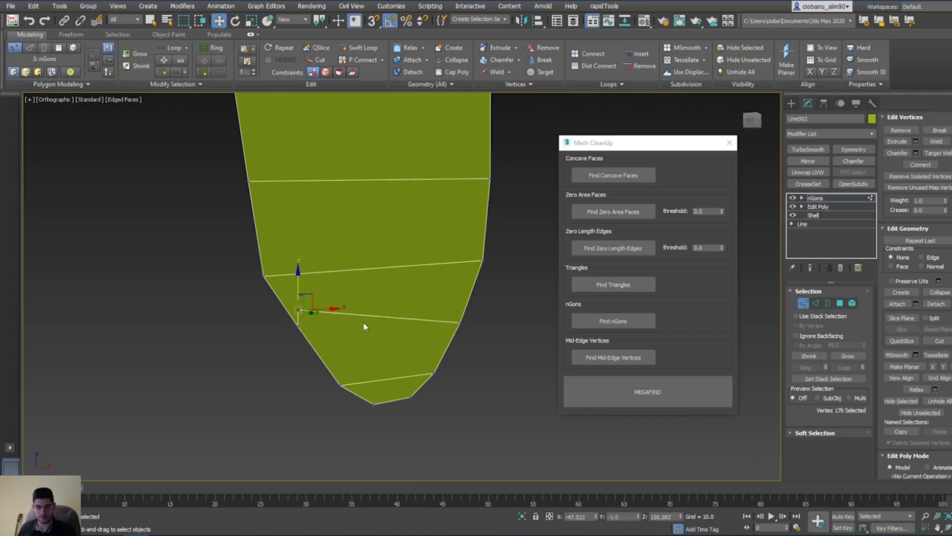
click(541, 71)
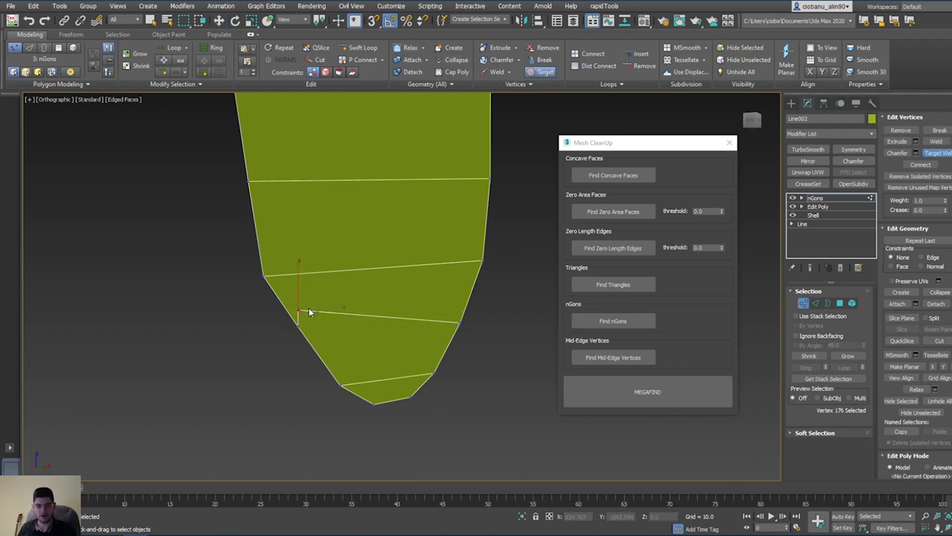
click(298, 326)
Step: Leave vertex editing, check the whole axe head for nGons again, and close the Mesh CleanUp window
scroll(397, 217, down, 2)
middle_drag(397, 217, 379, 355)
key(1)
scroll(402, 258, down, 2)
alt+middle_drag(398, 279, 517, 260)
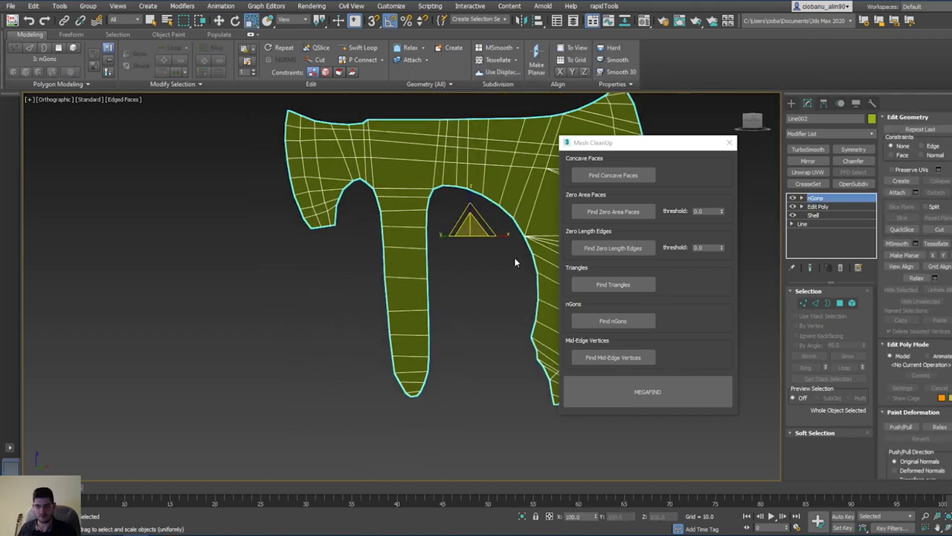
click(613, 320)
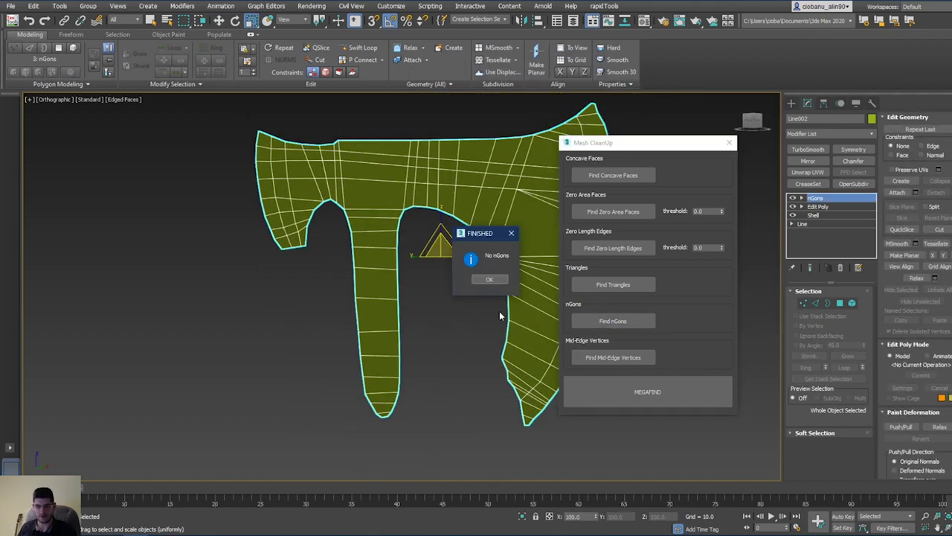
click(487, 282)
alt+middle_drag(421, 294, 386, 295)
click(729, 142)
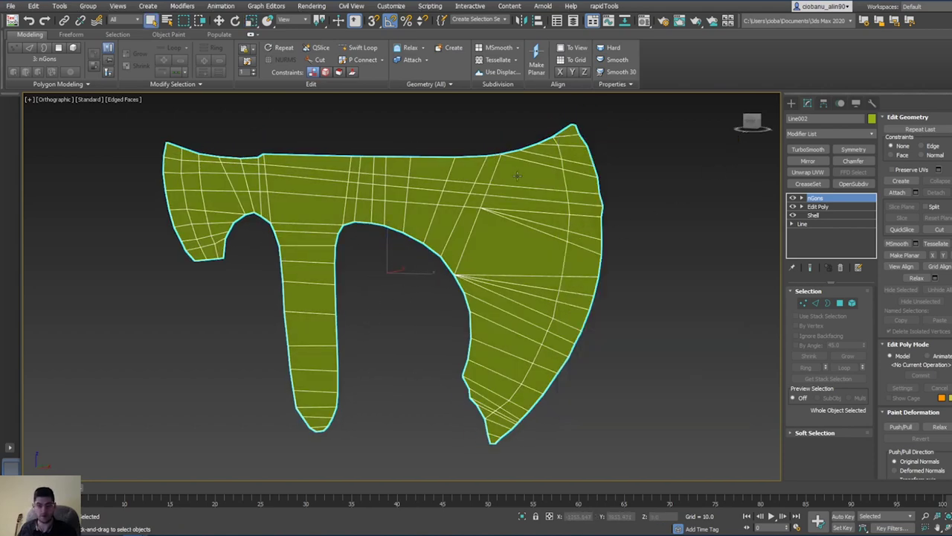
Step: Select the large blade's outer cutting edge and the head's upper outline as edges, leaving out the stray crossing edge
middle_drag(471, 226, 653, 212)
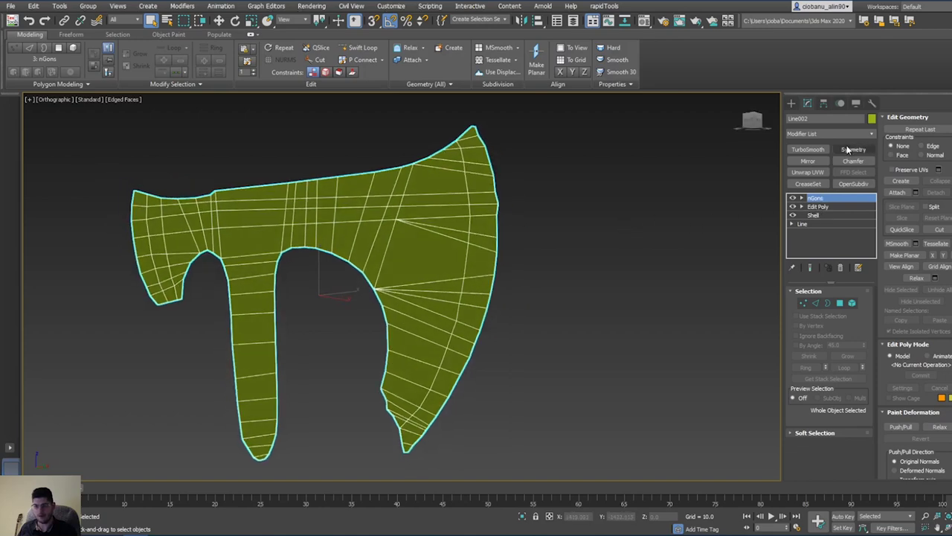
alt+middle_drag(607, 241, 831, 172)
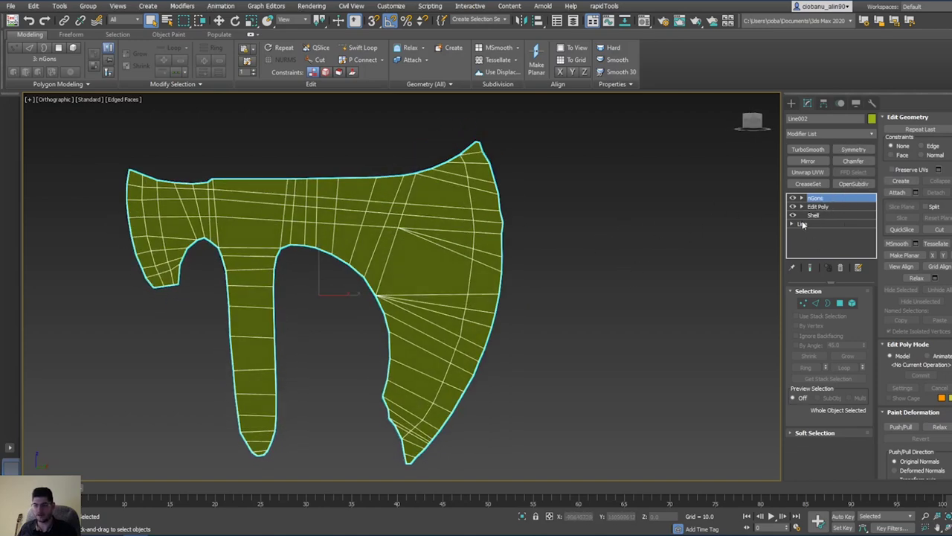
key(2)
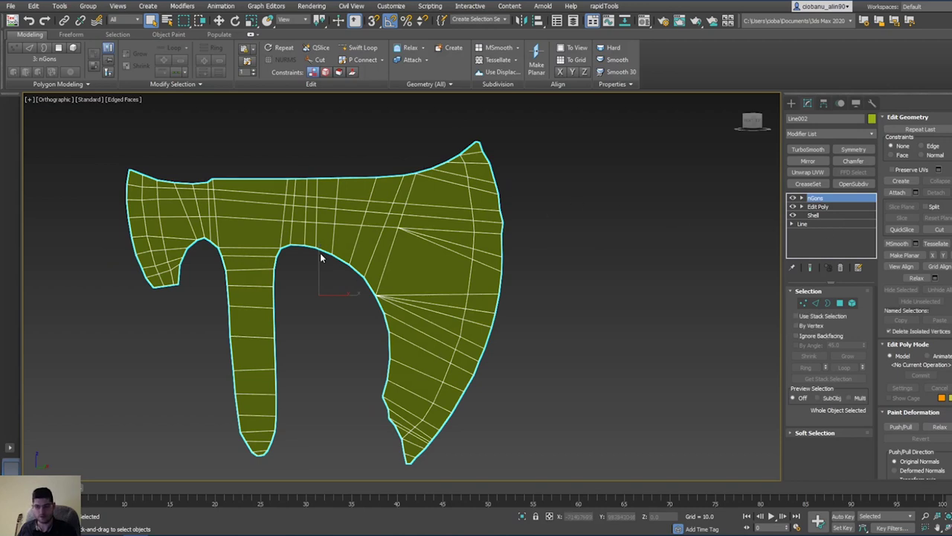
click(561, 272)
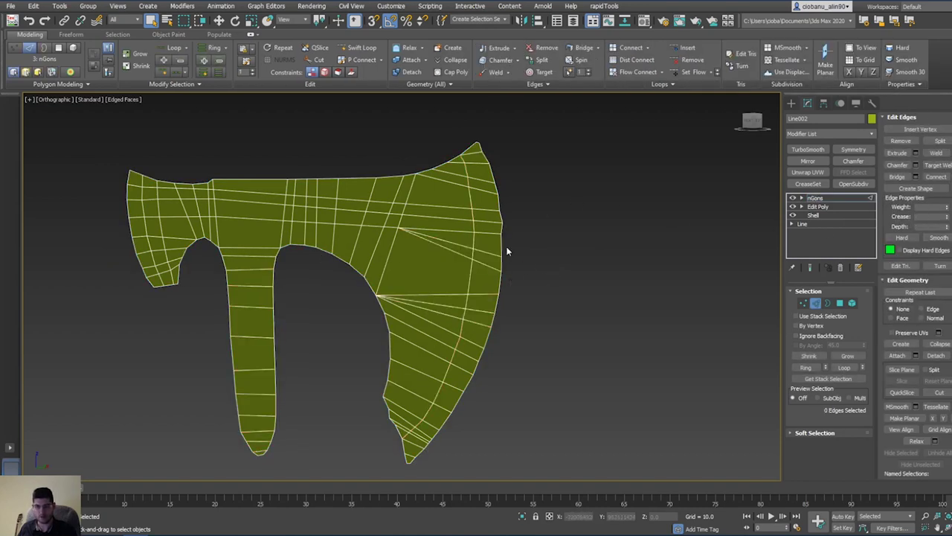
double_click(503, 246)
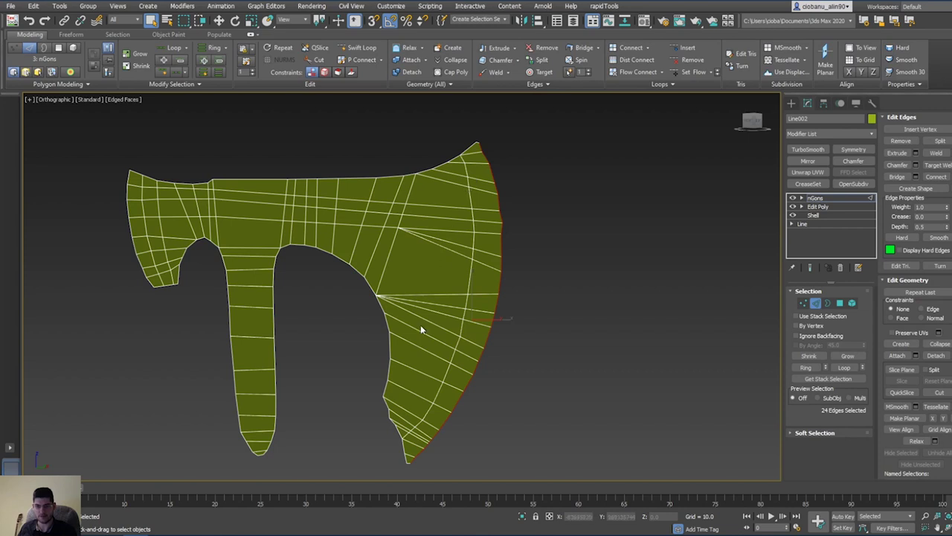
ctrl+double_click(363, 177)
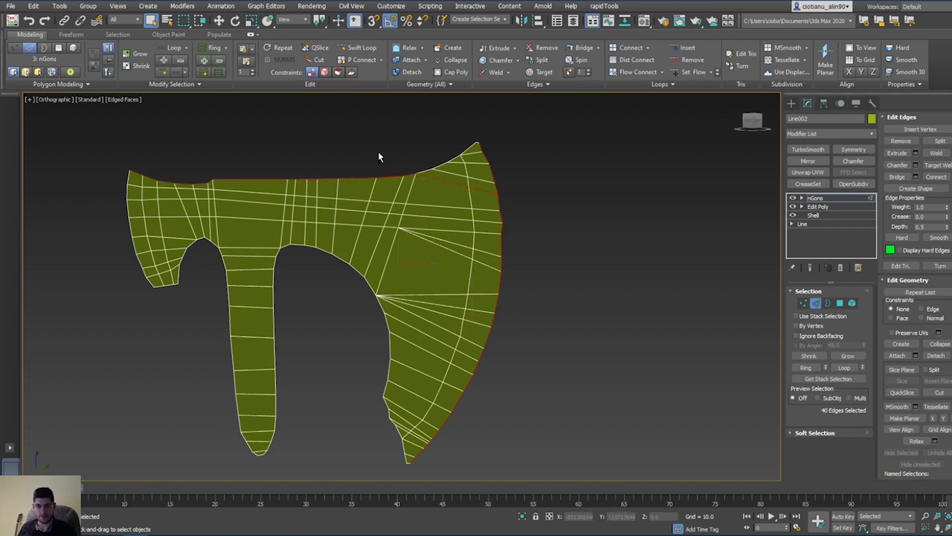
alt+middle_drag(458, 232, 468, 204)
alt+click(465, 191)
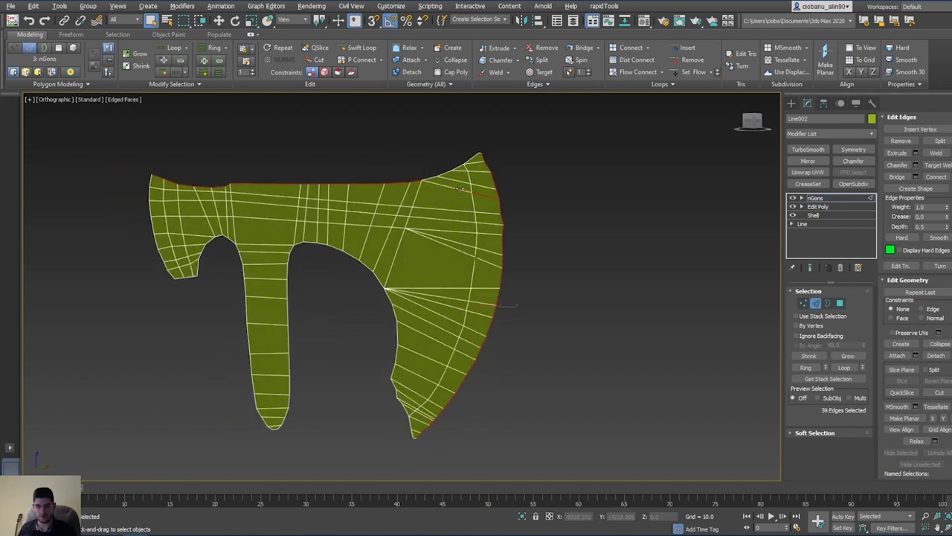
Step: Add the arch between handle and large blade and both long sides of the handle to the edge selection, without crossing edges
ctrl+double_click(333, 248)
alt+double_click(239, 255)
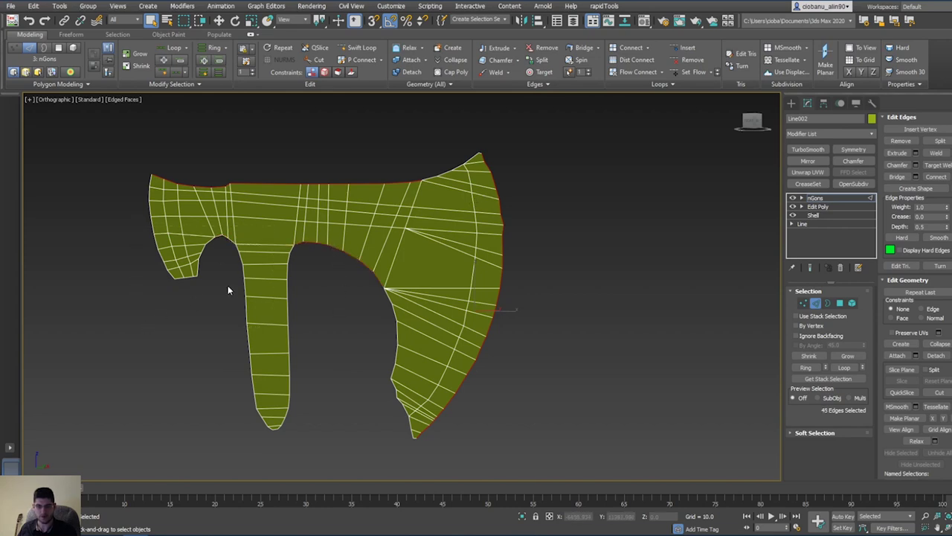
ctrl+double_click(289, 272)
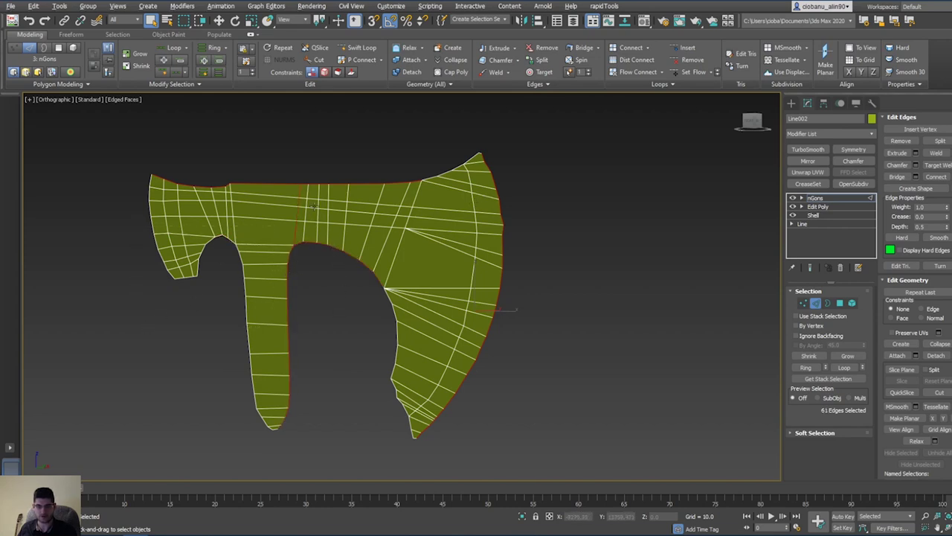
drag(313, 206, 279, 239)
ctrl+double_click(246, 344)
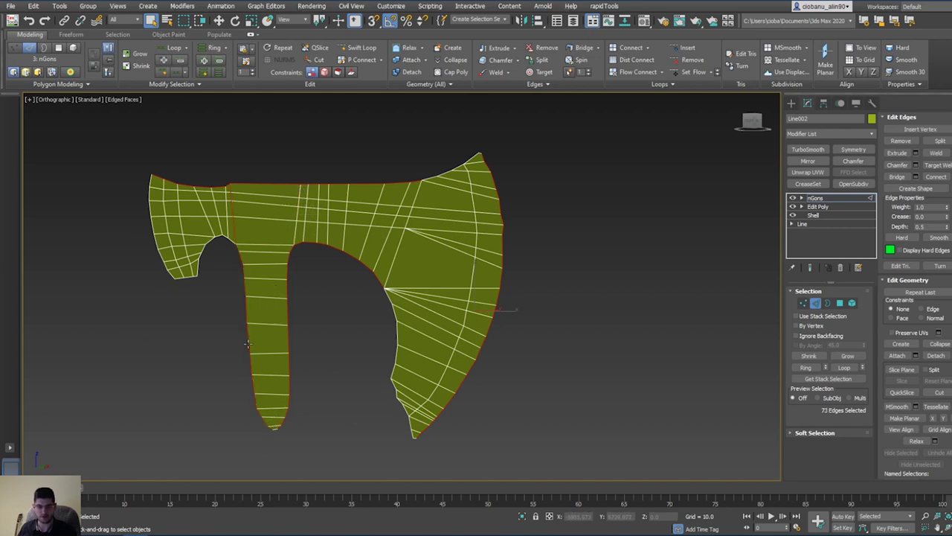
alt+double_click(229, 214)
Step: Add the arch between the small blade and the handle to the outline selection and deselect the interior edges picked with it
ctrl+double_click(206, 239)
alt+drag(210, 202, 193, 224)
alt+click(196, 185)
alt+click(193, 191)
scroll(193, 220, up, 4)
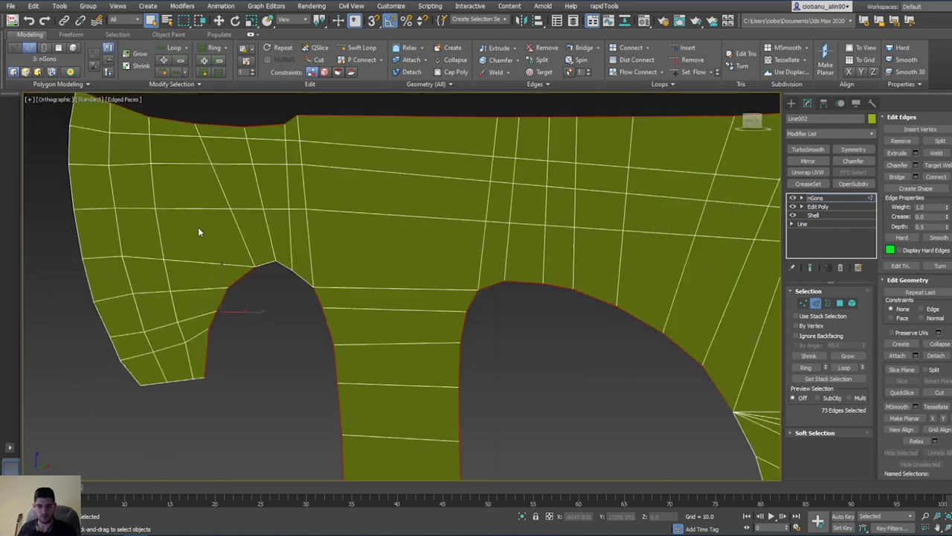
ctrl+click(289, 271)
ctrl+double_click(284, 265)
alt+drag(378, 265, 370, 292)
alt+drag(203, 227, 101, 279)
Step: Add the small blade's outer and lower border edges to the outline selection
scroll(154, 300, down, 3)
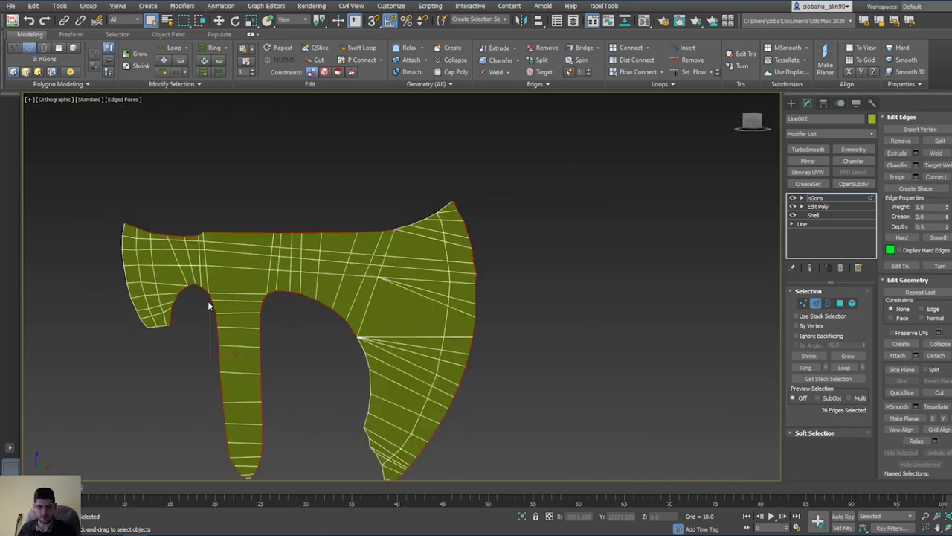
scroll(209, 301, up, 2)
middle_drag(202, 303, 303, 254)
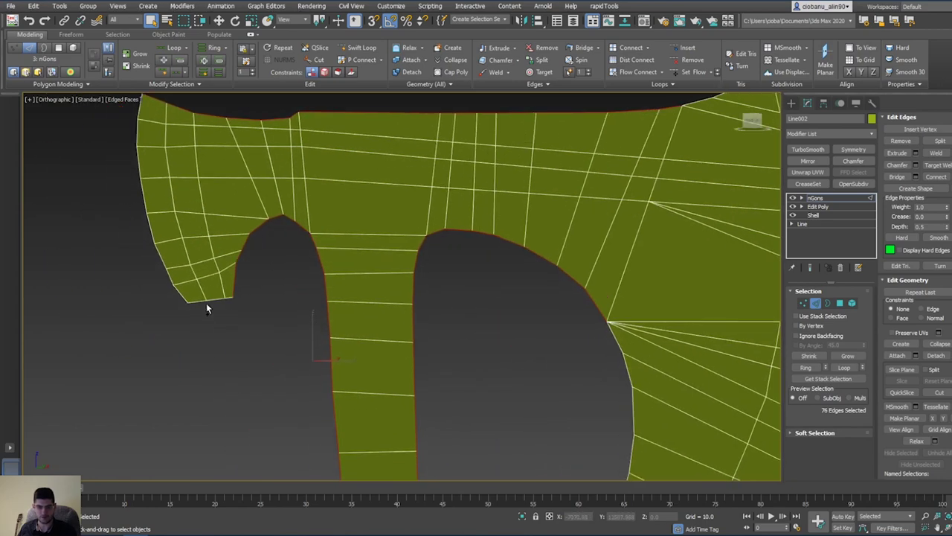
ctrl+double_click(169, 279)
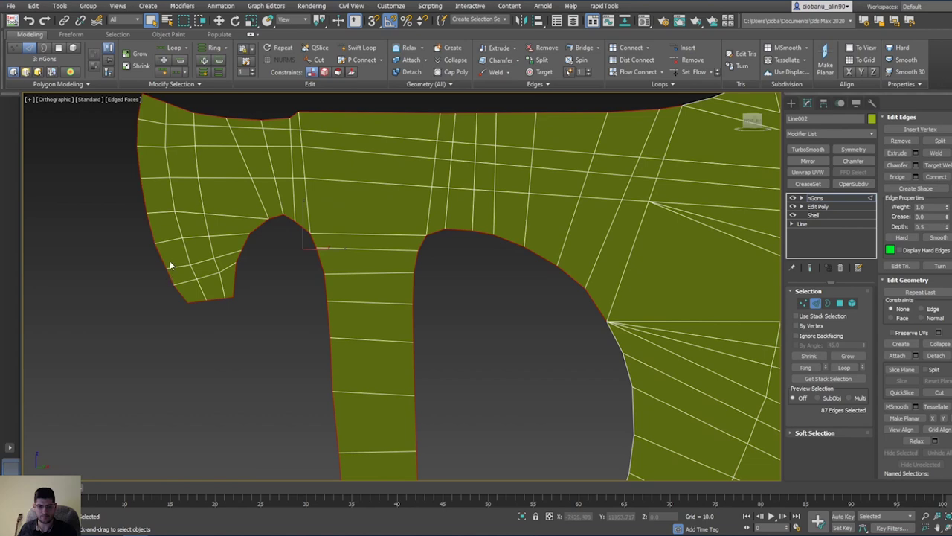
Step: Add the large blade's inner border down to its lower tip, including the short tip edge, to the outline selection
scroll(169, 266, down, 3)
scroll(521, 358, up, 4)
ctrl+double_click(550, 288)
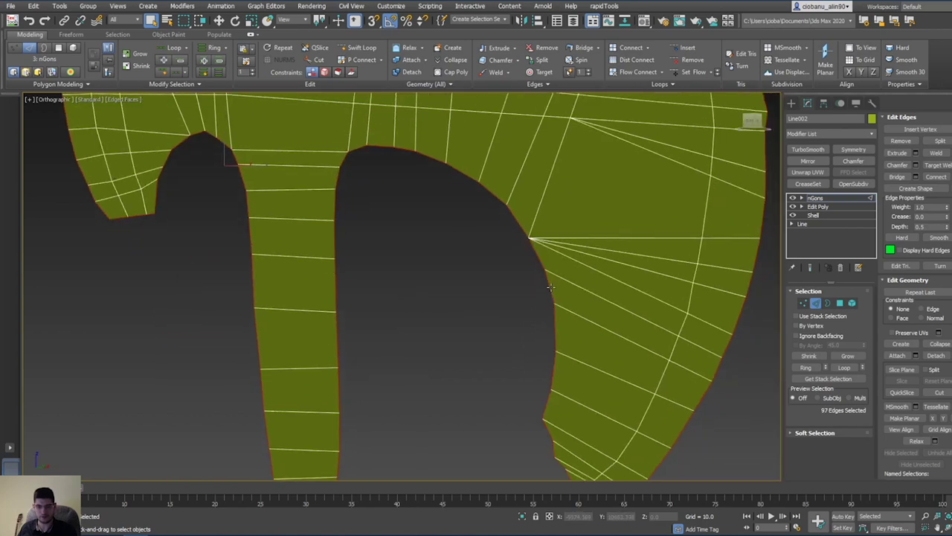
scroll(525, 358, up, 2)
middle_drag(526, 357, 487, 195)
ctrl+double_click(566, 411)
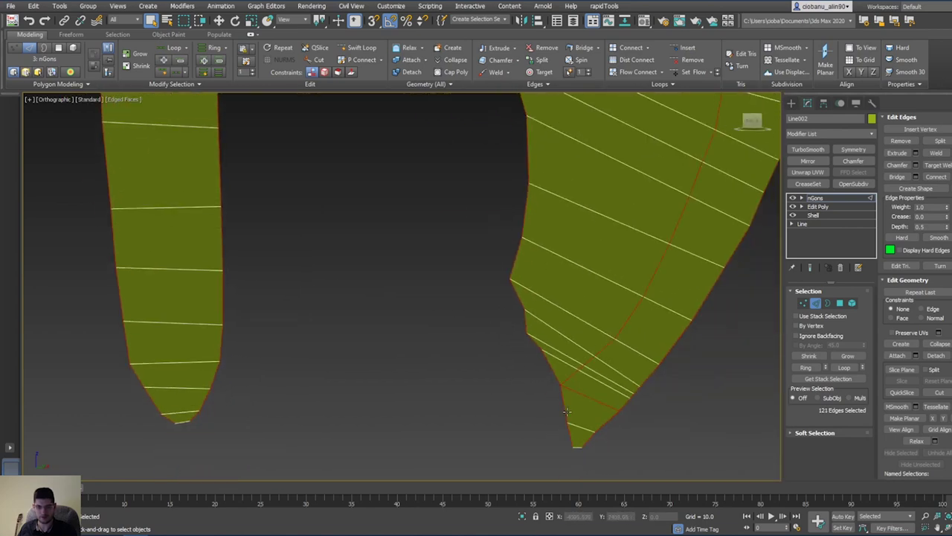
alt+double_click(581, 396)
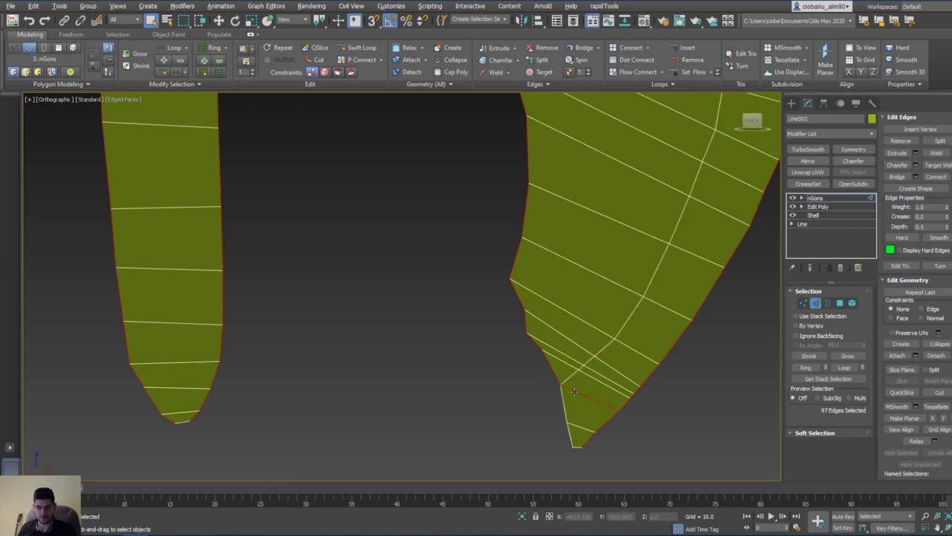
ctrl+double_click(565, 408)
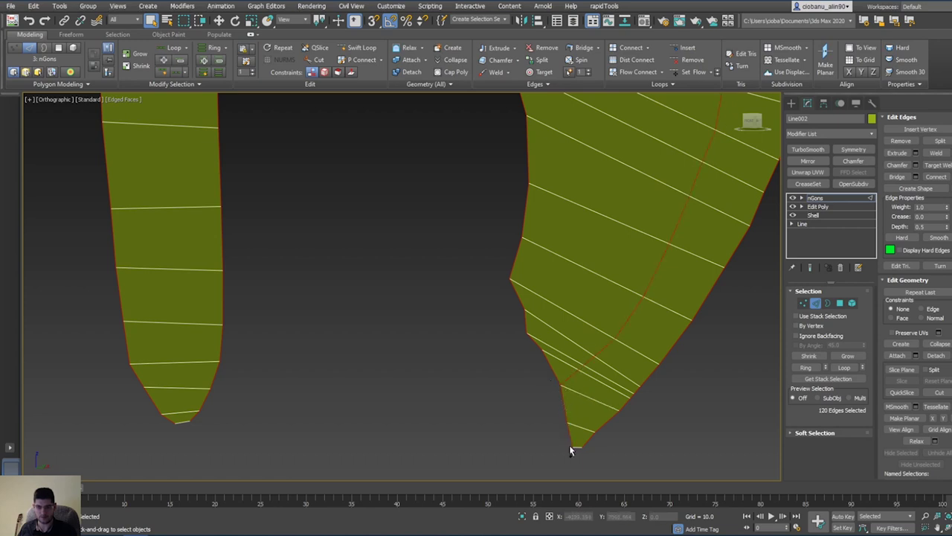
ctrl+click(576, 447)
scroll(581, 353, up, 2)
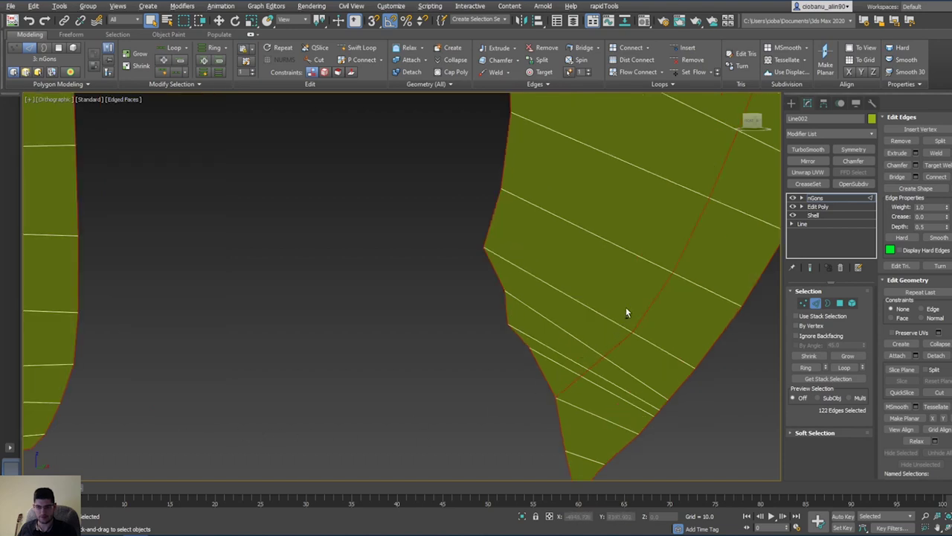
Step: Deselect the interior edge loop running lengthwise through the large blade, from its lower tip to the upper corner
scroll(691, 264, down, 3)
scroll(623, 291, up, 4)
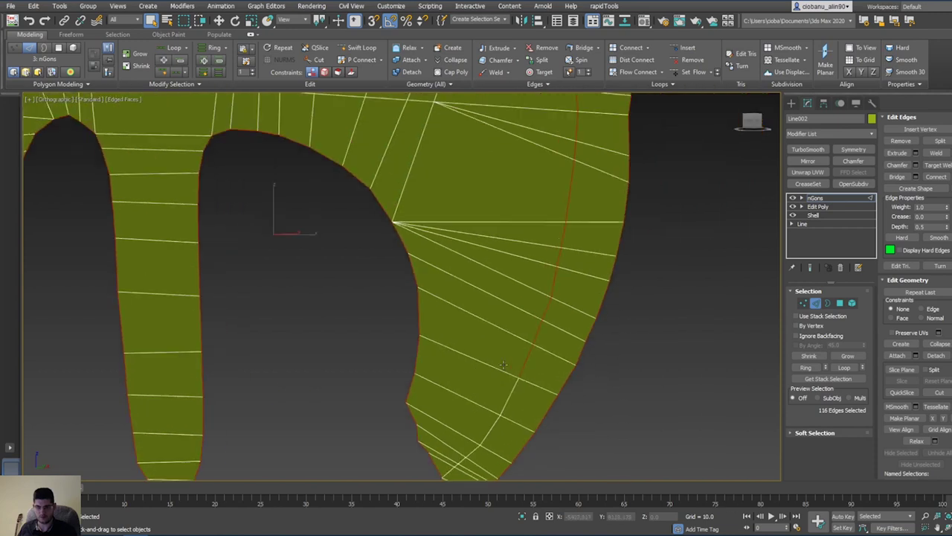
alt+drag(495, 360, 480, 356)
middle_drag(586, 146, 574, 223)
alt+drag(588, 173, 537, 303)
middle_drag(518, 272, 497, 417)
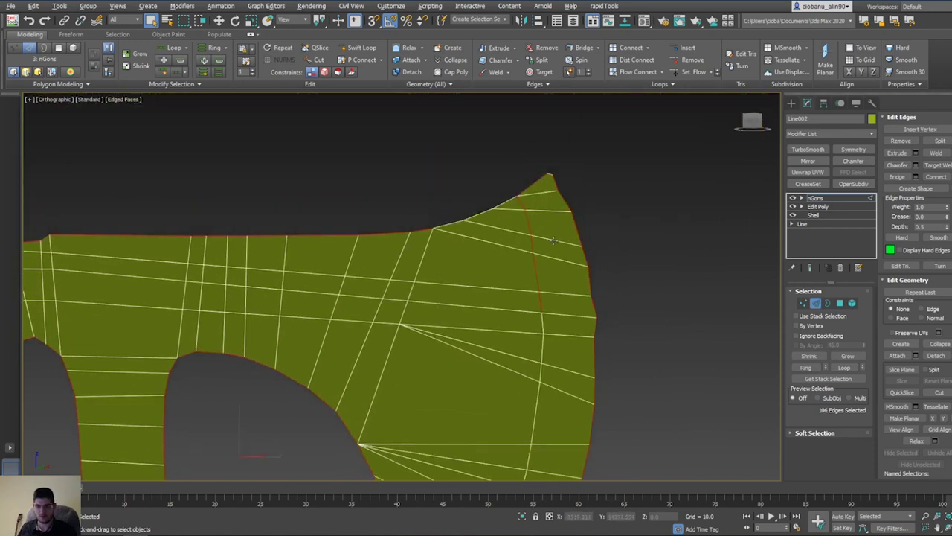
alt+drag(519, 354, 519, 353)
Step: Add the large blade's upper curved border to the outline selection and deselect the interior edges picked with it
ctrl+double_click(508, 202)
alt+drag(447, 269, 416, 331)
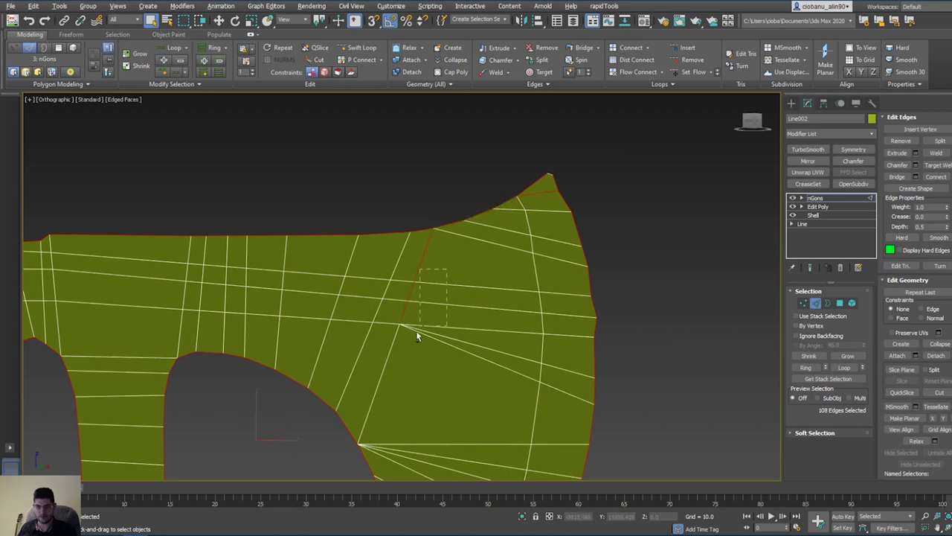
alt+drag(366, 394, 366, 395)
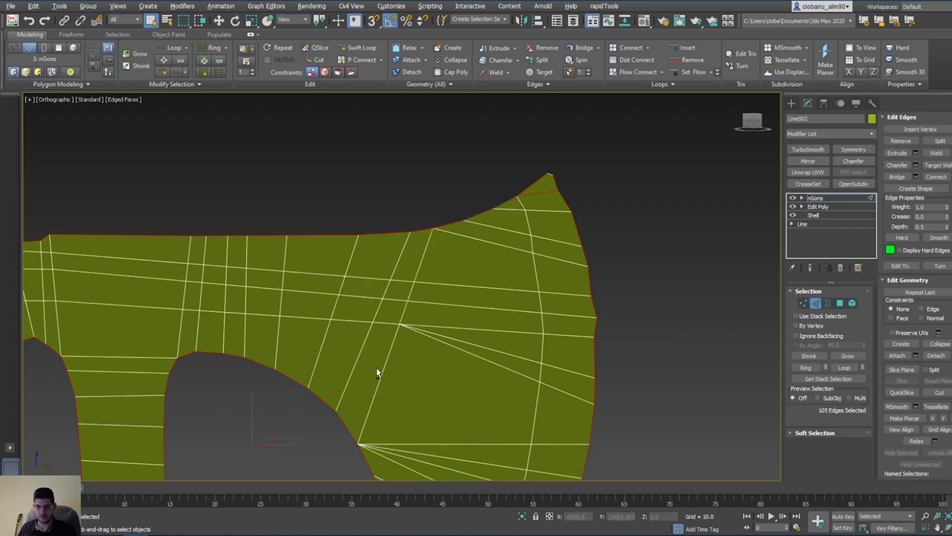
alt+click(537, 193)
Step: Add the short edge at the large blade's upper tip to complete the outline selection
middle_drag(456, 322, 531, 233)
scroll(531, 232, down, 3)
scroll(449, 281, up, 1)
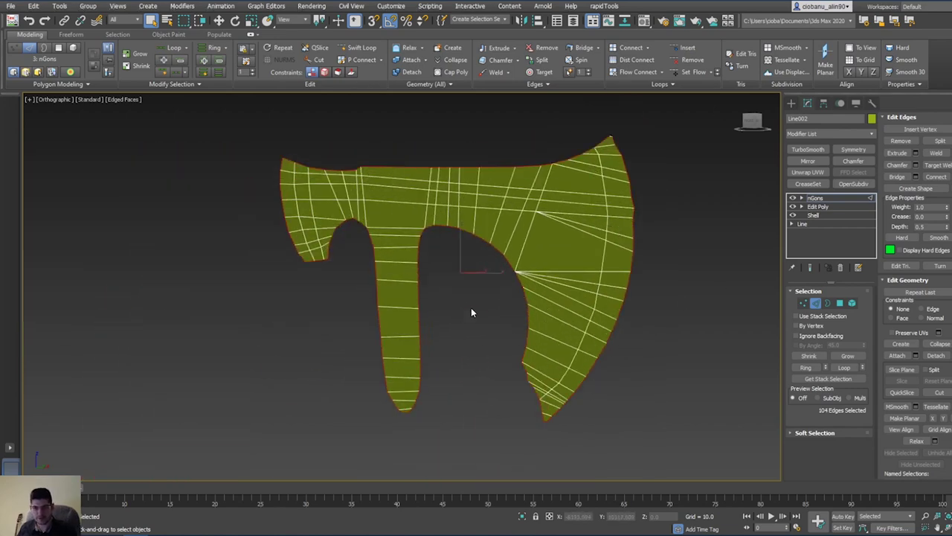
scroll(595, 129, up, 4)
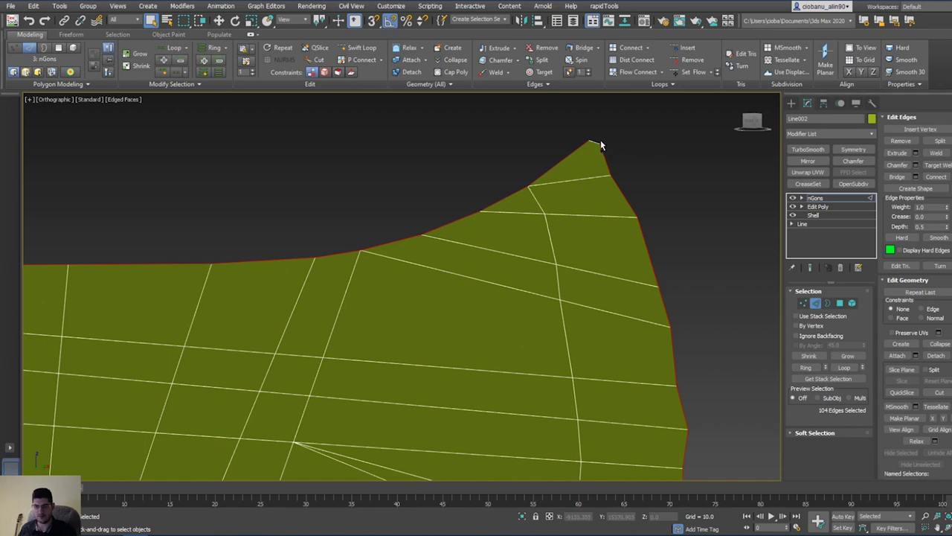
scroll(416, 237, down, 5)
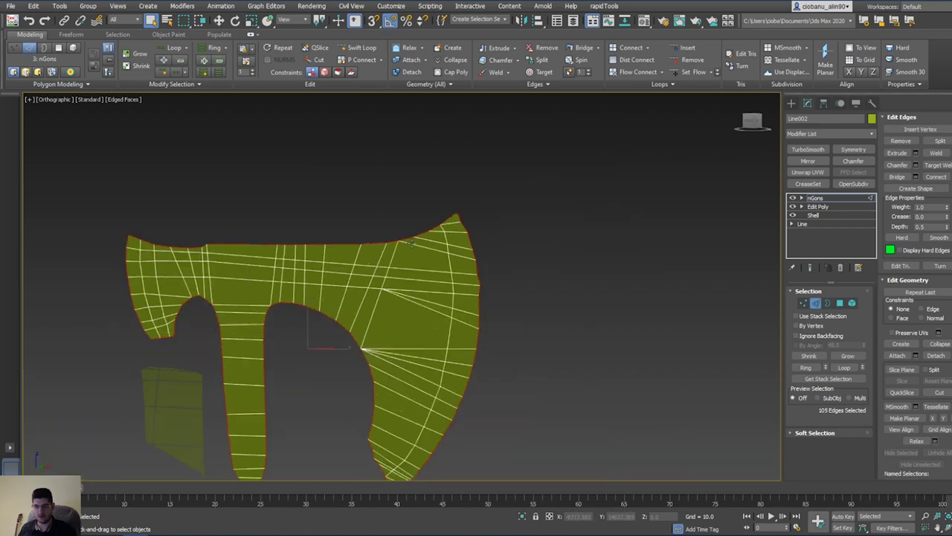
Step: Extrude the selected outline edges slightly away from the face to form a thin side rim
middle_drag(397, 309, 572, 220)
mouse_move(243, 231)
alt+middle_down()
mouse_move(308, 259)
mouse_move(308, 279)
mouse_move(351, 274)
mouse_move(379, 303)
mouse_move(491, 197)
alt+middle_up()
key(w)
shift+drag(461, 259, 465, 259)
mouse_move(464, 259)
alt+middle_down()
mouse_move(442, 273)
mouse_move(440, 261)
mouse_move(485, 236)
mouse_move(461, 257)
mouse_move(456, 242)
alt+middle_up()
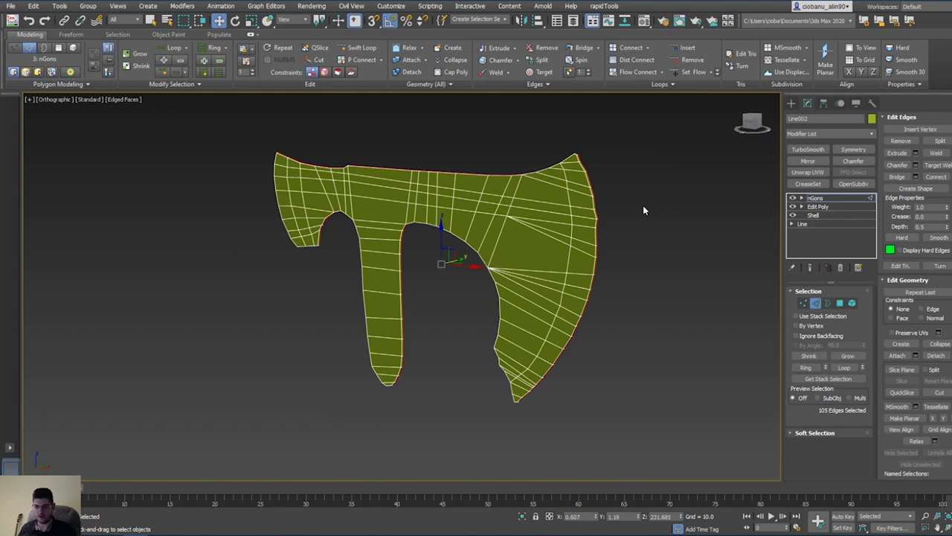
Step: Apply a Symmetry modifier to the whole axe head with Z as the mirror axis
click(846, 197)
click(854, 148)
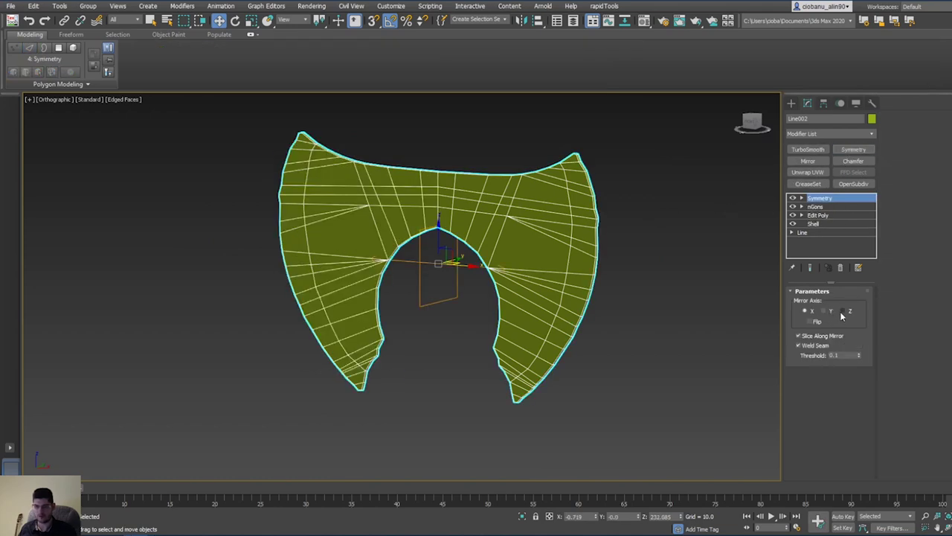
click(843, 311)
alt+middle_drag(557, 291, 497, 293)
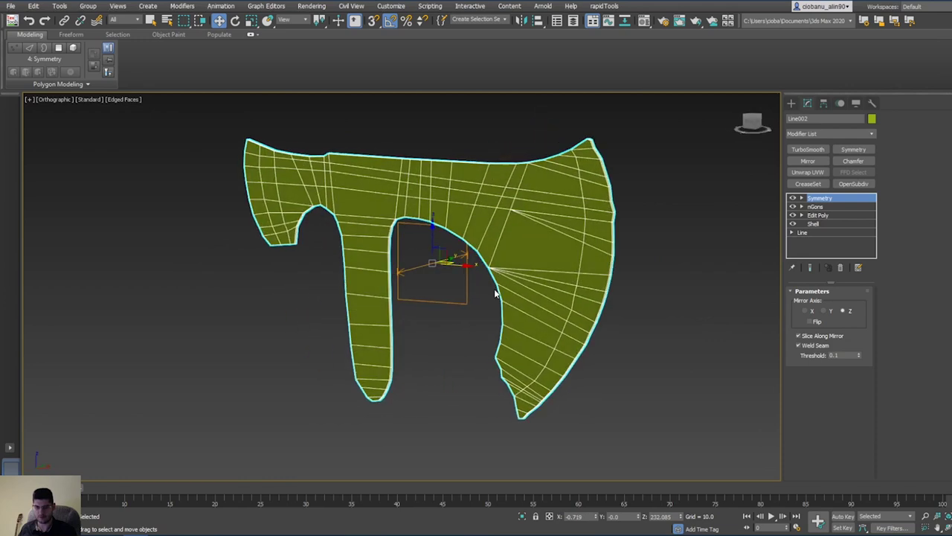
Step: Add an Edit Poly modifier on top of the Symmetry modifier
click(817, 134)
scroll(819, 116, down, 5)
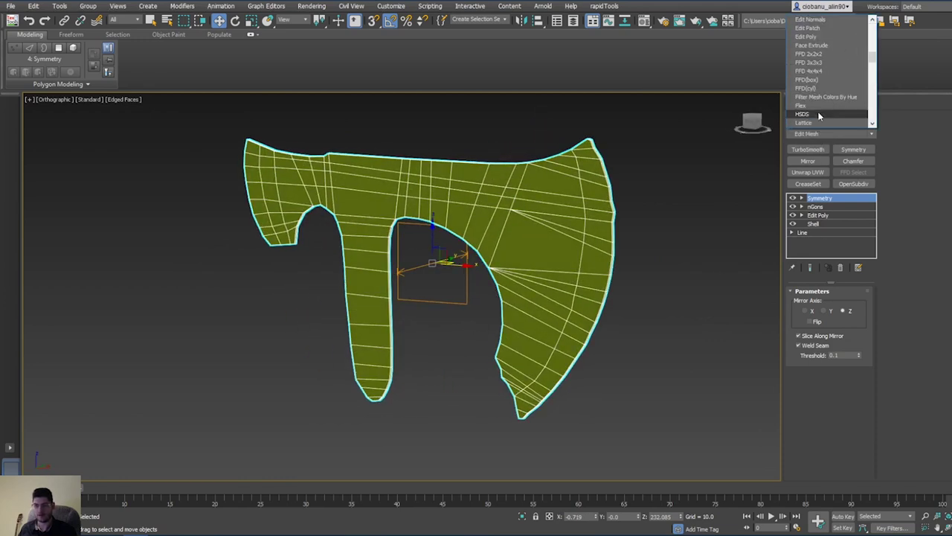
click(818, 37)
Step: Insert two lengthwise edge loops through the handle with Swift Loop, and return to whole-object level
scroll(421, 289, up, 2)
alt+middle_drag(415, 289, 465, 318)
click(374, 48)
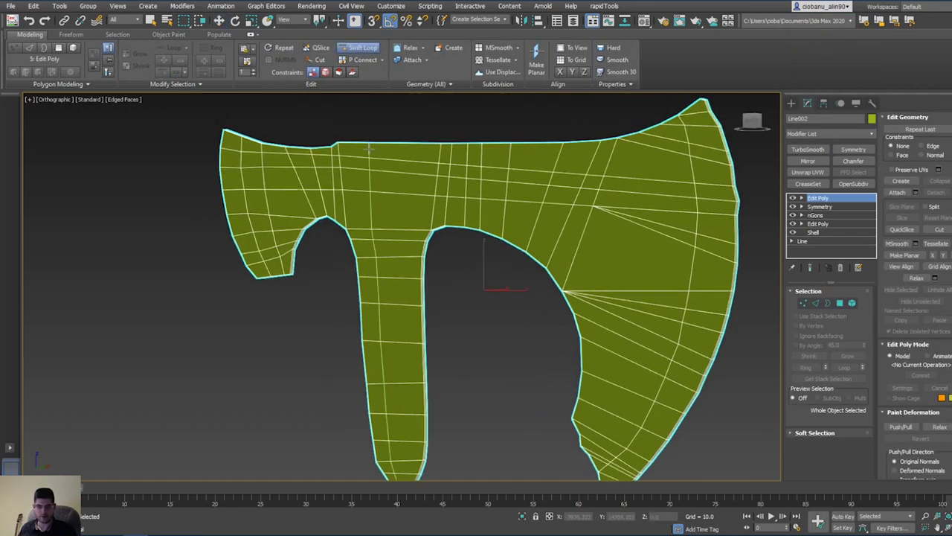
click(368, 149)
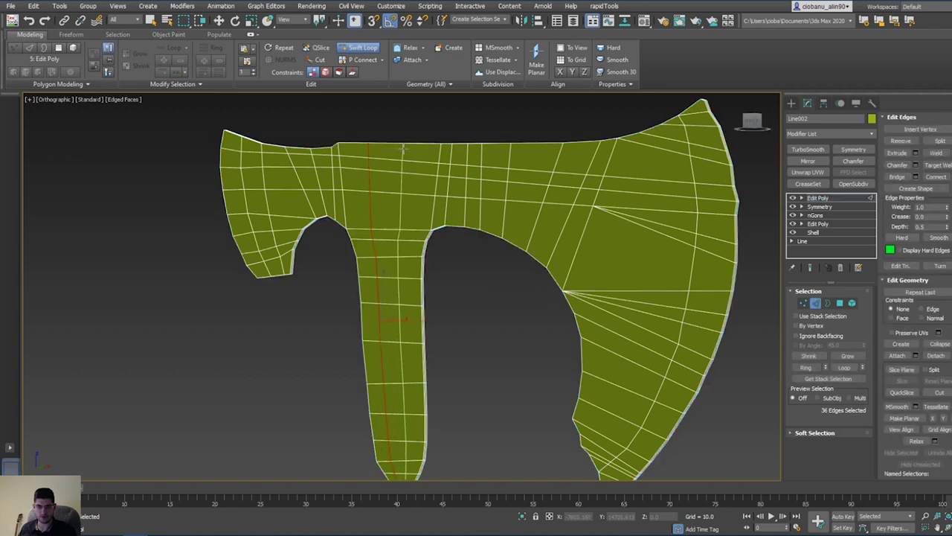
click(402, 151)
right_click(457, 283)
alt+middle_drag(458, 281, 480, 304)
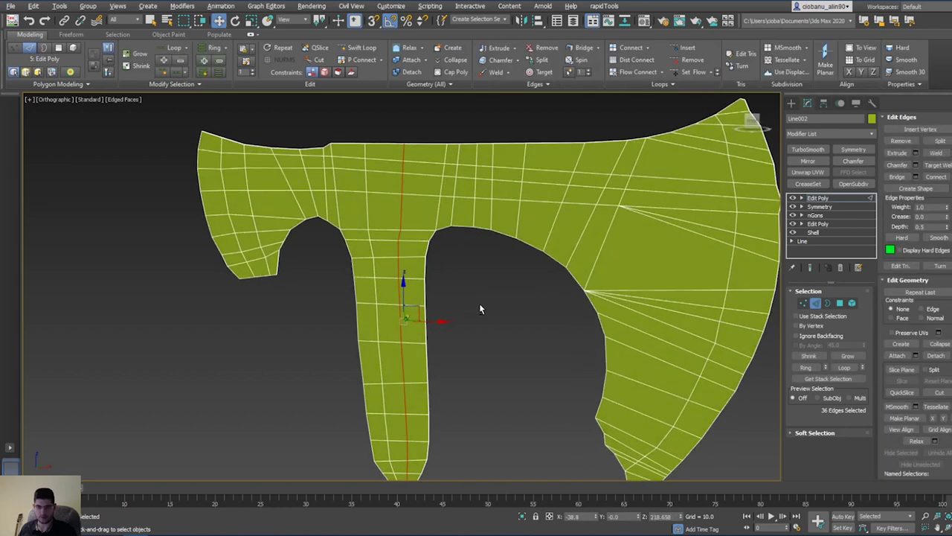
mouse_move(474, 337)
middle_down()
mouse_move(479, 264)
mouse_move(452, 270)
mouse_move(470, 321)
middle_up()
scroll(455, 260, down, 4)
scroll(470, 274, up, 4)
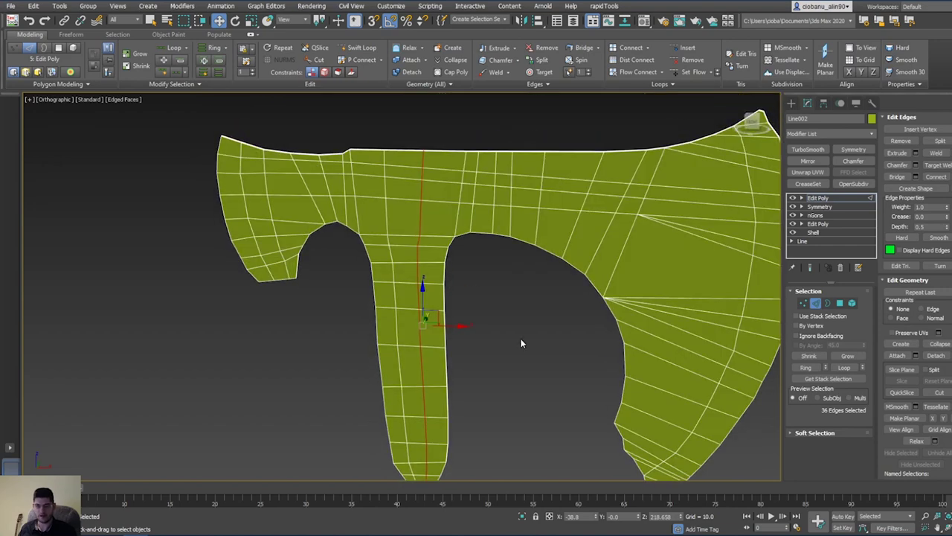
click(817, 197)
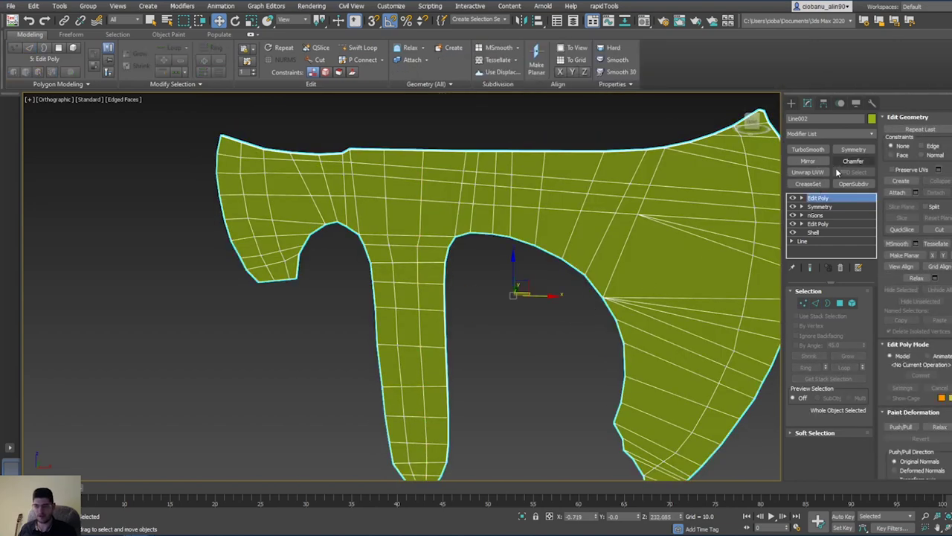
Step: Add an OpenSubdiv modifier to the axe head and return to the Edit Poly modifier beneath it
click(853, 184)
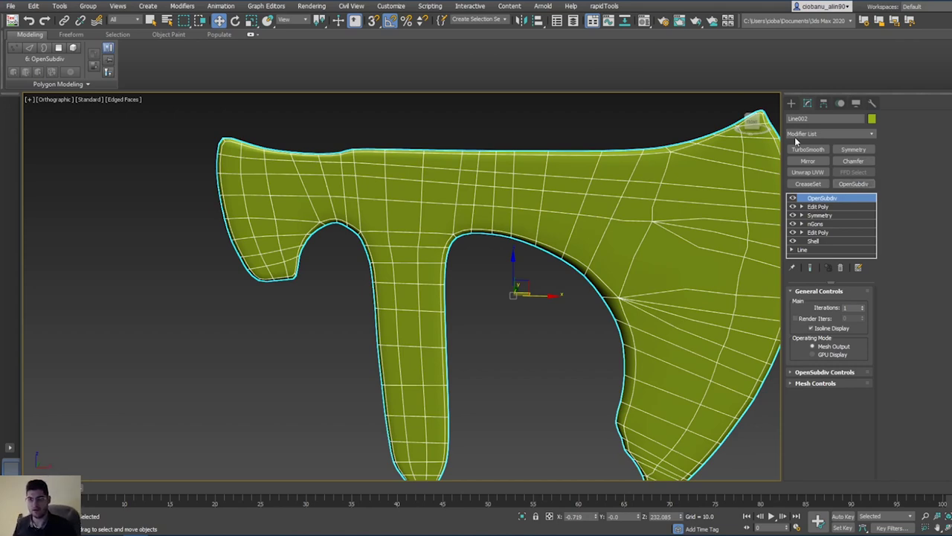
alt+middle_drag(595, 216, 548, 209)
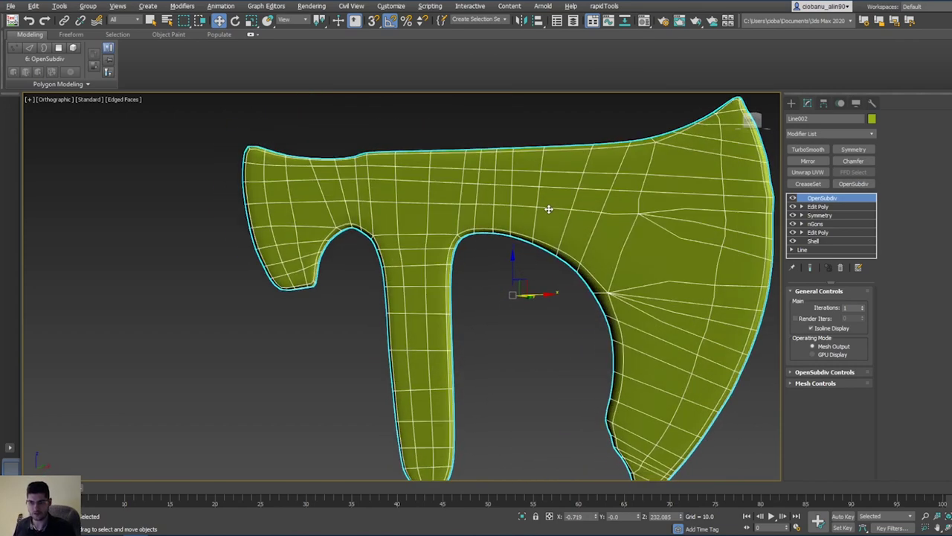
click(818, 207)
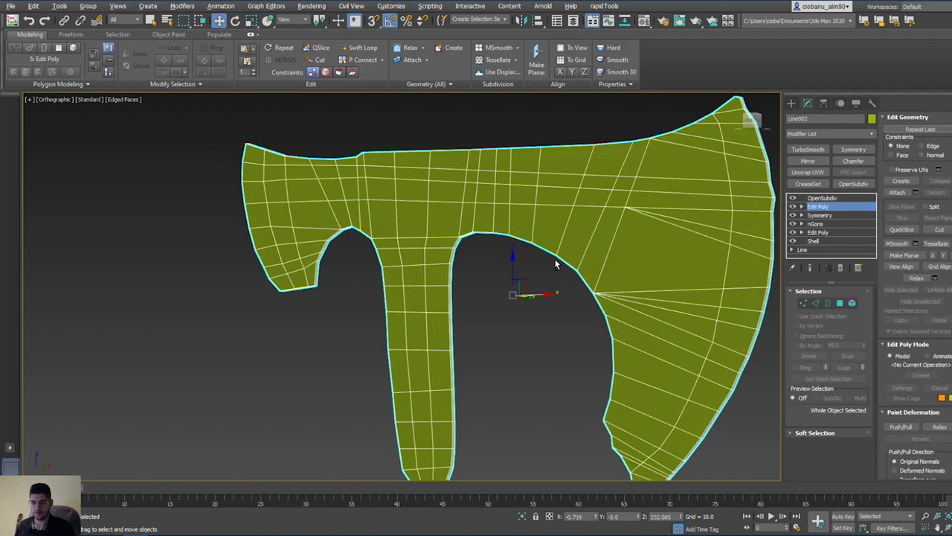
Step: Select the vertices of the axe head's central socket area and the long strip hanging below it
key(1)
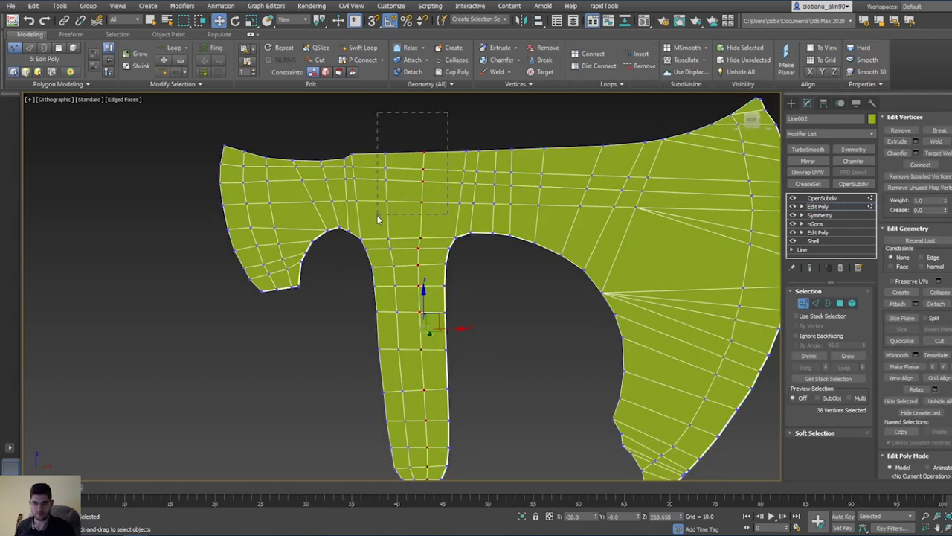
drag(377, 218, 378, 217)
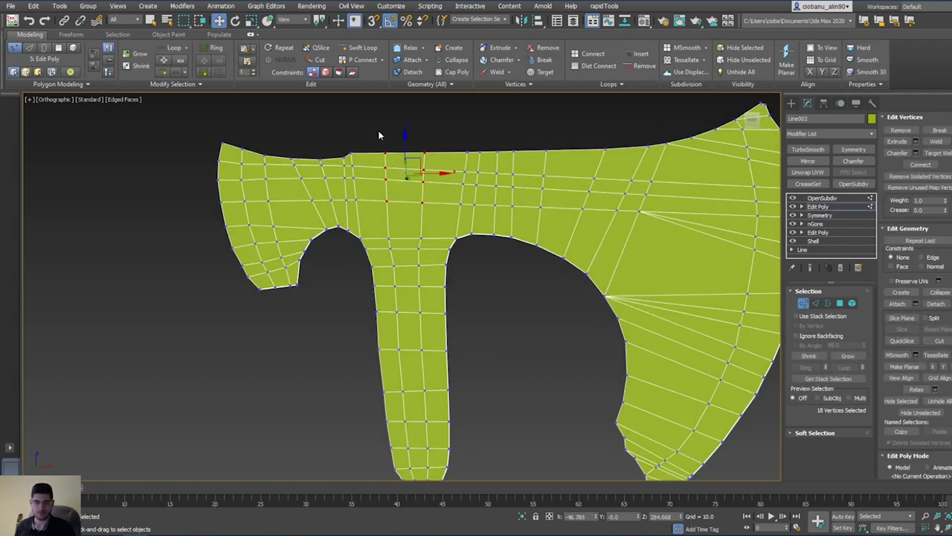
drag(378, 147, 351, 253)
middle_drag(420, 255, 432, 206)
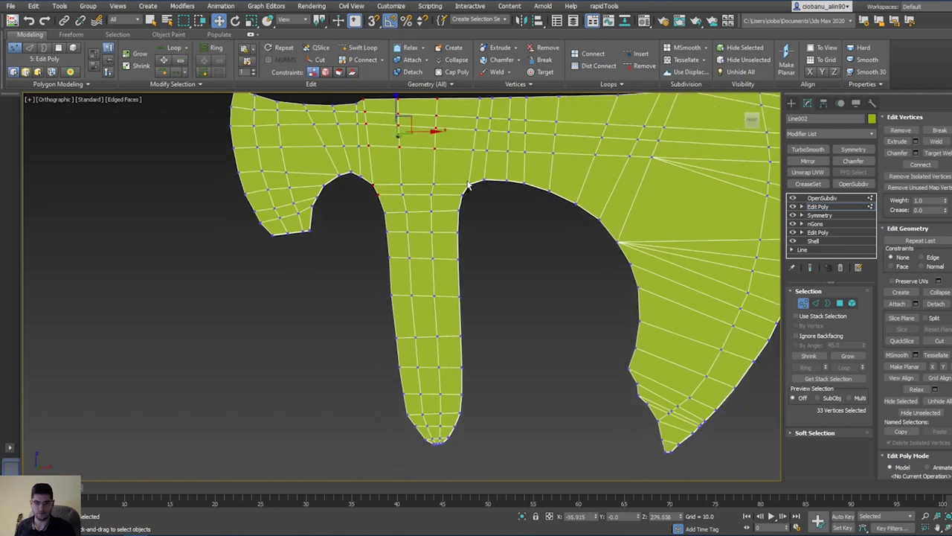
ctrl+drag(371, 262, 371, 262)
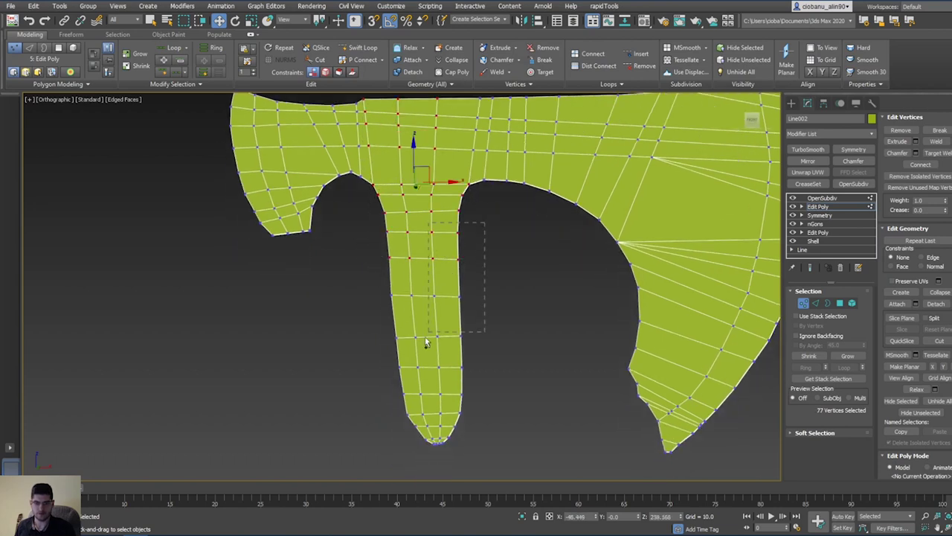
ctrl+drag(372, 384, 372, 384)
ctrl+drag(483, 338, 361, 472)
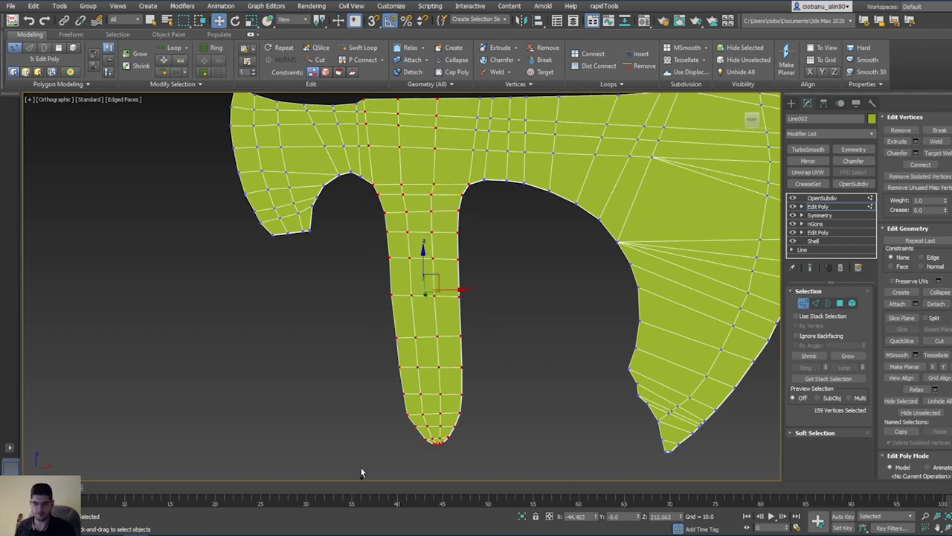
middle_drag(448, 307, 452, 374)
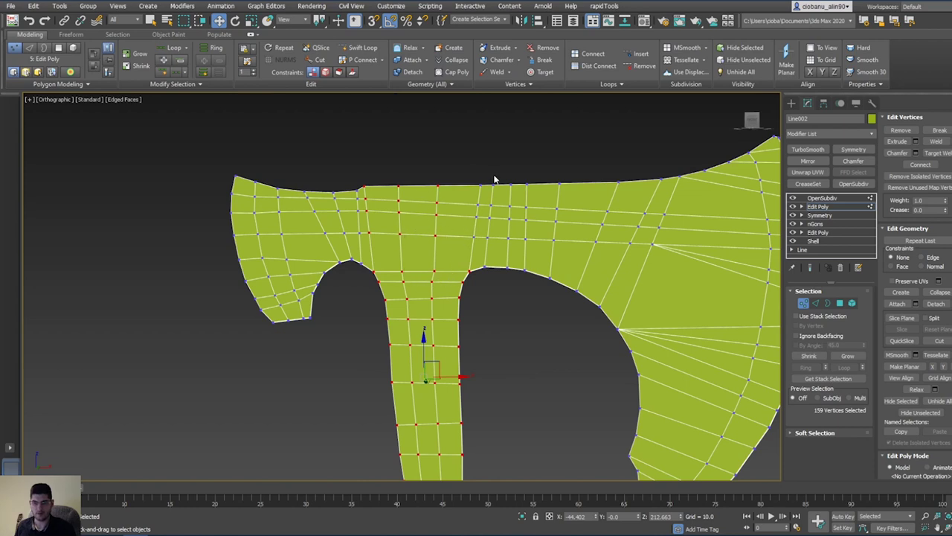
scroll(465, 233, down, 2)
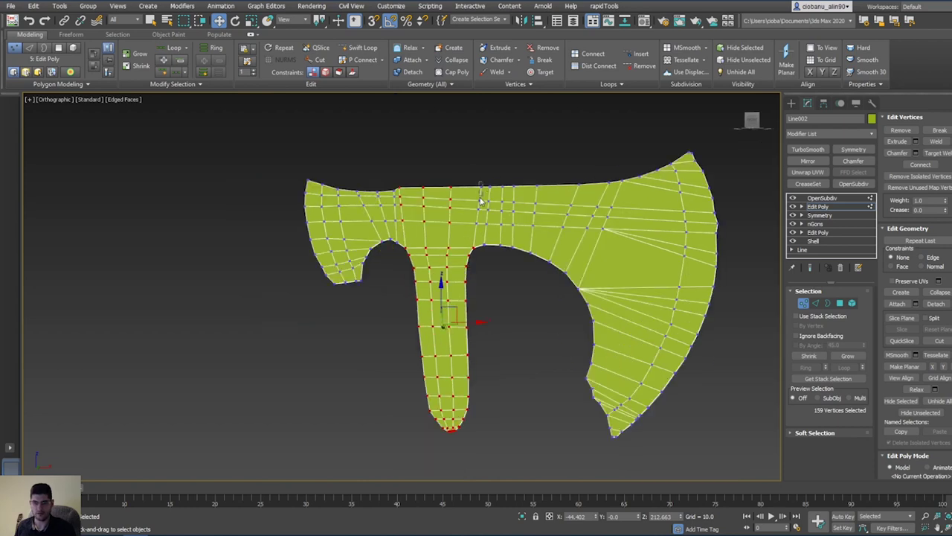
Step: Slide the vertex column on the blade side of the socket towards it with the Edge constraint, and rotate it nearly vertical
drag(473, 229, 474, 230)
scroll(473, 212, up, 3)
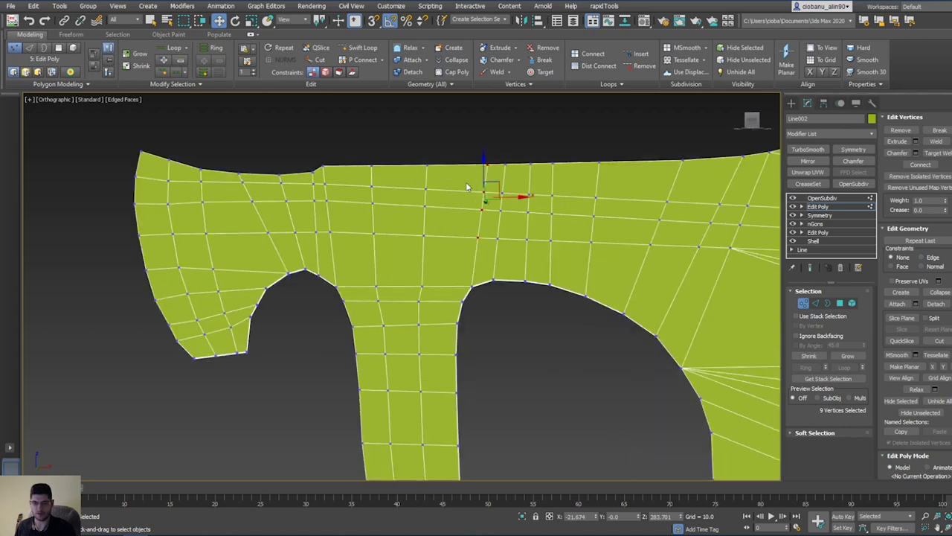
click(325, 73)
drag(513, 199, 503, 197)
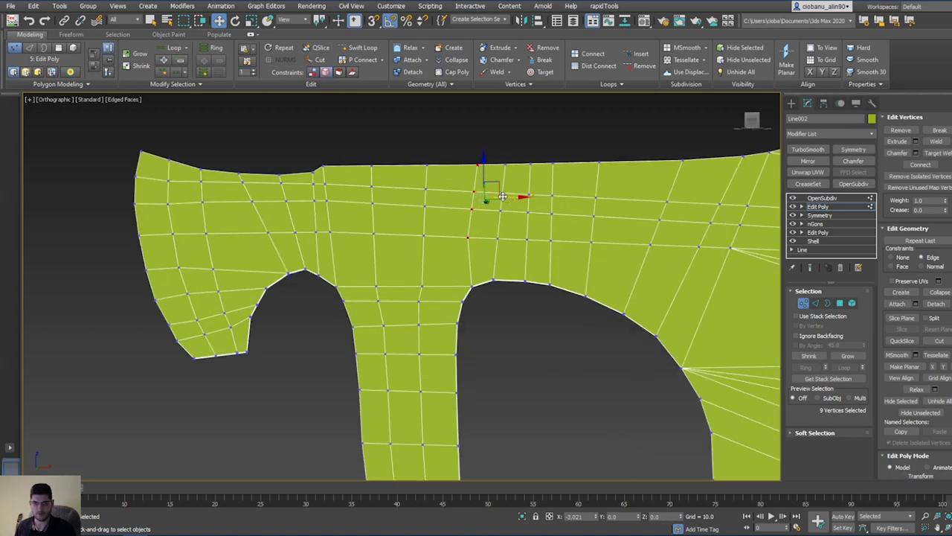
key(e)
drag(502, 178, 504, 180)
key(w)
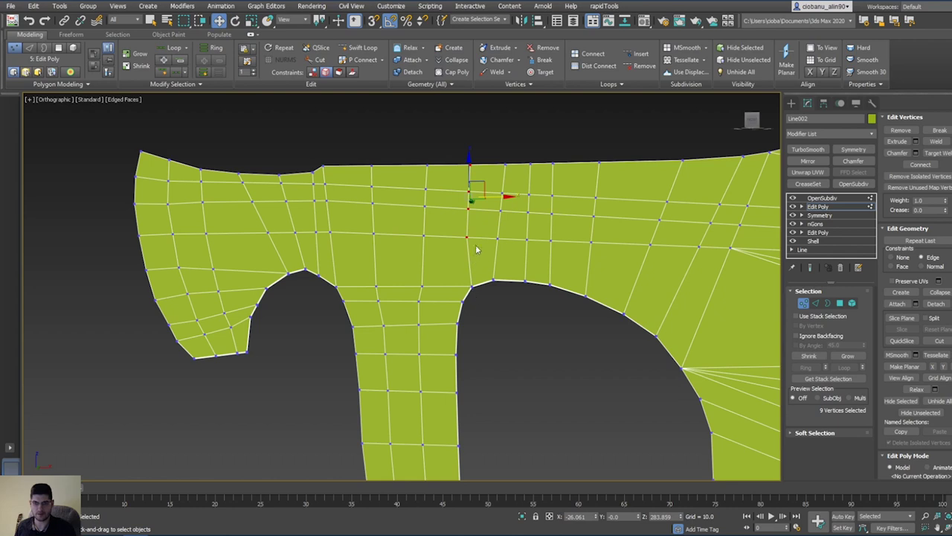
Step: Nudge the upper vertices of the straightened column along their edges to even out its line
click(483, 188)
drag(468, 180, 469, 181)
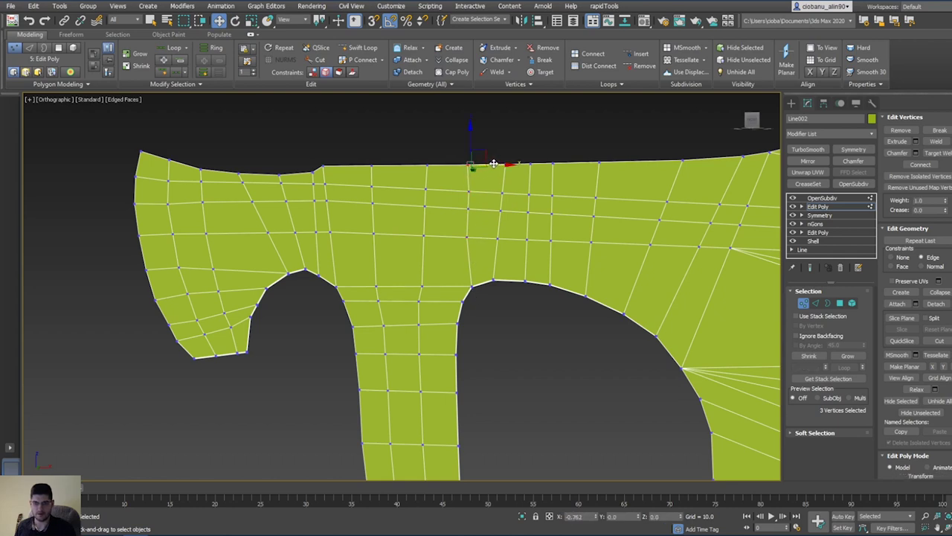
click(481, 198)
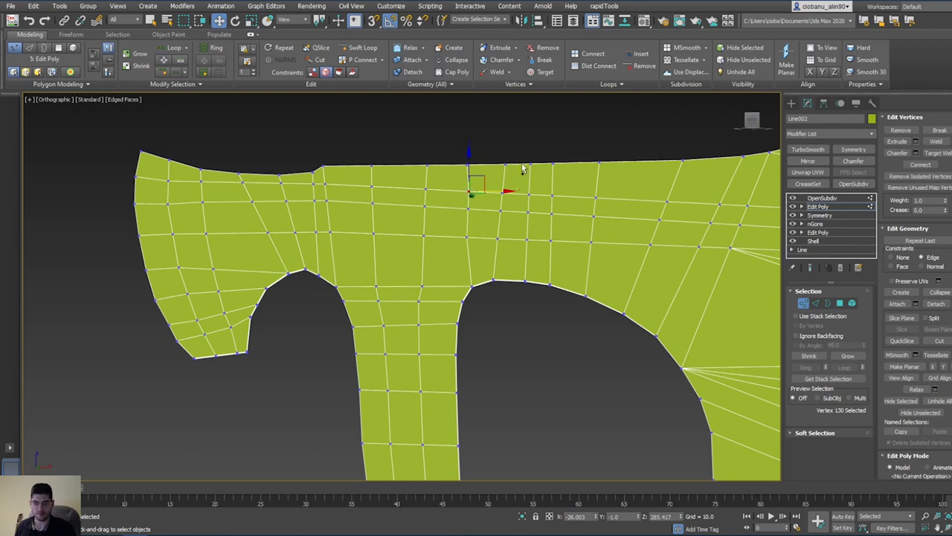
click(469, 165)
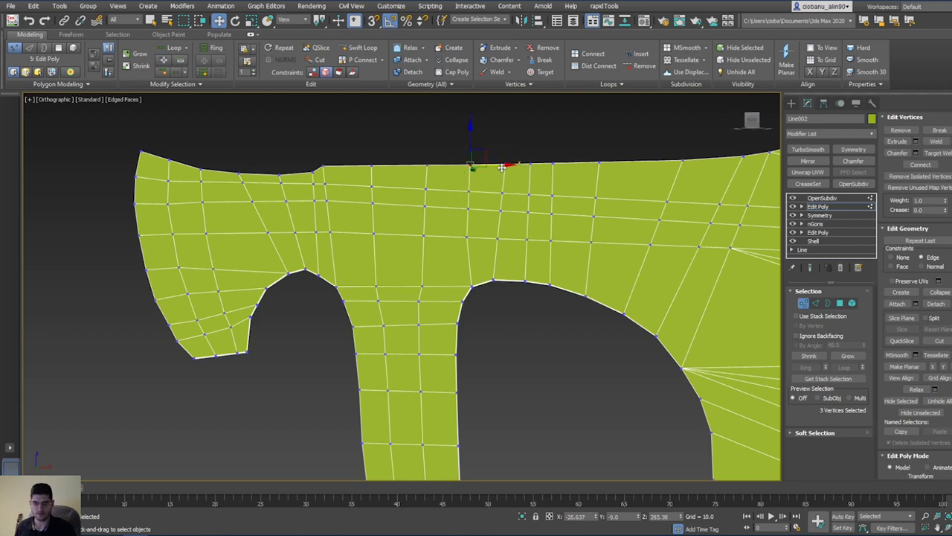
drag(503, 164, 502, 163)
middle_drag(499, 223, 515, 220)
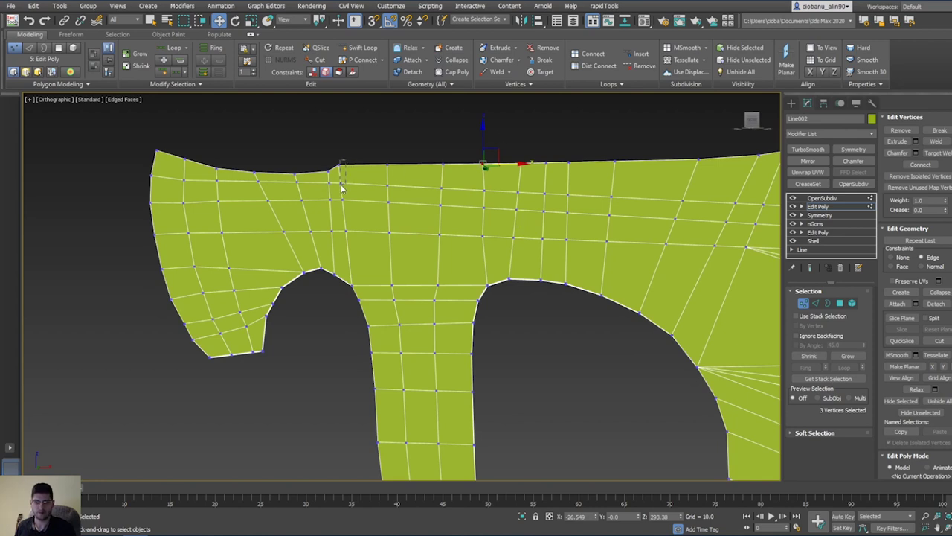
Step: Straighten the vertex column on the hammer side of the socket by adjusting its upper vertices along their edges
drag(338, 194, 372, 171)
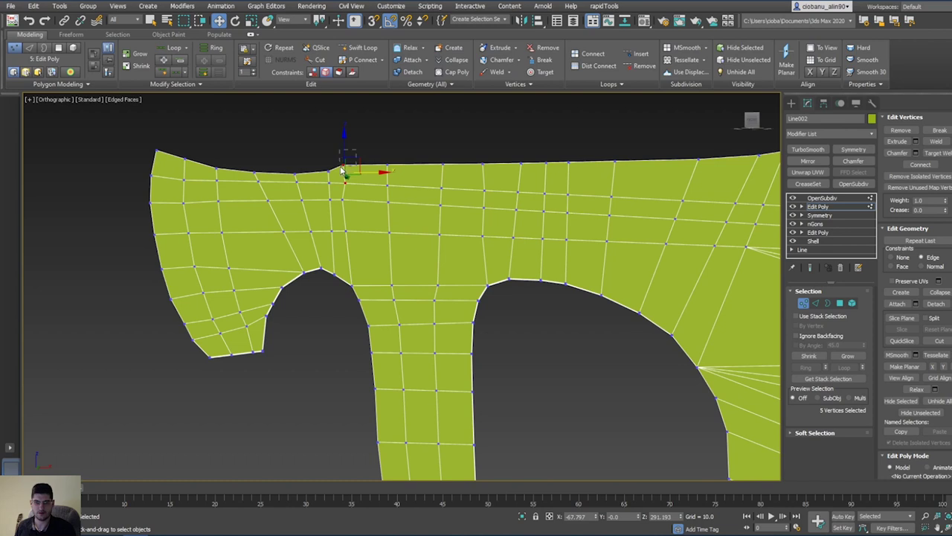
click(341, 171)
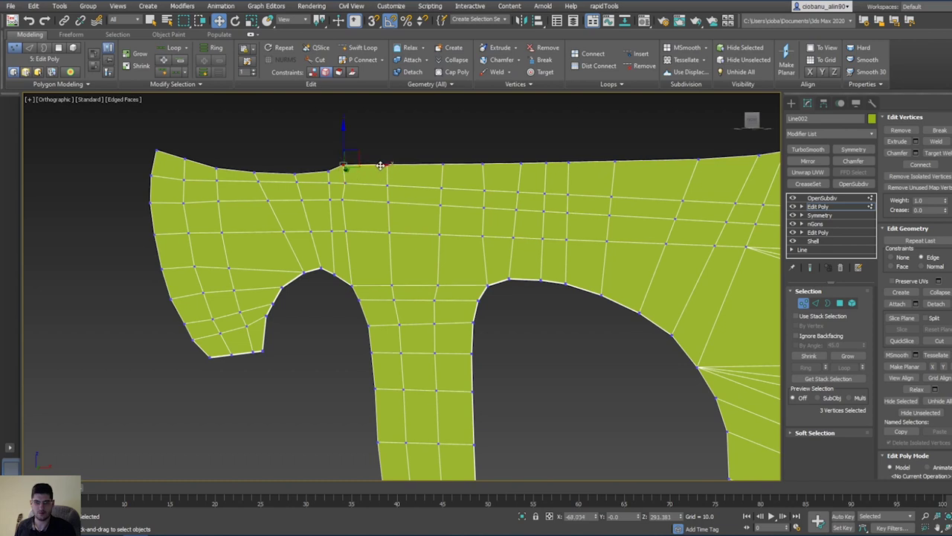
click(343, 205)
drag(372, 201, 374, 201)
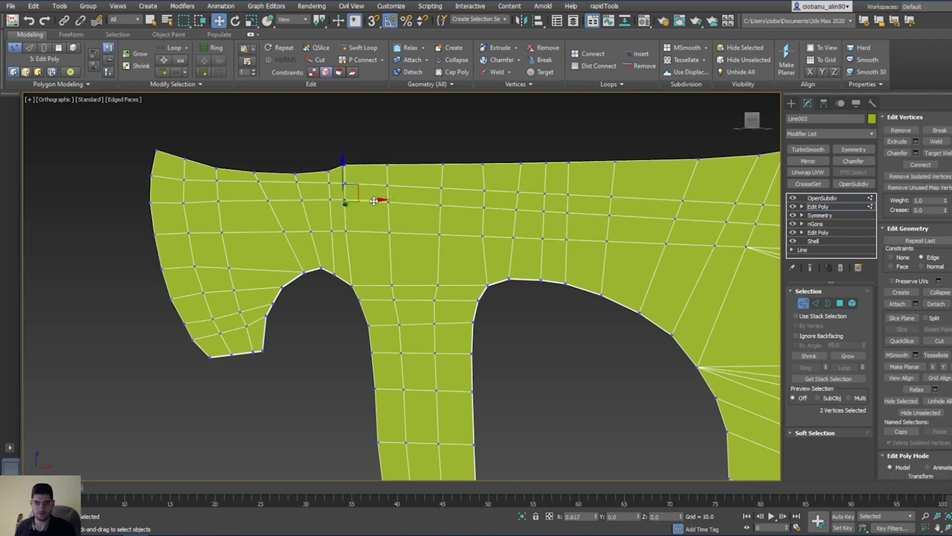
scroll(373, 201, down, 3)
scroll(456, 264, up, 5)
scroll(404, 130, down, 1)
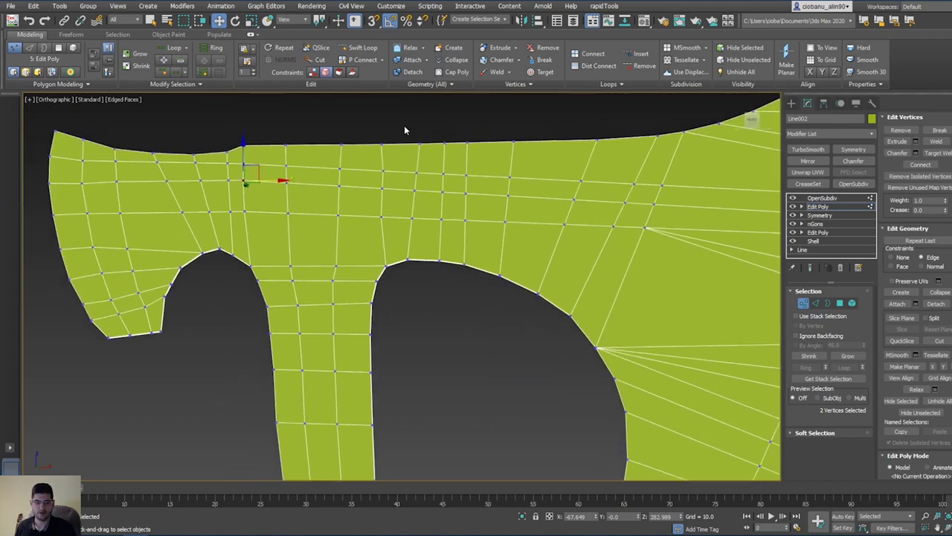
Step: Select all vertices between the two adjusted columns and down the hanging strip, and switch to a perspective view
drag(241, 337, 241, 337)
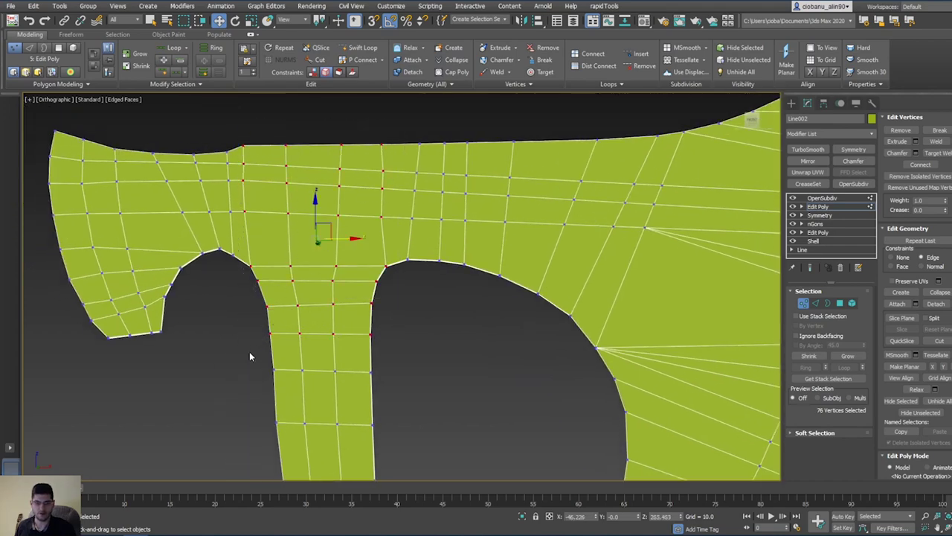
middle_drag(380, 368, 419, 274)
ctrl+drag(297, 394, 300, 397)
scroll(305, 399, down, 4)
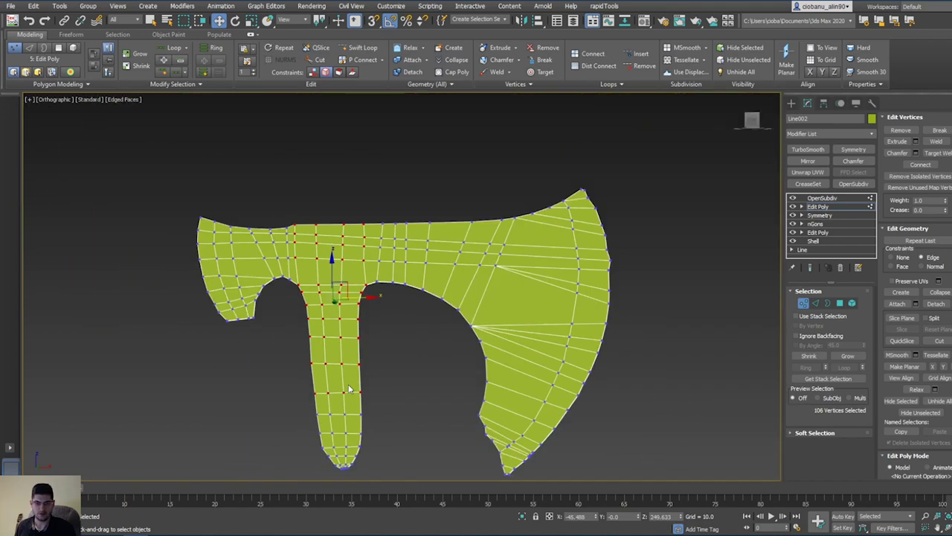
ctrl+drag(379, 351, 303, 480)
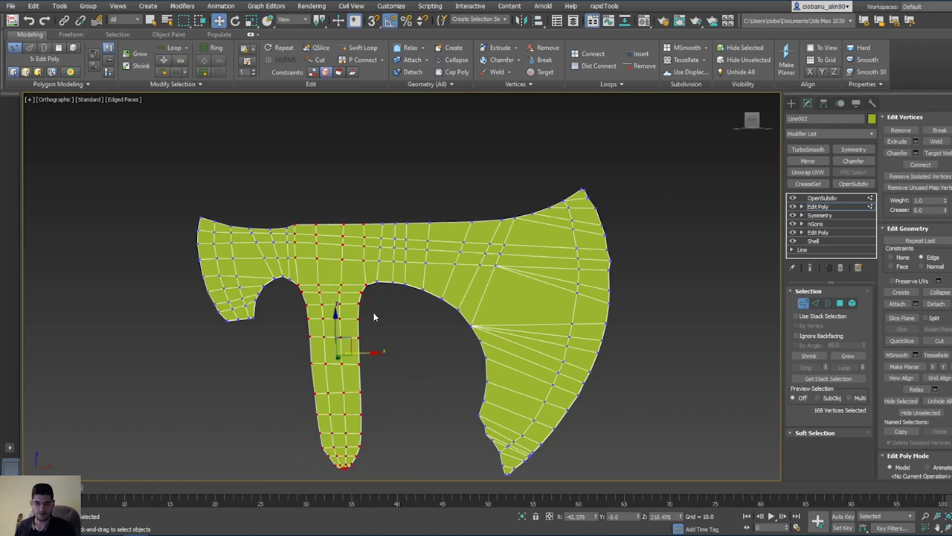
key(p)
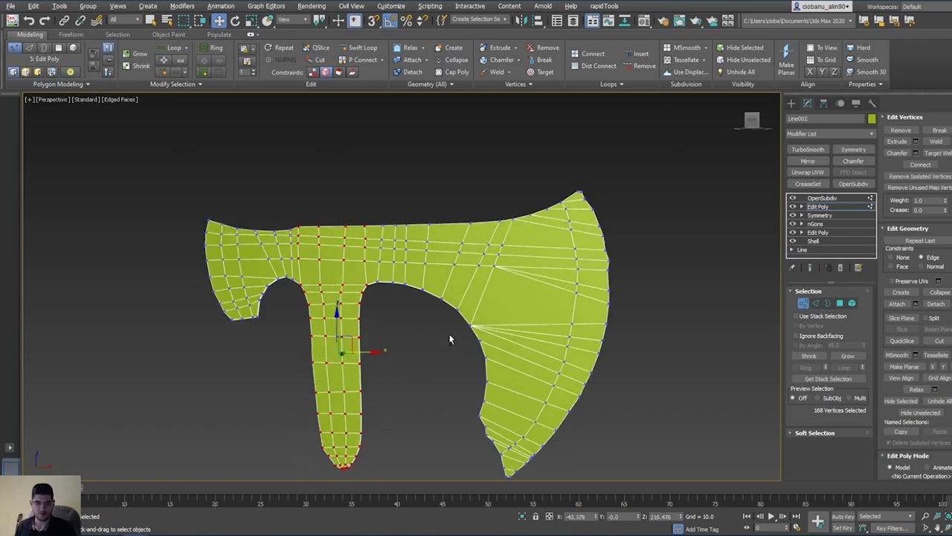
mouse_move(451, 336)
alt+middle_down()
mouse_move(410, 372)
mouse_move(394, 346)
alt+middle_up()
Step: Try to scale the selected vertices along Y with the Edge constraint active, and undo it
key(r)
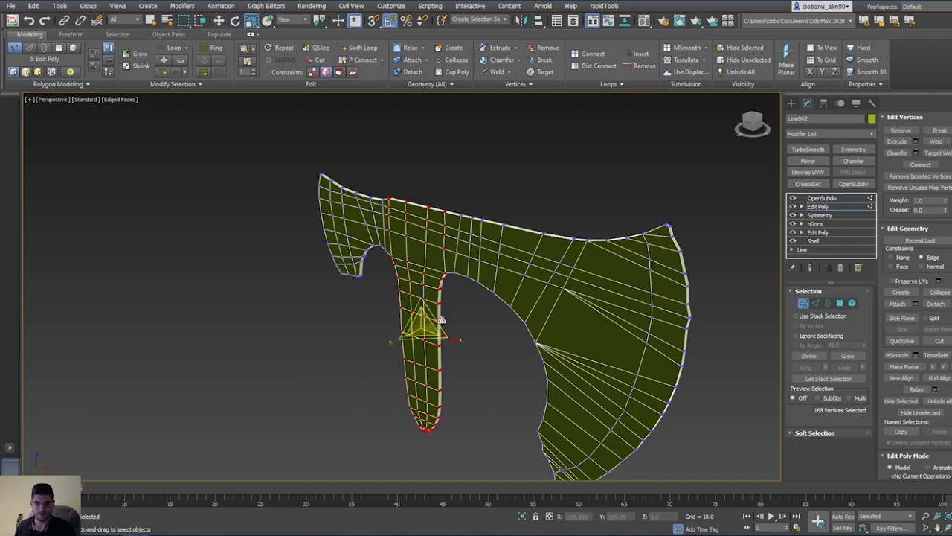
drag(387, 343, 386, 349)
key(ctrl+z)
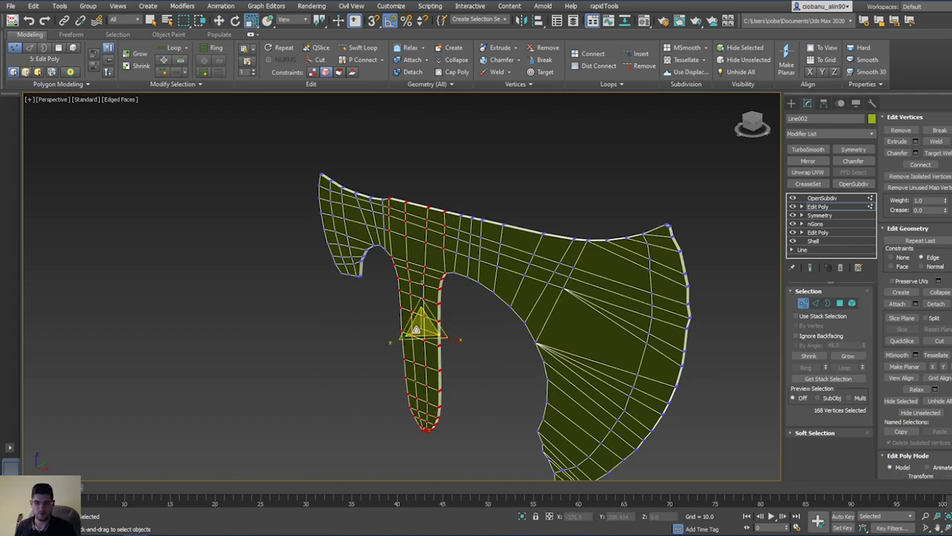
Step: Turn off the Edge constraint and scale the selected vertices along Y to thicken the socket and hanging strip
alt+middle_drag(388, 344, 555, 303)
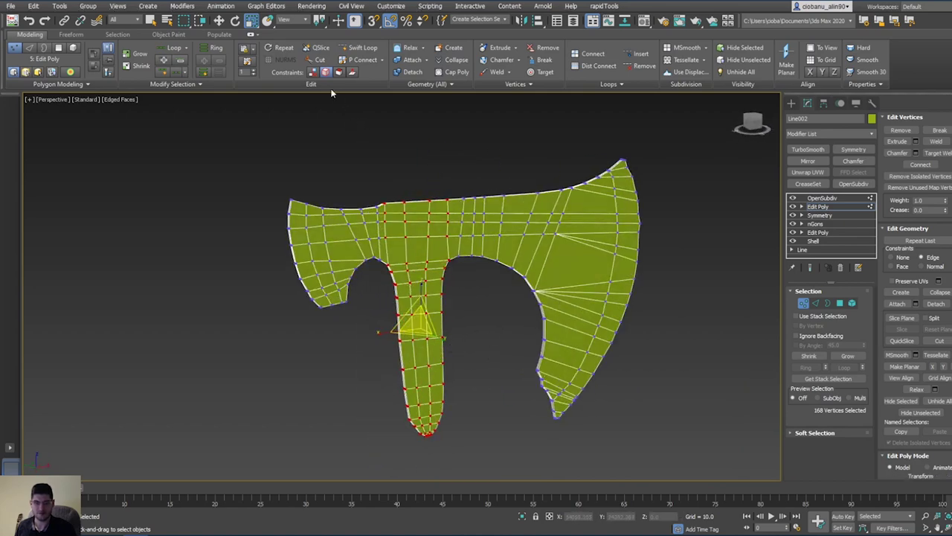
key(shift+x)
drag(441, 348, 558, 435)
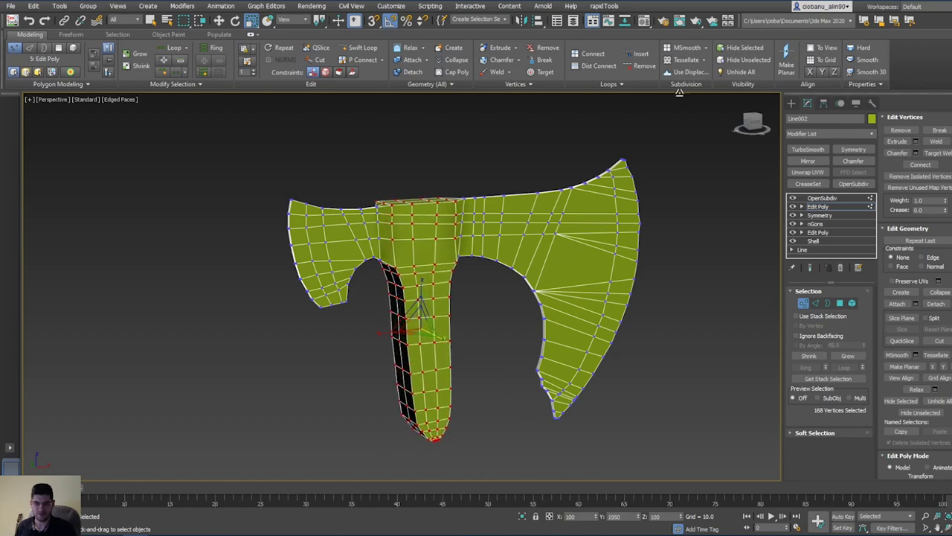
alt+middle_drag(665, 181, 549, 354)
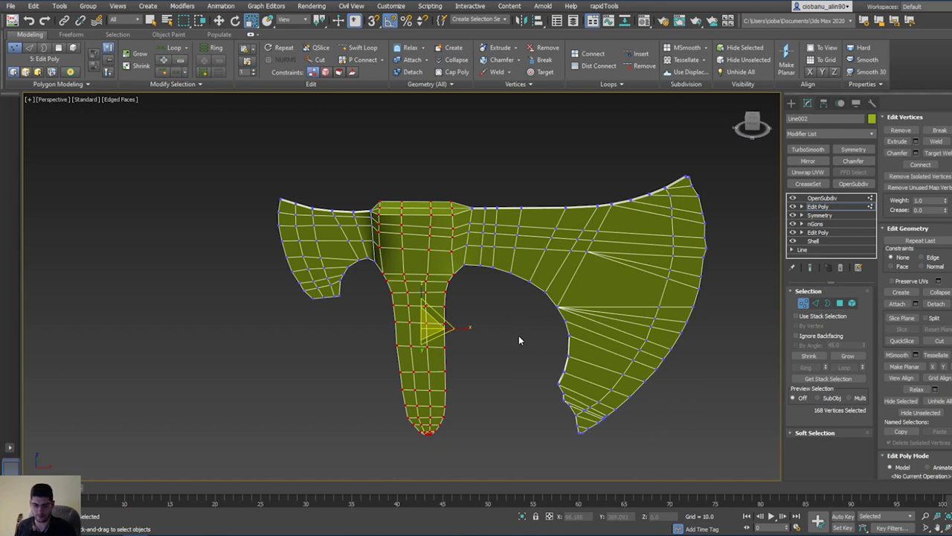
alt+middle_drag(449, 348, 433, 351)
mouse_move(434, 351)
mouse_down()
mouse_move(446, 366)
mouse_move(441, 357)
mouse_up()
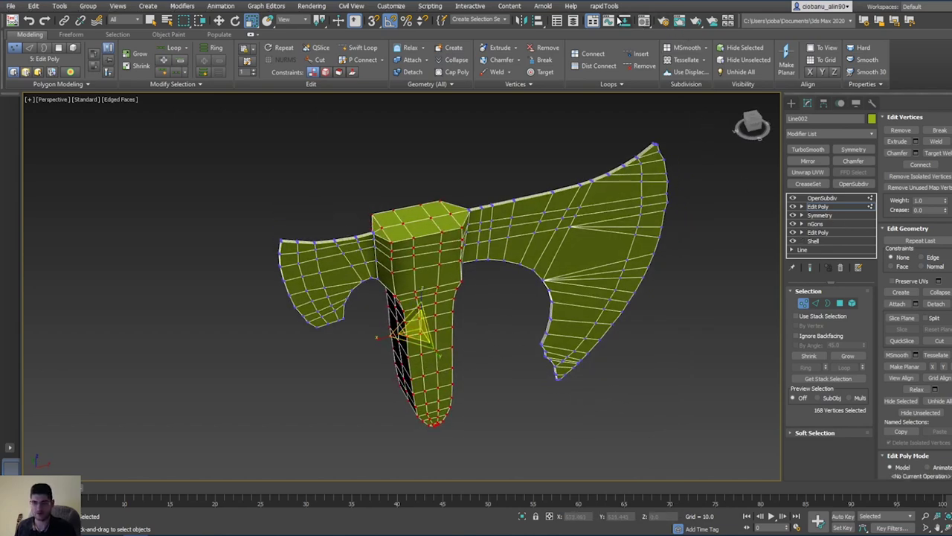
Step: Unhide the handle object Line001 through the Layer Explorer and close the explorer
click(573, 21)
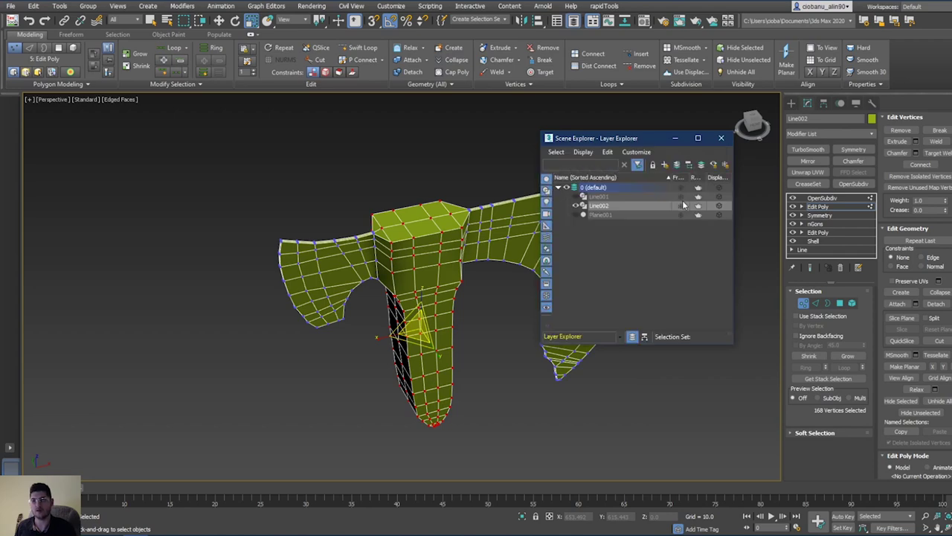
click(574, 197)
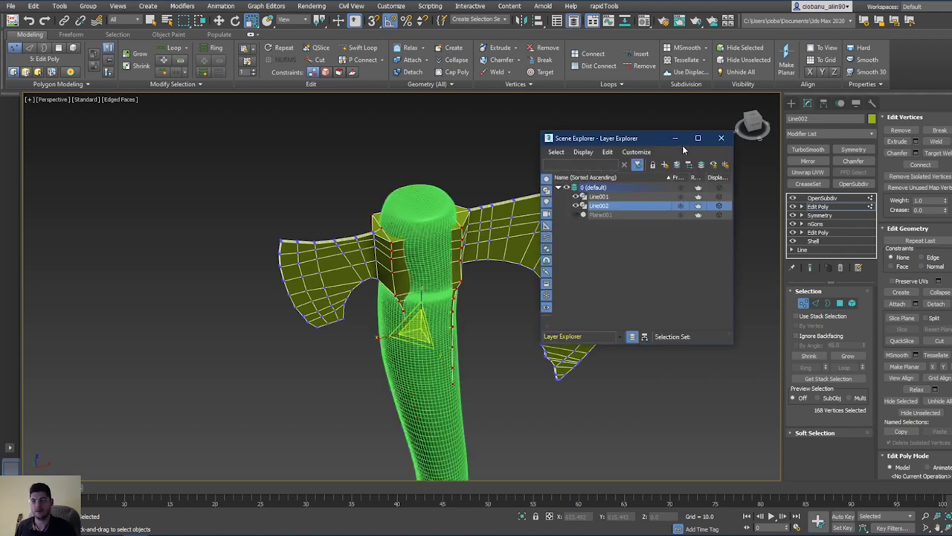
click(723, 139)
Step: Scale the selected vertices further along Y until the socket and strip enclose the handle's thickness
alt+middle_drag(536, 338, 442, 358)
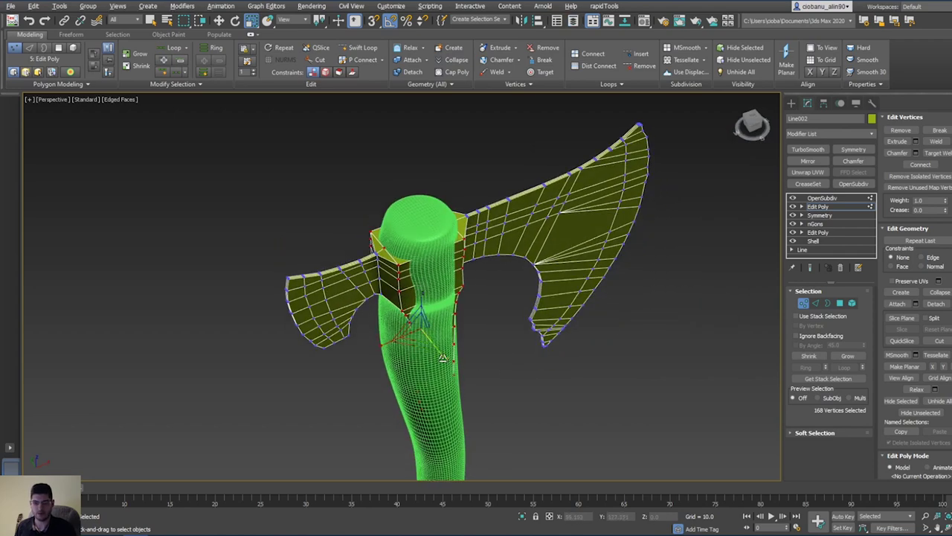
mouse_move(443, 358)
mouse_down()
mouse_move(458, 369)
mouse_move(452, 361)
mouse_up()
alt+middle_drag(504, 368, 497, 342)
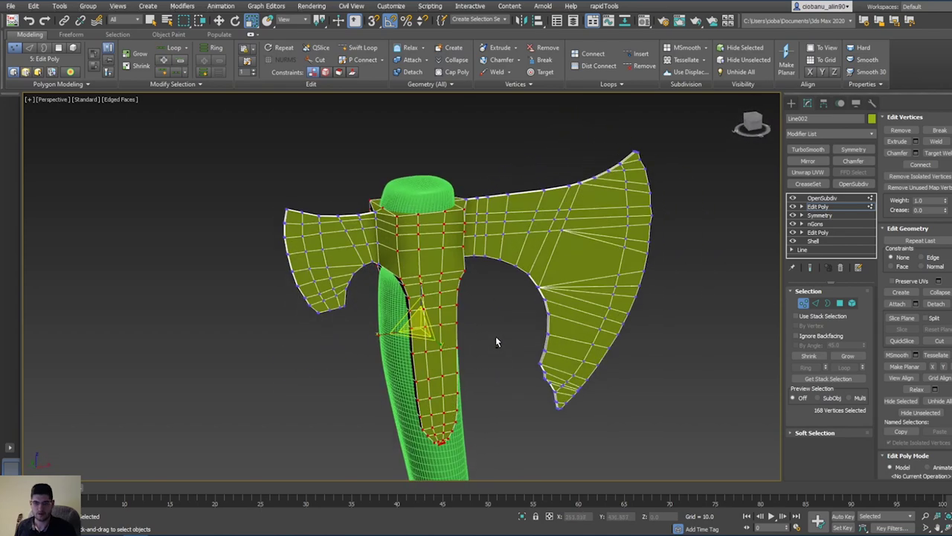
Step: Leave vertex editing, activate the OpenSubdiv modifier and inspect the smoothed axe head on the handle without edged faces
key(1)
alt+middle_drag(501, 292, 456, 300)
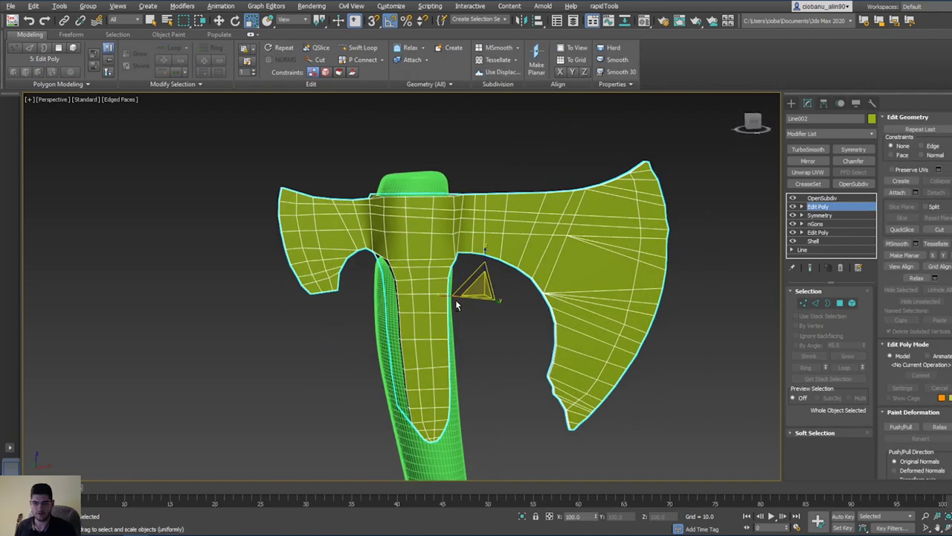
click(822, 198)
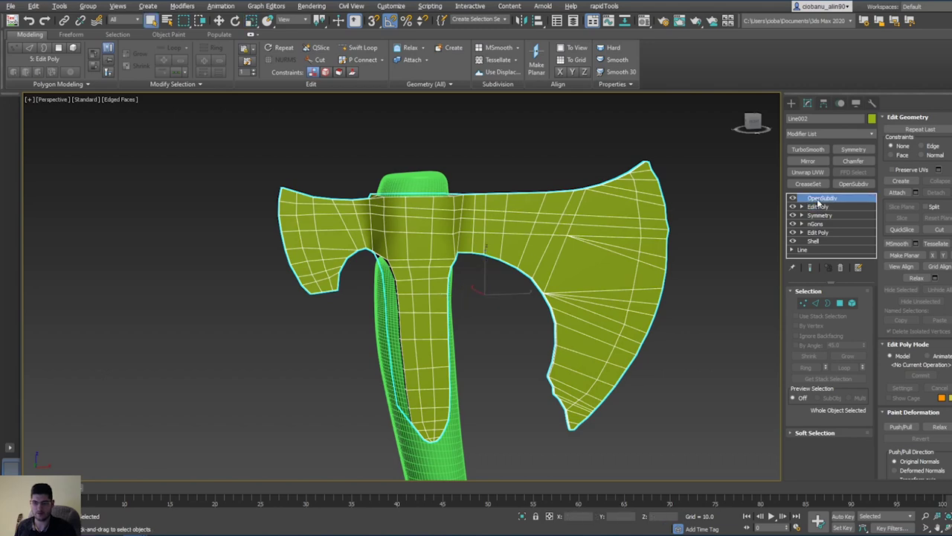
mouse_move(514, 256)
alt+middle_down()
mouse_move(507, 248)
mouse_move(521, 268)
mouse_move(491, 215)
mouse_move(427, 208)
mouse_move(480, 180)
alt+middle_up()
key(F4)
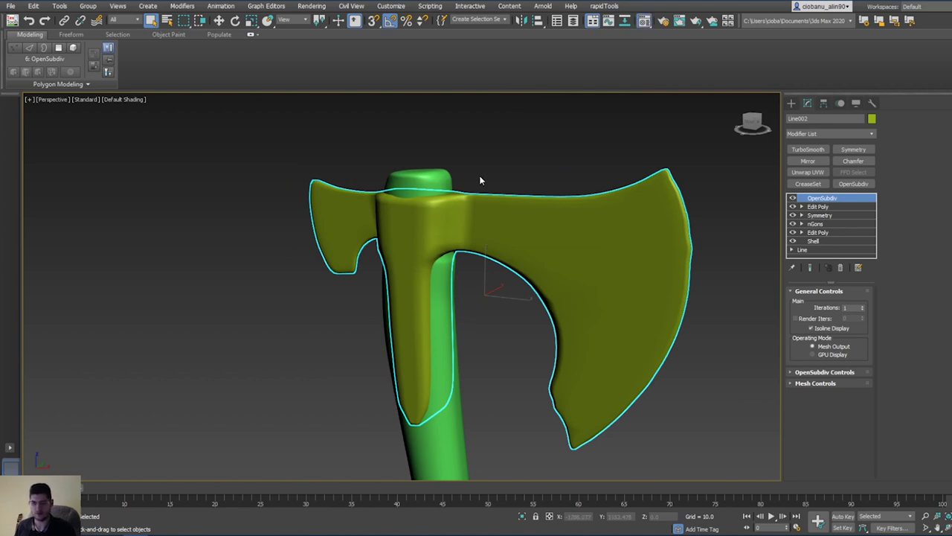
Step: Name an unused material slot handle and assign that material to the axe handle
key(m)
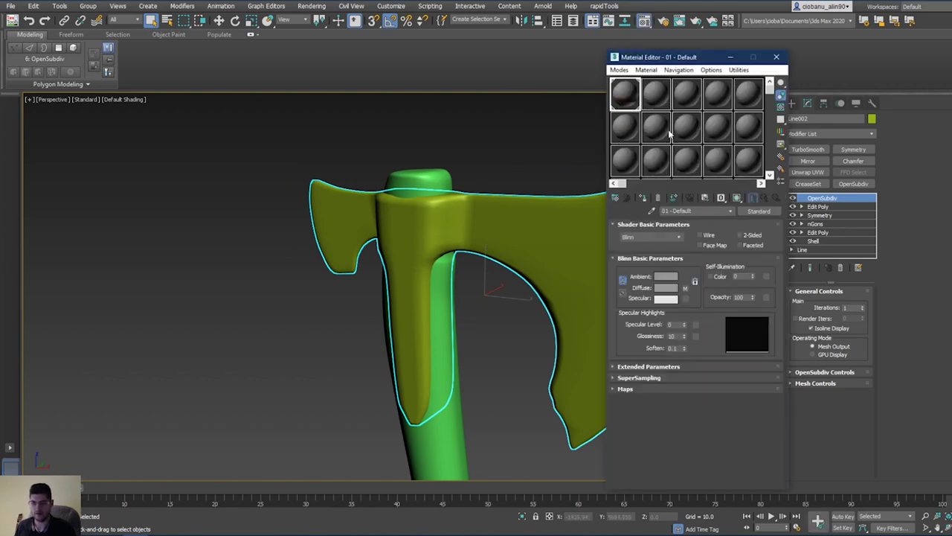
click(664, 103)
click(691, 212)
text(h)
key(Return)
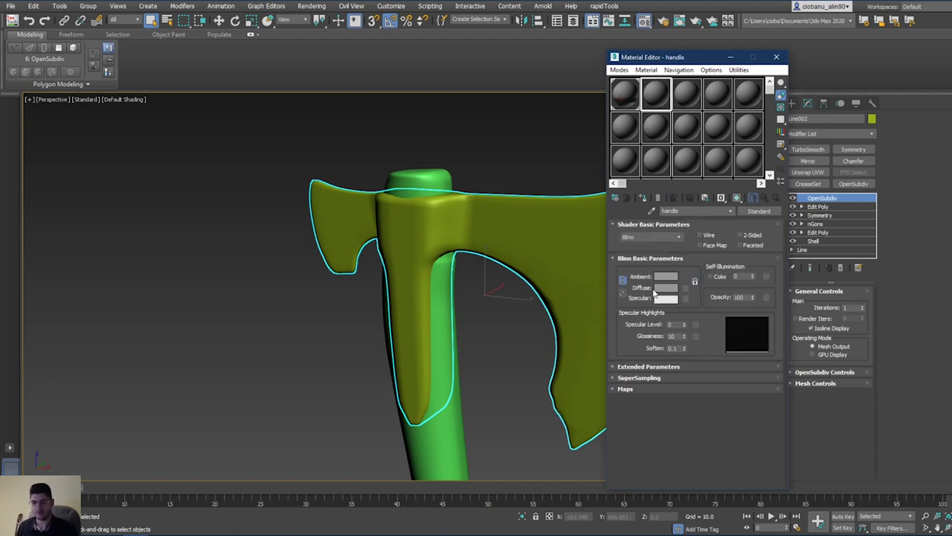
click(442, 440)
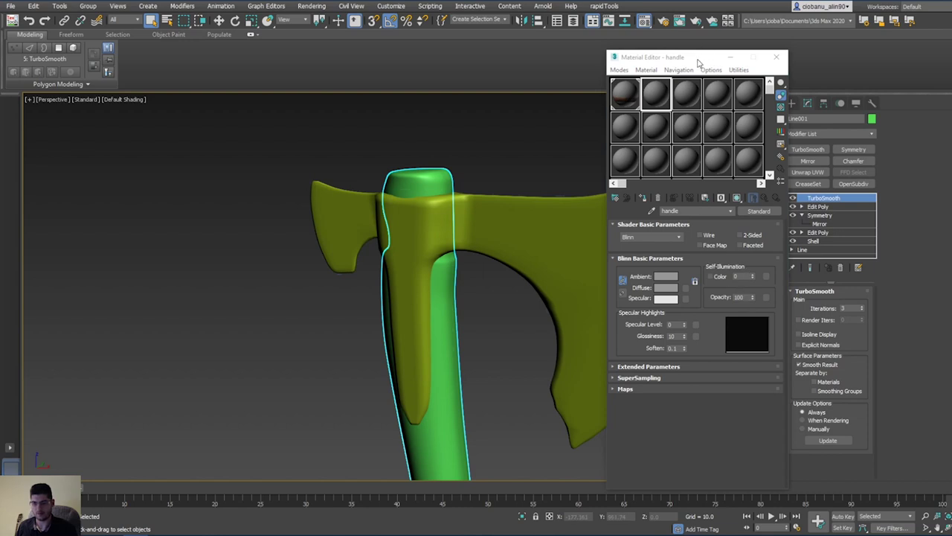
drag(698, 62, 674, 61)
click(622, 197)
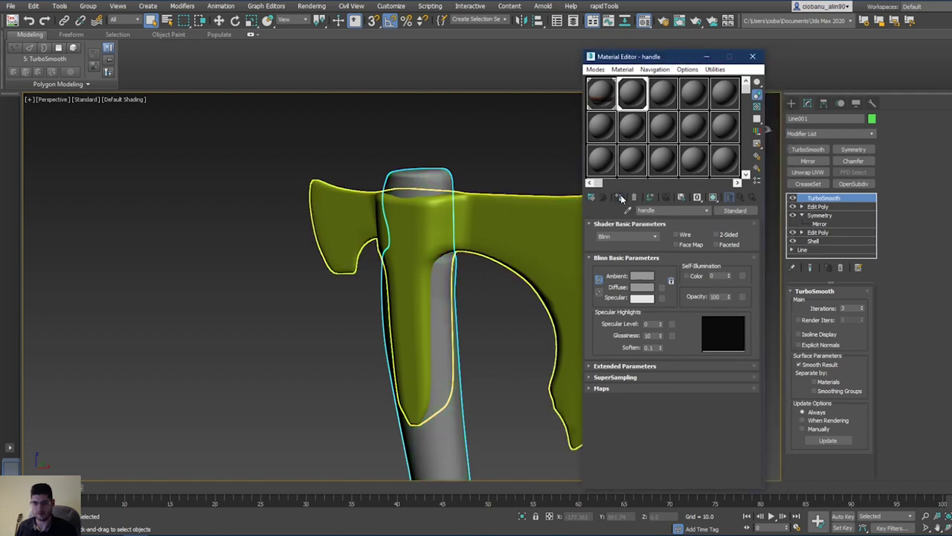
Step: Name the third material slot head, assign it to the axe head and close the Material Editor
click(662, 92)
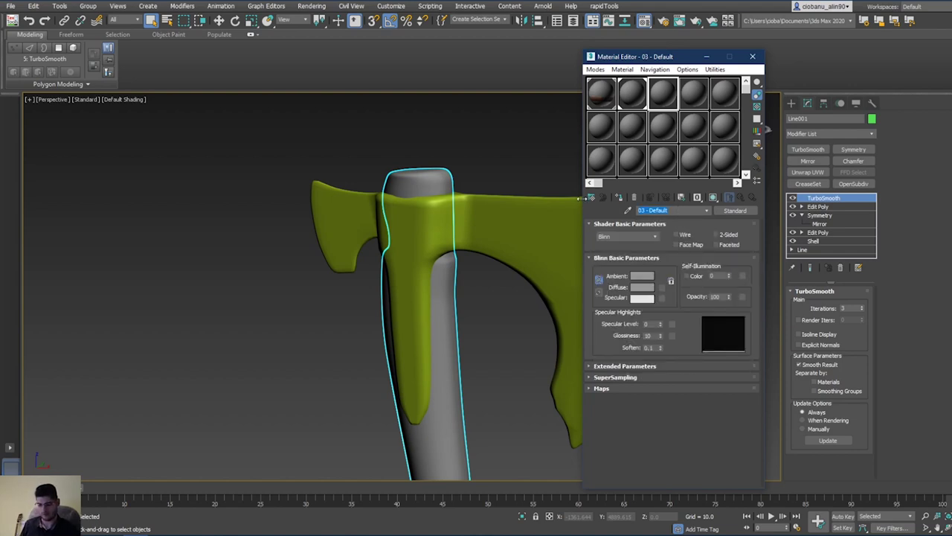
text(ad)
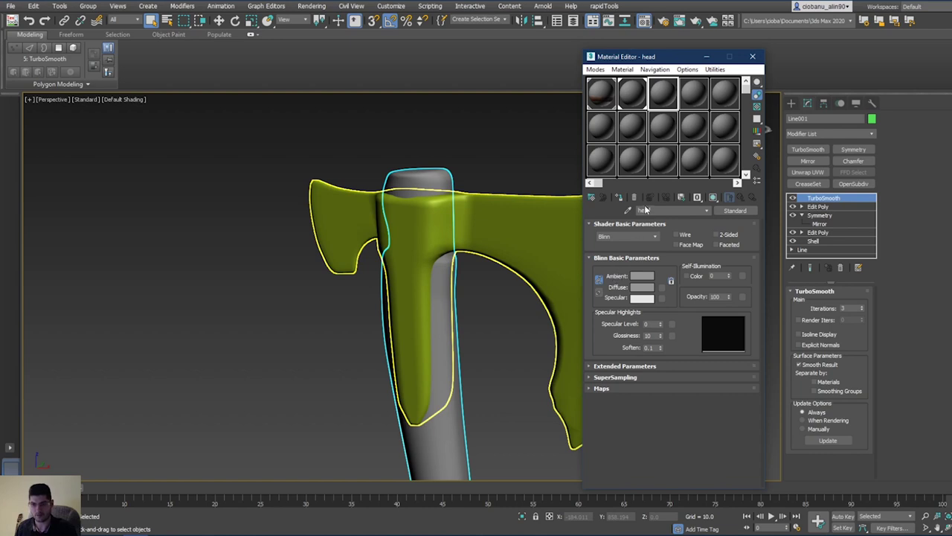
click(502, 248)
click(620, 198)
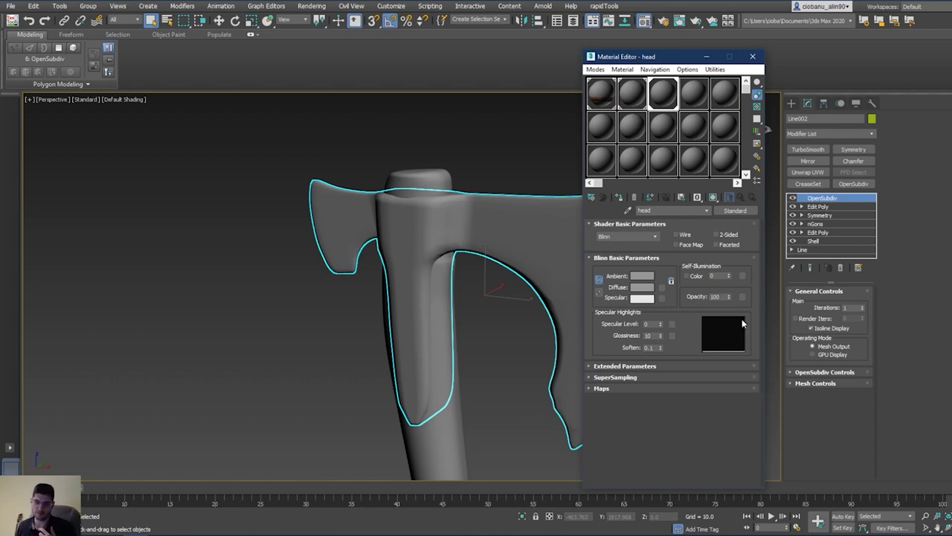
click(752, 56)
Step: Show edged faces, return to the Edit Poly vertices and scale the socket and strip selection along Y to about 112%
mouse_move(654, 149)
alt+middle_down()
mouse_move(542, 194)
mouse_move(487, 202)
mouse_move(564, 218)
mouse_move(489, 275)
alt+middle_up()
key(F4)
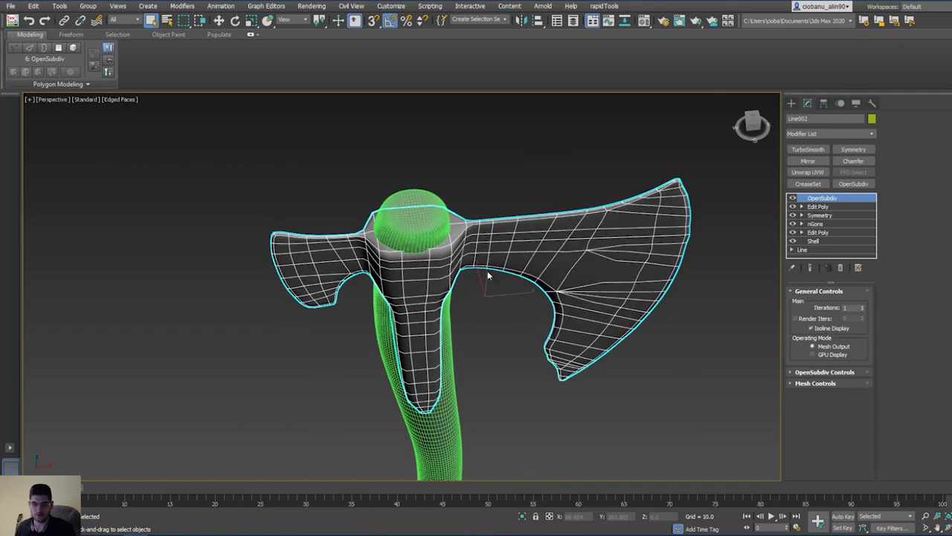
click(838, 207)
alt+middle_drag(554, 205, 532, 179)
key(1)
alt+middle_drag(499, 214, 471, 286)
key(r)
drag(415, 354, 421, 359)
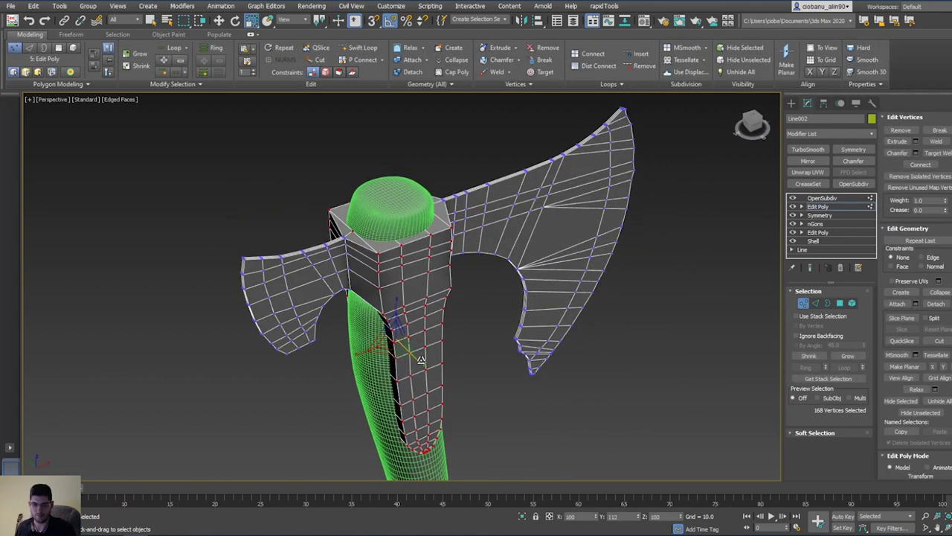
Step: Examine from all sides how the socket and hanging strip fit around the handle
alt+middle_drag(421, 359, 464, 282)
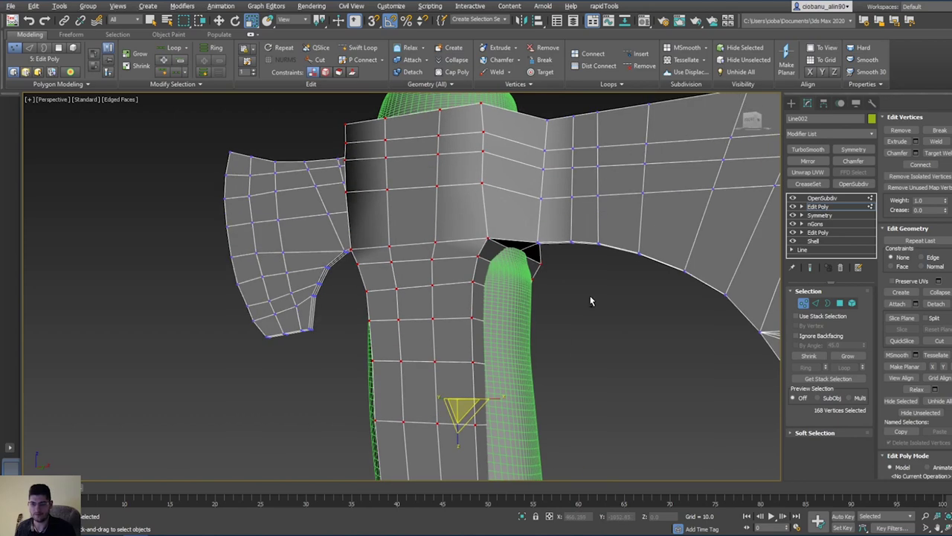
alt+middle_drag(592, 300, 632, 339)
scroll(624, 324, down, 5)
scroll(643, 336, up, 2)
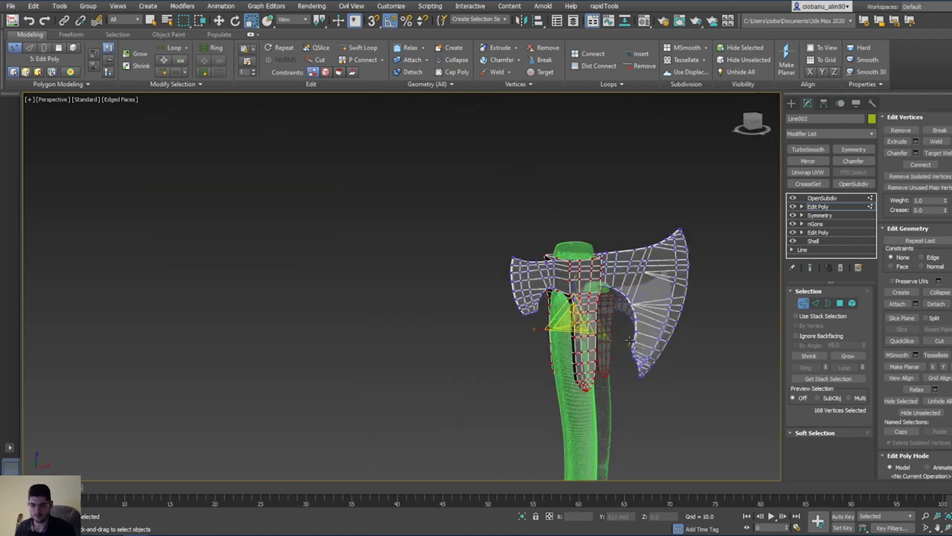
scroll(633, 339, up, 4)
scroll(519, 329, down, 3)
alt+middle_drag(508, 328, 536, 329)
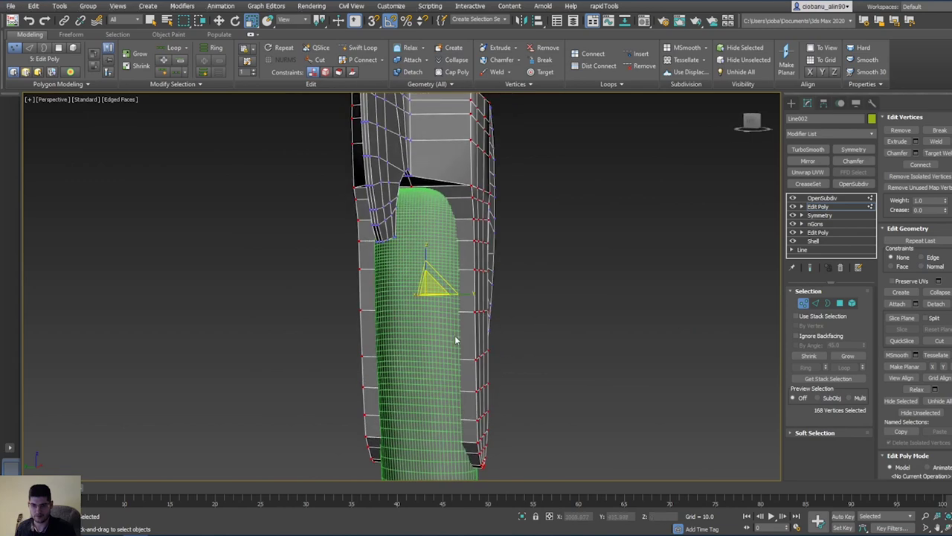
alt+middle_drag(462, 311, 448, 257)
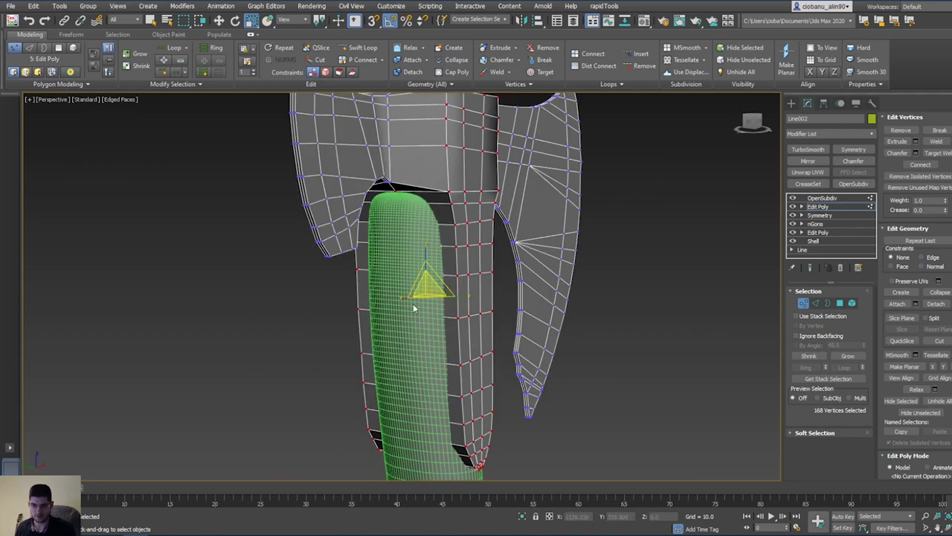
alt+middle_drag(487, 325, 377, 245)
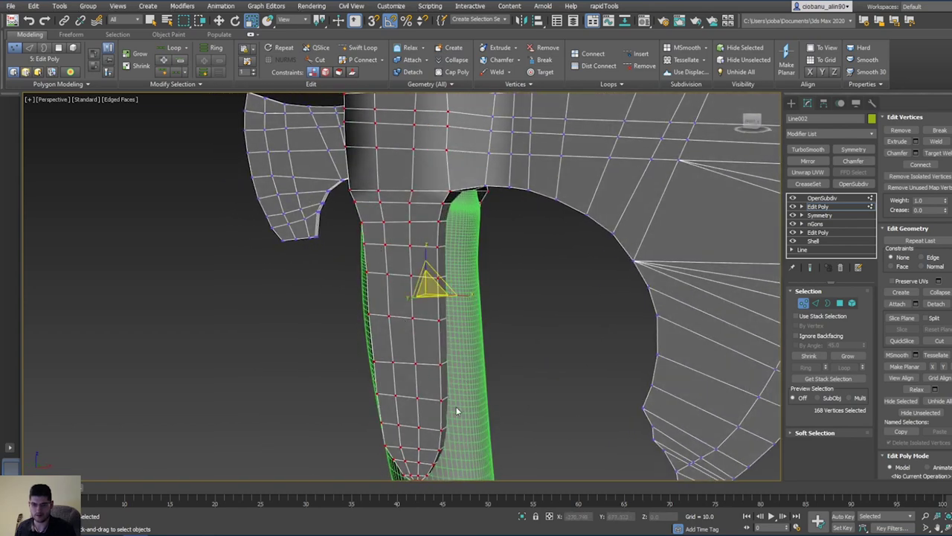
alt+middle_drag(457, 411, 442, 330)
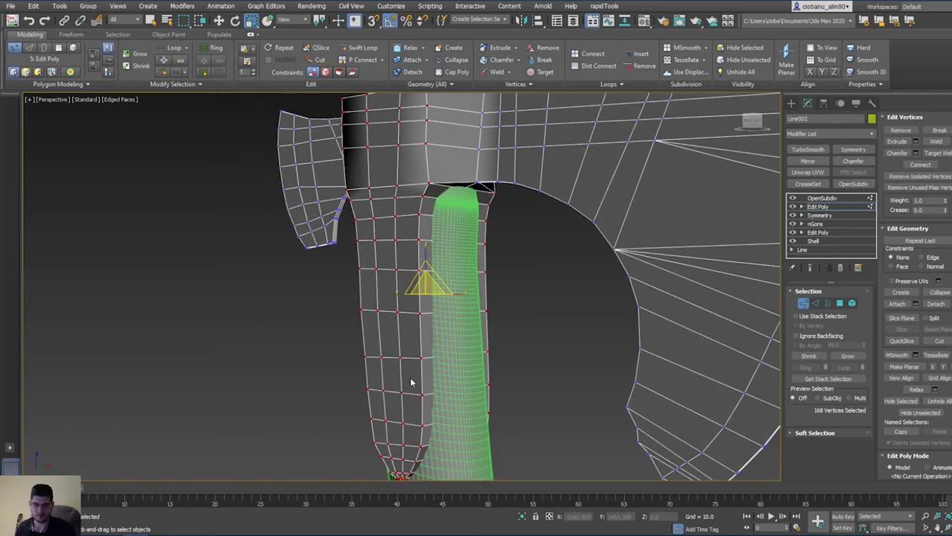
alt+middle_drag(453, 242, 506, 254)
alt+middle_drag(331, 278, 407, 214)
Step: Select the three vertex columns of the small rear blade nearest the socket in the Front view
key(f)
key(z)
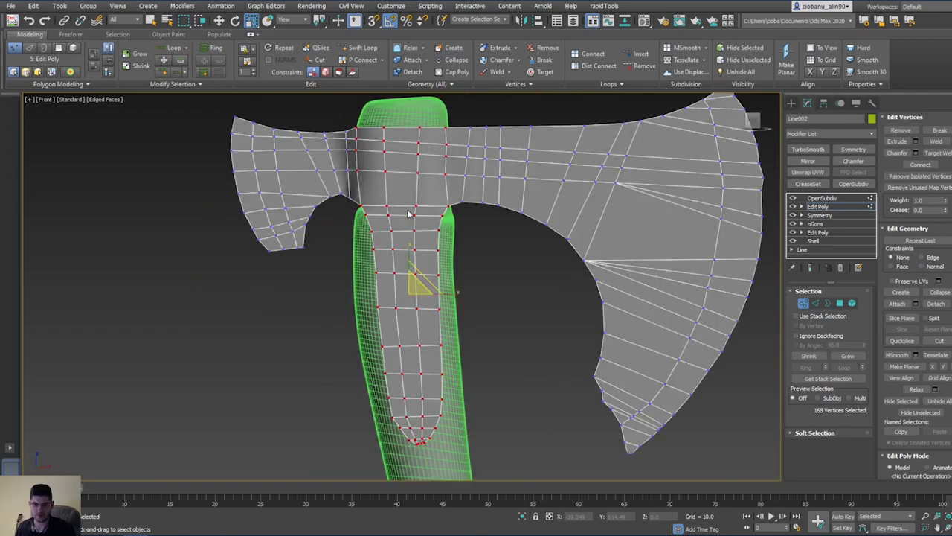
middle_drag(363, 166, 403, 231)
scroll(357, 217, up, 2)
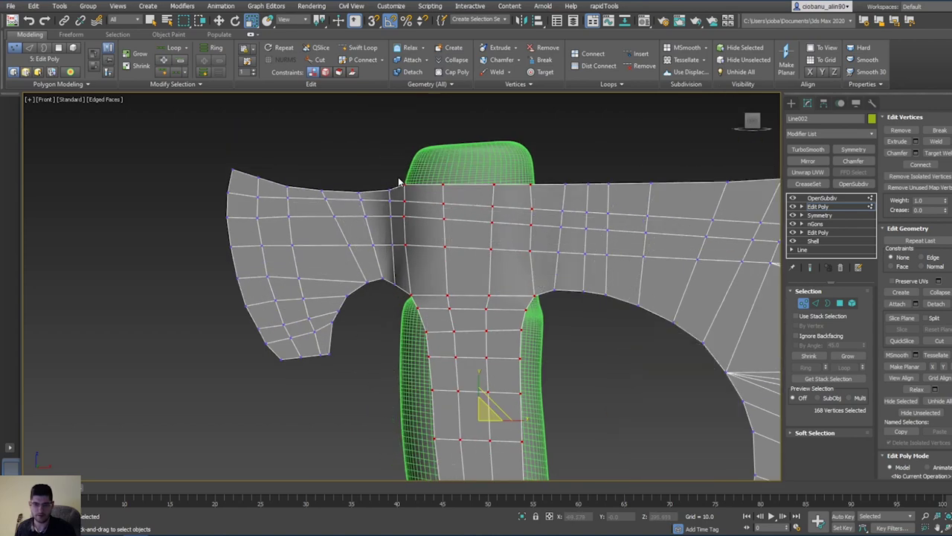
drag(394, 289, 358, 293)
ctrl+drag(346, 172, 339, 260)
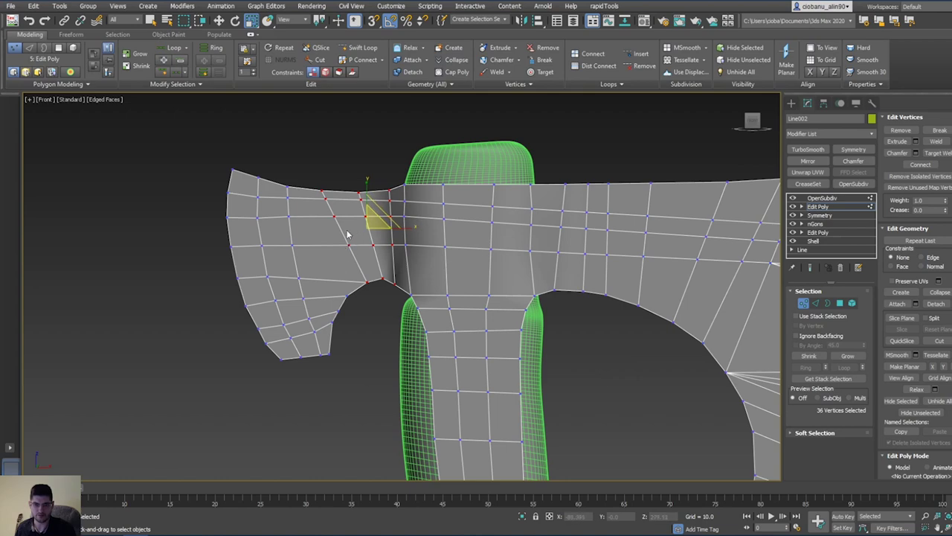
Step: Try to thicken the selected rear blade columns by scaling them along Y, and undo it
alt+middle_drag(341, 287, 393, 319)
drag(373, 234, 395, 247)
alt+middle_drag(394, 247, 407, 305)
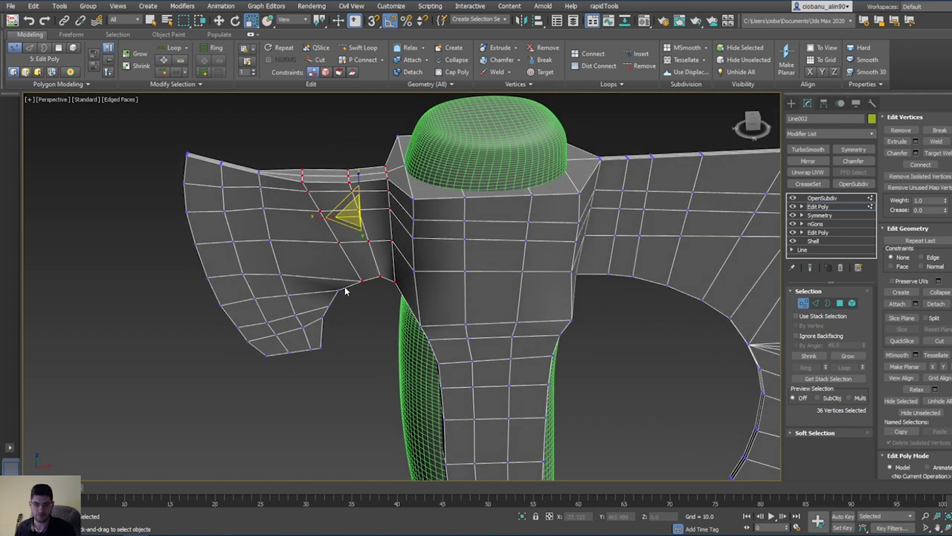
key(ctrl+z)
Step: Add the next vertices along the rear blade's lower curve to the selection and scale it along Y to about 200%
ctrl+drag(350, 274, 326, 310)
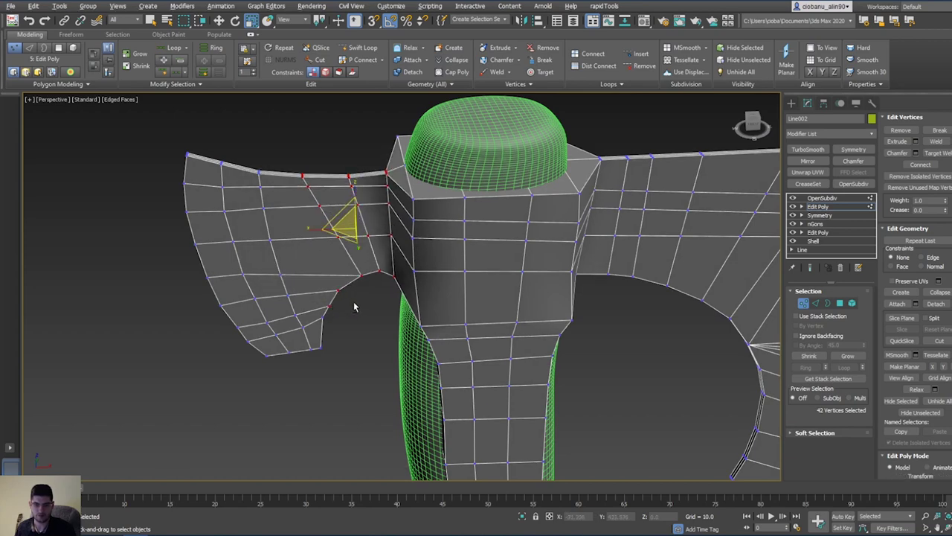
alt+middle_drag(353, 301, 361, 271)
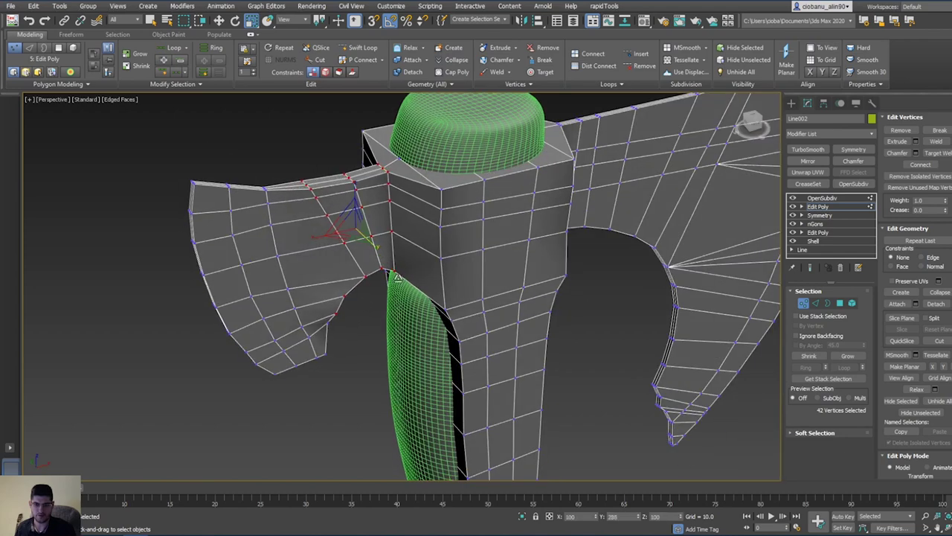
alt+middle_drag(379, 292, 372, 286)
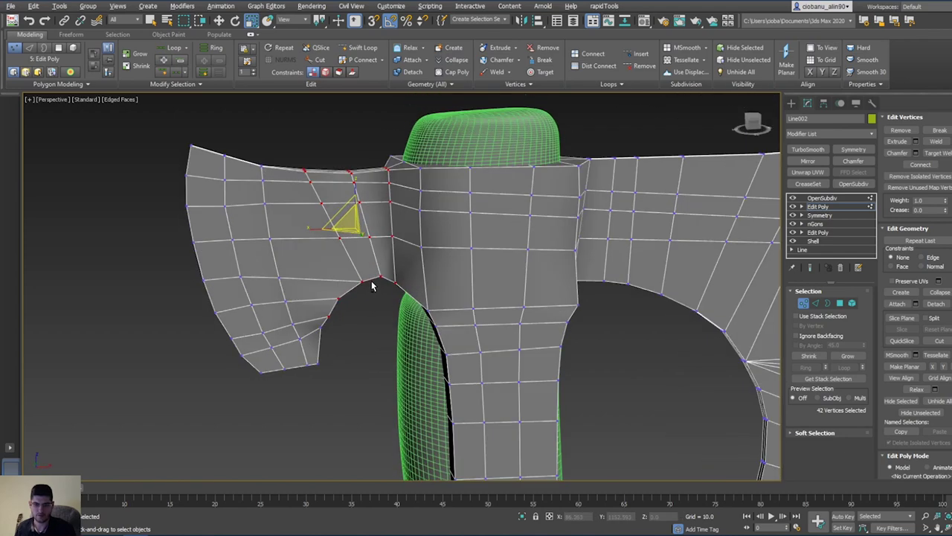
Step: Deselect the outermost column and lower curve vertices, and scale the remaining neck vertices beside the socket along Y
alt+drag(337, 147, 293, 241)
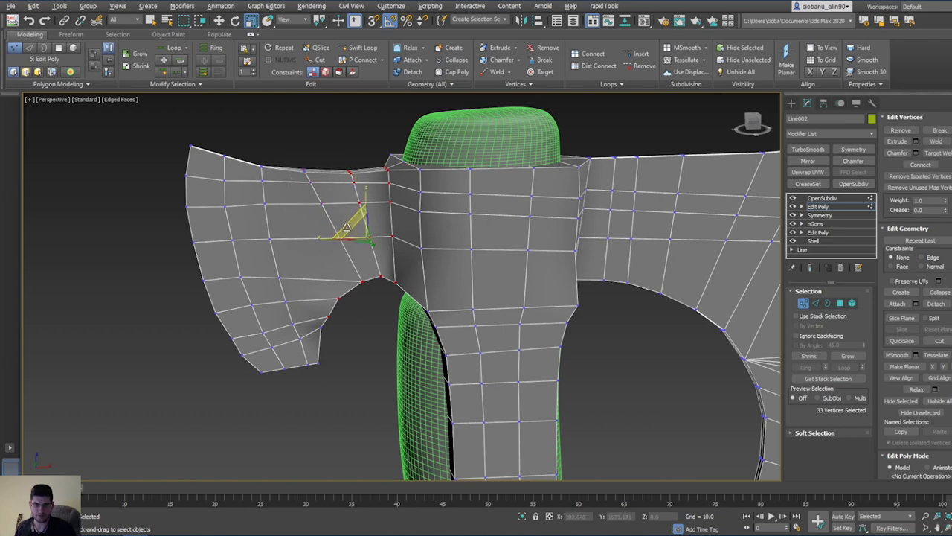
alt+drag(321, 333, 321, 333)
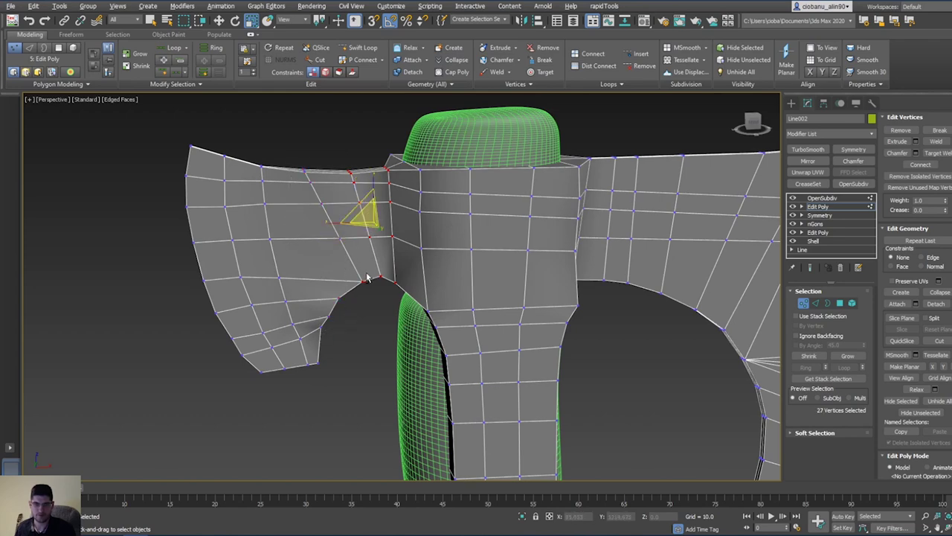
alt+drag(357, 291, 355, 290)
alt+middle_drag(356, 290, 320, 311)
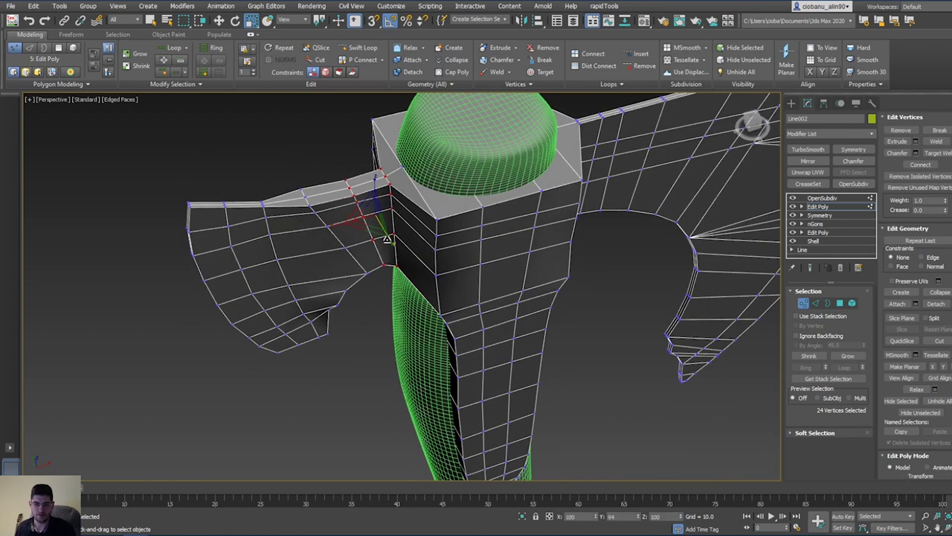
drag(389, 235, 399, 258)
Step: Select the three vertices on the inner lower edge of the rear blade and adjust their thickness along Y
alt+middle_drag(378, 228, 335, 341)
drag(320, 331, 319, 332)
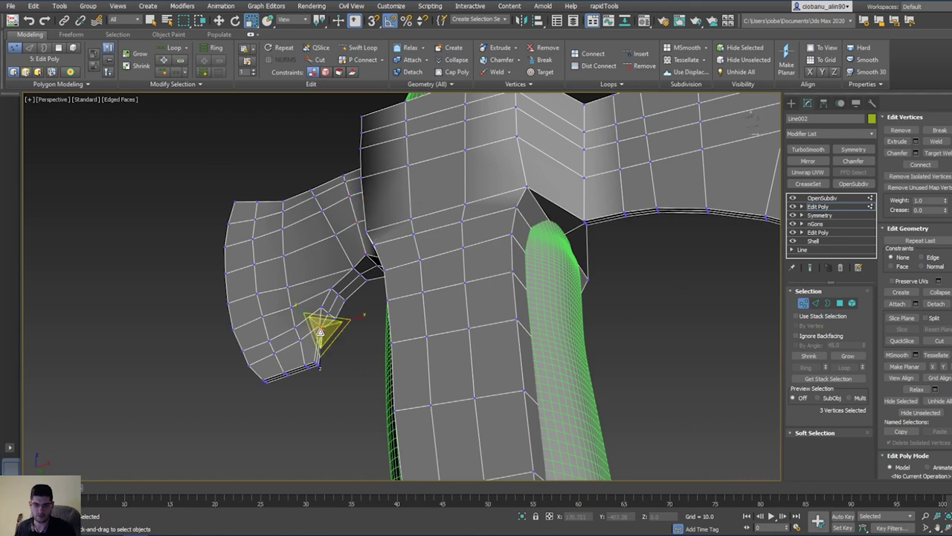
middle_drag(324, 332, 380, 398)
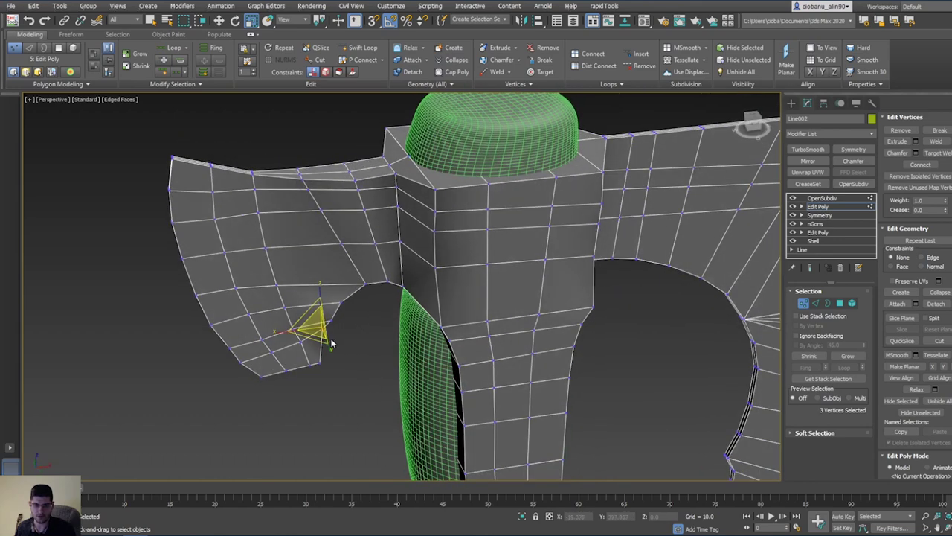
drag(332, 343, 329, 346)
Step: Select the vertices along the rear blade's outer cutting edge and scale them along Y to thin the edge
alt+middle_drag(349, 378, 255, 178)
drag(255, 179, 288, 443)
alt+middle_drag(283, 392, 302, 415)
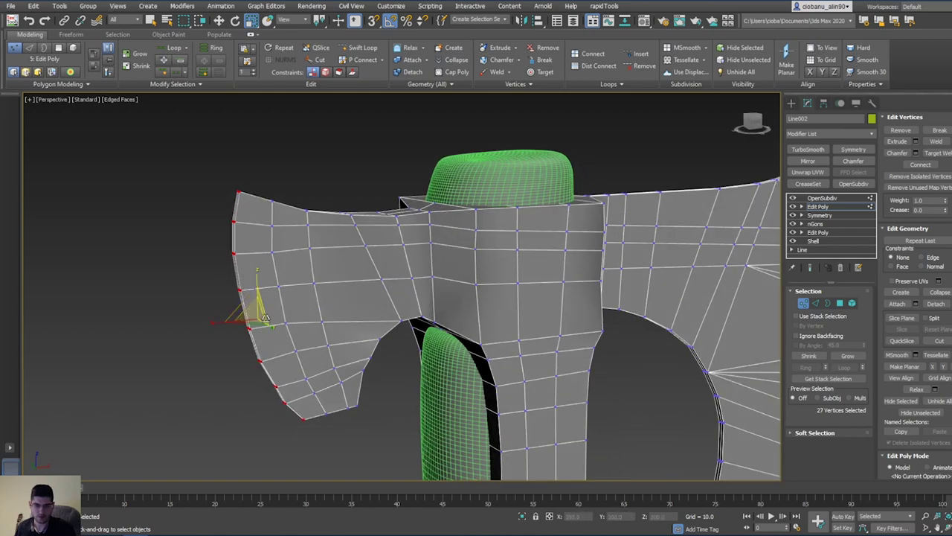
drag(273, 325, 264, 322)
alt+middle_drag(264, 323, 332, 334)
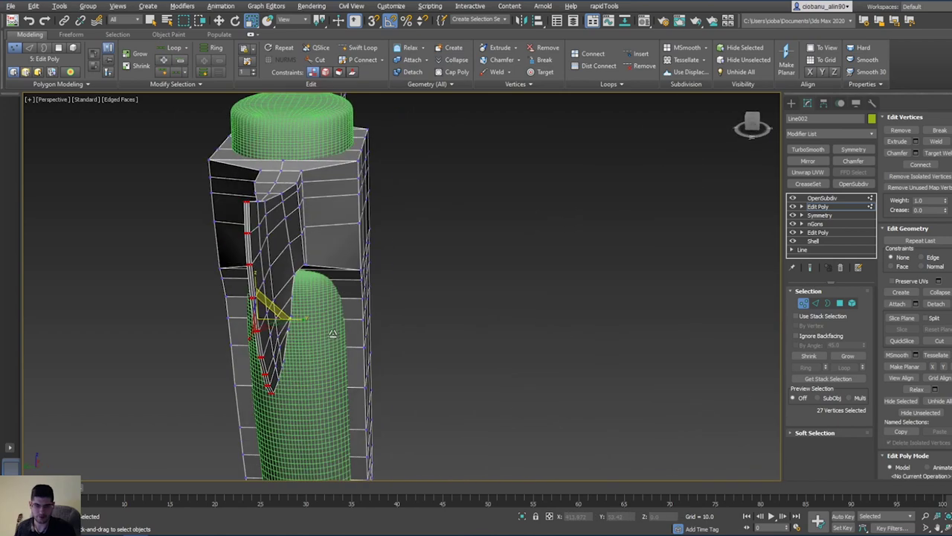
scroll(286, 327, up, 4)
Step: Select the third column of vertices across the rear blade, down to its lower edge, and scale it along Y to about 275%
alt+middle_drag(255, 359, 270, 206)
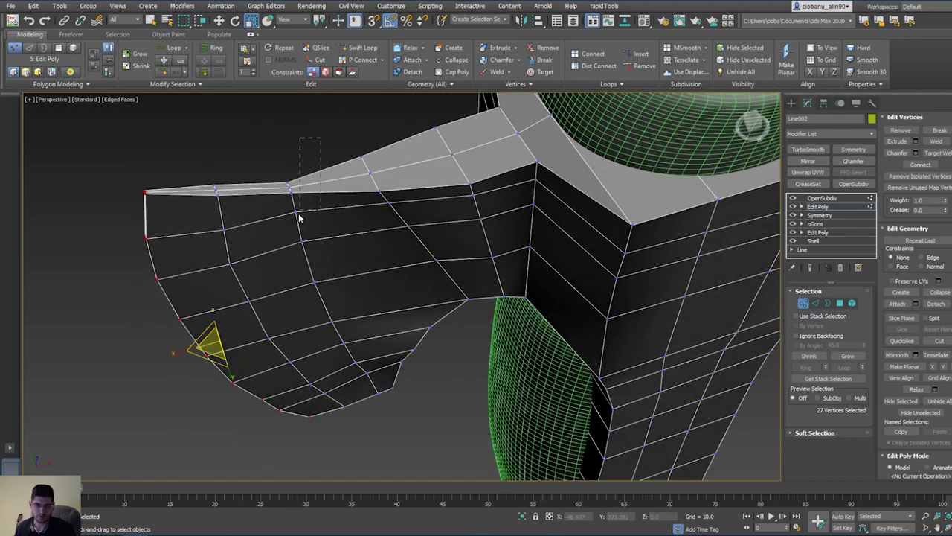
drag(299, 218, 270, 238)
alt+middle_drag(270, 238, 294, 291)
key(f)
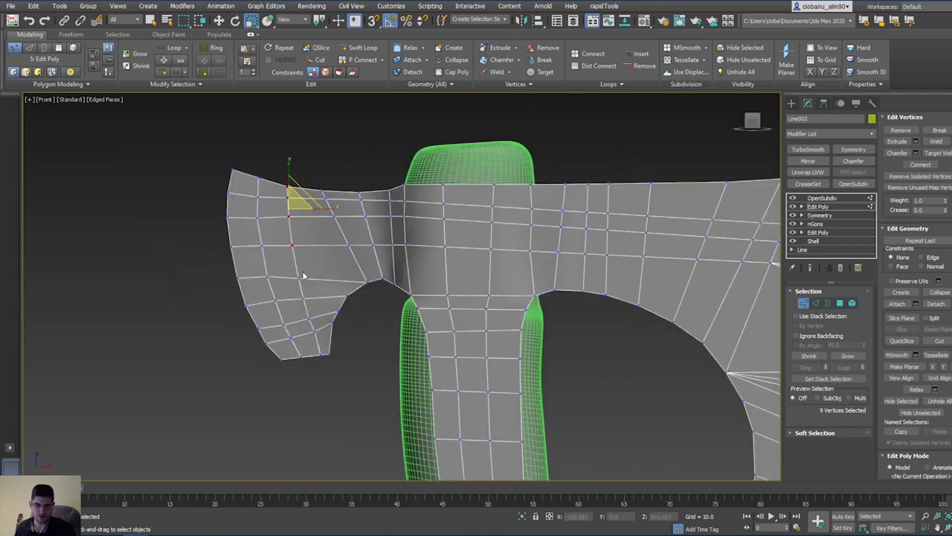
scroll(298, 220, up, 3)
click(309, 150)
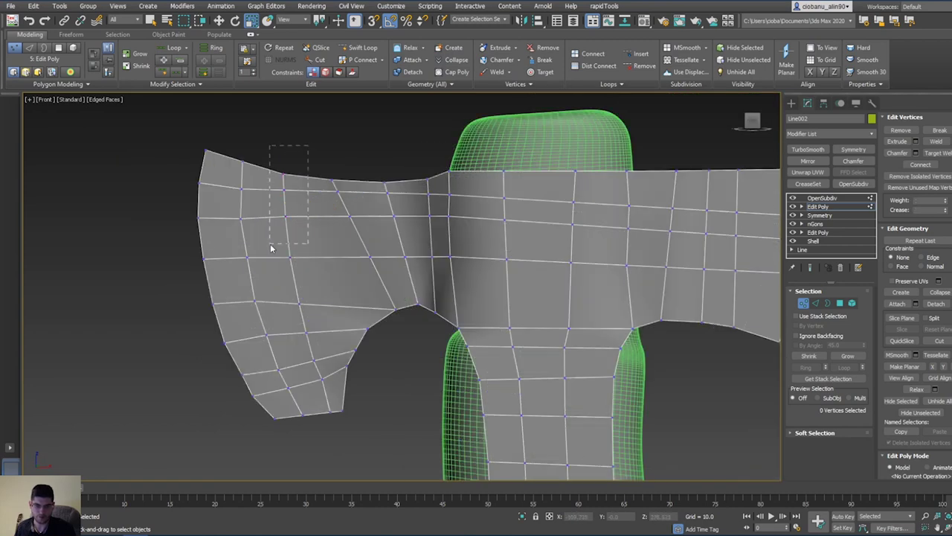
drag(271, 245, 290, 317)
ctrl+drag(326, 316, 325, 422)
alt+middle_drag(323, 409, 345, 397)
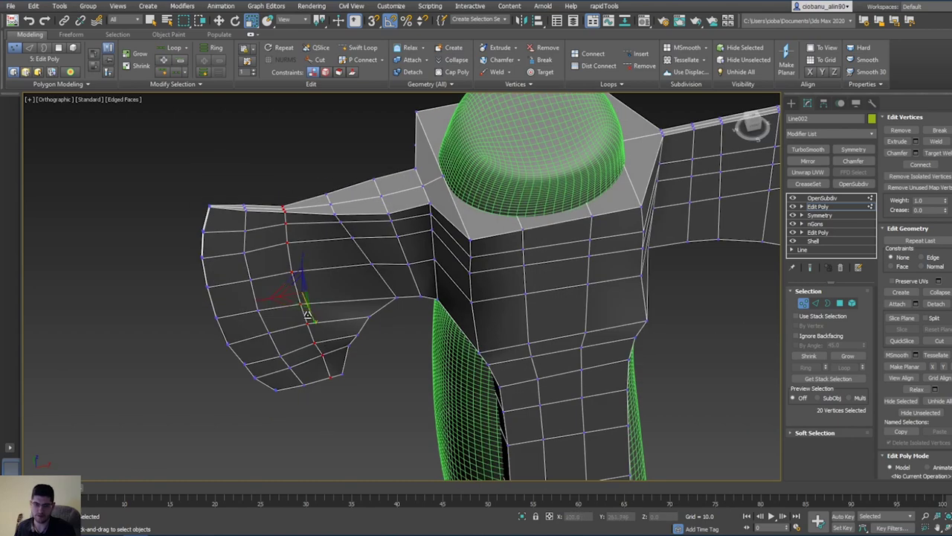
mouse_move(319, 328)
mouse_down()
mouse_move(335, 369)
mouse_move(330, 363)
mouse_up()
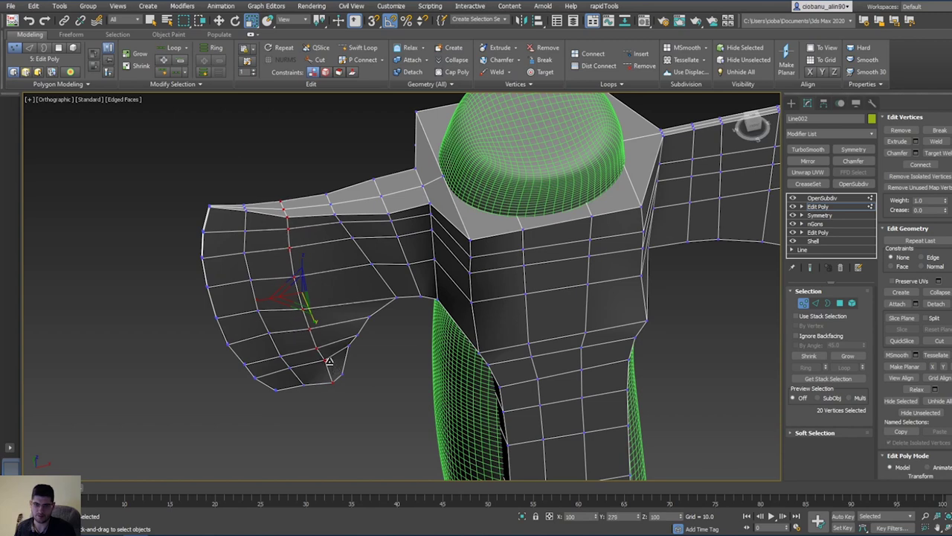
Step: Fine-tune the thickness of the rear blade's third vertex column along Y while checking the taper from above
mouse_move(329, 363)
alt+middle_down()
mouse_move(351, 381)
mouse_move(357, 371)
alt+middle_up()
key(t)
key(z)
scroll(360, 305, down, 8)
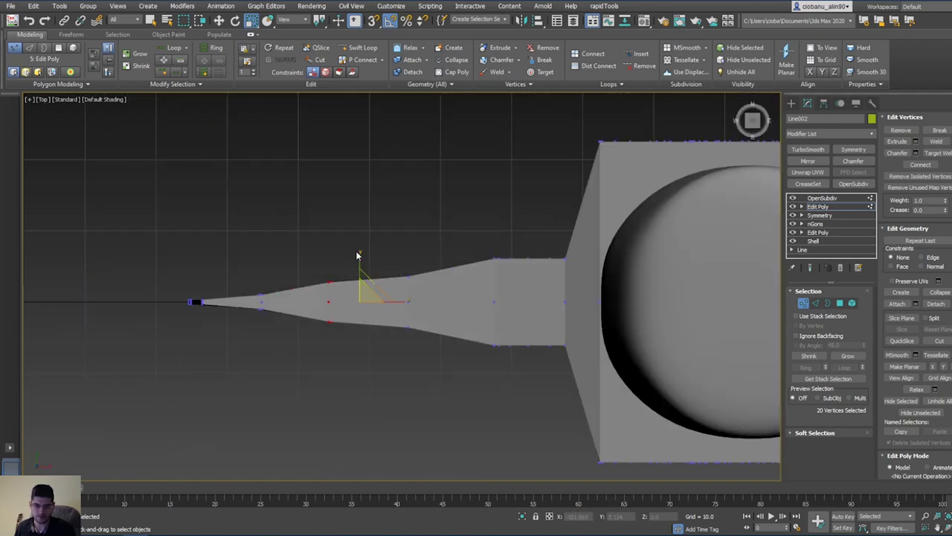
mouse_move(361, 257)
mouse_down()
mouse_move(371, 246)
mouse_move(377, 255)
mouse_up()
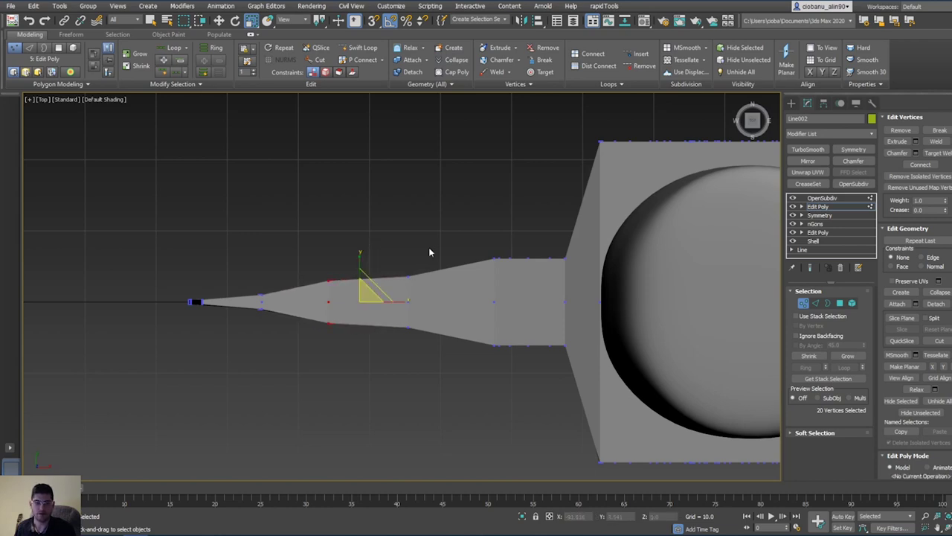
drag(399, 365, 379, 392)
key(p)
key(z)
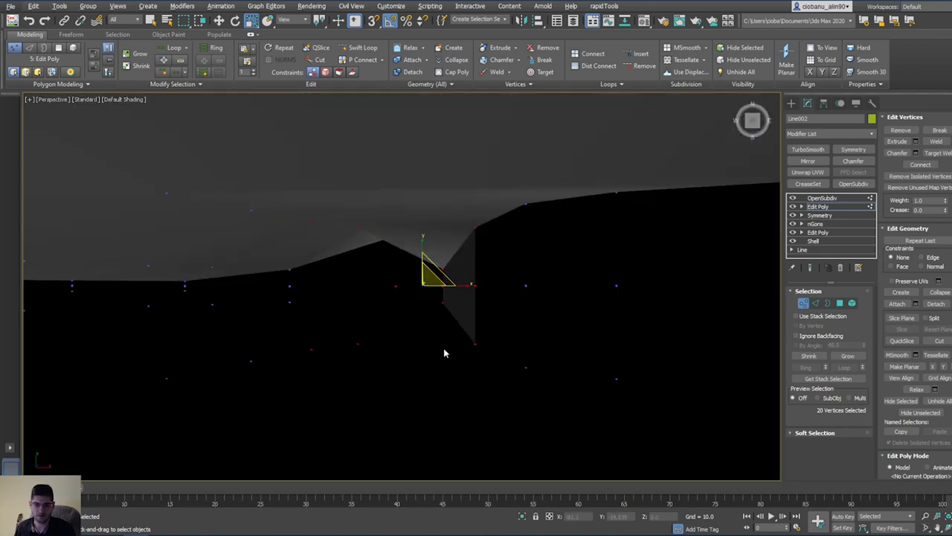
alt+middle_drag(443, 347, 438, 297)
scroll(446, 298, down, 6)
scroll(442, 284, up, 6)
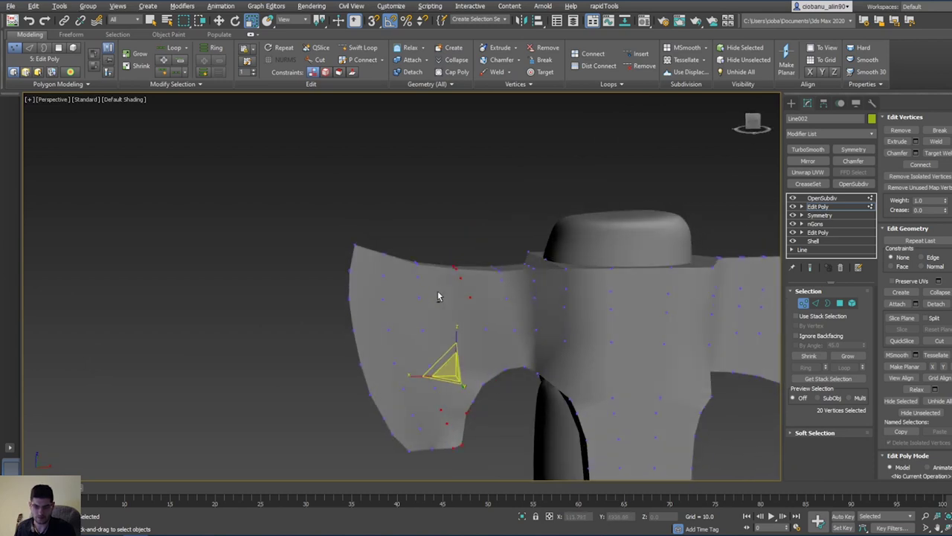
alt+drag(438, 431, 438, 430)
alt+middle_drag(438, 429, 425, 419)
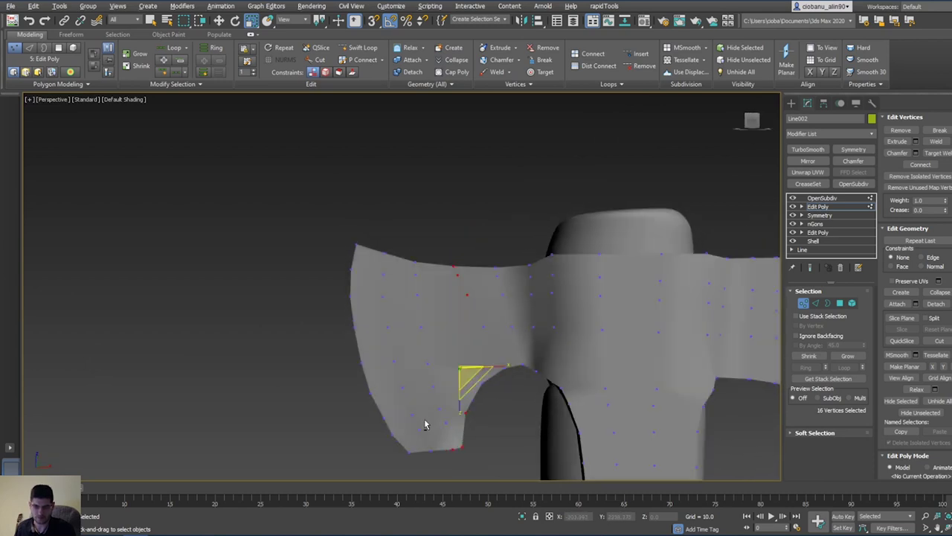
Step: Select the rear blade's fourth column of upper vertices plus the adjoining inner lower curve vertices, and scale them along Y to even the taper
key(f)
key(F4)
key(z)
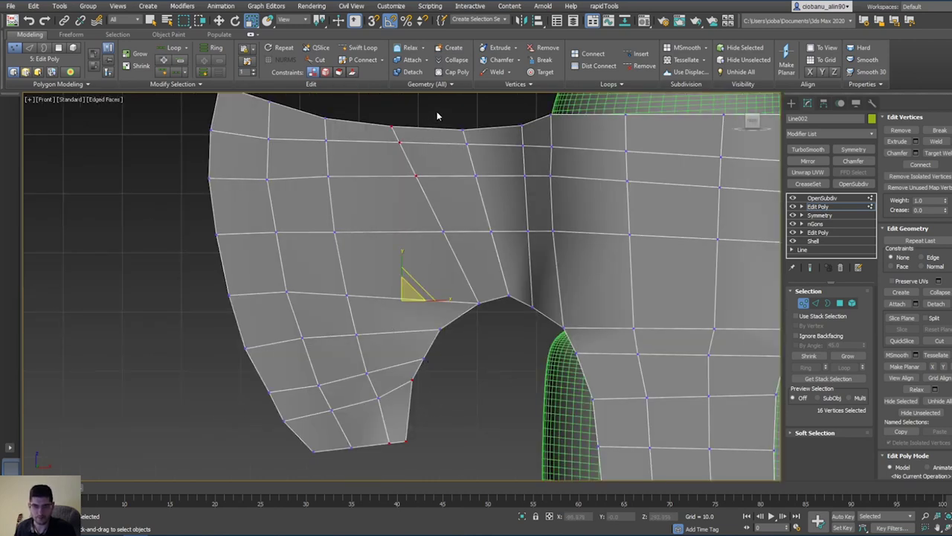
drag(440, 110, 368, 217)
ctrl+drag(455, 214, 417, 275)
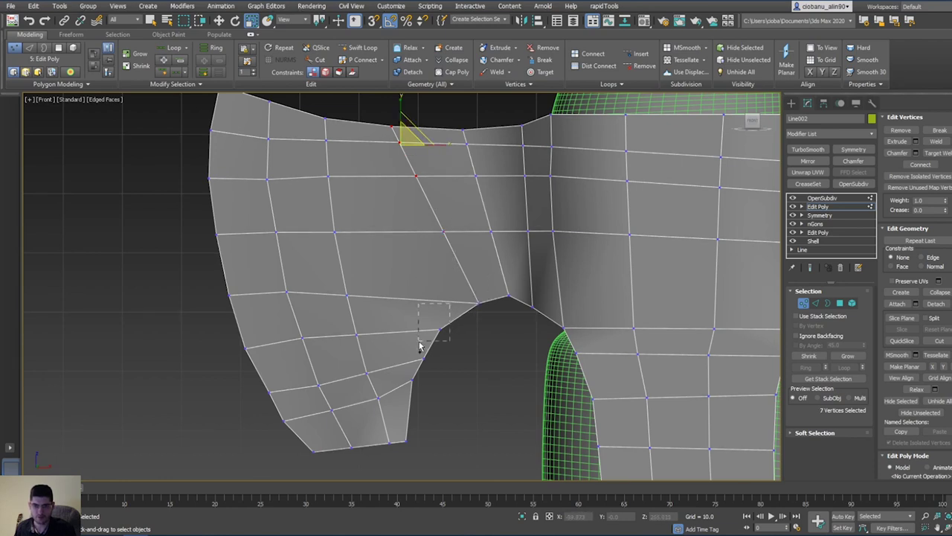
ctrl+drag(419, 342, 418, 369)
alt+middle_drag(431, 325, 432, 327)
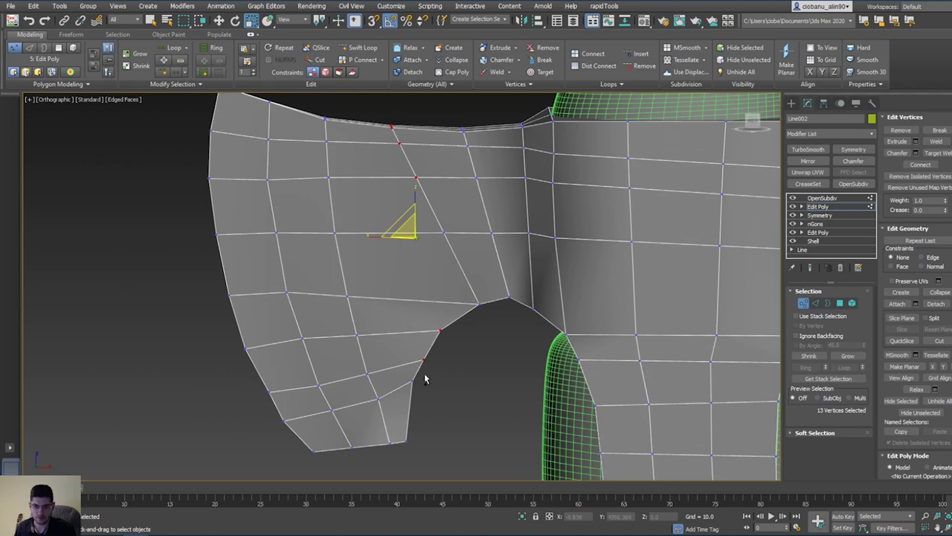
ctrl+drag(426, 375, 406, 389)
scroll(369, 355, up, 5)
alt+middle_drag(406, 388, 436, 380)
scroll(397, 384, down, 7)
drag(411, 373, 416, 371)
key(shift+z)
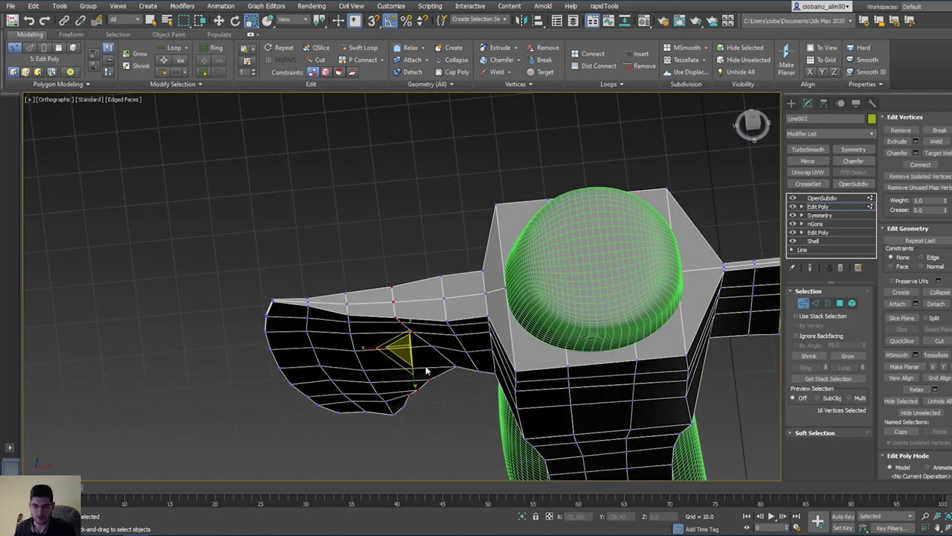
key(t)
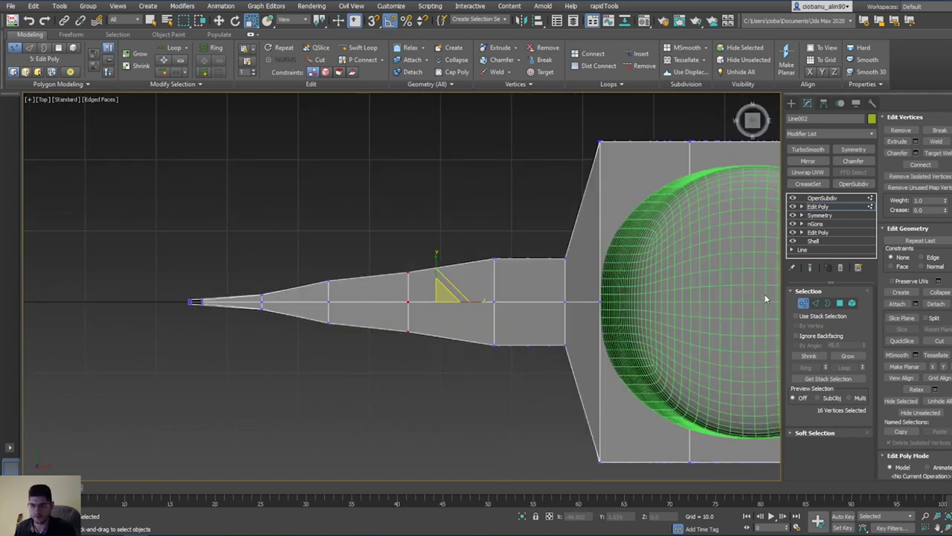
Step: Leave vertex editing and inspect the smoothed axe head with OpenSubdiv in shaded perspective, checking both blades and the socket
click(804, 303)
click(822, 198)
alt+middle_drag(425, 282, 318, 303)
key(F4)
scroll(429, 226, down, 4)
key(p)
key(z)
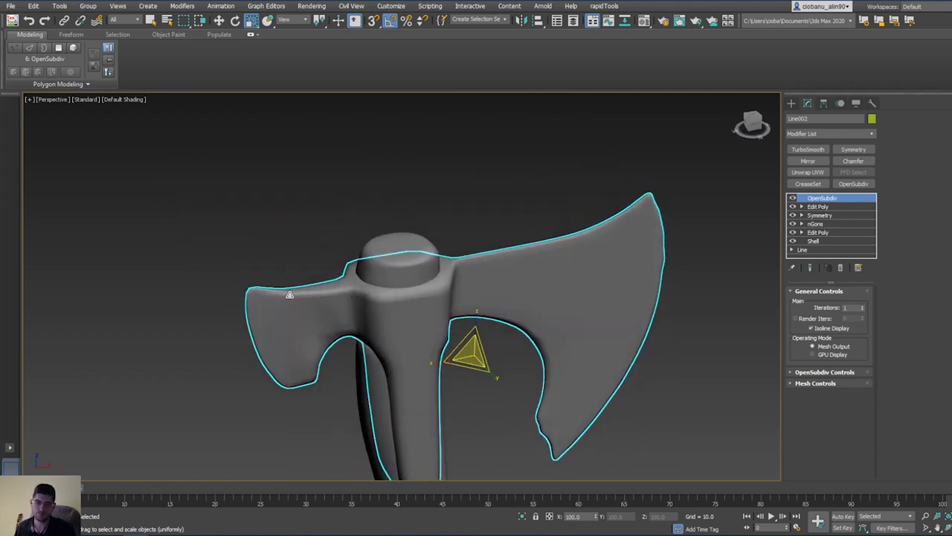
scroll(302, 297, up, 3)
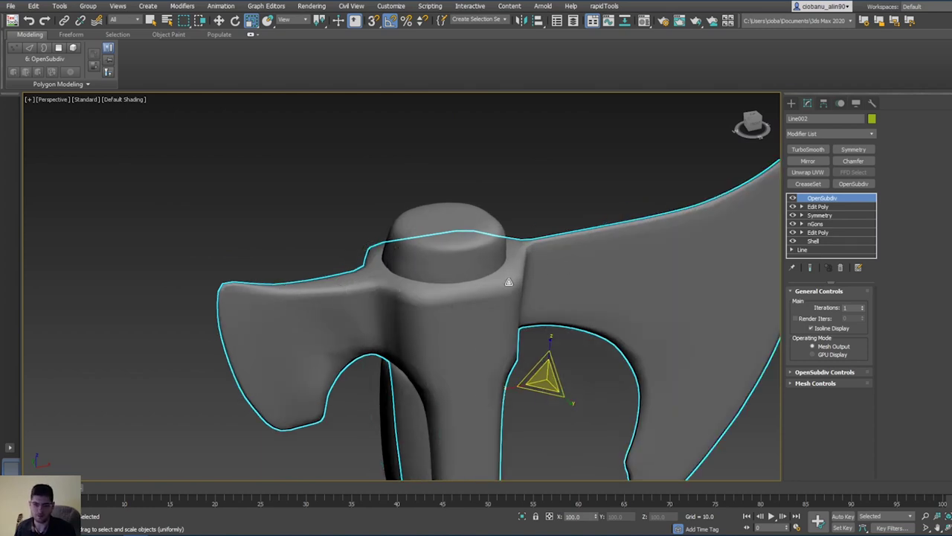
middle_drag(442, 299, 400, 253)
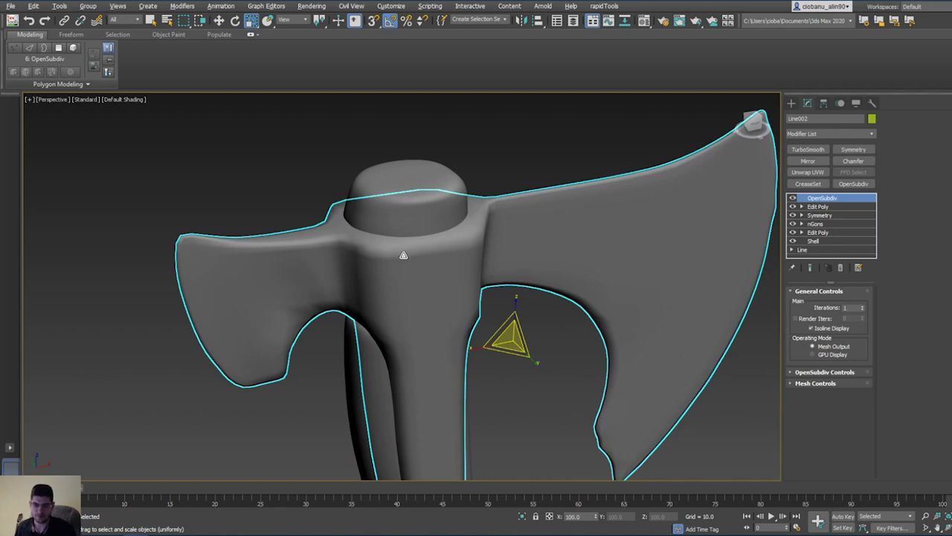
alt+middle_drag(527, 278, 387, 180)
Step: Return to the upper Edit Poly's vertices with edged faces shown and select the first four vertex columns of the front blade's neck
click(824, 208)
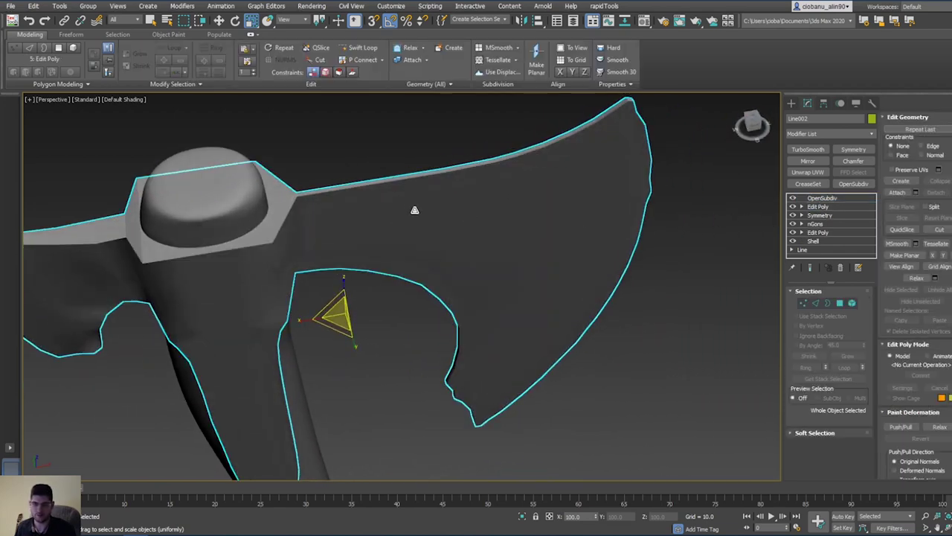
key(F4)
alt+middle_drag(406, 221, 391, 191)
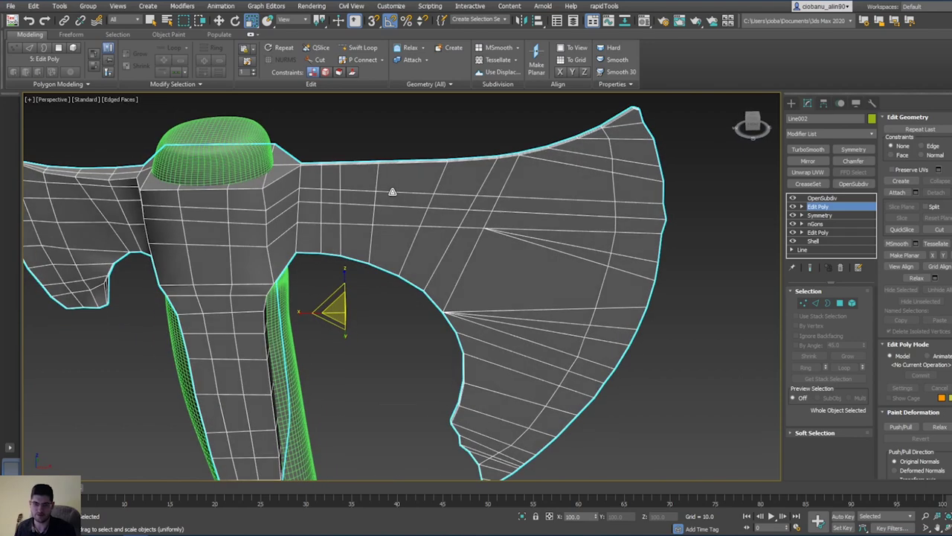
key(1)
middle_drag(357, 144, 360, 188)
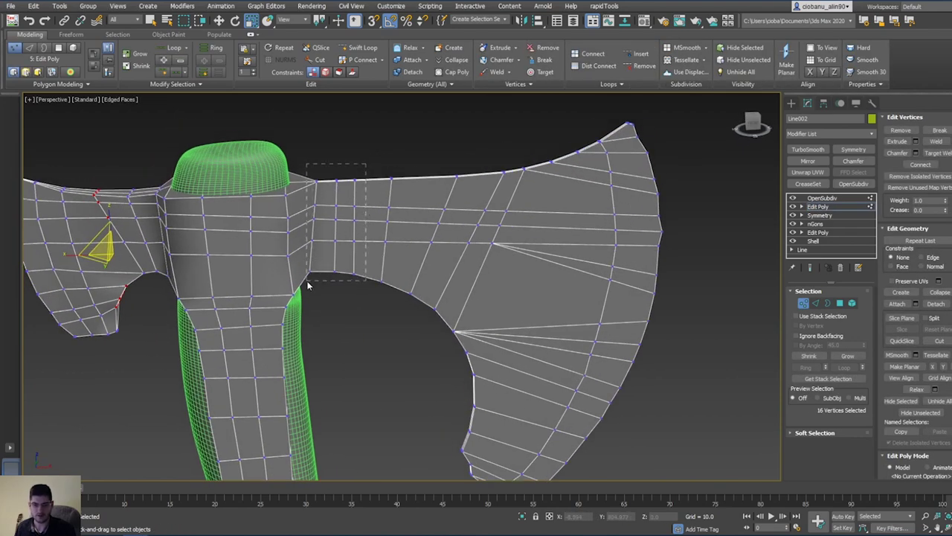
drag(307, 282, 305, 283)
key(f)
key(z)
scroll(421, 198, down, 2)
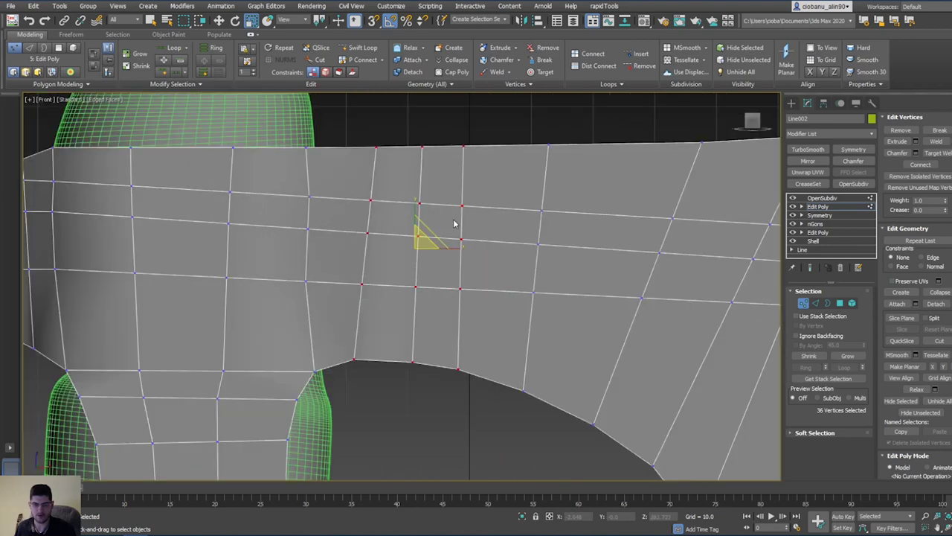
click(496, 126)
drag(345, 397, 346, 395)
scroll(538, 324, down, 4)
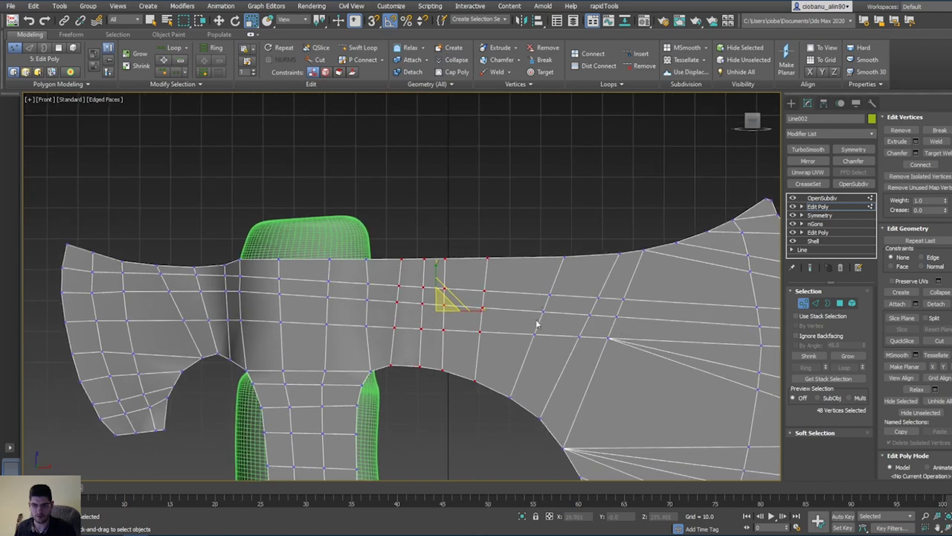
Step: Add the next three vertex columns of the front blade's neck and their inner curve vertices to the selection
ctrl+drag(522, 362, 532, 378)
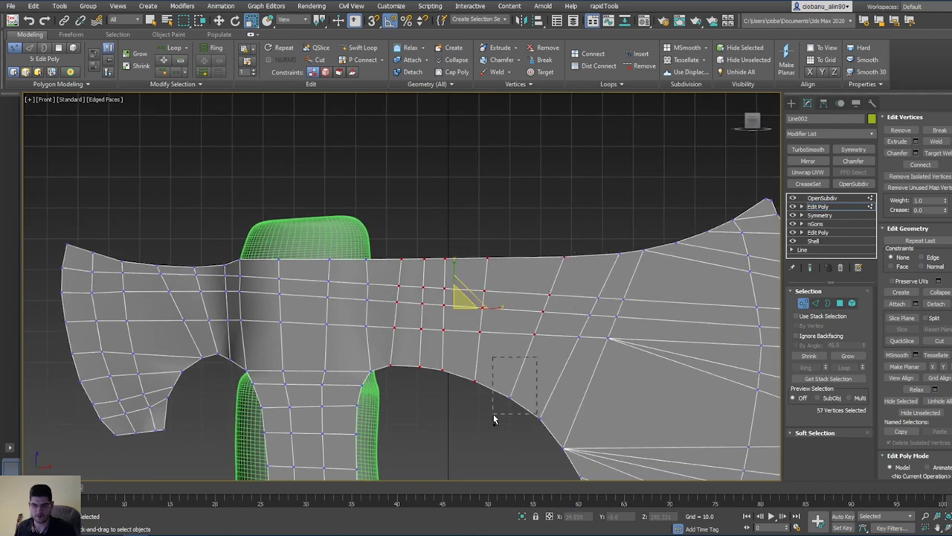
ctrl+drag(499, 414, 499, 415)
middle_drag(533, 389, 489, 349)
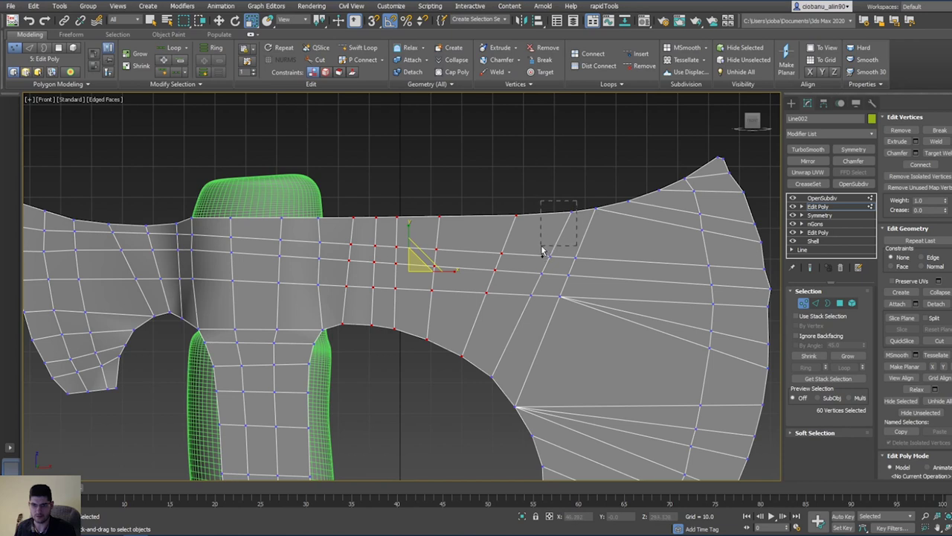
ctrl+drag(542, 251, 529, 313)
ctrl+drag(500, 374, 538, 418)
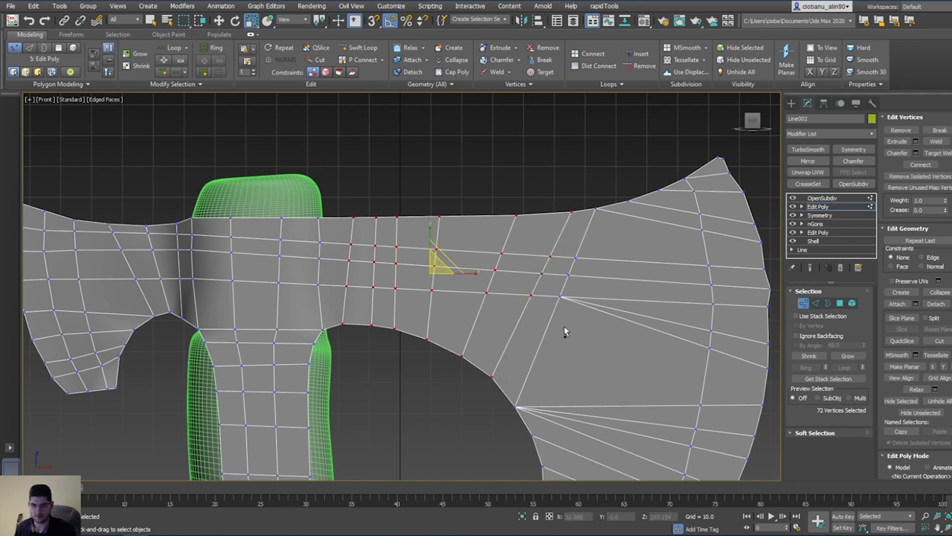
ctrl+drag(530, 383, 501, 421)
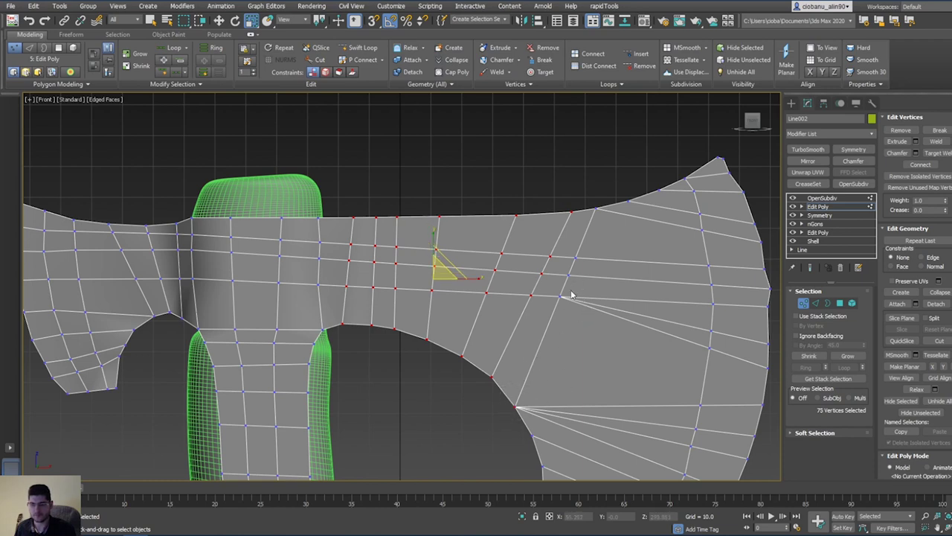
ctrl+drag(556, 304, 558, 305)
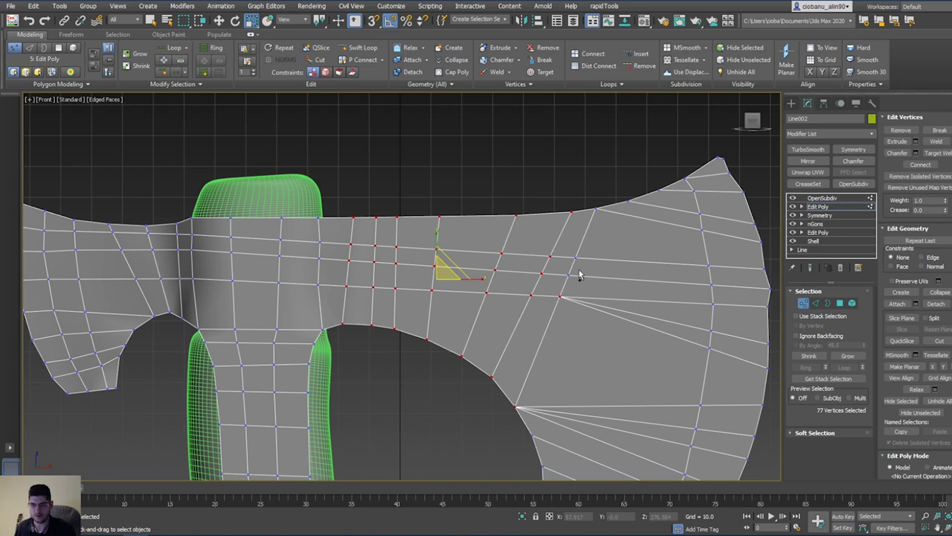
Step: Try to thicken the front blade's neck by scaling the selected vertices along Y
key(p)
scroll(558, 335, down, 2)
alt+middle_drag(548, 323, 587, 378)
drag(496, 323, 587, 477)
alt+middle_drag(587, 477, 593, 248)
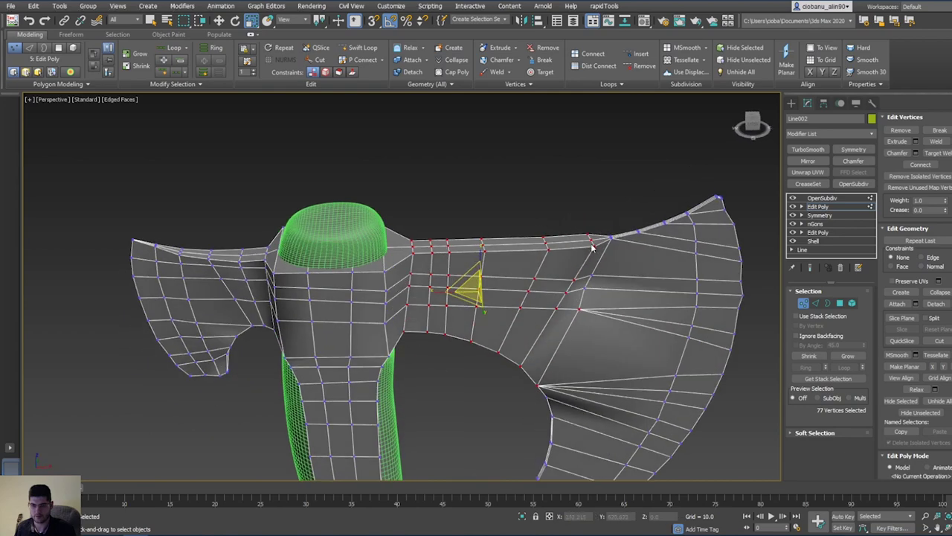
mouse_move(593, 316)
alt+middle_down()
mouse_move(604, 298)
mouse_move(589, 306)
mouse_move(606, 293)
mouse_move(587, 296)
mouse_move(604, 315)
mouse_move(603, 302)
alt+middle_up()
scroll(575, 294, up, 5)
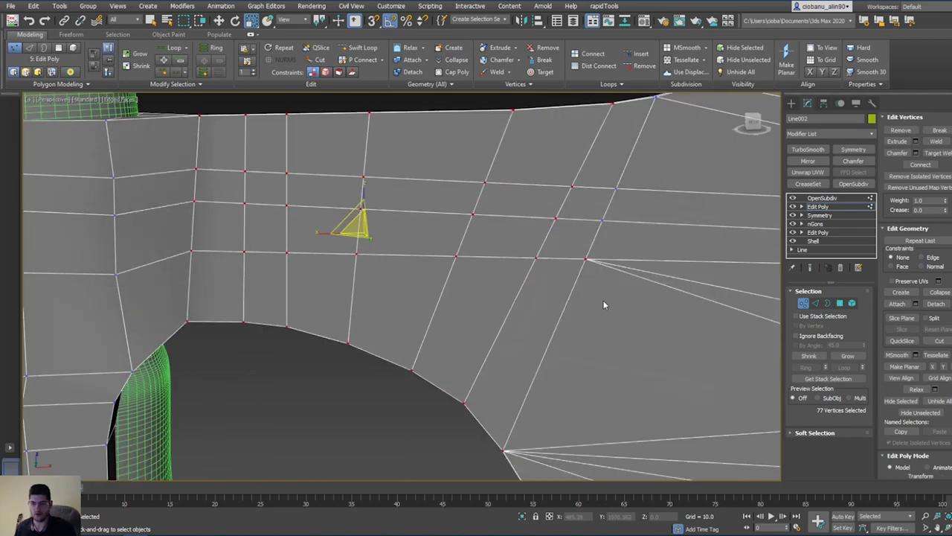
Step: Add the missed vertices in the outermost neck column of the front blade to the selection
ctrl+drag(644, 186, 588, 239)
alt+middle_drag(587, 239, 619, 156)
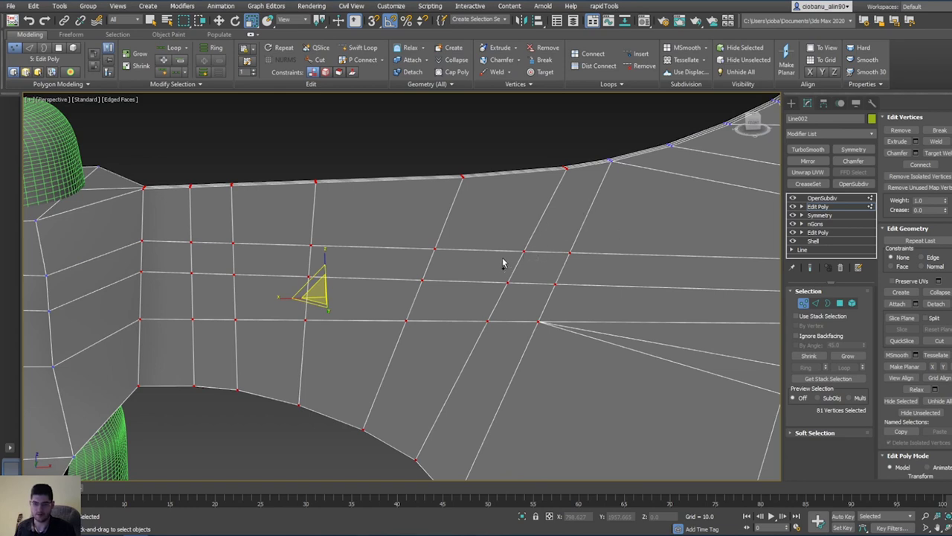
click(434, 292)
alt+middle_drag(320, 278, 331, 283)
Step: Select the front neck's fifth column without its lower curve vertex and slide it along X toward the socket using the Edge constraint
key(q)
scroll(446, 249, down, 3)
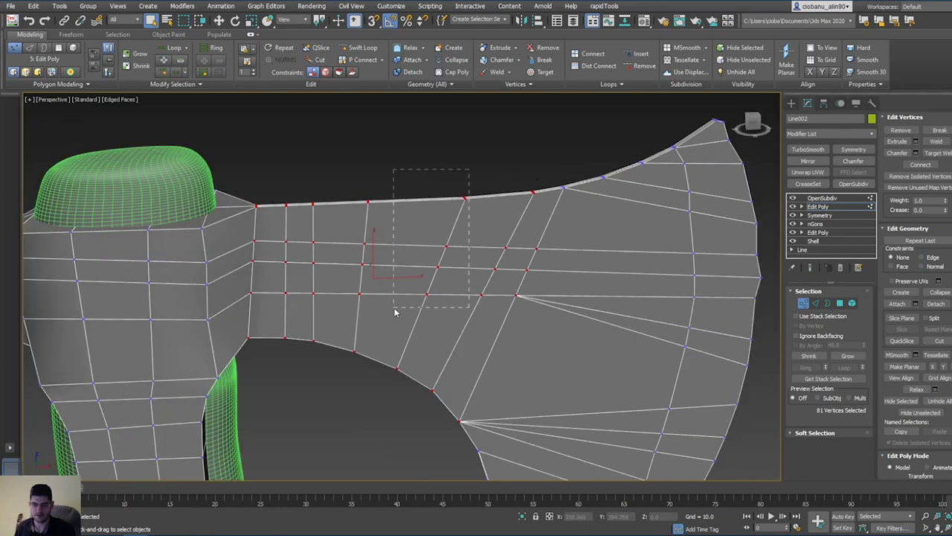
key(w)
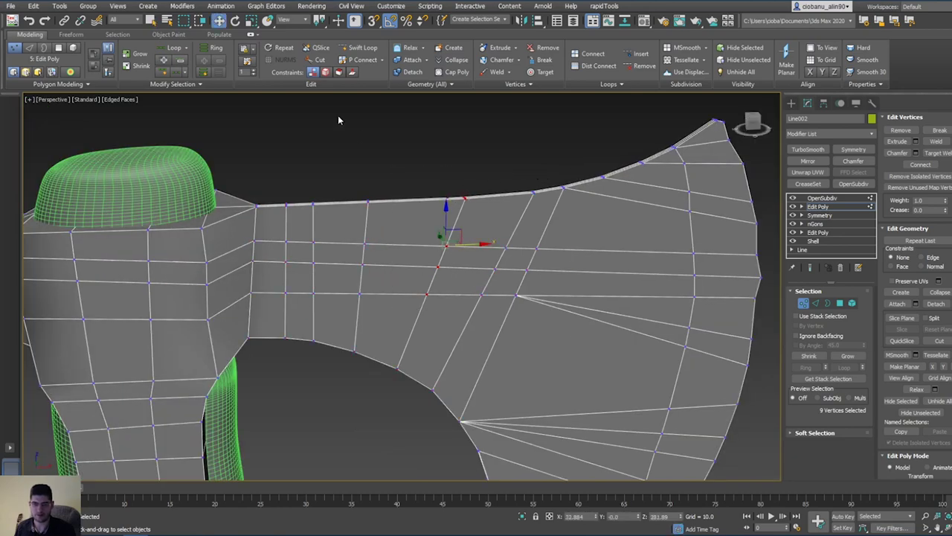
click(324, 73)
drag(474, 244, 441, 236)
key(e)
key(w)
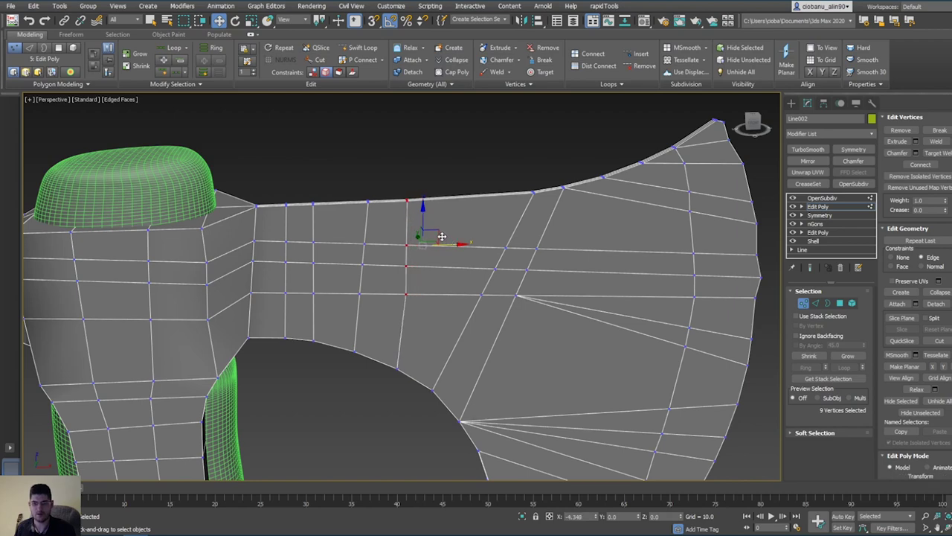
middle_drag(444, 246, 371, 263)
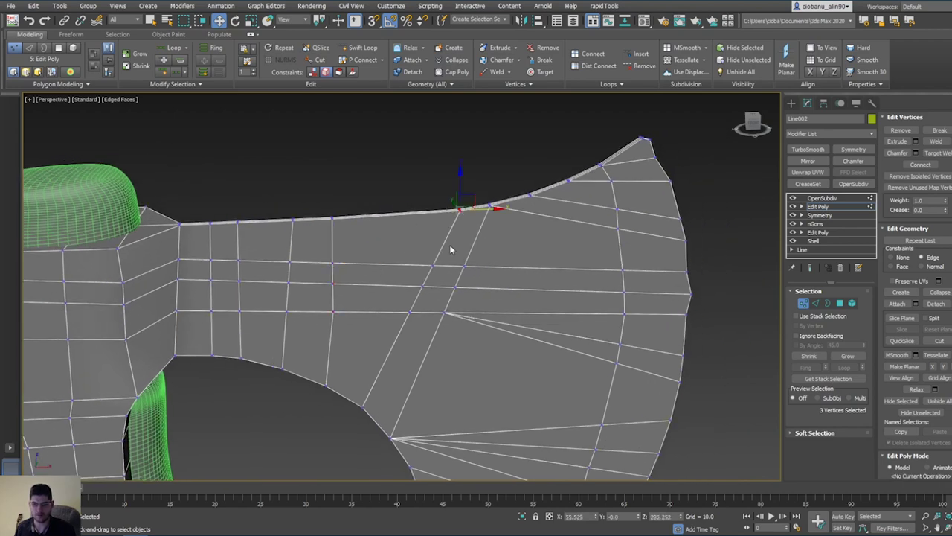
Step: Add the inner vertices of the front neck's sixth column to the selection and slide it along X toward the socket
ctrl+click(432, 265)
ctrl+click(422, 287)
ctrl+drag(404, 322, 403, 322)
drag(463, 260, 415, 261)
key(e)
key(w)
middle_drag(421, 276, 354, 271)
scroll(357, 270, down, 3)
middle_drag(439, 223, 423, 222)
scroll(424, 223, up, 3)
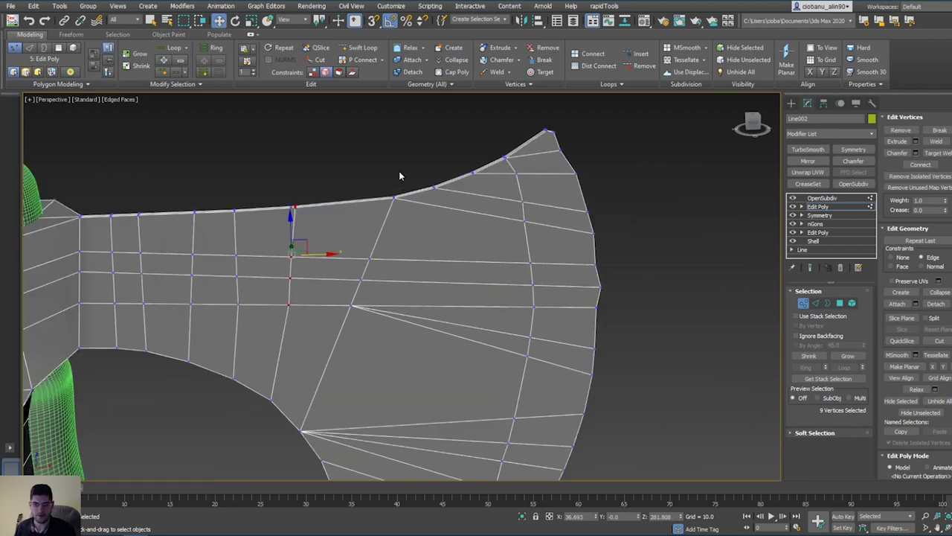
Step: Straighten the front neck's outermost column by sliding its upper and inner vertices along X toward the socket, leaving out the lower curve vertex
drag(425, 197, 402, 202)
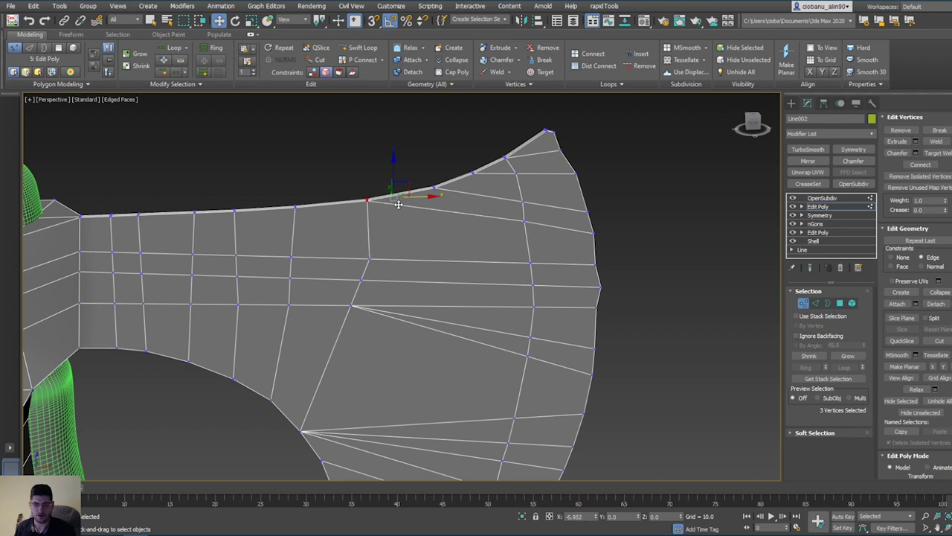
drag(326, 316, 326, 316)
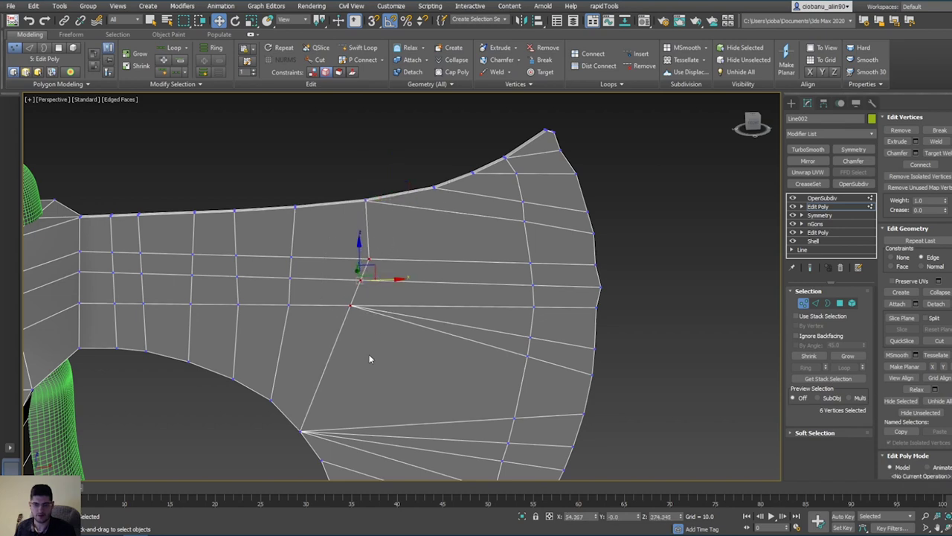
middle_drag(370, 359, 415, 252)
drag(424, 236, 409, 236)
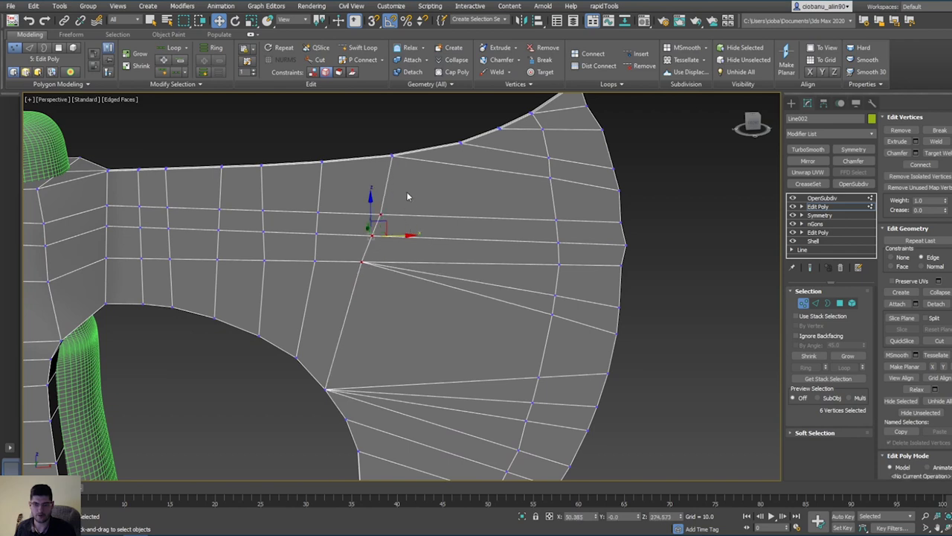
drag(383, 177, 404, 155)
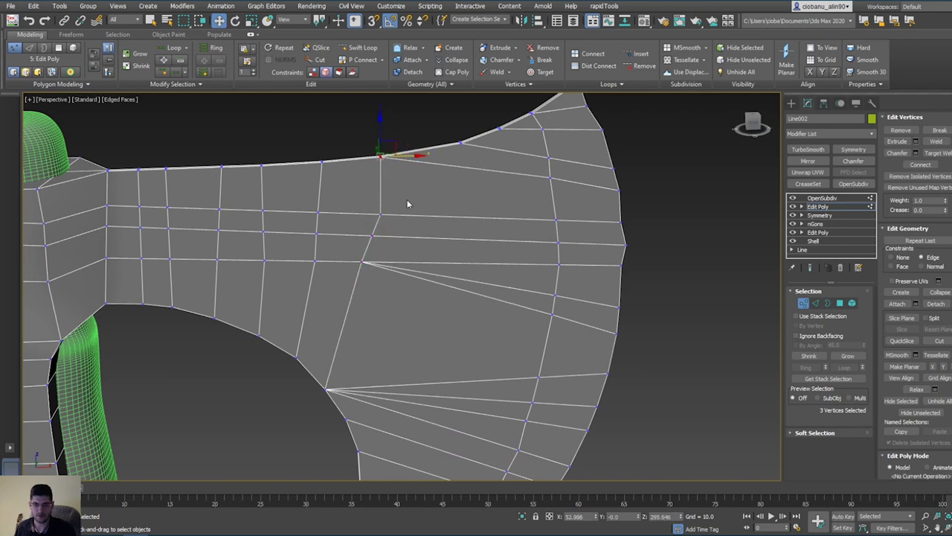
drag(402, 212, 360, 249)
click(403, 267)
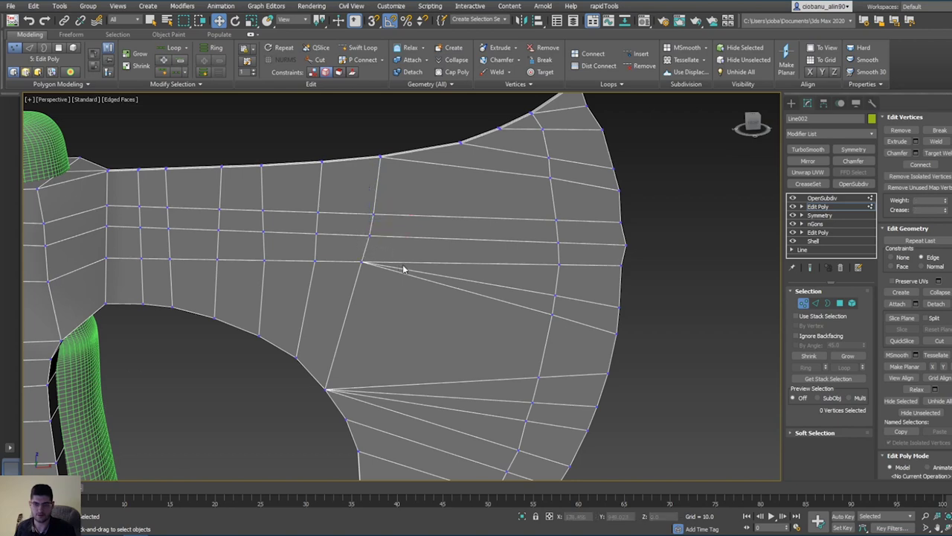
middle_drag(404, 267, 445, 270)
middle_drag(394, 255, 424, 250)
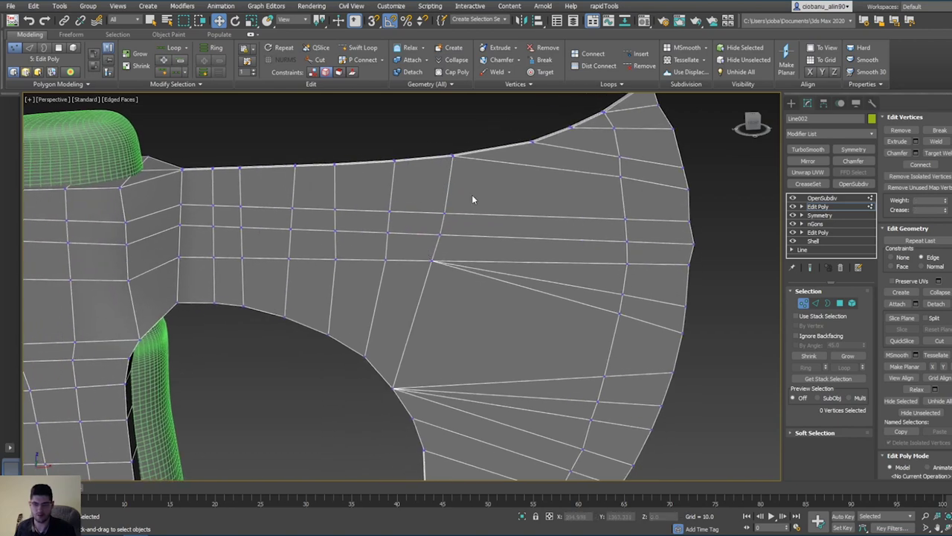
Step: Select the vertex columns of the front blade's neck from the socket out to the outermost column
drag(257, 348, 257, 346)
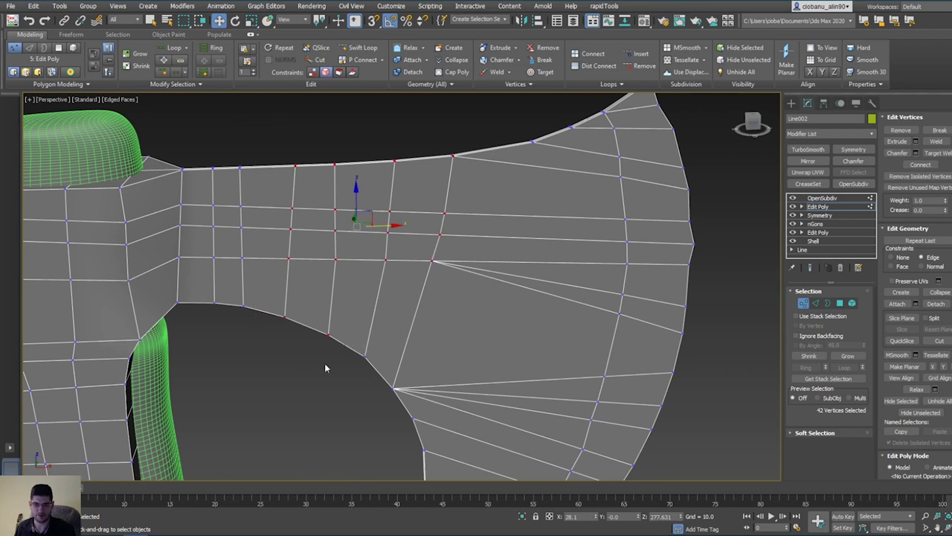
ctrl+drag(386, 391, 386, 392)
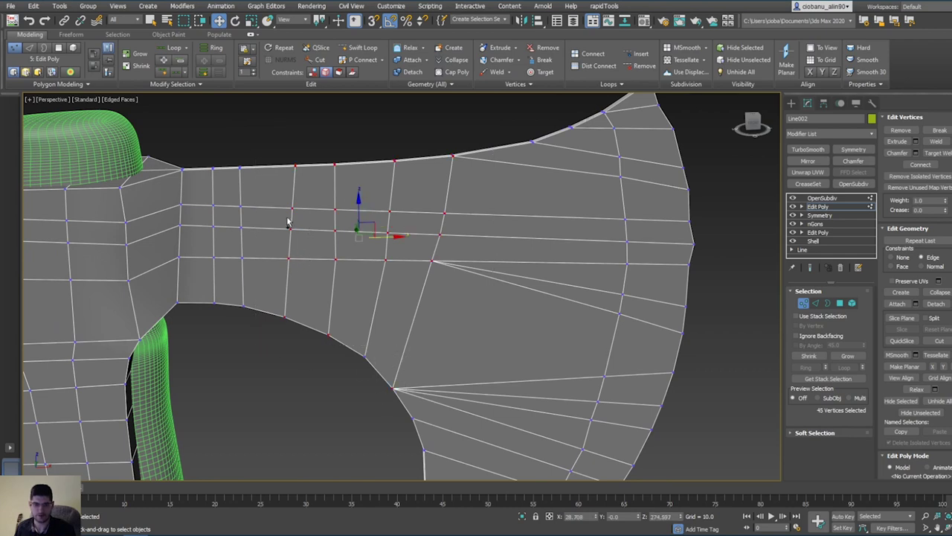
ctrl+drag(200, 322, 178, 328)
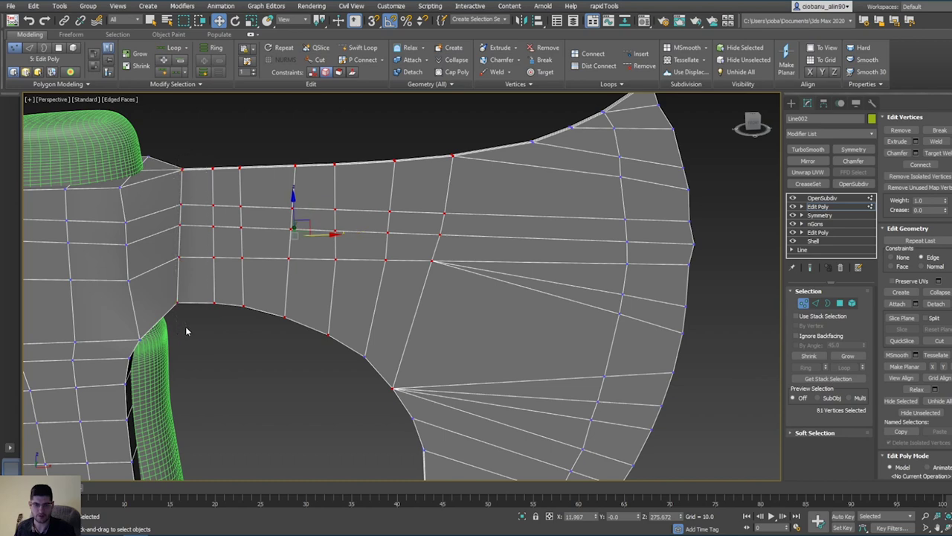
Step: Try to thicken the selected front neck by scaling it along Y with the Edge constraint active
alt+middle_drag(323, 257, 300, 268)
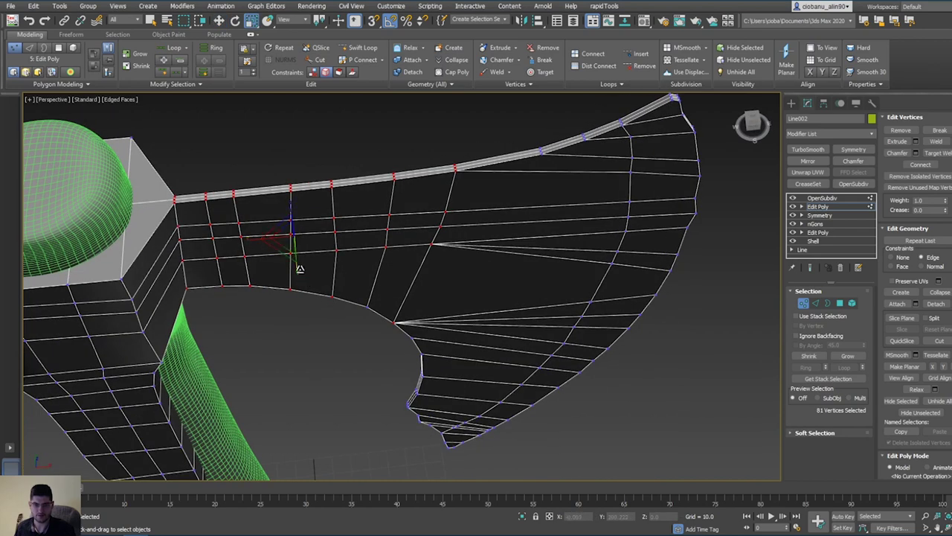
drag(302, 285, 302, 286)
key(ctrl+z)
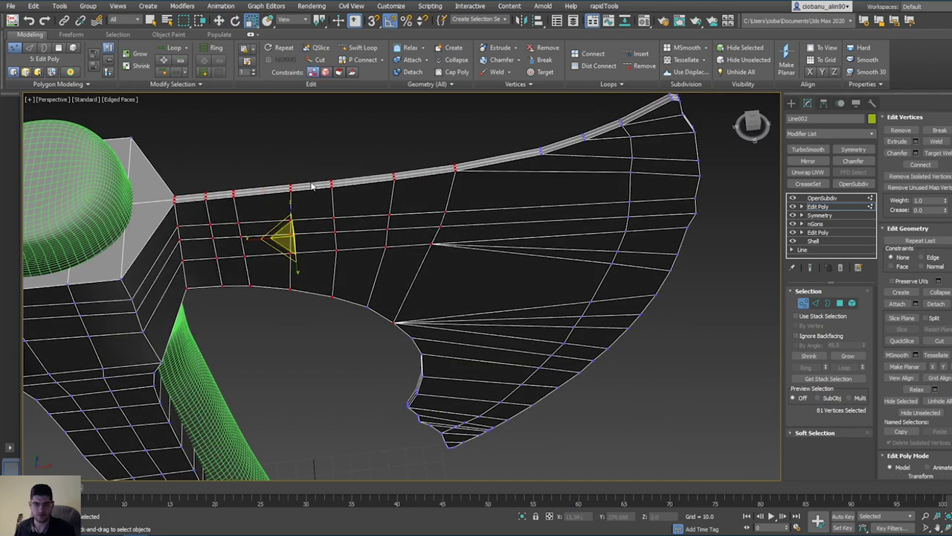
Step: With the constraint set to None, include the missed lower curve vertices and thicken the front neck by scaling it along Y
drag(295, 253, 360, 307)
alt+middle_drag(360, 308, 370, 275)
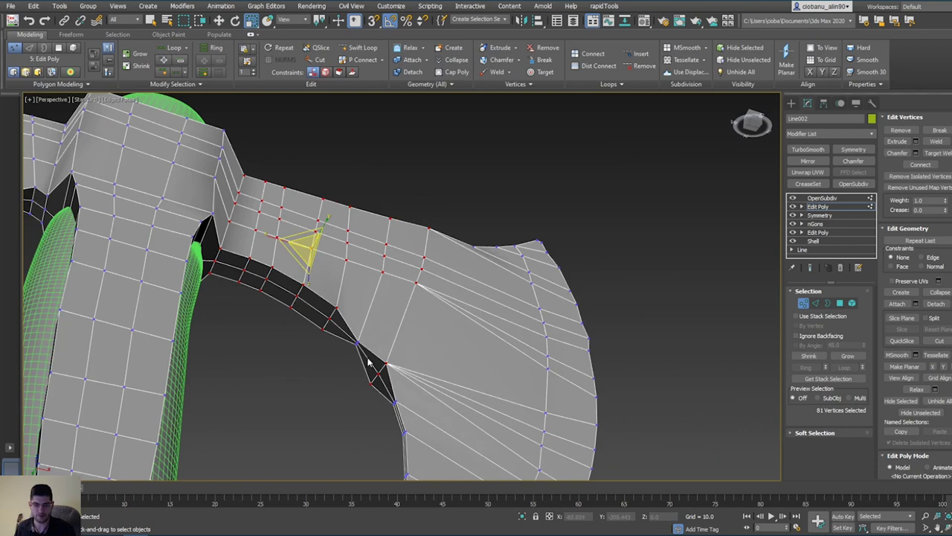
key(ctrl+z)
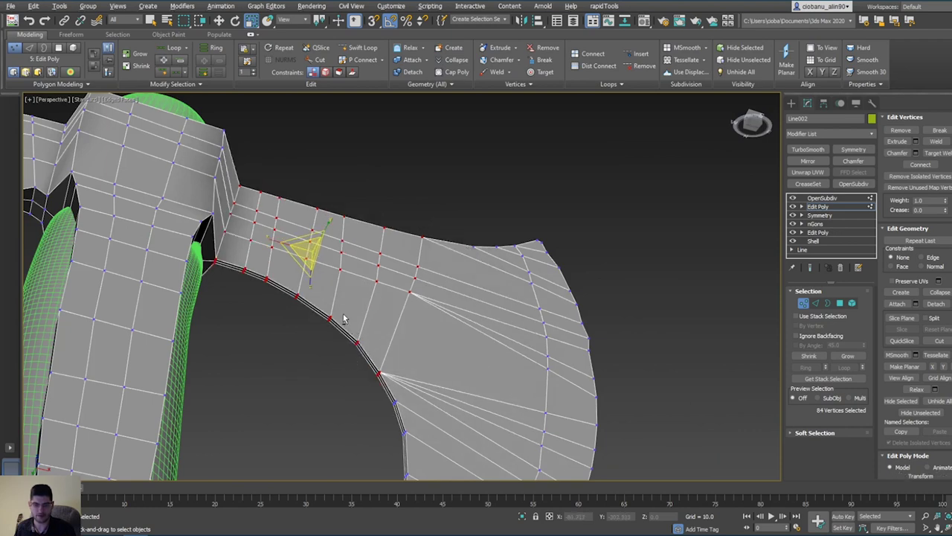
drag(327, 221, 505, 153)
alt+middle_drag(505, 152, 371, 181)
scroll(438, 292, down, 5)
scroll(371, 182, up, 6)
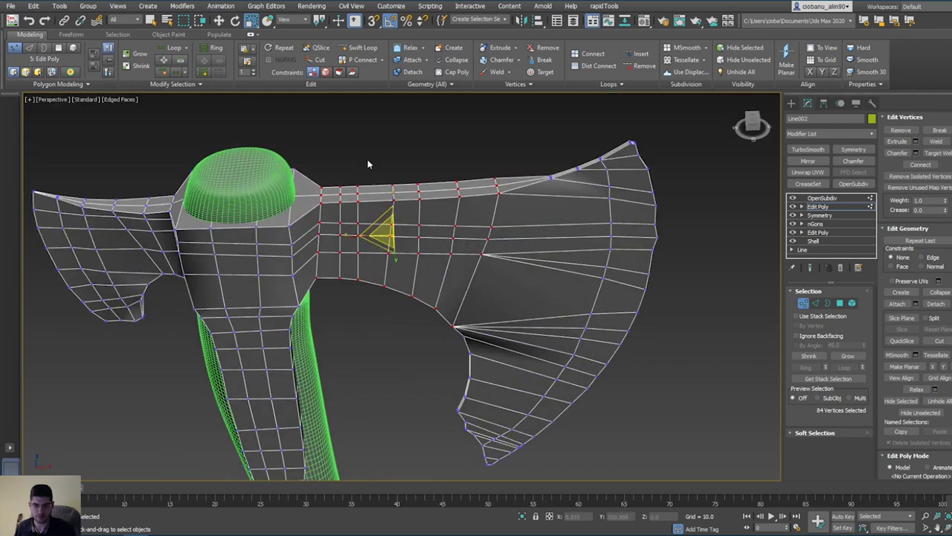
Step: Flare the front neck toward the socket by scaling the vertex columns nearest the socket along Y
drag(314, 290, 313, 291)
alt+middle_drag(314, 292, 337, 240)
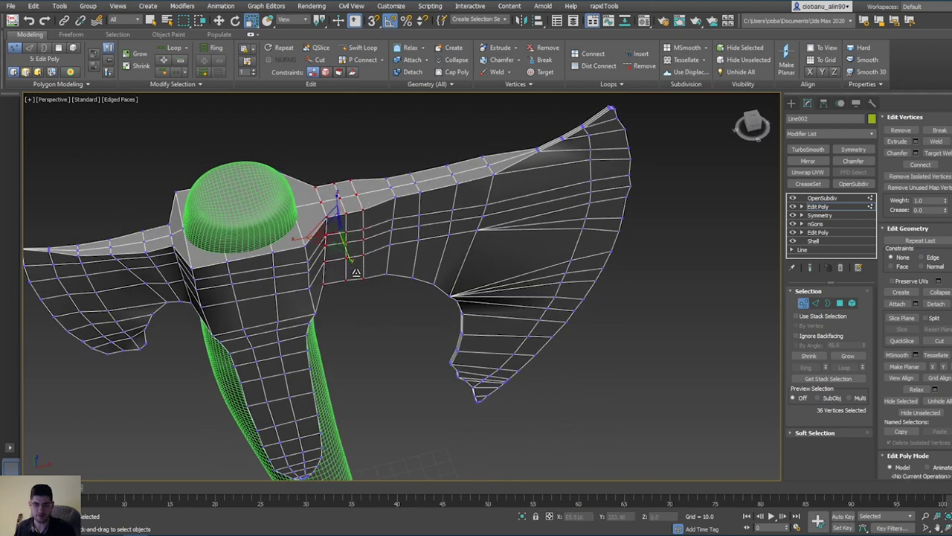
key(ctrl+z)
key(f)
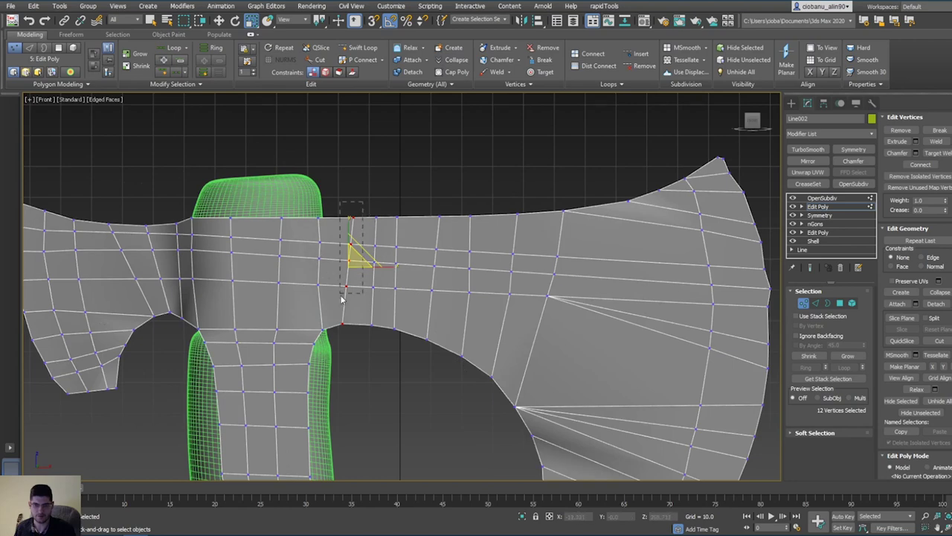
alt+middle_drag(339, 342, 356, 316)
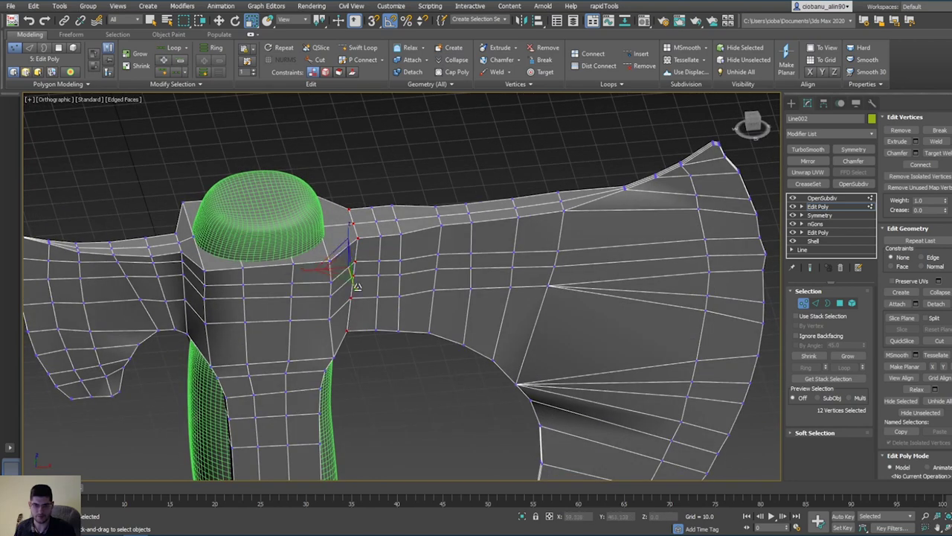
key(p)
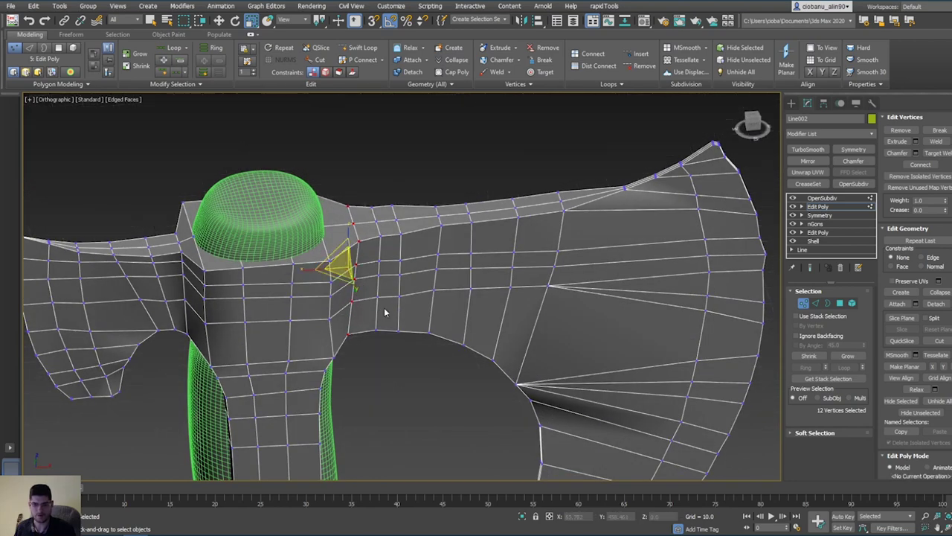
scroll(446, 344, up, 1)
alt+middle_drag(459, 318, 444, 291)
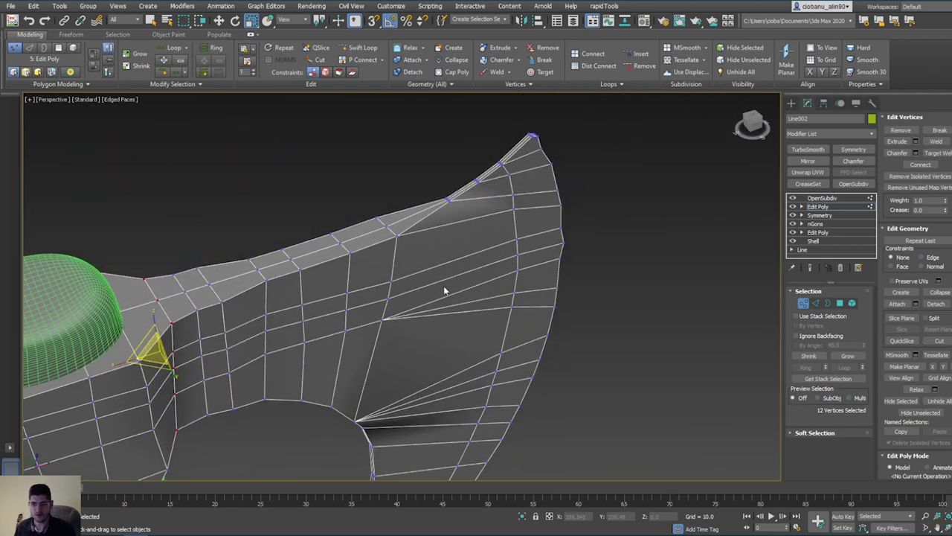
Step: Select the front blade's two upper rim vertex rows just past the neck and the next four rows down its inner curve
alt+middle_drag(450, 192, 471, 236)
drag(546, 309, 555, 311)
middle_drag(560, 267, 549, 156)
scroll(512, 268, down, 4)
middle_drag(491, 377, 491, 294)
scroll(453, 262, up, 4)
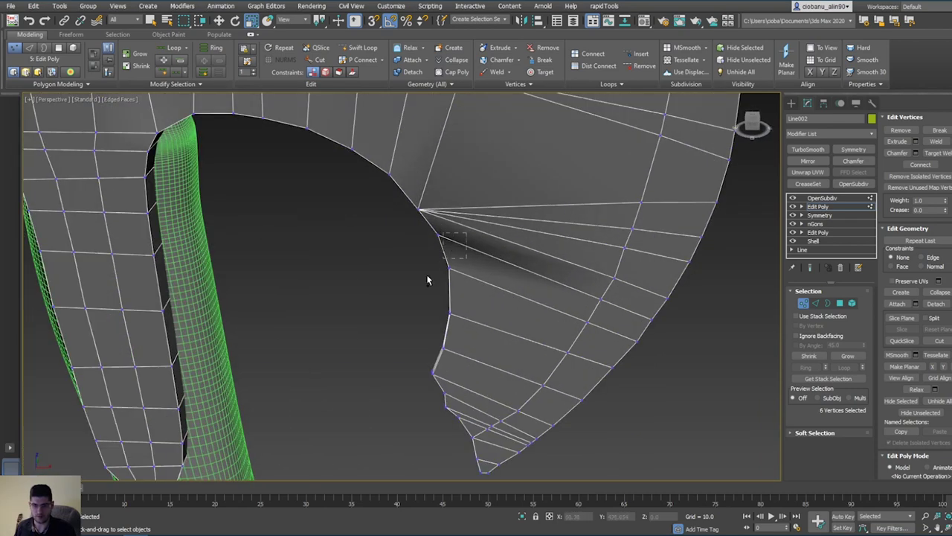
alt+middle_drag(427, 280, 459, 249)
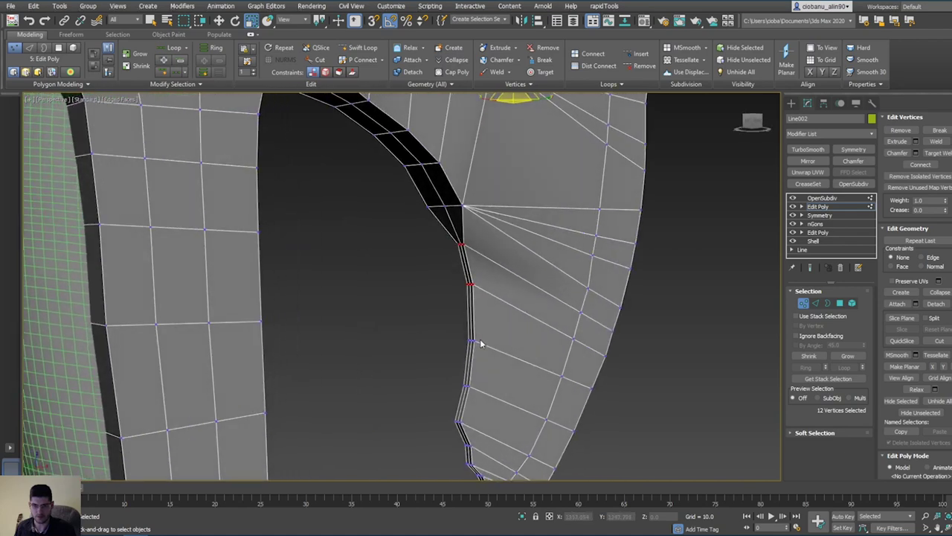
ctrl+drag(439, 396, 438, 396)
middle_drag(439, 396, 383, 288)
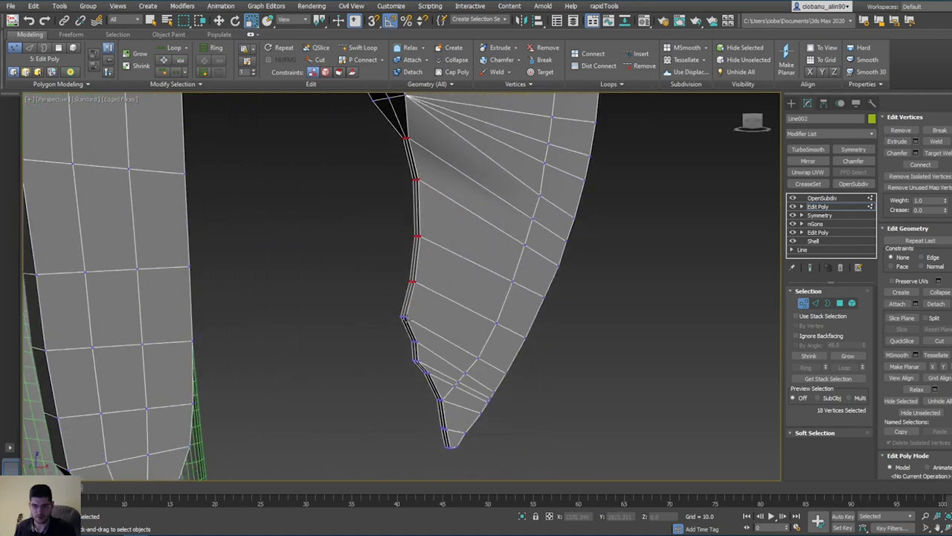
ctrl+drag(415, 313, 390, 326)
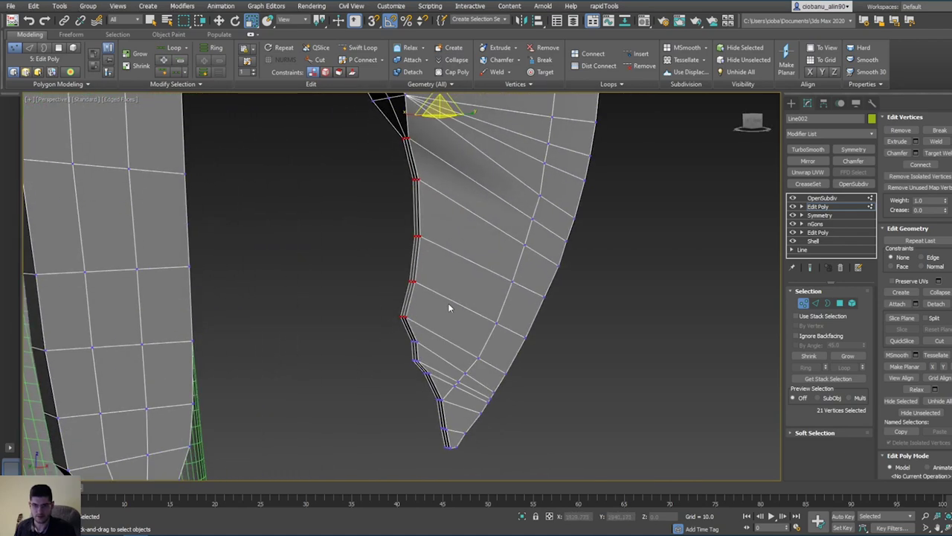
key(ctrl+z)
Step: Thicken the front blade at the selected upper rim and inner curve rows by scaling them along Y
alt+middle_drag(450, 257, 477, 248)
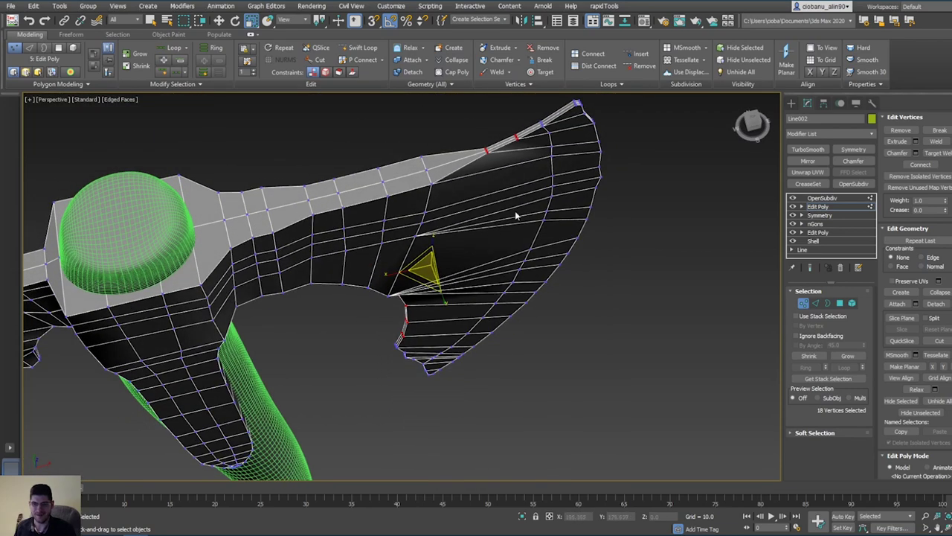
drag(442, 298, 474, 380)
alt+middle_drag(488, 329, 592, 151)
Step: Select the front blade's upper tip vertices and the upper part of its cutting edge
drag(561, 155, 560, 156)
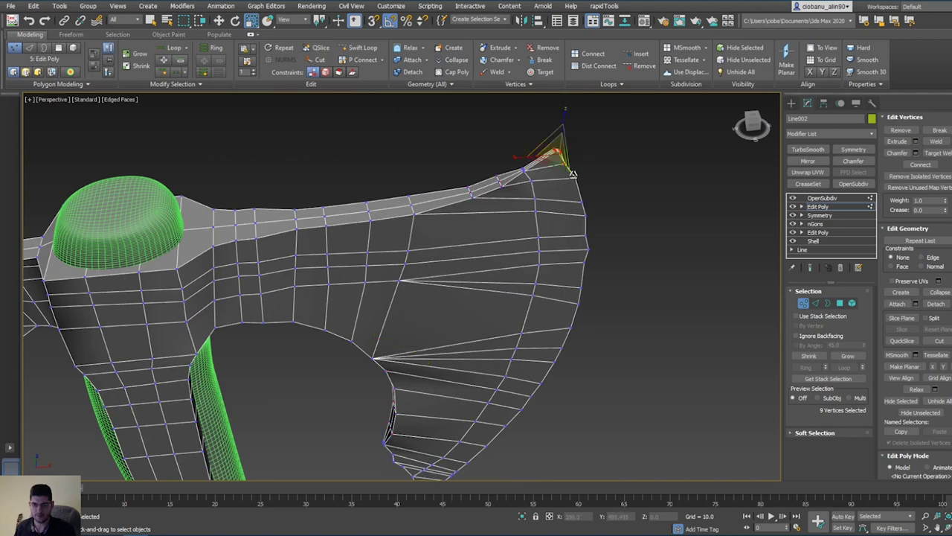
alt+middle_drag(585, 206, 601, 188)
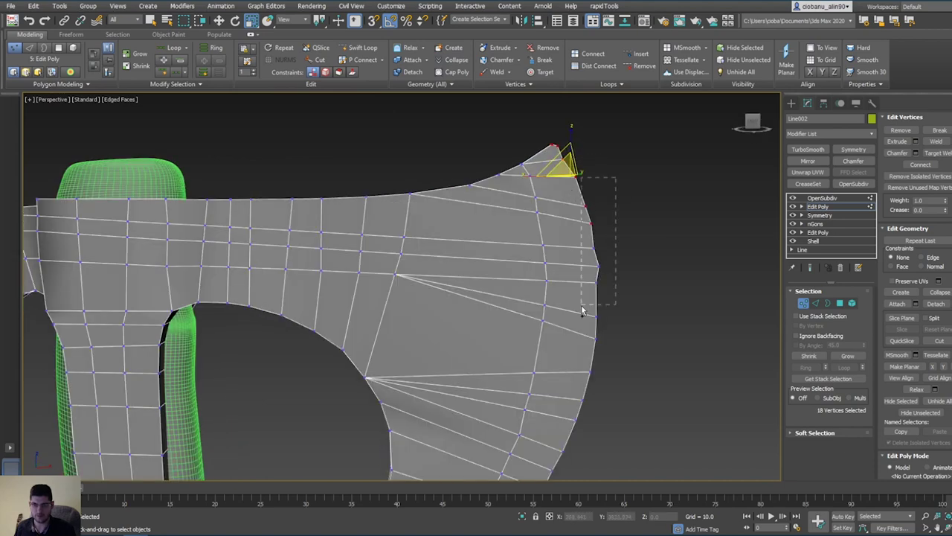
drag(583, 311, 582, 309)
alt+middle_drag(583, 310, 613, 210)
ctrl+drag(629, 170, 575, 268)
middle_drag(598, 327, 613, 232)
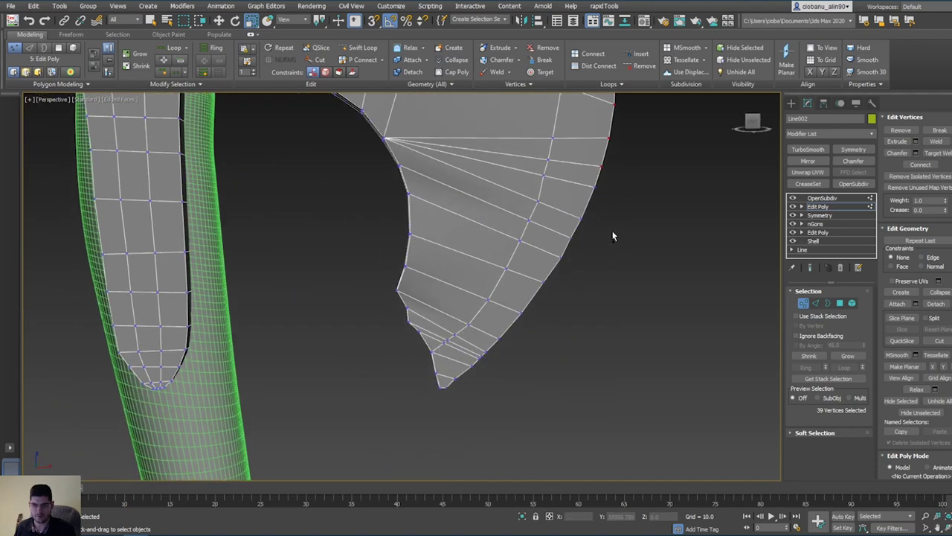
Step: Extend the selection along the rest of the cutting edge down to the front blade's lower tip
drag(608, 170, 569, 247)
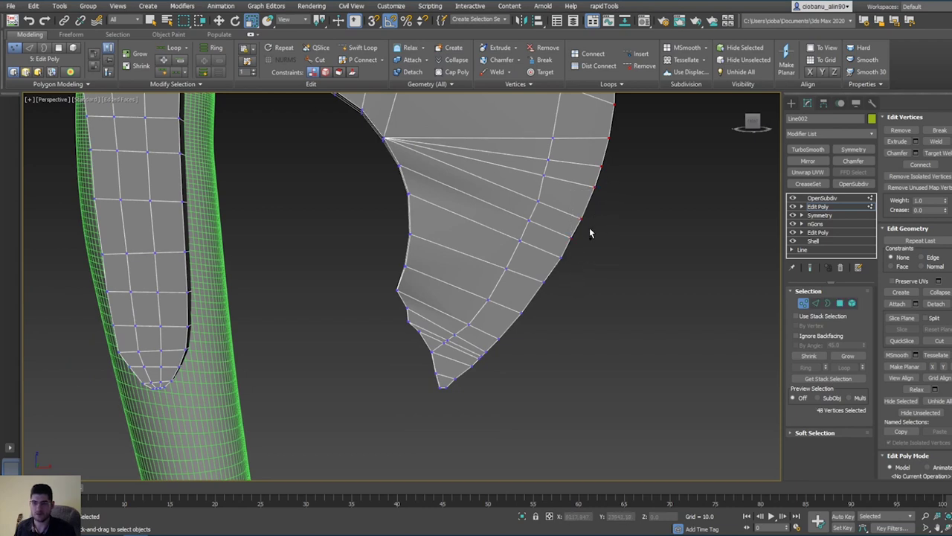
ctrl+drag(521, 337, 520, 337)
middle_drag(521, 337, 564, 283)
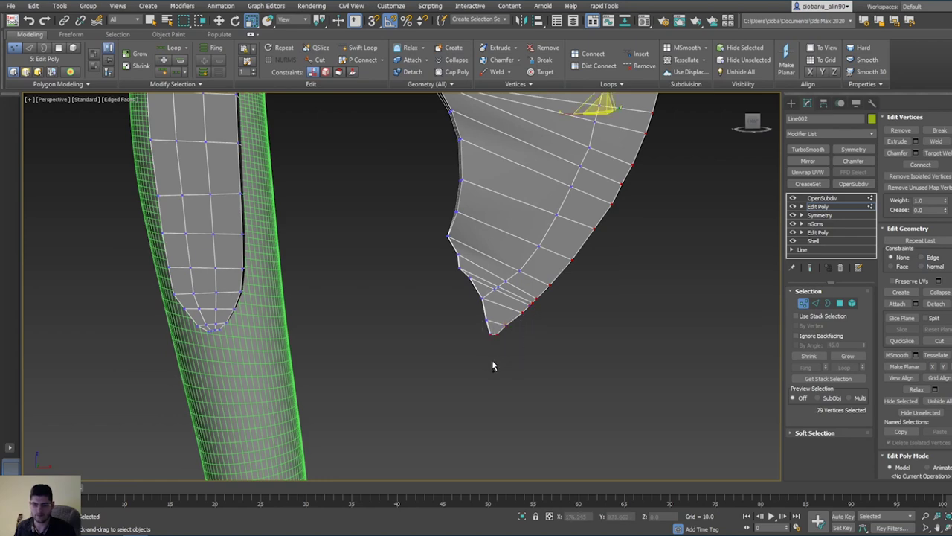
alt+middle_drag(493, 365, 526, 313)
ctrl+drag(493, 343, 488, 345)
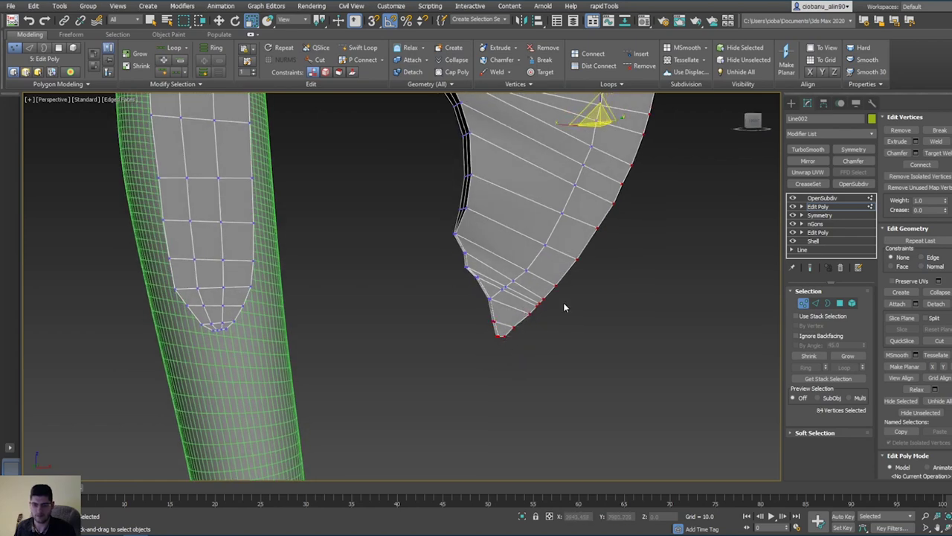
Step: Thin the front blade's cutting edge by scaling the selected edge and tip vertices down along Y
alt+middle_drag(563, 303, 599, 254)
middle_drag(600, 254, 601, 318)
scroll(629, 250, up, 2)
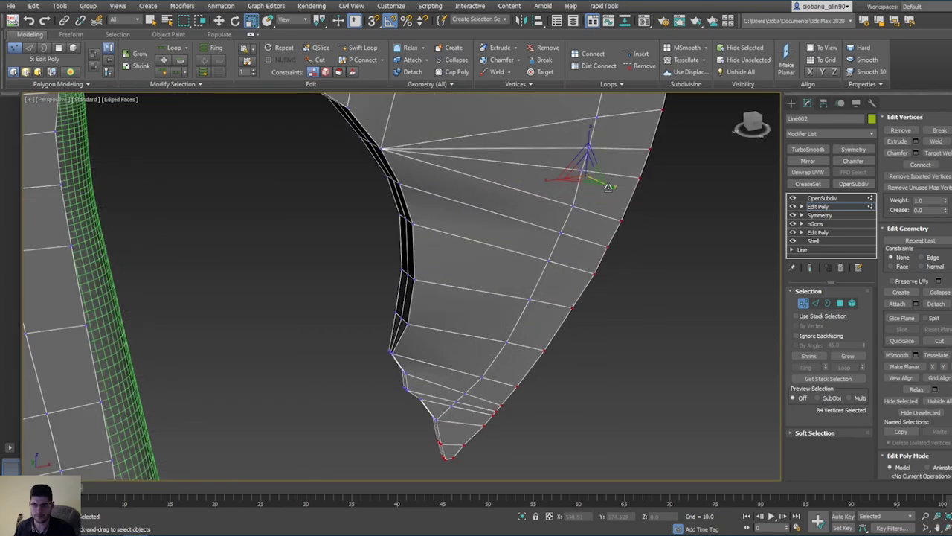
drag(607, 186, 568, 207)
alt+middle_drag(567, 208, 601, 108)
alt+middle_drag(601, 107, 606, 218)
Step: Widen the vertex rows at the jagged lower end of the front blade's inner curve along Y and leave vertex editing
alt+middle_drag(495, 338, 495, 232)
alt+middle_drag(490, 318, 482, 278)
drag(448, 259, 455, 308)
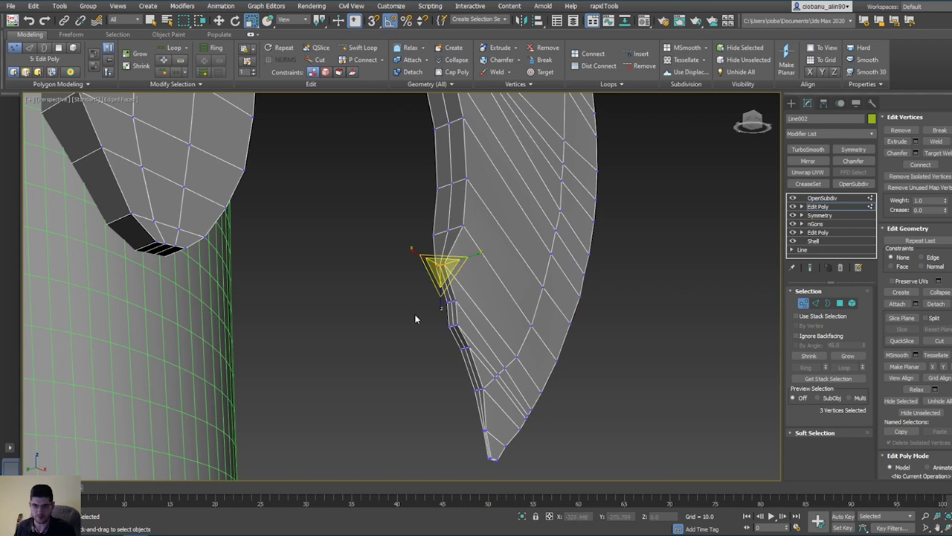
click(415, 318)
drag(428, 277, 439, 315)
drag(477, 276, 494, 294)
click(431, 375)
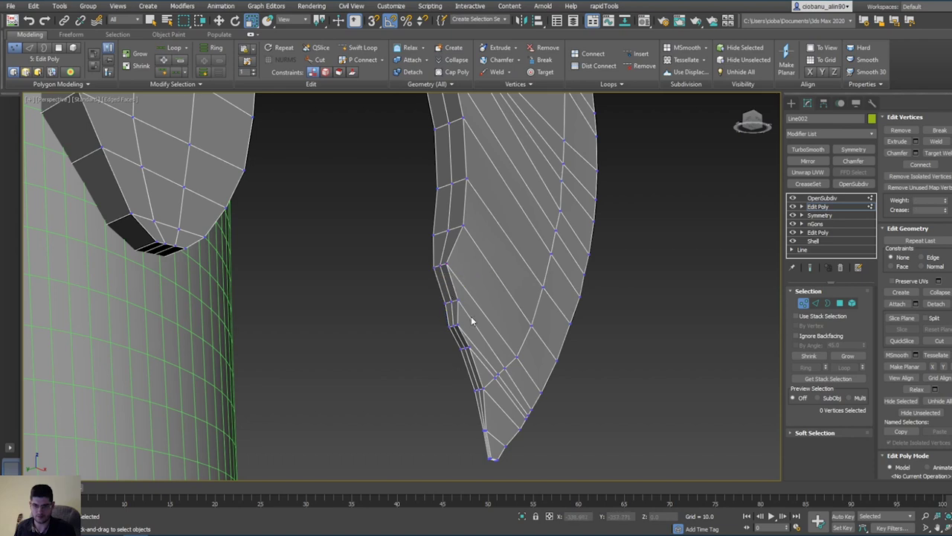
drag(437, 340, 433, 344)
click(396, 316)
key(1)
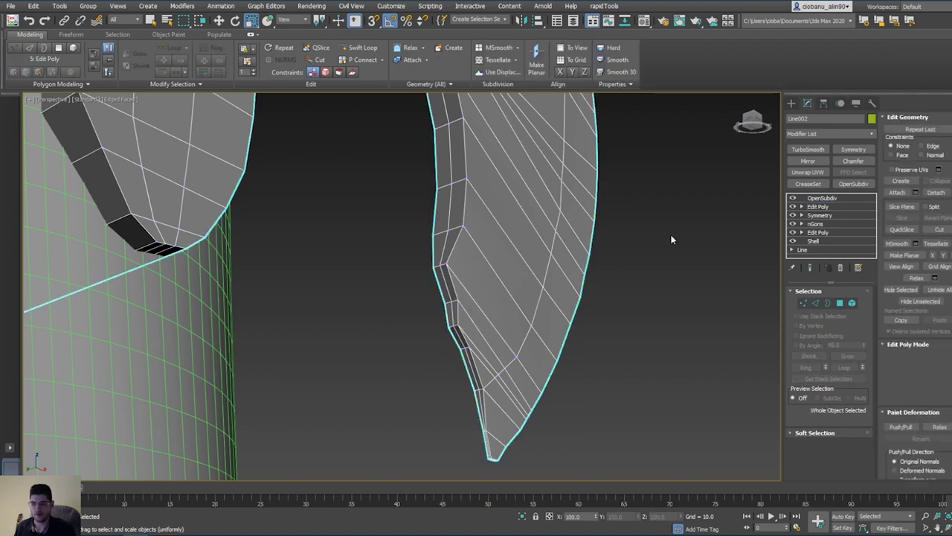
Step: Inspect the subdivided axe head, checking how the jagged lower end of the front blade smooths
click(820, 198)
scroll(418, 308, down, 10)
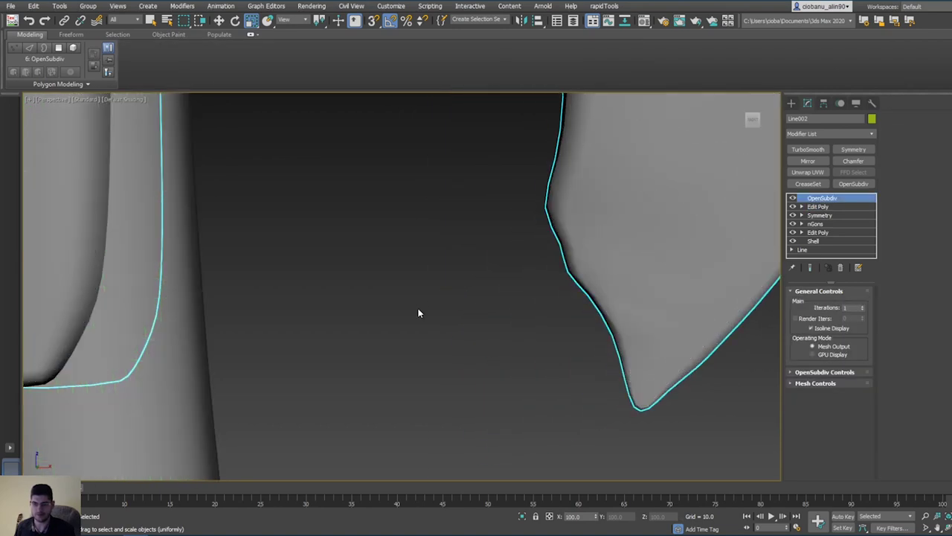
scroll(438, 255, up, 2)
alt+middle_drag(432, 264, 281, 254)
scroll(409, 260, up, 2)
scroll(410, 264, down, 1)
Step: In the upper Edit Poly, select the vertical edge loops down the middle of the socket and scale them slightly outward along Y
click(817, 206)
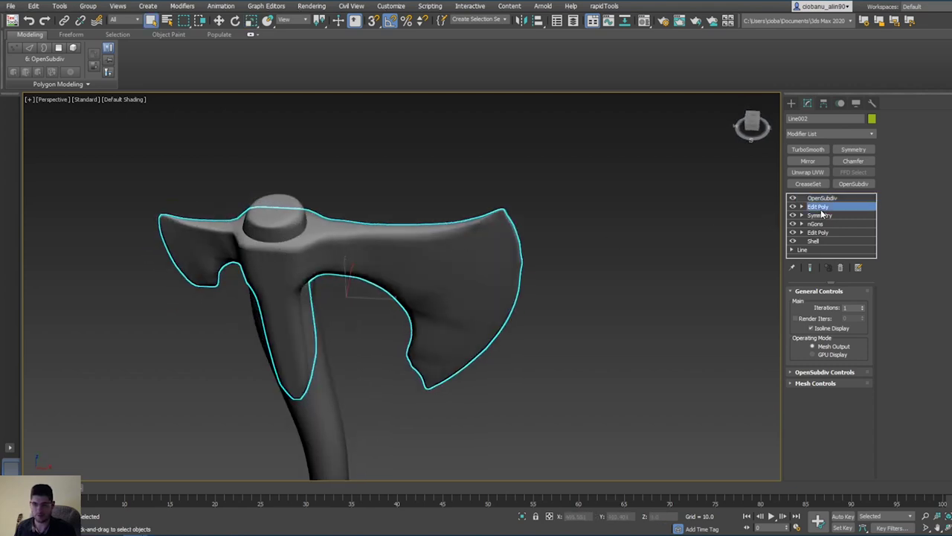
key(2)
key(F4)
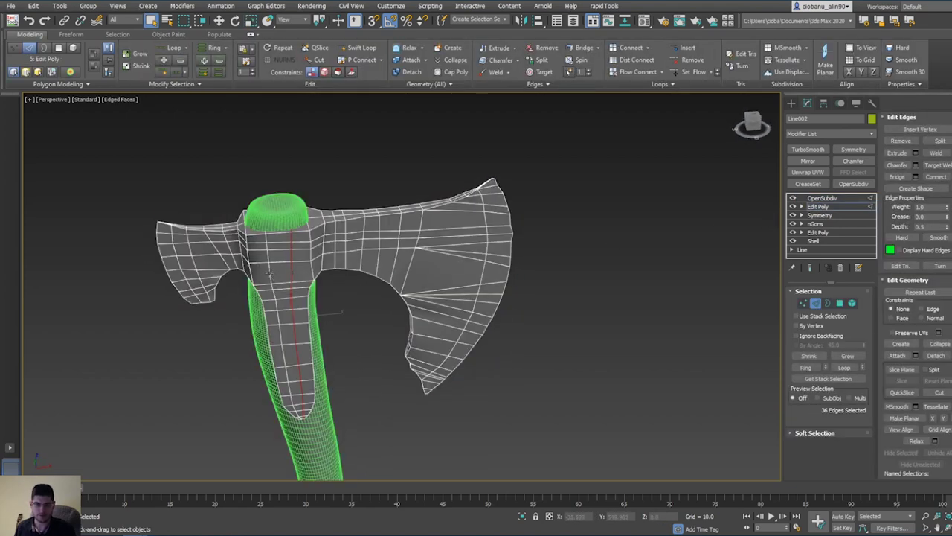
click(268, 273)
ctrl+double_click(292, 272)
alt+middle_drag(291, 272, 303, 314)
key(r)
drag(291, 343, 298, 354)
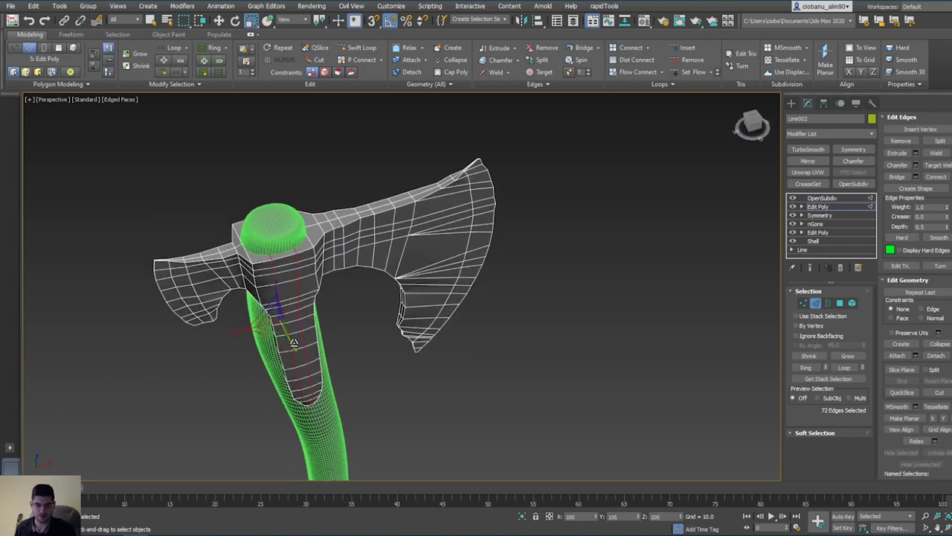
Step: Scale the selected socket edge loops further outward along Y and leave edge editing
alt+middle_drag(296, 347, 326, 262)
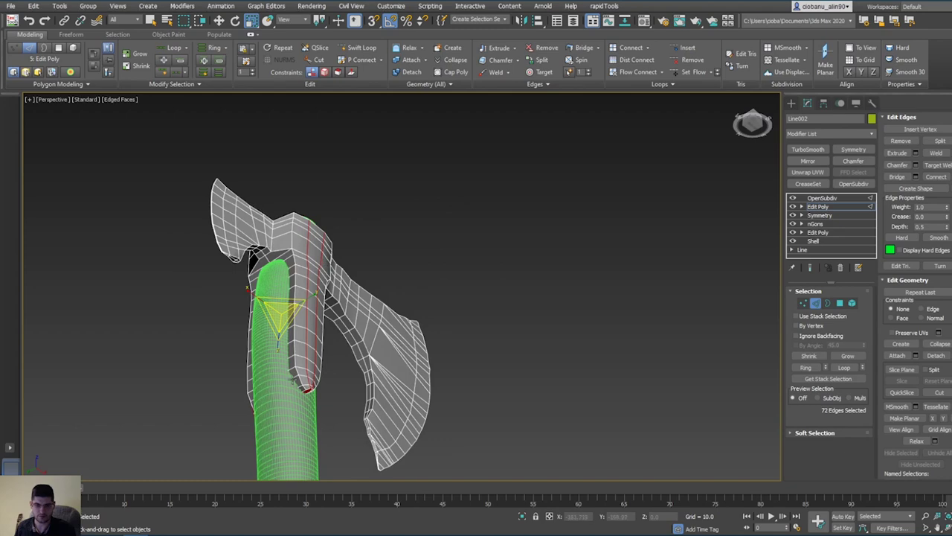
scroll(294, 380, up, 3)
alt+middle_drag(386, 348, 300, 317)
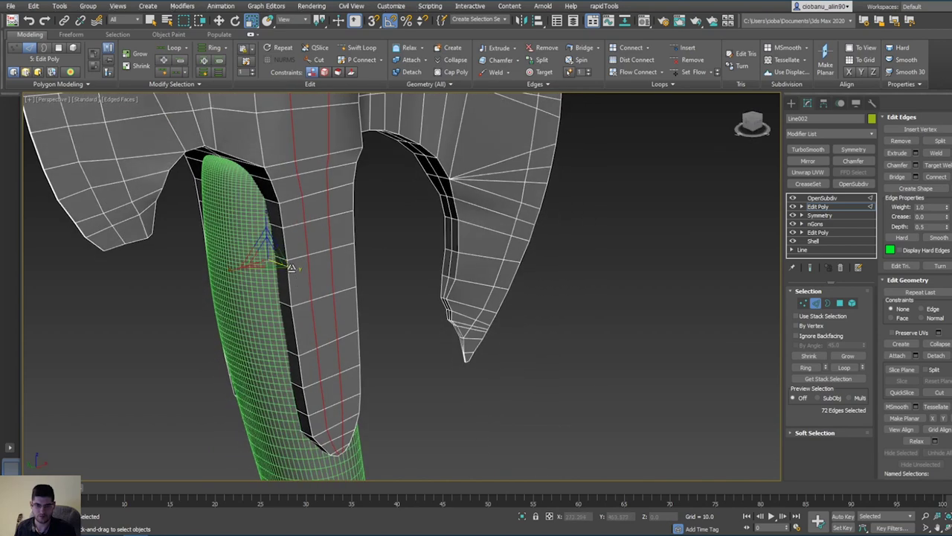
drag(291, 267, 299, 273)
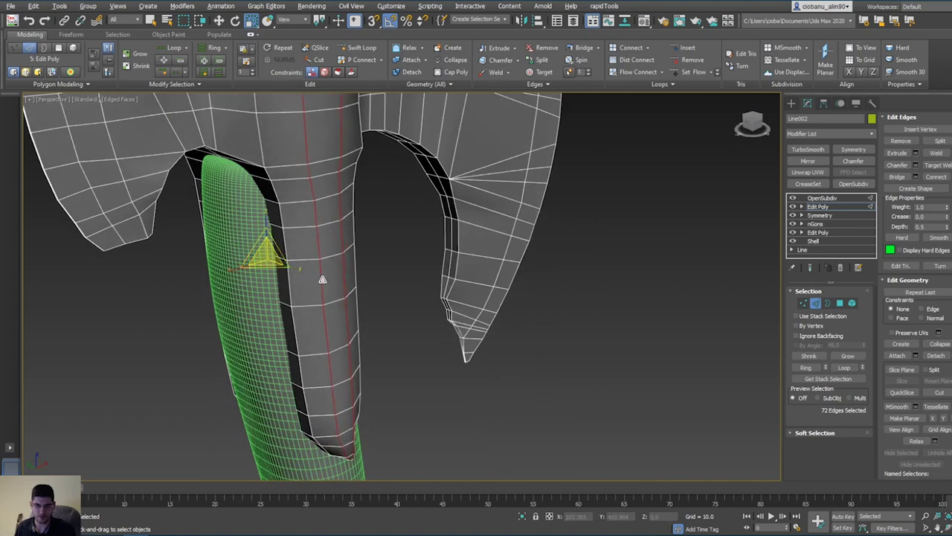
alt+middle_drag(323, 280, 435, 337)
click(817, 206)
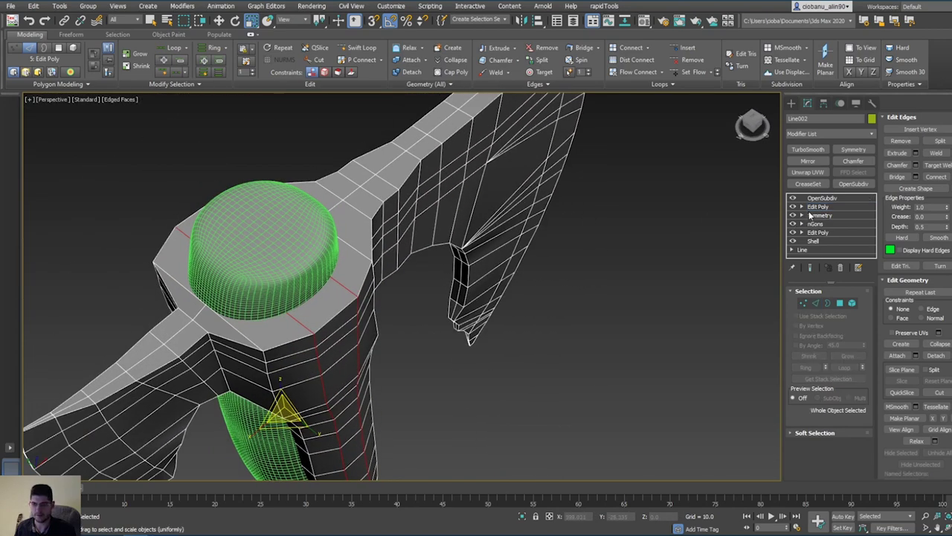
Step: Examine the subdivided axe head without edged faces, checking the socket and both blades in perspective and front views
click(822, 198)
key(F4)
alt+middle_drag(536, 298, 498, 273)
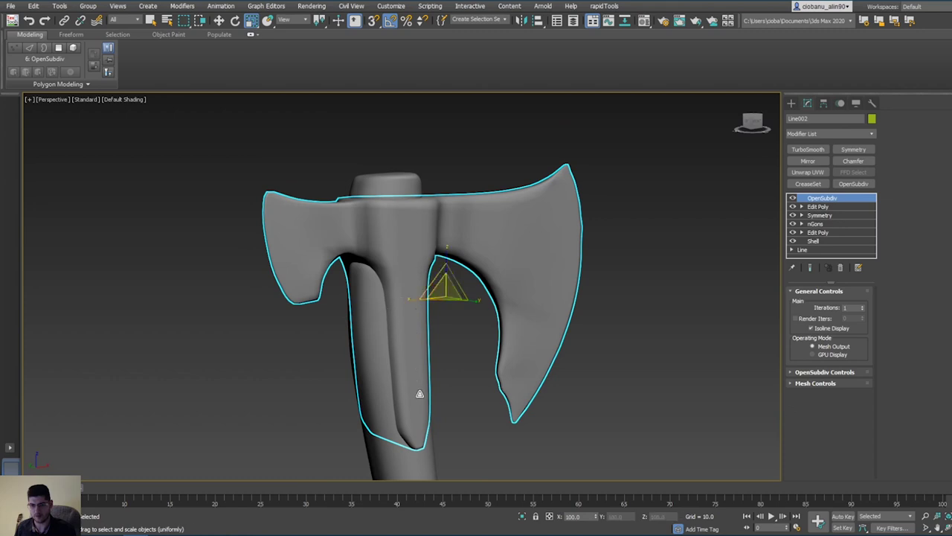
alt+middle_drag(416, 259, 407, 345)
alt+middle_drag(412, 347, 412, 308)
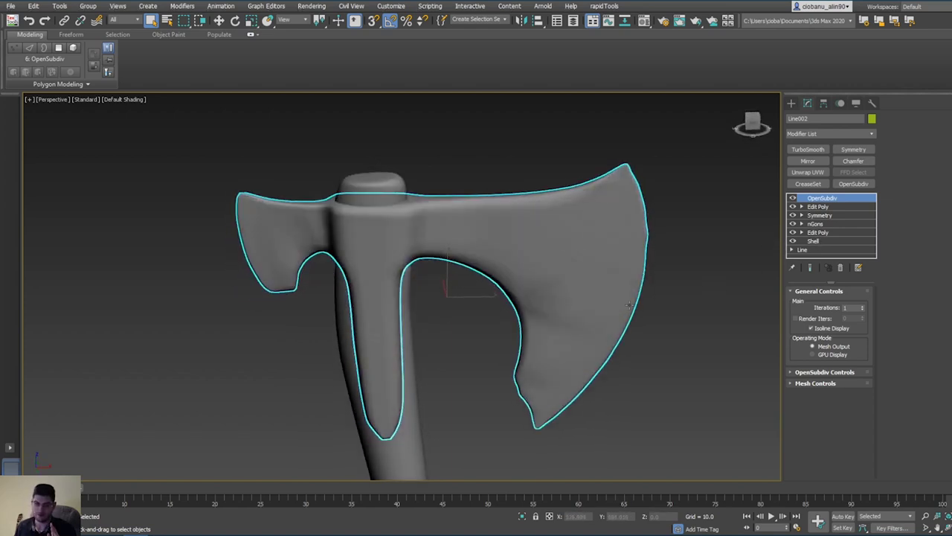
alt+middle_drag(531, 324, 411, 294)
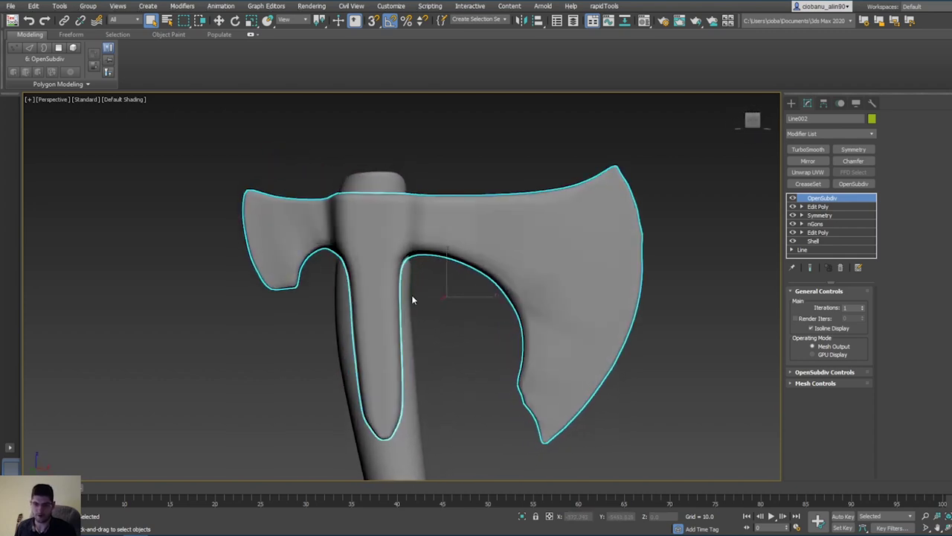
key(f)
scroll(428, 264, down, 5)
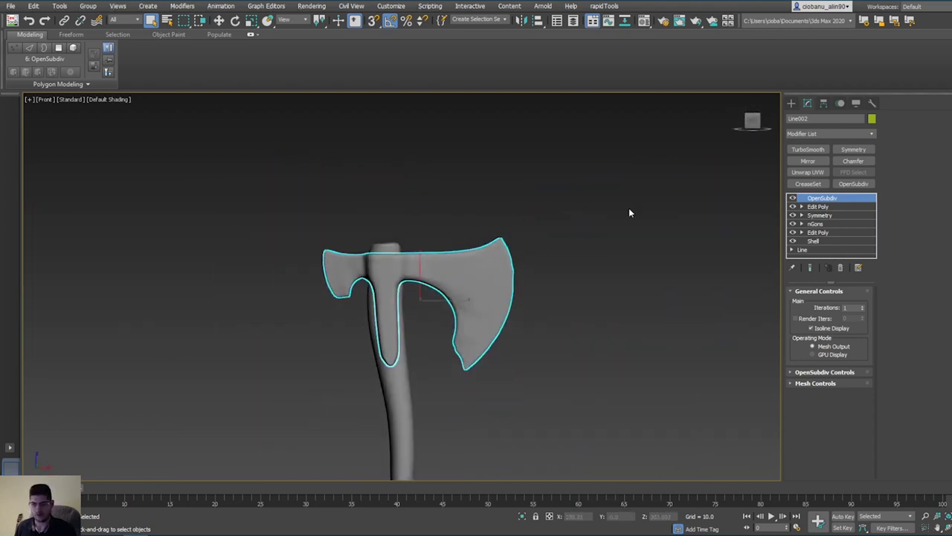
scroll(363, 216, up, 6)
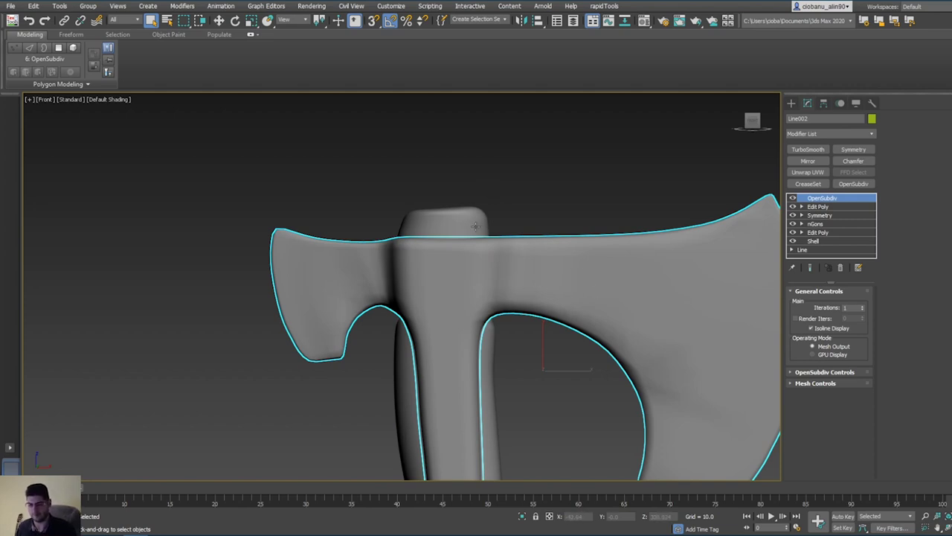
middle_drag(540, 280, 475, 232)
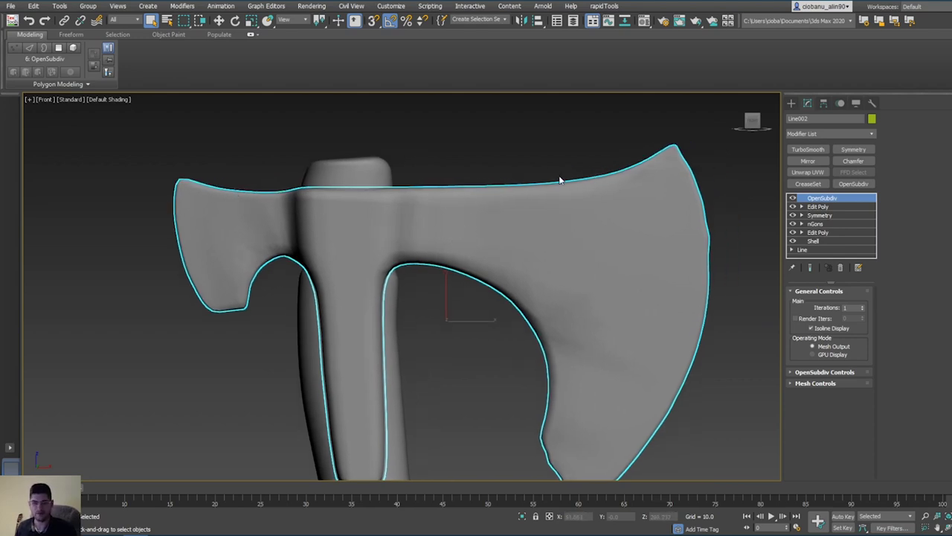
key(p)
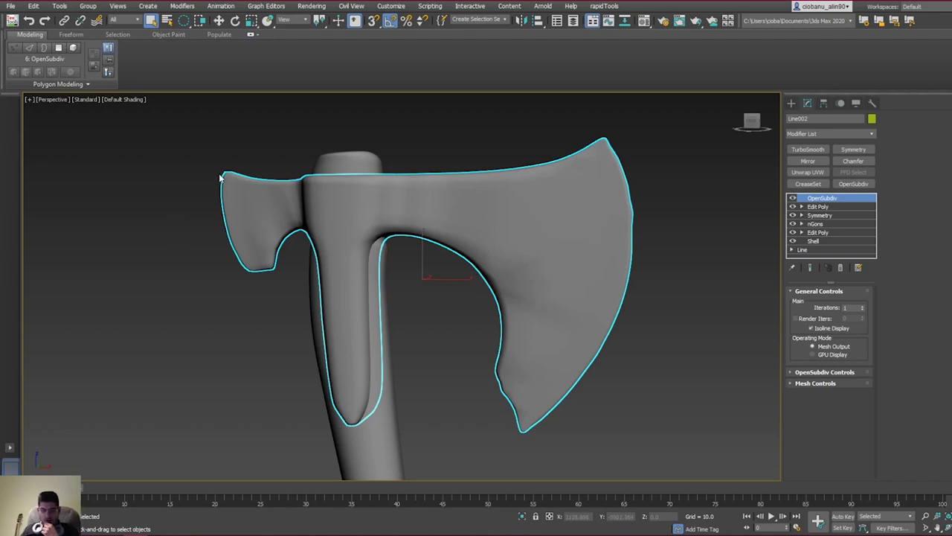
middle_drag(223, 178, 237, 196)
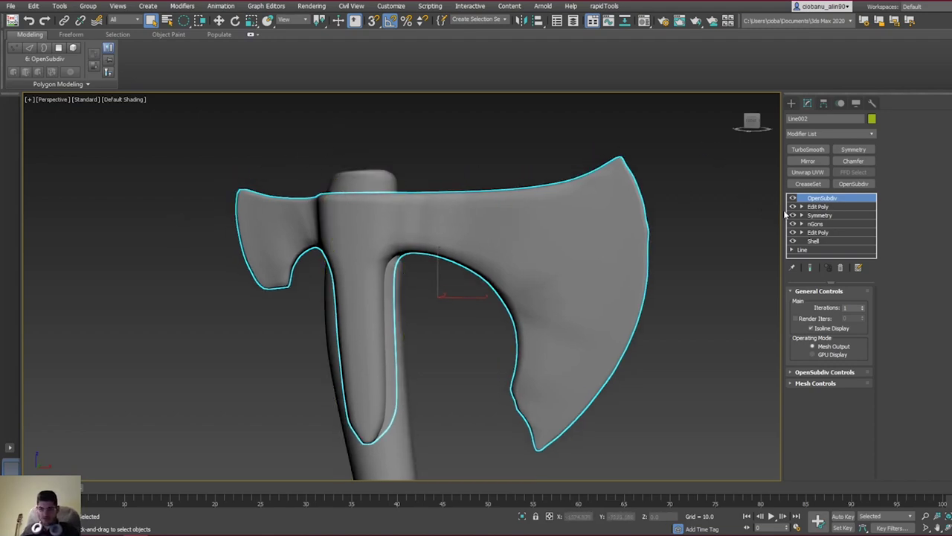
middle_drag(607, 207, 617, 229)
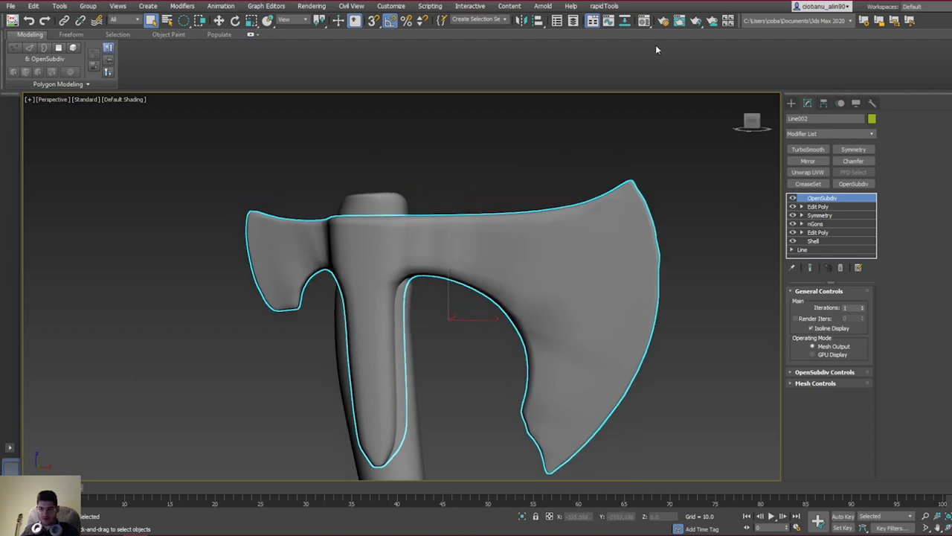
Step: Show the reference plane, hide the axe head and handle, and examine the pointed collar around the handle's top in the reference
click(577, 21)
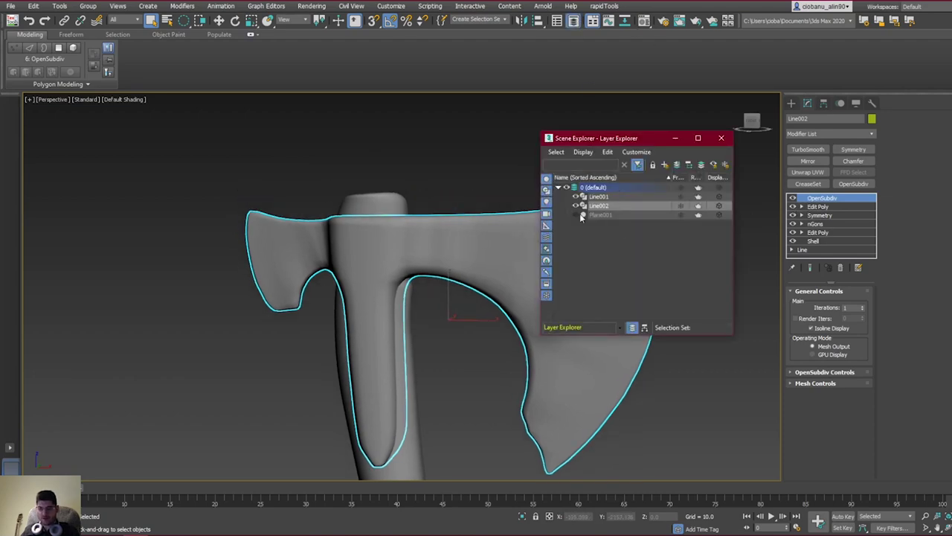
click(579, 214)
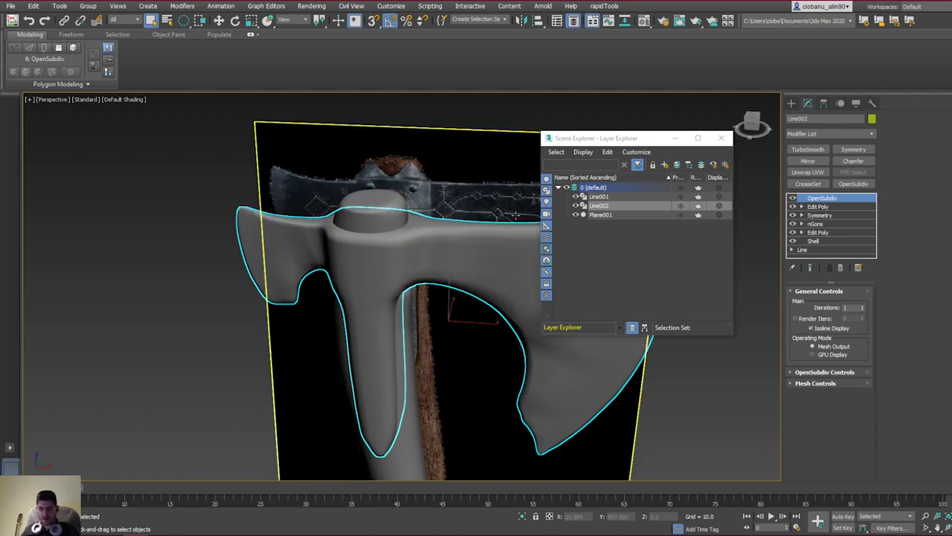
click(575, 206)
click(575, 197)
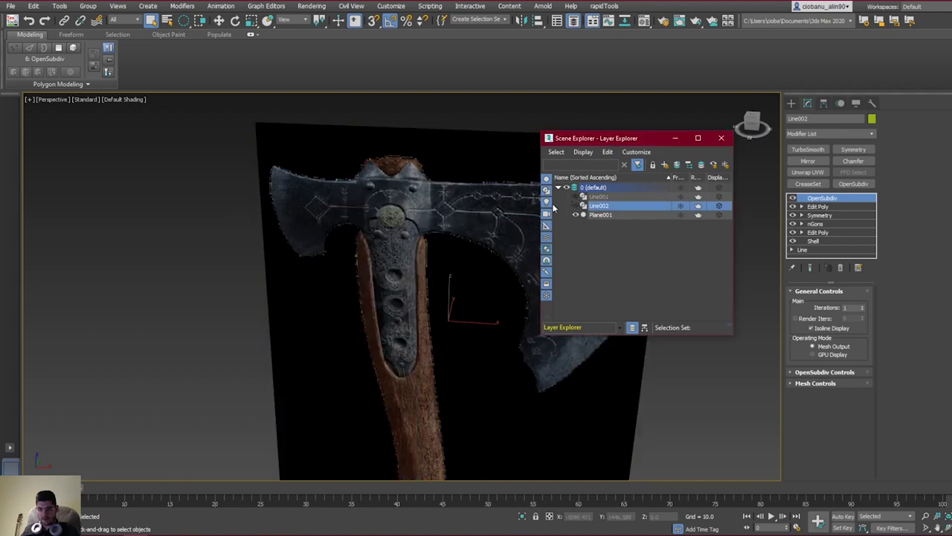
key(f)
scroll(386, 180, down, 2)
scroll(387, 180, up, 2)
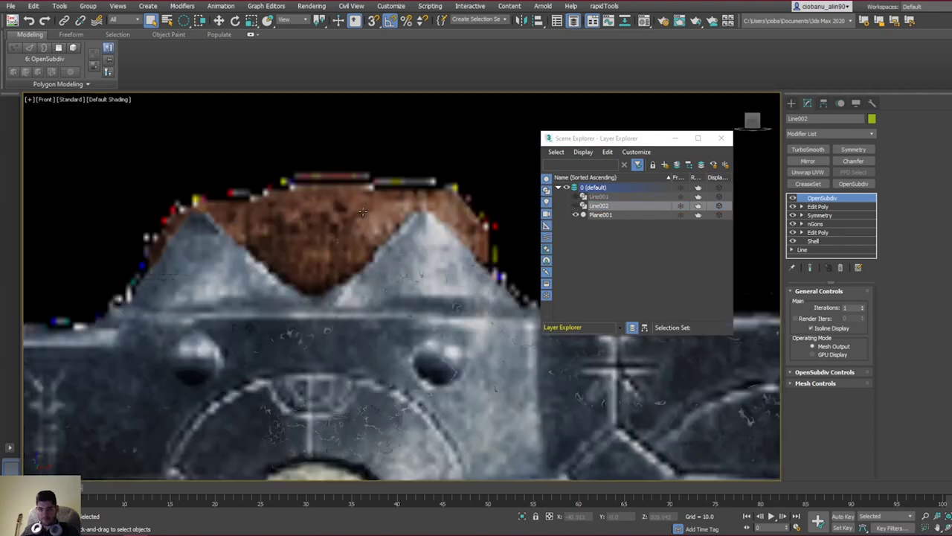
middle_drag(383, 247, 399, 245)
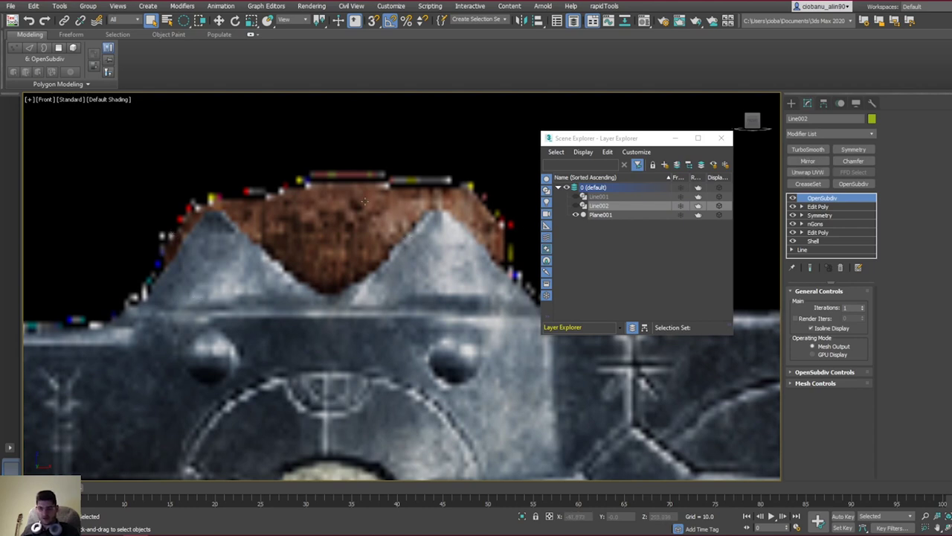
Step: Unhide the axe head and the handle while keeping the reference plane visible
click(575, 206)
click(576, 197)
key(p)
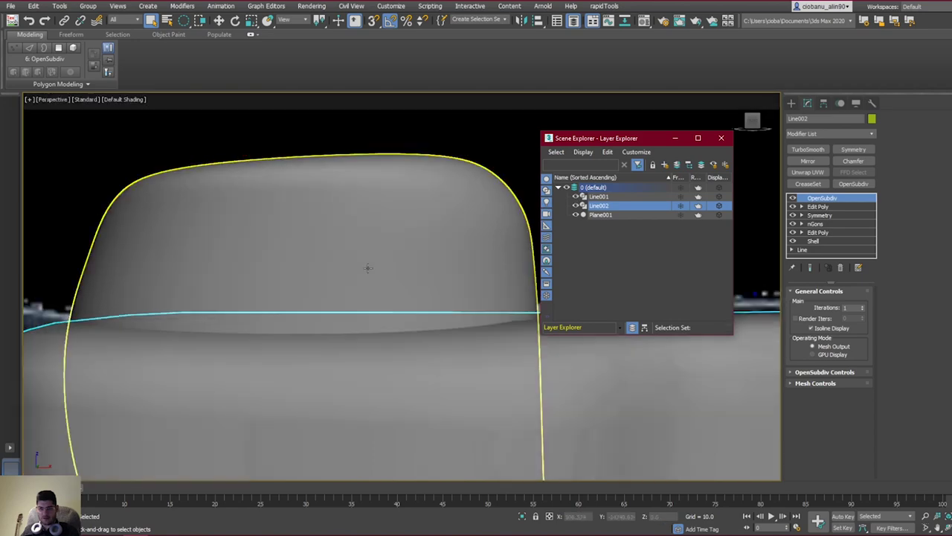
scroll(367, 268, down, 4)
key(t)
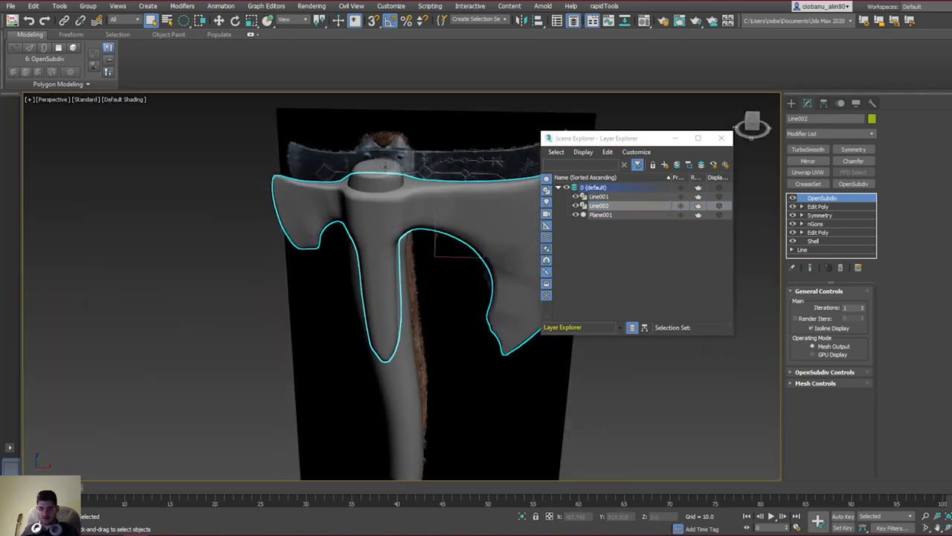
middle_drag(343, 251, 381, 298)
scroll(381, 298, down, 4)
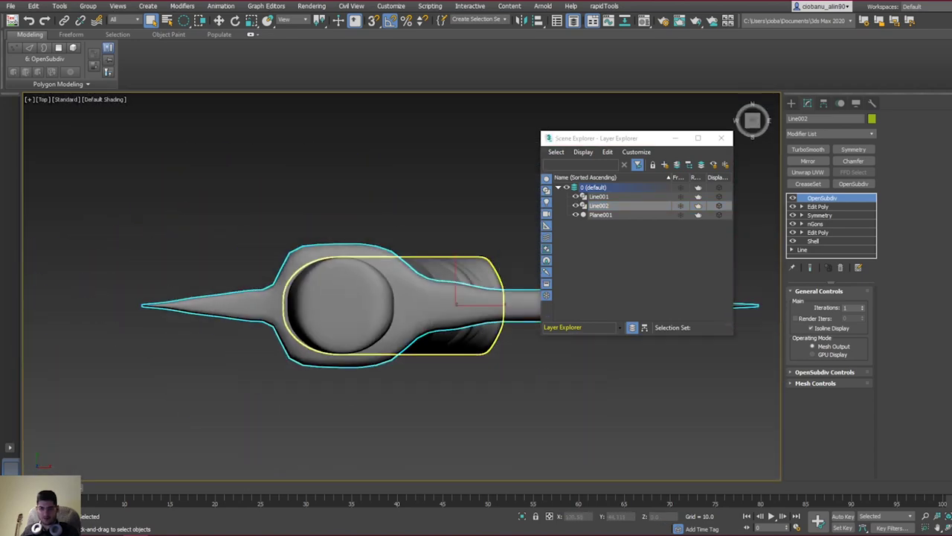
Step: Create a flat cylinder around the handle's top end in the Top view, about 22.7 in radius and 2.3 high, with 18 sides
click(792, 103)
click(809, 186)
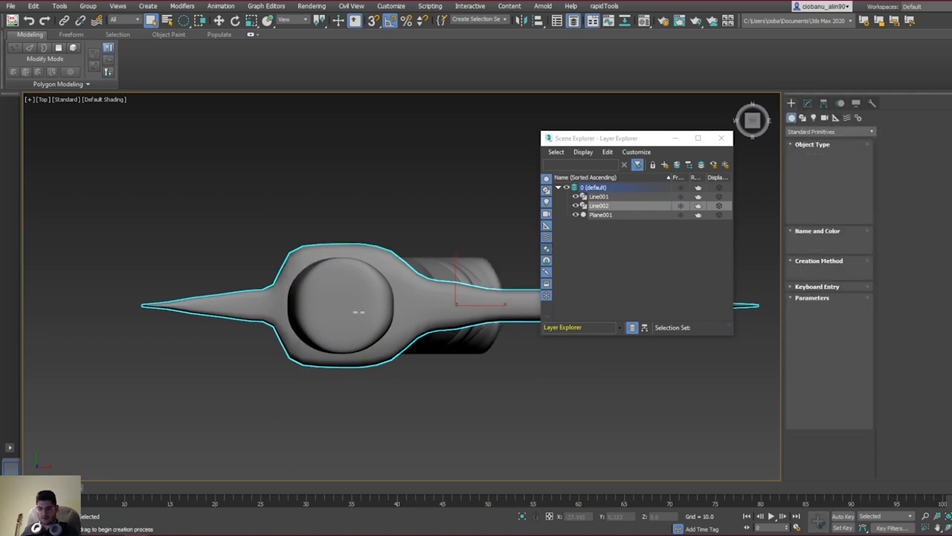
key(F4)
scroll(343, 303, up, 4)
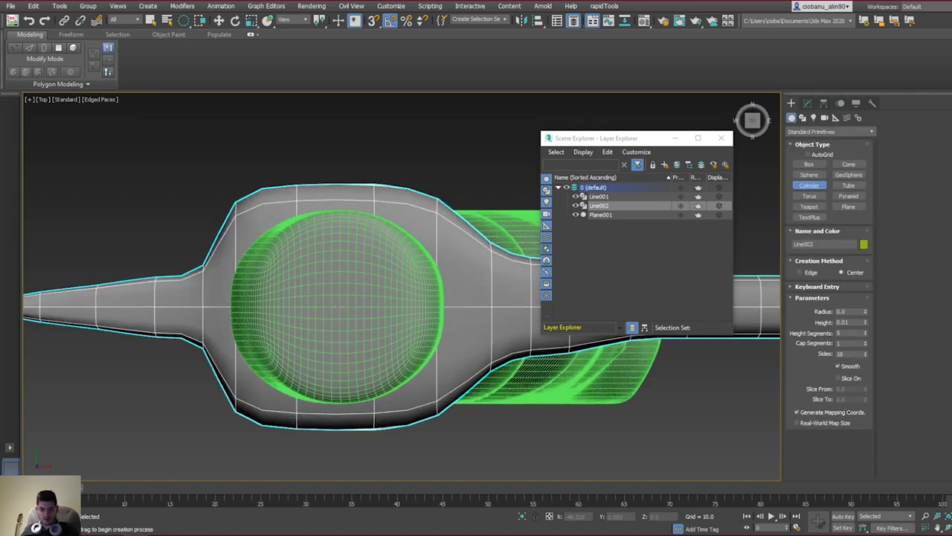
drag(339, 305, 429, 236)
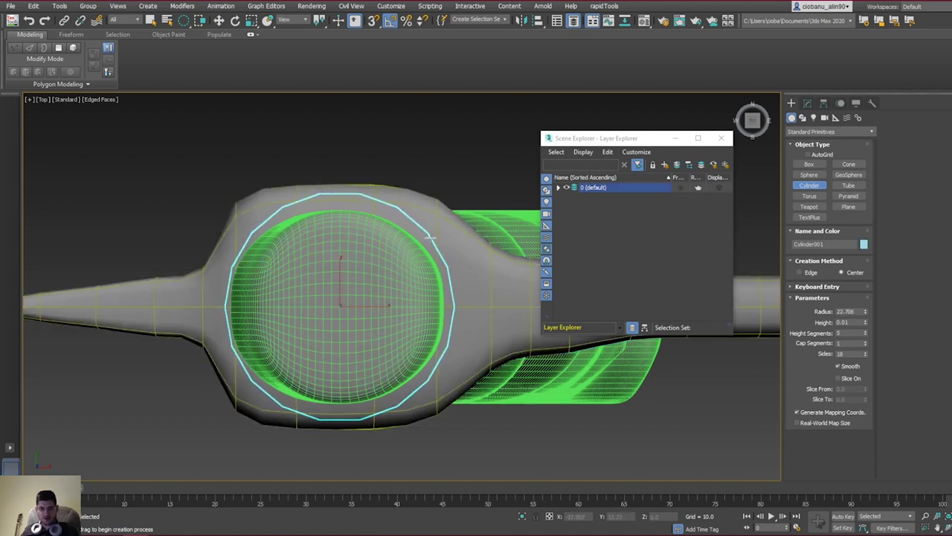
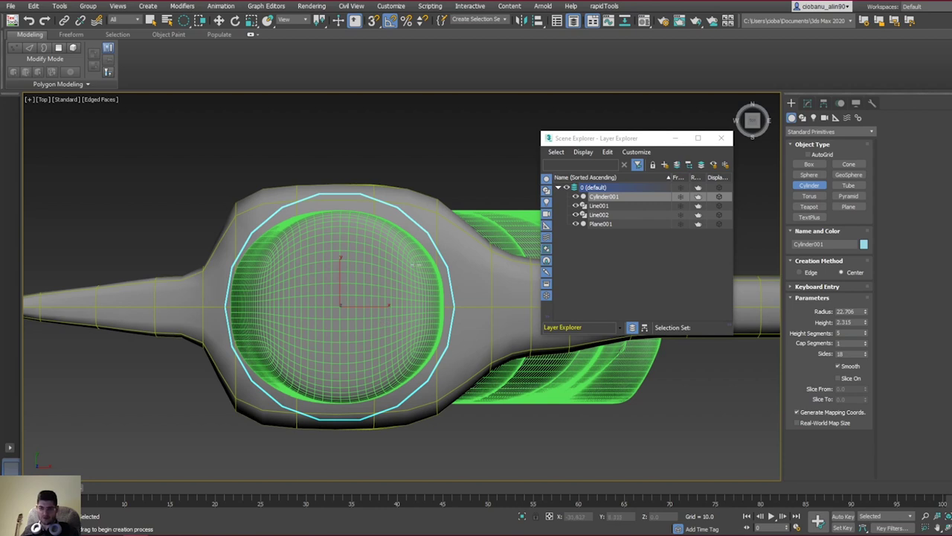
right_click(417, 270)
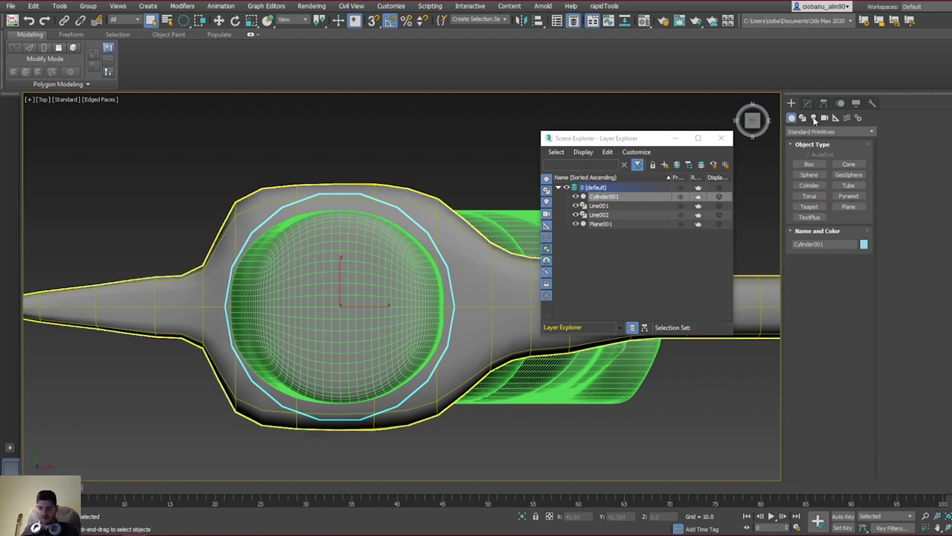
Step: Nudge the collar cylinder along X to about -46.6, centring it around the handle in the Top view
click(808, 103)
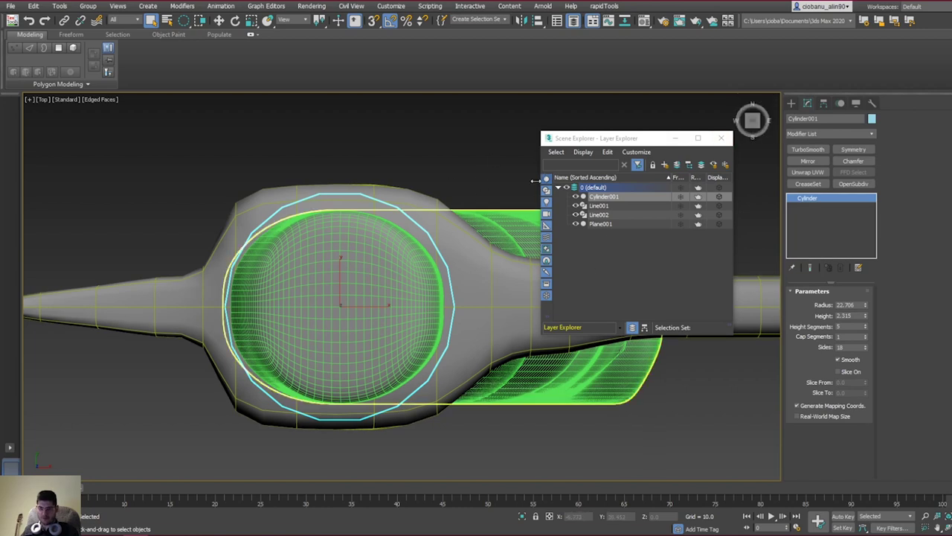
key(w)
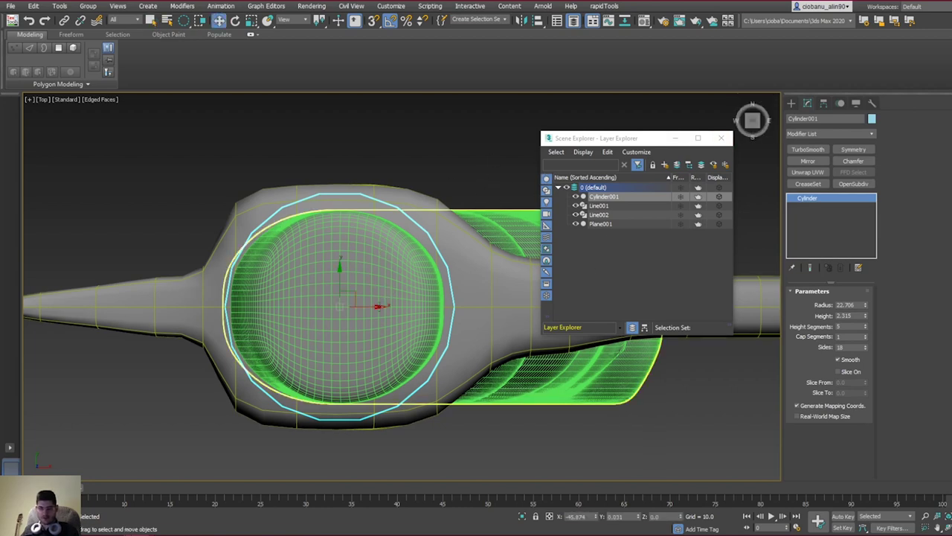
drag(371, 307, 368, 306)
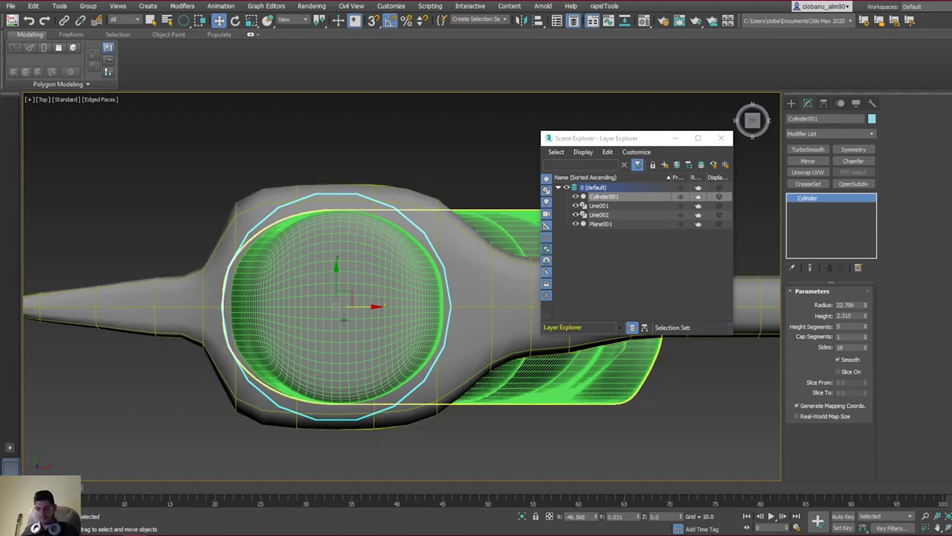
Step: Raise the cylinder in the Front view to a Z of about 295.3, around the handle's protruding end above the axe head
key(p)
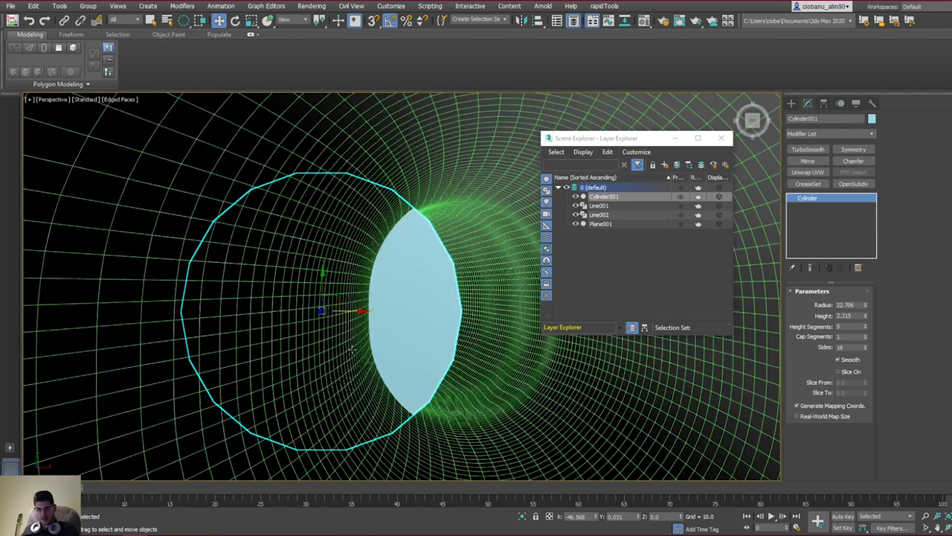
key(f)
scroll(368, 302, down, 2)
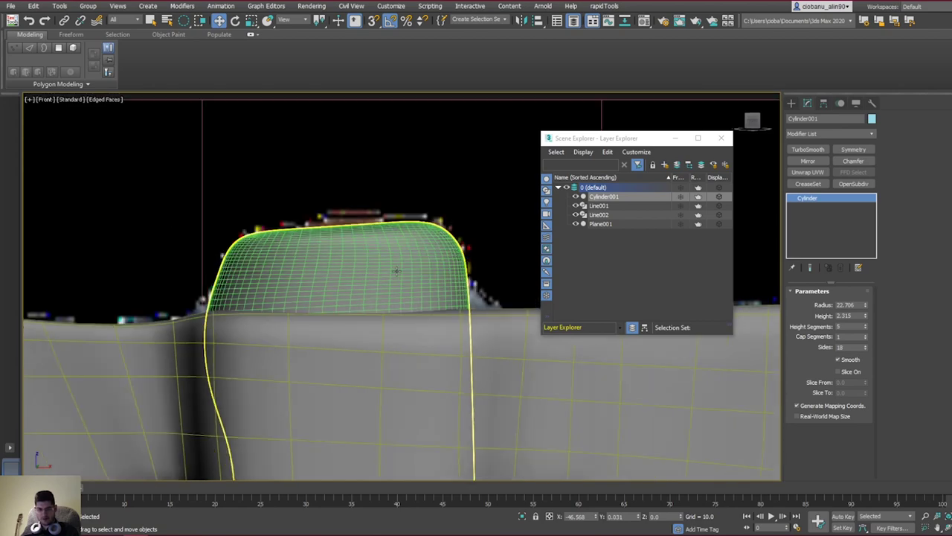
alt+middle_drag(398, 270, 388, 292)
scroll(388, 291, down, 5)
middle_drag(394, 377, 416, 109)
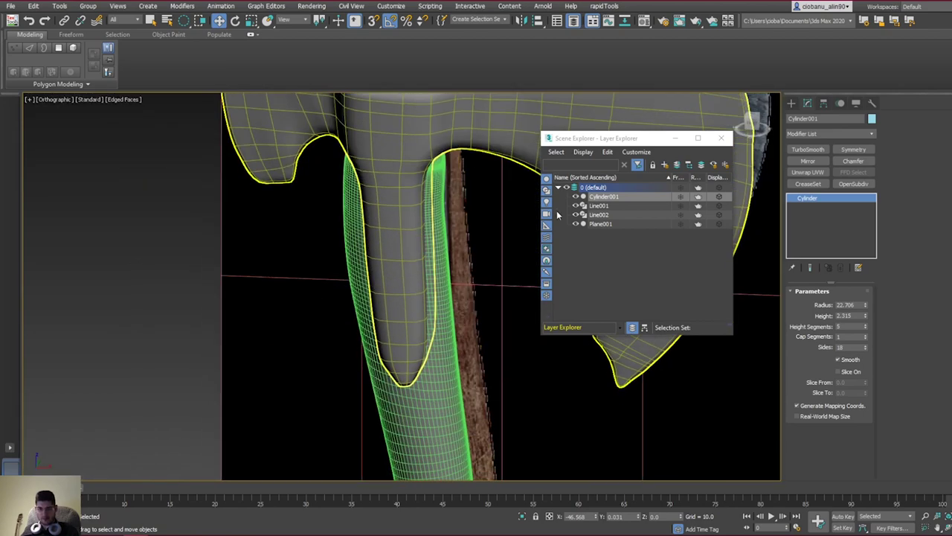
middle_drag(461, 256, 422, 142)
scroll(403, 293, down, 5)
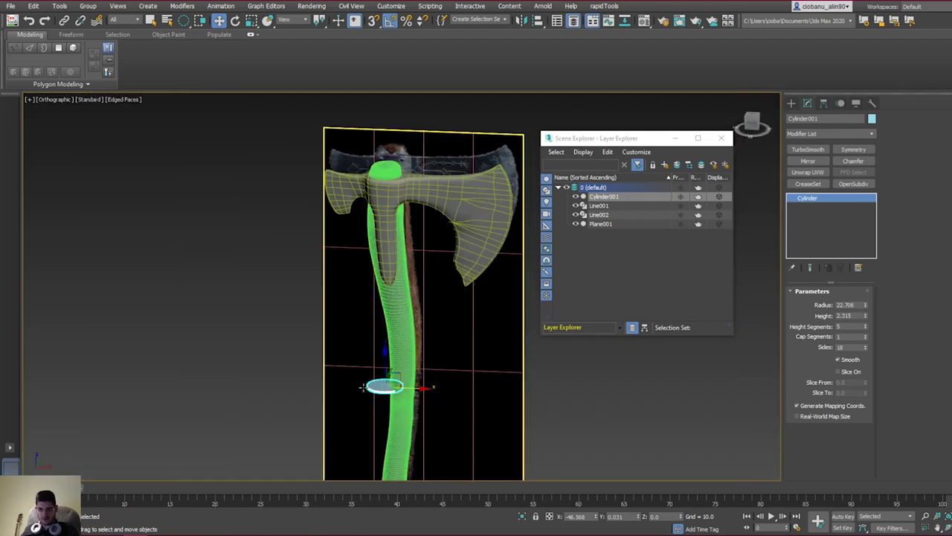
middle_drag(382, 384, 392, 324)
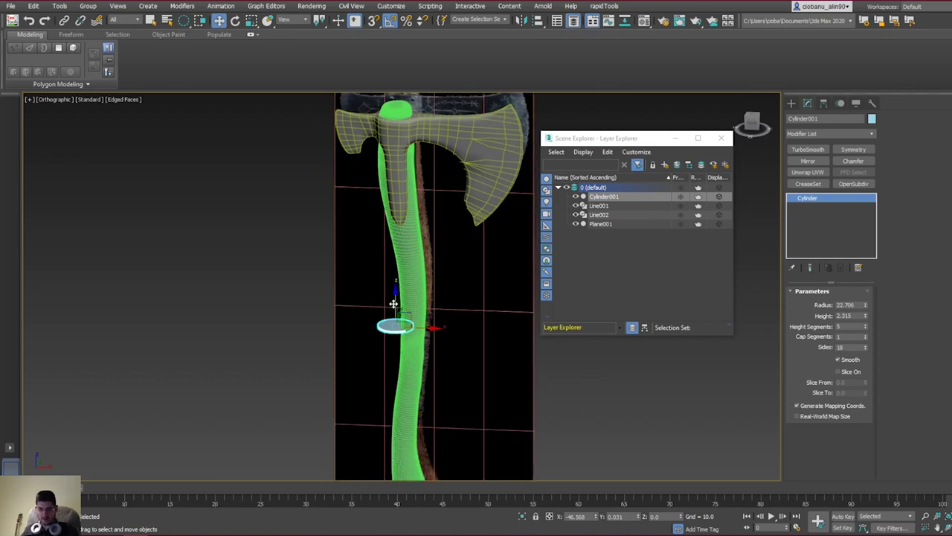
key(f)
scroll(476, 273, down, 5)
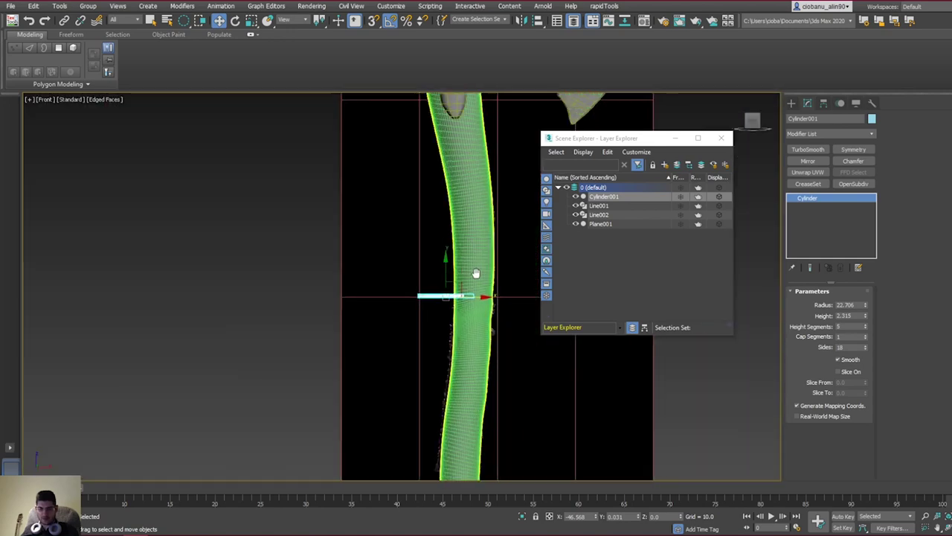
middle_drag(476, 273, 471, 354)
scroll(470, 354, up, 2)
drag(426, 358, 429, 117)
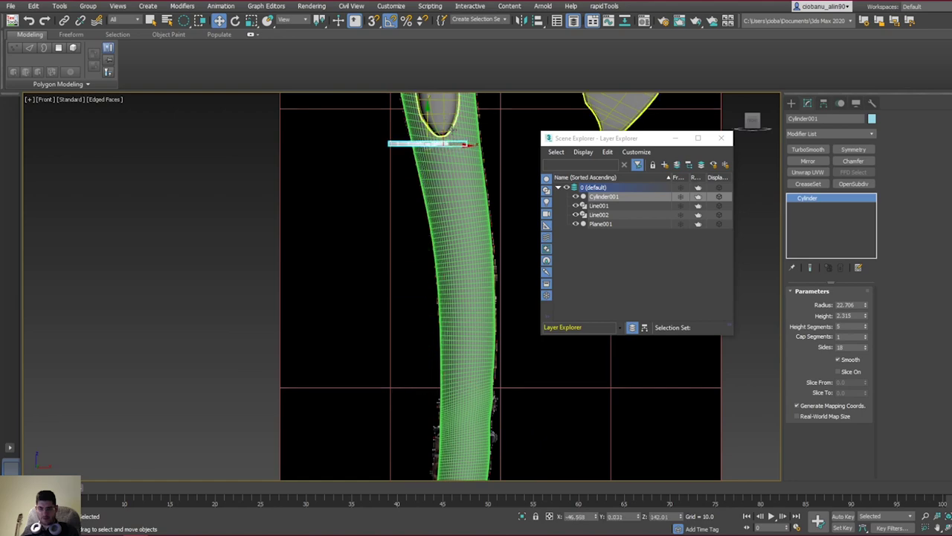
scroll(431, 116, down, 2)
middle_drag(431, 116, 439, 304)
drag(456, 303, 456, 117)
scroll(456, 126, up, 8)
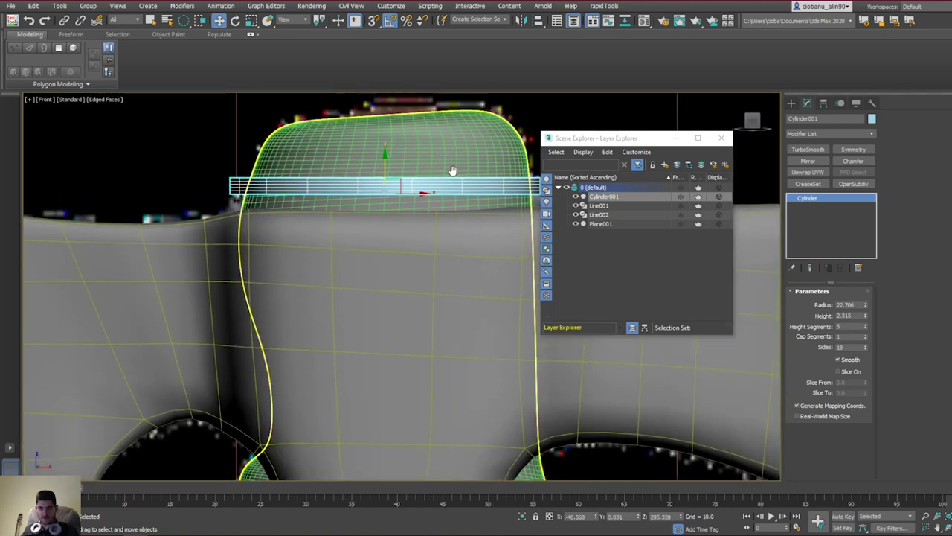
middle_drag(358, 172, 342, 236)
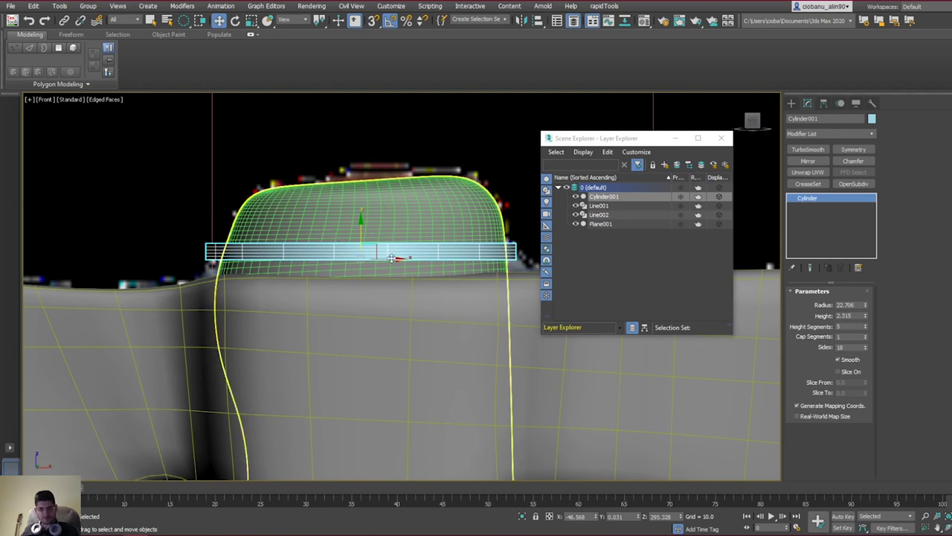
Step: Scale the cylinder's height to about 501% and lower it so its base meets the axe head's upper edge
key(r)
drag(362, 216, 389, 127)
key(w)
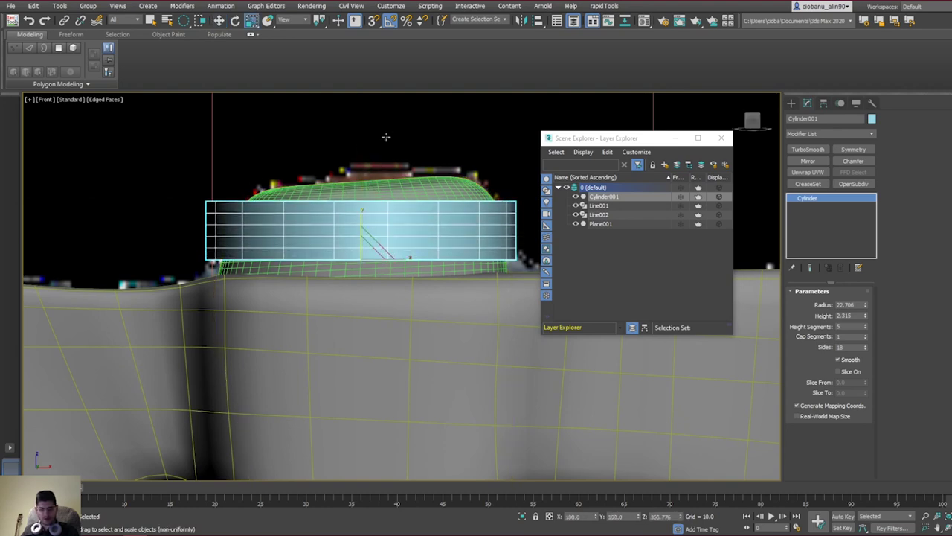
mouse_move(362, 221)
mouse_down()
mouse_move(364, 253)
mouse_move(363, 235)
mouse_up()
key(r)
Step: Hide the axe head and the handle, and make the cylinder see-through over the reference in the Front view
key(p)
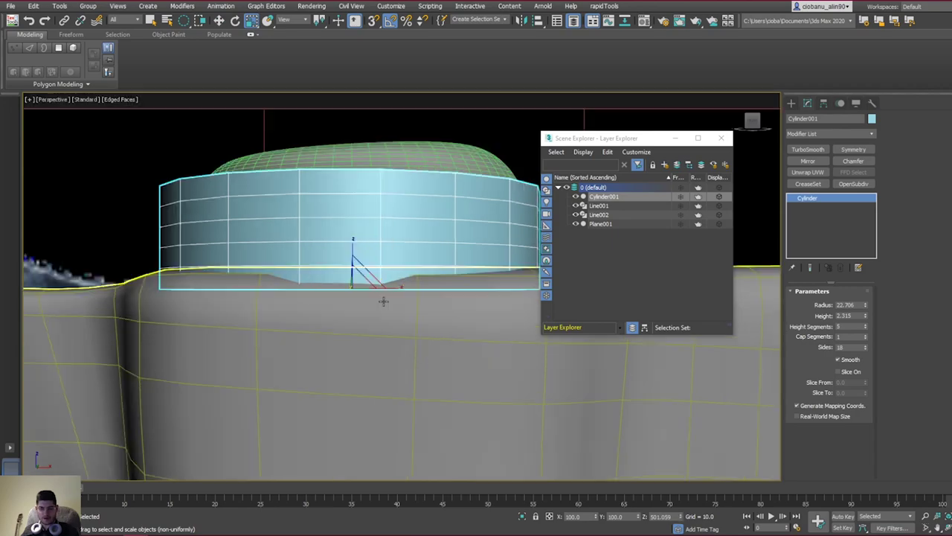
mouse_move(383, 300)
alt+middle_down()
mouse_move(374, 356)
mouse_move(376, 313)
alt+middle_up()
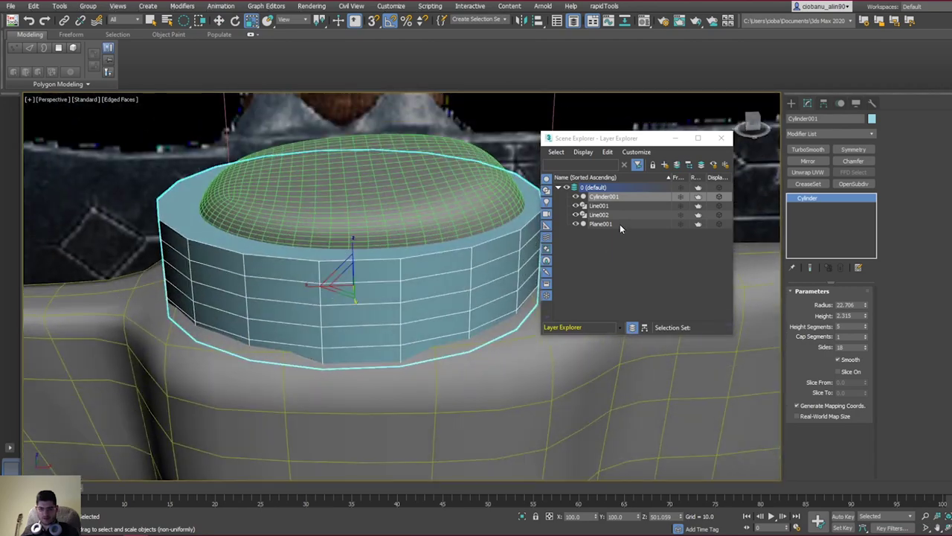
click(576, 205)
click(576, 214)
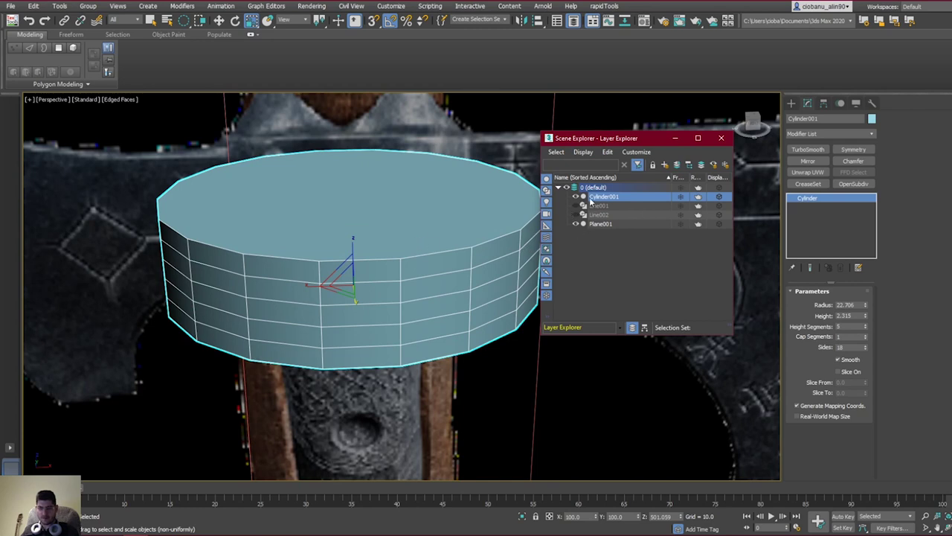
key(f)
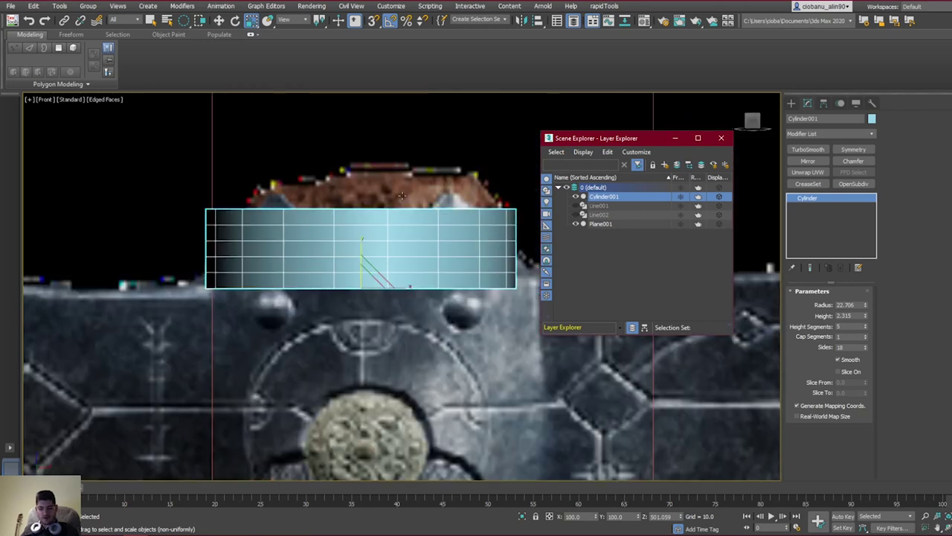
key(alt+x)
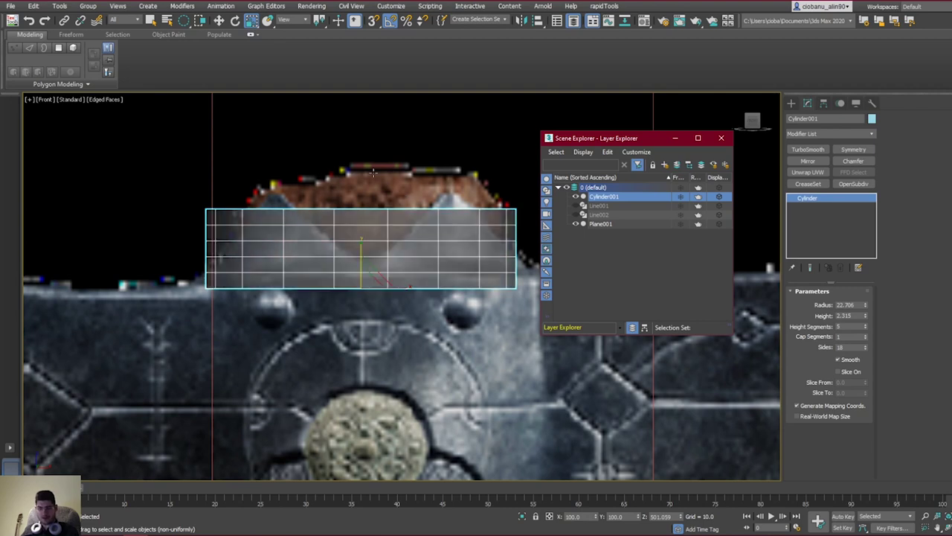
Step: Scale the cylinder's height to about 617% to match the reference collar's peaks, and rotate it 5 degrees about its vertical axis
drag(362, 250, 364, 242)
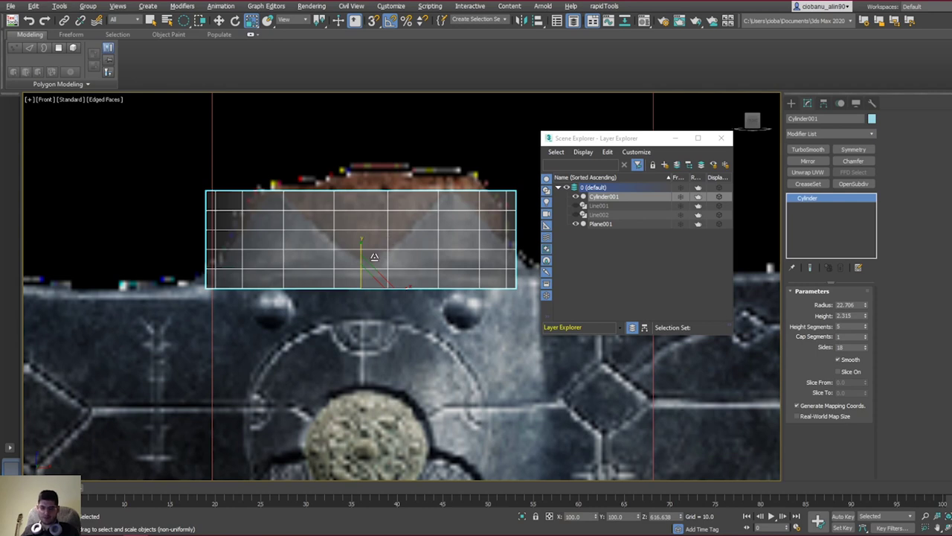
key(e)
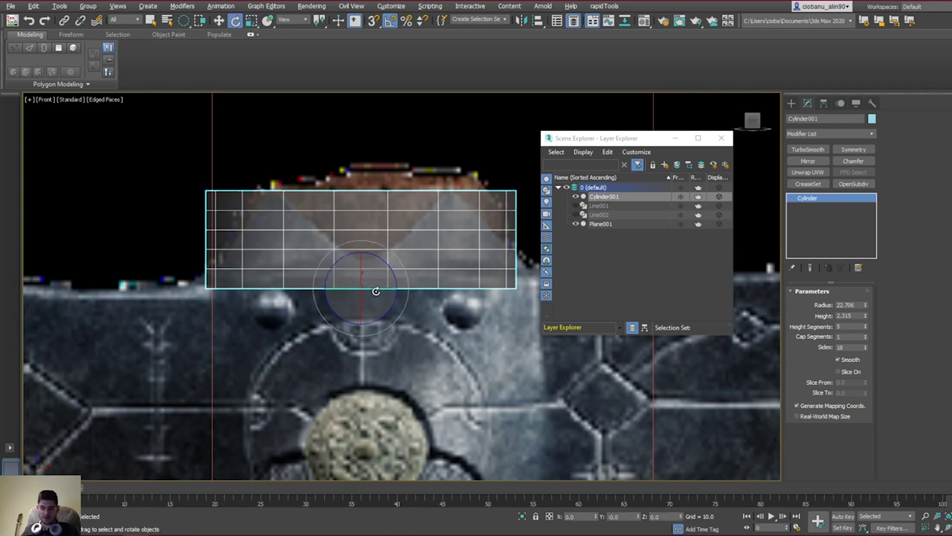
drag(377, 291, 381, 287)
key(ctrl+z)
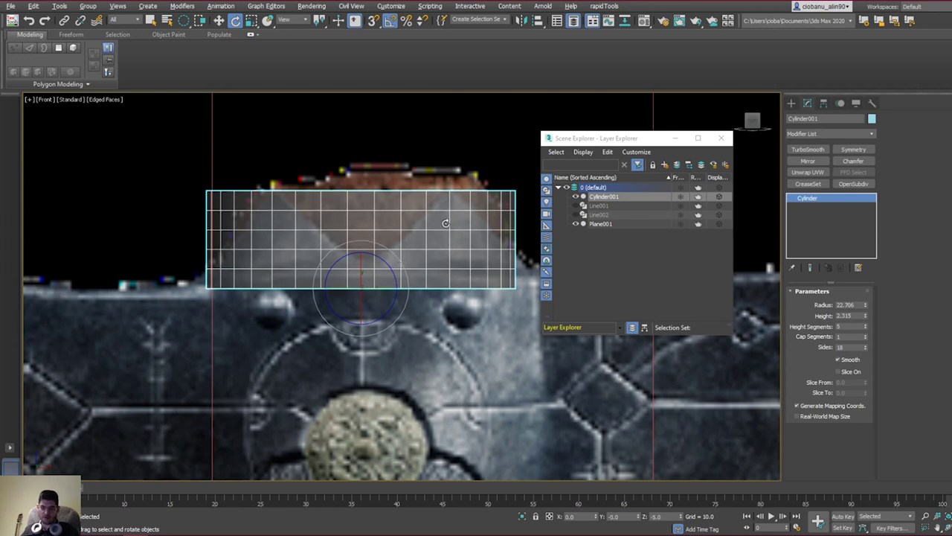
key(q)
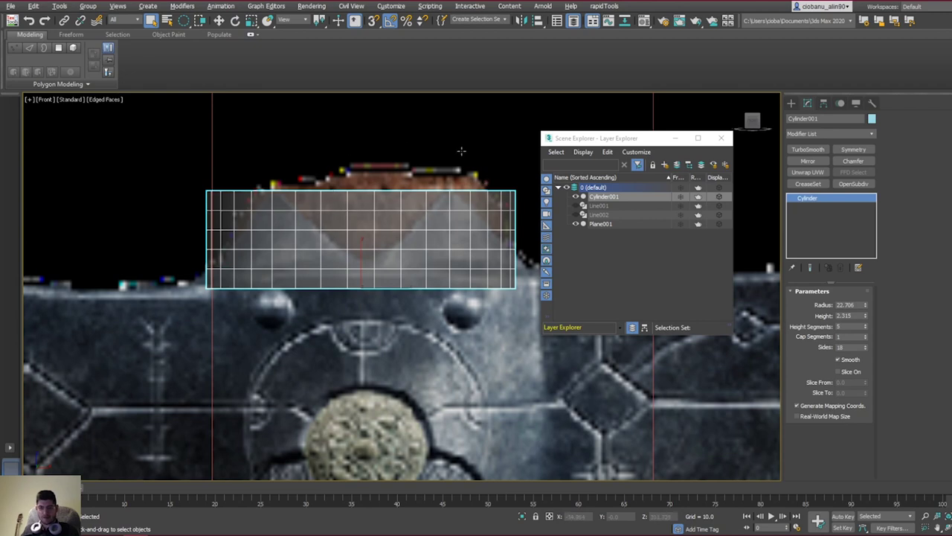
Step: Add an Edit Poly modifier and cut the first spike's two slanted edges from the upper rim down to the lowest inner segment line
click(809, 133)
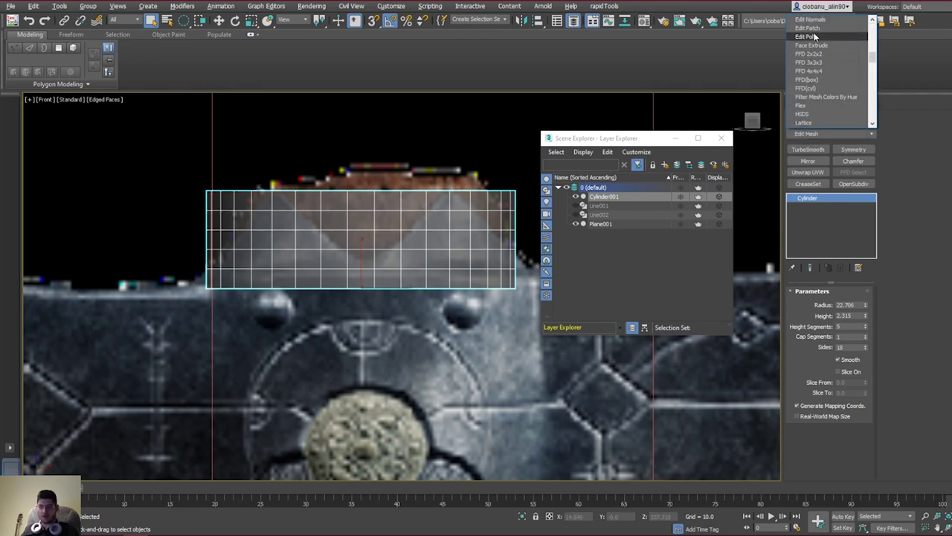
click(807, 37)
key(1)
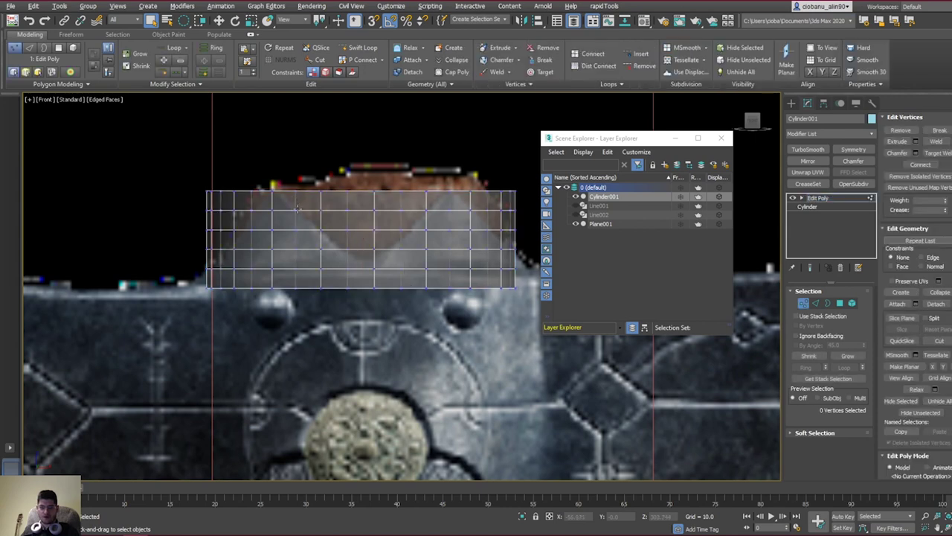
middle_drag(297, 198, 312, 222)
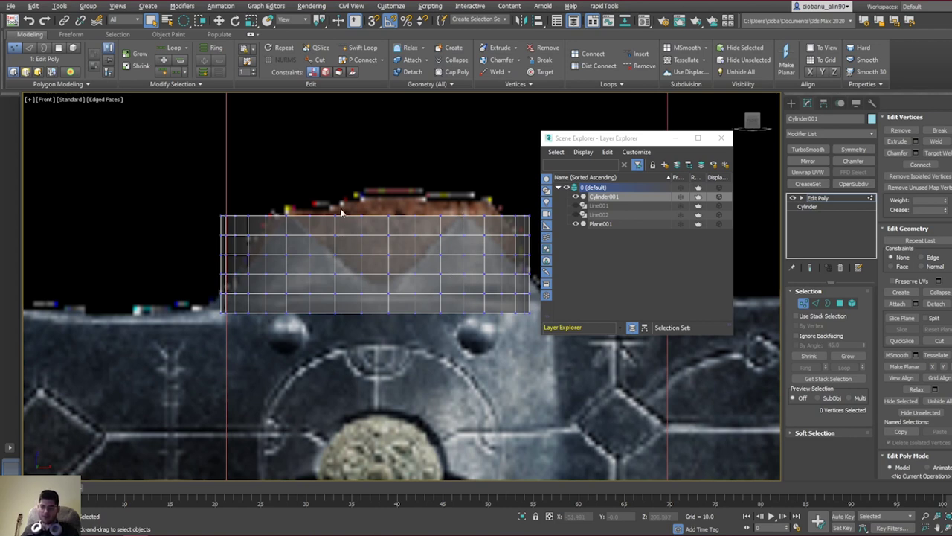
click(329, 65)
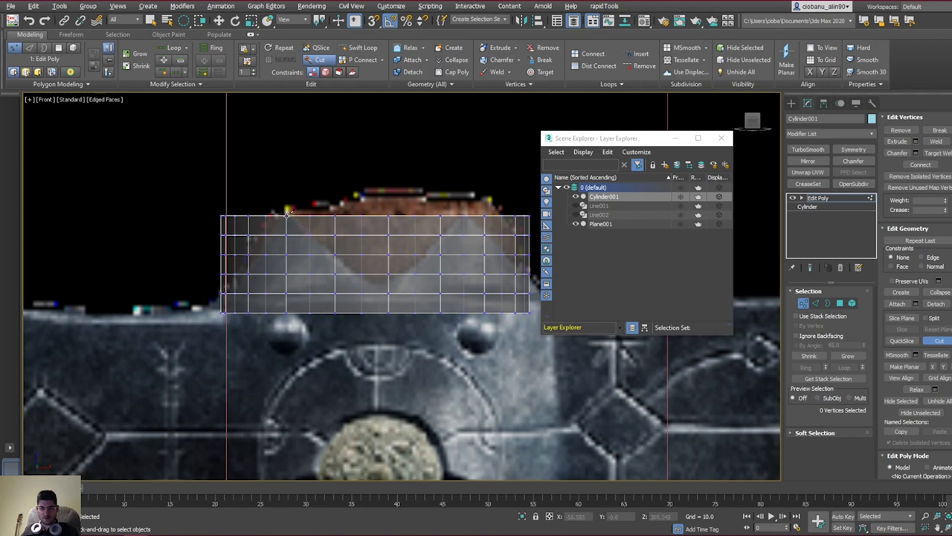
click(288, 213)
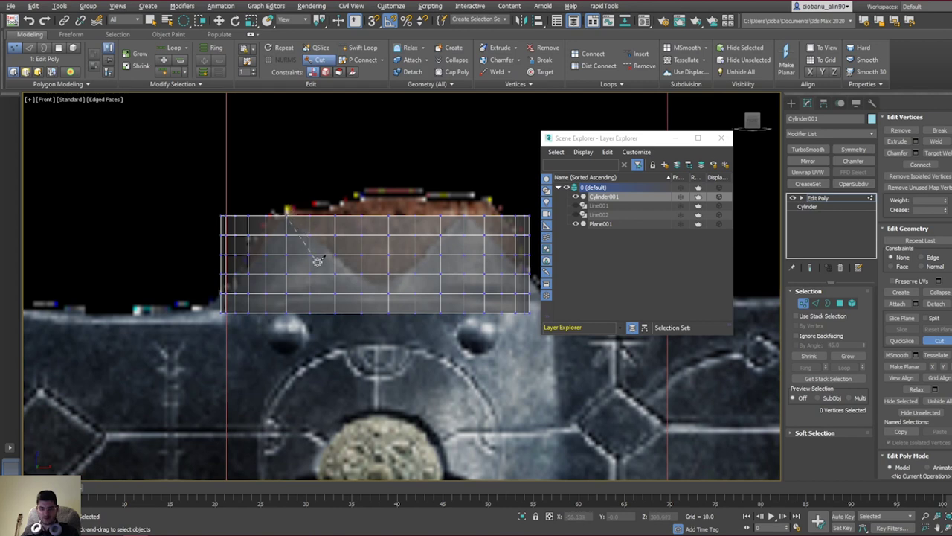
click(389, 293)
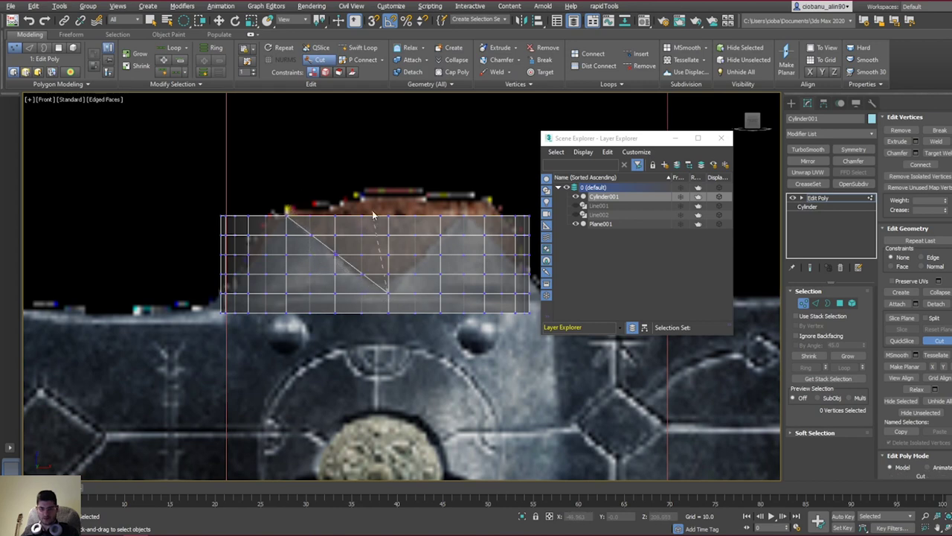
click(288, 213)
click(220, 292)
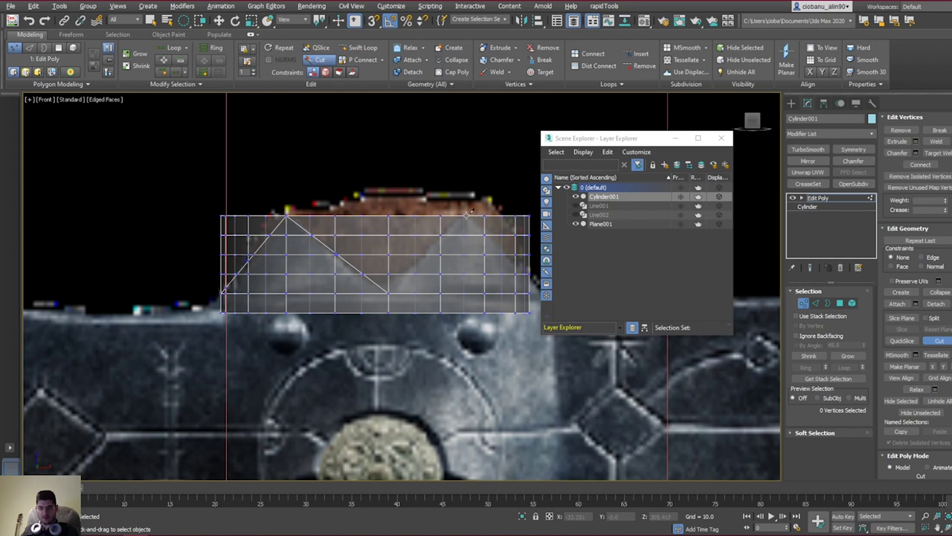
Step: Cut the second spike's inner slanted edge between its peak on the upper rim and the valley shared with the first spike
click(467, 215)
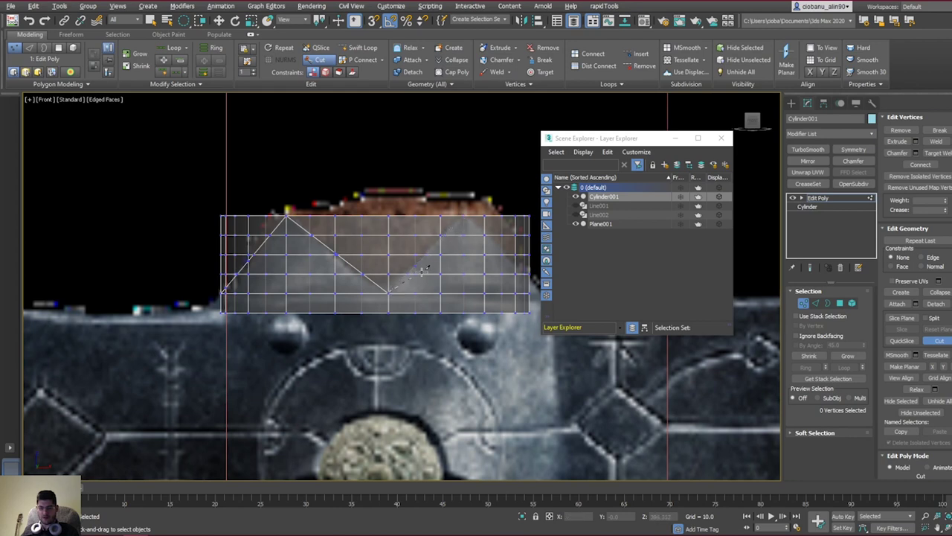
click(466, 215)
click(797, 335)
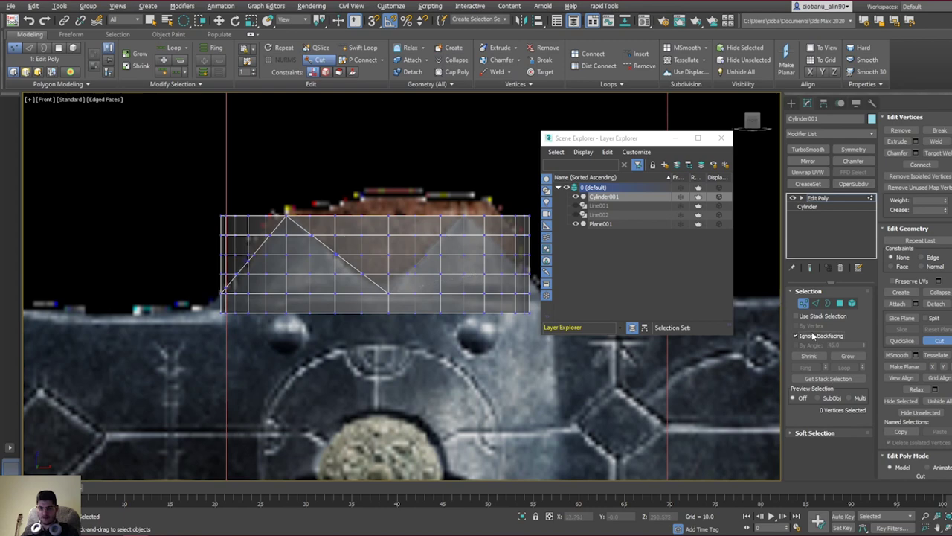
click(813, 336)
alt+middle_drag(488, 262, 489, 276)
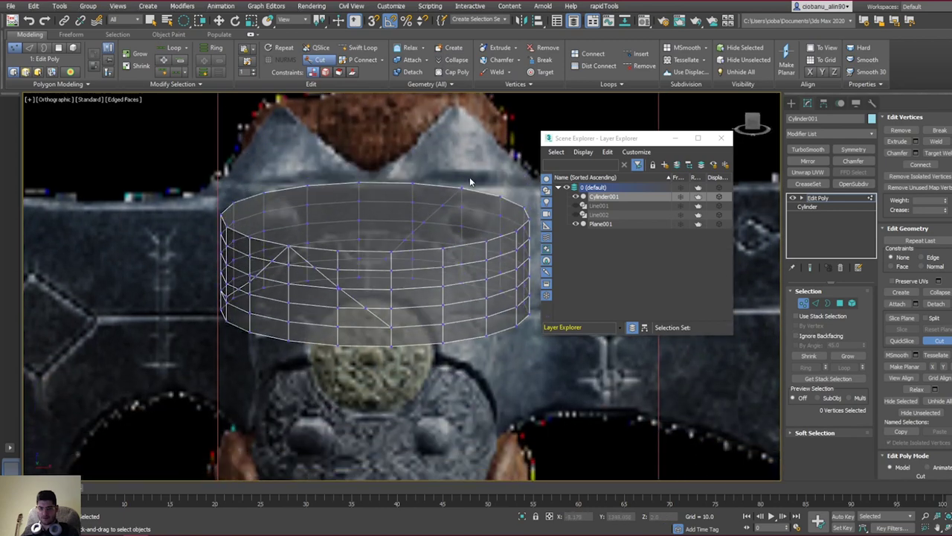
click(462, 183)
click(467, 243)
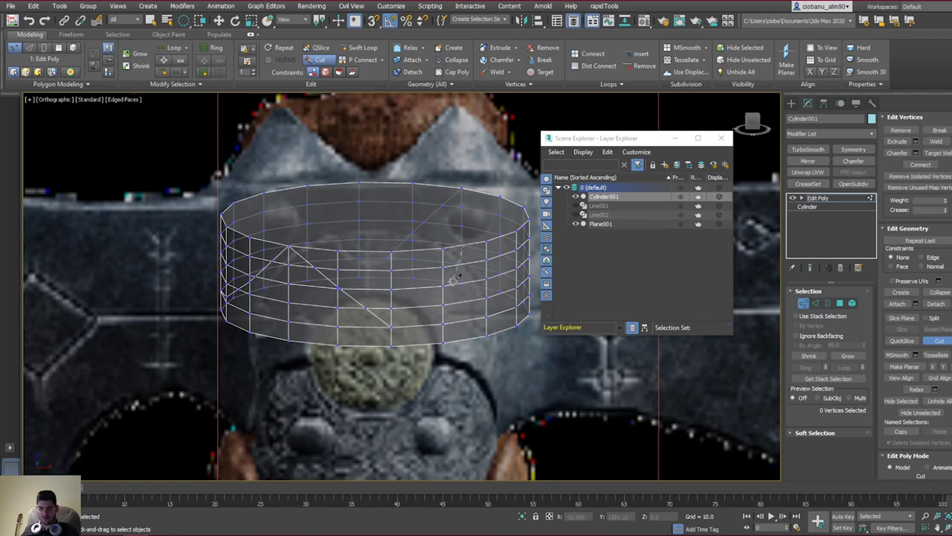
click(397, 321)
Step: Cut the second spike's outer slanted edge from its peak on the upper rim down to the lowest inner segment line
key(f)
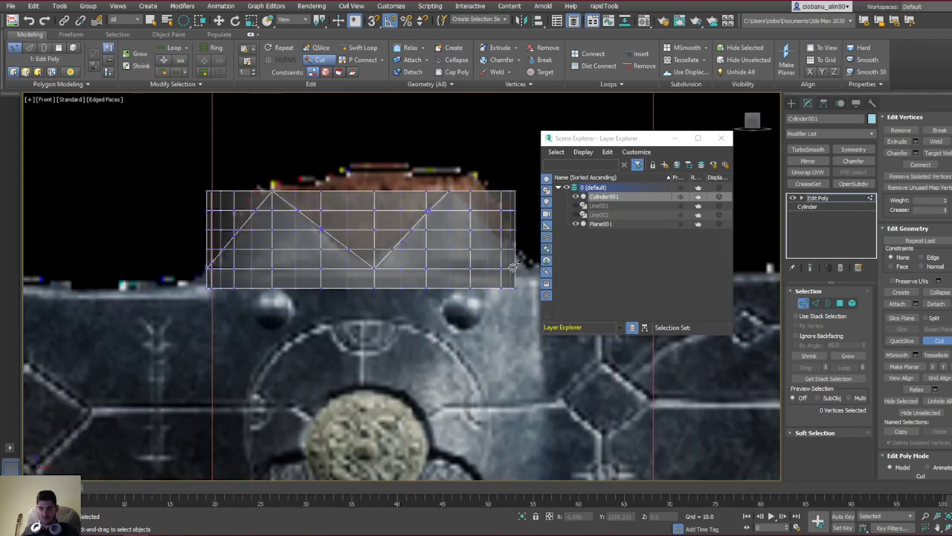
click(449, 191)
key(p)
alt+middle_drag(499, 266, 483, 271)
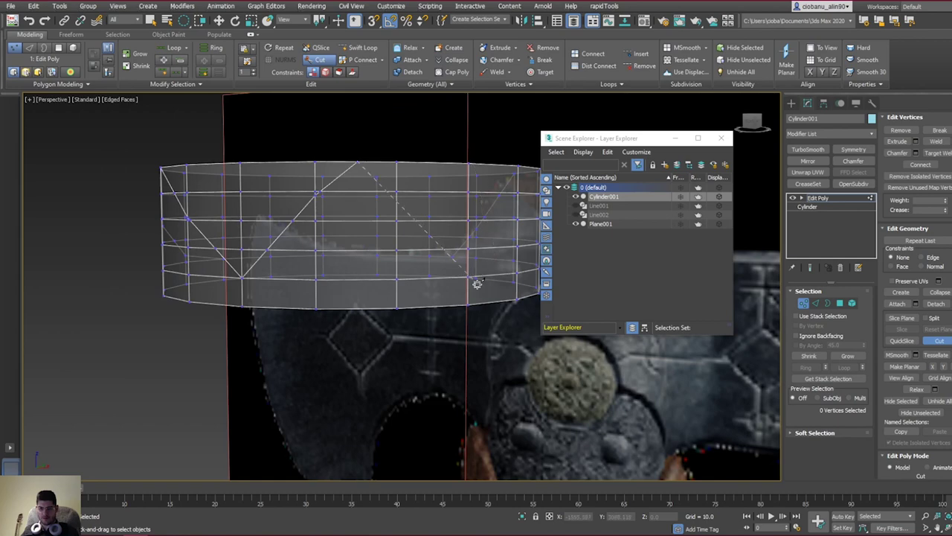
key(f)
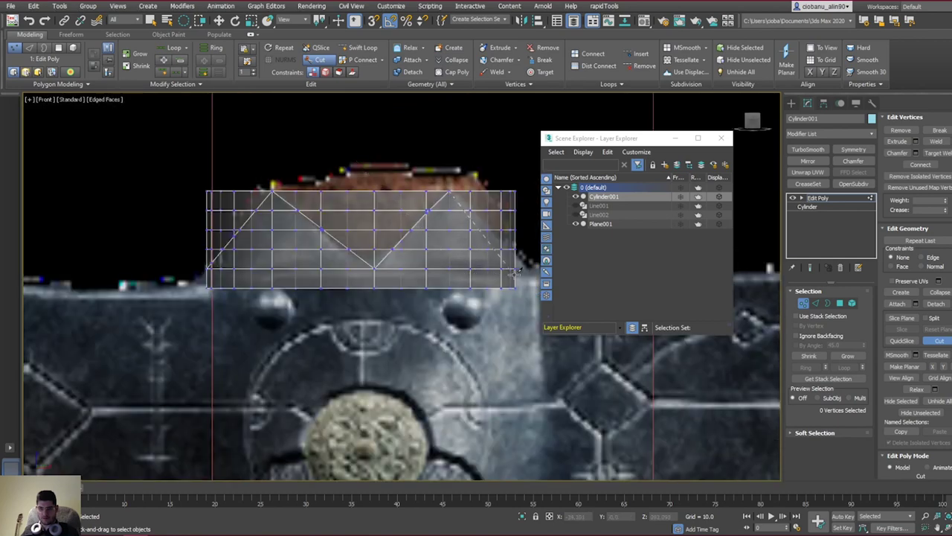
click(514, 260)
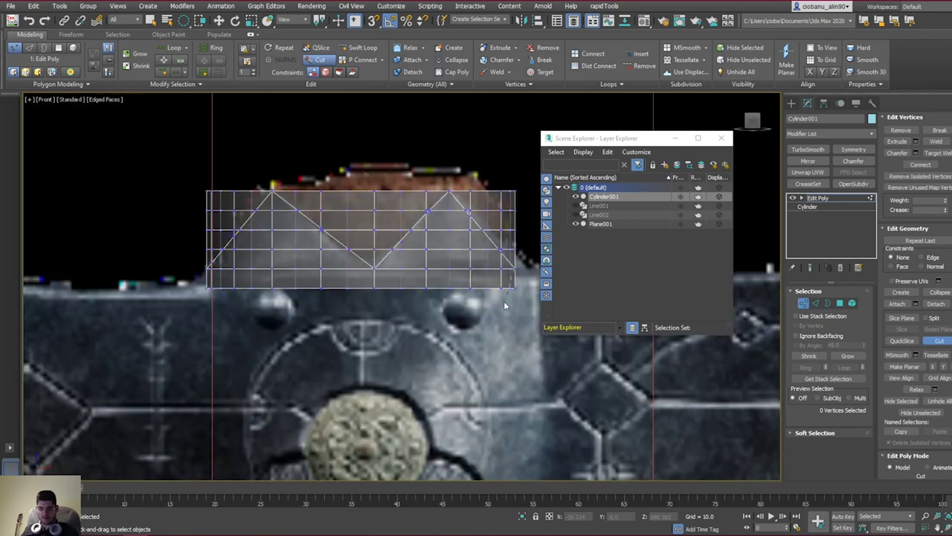
right_click(317, 291)
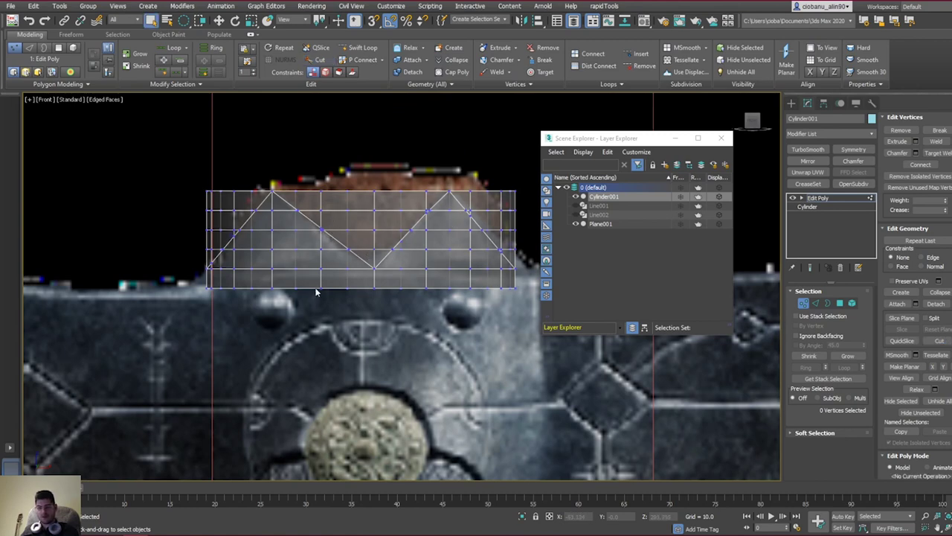
Step: Select the front polygons inside the second spike's outline, from its peak down to the lowest inner segment line
scroll(421, 221, up, 2)
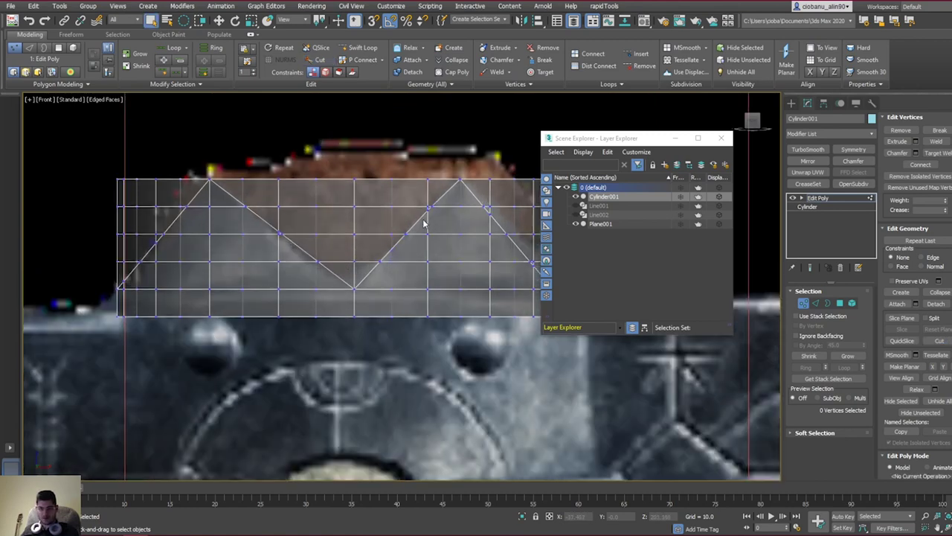
key(4)
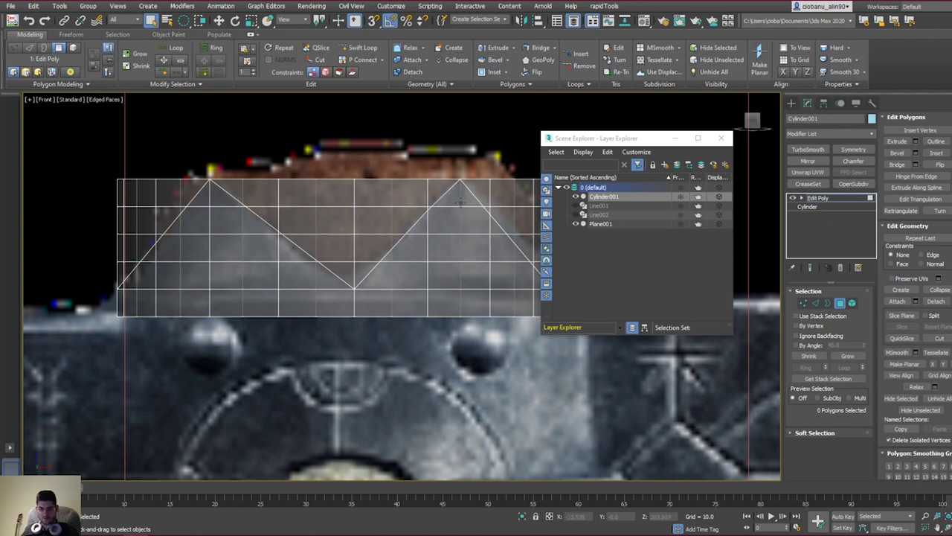
click(461, 202)
ctrl+click(459, 246)
ctrl+click(454, 227)
ctrl+click(421, 232)
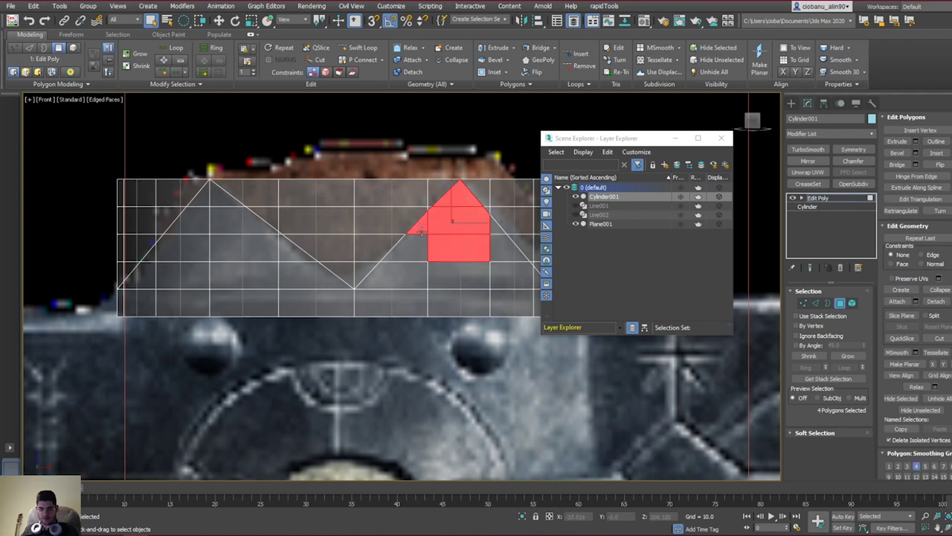
ctrl+click(407, 253)
ctrl+click(401, 274)
ctrl+click(453, 277)
ctrl+click(510, 278)
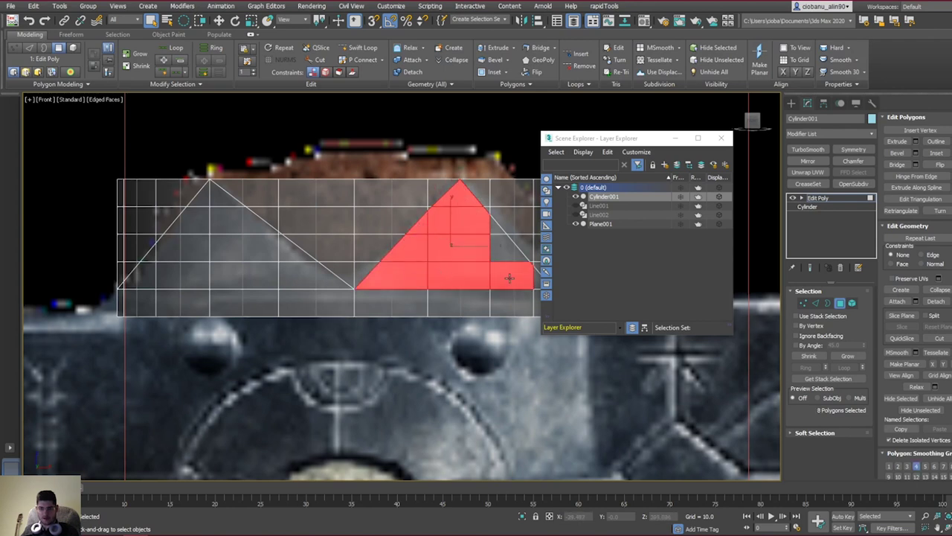
ctrl+click(505, 252)
ctrl+click(496, 229)
Step: Add all front polygons inside the first spike's outline to the selection, down to the lowest inner segment line
ctrl+click(291, 270)
ctrl+click(275, 242)
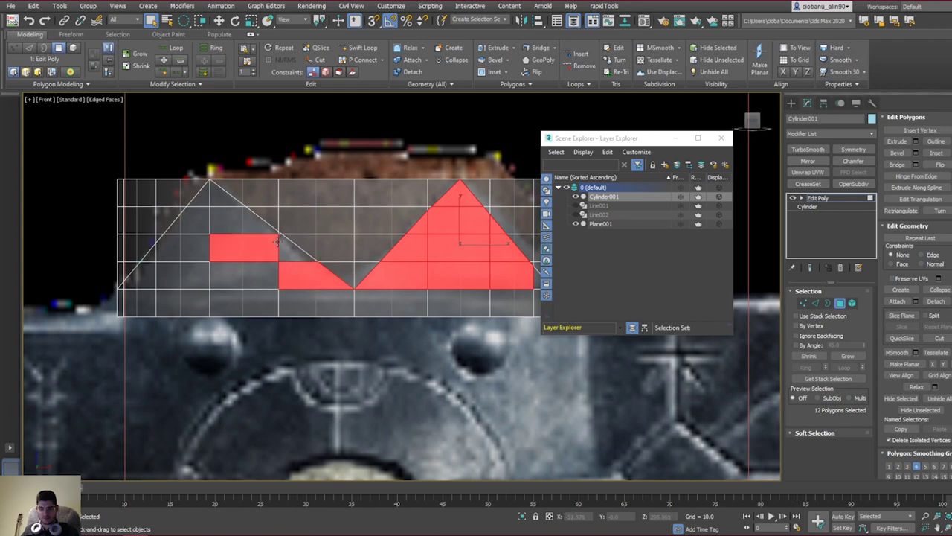
ctrl+click(244, 217)
ctrl+click(222, 210)
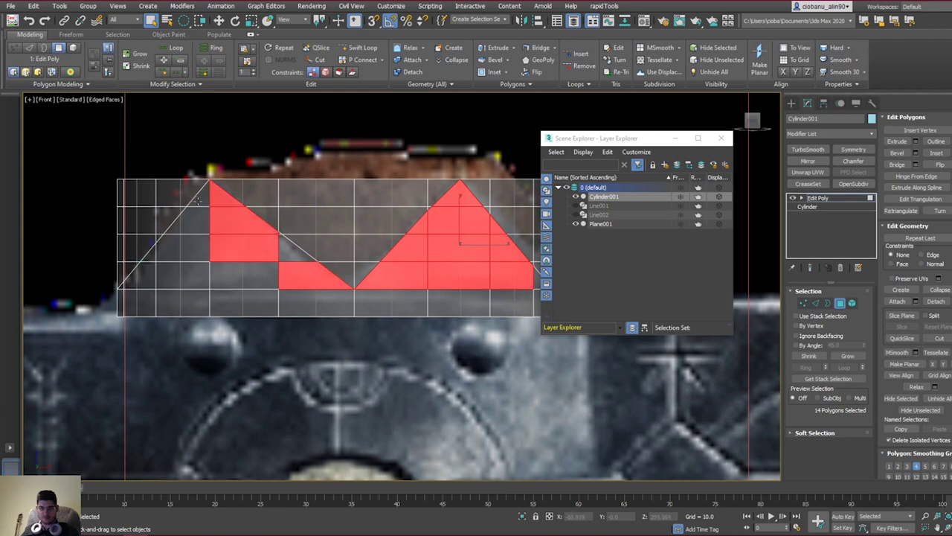
ctrl+click(198, 199)
ctrl+click(192, 221)
ctrl+click(184, 249)
ctrl+click(243, 276)
ctrl+click(287, 256)
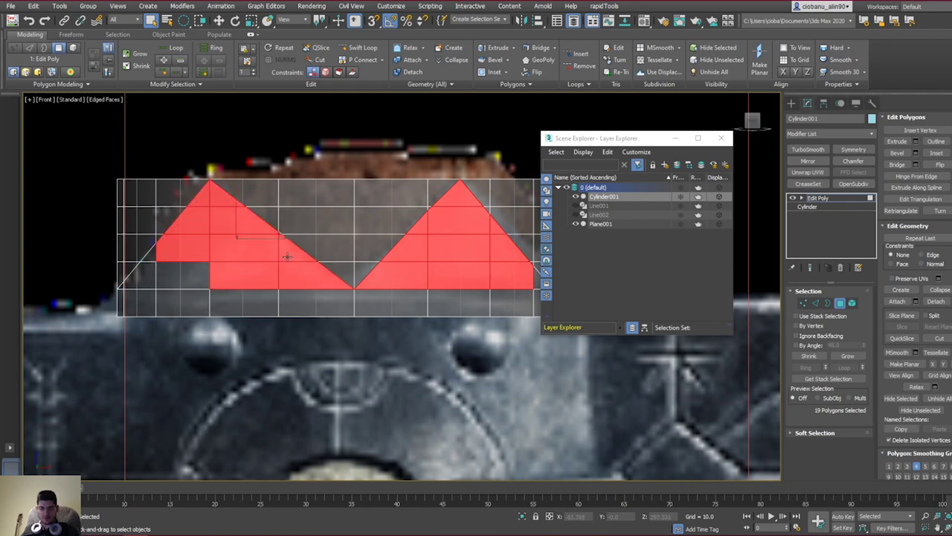
ctrl+click(184, 279)
ctrl+click(147, 281)
ctrl+click(150, 260)
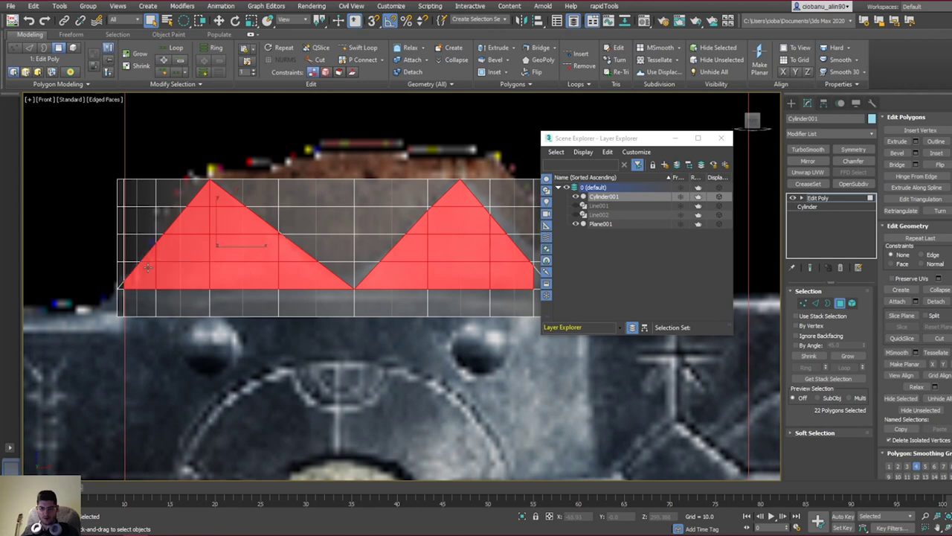
ctrl+click(270, 260)
scroll(287, 234, up, 5)
ctrl+click(277, 237)
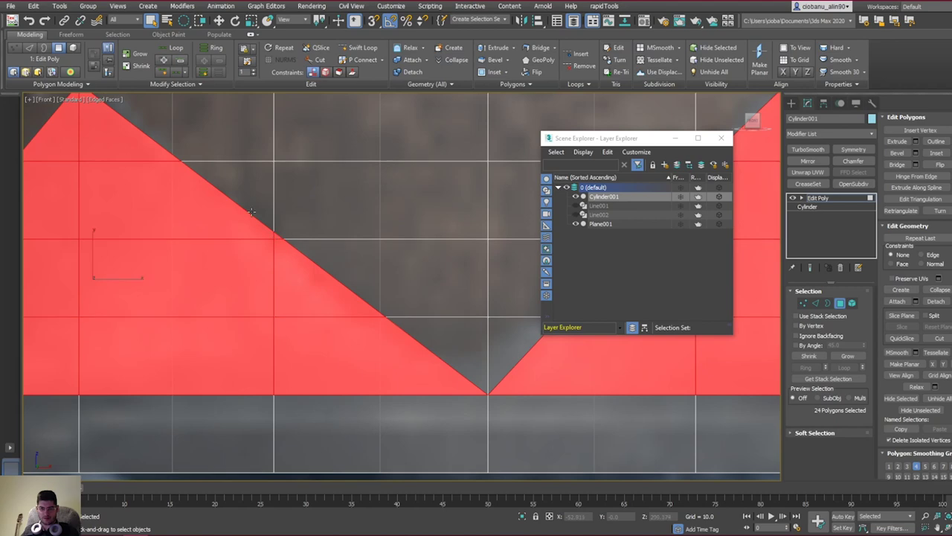
Step: Add the second spike's outer corner polygon, then invert the selection and delete all polygons outside the two spikes
scroll(318, 276, down, 3)
middle_drag(381, 286, 237, 295)
middle_drag(448, 300, 386, 315)
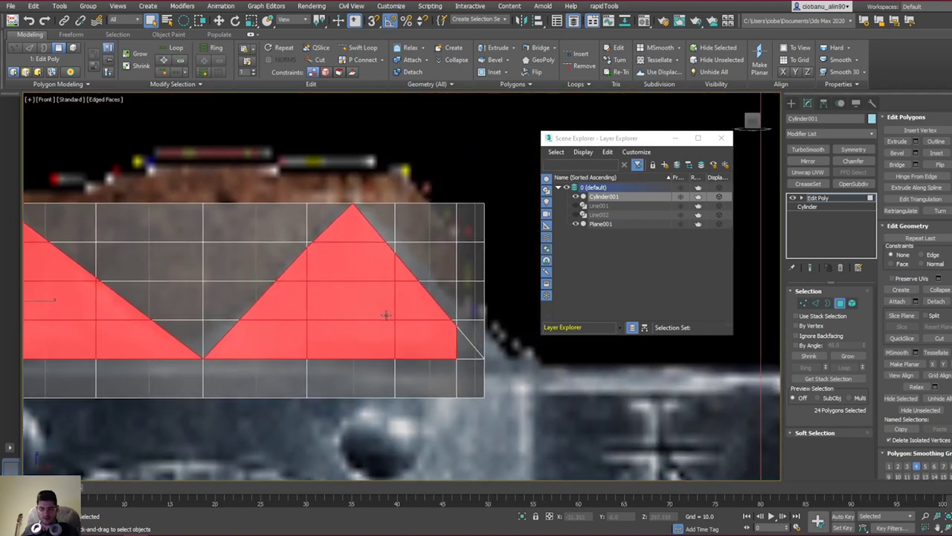
ctrl+click(464, 349)
middle_drag(323, 245, 436, 287)
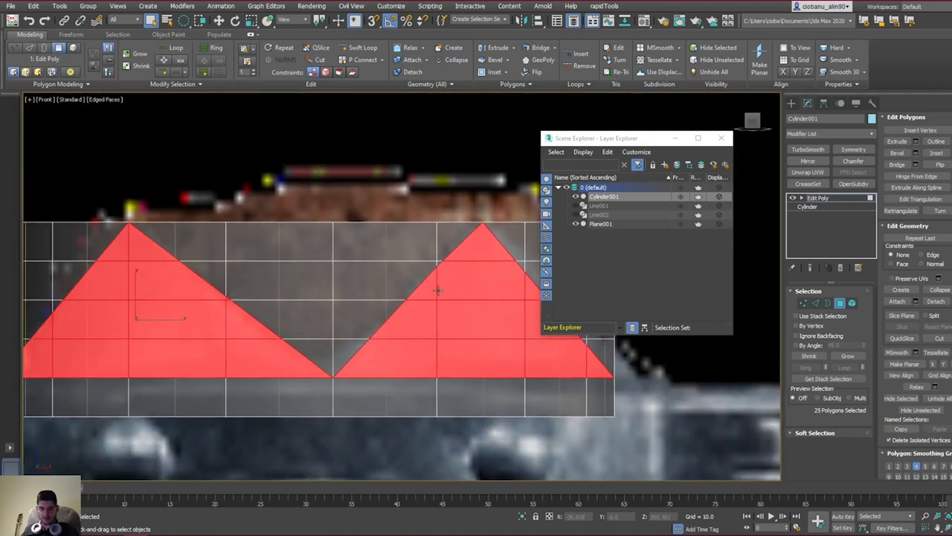
key(ctrl+a)
scroll(474, 327, down, 1)
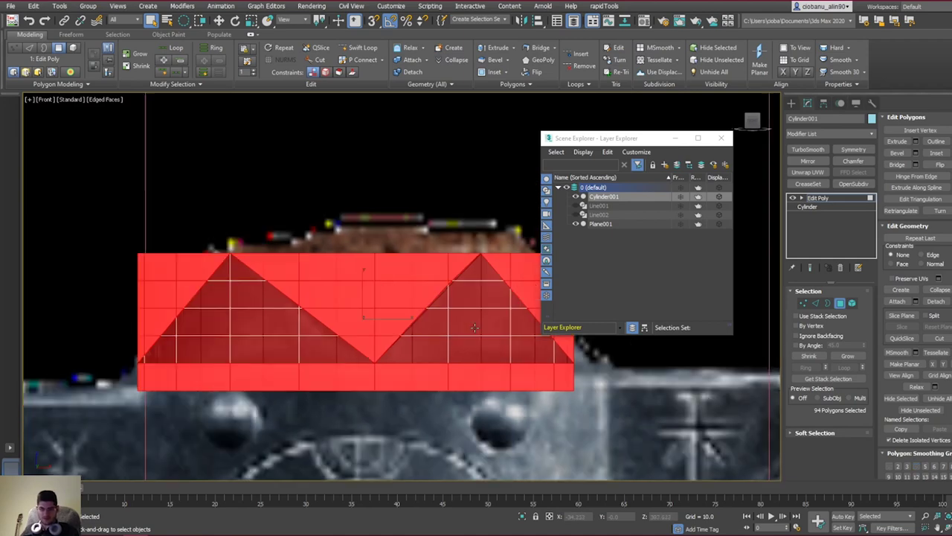
key(ctrl+d)
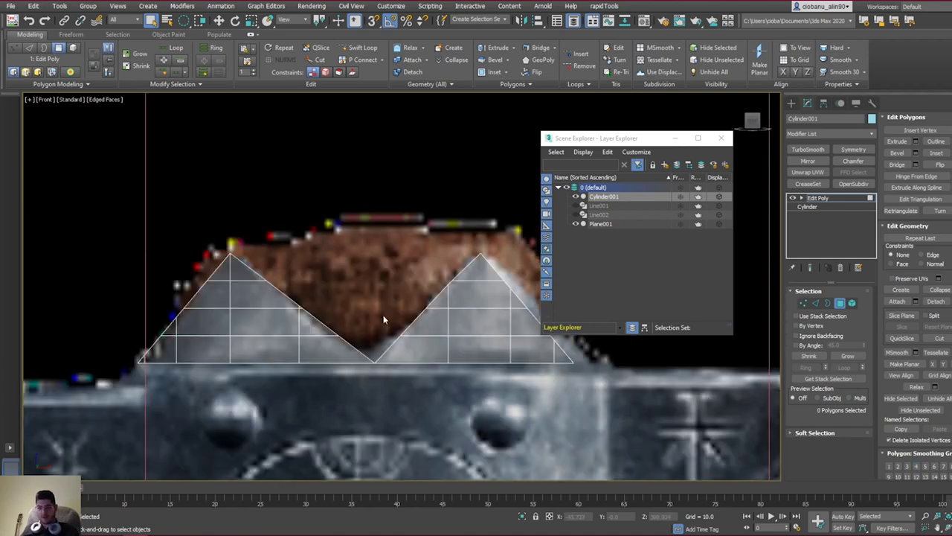
Step: Unhide the handle and the axe head around the spiked collar
key(p)
scroll(386, 320, down, 4)
alt+middle_drag(387, 320, 384, 283)
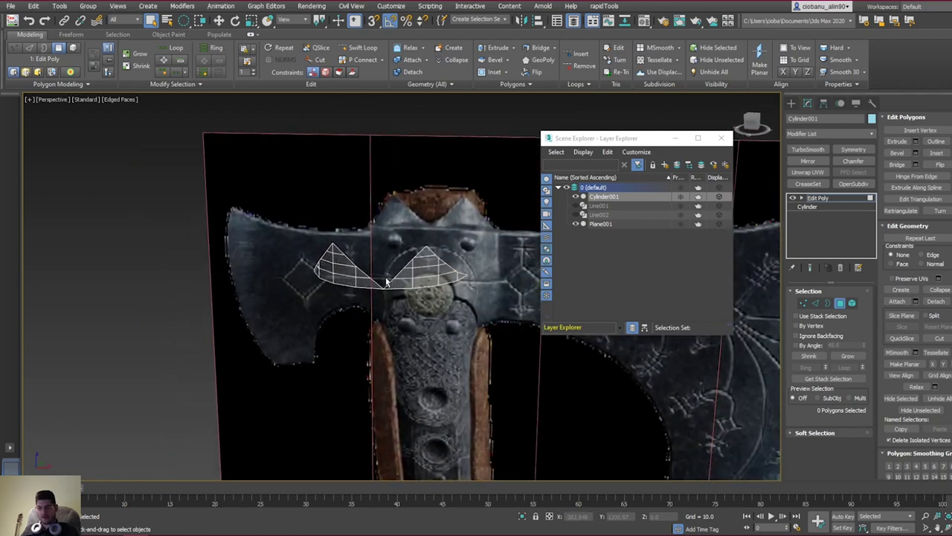
click(572, 204)
click(575, 206)
click(575, 215)
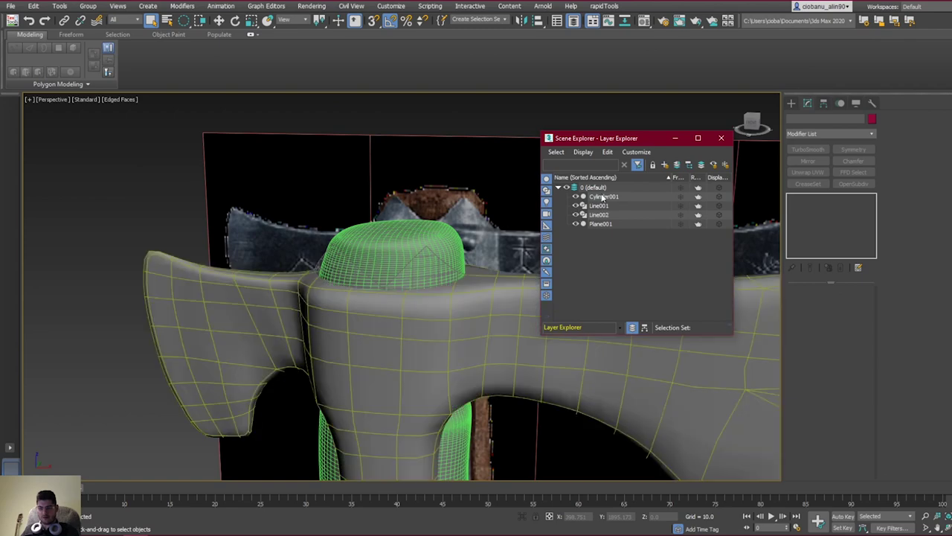
Step: Select the spiked collar and lower it about 2.3 units along Z toward the axe head's upper surface
click(602, 197)
mouse_move(401, 260)
alt+middle_down()
mouse_move(386, 265)
mouse_move(408, 258)
mouse_move(465, 295)
mouse_move(321, 288)
mouse_move(288, 247)
mouse_move(252, 262)
mouse_move(388, 288)
mouse_move(398, 267)
alt+middle_up()
key(4)
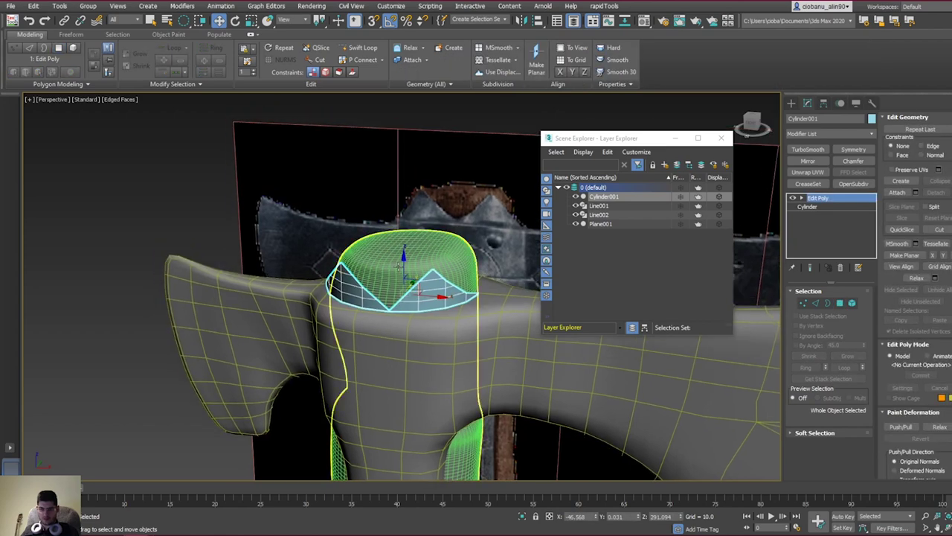
drag(401, 265, 407, 274)
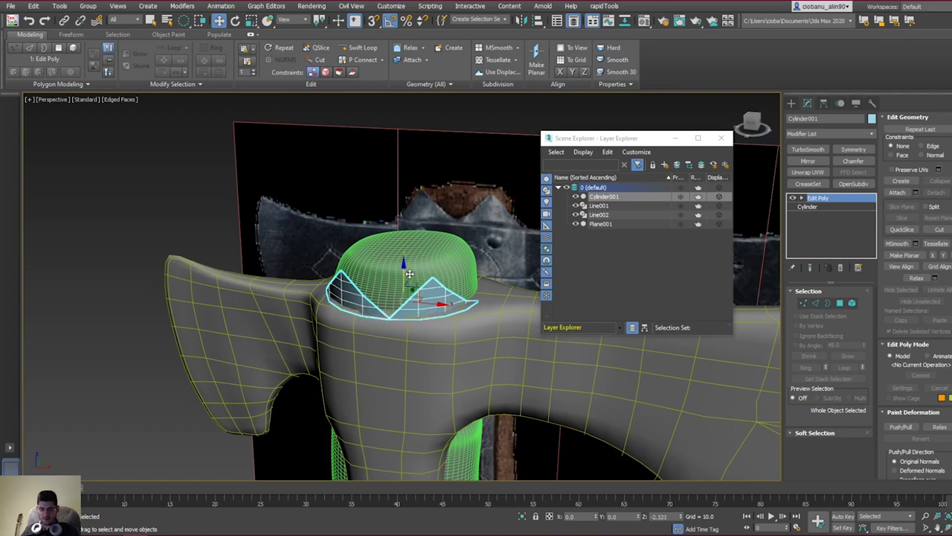
mouse_move(407, 274)
alt+middle_down()
mouse_move(387, 260)
mouse_move(418, 268)
alt+middle_up()
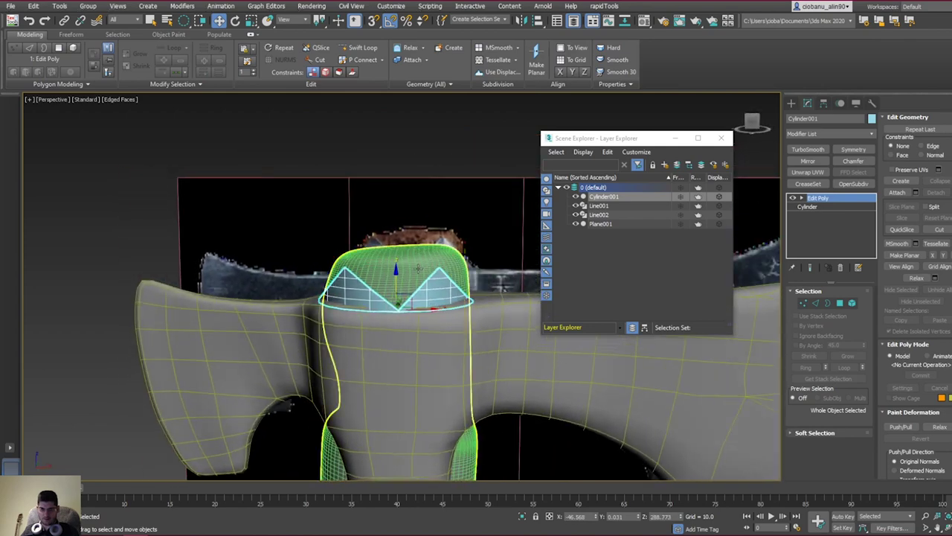
key(f)
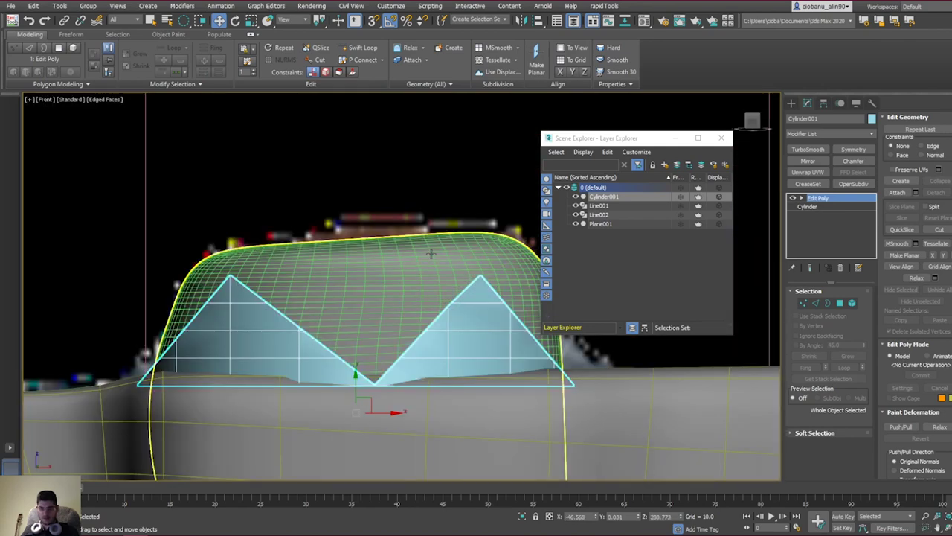
Step: Hide the handle and start editing the spiked collar's vertices against the reference in the Front view
click(574, 207)
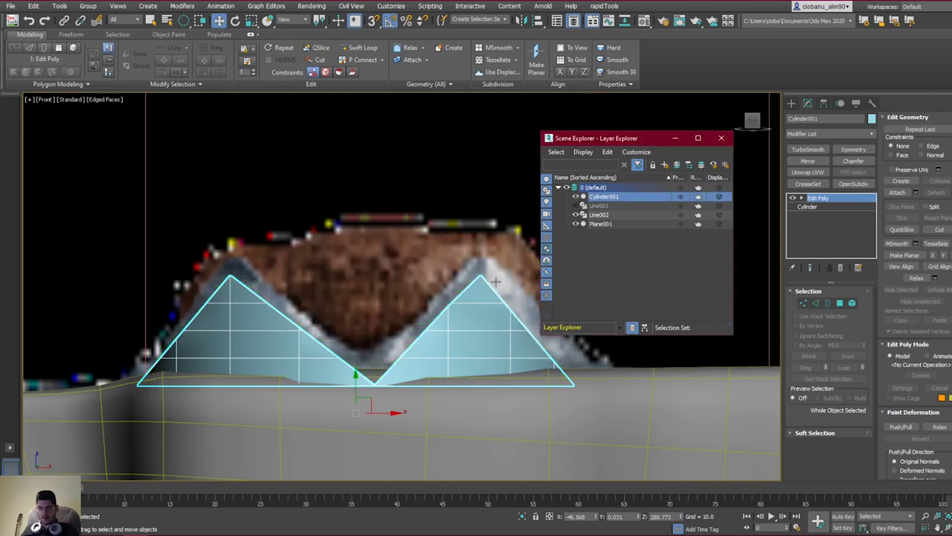
key(1)
drag(525, 223, 457, 235)
key(q)
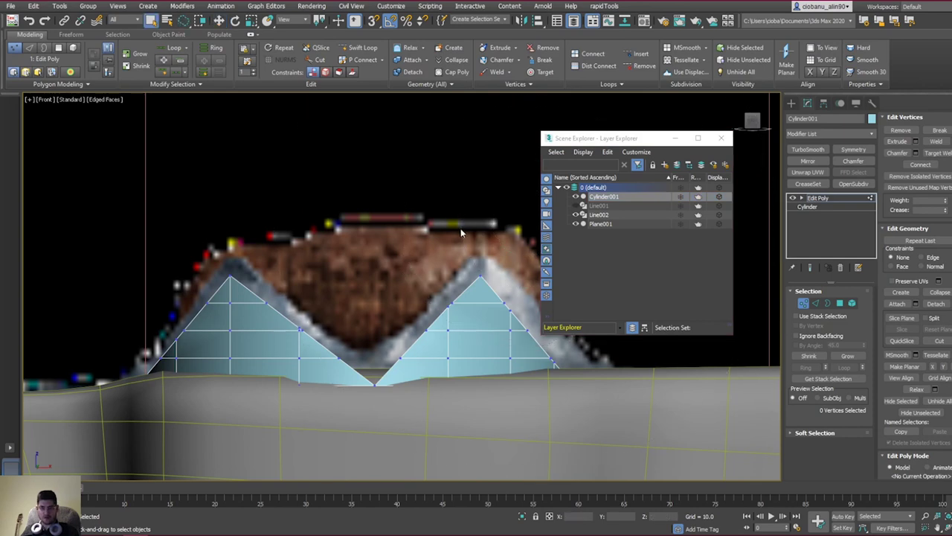
Step: Try raising the spikes' upper vertices, first without and again with the row above the base, undoing each move
middle_drag(456, 240, 402, 238)
drag(484, 227, 85, 336)
key(w)
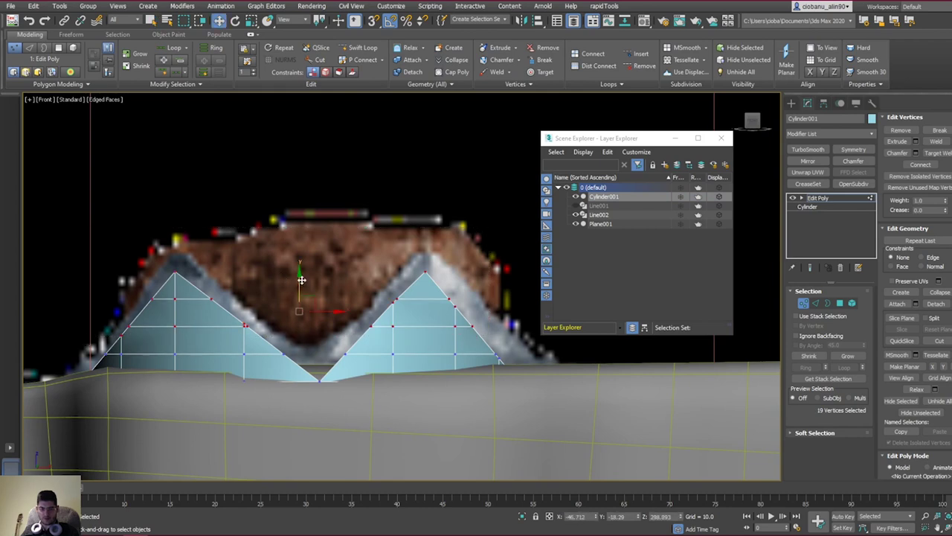
drag(300, 281, 303, 266)
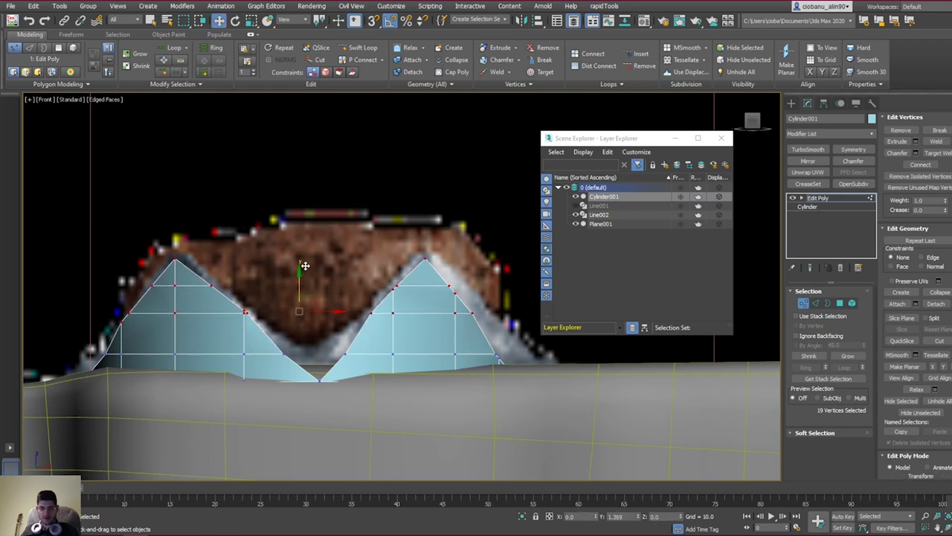
key(ctrl+z)
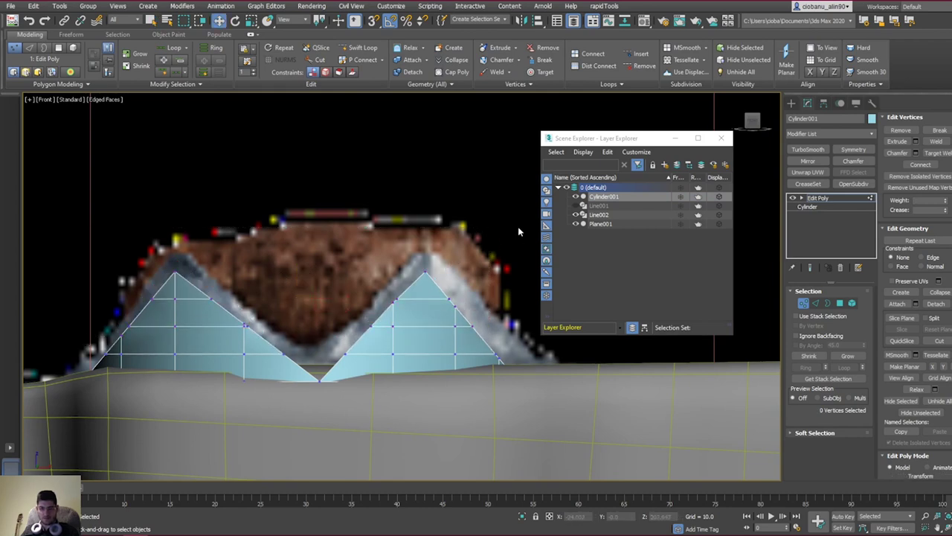
drag(518, 226, 84, 366)
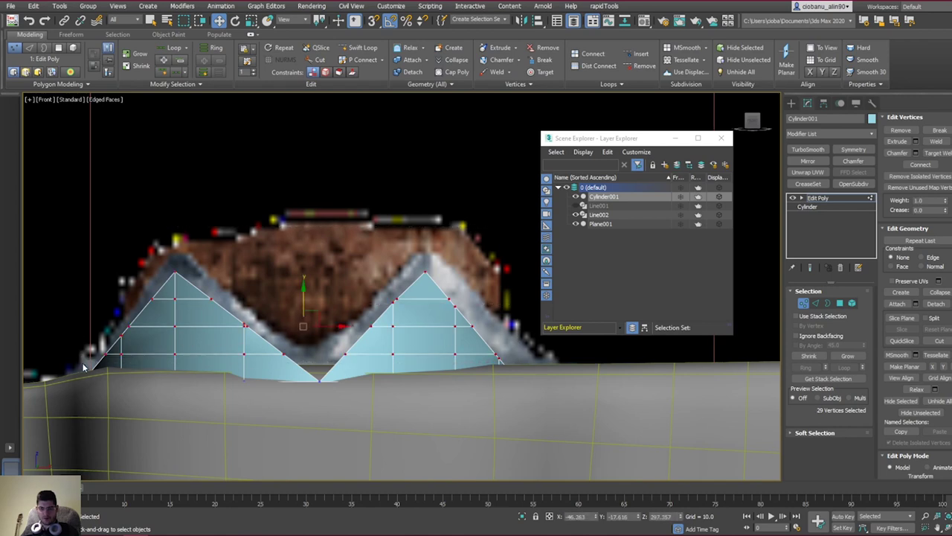
drag(303, 299, 313, 290)
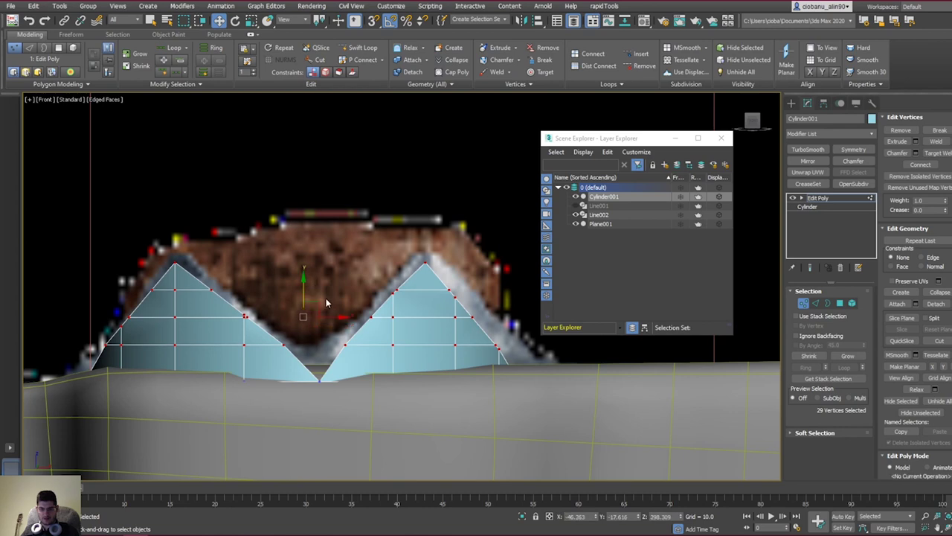
key(ctrl+z)
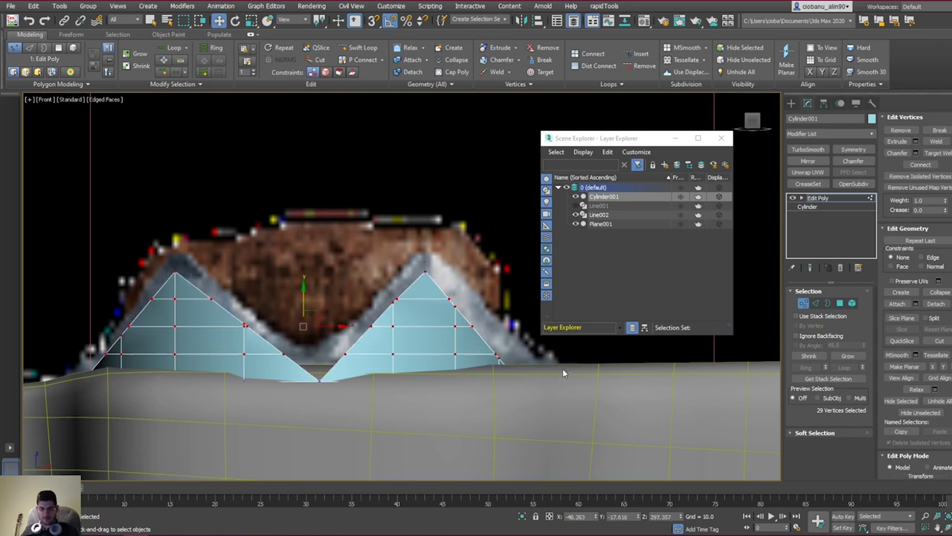
Step: Lower the collar's bottom-edge vertices about 1.6 units along Z into the axe head, and leave vertex editing
drag(250, 444, 34, 455)
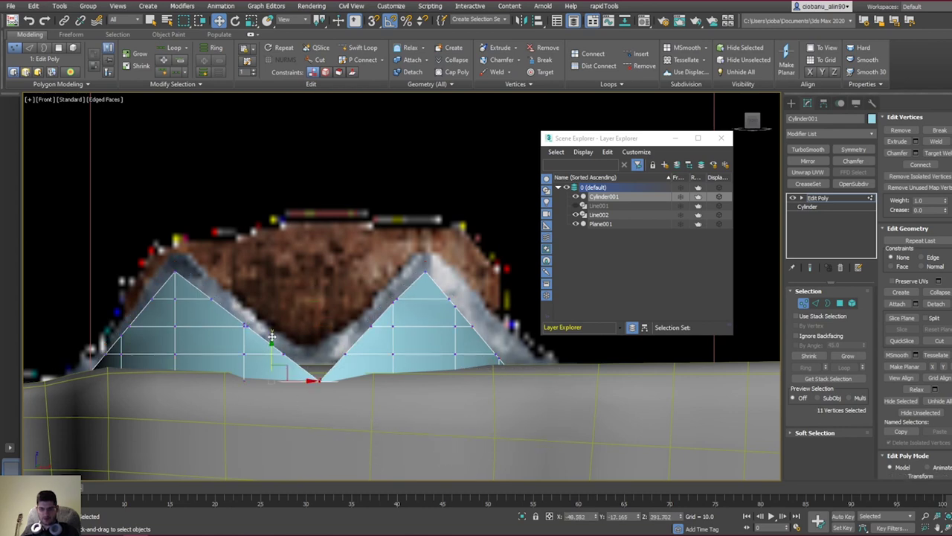
click(275, 349)
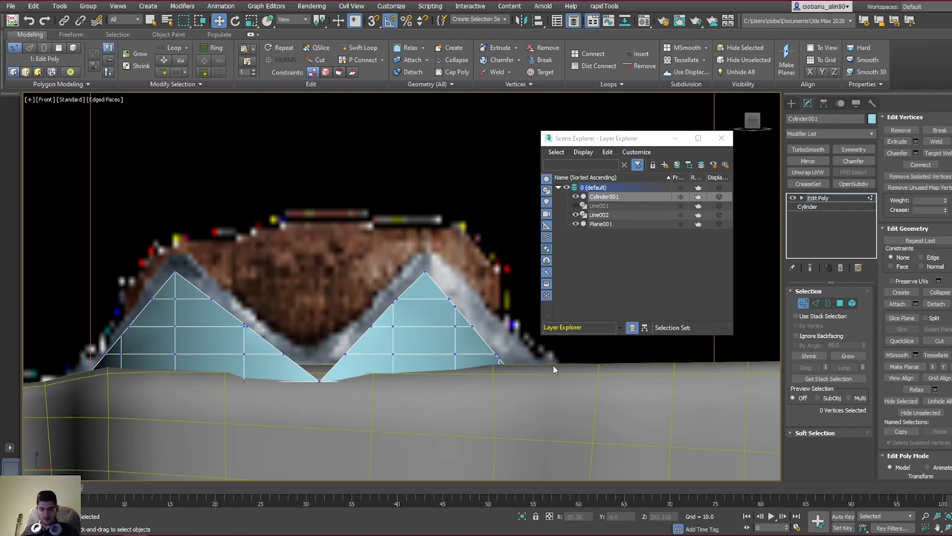
drag(32, 471, 32, 470)
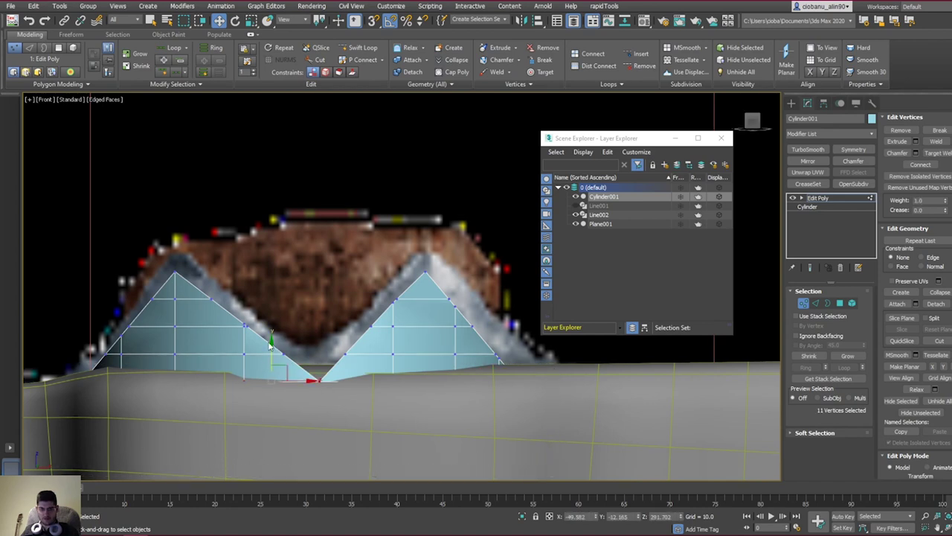
drag(272, 343, 276, 359)
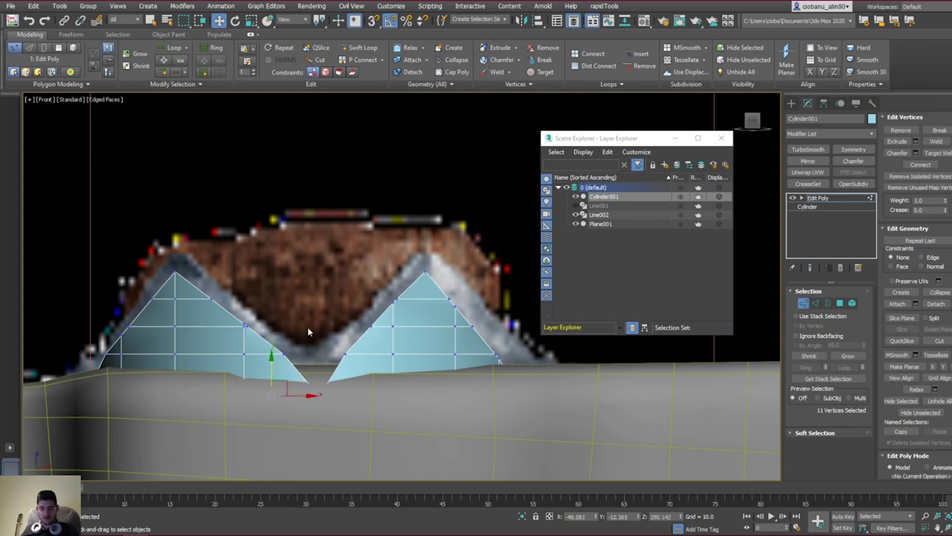
key(1)
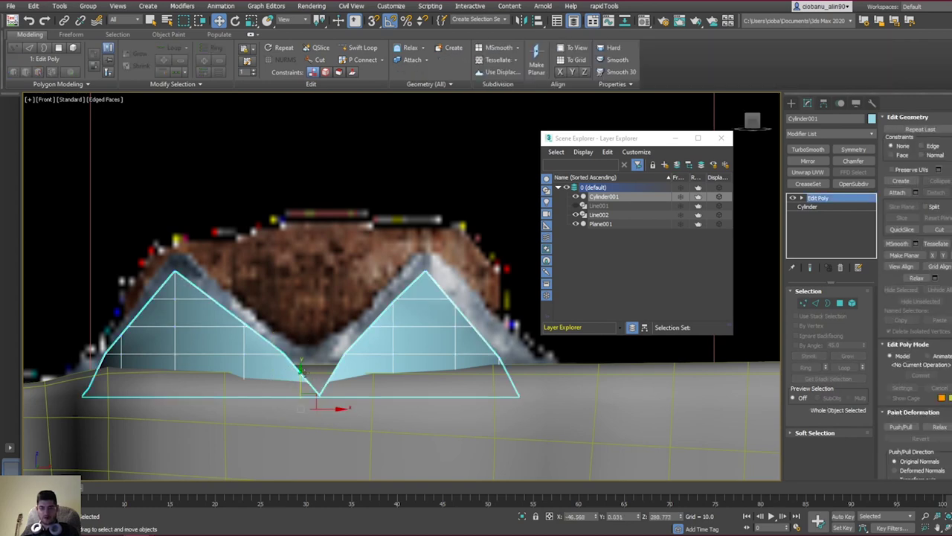
Step: Raise the spiked cylinder piece to match the reference peaks, and target-weld the stray vertices along one spike's sloped edges
drag(300, 368, 304, 360)
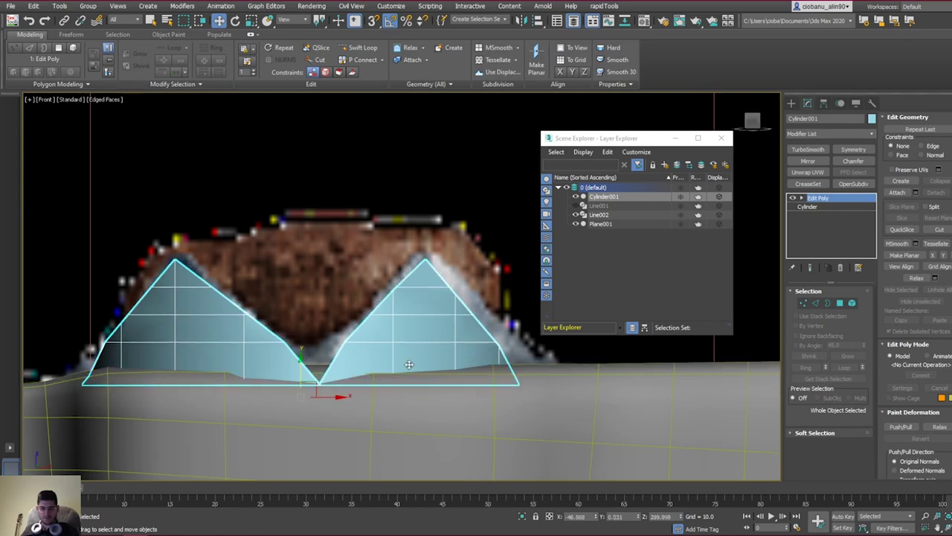
key(p)
scroll(395, 400, down, 2)
alt+middle_drag(395, 399, 361, 383)
key(1)
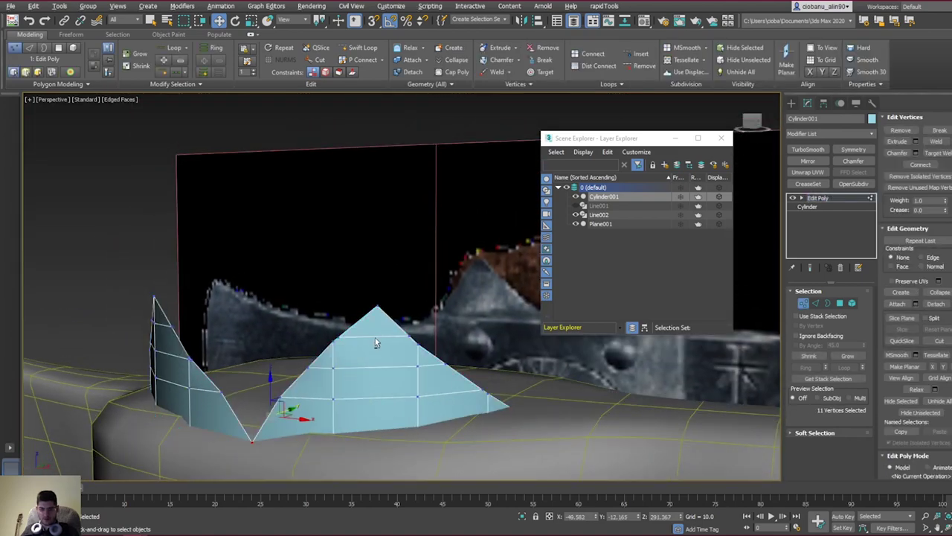
alt+middle_drag(376, 339, 342, 323)
scroll(342, 322, up, 2)
click(541, 72)
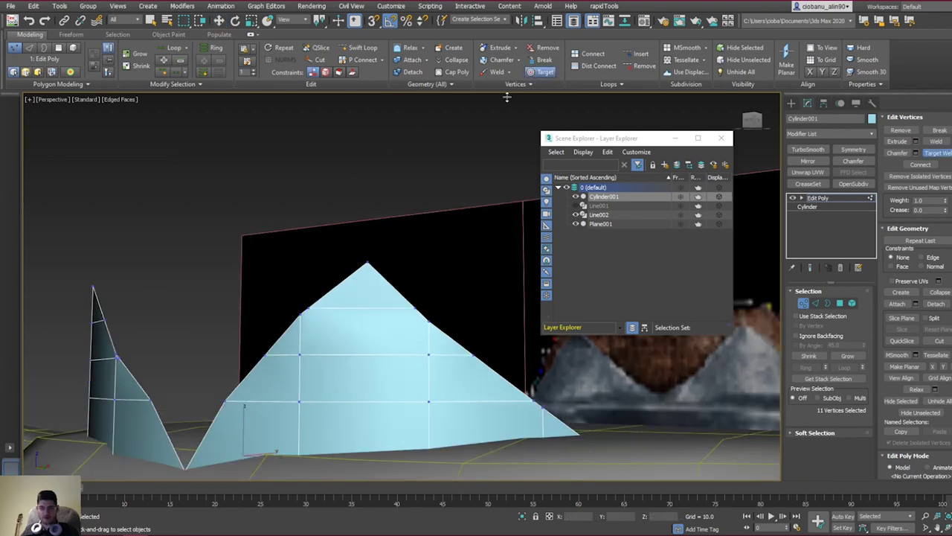
click(302, 314)
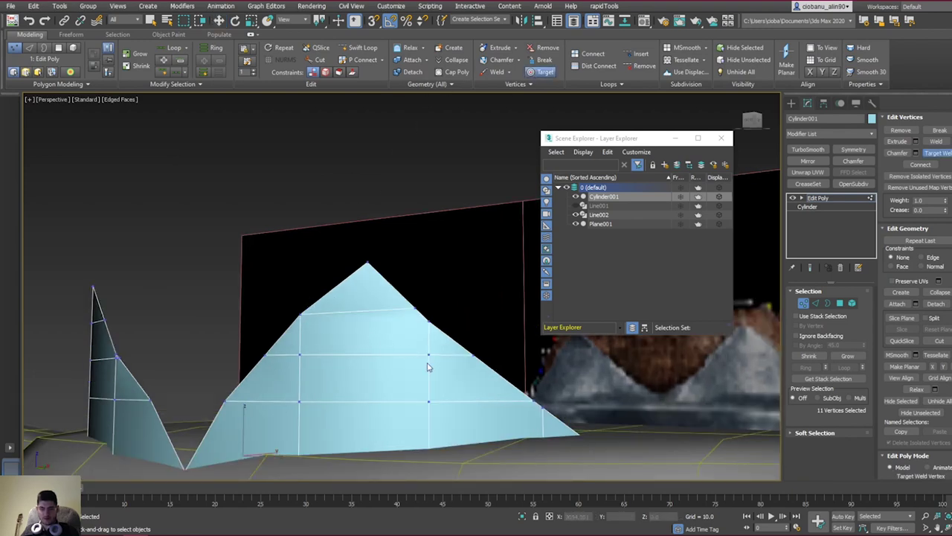
click(544, 408)
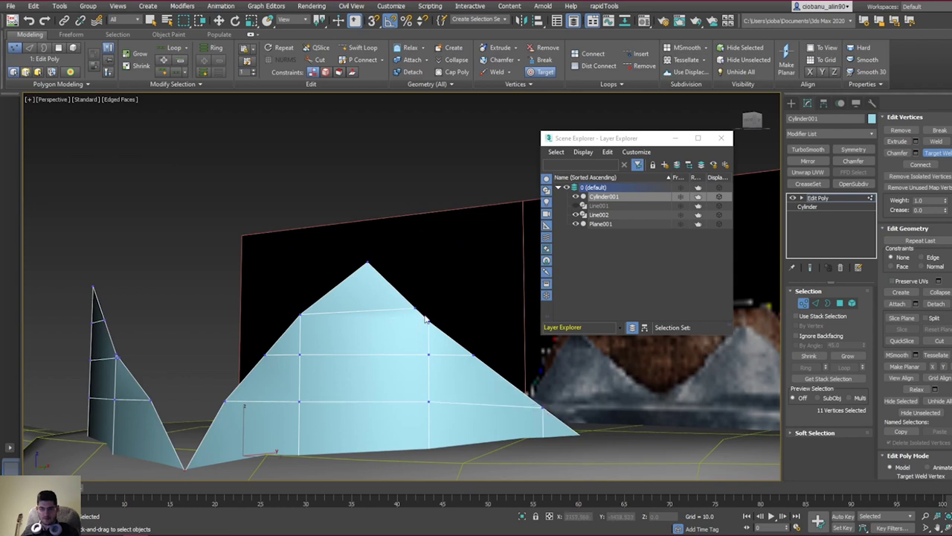
click(412, 306)
Step: Isolate the spiked piece and target-weld the remaining stray vertices along its sloped edges, finishing at object level
alt+middle_drag(368, 328, 402, 330)
middle_drag(379, 359, 461, 282)
key(alt+q)
key(w)
key(r)
click(290, 216)
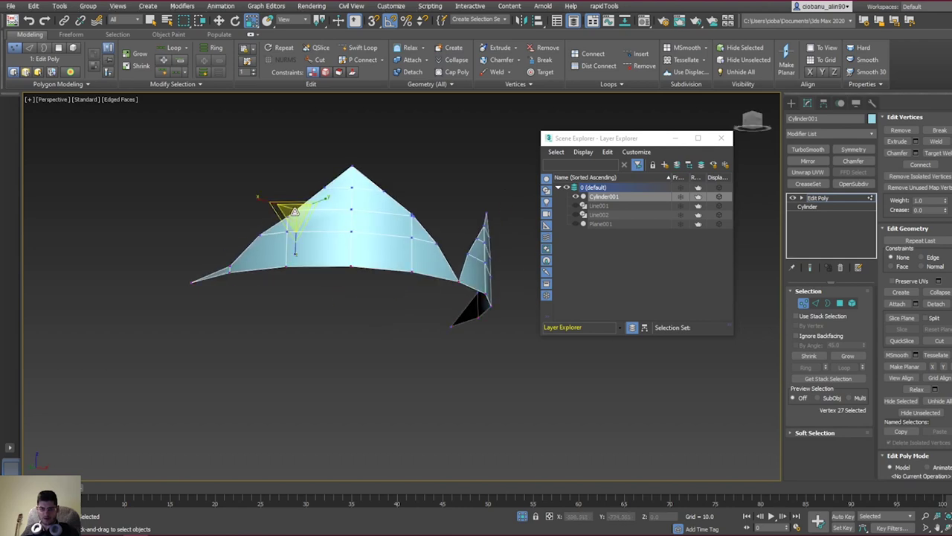
key(q)
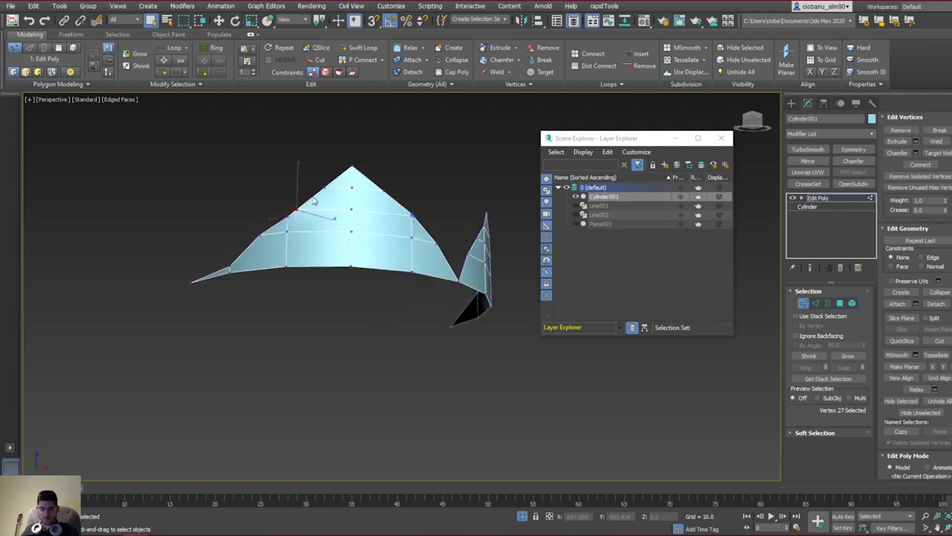
click(542, 72)
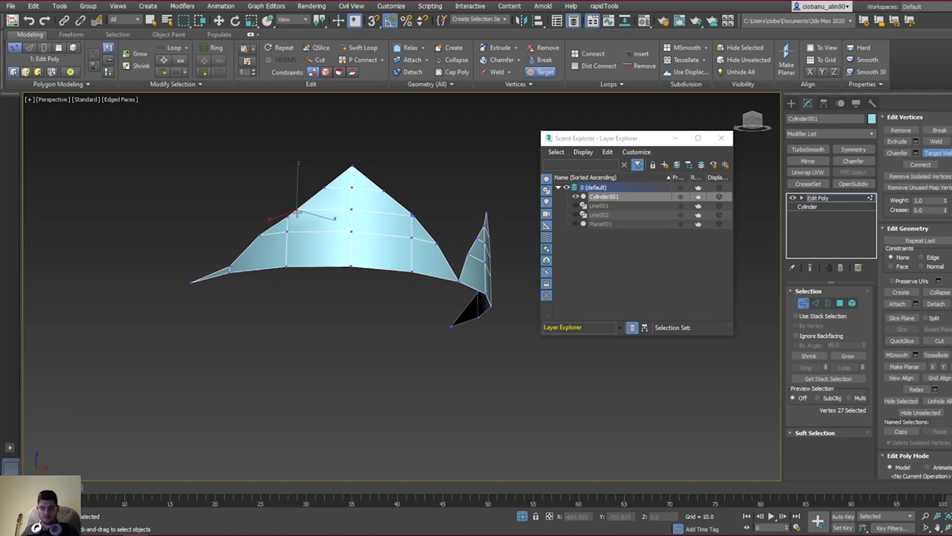
alt+middle_drag(335, 218, 350, 187)
scroll(375, 192, up, 3)
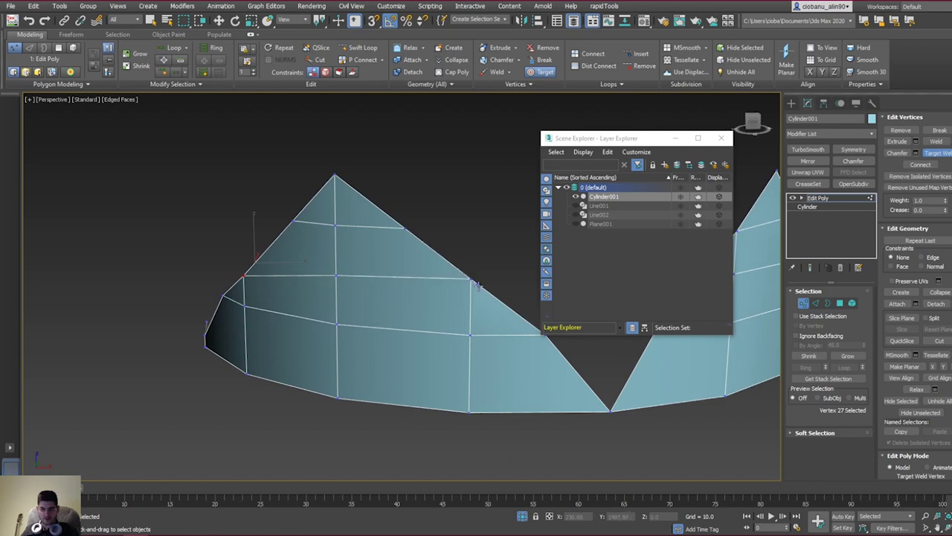
alt+middle_drag(399, 275, 458, 289)
middle_drag(365, 259, 417, 298)
key(1)
alt+drag(418, 298, 380, 297)
key(q)
alt+middle_drag(380, 296, 320, 292)
scroll(335, 301, down, 5)
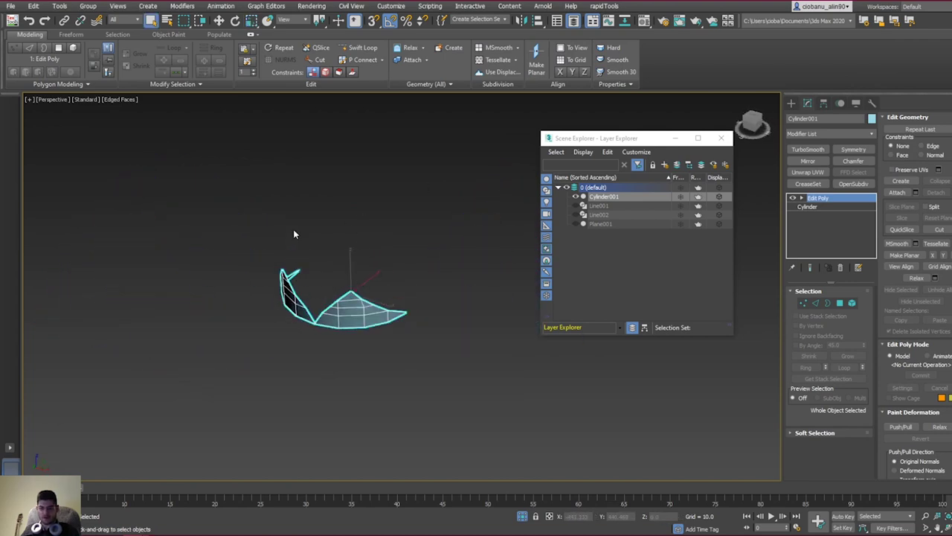
Step: Create one rotated copy of the spiked piece, turned 180 degrees about the vertical axis, to complete the ring
key(e)
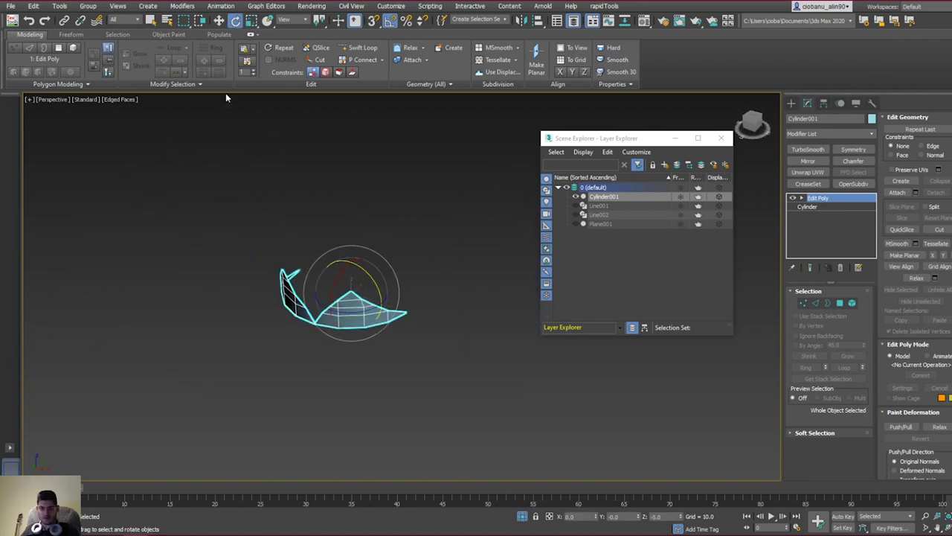
shift+drag(412, 296, 440, 280)
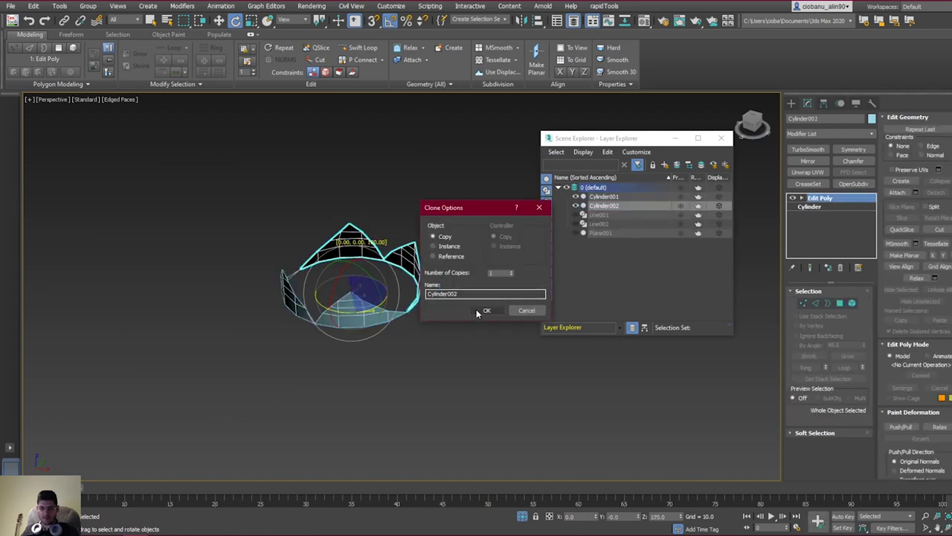
click(480, 311)
mouse_move(428, 314)
alt+middle_down()
mouse_move(399, 291)
mouse_move(476, 269)
alt+middle_up()
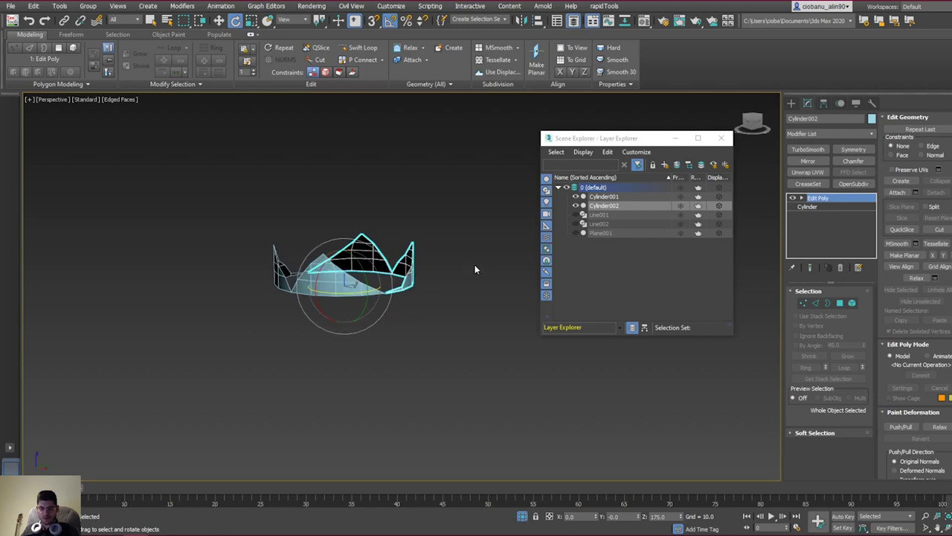
Step: Attach the original spiked half to its copy and exit isolation to show the axe head and reference again
click(411, 60)
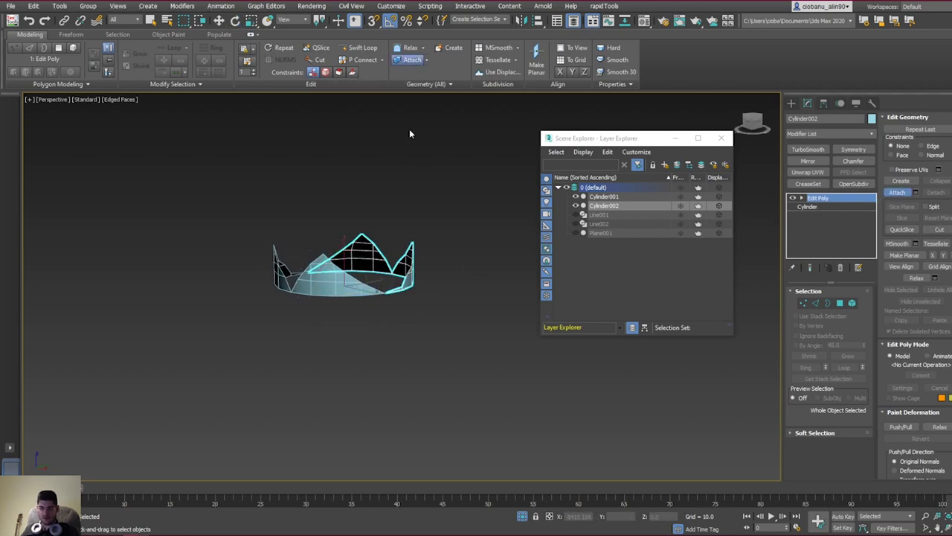
click(325, 256)
key(alt+q)
scroll(343, 262, down, 6)
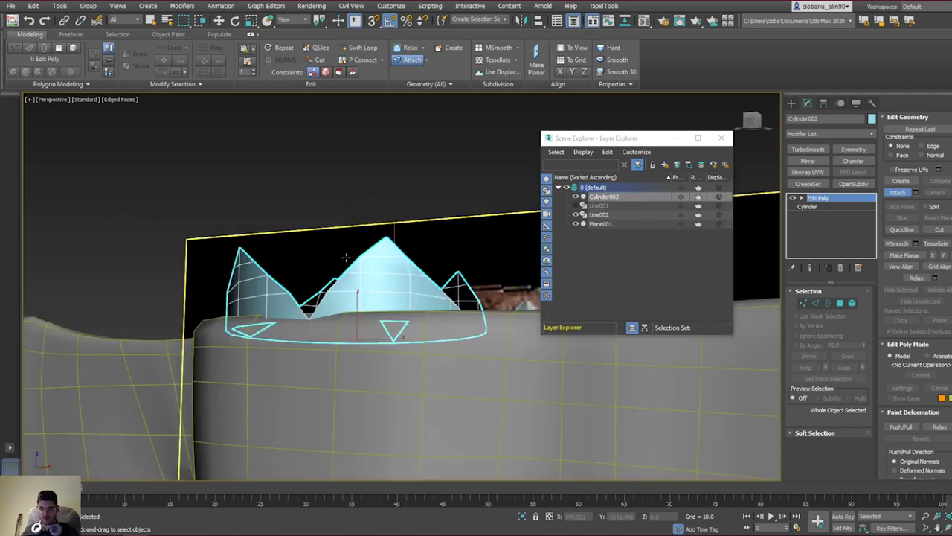
alt+middle_drag(344, 257, 386, 299)
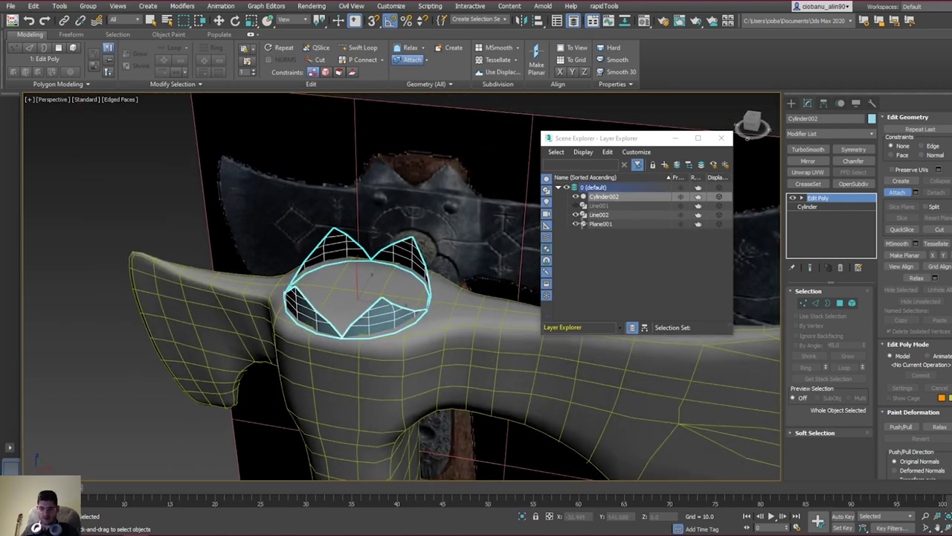
Step: Undo the accidental attachment of Line001 to the spike ring and unhide Line001 as a separate object
click(584, 214)
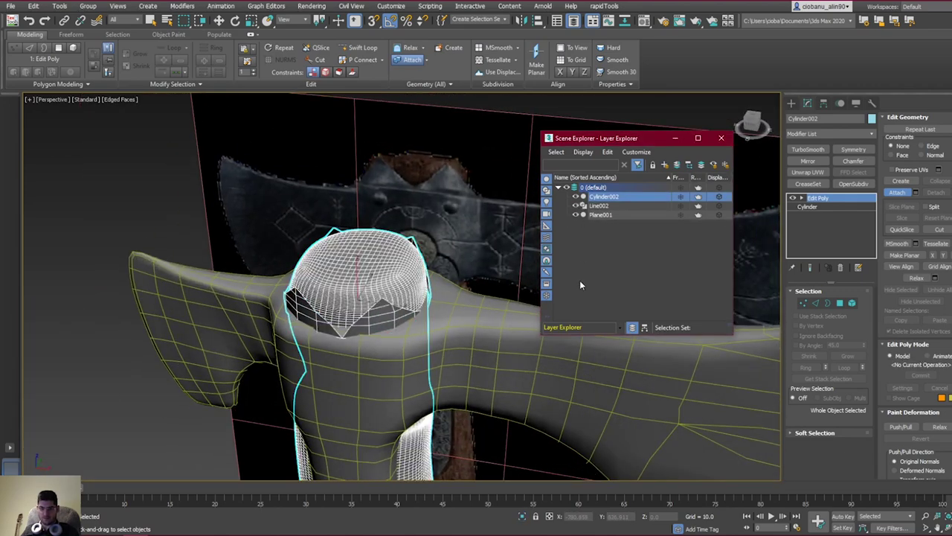
key(ctrl+z)
key(ctrl+y)
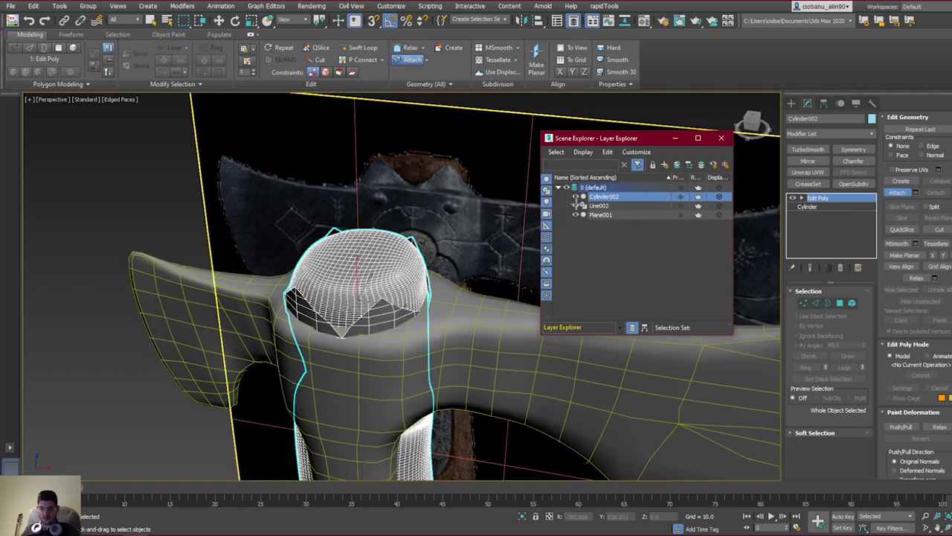
key(ctrl+z)
right_click(575, 262)
right_click(450, 207)
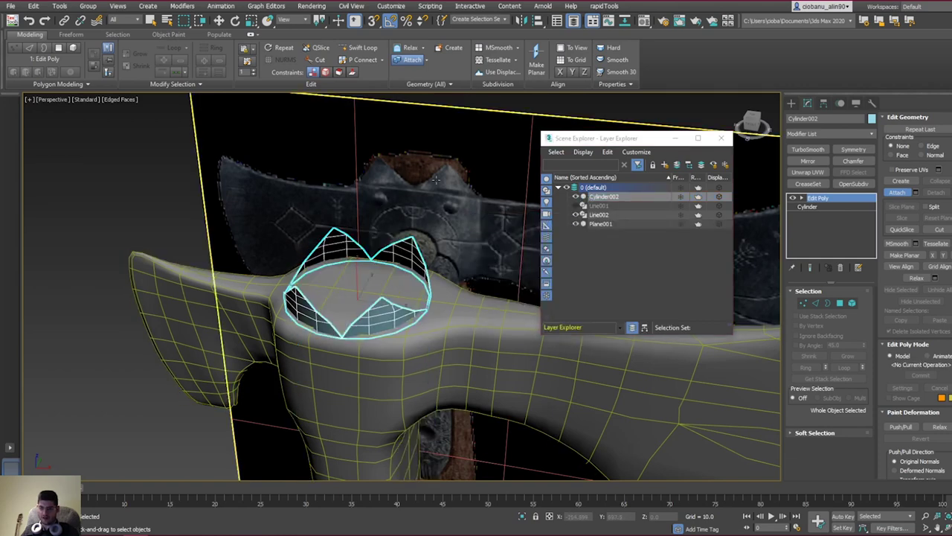
right_click(450, 207)
click(575, 206)
Step: Scale the upper vertices of the spikes inward toward the handle top, including the four peak vertices
alt+middle_drag(476, 290, 427, 233)
key(f)
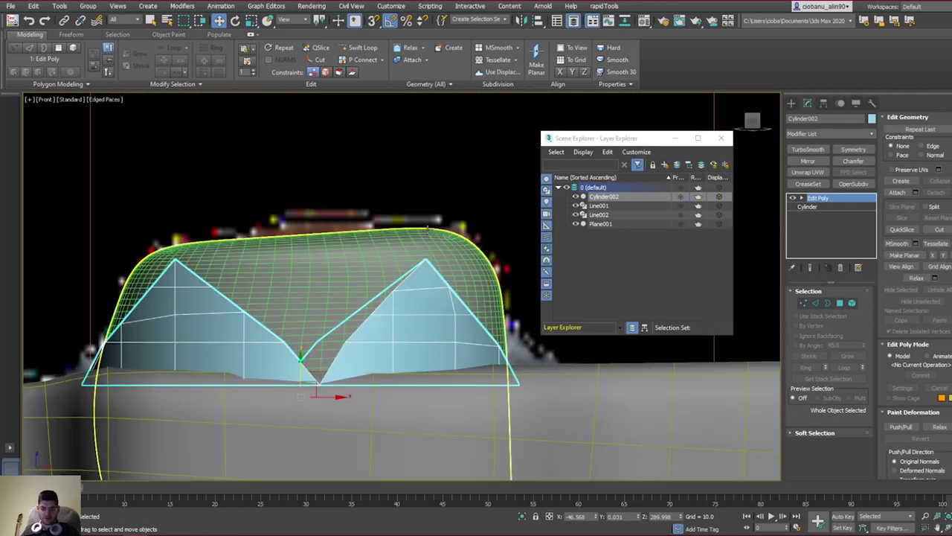
scroll(429, 232, down, 2)
key(1)
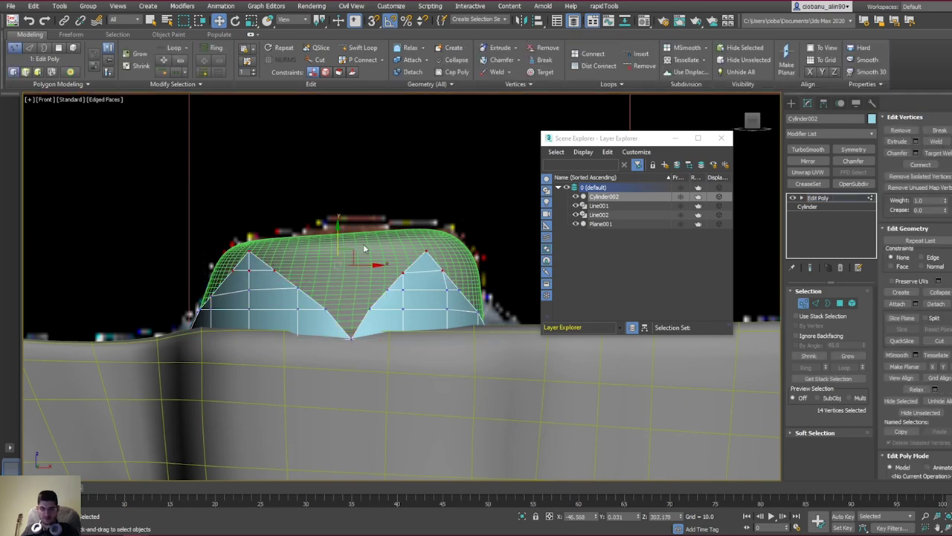
key(p)
alt+middle_drag(334, 299, 325, 342)
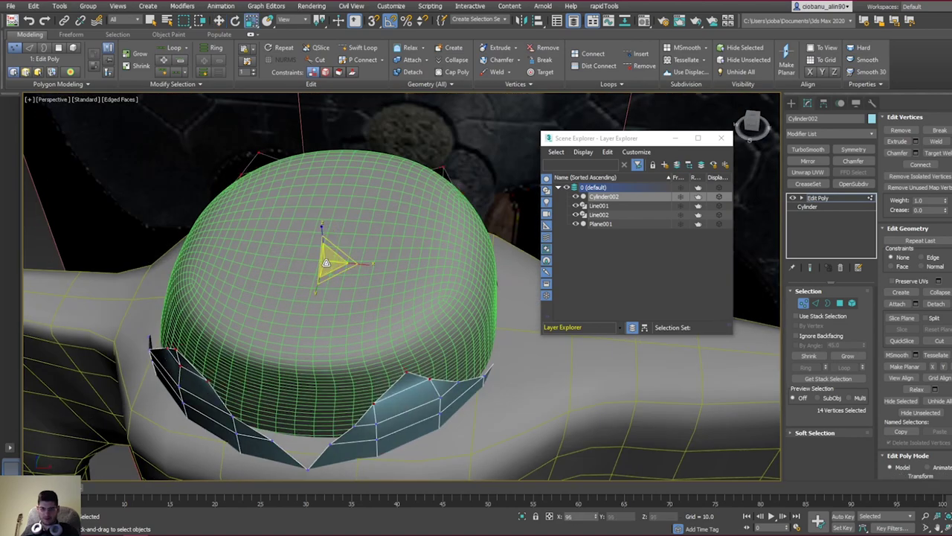
mouse_move(324, 261)
alt+middle_down()
mouse_move(311, 275)
mouse_move(283, 259)
mouse_move(313, 260)
alt+middle_up()
key(f)
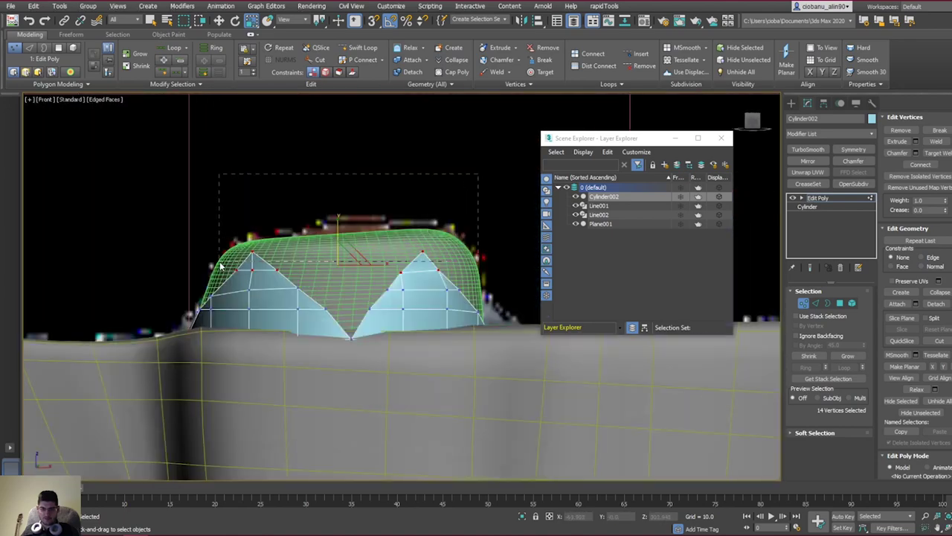
alt+middle_drag(369, 254, 389, 245)
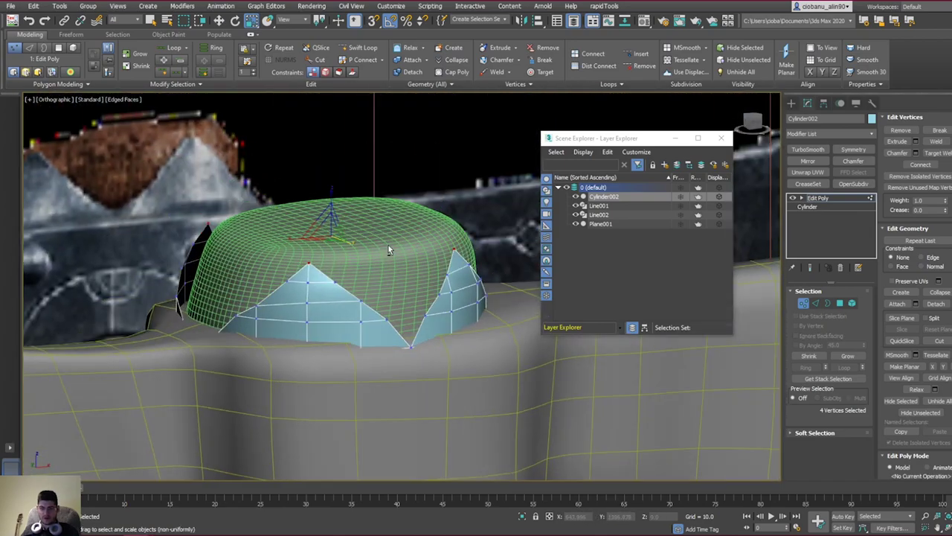
key(1)
Step: Try to thicken the attached spike ring with a Shell modifier
click(830, 133)
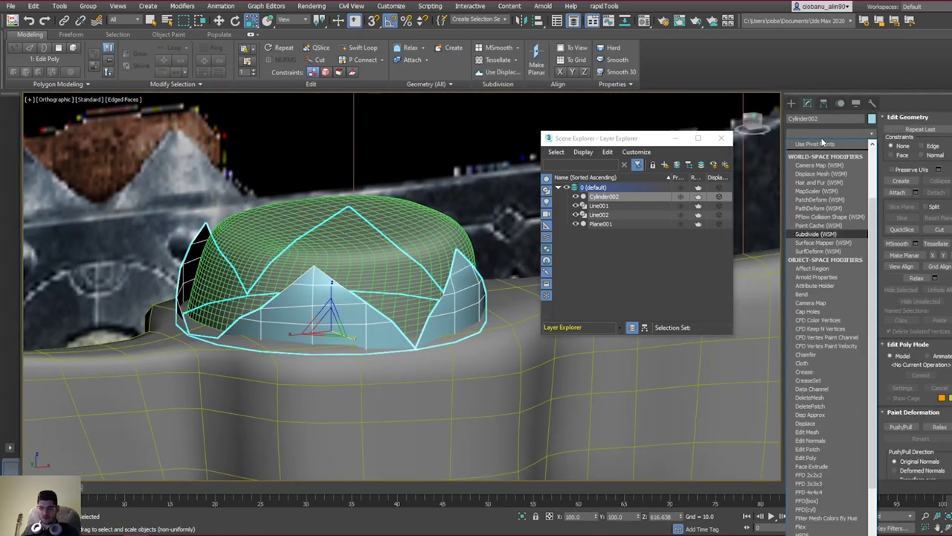
scroll(804, 270, down, 5)
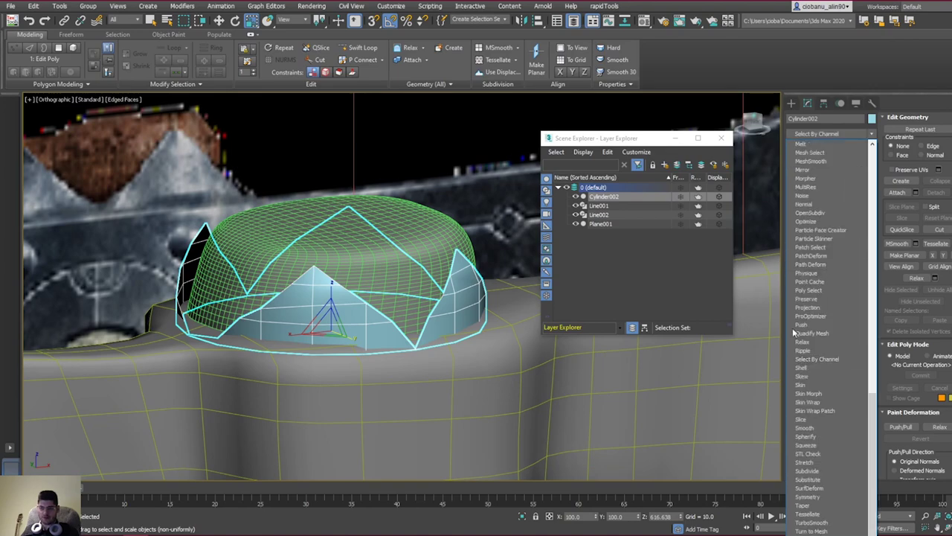
click(807, 375)
alt+middle_drag(540, 351, 476, 291)
key(ctrl+z)
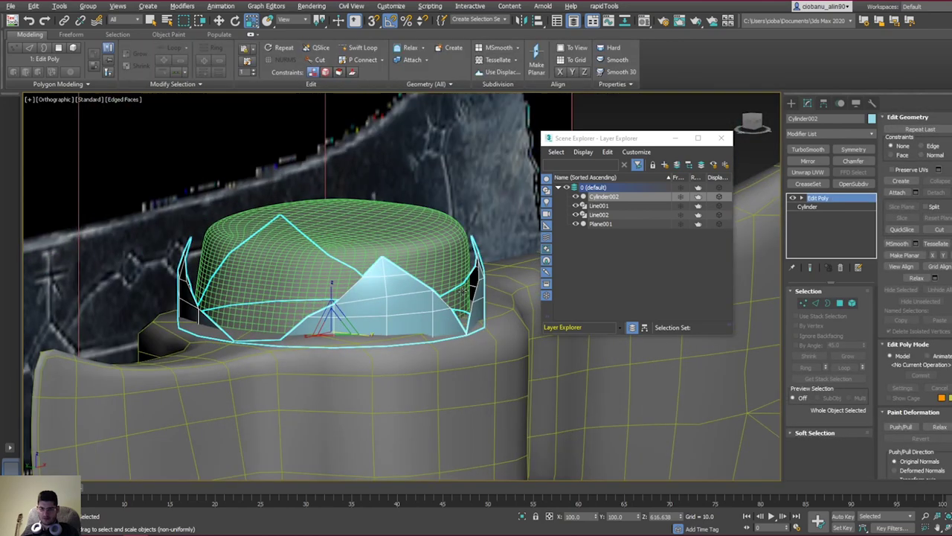
Step: Undo the vertex scaling, the attachment and the rotated copy, going back to the single spiked half
scroll(476, 290, up, 2)
alt+middle_drag(413, 293, 437, 308)
key(ctrl+z)
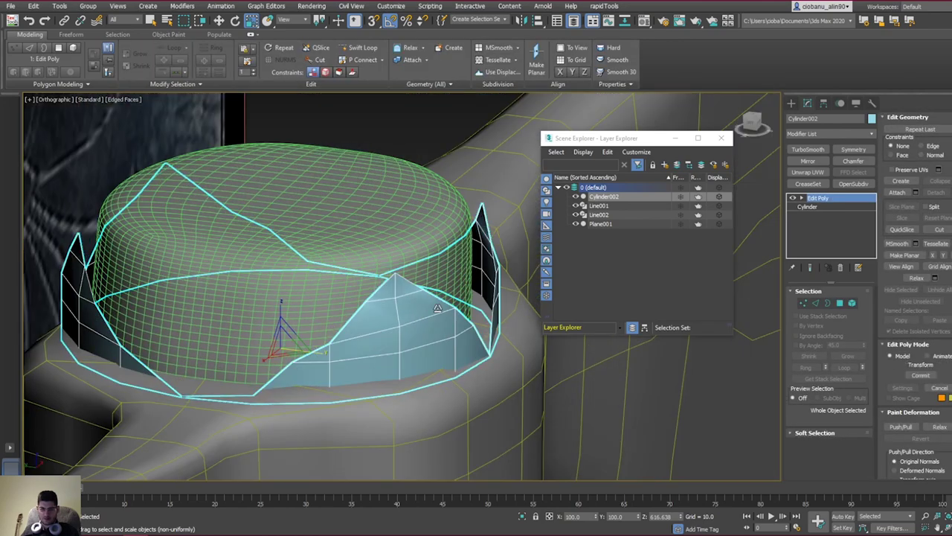
drag(438, 308, 438, 308)
key(ctrl+z)
key(ctrl+z)
key(ctrl+z)
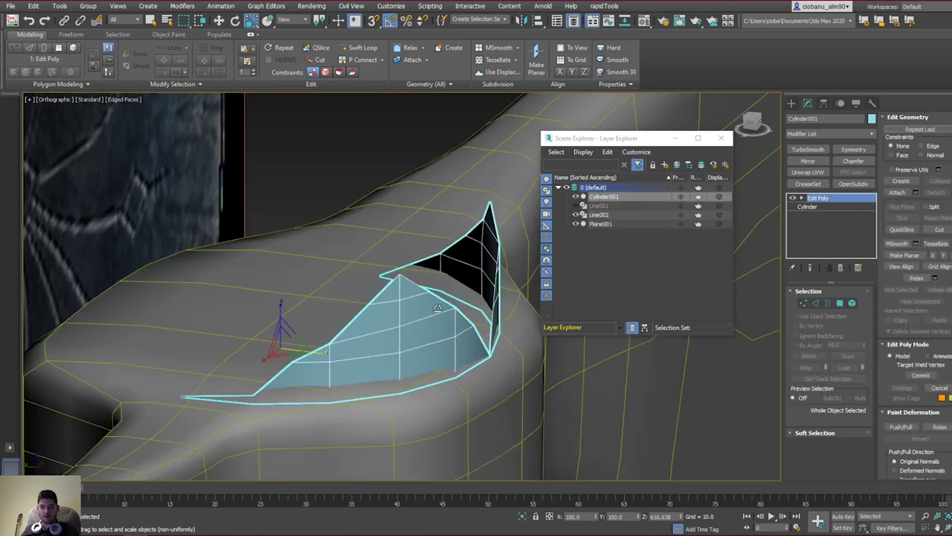
Step: Add a Shell modifier with an outer amount of 1.0 to the spiked half
alt+middle_drag(448, 309, 424, 306)
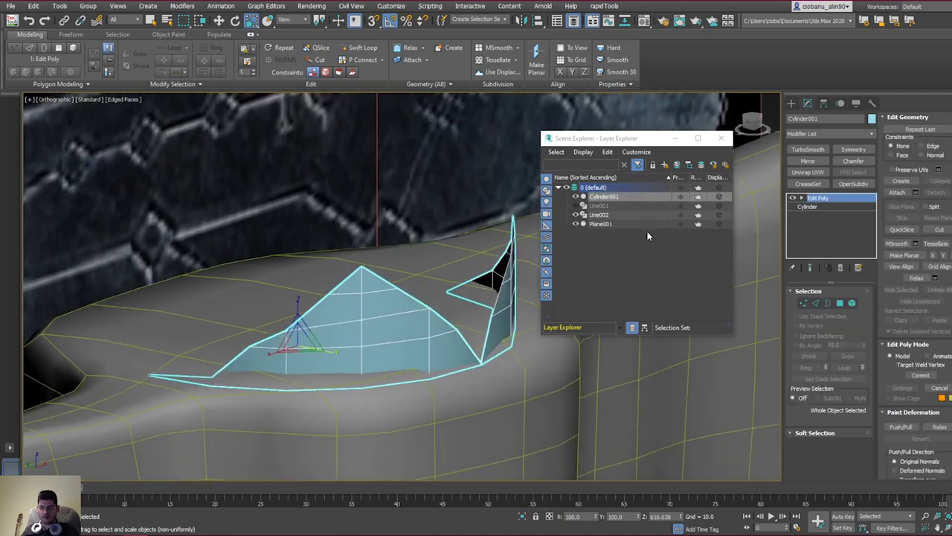
click(825, 135)
scroll(829, 90, down, 10)
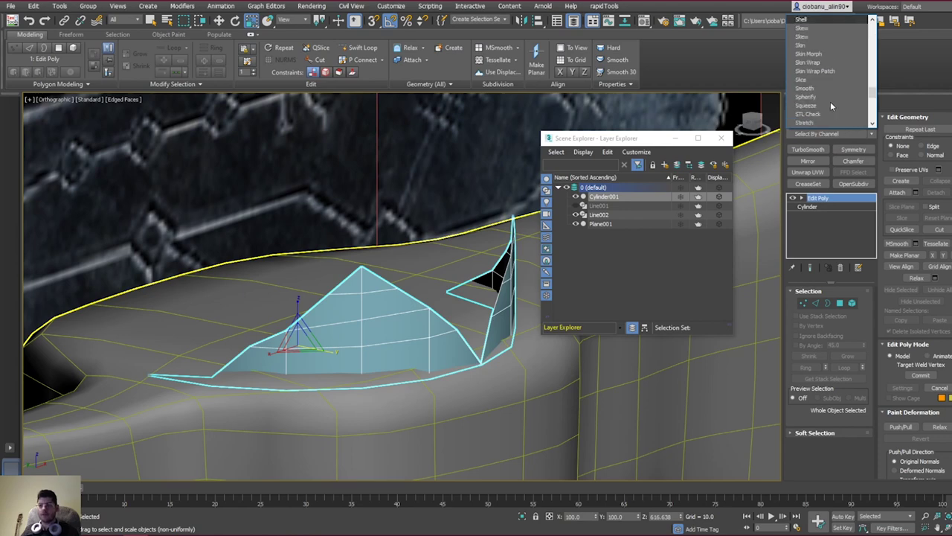
click(804, 20)
alt+middle_drag(480, 192, 383, 246)
key(w)
mouse_move(304, 325)
mouse_down()
mouse_move(305, 311)
mouse_move(320, 335)
mouse_up()
alt+middle_drag(320, 335, 294, 350)
Step: Copy the shelled spiked half once, rotated 180 degrees about the vertical axis around the handle top
key(e)
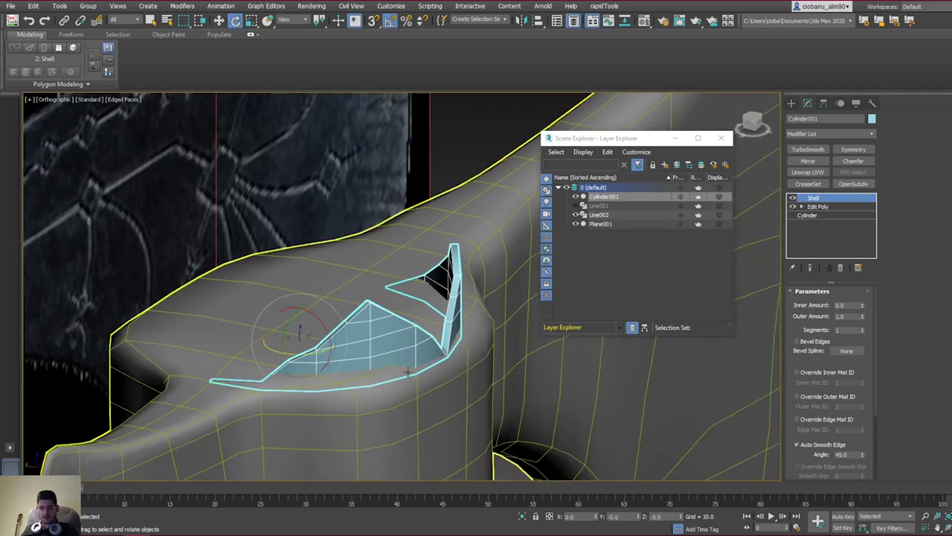
shift+drag(295, 358, 206, 331)
click(486, 313)
mouse_move(418, 294)
alt+middle_down()
mouse_move(403, 357)
mouse_move(442, 243)
alt+middle_up()
key(p)
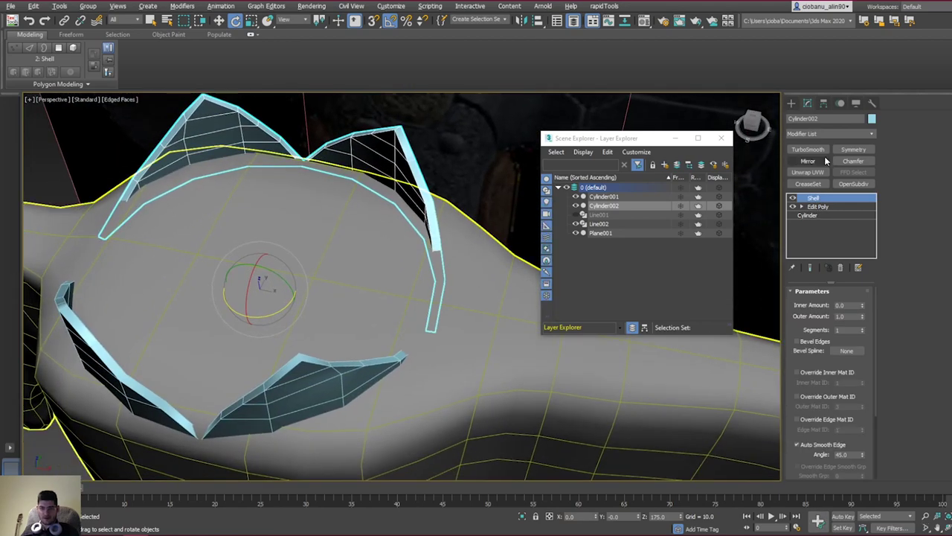
Step: Add an Edit Poly modifier above Shell on the copied spiked half
click(832, 132)
key(e)
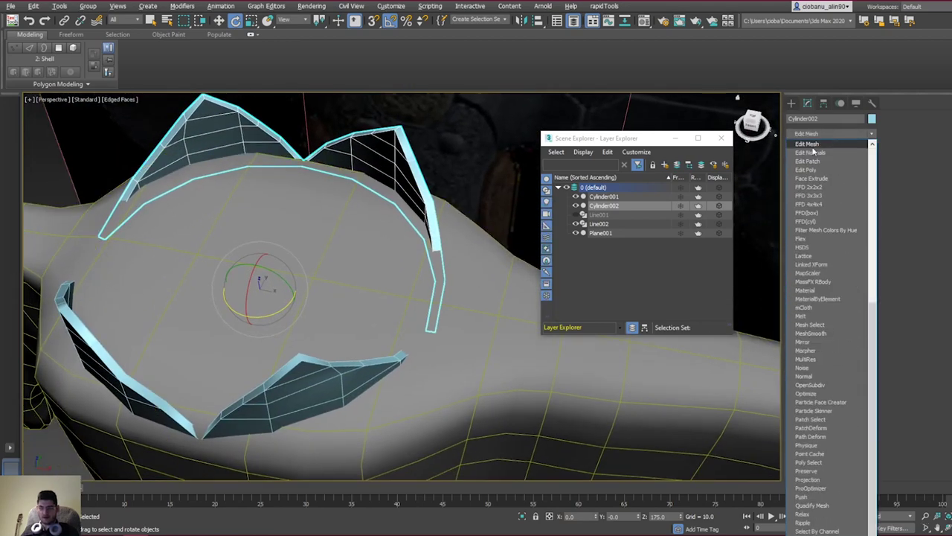
click(777, 214)
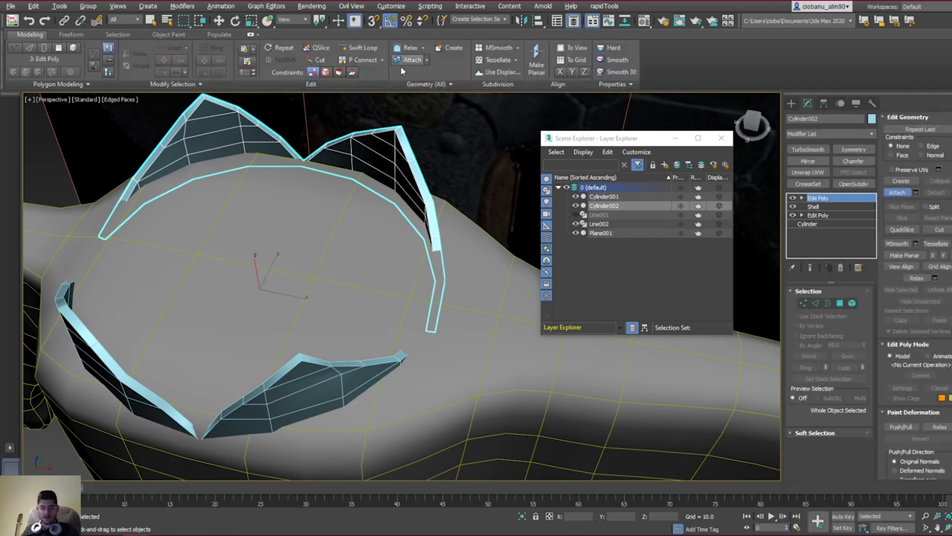
Step: Attach the other spiked half to the selected copy, making the collar one object
click(411, 60)
click(377, 322)
alt+middle_drag(377, 322, 679, 223)
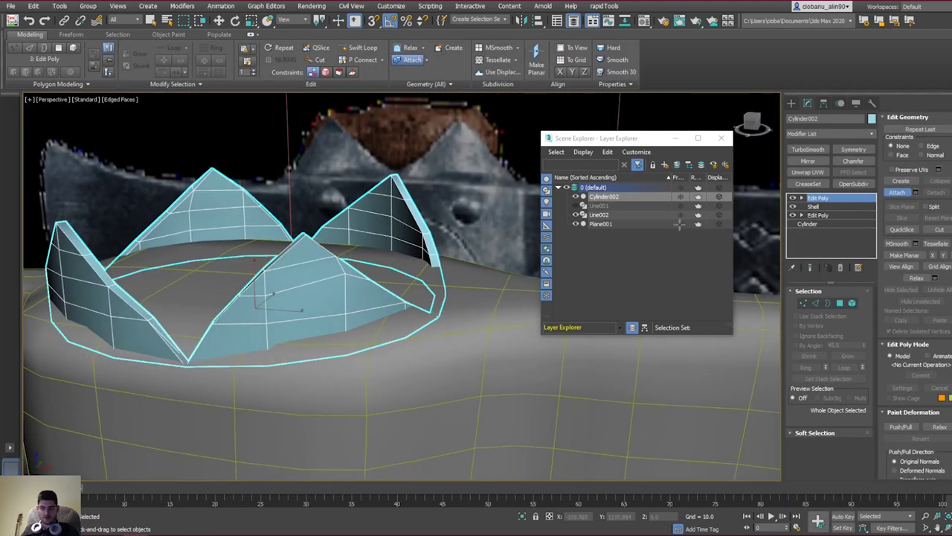
Step: Undo the accidental attachment of the handle to the collar, leaving the handle (Line001) unhidden
click(582, 208)
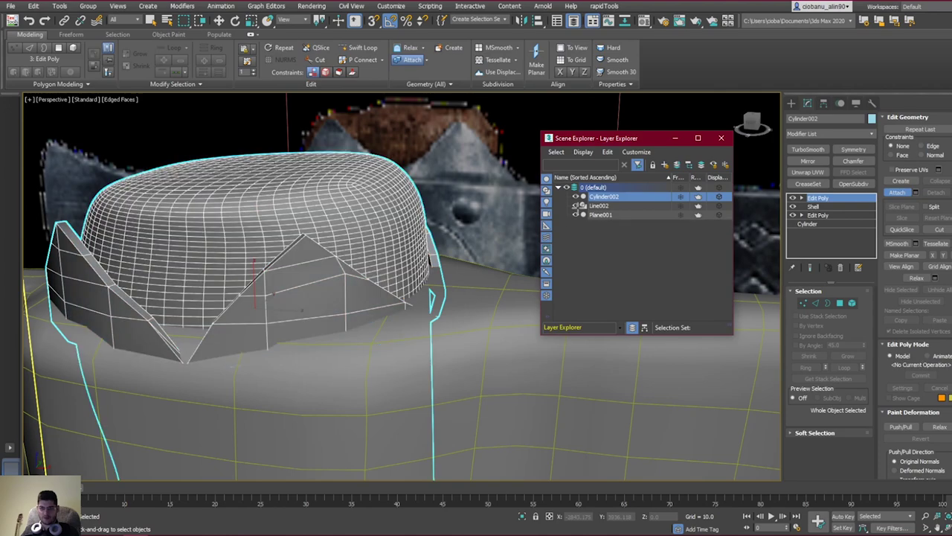
key(ctrl+z)
key(w)
click(574, 206)
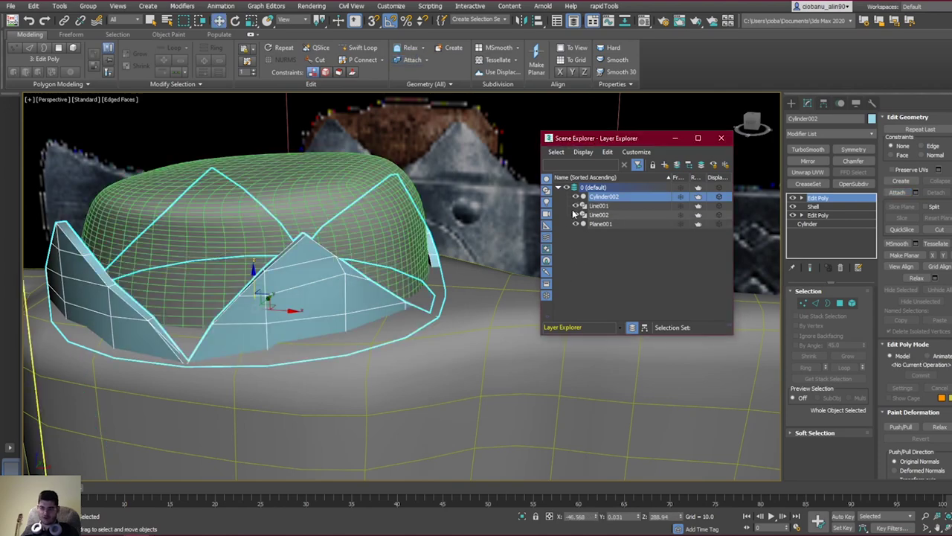
Step: Select the eight spike-tip vertices of the collar and scale them slightly inward toward the handle
scroll(395, 282, up, 3)
alt+middle_drag(370, 284, 386, 268)
scroll(446, 327, down, 2)
key(f)
key(1)
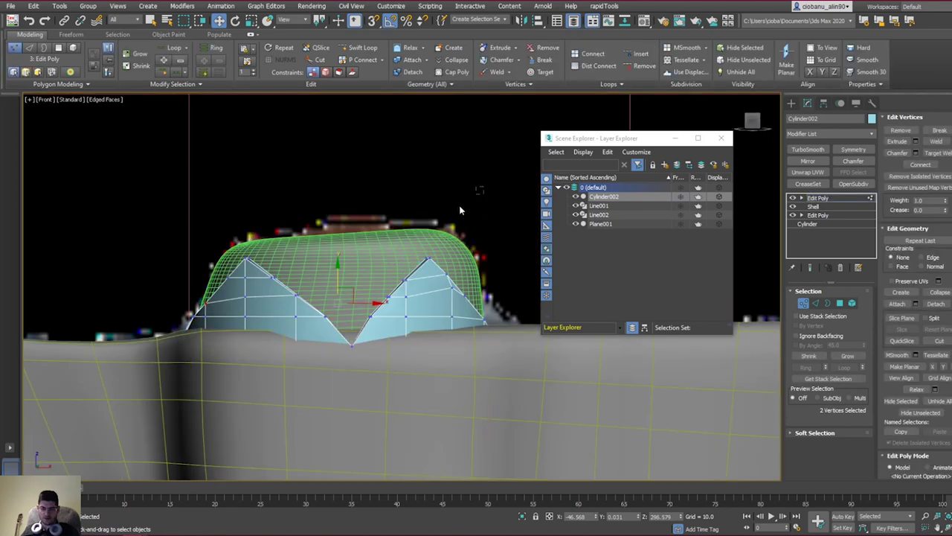
key(r)
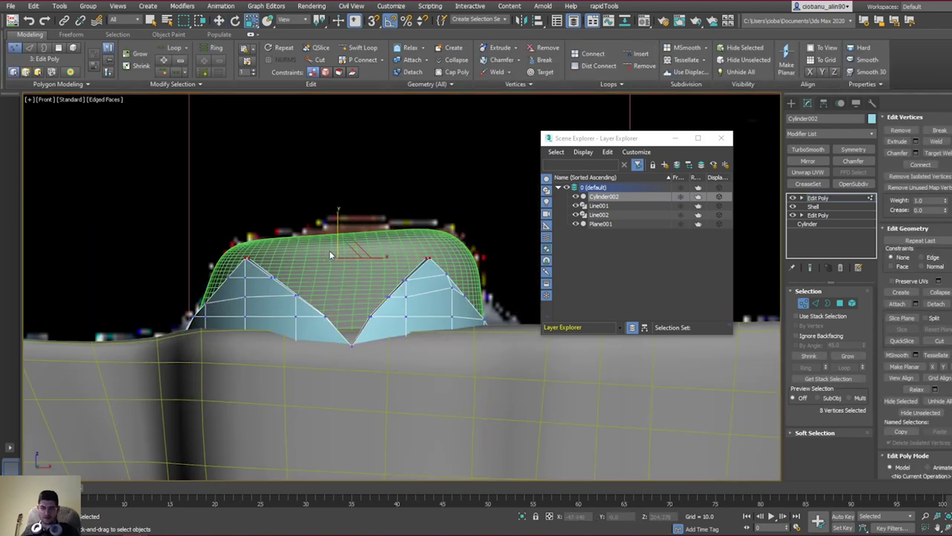
alt+middle_drag(361, 281, 358, 343)
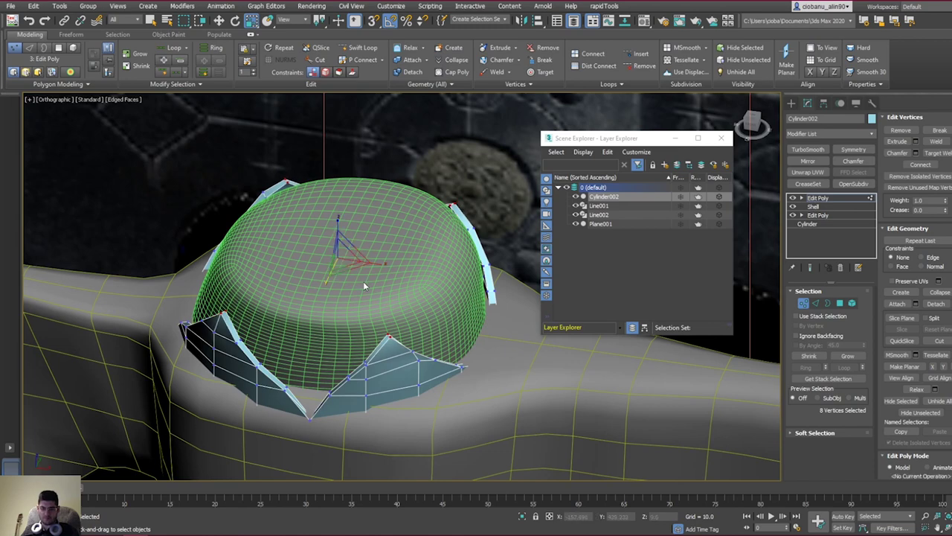
key(1)
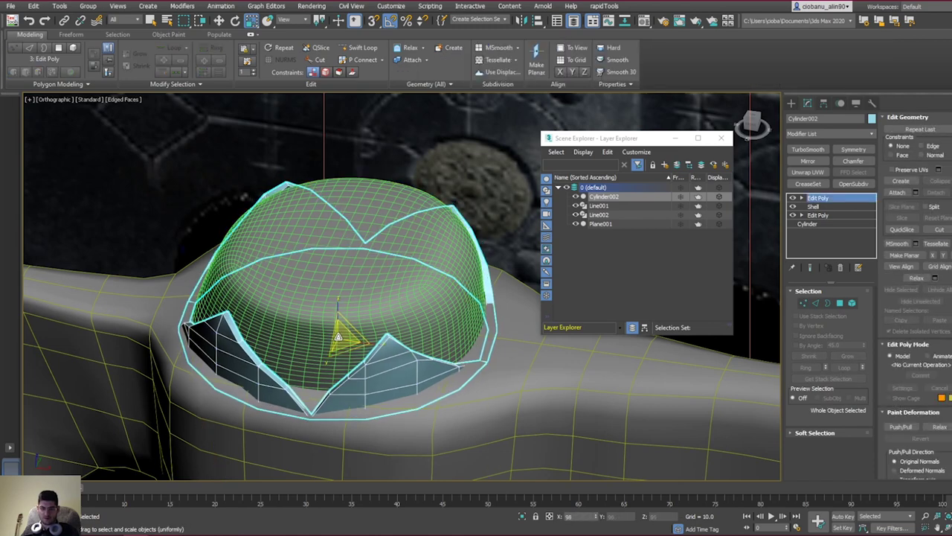
Step: Scale the whole collar down slightly and raise it along Z around the handle top
drag(338, 336, 342, 339)
alt+middle_drag(342, 340, 345, 314)
key(w)
click(339, 309)
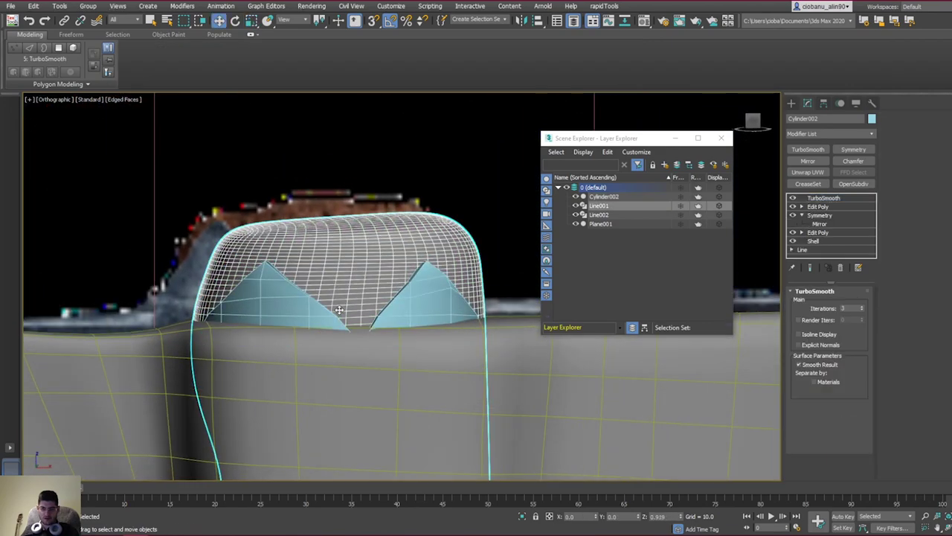
click(338, 317)
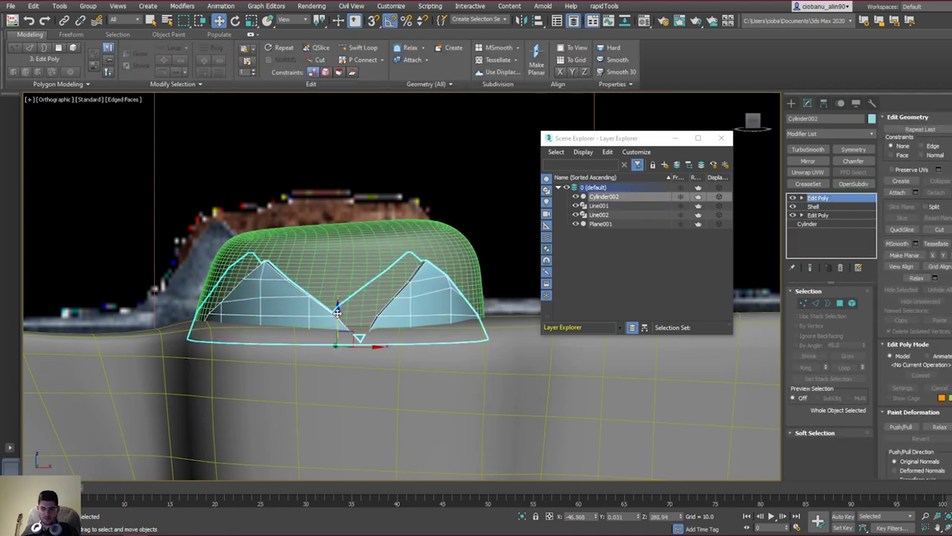
drag(337, 312, 338, 303)
key(f)
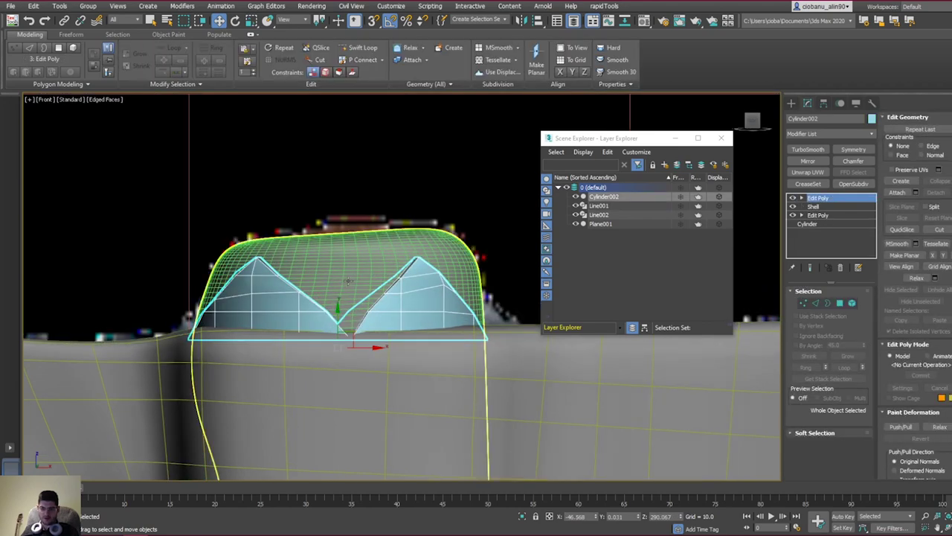
Step: Attach the spiked collar to the axe head at its Edit Poly level below OpenSubdiv, then return to OpenSubdiv
key(p)
scroll(387, 401, down, 4)
alt+middle_drag(402, 323, 406, 344)
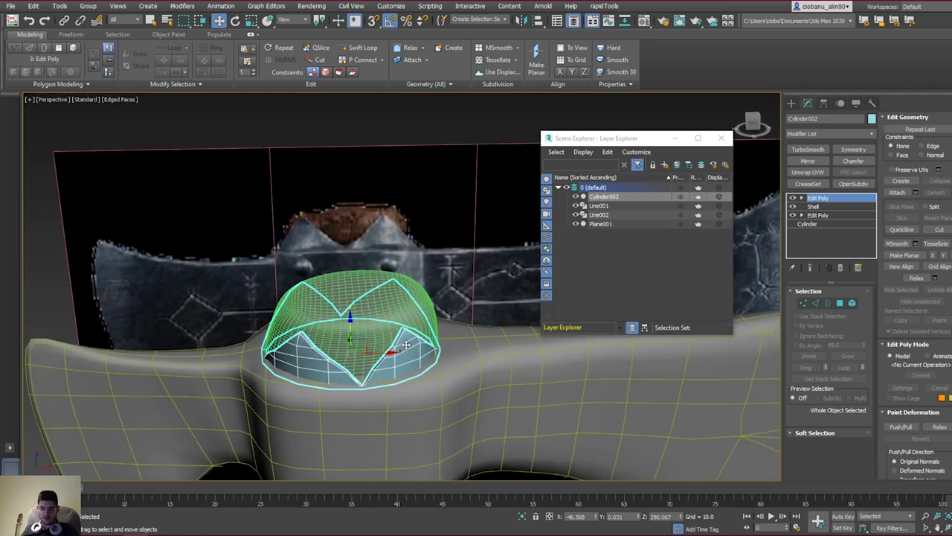
alt+middle_drag(426, 254, 421, 317)
scroll(440, 278, down, 5)
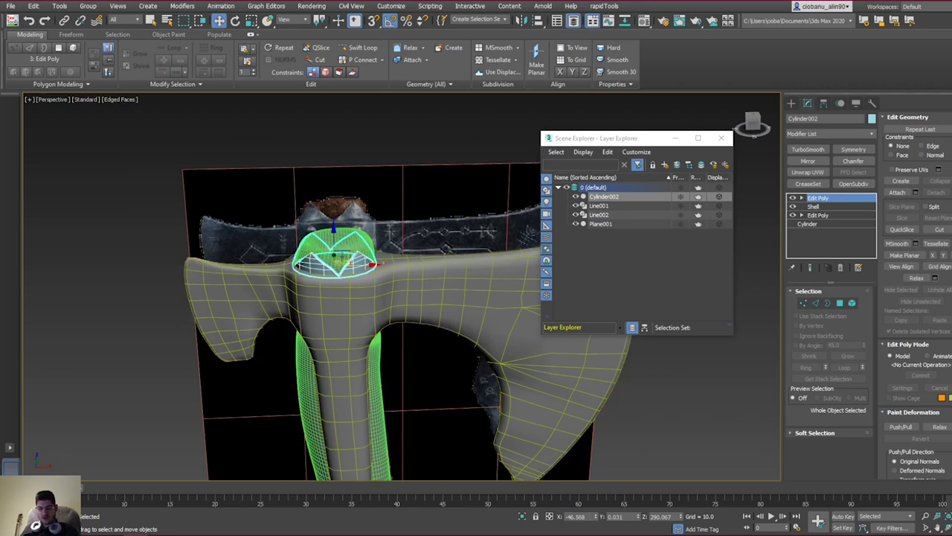
click(441, 279)
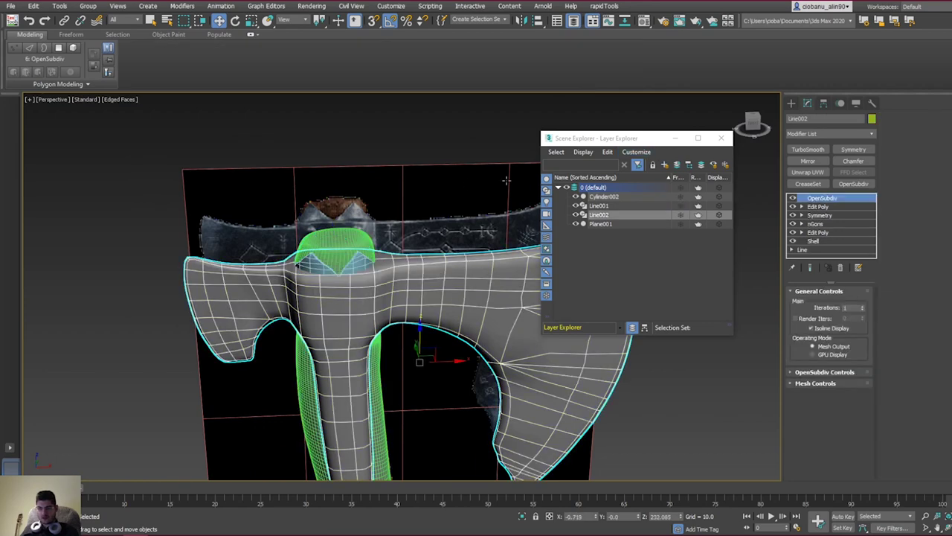
click(818, 206)
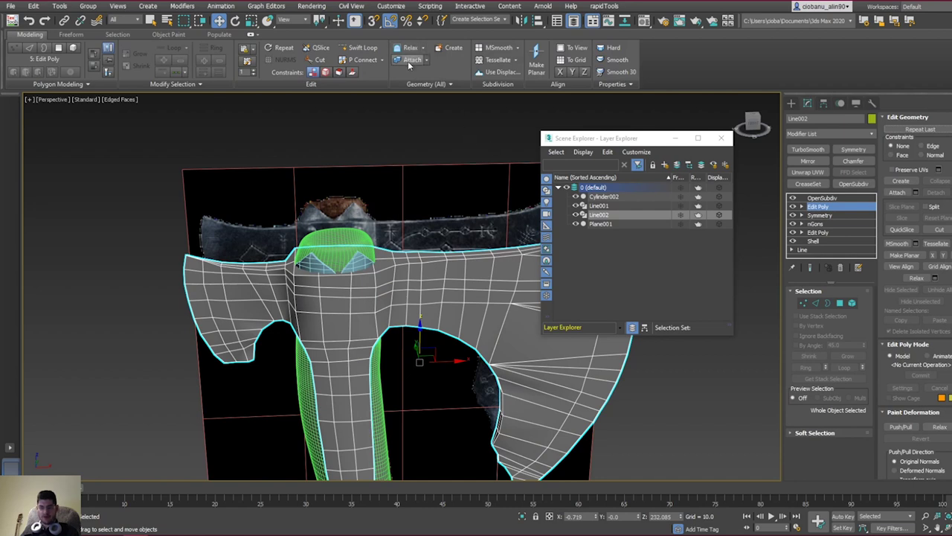
click(408, 61)
click(353, 264)
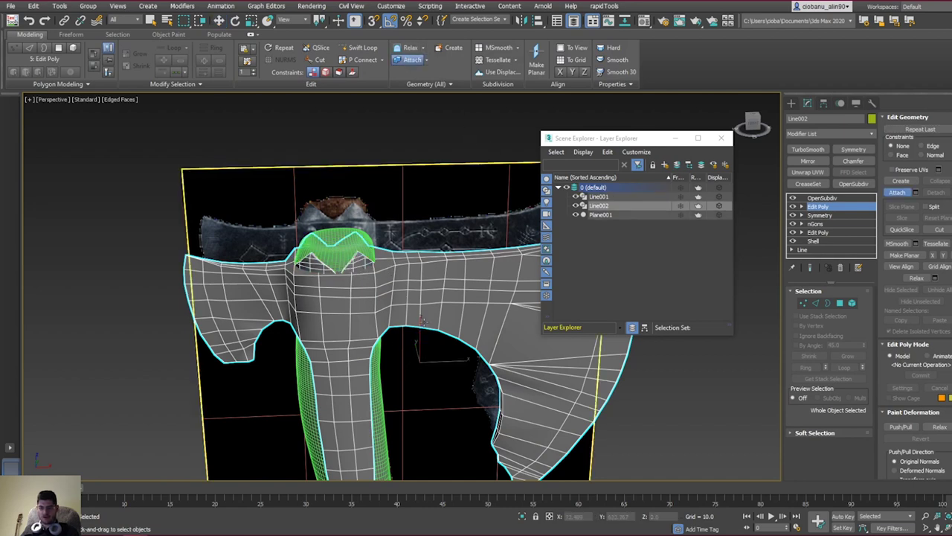
right_click(451, 296)
click(814, 198)
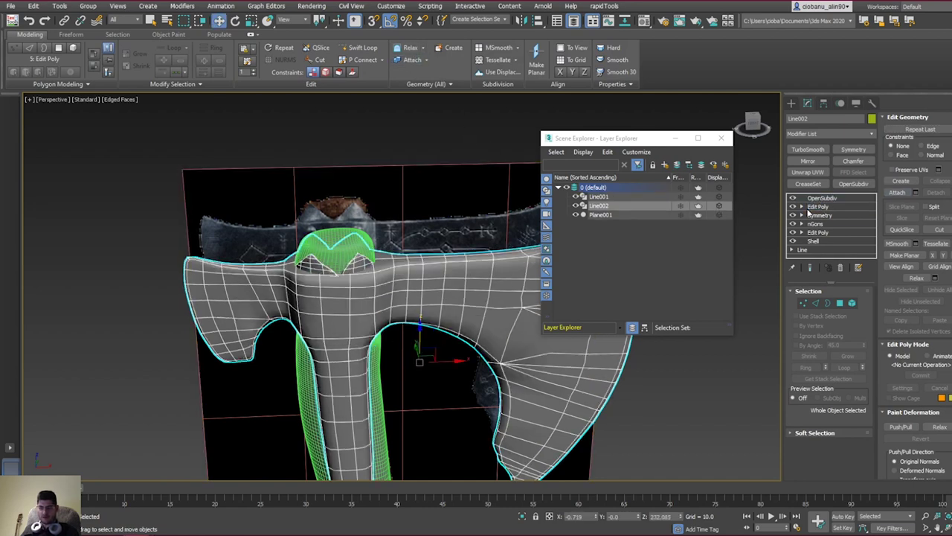
Step: Hide the edged faces and set the axe head's OpenSubdiv iterations to 4 to examine the smoothed collar
key(F4)
alt+middle_drag(413, 317, 374, 305)
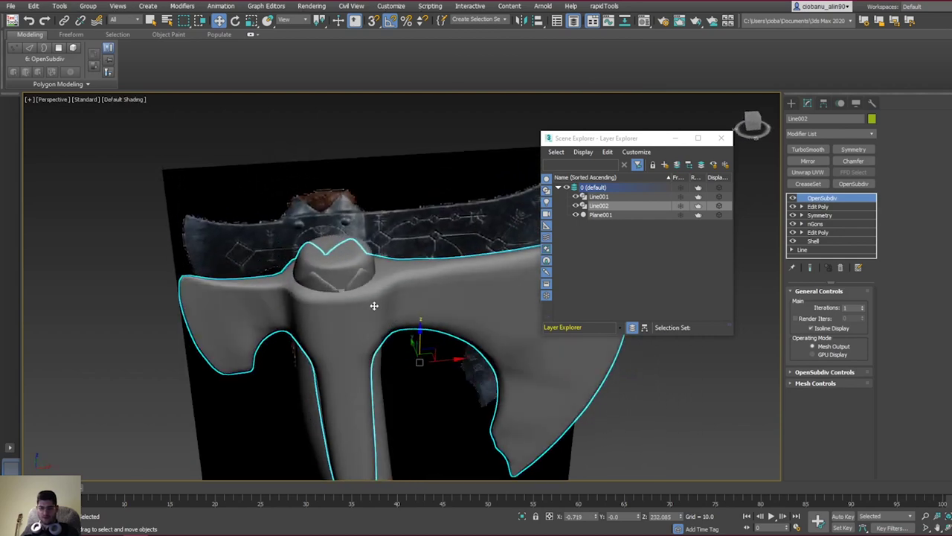
scroll(351, 290, up, 5)
alt+middle_drag(289, 300, 365, 312)
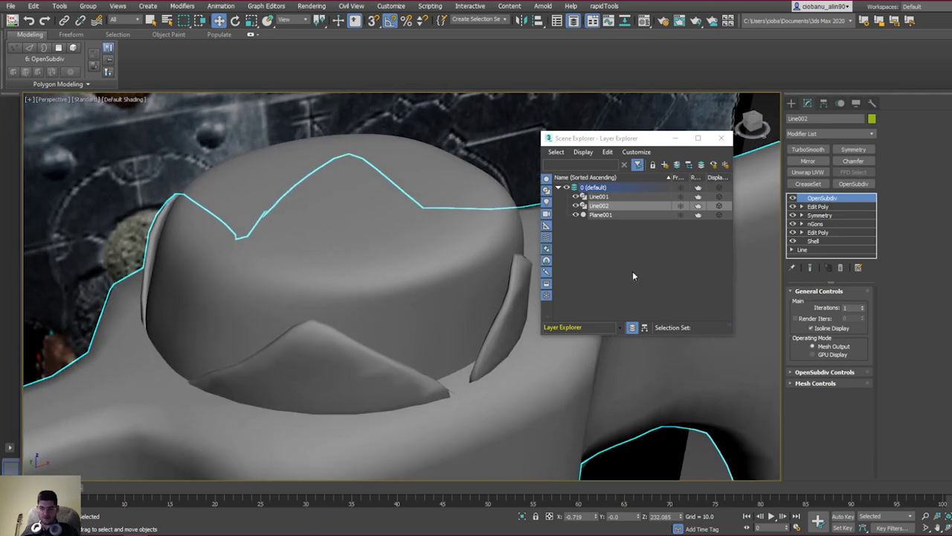
click(863, 305)
click(863, 306)
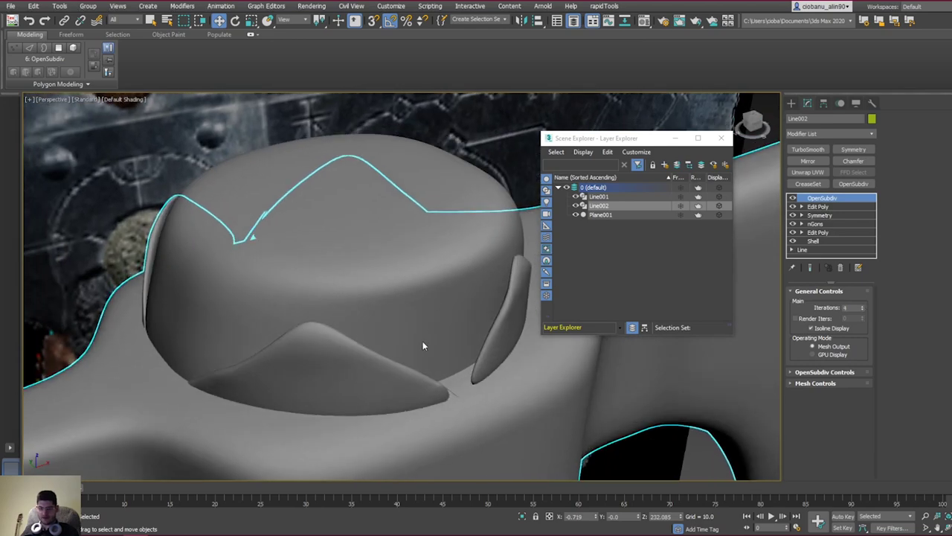
alt+middle_drag(422, 345, 403, 354)
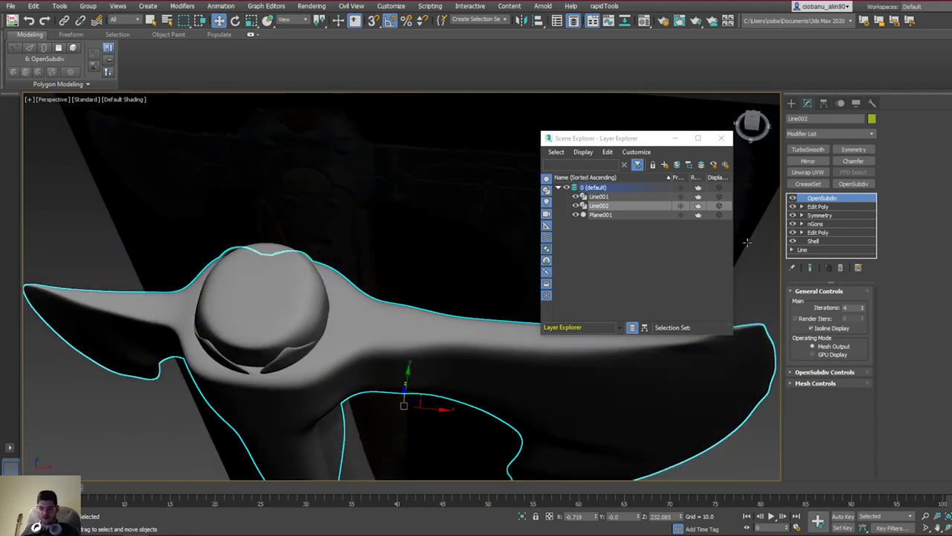
Step: Set the axe head's OpenSubdiv iterations to 1
click(865, 310)
click(865, 311)
click(865, 310)
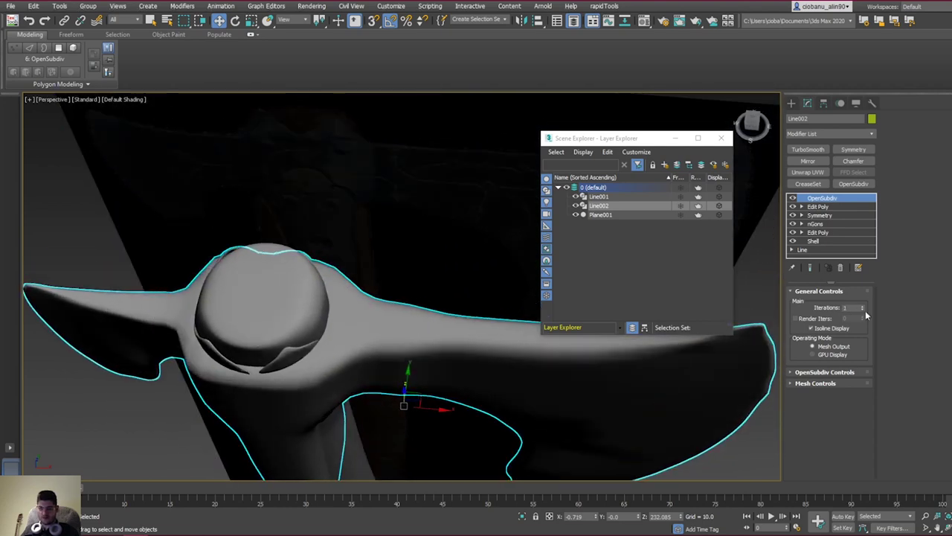
click(865, 310)
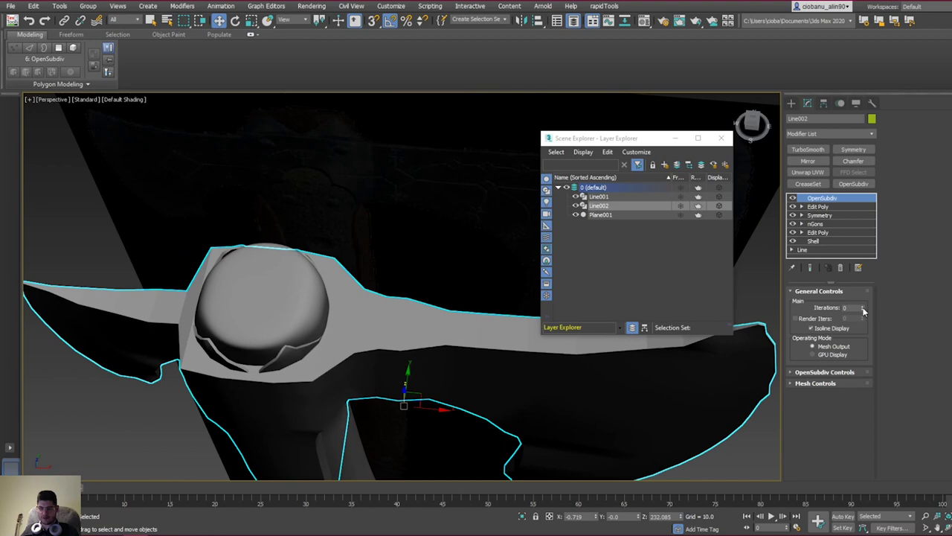
click(863, 307)
Step: In the upper Edit Poly, widen the vertical edge loop where the large blade leaves the handle socket by scaling its vertices along Y
click(818, 206)
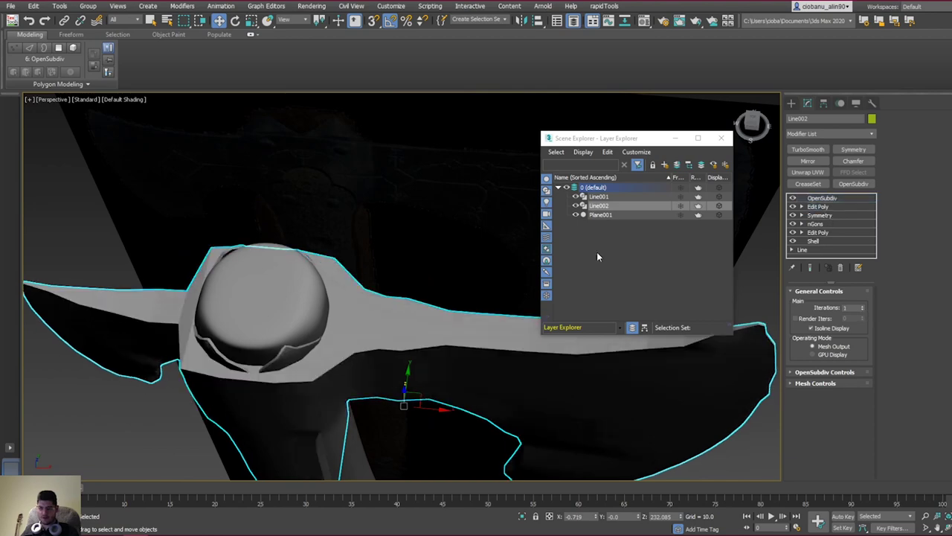
key(F4)
alt+middle_drag(497, 331, 389, 326)
key(1)
key(2)
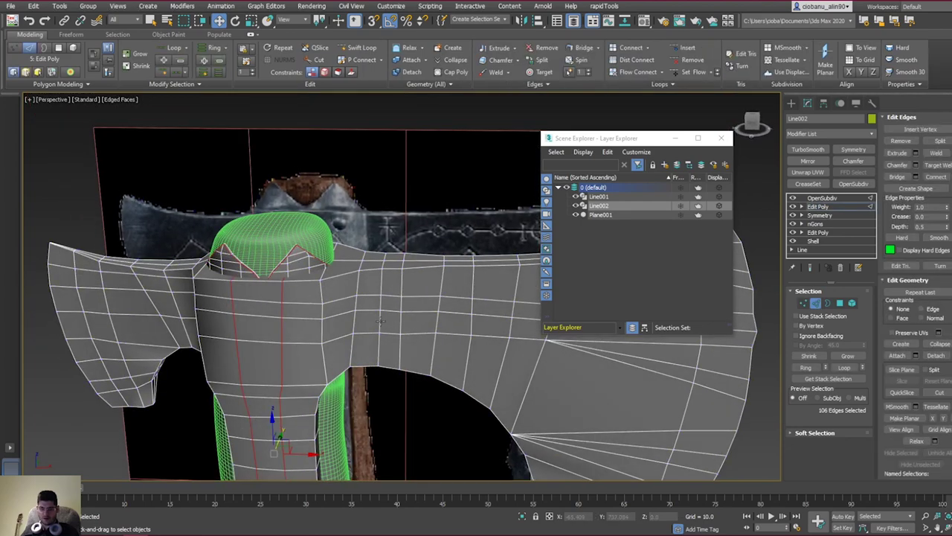
double_click(380, 320)
alt+middle_drag(443, 296, 411, 290)
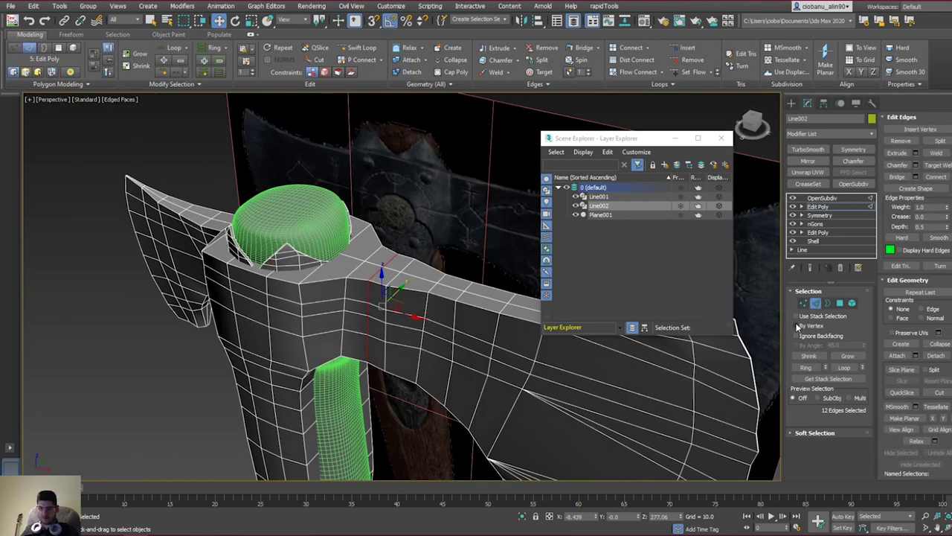
click(804, 304)
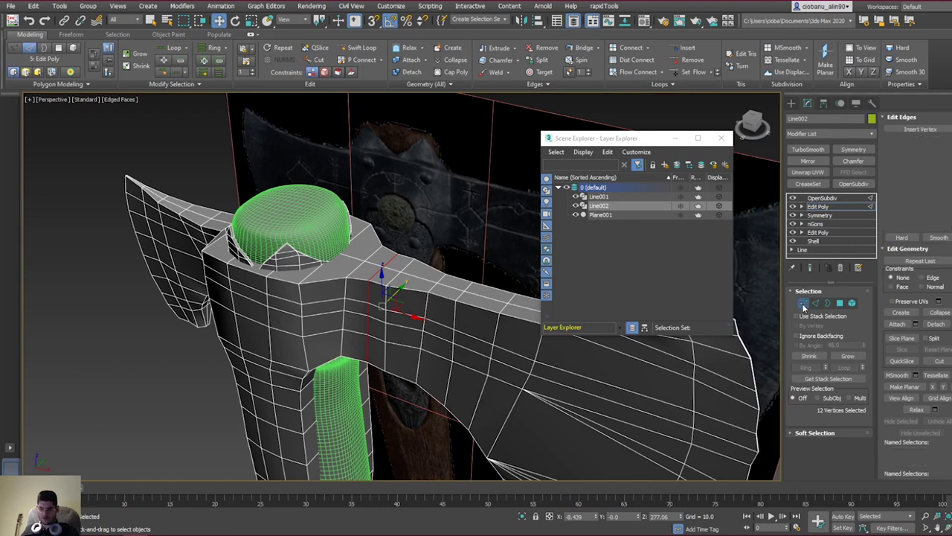
alt+middle_drag(382, 336, 398, 364)
key(t)
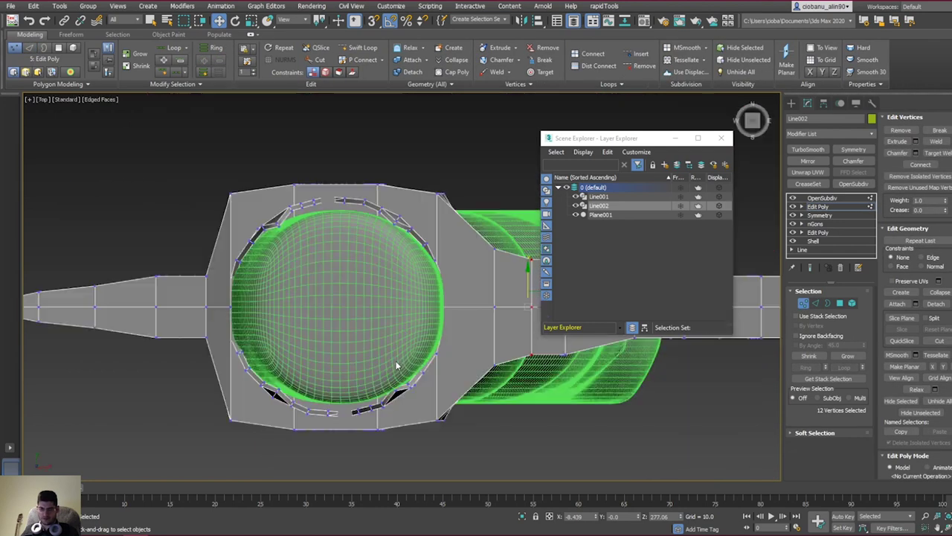
scroll(387, 335, up, 1)
middle_drag(376, 310, 210, 303)
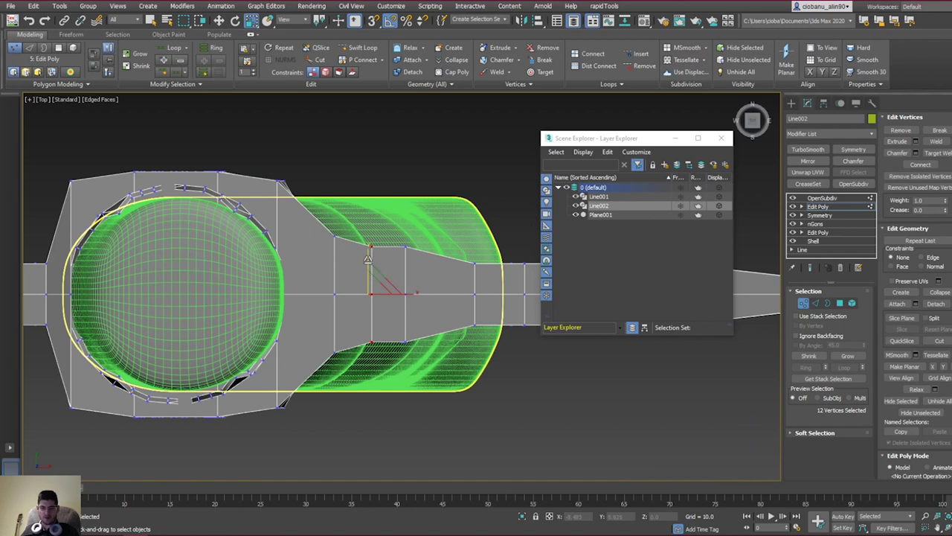
click(367, 258)
Step: Widen the edge loop at the start of the blade's straight section by scaling its vertices along Y, then return to OpenSubdiv
middle_drag(417, 301, 336, 300)
key(2)
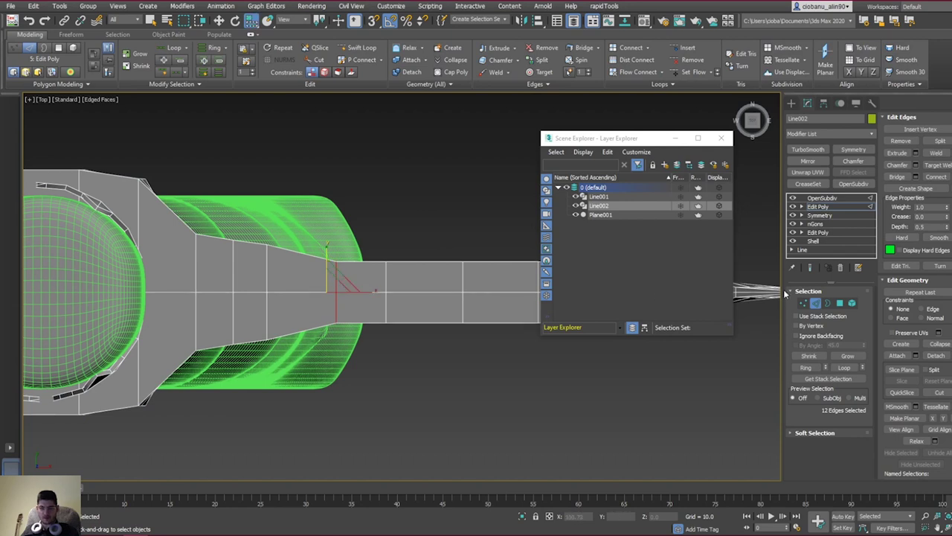
click(804, 304)
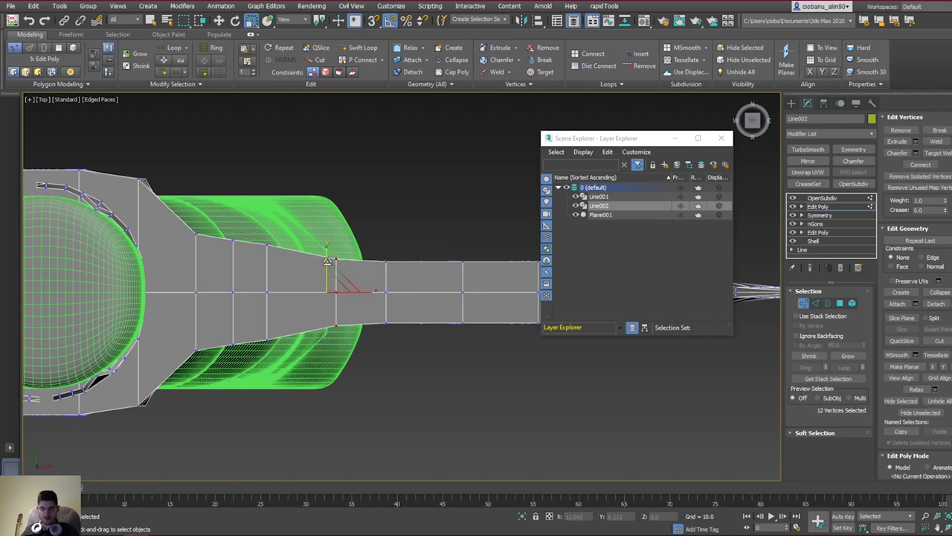
drag(327, 260, 327, 258)
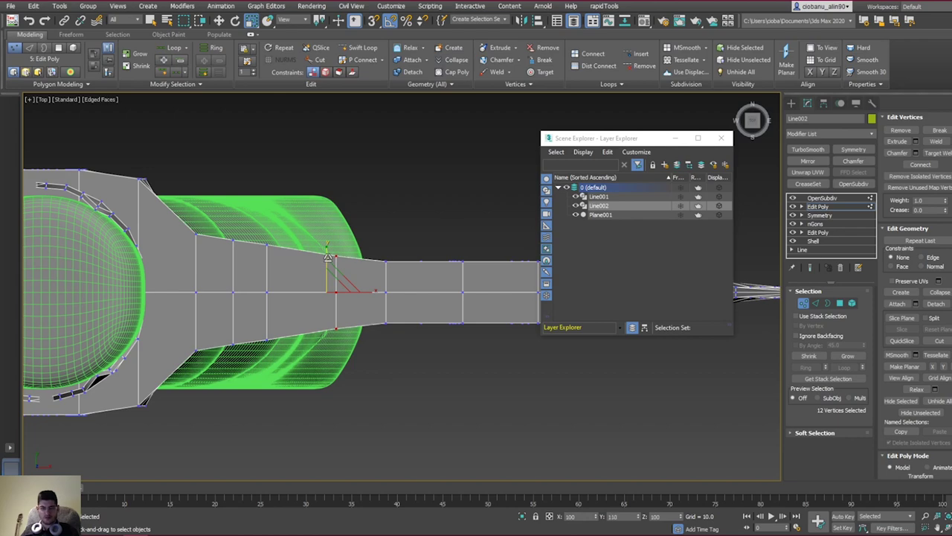
key(1)
click(829, 198)
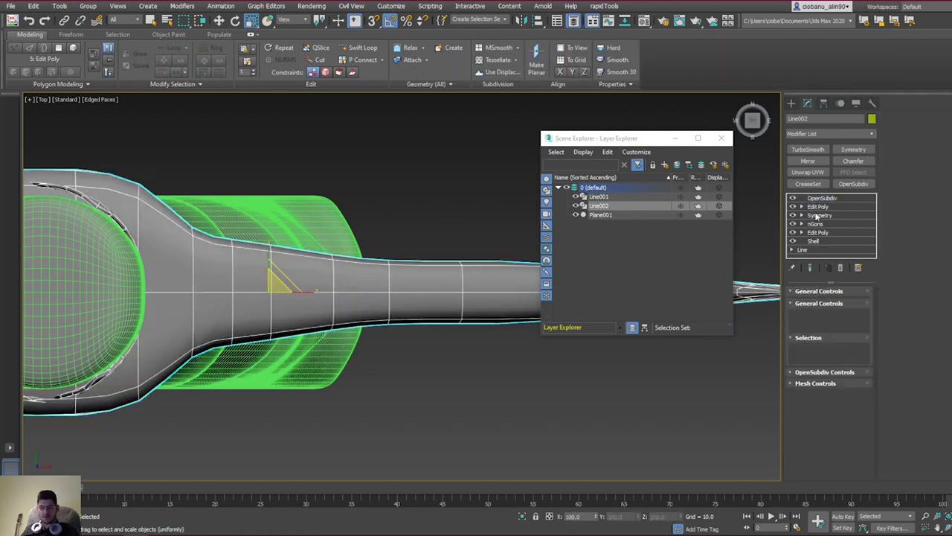
Step: Examine the smoothed axe head and collar from several sides without edges, comparing the shape with the reference image
key(F4)
scroll(415, 329, down, 4)
mouse_move(392, 339)
alt+middle_down()
mouse_move(381, 273)
mouse_move(398, 278)
mouse_move(372, 246)
mouse_move(357, 280)
mouse_move(380, 278)
mouse_move(377, 257)
mouse_move(391, 341)
mouse_move(350, 320)
alt+middle_up()
scroll(387, 269, up, 8)
scroll(388, 271, down, 6)
key(q)
alt+middle_drag(350, 253, 331, 222)
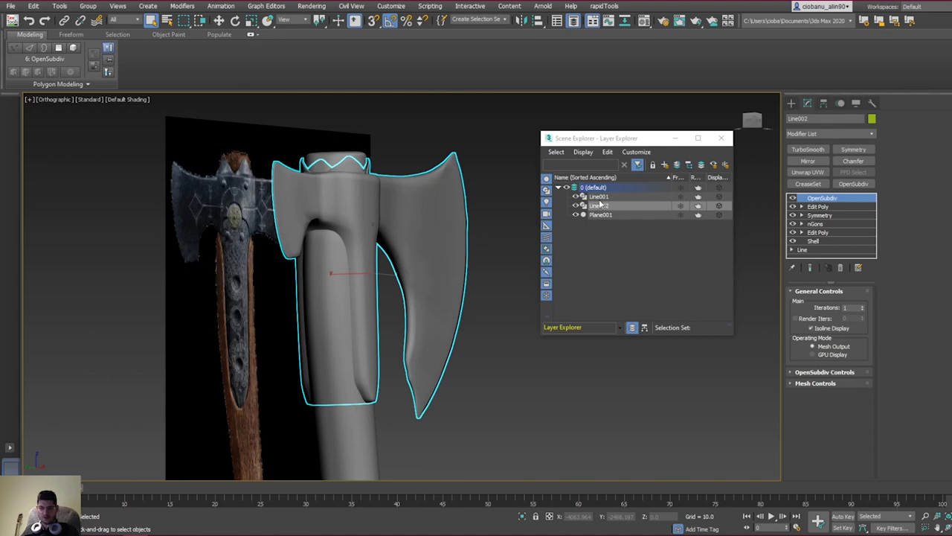
mouse_move(424, 285)
alt+middle_down()
mouse_move(360, 301)
mouse_move(387, 298)
alt+middle_up()
Step: In the upper Edit Poly, select the vertices of the metal straps below the axe head and scale them closer to the handle along Y
key(F4)
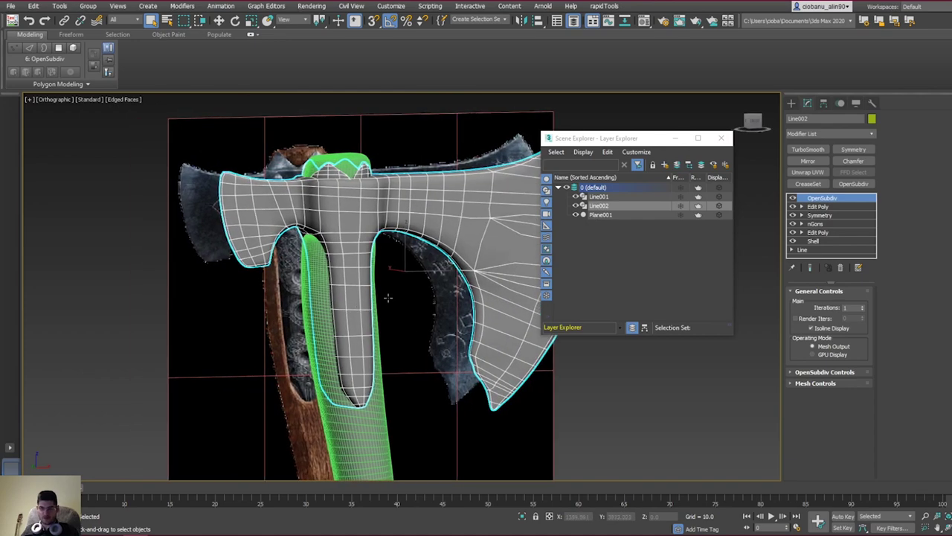
click(818, 206)
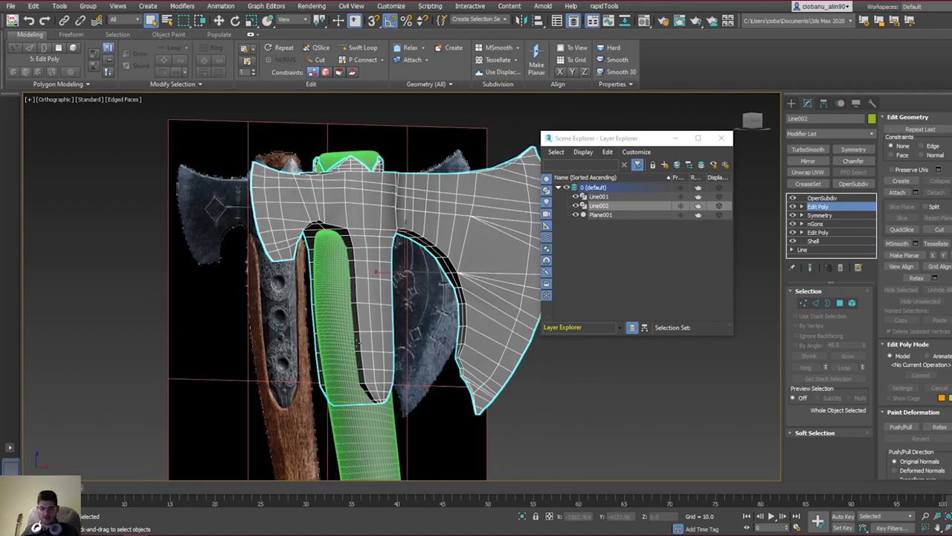
alt+middle_drag(374, 298, 345, 307)
key(1)
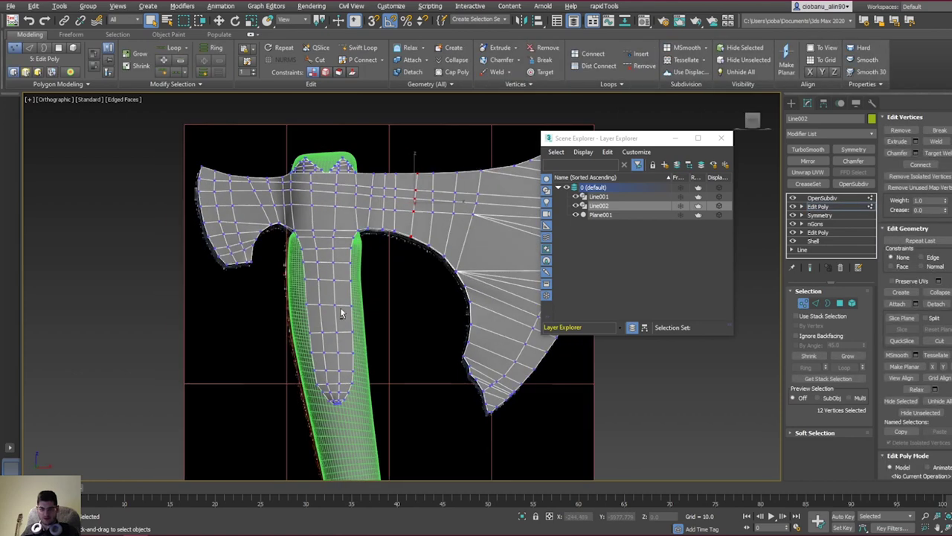
key(f)
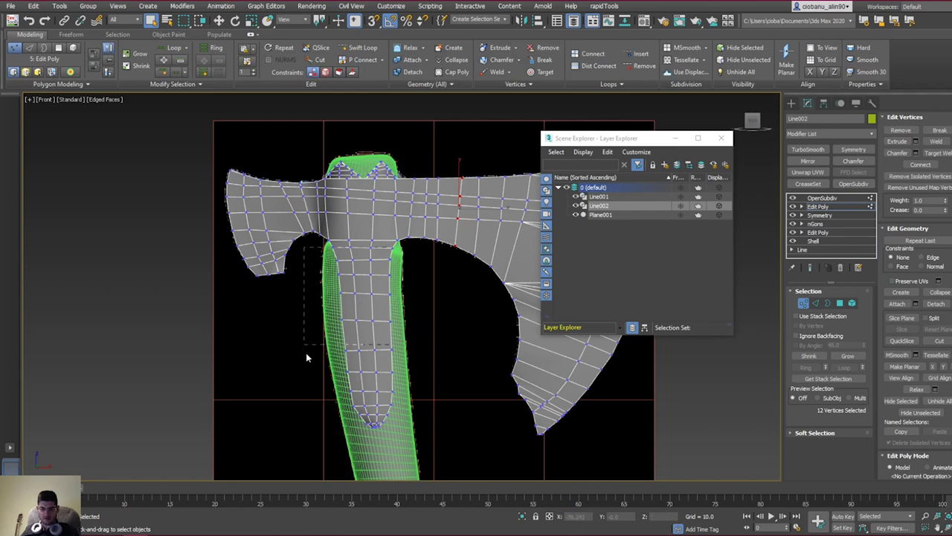
drag(325, 461, 326, 459)
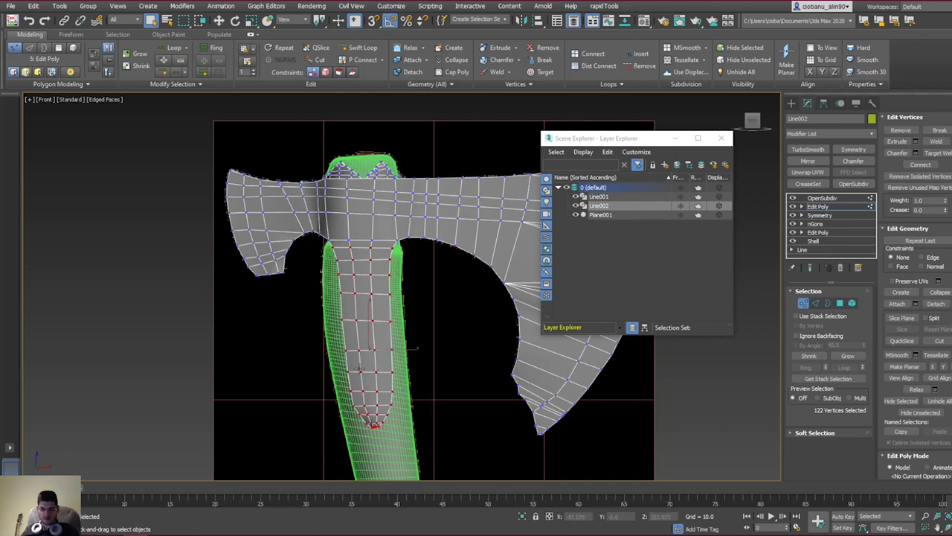
alt+middle_drag(359, 368, 365, 372)
alt+middle_drag(434, 345, 409, 347)
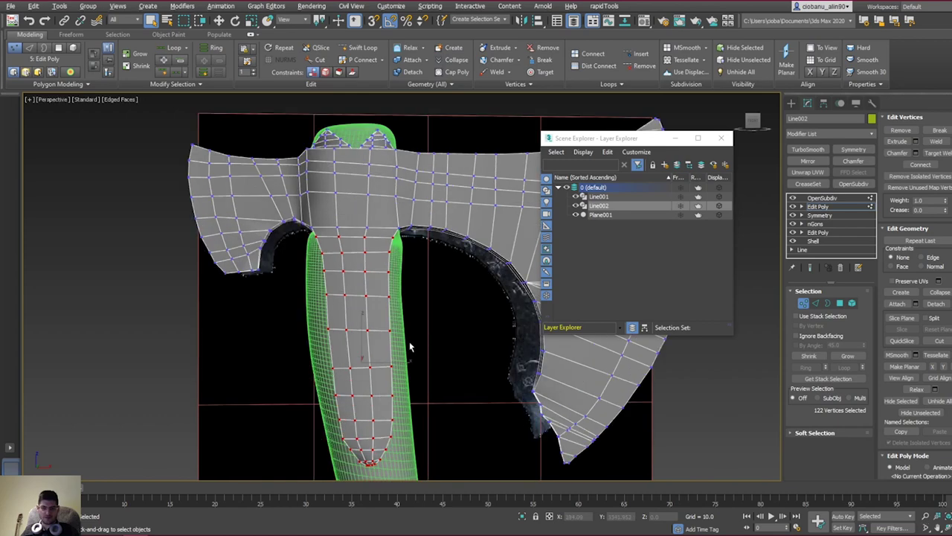
key(p)
drag(387, 368, 383, 370)
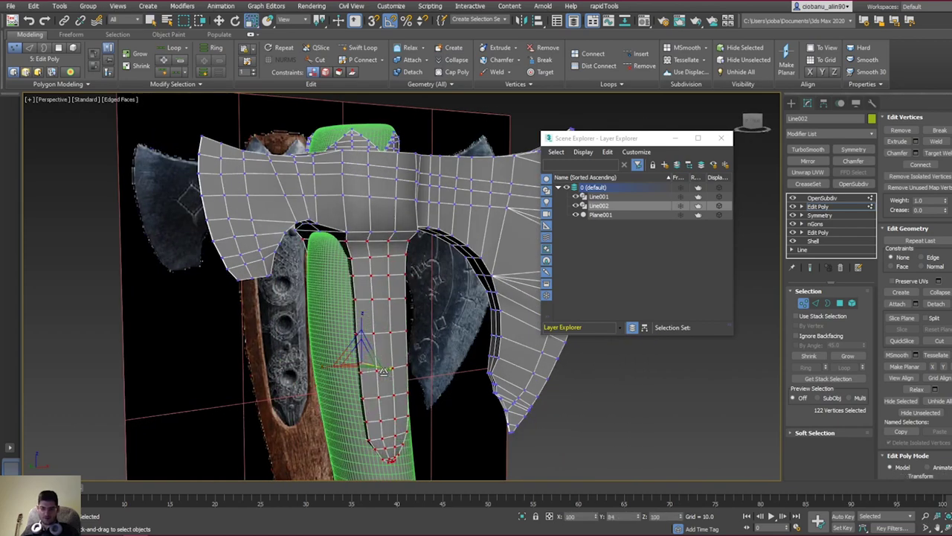
Step: Scale the strap vertices slightly outward along Y to adjust their distance from the handle's surface
alt+middle_drag(383, 369, 427, 347)
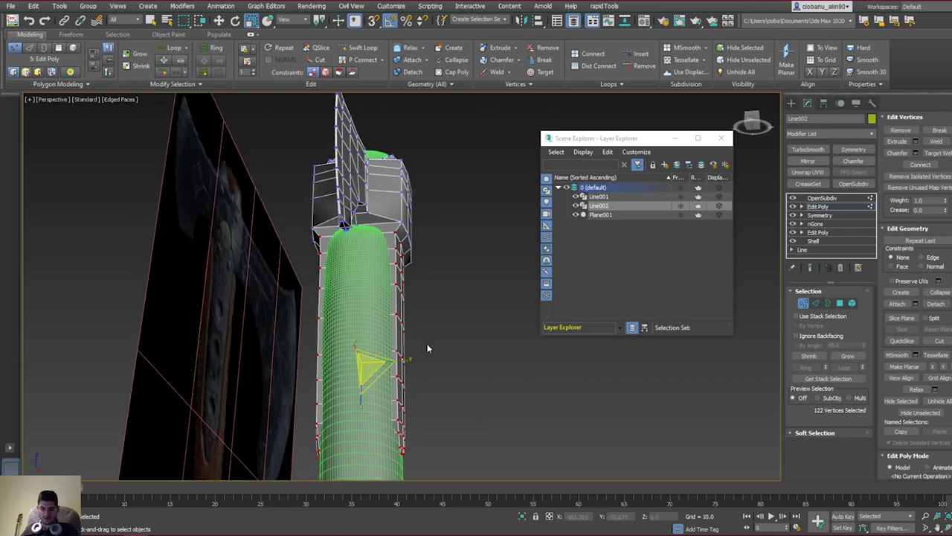
drag(399, 360, 401, 360)
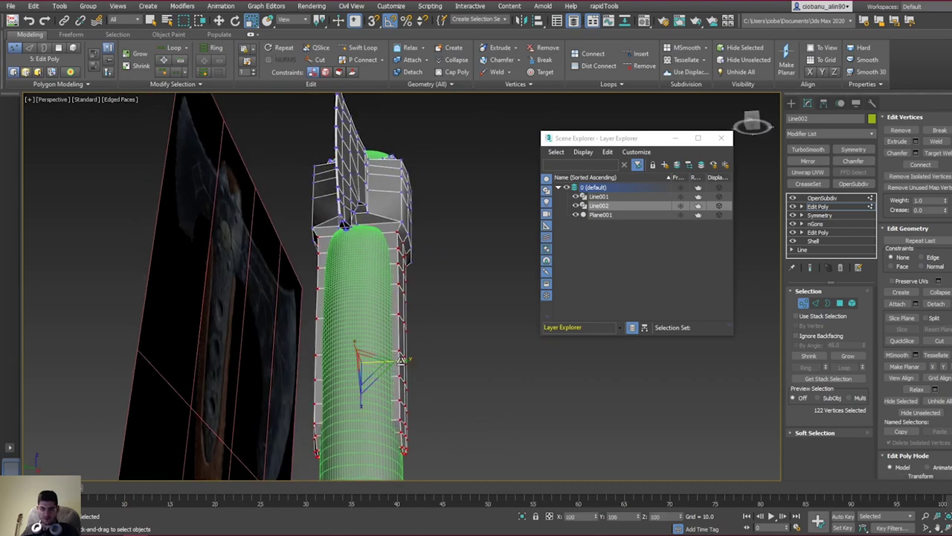
alt+middle_drag(400, 360, 378, 244)
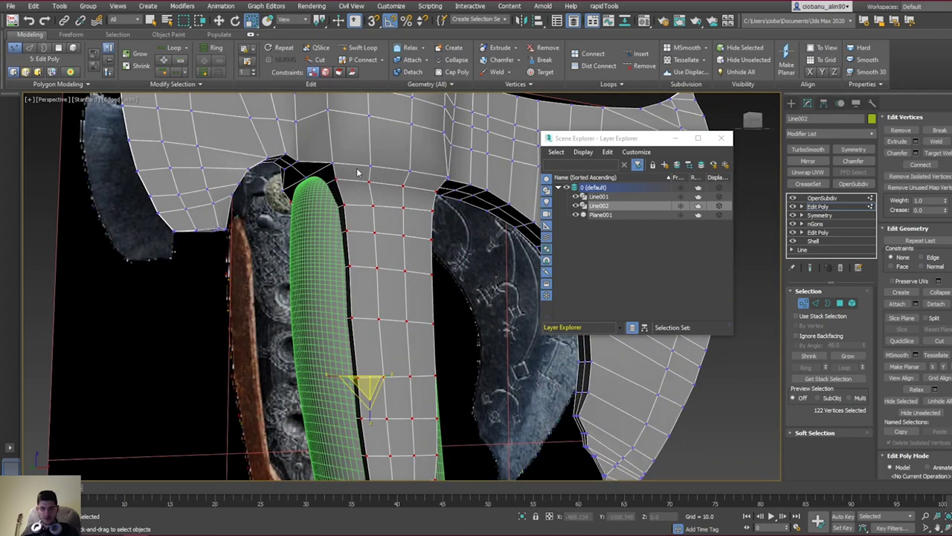
Step: Isolate the reference image plane to examine how the metal strap sits in the wooden handle, then end isolation and reselect the axe head
alt+middle_drag(357, 172, 394, 193)
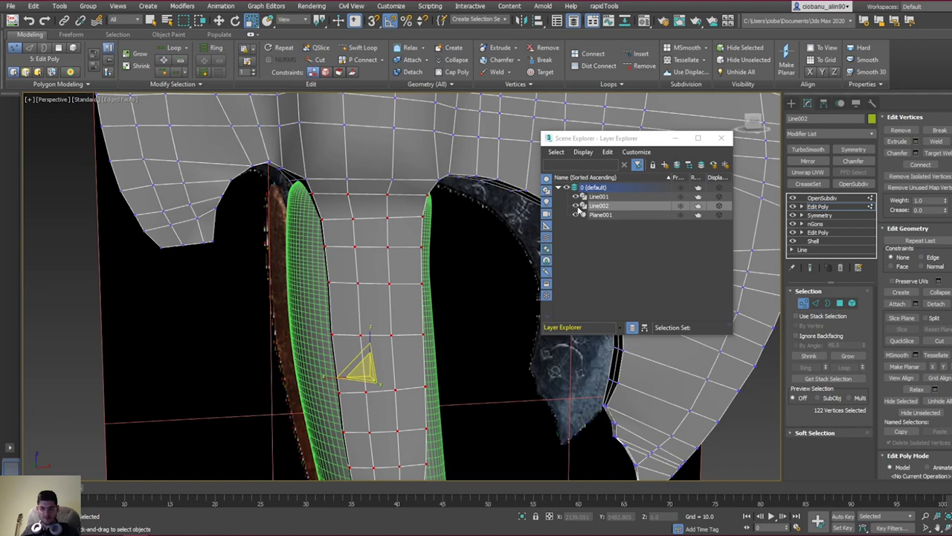
click(602, 215)
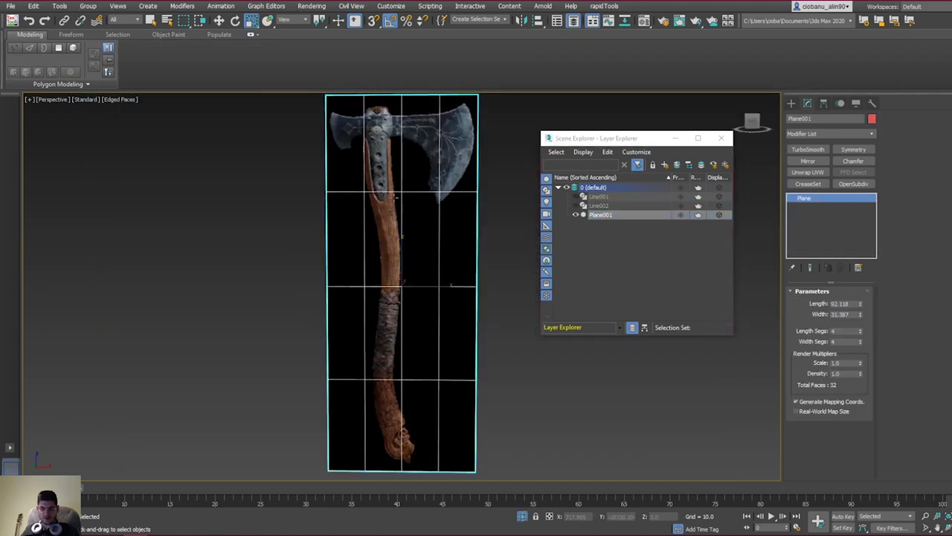
scroll(418, 213, up, 5)
scroll(385, 184, up, 3)
middle_drag(362, 108, 364, 179)
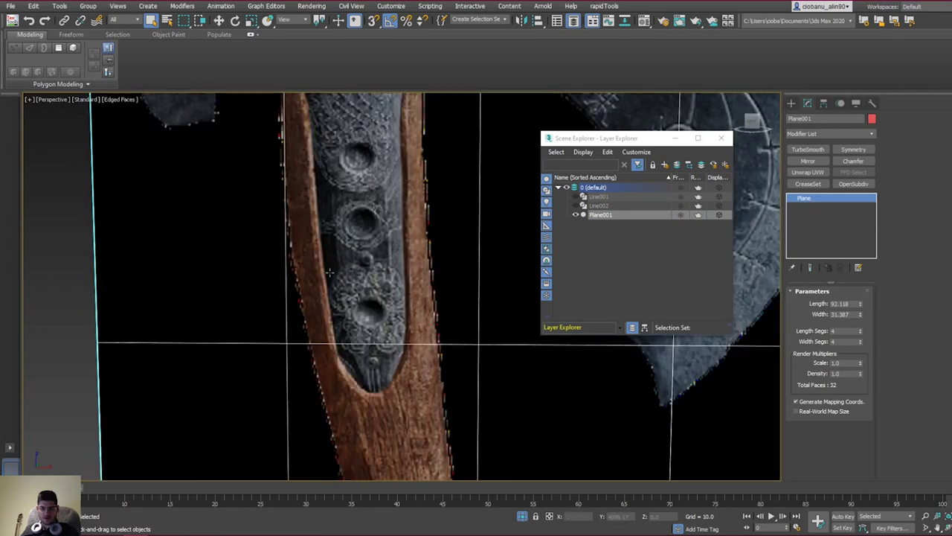
scroll(329, 272, down, 4)
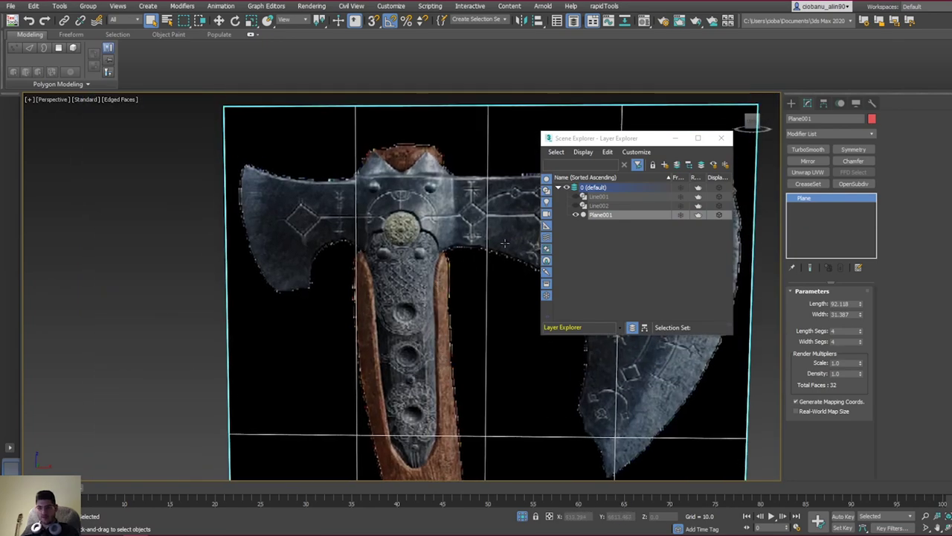
right_click(552, 223)
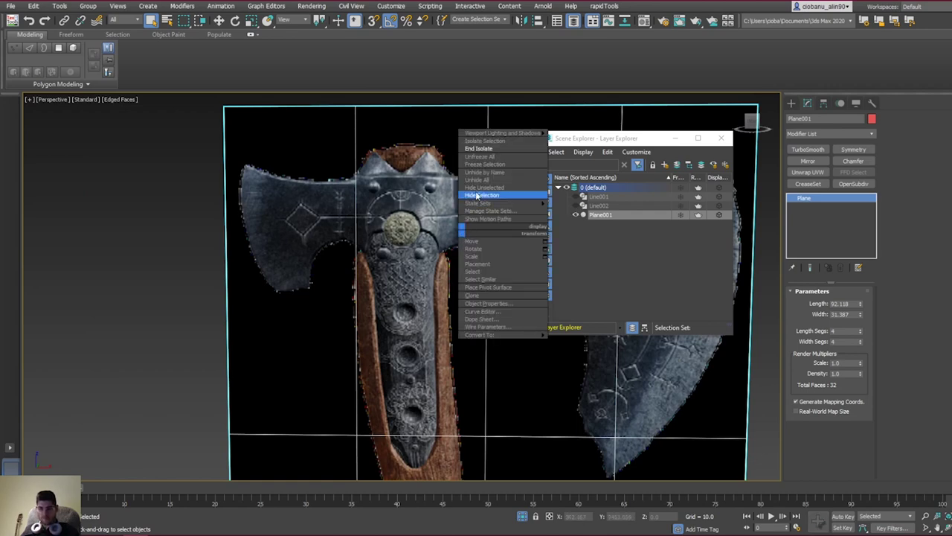
click(484, 148)
click(589, 206)
alt+middle_drag(462, 239, 403, 265)
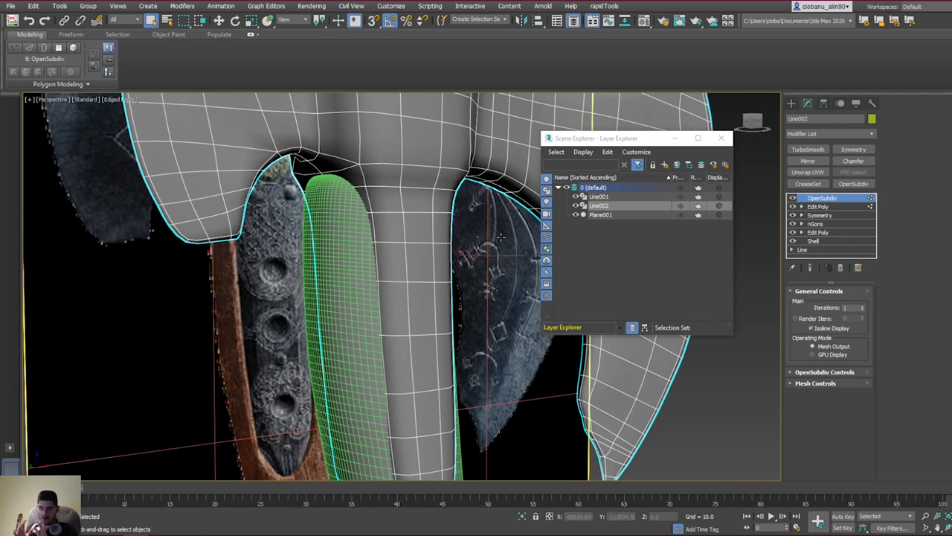
scroll(501, 237, up, 3)
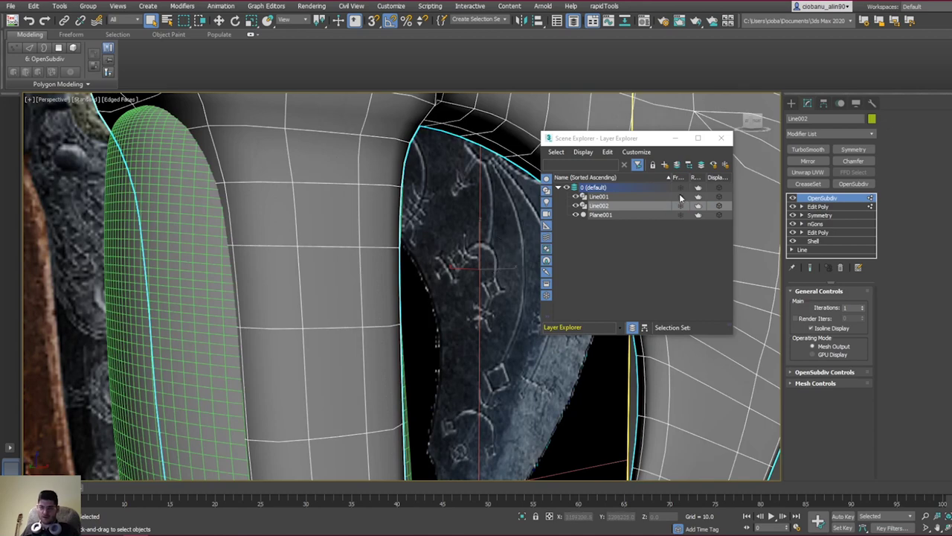
Step: Isolate the handle in the front view and go to its upper Edit Poly level to inspect the low-poly cage near the head
click(625, 196)
key(alt+q)
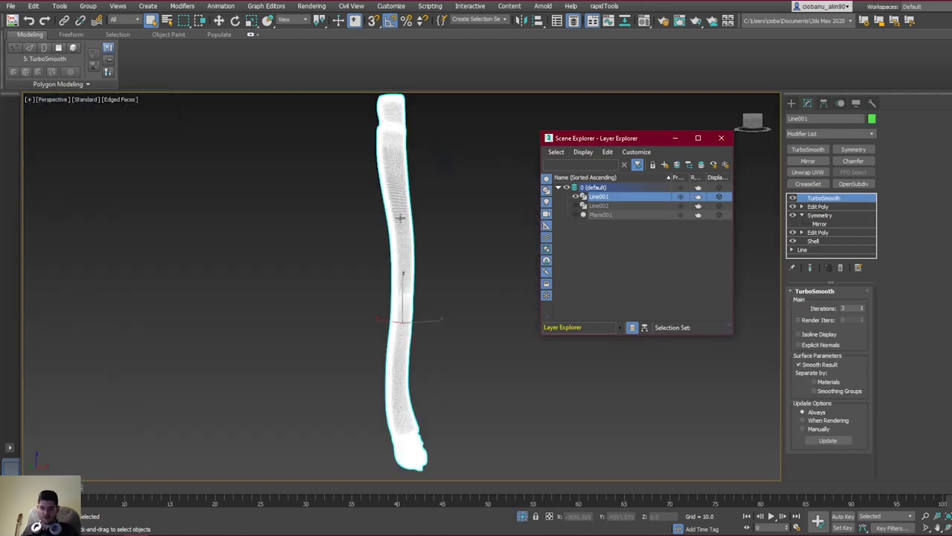
middle_drag(406, 249, 410, 348)
key(f)
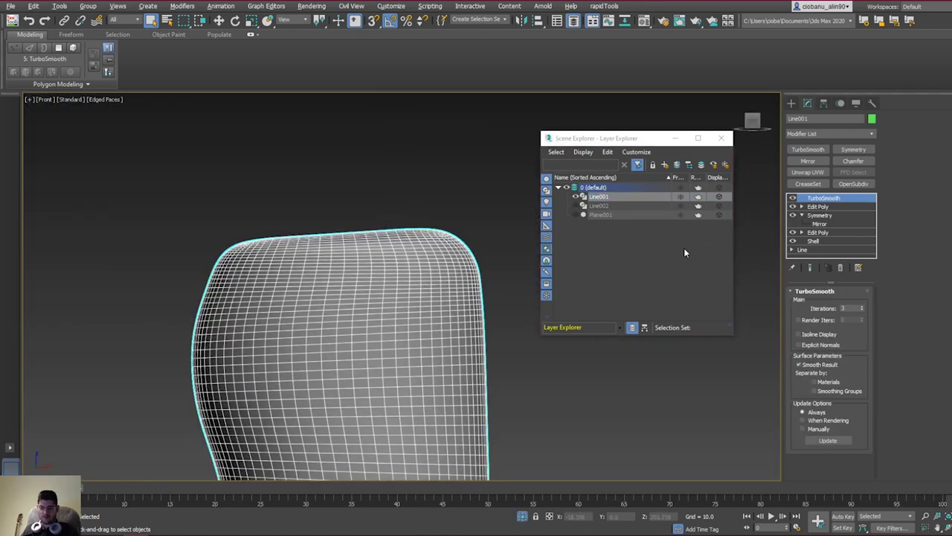
click(816, 208)
scroll(299, 316, up, 2)
middle_drag(299, 316, 285, 102)
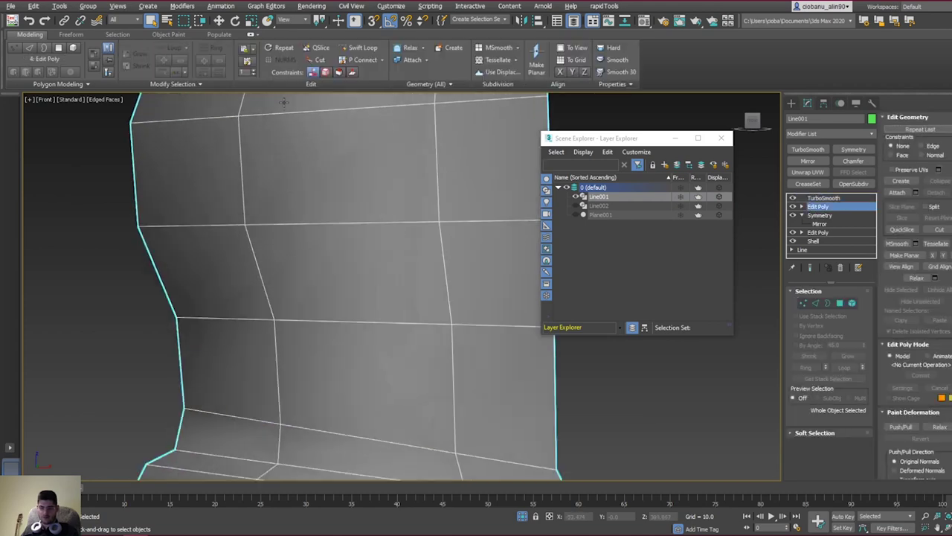
scroll(319, 206, down, 4)
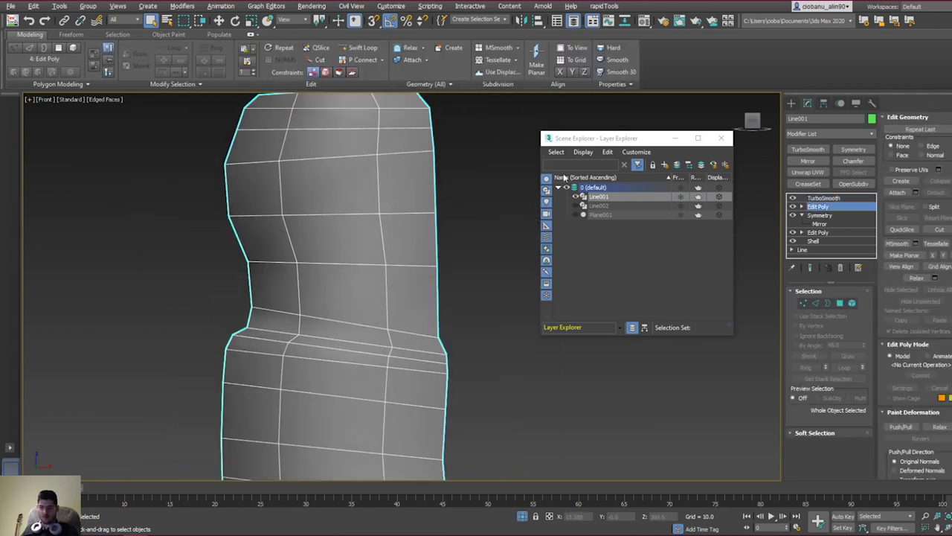
Step: Unhide the axe head beside the isolated handle, turn off the handle's TurboSmooth and return to its upper Edit Poly
click(583, 206)
click(598, 197)
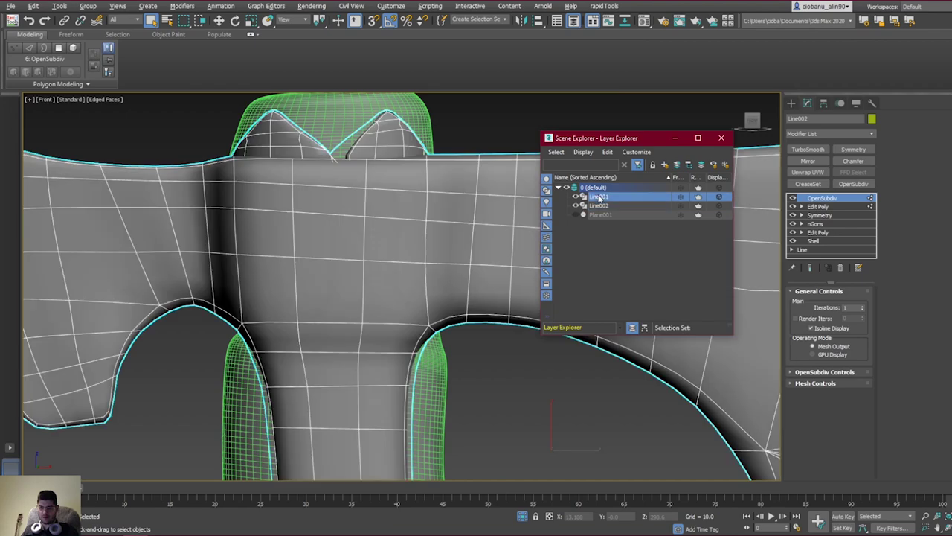
click(796, 199)
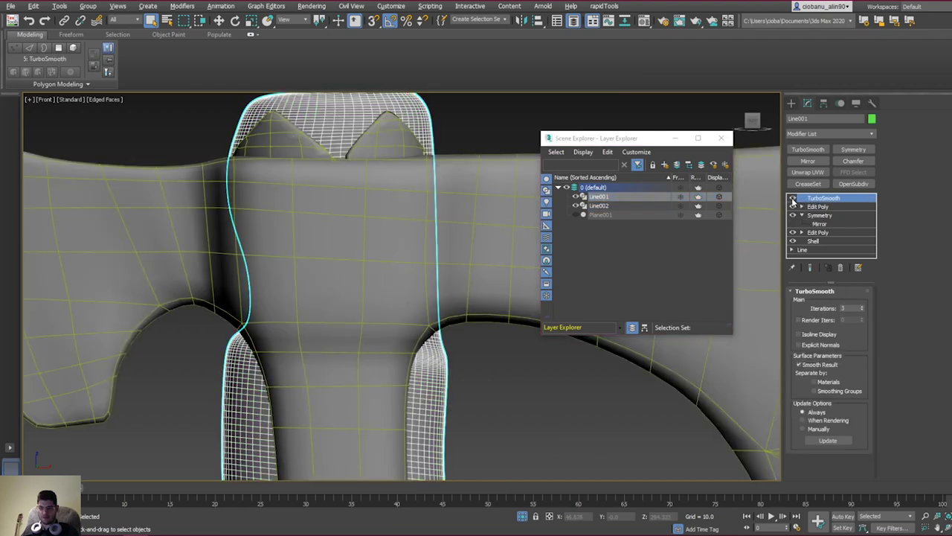
click(793, 198)
click(819, 206)
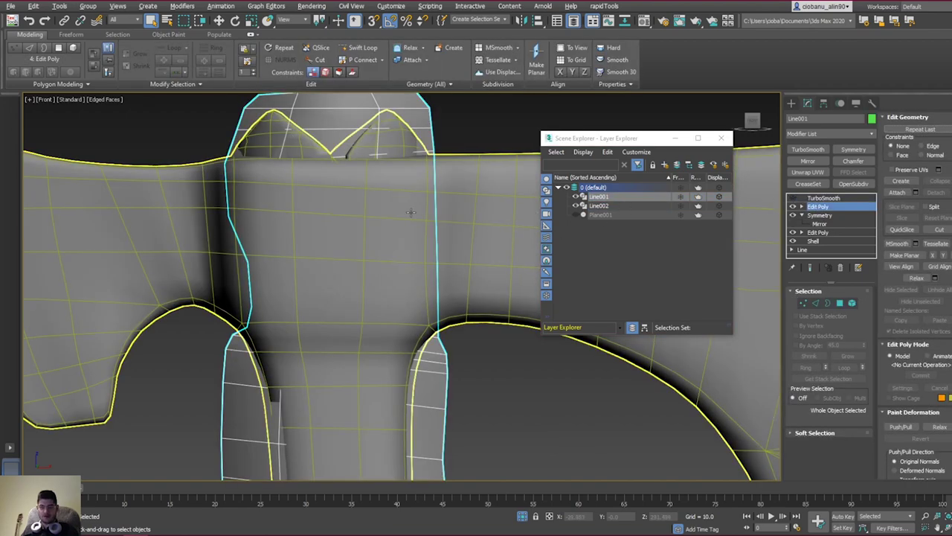
scroll(410, 212, down, 5)
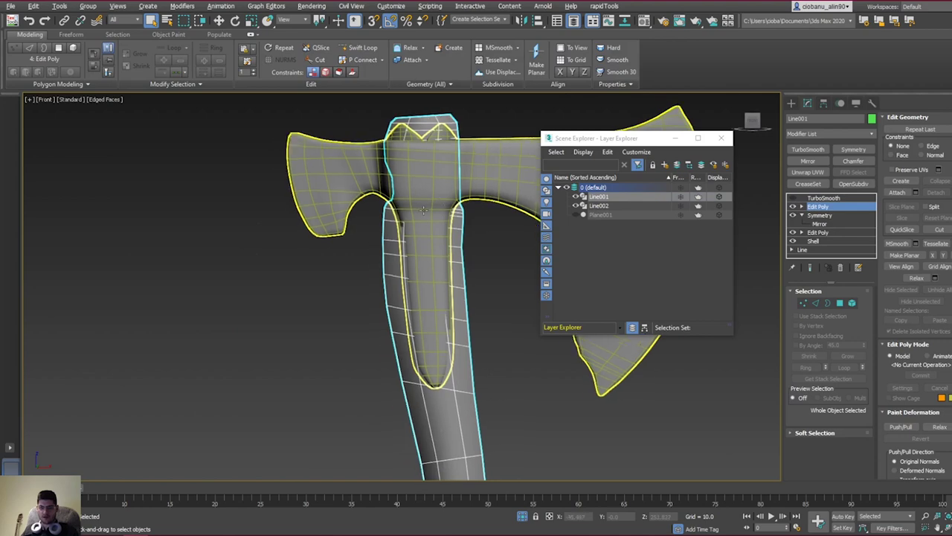
alt+middle_drag(424, 211, 530, 161)
scroll(470, 214, up, 5)
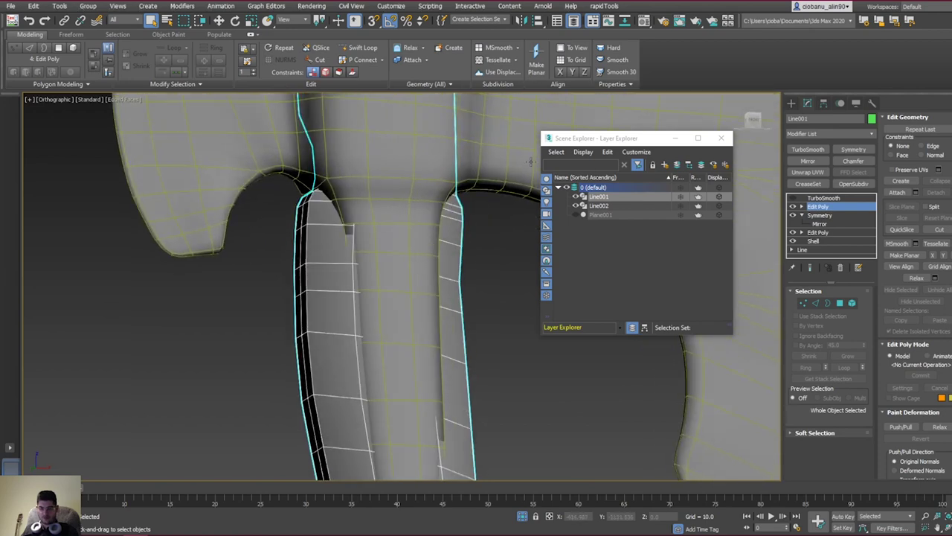
Step: Make the axe head see-through and reselect the handle
click(609, 205)
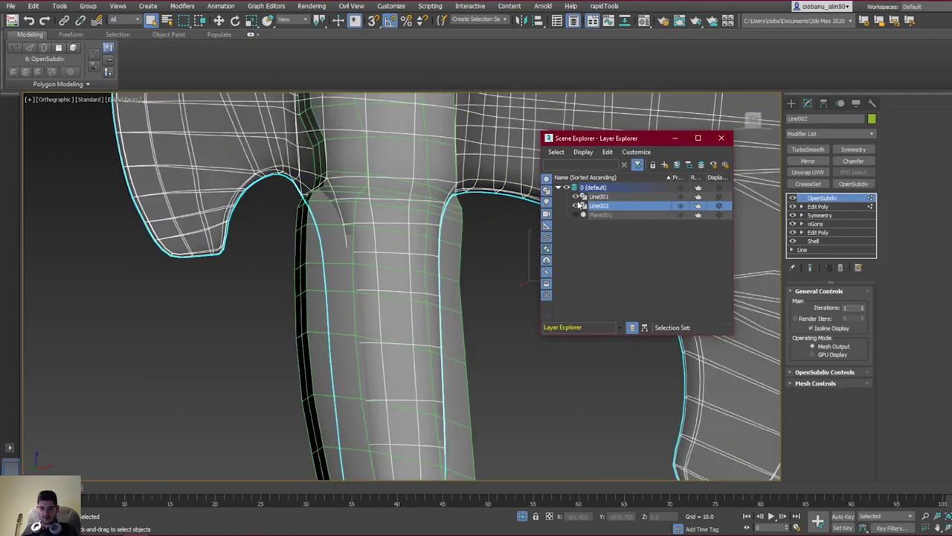
click(597, 196)
alt+middle_drag(524, 235, 474, 257)
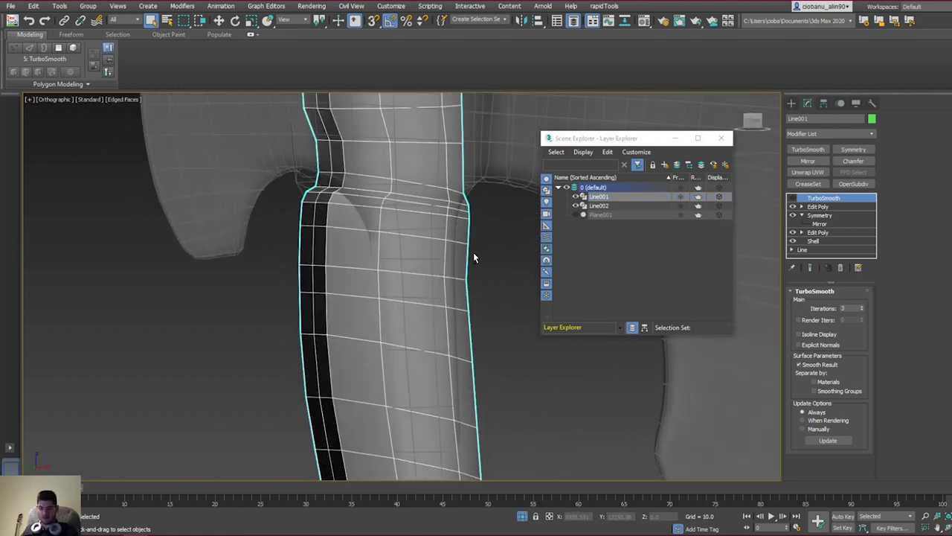
Step: In the handle's upper Edit Poly, select the vertical strip of 10 polygons beneath the strap on the front side
click(817, 208)
key(4)
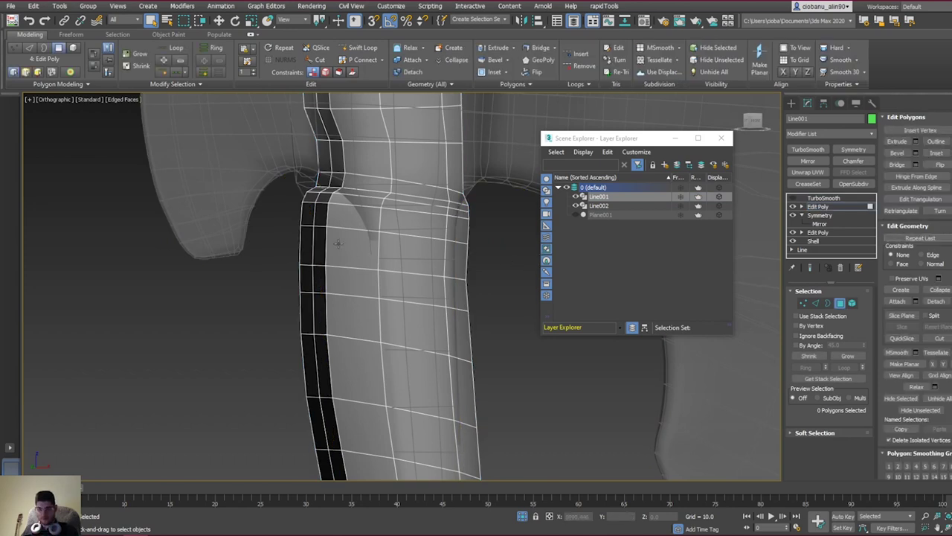
alt+middle_drag(407, 255, 395, 259)
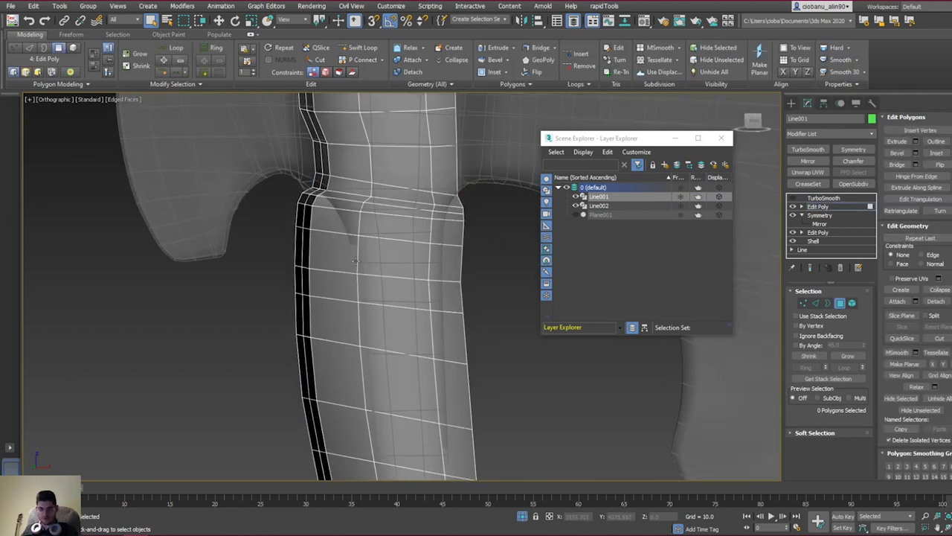
click(371, 254)
ctrl+click(385, 231)
ctrl+click(395, 211)
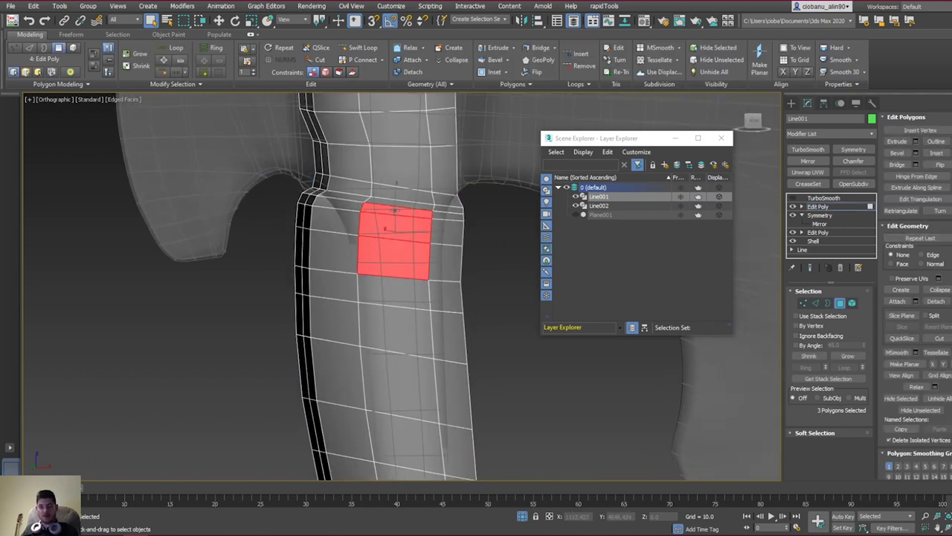
ctrl+click(395, 203)
ctrl+click(393, 193)
ctrl+click(385, 290)
ctrl+click(390, 331)
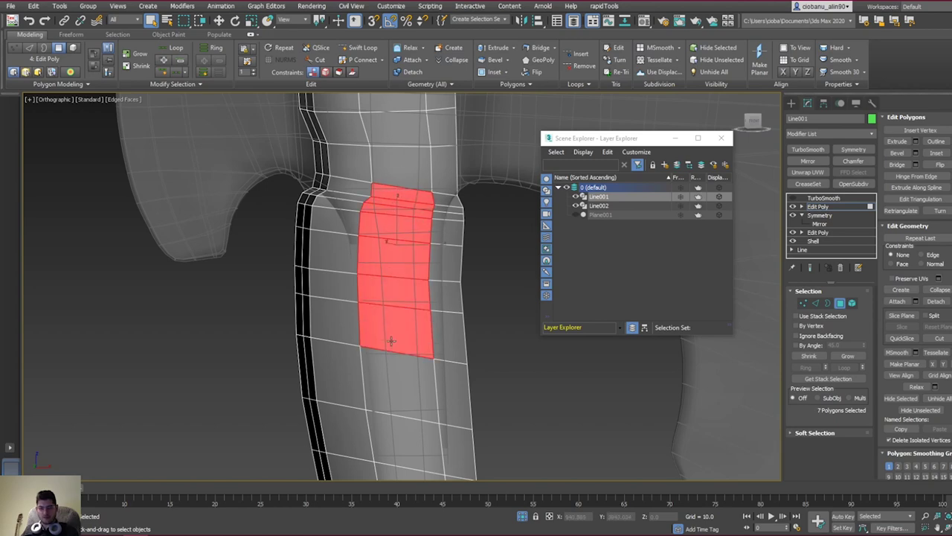
middle_drag(392, 342, 387, 226)
ctrl+click(389, 267)
ctrl+click(402, 331)
ctrl+click(412, 406)
Step: Add the matching strip of 10 polygons beneath the strap on the handle's opposite side to the selection
alt+middle_drag(412, 410, 516, 383)
ctrl+click(360, 339)
ctrl+click(361, 271)
ctrl+click(362, 216)
ctrl+click(365, 178)
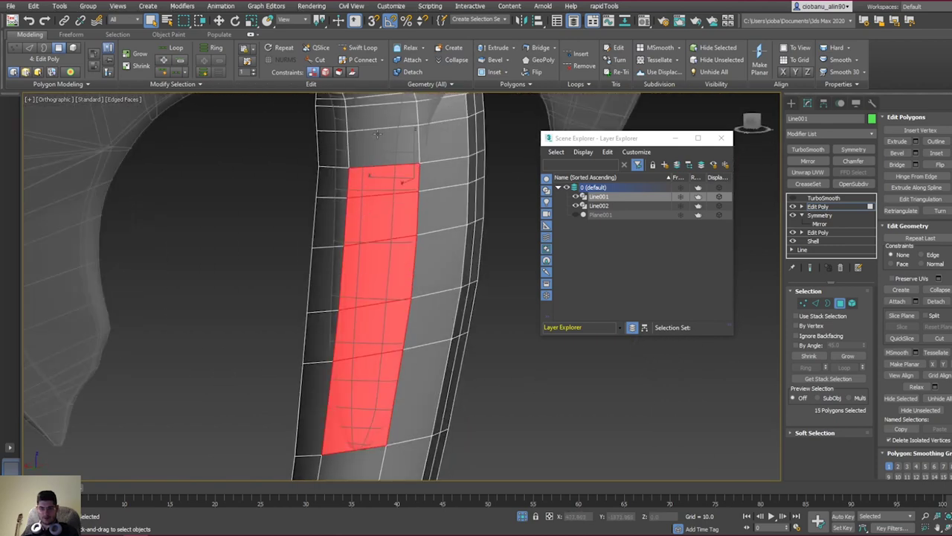
ctrl+click(372, 145)
ctrl+click(376, 117)
middle_drag(376, 117, 398, 197)
ctrl+click(383, 163)
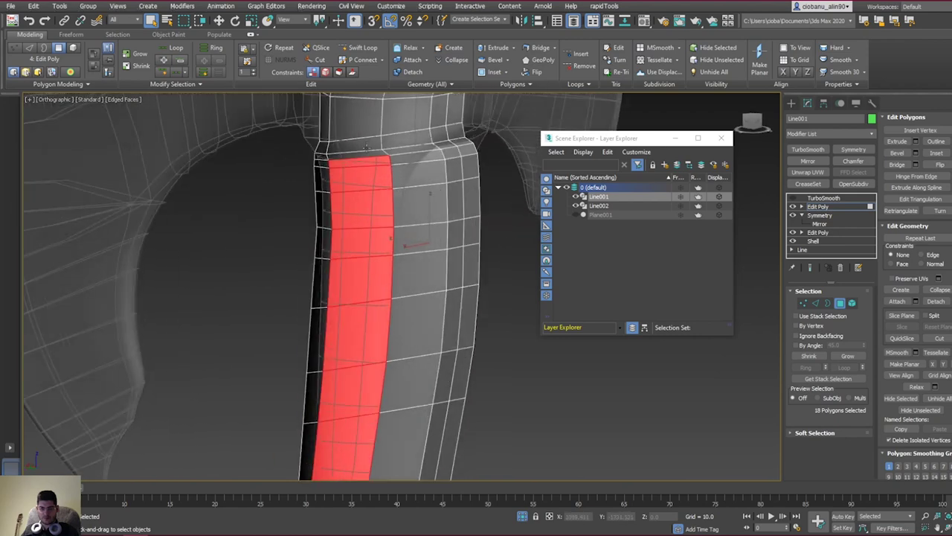
ctrl+click(366, 149)
alt+middle_drag(372, 152, 308, 157)
scroll(335, 186, down, 4)
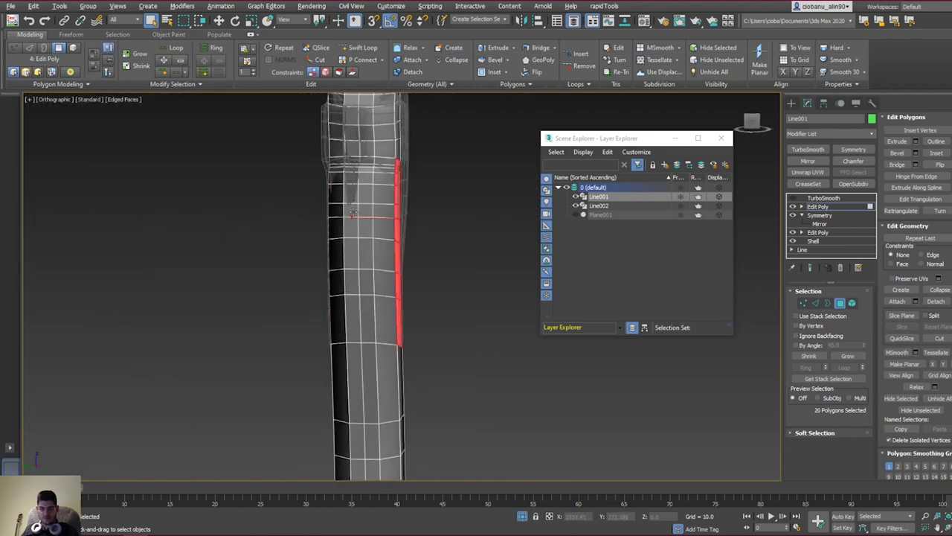
Step: Try to scale the 20 selected handle polygons inward along the Y axis
alt+middle_drag(405, 251, 375, 257)
key(r)
drag(428, 221, 414, 217)
middle_drag(405, 259, 397, 295)
scroll(351, 311, up, 3)
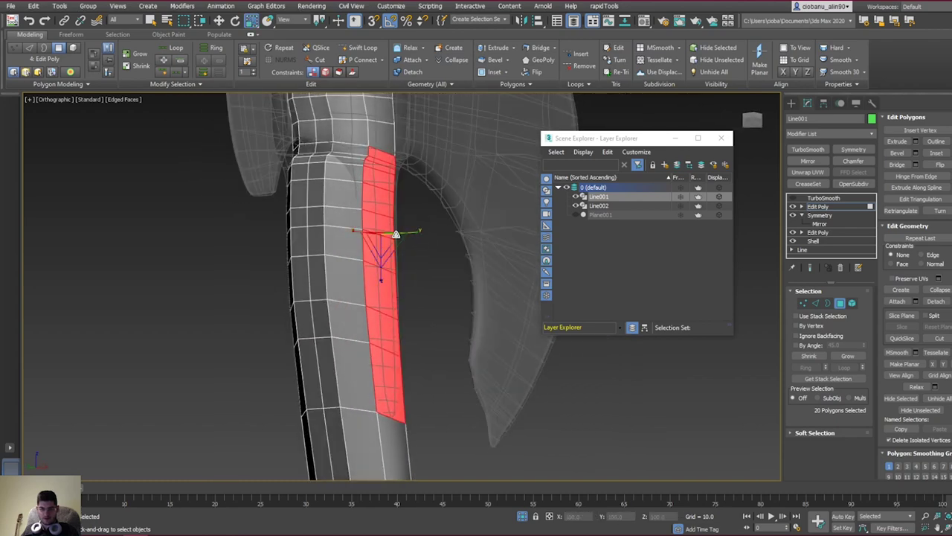
mouse_move(409, 233)
mouse_down()
mouse_move(388, 235)
mouse_move(414, 229)
mouse_move(418, 243)
mouse_move(410, 233)
mouse_up()
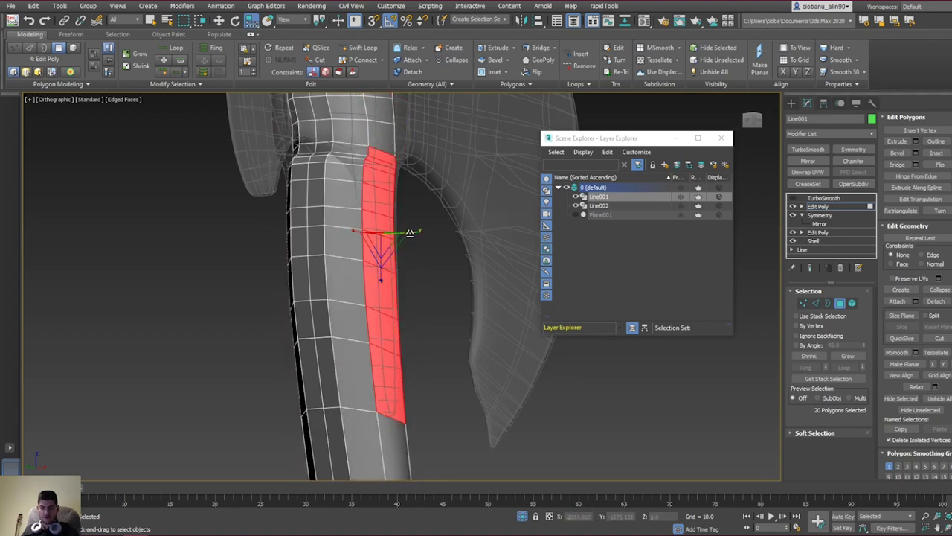
alt+middle_drag(403, 234, 491, 250)
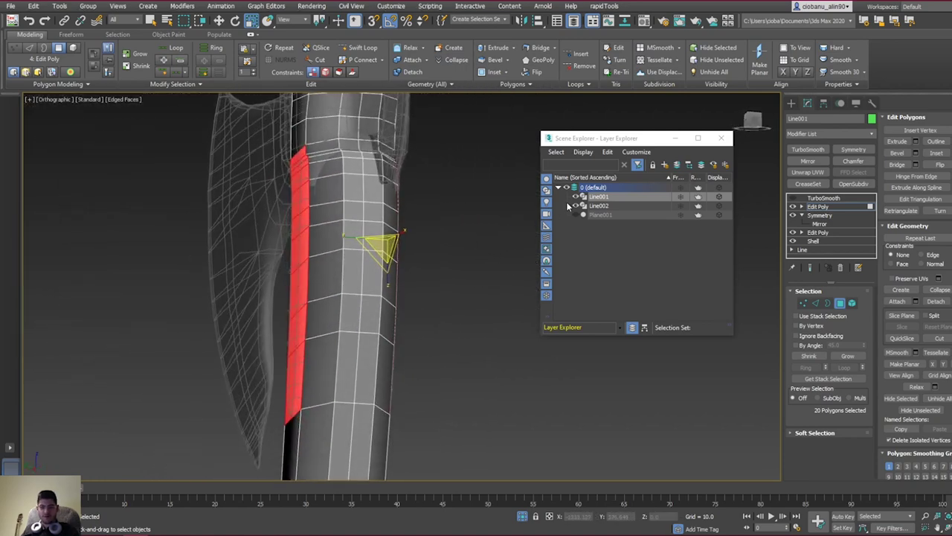
Step: Hide the axe head and deselect the strip on one side, keeping only the 10 polygons on the handle's other side selected
click(575, 206)
alt+middle_drag(436, 231, 206, 204)
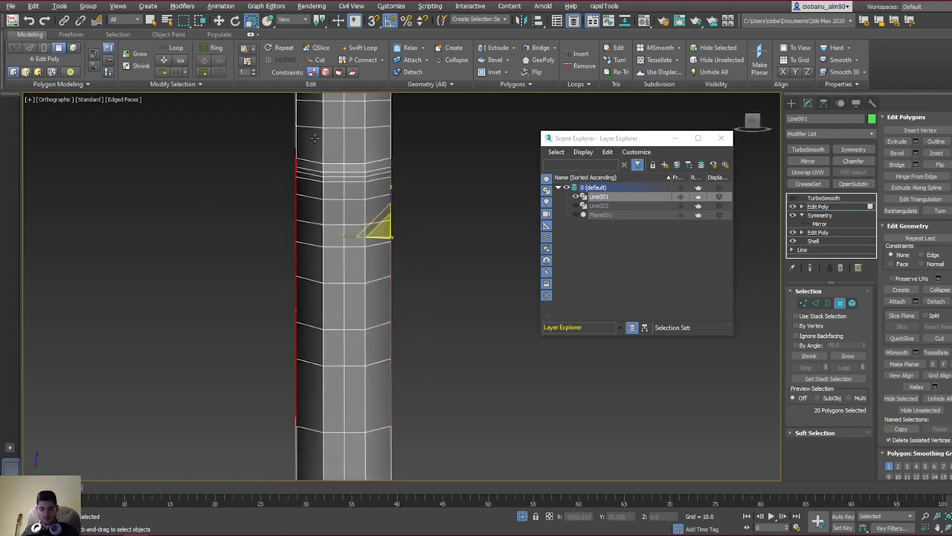
drag(314, 139, 246, 448)
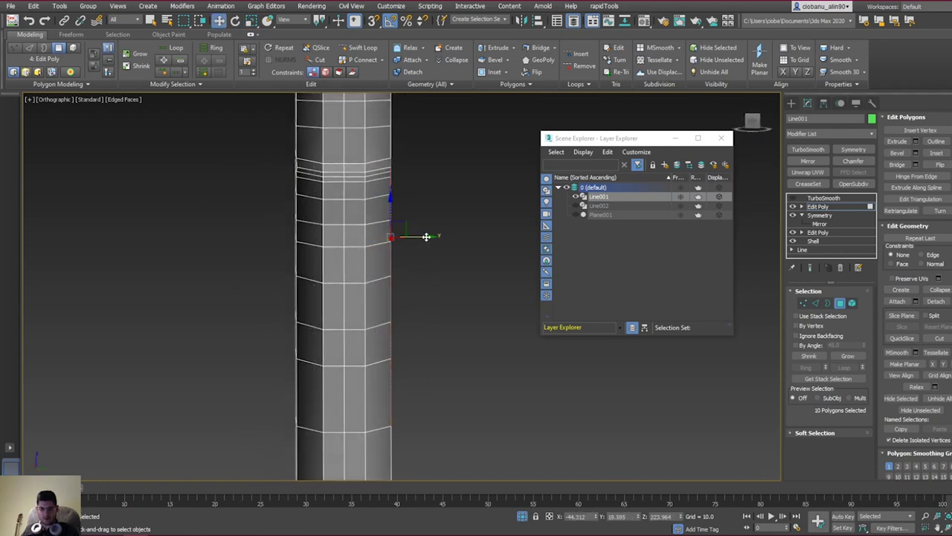
alt+middle_drag(425, 238, 389, 258)
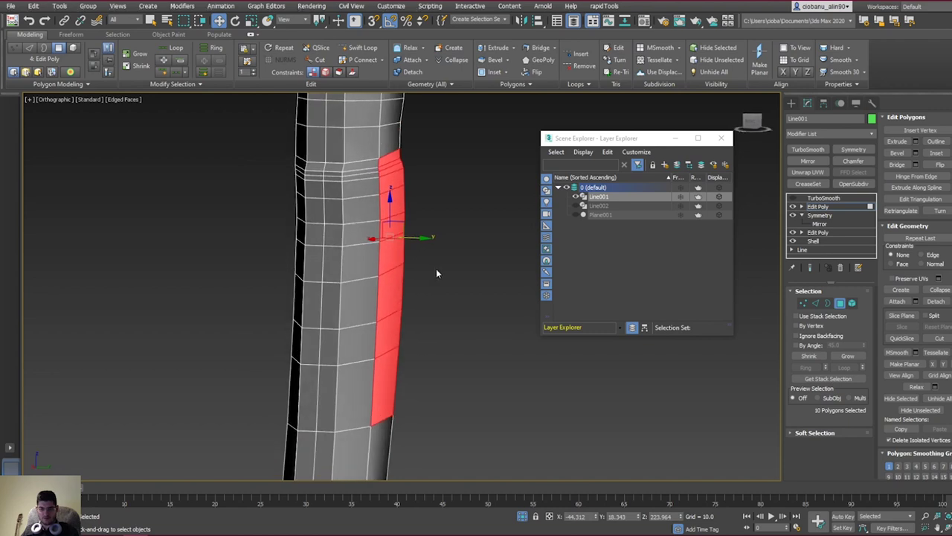
Step: Try to move the strip of 10 polygons inward along the Y axis without insetting it
key(F2)
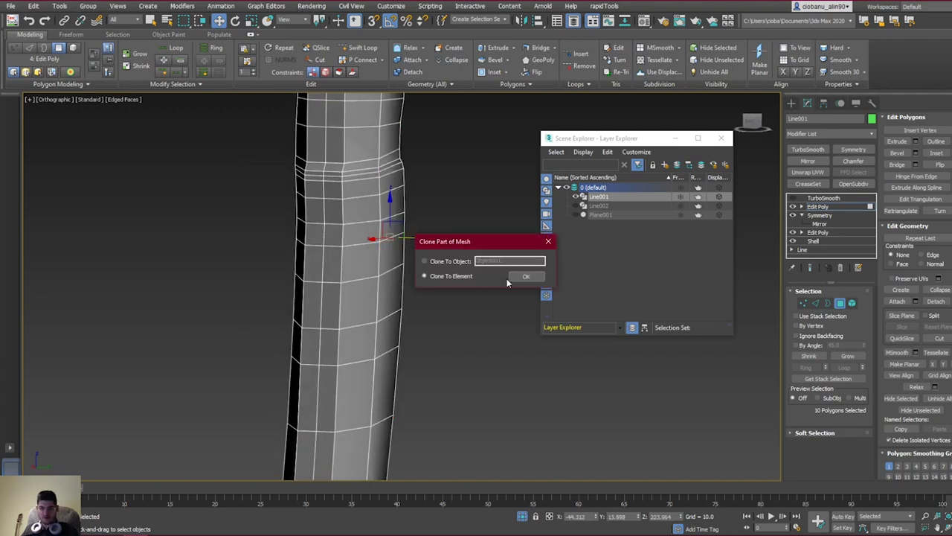
click(518, 277)
key(ctrl+z)
drag(412, 238, 406, 237)
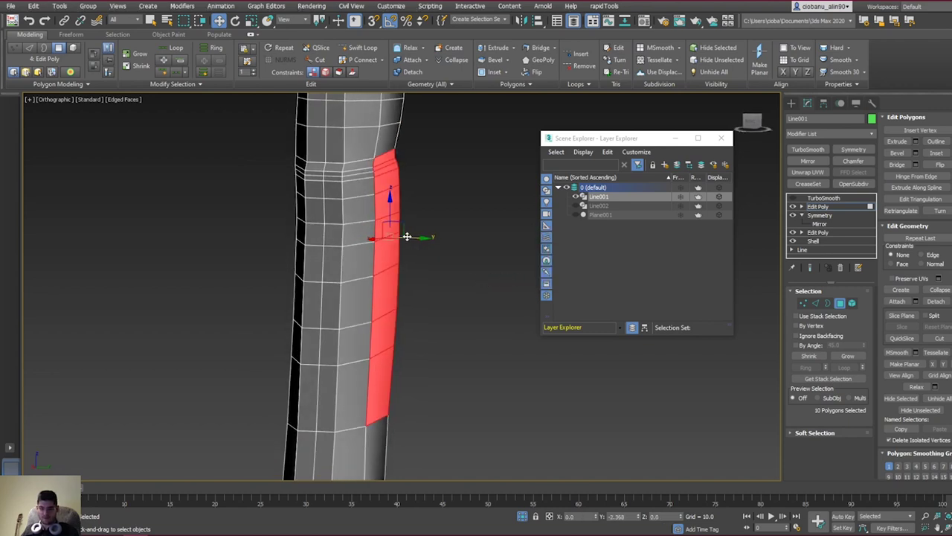
alt+middle_drag(407, 237, 447, 267)
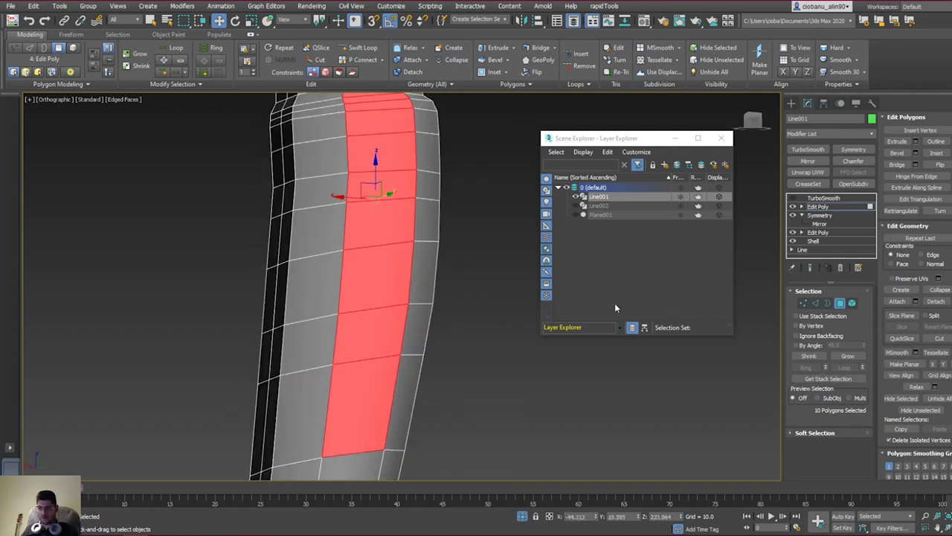
Step: Inset the selected strip of 10 handle polygons by 0.5
alt+middle_drag(478, 326, 456, 370)
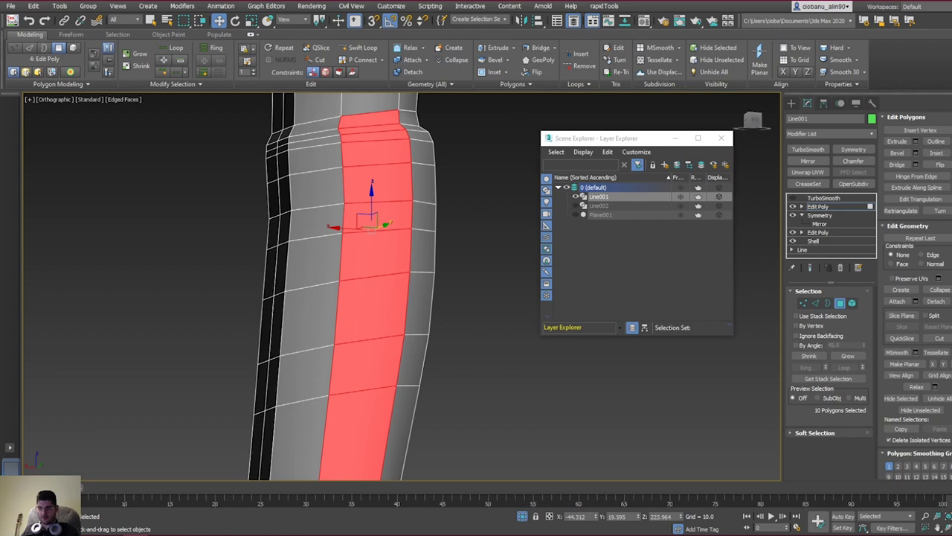
shift+click(493, 72)
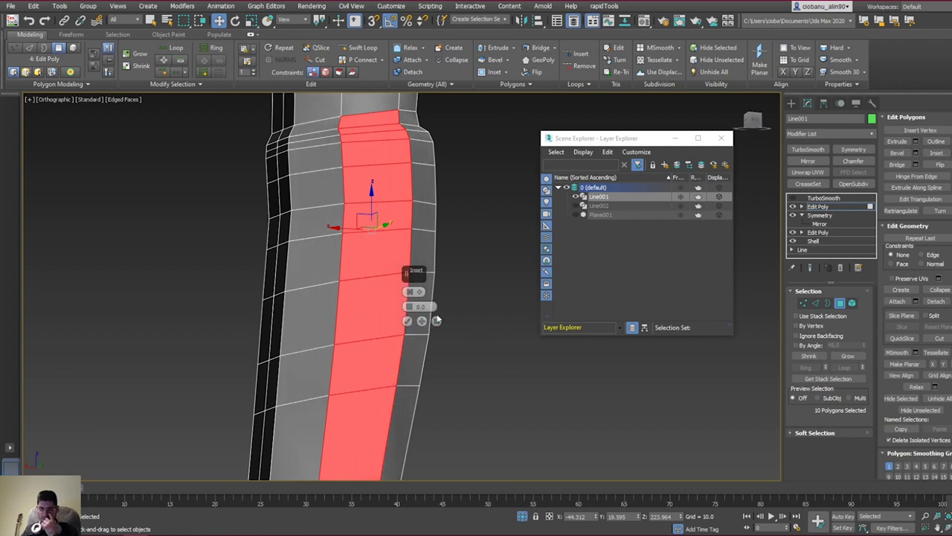
drag(400, 305, 409, 304)
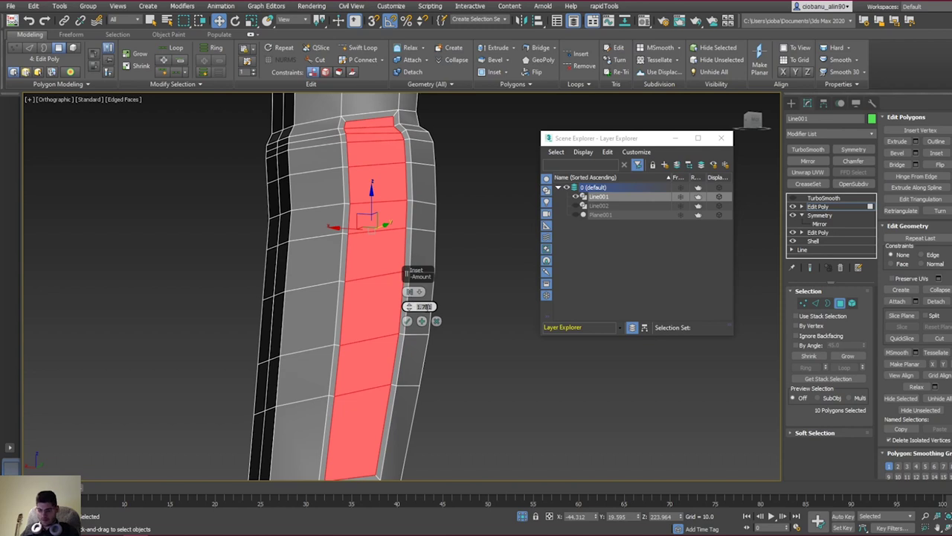
text(5)
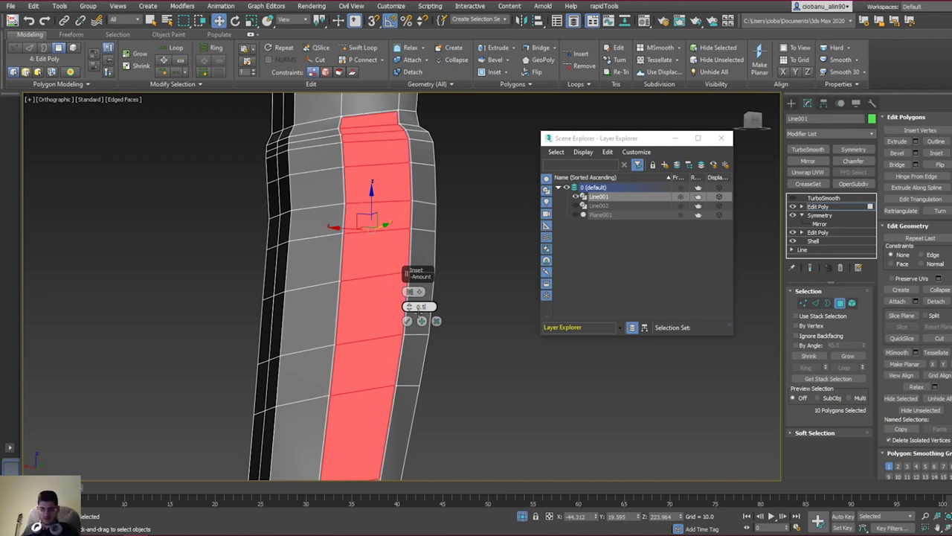
click(407, 320)
Step: Push the inset strip about 1.66 units into the handle along Y and scale it down slightly
alt+middle_drag(357, 255, 410, 260)
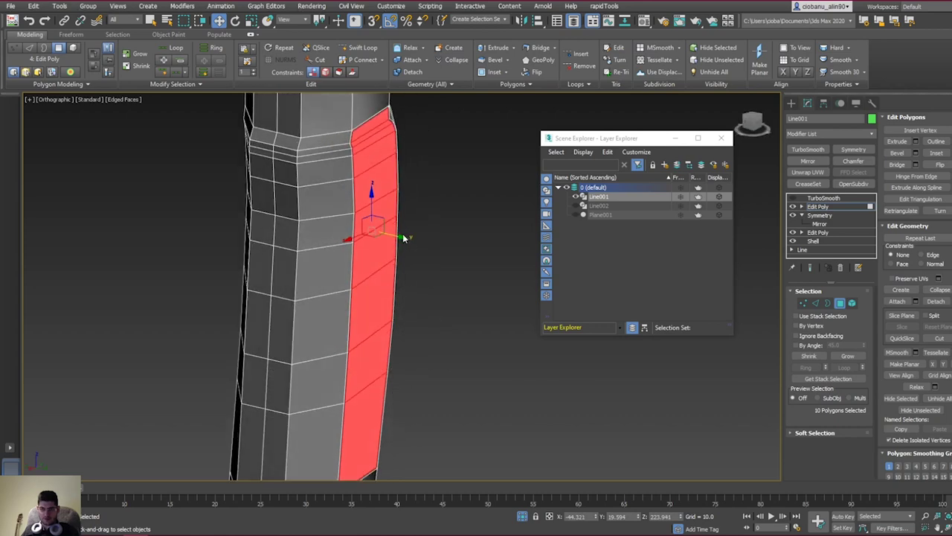
drag(402, 236, 398, 235)
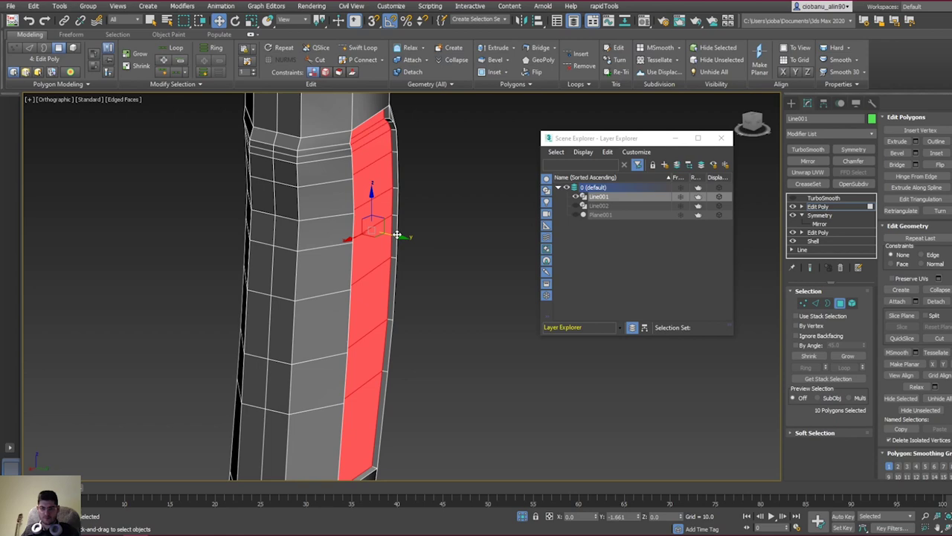
key(r)
drag(372, 227, 375, 232)
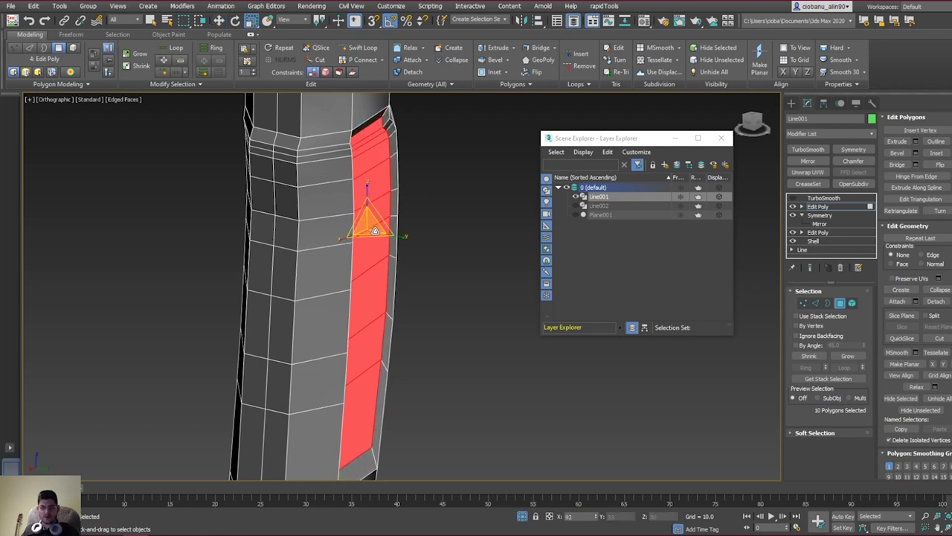
alt+middle_drag(375, 230, 337, 224)
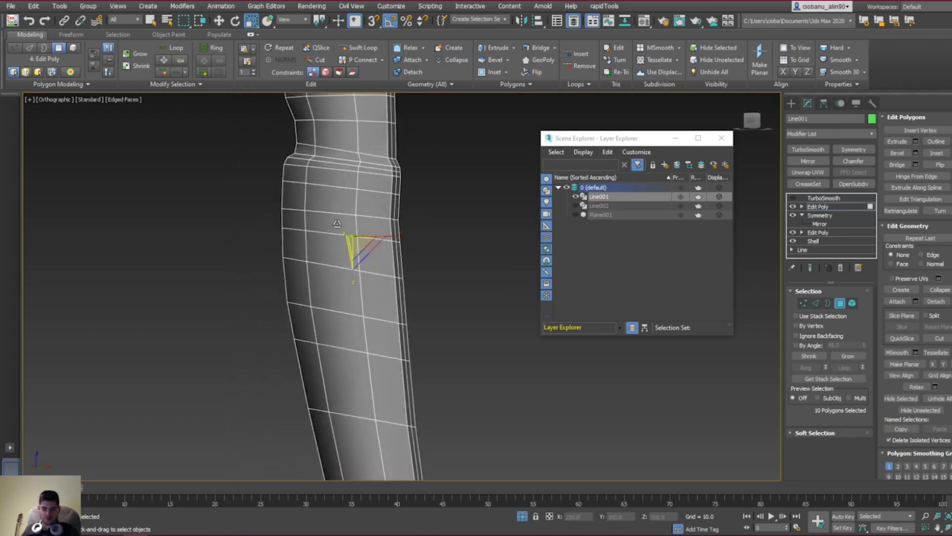
Step: Select the matching strip of 10 polygons on the handle's opposite side and inset it by 0.5
alt+middle_drag(334, 173, 290, 167)
click(283, 153)
key(q)
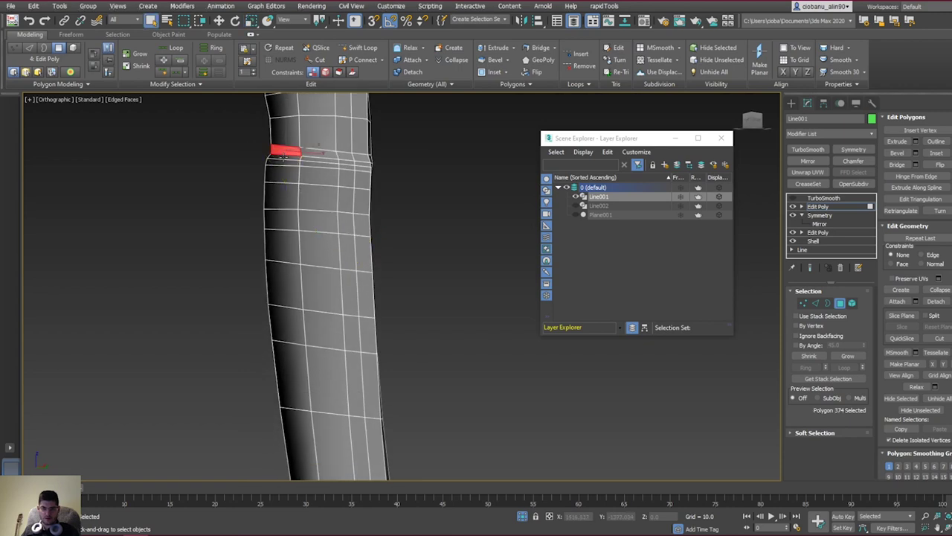
drag(284, 171, 290, 370)
alt+middle_drag(290, 371, 270, 370)
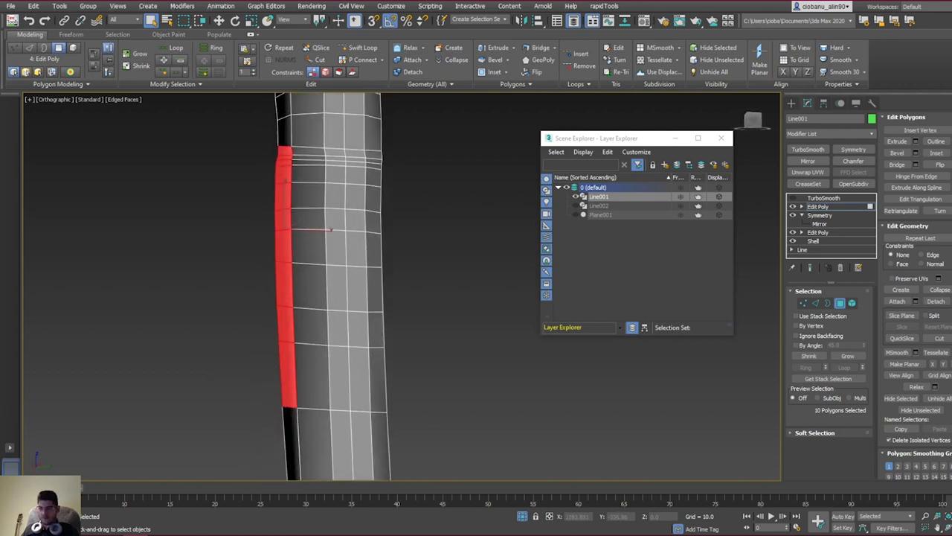
click(951, 153)
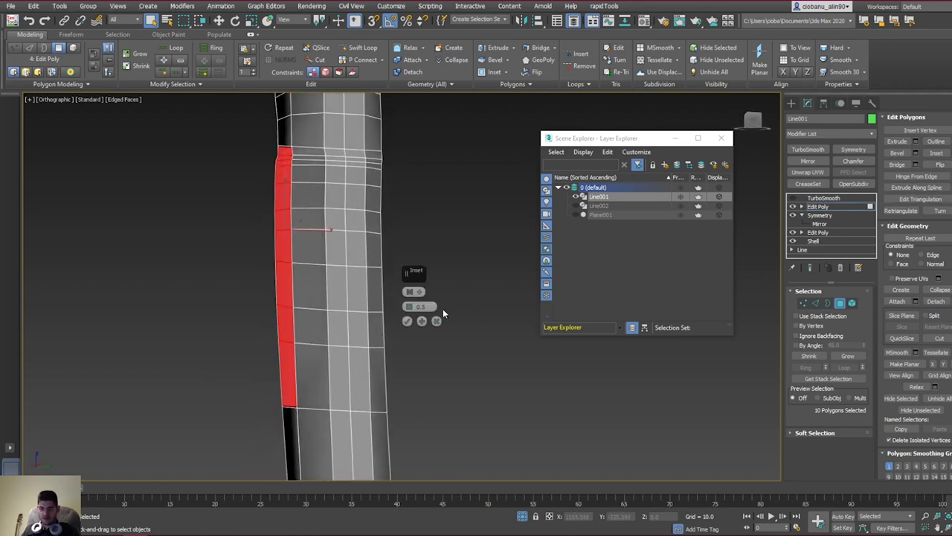
click(407, 320)
alt+middle_drag(387, 305, 323, 242)
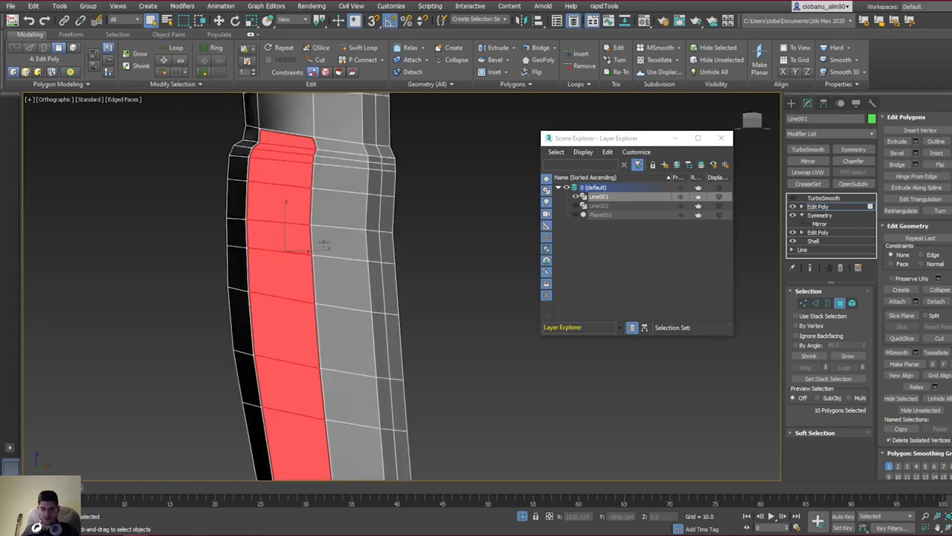
Step: Push the opposite inset strip into the handle and scale it down slightly to form the second recess
key(w)
key(r)
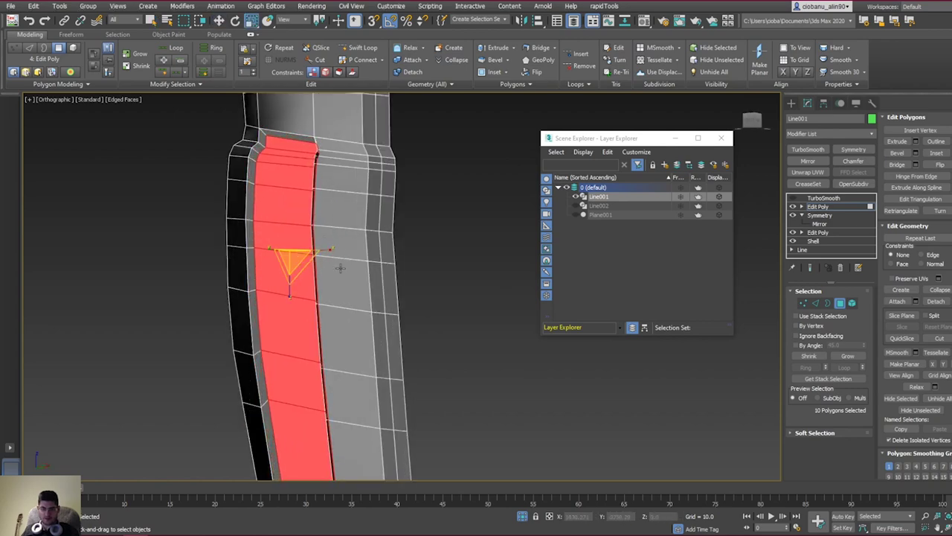
alt+middle_drag(341, 268, 401, 280)
key(q)
Step: Unhide the axe head, turn off its see-through display and reselect the handle
click(572, 209)
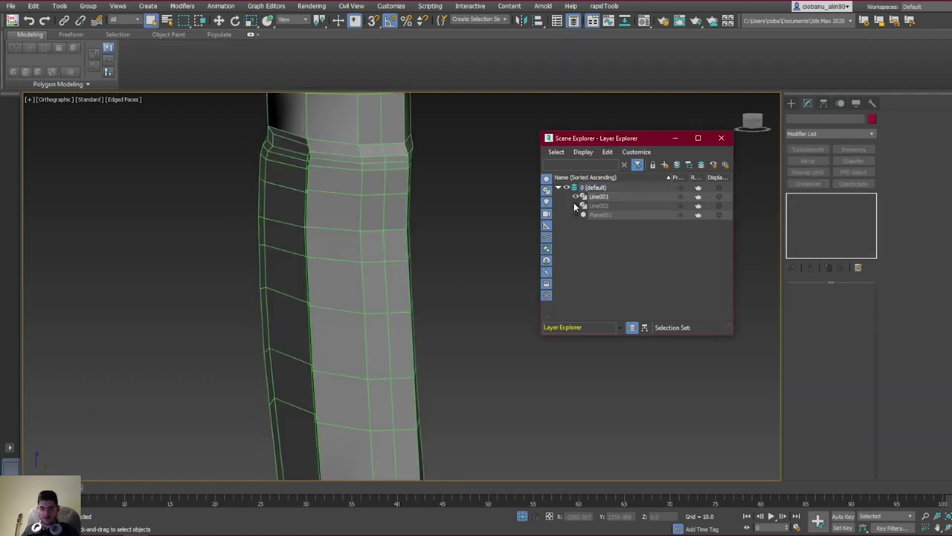
click(574, 204)
click(524, 230)
key(alt+x)
click(466, 271)
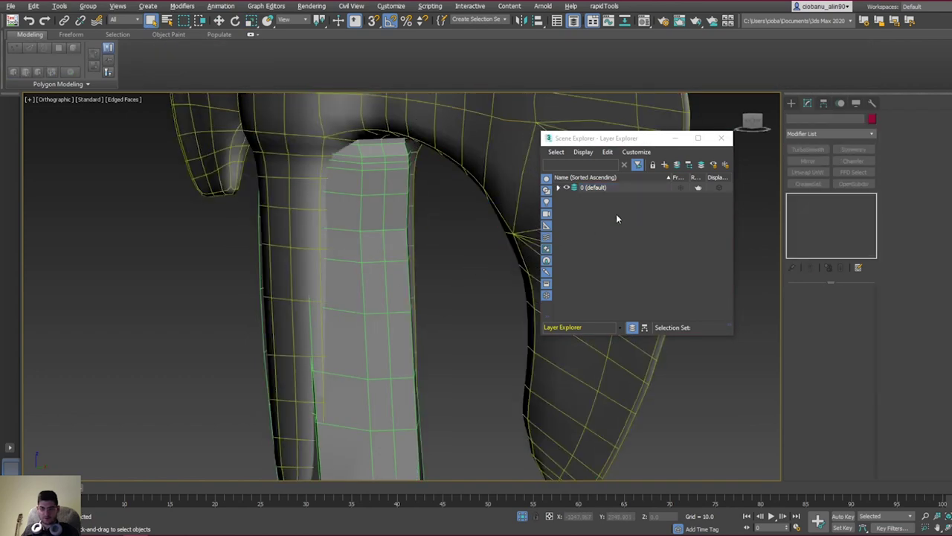
click(561, 189)
click(599, 196)
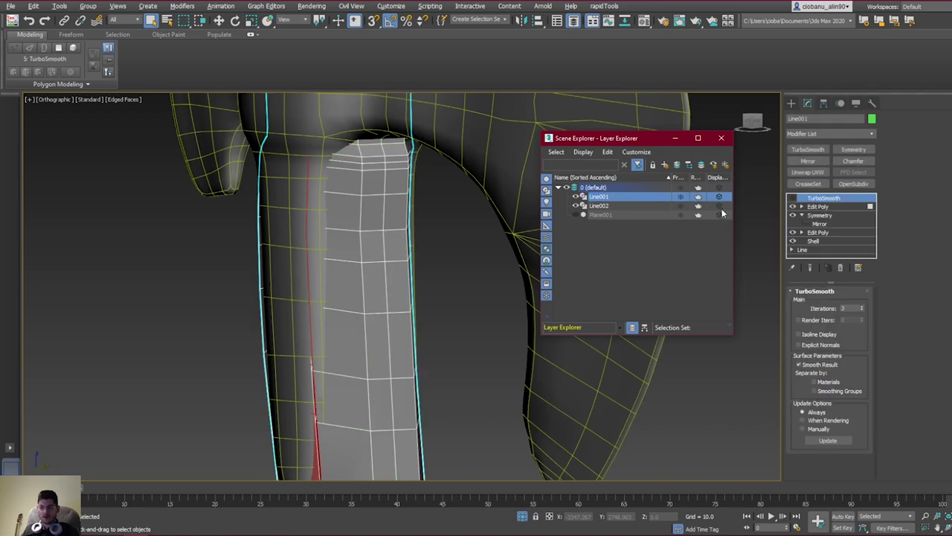
Step: Turn the handle's TurboSmooth back on and switch off the edged-faces display to check the strap's fit
scroll(334, 254, down, 8)
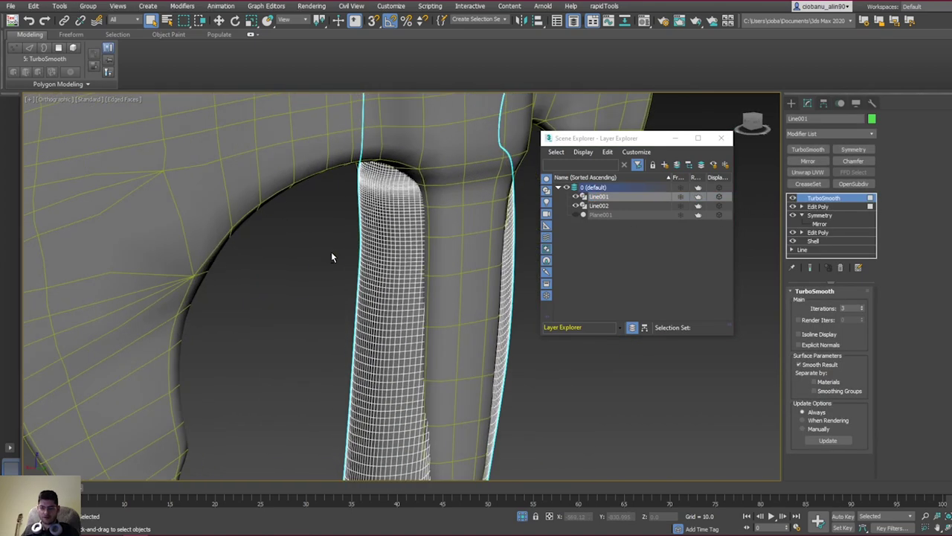
scroll(343, 262, up, 10)
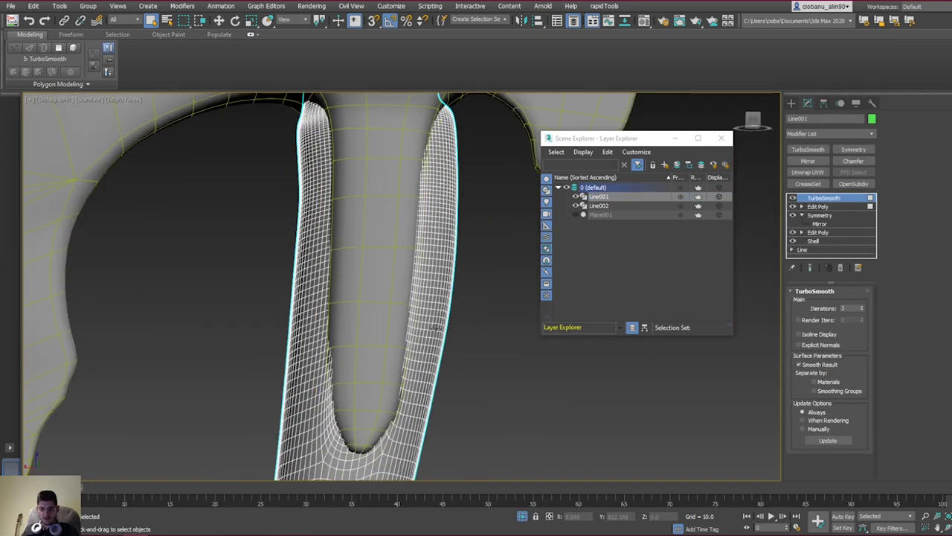
key(F4)
Step: Select the axe head and enter its upper Edit Poly at Vertex level with the strap vertices selected
click(610, 206)
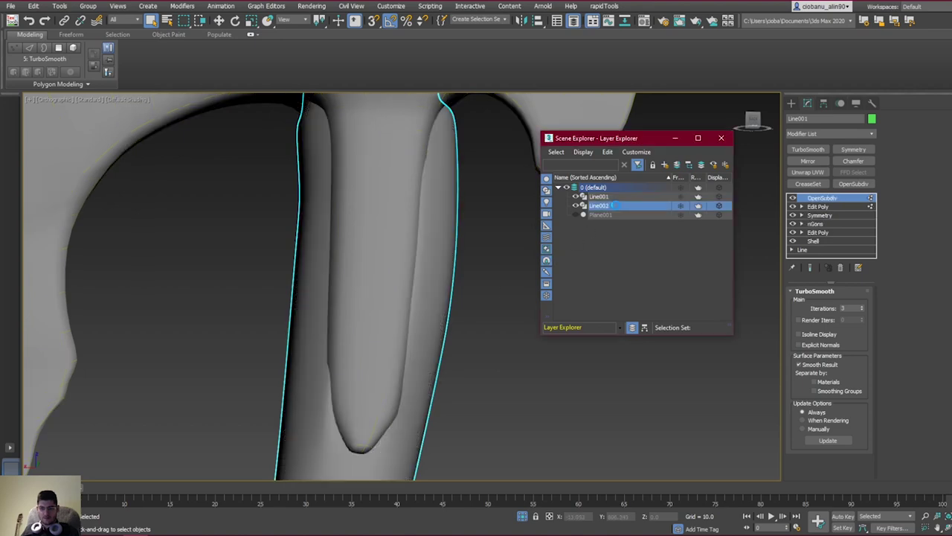
mouse_move(407, 255)
alt+middle_down()
mouse_move(426, 254)
mouse_move(404, 279)
mouse_move(334, 266)
mouse_move(350, 270)
alt+middle_up()
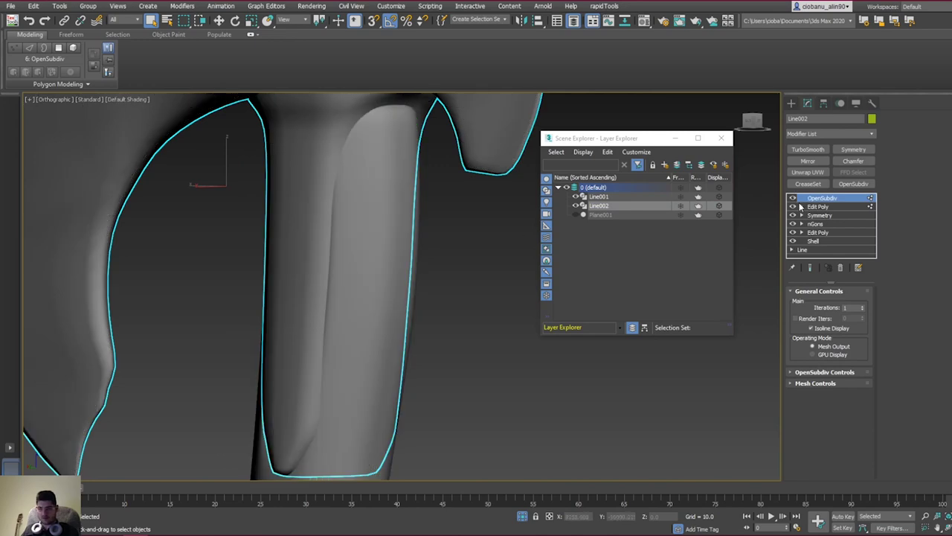
click(800, 207)
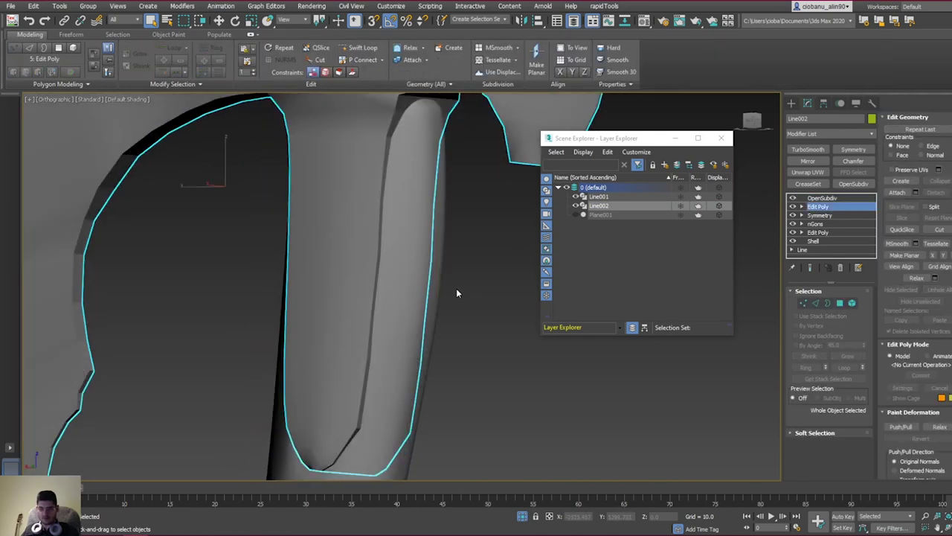
click(444, 291)
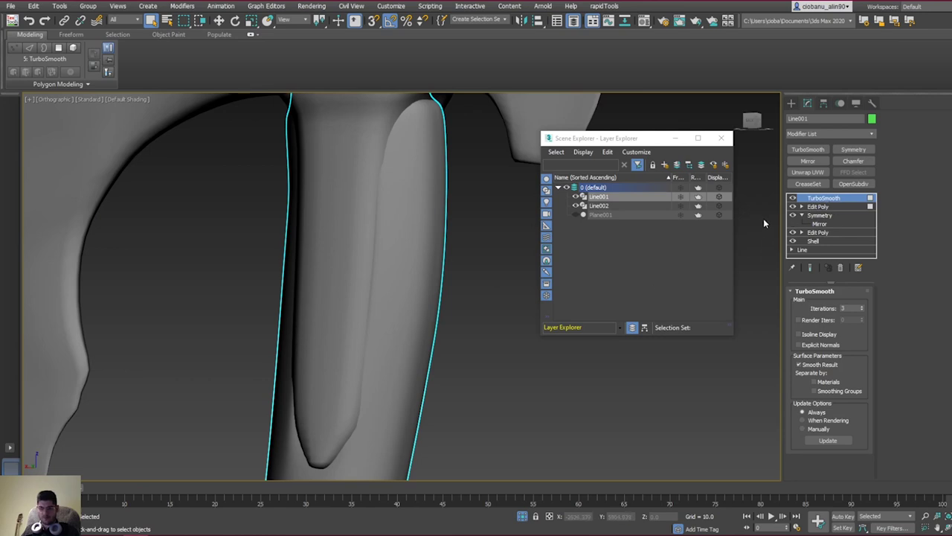
click(601, 205)
click(816, 206)
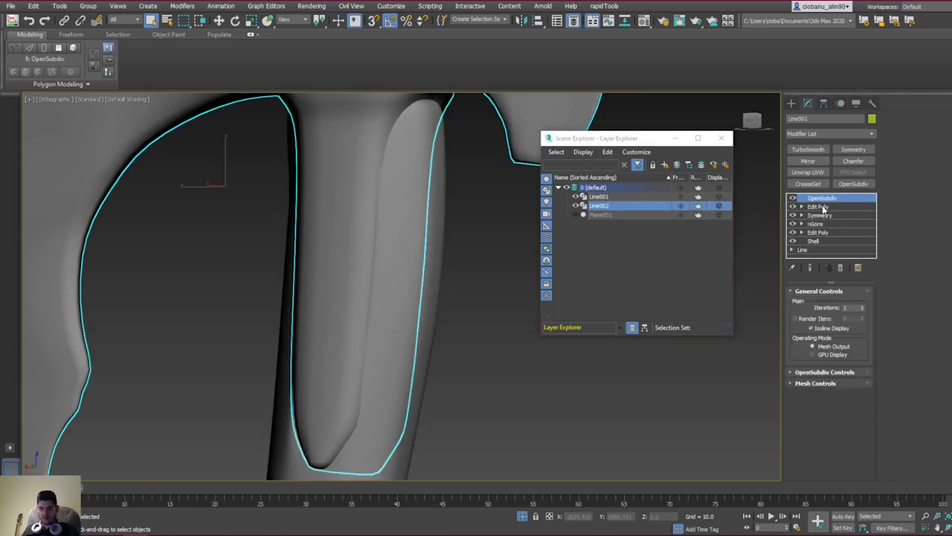
key(1)
key(z)
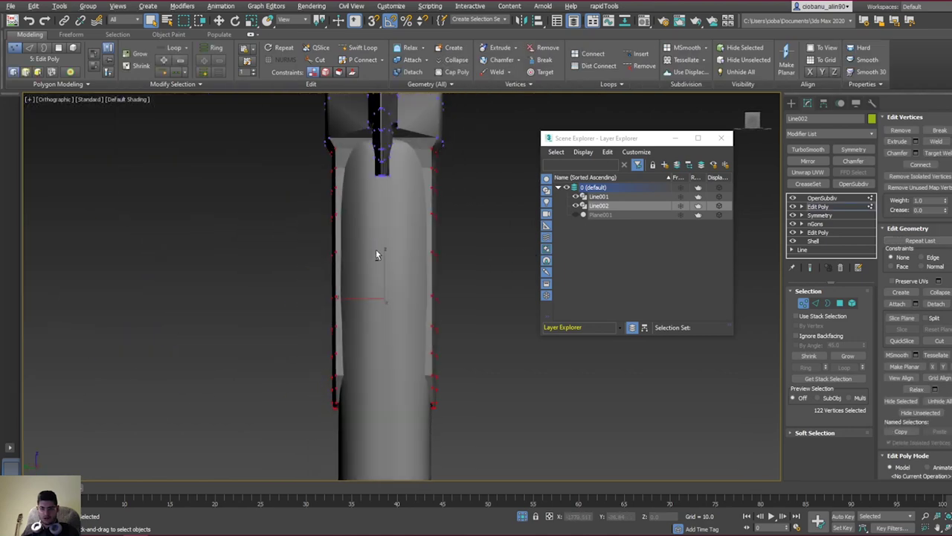
Step: Scale the selected strap vertices inward along the Y axis so the metal straps sit closer to the handle
key(w)
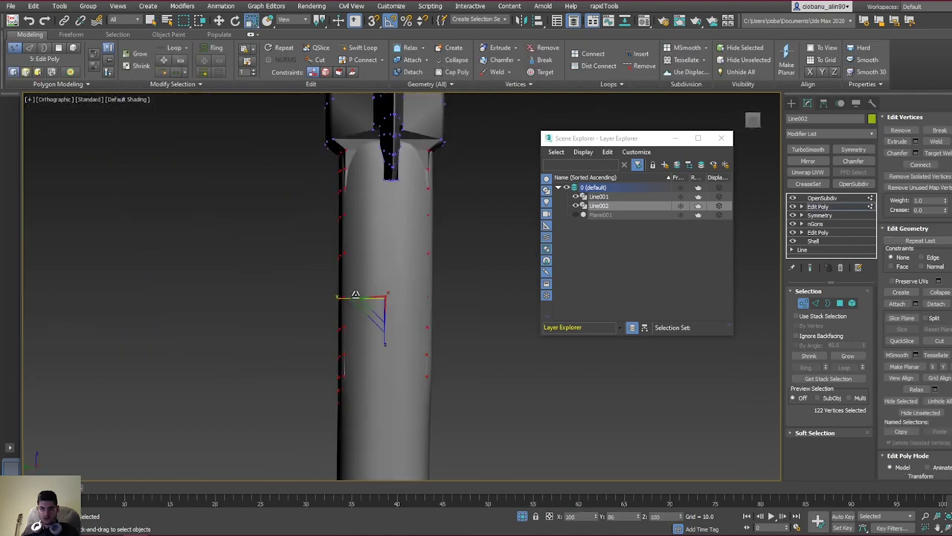
alt+middle_drag(349, 294, 387, 198)
click(614, 217)
alt+middle_drag(520, 241, 352, 312)
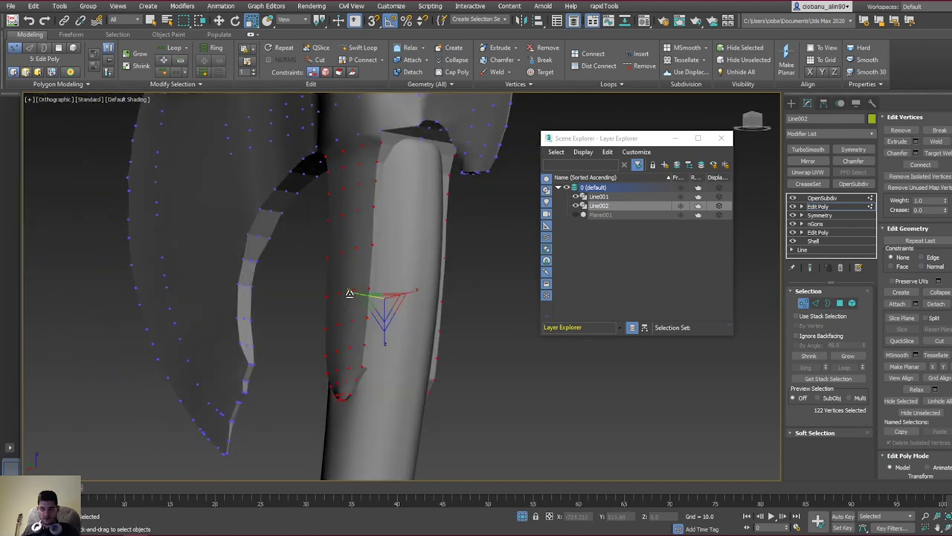
drag(351, 293, 352, 293)
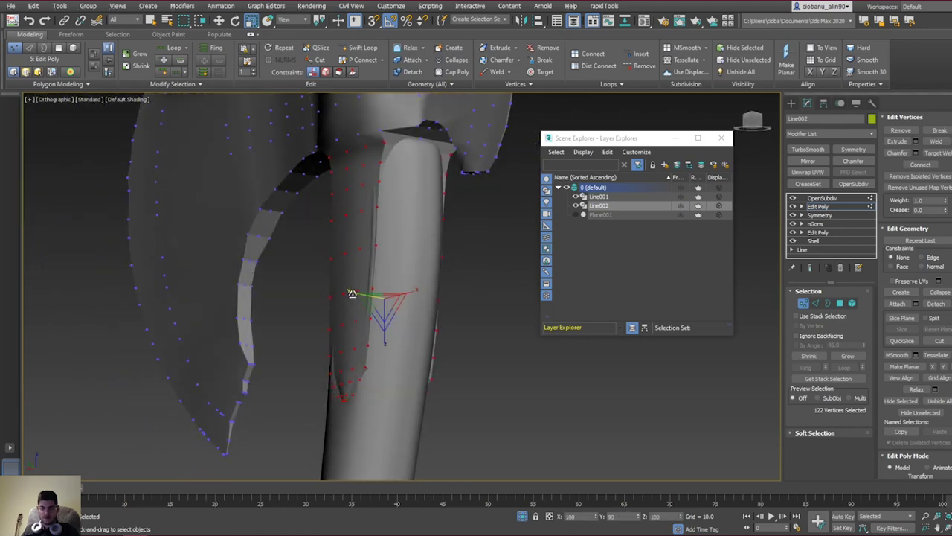
alt+middle_drag(352, 293, 304, 270)
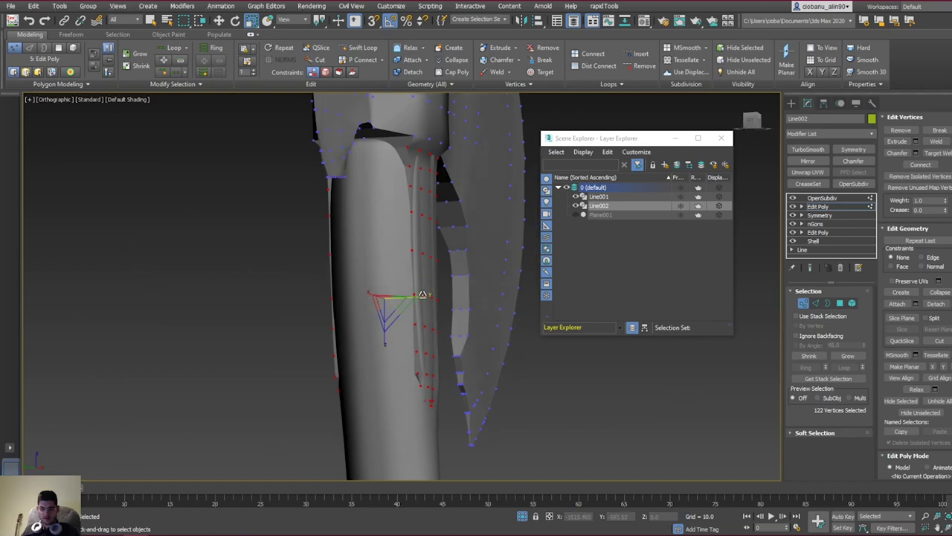
alt+middle_drag(386, 301, 396, 266)
alt+middle_drag(249, 261, 456, 267)
Step: Leave the vertex level, return to OpenSubdiv and inspect how the smoothed straps fit around the handle
key(1)
click(822, 198)
alt+middle_drag(566, 246, 413, 235)
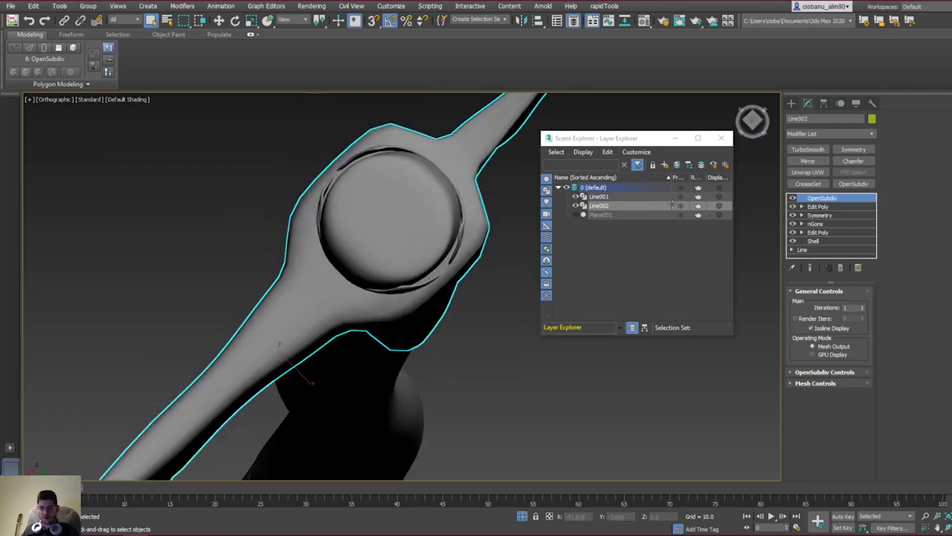
alt+middle_drag(453, 203, 409, 321)
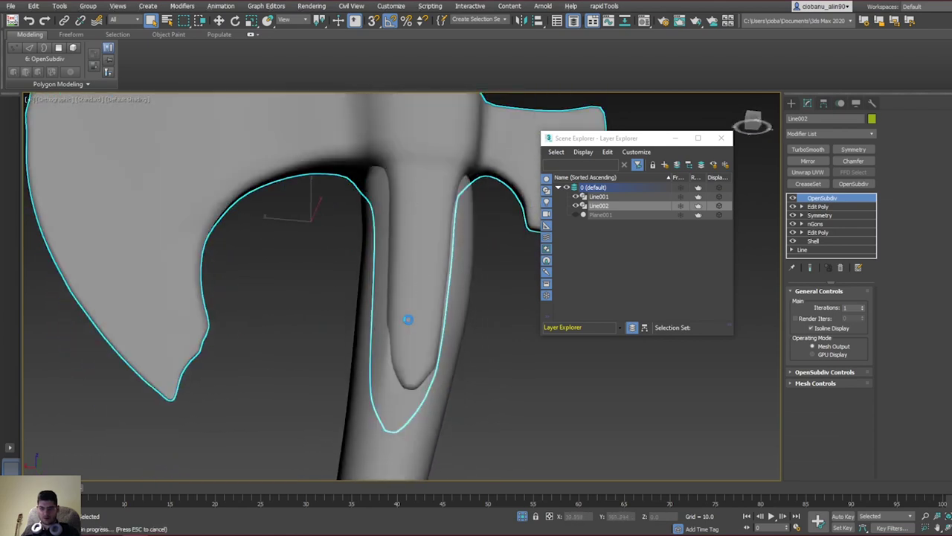
scroll(418, 276, down, 5)
middle_drag(339, 279, 348, 275)
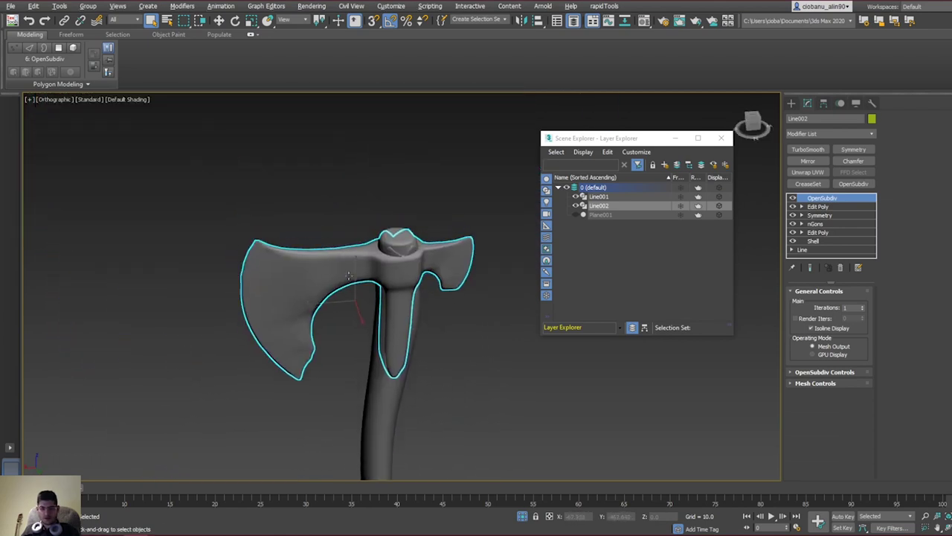
Step: Insert a CreaseSet modifier above the axe head's upper Edit Poly and enter its edge level
click(833, 209)
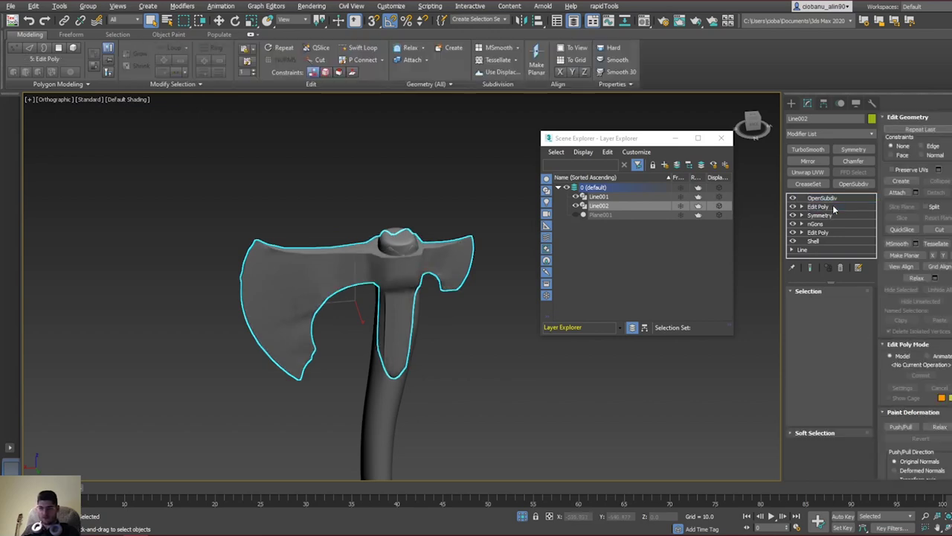
click(817, 135)
key(e)
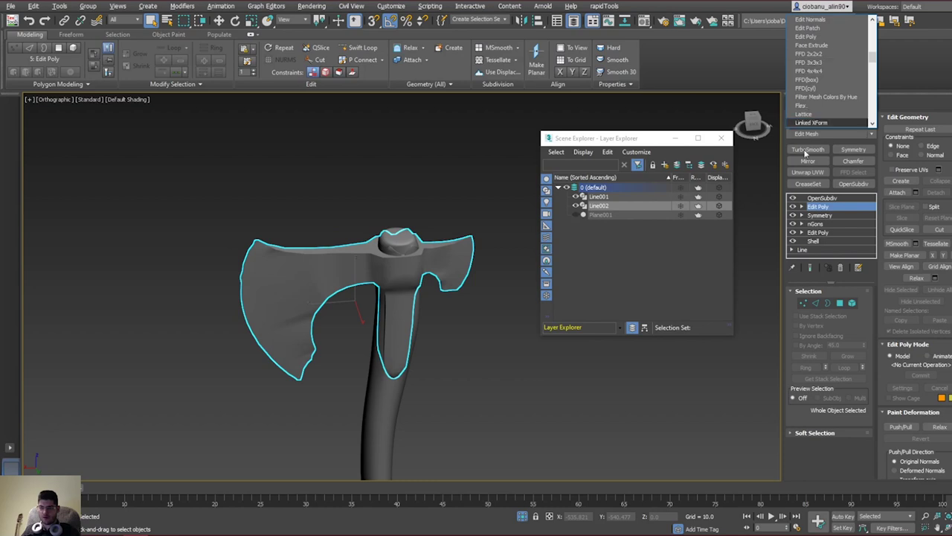
click(812, 180)
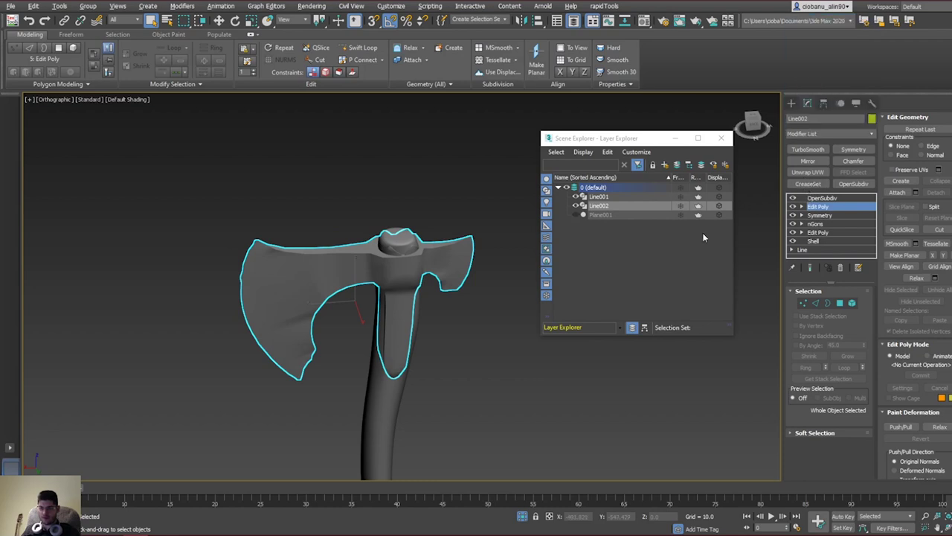
middle_drag(421, 297, 279, 243)
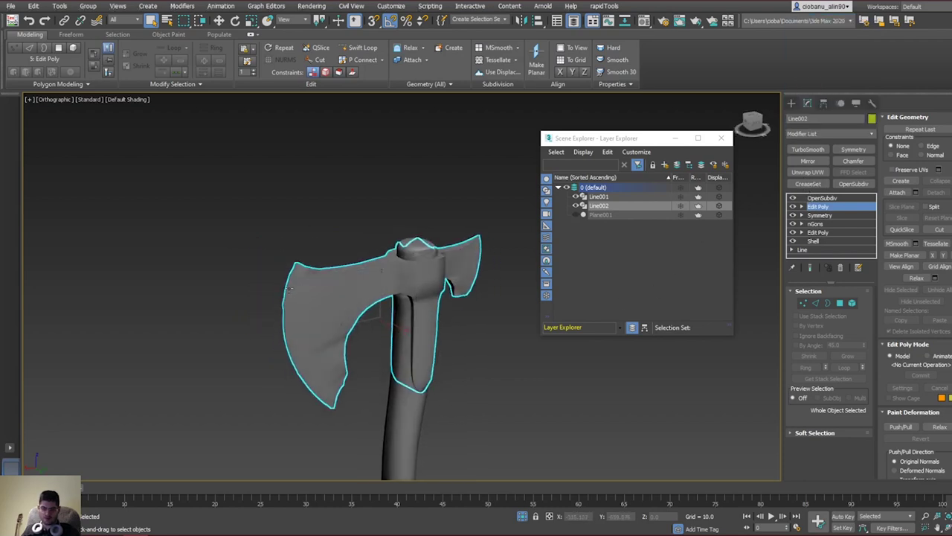
alt+middle_drag(300, 284, 264, 258)
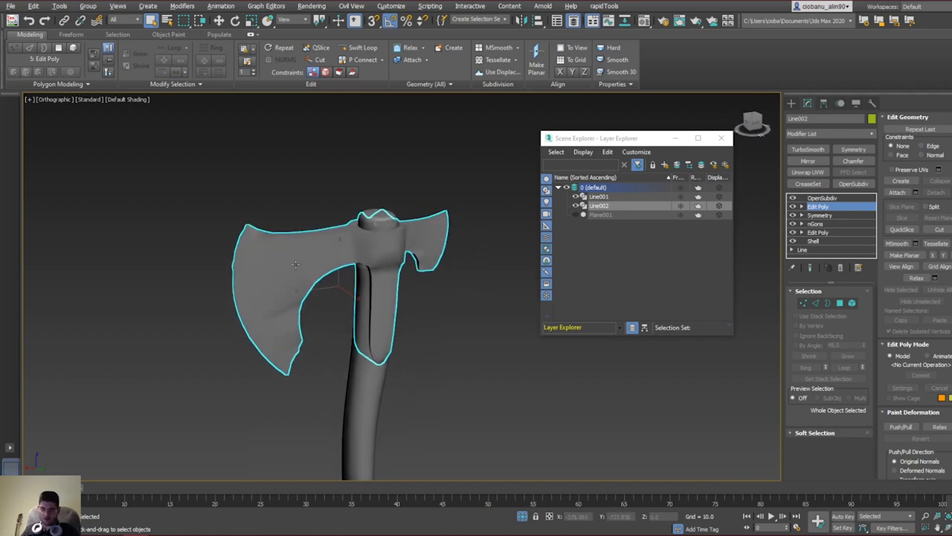
scroll(310, 261, up, 4)
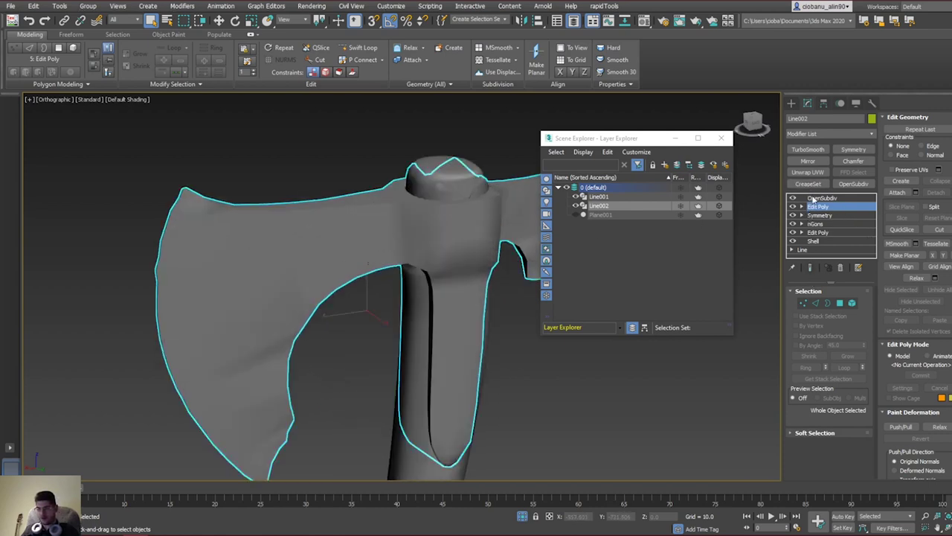
click(808, 184)
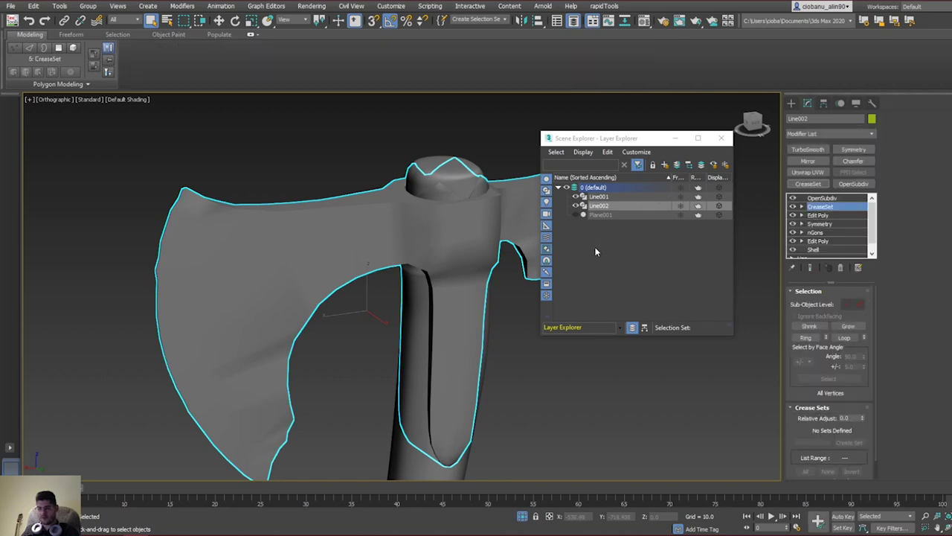
key(1)
key(F4)
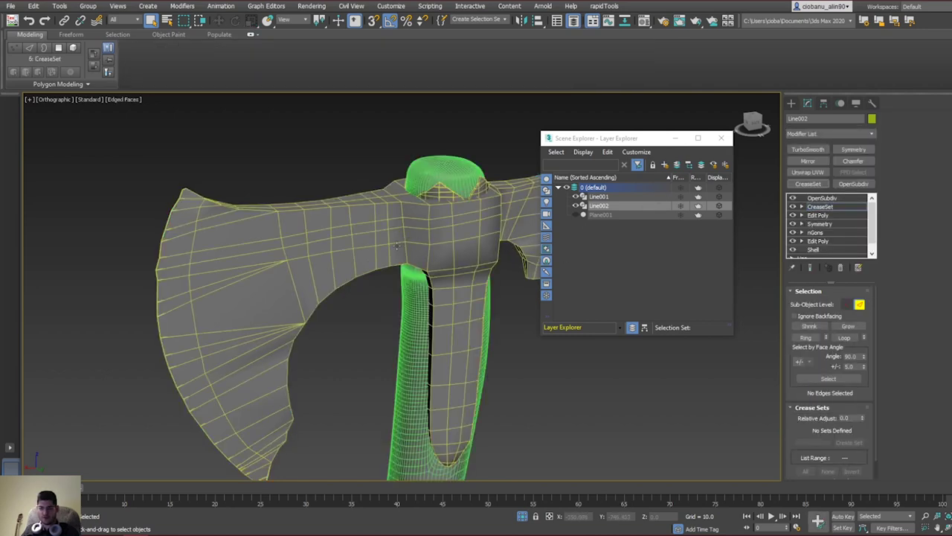
key(F4)
alt+middle_drag(397, 247, 327, 271)
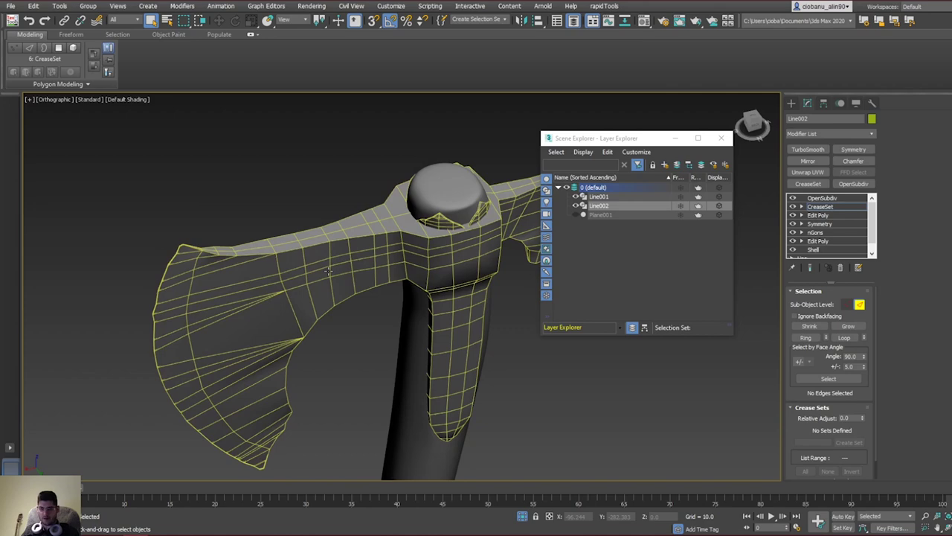
Step: Select the edge loop running along one side of the axe head's top face, from blade to rear spike
double_click(298, 250)
scroll(283, 231, up, 5)
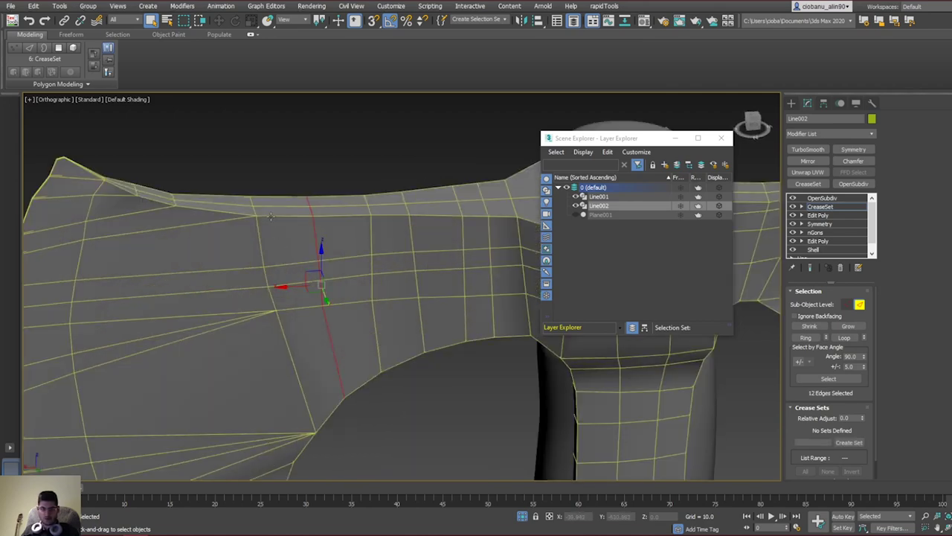
double_click(270, 216)
scroll(279, 225, down, 6)
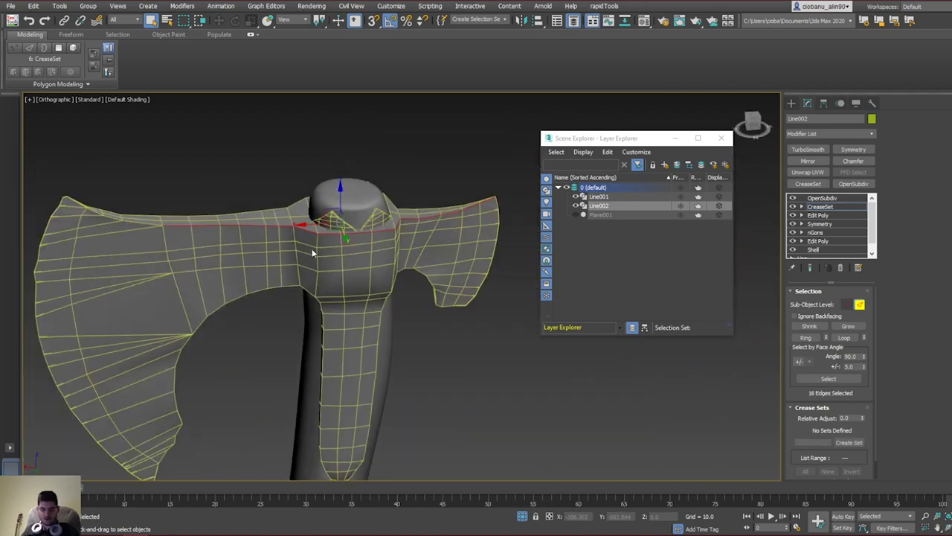
mouse_move(282, 239)
alt+middle_down()
mouse_move(295, 218)
mouse_move(280, 242)
alt+middle_up()
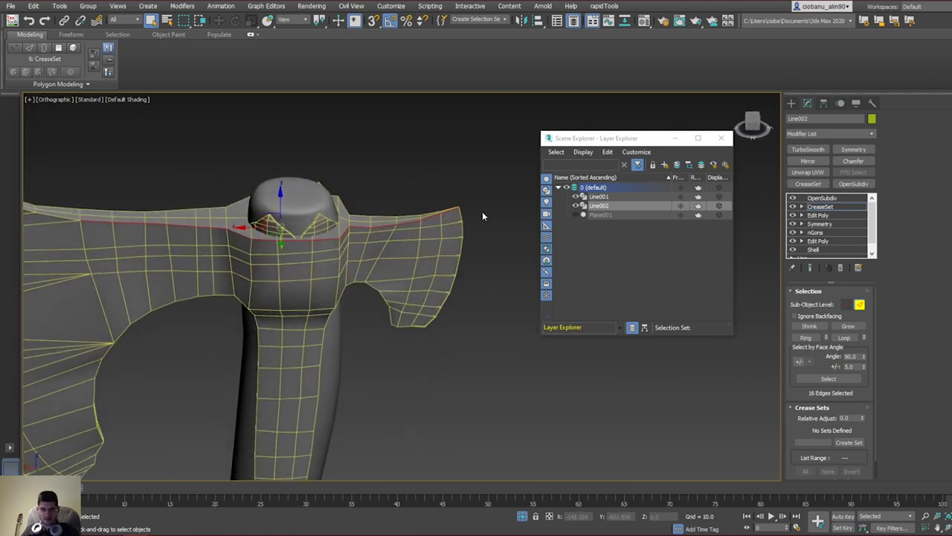
scroll(482, 216, up, 5)
scroll(210, 216, down, 6)
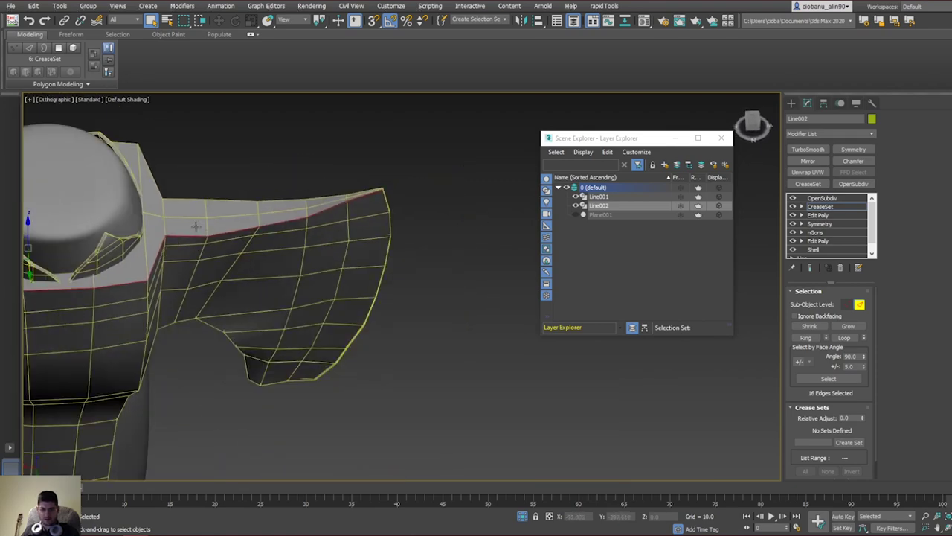
scroll(302, 223, up, 1)
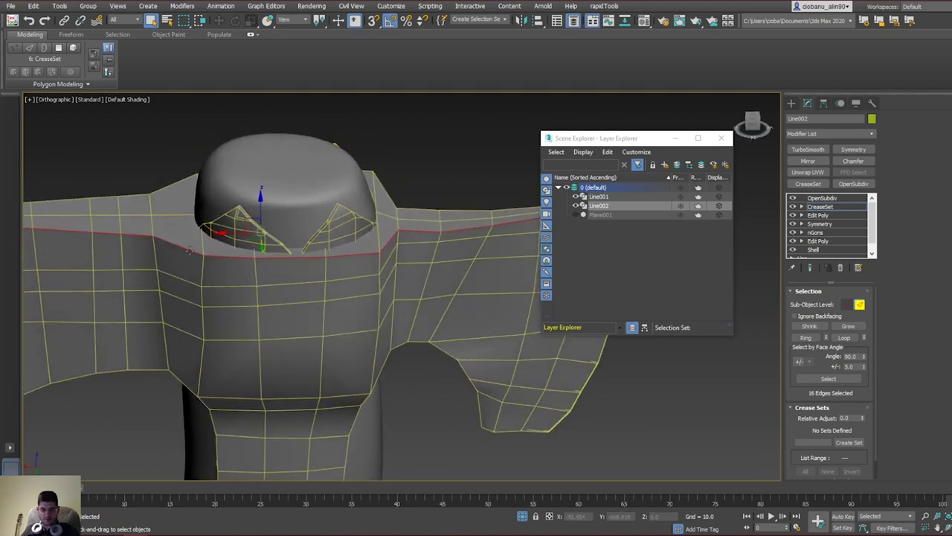
alt+middle_drag(203, 262, 241, 258)
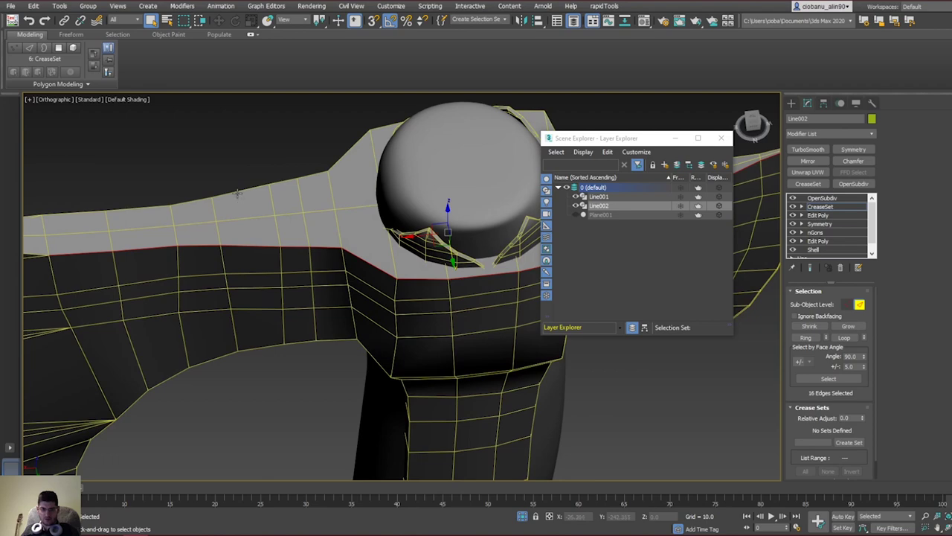
Step: Add the top face's opposite border loop and the remaining border edges toward the blade tip to the selection
alt+middle_drag(237, 192, 417, 290)
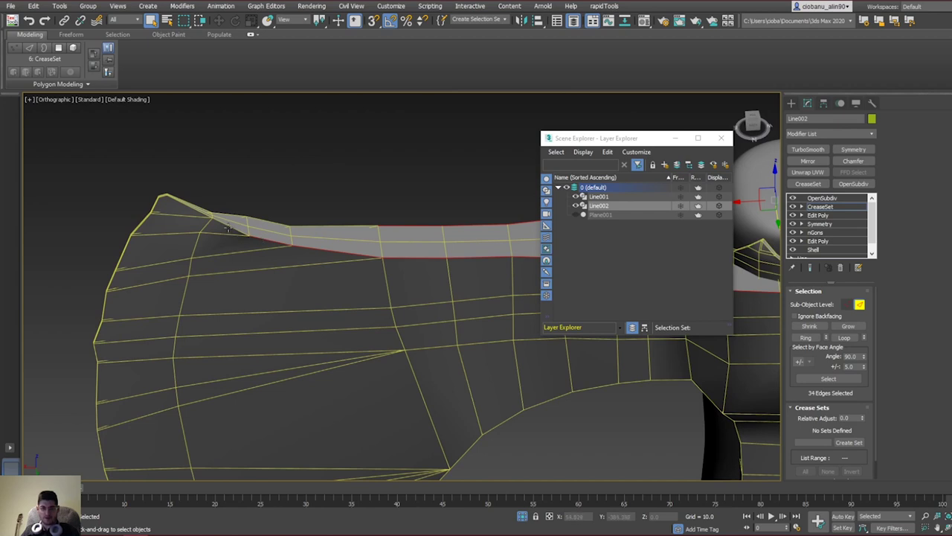
scroll(212, 217, up, 2)
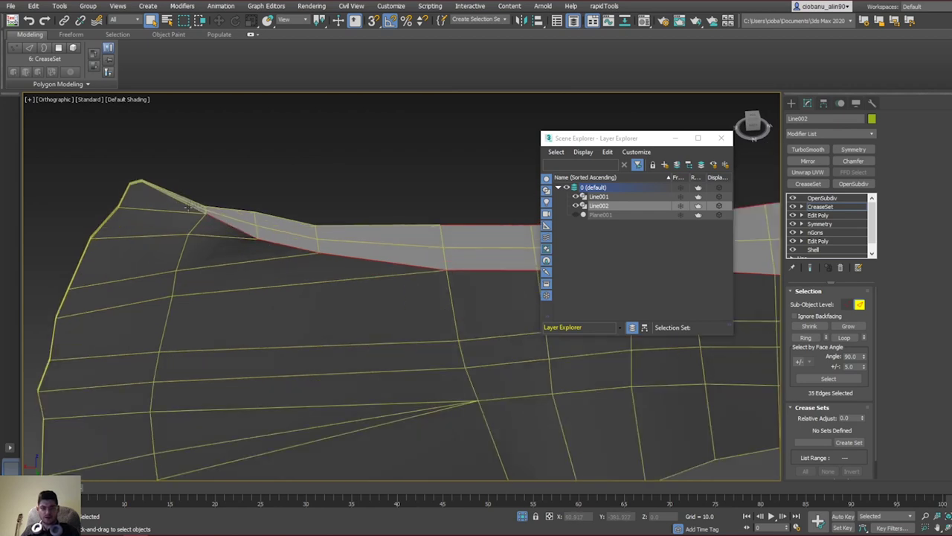
scroll(190, 208, up, 2)
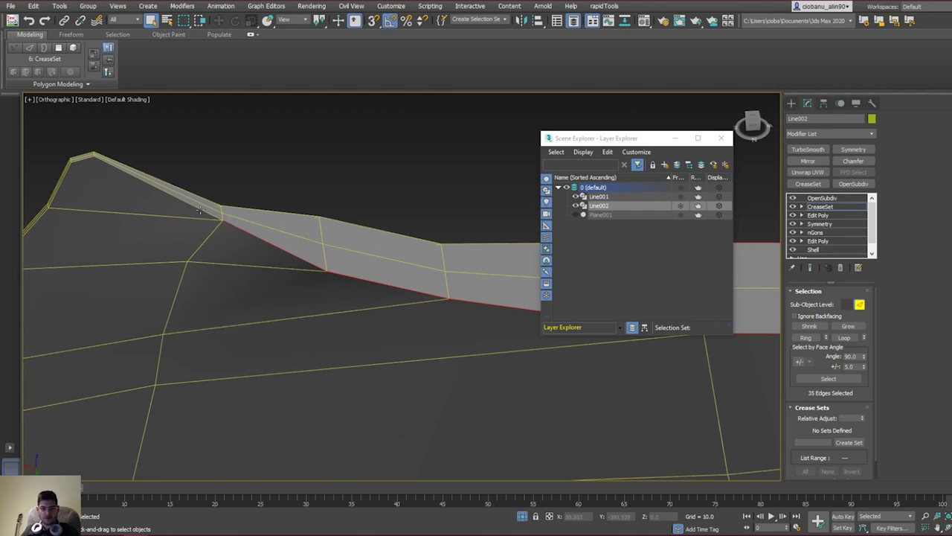
ctrl+double_click(279, 213)
alt+middle_drag(279, 213, 455, 269)
Step: Check the top border from the opposite side of the head and add its missing edge near the blade tip
scroll(530, 357, down, 3)
middle_drag(511, 347, 203, 260)
alt+middle_drag(364, 313, 393, 336)
scroll(459, 295, up, 3)
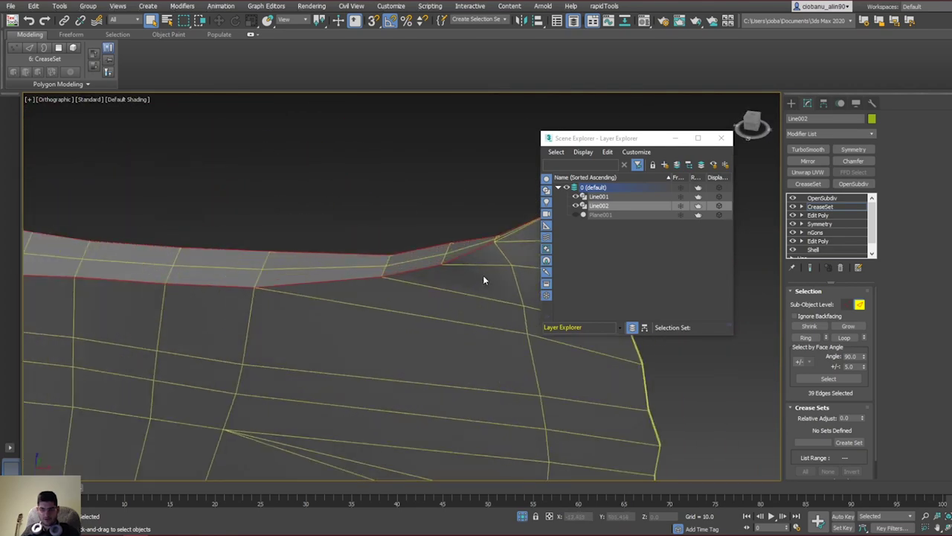
middle_drag(482, 274, 495, 315)
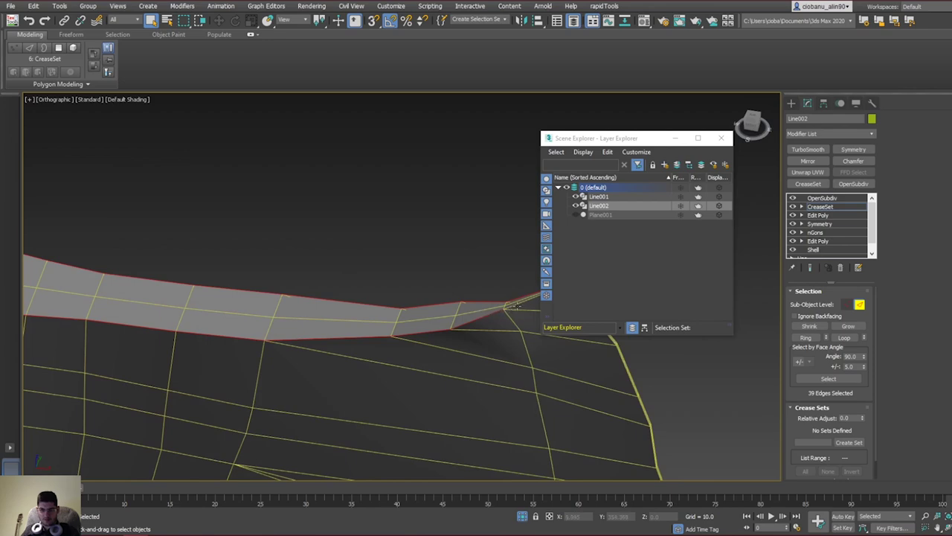
middle_drag(229, 310, 532, 309)
scroll(236, 334, down, 2)
mouse_move(266, 324)
middle_down()
mouse_move(439, 319)
mouse_move(250, 282)
mouse_move(284, 282)
mouse_move(369, 314)
middle_up()
alt+middle_drag(329, 367, 291, 325)
scroll(372, 298, down, 3)
middle_drag(484, 274, 189, 277)
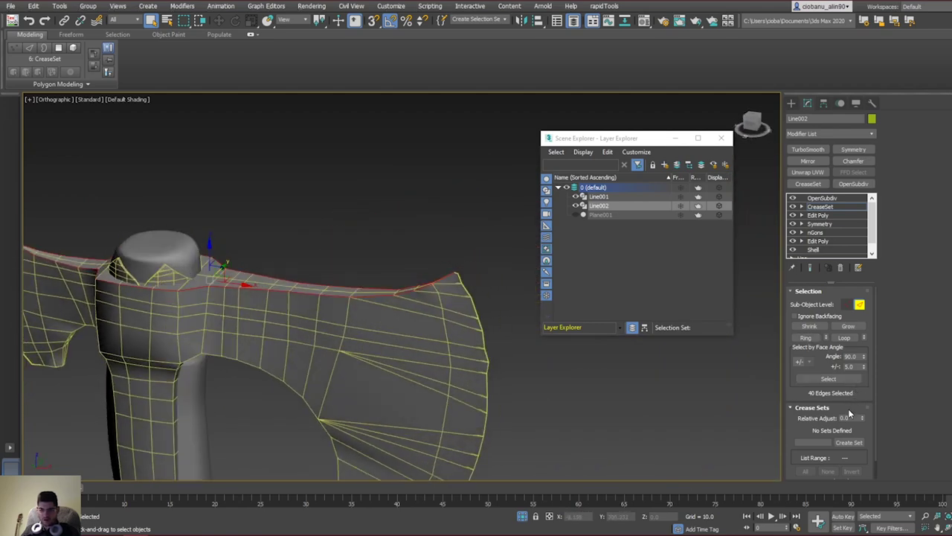
Step: Create a crease set from the selected top border edges and set its crease value to 1.0
click(847, 443)
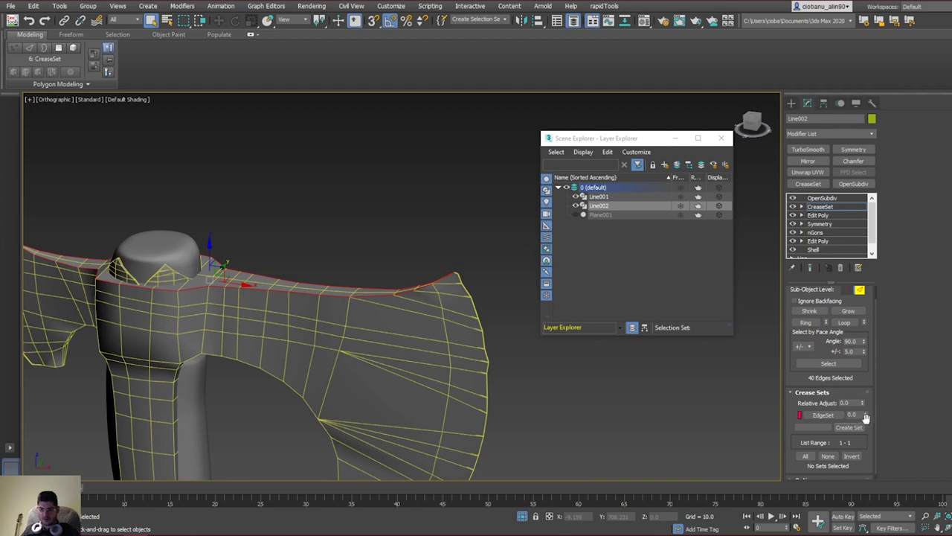
drag(865, 415, 867, 313)
middle_drag(272, 296, 258, 220)
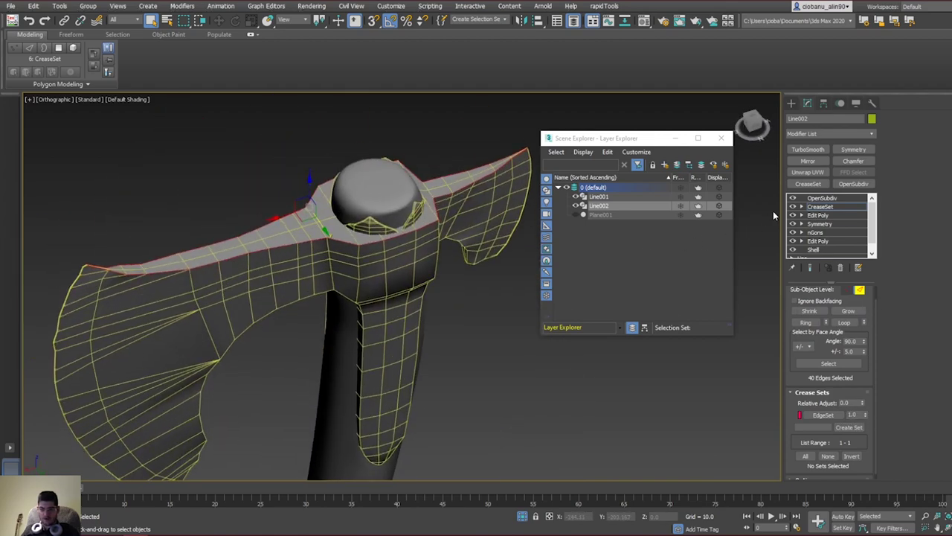
Step: Return to OpenSubdiv, set its iterations to 3 and inspect the creased top border near the blade tip
click(822, 198)
scroll(357, 265, up, 2)
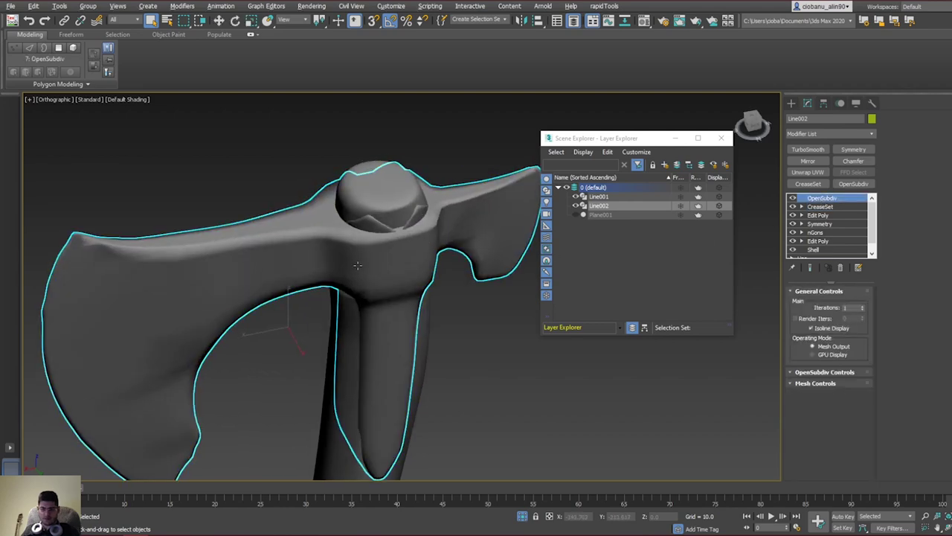
alt+middle_drag(357, 265, 497, 255)
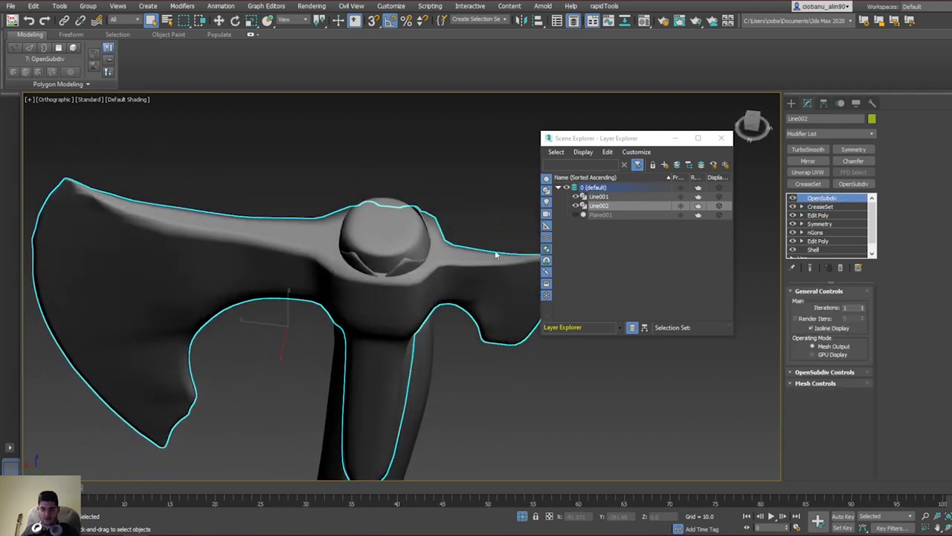
click(863, 306)
alt+middle_drag(305, 277, 345, 276)
middle_drag(190, 276, 119, 275)
scroll(304, 292, up, 2)
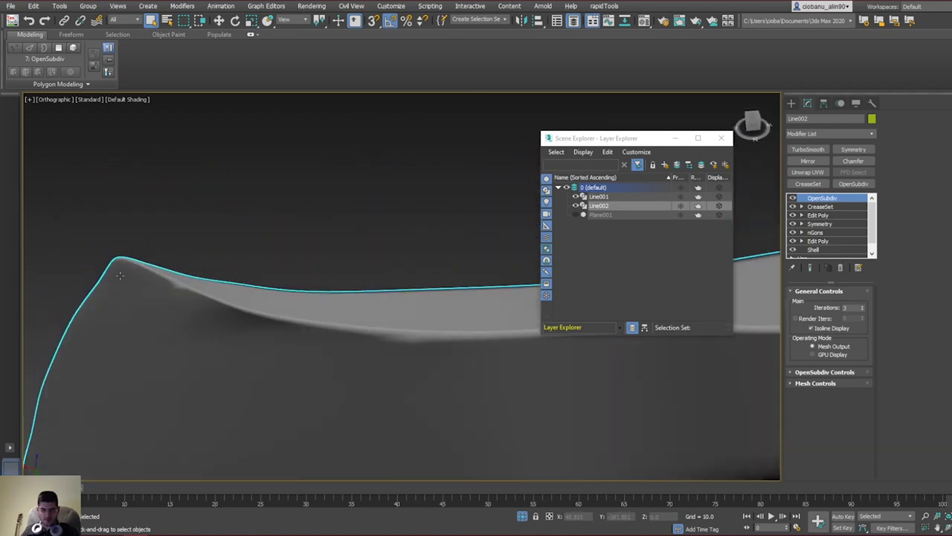
Step: Compare the CreaseSet edges with the OpenSubdiv result along the top border near the blade tip
click(819, 207)
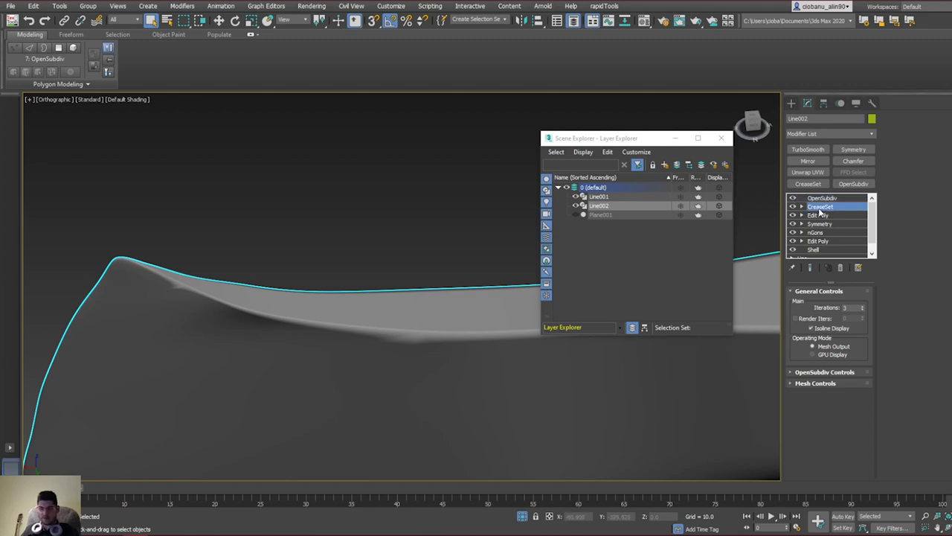
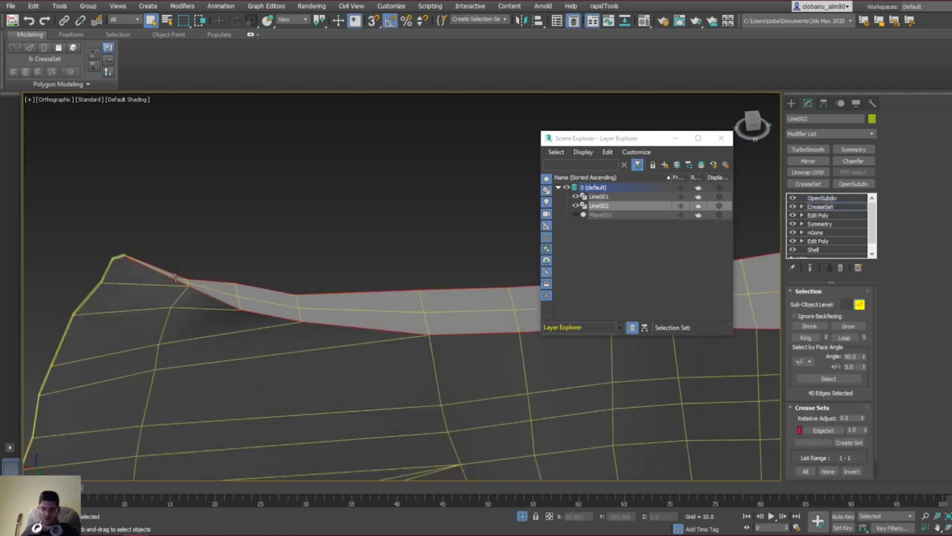
alt+middle_drag(233, 306, 328, 360)
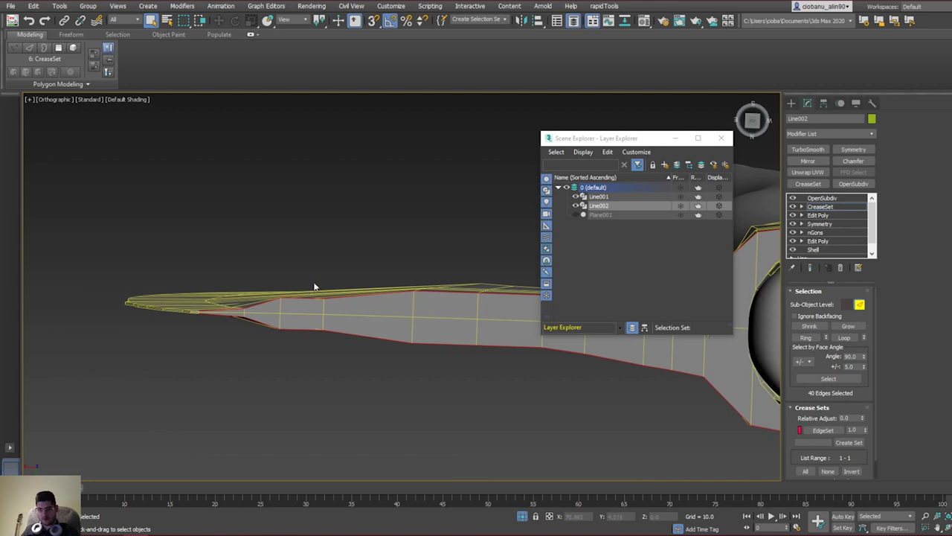
alt+middle_drag(314, 286, 354, 266)
click(828, 198)
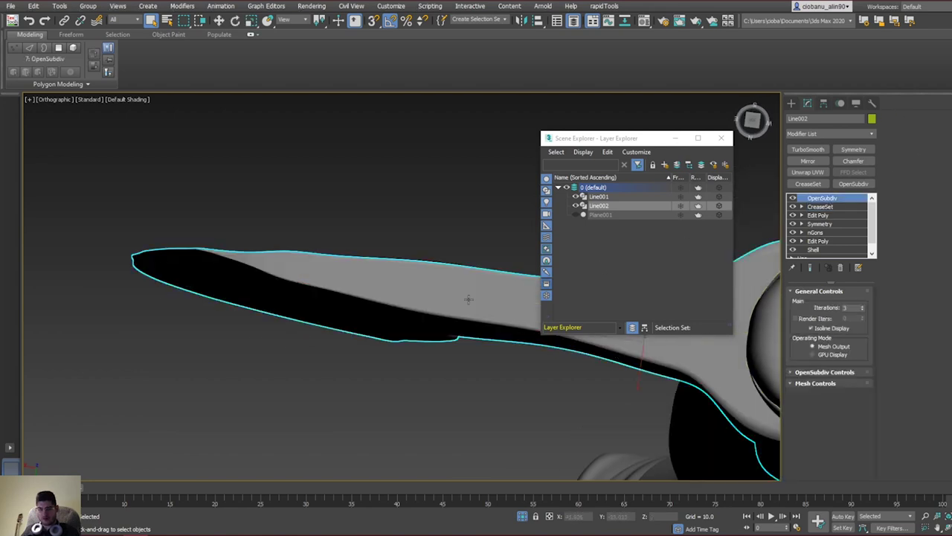
alt+middle_drag(339, 350, 335, 288)
mouse_move(328, 234)
alt+middle_down()
mouse_move(328, 210)
mouse_move(319, 241)
alt+middle_up()
Step: Check the creased top border across the whole head, first on the CreaseSet cage and again on the smoothed OpenSubdiv mesh
click(818, 208)
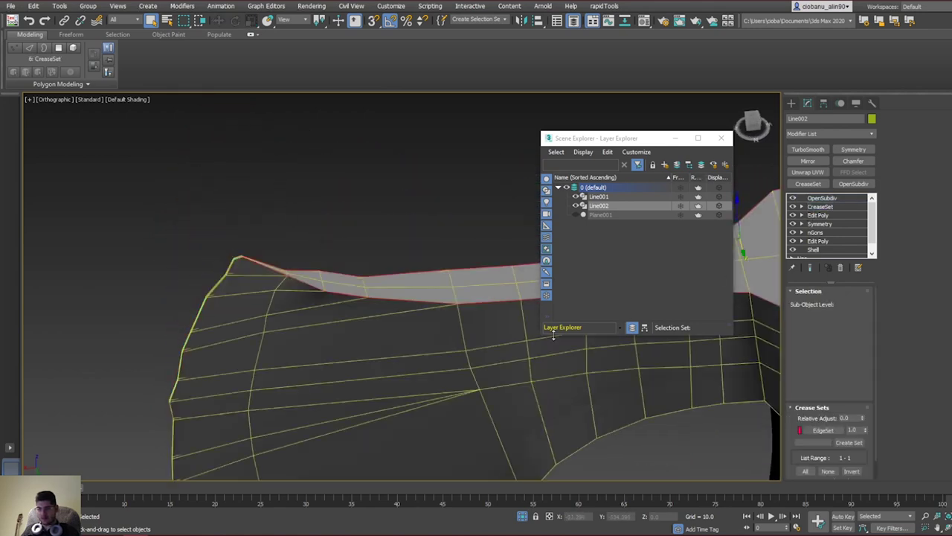
scroll(408, 357, down, 4)
middle_drag(408, 357, 337, 241)
middle_drag(338, 241, 139, 266)
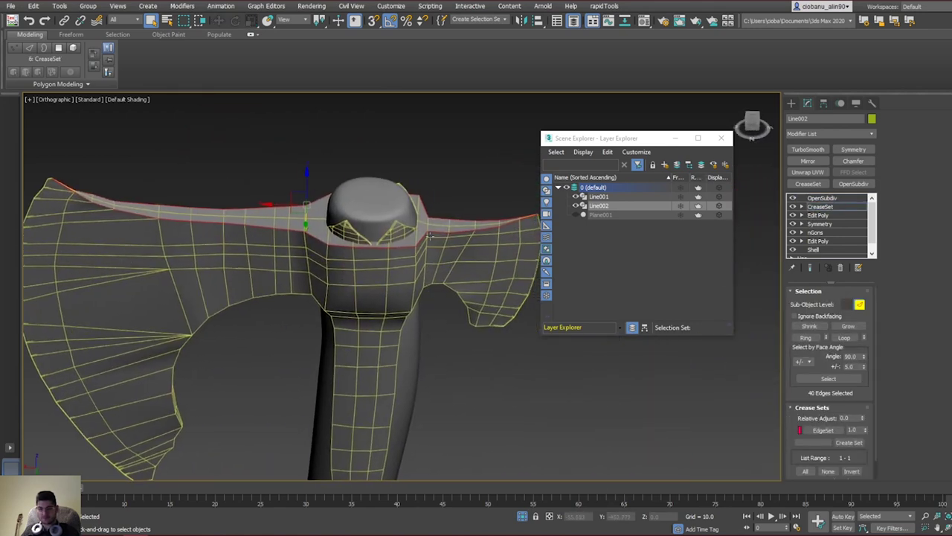
mouse_move(437, 236)
alt+middle_down()
mouse_move(421, 205)
mouse_move(428, 259)
mouse_move(431, 243)
alt+middle_up()
click(822, 198)
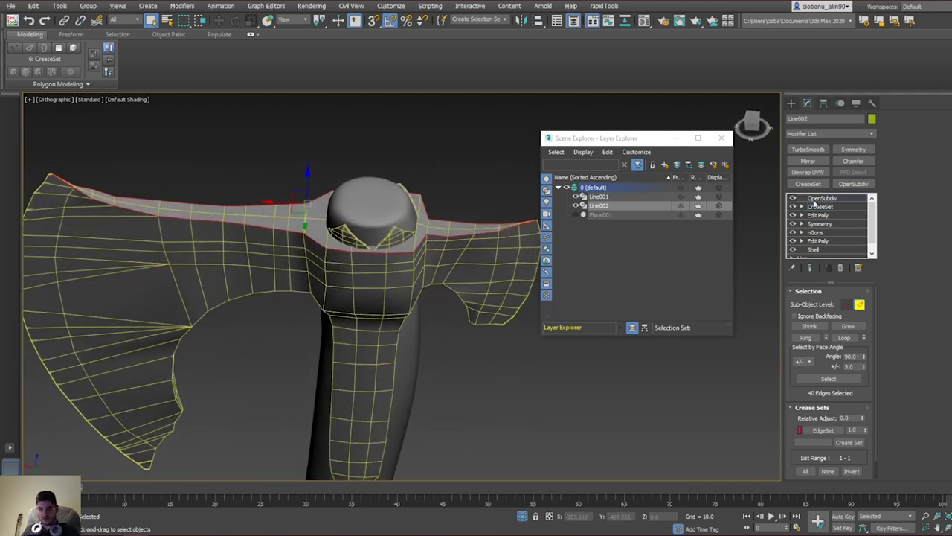
alt+middle_drag(357, 240, 365, 235)
alt+middle_drag(378, 229, 483, 263)
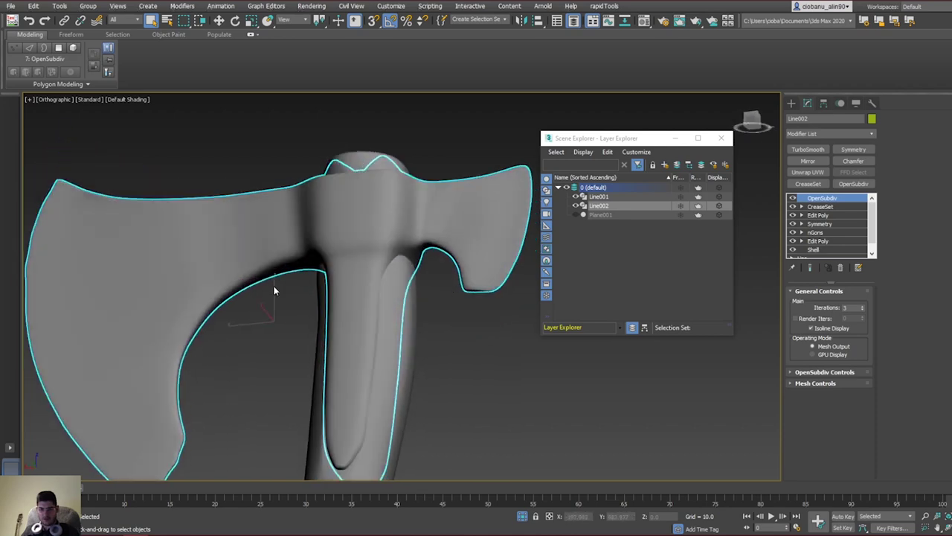
Step: In CreaseSet, add the border edge loops on both sides of the small rear blade's inner curve to the edge selection
click(818, 206)
scroll(469, 216, up, 4)
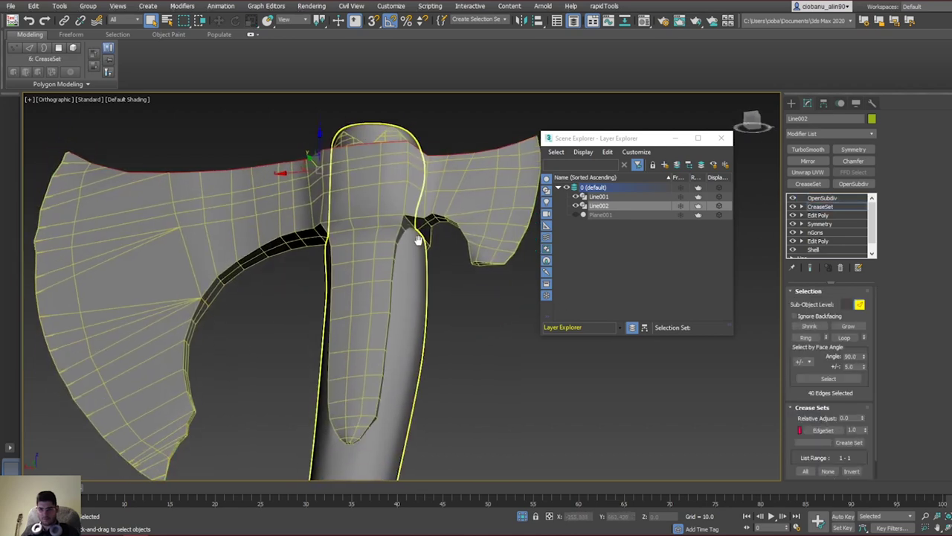
alt+middle_drag(477, 238, 434, 261)
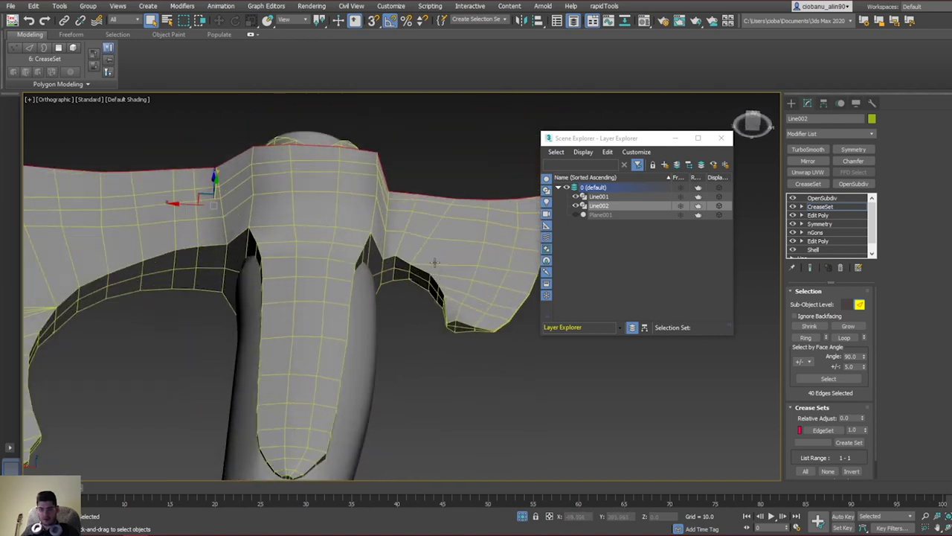
scroll(418, 251, up, 3)
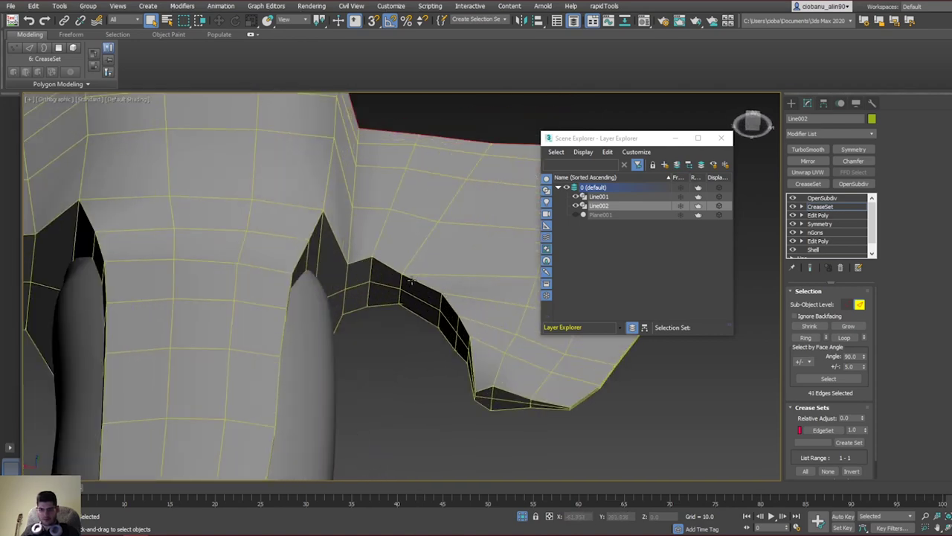
ctrl+double_click(411, 281)
key(ctrl+z)
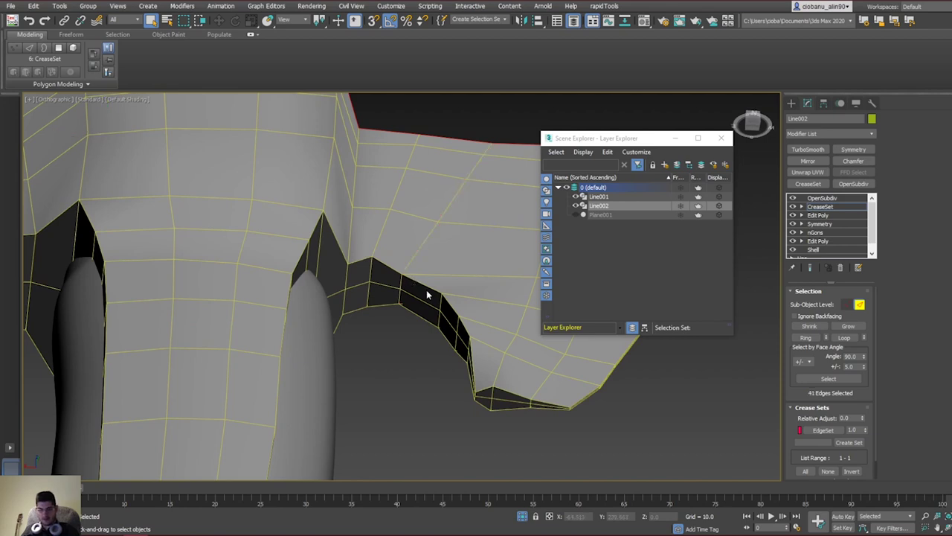
ctrl+double_click(427, 286)
alt+middle_drag(427, 288, 442, 234)
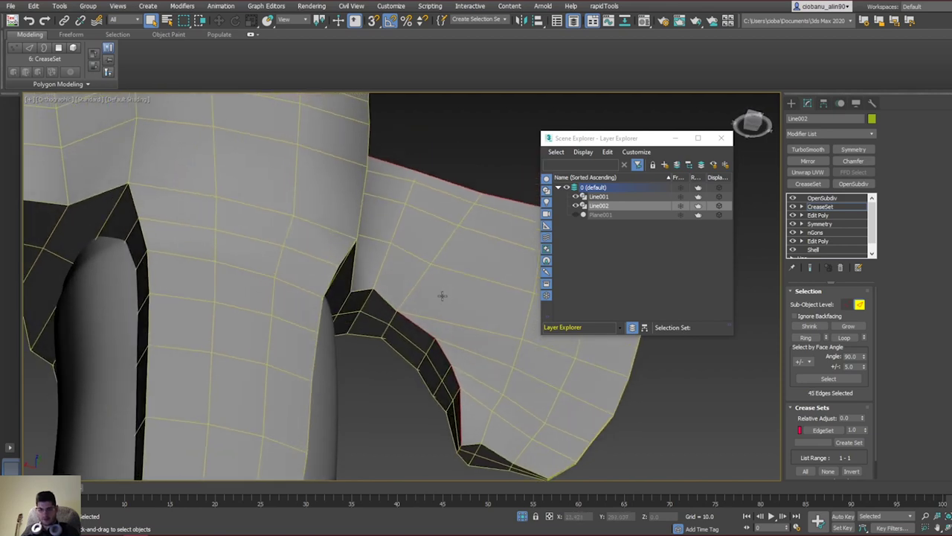
ctrl+double_click(400, 354)
alt+middle_drag(401, 355, 449, 306)
Step: Add the rear blade's bottom border edges and the remaining inner-curve edges toward the handle on both sides to the selection
scroll(423, 385, down, 3)
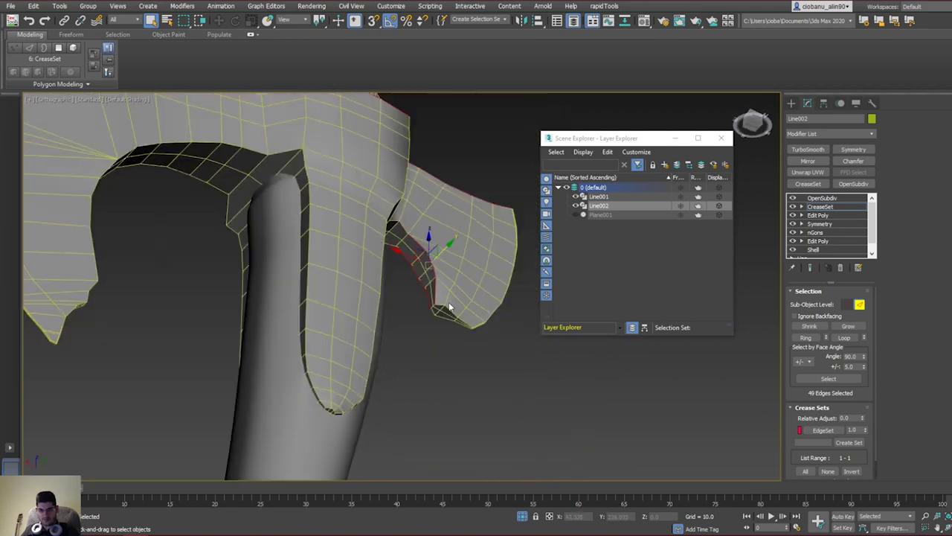
scroll(449, 306, up, 3)
ctrl+double_click(431, 308)
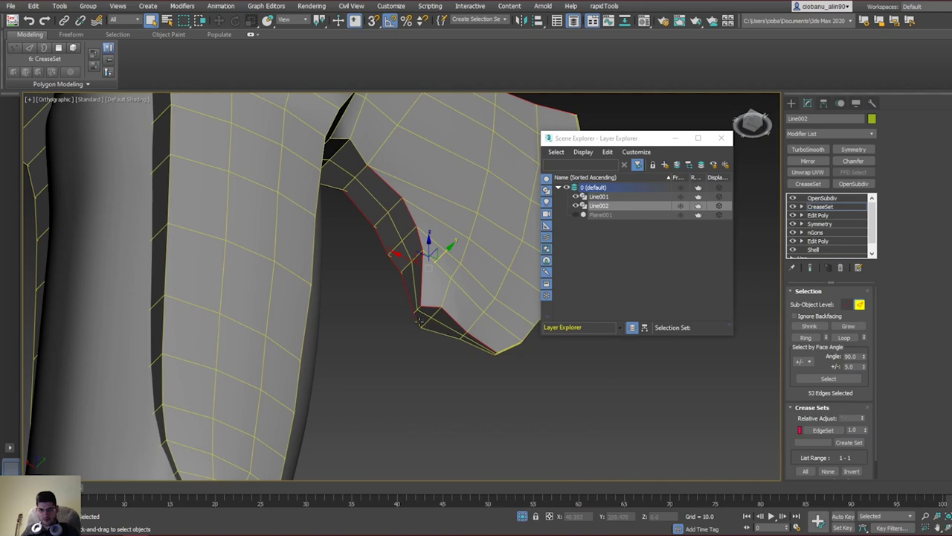
alt+middle_drag(419, 322, 372, 222)
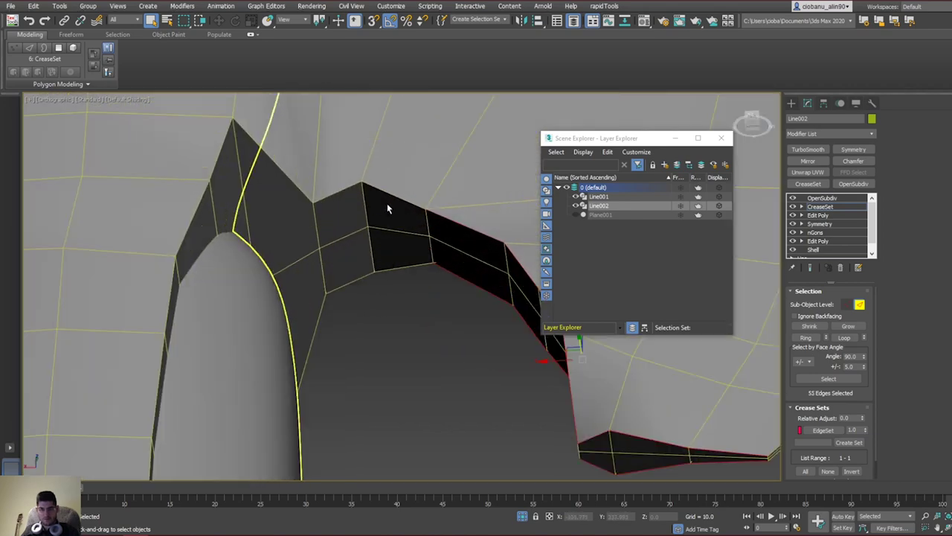
ctrl+double_click(392, 196)
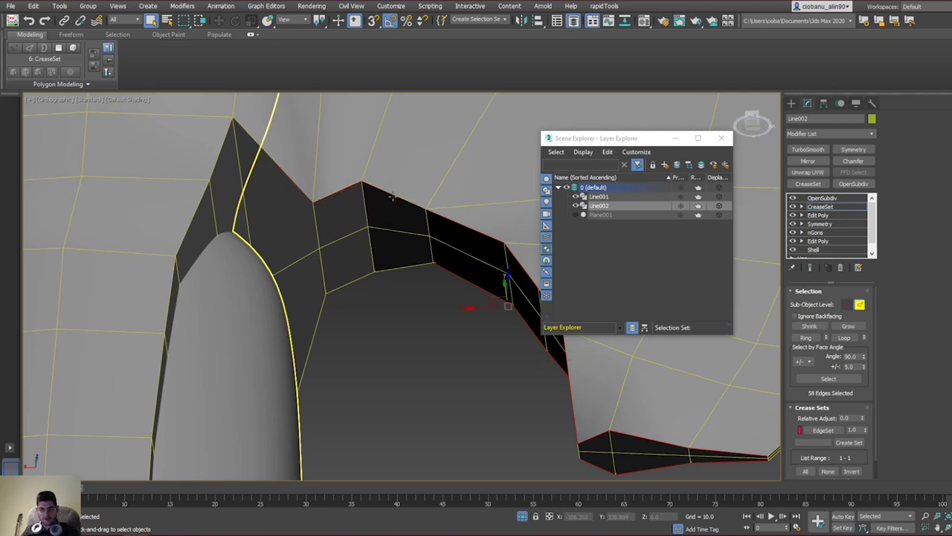
ctrl+double_click(395, 269)
alt+middle_drag(396, 274, 363, 312)
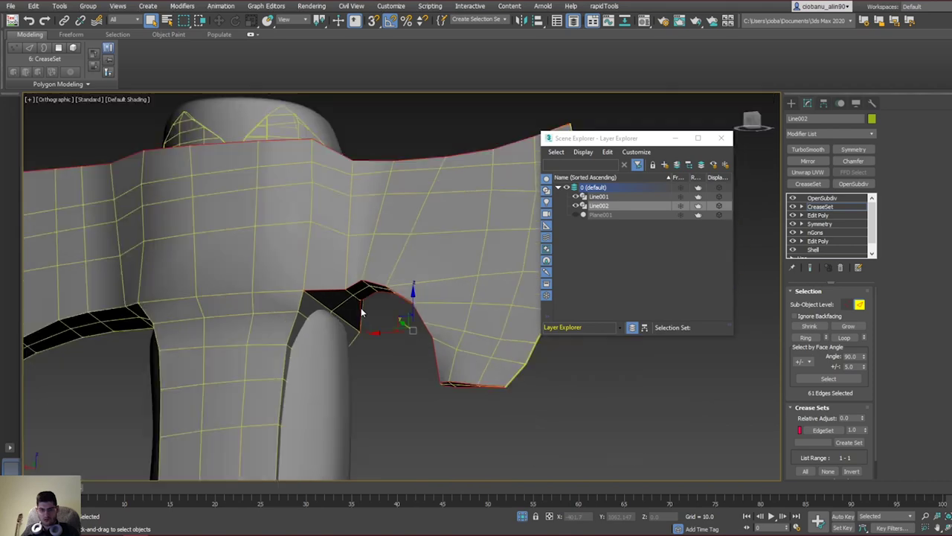
Step: Add the selected underside edges of the rear blade to the existing crease set EdgeSet
middle_drag(270, 306, 572, 267)
middle_drag(378, 292, 267, 319)
scroll(267, 320, down, 4)
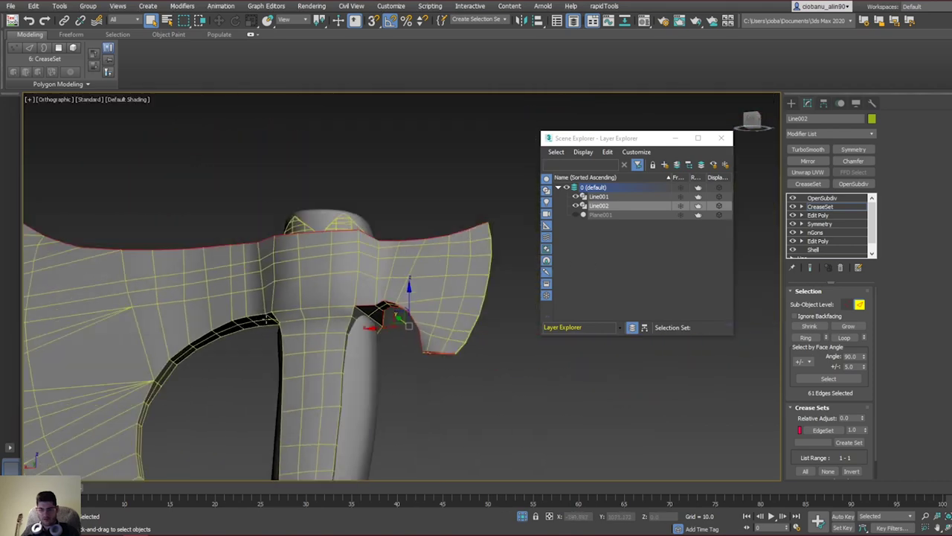
right_click(803, 428)
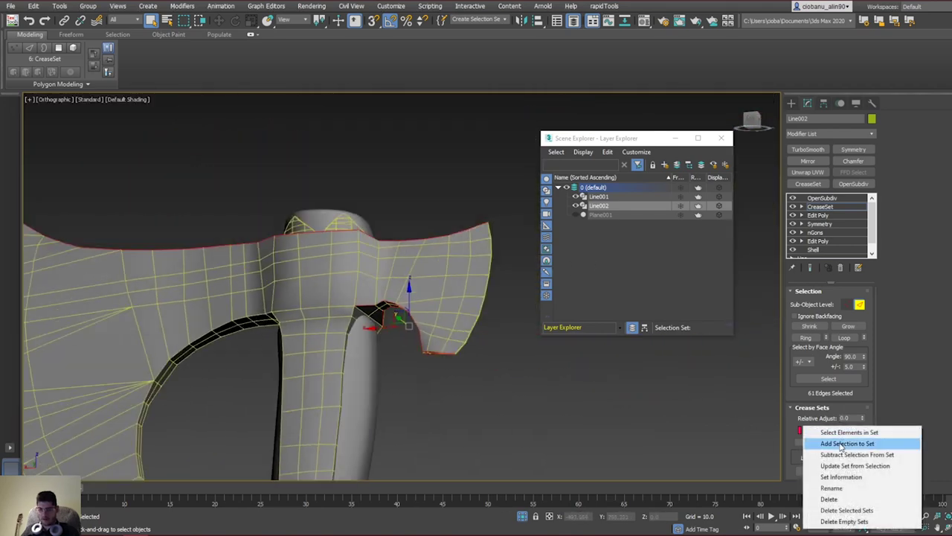
click(841, 444)
Step: Raise the OpenSubdiv iterations to 4 and compare the rear blade's creased underside with its CreaseSet edges
alt+middle_drag(625, 409, 496, 287)
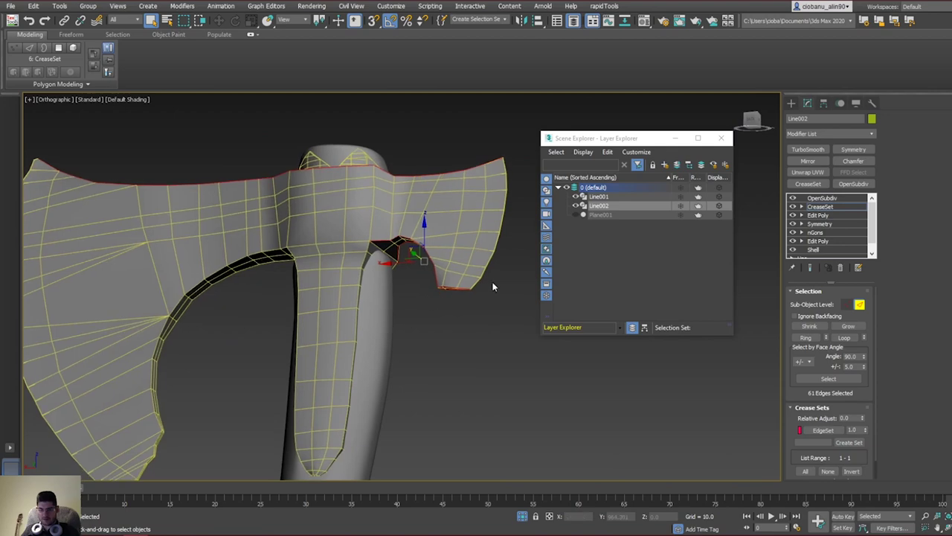
click(824, 199)
alt+middle_drag(486, 262, 414, 258)
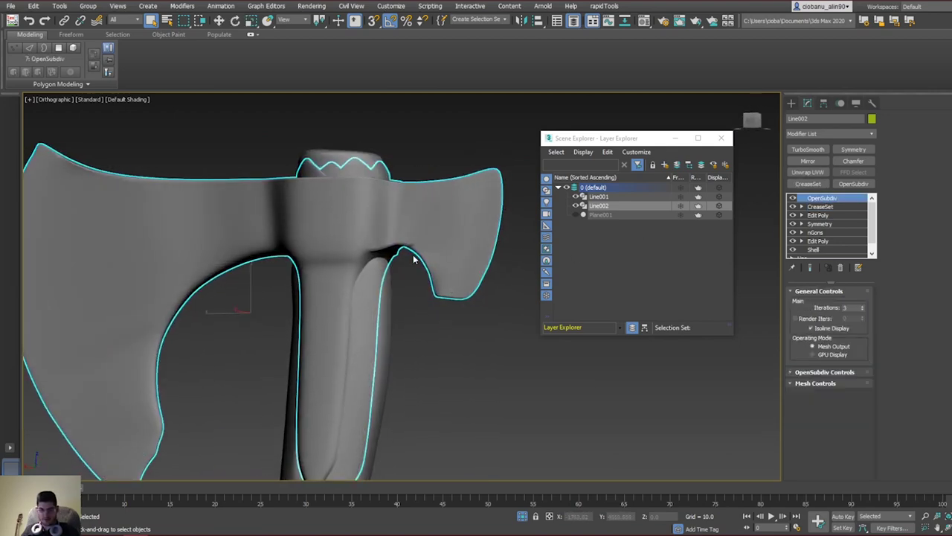
scroll(415, 259, up, 2)
click(818, 206)
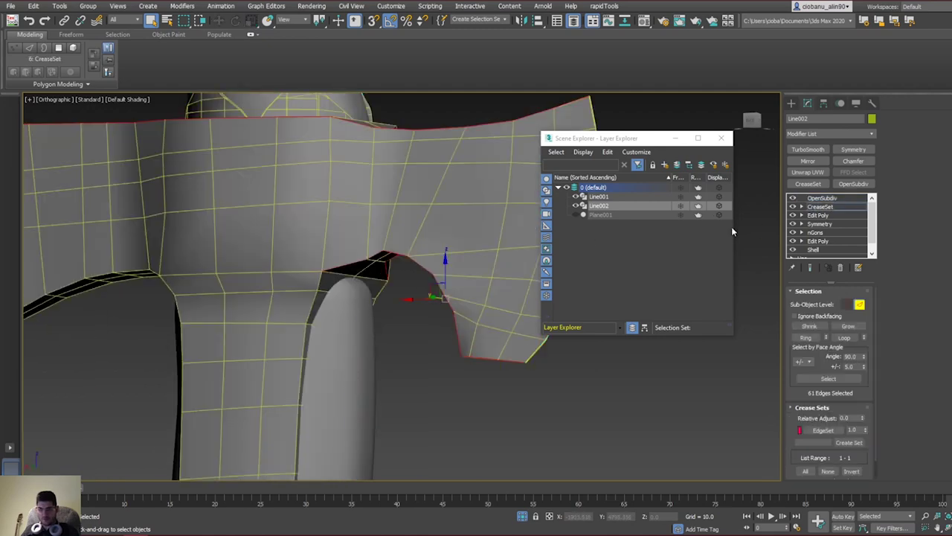
alt+middle_drag(474, 272, 381, 221)
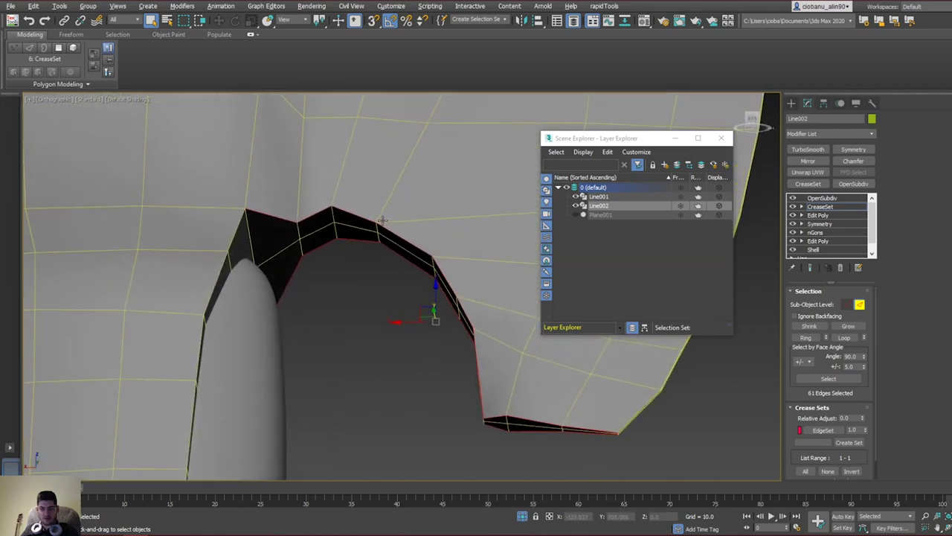
click(818, 198)
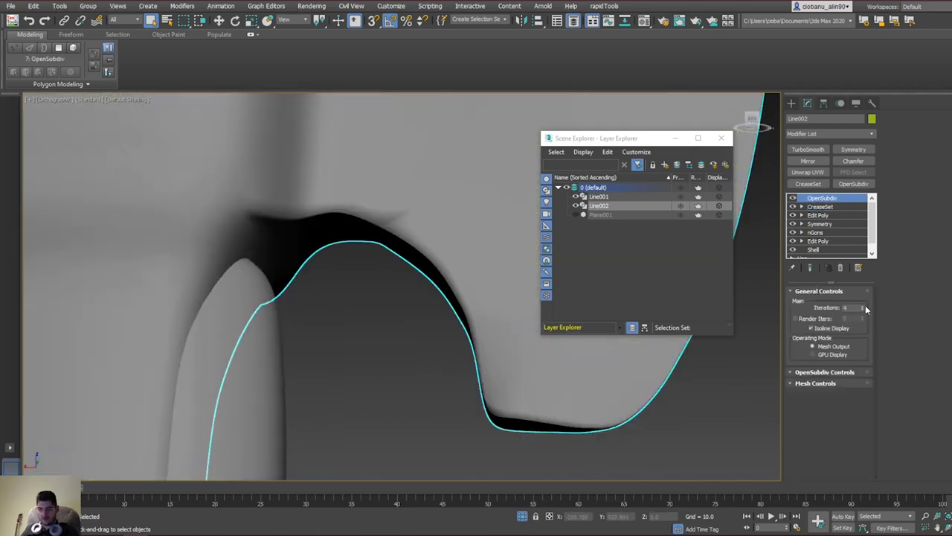
alt+middle_drag(496, 248, 524, 291)
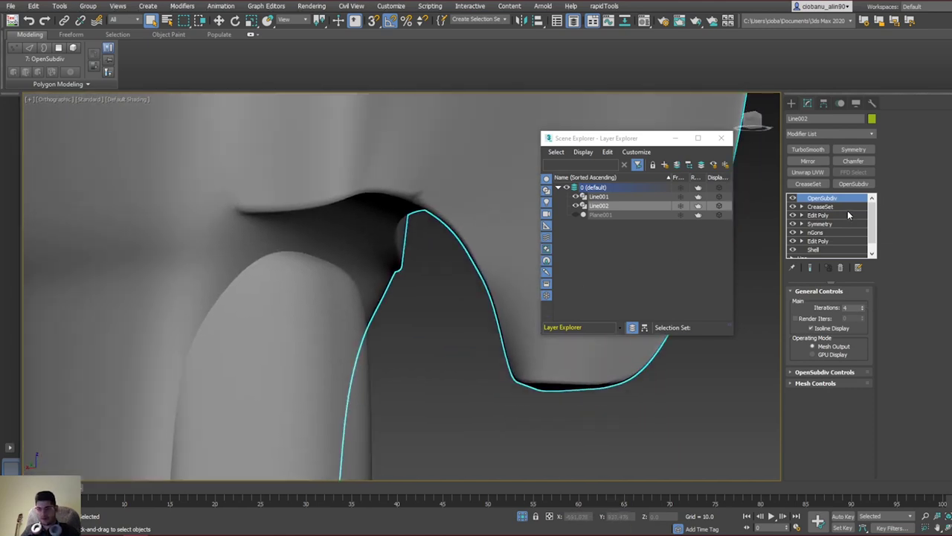
Step: In CreaseSet, add the border edge loop running down the strap's side beside the handle to the selection
click(835, 207)
alt+middle_drag(347, 253, 347, 165)
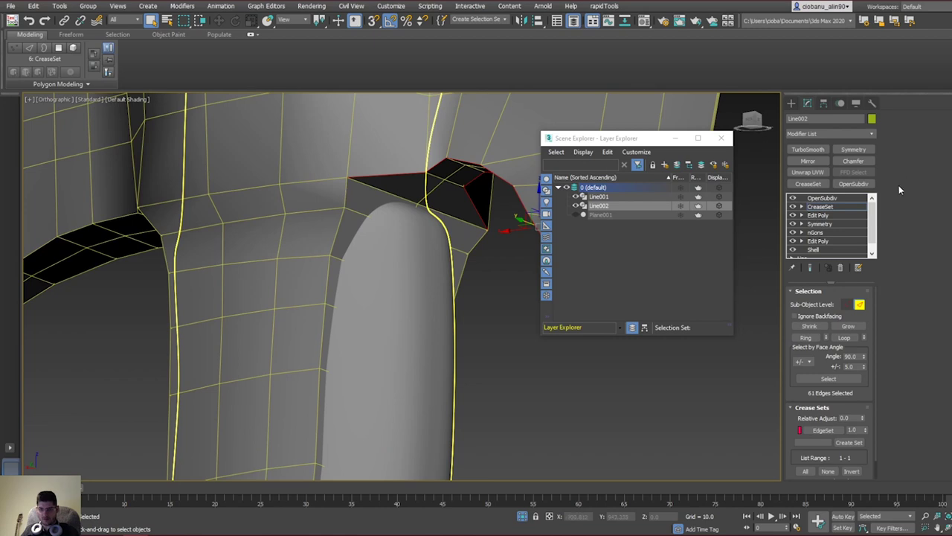
click(848, 199)
click(826, 207)
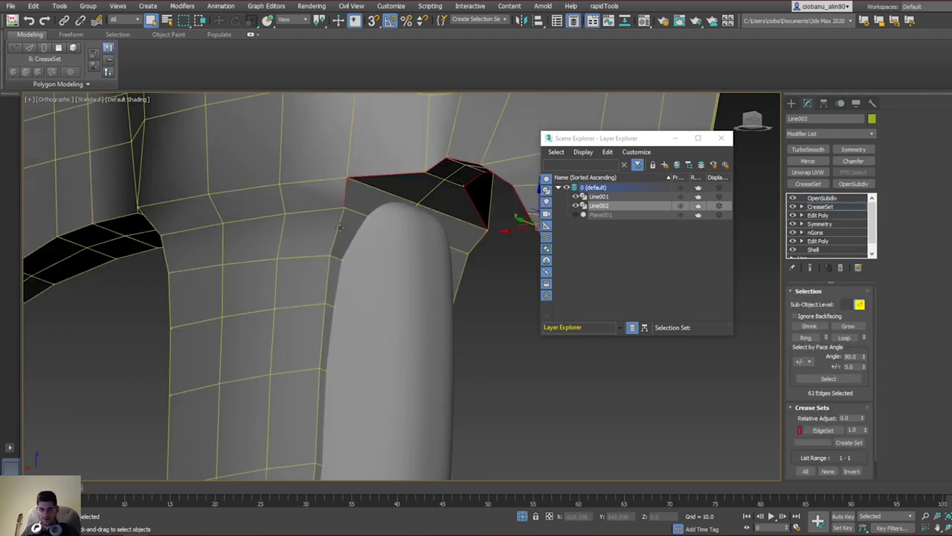
ctrl+double_click(339, 227)
scroll(350, 249, down, 3)
mouse_move(372, 257)
middle_down()
mouse_move(399, 173)
mouse_move(373, 263)
middle_up()
middle_drag(513, 238, 519, 308)
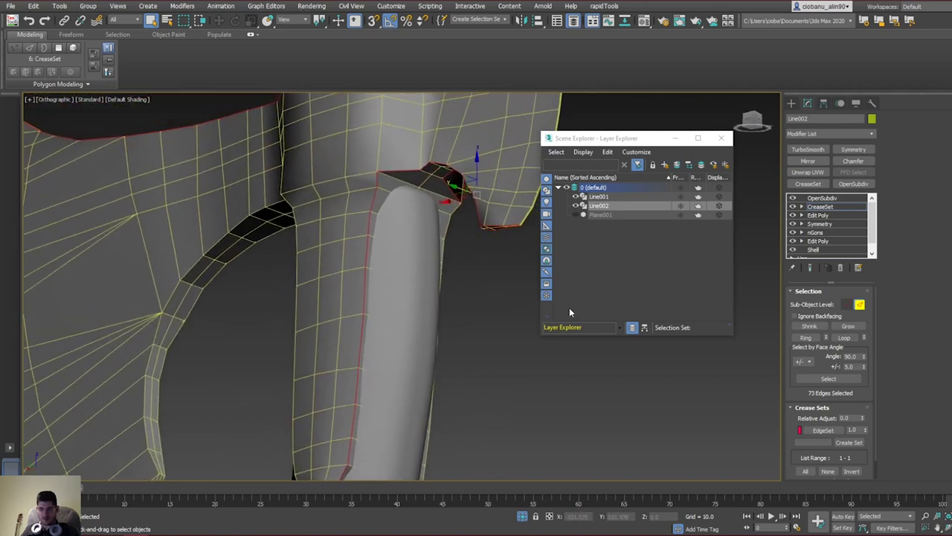
Step: Update the crease set EdgeSet from the current edge selection and inspect the strap's creased side in OpenSubdiv
right_click(804, 429)
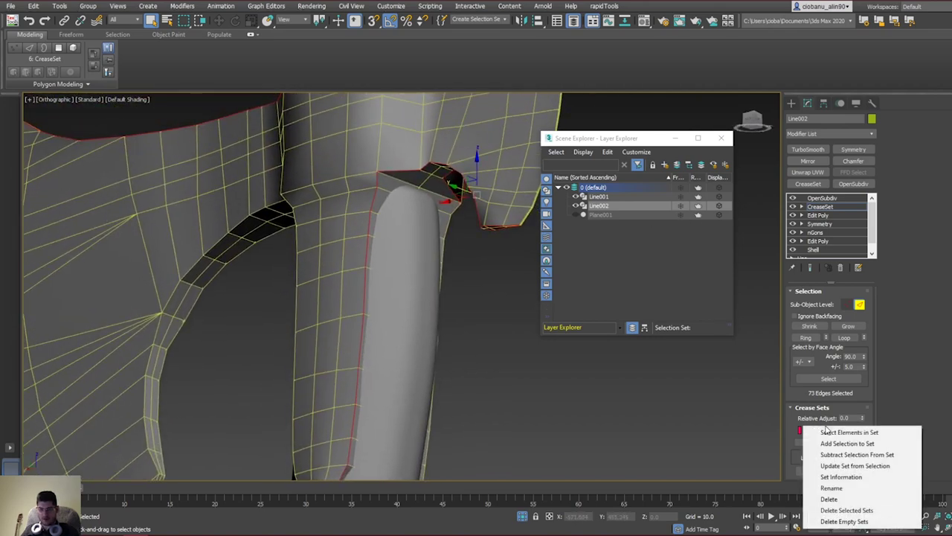
click(850, 467)
middle_drag(426, 264, 433, 320)
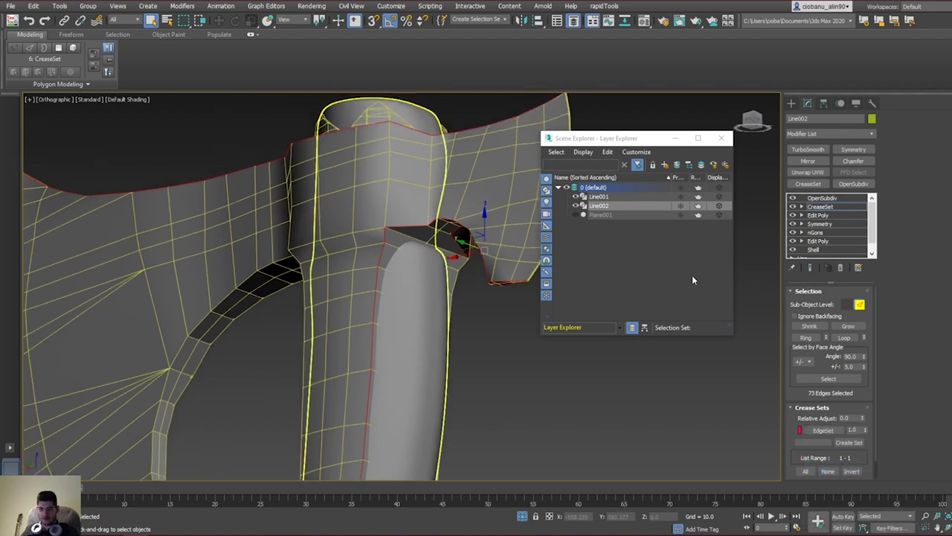
click(811, 200)
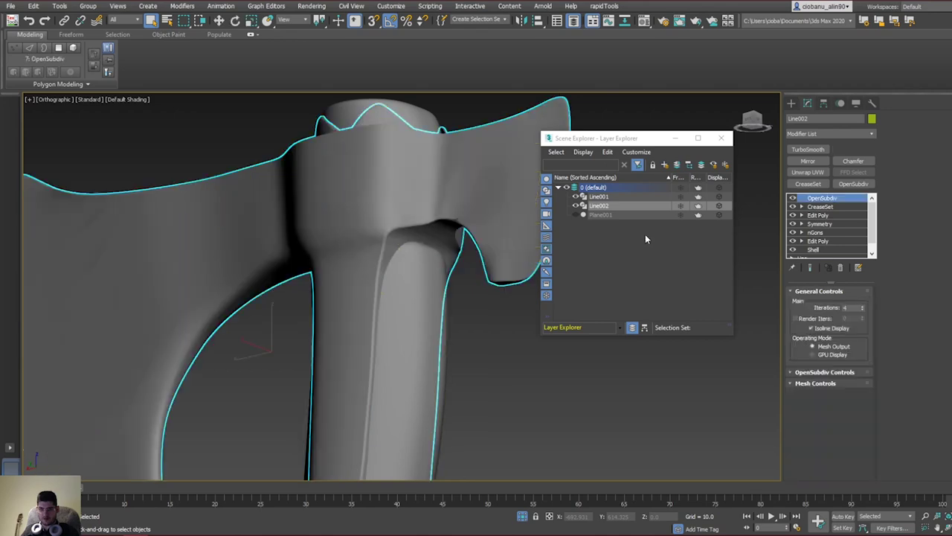
alt+middle_drag(476, 265, 430, 235)
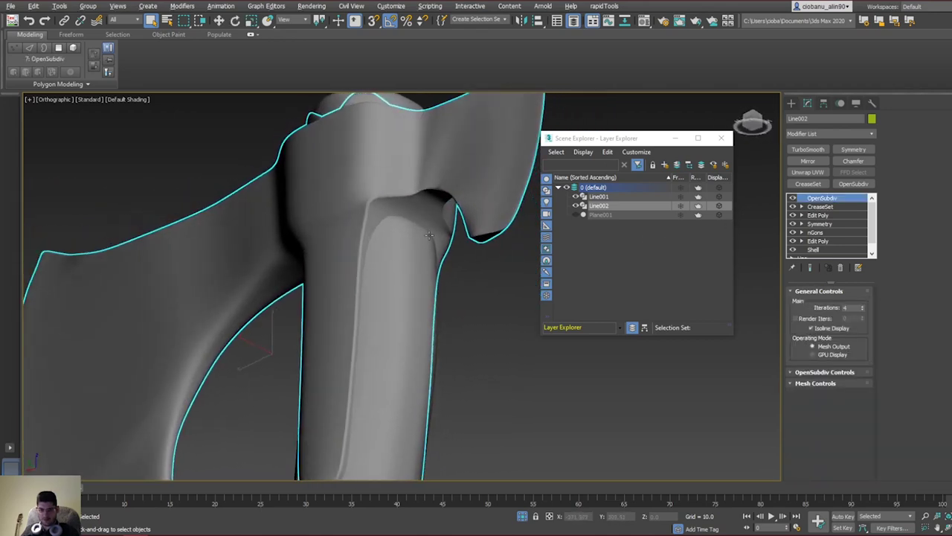
Step: In CreaseSet, add the remaining border edge loops of the straps on both sides of the handle to the edge selection
click(813, 209)
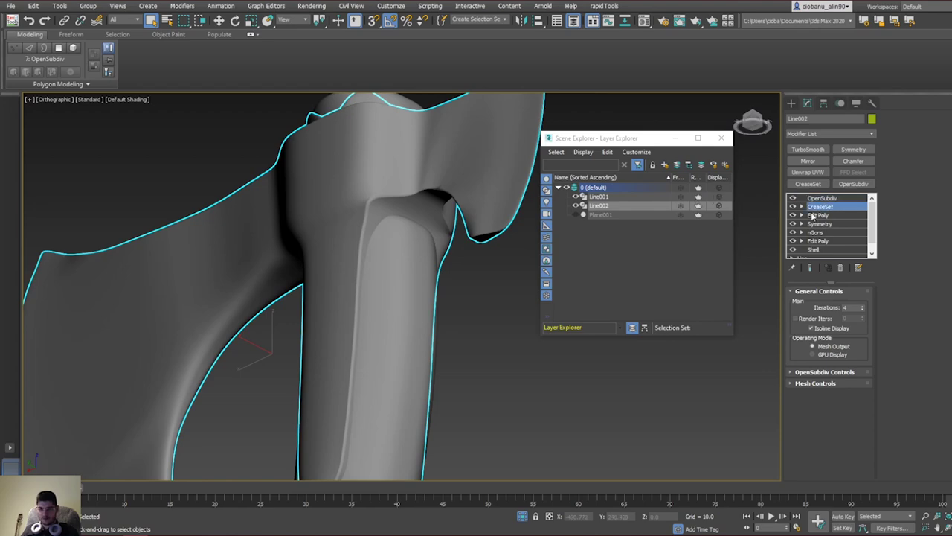
alt+middle_drag(455, 177, 542, 218)
alt+middle_drag(495, 343, 469, 362)
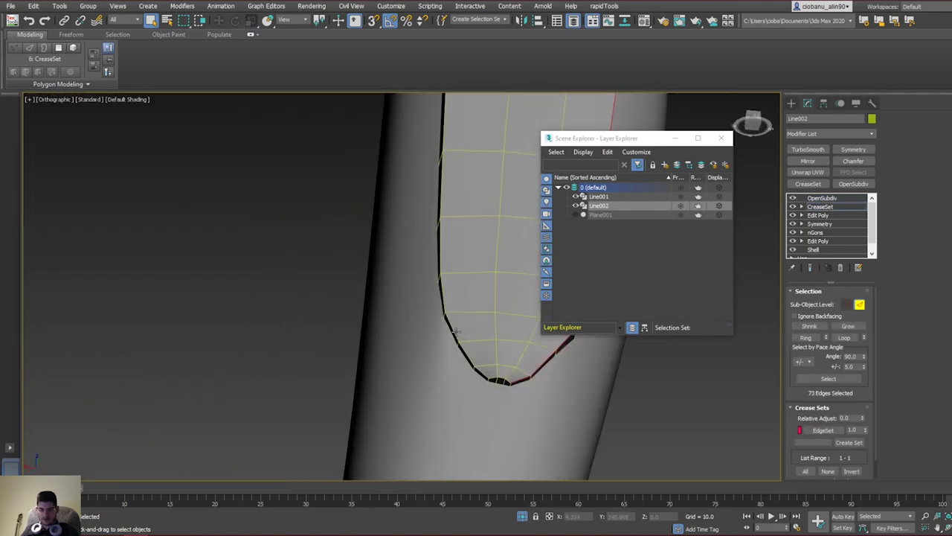
ctrl+double_click(456, 332)
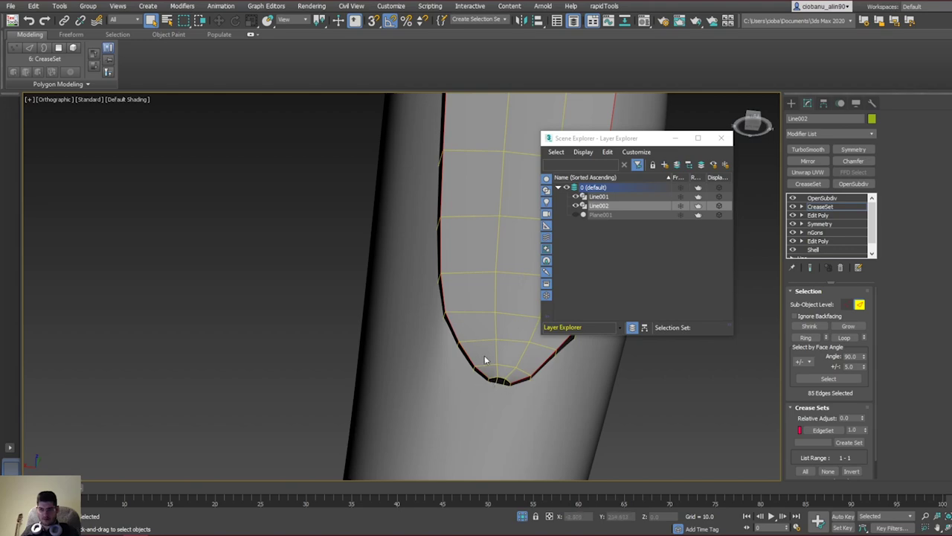
alt+middle_drag(485, 360, 374, 334)
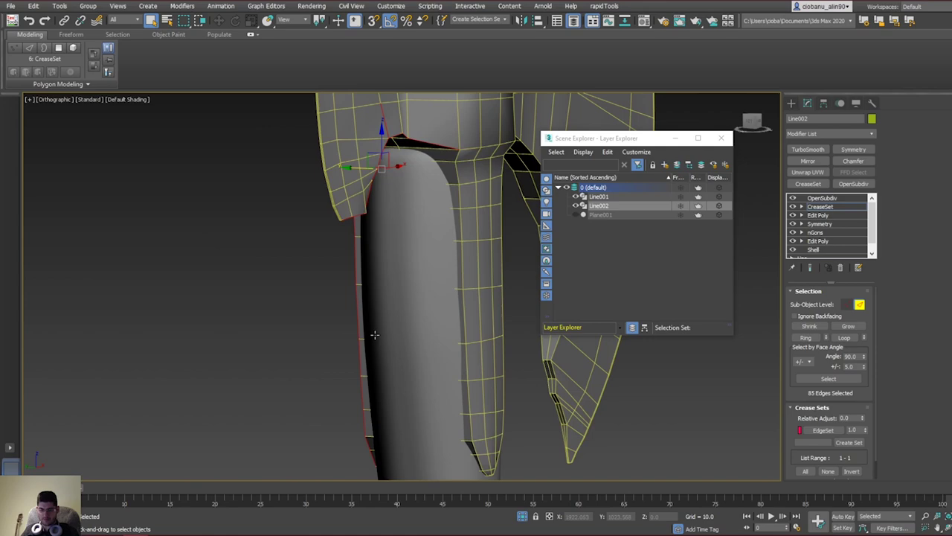
ctrl+double_click(463, 318)
scroll(458, 327, up, 6)
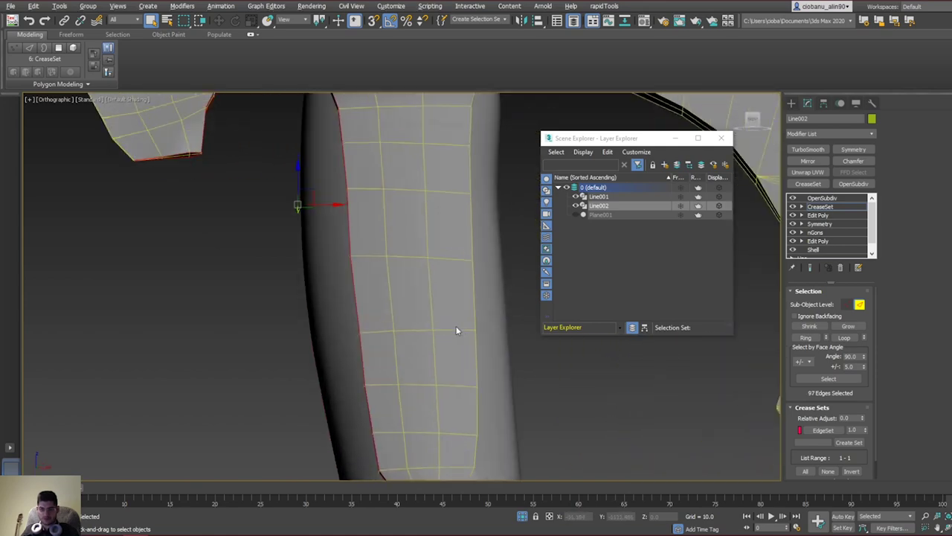
ctrl+double_click(466, 320)
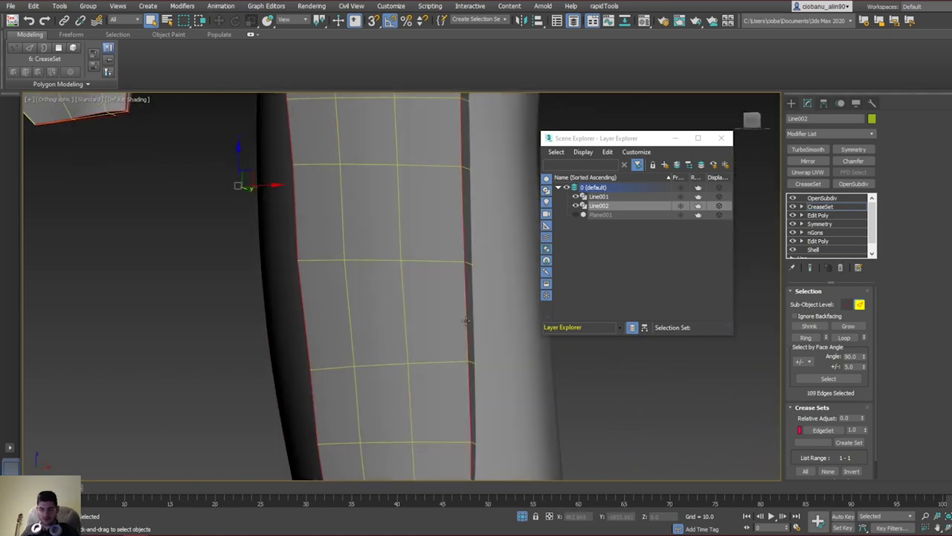
Step: Add both border edge loops along the main blade's inner underside curve, down toward its lower tip, to the selection
scroll(466, 320, down, 5)
alt+middle_drag(467, 320, 546, 290)
alt+middle_drag(361, 312, 291, 319)
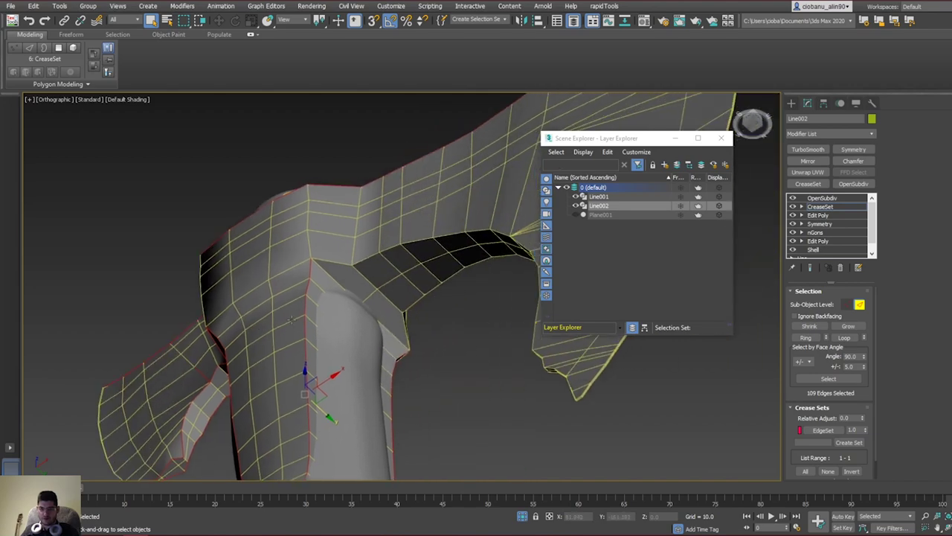
ctrl+double_click(343, 261)
alt+middle_drag(360, 290, 463, 360)
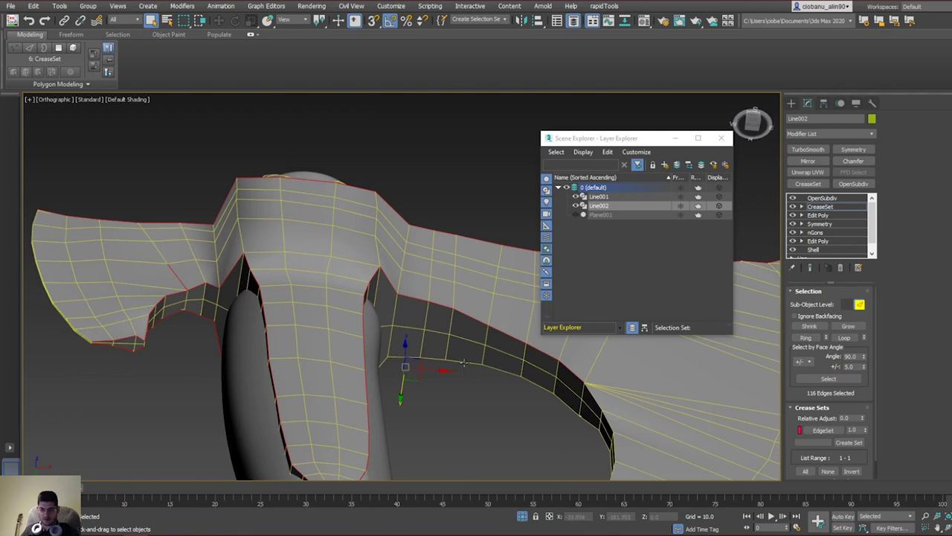
ctrl+double_click(463, 363)
alt+middle_drag(499, 394, 460, 298)
alt+middle_drag(386, 214, 400, 221)
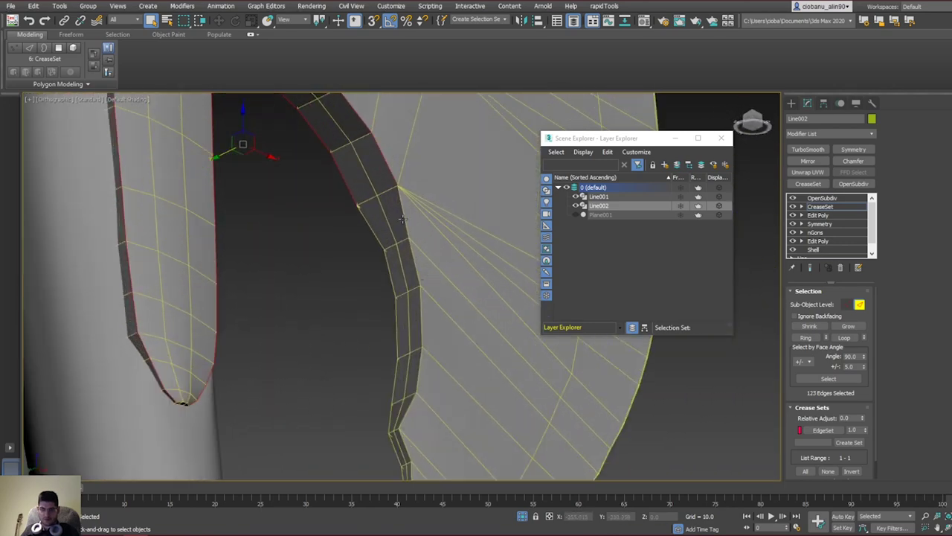
ctrl+double_click(404, 217)
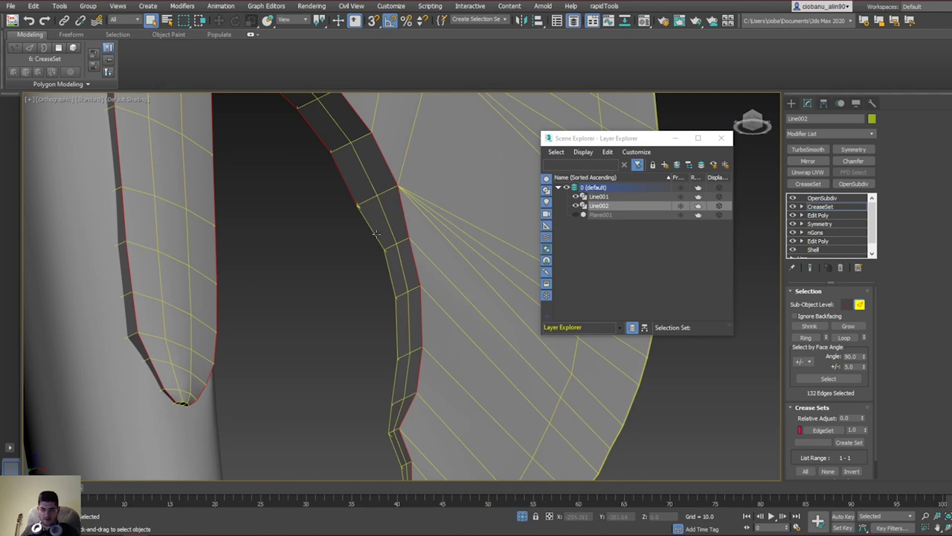
ctrl+double_click(376, 234)
alt+middle_drag(379, 269, 397, 374)
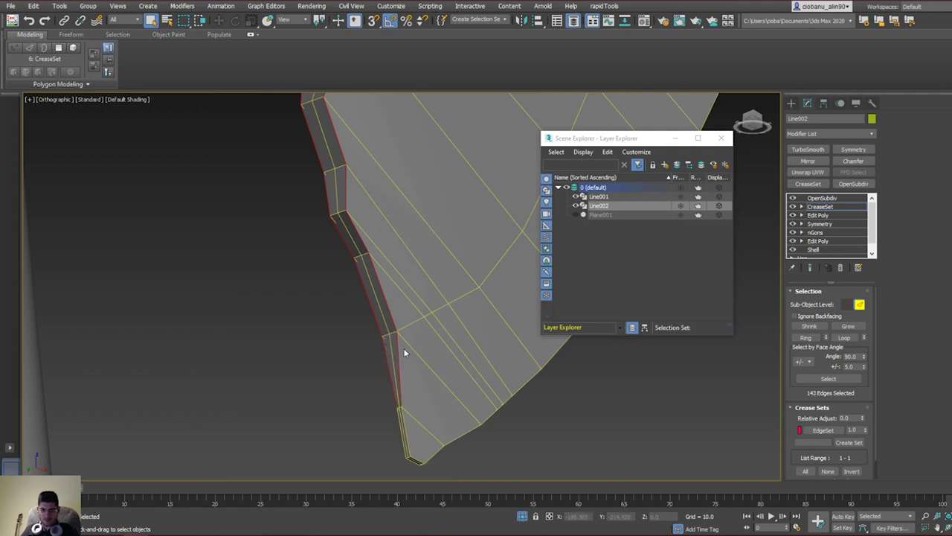
alt+middle_drag(404, 353, 416, 275)
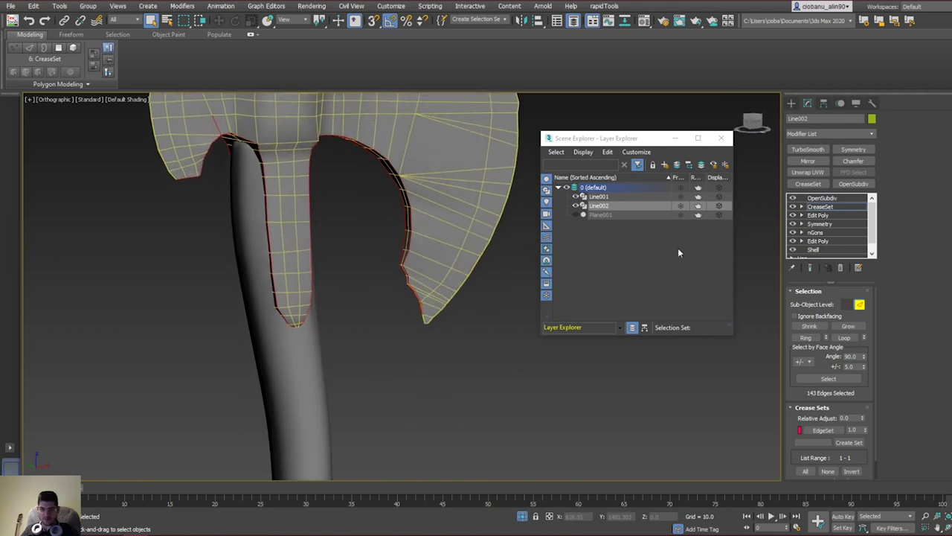
Step: Update the crease set EdgeSet from the current edge selection and inspect the axe head in OpenSubdiv
right_click(819, 434)
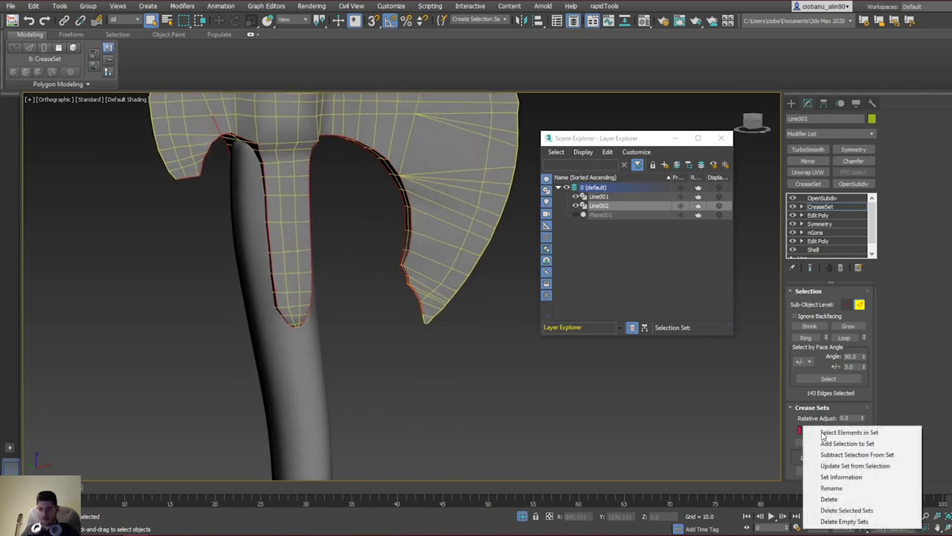
click(830, 469)
alt+middle_drag(337, 198, 337, 331)
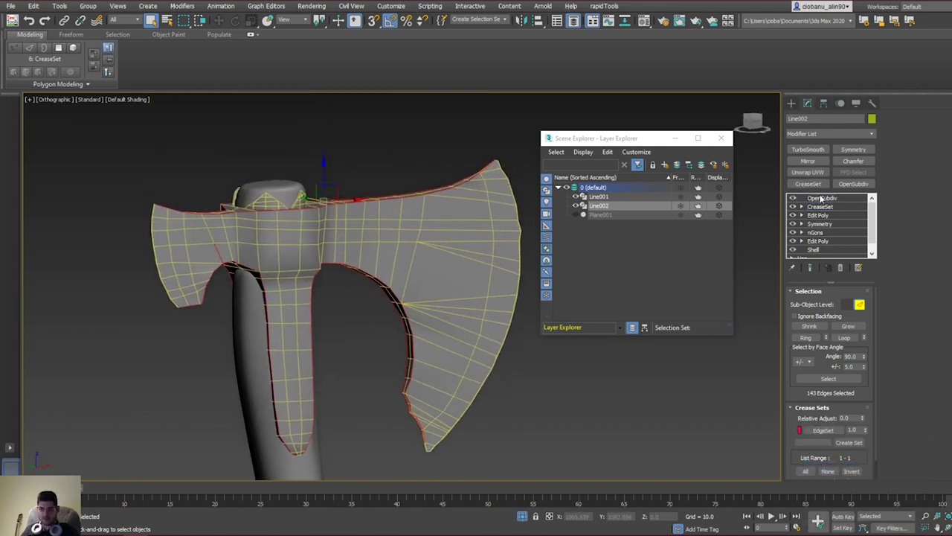
click(793, 199)
alt+middle_drag(299, 198, 328, 239)
key(F4)
key(F4)
middle_drag(199, 250, 328, 187)
scroll(242, 281, up, 3)
scroll(296, 284, up, 1)
Step: Deselect the stray diagonal edge on the rear blade's side face and update the crease set EdgeSet from the selection
click(830, 208)
alt+click(297, 254)
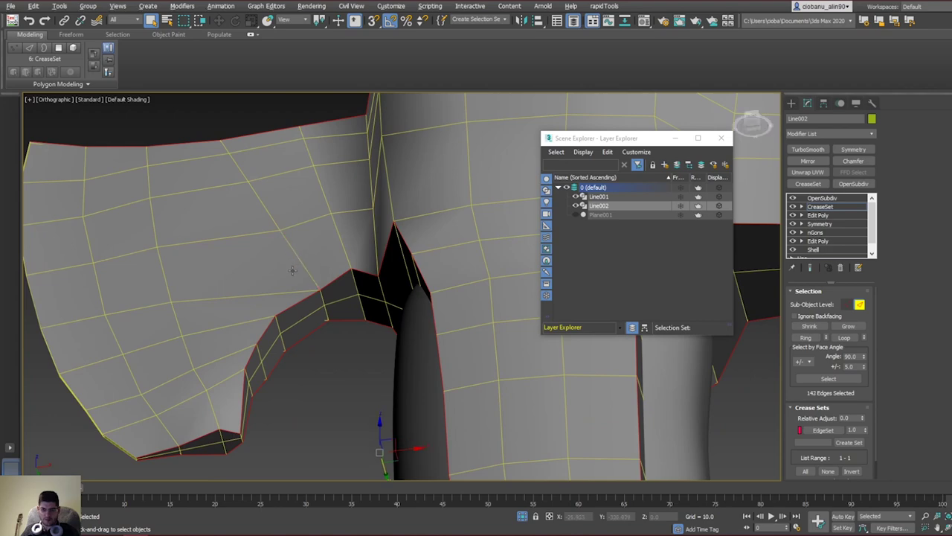
alt+middle_drag(293, 268, 107, 304)
scroll(330, 274, down, 3)
alt+middle_drag(329, 274, 316, 301)
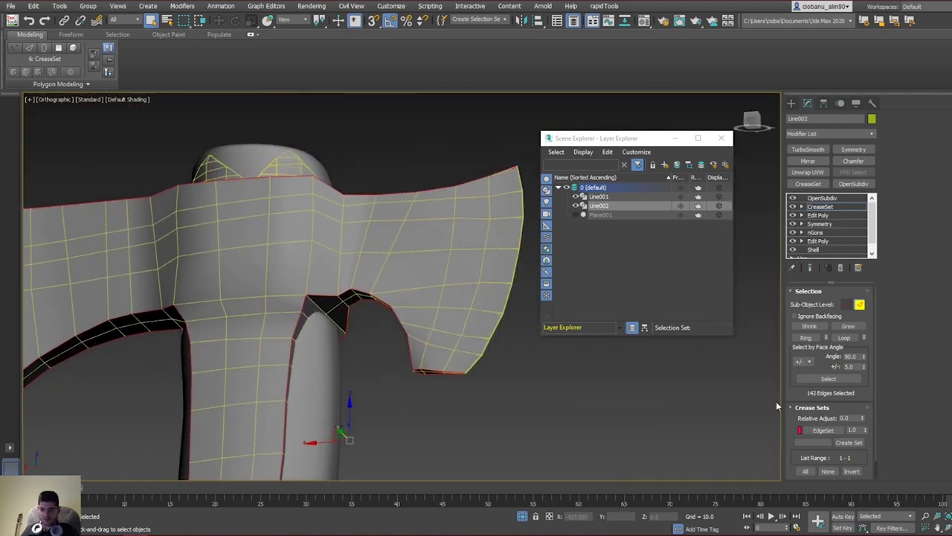
right_click(804, 430)
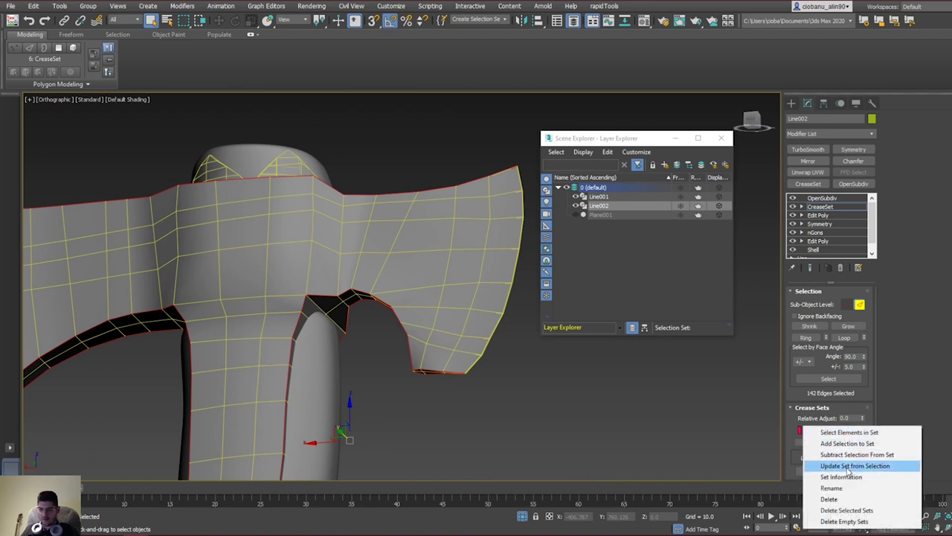
click(848, 466)
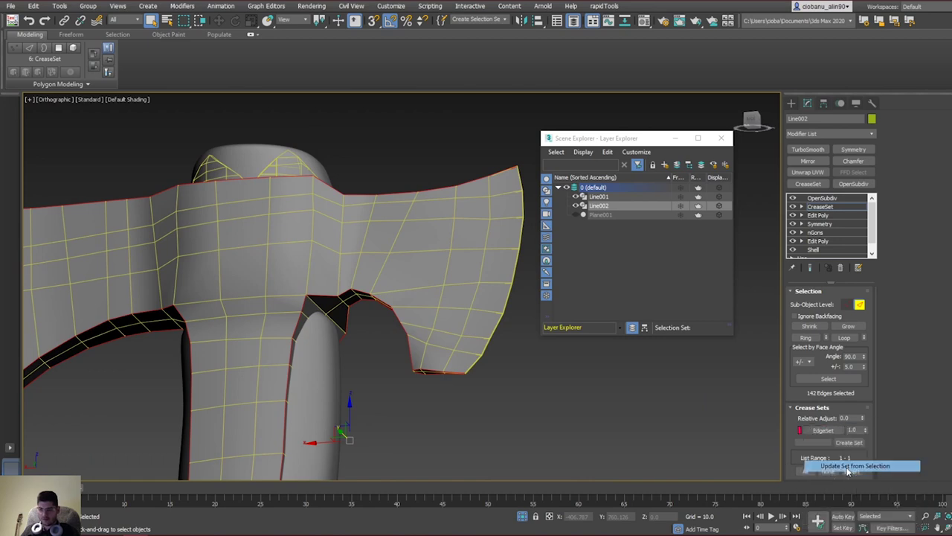
Step: Examine the shading along the main blade's inner curve in OpenSubdiv and compare it with the converging edges in CreaseSet
click(823, 198)
middle_drag(426, 262, 307, 179)
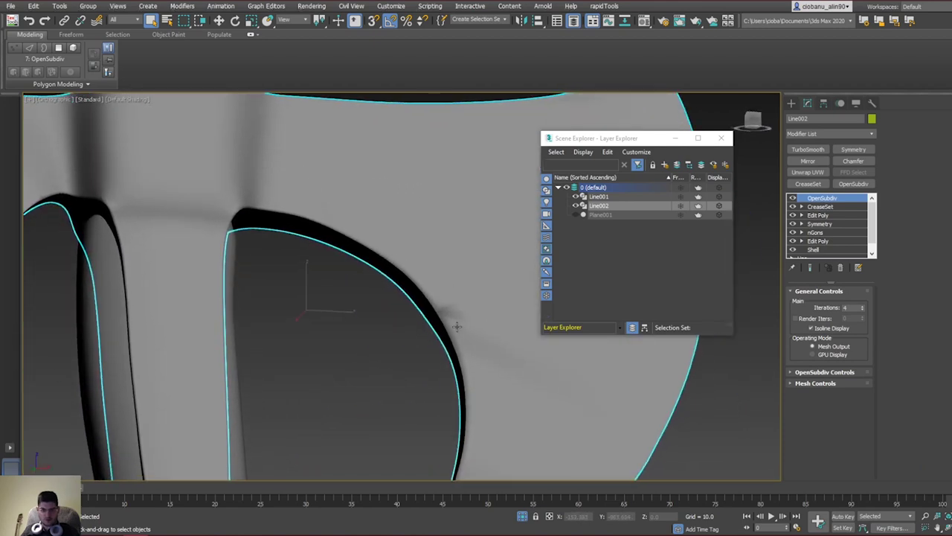
click(813, 211)
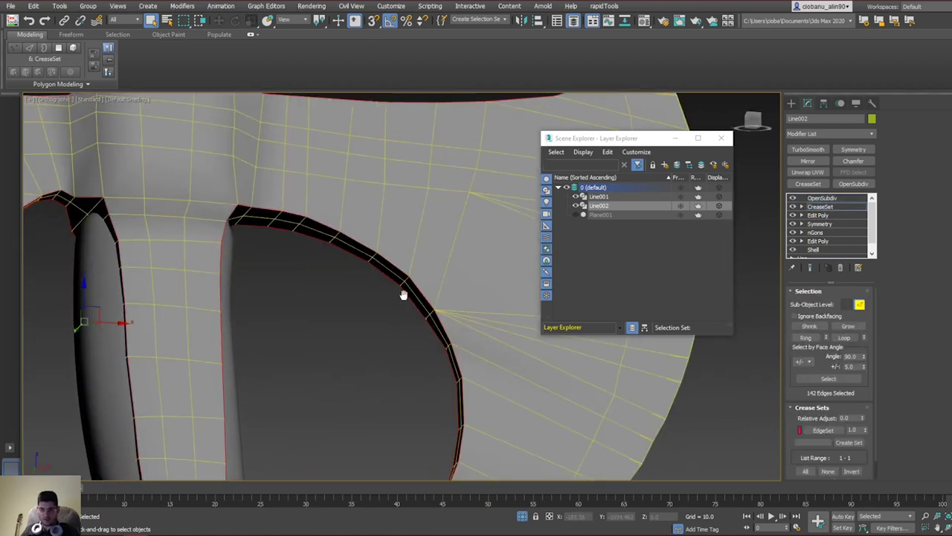
middle_drag(404, 291, 305, 268)
scroll(380, 298, up, 2)
middle_drag(379, 298, 260, 274)
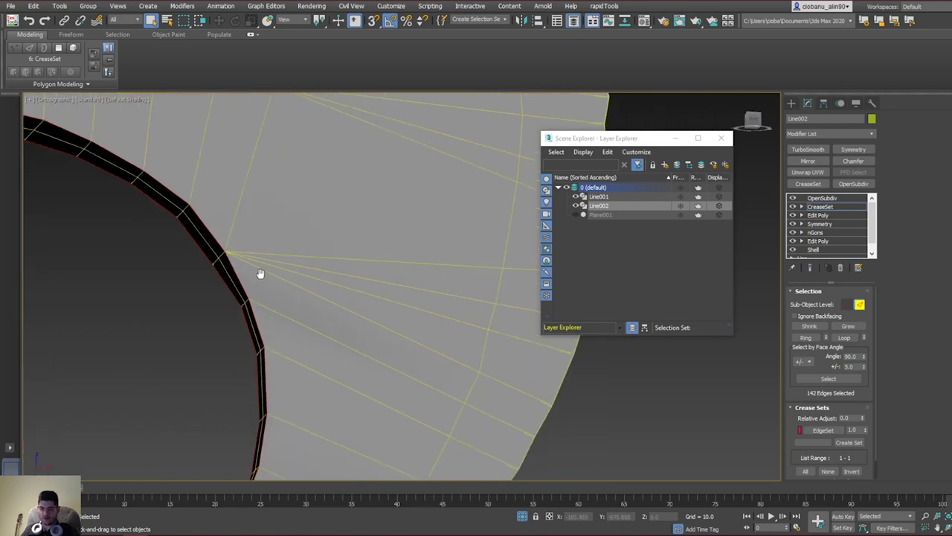
scroll(248, 245, up, 2)
scroll(287, 262, down, 2)
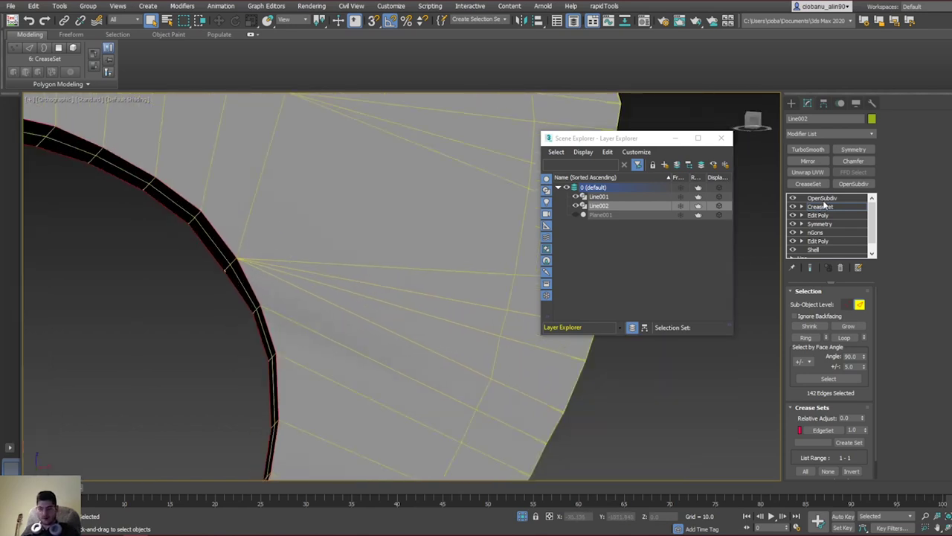
click(822, 199)
scroll(324, 279, down, 5)
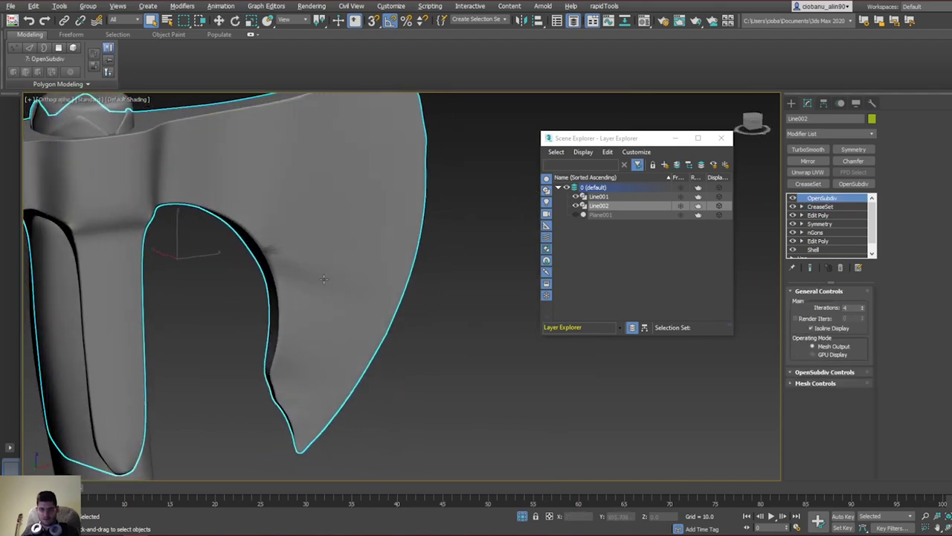
scroll(312, 245, up, 6)
scroll(304, 290, down, 2)
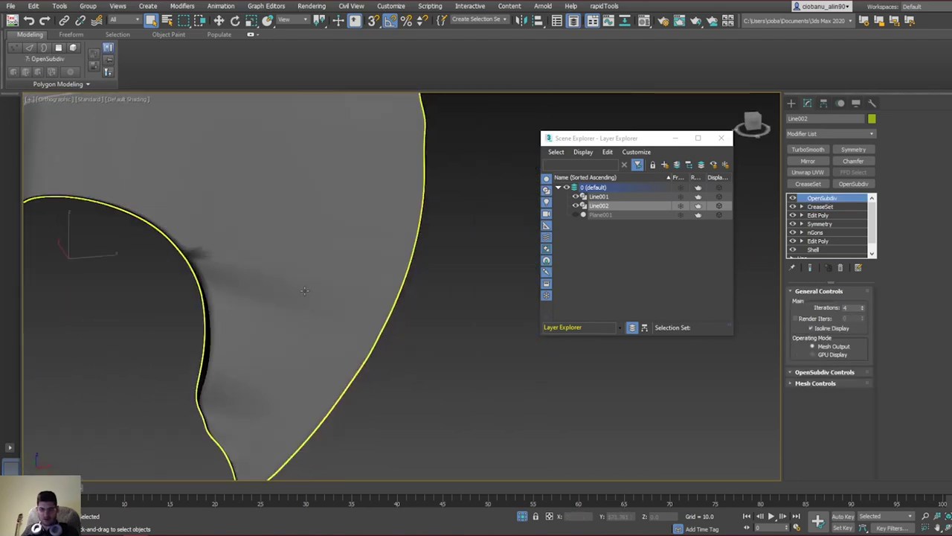
scroll(304, 290, down, 5)
Step: In CreaseSet, select the border edges of one triangular tip around the top of the handle
alt+middle_drag(304, 290, 408, 373)
scroll(366, 253, up, 6)
scroll(366, 253, down, 1)
click(821, 207)
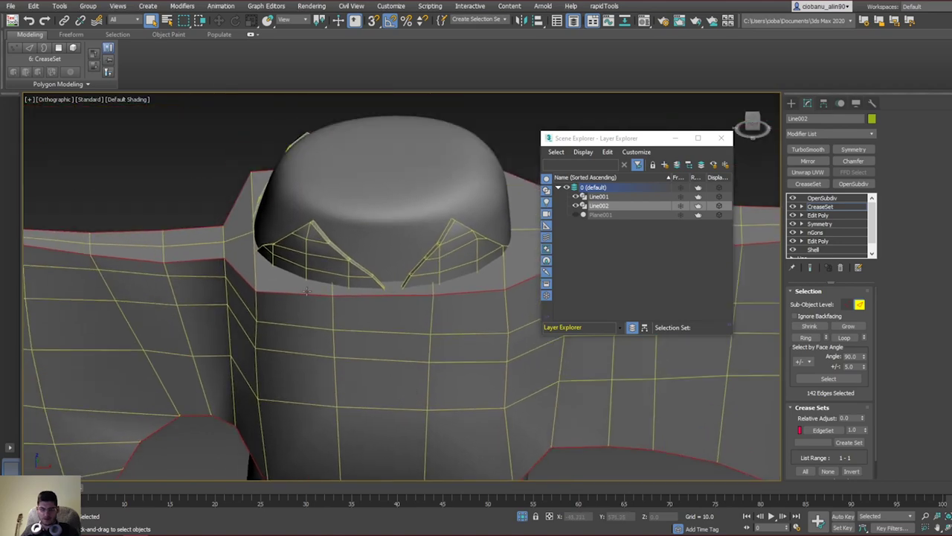
scroll(305, 263, up, 3)
double_click(328, 221)
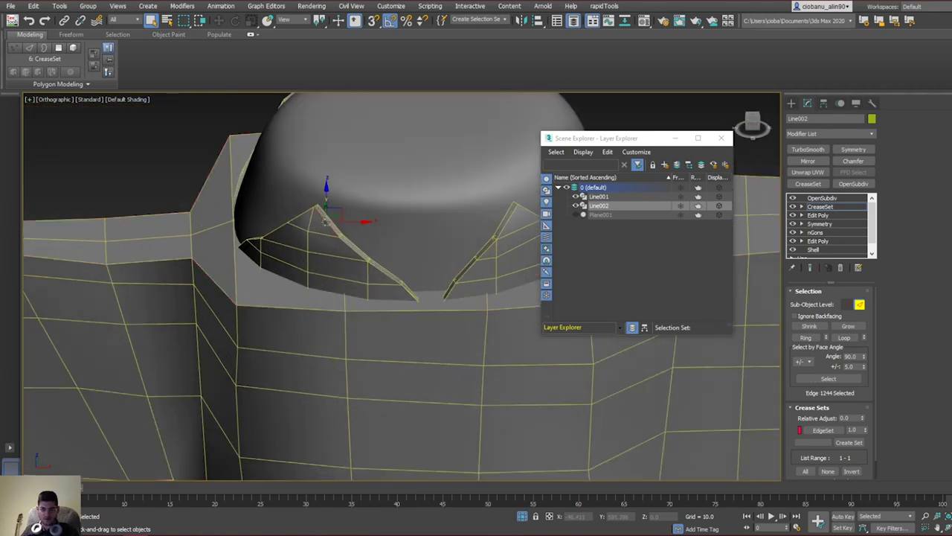
ctrl+click(387, 274)
alt+middle_drag(387, 275, 366, 264)
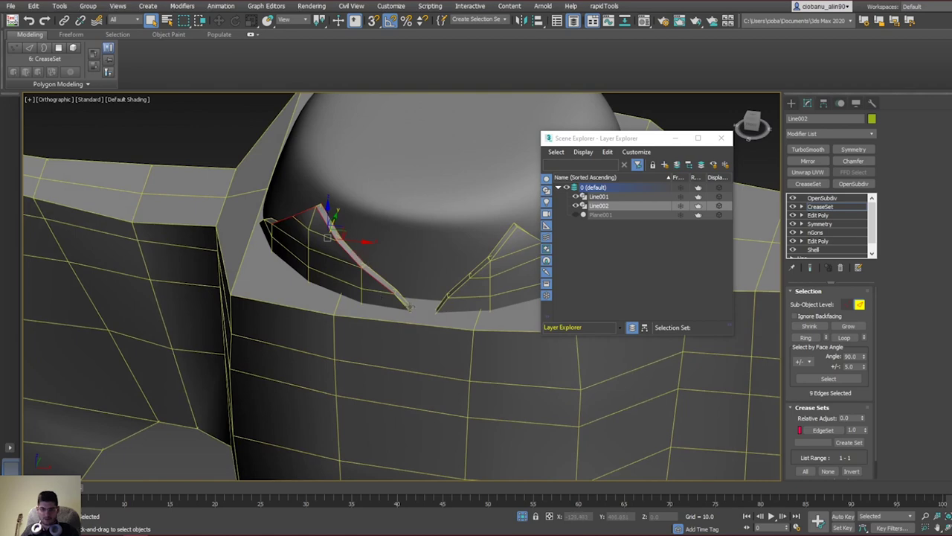
scroll(410, 308, up, 4)
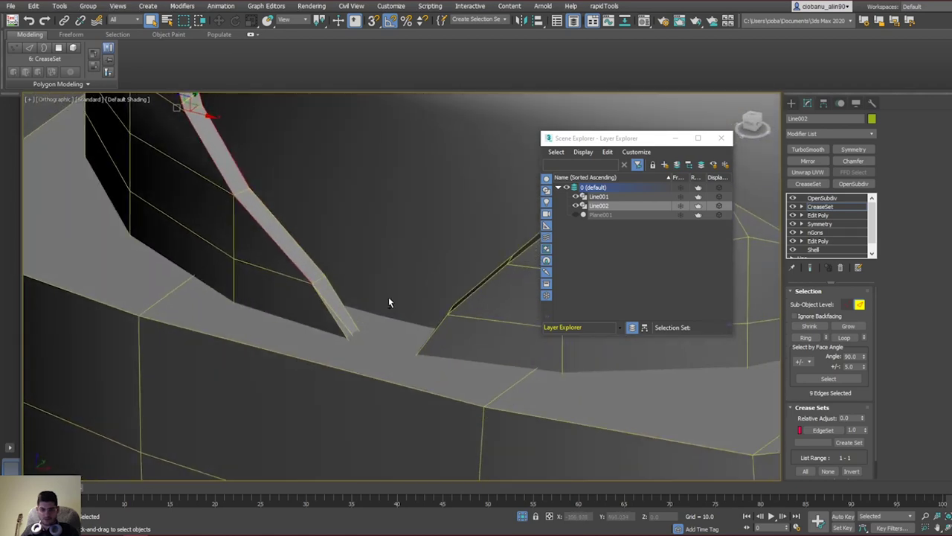
scroll(388, 302, down, 5)
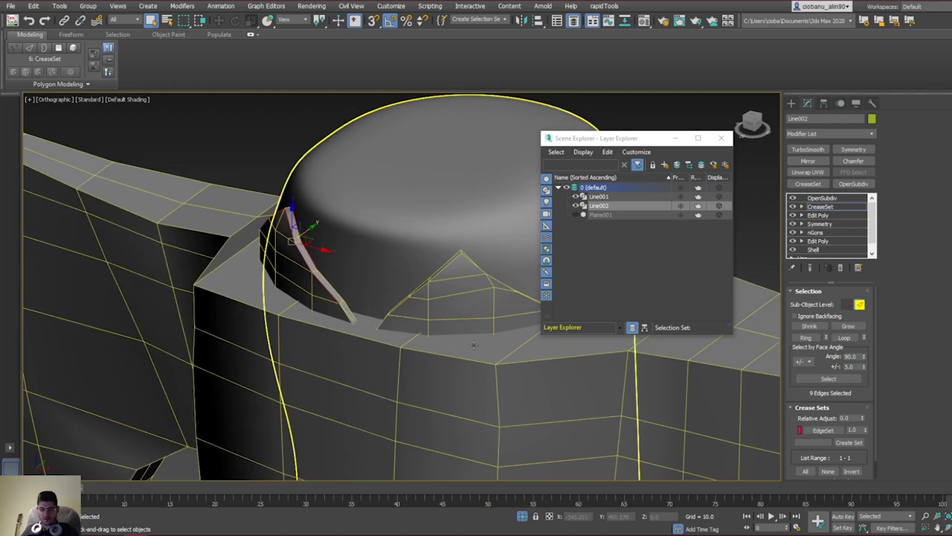
key(1)
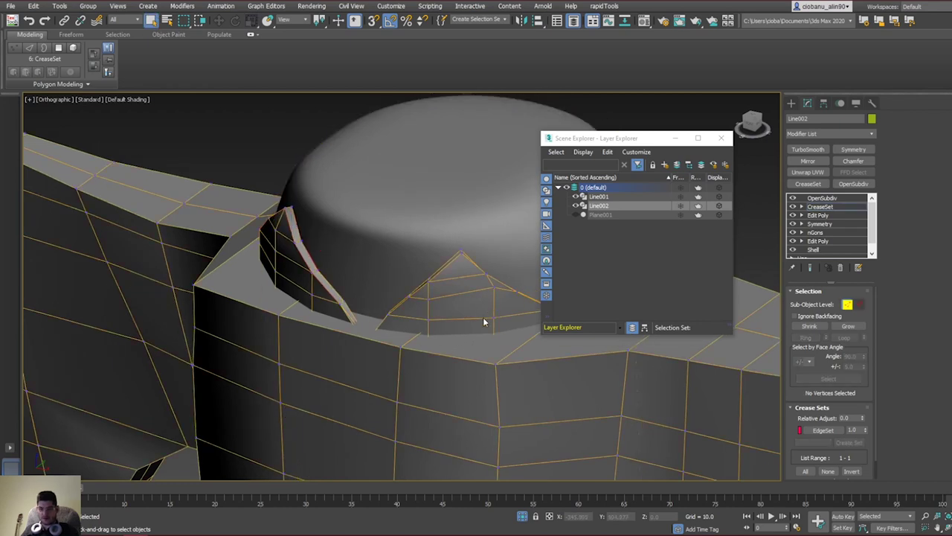
Step: In Edit Poly, select the four triangular tip elements around the top of the handle and detach them as a separate object
click(834, 214)
key(4)
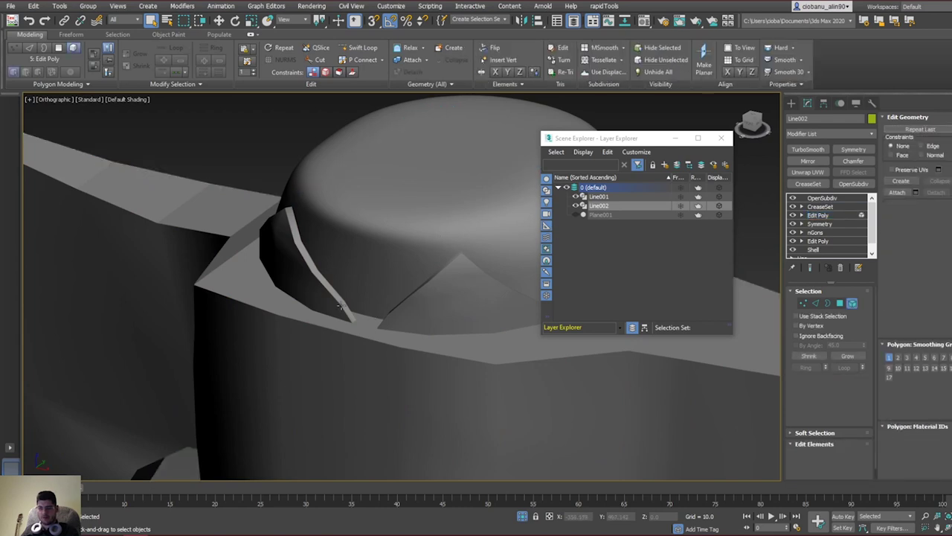
click(294, 297)
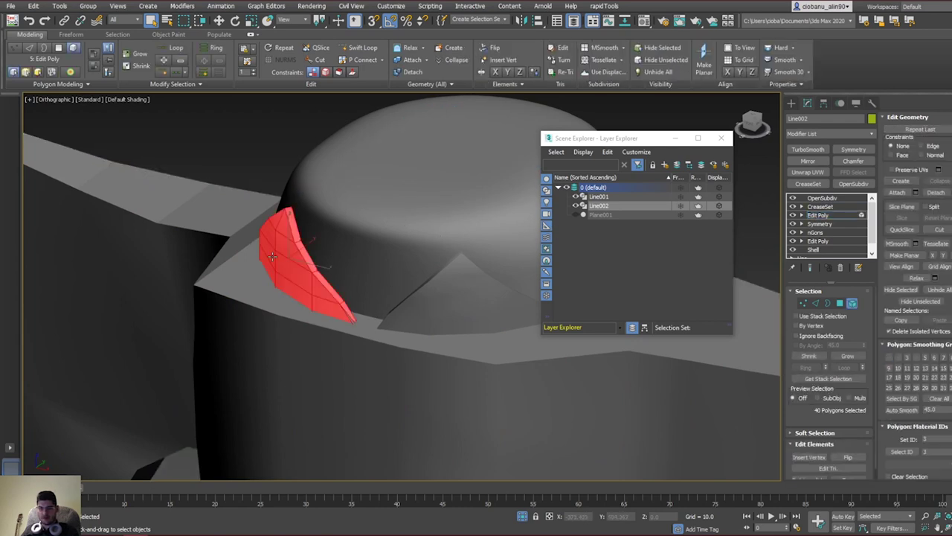
ctrl+click(428, 294)
alt+middle_drag(429, 294, 213, 273)
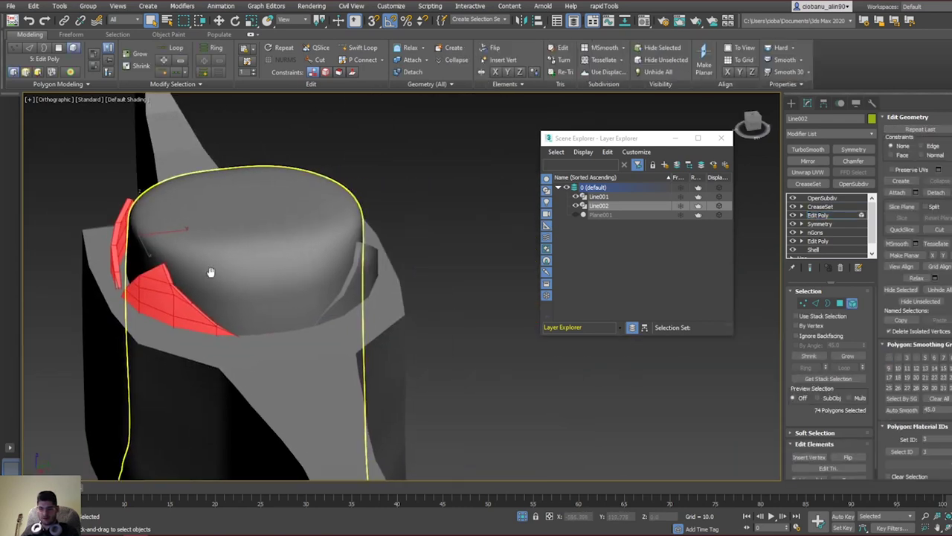
alt+middle_drag(363, 281, 309, 297)
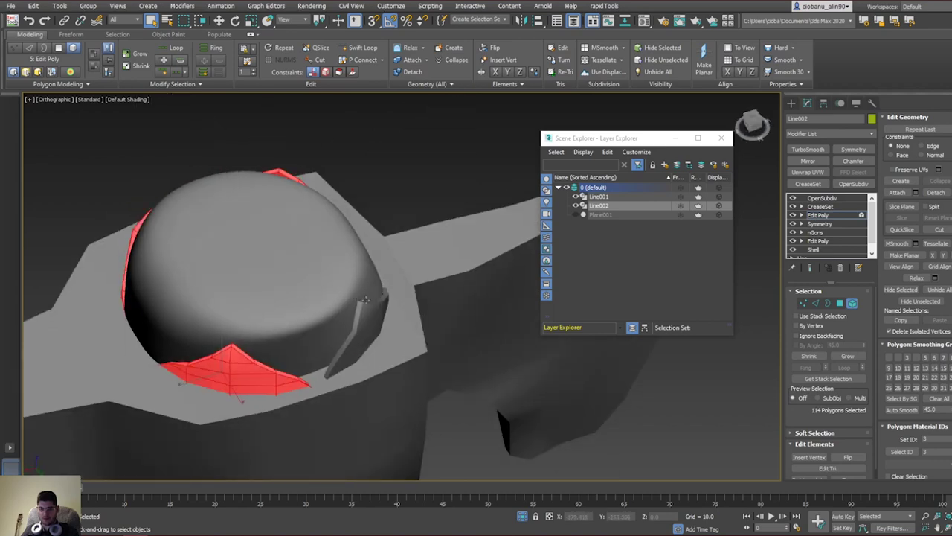
ctrl+click(375, 305)
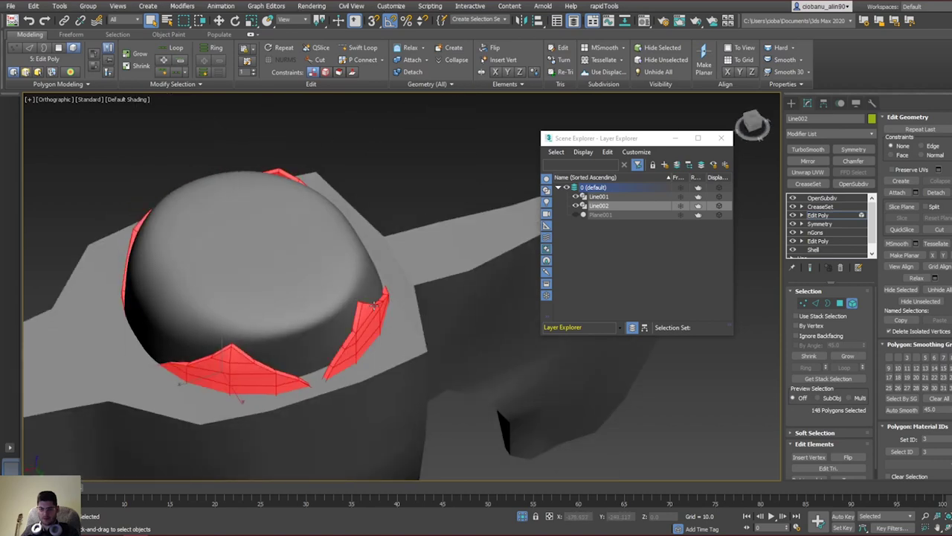
click(417, 72)
click(510, 281)
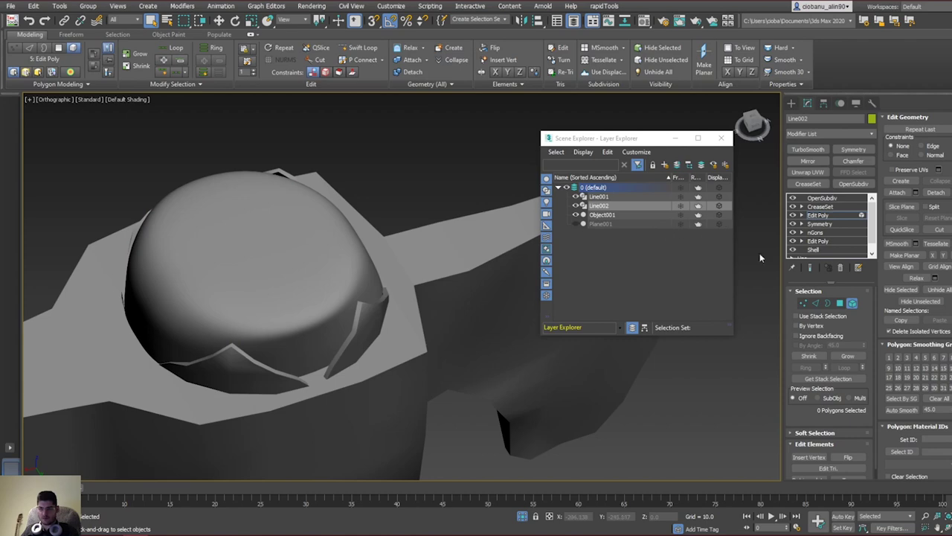
key(5)
Step: Inspect the axe head and strap in OpenSubdiv with edged faces
click(824, 198)
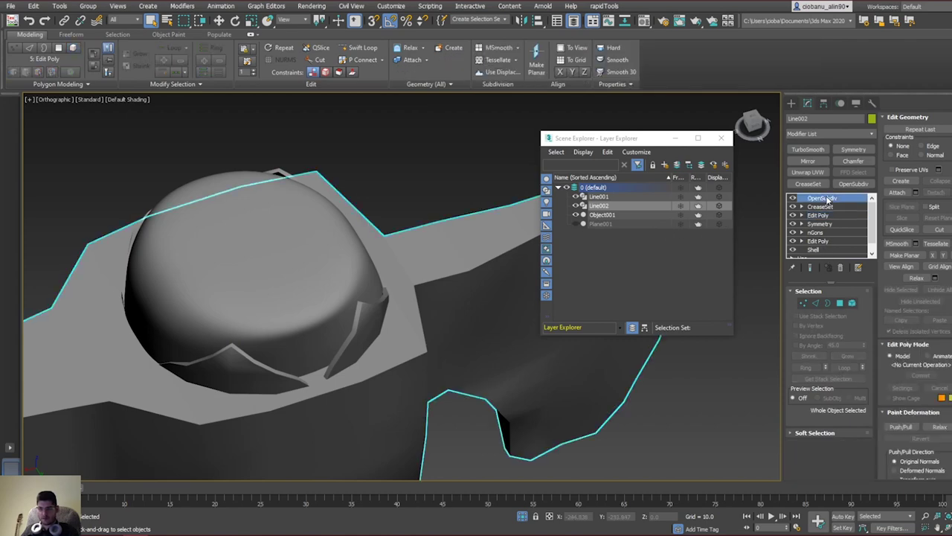
key(F4)
mouse_move(476, 279)
alt+middle_down()
mouse_move(431, 207)
mouse_move(446, 253)
alt+middle_up()
mouse_move(363, 300)
middle_down()
mouse_move(366, 134)
mouse_move(316, 179)
middle_up()
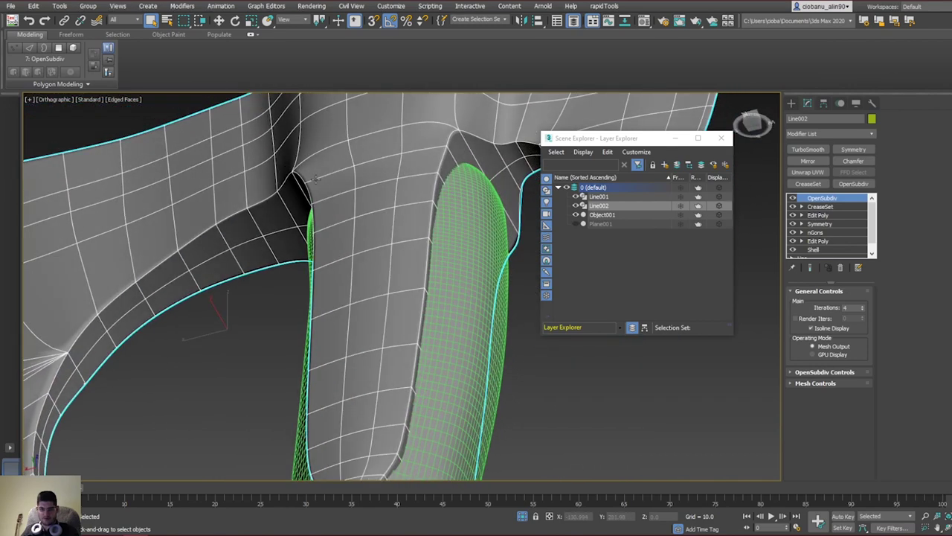
key(F4)
Step: In CreaseSet, select the elements of the crease set EdgeSet and check which borders of the axe head it covers
click(820, 206)
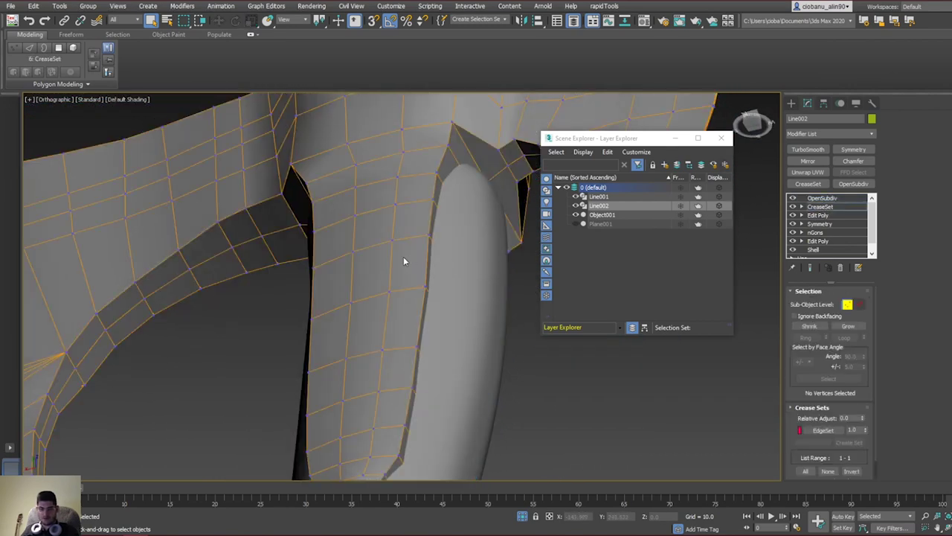
scroll(403, 256, down, 5)
right_click(818, 429)
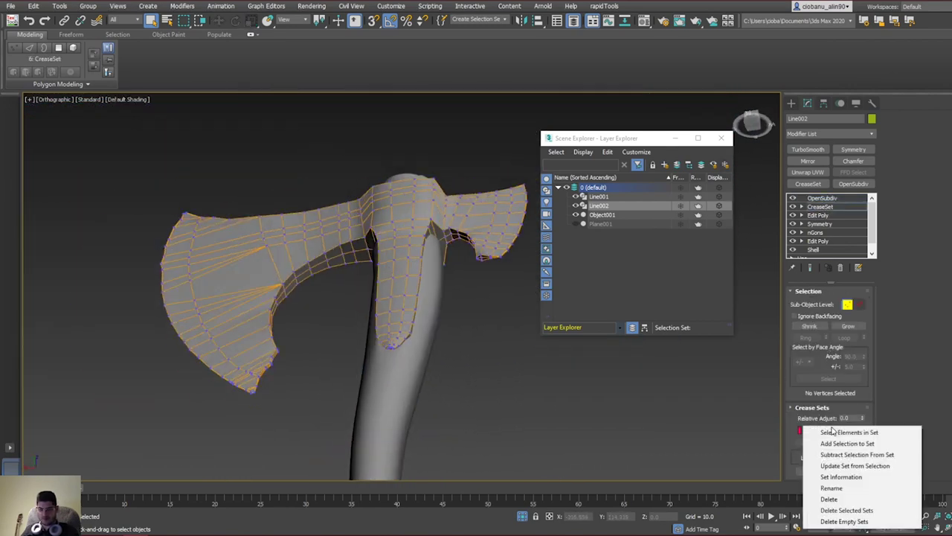
click(825, 434)
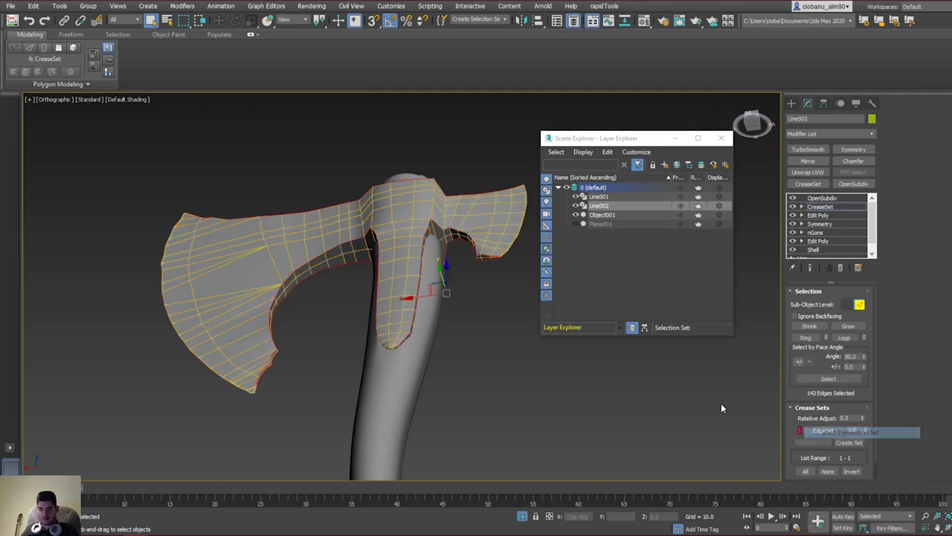
alt+middle_drag(387, 256, 375, 294)
scroll(283, 235, up, 3)
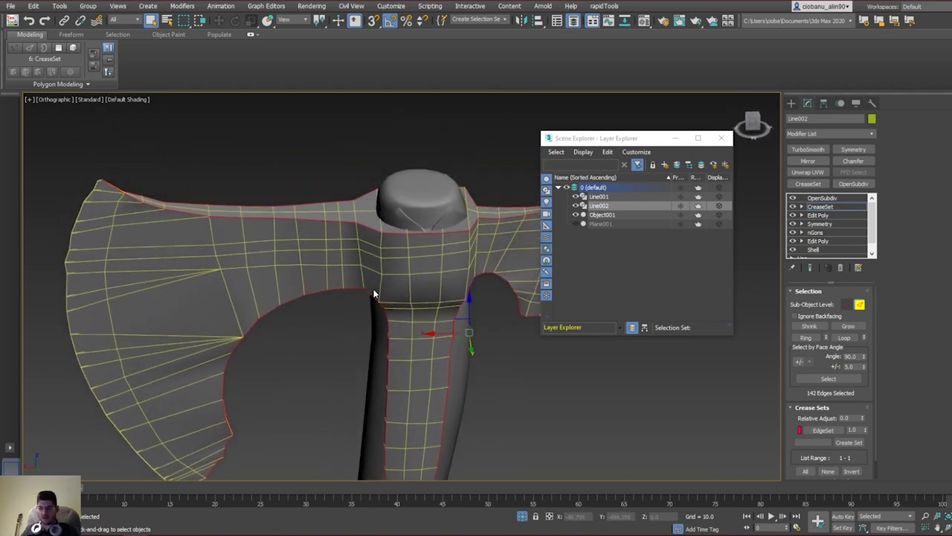
Step: Isolate the detached triangular tips and inspect their mesh with edged faces
click(599, 206)
click(602, 215)
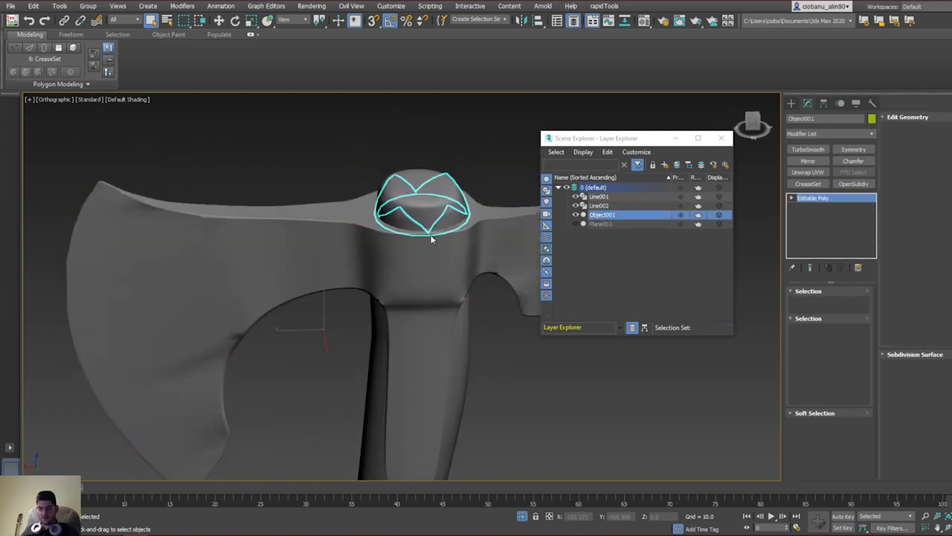
key(z)
alt+middle_drag(438, 221, 421, 263)
key(F4)
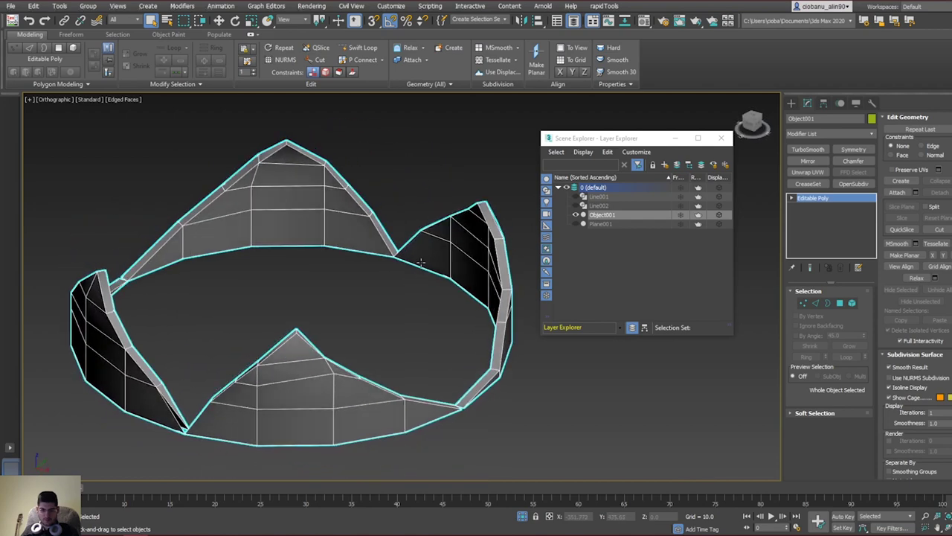
middle_drag(150, 419, 351, 321)
scroll(214, 351, up, 5)
scroll(215, 352, up, 2)
scroll(374, 316, down, 6)
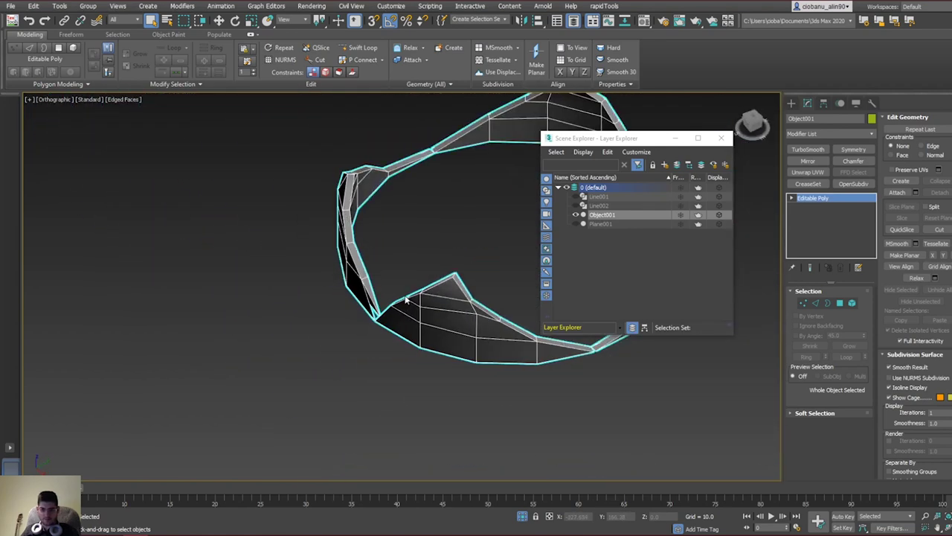
alt+middle_drag(406, 299, 332, 326)
Step: Select two adjacent tip elements of the detached ring and delete them
key(5)
click(423, 176)
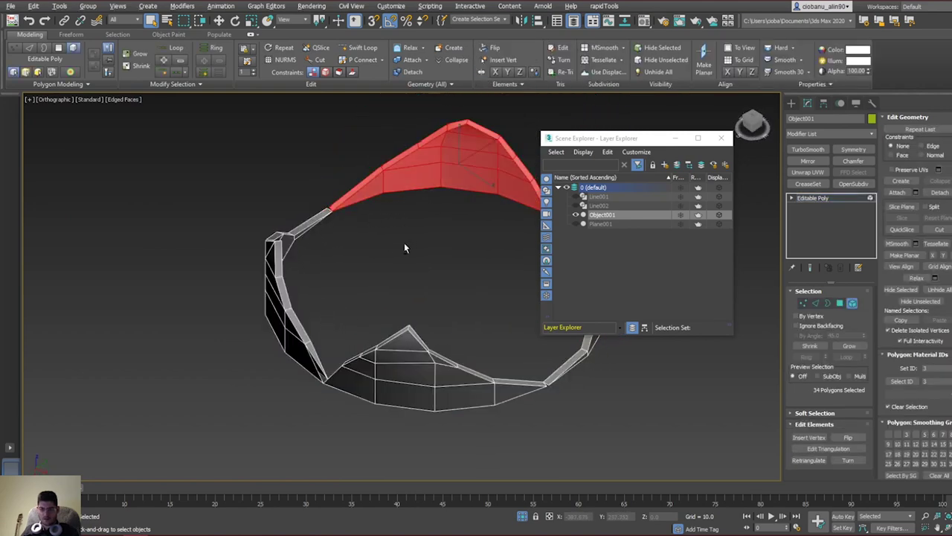
alt+middle_drag(404, 243, 376, 245)
ctrl+click(249, 177)
mouse_move(286, 204)
alt+middle_down()
mouse_move(252, 208)
mouse_move(283, 204)
alt+middle_up()
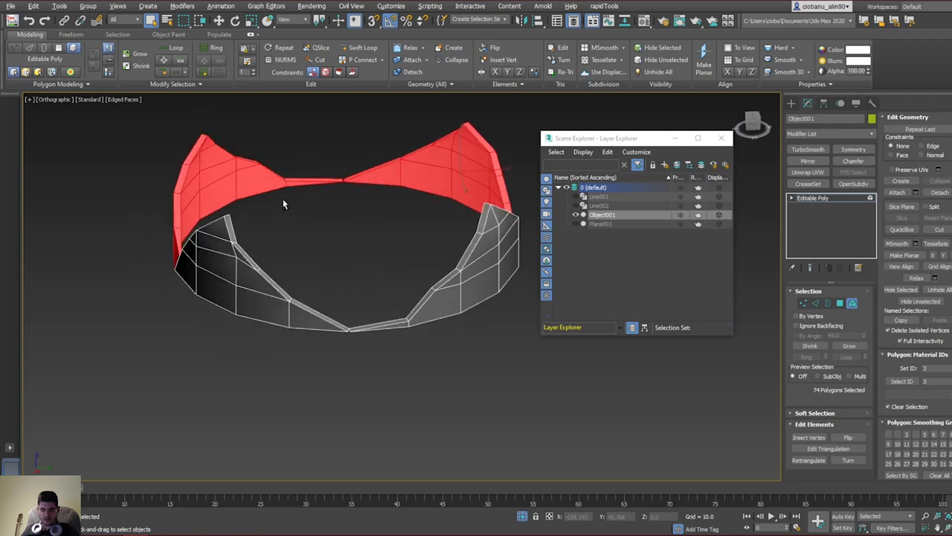
key(Delete)
Step: Delete the thin polygons joining the lower ends of the two remaining tips
key(2)
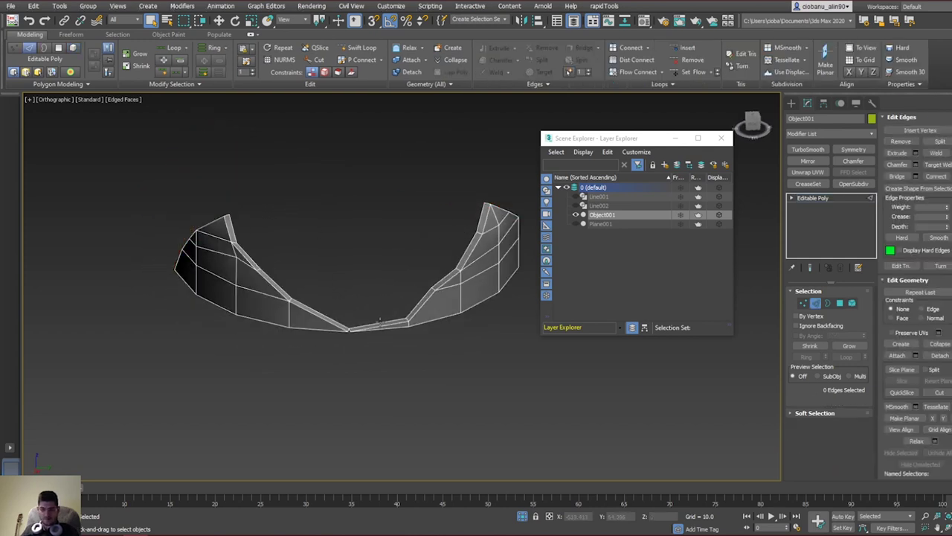
key(4)
click(380, 323)
key(Delete)
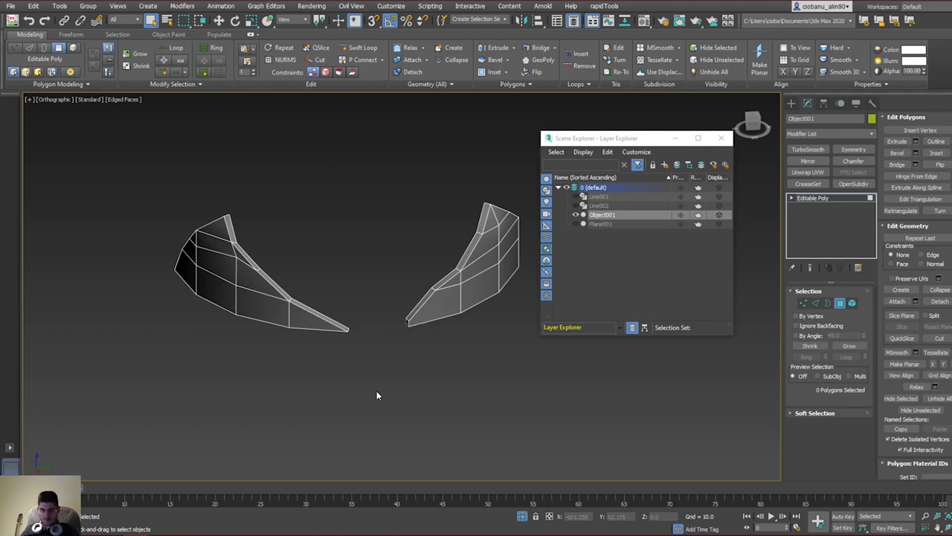
Step: Cap the open border at the trimmed lower end of the tip
mouse_move(427, 334)
alt+middle_down()
mouse_move(387, 320)
mouse_move(496, 321)
mouse_move(441, 324)
alt+middle_up()
scroll(354, 300, up, 4)
key(3)
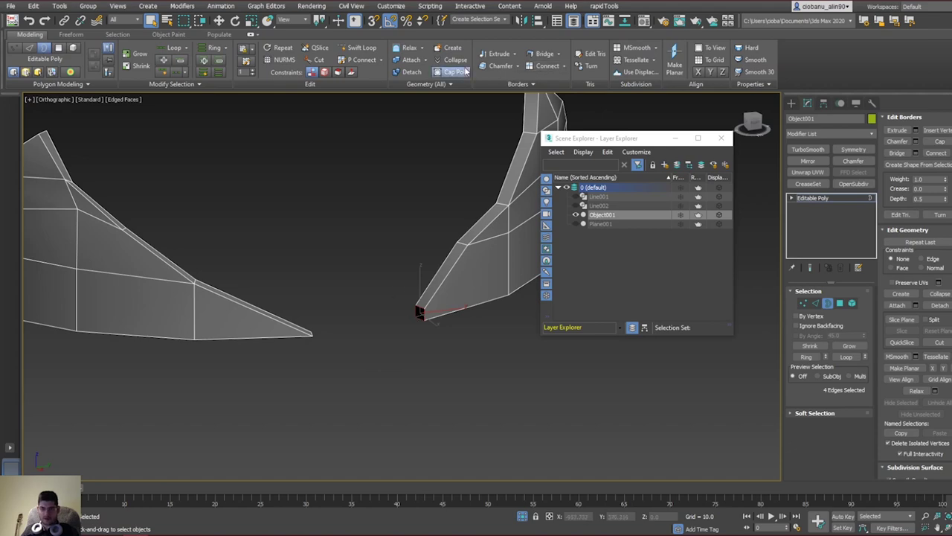
Step: Delete two polygons on the narrow rim between the inner and outer faces of one tip
alt+middle_drag(435, 201, 288, 272)
scroll(298, 312, up, 3)
alt+middle_drag(297, 314, 323, 312)
scroll(373, 323, up, 4)
scroll(323, 321, up, 2)
key(1)
key(4)
click(316, 354)
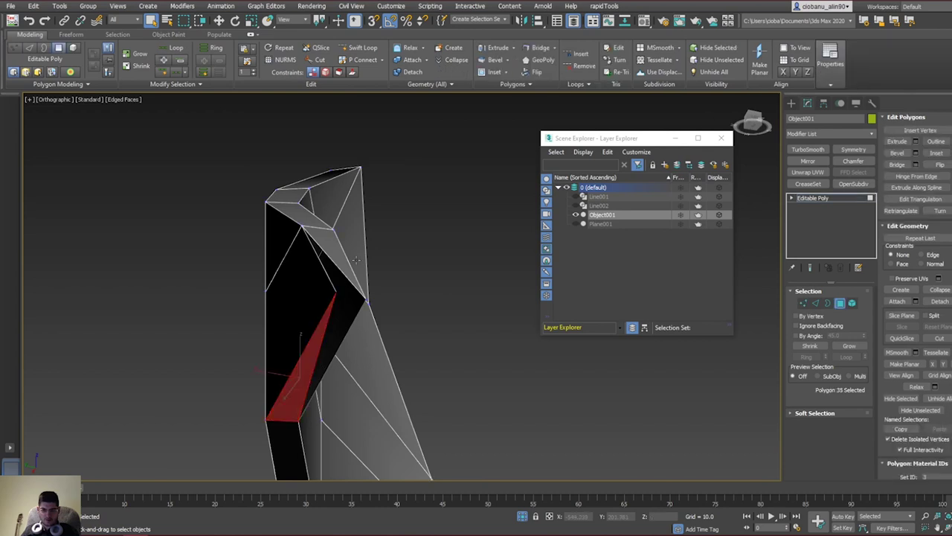
ctrl+click(336, 256)
key(Delete)
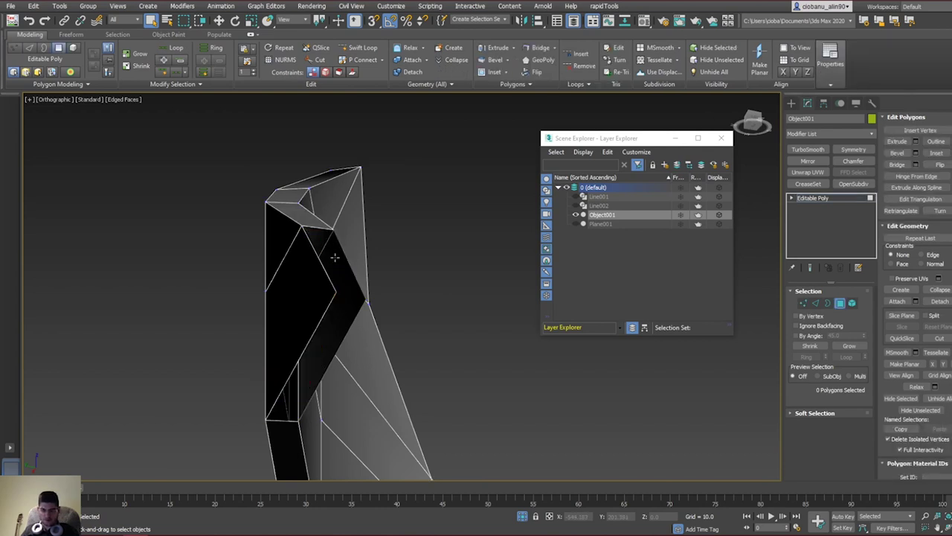
Step: Try to bridge the three edges selected along the tip's open rim
key(2)
click(323, 265)
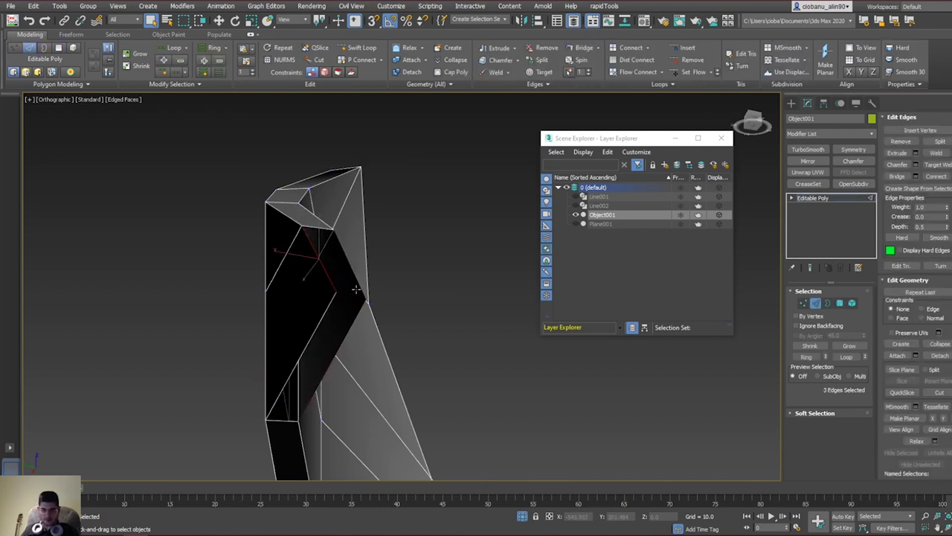
alt+middle_drag(356, 289, 324, 328)
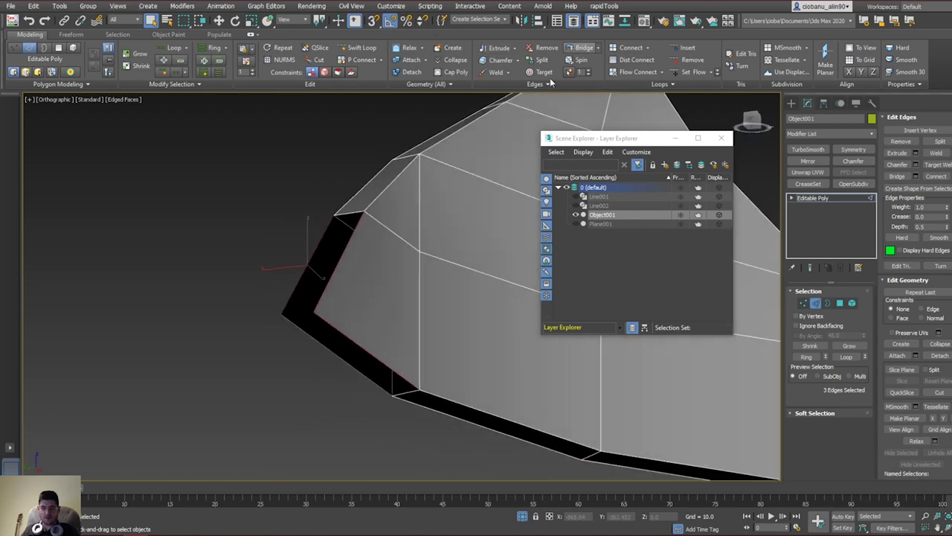
alt+middle_drag(322, 221, 339, 180)
key(ctrl+z)
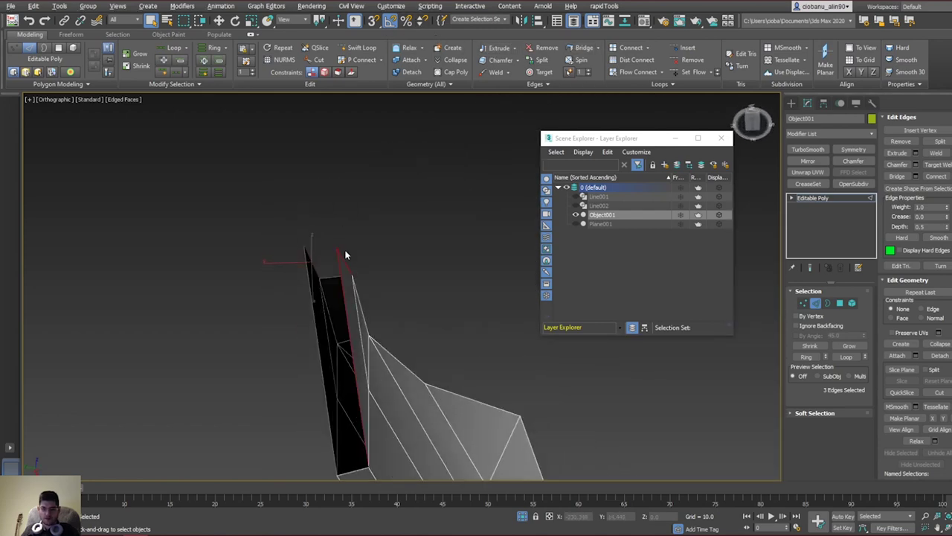
Step: Bridge the two opposite edges across the open rim gap at the end of the tip
alt+middle_drag(345, 255, 328, 291)
click(326, 287)
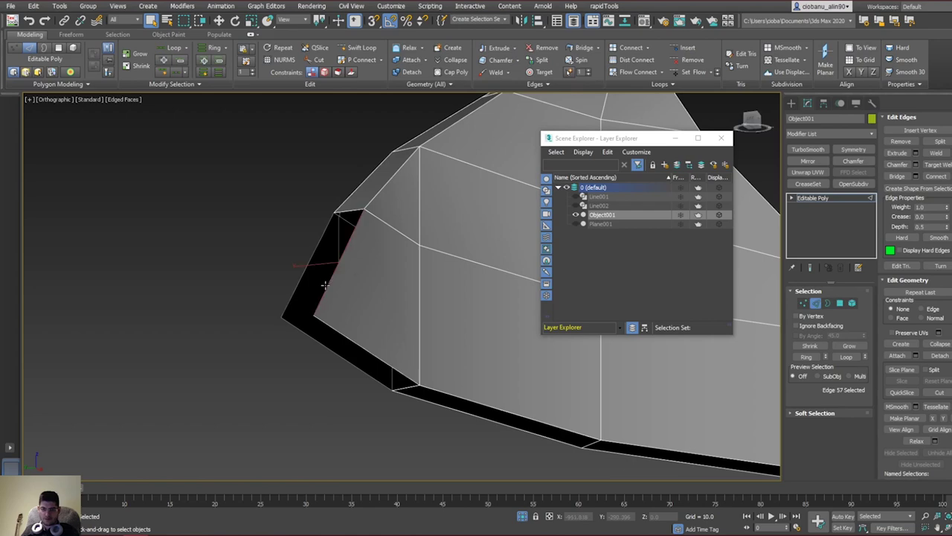
ctrl+click(301, 282)
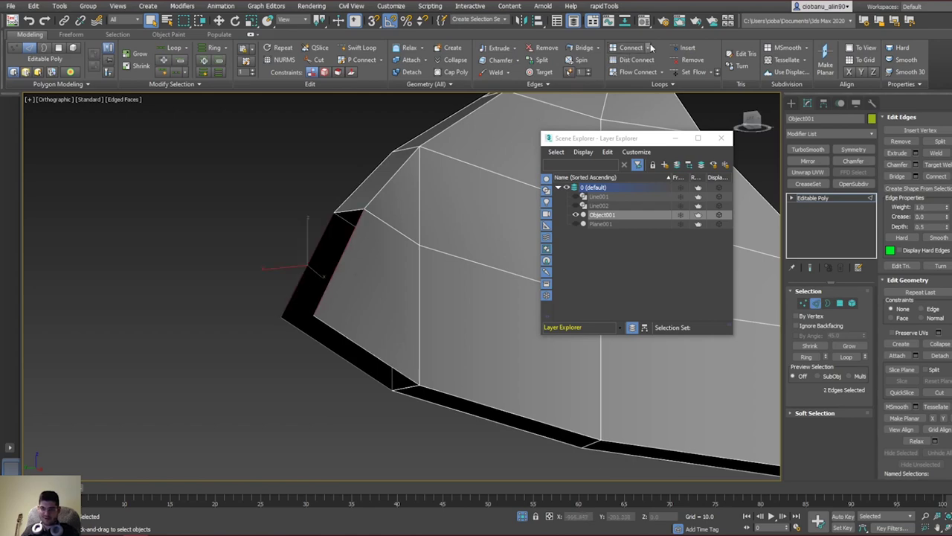
alt+middle_drag(386, 218, 505, 127)
click(578, 49)
alt+middle_drag(461, 242, 230, 311)
scroll(379, 335, down, 5)
key(2)
Step: Center the pivot of the detached tips object to the object
alt+middle_drag(339, 316, 409, 269)
key(e)
scroll(319, 323, down, 5)
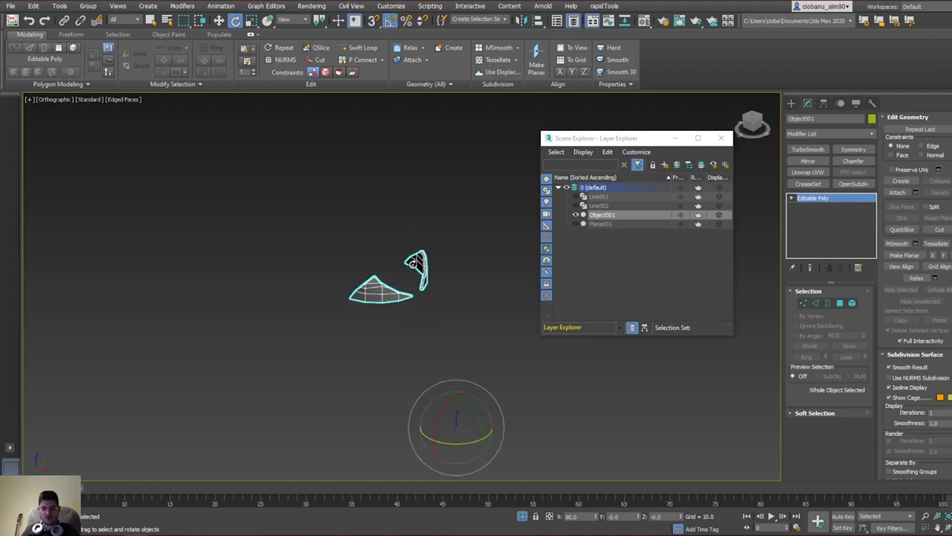
alt+middle_drag(468, 447, 402, 328)
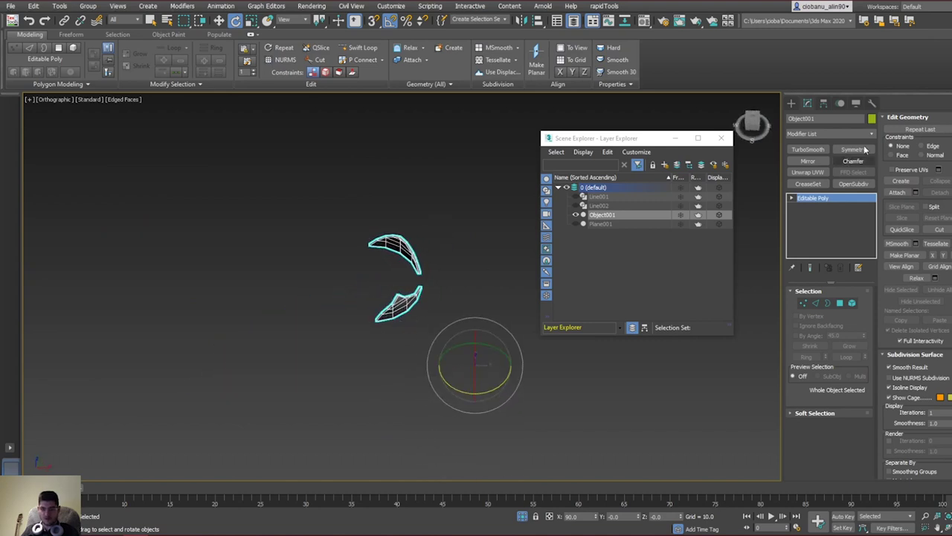
click(824, 103)
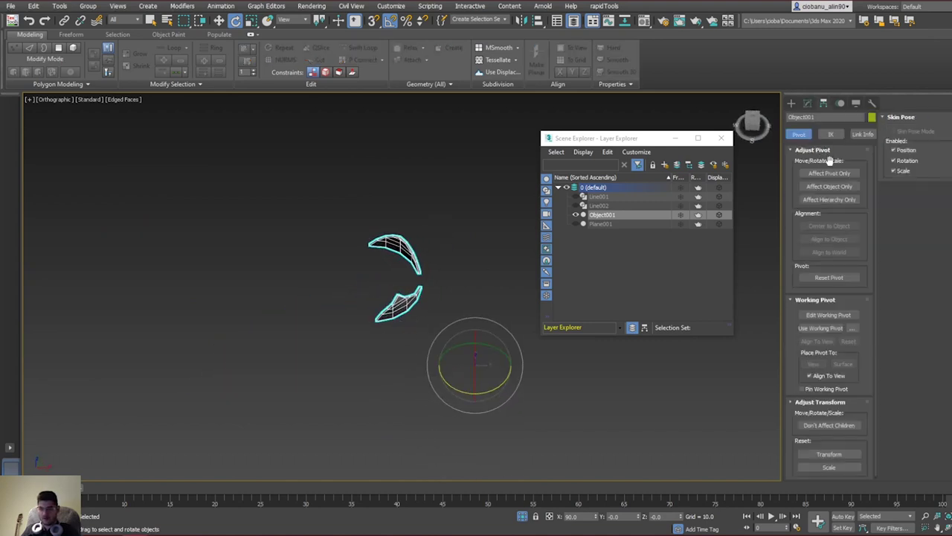
click(830, 173)
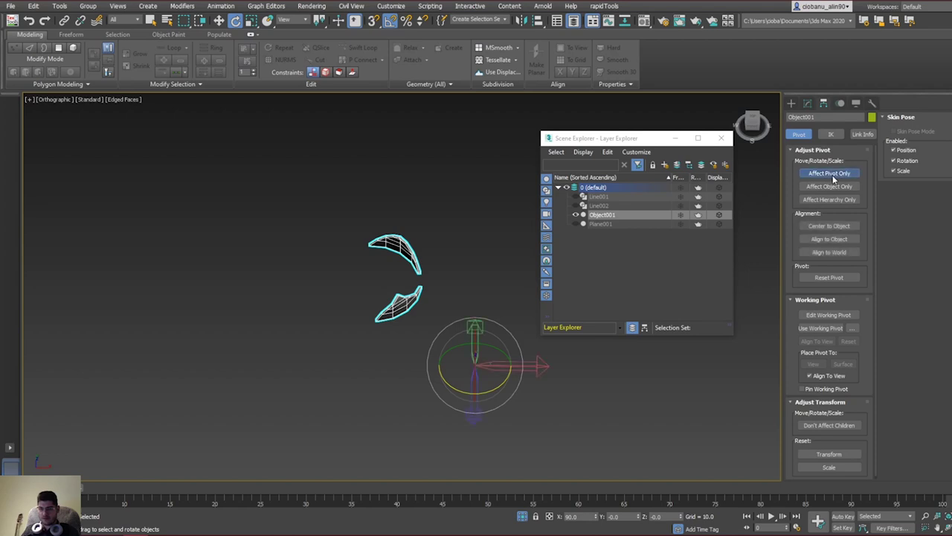
click(840, 225)
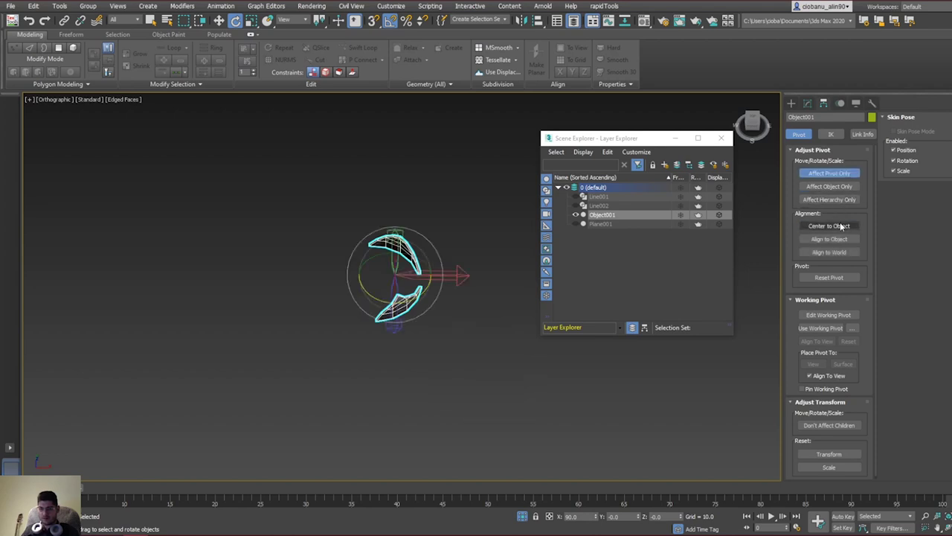
alt+middle_drag(365, 257, 337, 305)
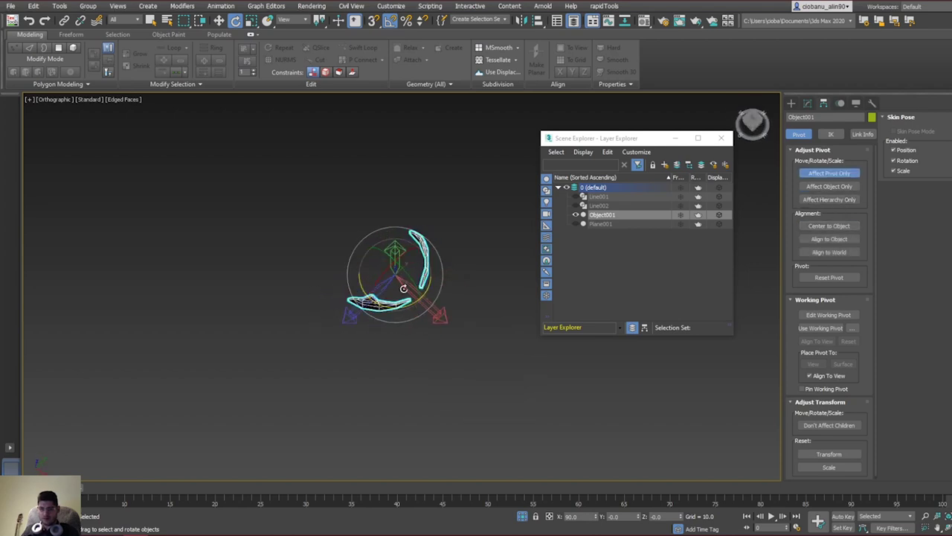
click(824, 174)
Step: End the isolation and view the two remaining tips around the top of the handle
right_click(463, 189)
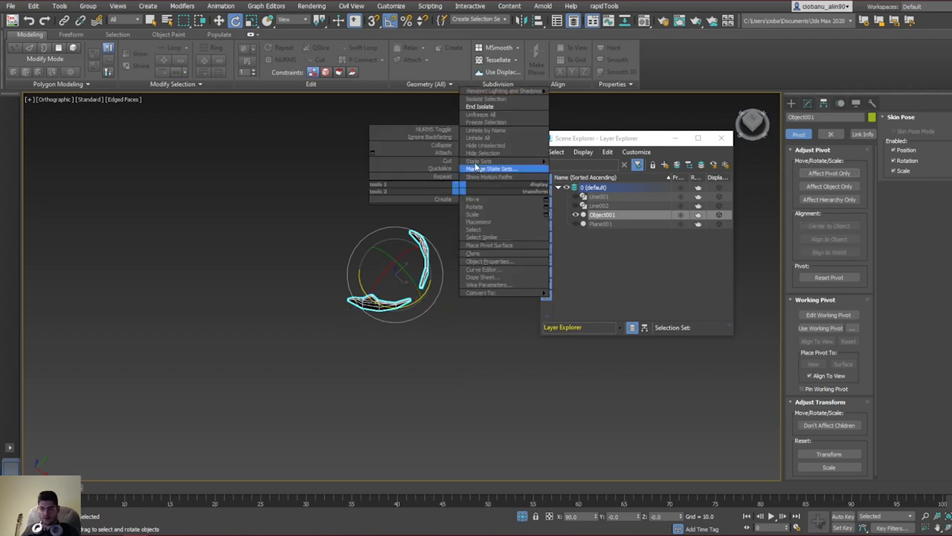
click(477, 111)
alt+middle_drag(457, 202, 446, 243)
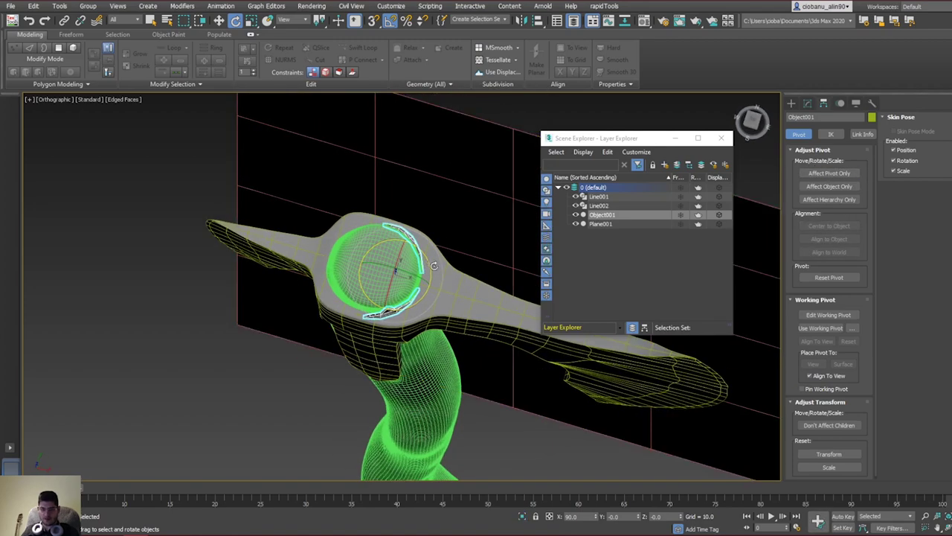
Step: Copy the two tips rotated 180 degrees and move the copy along X to the opposite side of the handle top
middle_drag(389, 270, 415, 317)
scroll(404, 278, up, 4)
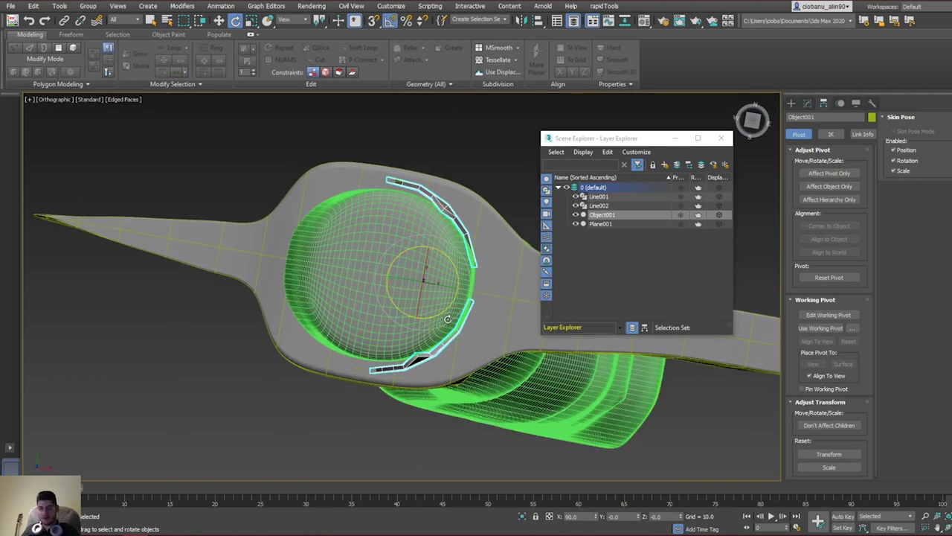
mouse_move(443, 313)
mouse_down()
mouse_move(335, 243)
mouse_move(277, 284)
mouse_move(292, 293)
mouse_up()
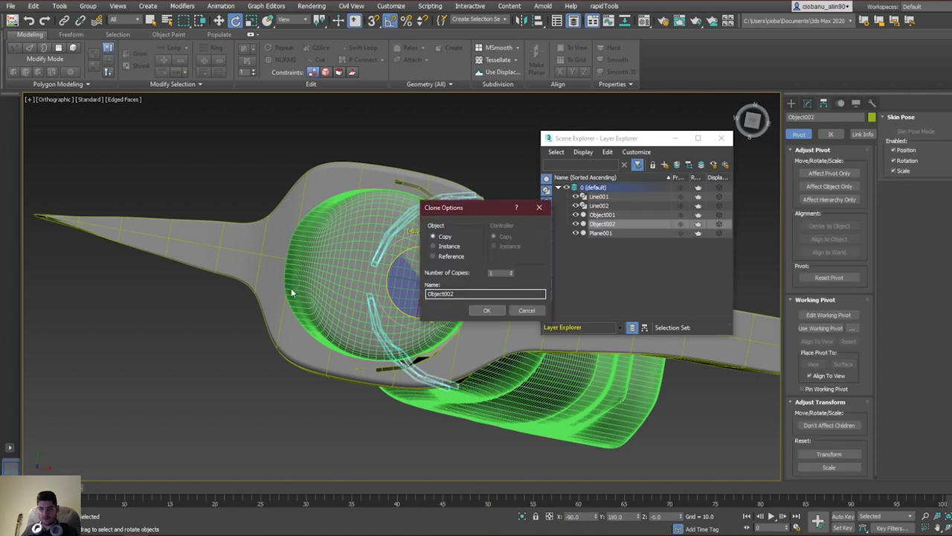
click(491, 311)
key(w)
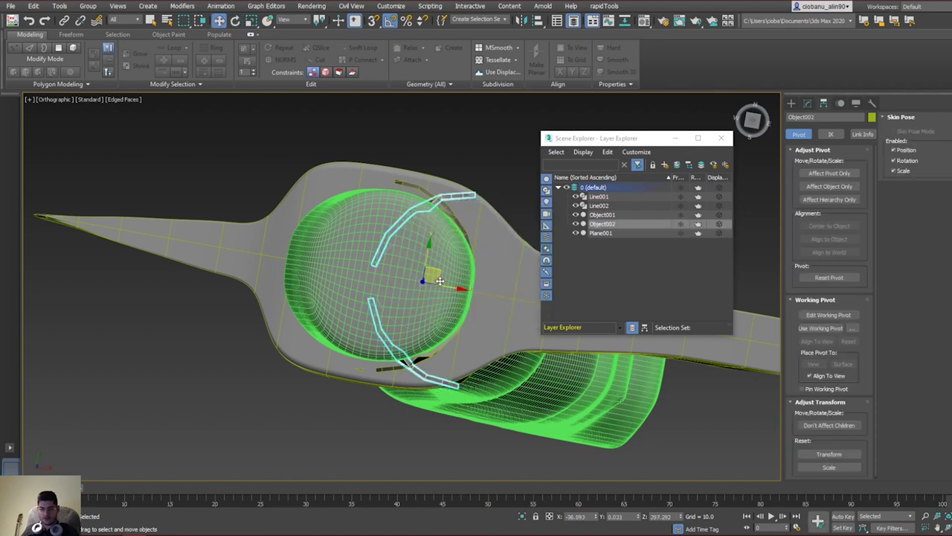
drag(450, 284, 362, 264)
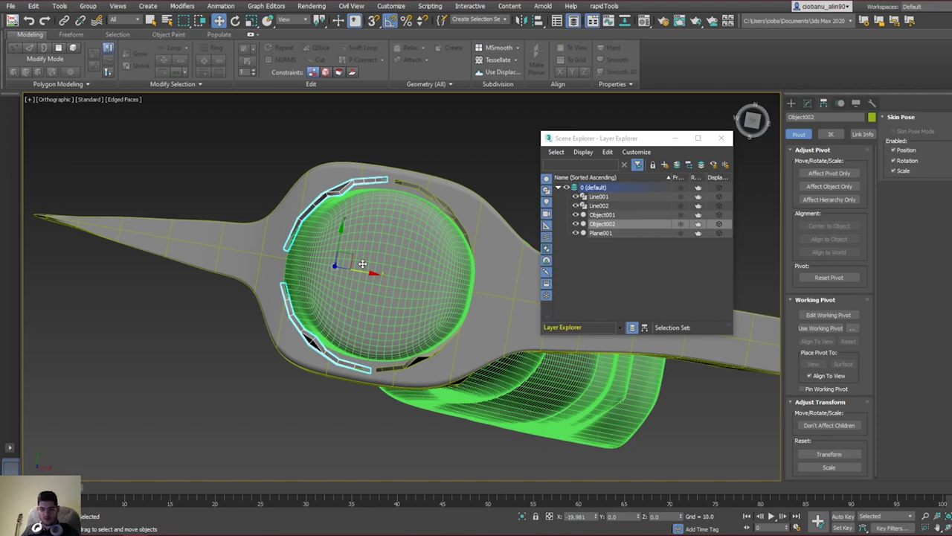
Step: Mirror the copied tips across the Y axis with No Clone and check their fit around the handle top
key(p)
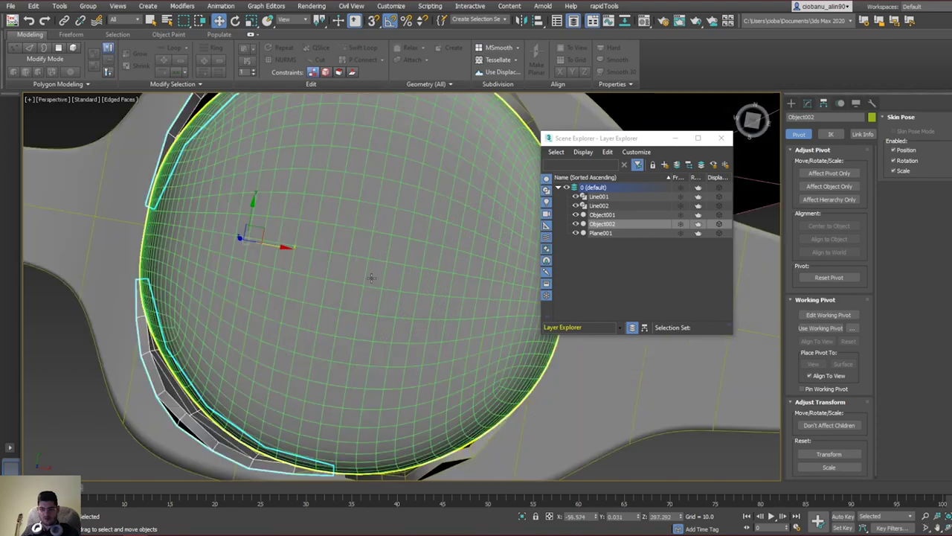
scroll(372, 276, down, 5)
alt+middle_drag(372, 276, 329, 232)
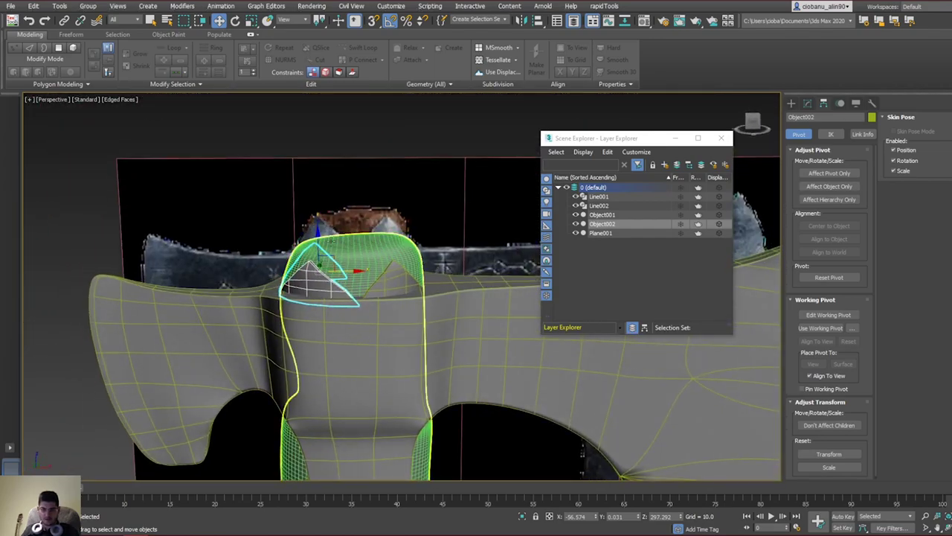
middle_drag(338, 298, 367, 323)
scroll(365, 323, up, 3)
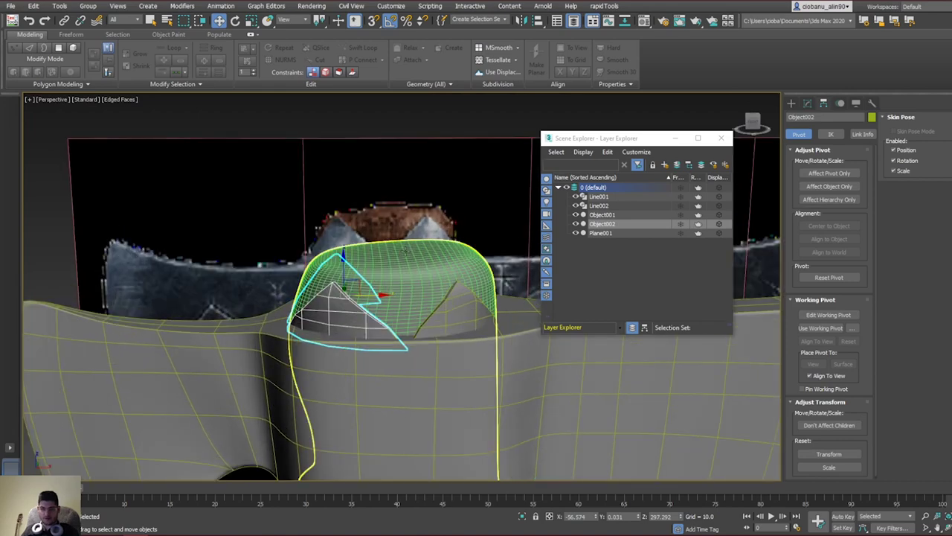
click(521, 21)
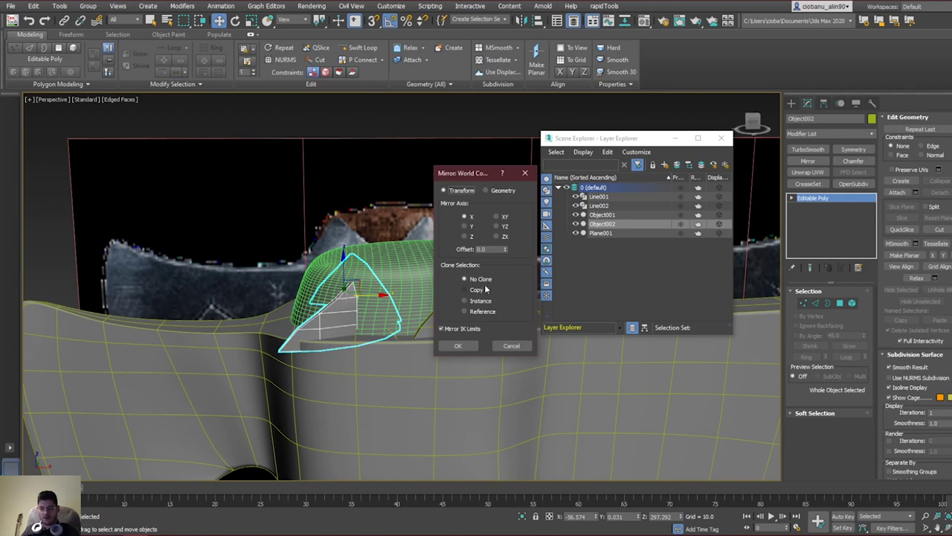
click(467, 226)
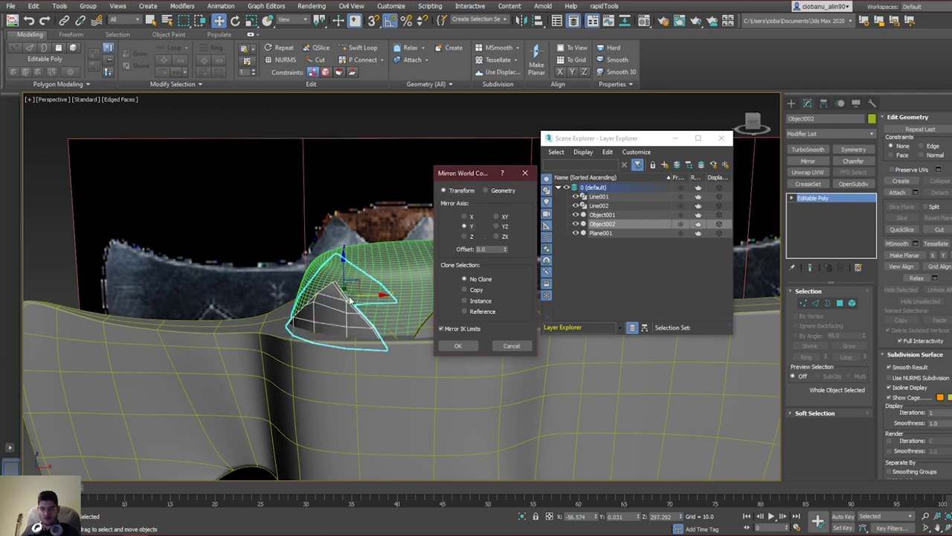
click(458, 346)
mouse_move(309, 313)
middle_down()
mouse_move(265, 307)
mouse_move(252, 317)
mouse_move(322, 304)
middle_up()
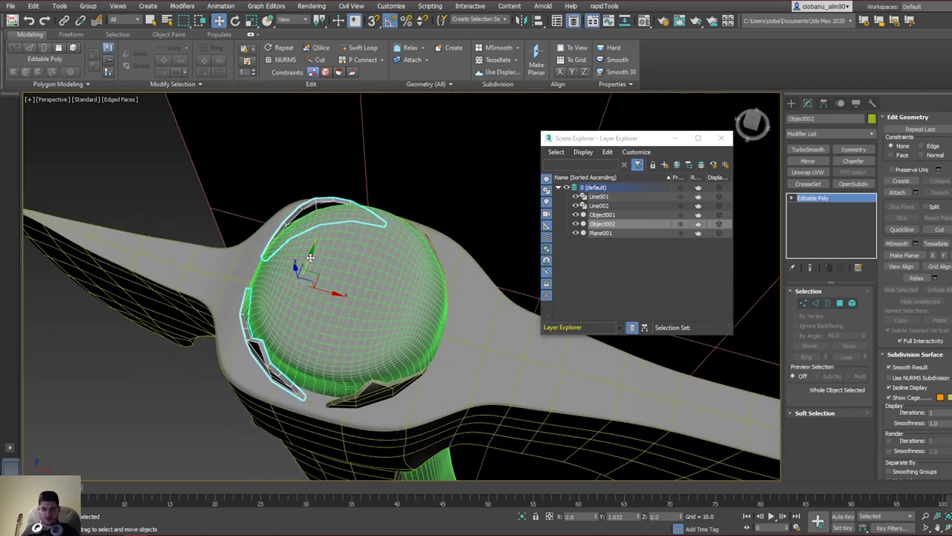
alt+middle_drag(308, 260, 355, 237)
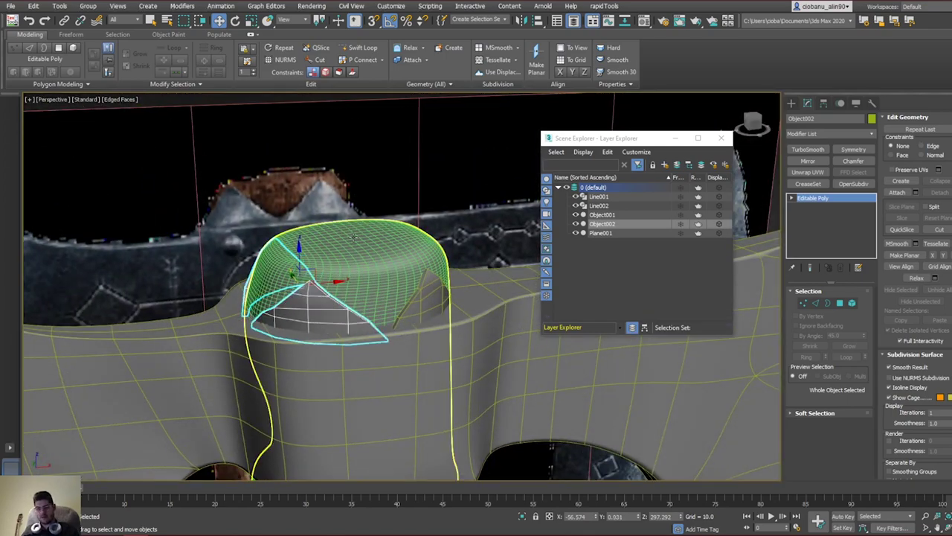
Step: Isolate the original tips object together with Line001 and Line002 and view them in the Top view
click(355, 238)
key(alt+q)
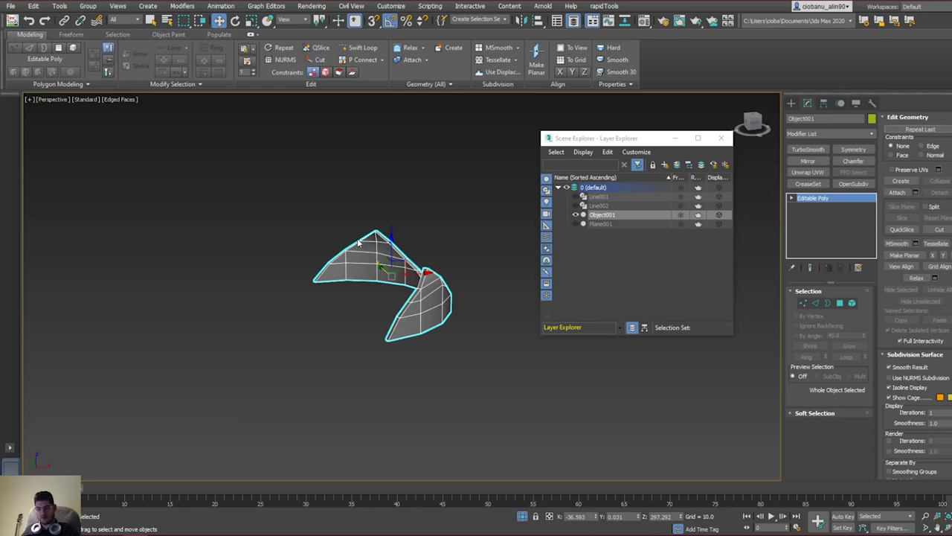
alt+middle_drag(357, 241, 346, 287)
click(576, 196)
click(576, 205)
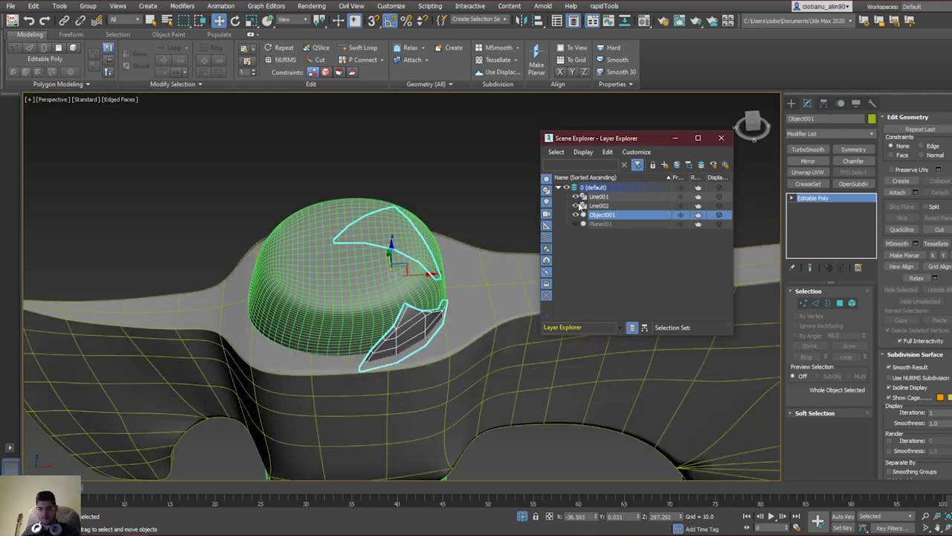
alt+middle_drag(415, 244, 406, 266)
key(t)
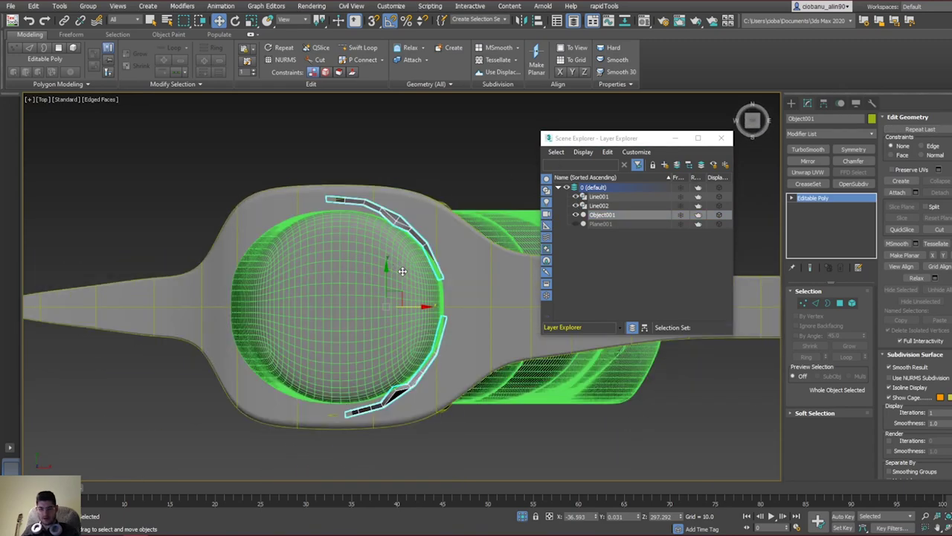
Step: Move only the tips object's pivot along X to the centre of the handle's round top
click(823, 103)
click(828, 173)
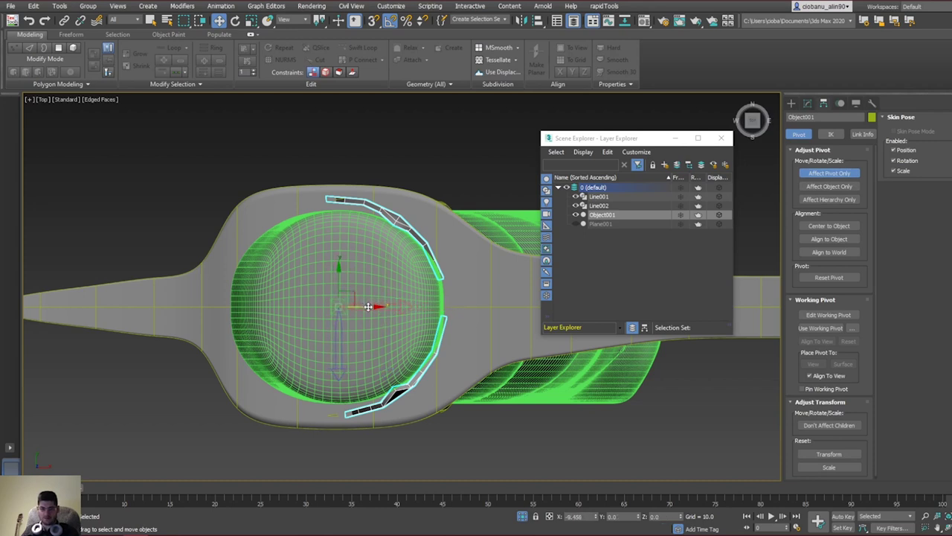
click(829, 174)
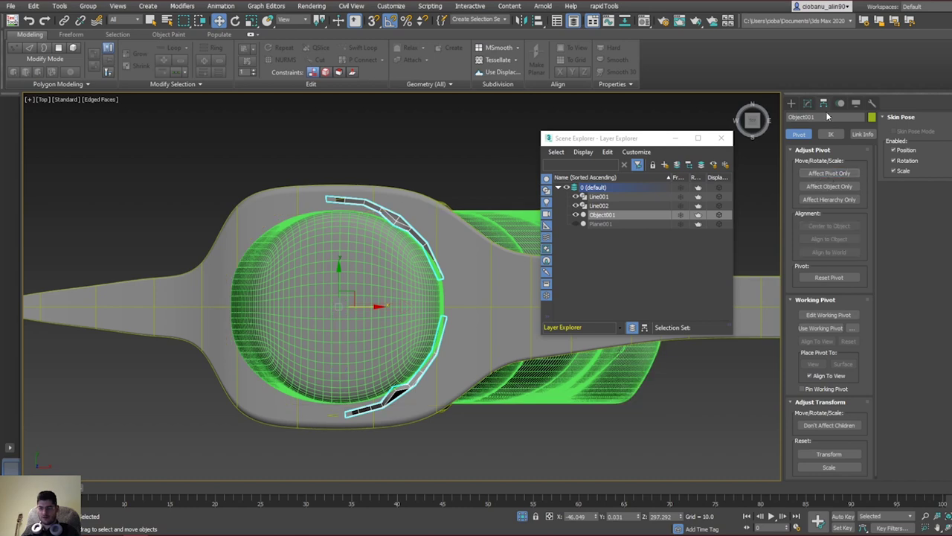
click(808, 103)
Step: Rotate a copy of the tips 180 degrees about the handle's centre to complete the ring of four tips
key(e)
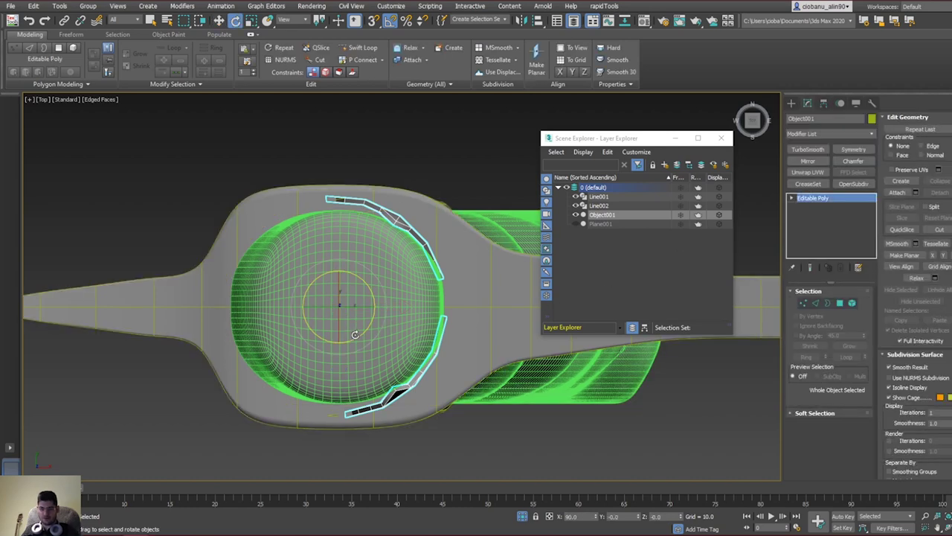
mouse_move(337, 335)
mouse_down()
mouse_move(197, 276)
mouse_move(221, 294)
mouse_up()
click(486, 310)
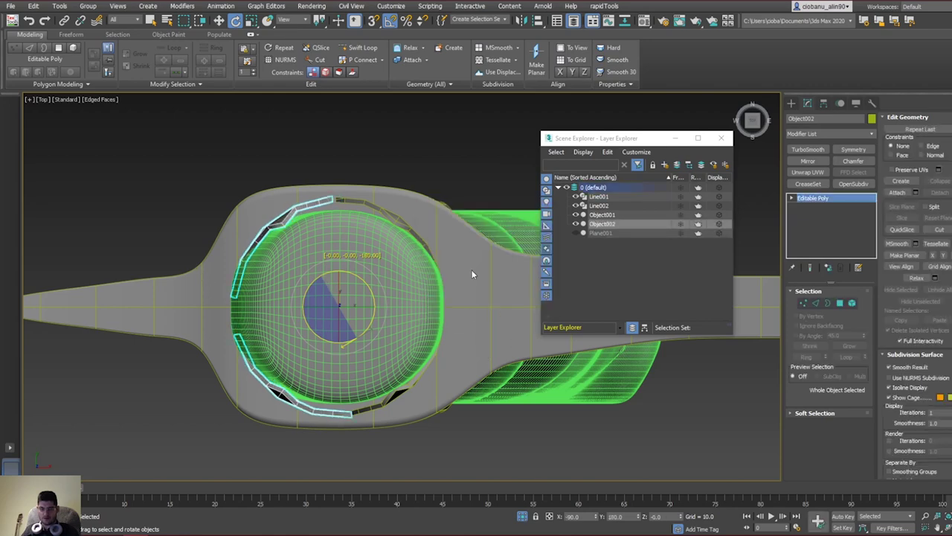
key(p)
scroll(472, 274, down, 8)
alt+middle_drag(473, 295, 462, 271)
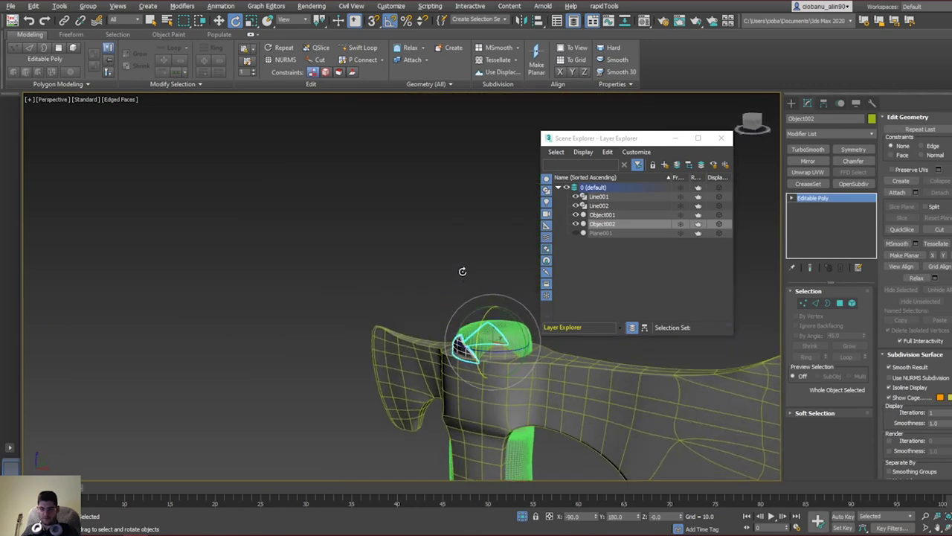
Step: Attach the original tips to the rotated copy so that all four tips form one object
scroll(476, 335, up, 10)
alt+middle_drag(437, 316, 328, 121)
click(412, 59)
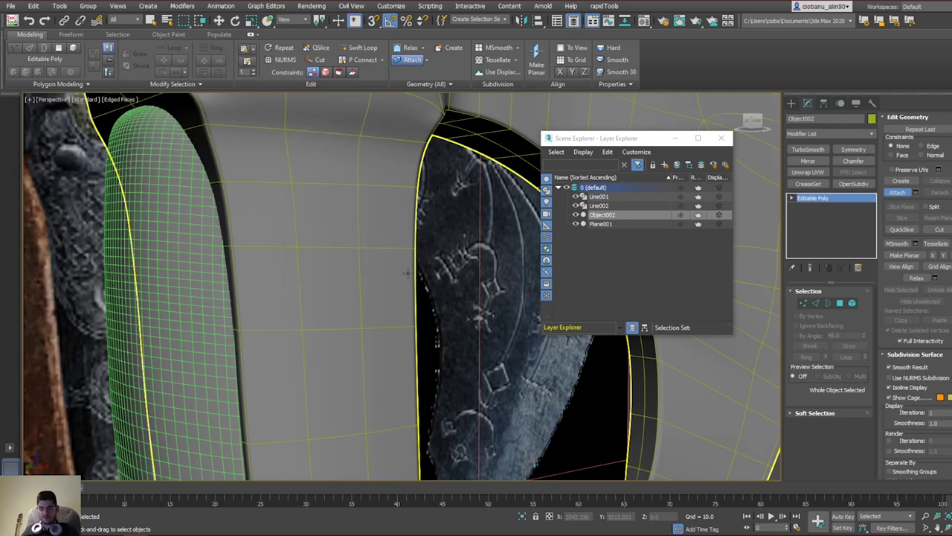
scroll(407, 273, down, 5)
alt+middle_drag(409, 190, 378, 252)
Step: Isolate the combined tips object and add a CreaseSet modifier, working at its edge level
key(alt+q)
key(2)
key(e)
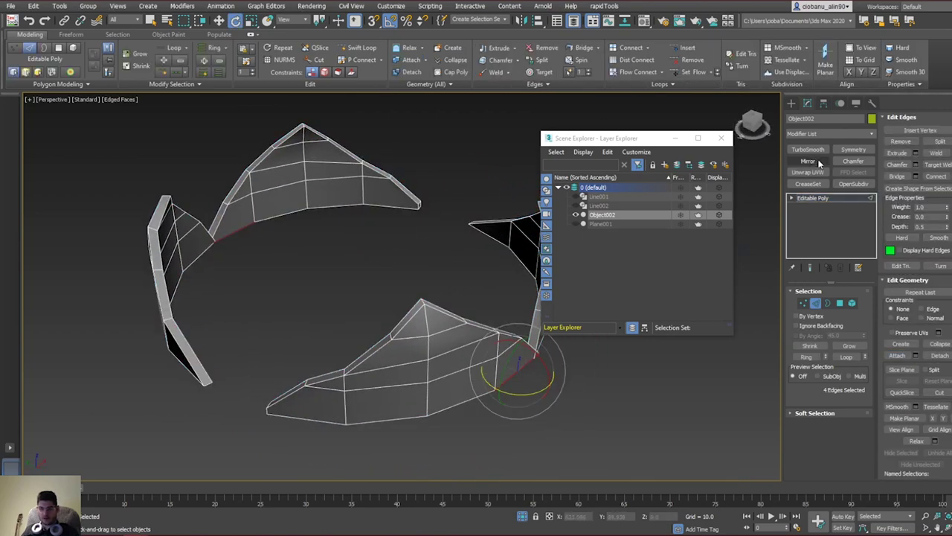
click(822, 186)
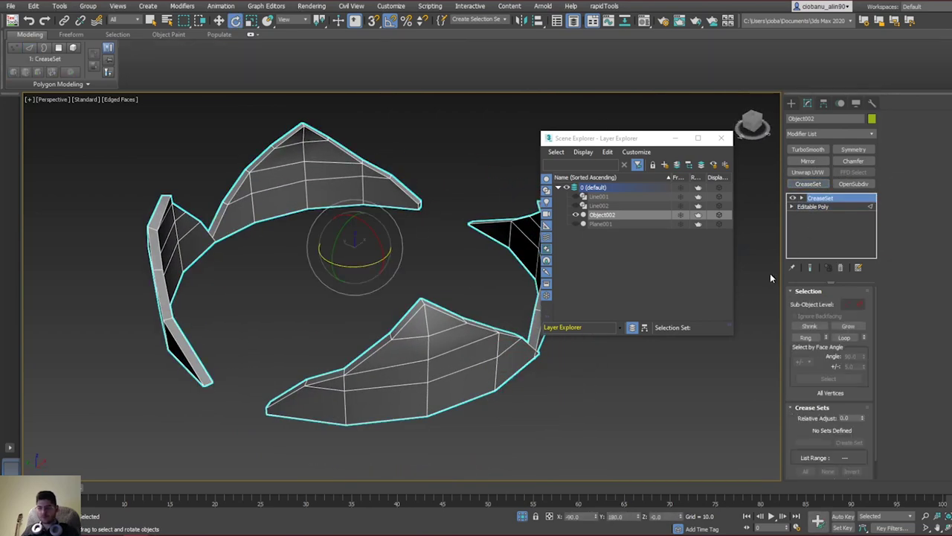
click(859, 304)
middle_drag(423, 292, 432, 225)
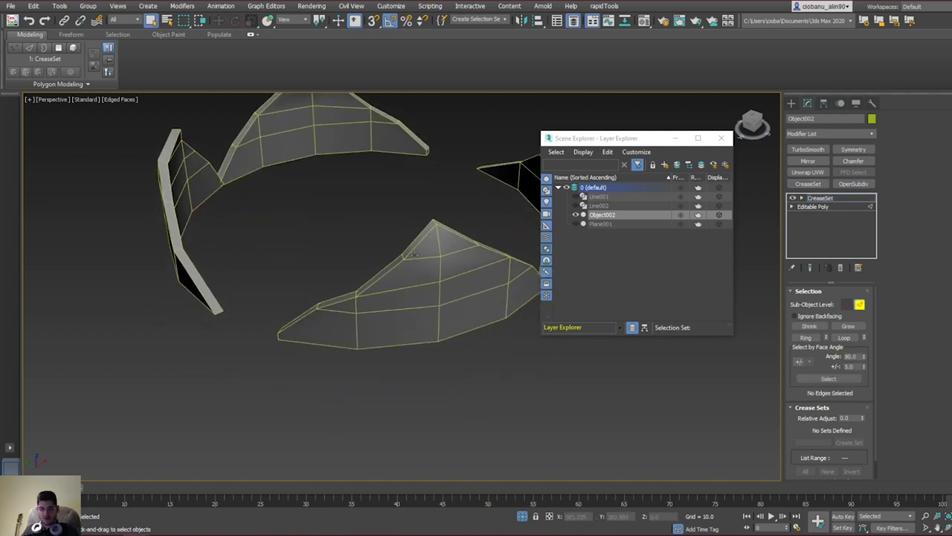
Step: Select the edges along the first tip's upper border, inside and outside, leaving the inner horizontal loop unselected
double_click(377, 282)
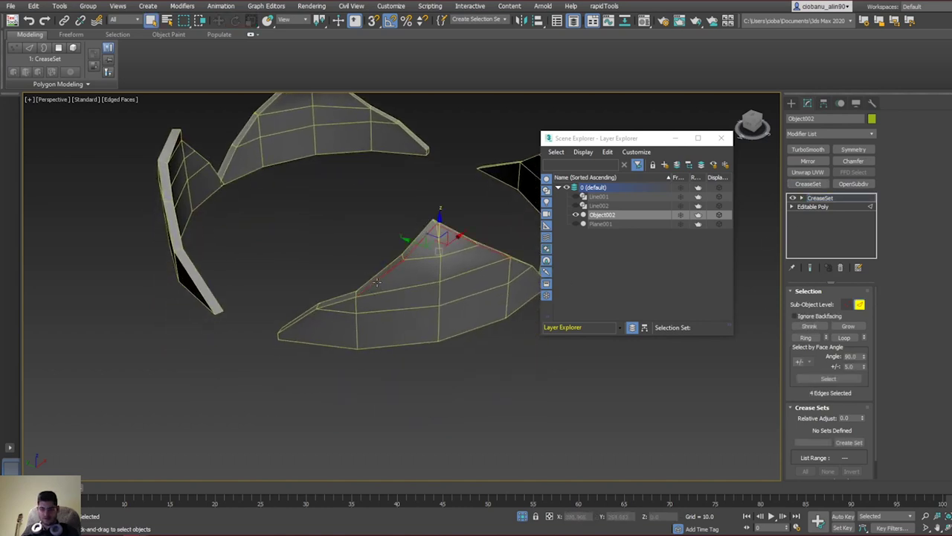
ctrl+double_click(344, 300)
alt+middle_drag(345, 300, 419, 343)
ctrl+double_click(356, 304)
ctrl+double_click(381, 292)
ctrl+double_click(494, 360)
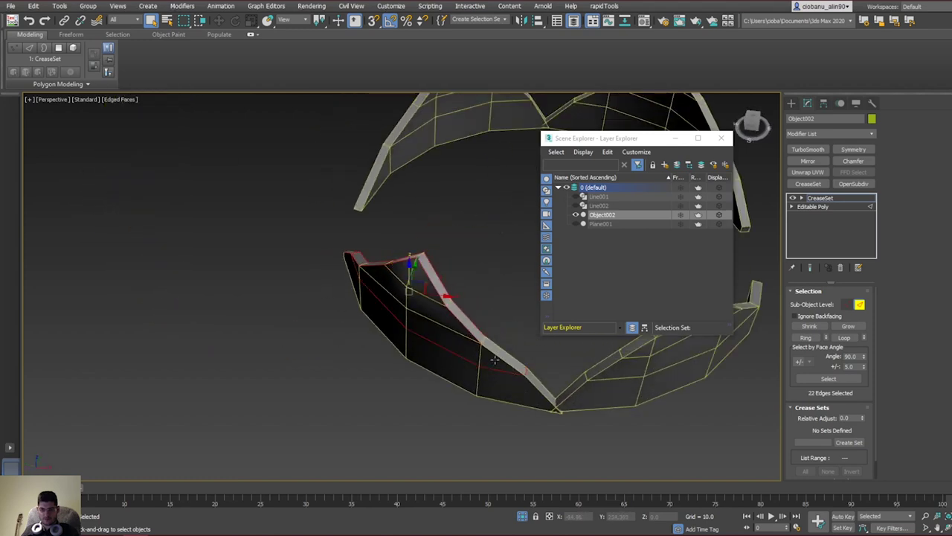
alt+double_click(495, 360)
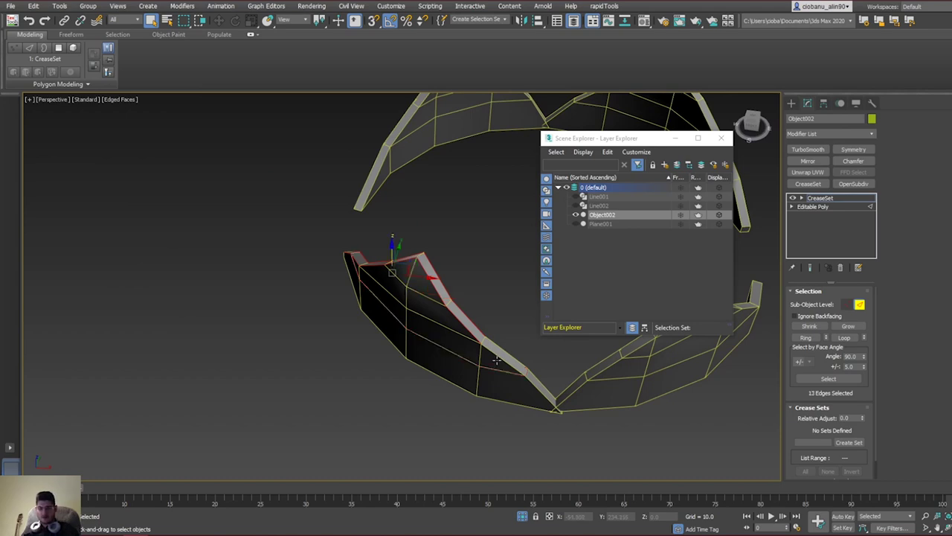
ctrl+double_click(499, 357)
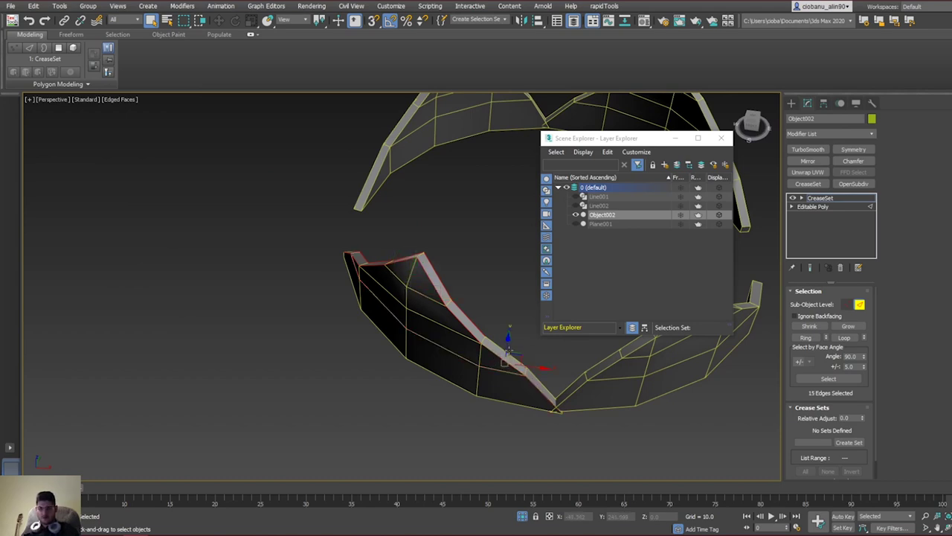
ctrl+click(503, 349)
alt+middle_drag(503, 349, 364, 290)
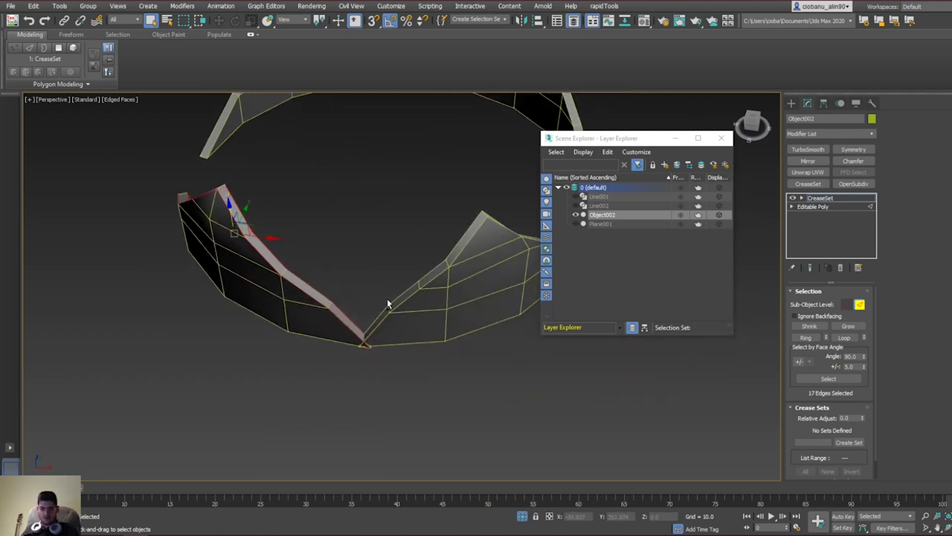
Step: Add the upper border edges of the remaining tips to the selection
ctrl+double_click(395, 299)
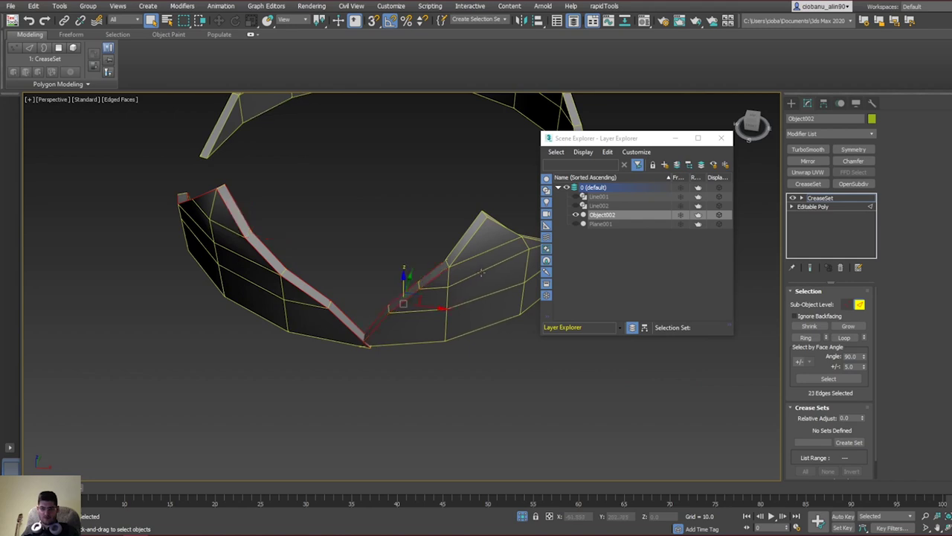
ctrl+click(467, 236)
ctrl+click(462, 234)
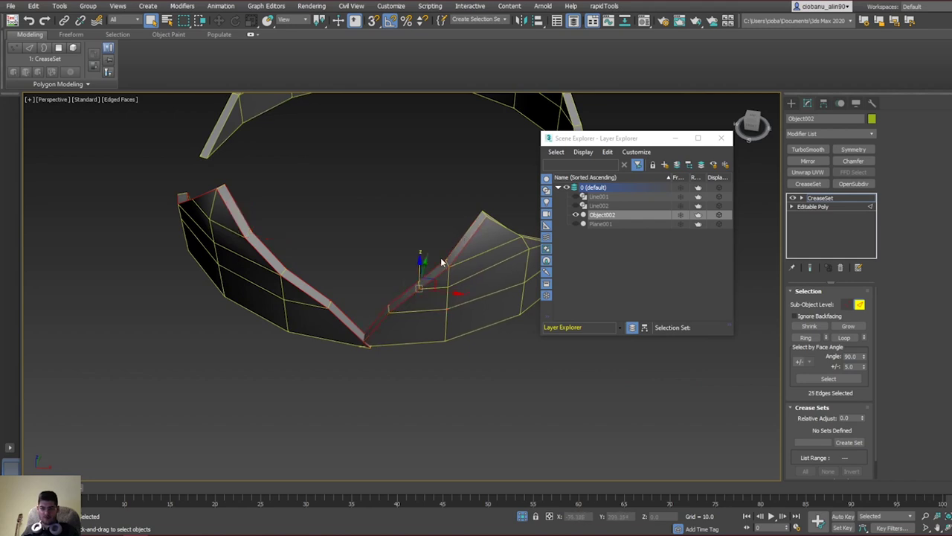
middle_drag(441, 262, 316, 282)
middle_drag(295, 242, 309, 293)
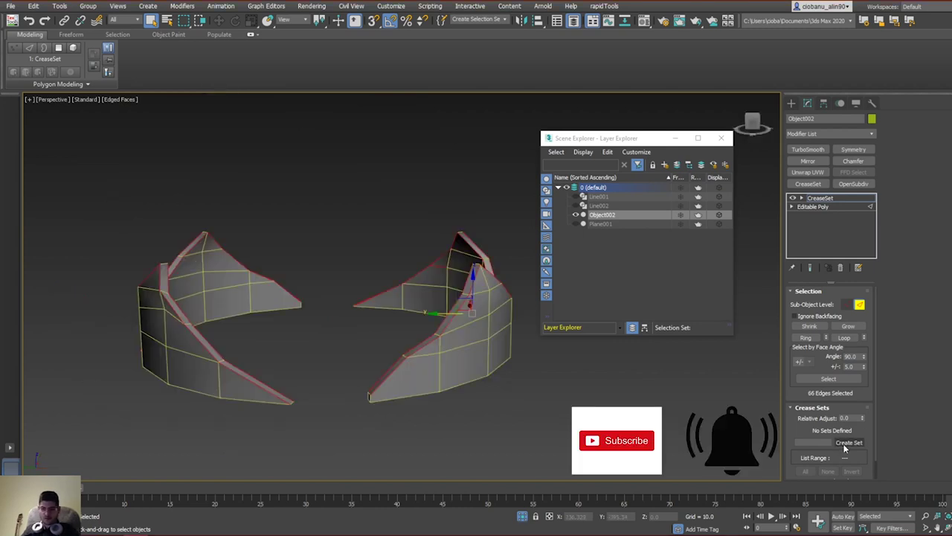
Step: Create a crease set from the selected border edges with a crease value of 1.0
click(845, 443)
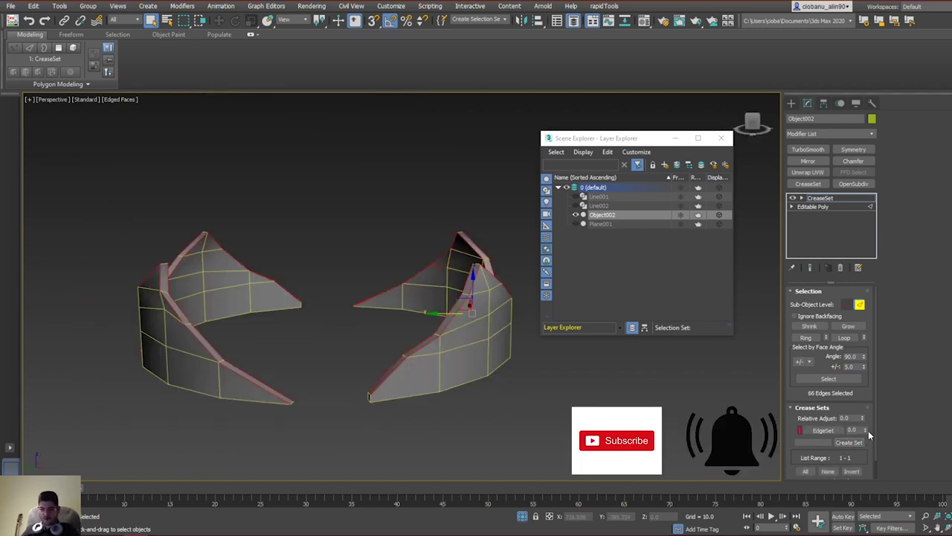
drag(869, 430, 868, 419)
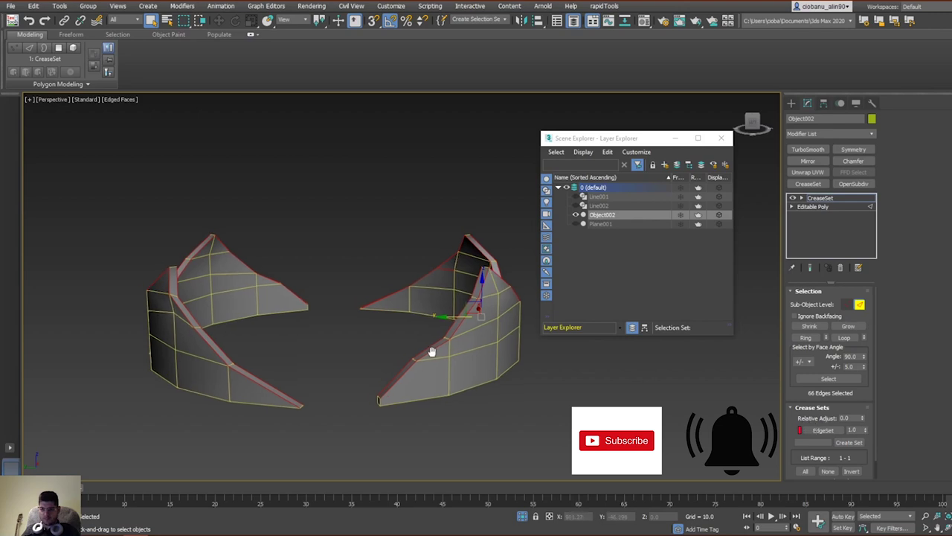
alt+middle_drag(432, 352, 304, 276)
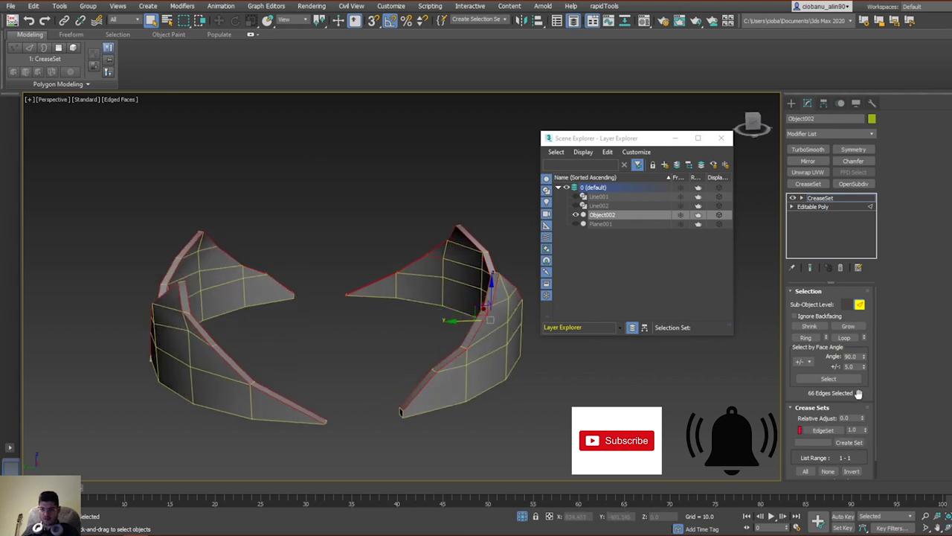
alt+middle_drag(365, 342, 307, 236)
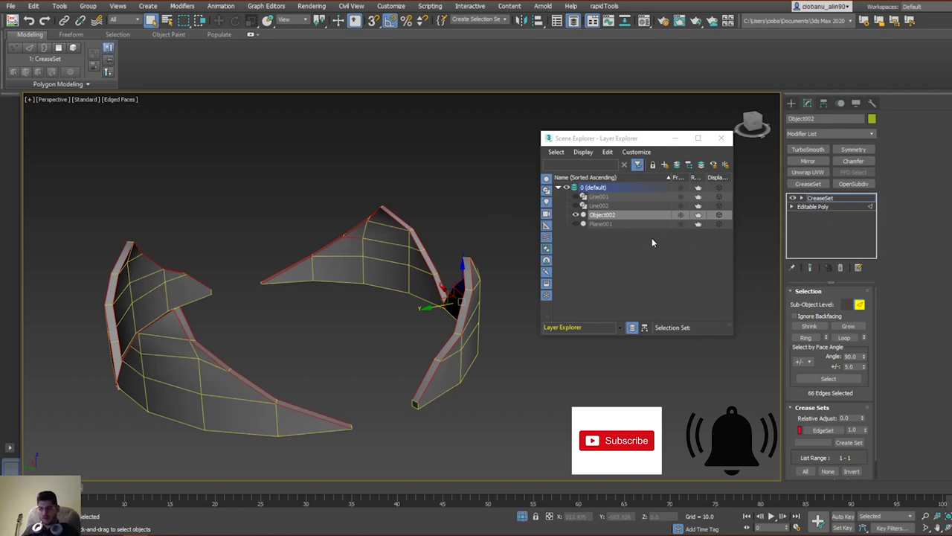
Step: End the isolation of the tips object so the whole axe shows, and leave its edge level
right_click(244, 210)
click(271, 136)
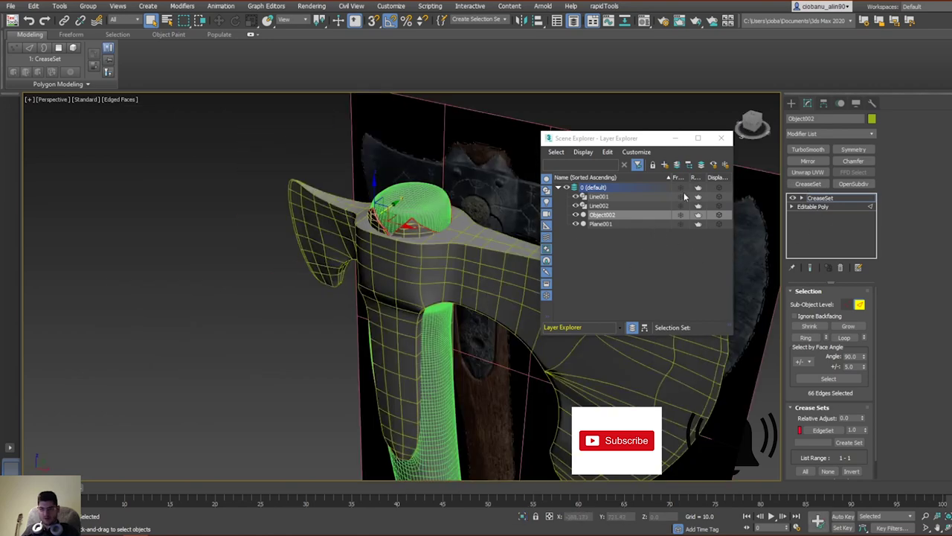
middle_drag(349, 272, 316, 255)
key(2)
scroll(316, 255, up, 2)
Step: Attach the combined tips object to the axe head at the head's upper Edit Poly level
click(428, 320)
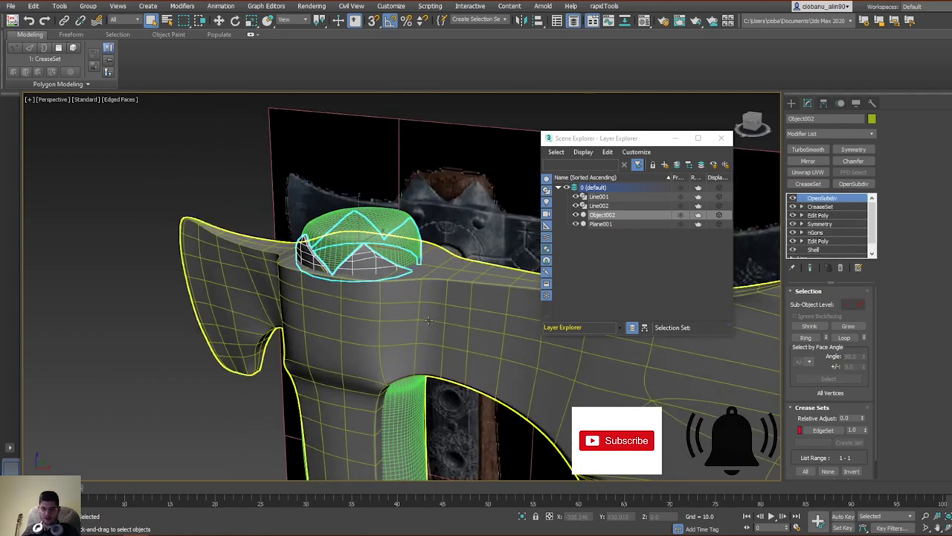
click(428, 320)
click(812, 215)
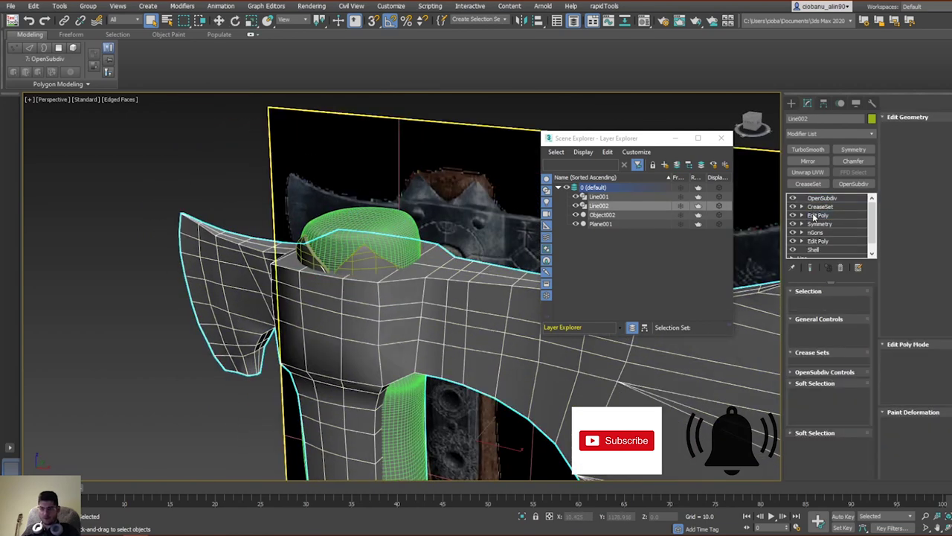
click(812, 214)
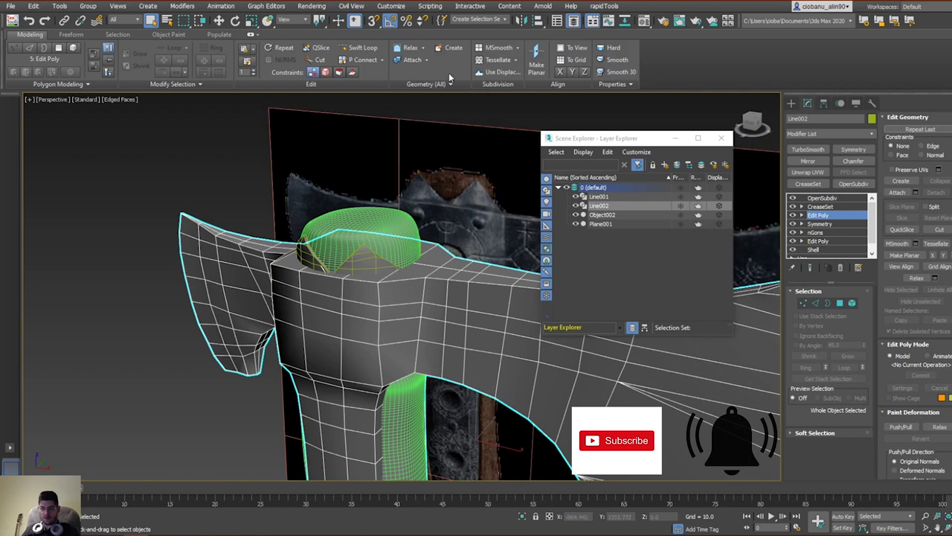
click(413, 60)
click(359, 232)
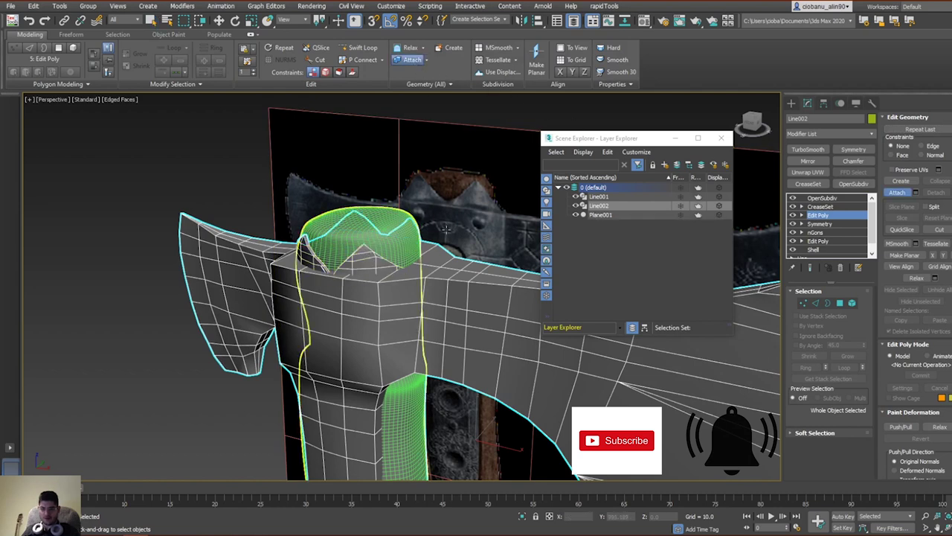
right_click(515, 240)
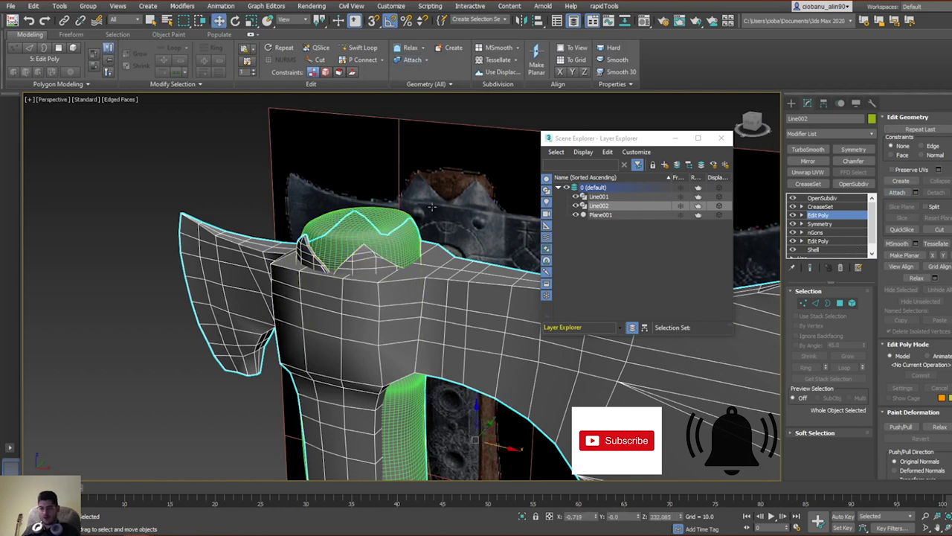
Step: Return to the axe head's OpenSubdiv level, hide the edged faces and examine the smoothed tips
click(822, 198)
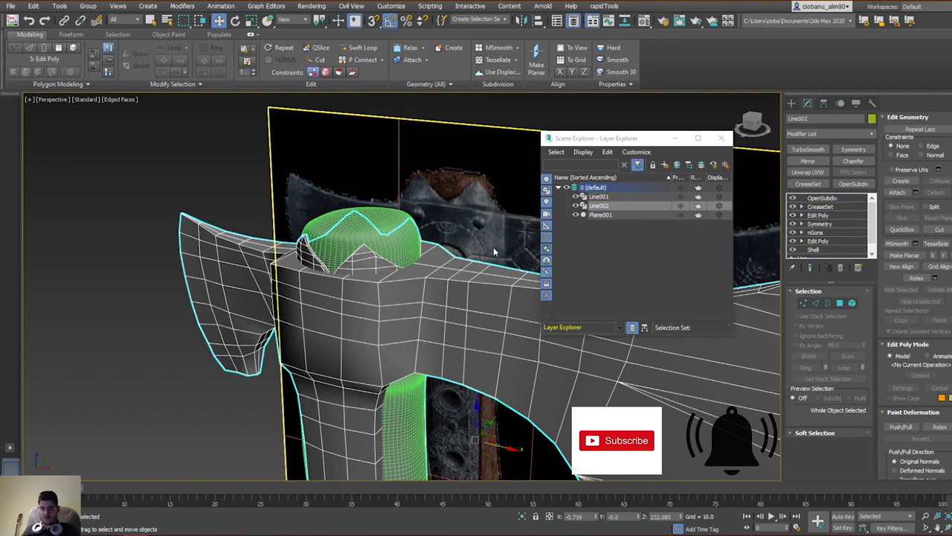
key(F4)
alt+middle_drag(443, 272, 464, 312)
scroll(352, 374, up, 4)
alt+middle_drag(353, 373, 414, 322)
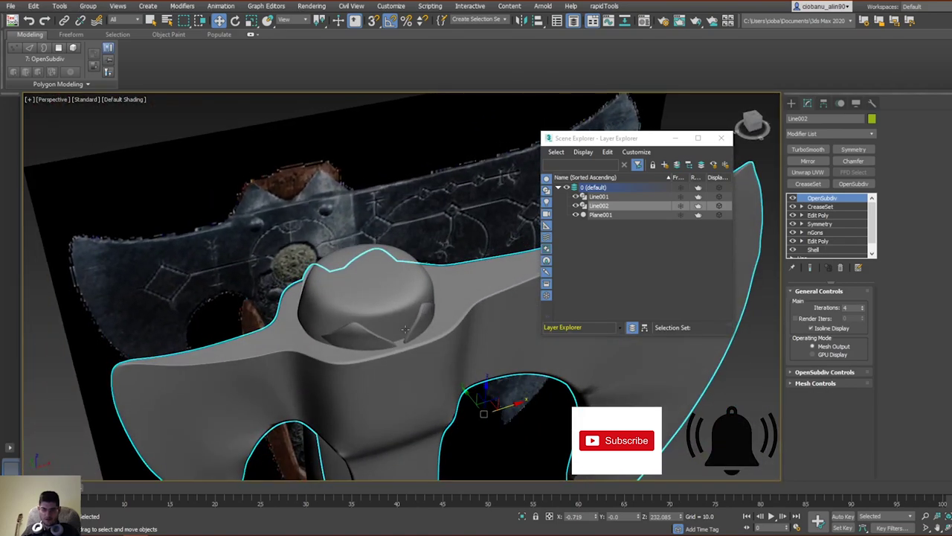
Step: Select the four tip elements in the axe head's upper Edit Poly and scale them slightly outward around the handle top
click(819, 206)
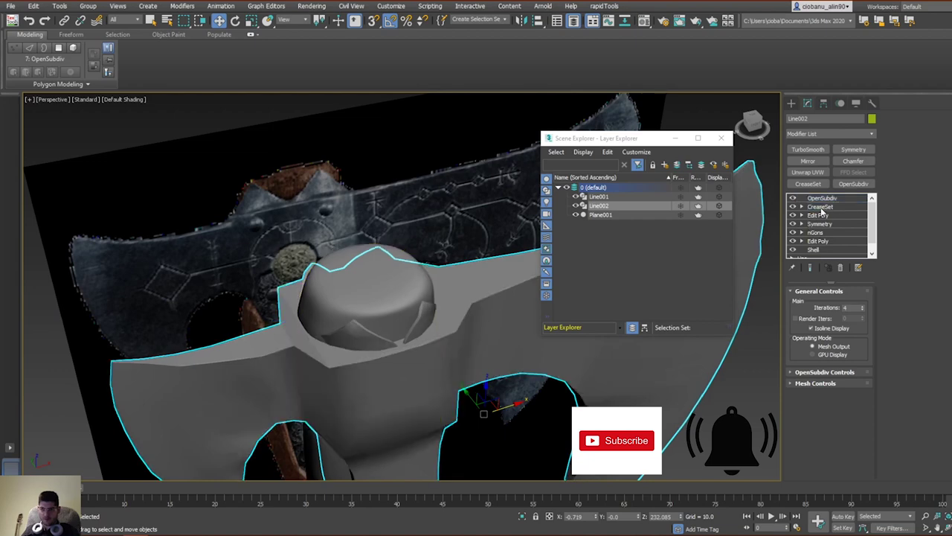
click(818, 215)
key(5)
click(367, 340)
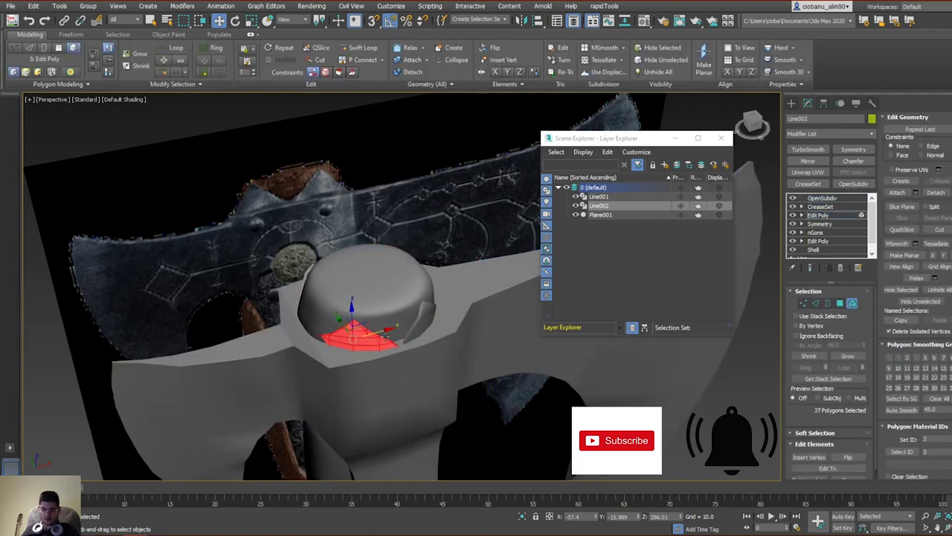
ctrl+click(418, 321)
alt+middle_drag(419, 321, 353, 281)
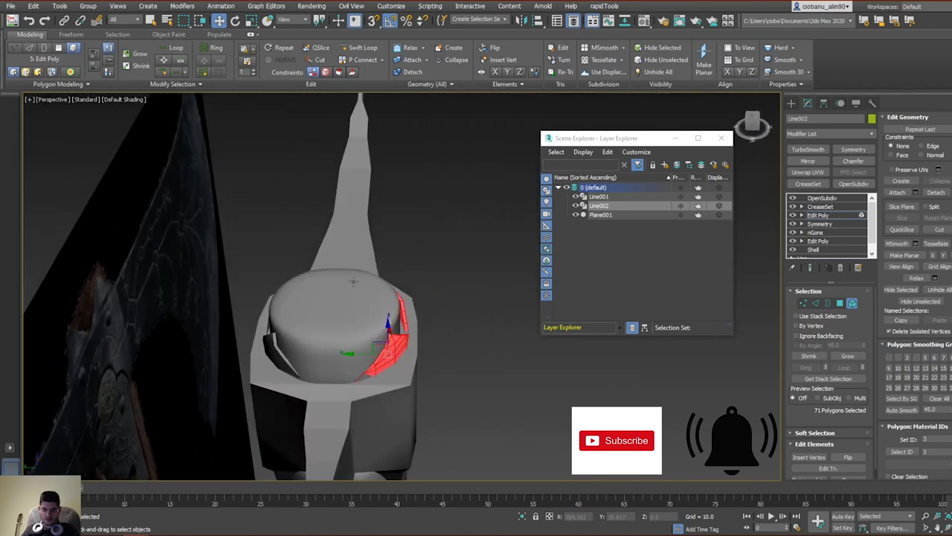
ctrl+click(280, 342)
alt+middle_drag(280, 342, 335, 278)
ctrl+click(263, 303)
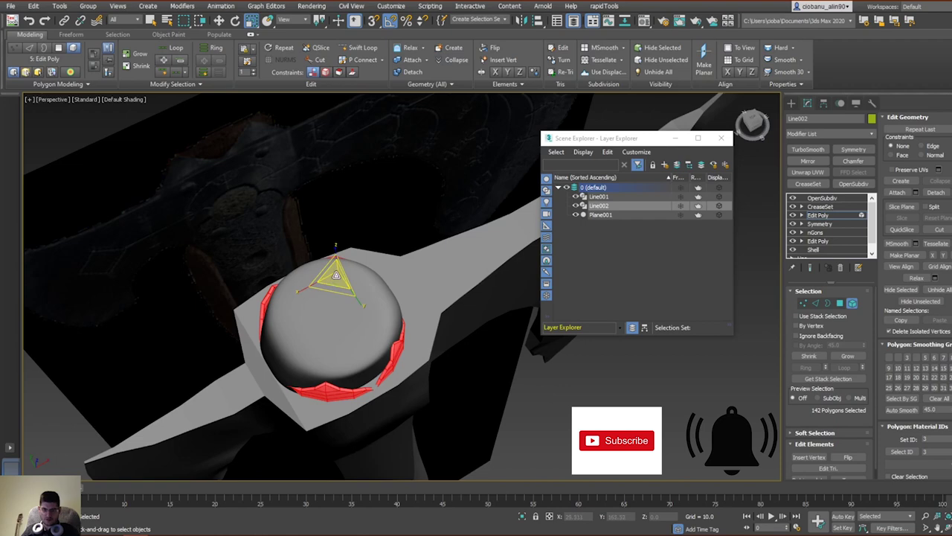
drag(336, 274, 336, 270)
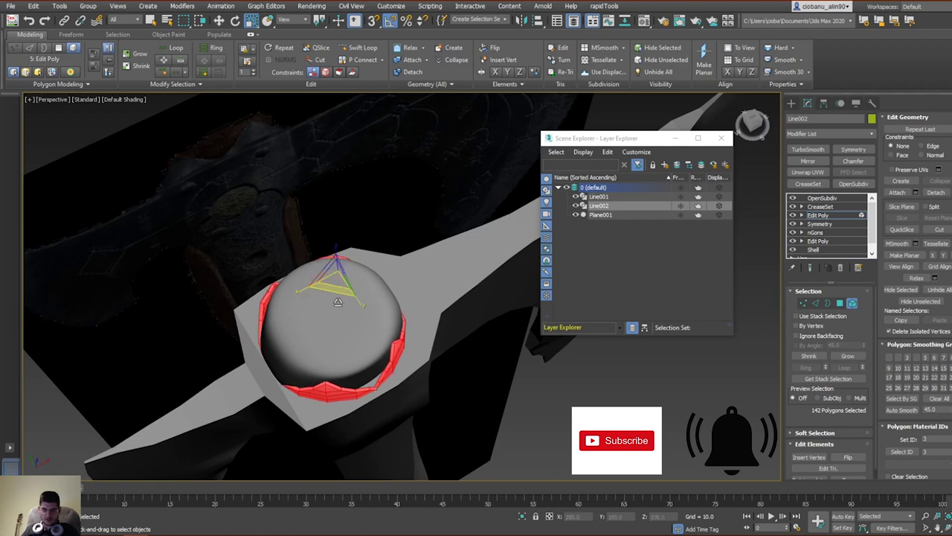
alt+middle_drag(336, 273, 357, 358)
click(791, 213)
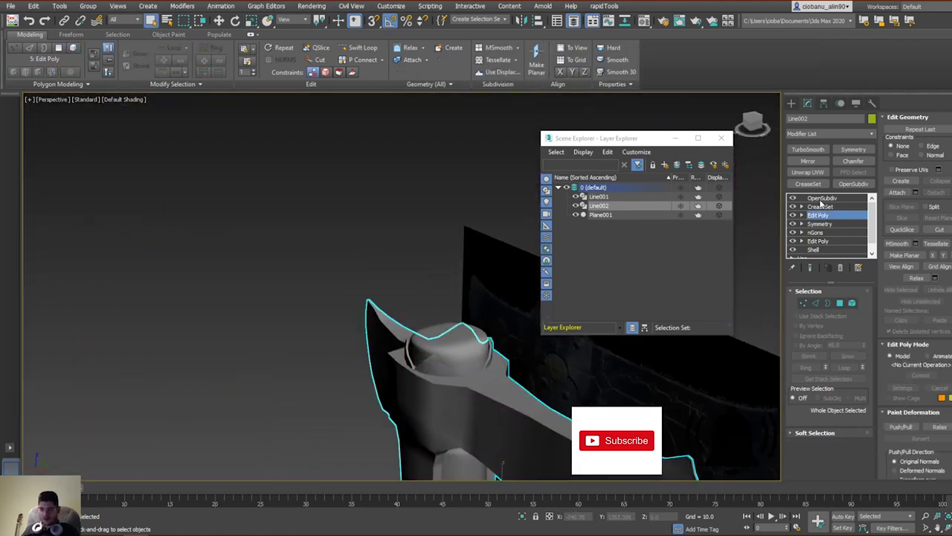
Step: Return to the axe head's OpenSubdiv level and inspect how the scaled tips sit around the handle
click(819, 198)
alt+middle_drag(516, 261, 531, 276)
scroll(465, 227, up, 3)
alt+middle_drag(466, 226, 326, 299)
Step: Hide the handle and axe head to study the reference image, and show both objects again
click(575, 196)
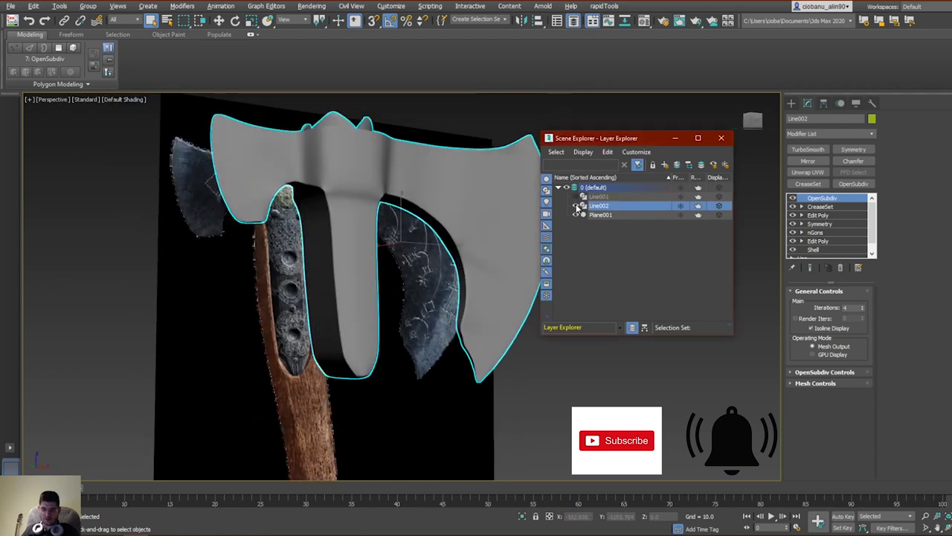
click(575, 205)
scroll(434, 242, up, 3)
middle_drag(433, 243, 436, 281)
scroll(436, 280, down, 5)
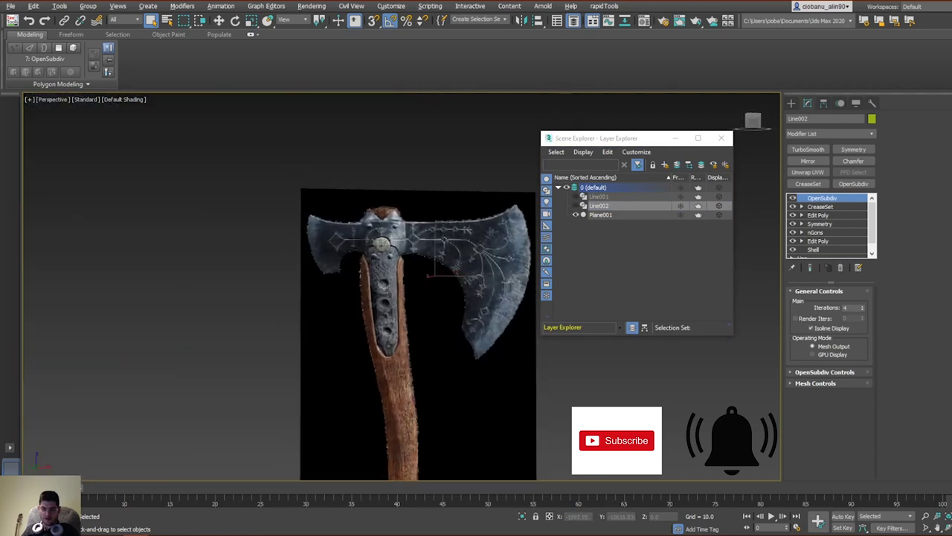
click(575, 206)
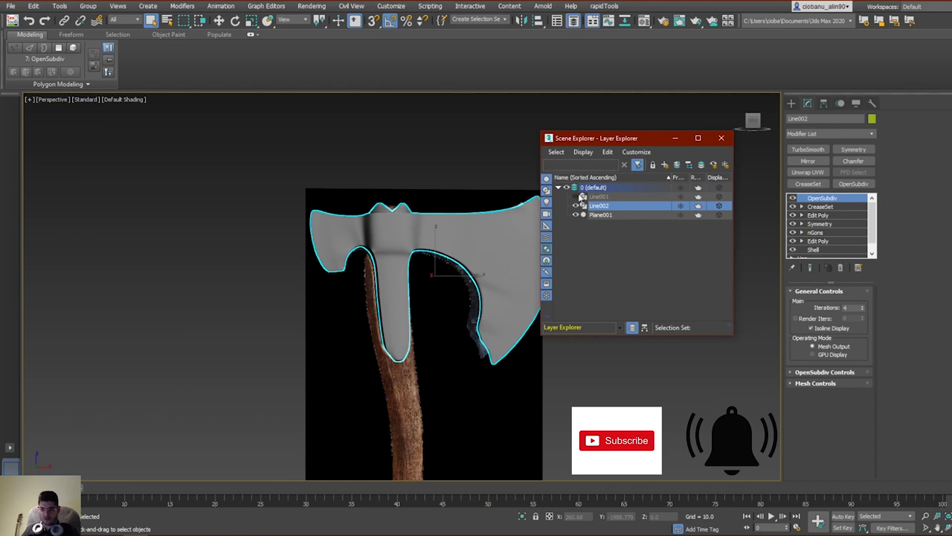
click(579, 196)
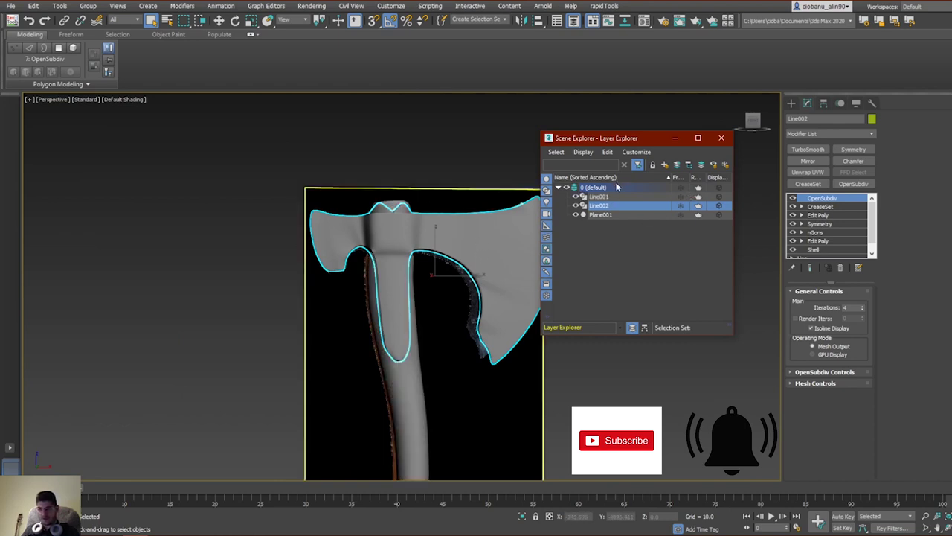
Step: Set the handle's TurboSmooth iterations to 4 and check the smoothed handle together with the axe head
click(599, 196)
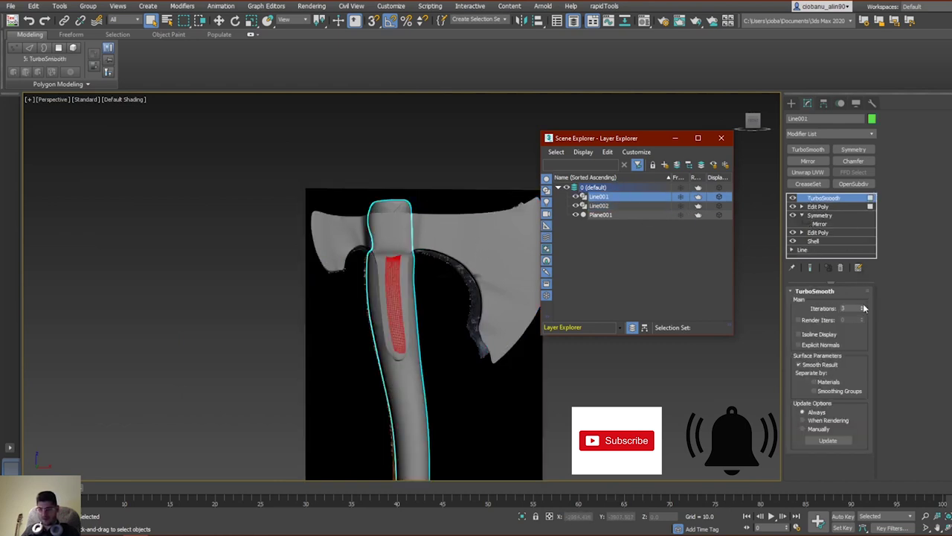
click(863, 307)
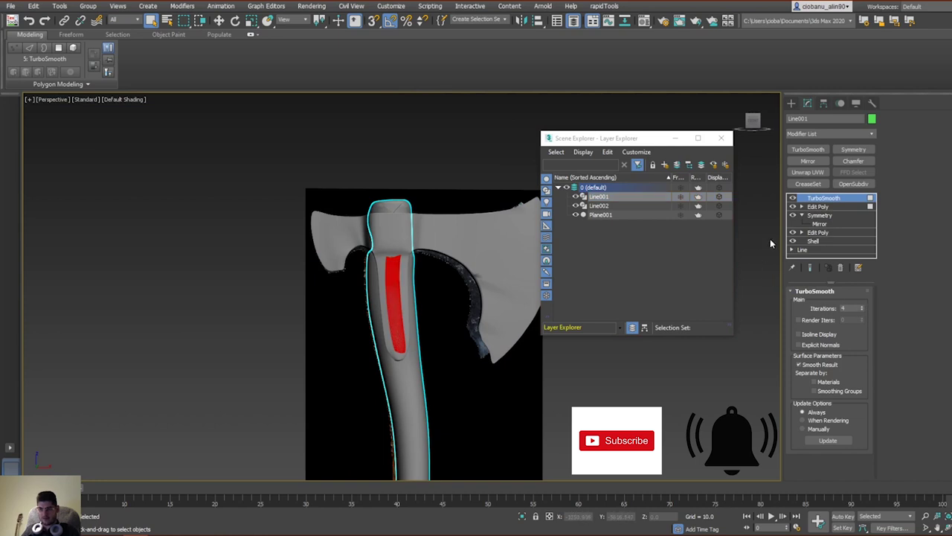
click(845, 207)
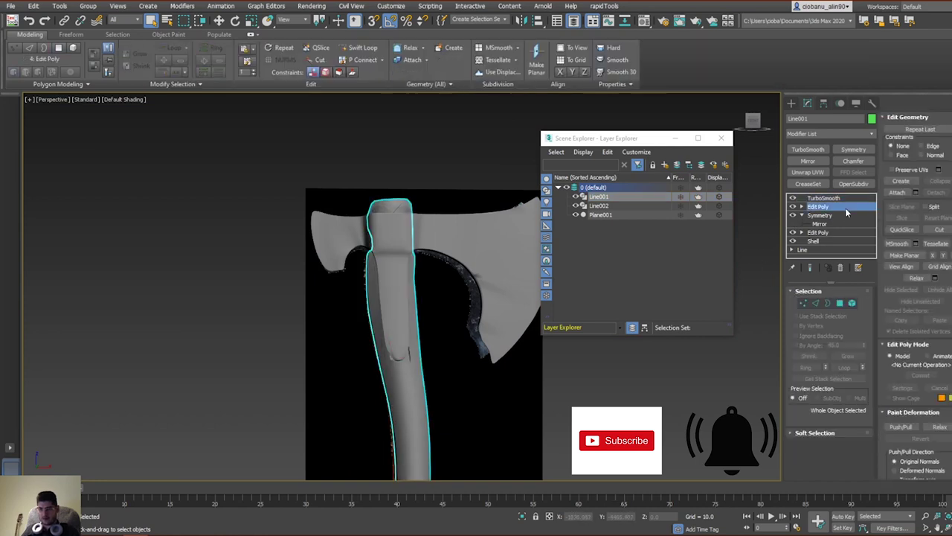
alt+middle_drag(416, 298, 398, 350)
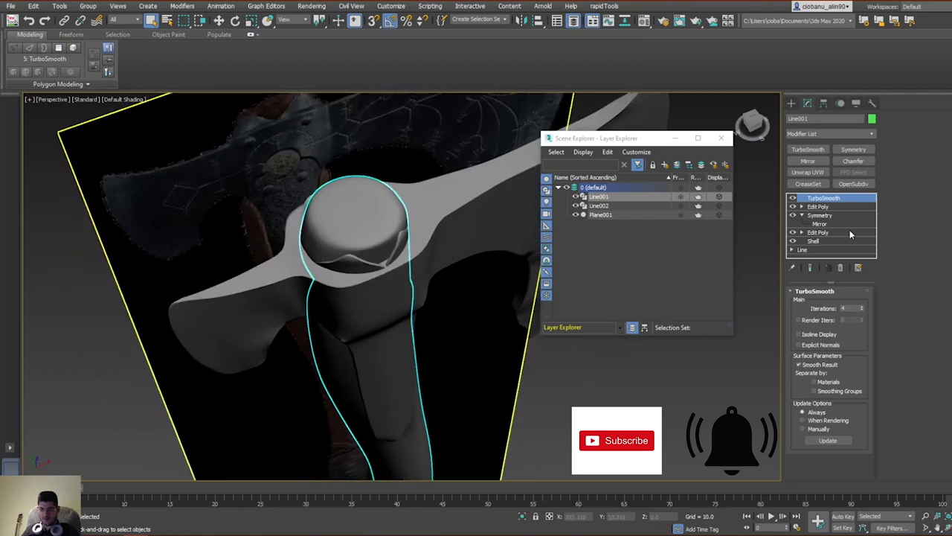
click(592, 207)
alt+middle_drag(474, 280, 424, 244)
alt+middle_drag(258, 249, 296, 261)
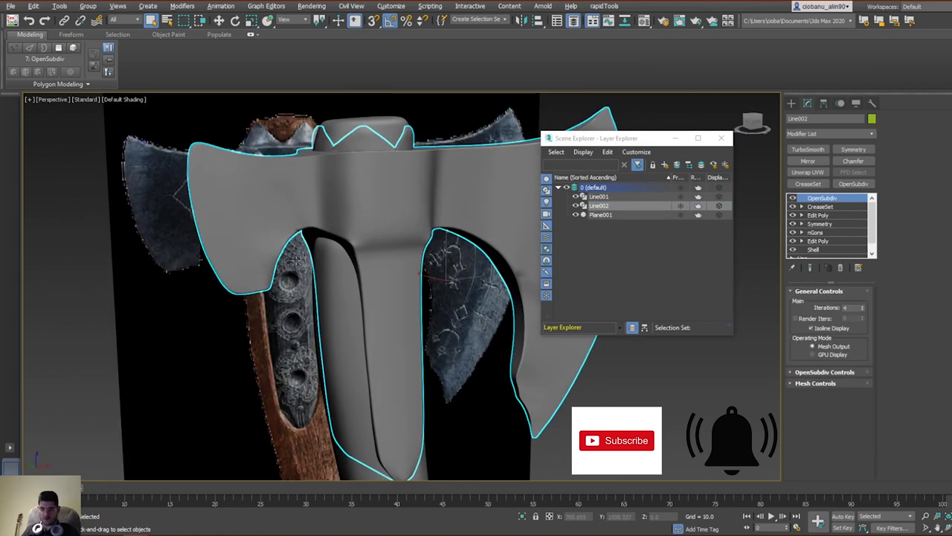
Step: Rename the handle object Line001 as axe_handle
click(611, 199)
right_click(612, 199)
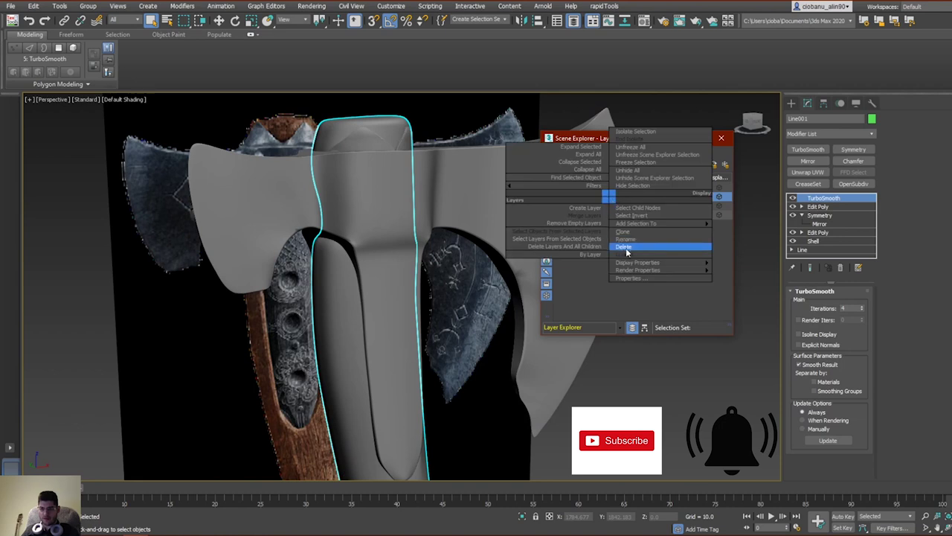
click(637, 239)
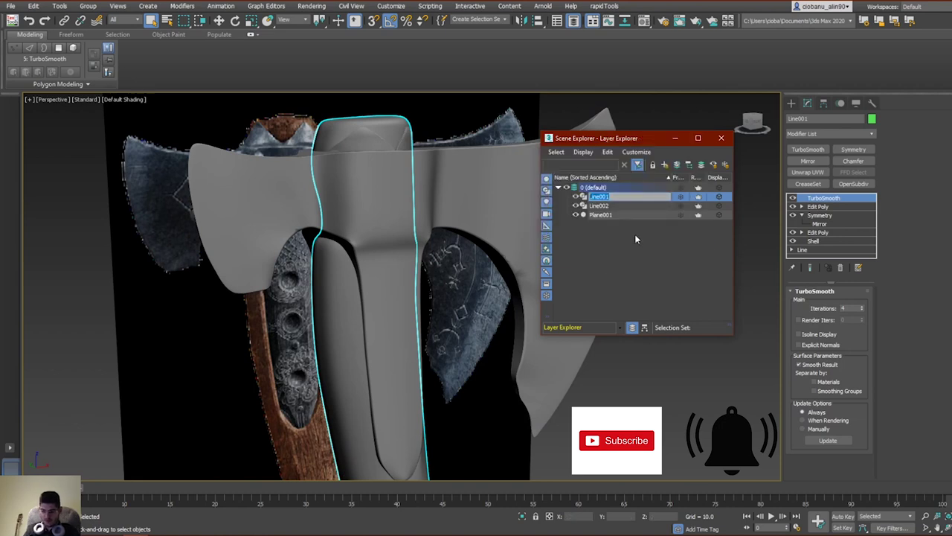
text(axe_ha)
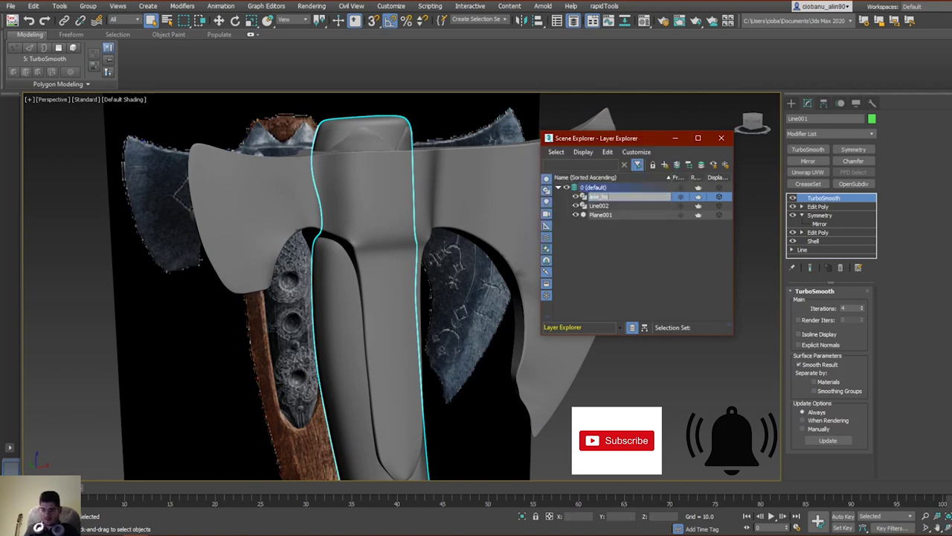
text(ndle)
key(Return)
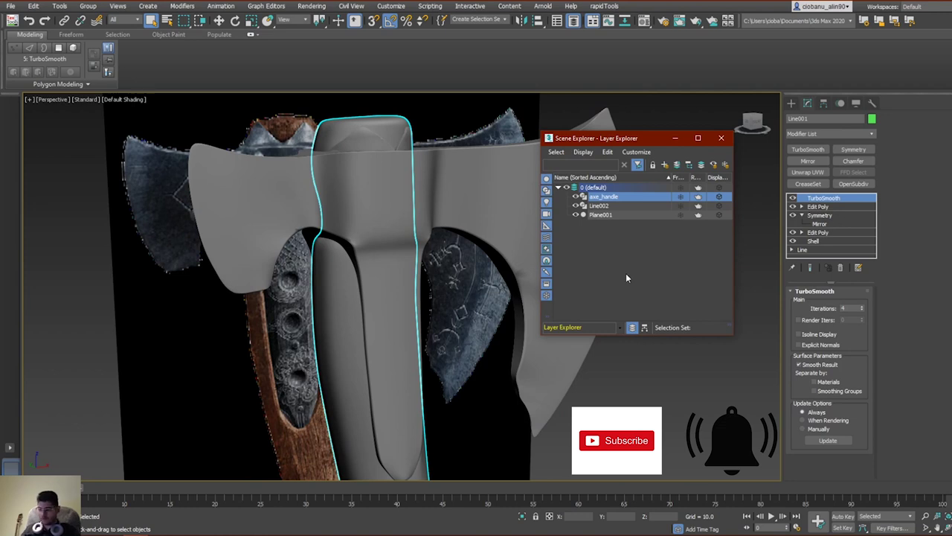
Step: Rename the head object Line002 as axe_head
click(611, 209)
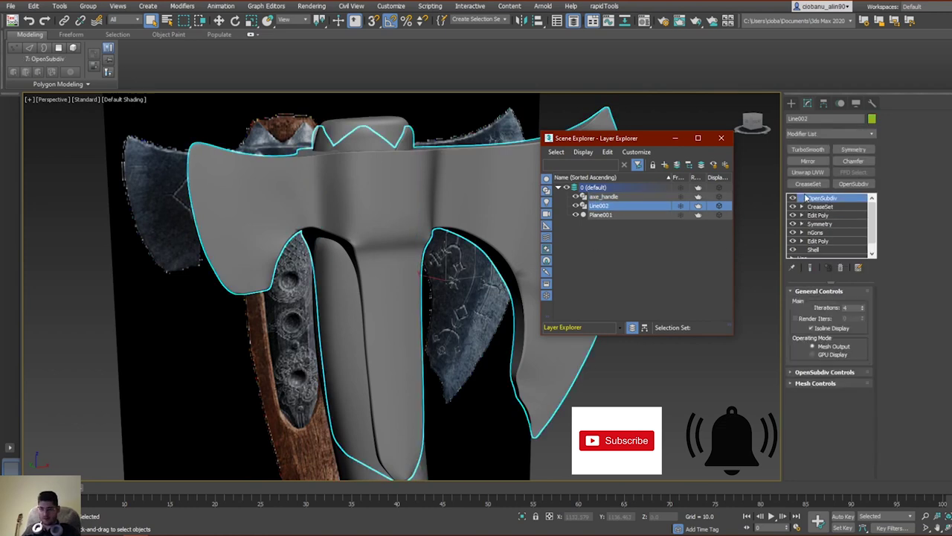
right_click(626, 208)
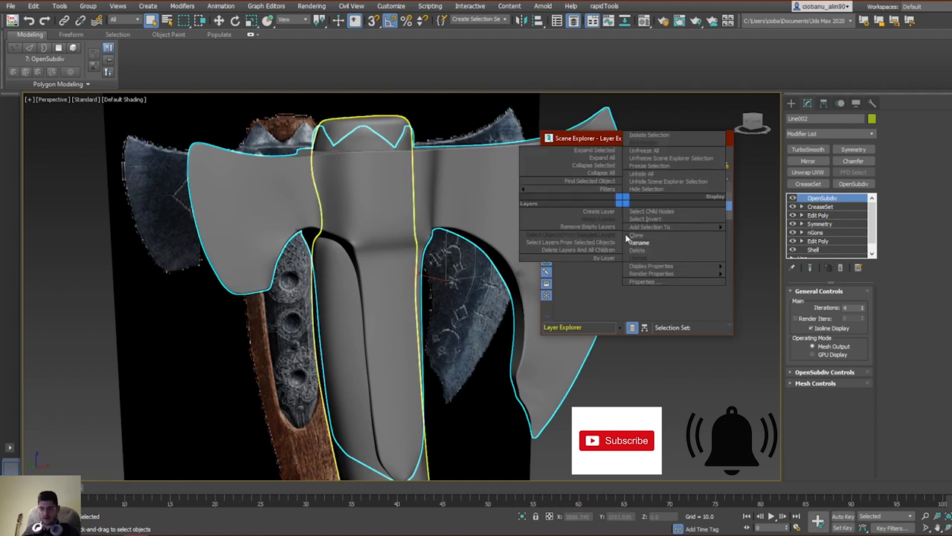
click(643, 245)
text(axe_head)
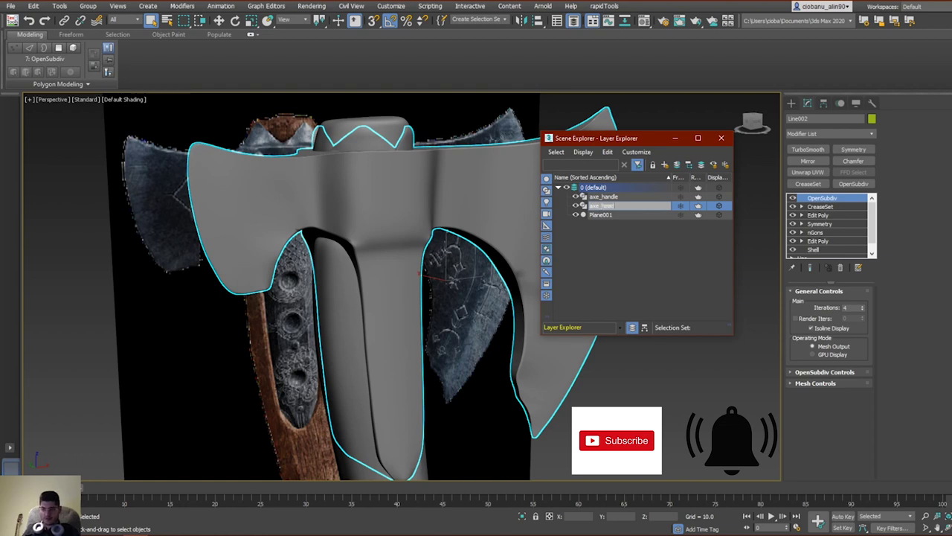
key(Return)
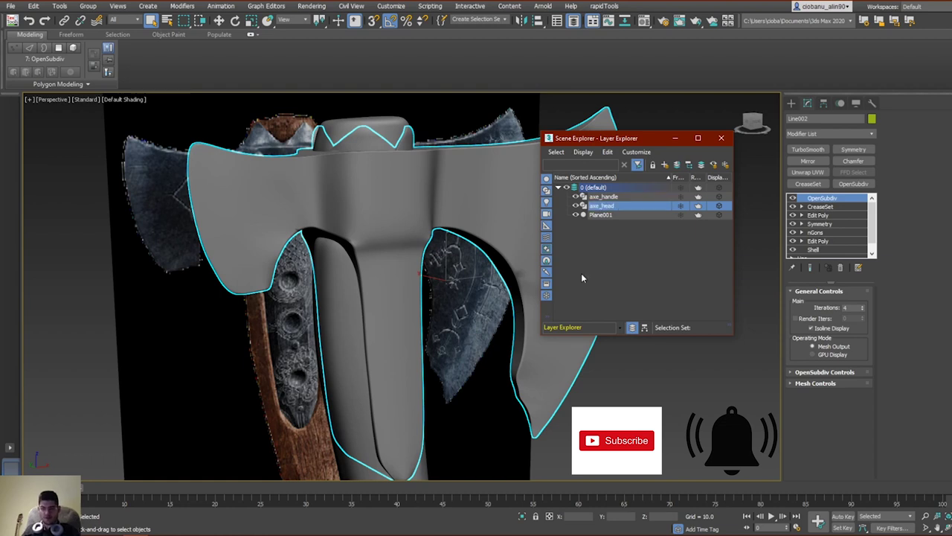
Step: Select the axe head and handle together and review the complete model against the reference from several angles
ctrl+click(347, 315)
scroll(347, 315, down, 4)
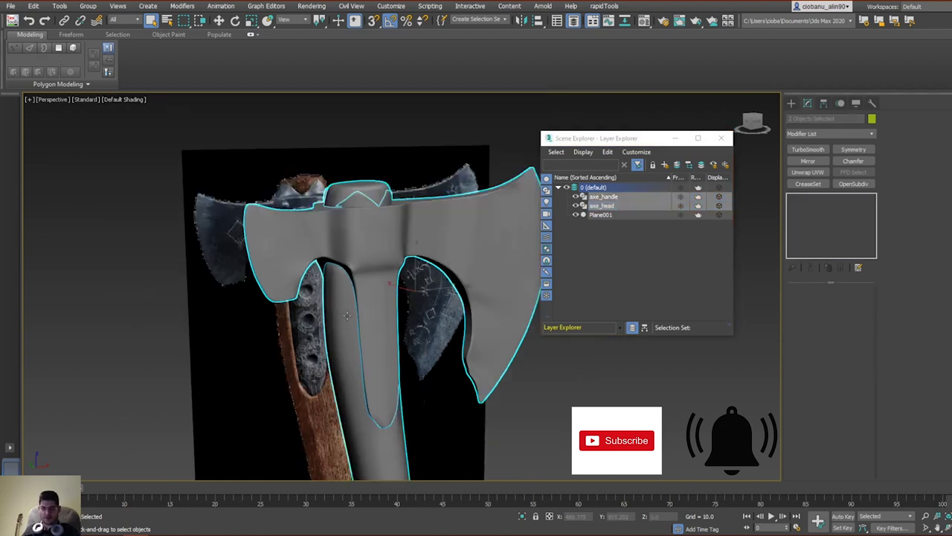
middle_drag(363, 311, 290, 245)
middle_drag(290, 246, 269, 89)
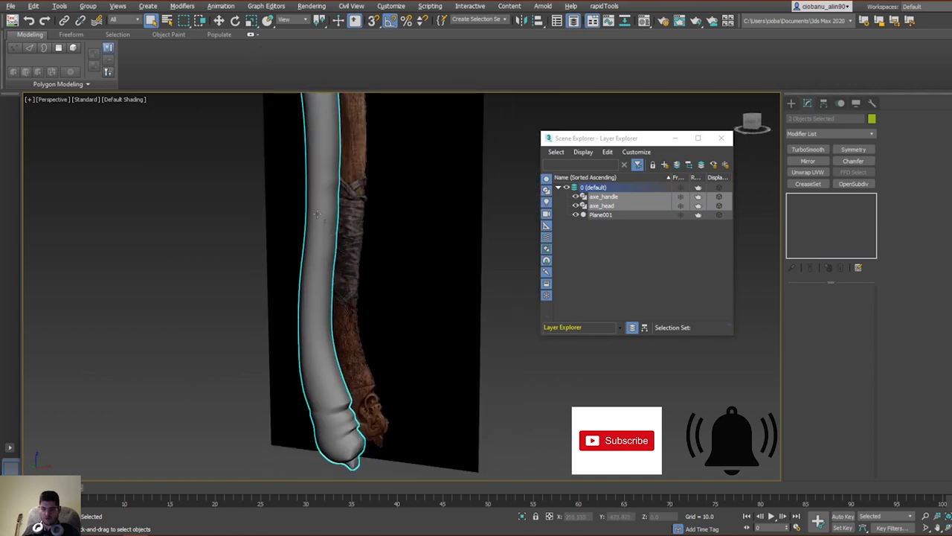
alt+middle_drag(299, 151, 367, 232)
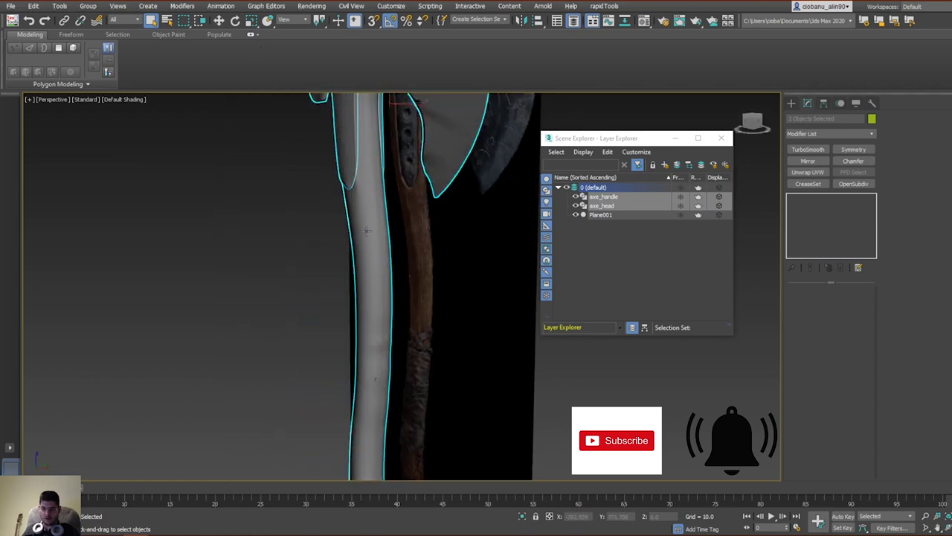
middle_drag(383, 169, 407, 381)
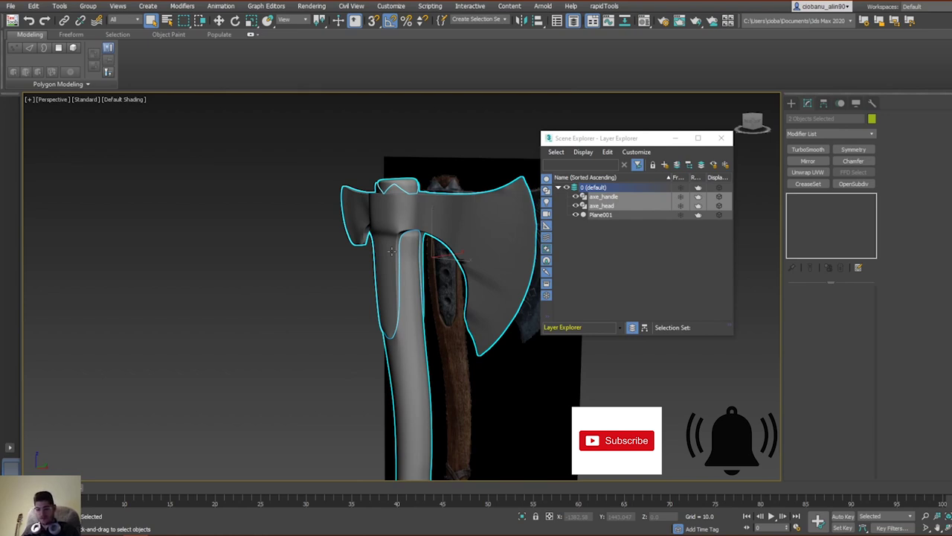
alt+middle_drag(362, 188, 284, 238)
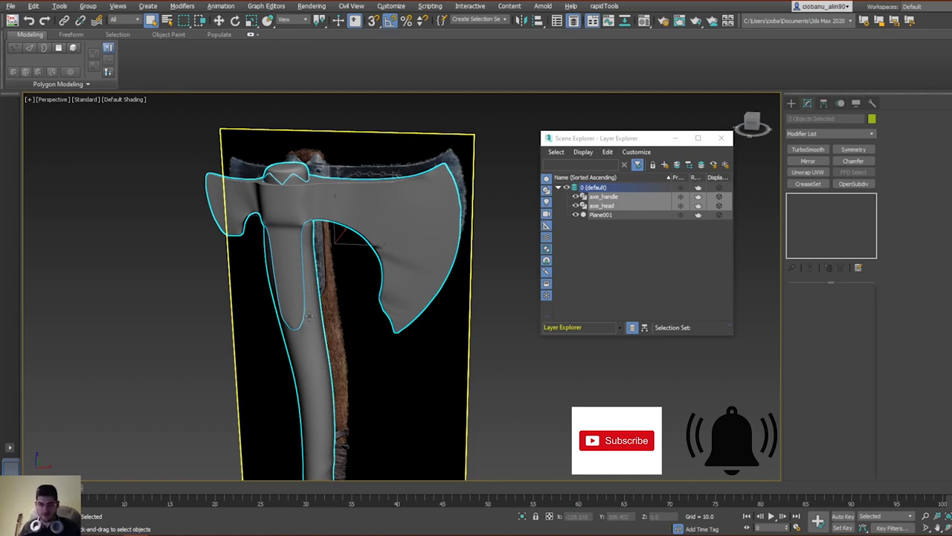
alt+middle_drag(310, 317, 331, 283)
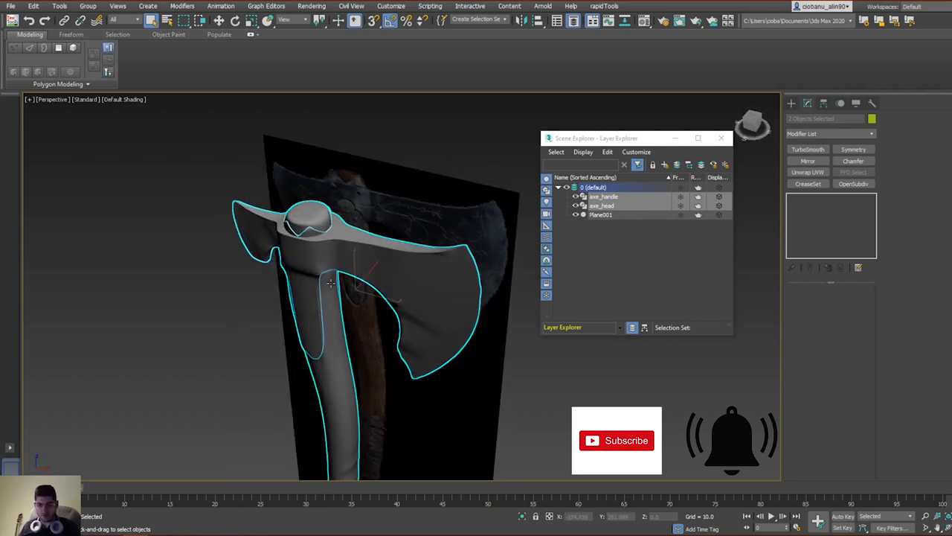
alt+middle_drag(330, 282, 453, 351)
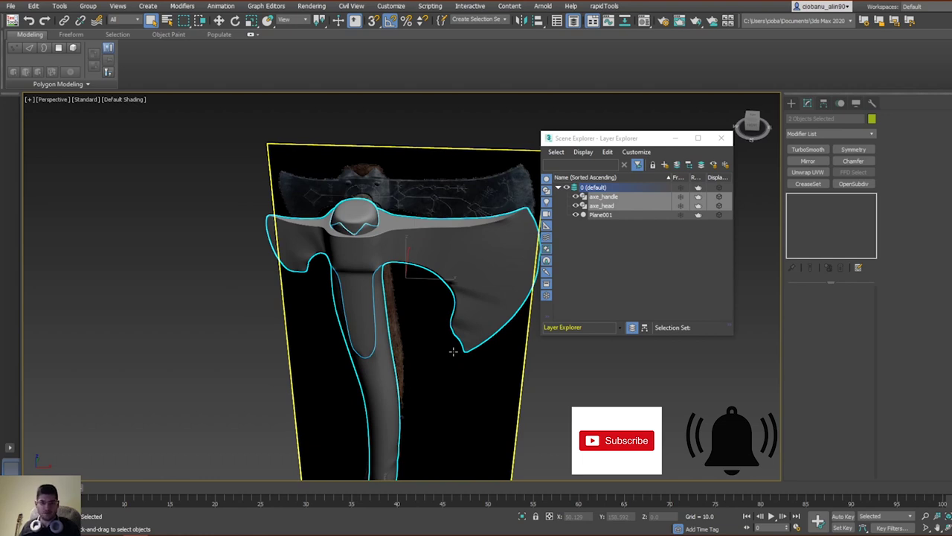